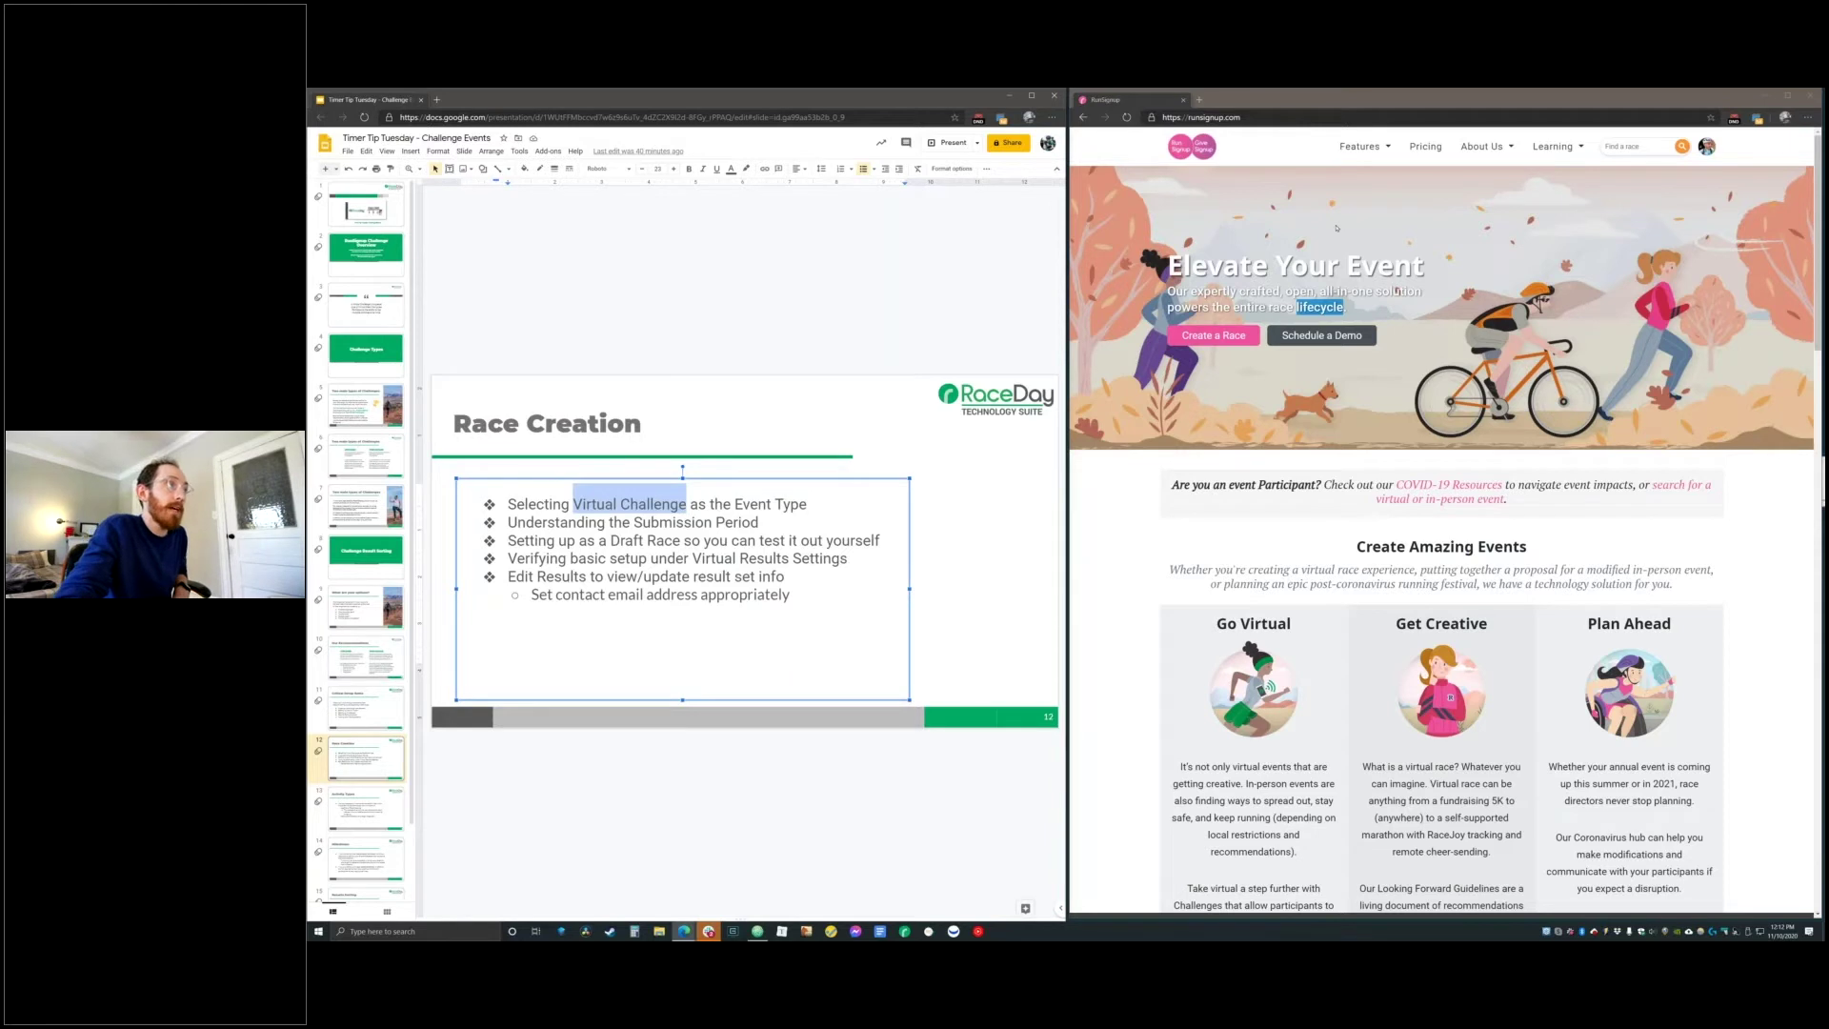
Start creating a new race with "Test Challenge" as both its name and its description
{"action": "left_click", "coordinate": [1214, 335]}
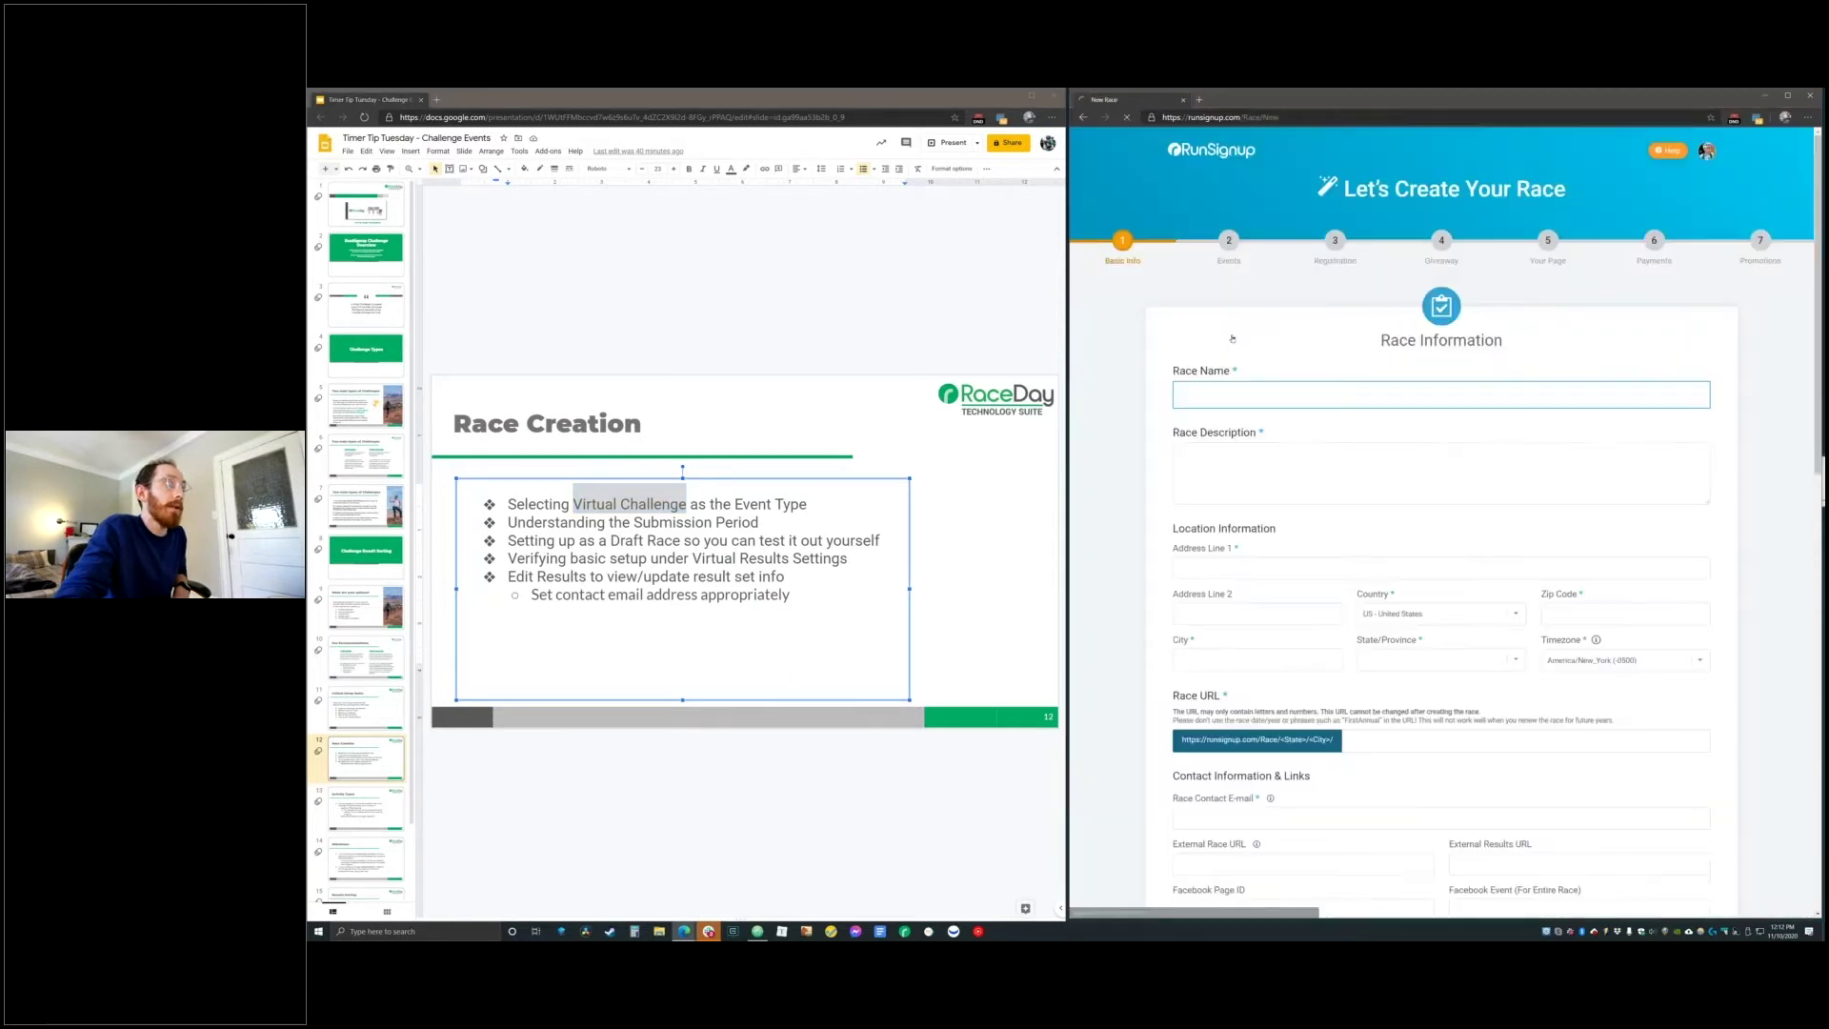
{"action": "left_click", "coordinate": [1283, 387]}
{"action": "type", "text": "Test Challenge"}
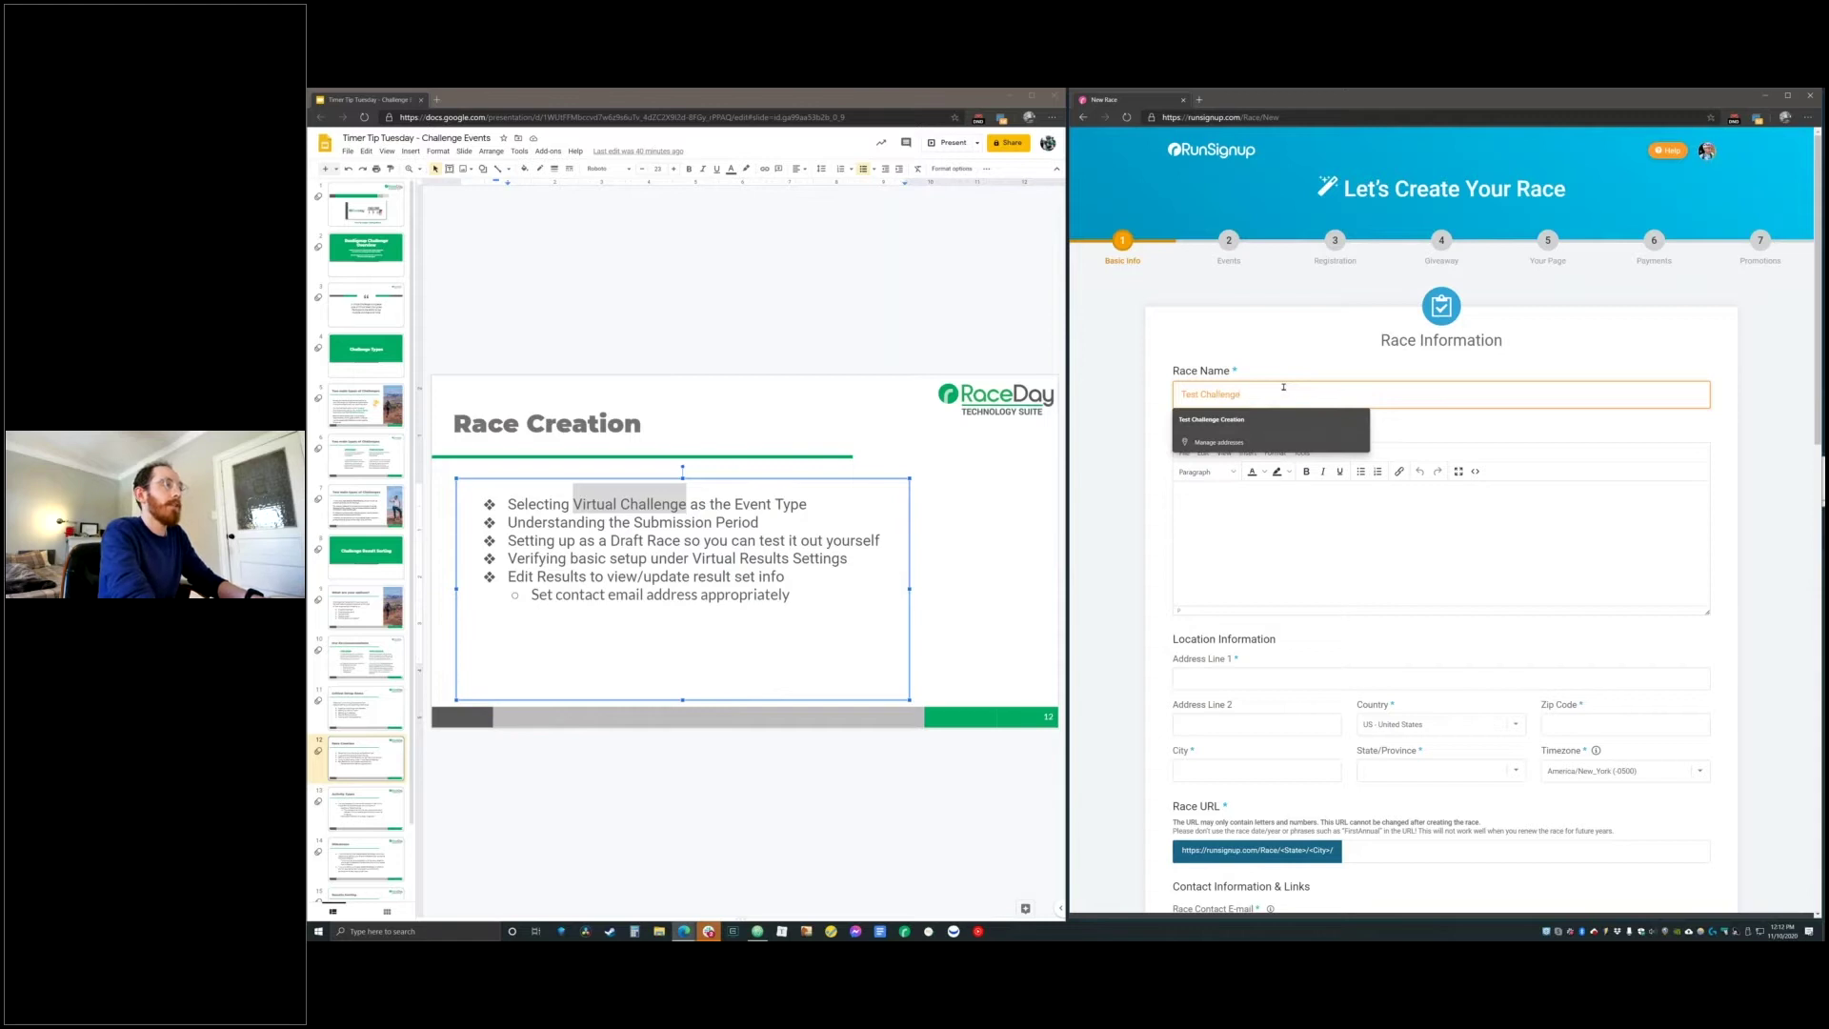
{"action": "key", "text": "Tab"}
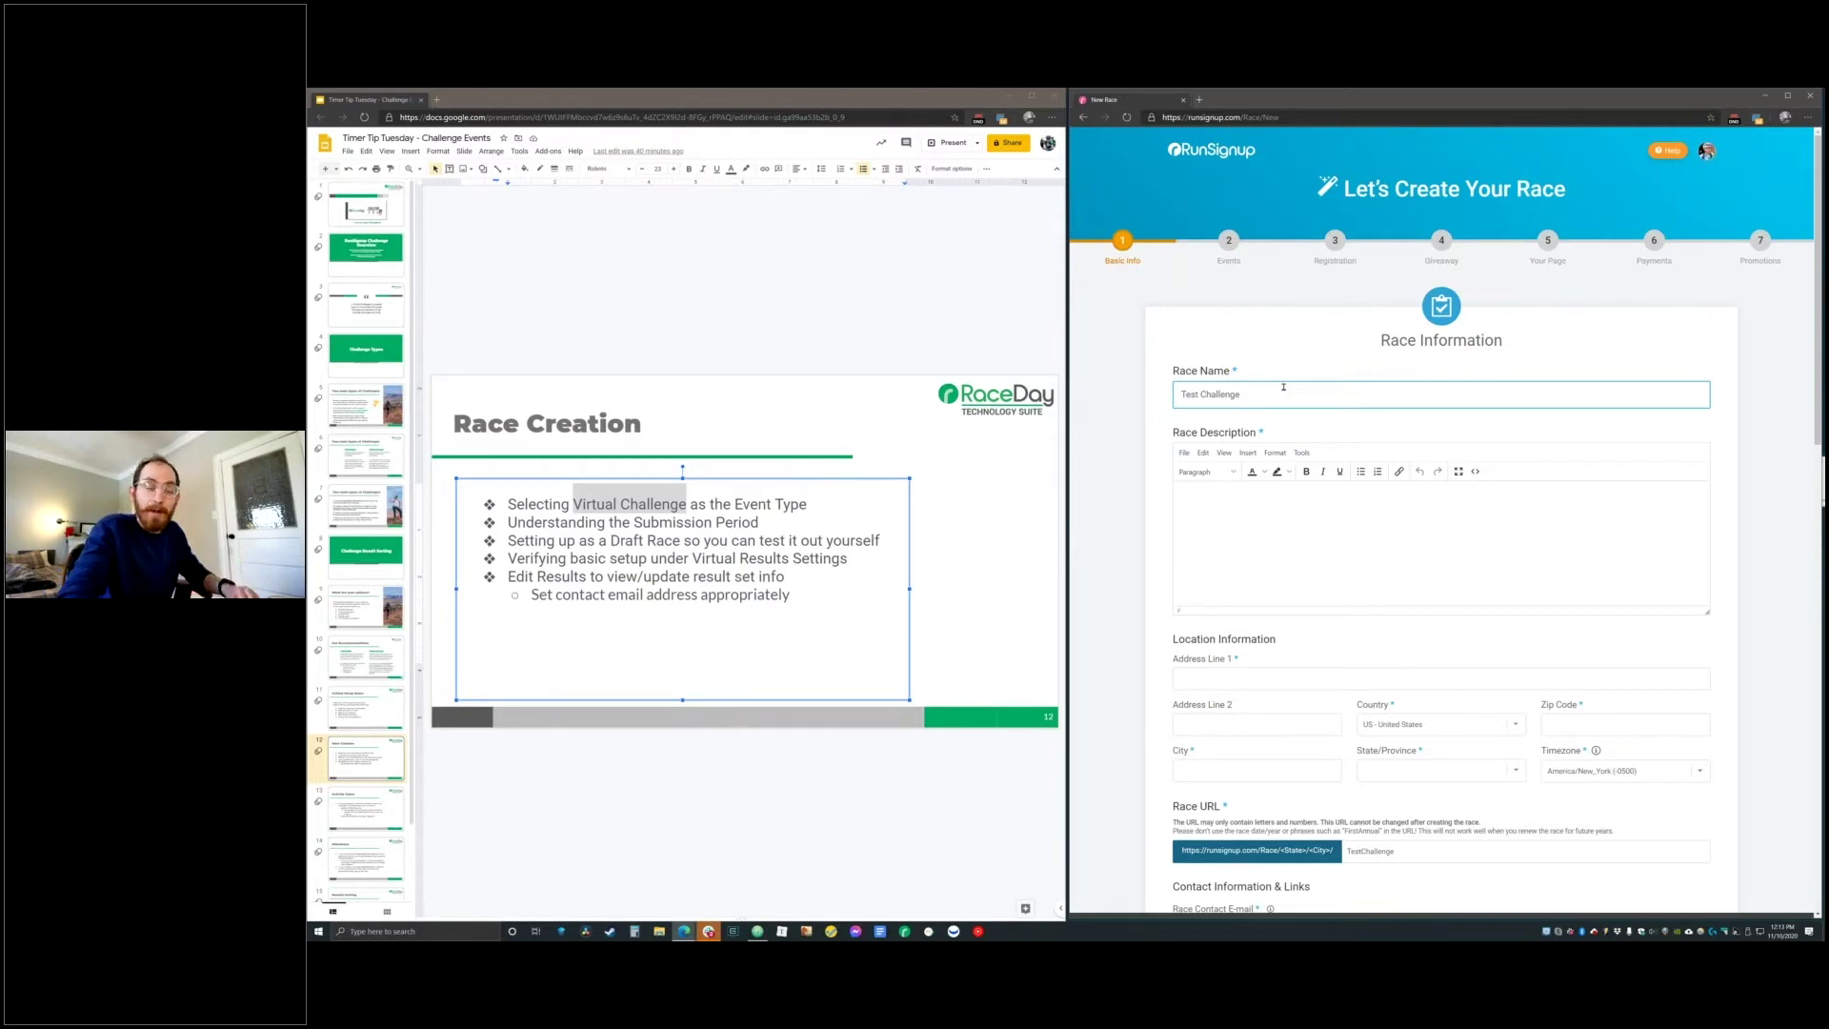
{"action": "left_click", "coordinate": [1283, 387]}
{"action": "double_click", "coordinate": [1314, 392]}
{"action": "left_click", "coordinate": [1305, 383]}
{"action": "left_click", "coordinate": [1310, 556]}
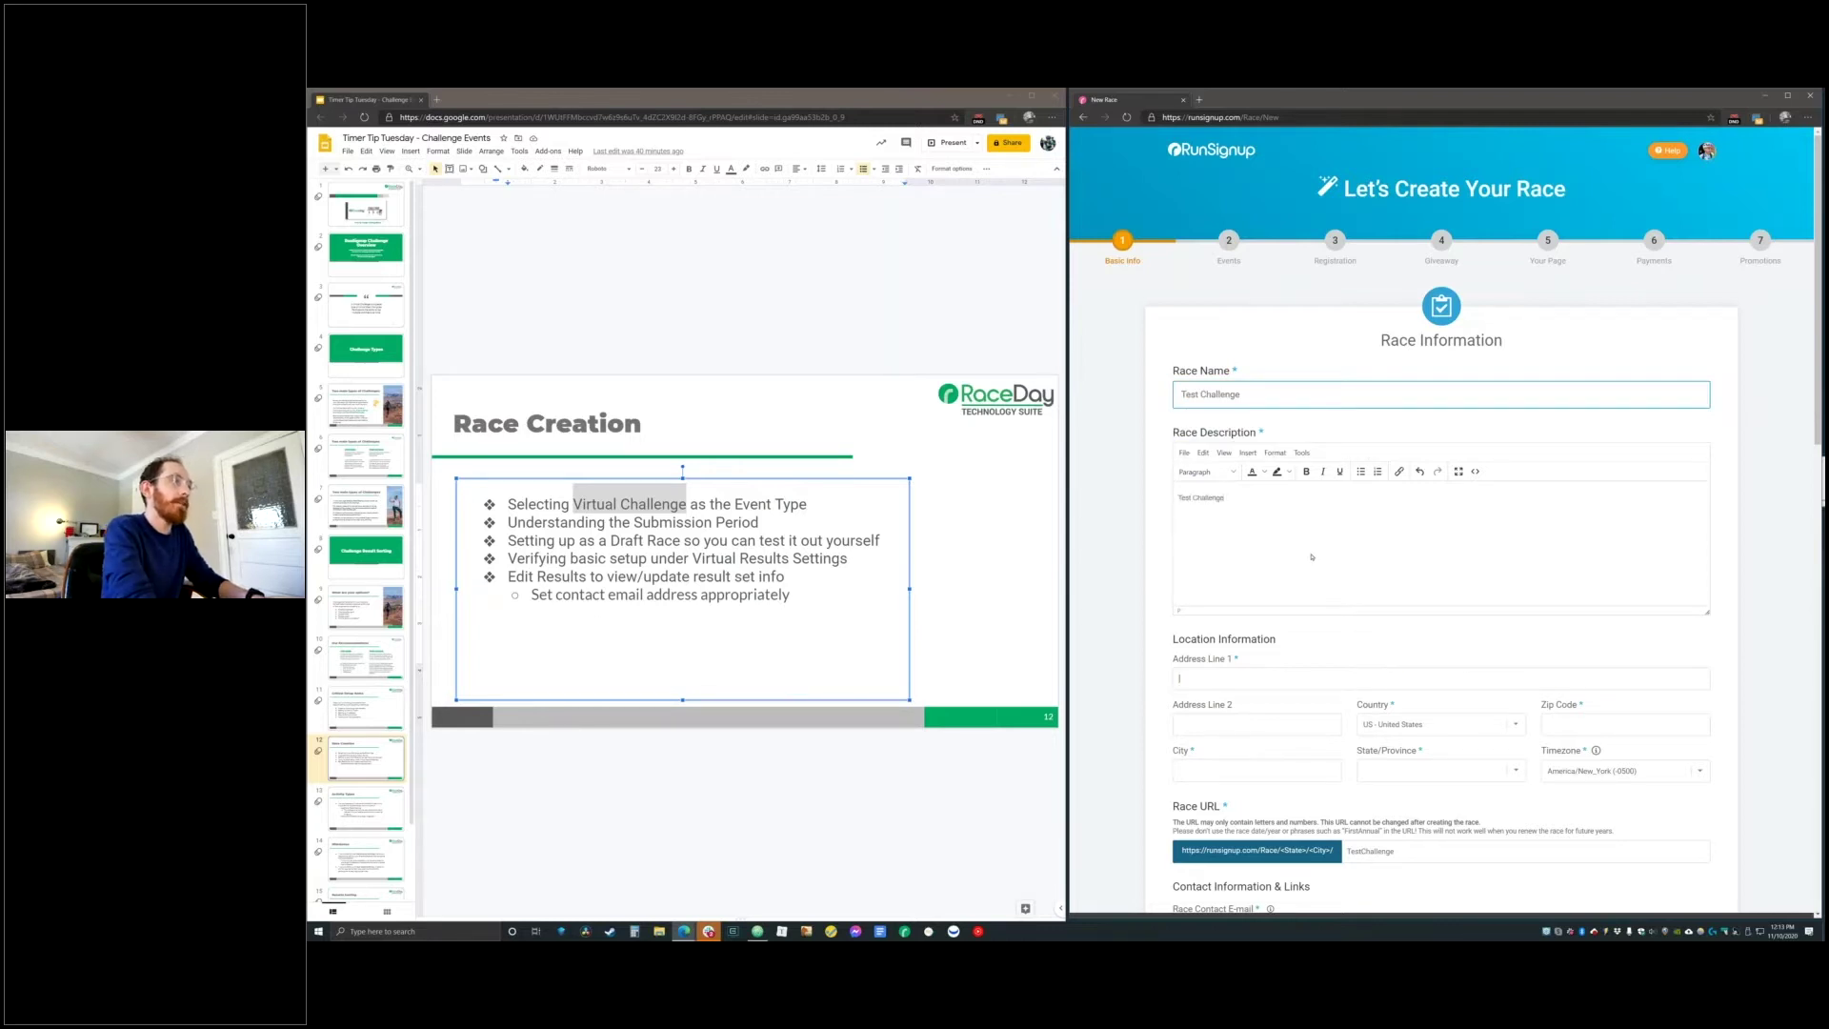
Fill in the race location with the street address, zip code, city "test" and state NC - North Carolina
{"action": "type", "text": "123 Test ave"}
{"action": "key", "text": "Tab"}
{"action": "key", "text": "Tab"}
{"action": "key", "text": "Tab"}
{"action": "type", "text": "11111"}
{"action": "key", "text": "Tab"}
{"action": "type", "text": "test"}
{"action": "key", "text": "Tab"}
{"action": "type", "text": "nc"}
{"action": "key", "text": "Tab"}
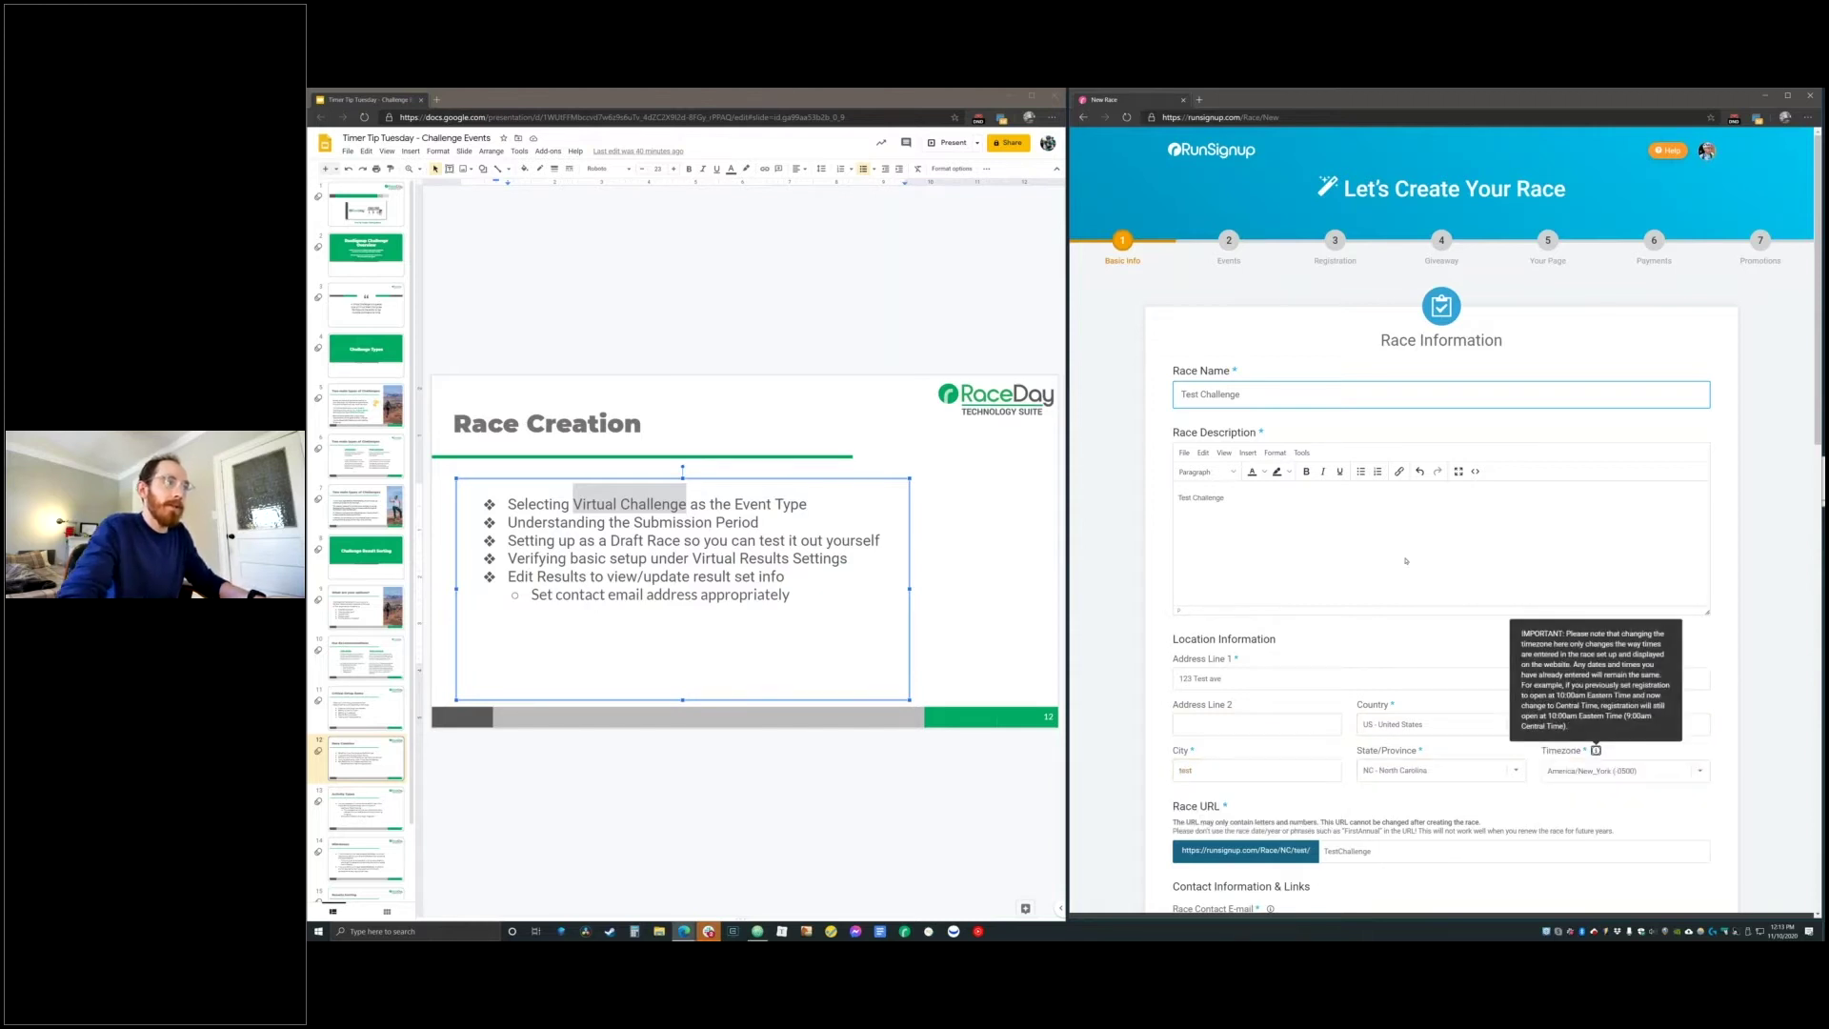
Fill in the race contact e-mail with the saved RunSignup address
{"action": "scroll", "coordinate": [1362, 553], "scroll_direction": "down", "scroll_amount": 4}
{"action": "left_click", "coordinate": [1320, 533]}
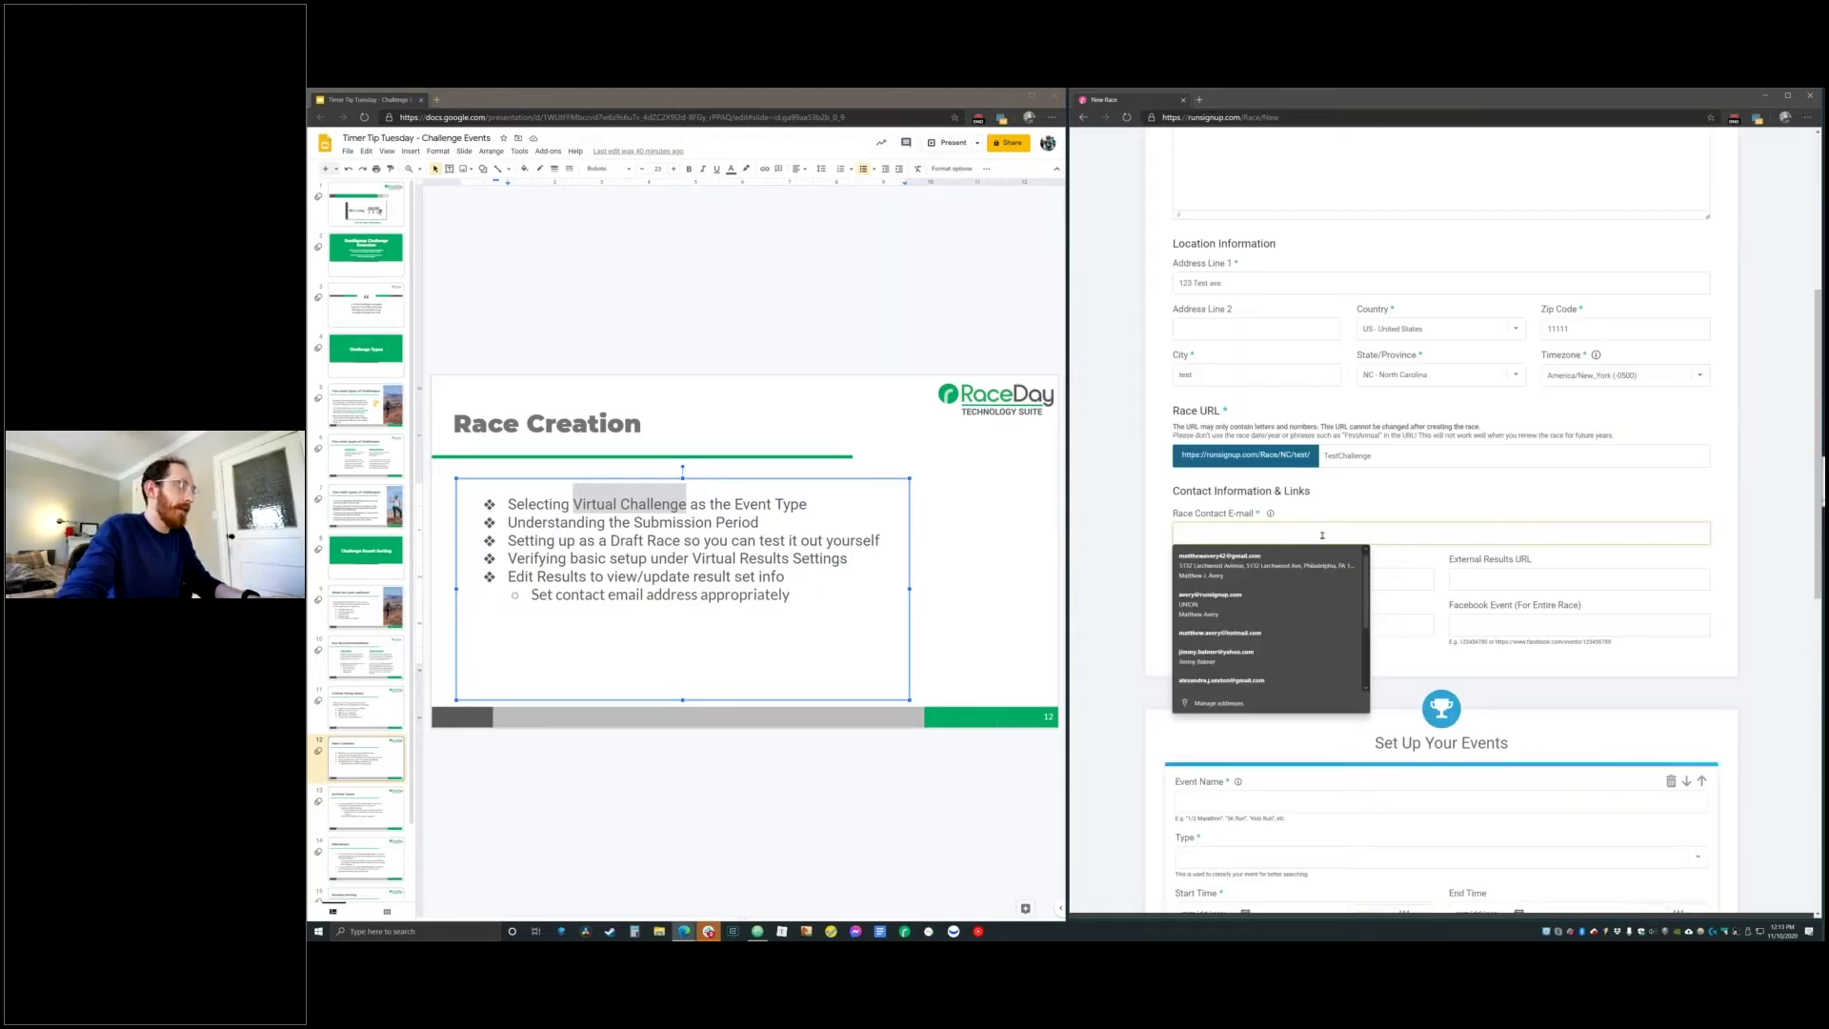
{"action": "left_click", "coordinate": [1210, 596]}
{"action": "scroll", "coordinate": [1387, 519], "scroll_direction": "down", "scroll_amount": 2}
{"action": "left_click", "coordinate": [1348, 600]}
{"action": "left_click", "coordinate": [1353, 557]}
{"action": "scroll", "coordinate": [1354, 557], "scroll_direction": "down", "scroll_amount": 2}
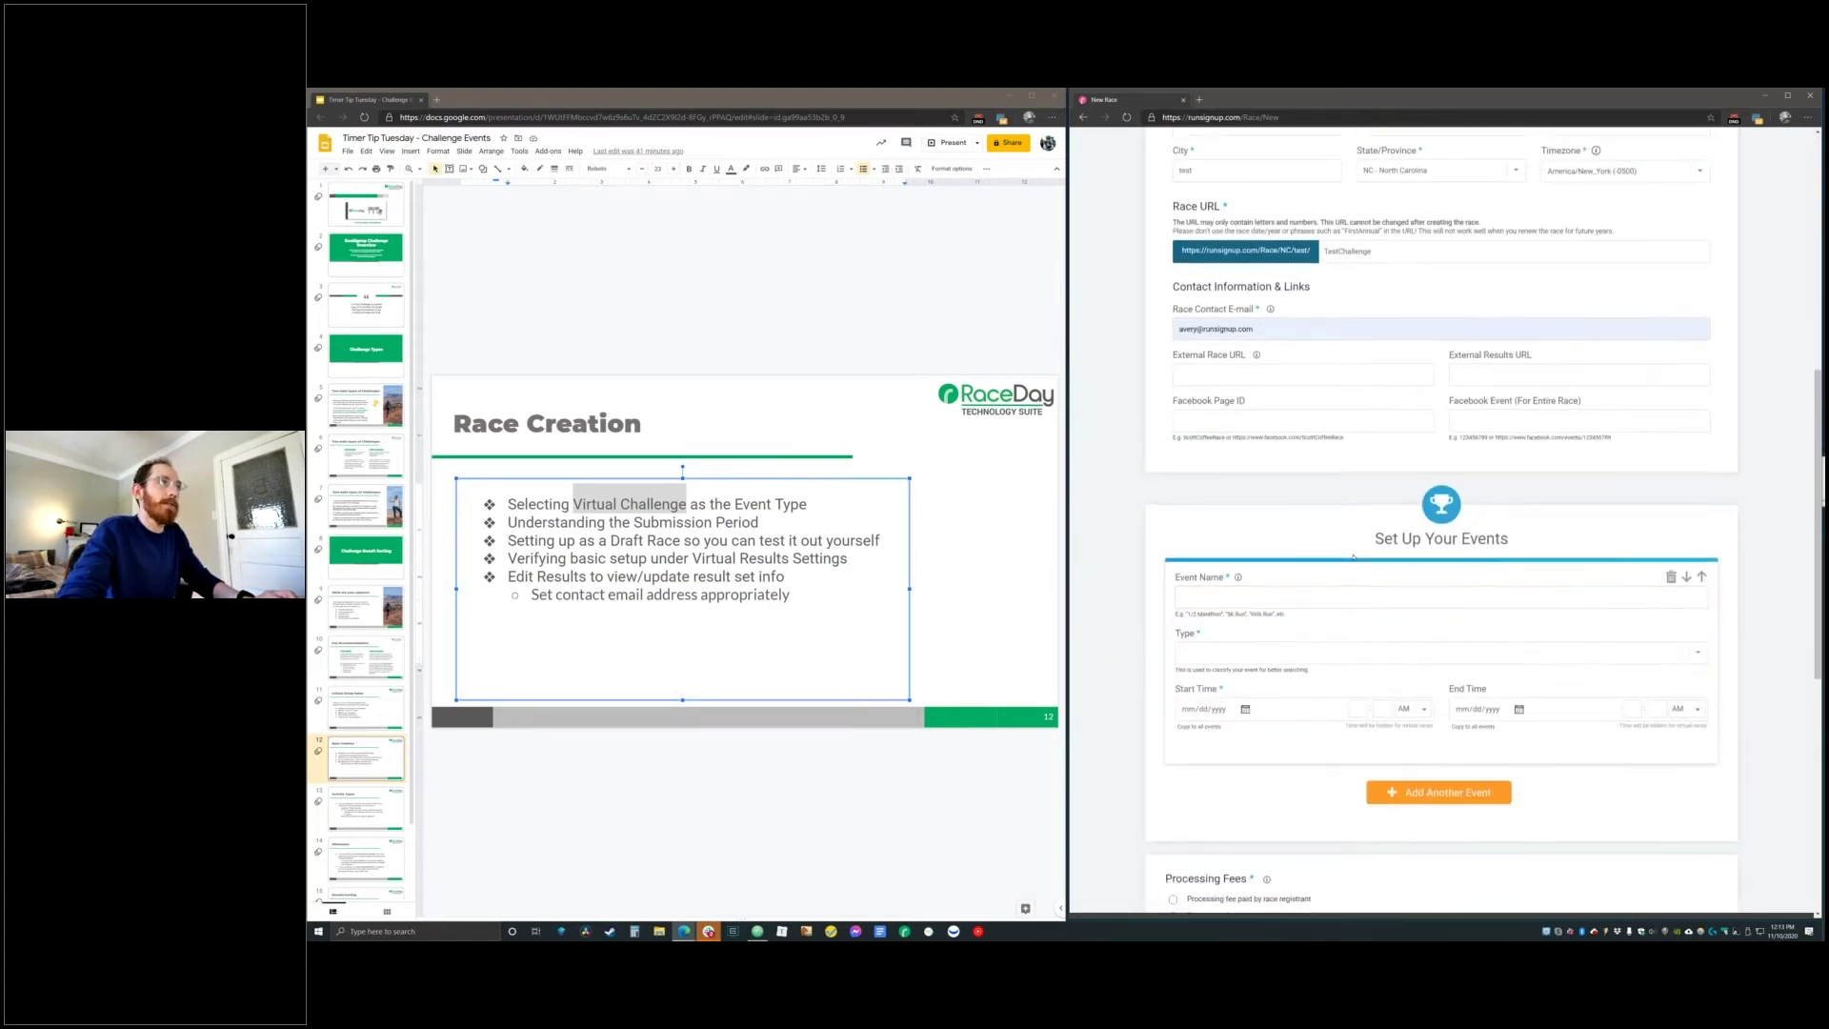
Name the first event "Run a lot!", set its type to Virtual Race / Challenge and mark it as a challenge
{"action": "left_click", "coordinate": [1348, 407]}
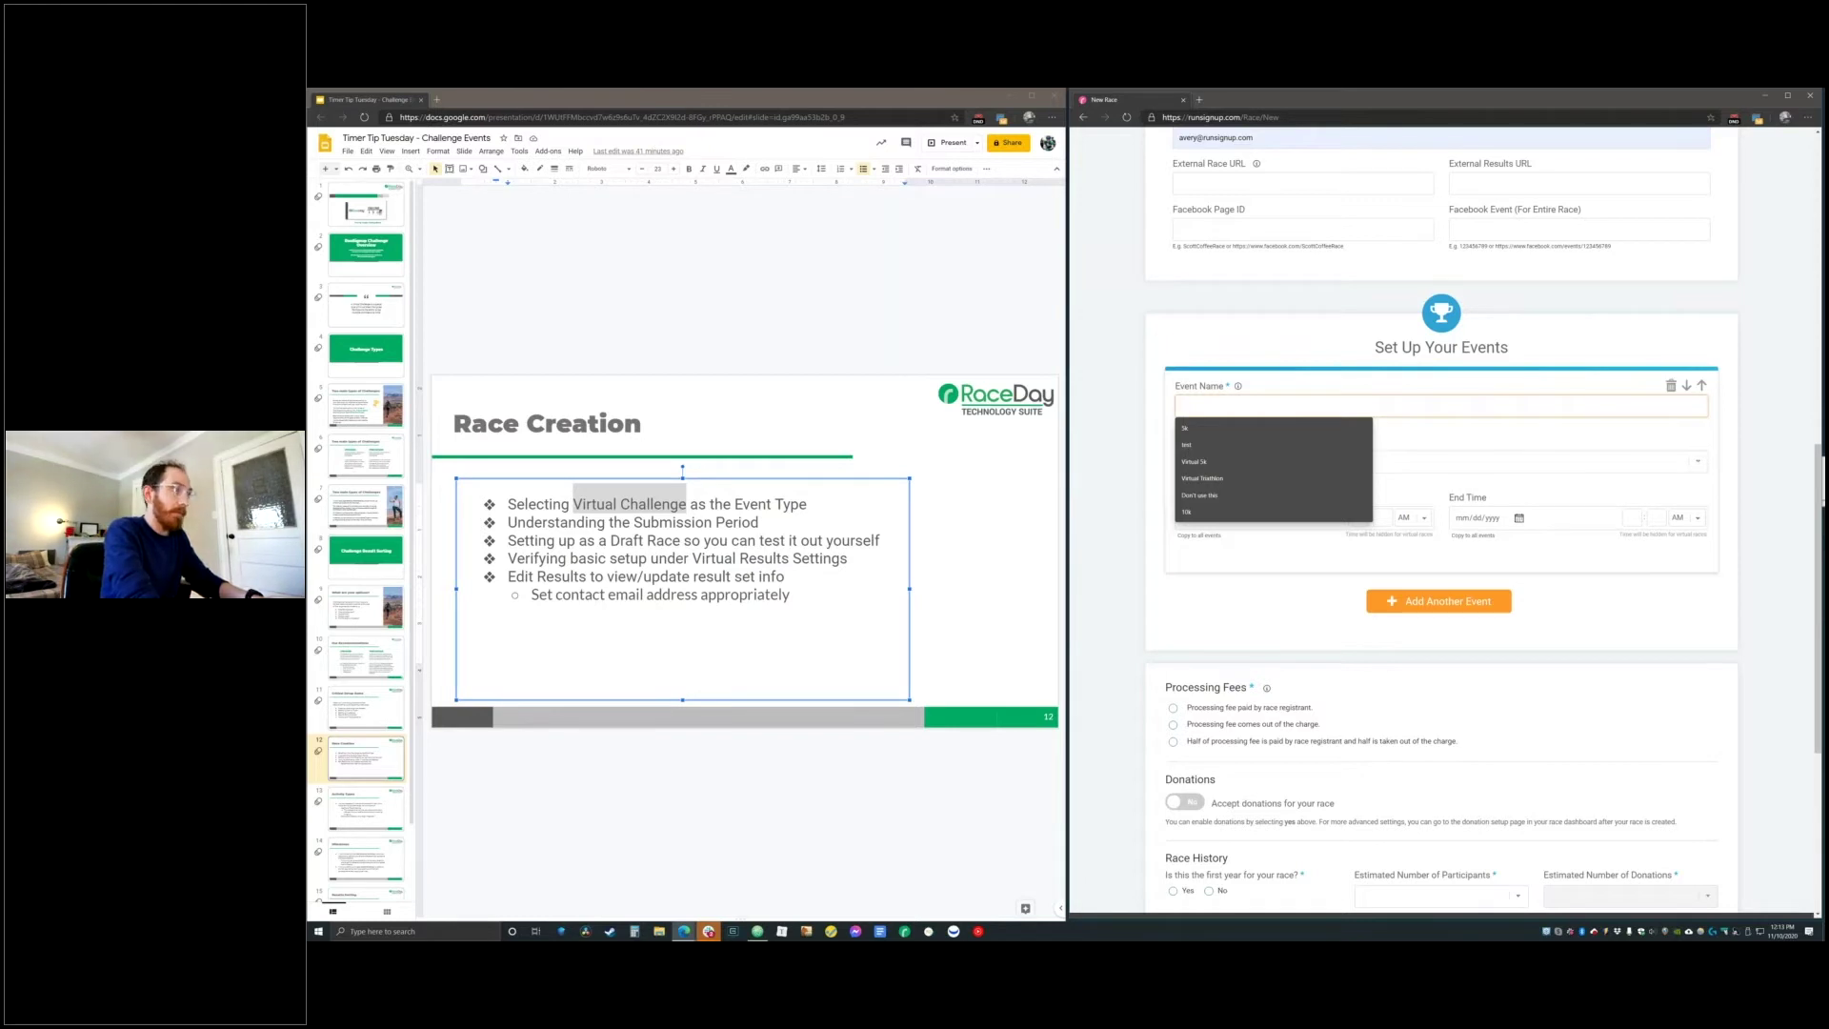
{"action": "type", "text": "Run a lot"}
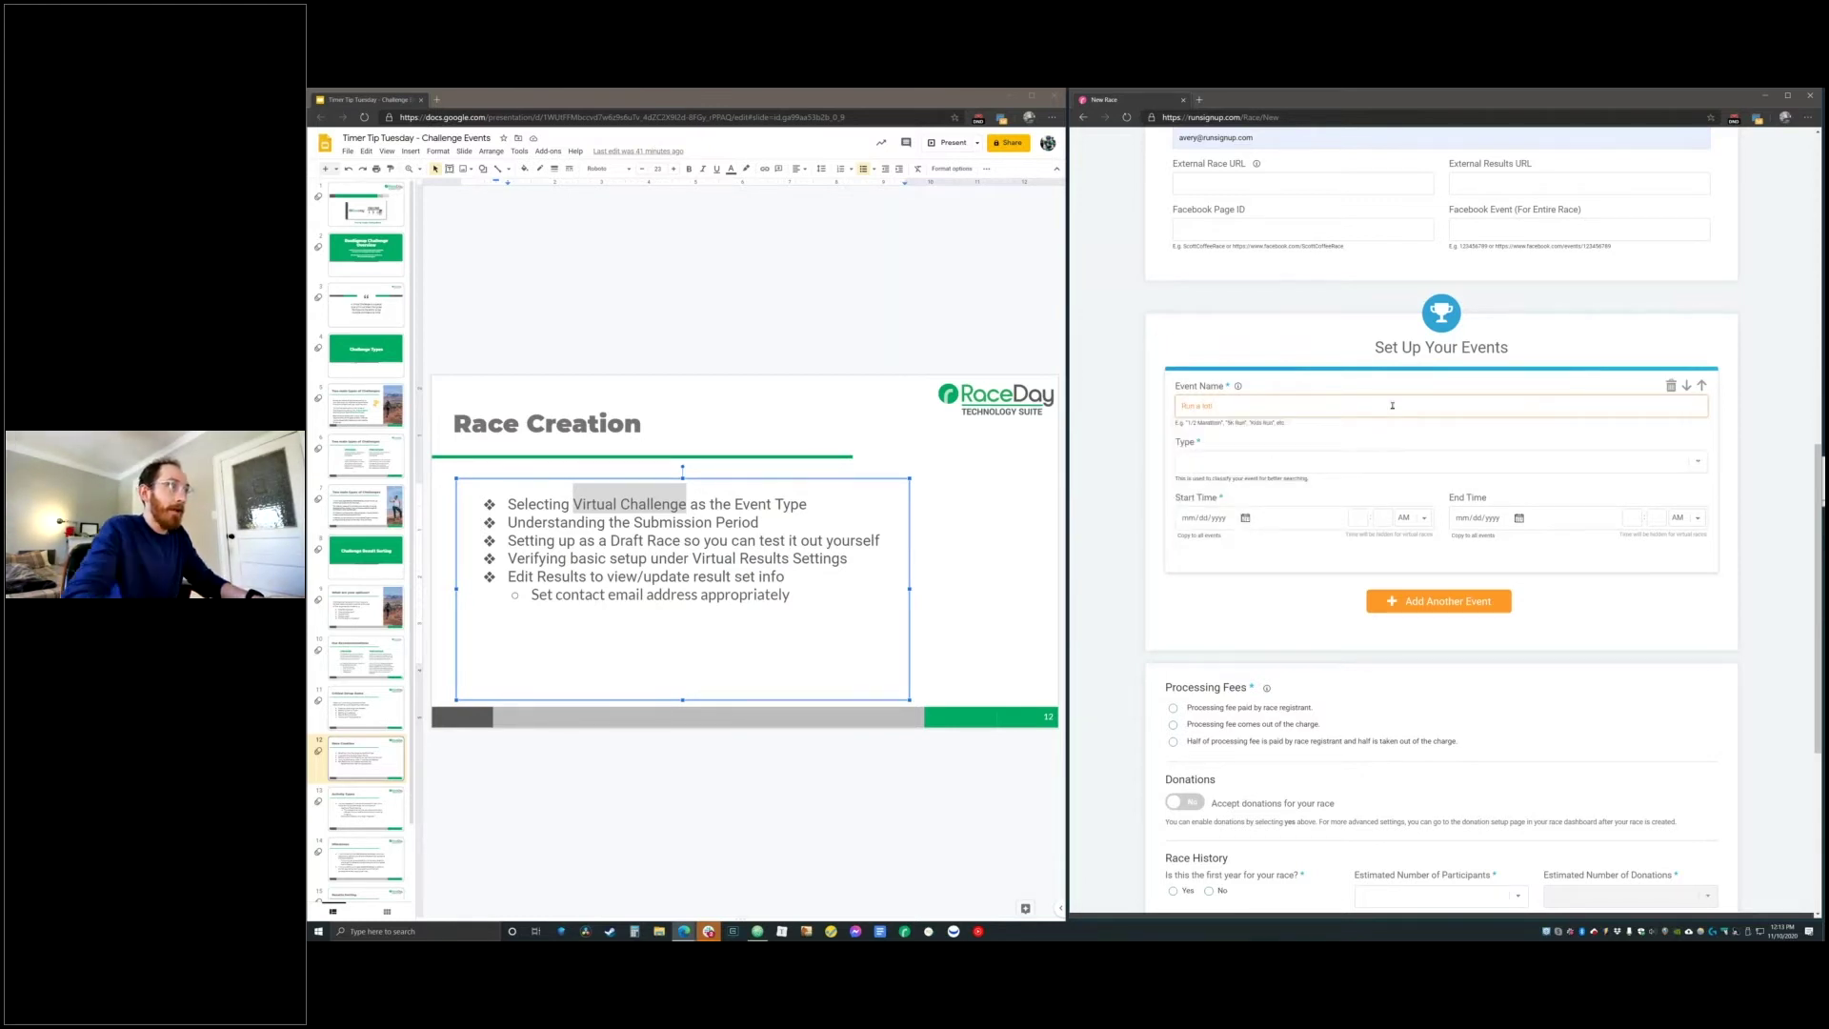
{"action": "left_click", "coordinate": [1382, 460]}
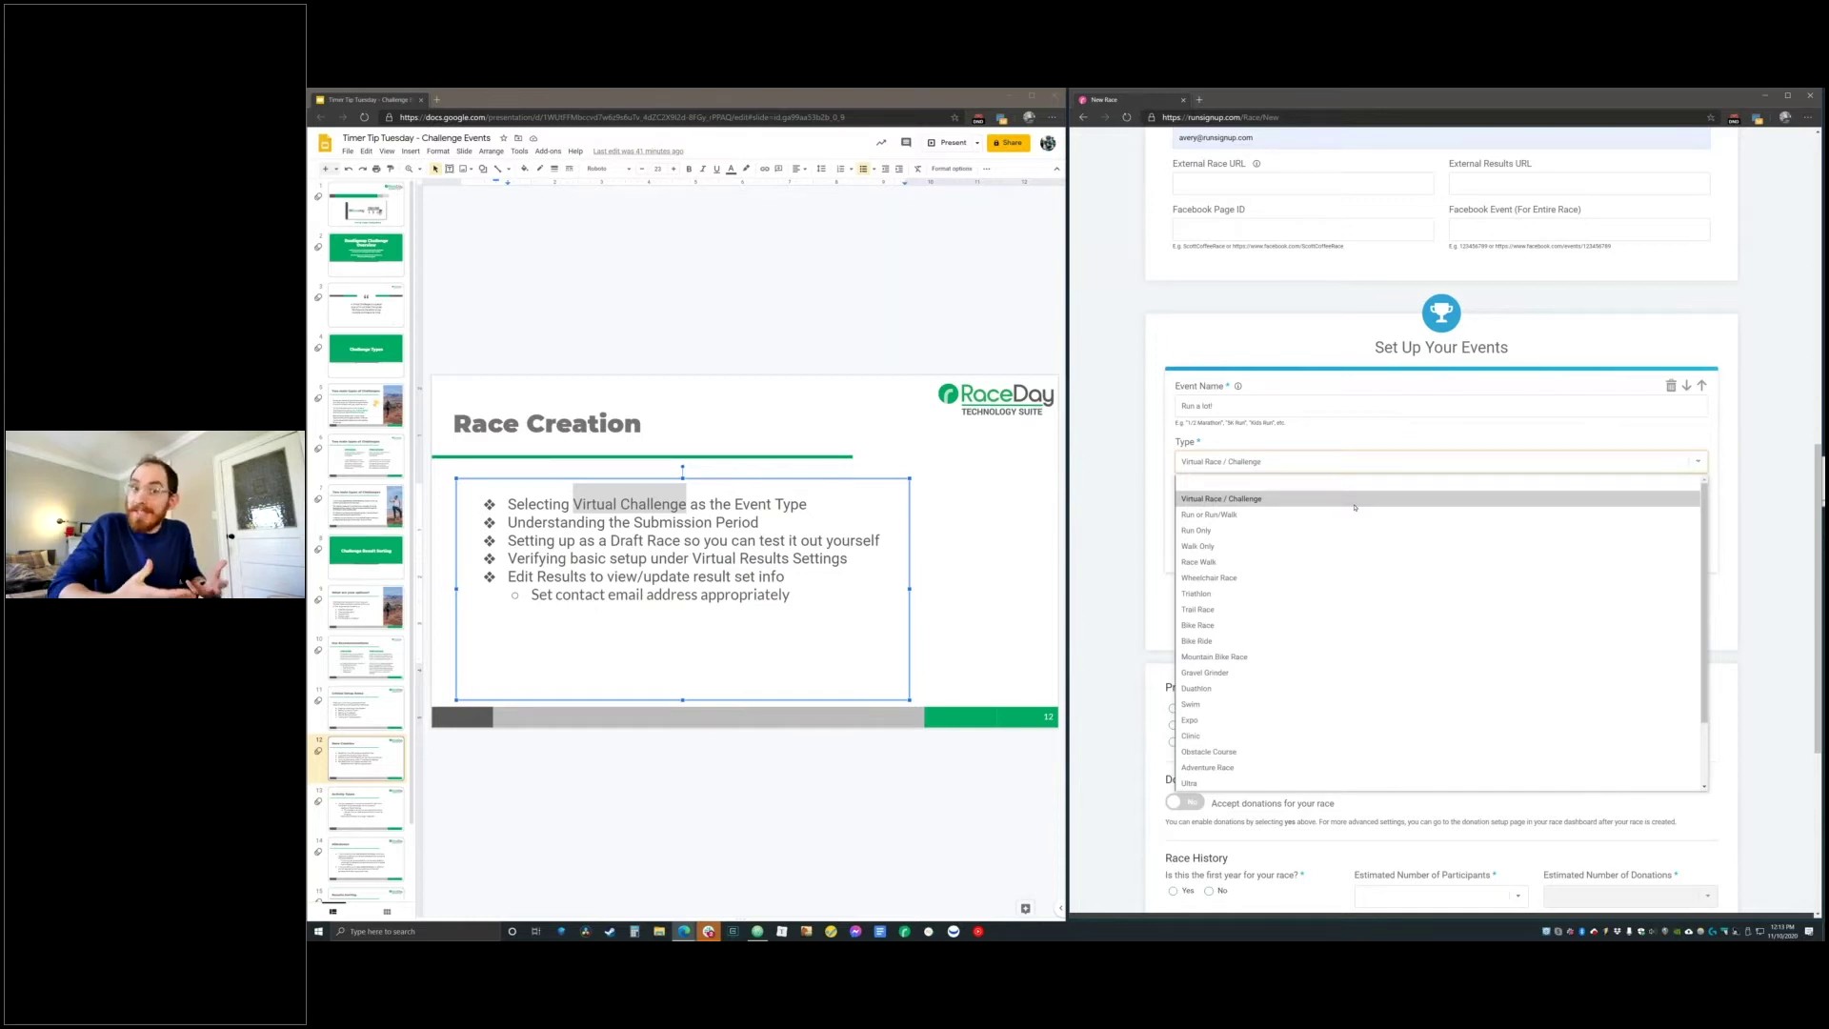
{"action": "left_click", "coordinate": [1355, 503]}
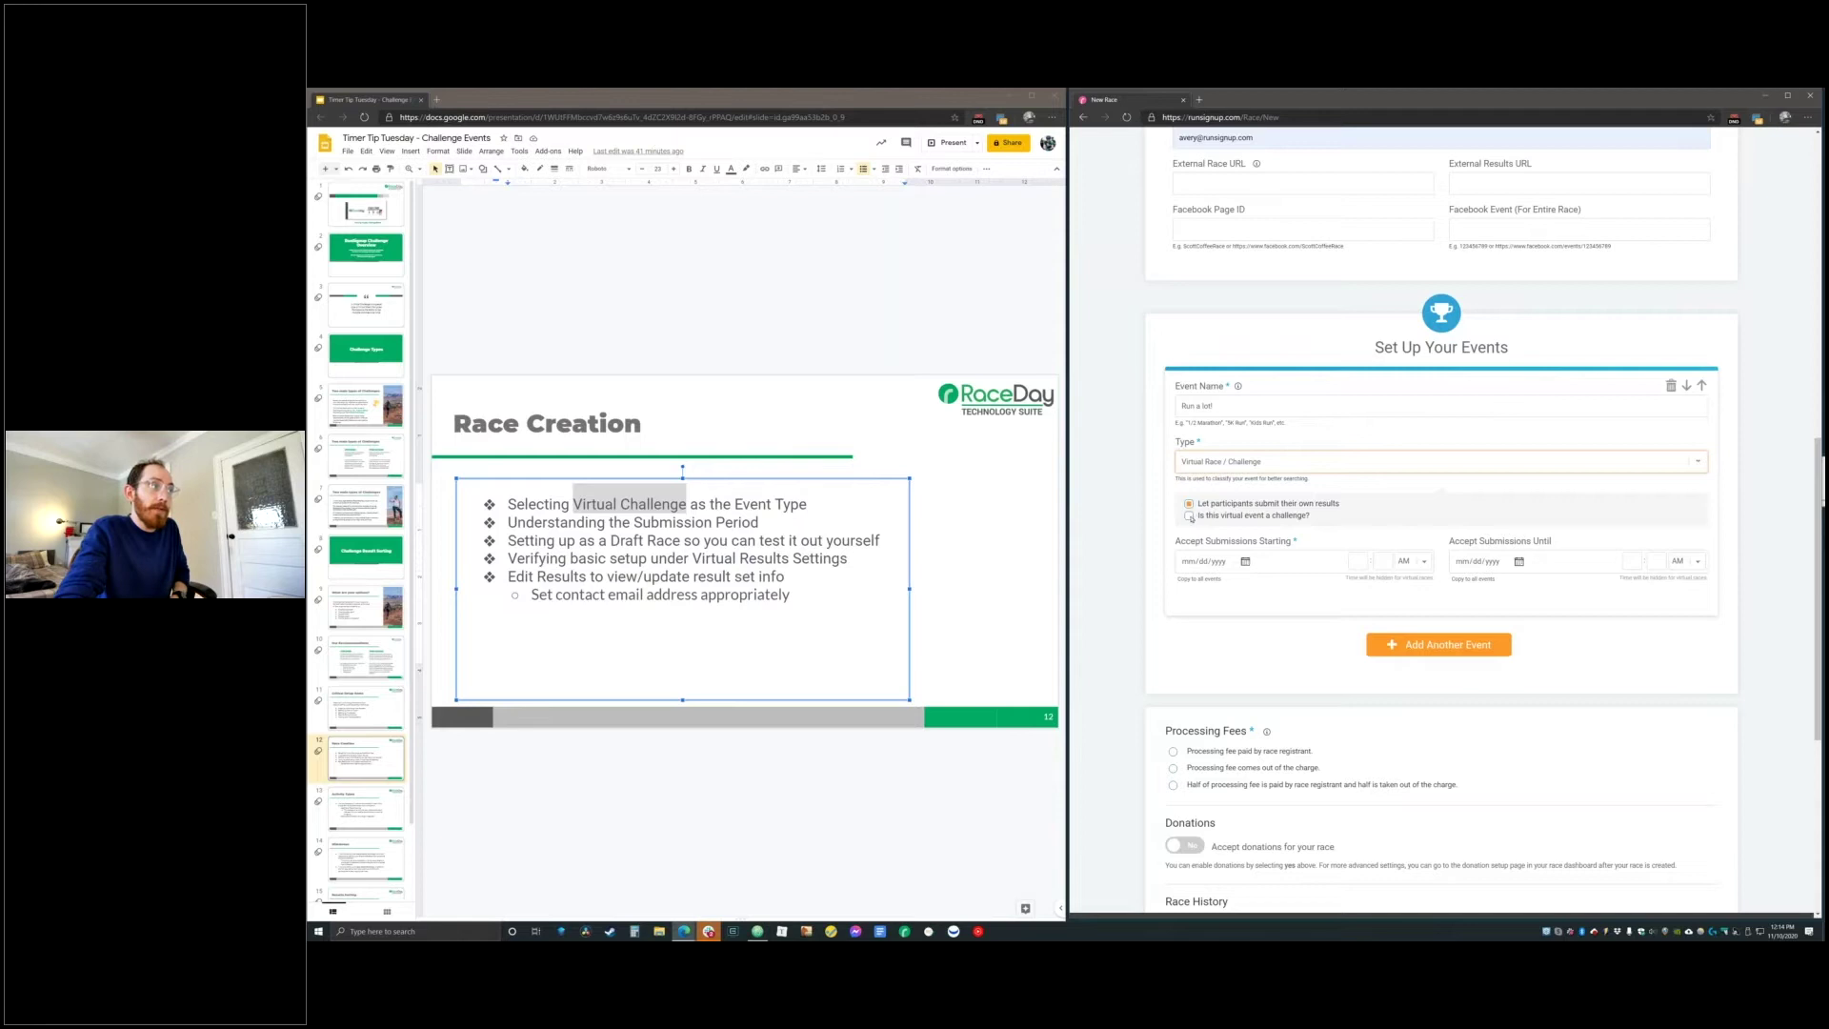
{"action": "left_click", "coordinate": [1189, 516]}
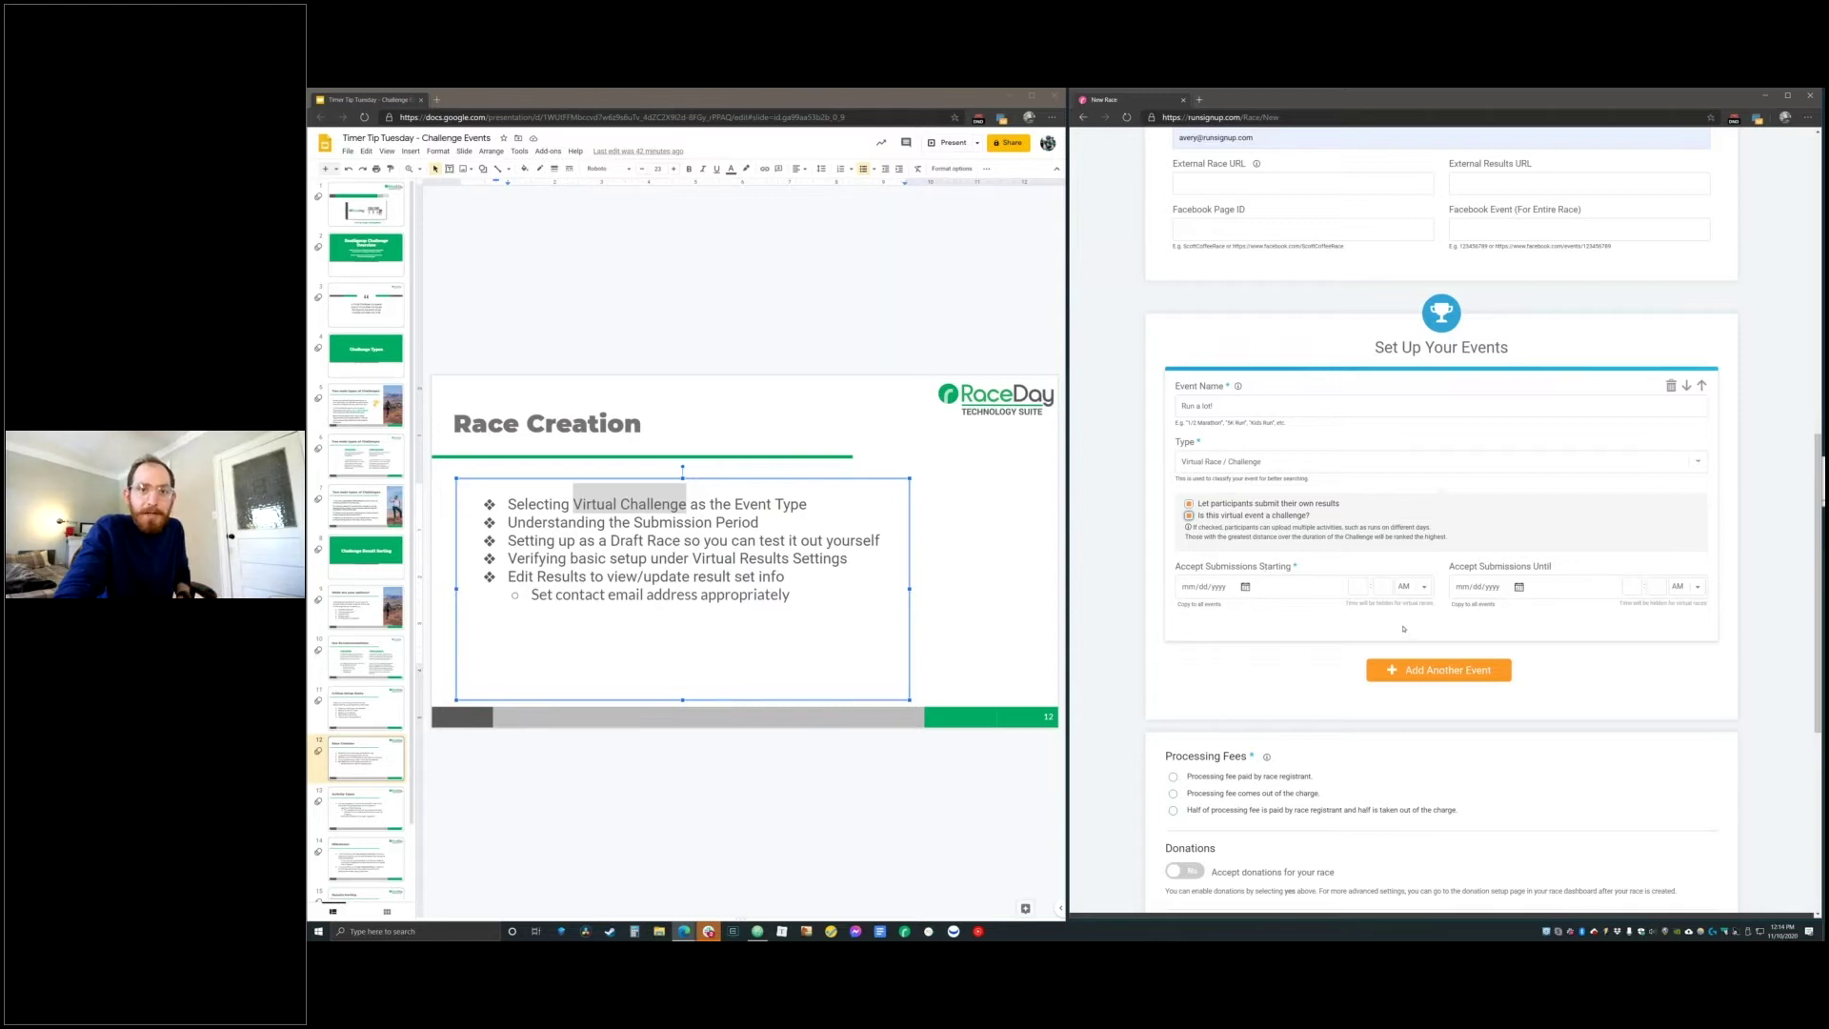
Set the first event to accept submissions from 11/10/2020 12:00 AM until 11/10/2021 12:00 AM
{"action": "key", "text": "Tab"}
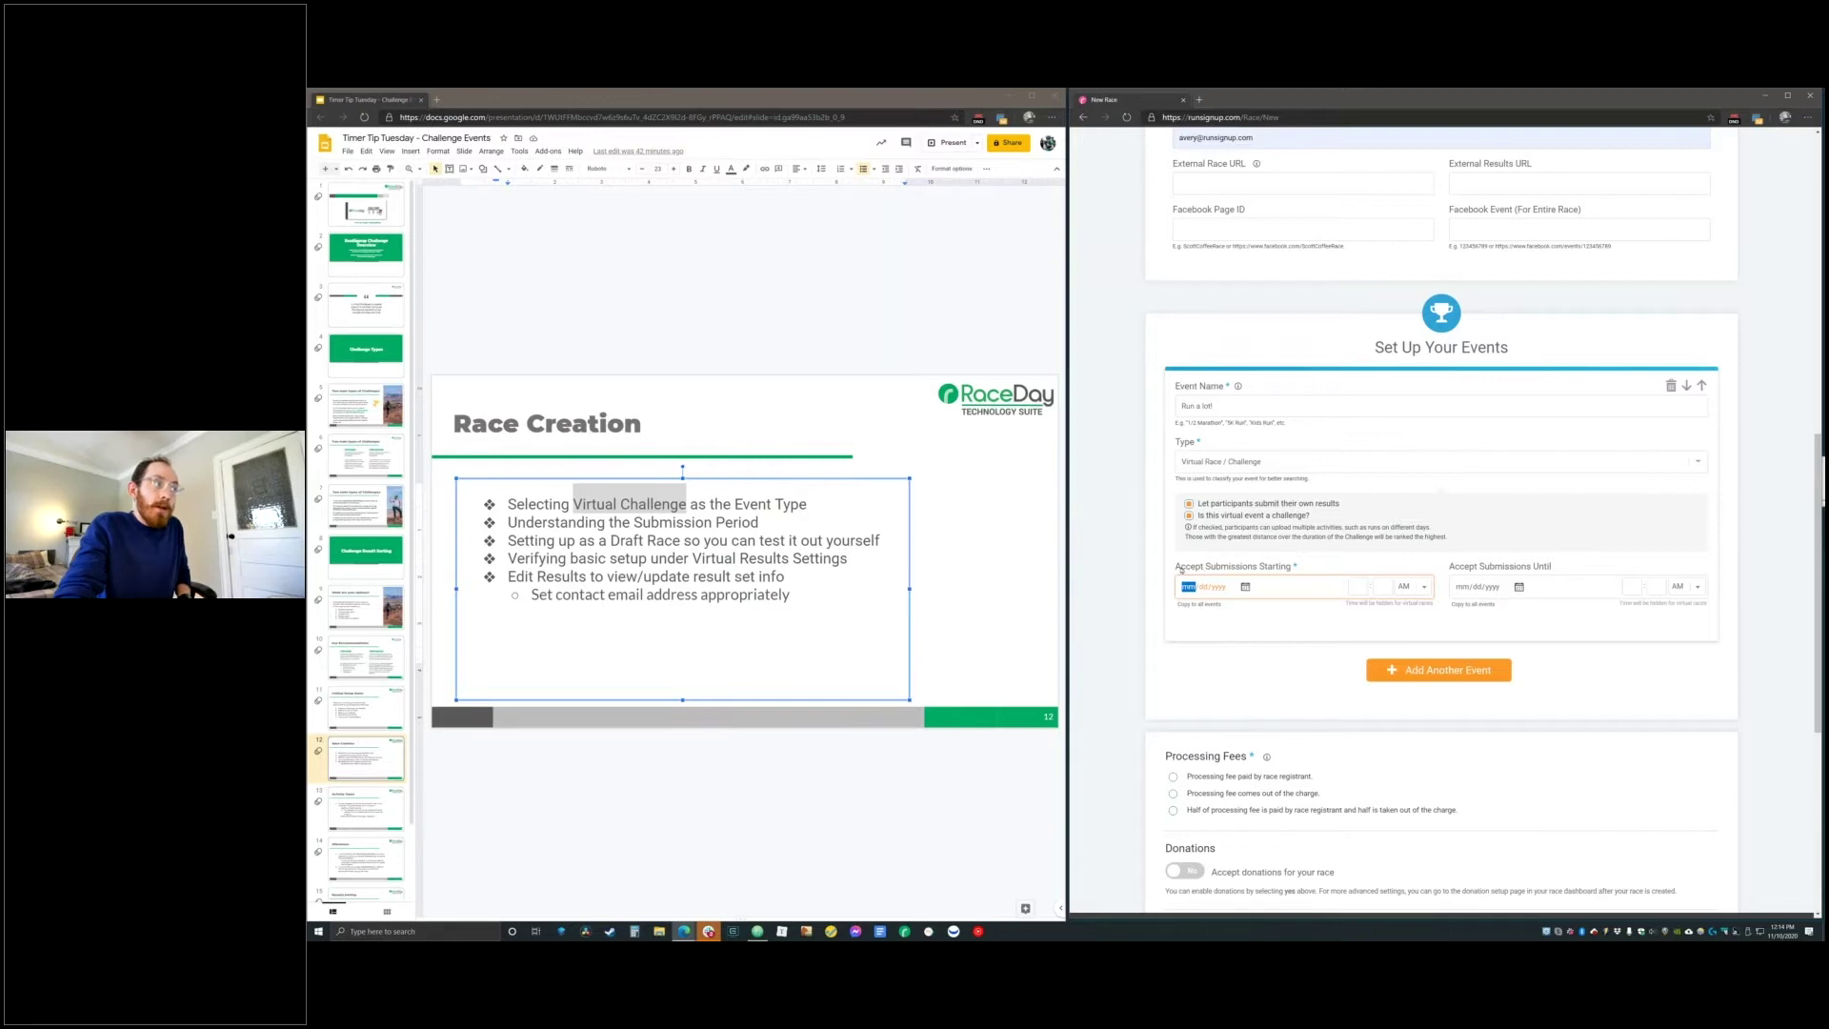
{"action": "left_click", "coordinate": [1202, 570]}
{"action": "left_click_drag", "start_coordinate": [1202, 570], "coordinate": [1410, 591]}
{"action": "double_click", "coordinate": [1506, 565]}
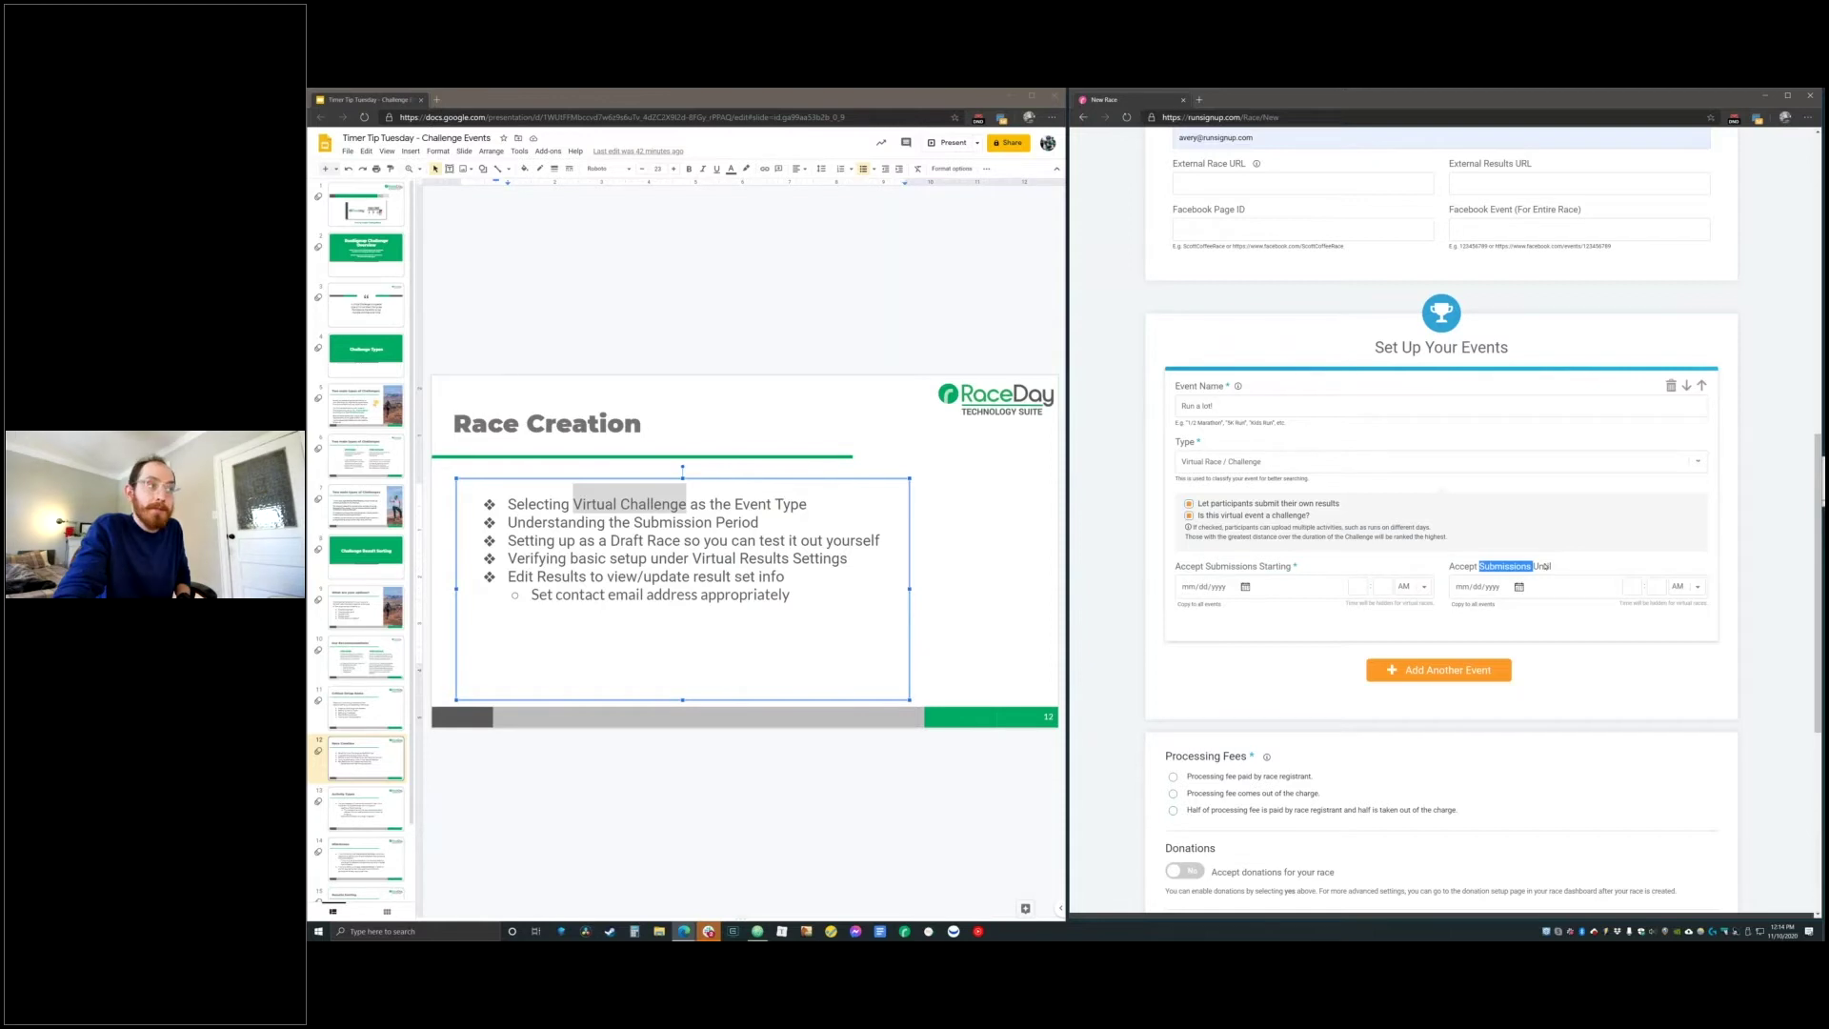
{"action": "left_click", "coordinate": [1190, 589]}
{"action": "type", "text": "11/10/02020"}
{"action": "left_click", "coordinate": [1460, 587]}
{"action": "type", "text": "11/10/20"}
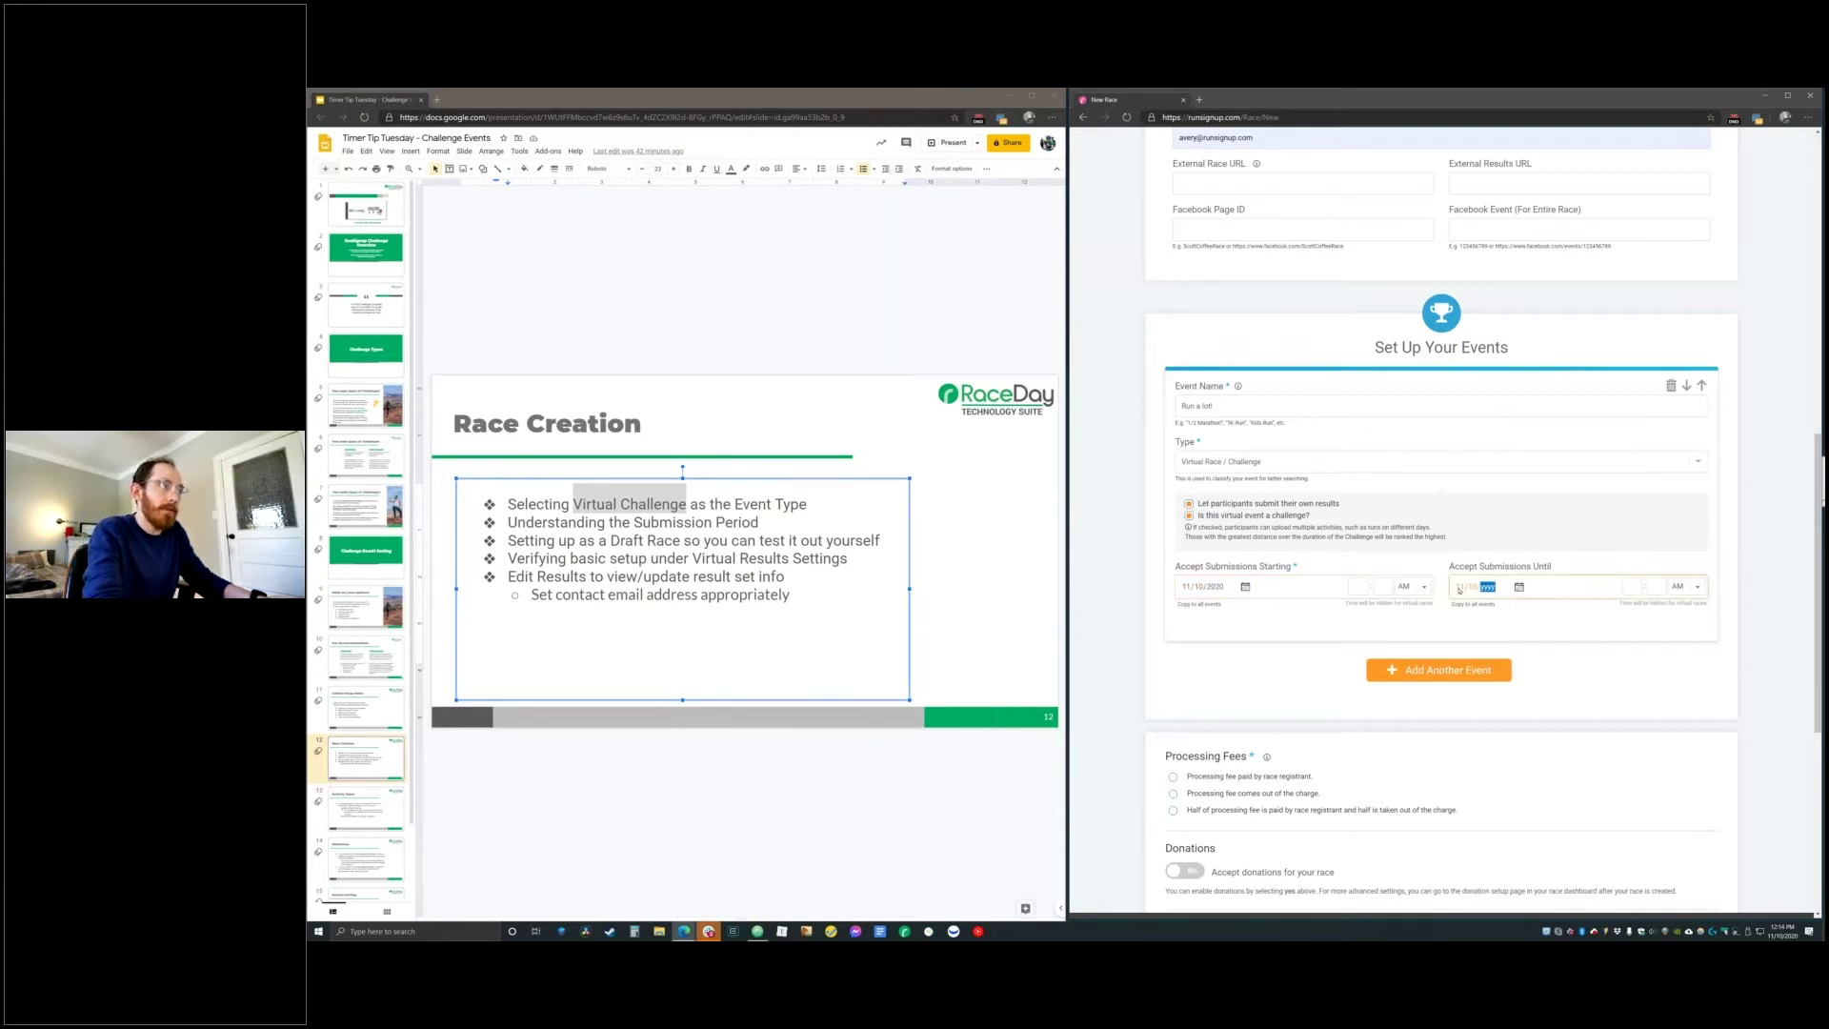
{"action": "type", "text": "21"}
{"action": "left_click", "coordinate": [1358, 585]}
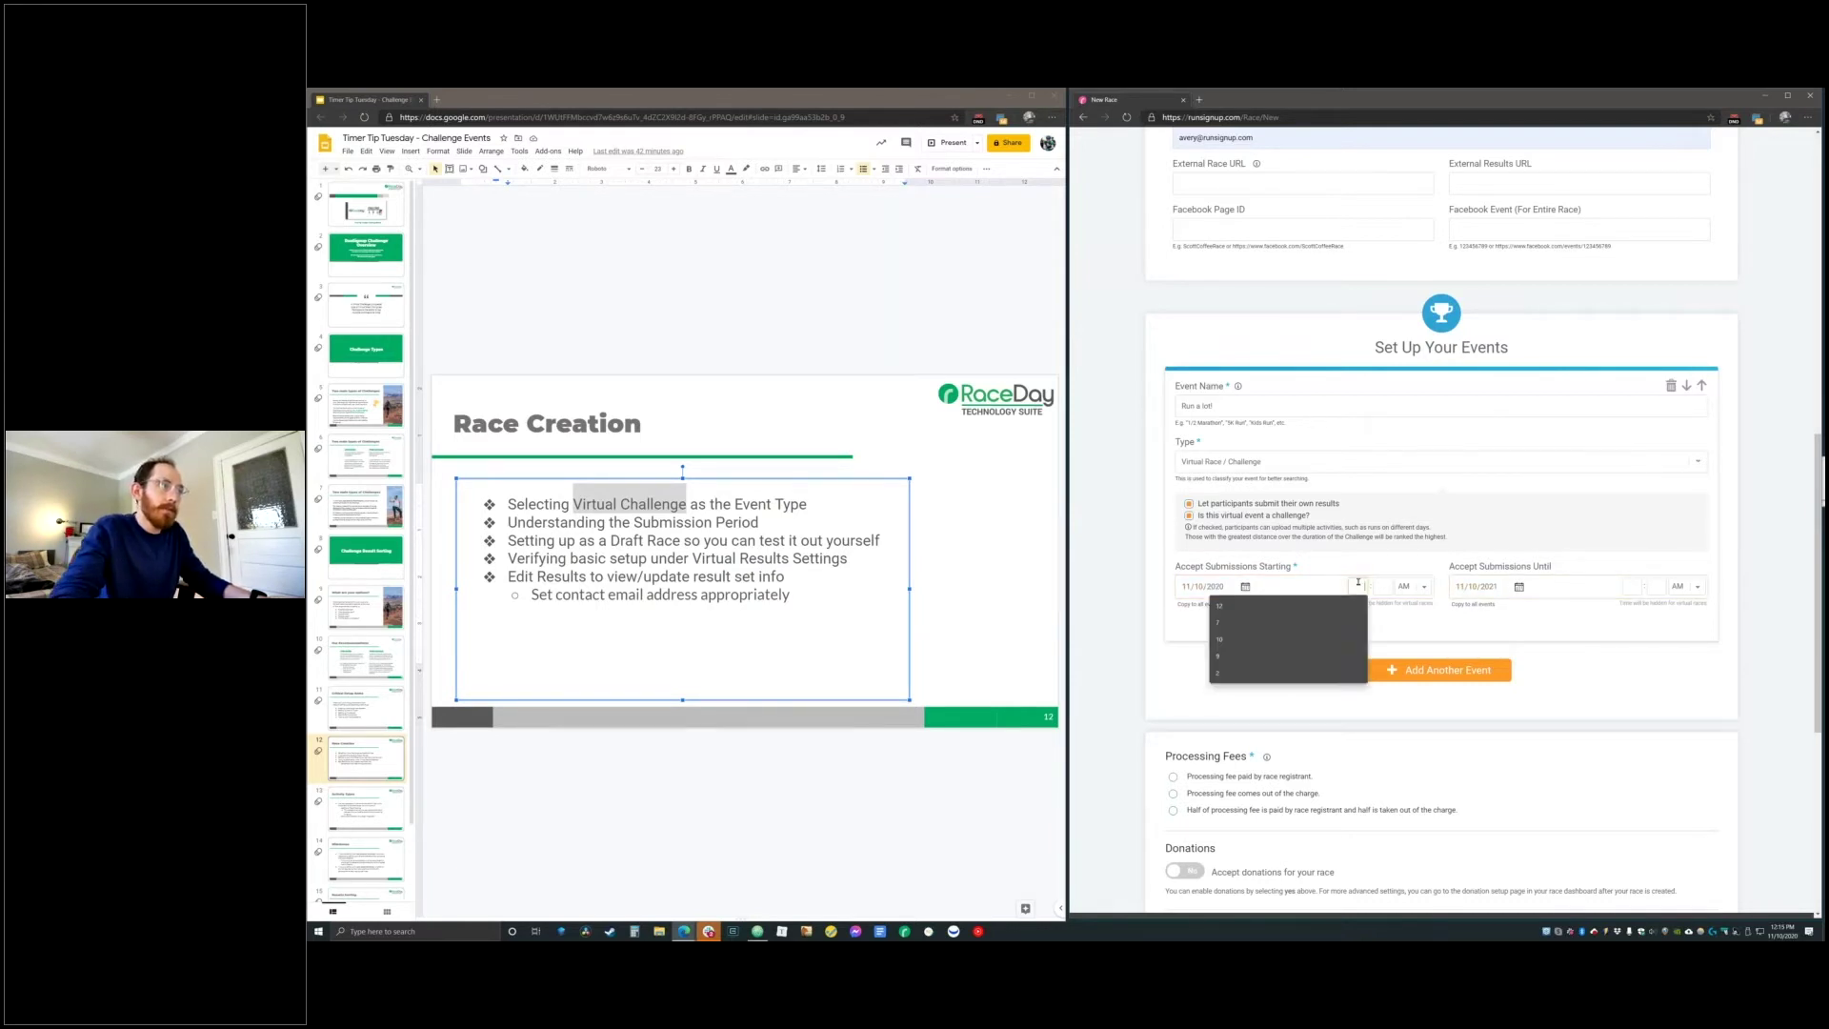
{"action": "type", "text": "12"}
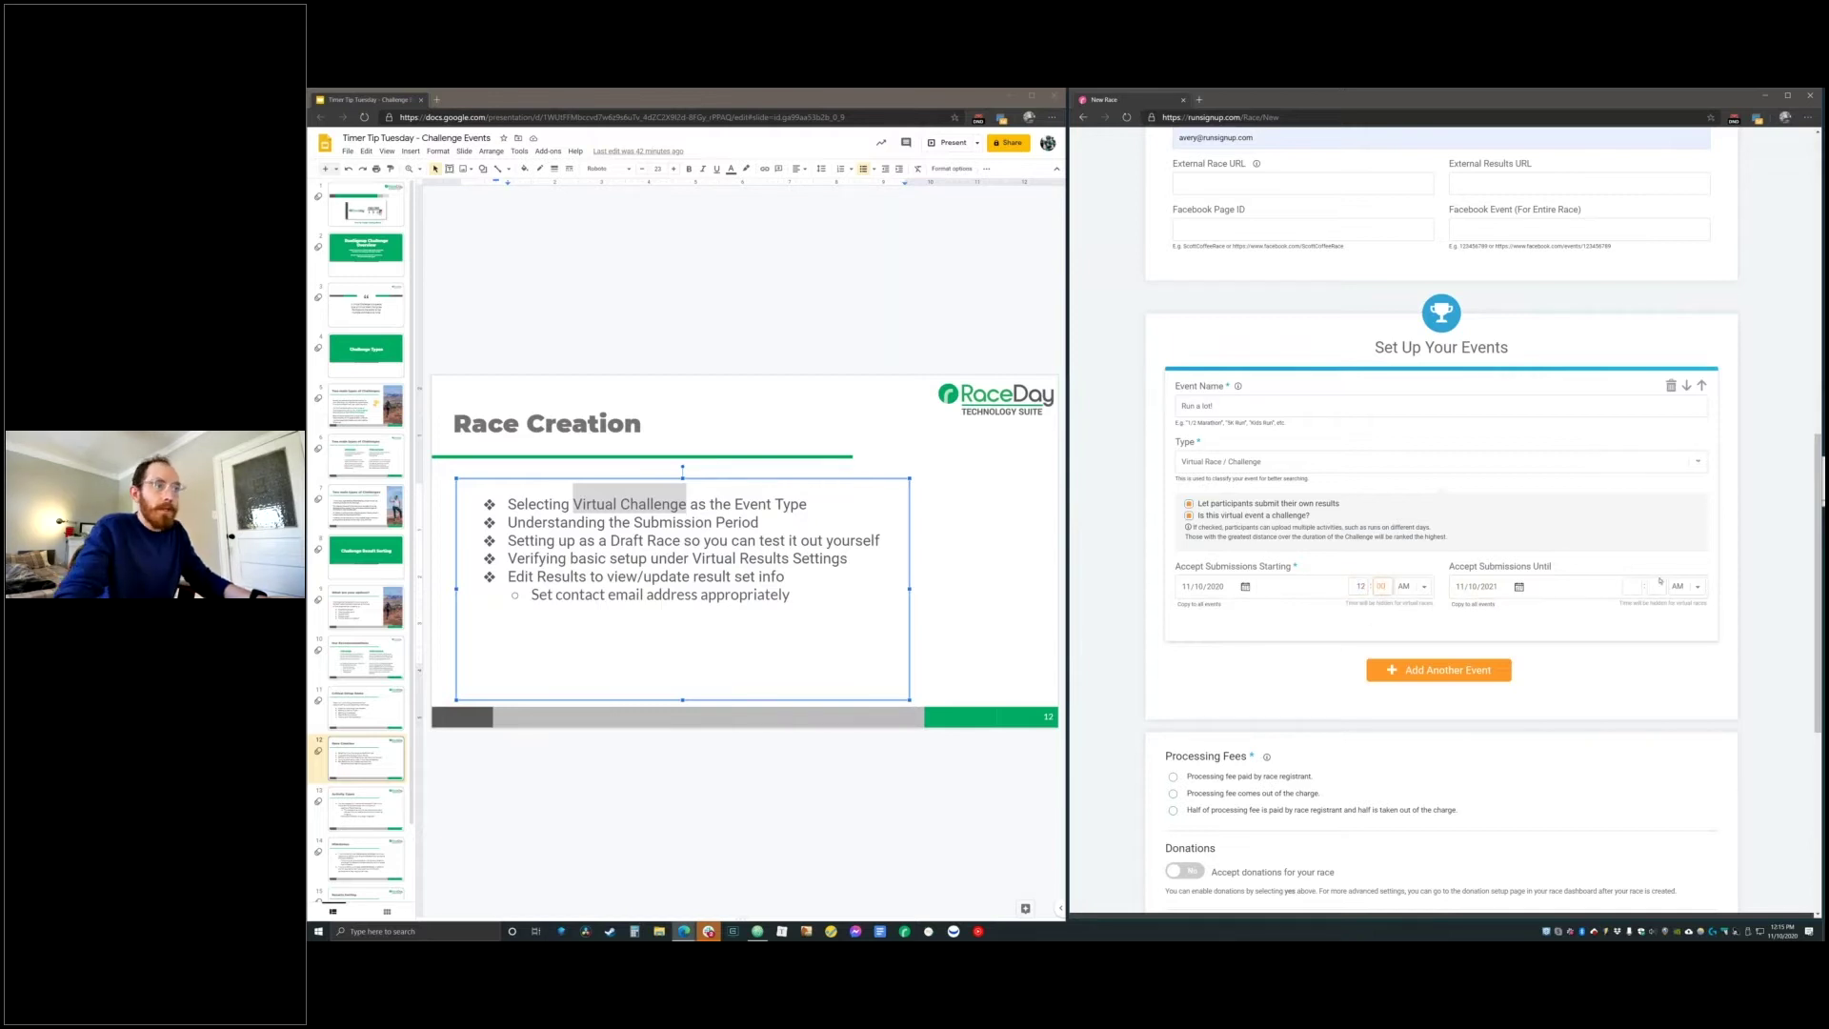
{"action": "left_click", "coordinate": [1635, 586]}
{"action": "type", "text": "12"}
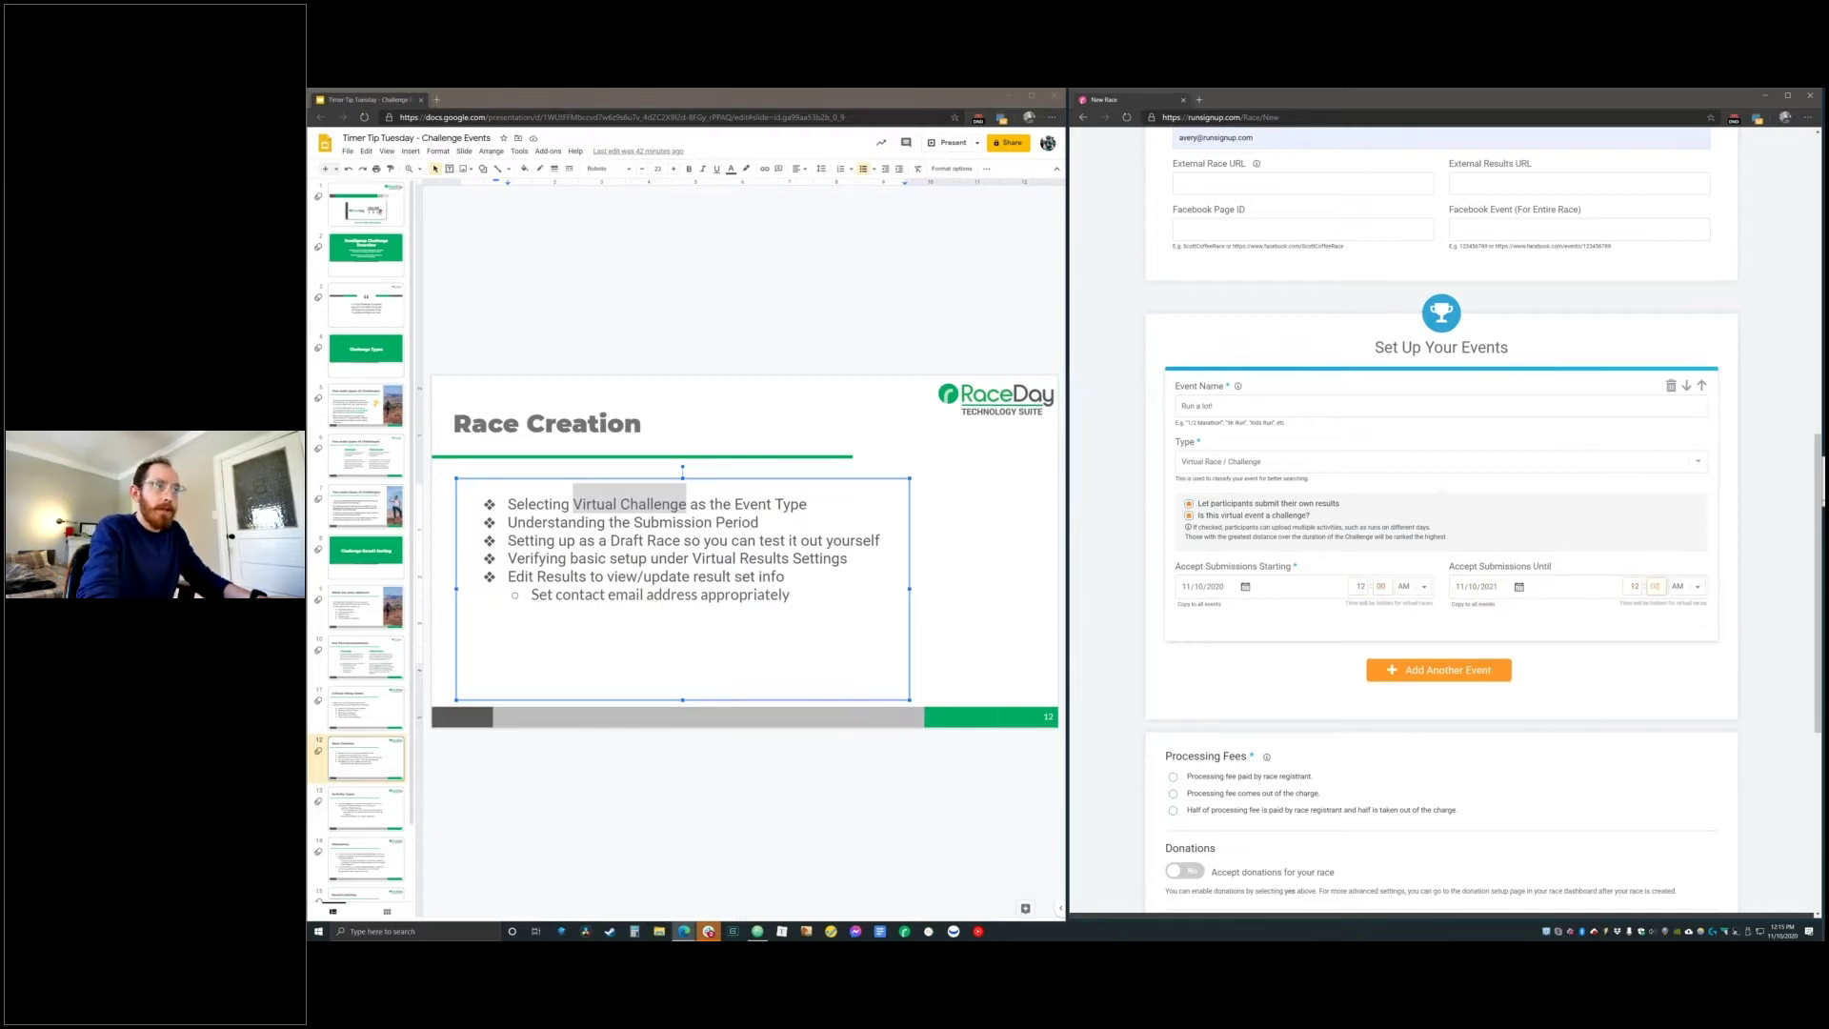
Add a second event named "Run a specific distance" with type Virtual Race / Challenge and mark it as a challenge
{"action": "left_click", "coordinate": [1481, 670]}
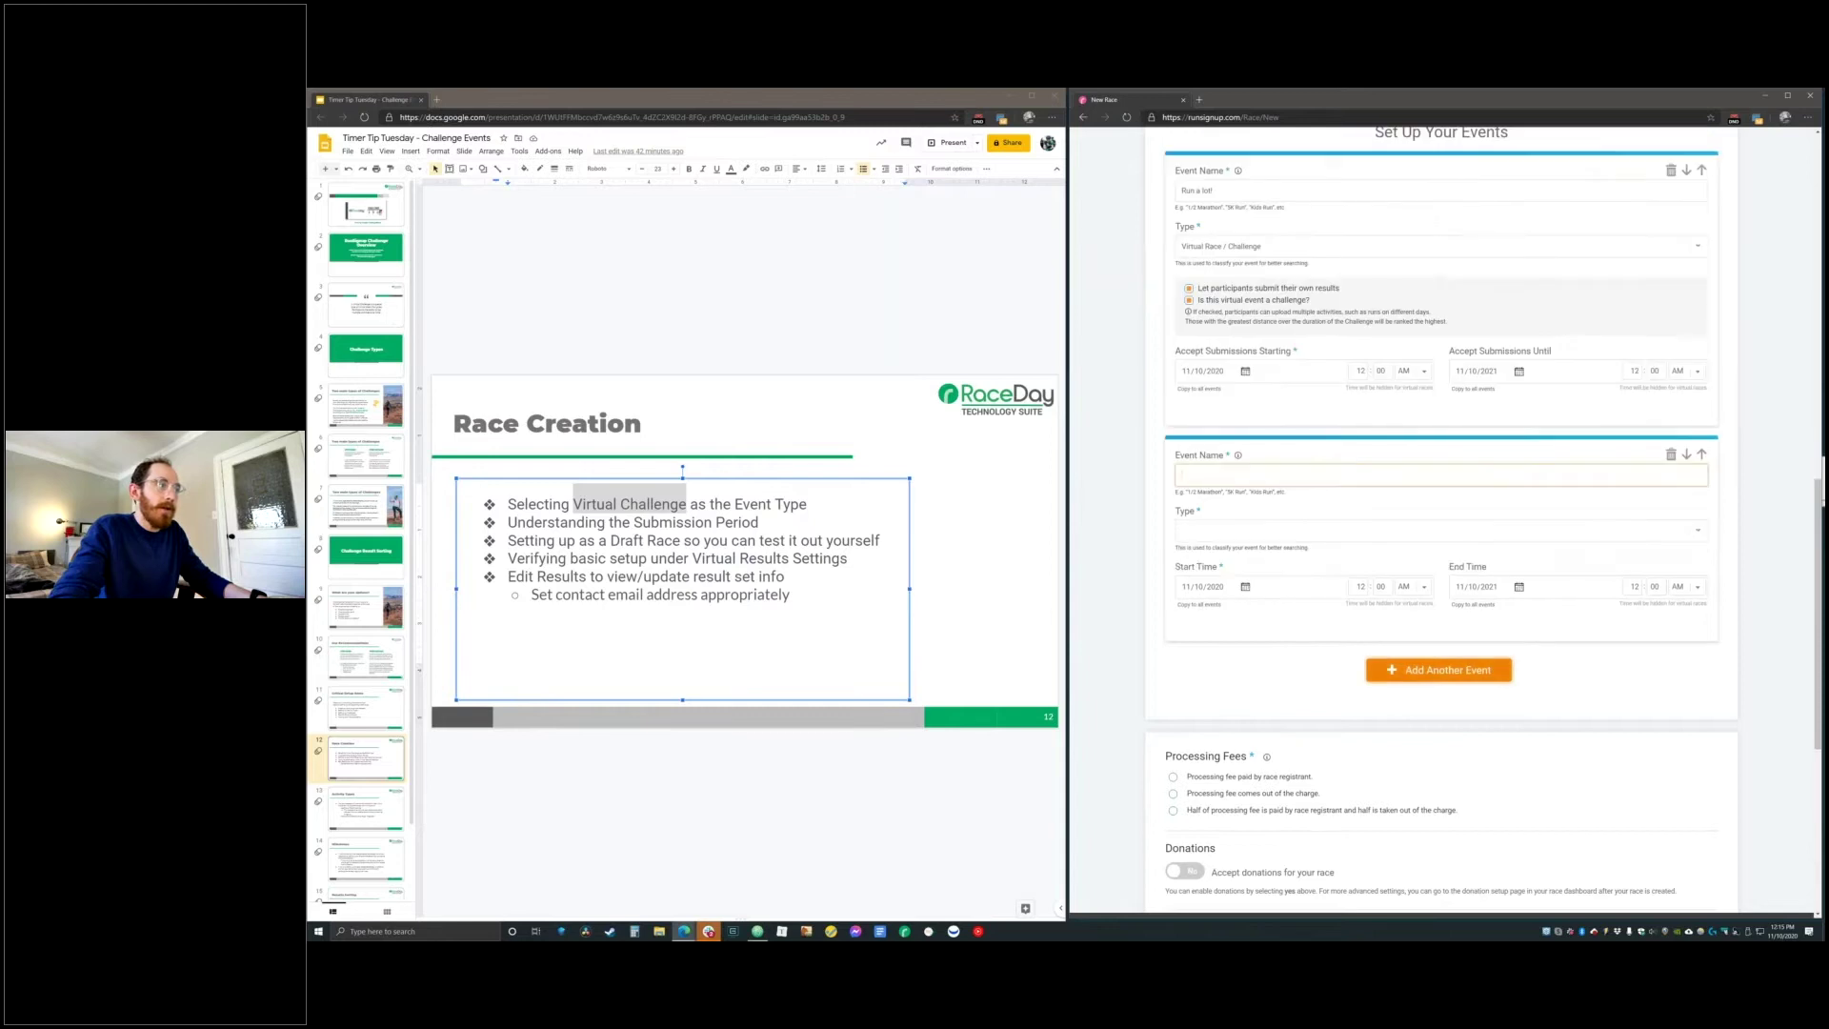
{"action": "left_click", "coordinate": [1358, 473]}
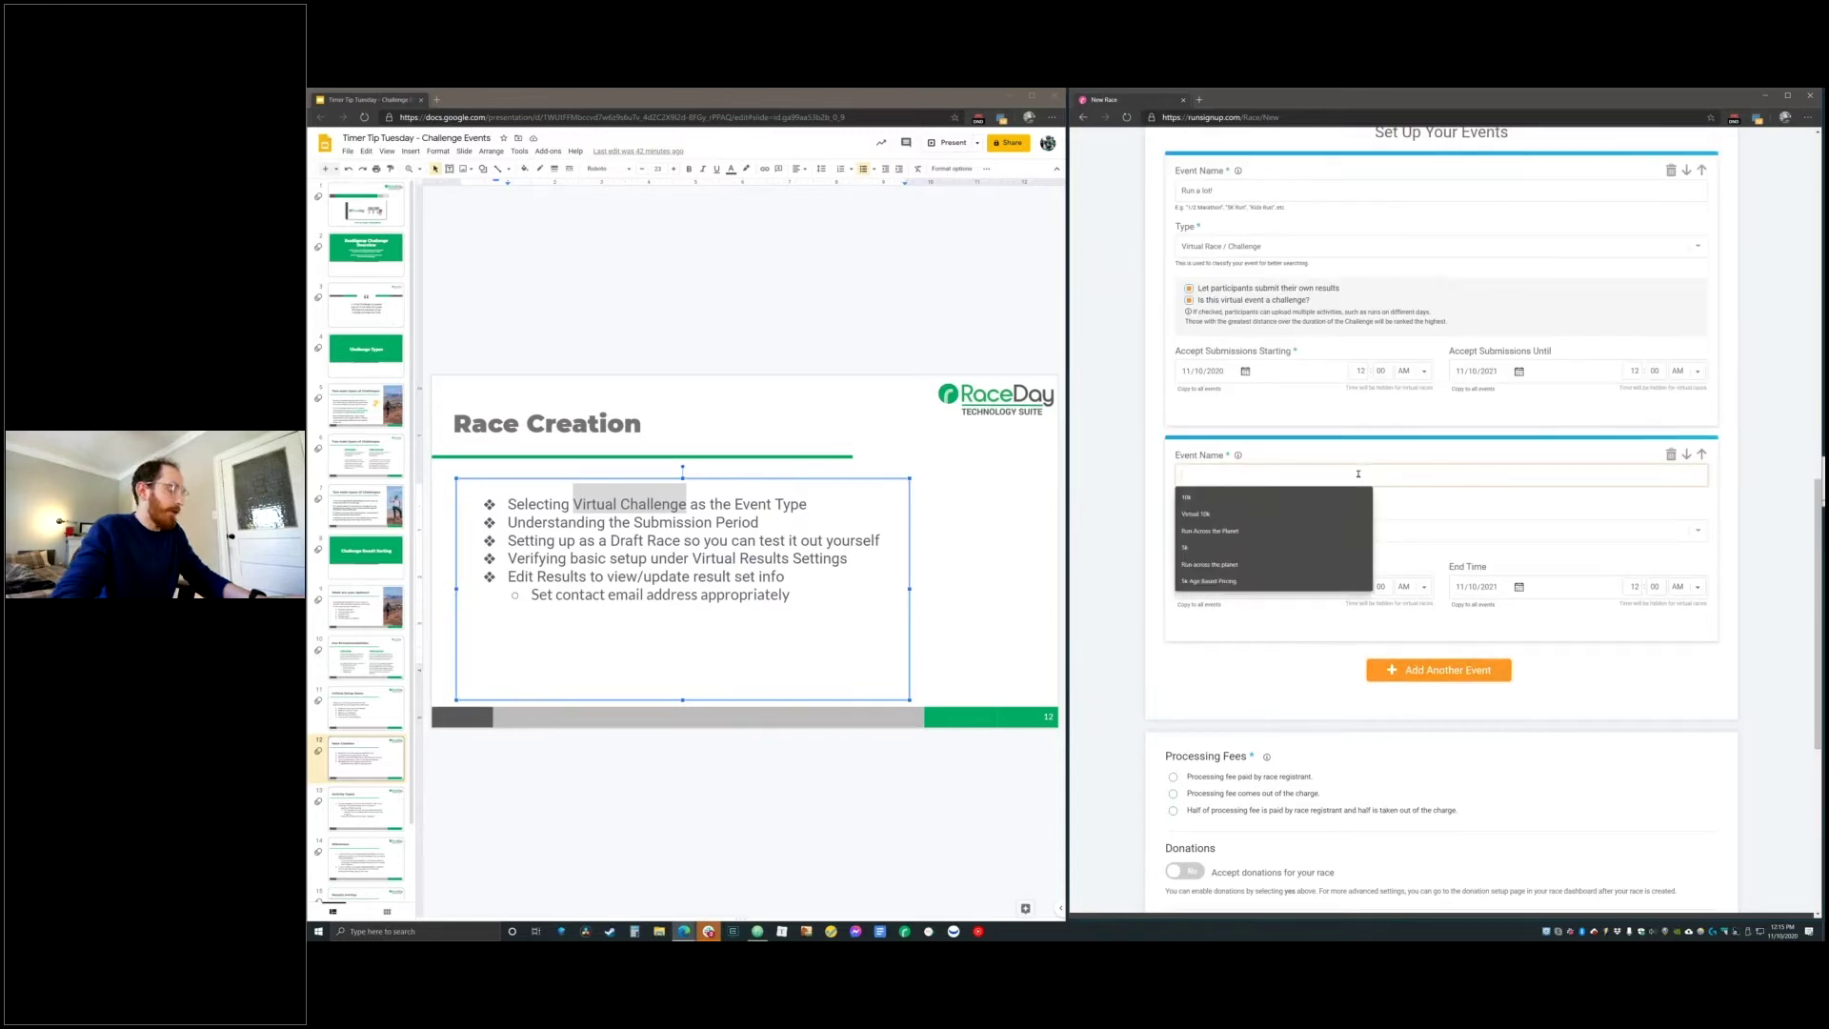
{"action": "type", "text": "Run a"}
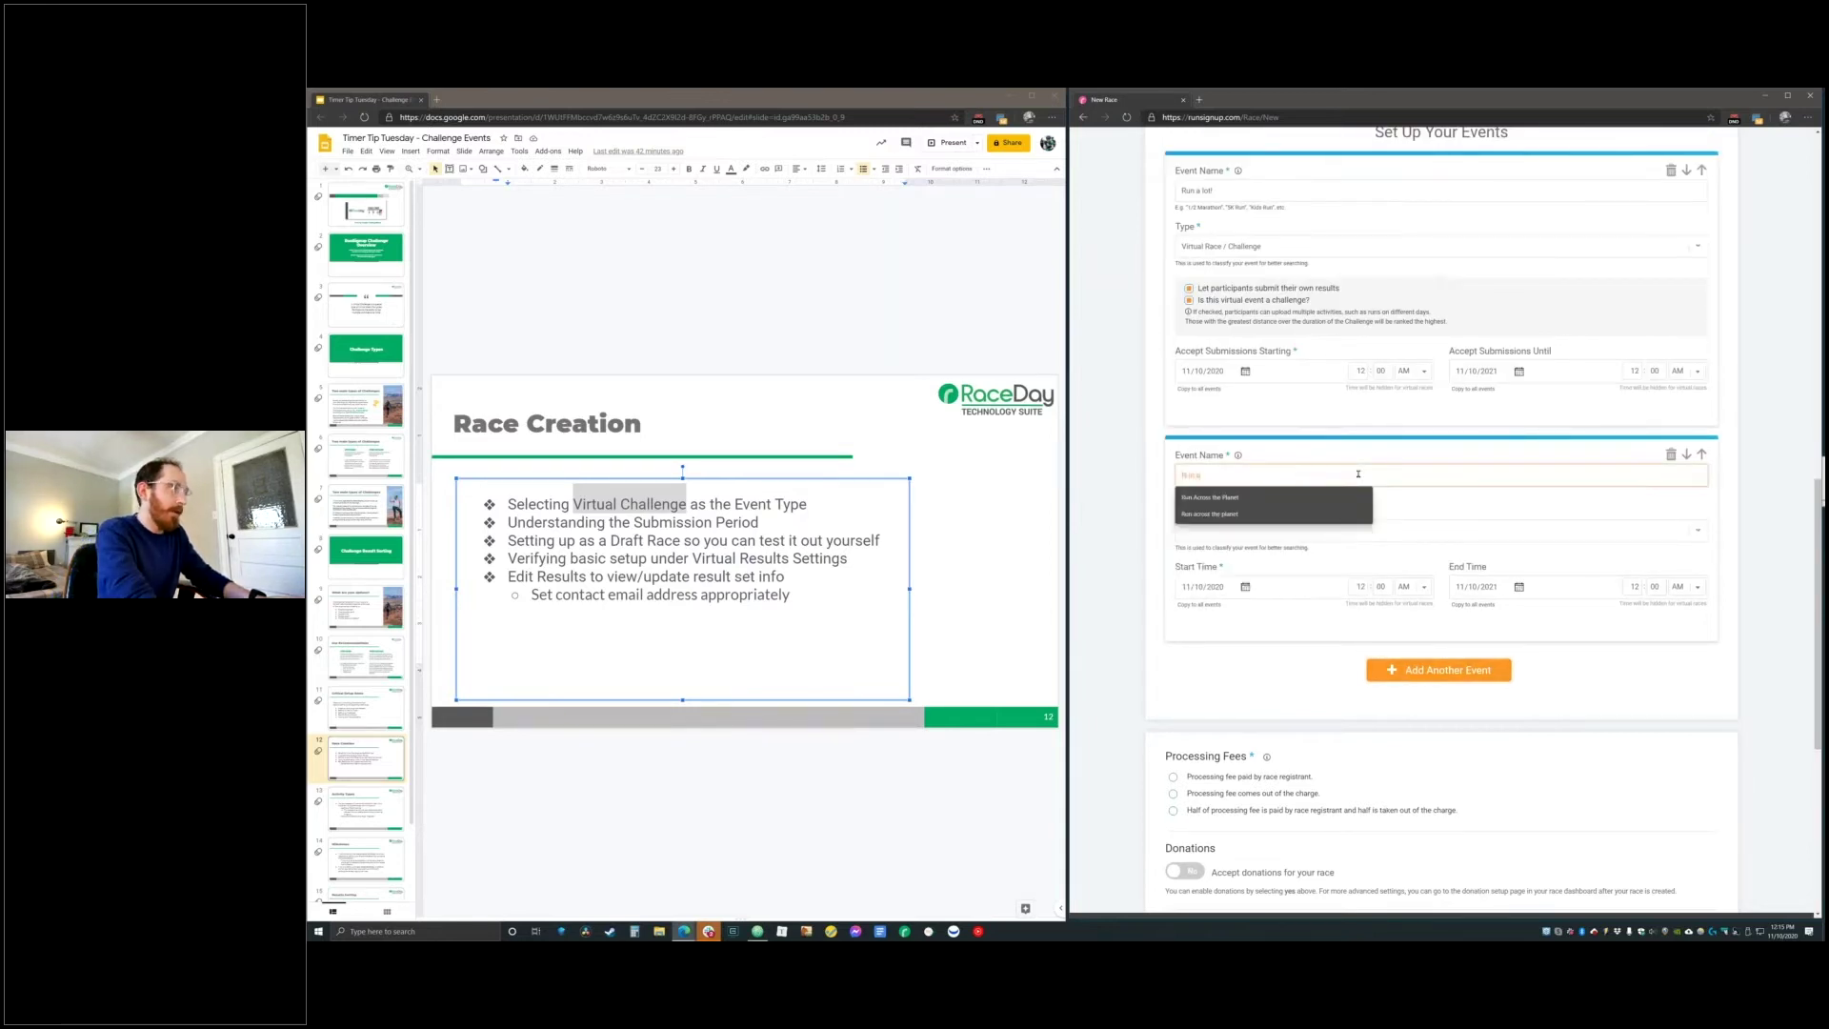
{"action": "type", "text": " lpecific distance"}
{"action": "key", "text": "Tab"}
{"action": "key", "text": "v"}
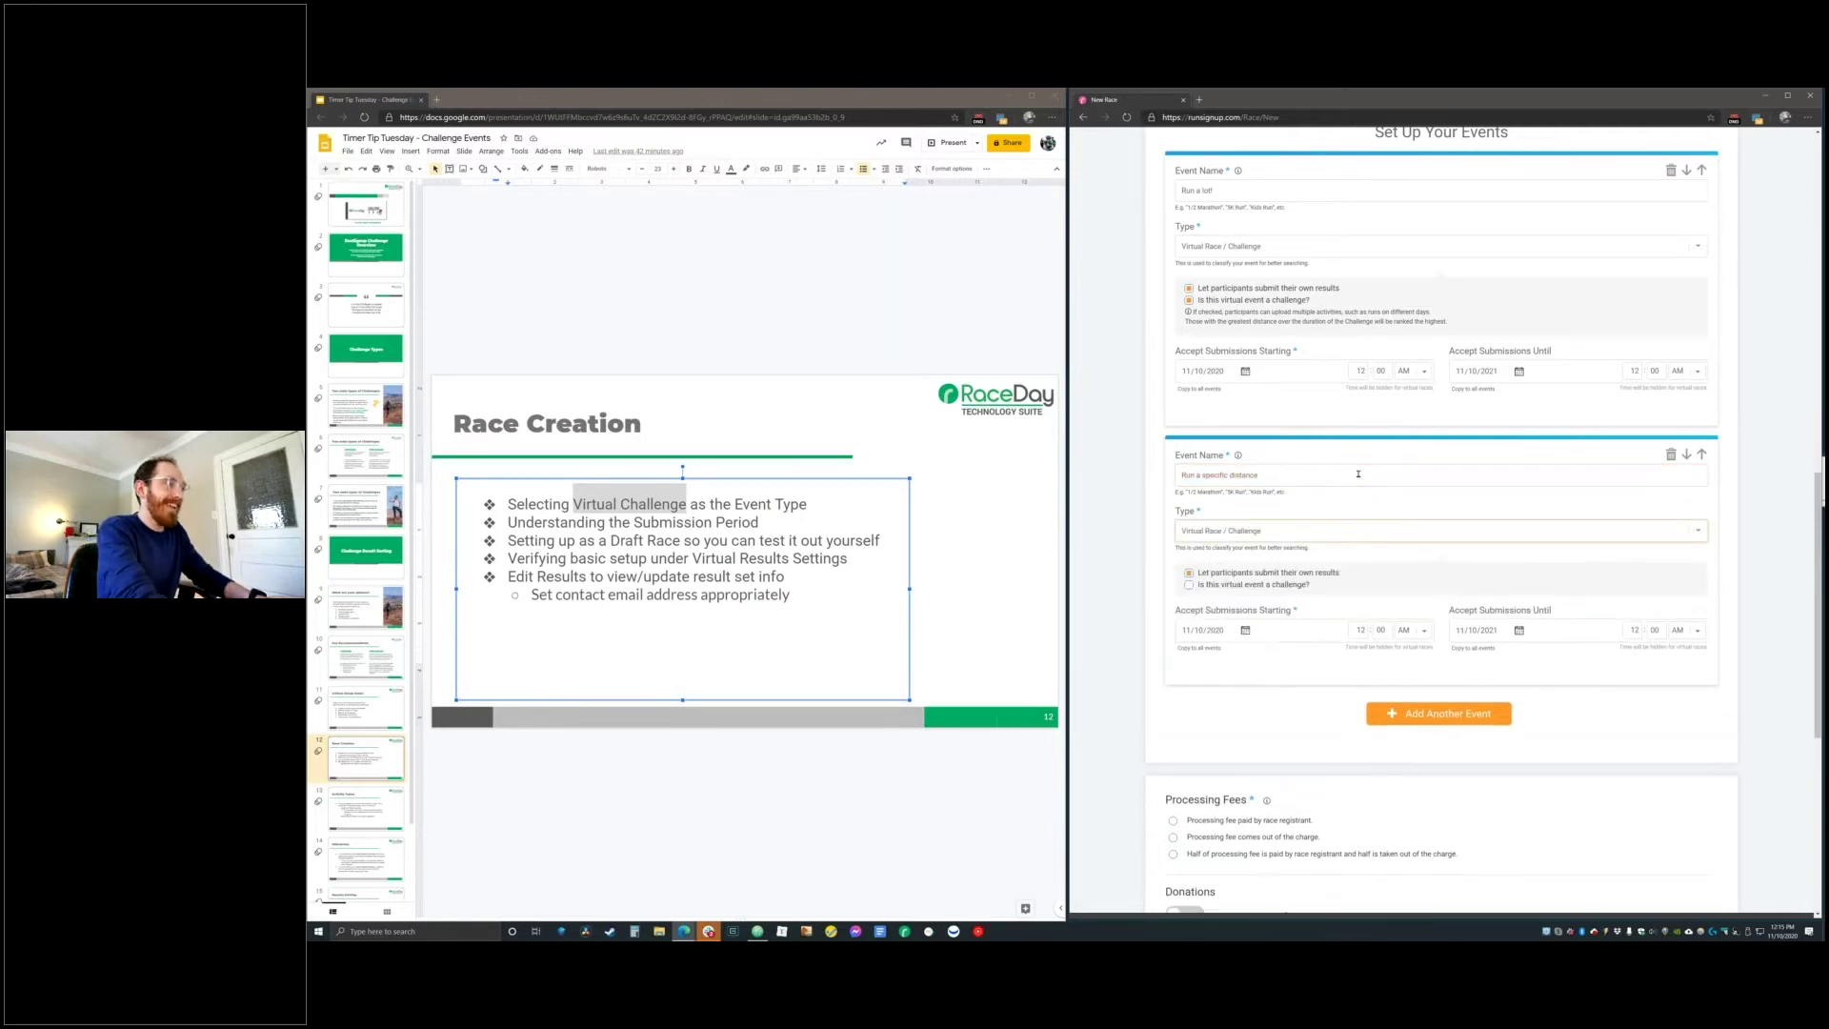
{"action": "left_click", "coordinate": [1282, 587]}
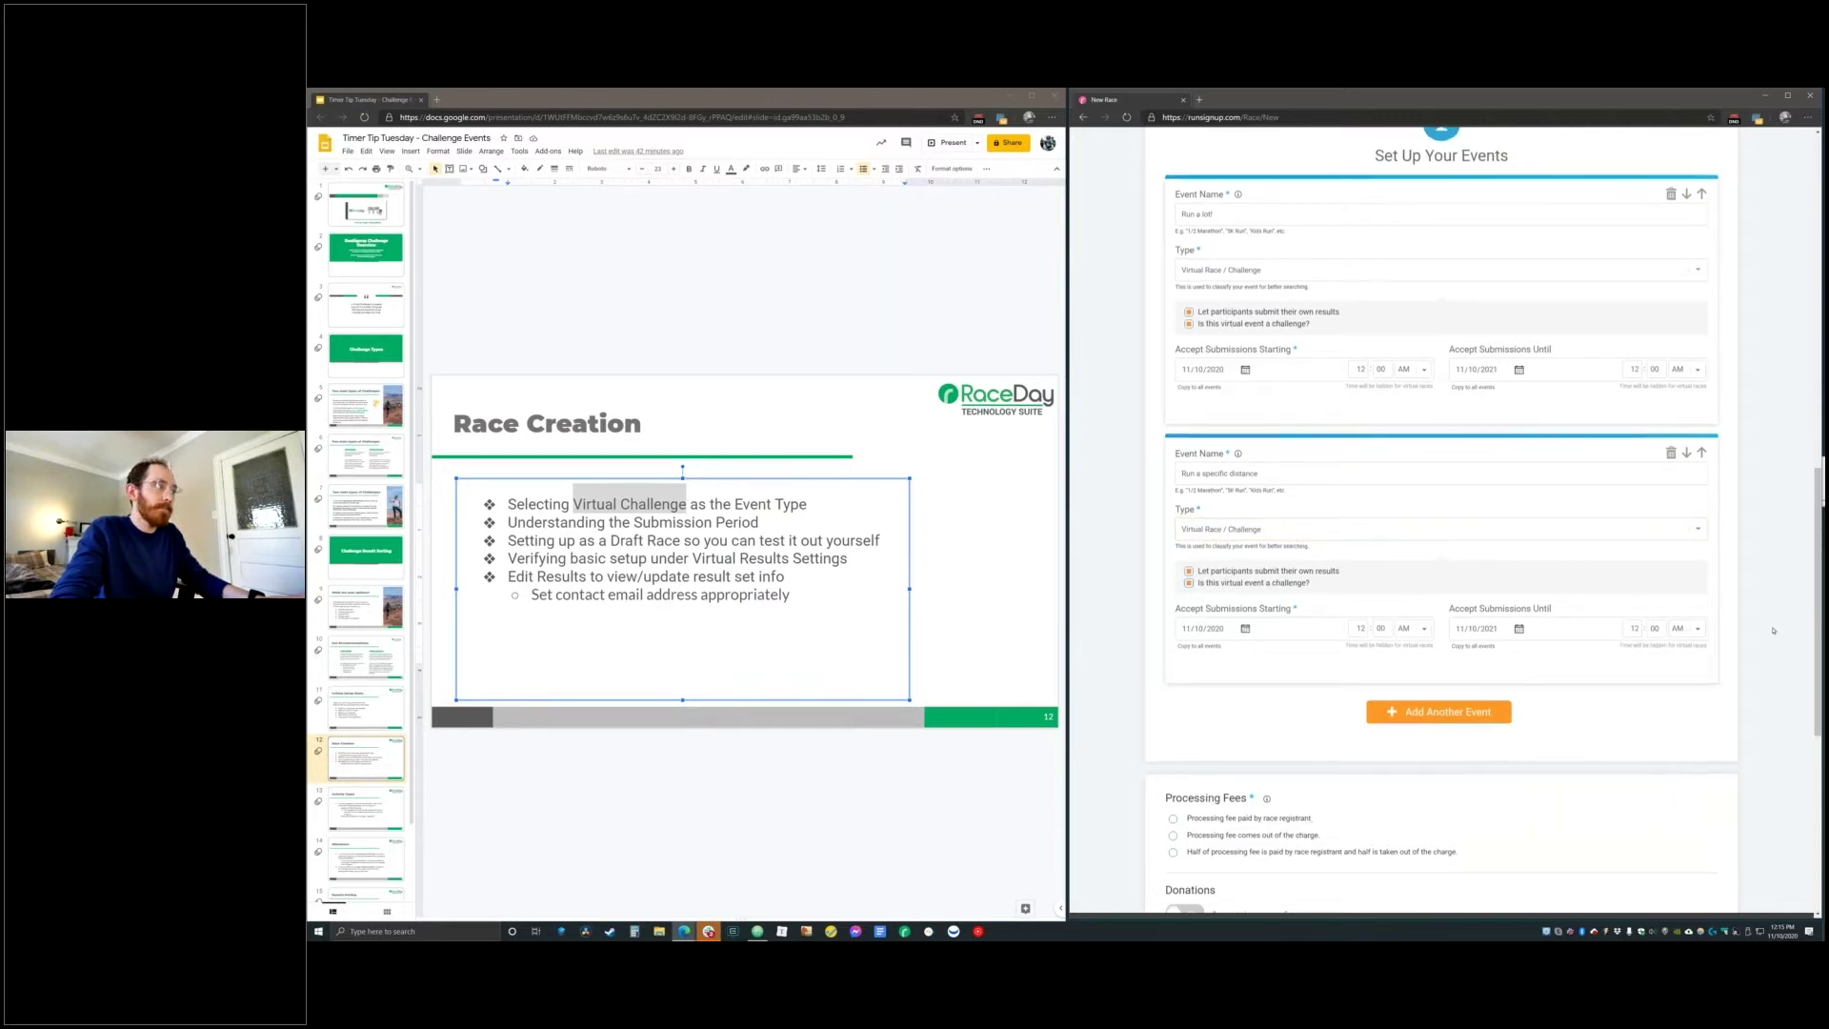
Have registrants pay the processing fee, answer No to first-year race, and estimate up to 100 participants
{"action": "scroll", "coordinate": [1439, 647], "scroll_direction": "down", "scroll_amount": 2}
{"action": "scroll", "coordinate": [1439, 647], "scroll_direction": "down", "scroll_amount": 2}
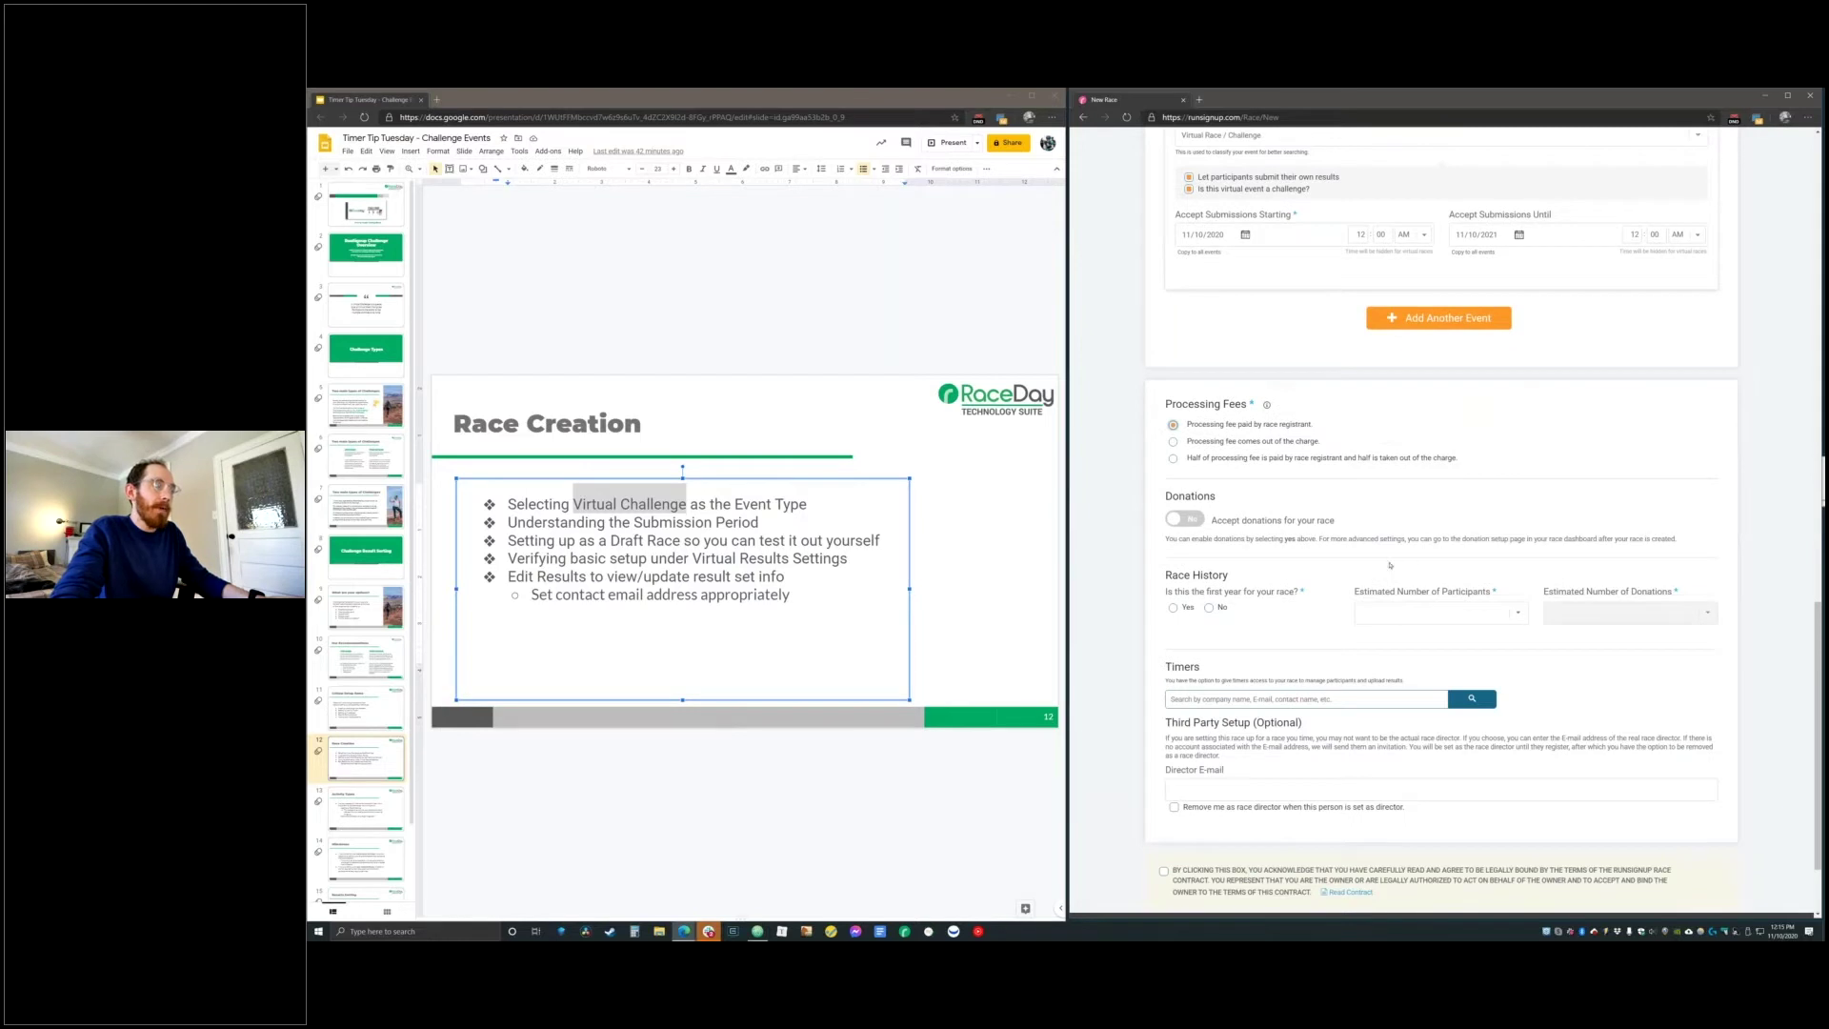
{"action": "left_click", "coordinate": [1209, 606]}
{"action": "left_click", "coordinate": [1429, 613]}
{"action": "left_click", "coordinate": [1421, 650]}
{"action": "scroll", "coordinate": [1334, 667], "scroll_direction": "down", "scroll_amount": 2}
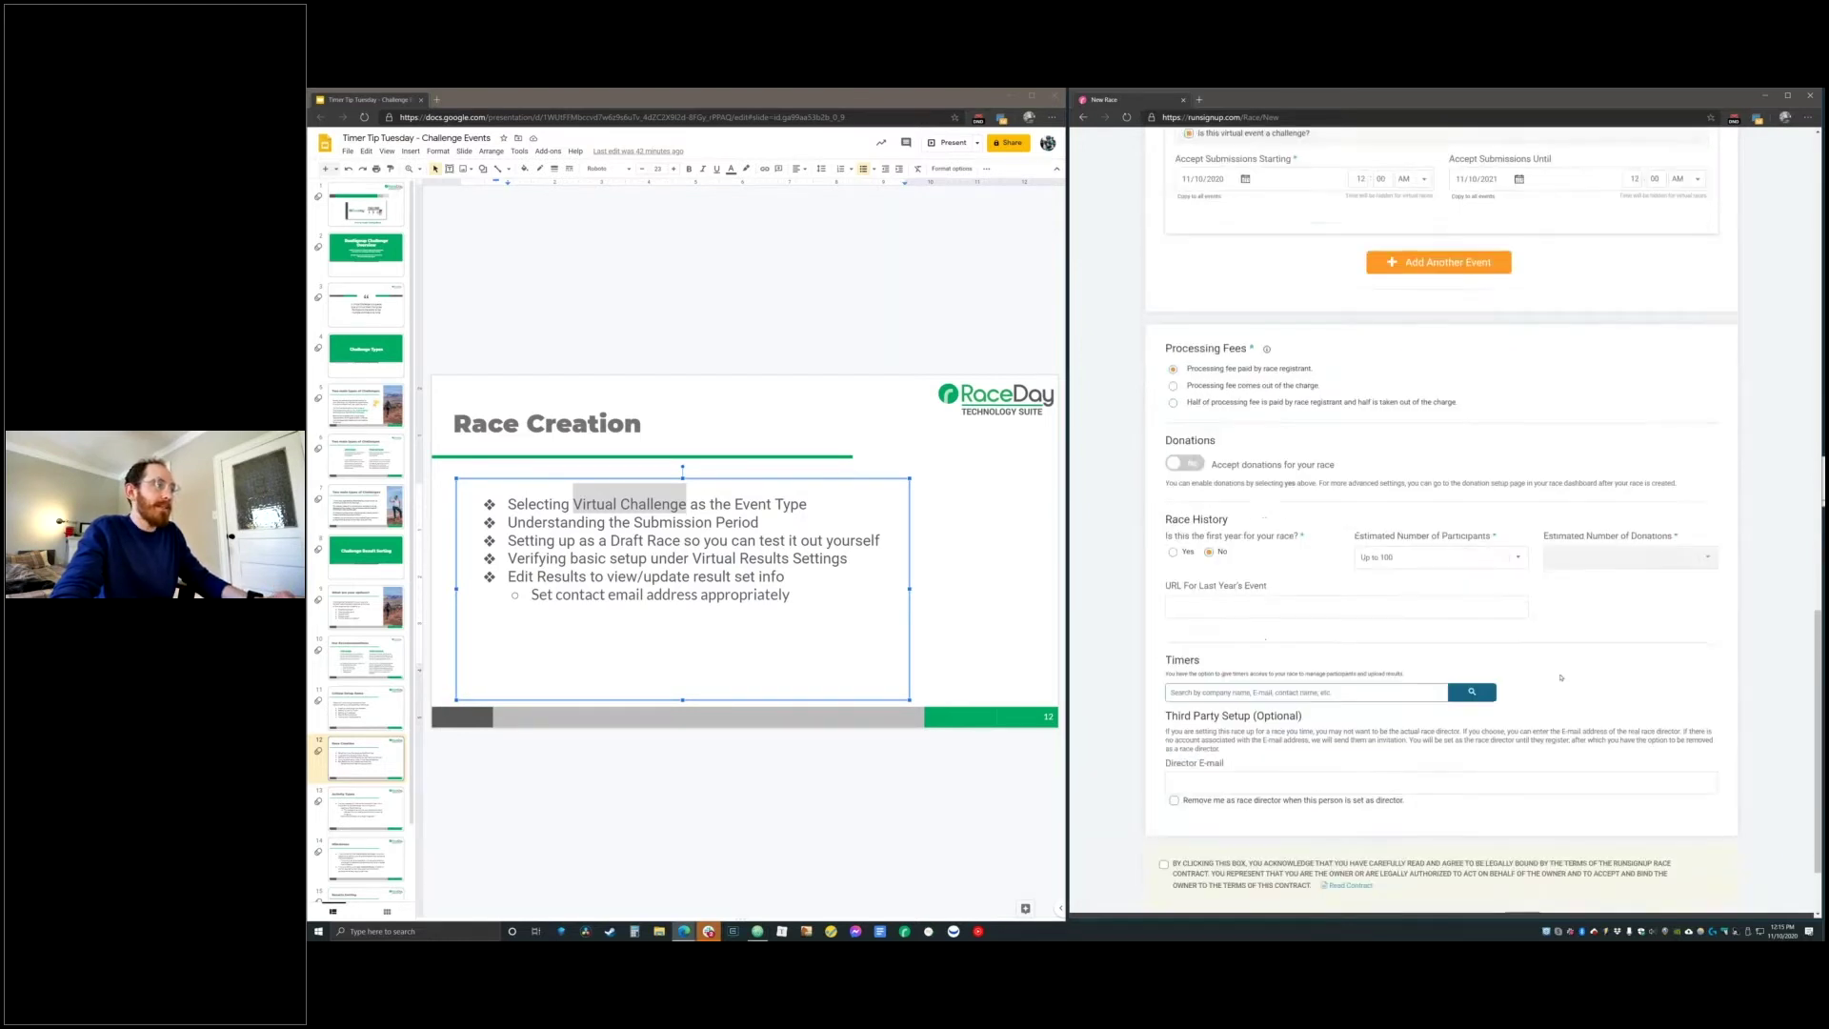
Accept the contract terms and submit the race for creation as a draft
{"action": "left_click", "coordinate": [1223, 757]}
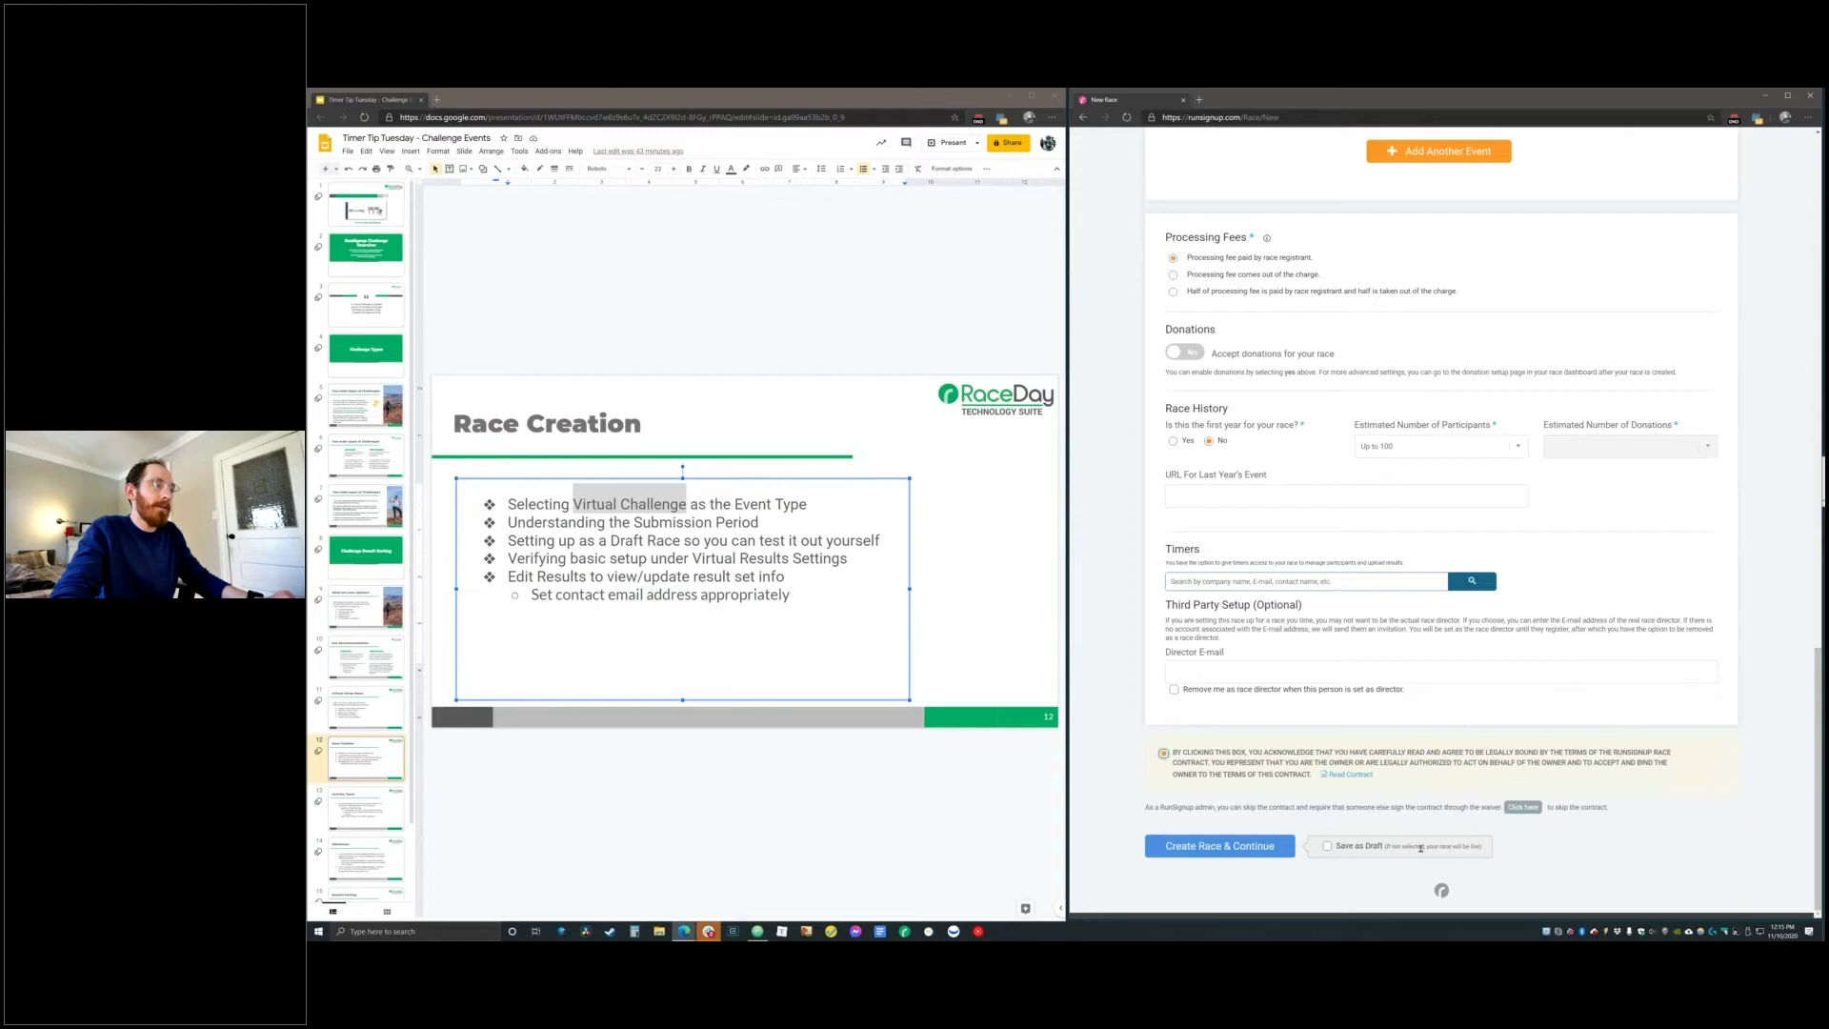
{"action": "left_click", "coordinate": [1328, 846]}
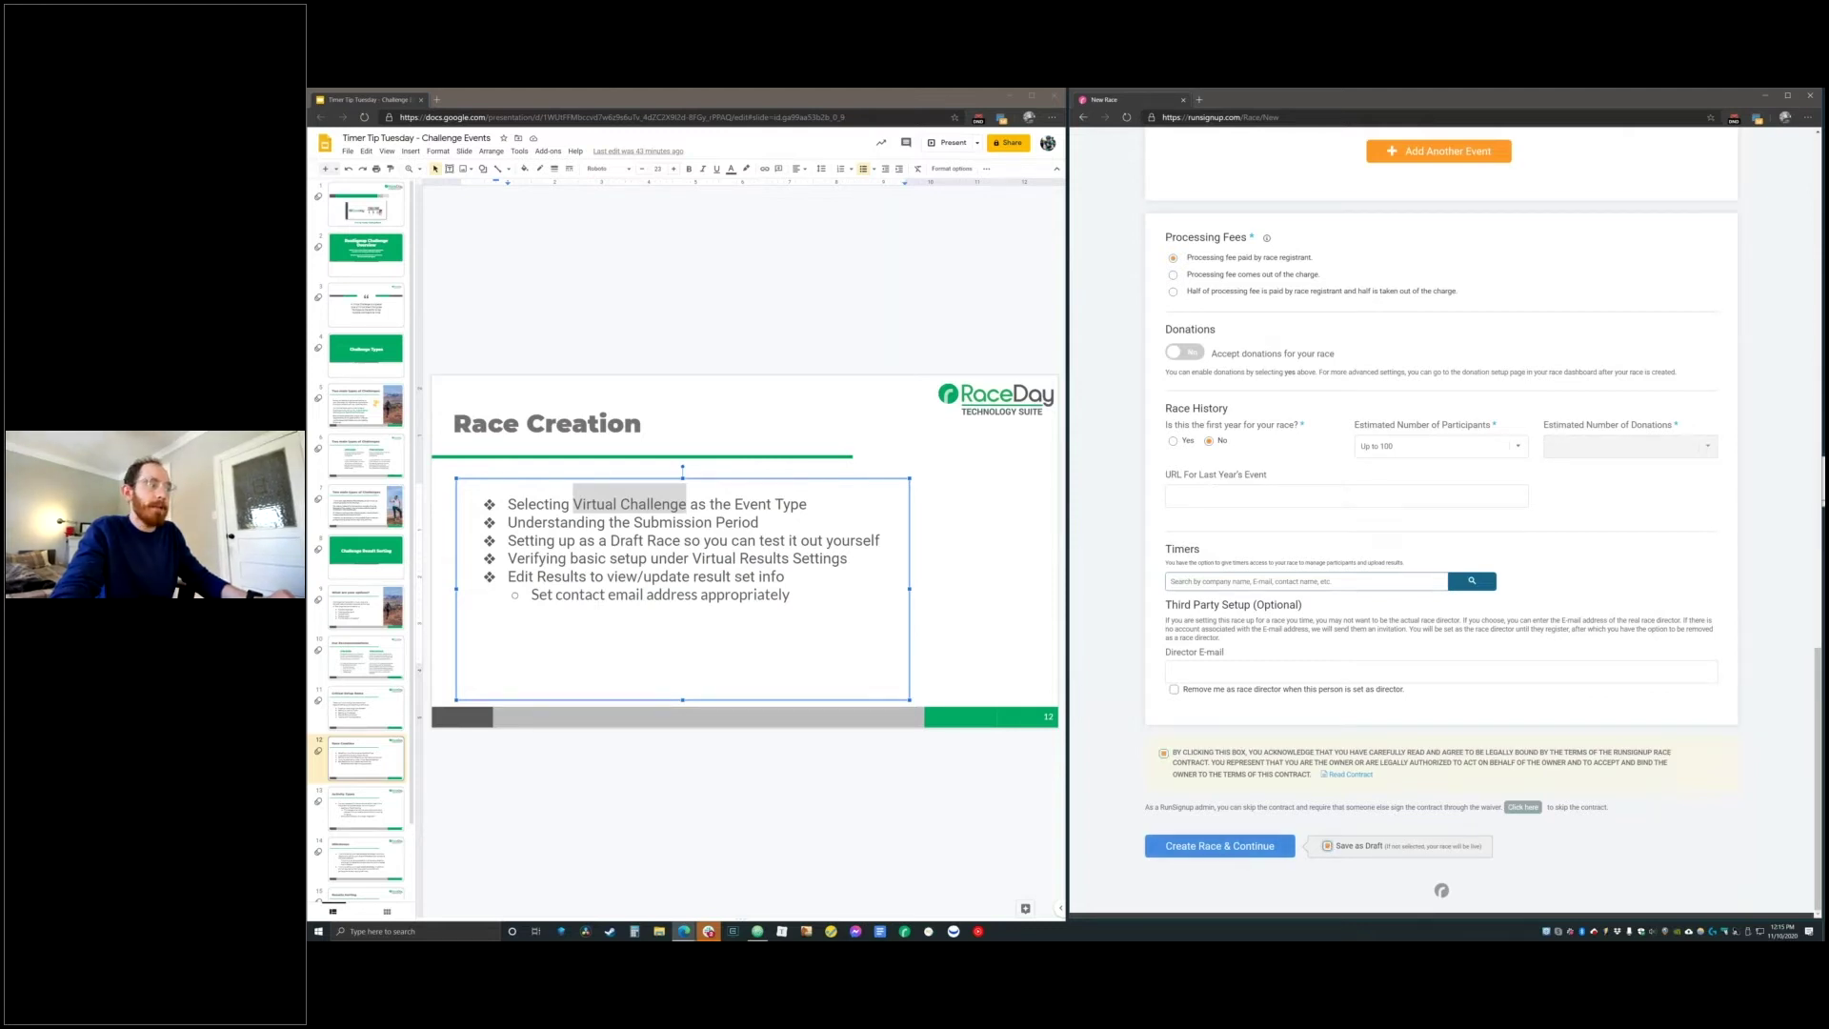
{"action": "left_click", "coordinate": [1282, 846]}
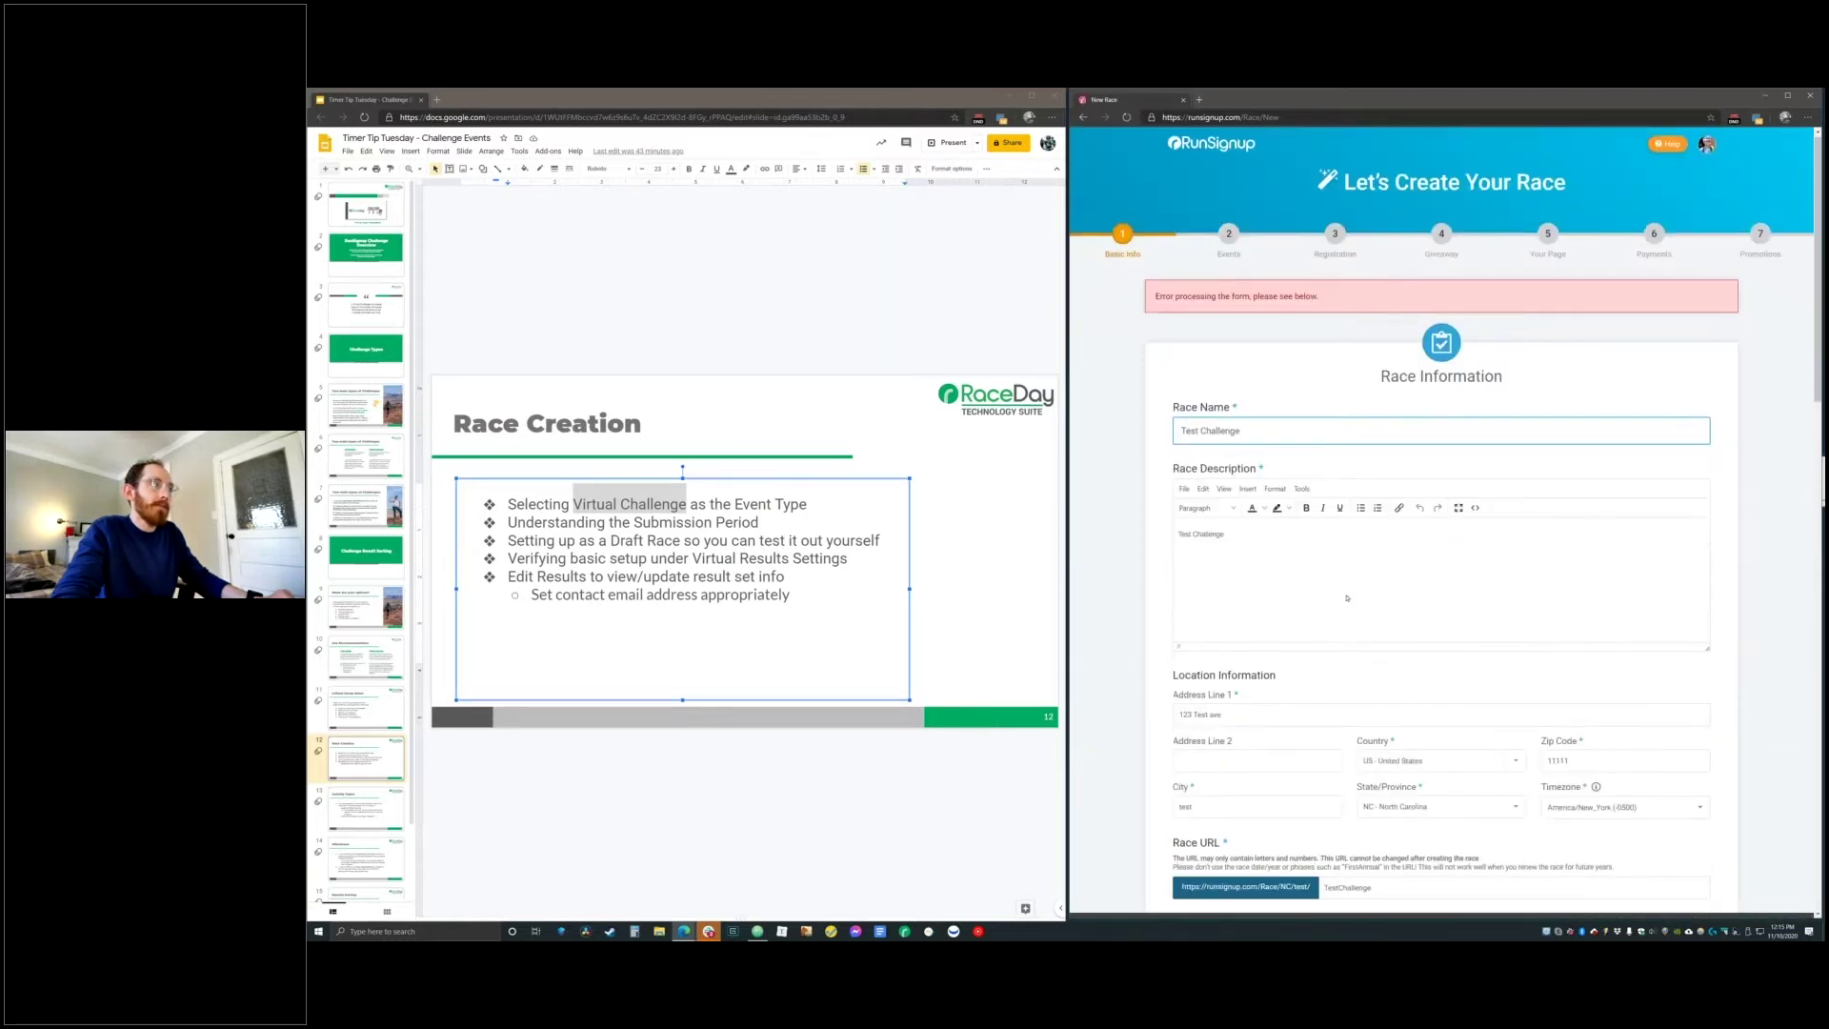
Change the race URL ending to TestChallenge12345678 and resubmit the race form
{"action": "scroll", "coordinate": [1347, 597], "scroll_direction": "down", "scroll_amount": 2}
{"action": "left_click", "coordinate": [1404, 693]}
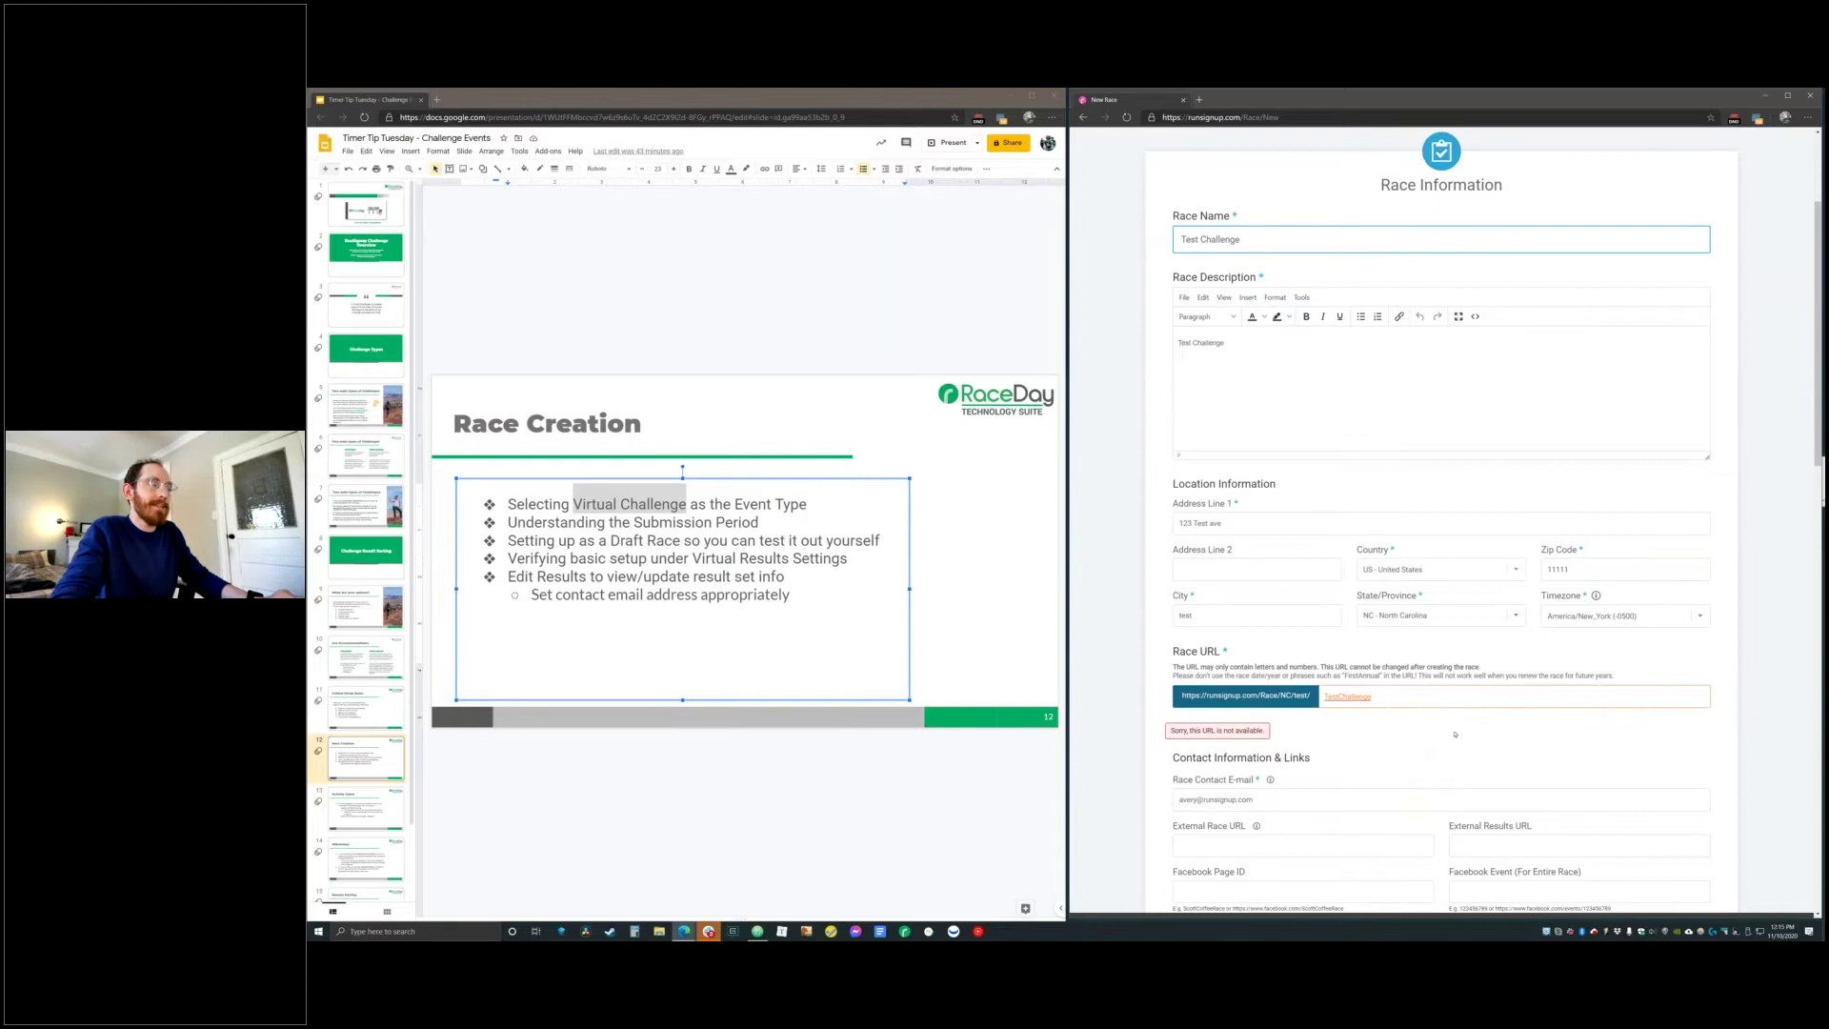
{"action": "type", "text": "12345678"}
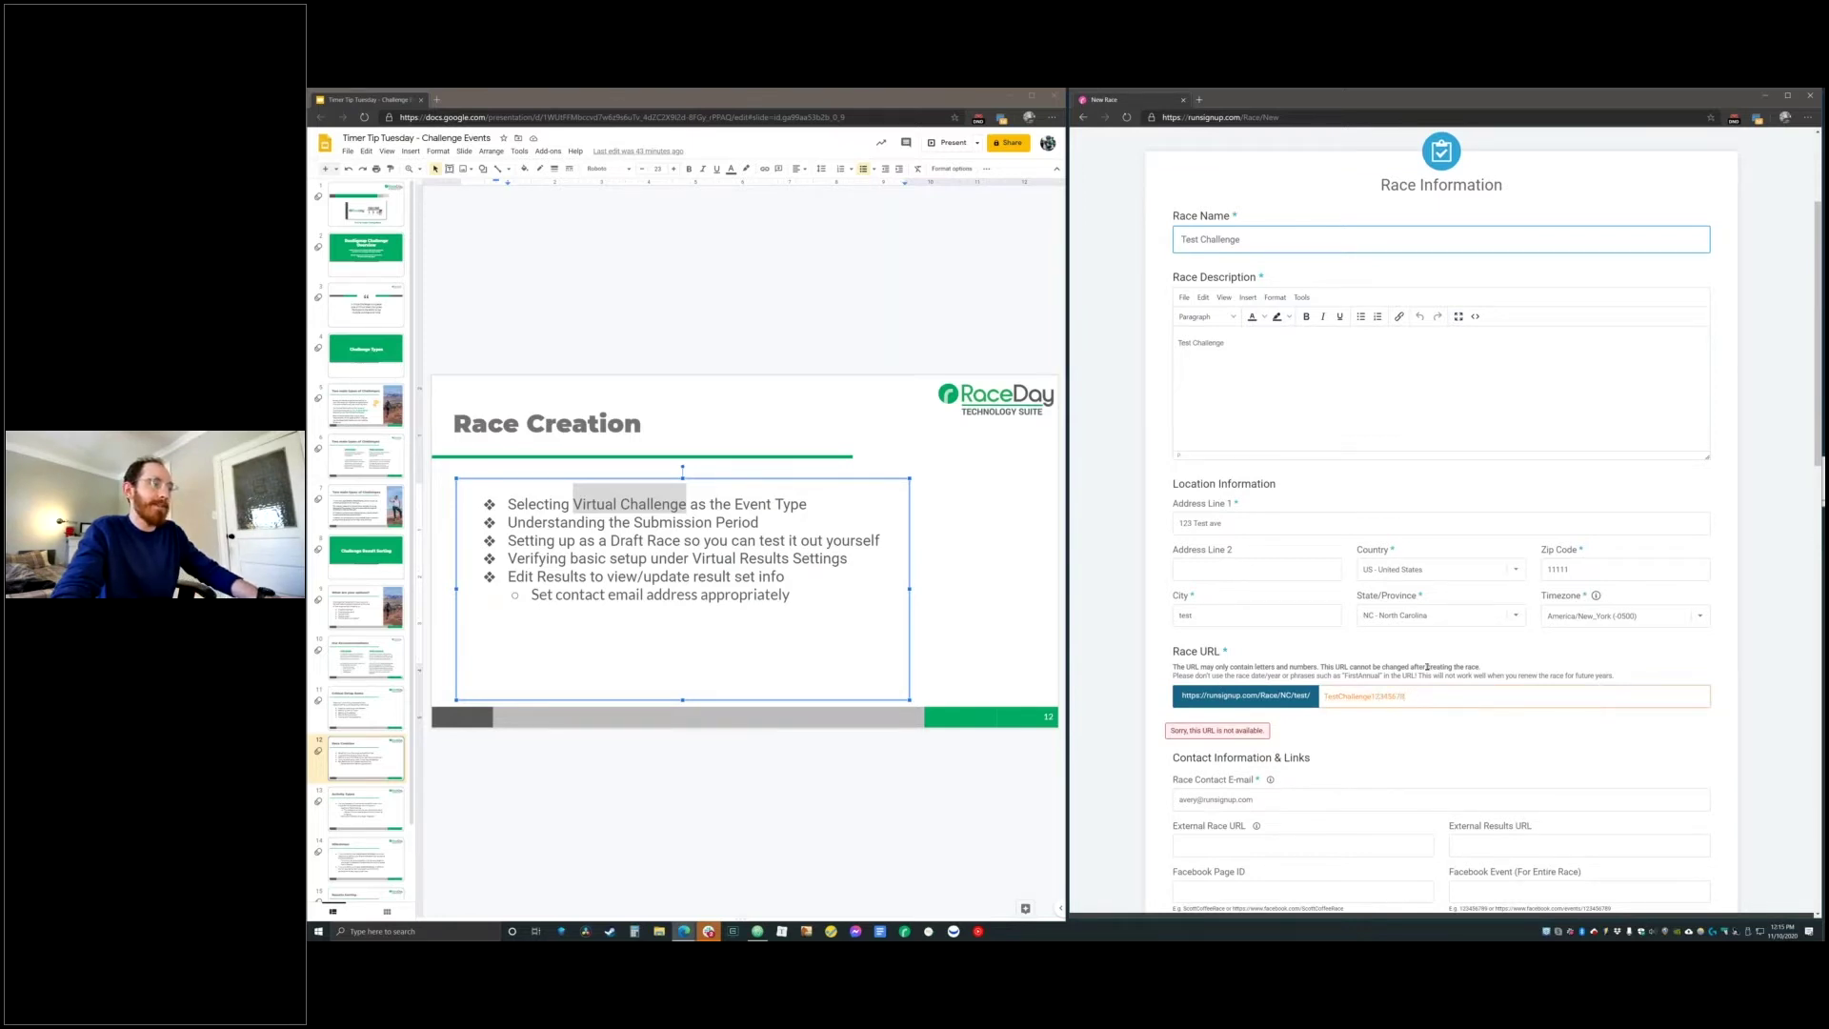
{"action": "key", "text": "Return"}
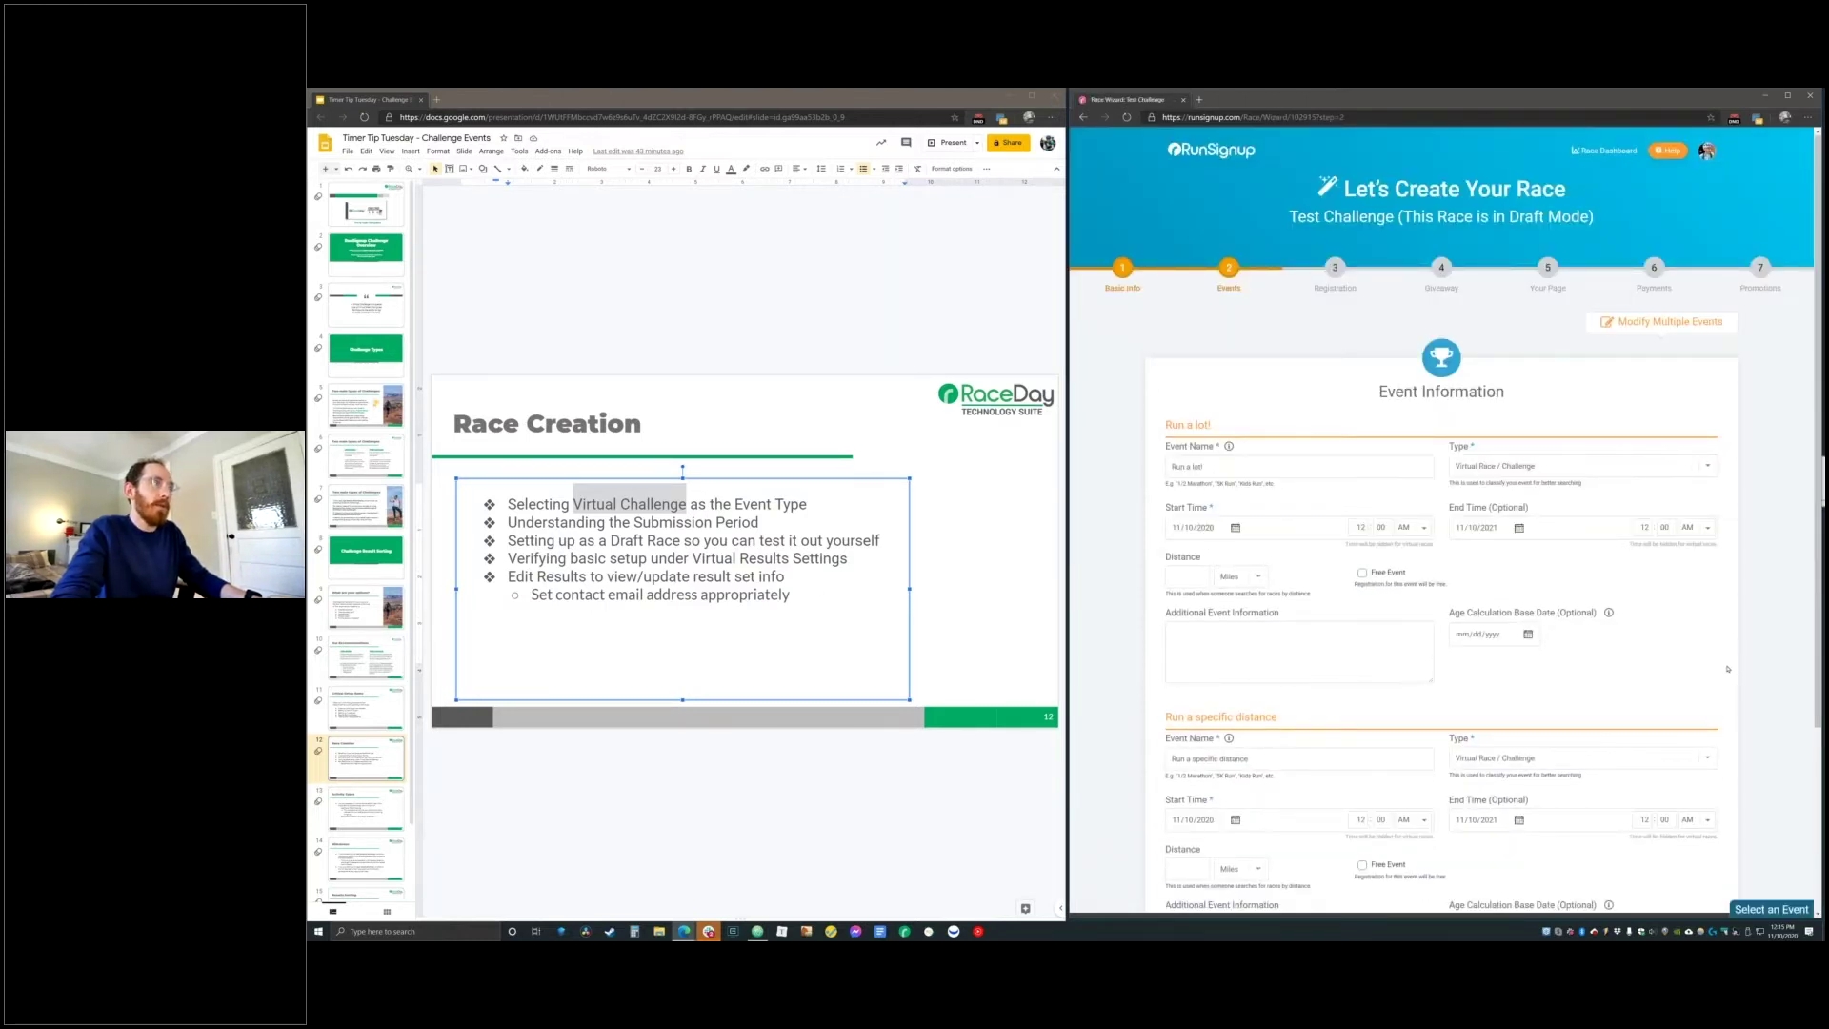
Set the registration event fee to 0 for both Run a lot! and Run a specific distance and save the registration settings
{"action": "scroll", "coordinate": [1727, 668], "scroll_direction": "down", "scroll_amount": 4}
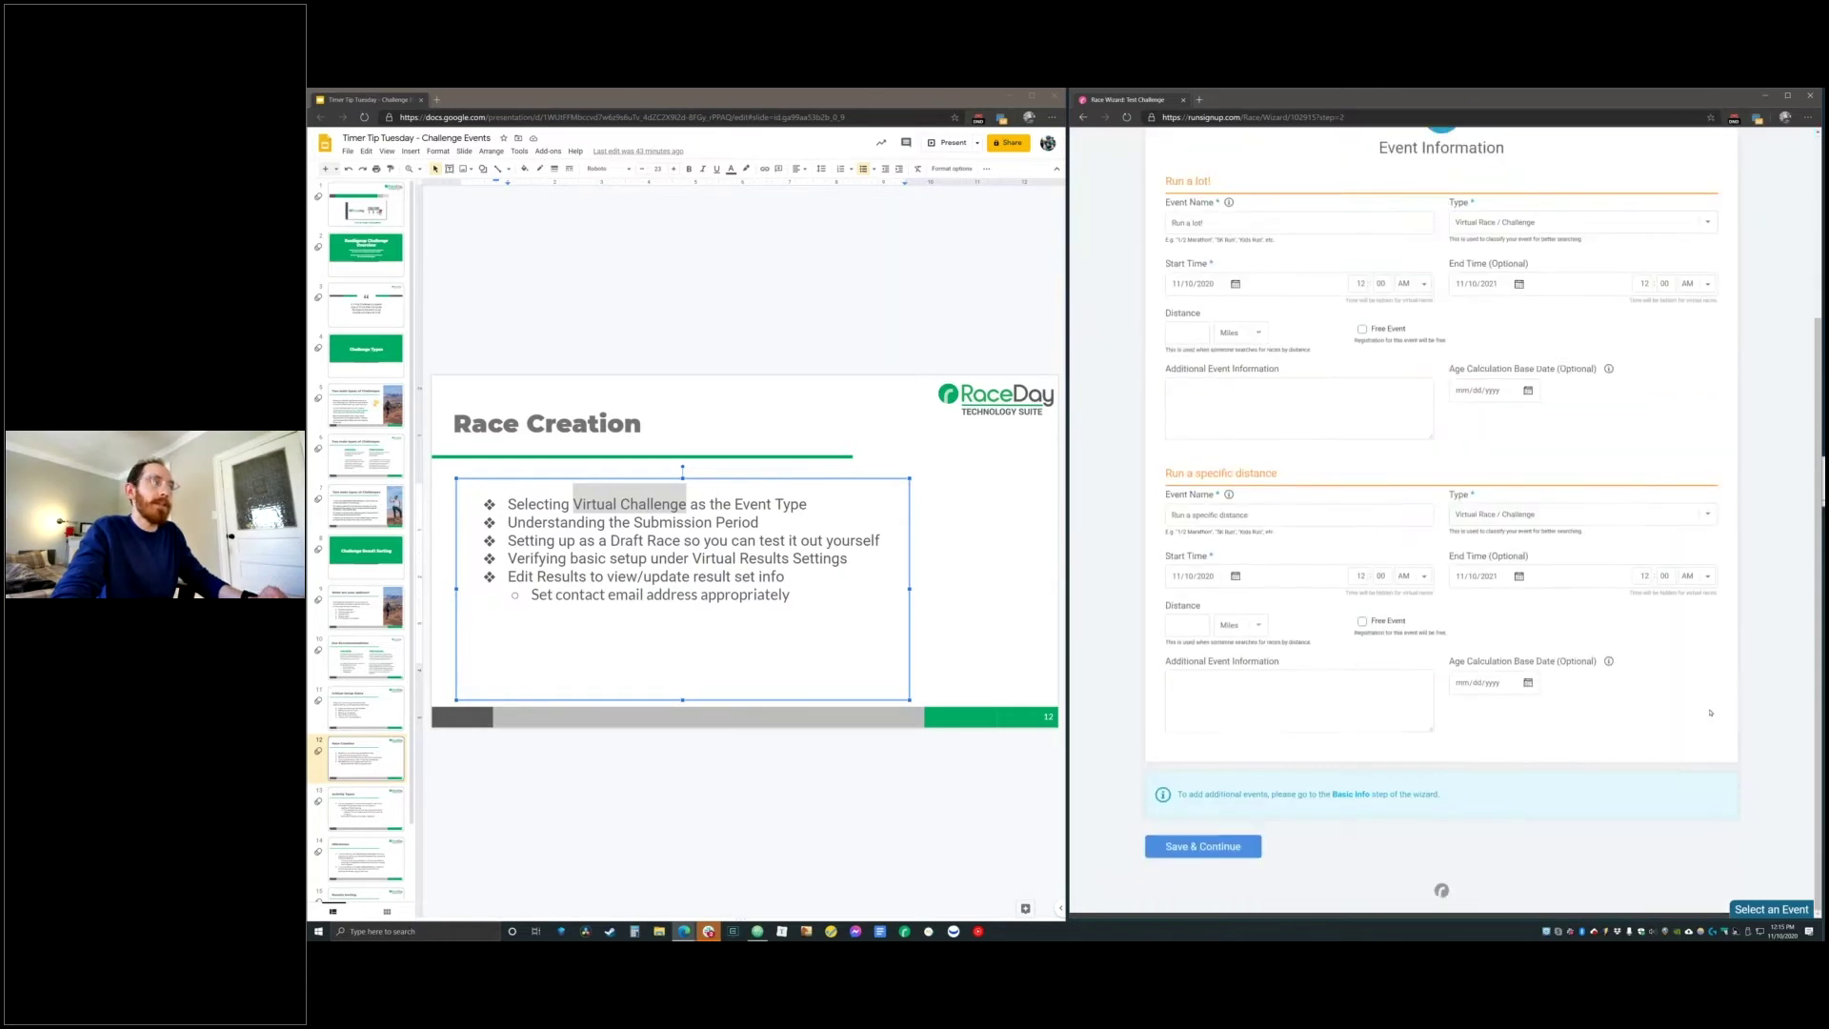
{"action": "scroll", "coordinate": [1335, 271], "scroll_direction": "up", "scroll_amount": 4}
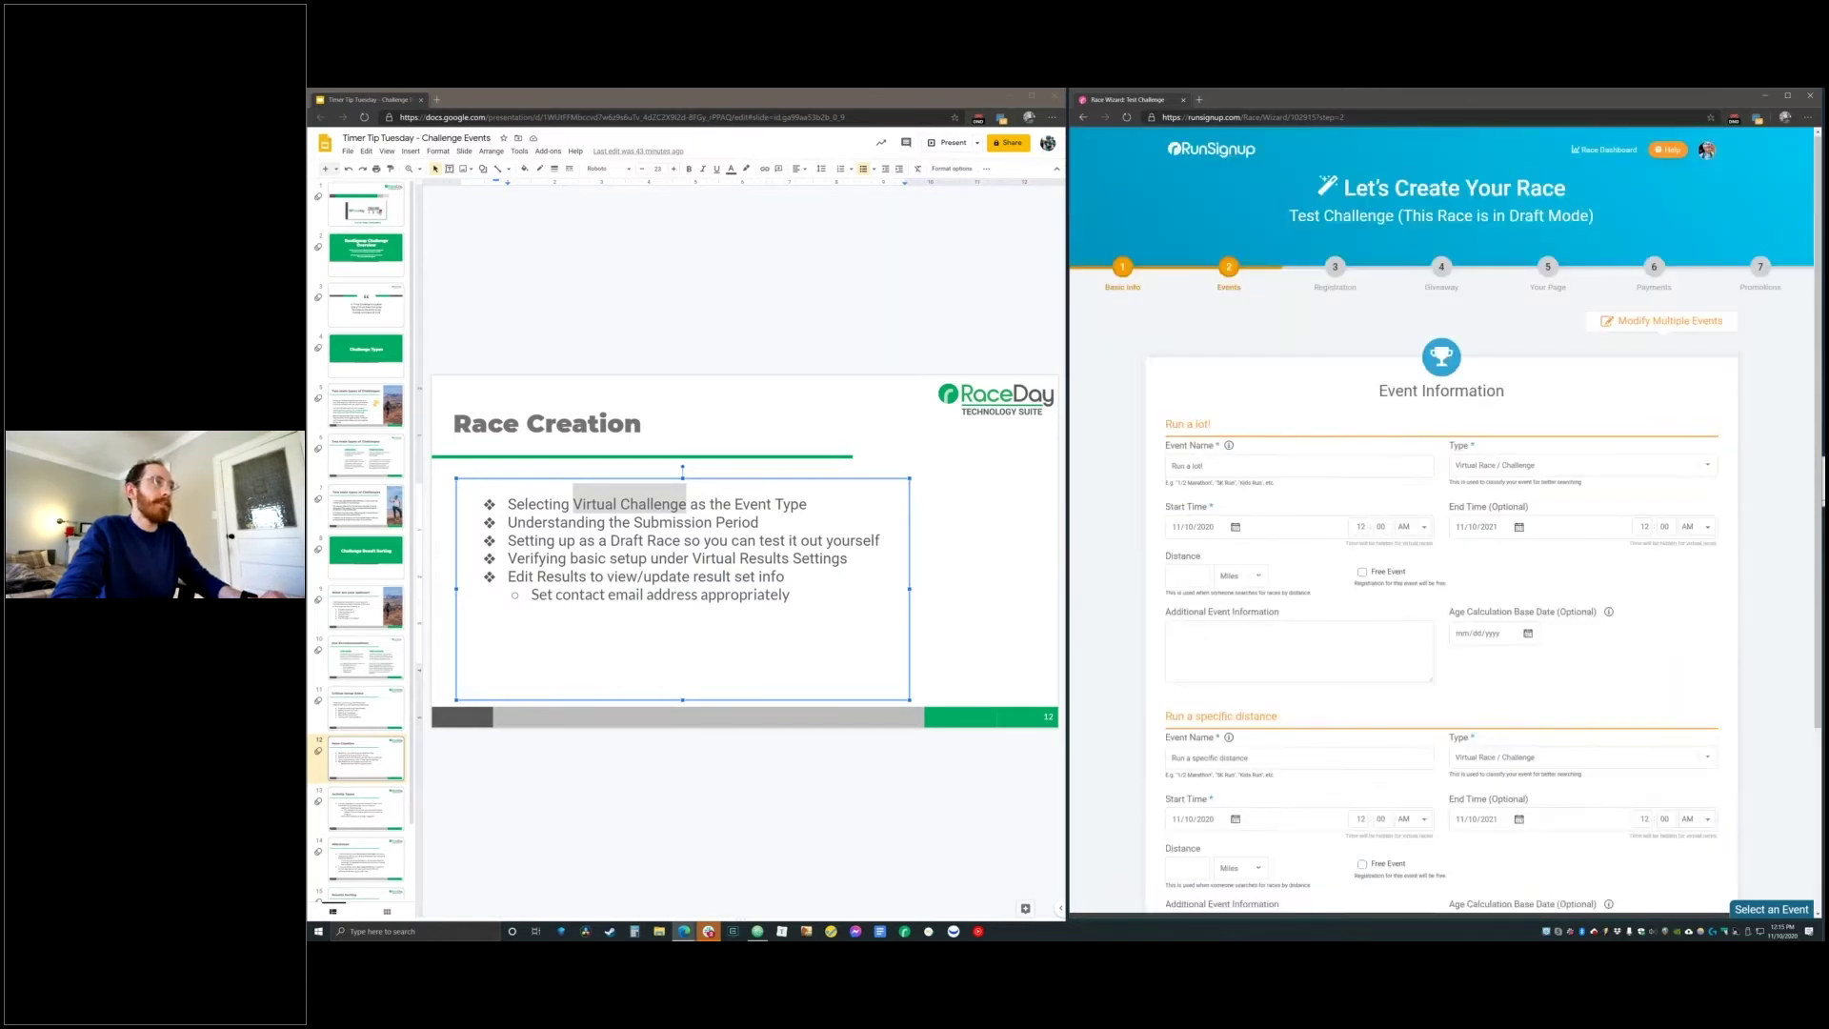
{"action": "left_click", "coordinate": [1335, 270]}
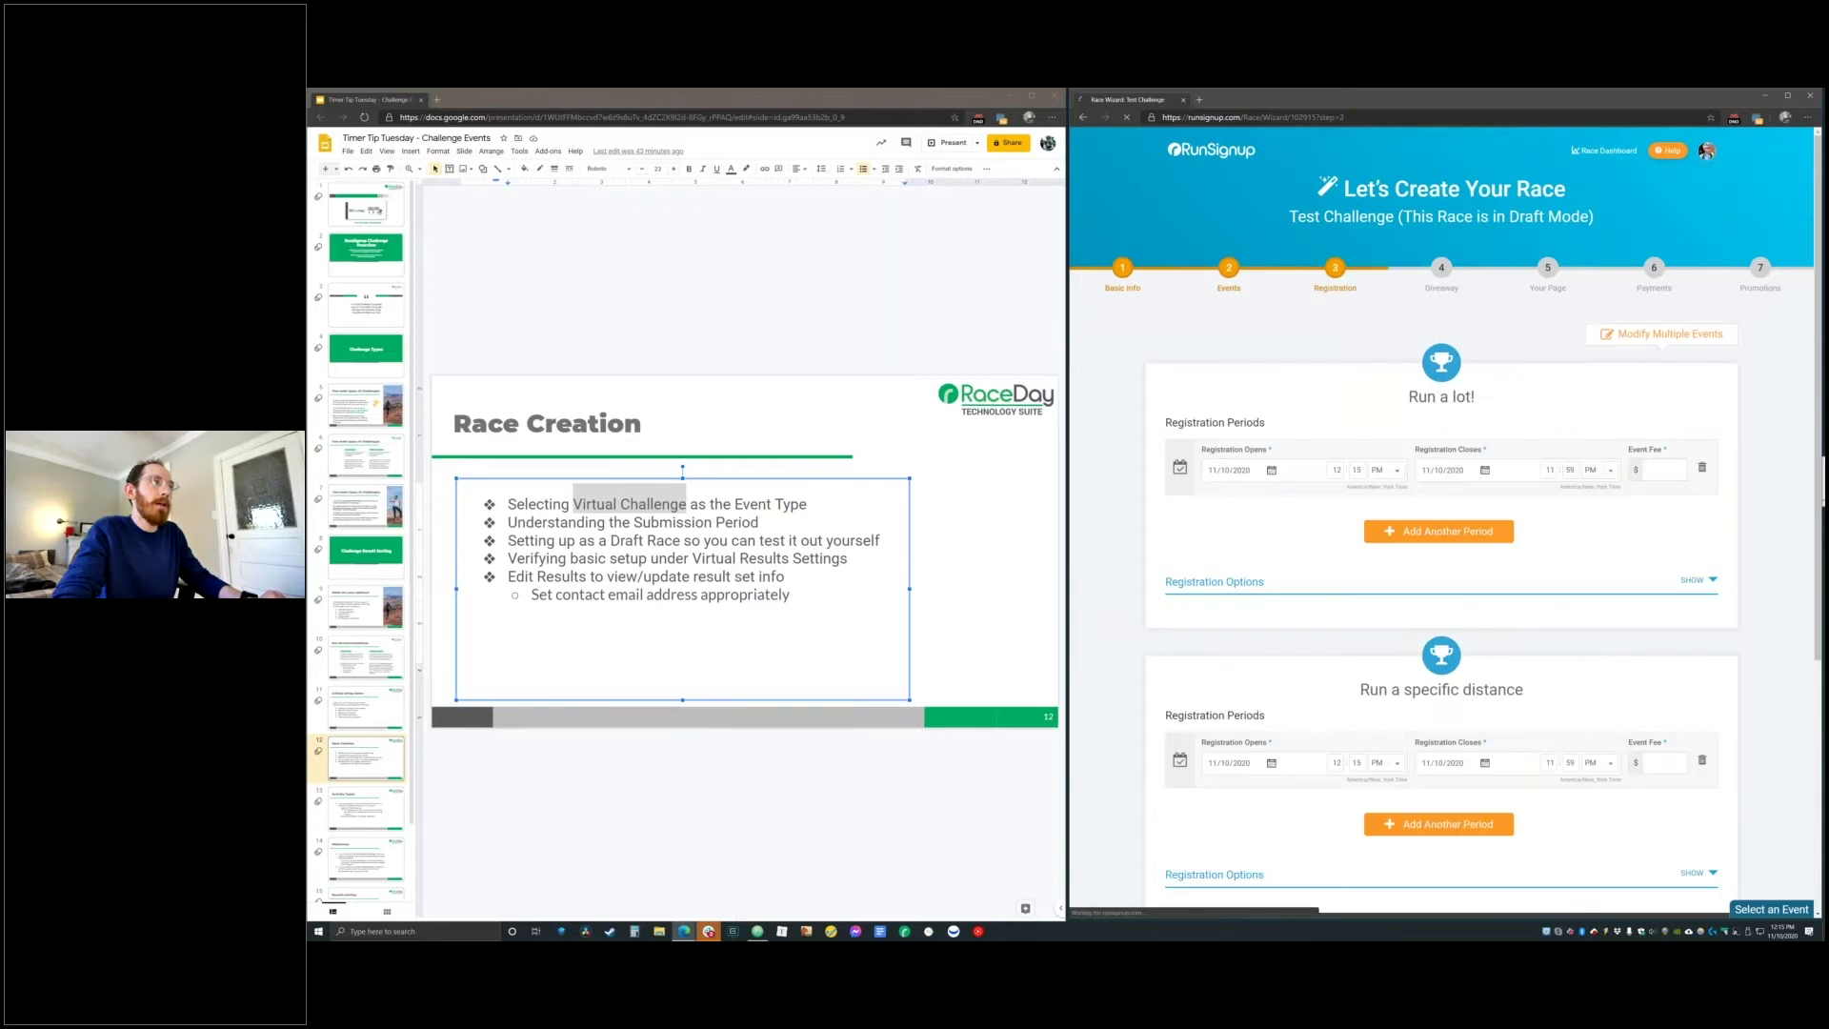
{"action": "left_click", "coordinate": [1666, 470]}
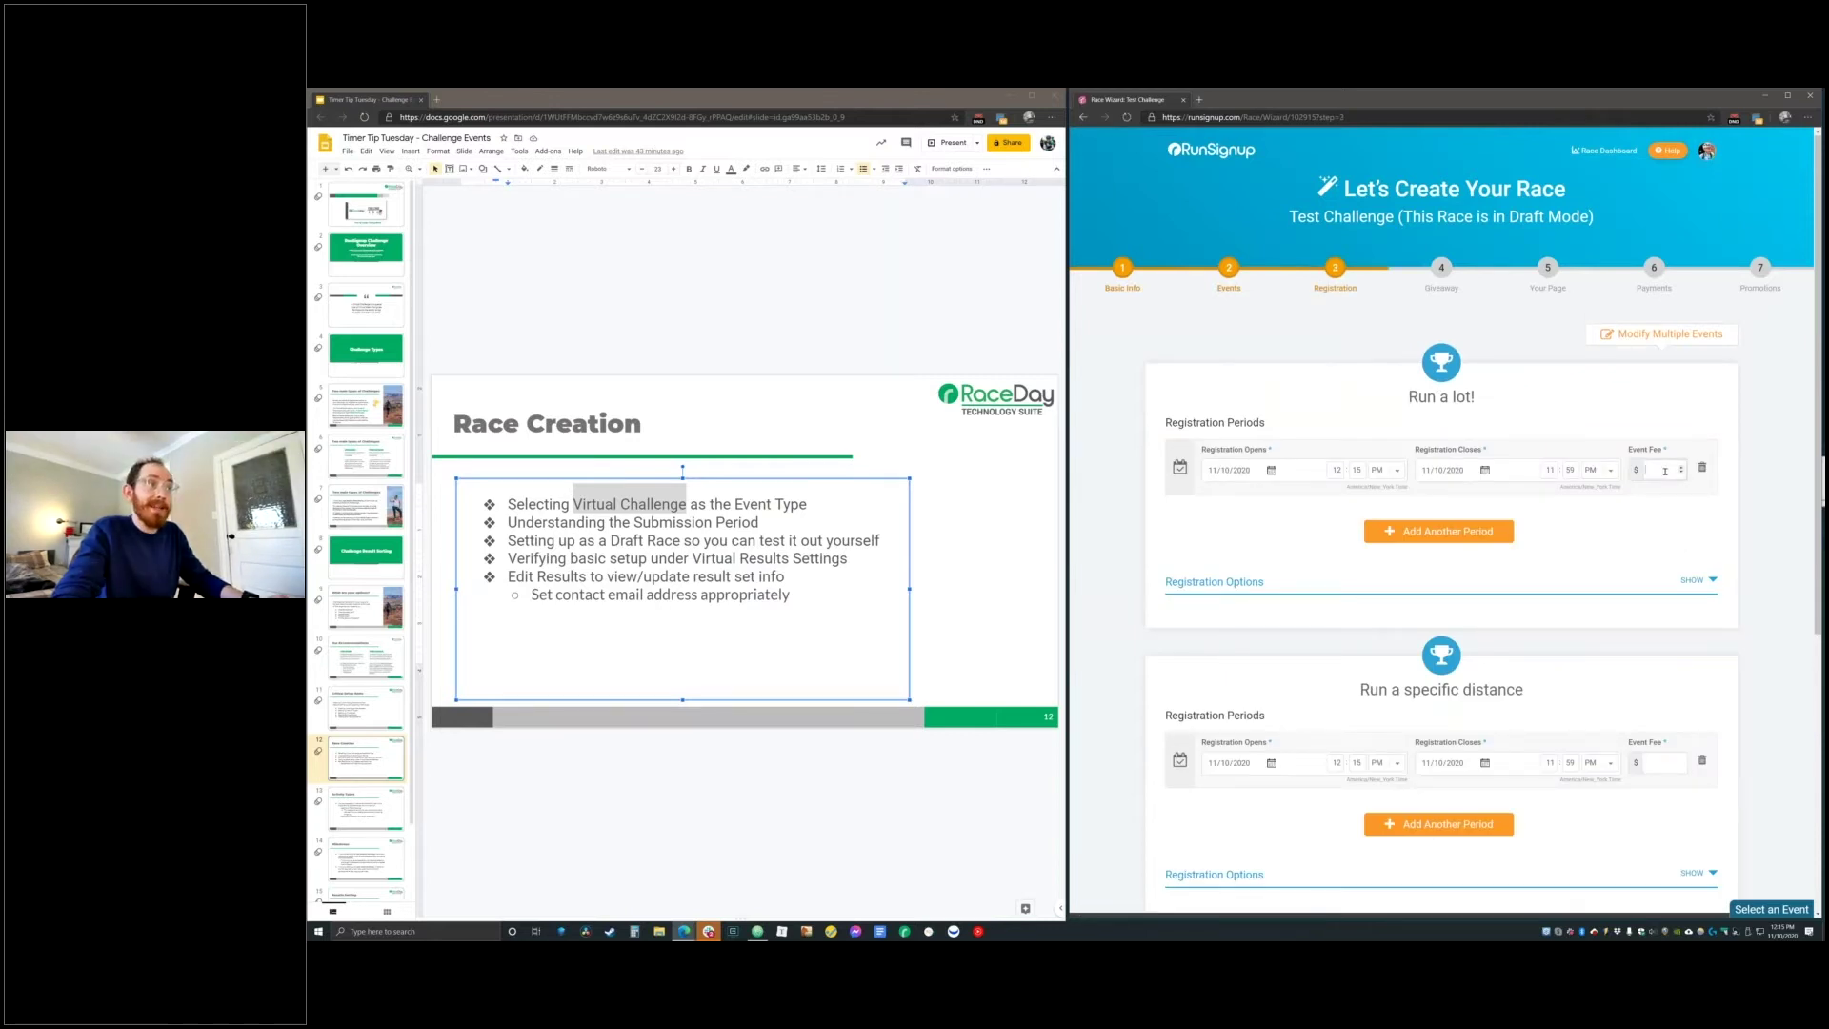
{"action": "type", "text": "0"}
{"action": "left_click", "coordinate": [1668, 759]}
{"action": "scroll", "coordinate": [1715, 667], "scroll_direction": "down", "scroll_amount": 2}
{"action": "scroll", "coordinate": [1747, 661], "scroll_direction": "down", "scroll_amount": 3}
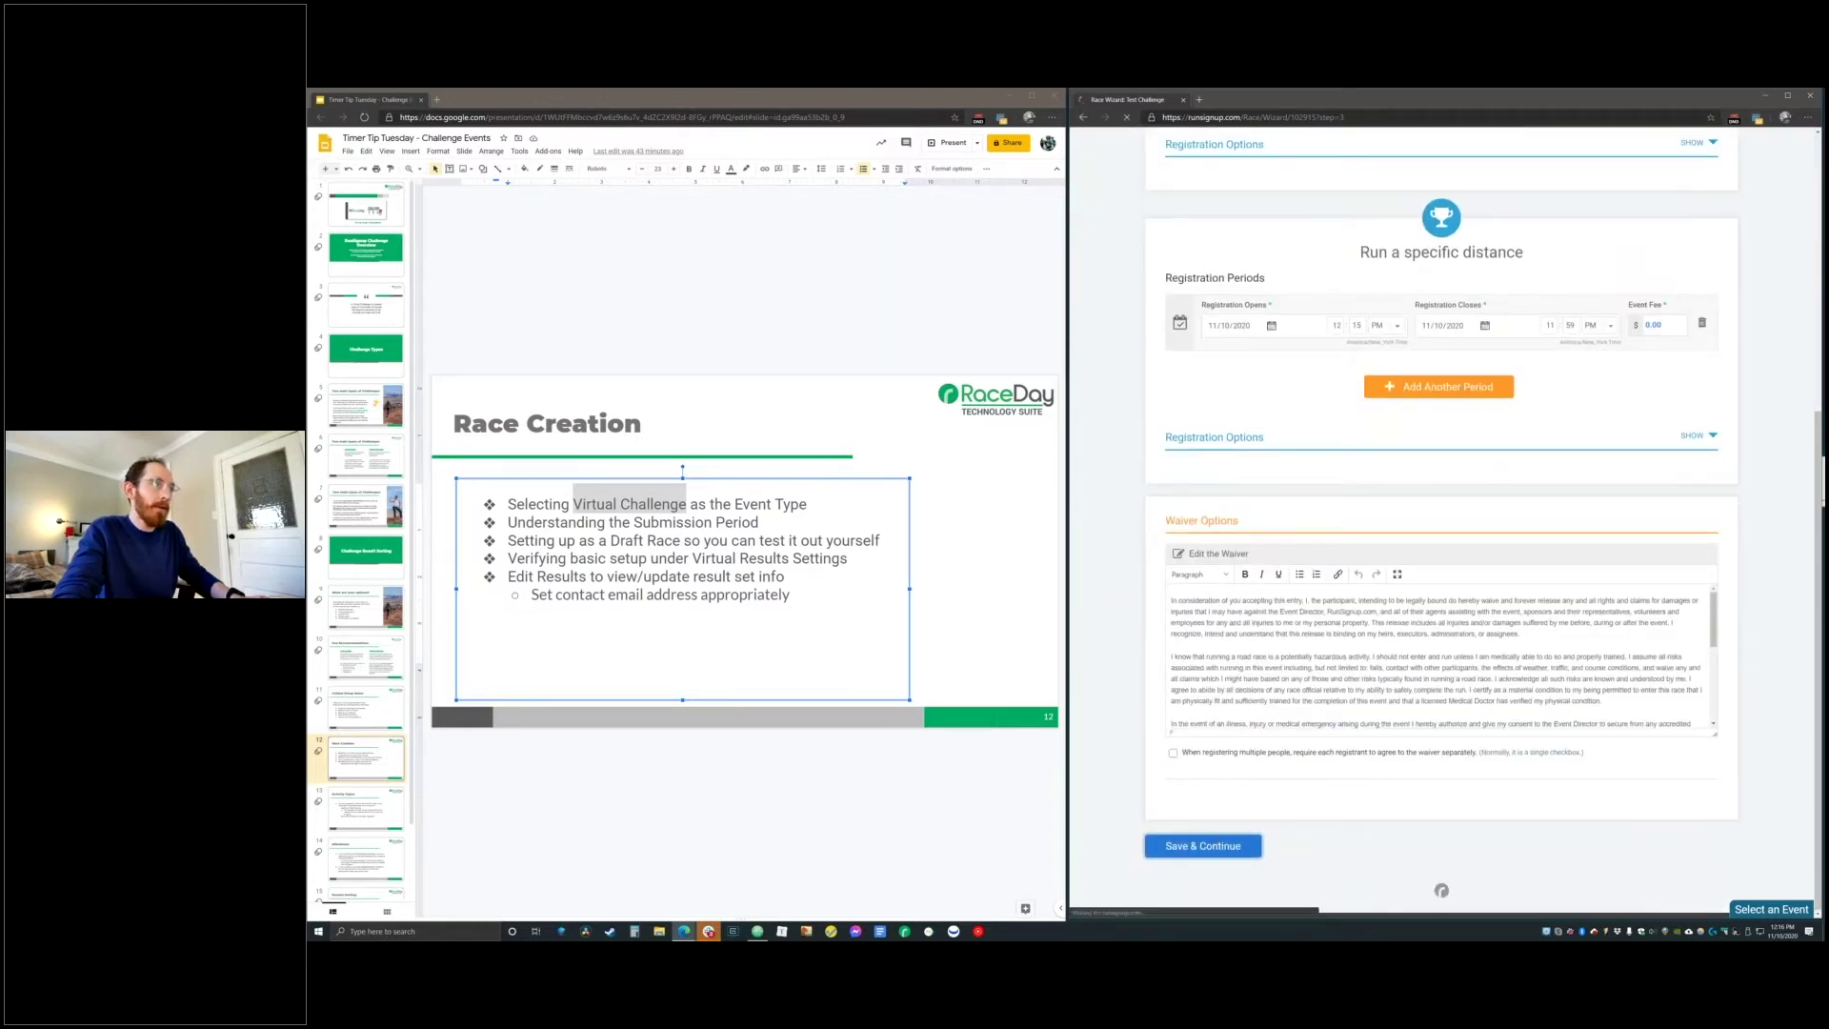
Choose the flag icon as the race's default logo and save the race page customization
{"action": "left_click", "coordinate": [1229, 644]}
{"action": "left_click", "coordinate": [1352, 712]}
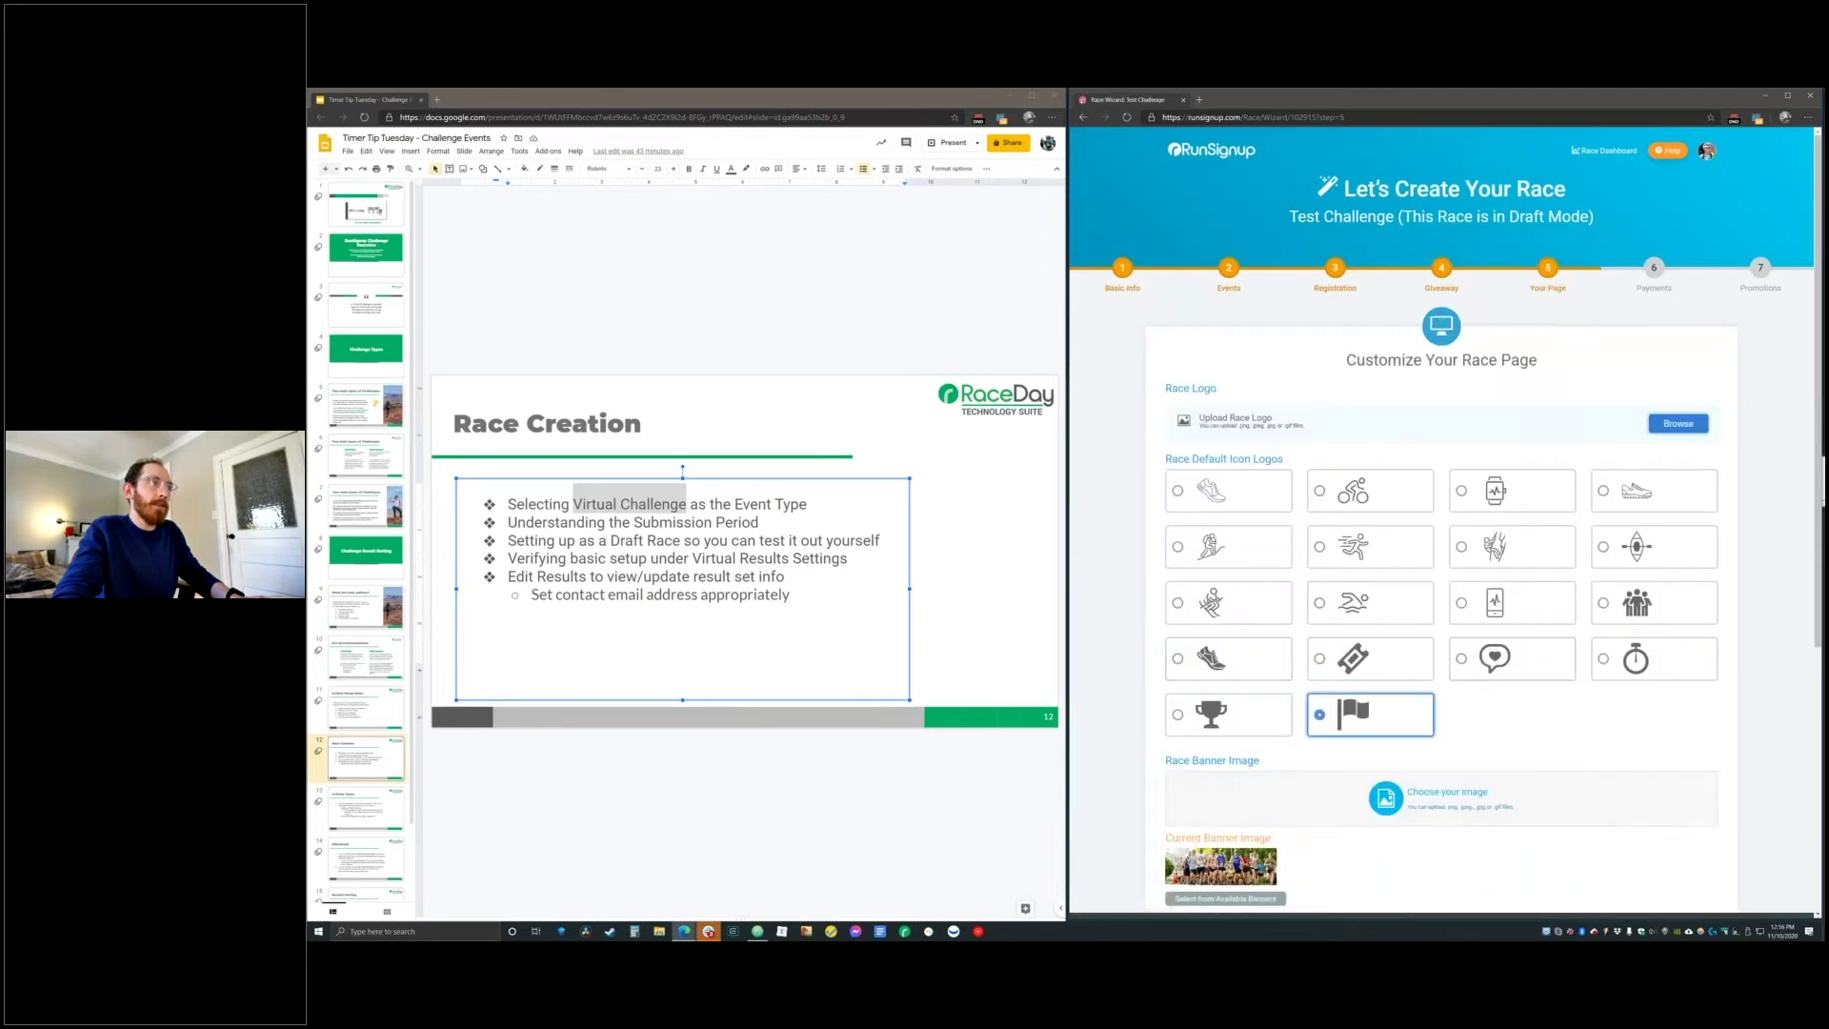
{"action": "scroll", "coordinate": [1239, 667], "scroll_direction": "down", "scroll_amount": 5}
{"action": "left_click", "coordinate": [1237, 846]}
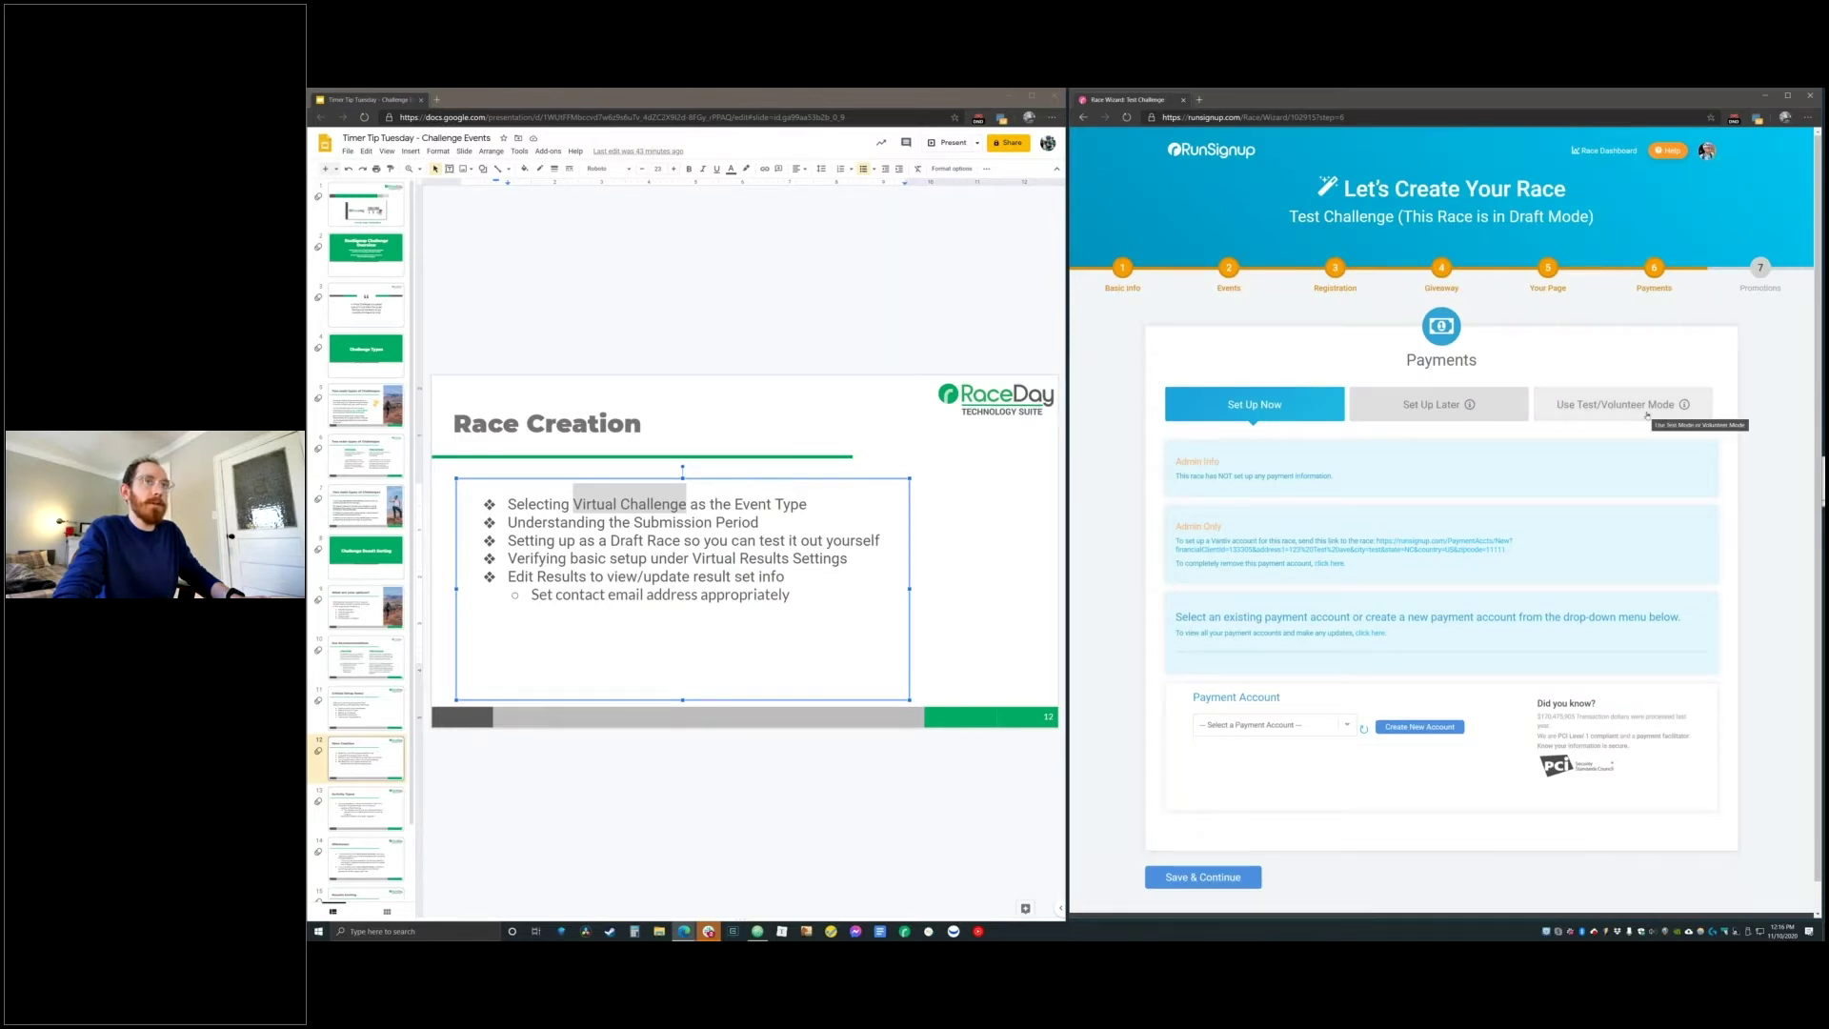
Assign the existing RUN SIGN UP (Vantiv) payment account to the race and save the payment setup
{"action": "left_click", "coordinate": [1274, 725]}
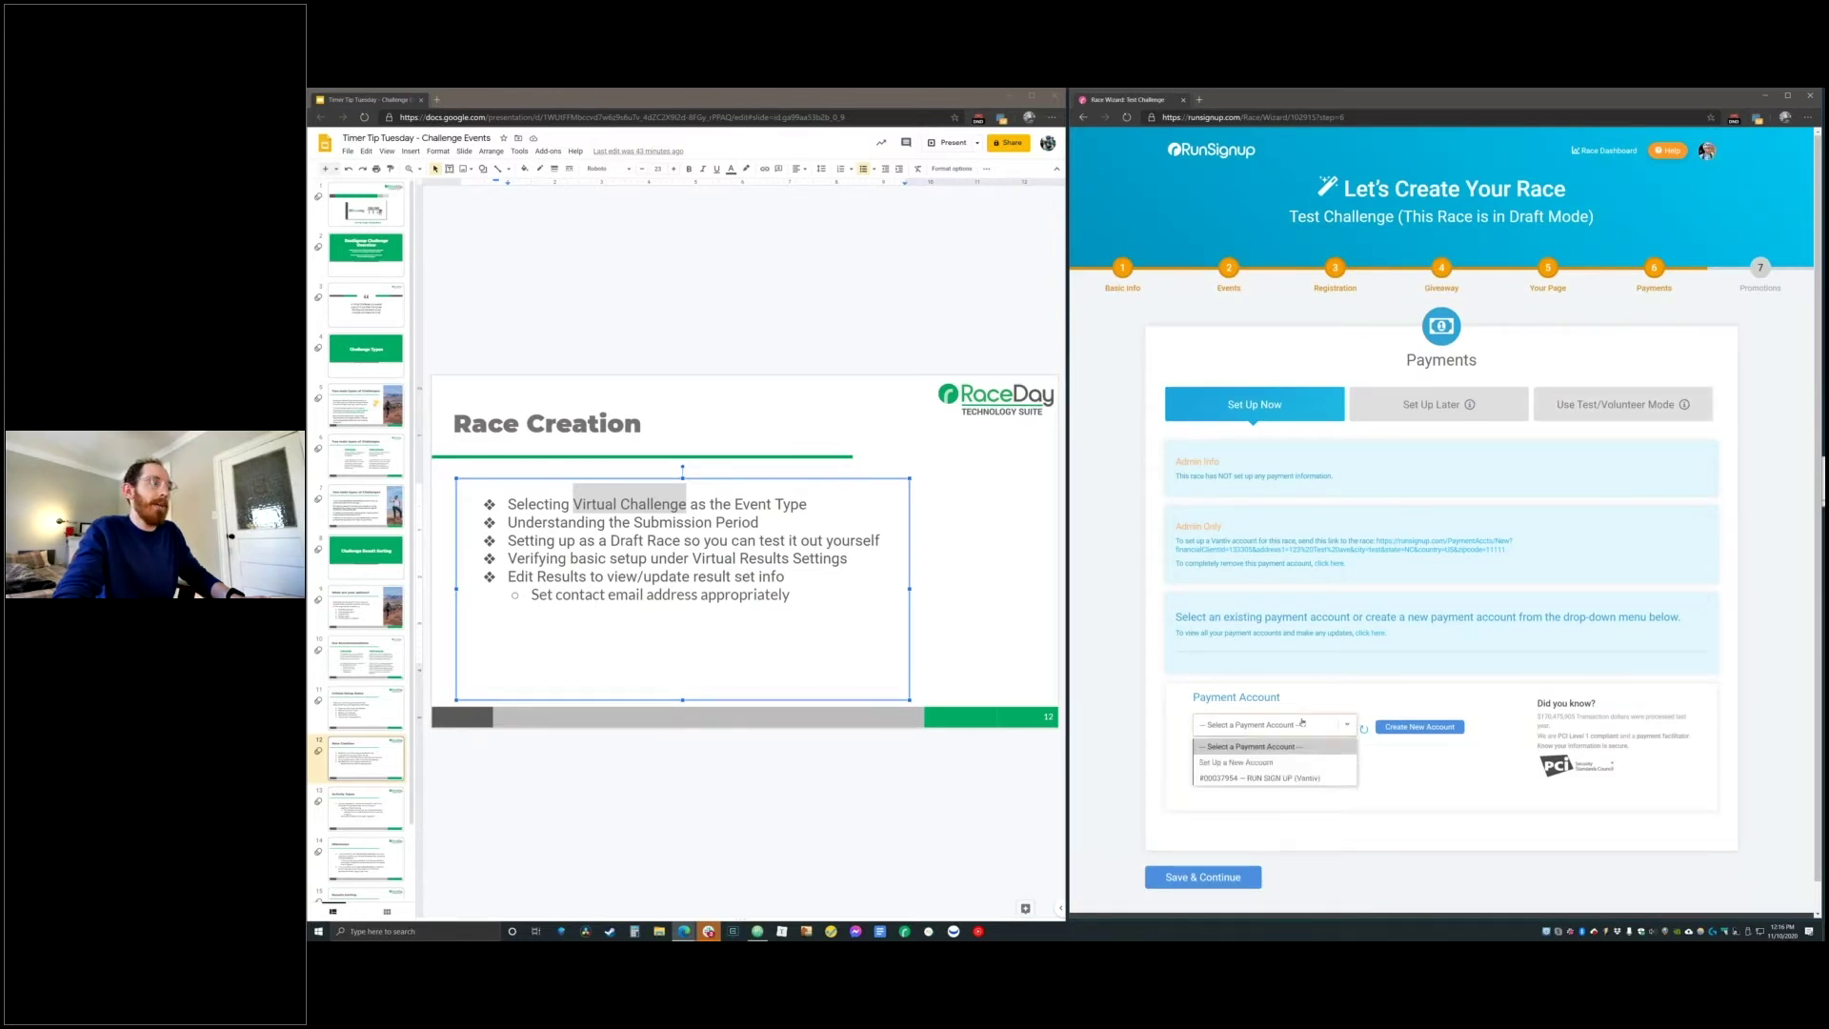
{"action": "left_click", "coordinate": [1318, 787]}
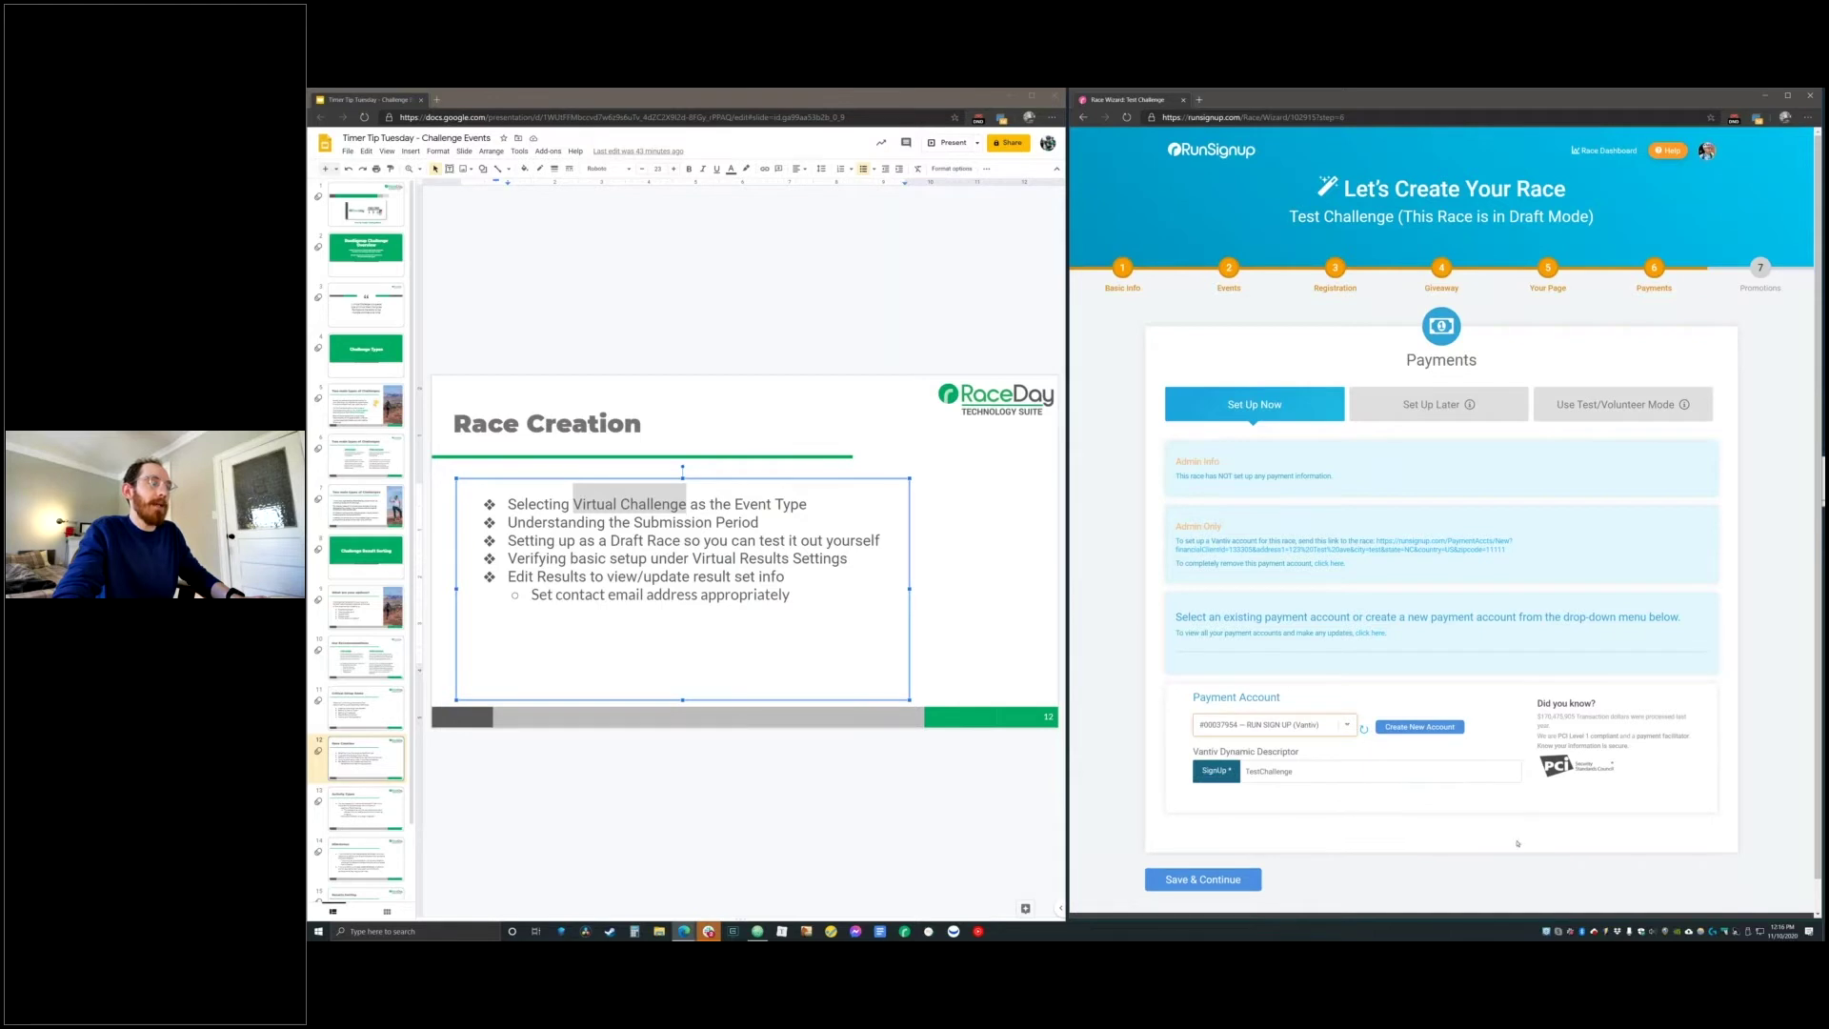
{"action": "left_click", "coordinate": [1203, 879]}
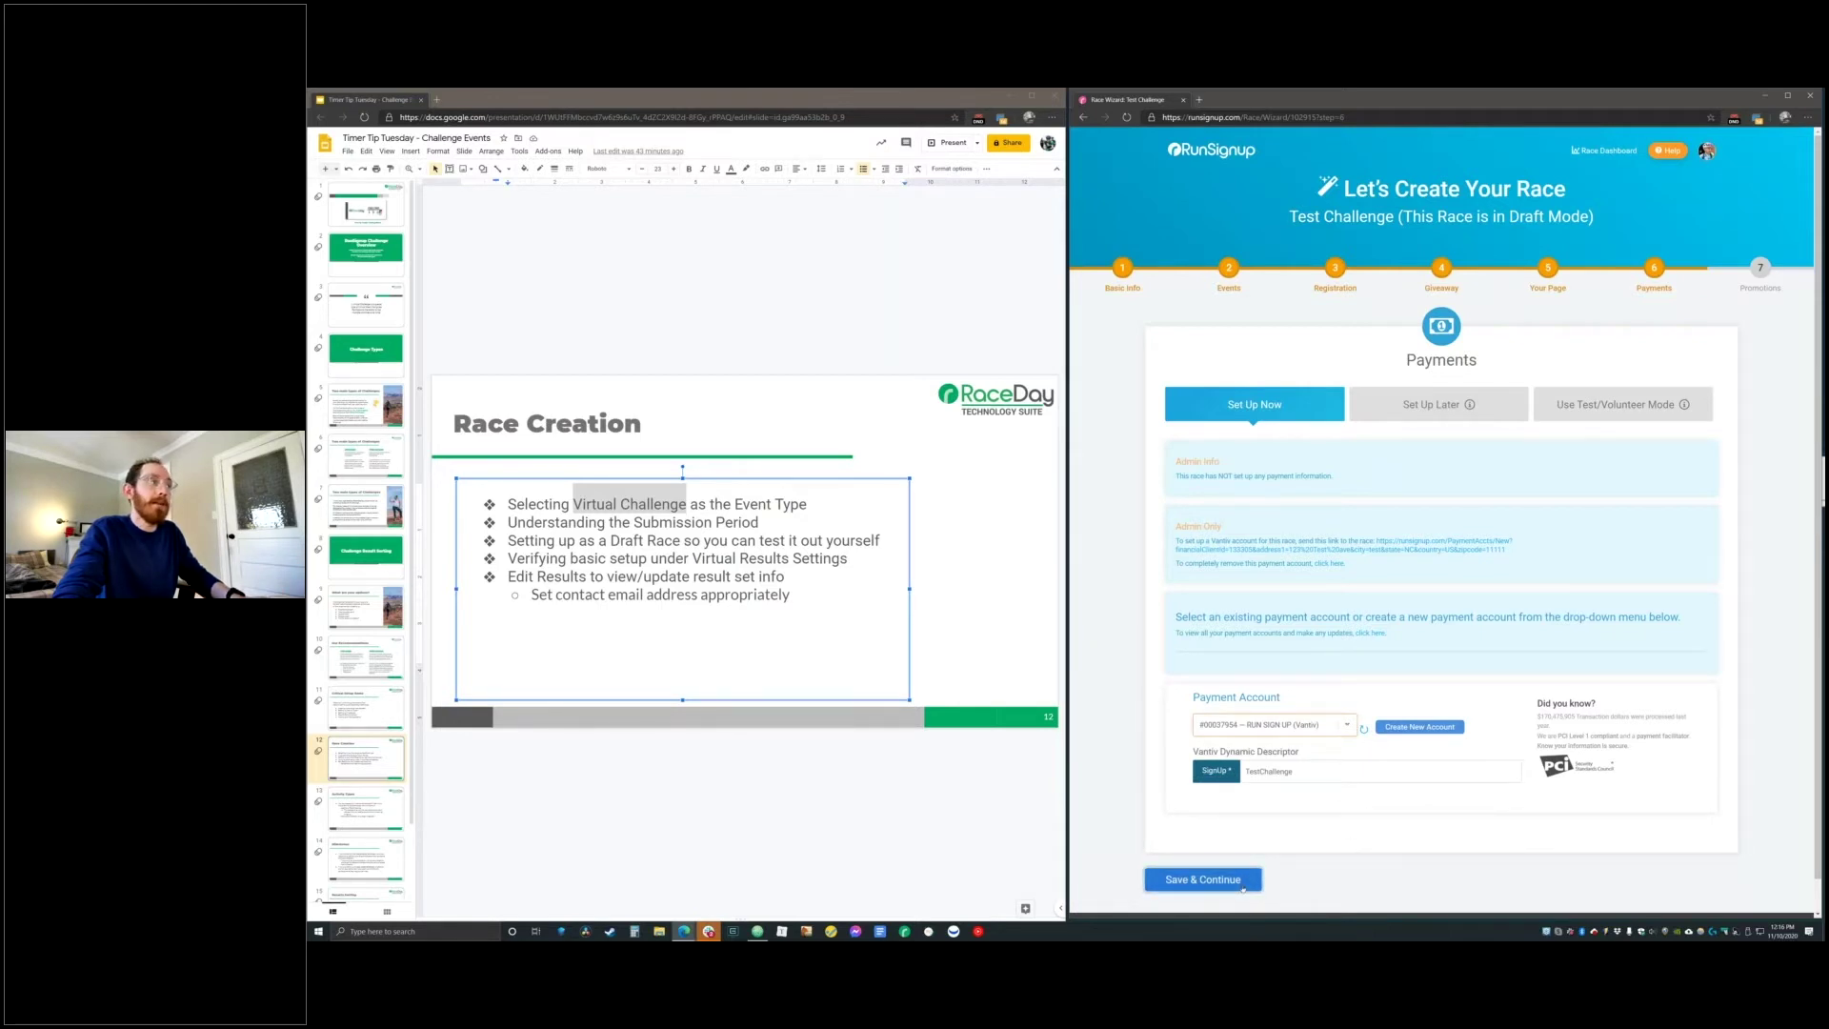
Finish the race wizard to reach the race dashboard and dismiss the Giving Tuesday popup
{"action": "left_click", "coordinate": [1448, 536]}
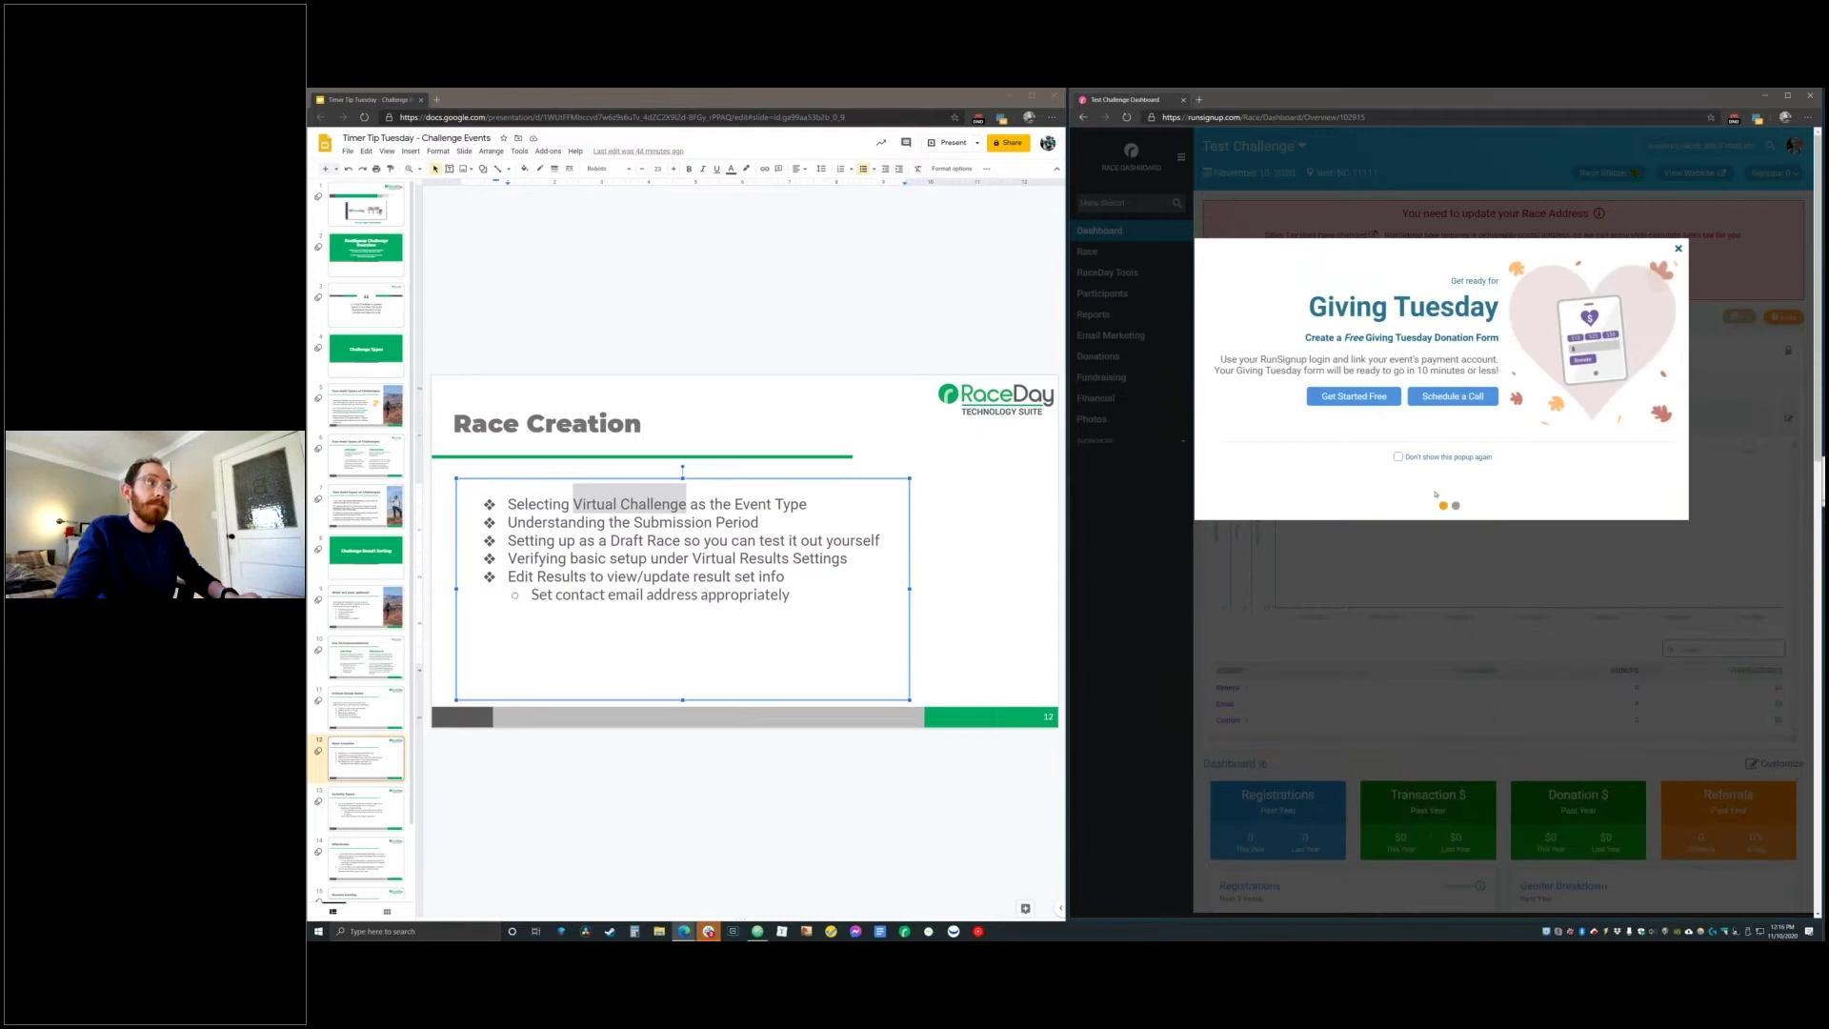
{"action": "left_click", "coordinate": [1398, 477]}
{"action": "left_click", "coordinate": [1378, 500]}
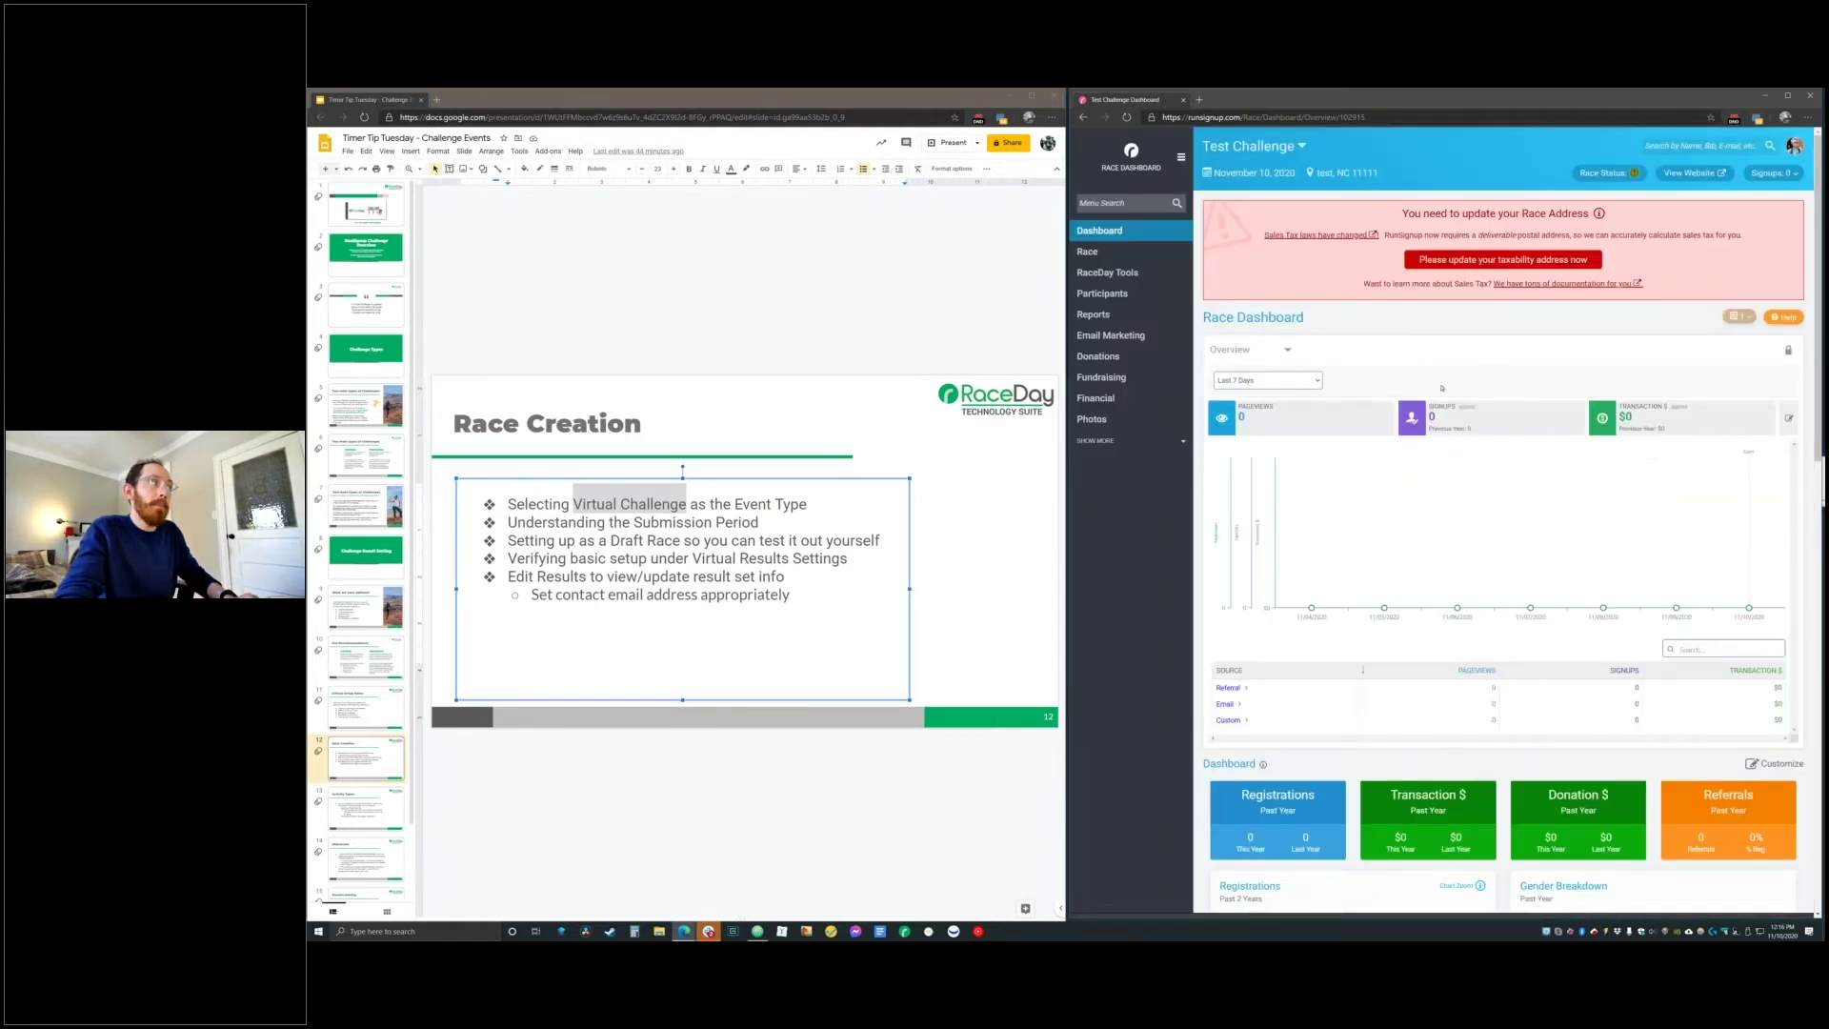
In the Google Slides presentation, highlight the Race Creation points on draft setup, event type selection and verifying the Virtual Results settings
{"action": "left_click", "coordinate": [798, 558]}
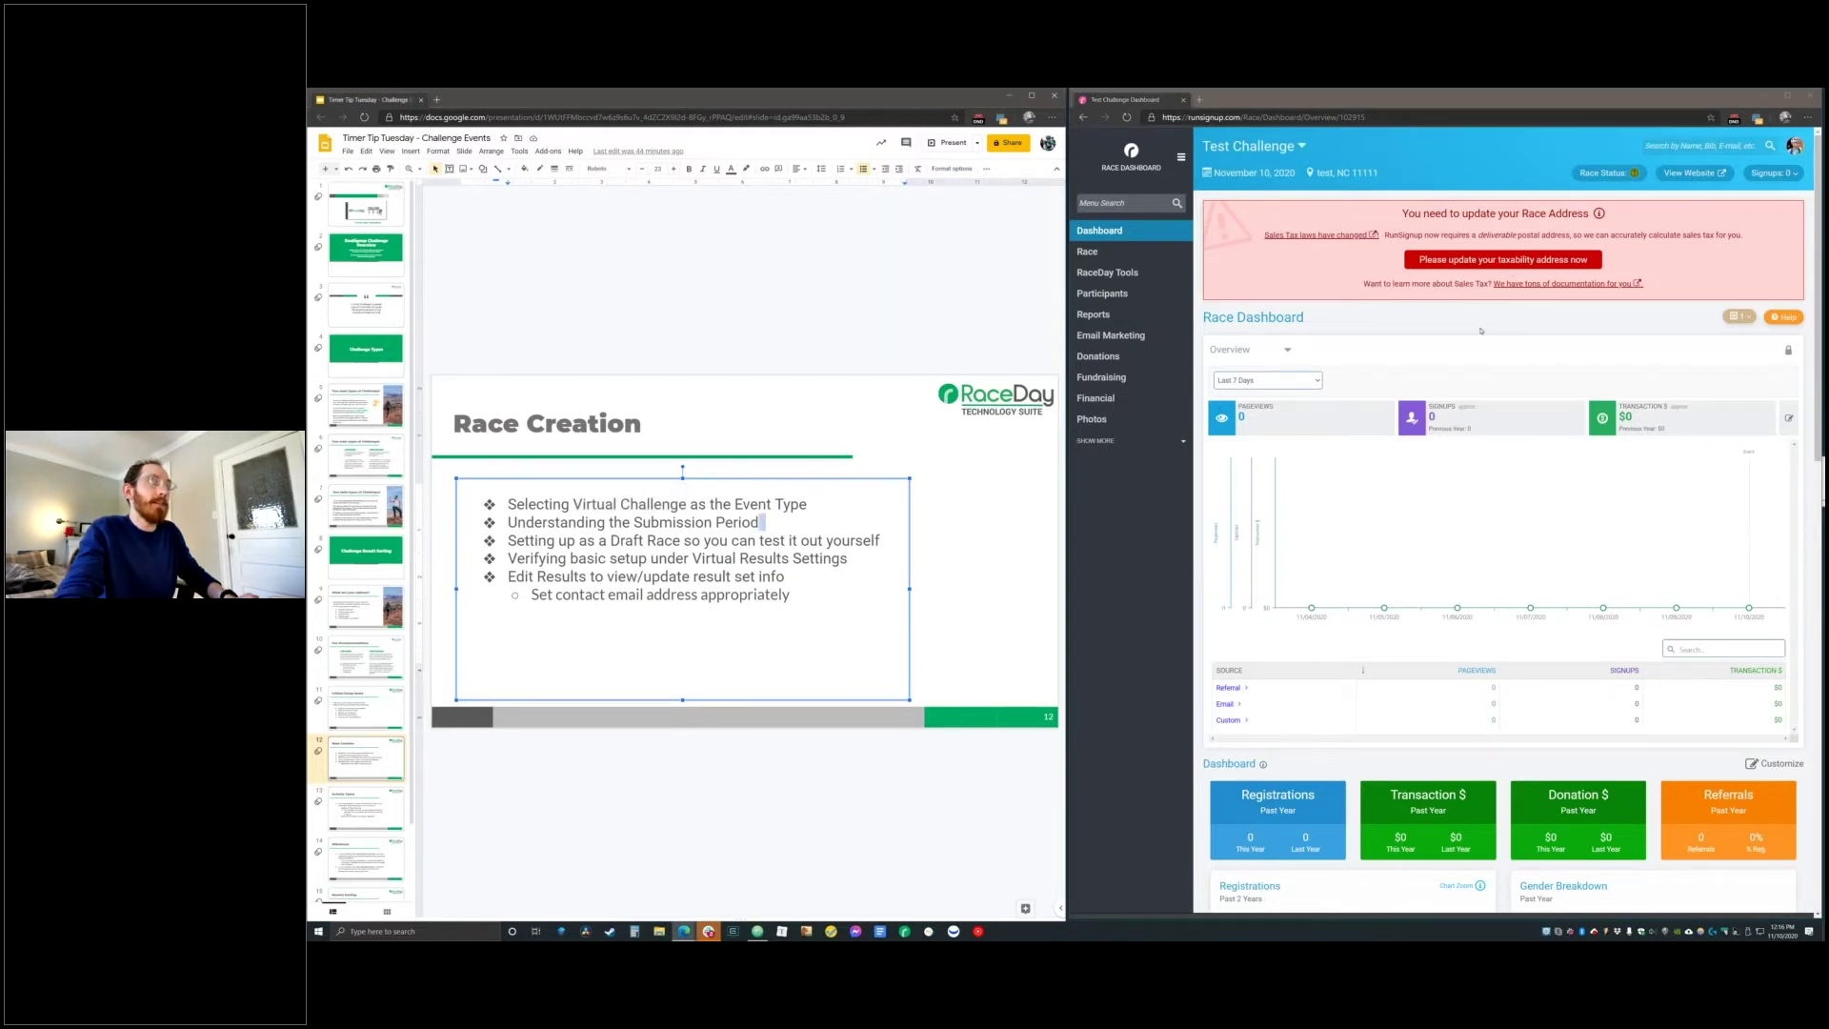
{"action": "left_click", "coordinate": [1419, 337]}
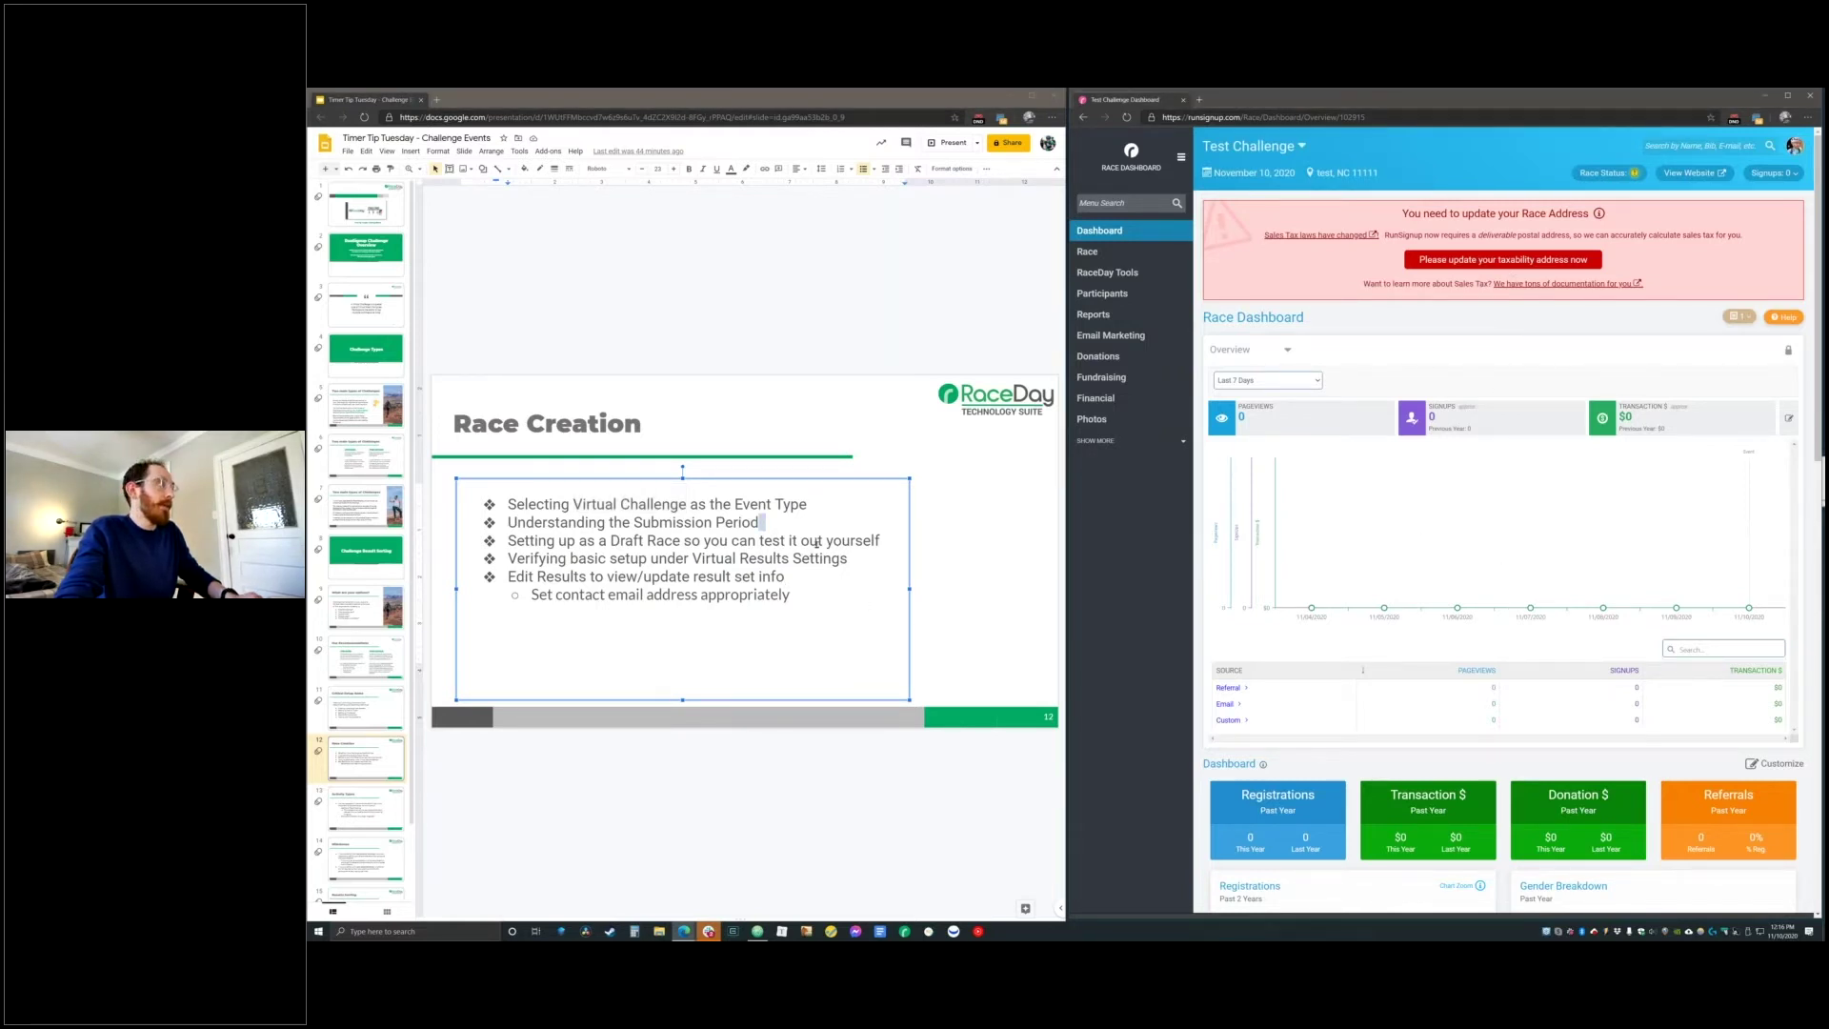
{"action": "triple_click", "coordinate": [816, 544]}
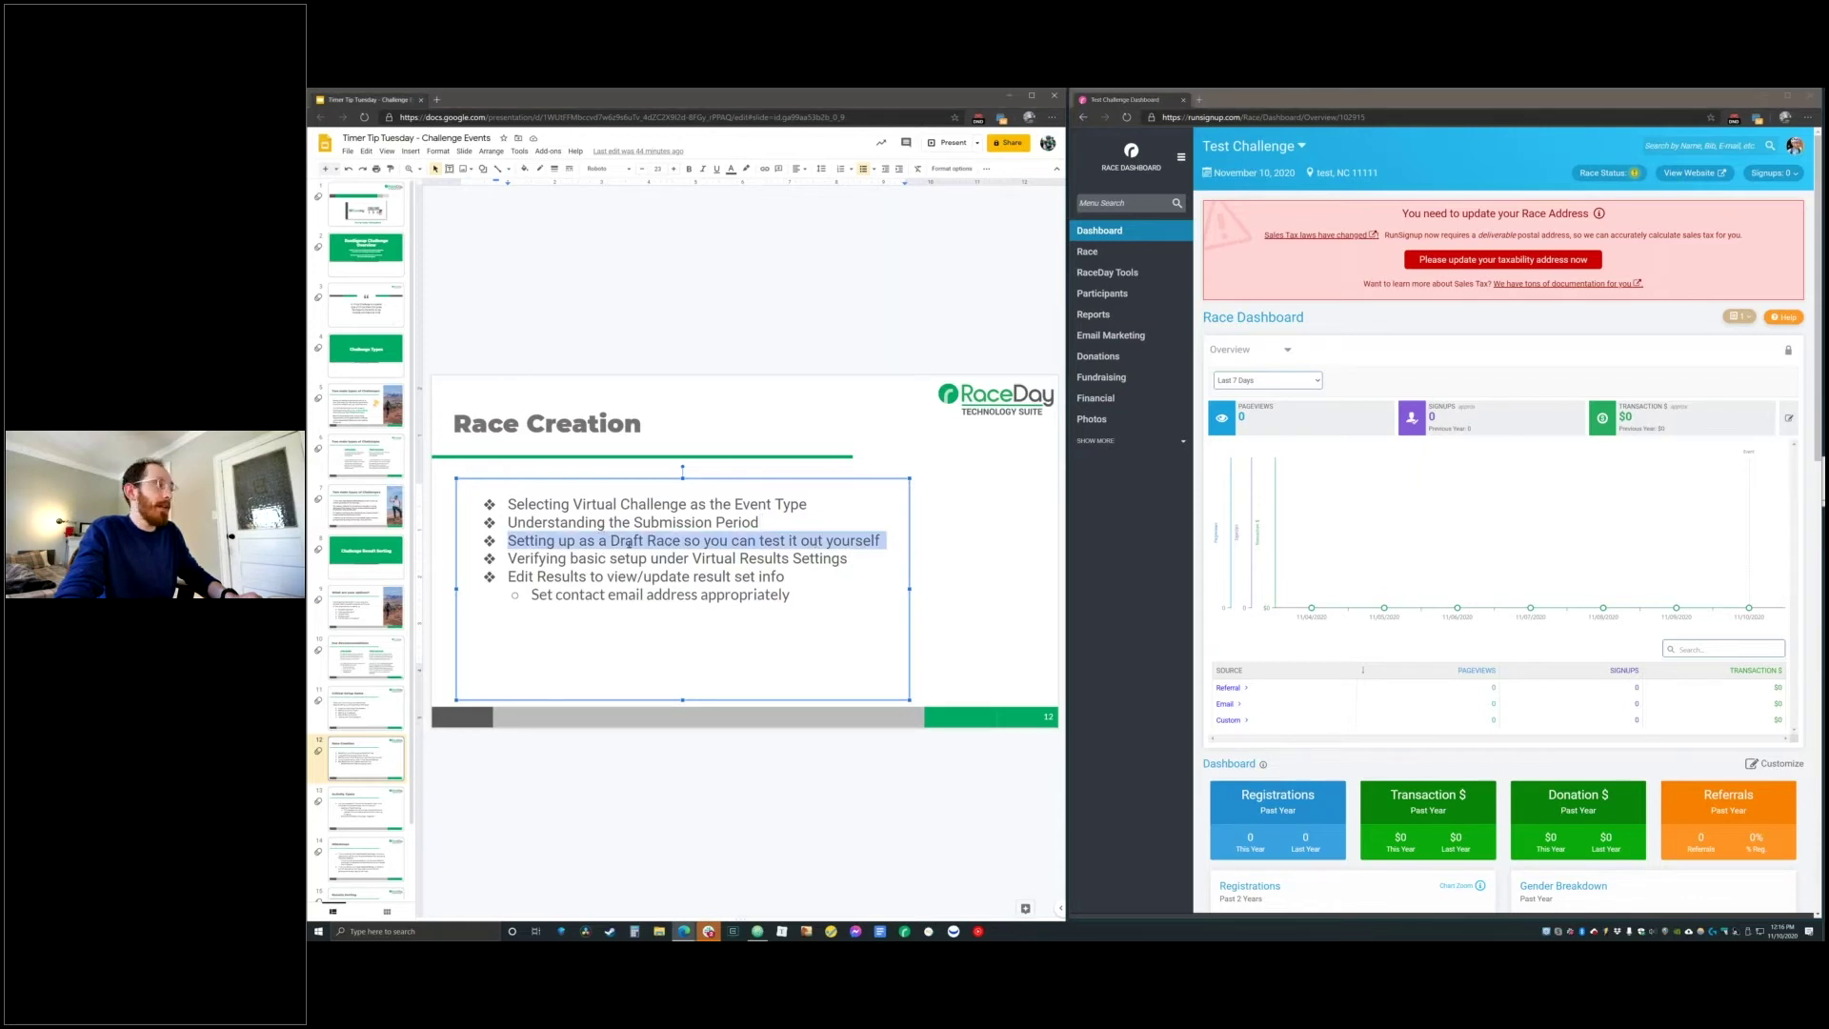
{"action": "triple_click", "coordinate": [699, 526]}
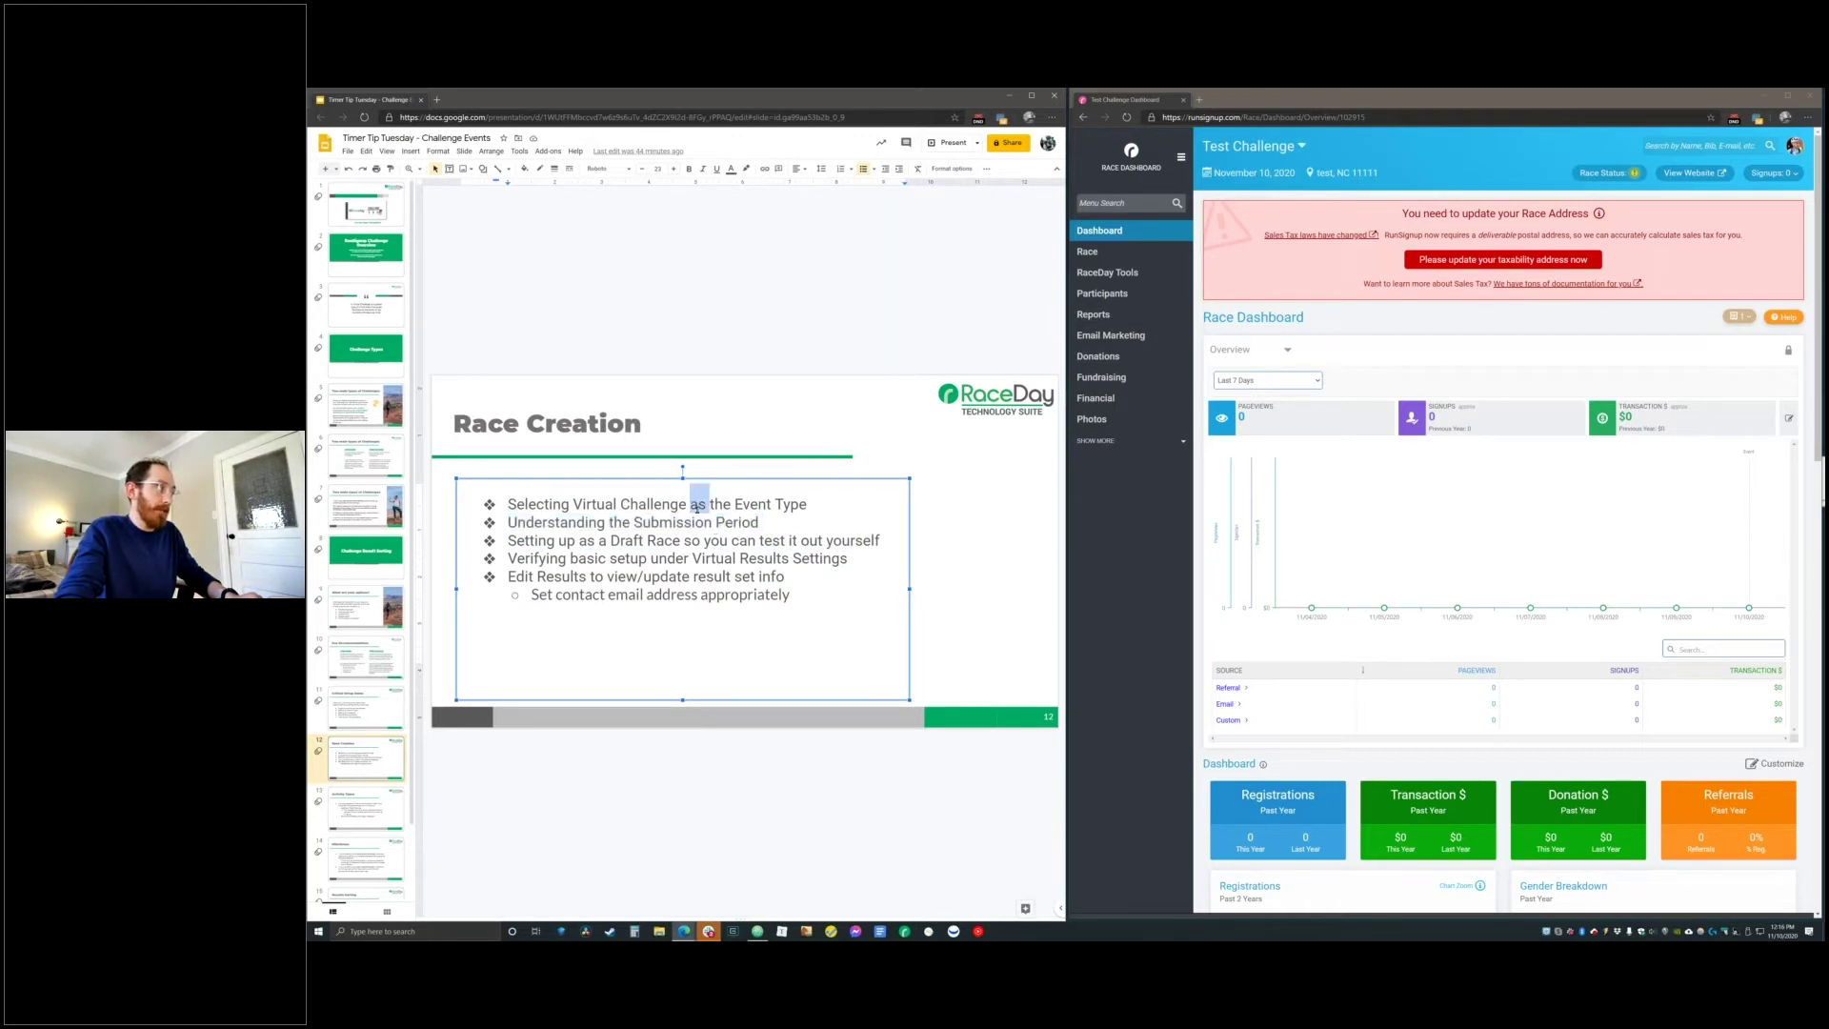
{"action": "triple_click", "coordinate": [696, 507]}
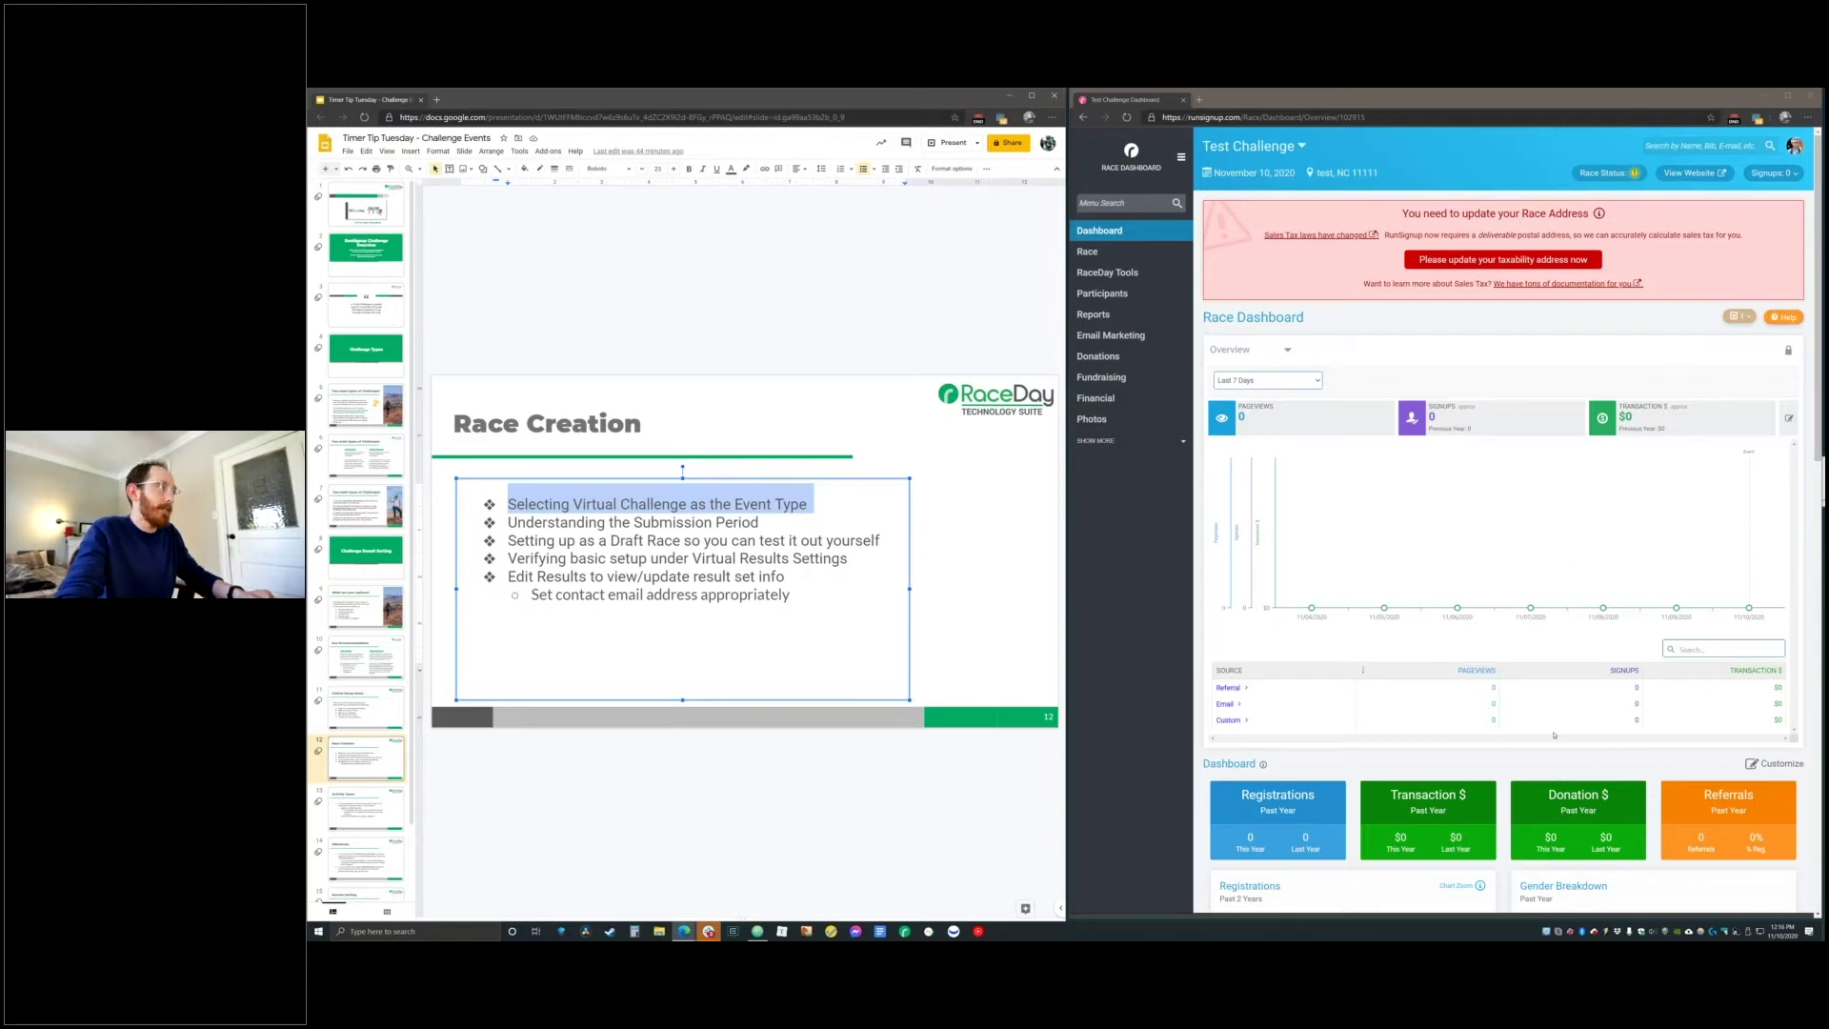
{"action": "triple_click", "coordinate": [779, 558]}
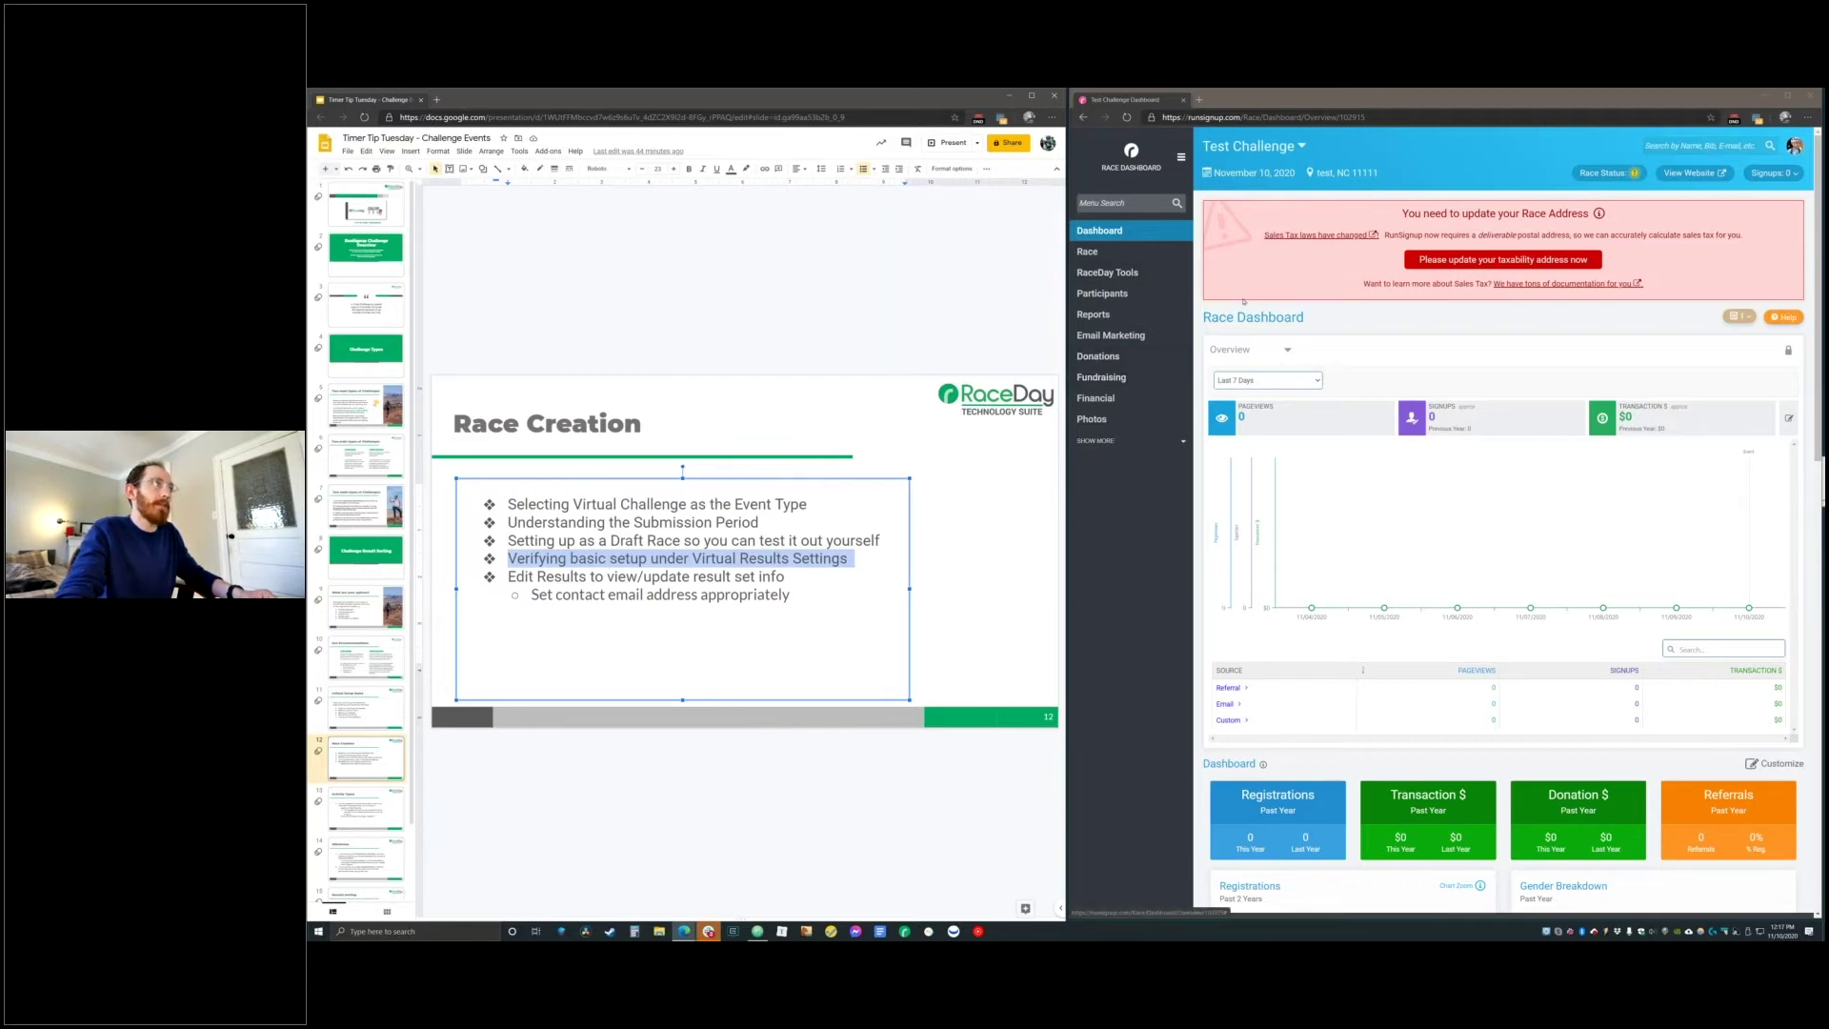
Switch to RunSignup, open the race's Virtual/Challenge Results configuration, and dismiss the Giving Tuesday popup
{"action": "left_click", "coordinate": [1137, 273]}
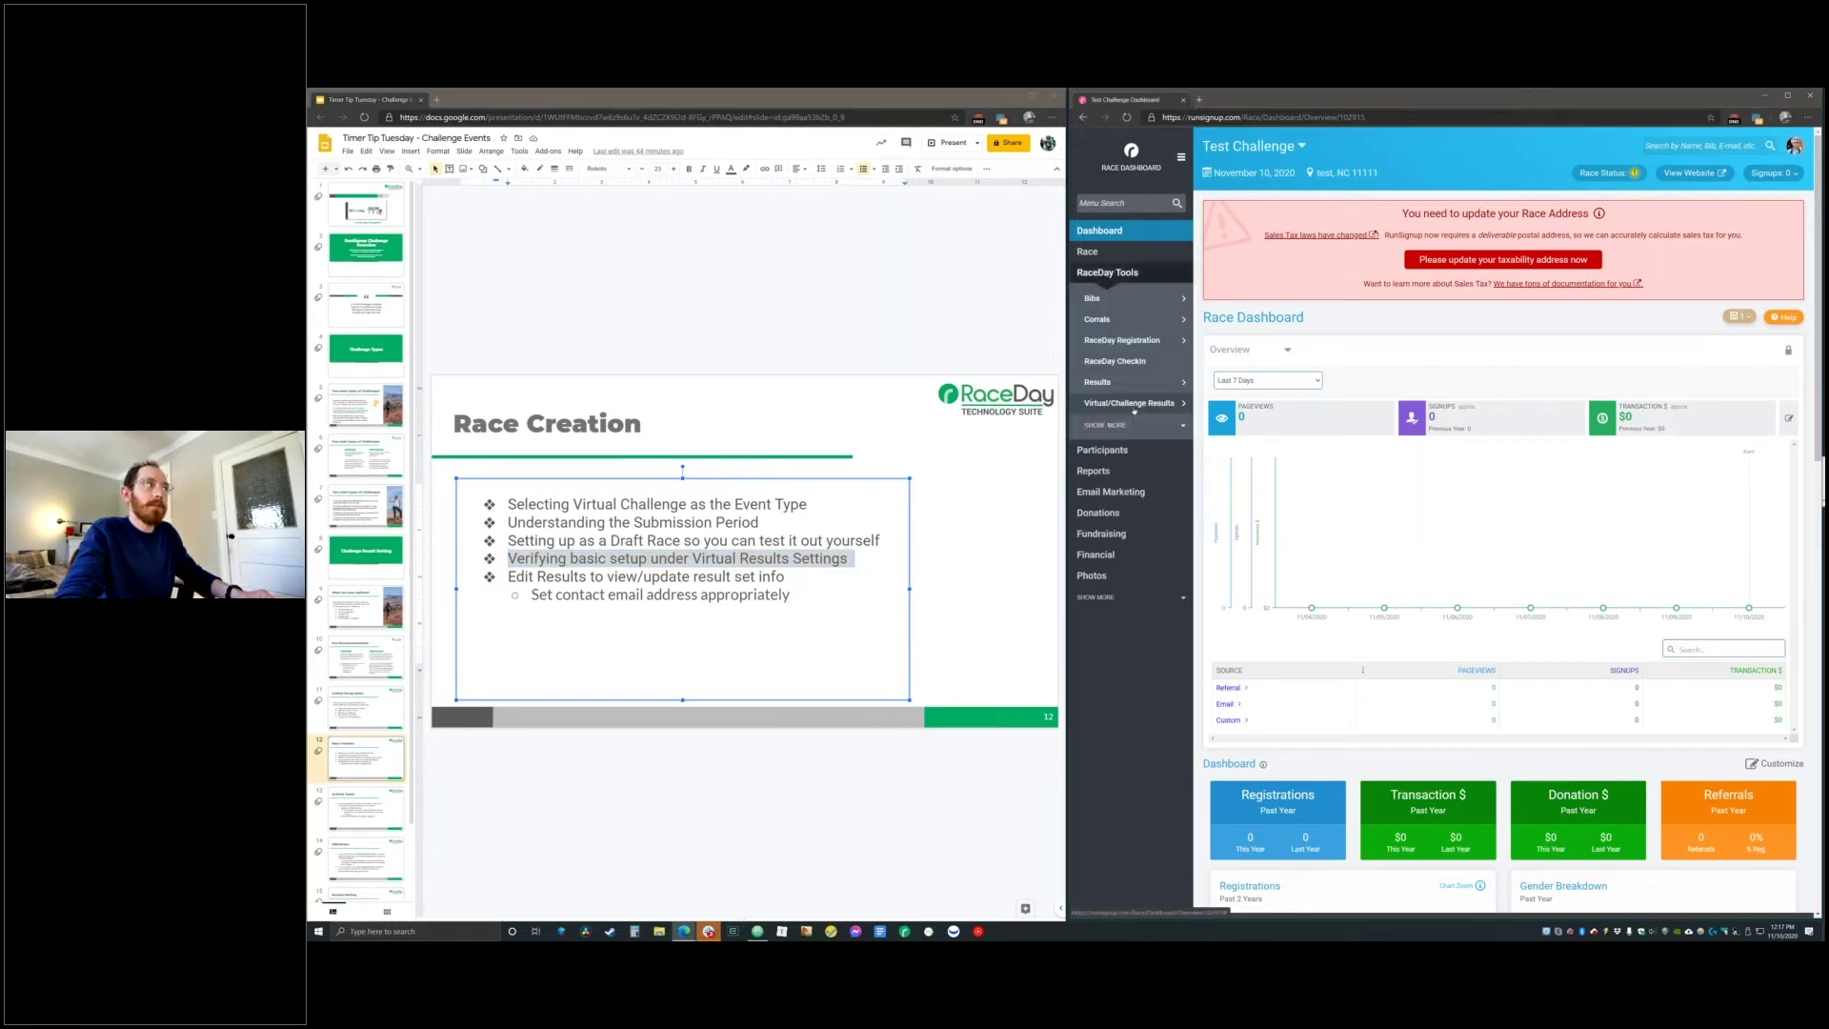
{"action": "mouse_move", "coordinate": [1134, 408]}
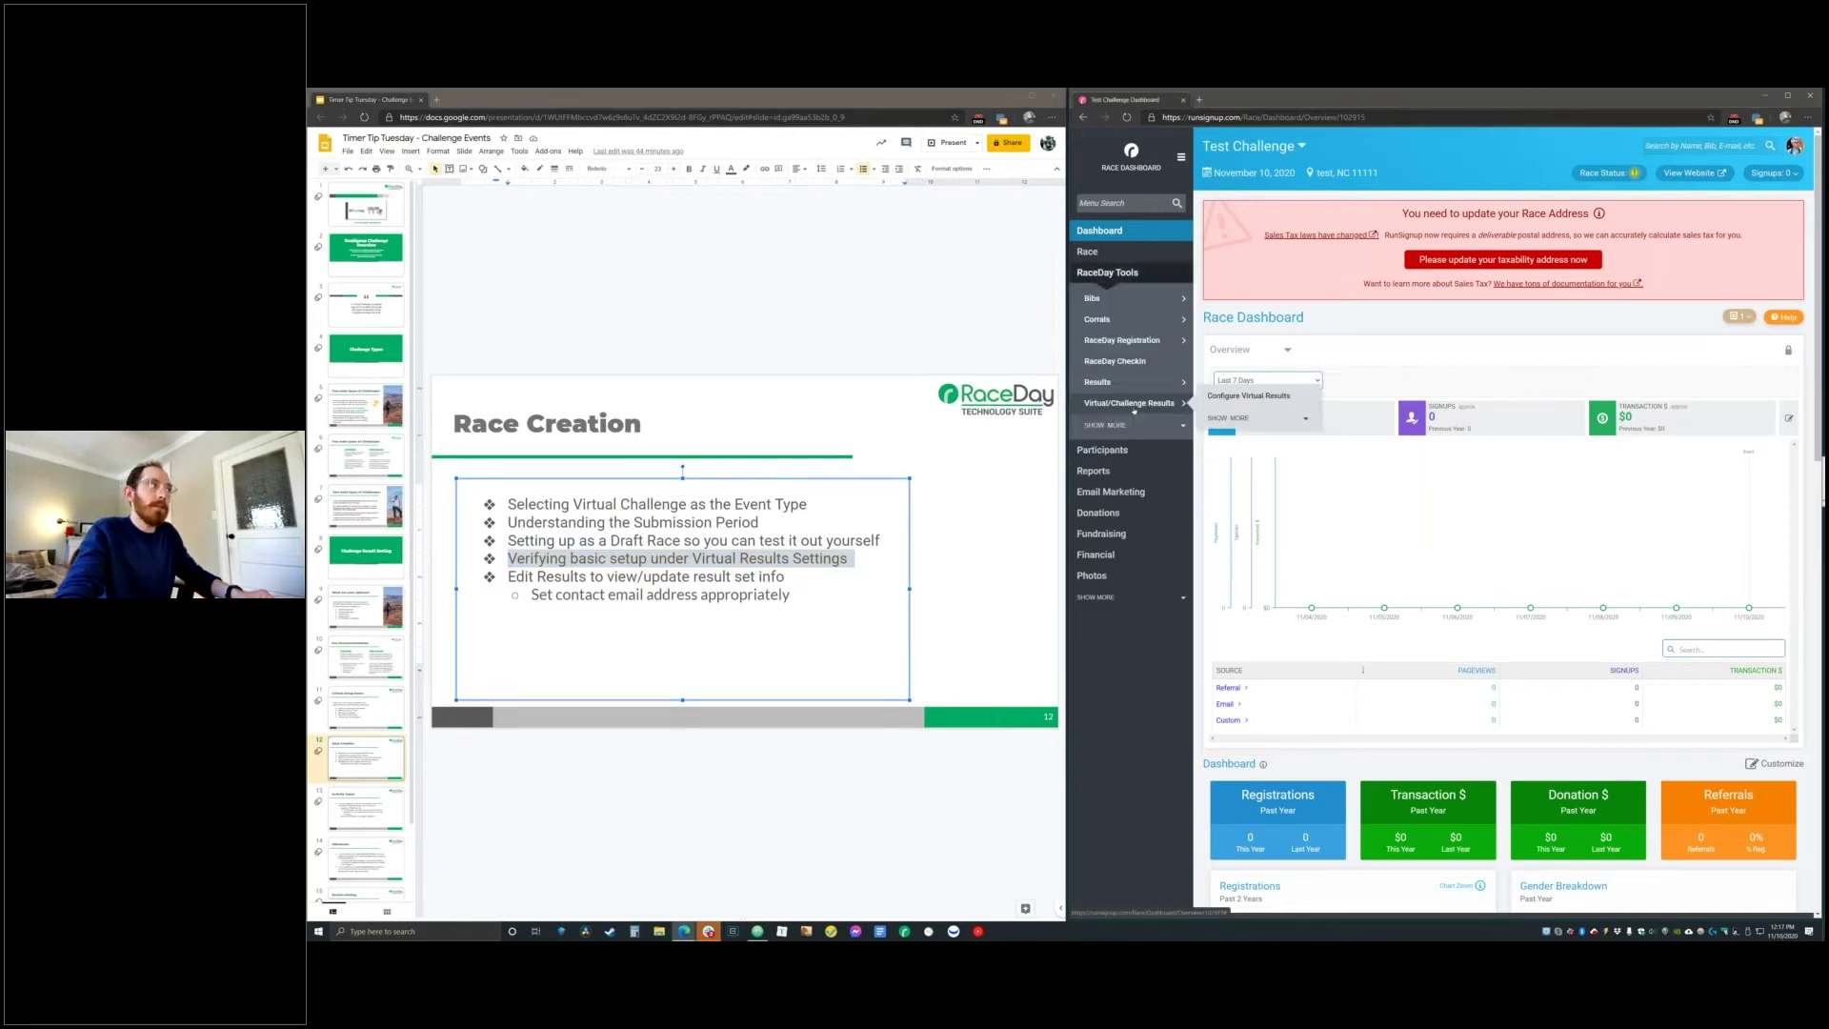
{"action": "left_click", "coordinate": [1246, 395]}
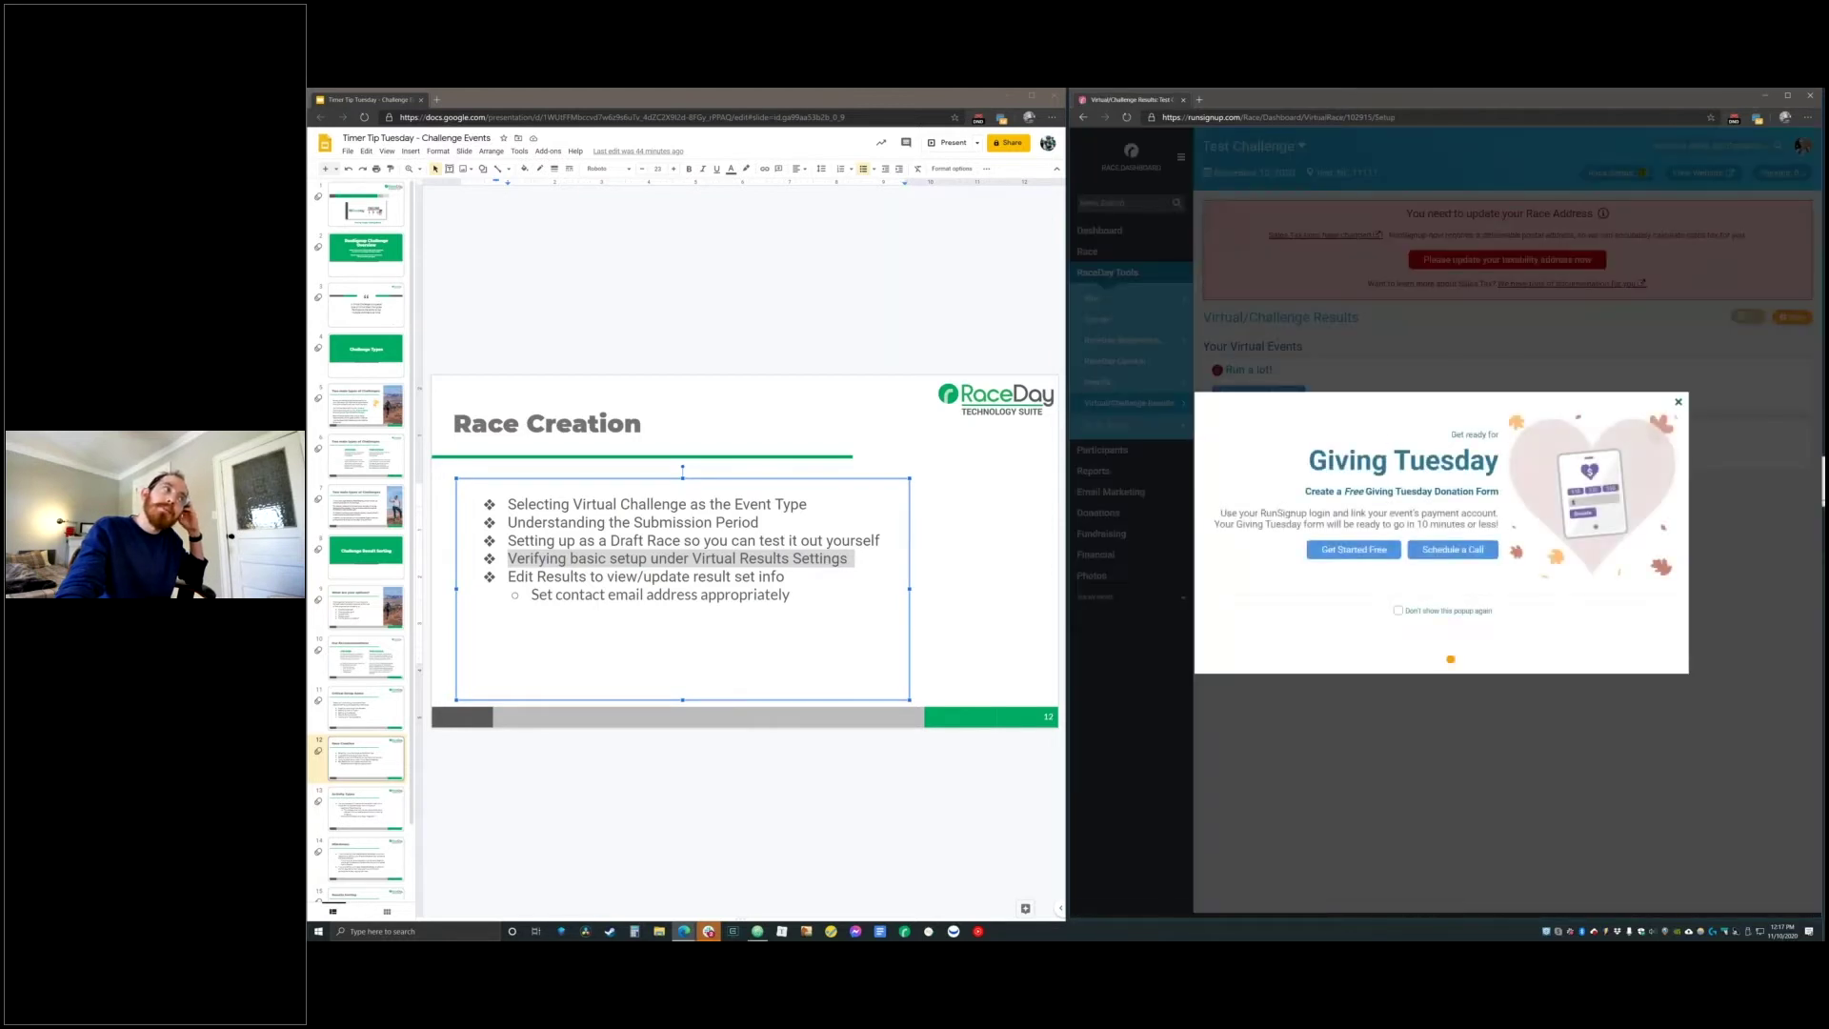
{"action": "left_click", "coordinate": [1419, 614]}
{"action": "left_click", "coordinate": [1439, 634]}
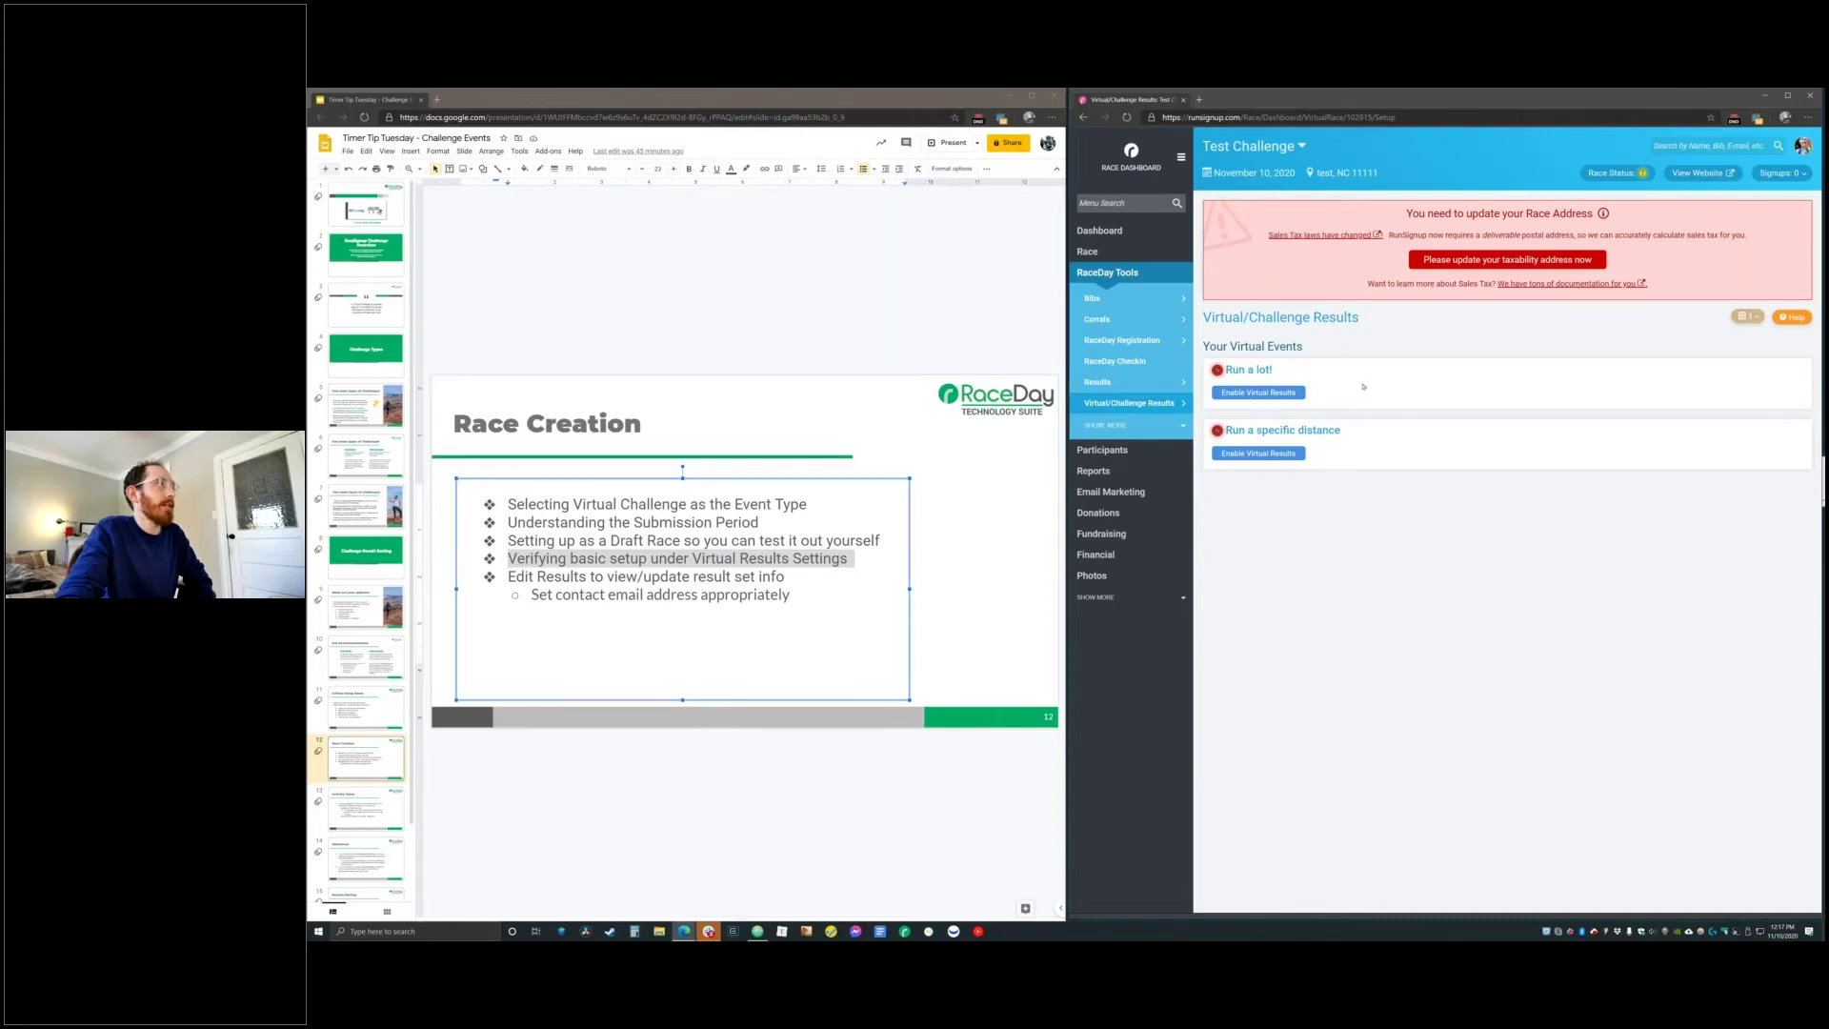
Enable virtual results for the Run a lot! event and set its submission period to end on 11/10/2020
{"action": "left_click", "coordinate": [1294, 393]}
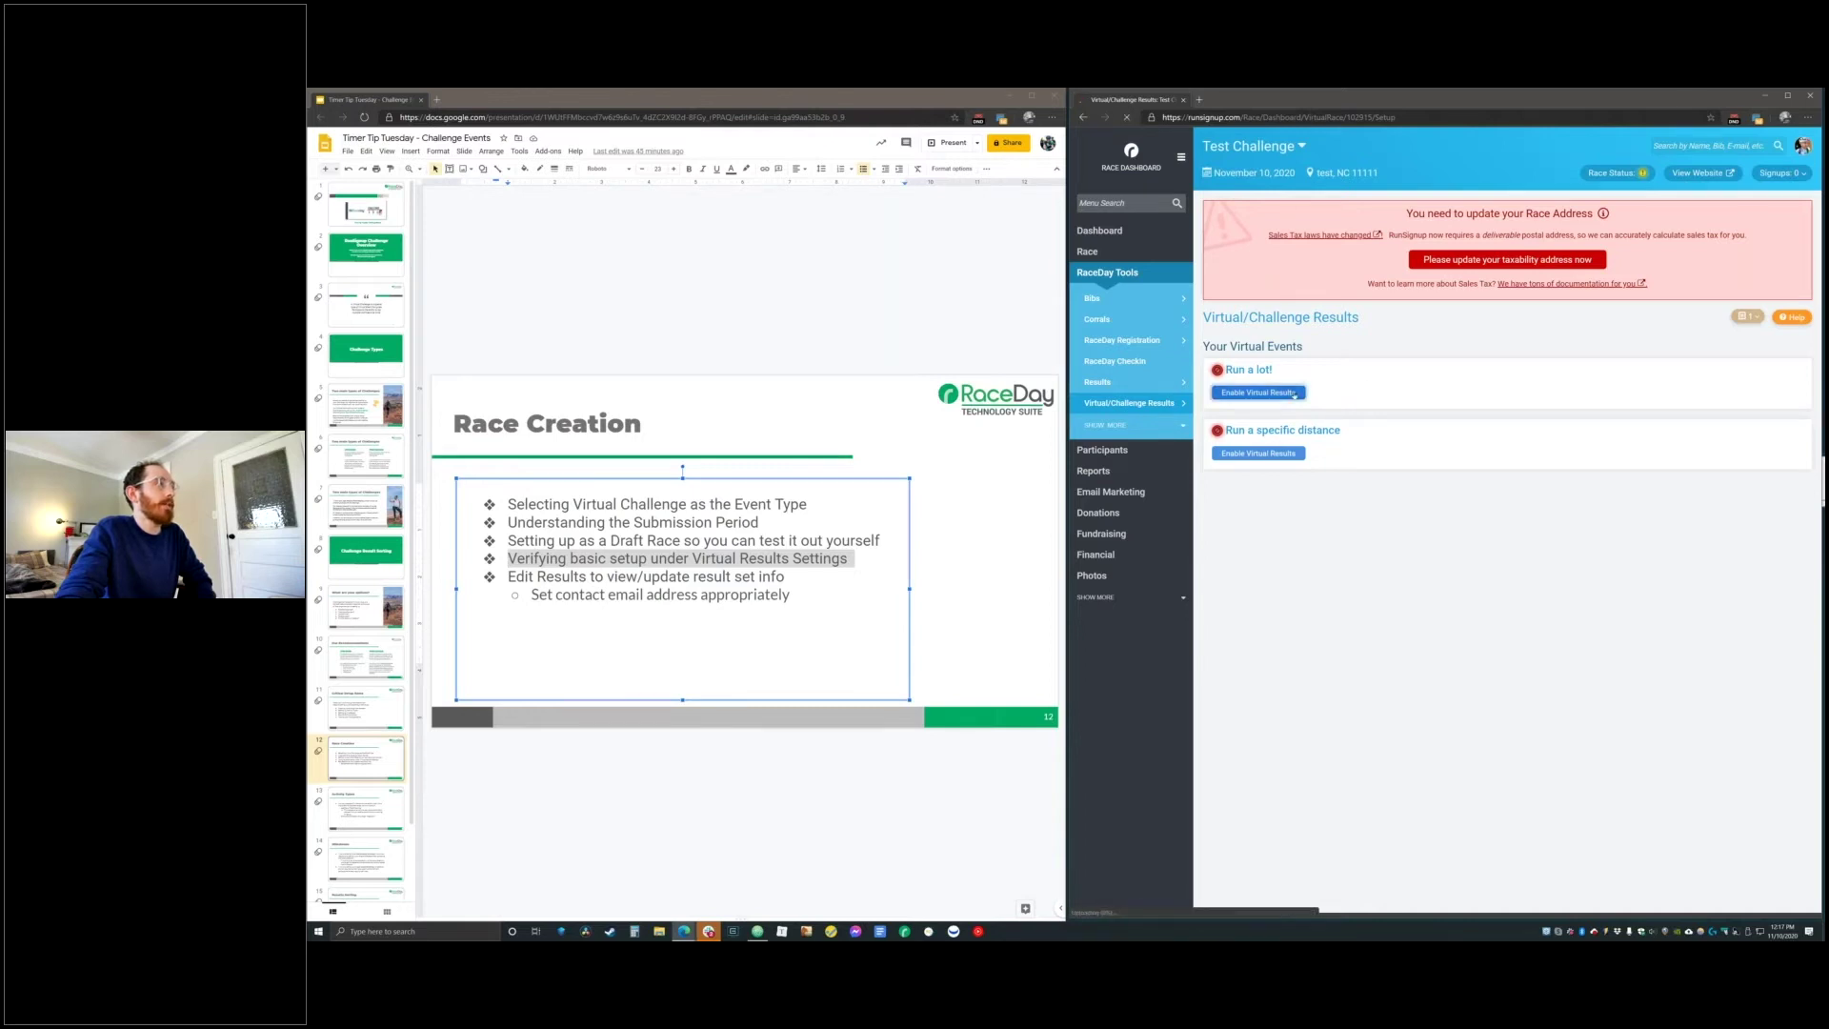
{"action": "scroll", "coordinate": [1611, 629], "scroll_direction": "down", "scroll_amount": 5}
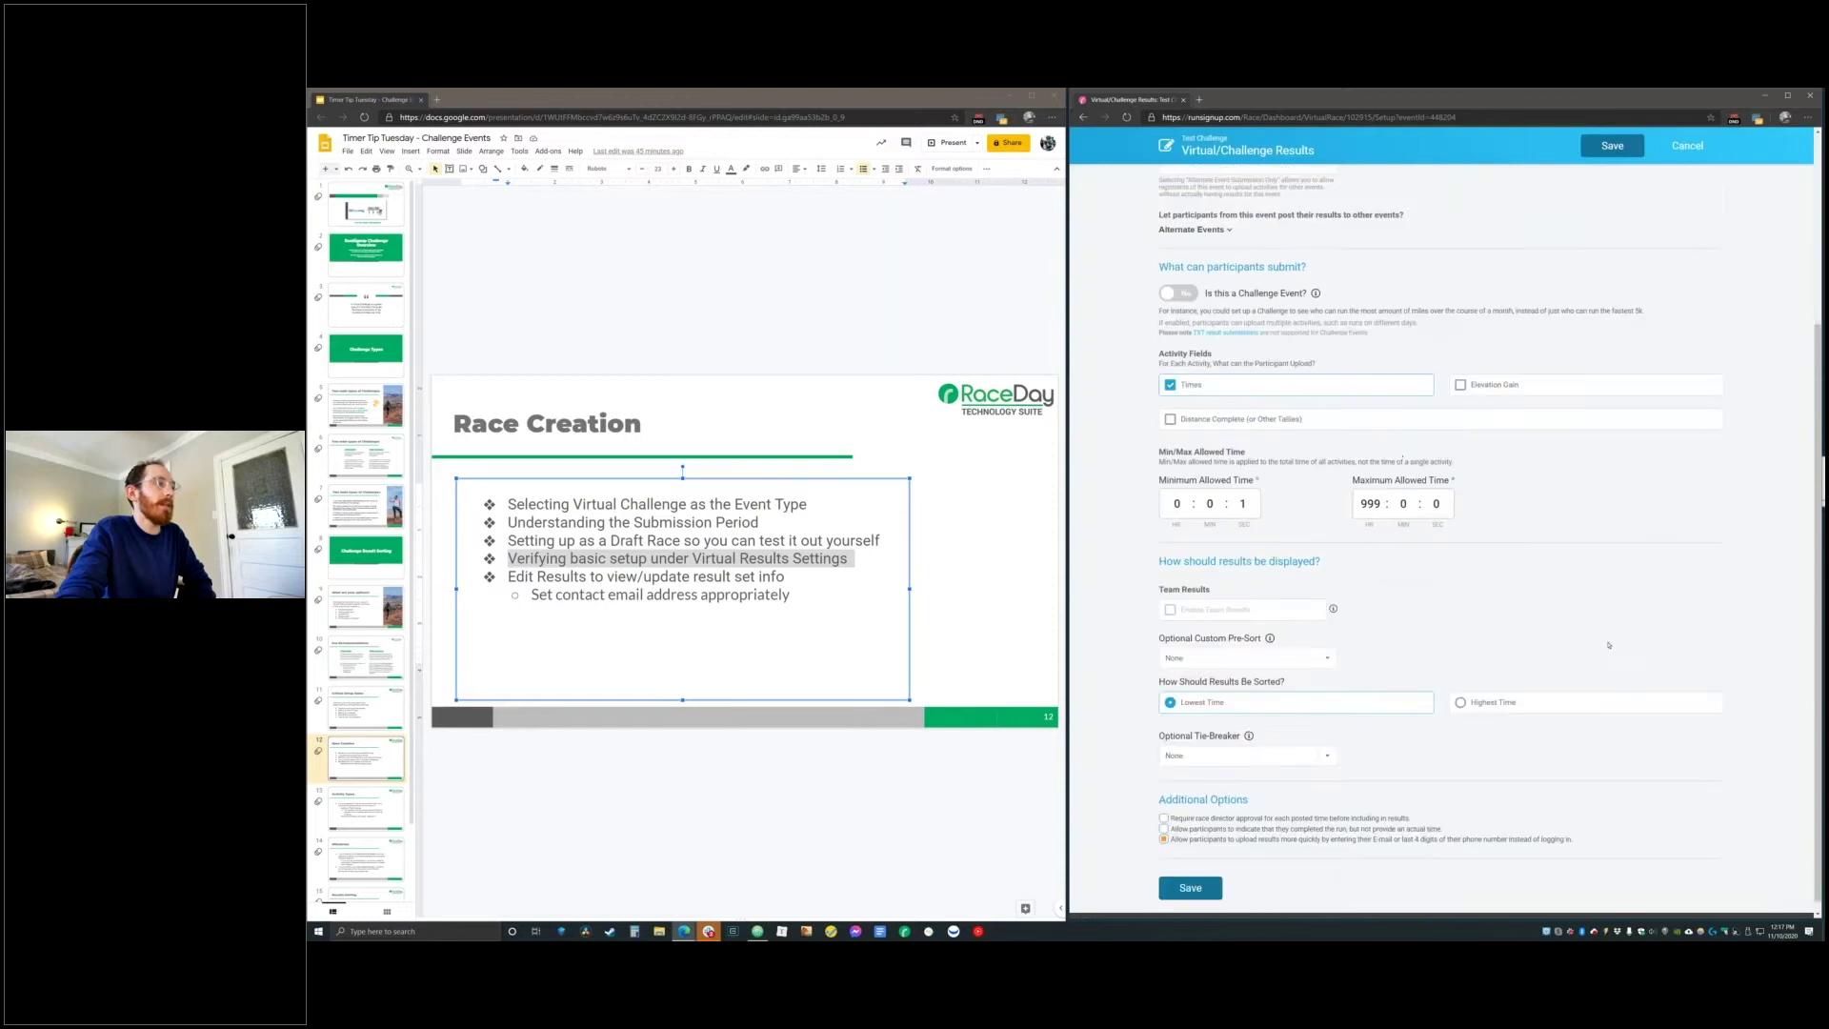
{"action": "scroll", "coordinate": [1612, 629], "scroll_direction": "up", "scroll_amount": 3}
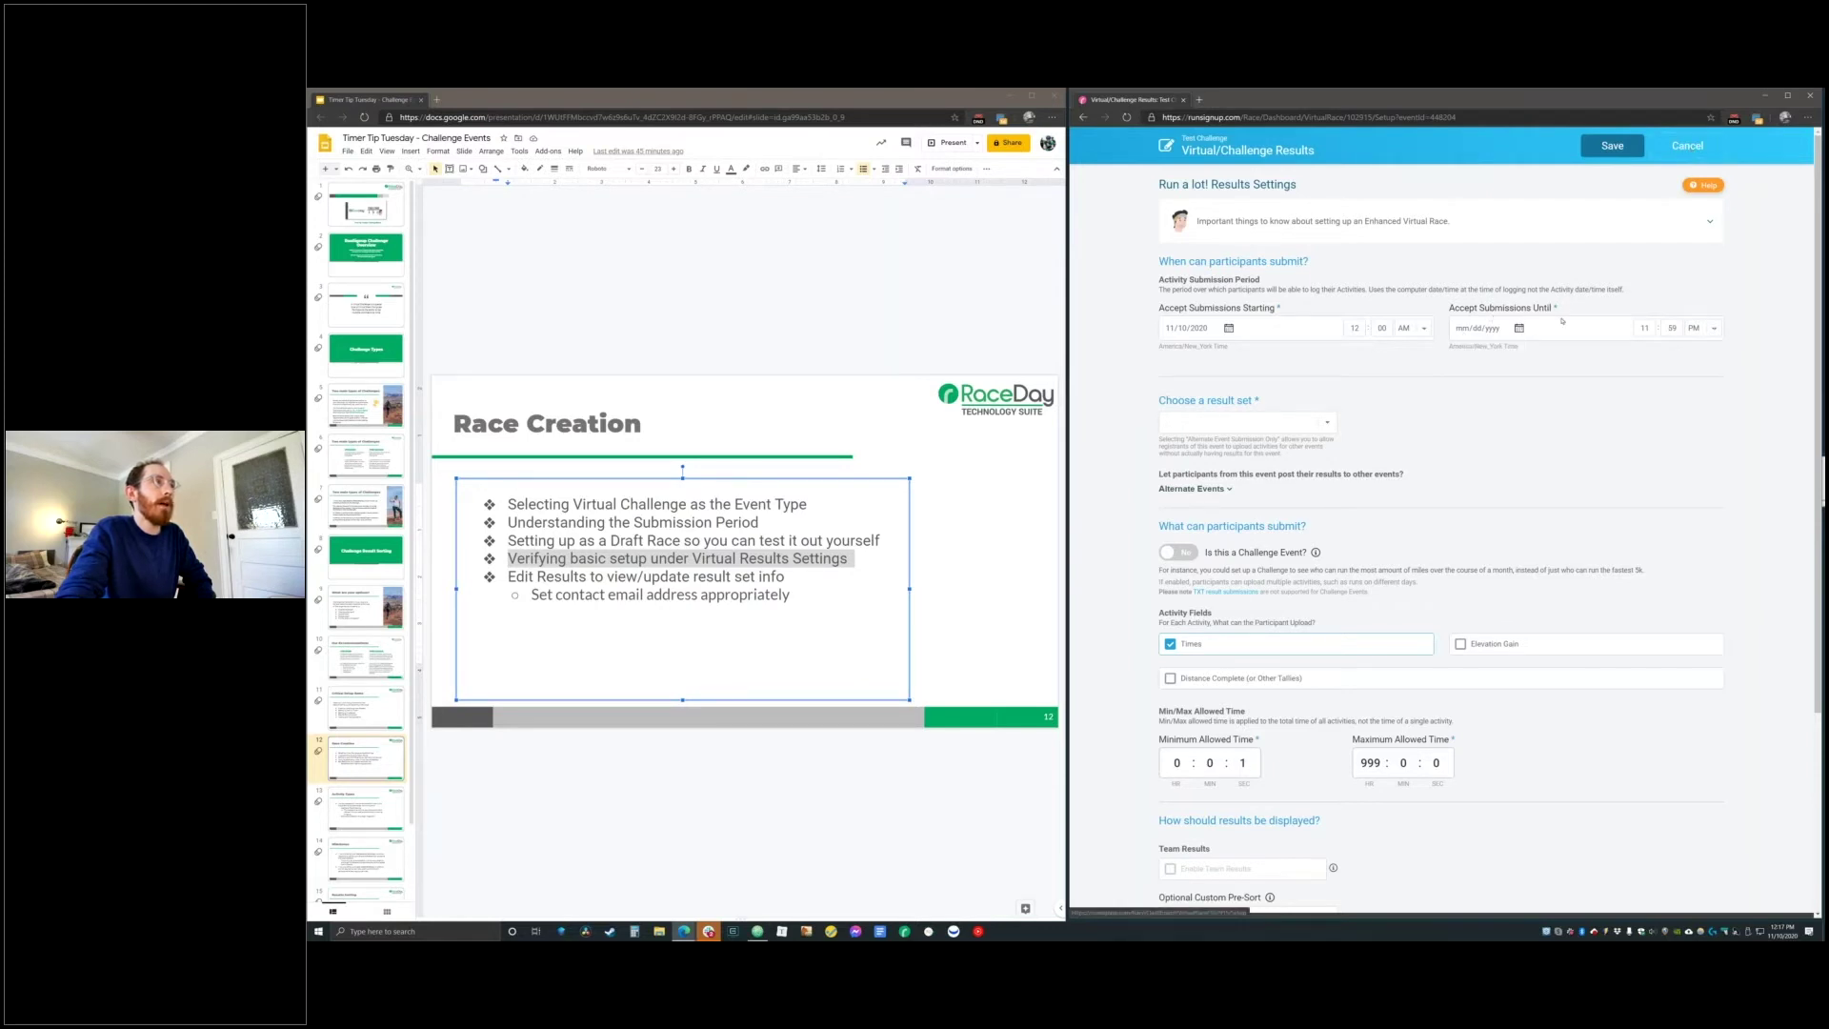
{"action": "left_click", "coordinate": [1486, 329]}
{"action": "type", "text": "11/"}
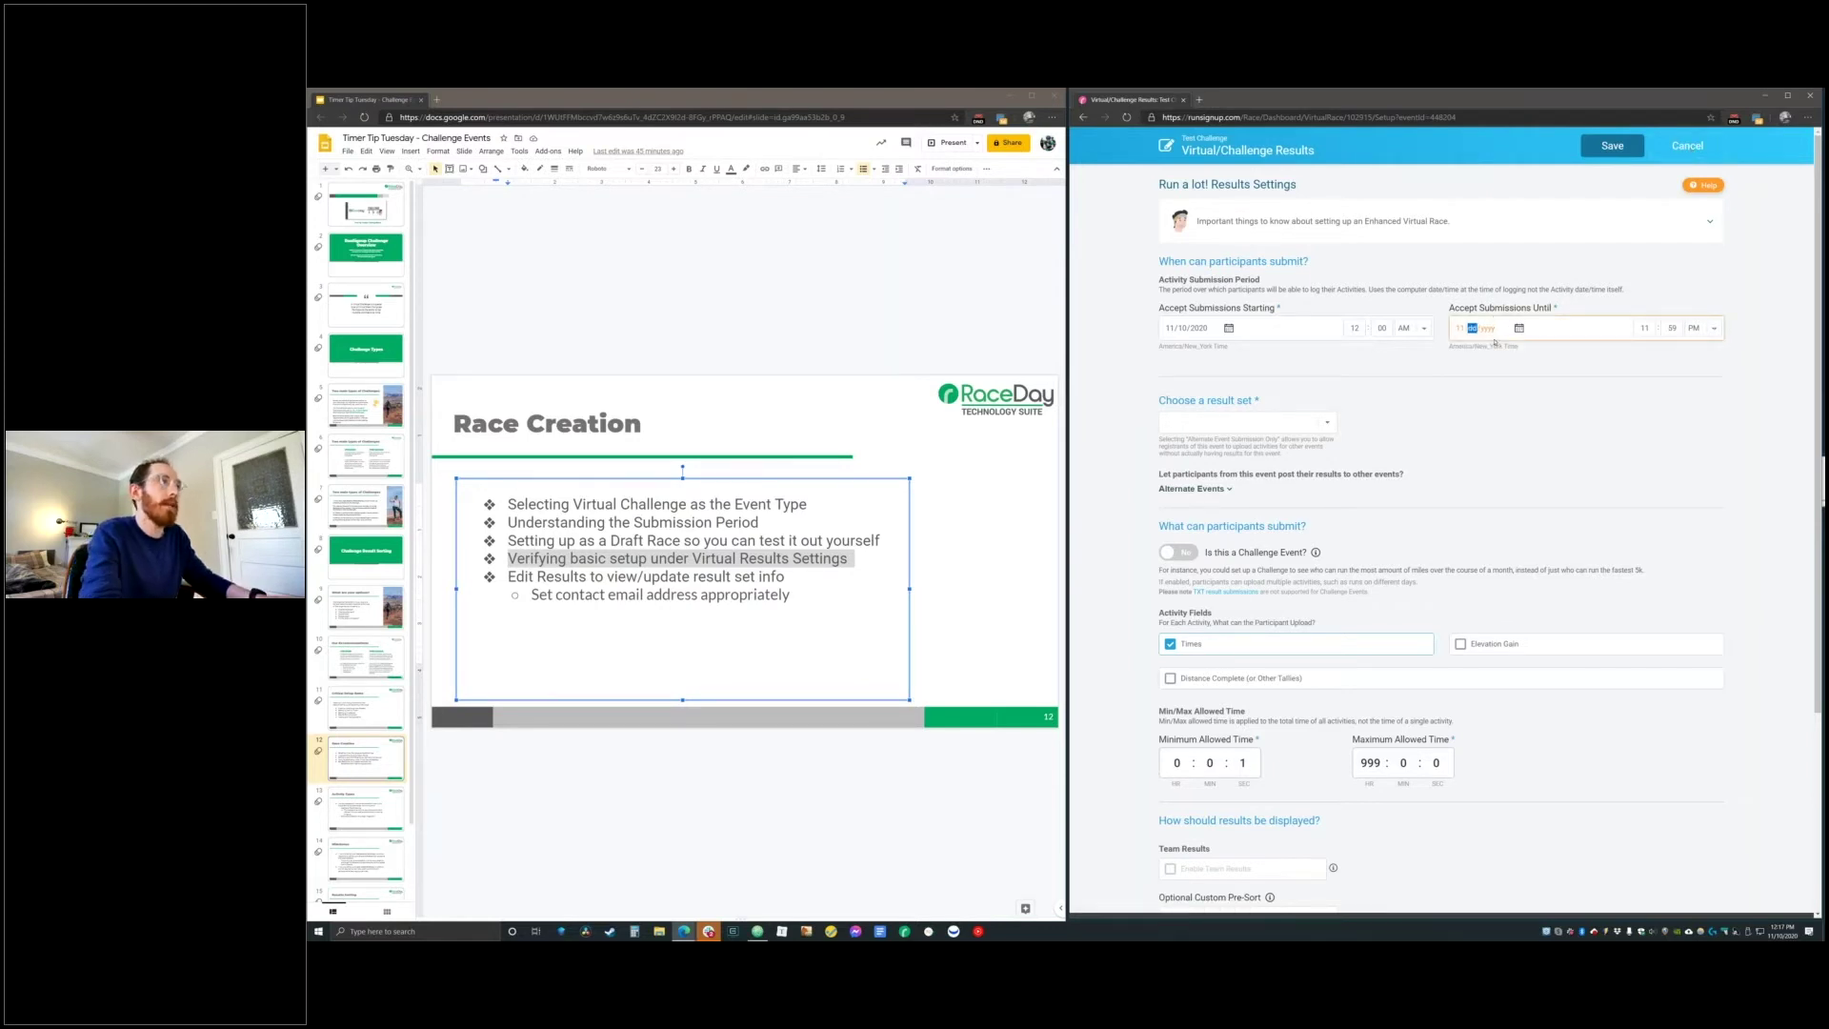
{"action": "type", "text": "10/2"}
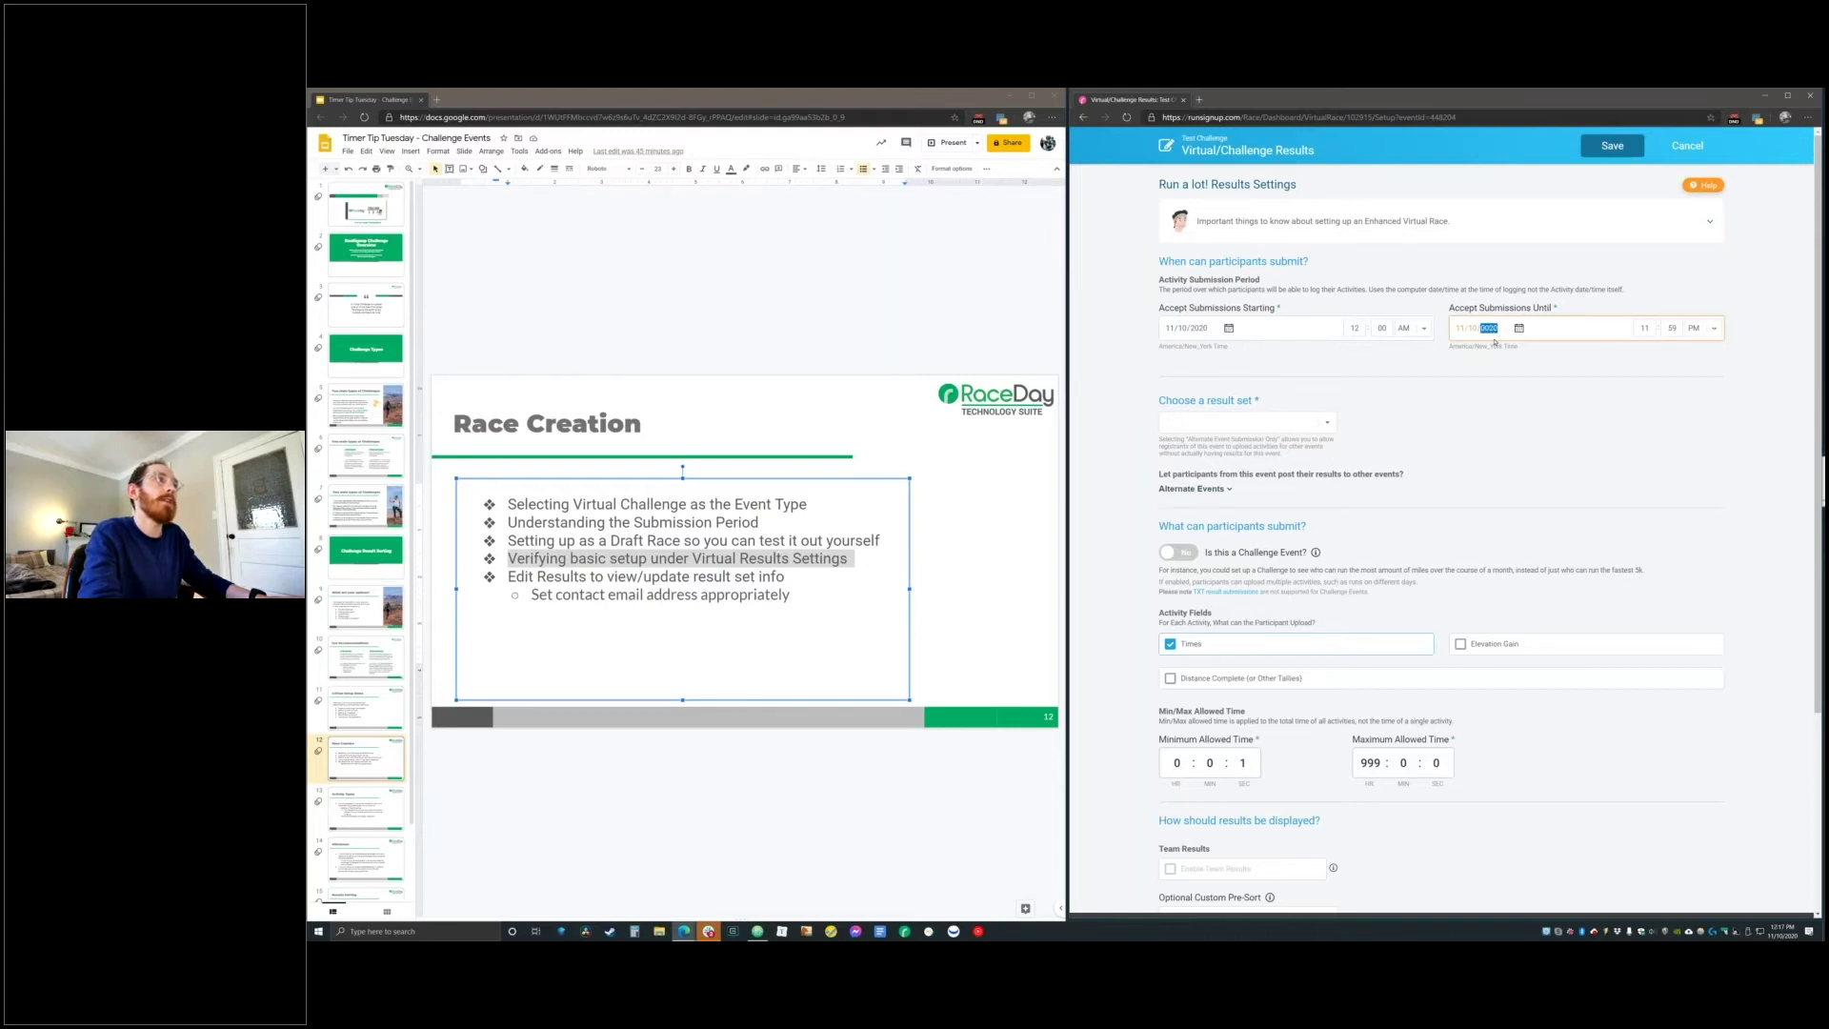
{"action": "type", "text": "020"}
Assign a new result set to the Run a lot! event, keeping the suggested result set name
{"action": "left_click", "coordinate": [1324, 422]}
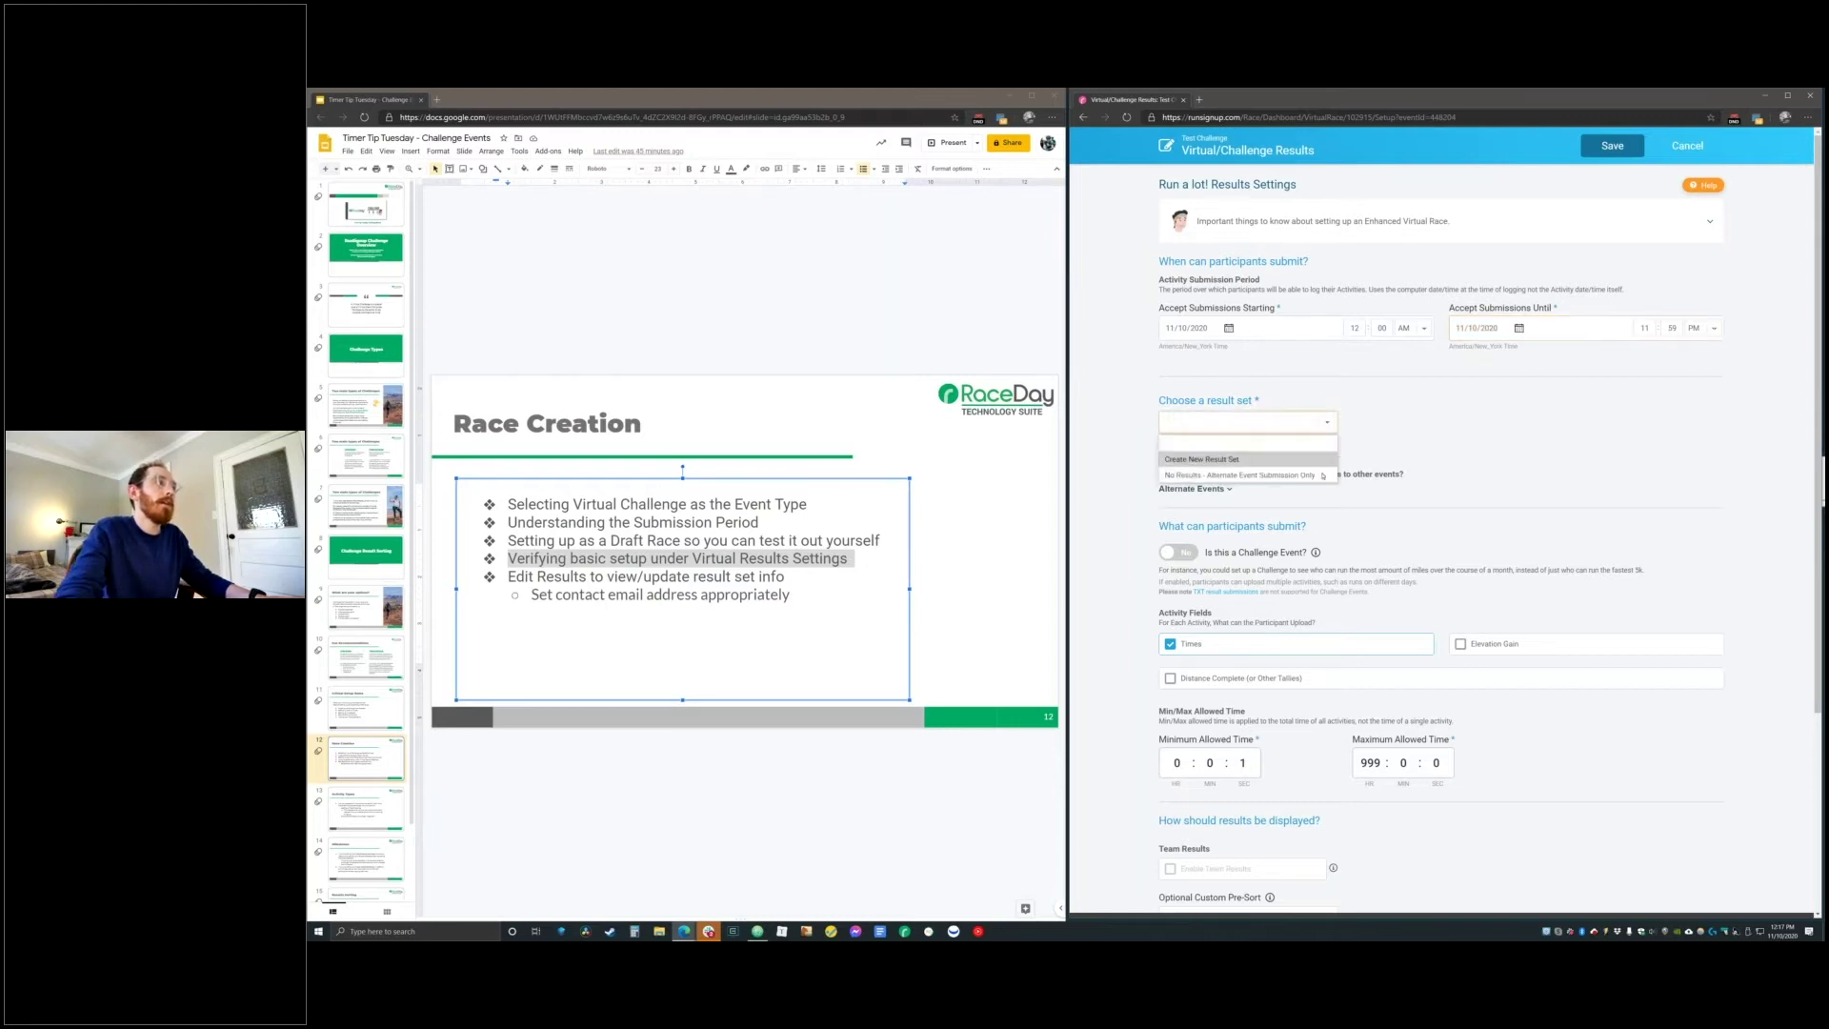
{"action": "left_click", "coordinate": [1321, 461]}
{"action": "triple_click", "coordinate": [1418, 429]}
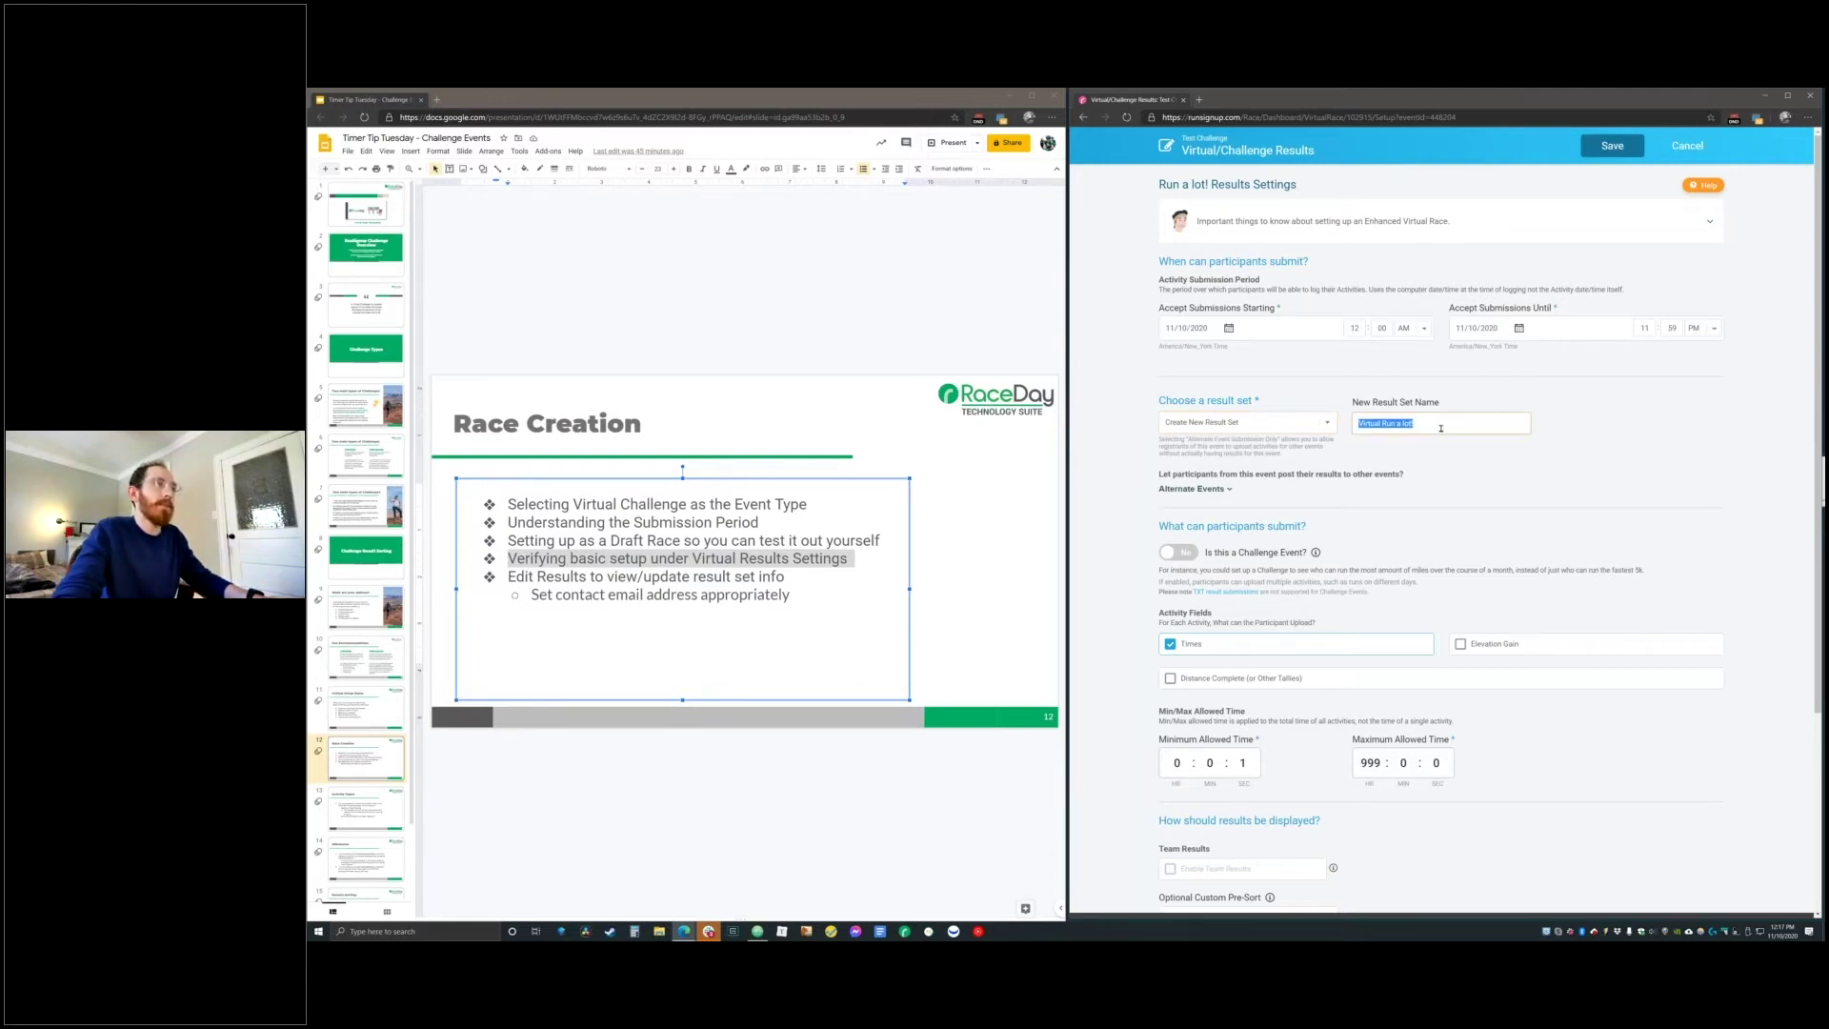
{"action": "left_click", "coordinate": [1686, 467]}
Mark Run a lot! as a challenge event and let participants submit distance/tally and elevation gain along with times
{"action": "scroll", "coordinate": [1687, 468], "scroll_direction": "down", "scroll_amount": 2}
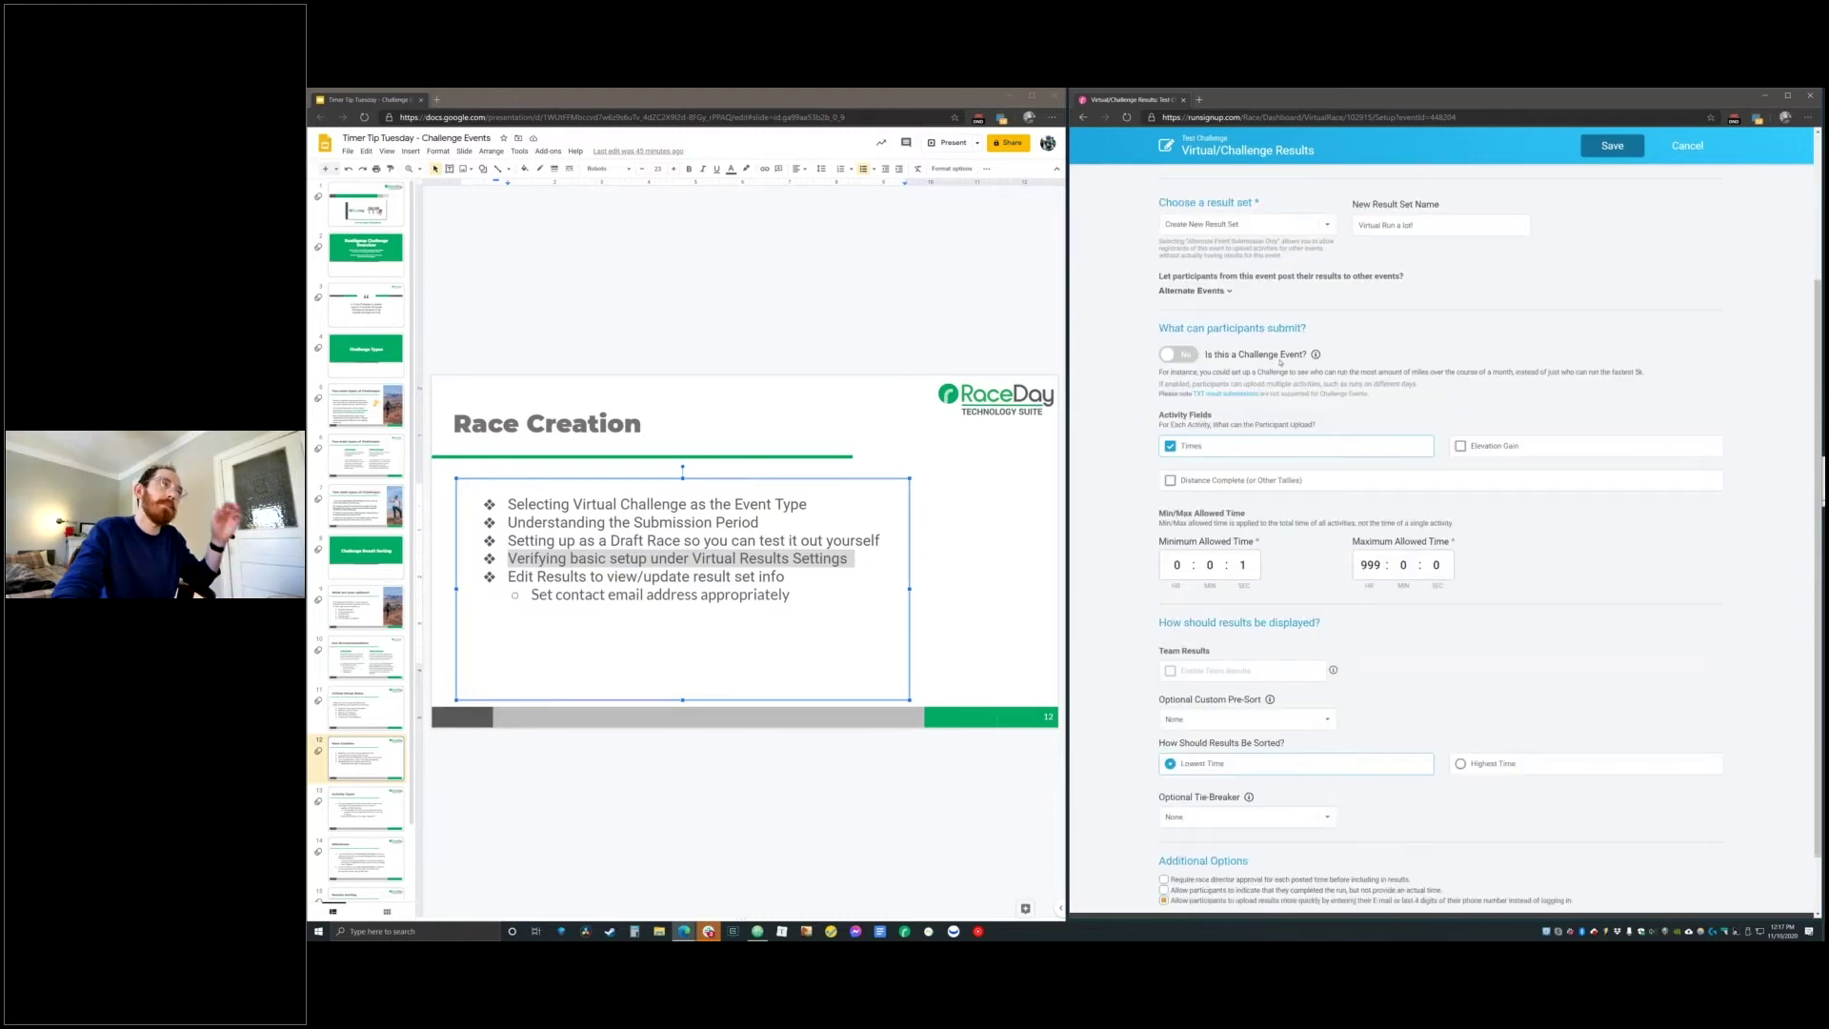
{"action": "left_click", "coordinate": [1181, 355]}
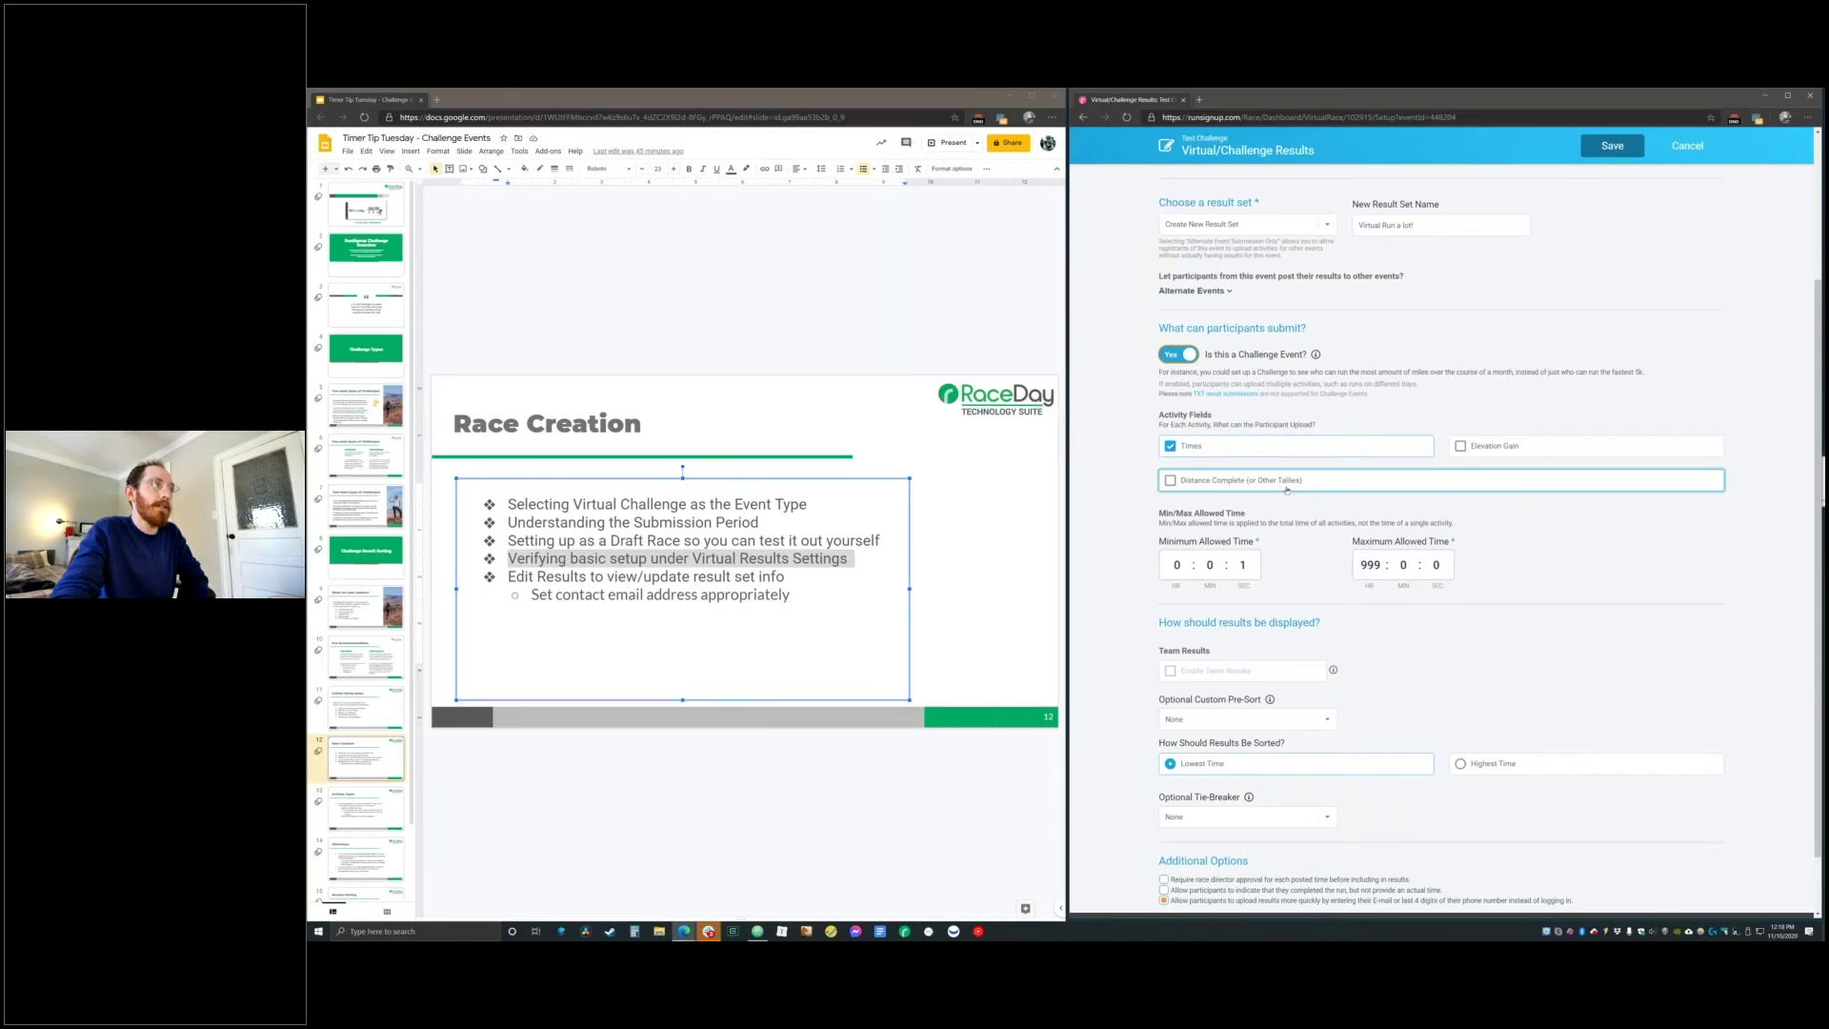
{"action": "left_click", "coordinate": [1288, 486]}
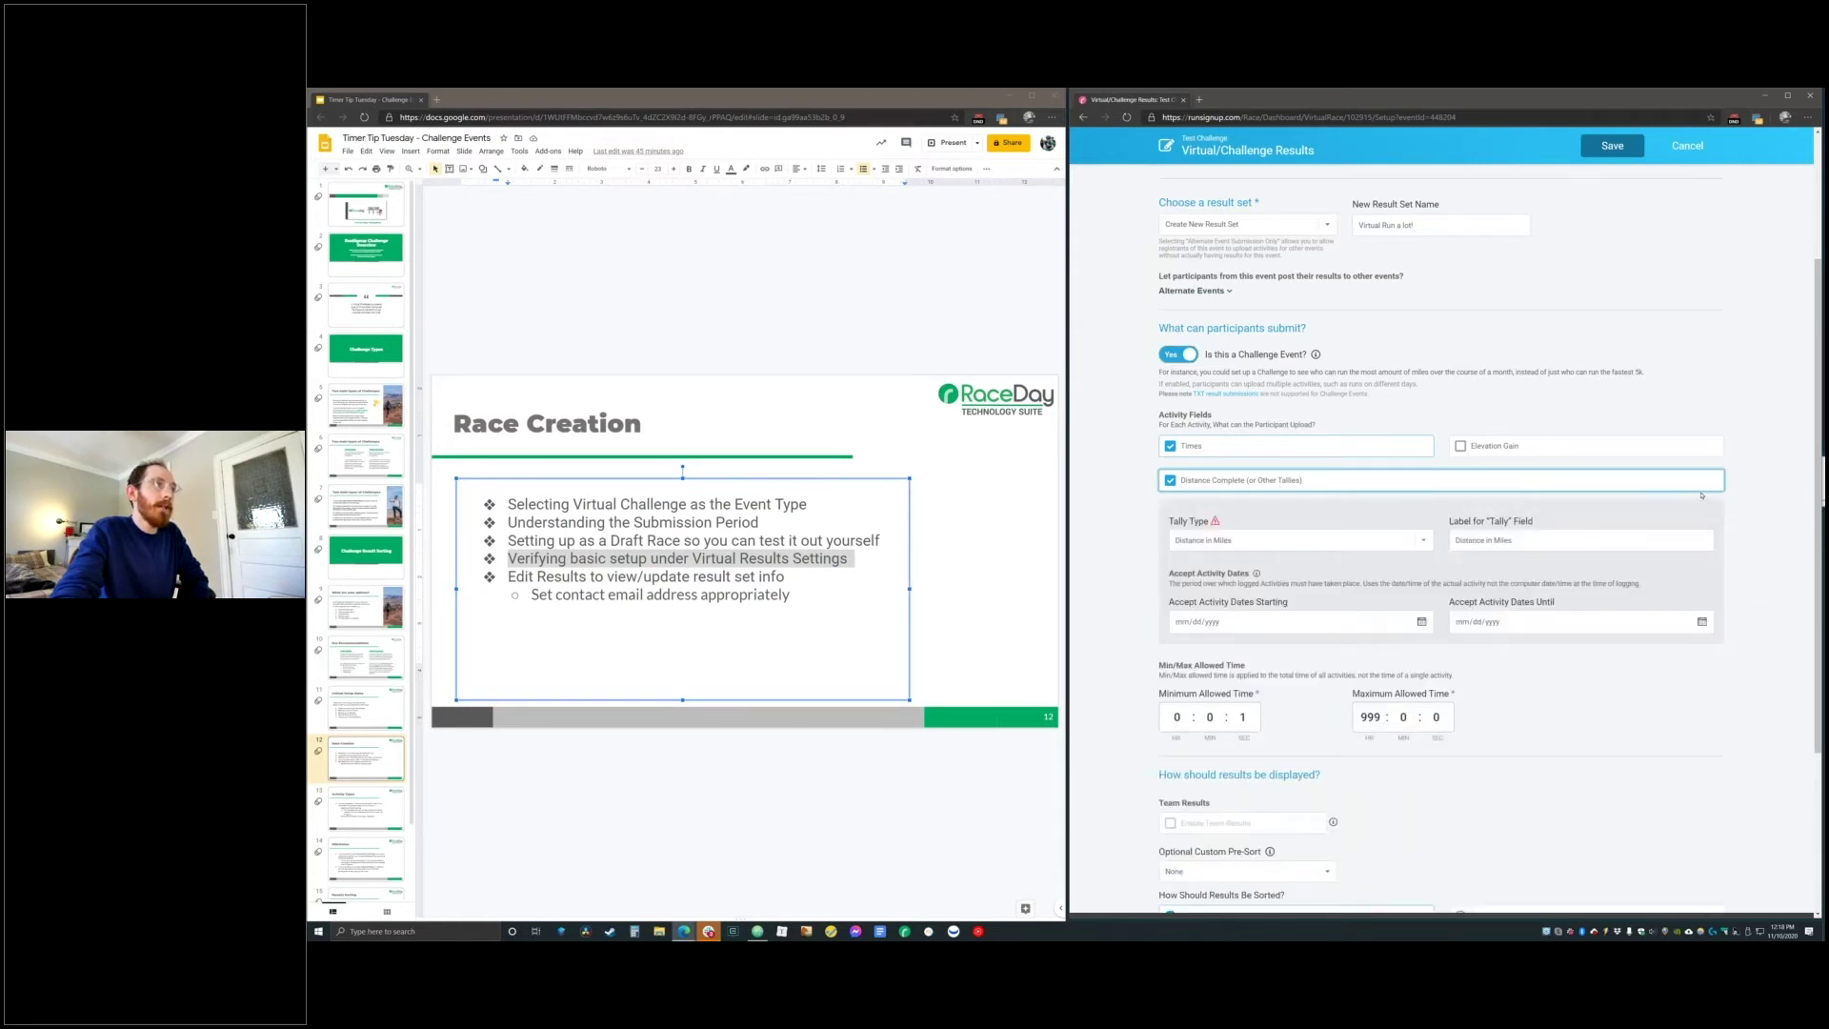
{"action": "left_click", "coordinate": [1637, 452]}
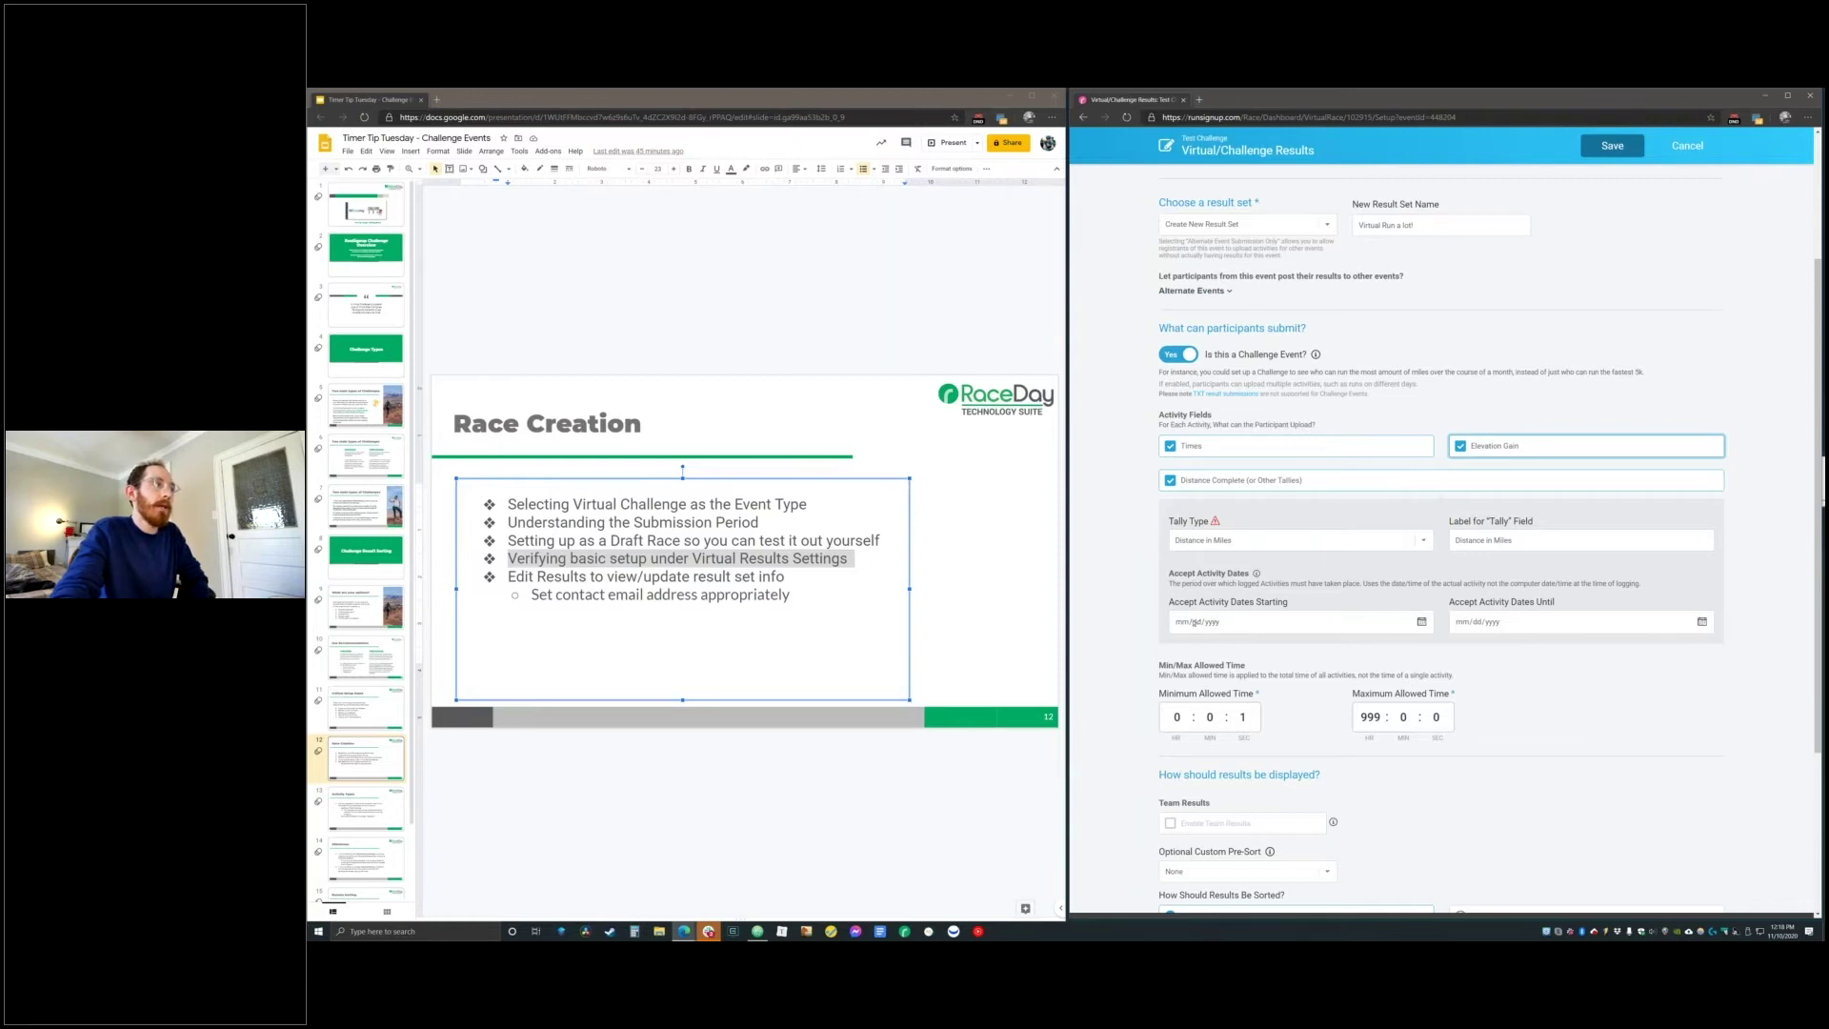
Set the start of the accepted activity dates for the distance tally to 11/10/2020
{"action": "scroll", "coordinate": [1123, 614], "scroll_direction": "up", "scroll_amount": 2}
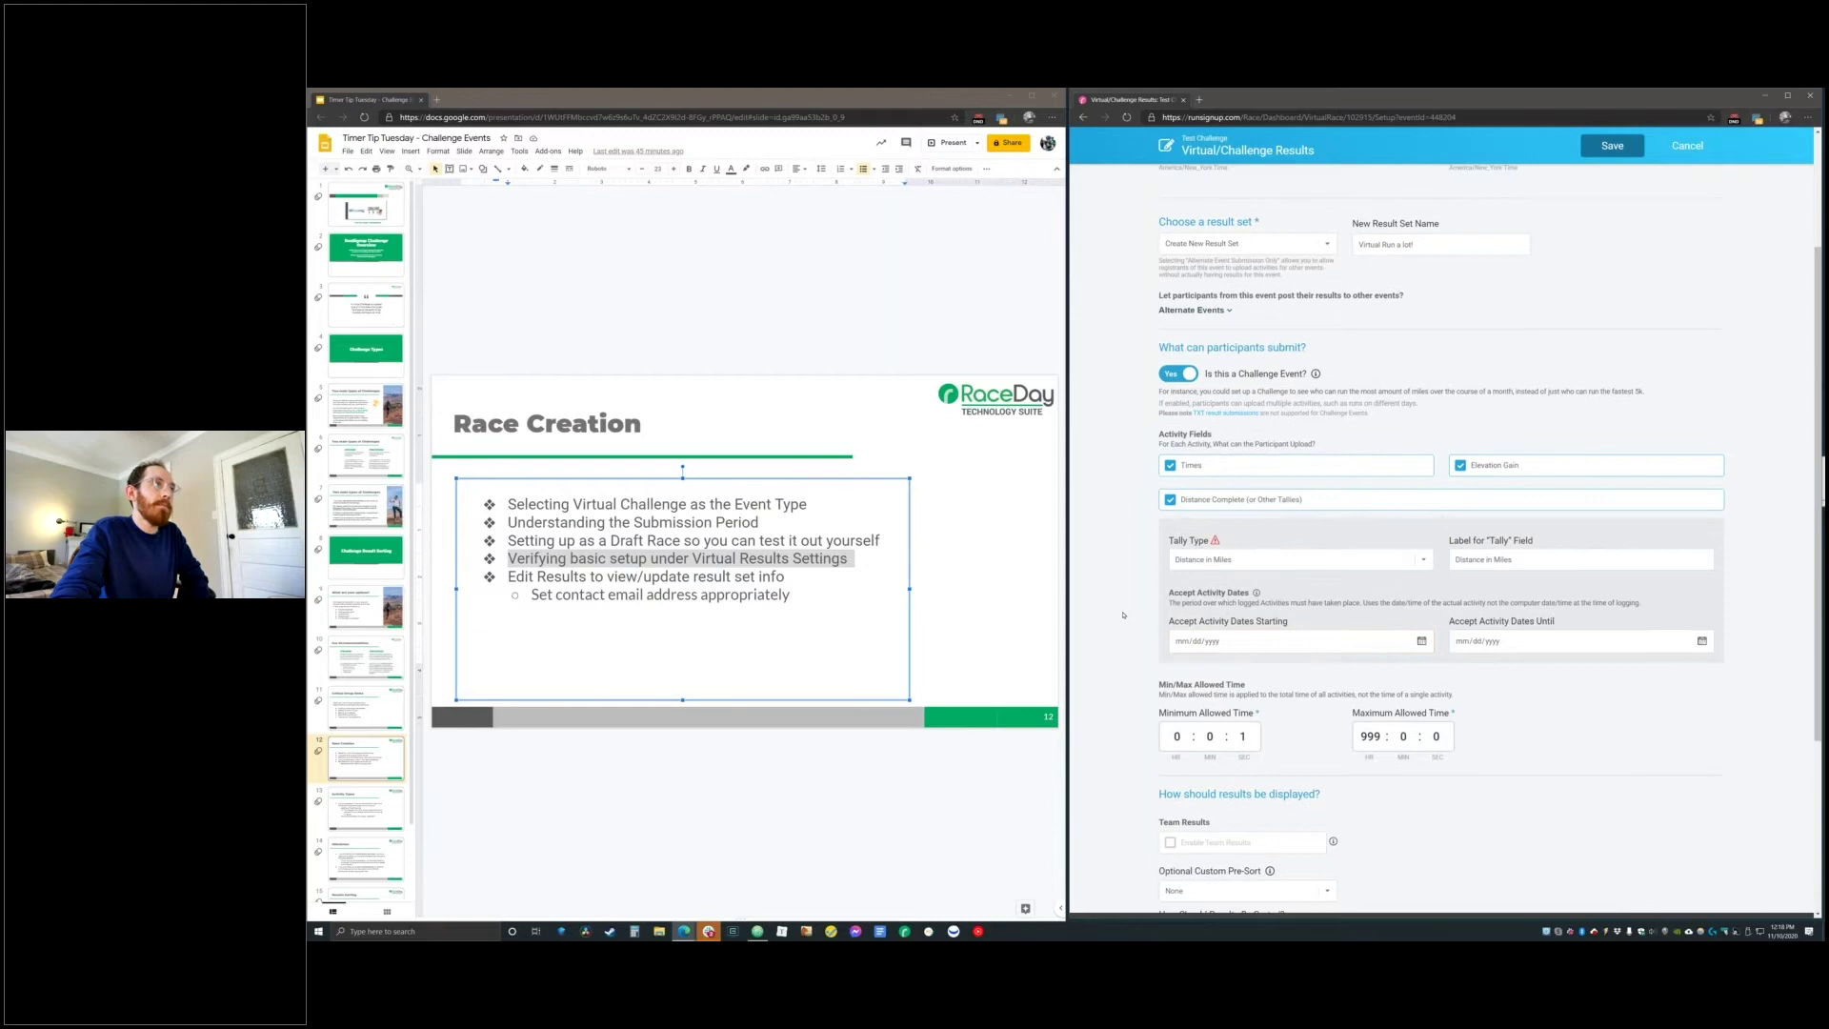
{"action": "scroll", "coordinate": [1132, 529], "scroll_direction": "down", "scroll_amount": 3}
{"action": "scroll", "coordinate": [1132, 527], "scroll_direction": "up", "scroll_amount": 3}
{"action": "scroll", "coordinate": [1132, 527], "scroll_direction": "down", "scroll_amount": 4}
{"action": "left_click", "coordinate": [1182, 425]}
{"action": "type", "text": "11102020"}
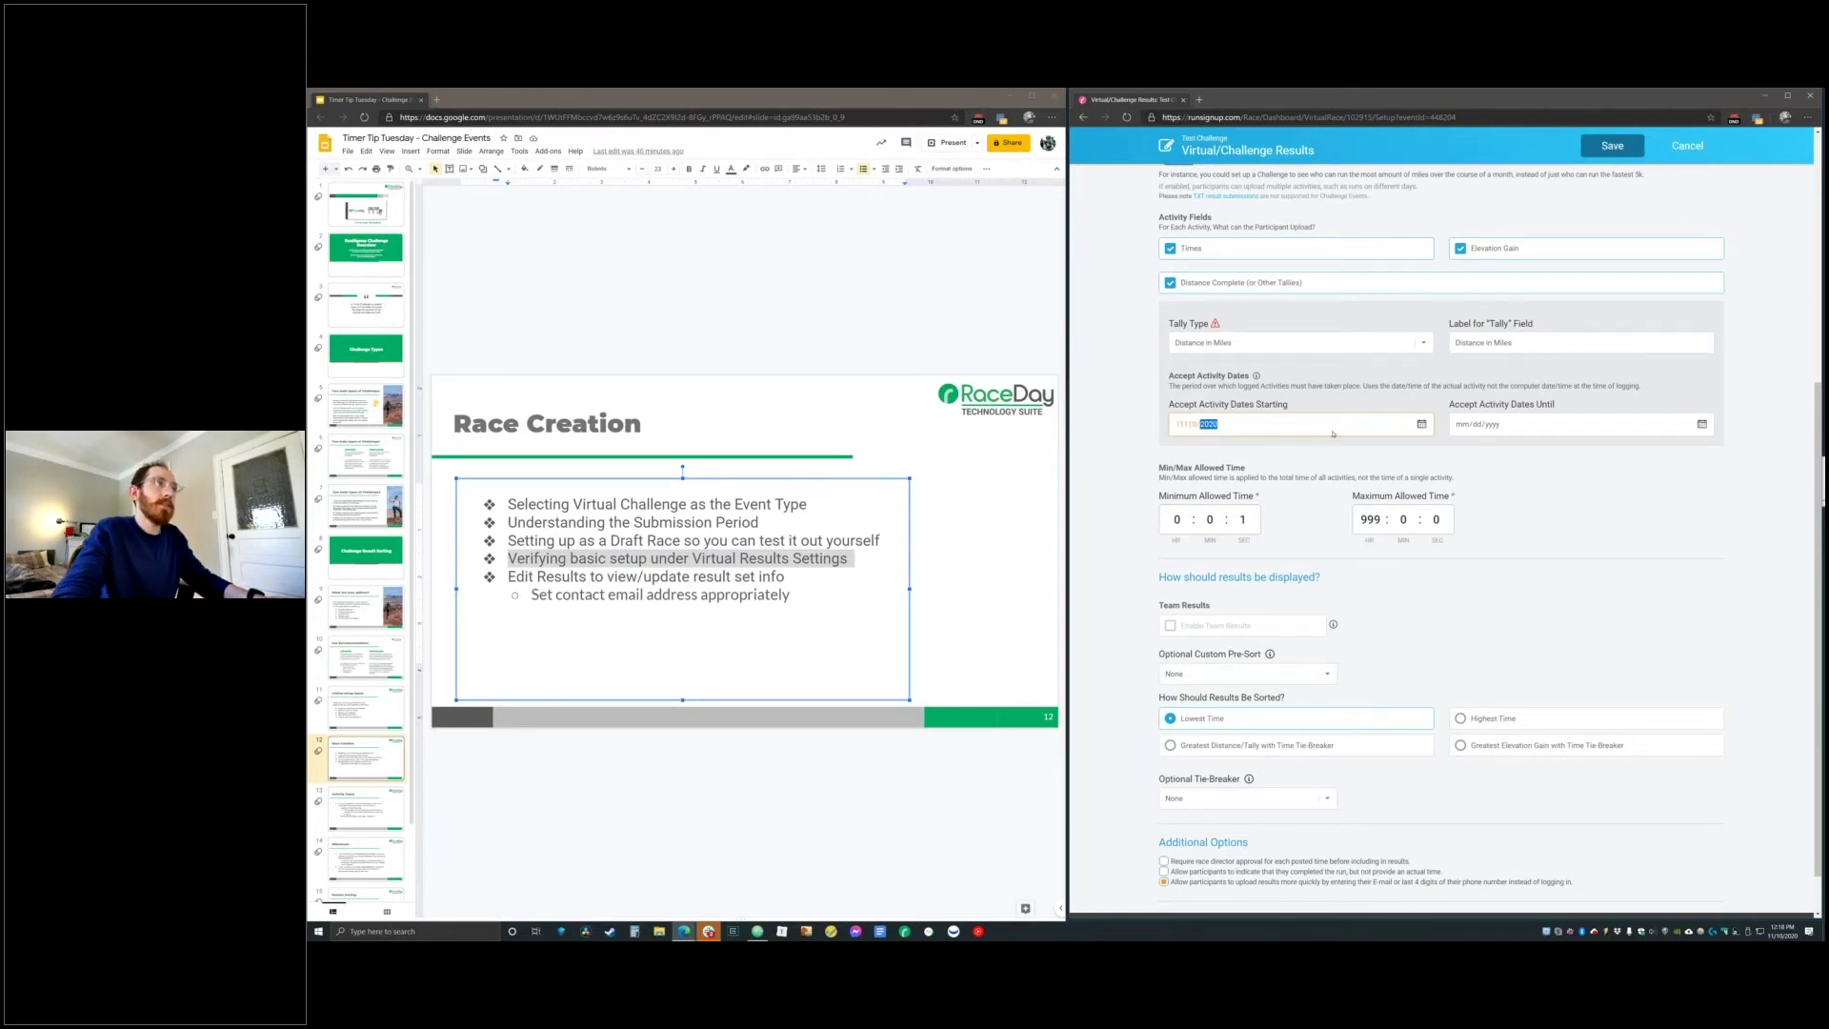
Set the end of the accepted activity dates for Run a lot! to 11/10/2020
{"action": "left_click", "coordinate": [1450, 423]}
{"action": "type", "text": "11/"}
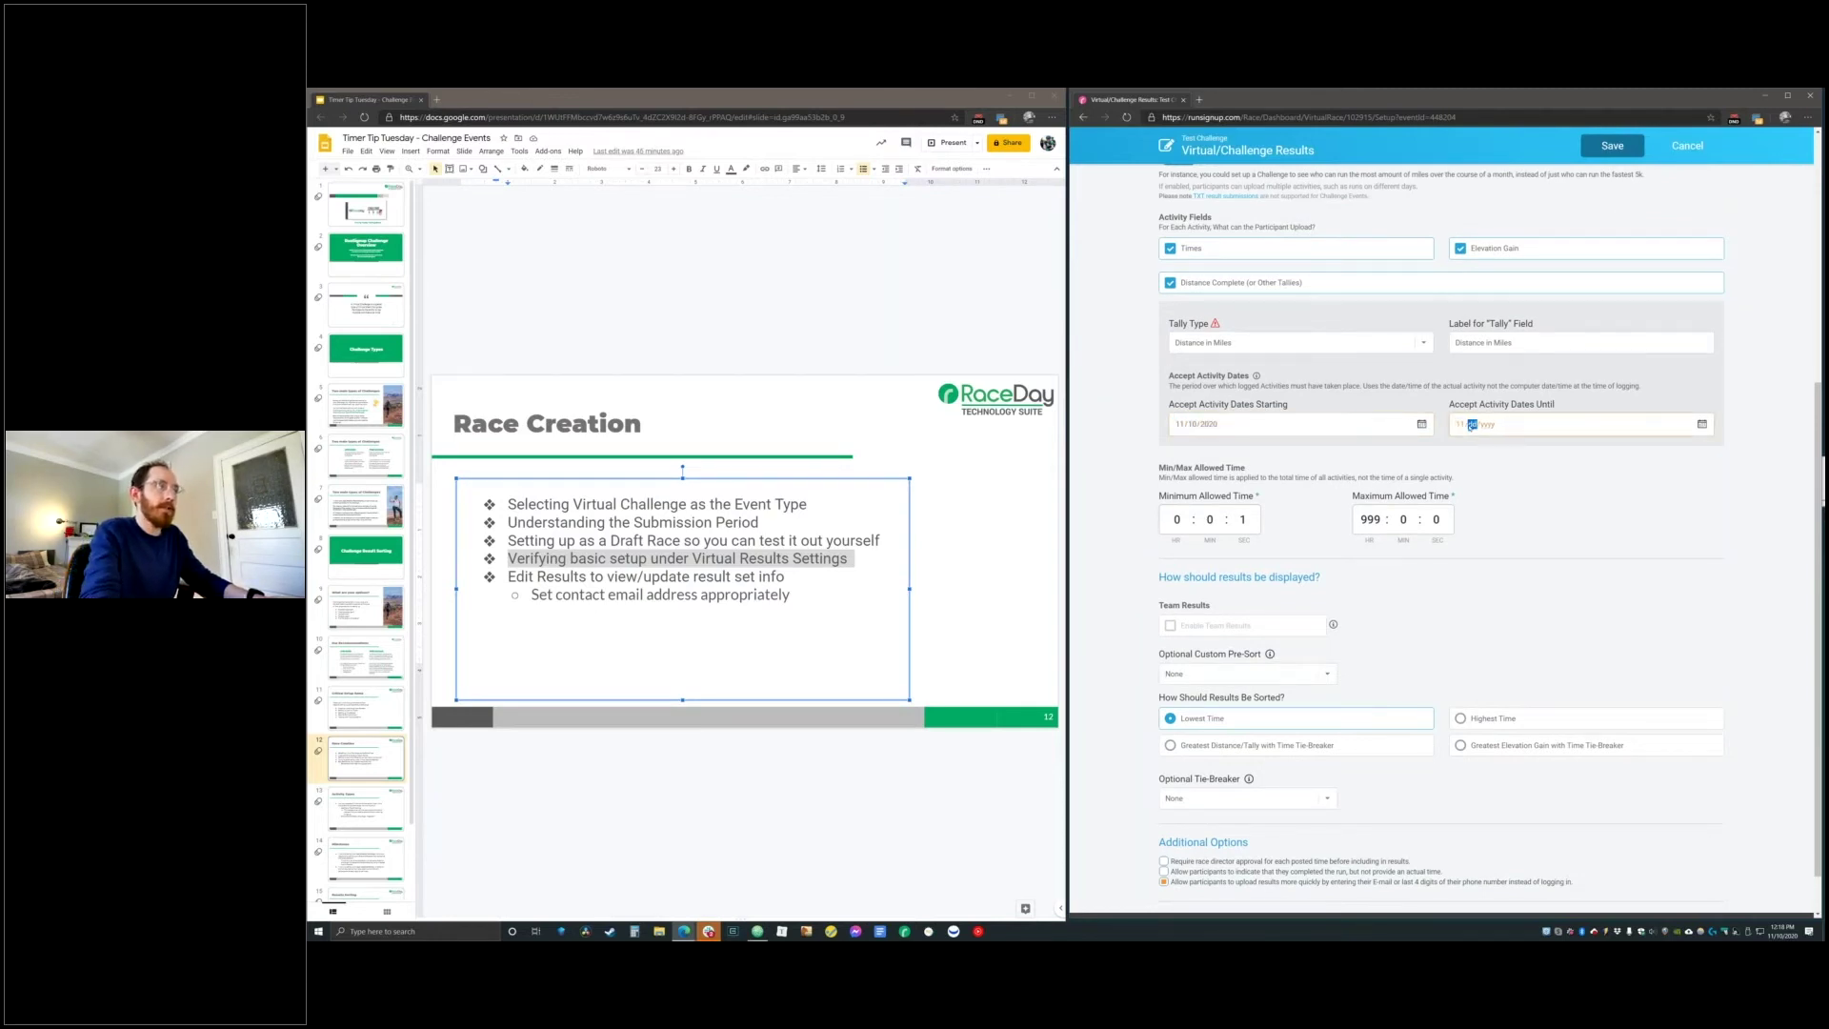
{"action": "type", "text": "20/0002"}
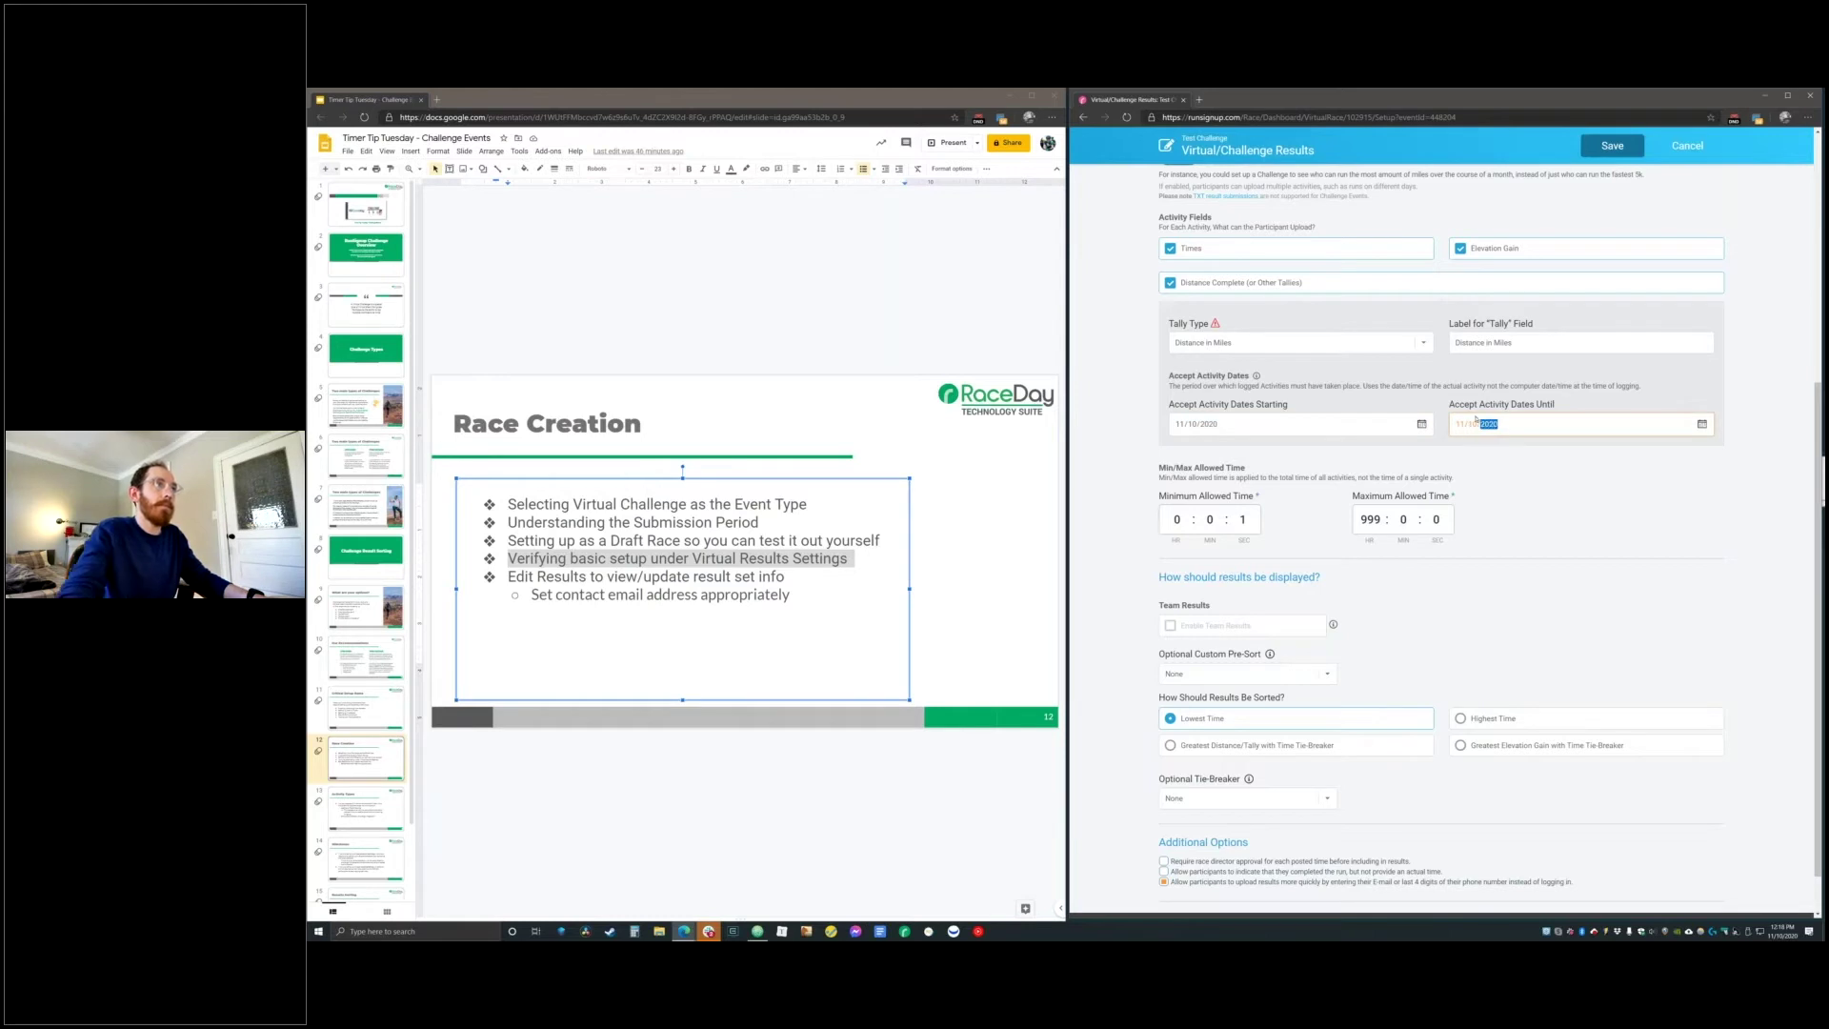
Compare the accepted activity dates of Run a lot! with its activity submission period
{"action": "left_click_drag", "start_coordinate": [1469, 427], "coordinate": [1640, 505]}
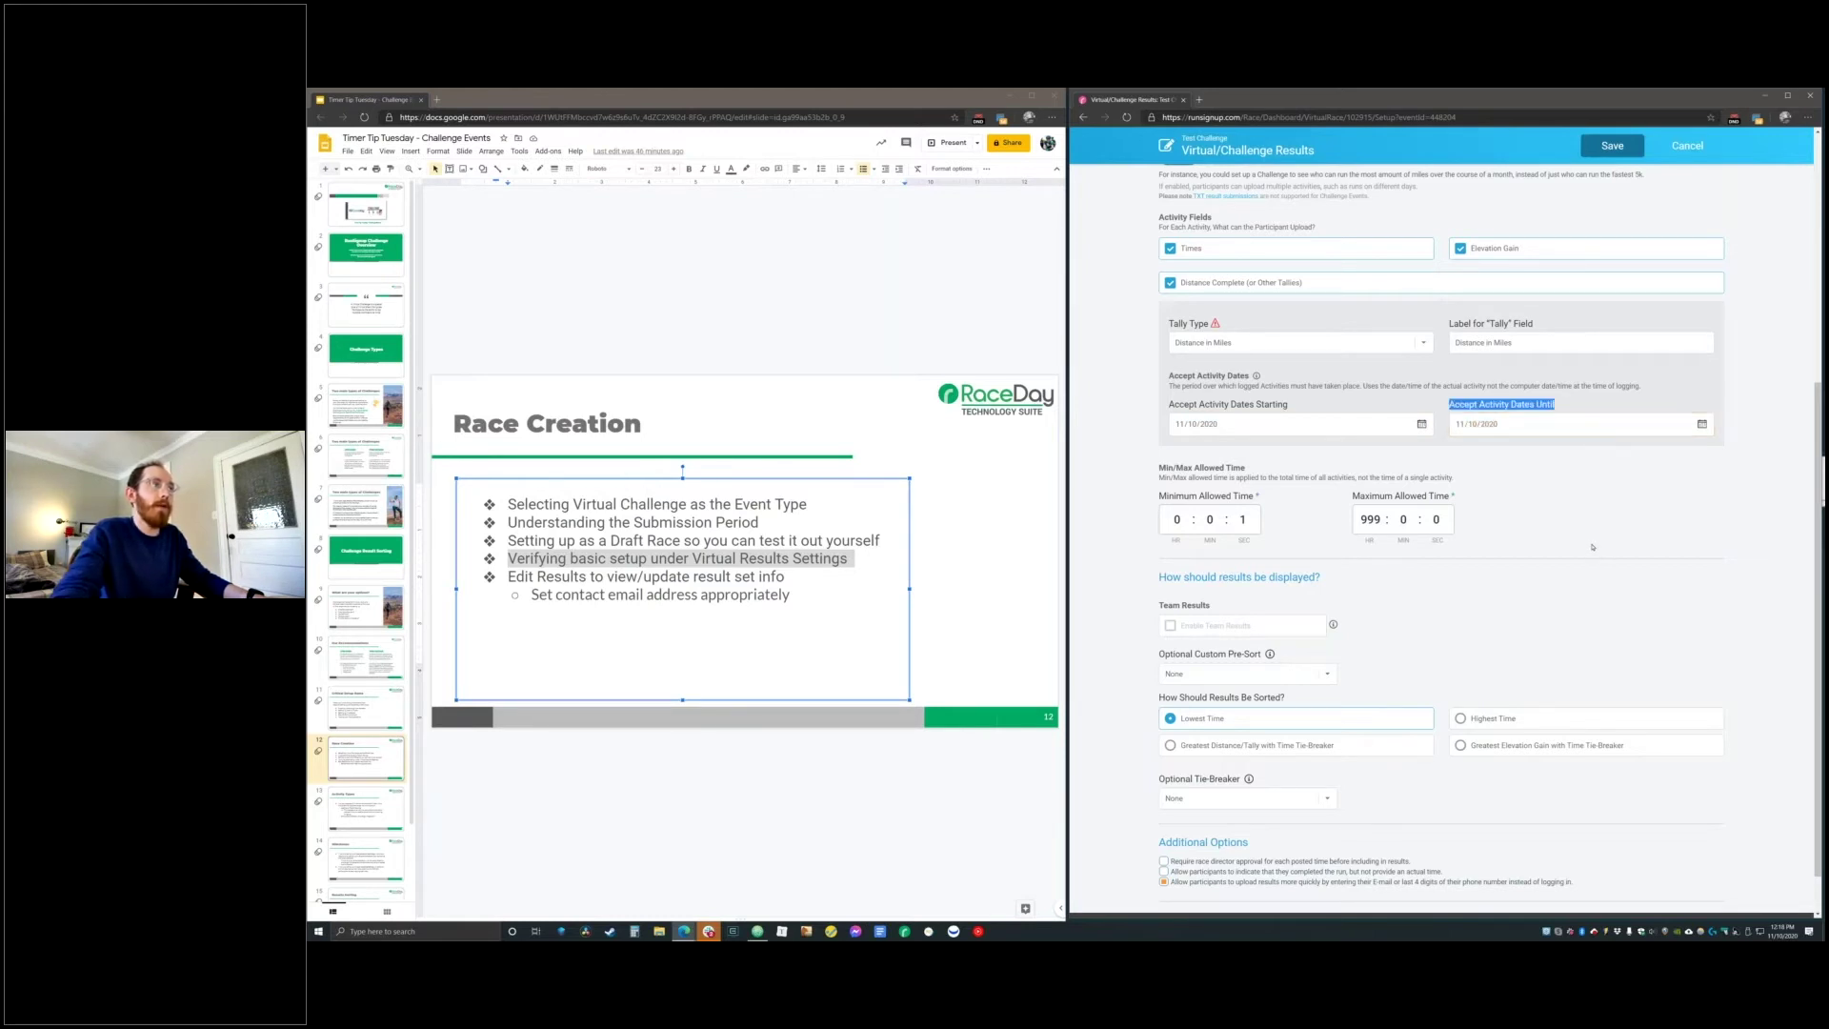
{"action": "left_click_drag", "start_coordinate": [1171, 404], "coordinate": [1613, 437]}
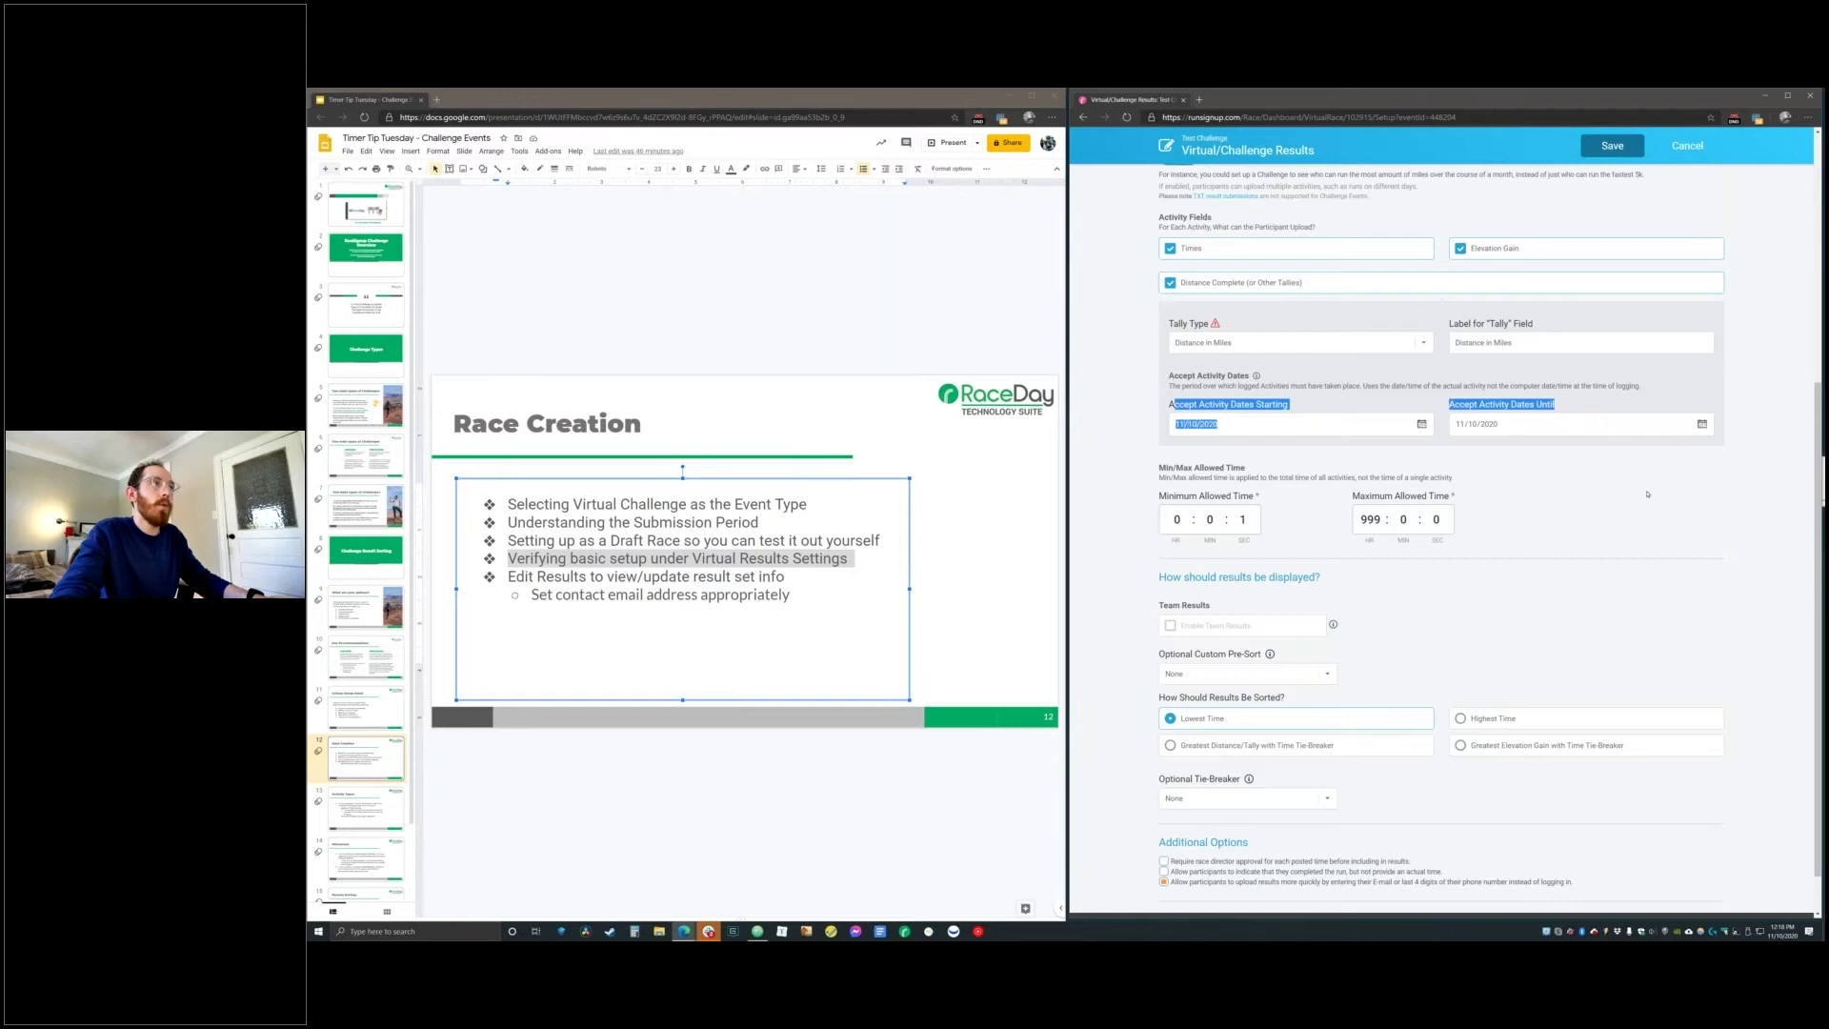
{"action": "scroll", "coordinate": [1647, 495], "scroll_direction": "up", "scroll_amount": 5}
{"action": "left_click_drag", "start_coordinate": [1158, 307], "coordinate": [1724, 358]}
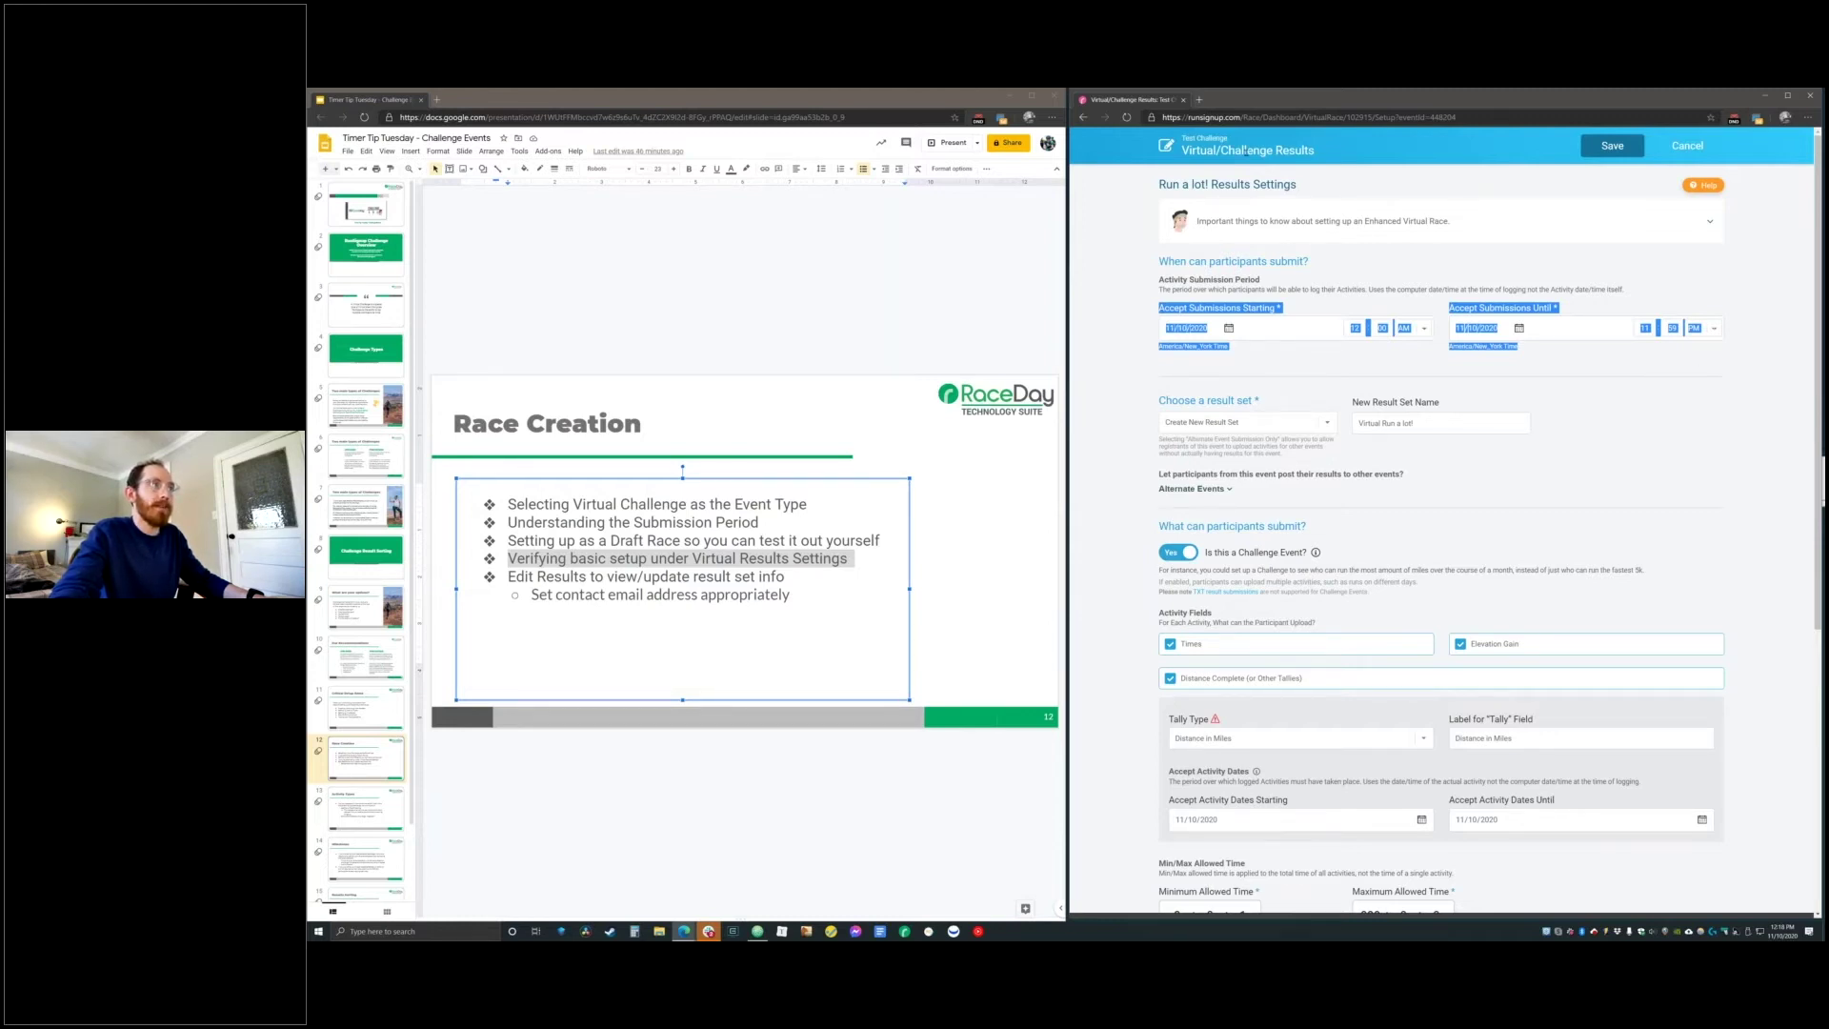
{"action": "left_click", "coordinate": [1532, 312]}
{"action": "scroll", "coordinate": [1405, 487], "scroll_direction": "down", "scroll_amount": 5}
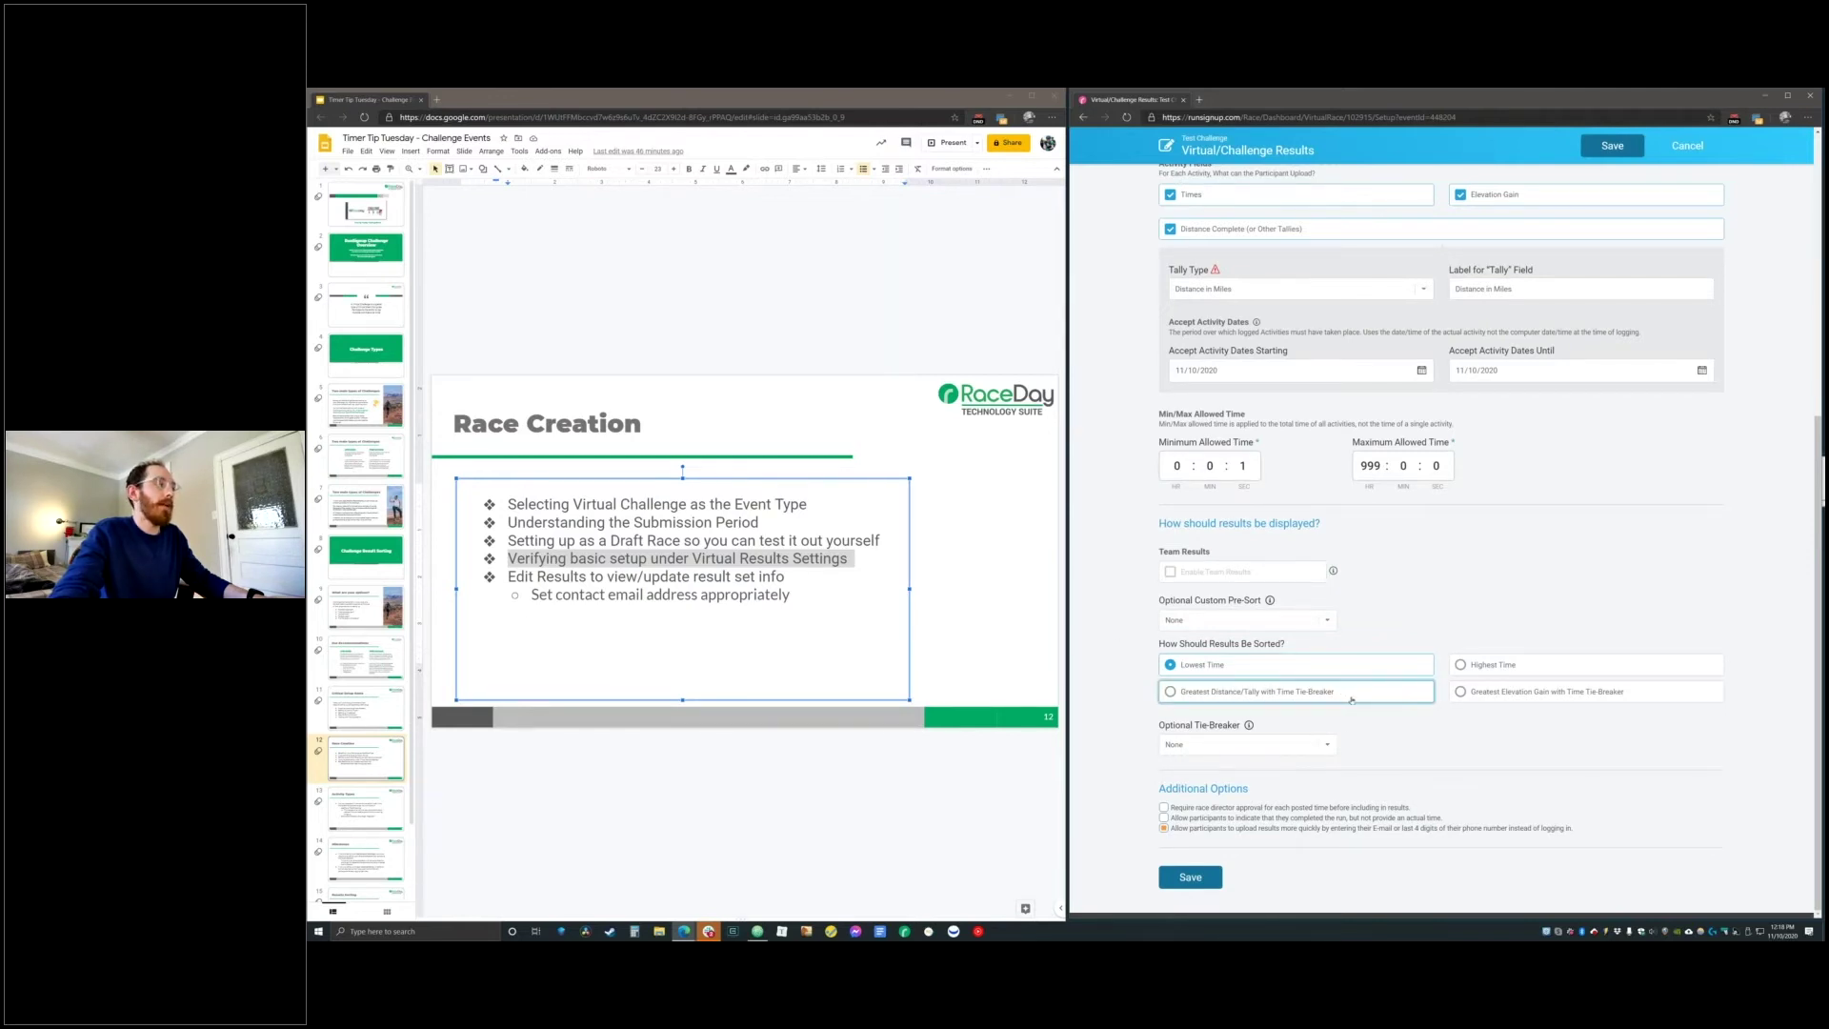
{"action": "scroll", "coordinate": [1343, 690], "scroll_direction": "up", "scroll_amount": 5}
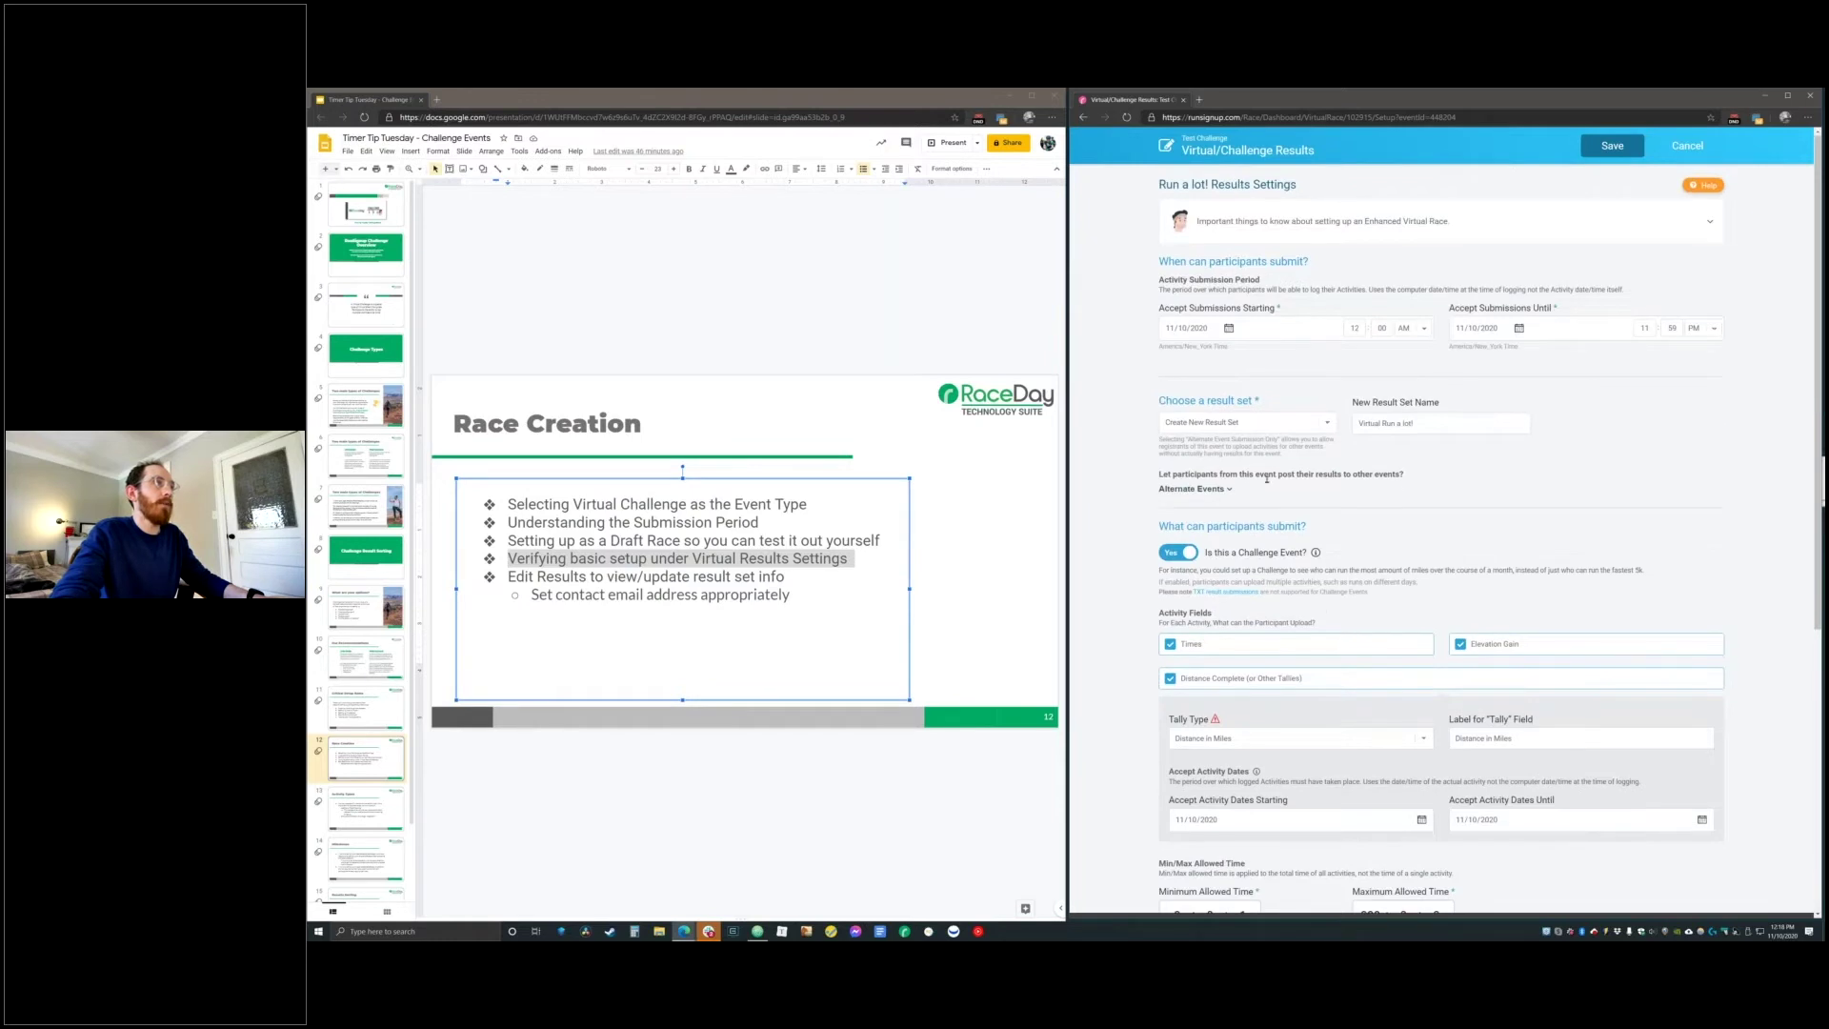
Sort the Run a lot! results by Greatest Distance/Tally with Time Tie-Breaker and save the event's settings
{"action": "scroll", "coordinate": [1267, 479], "scroll_direction": "down", "scroll_amount": 5}
{"action": "left_click", "coordinate": [1226, 697]}
{"action": "left_click_drag", "start_coordinate": [1182, 691], "coordinate": [1334, 693]}
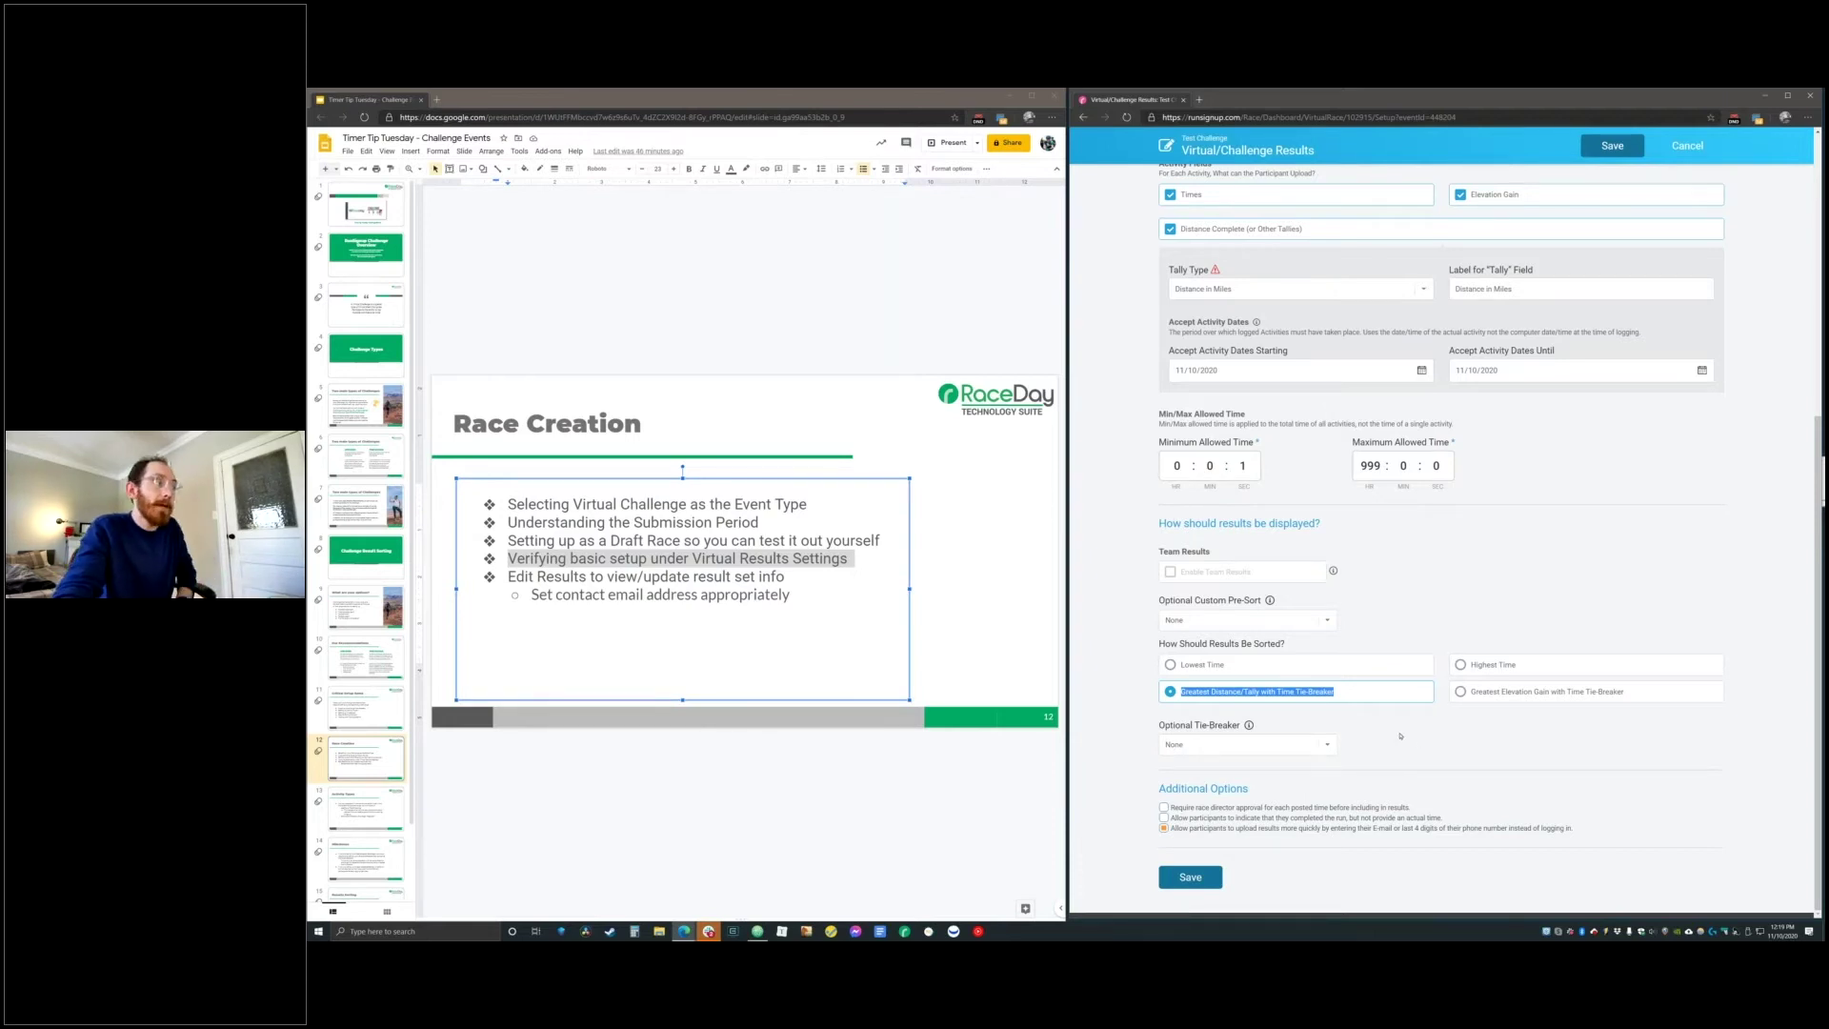
{"action": "left_click", "coordinate": [1191, 877]}
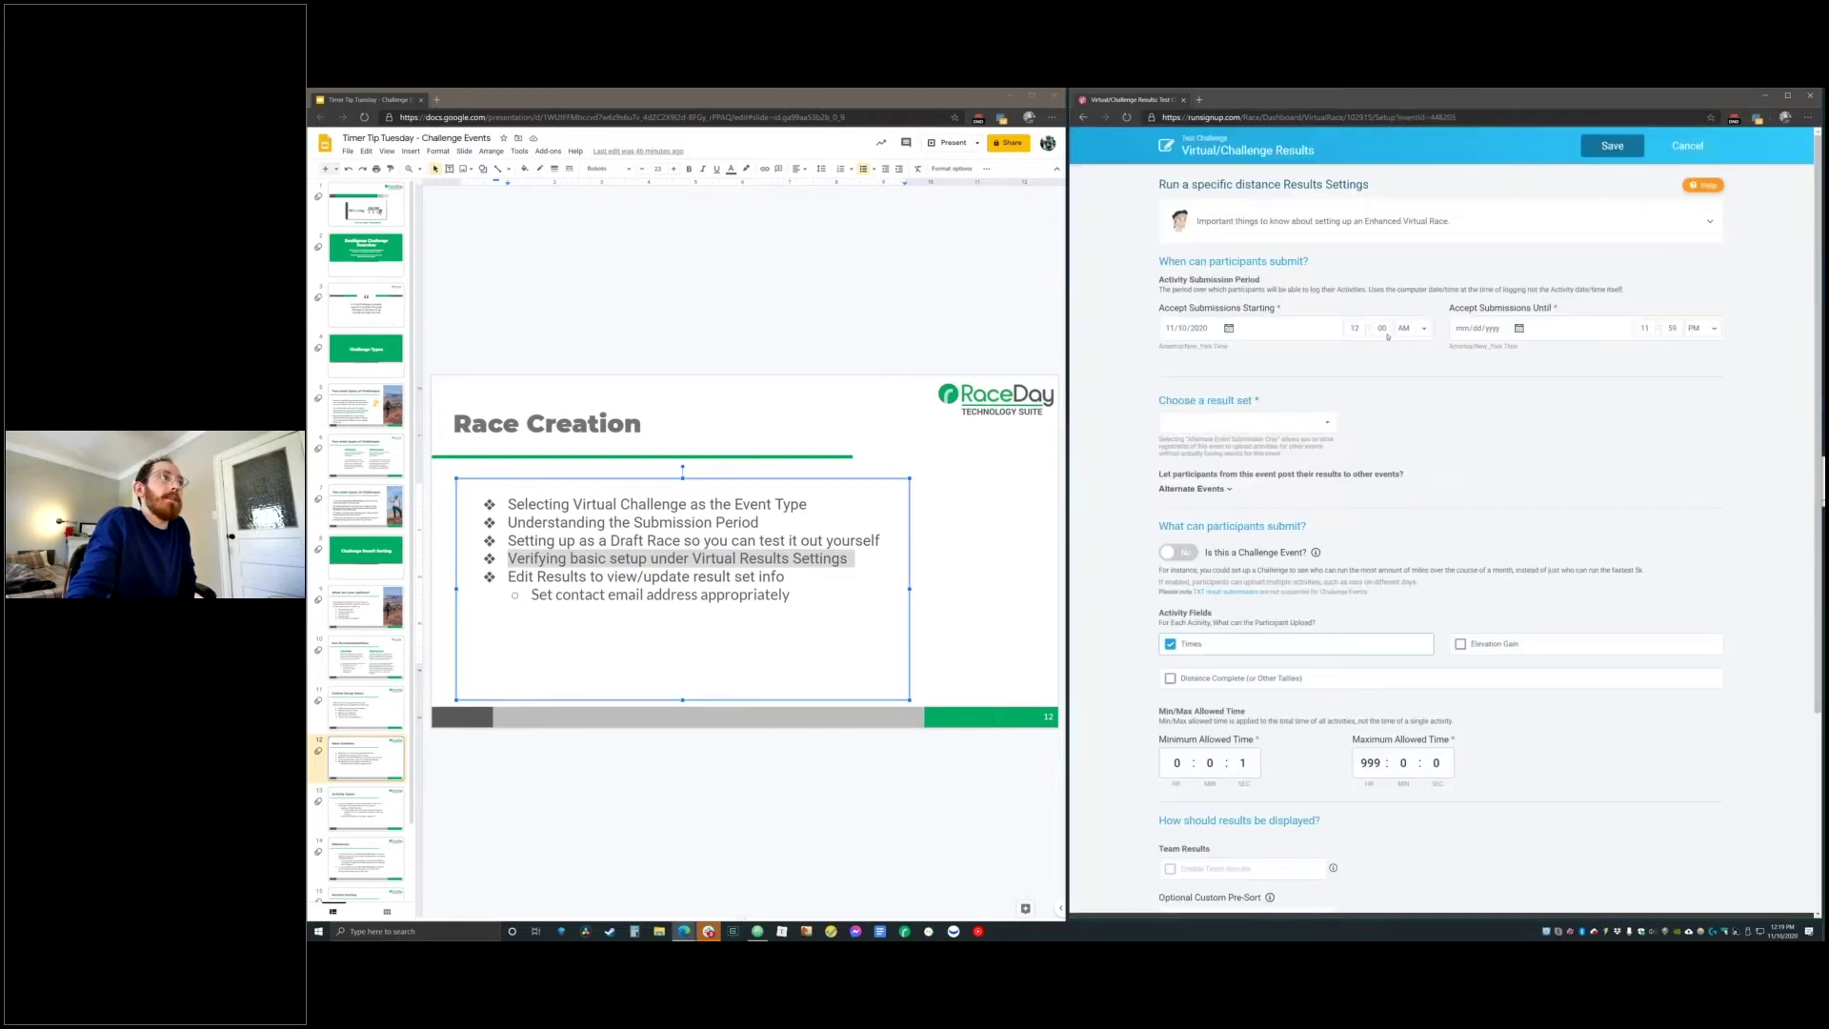
For Run a specific distance, set submissions to be accepted until 11/10/2020 and assign a new result set with the suggested name
{"action": "left_click", "coordinate": [1453, 329]}
{"action": "type", "text": "11/10/2020"}
{"action": "left_click", "coordinate": [1295, 430]}
{"action": "left_click", "coordinate": [1276, 459]}
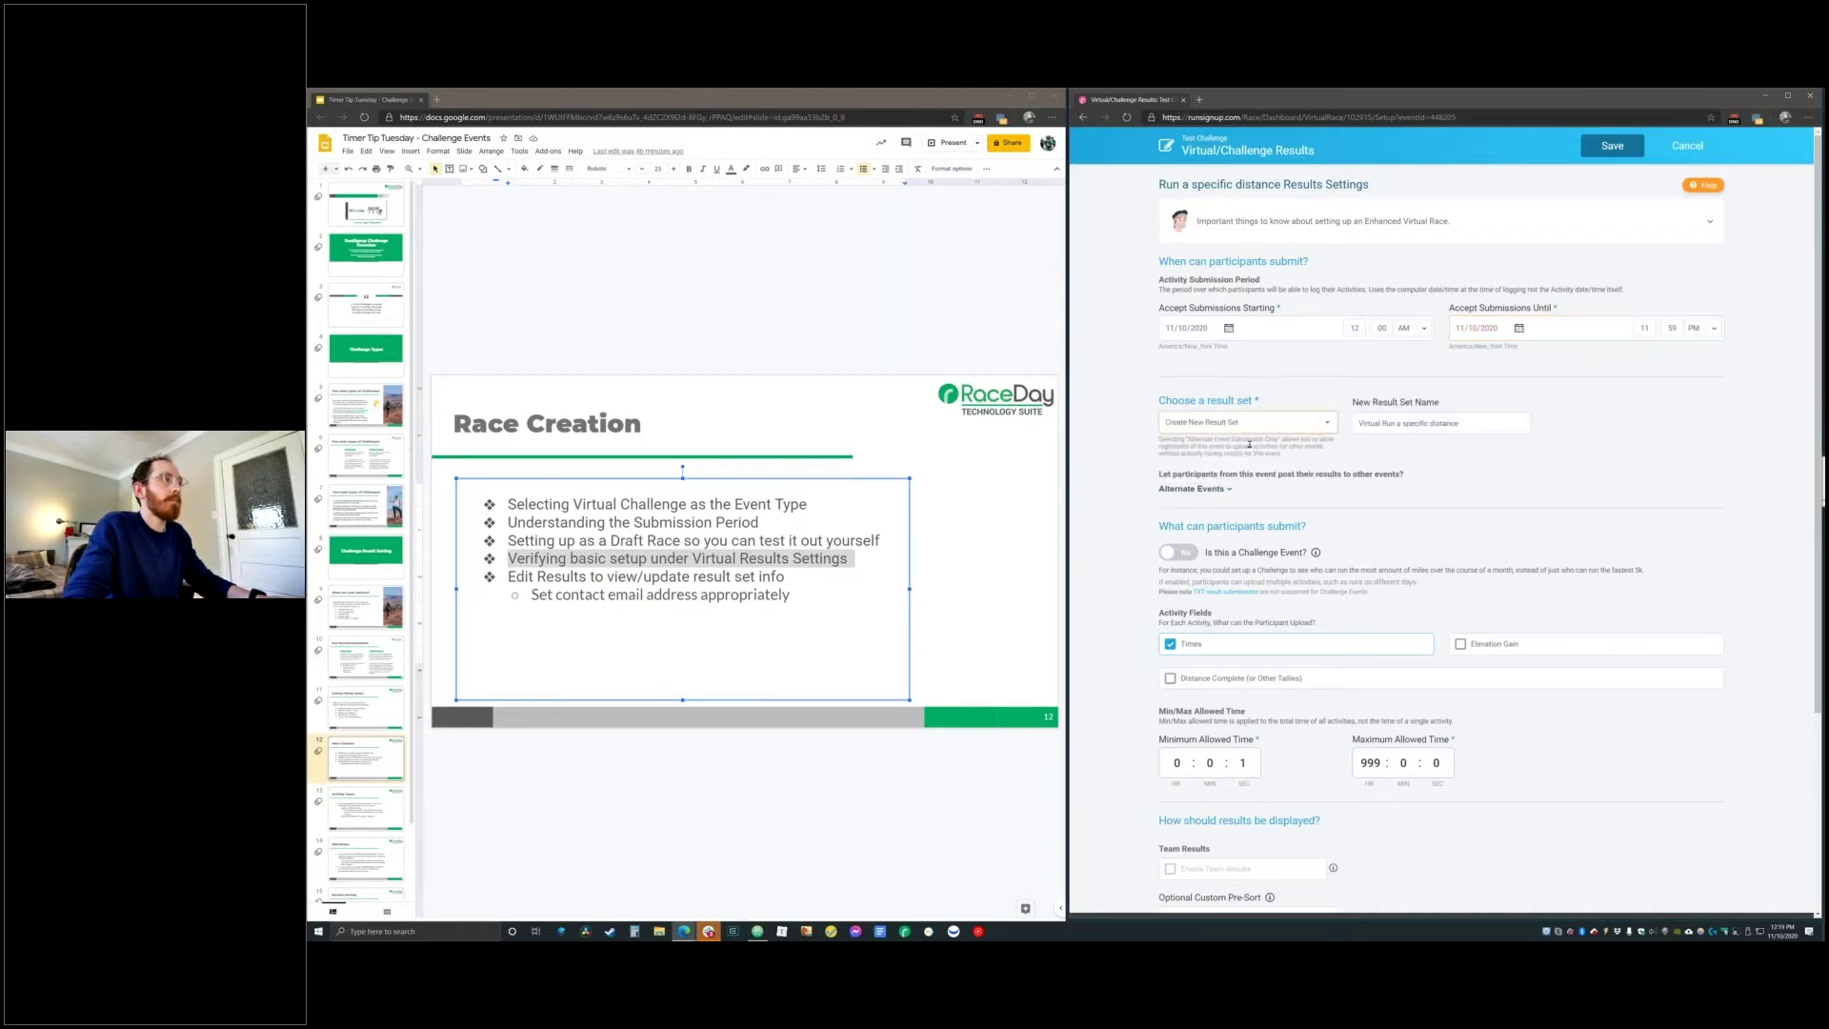
Mark Run a specific distance as a challenge event and let participants also submit elevation gain
{"action": "left_click", "coordinate": [1197, 559]}
{"action": "left_click", "coordinate": [1456, 648]}
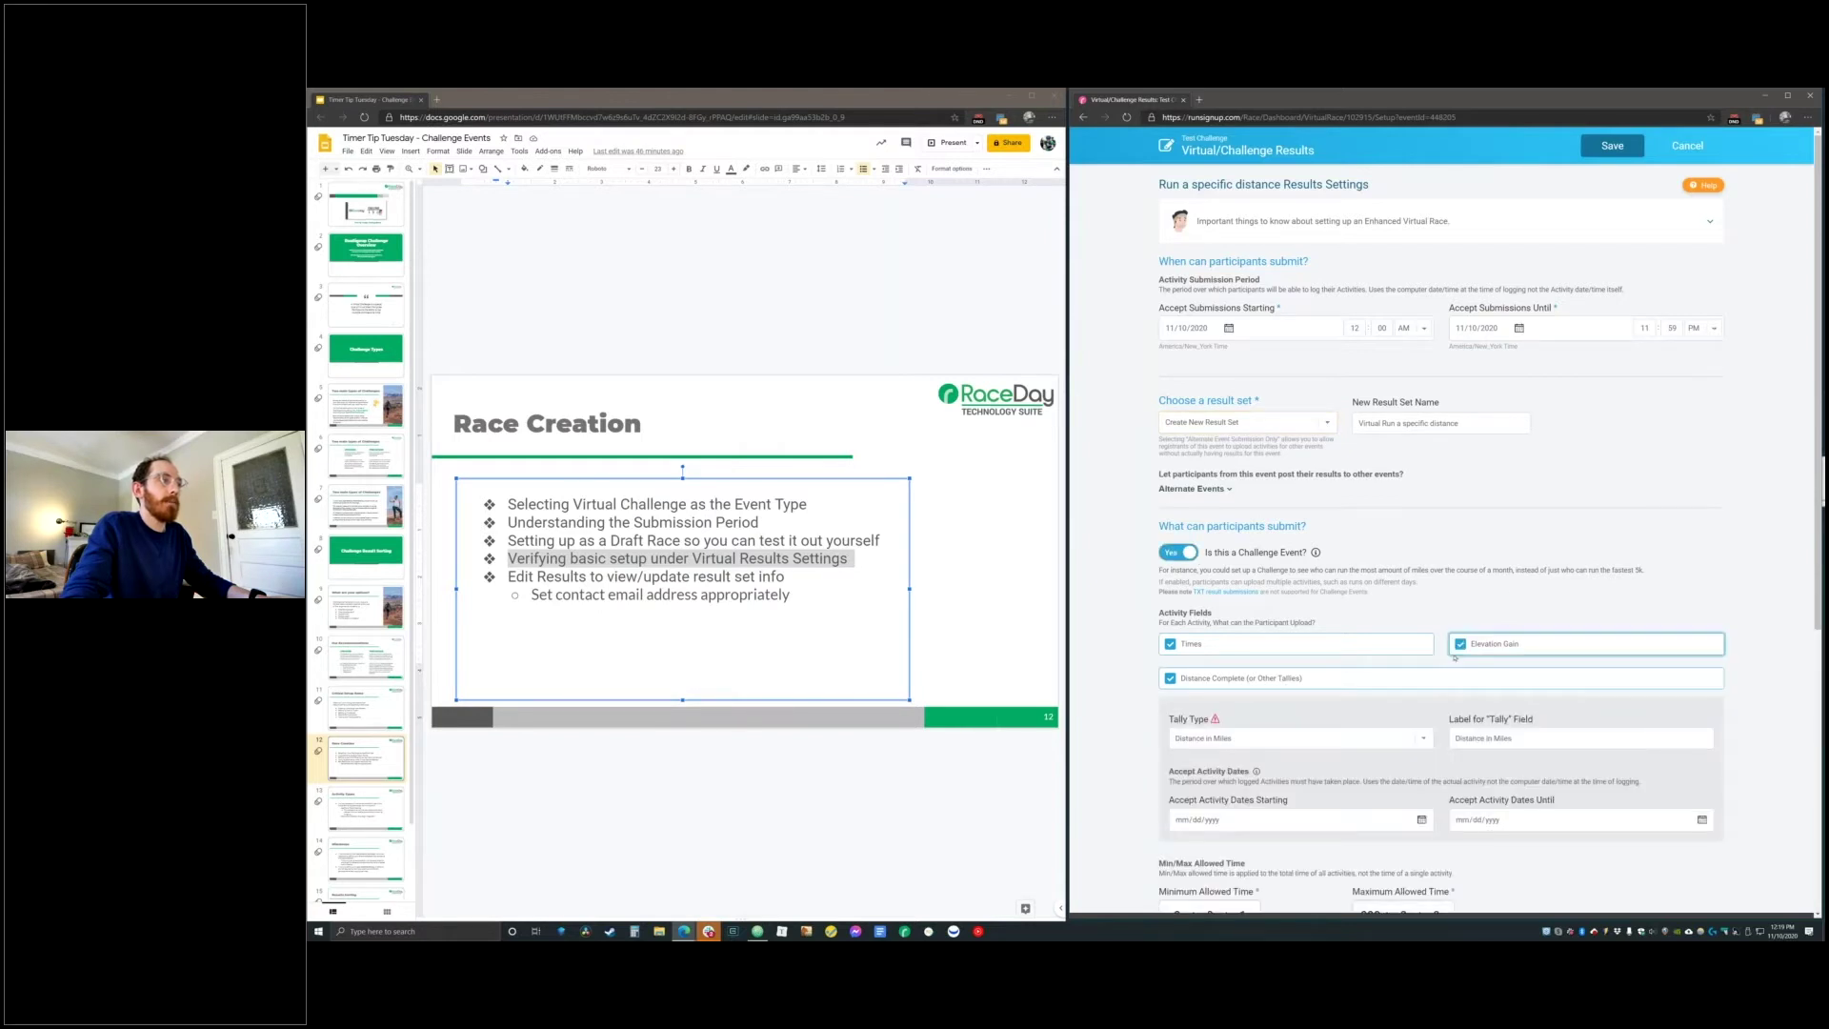
{"action": "left_click", "coordinate": [1181, 819]}
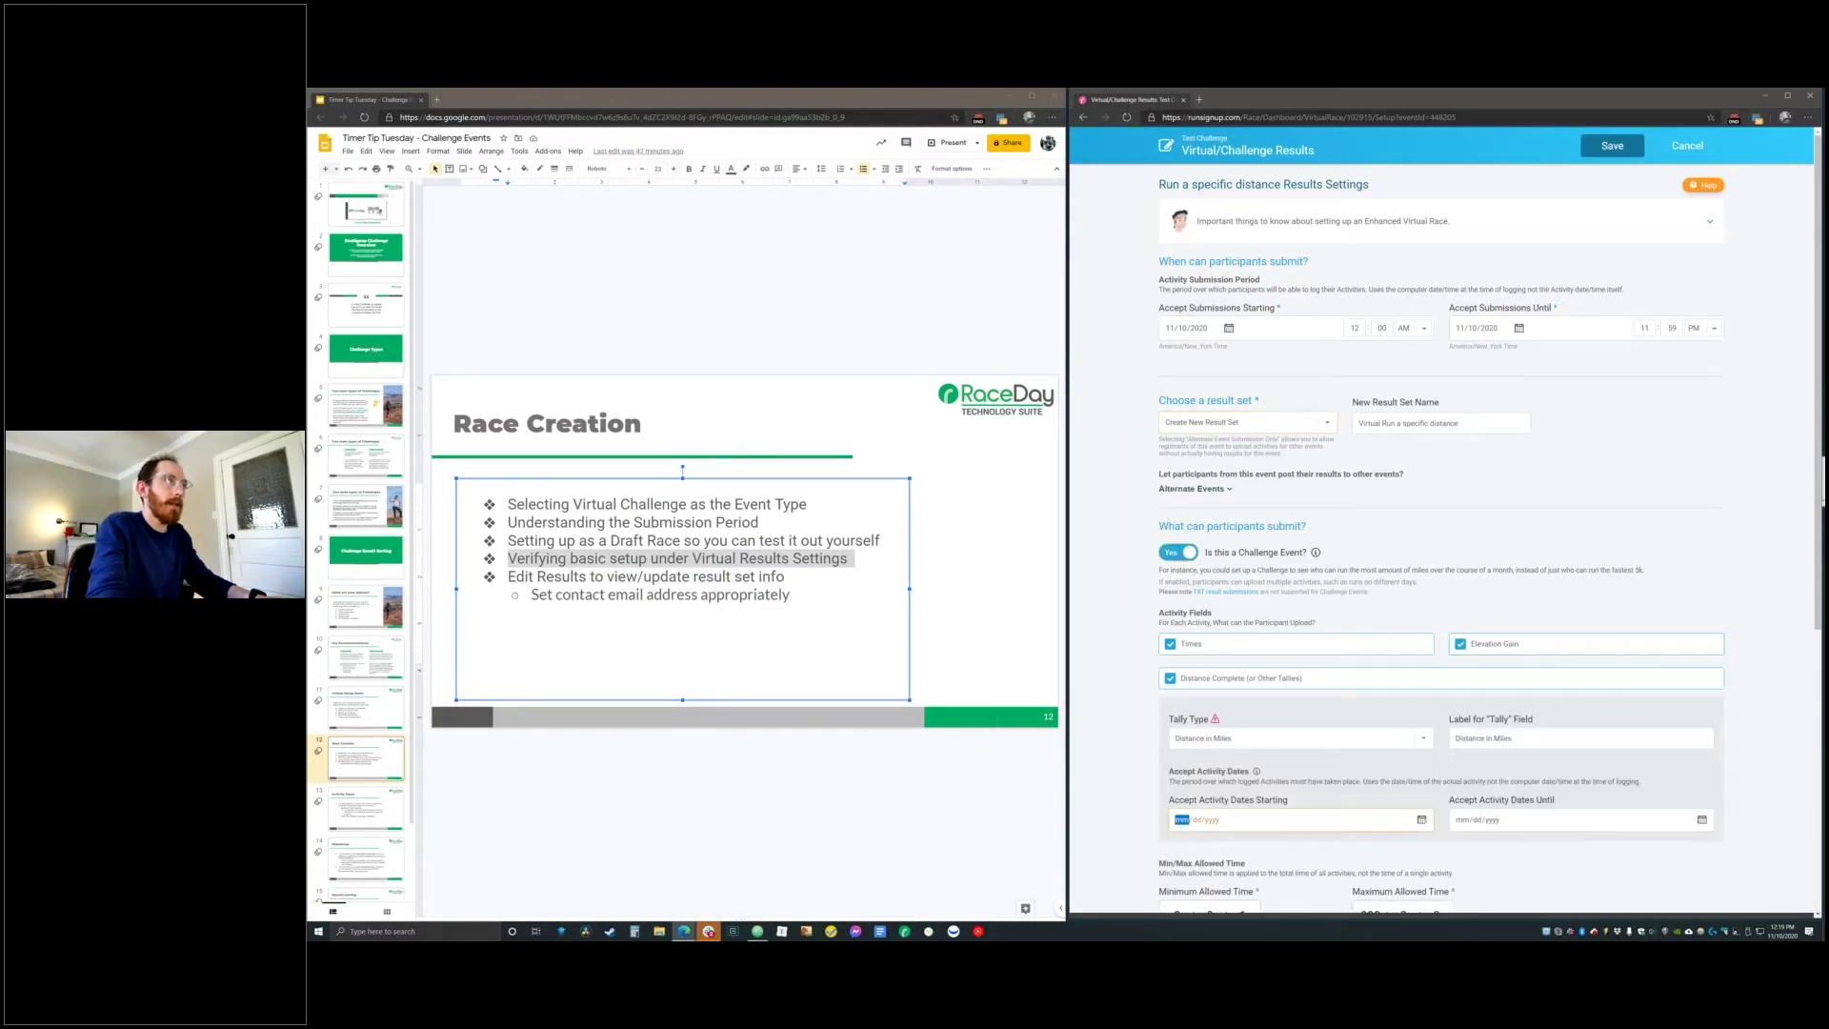
Change the submission end date to 11/10/2021 and set both the start and end of the accepted activity dates to 10/10/2021
{"action": "left_click", "coordinate": [1490, 328]}
{"action": "type", "text": "2021"}
{"action": "left_click", "coordinate": [1187, 817]}
{"action": "type", "text": "10/16/2020"}
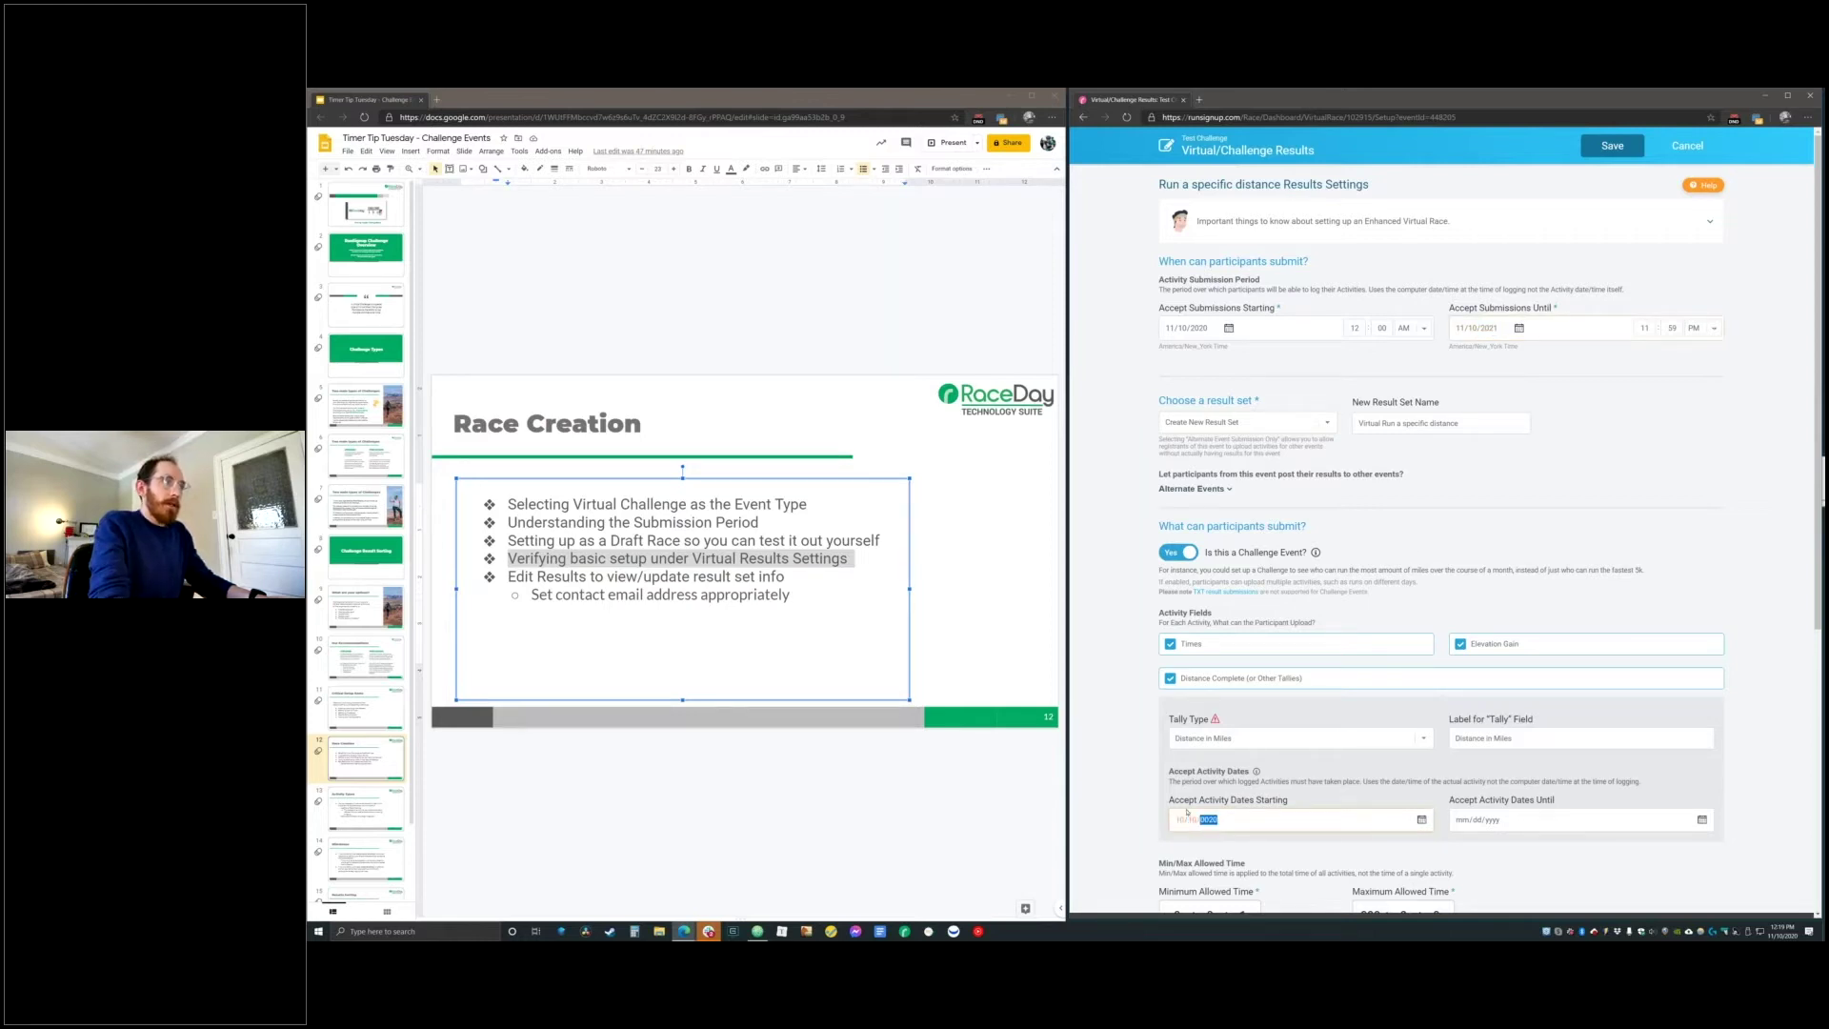
{"action": "left_click", "coordinate": [1465, 822]}
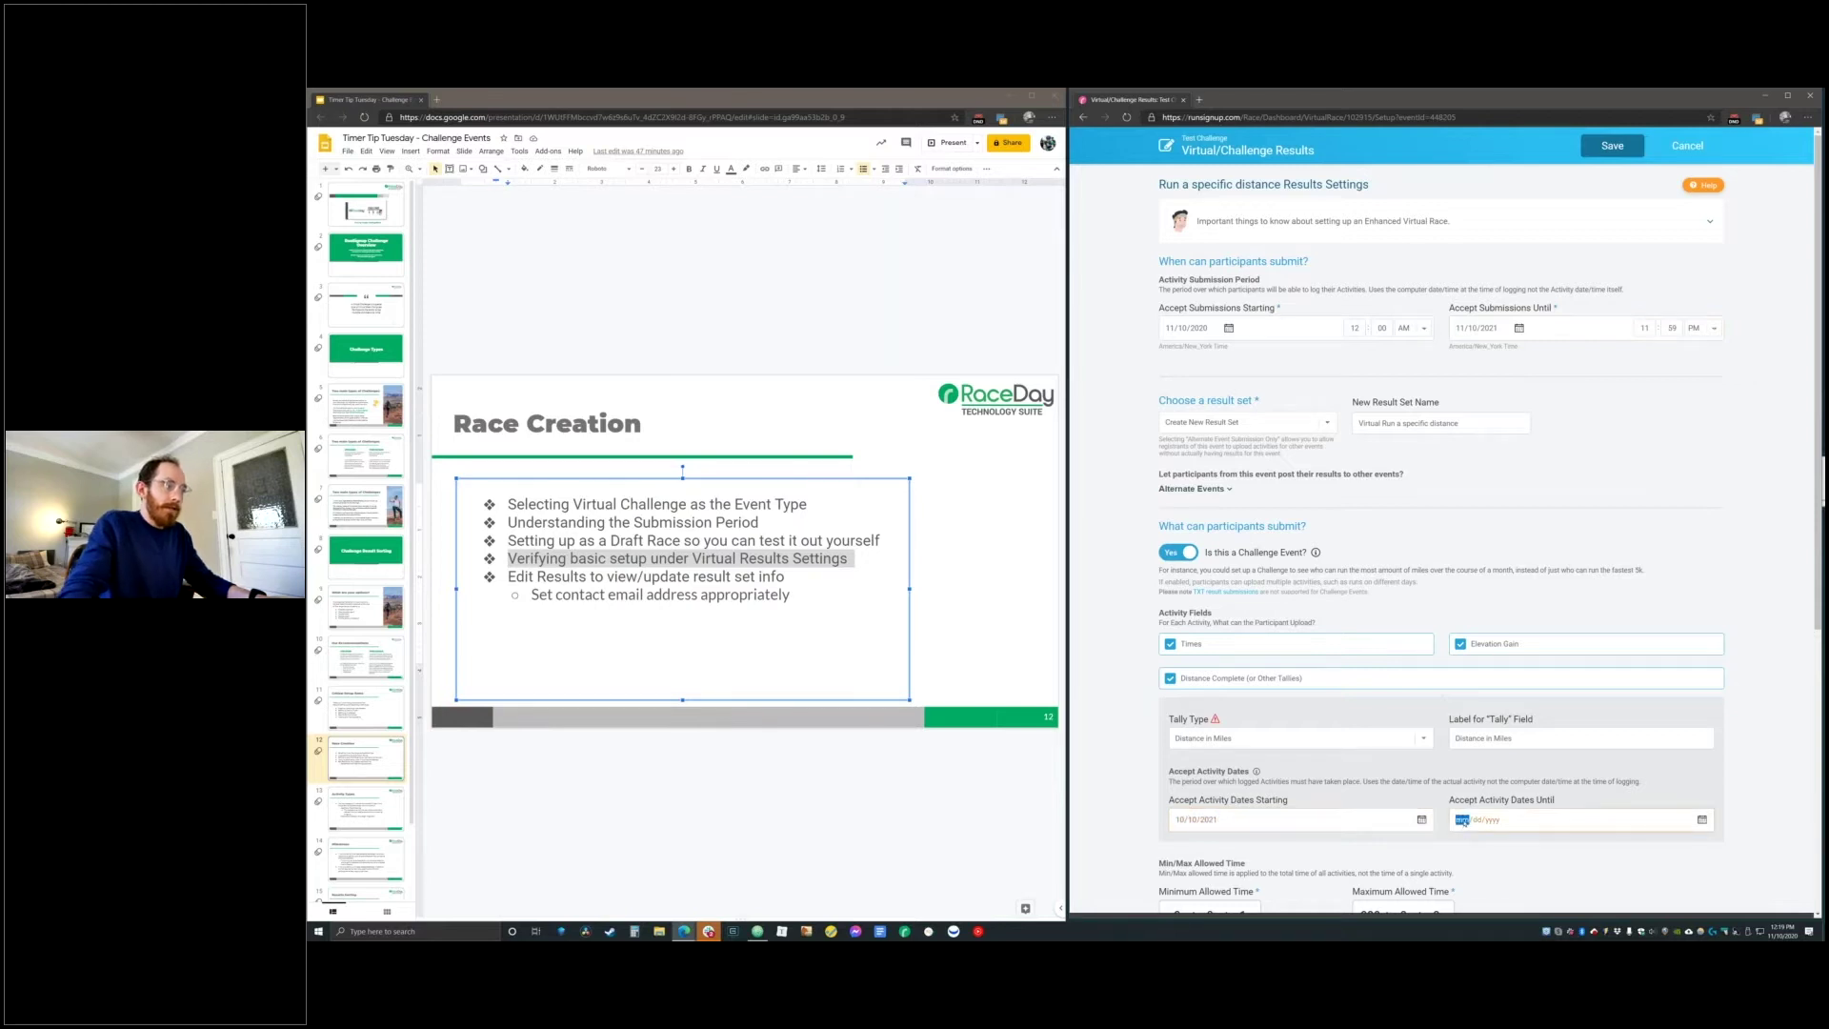
{"action": "type", "text": "10/10/2021020"}
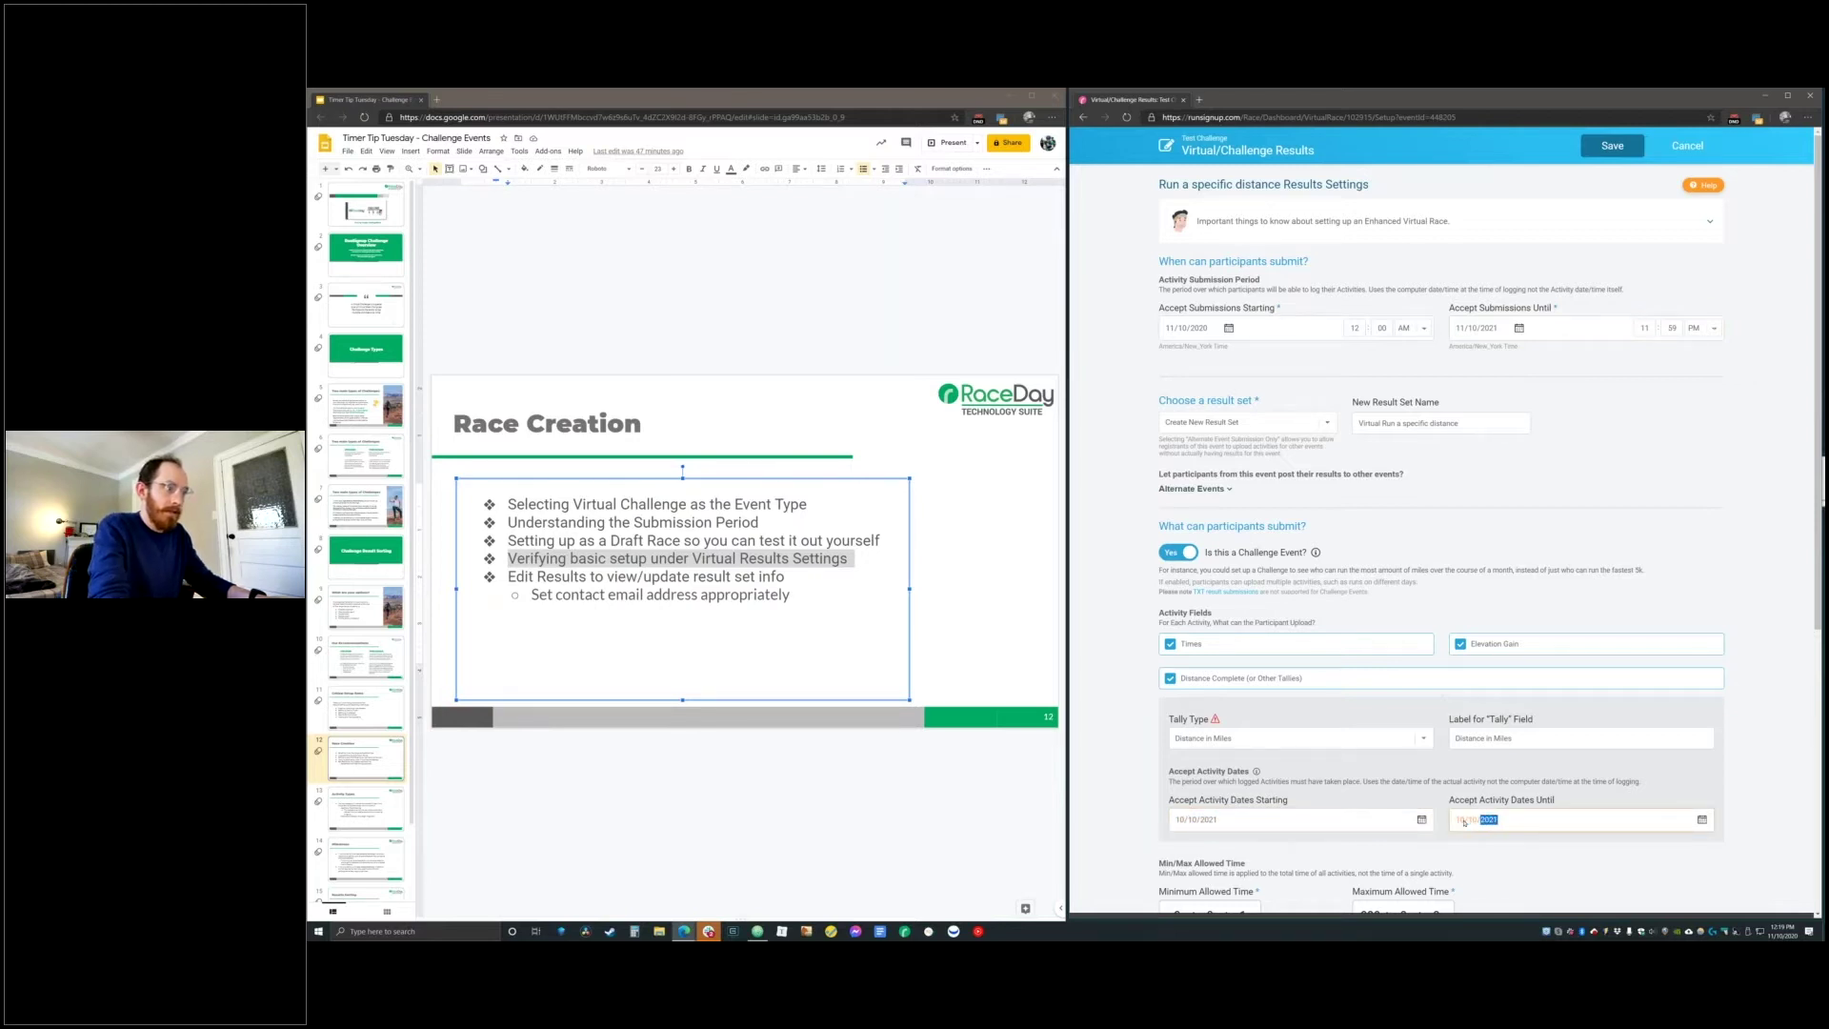
{"action": "left_click", "coordinate": [1566, 872]}
Sort the Run a specific distance results by Greatest Distance/Tally with Time Tie-Breaker and save the event's settings
{"action": "scroll", "coordinate": [1565, 872], "scroll_direction": "down", "scroll_amount": 5}
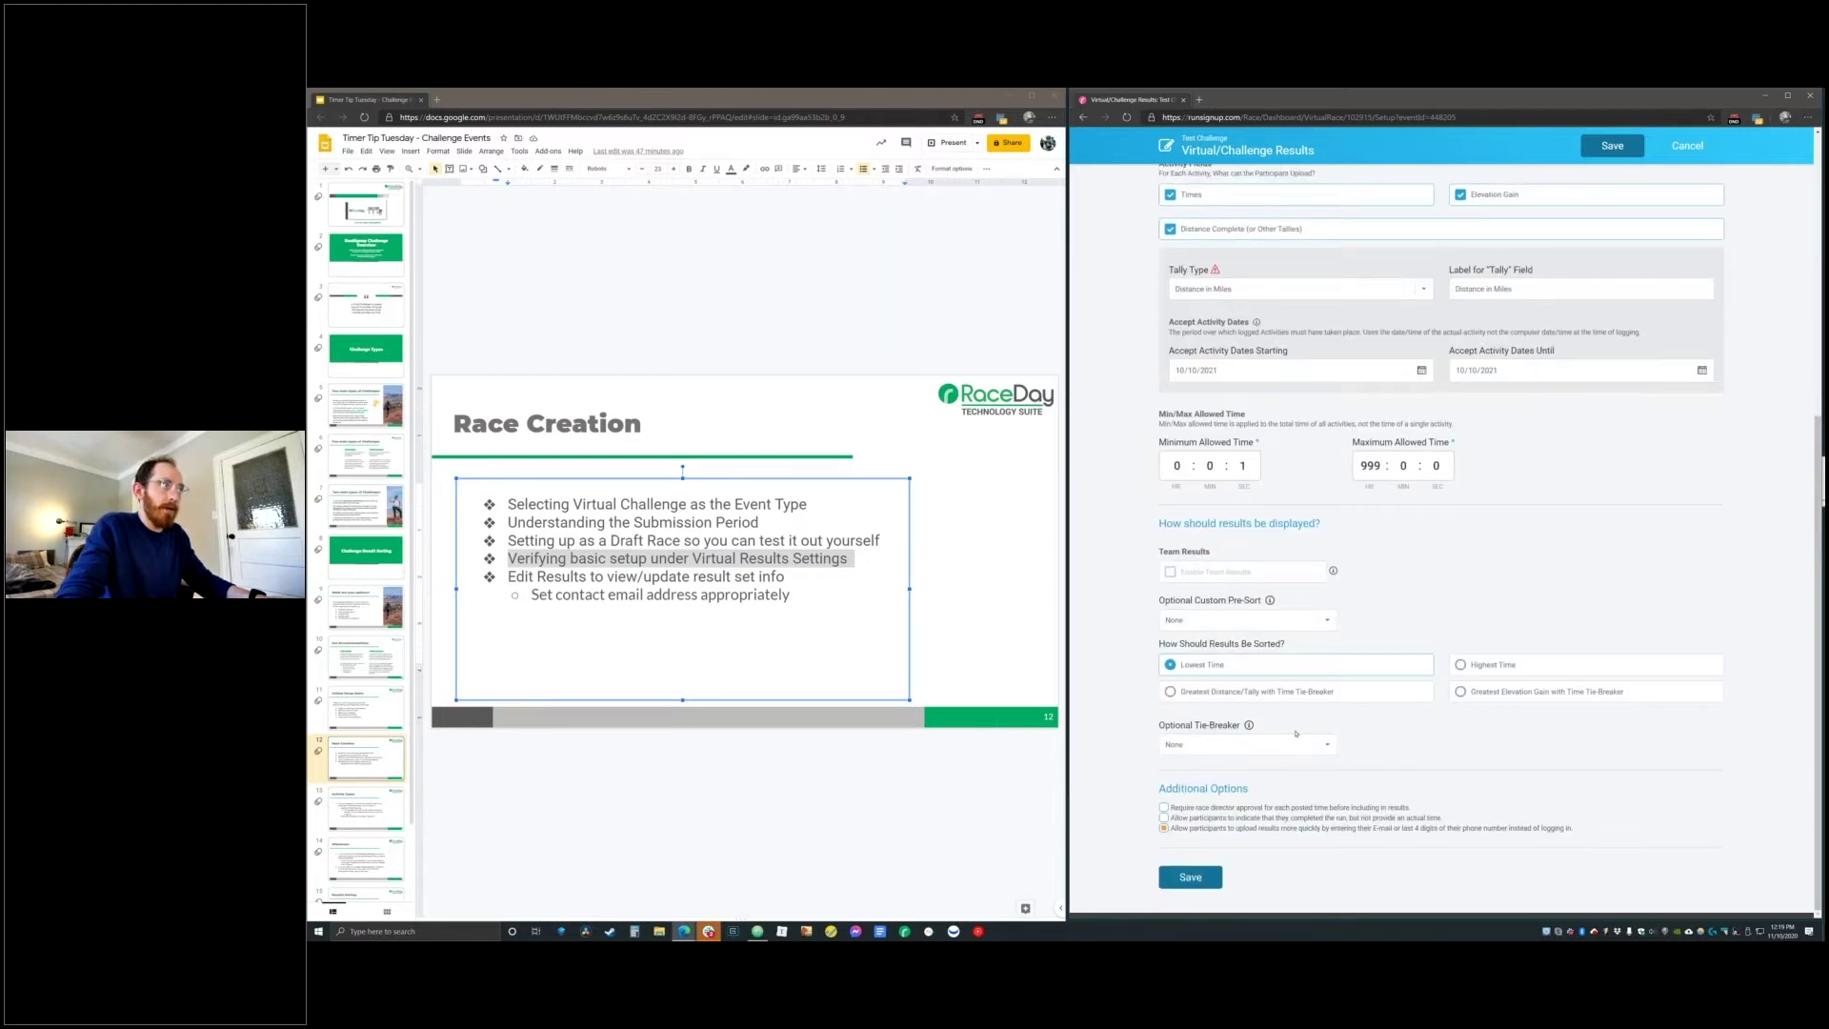
{"action": "scroll", "coordinate": [1296, 733], "scroll_direction": "up", "scroll_amount": 5}
{"action": "scroll", "coordinate": [1367, 767], "scroll_direction": "down", "scroll_amount": 5}
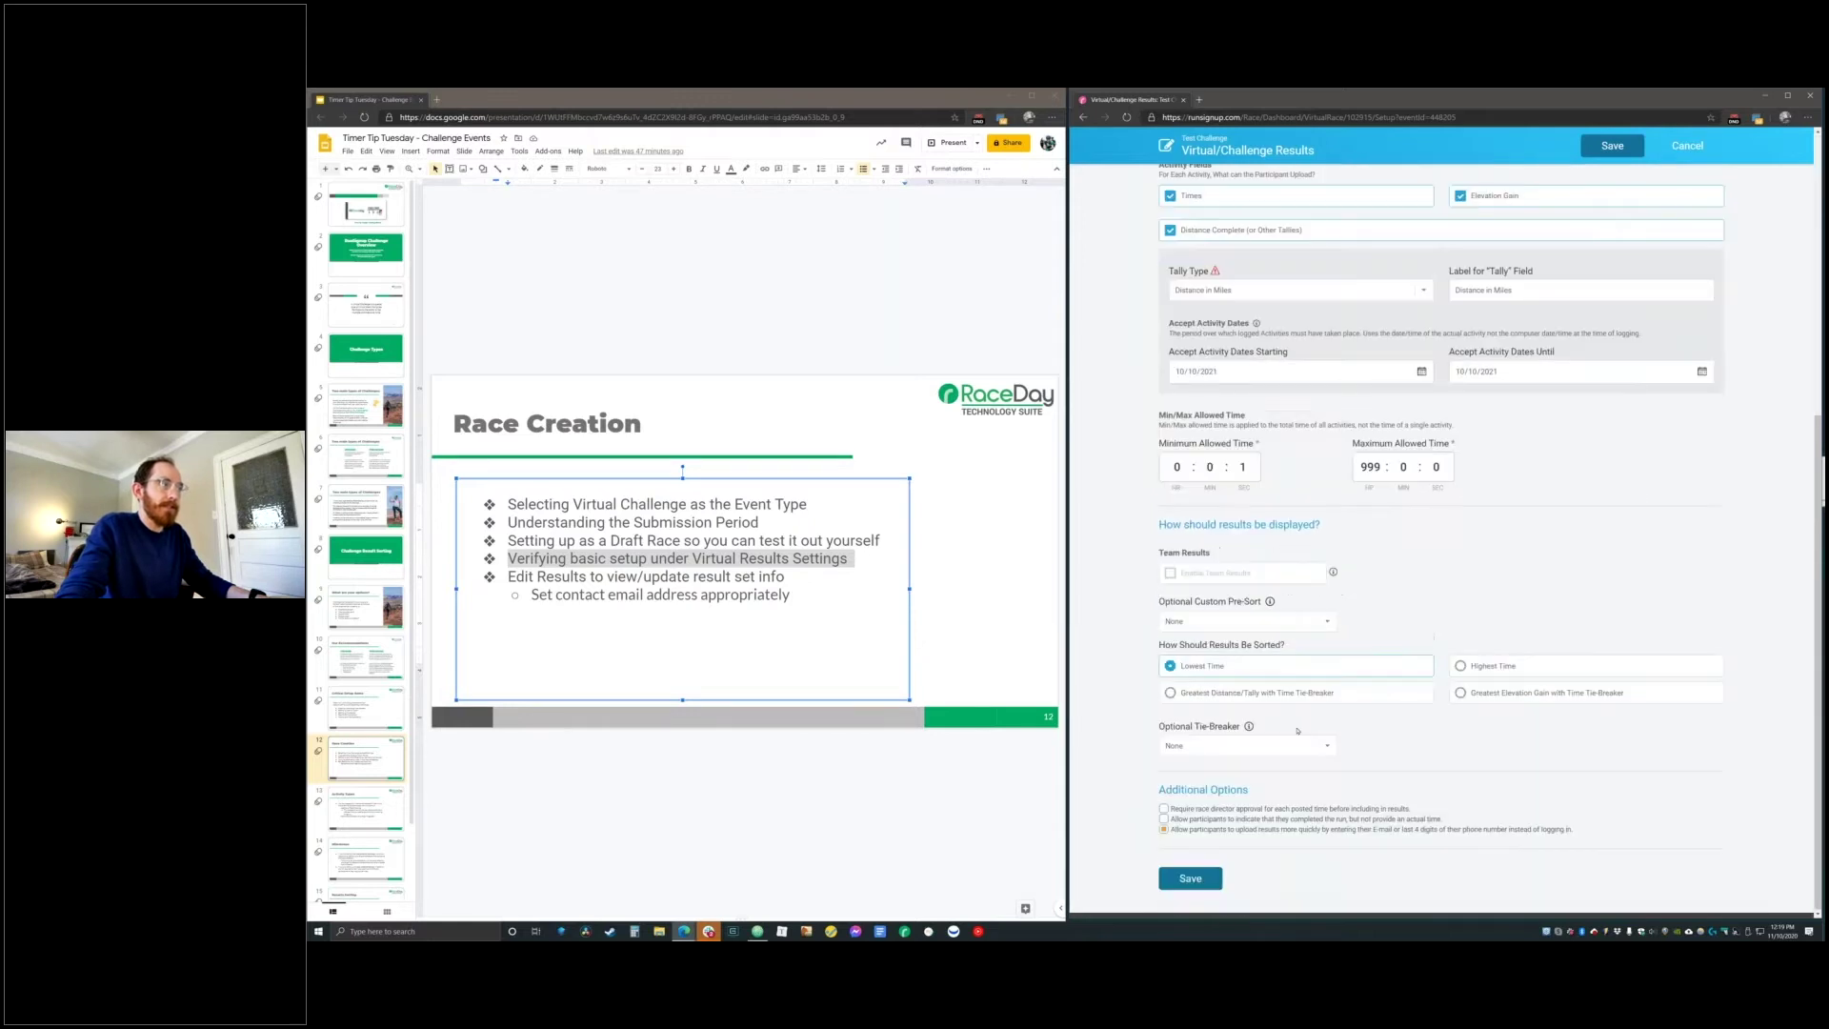
{"action": "left_click", "coordinate": [1328, 695]}
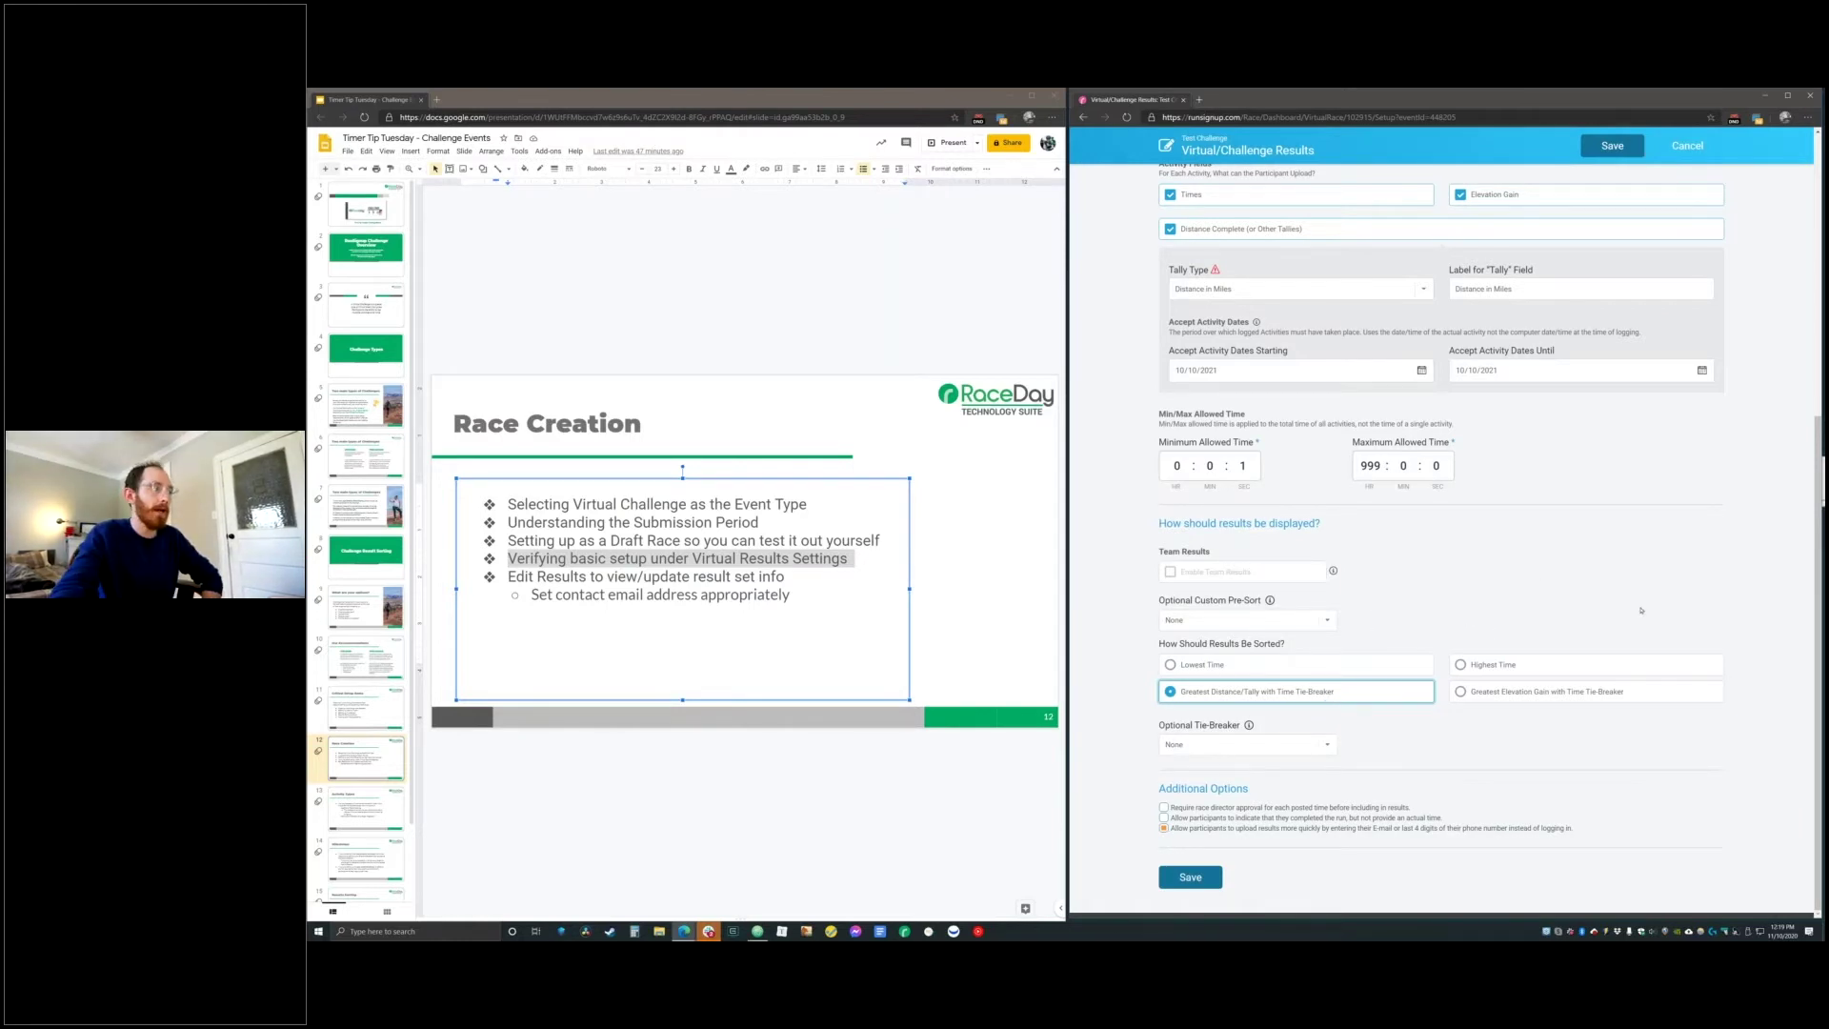
{"action": "scroll", "coordinate": [1456, 595], "scroll_direction": "up", "scroll_amount": 1}
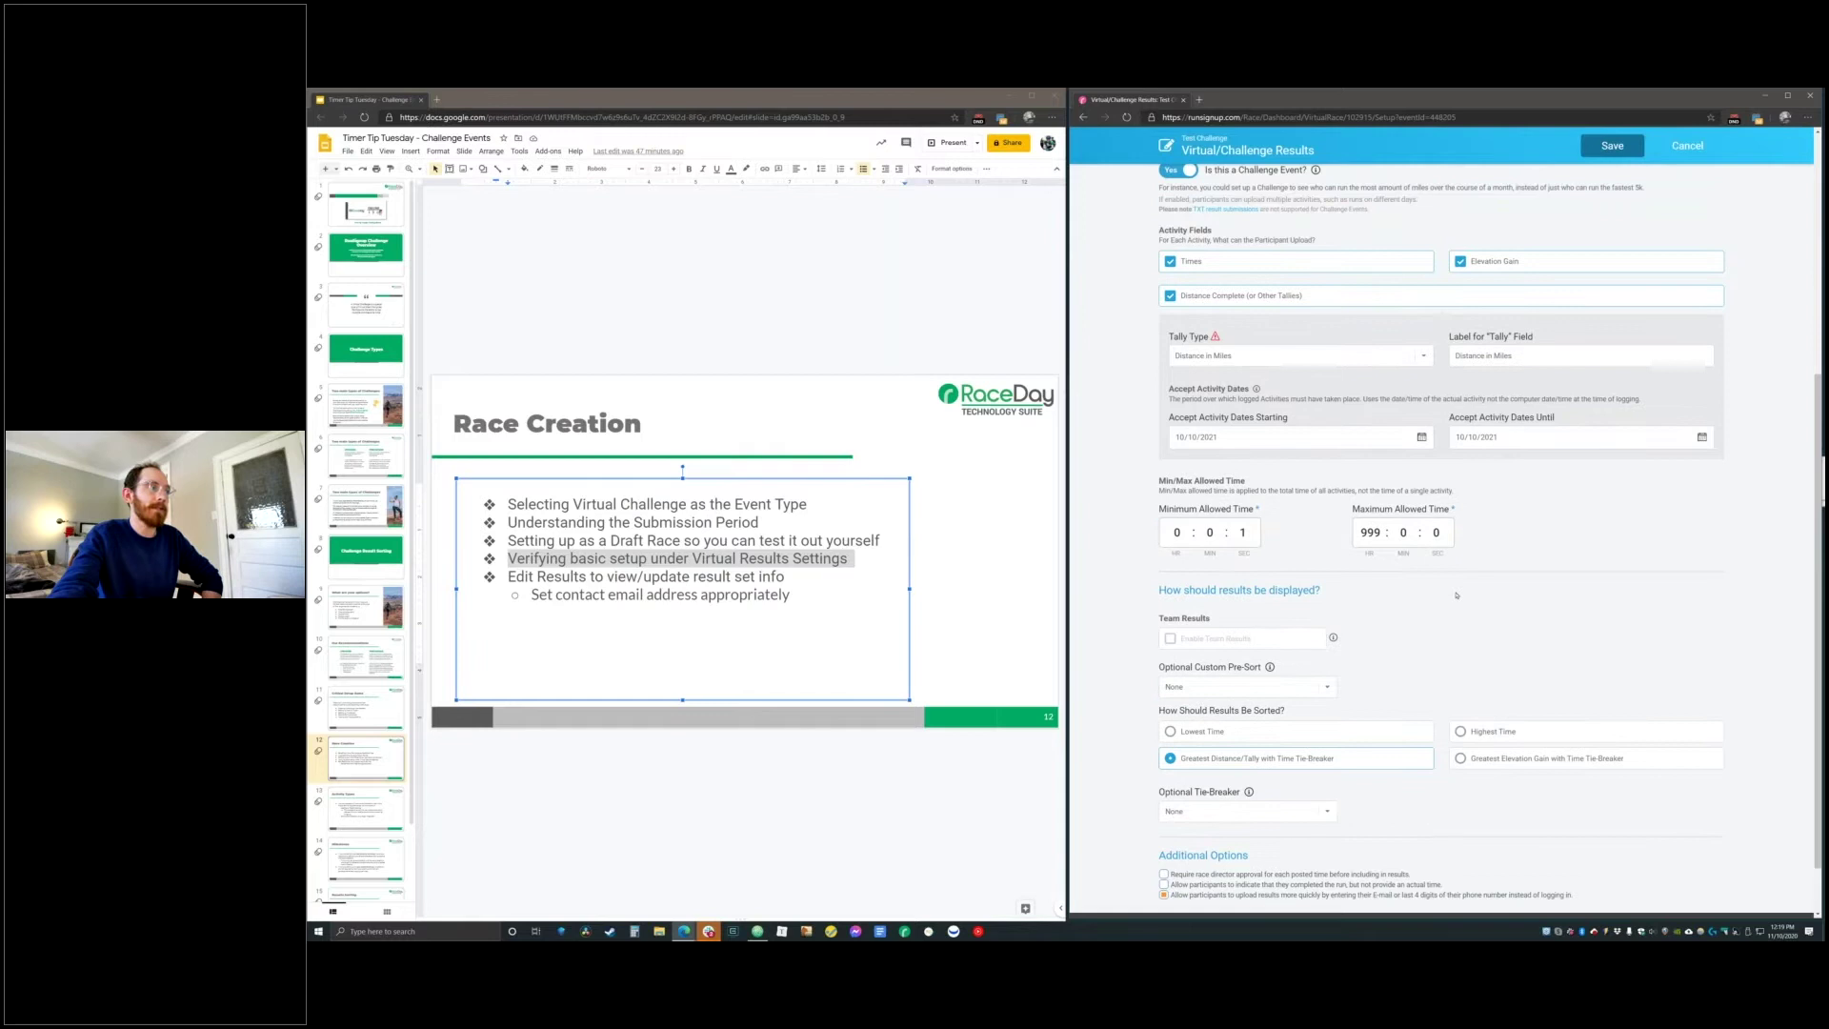
{"action": "scroll", "coordinate": [1456, 596], "scroll_direction": "up", "scroll_amount": 2}
{"action": "scroll", "coordinate": [1456, 595], "scroll_direction": "down", "scroll_amount": 3}
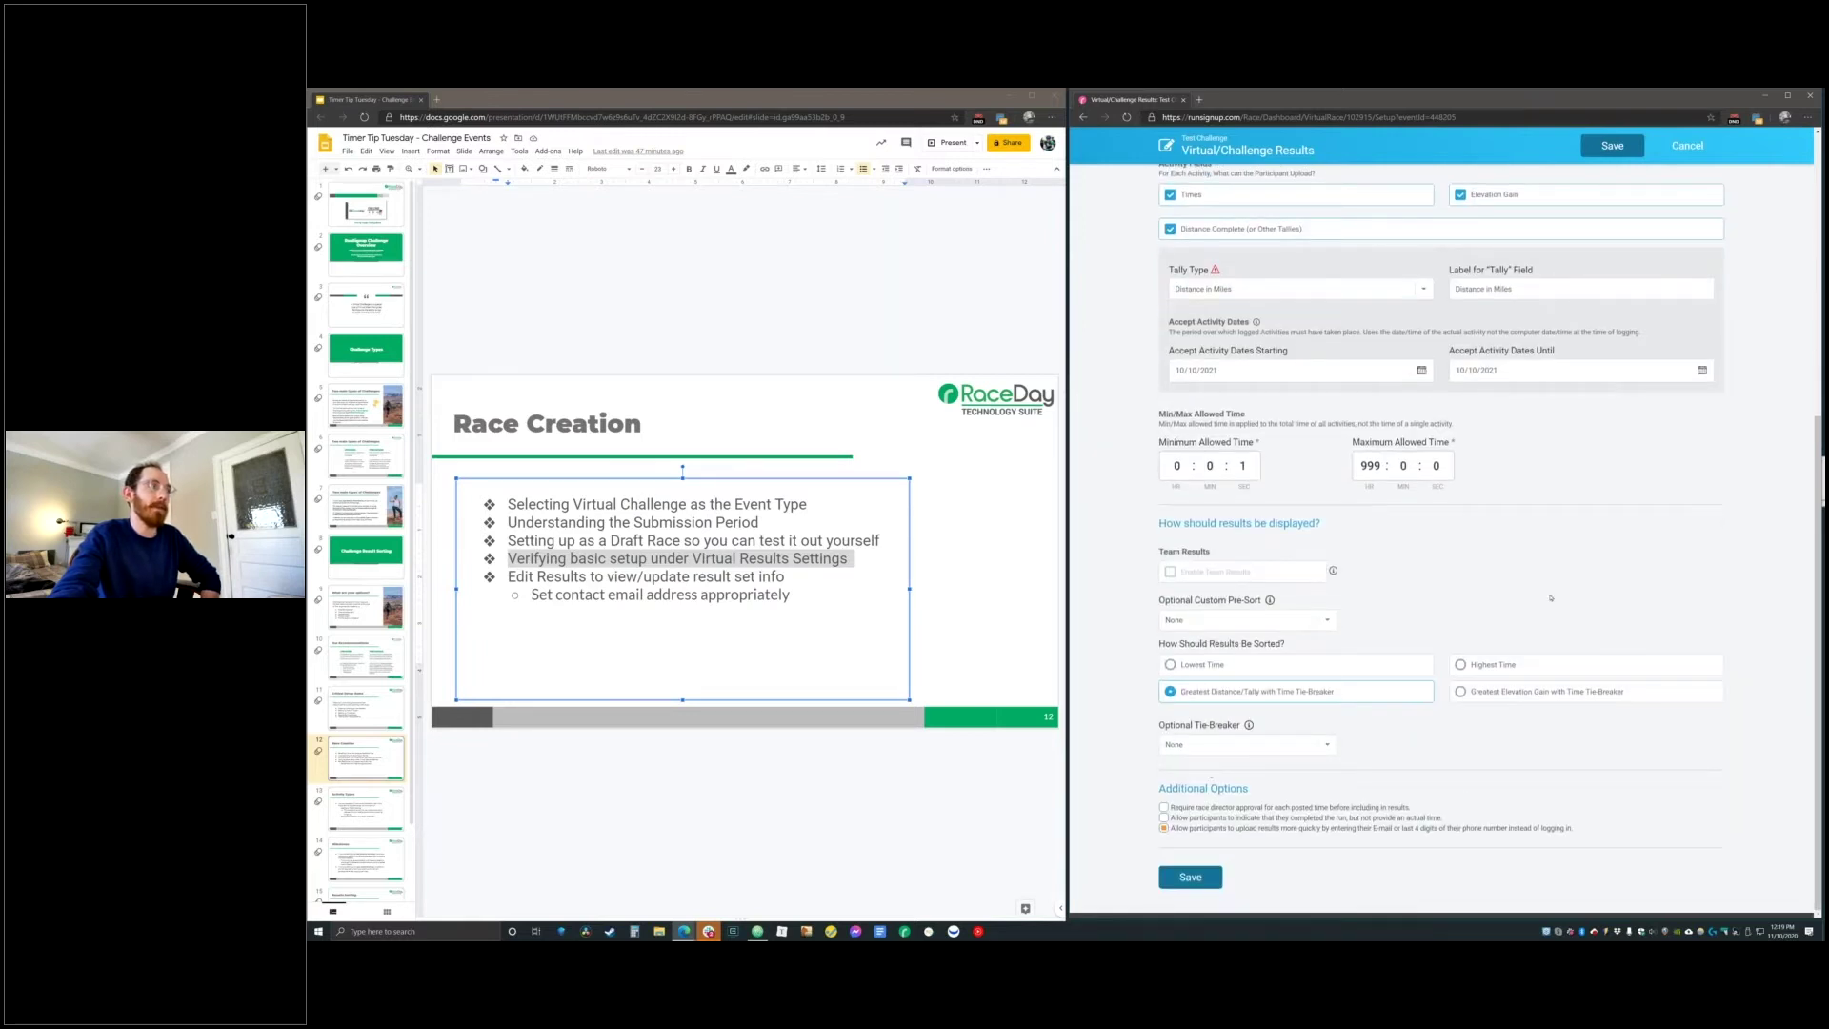
{"action": "scroll", "coordinate": [1429, 596], "scroll_direction": "up", "scroll_amount": 3}
{"action": "scroll", "coordinate": [1429, 596], "scroll_direction": "down", "scroll_amount": 3}
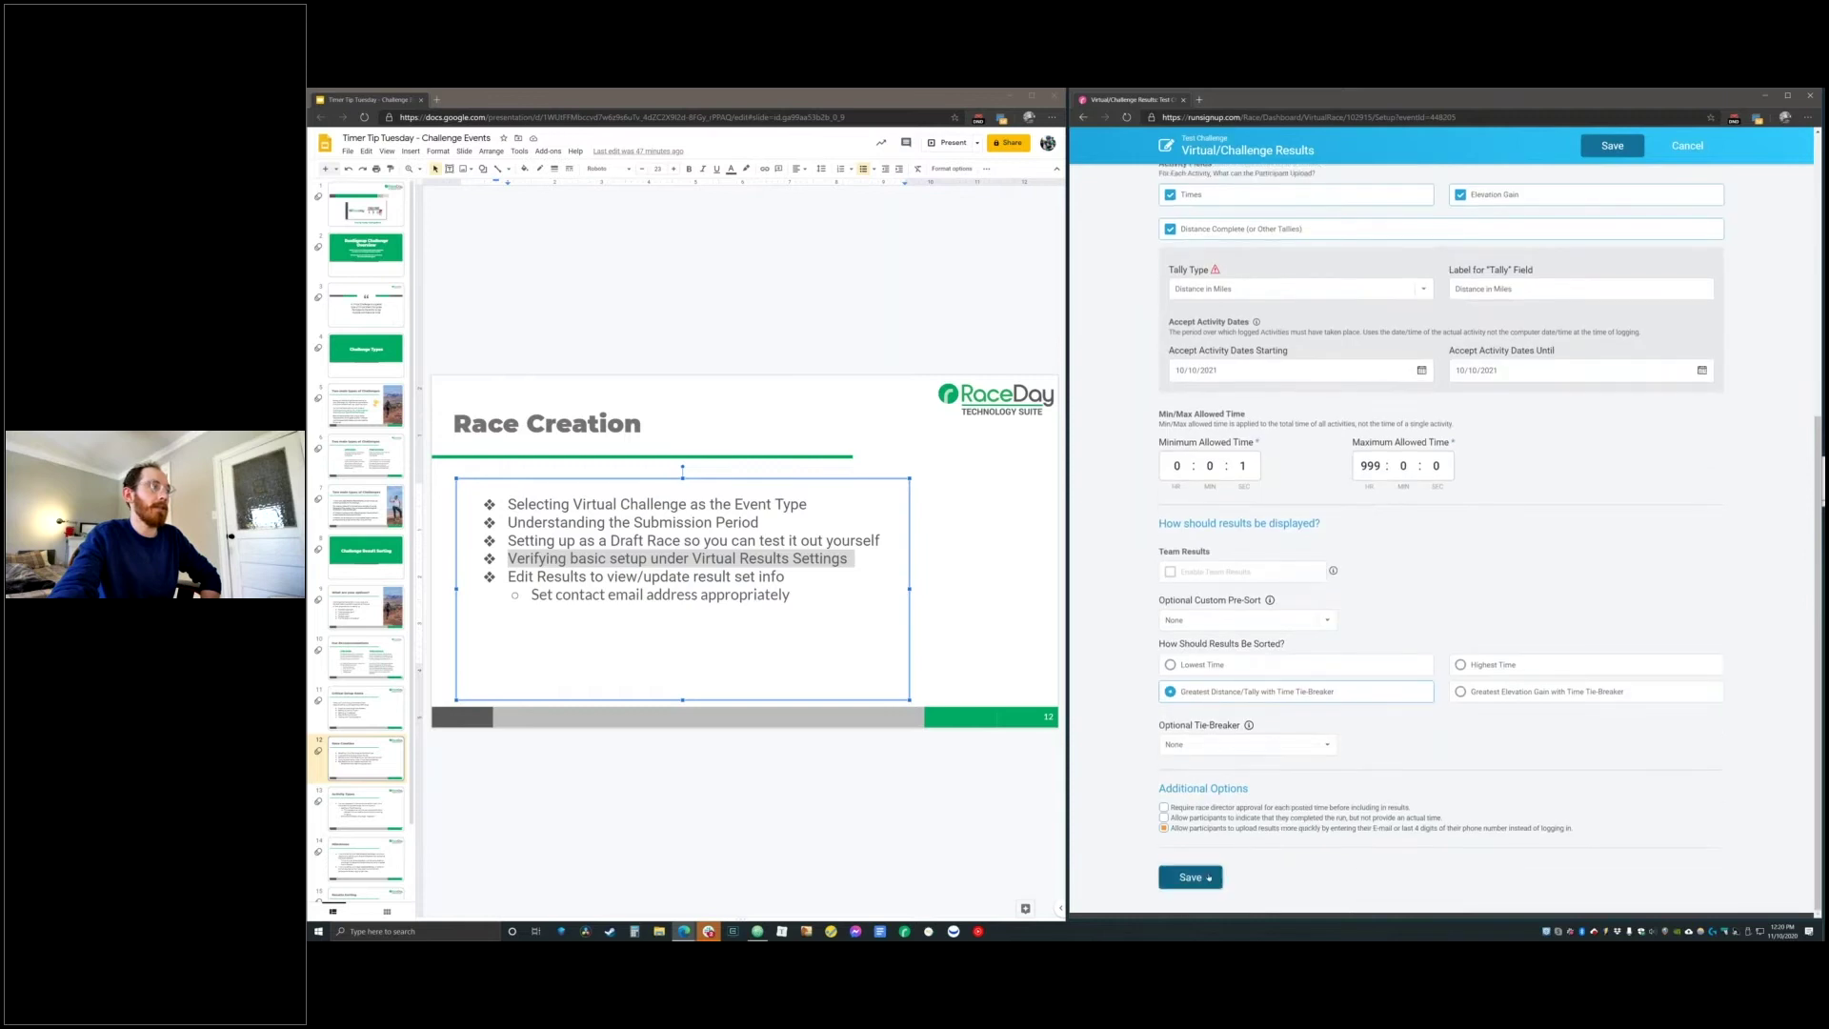
{"action": "left_click", "coordinate": [1191, 878]}
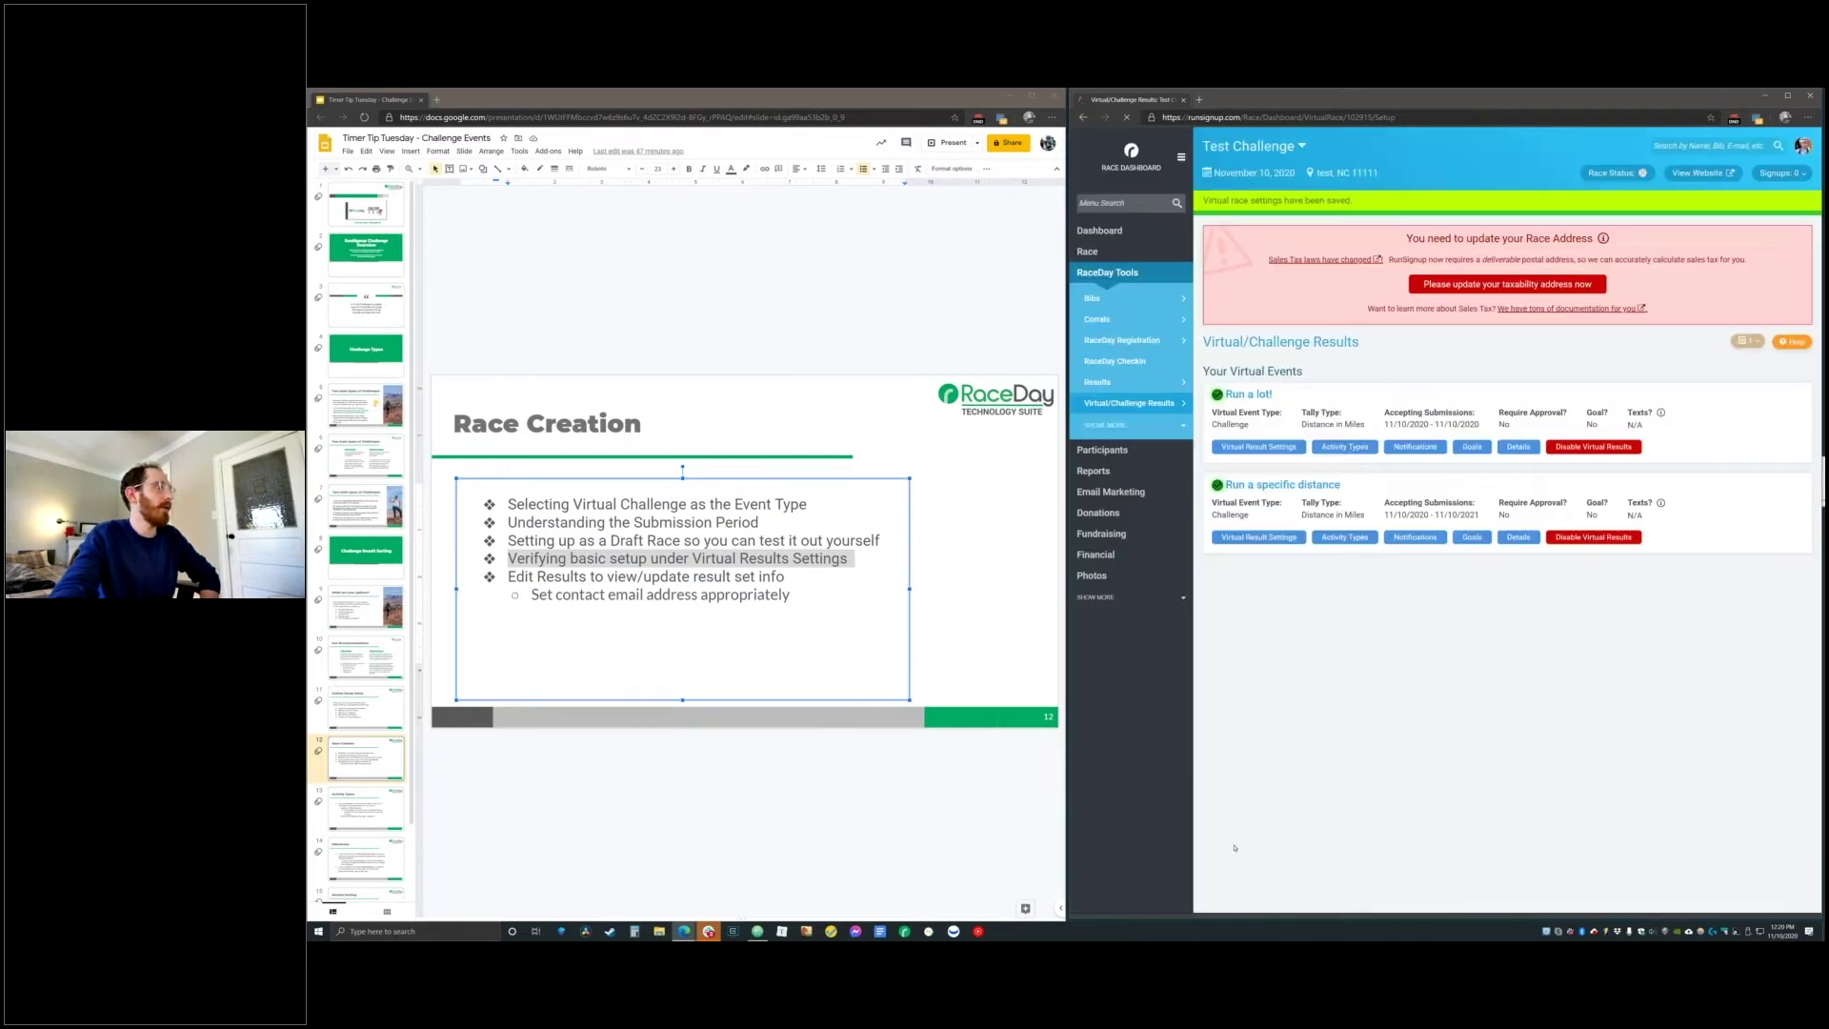
Highlight the Edit Results and contact email bullets on the Race Creation slide and revisit the virtual result settings of Run a lot!
{"action": "left_click_drag", "start_coordinate": [791, 596], "coordinate": [499, 580]}
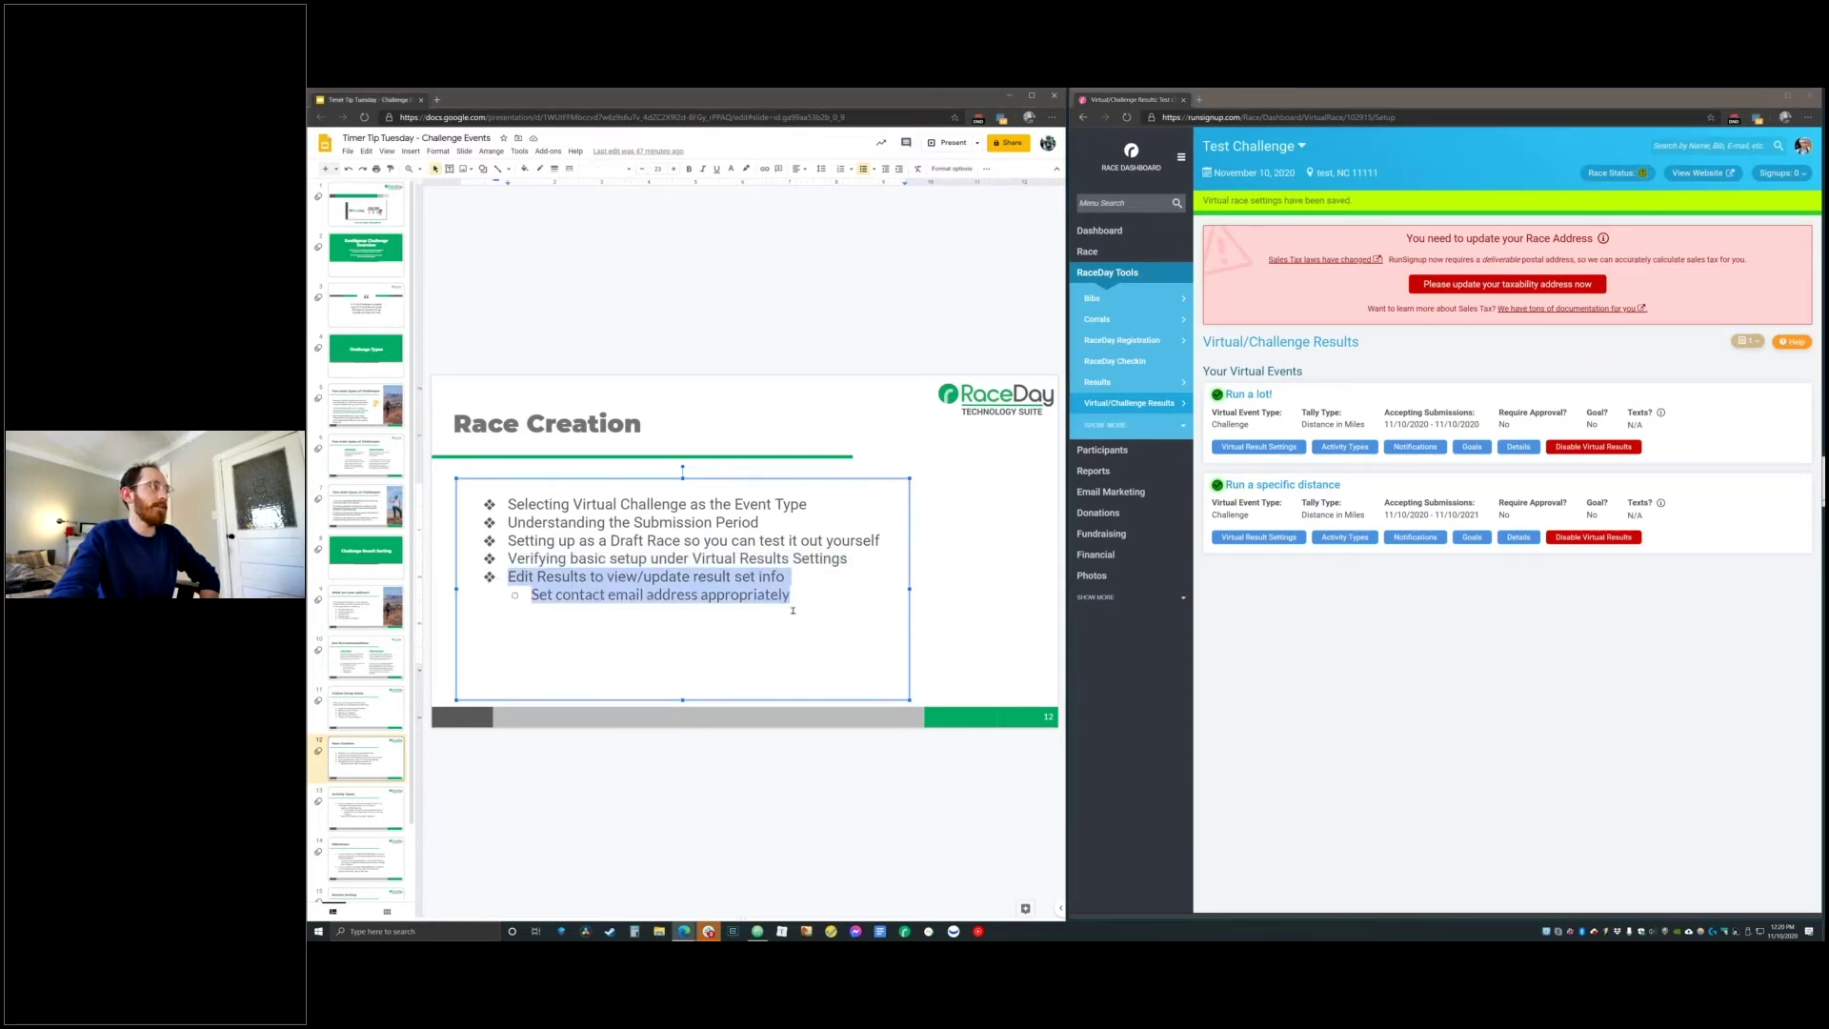
{"action": "left_click", "coordinate": [1408, 625]}
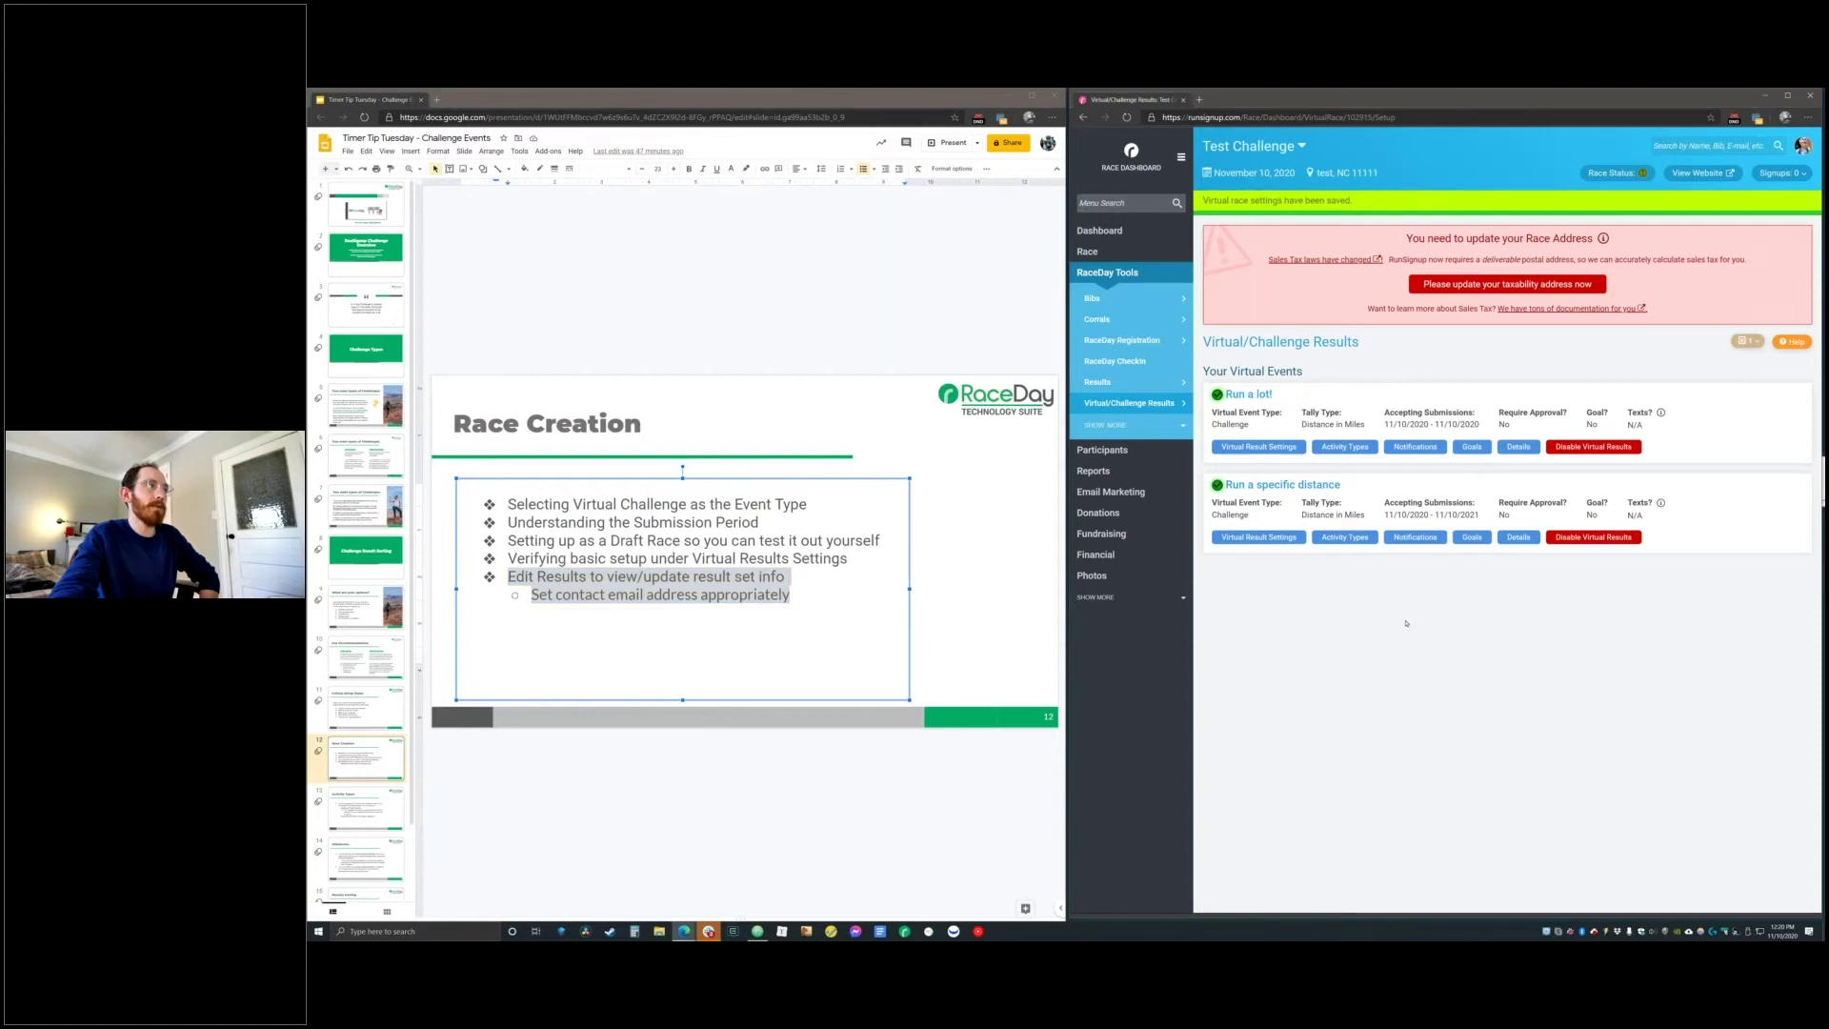
{"action": "left_click", "coordinate": [1270, 447]}
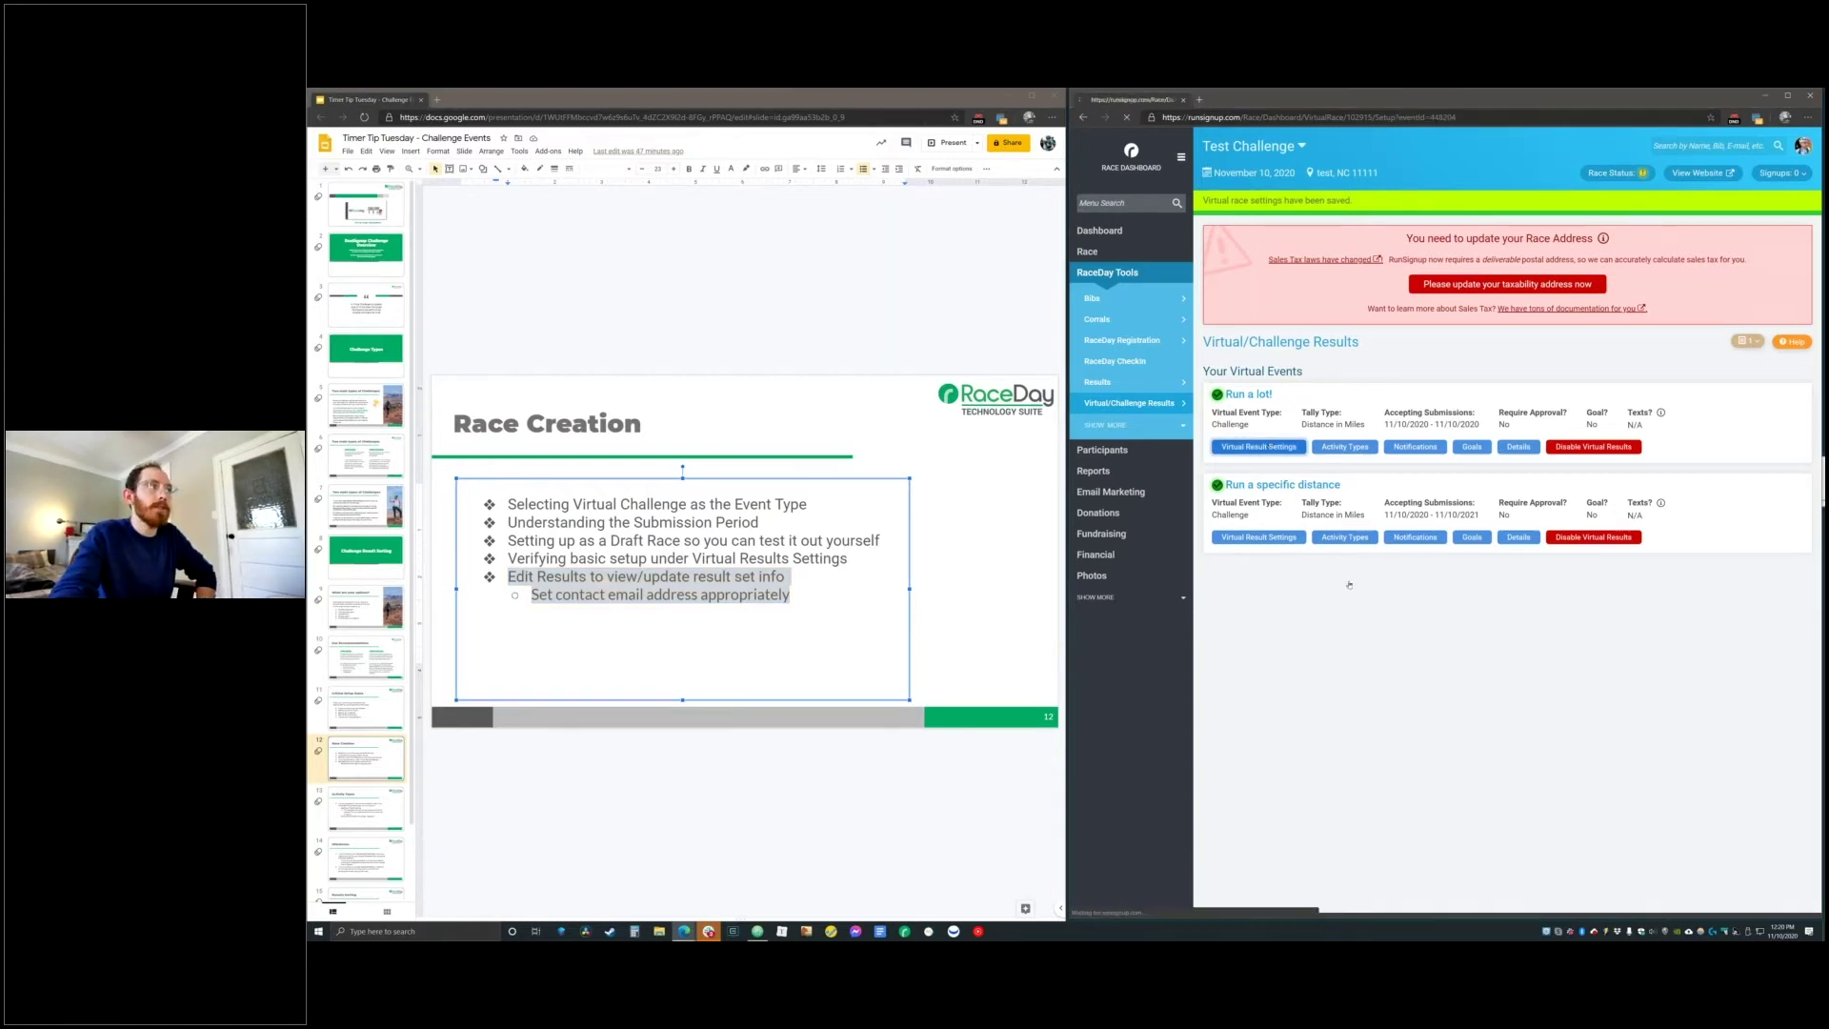
{"action": "triple_click", "coordinate": [1240, 401]}
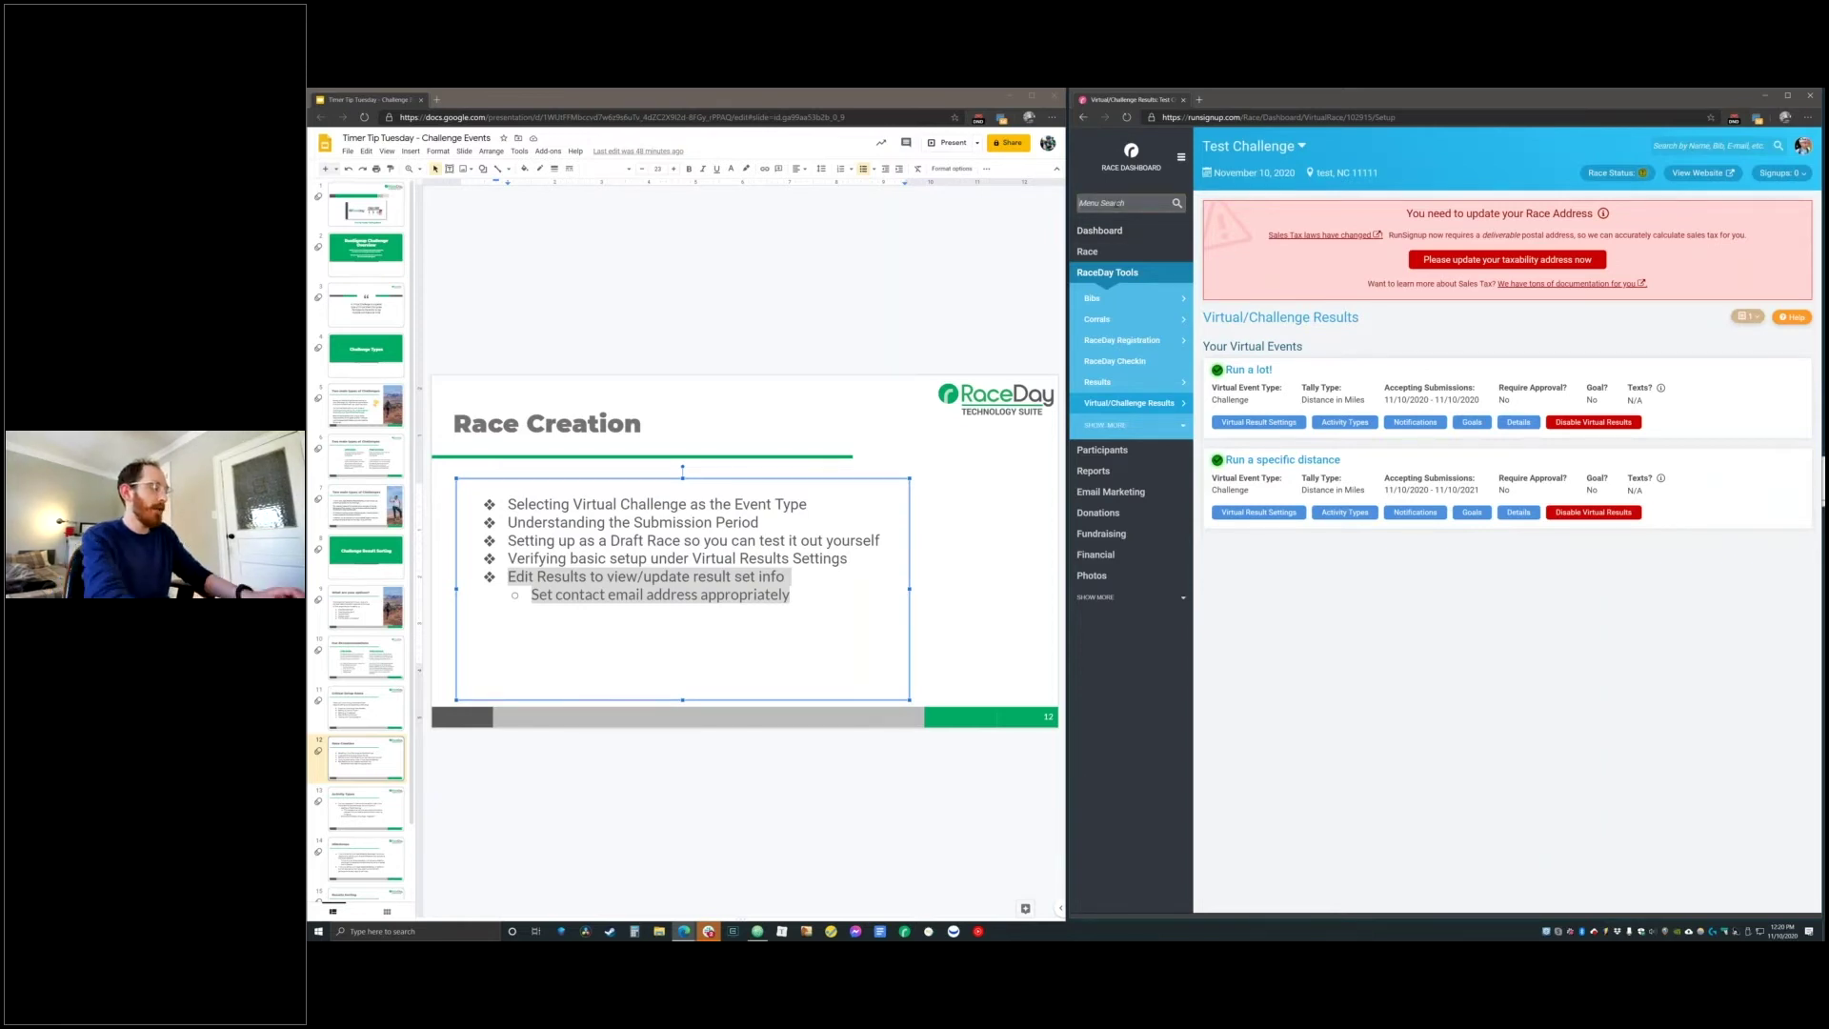
Search the race dashboard menu for "edit results" and open the Edit Results page
{"action": "left_click", "coordinate": [1116, 203]}
{"action": "type", "text": "edit"}
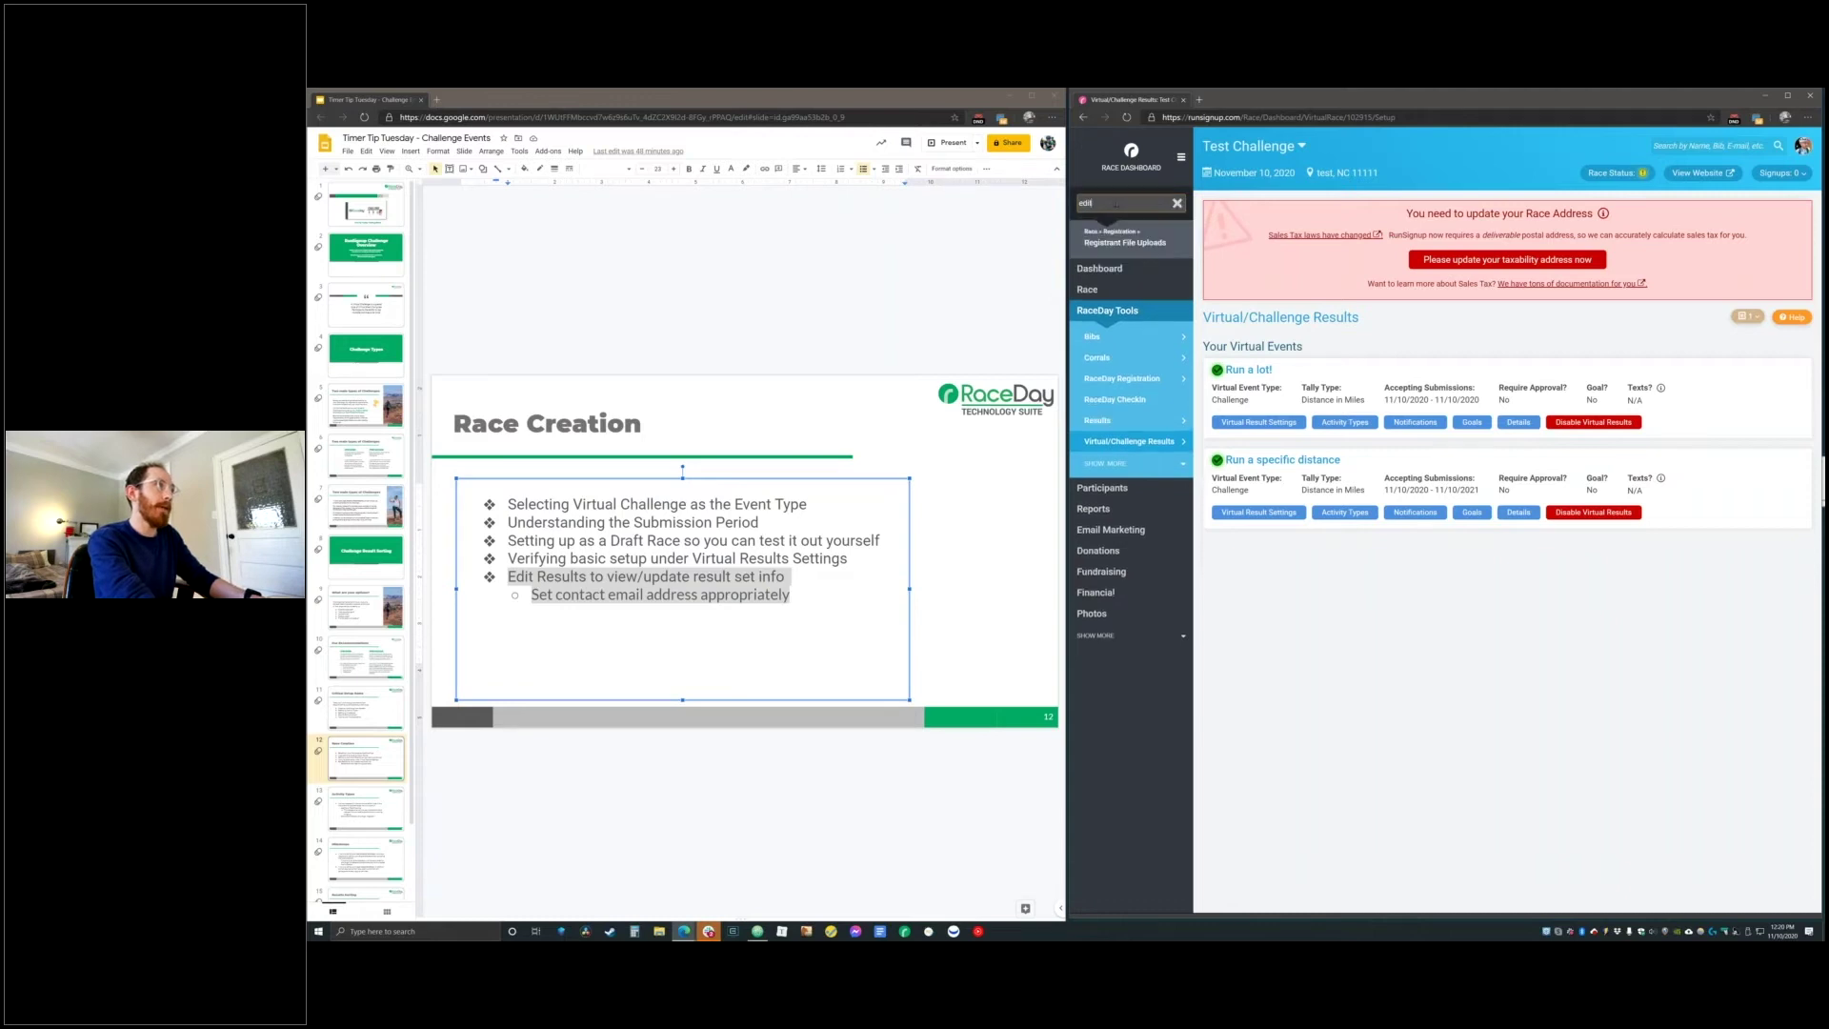
{"action": "type", "text": " results"}
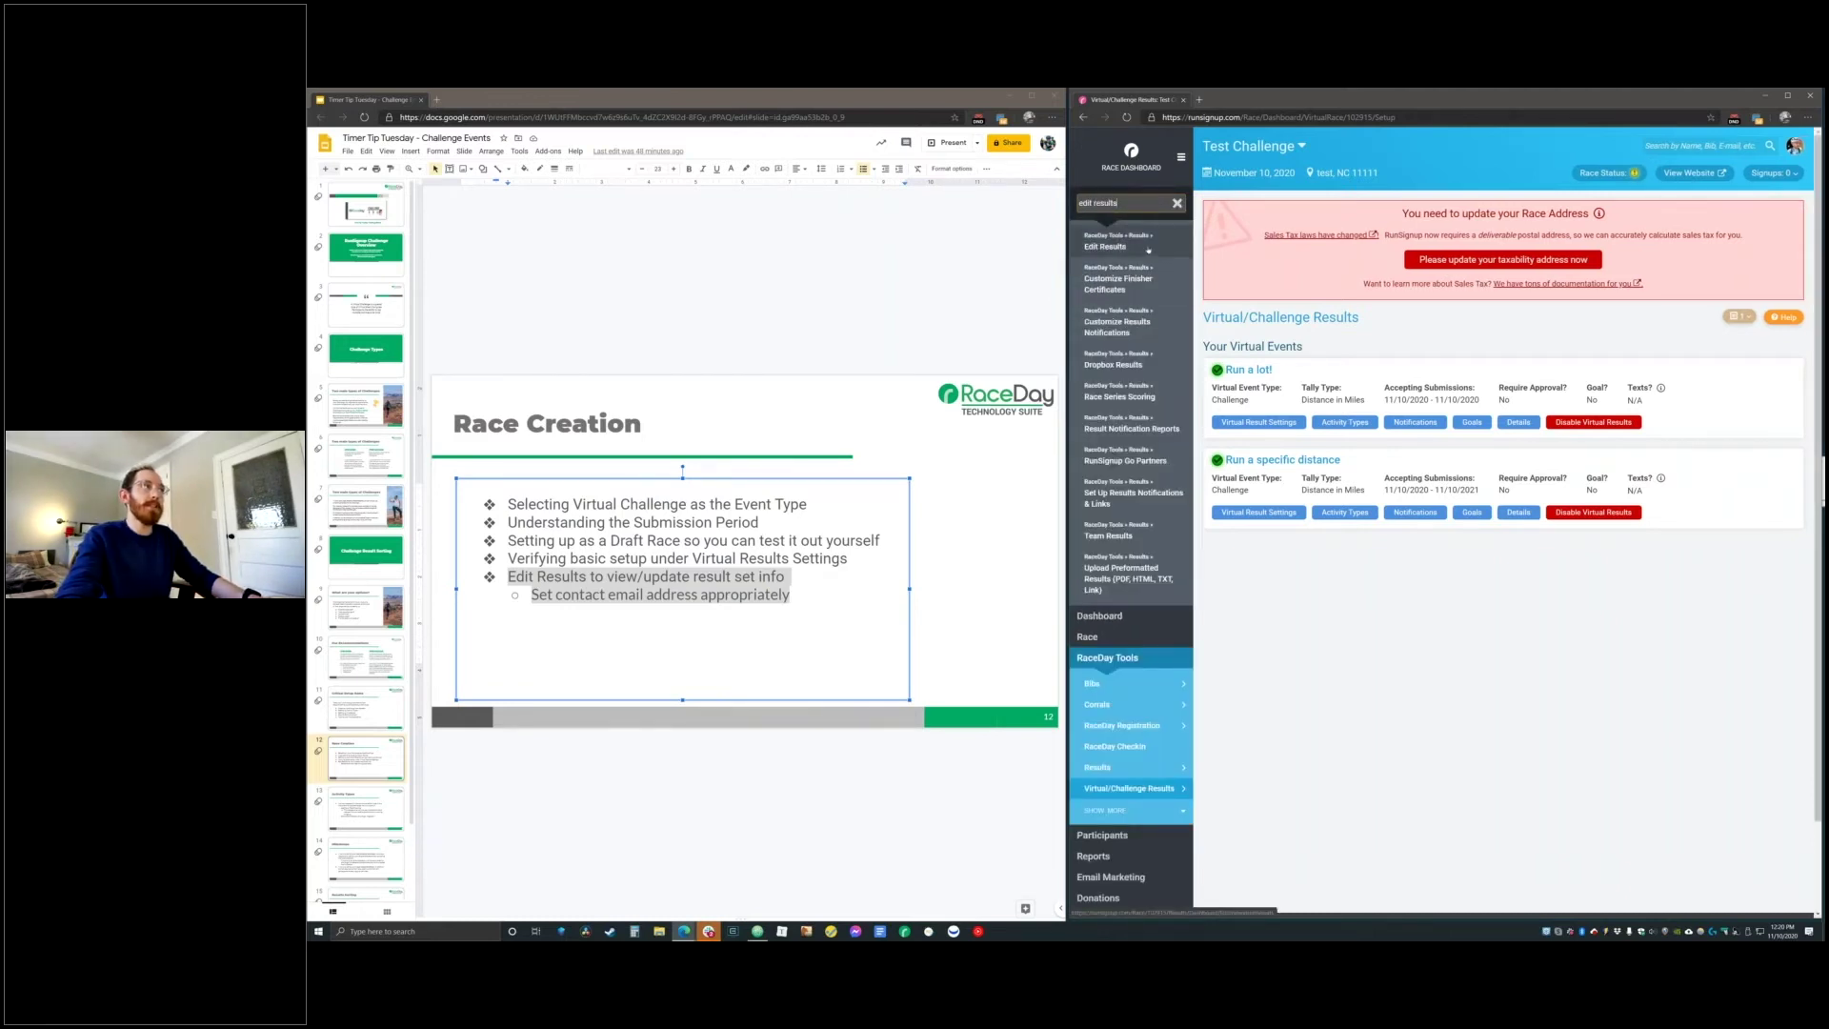
{"action": "left_click", "coordinate": [1146, 247]}
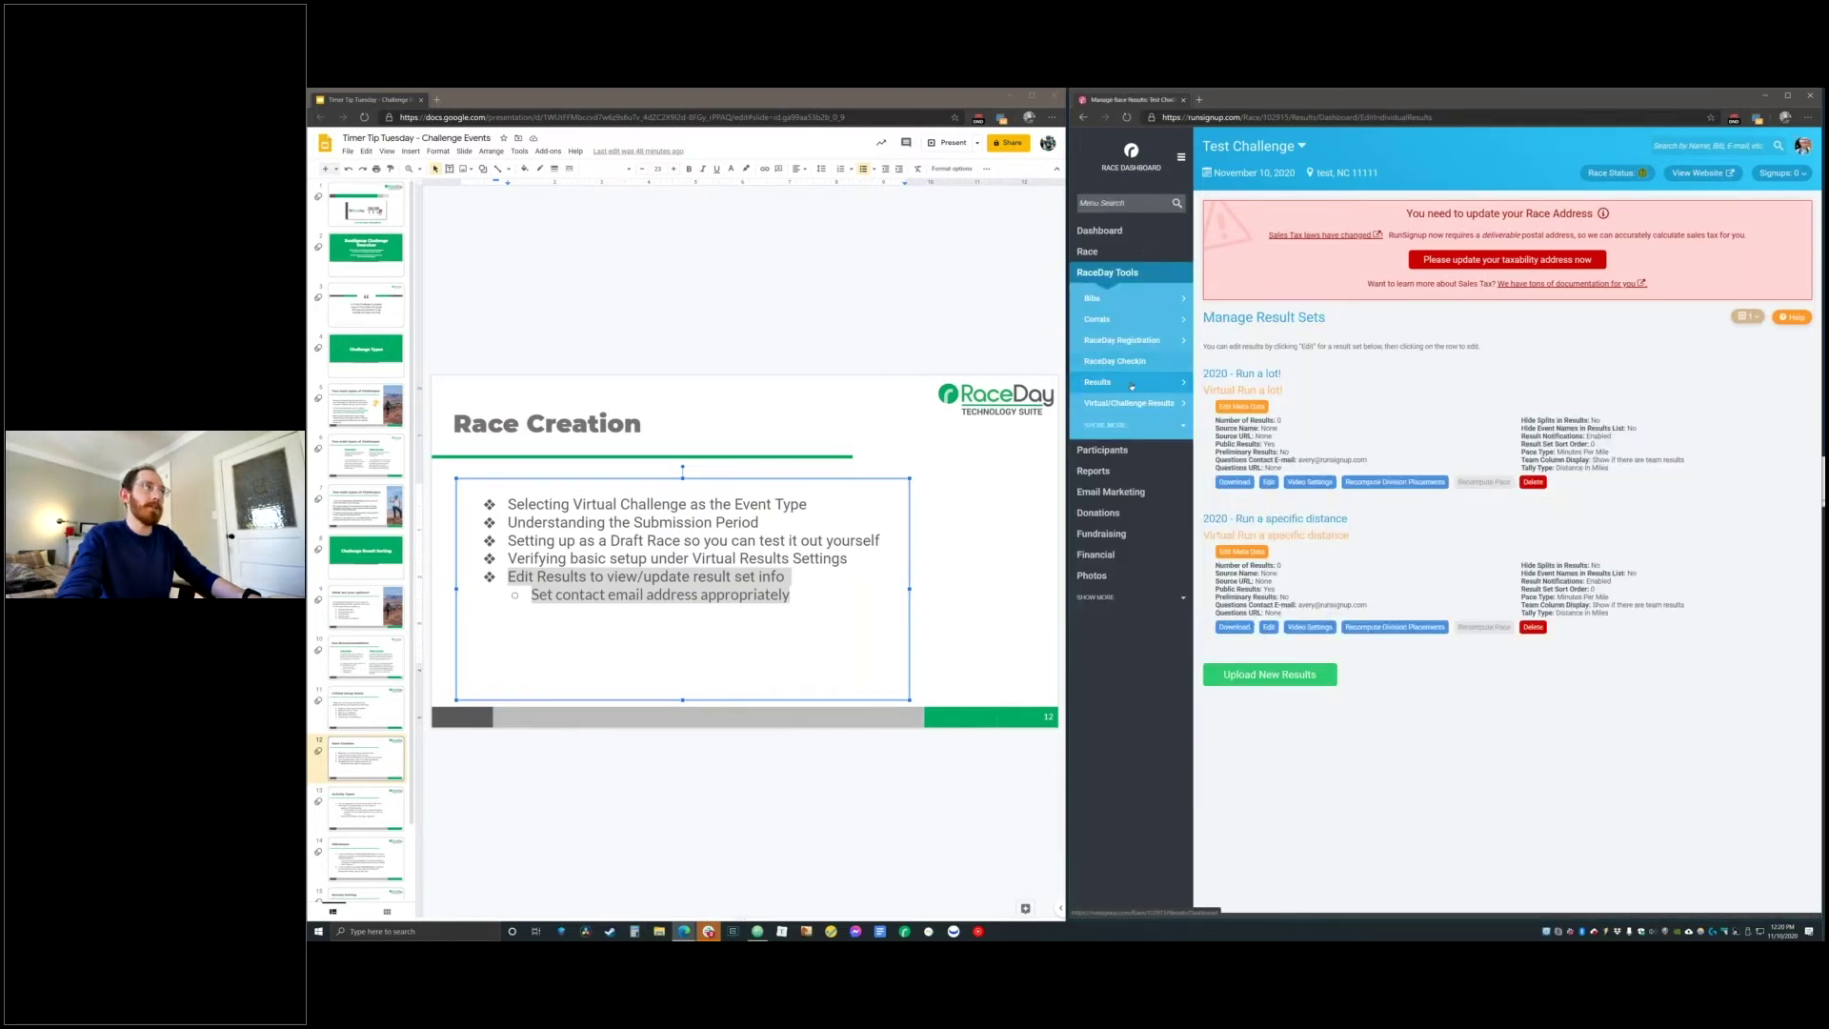
{"action": "mouse_move", "coordinate": [1181, 382]}
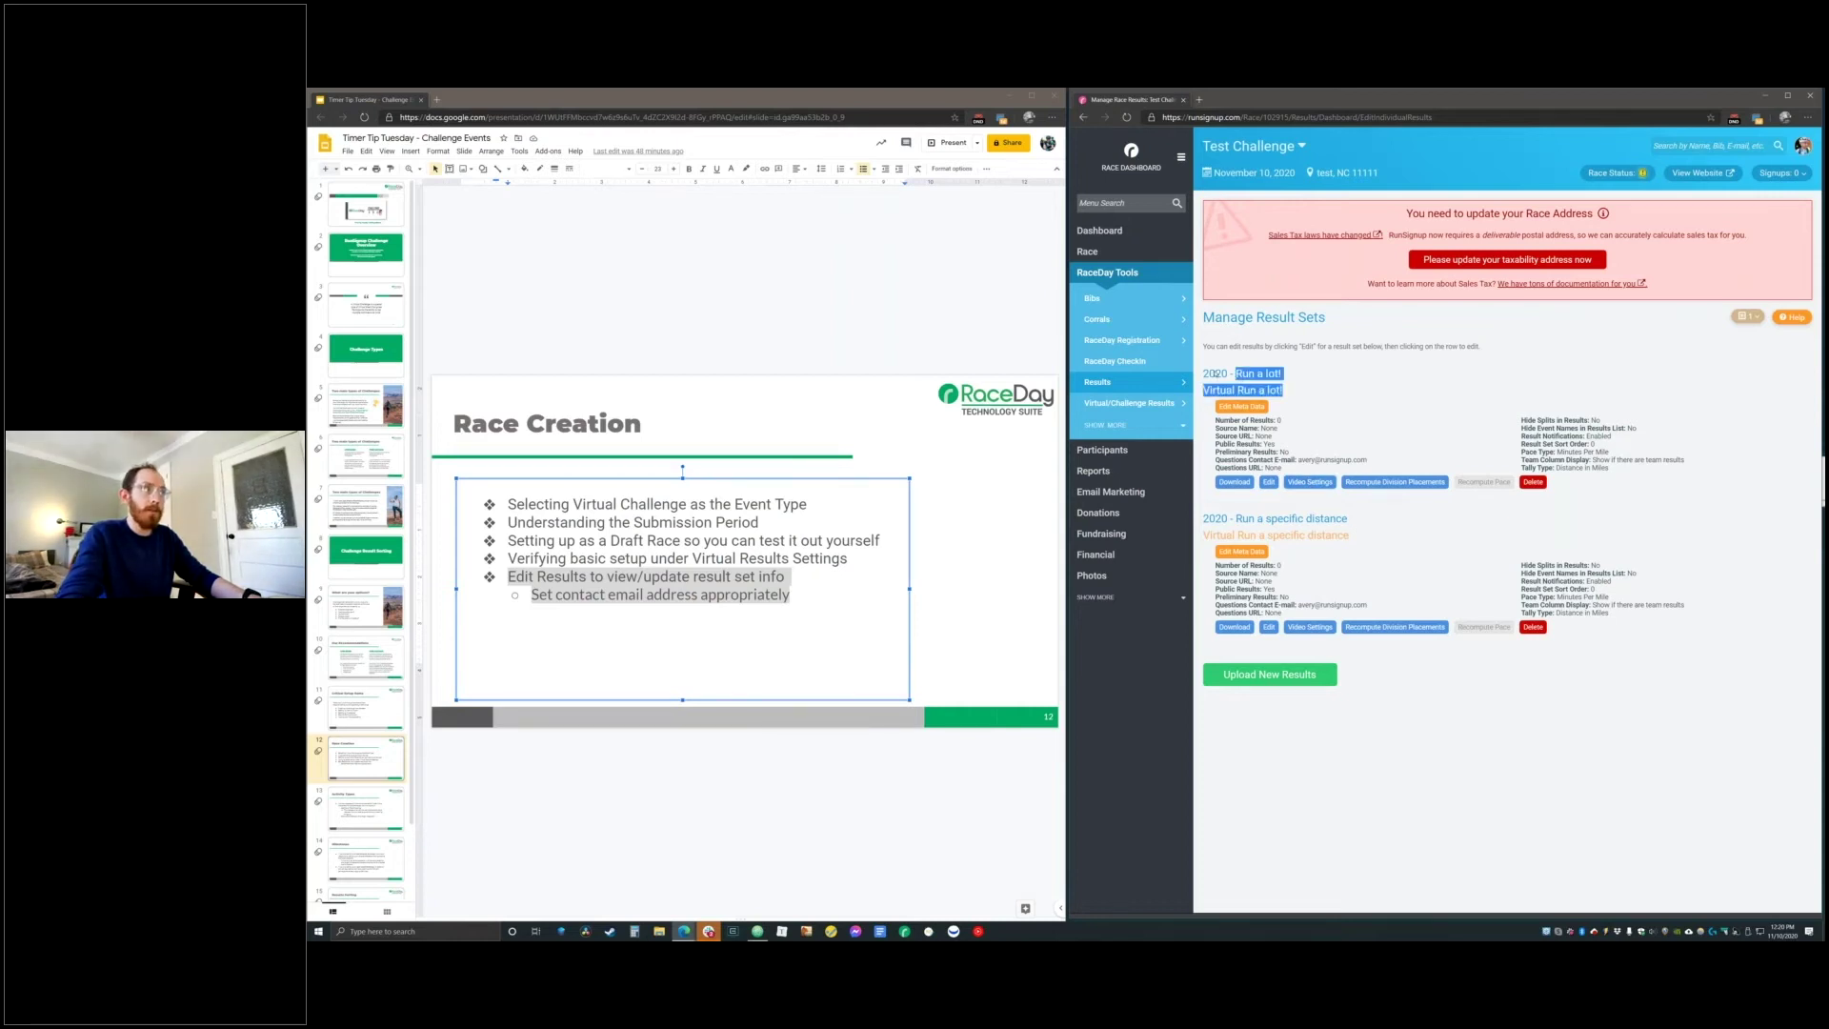
Examine the Run a lot! result set's name and questions contact e-mail on the Manage Result Sets page
{"action": "left_click_drag", "start_coordinate": [1243, 391], "coordinate": [1351, 426]}
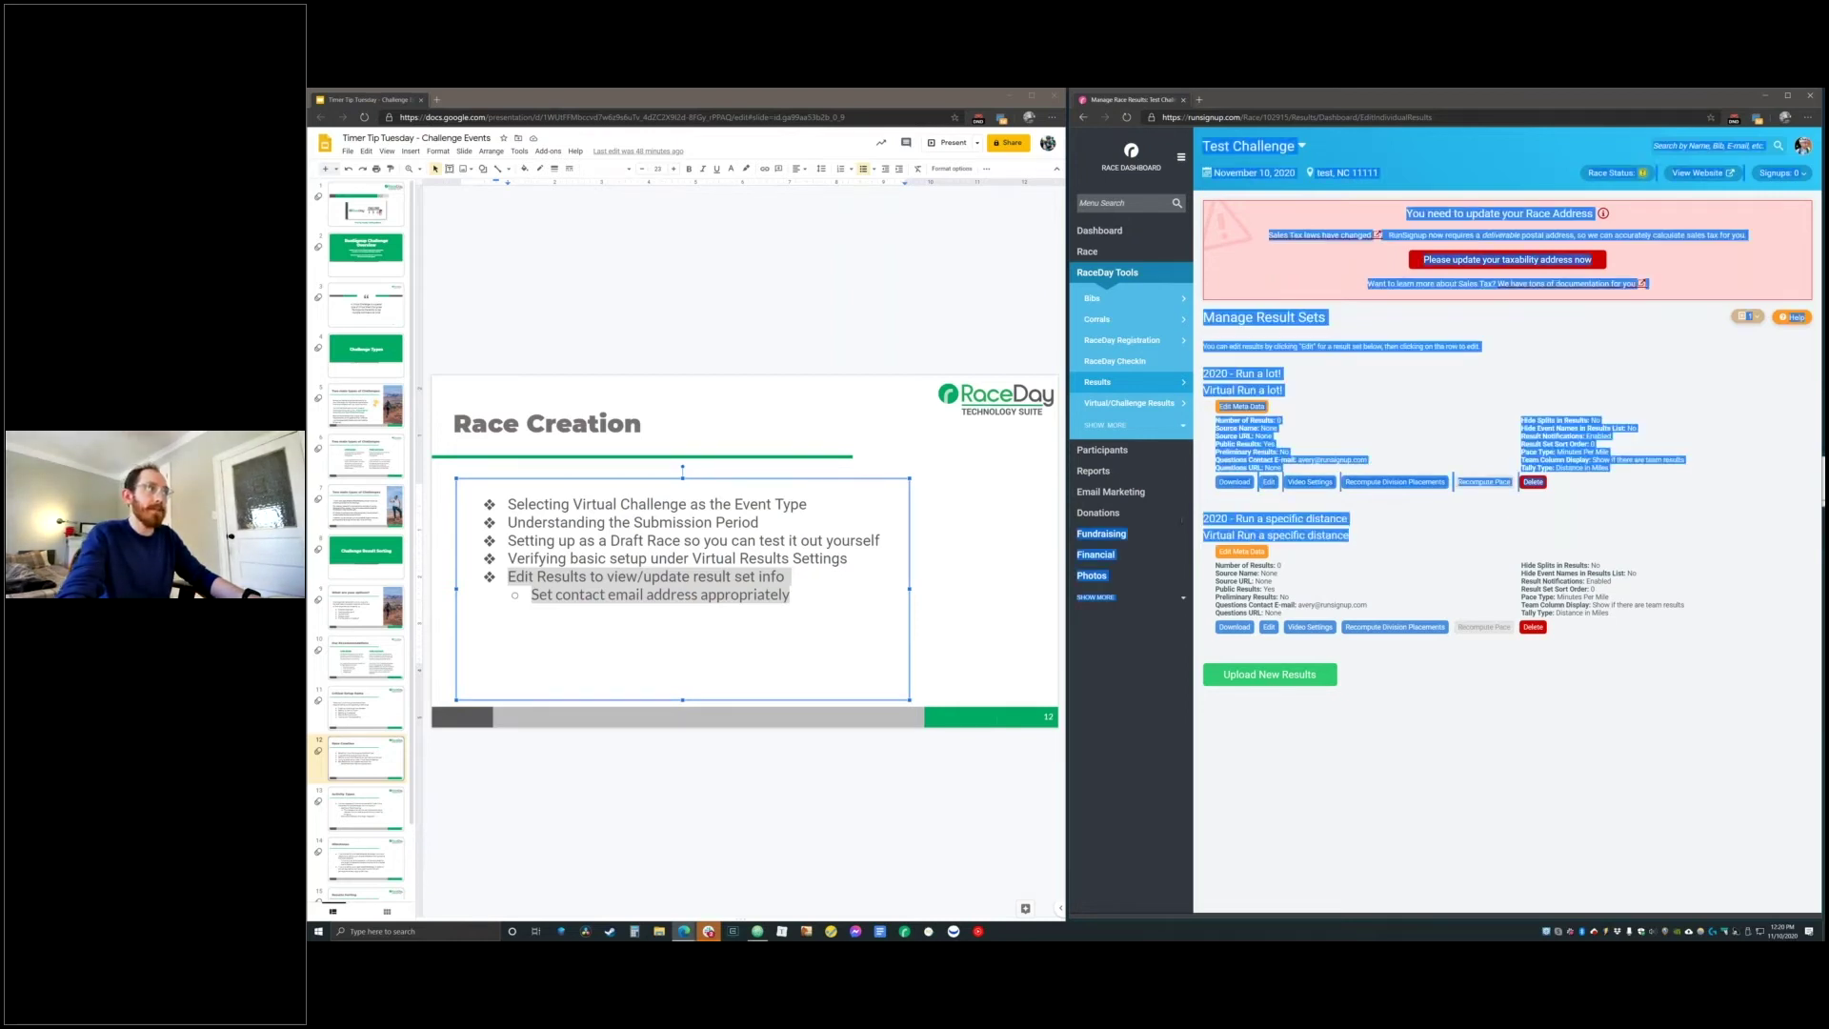
{"action": "left_click", "coordinate": [1351, 425]}
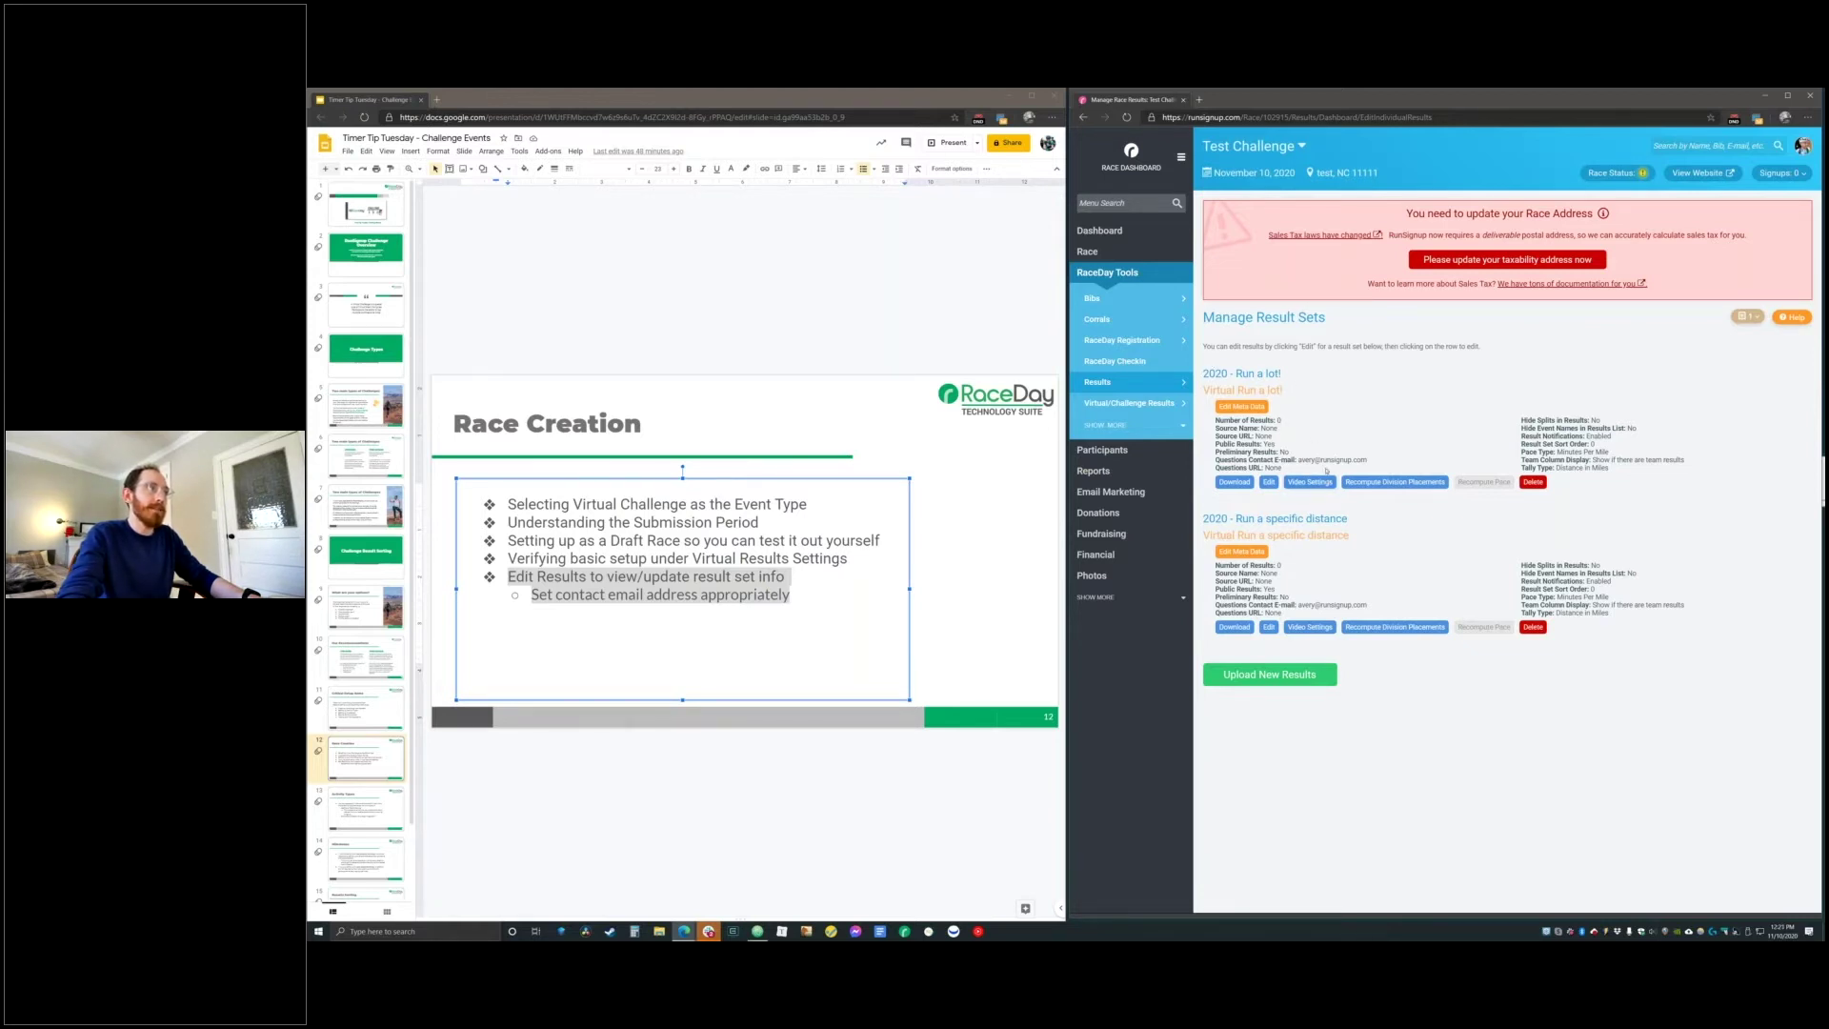
{"action": "left_click_drag", "start_coordinate": [1283, 389], "coordinate": [1220, 389]}
{"action": "triple_click", "coordinate": [1314, 461]}
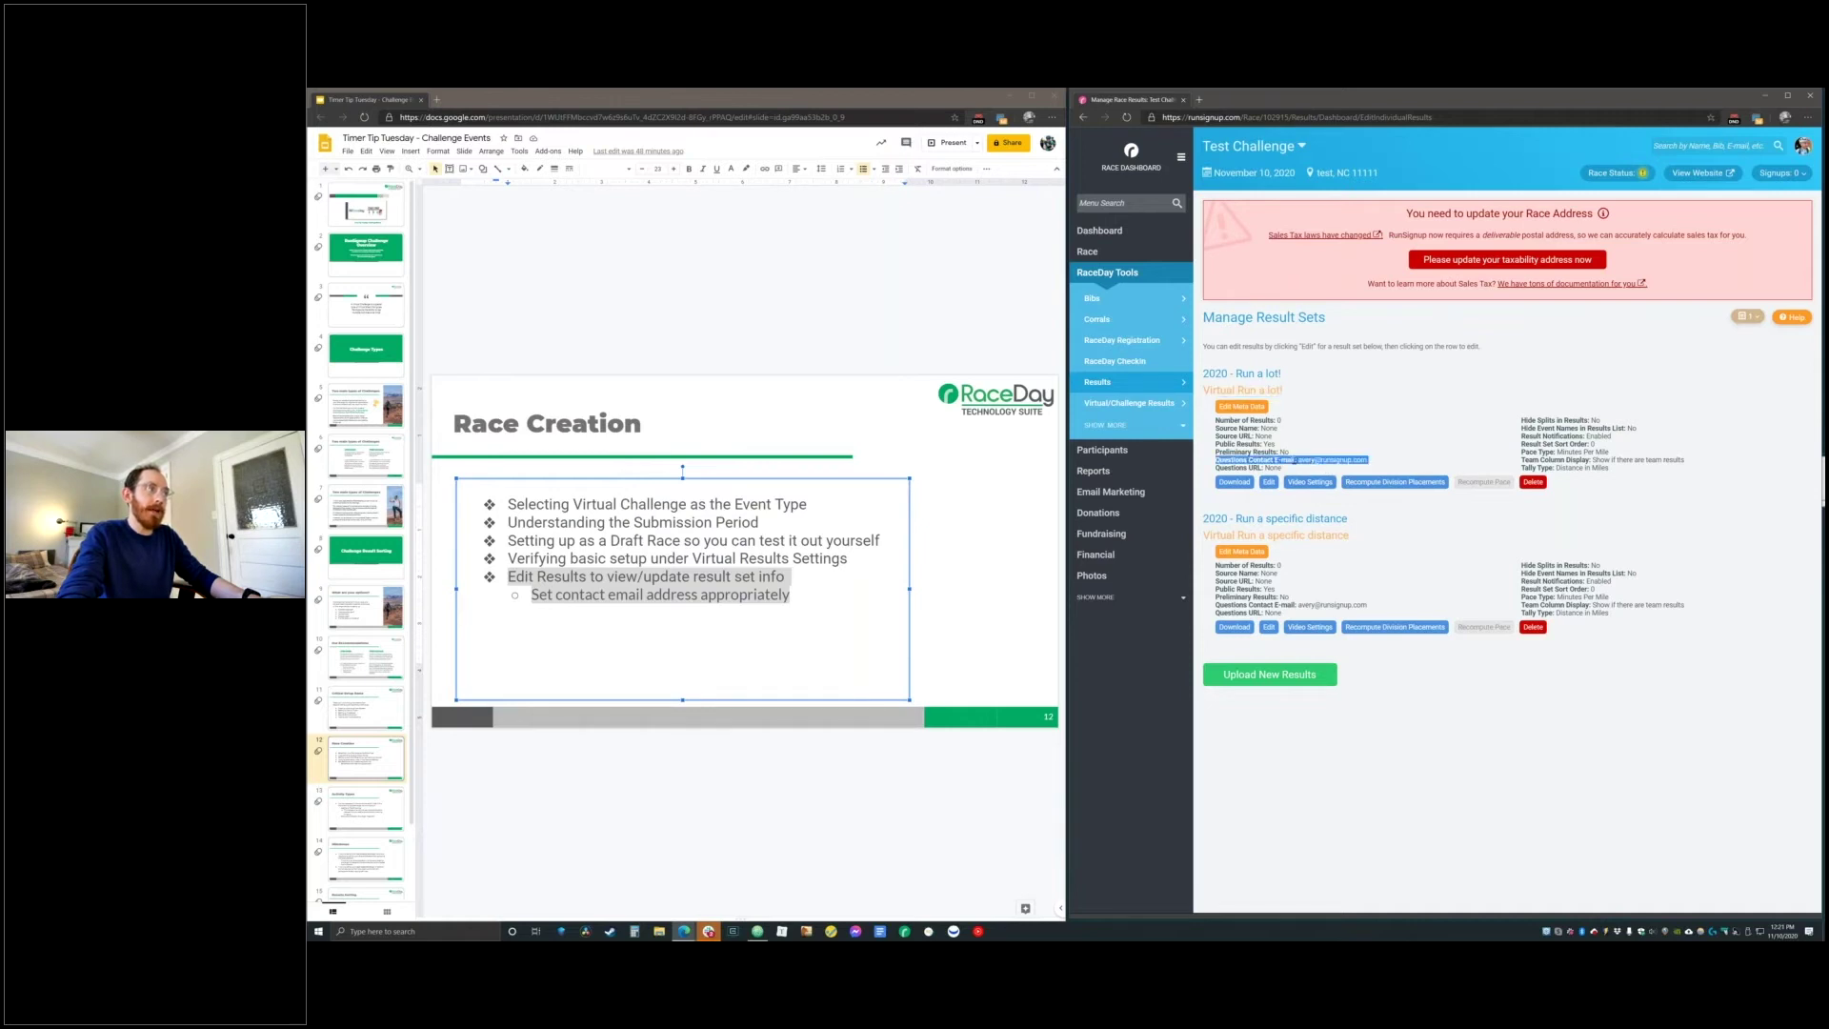
{"action": "left_click", "coordinate": [1288, 463]}
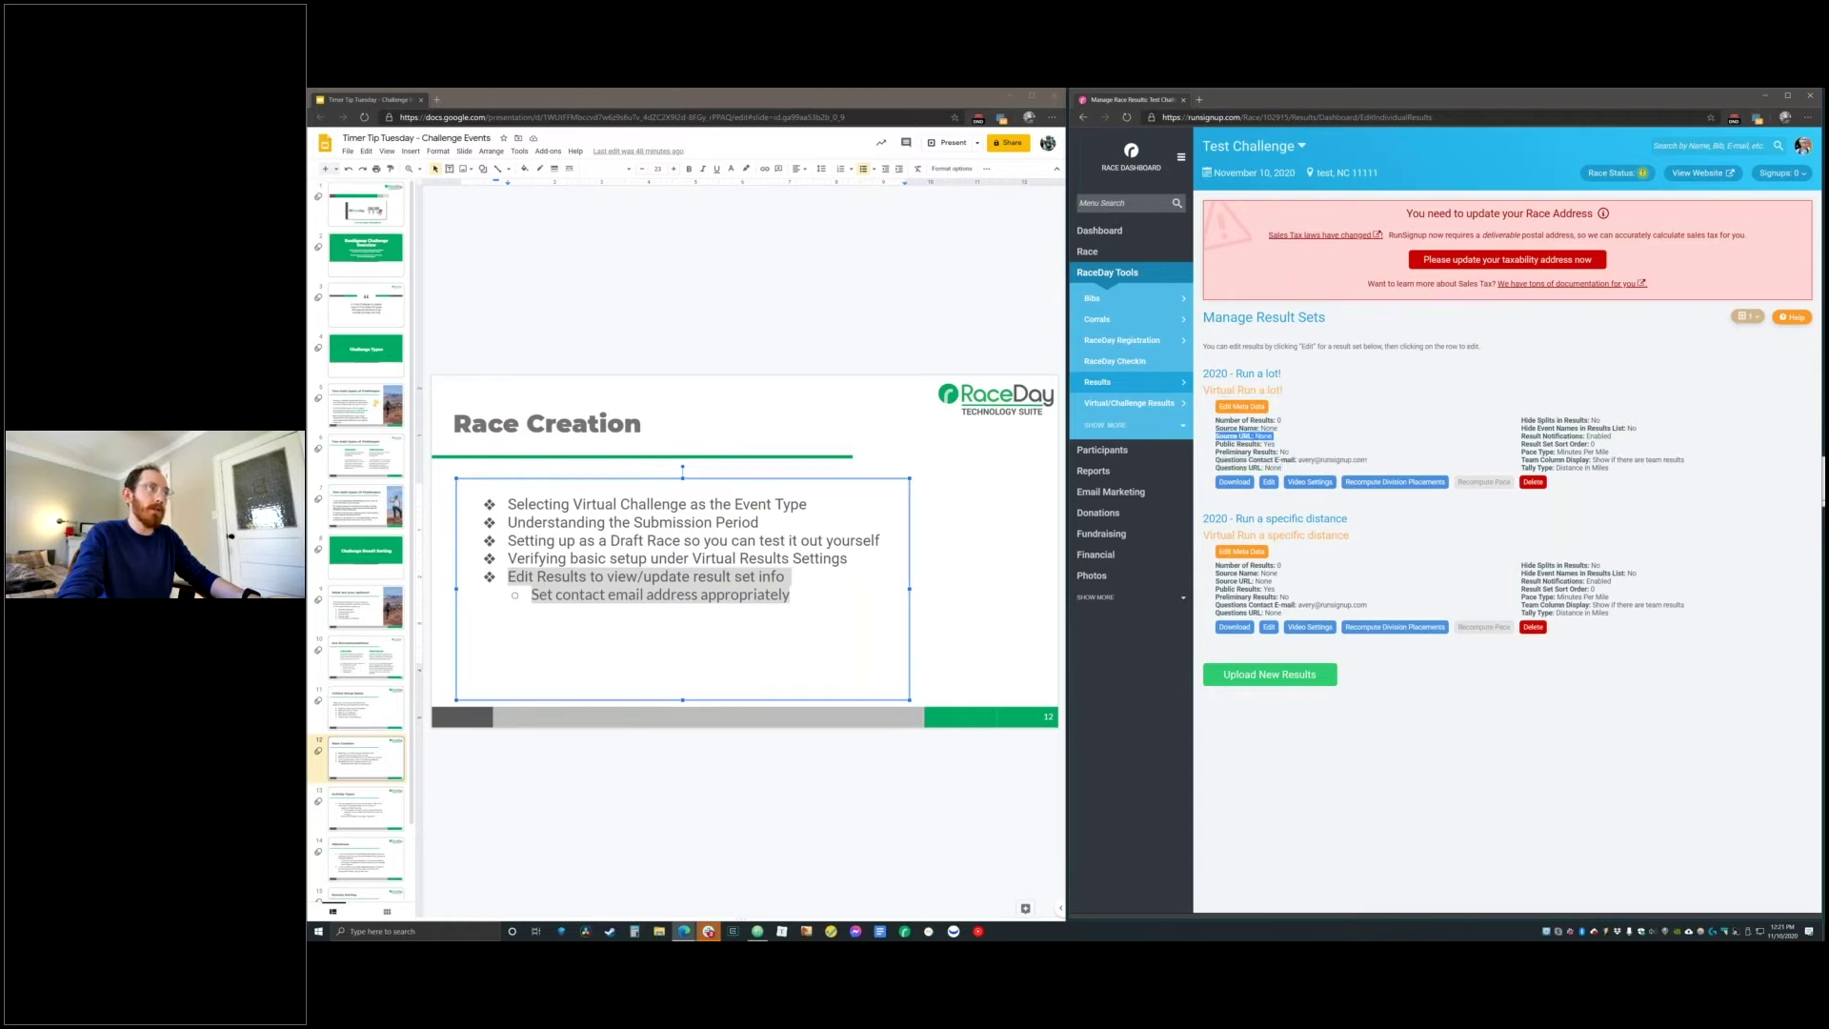
Open the Run a lot! result set's information for editing and examine its Result Set Name and Questions Contact E-mail fields
{"action": "left_click", "coordinate": [1240, 406]}
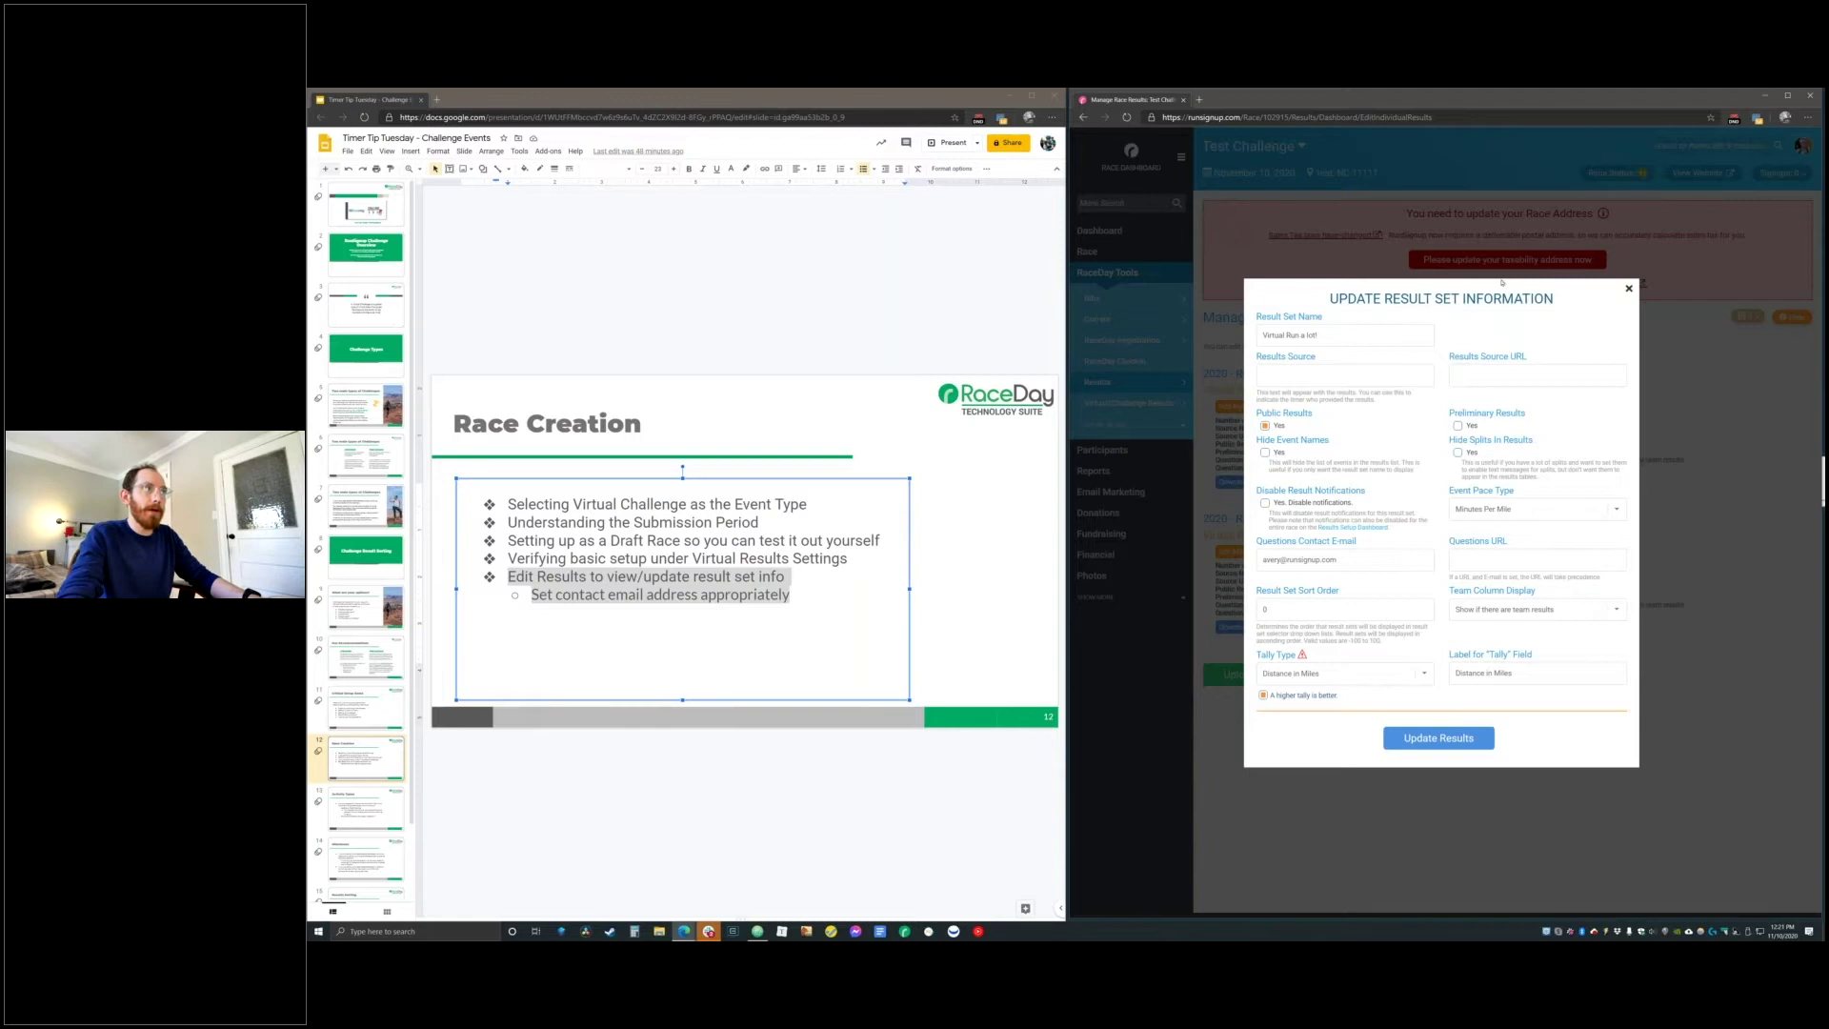
{"action": "triple_click", "coordinate": [1333, 339]}
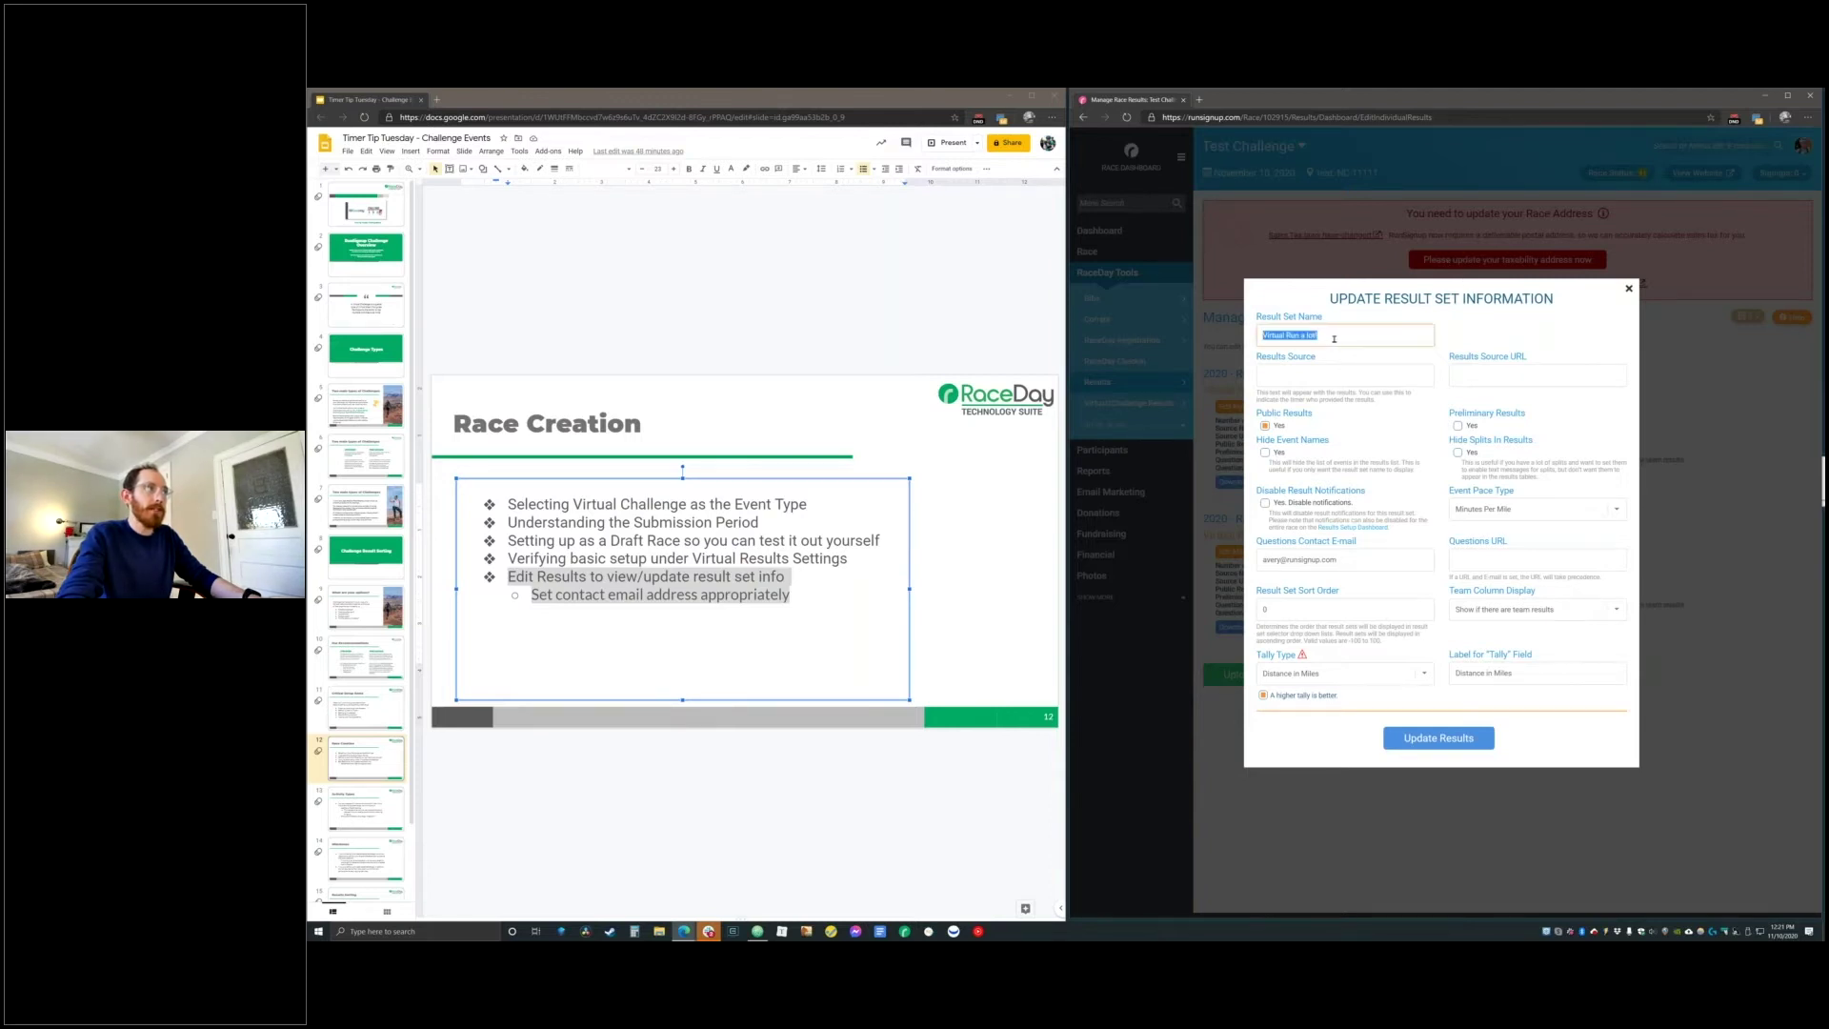
{"action": "key", "text": "BackSpace"}
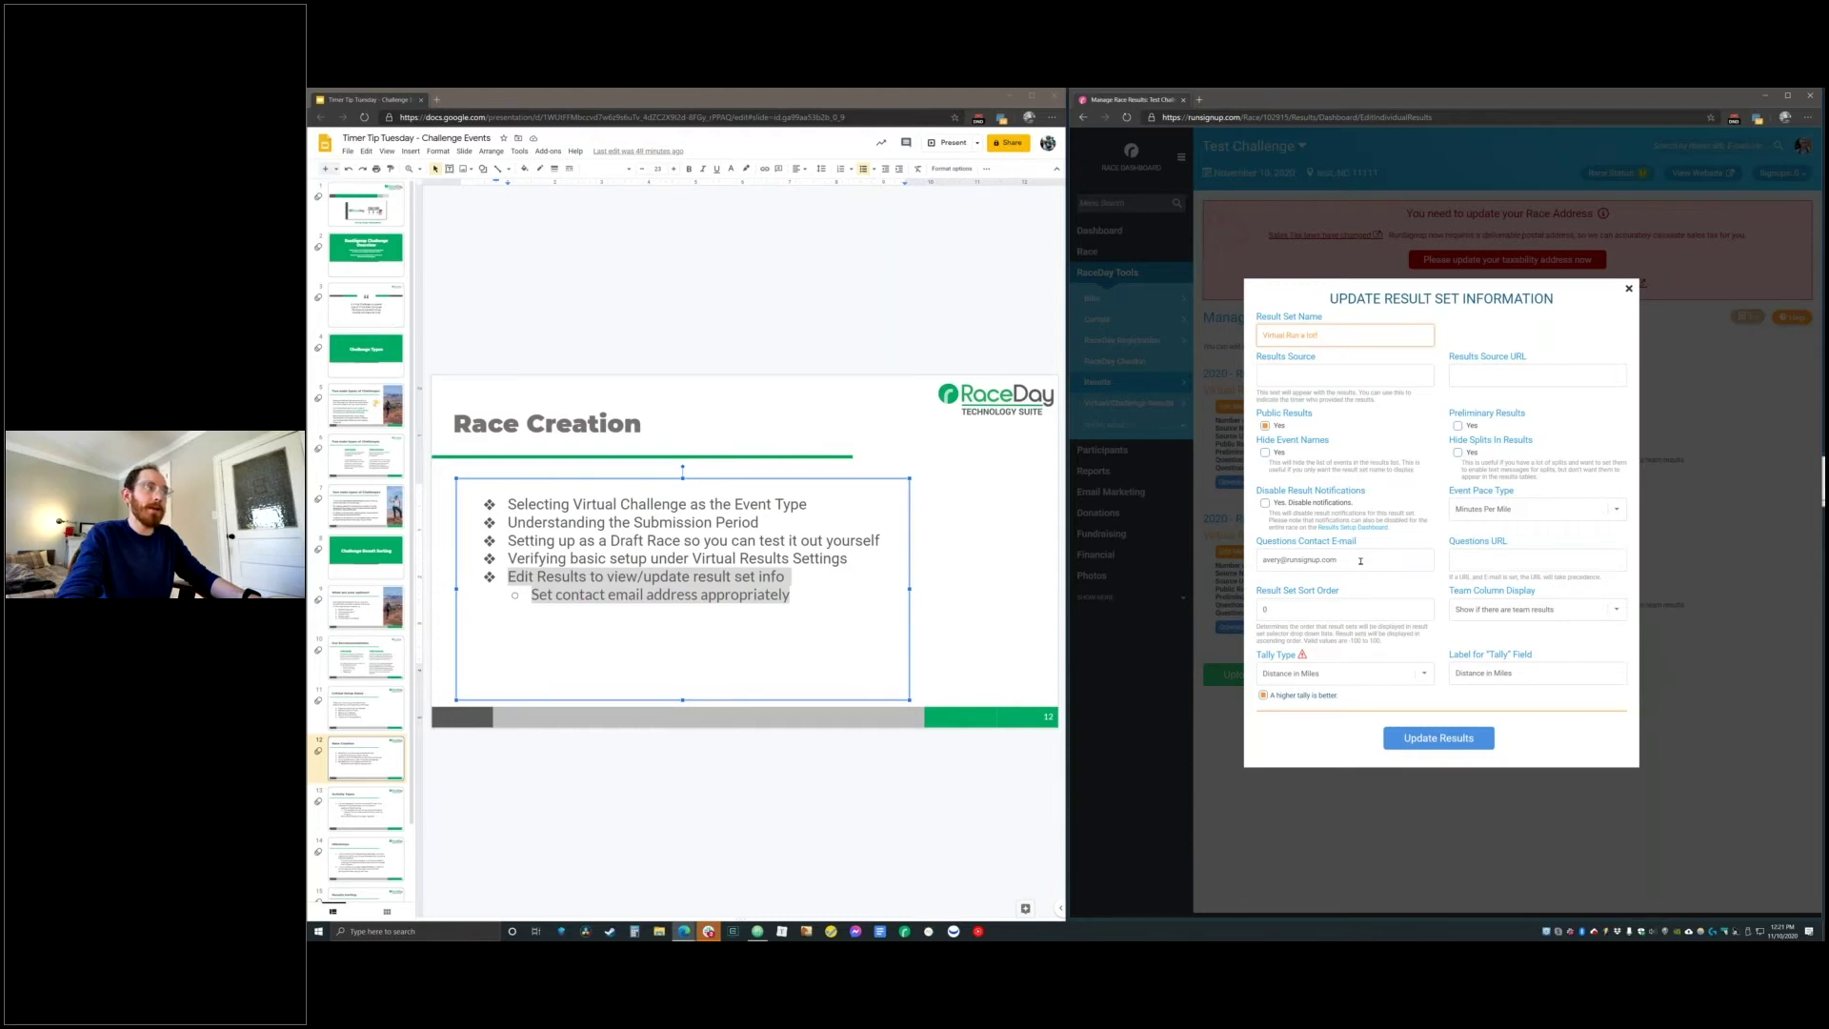
{"action": "left_click", "coordinate": [1360, 561]}
{"action": "double_click", "coordinate": [1351, 541]}
{"action": "triple_click", "coordinate": [1355, 543]}
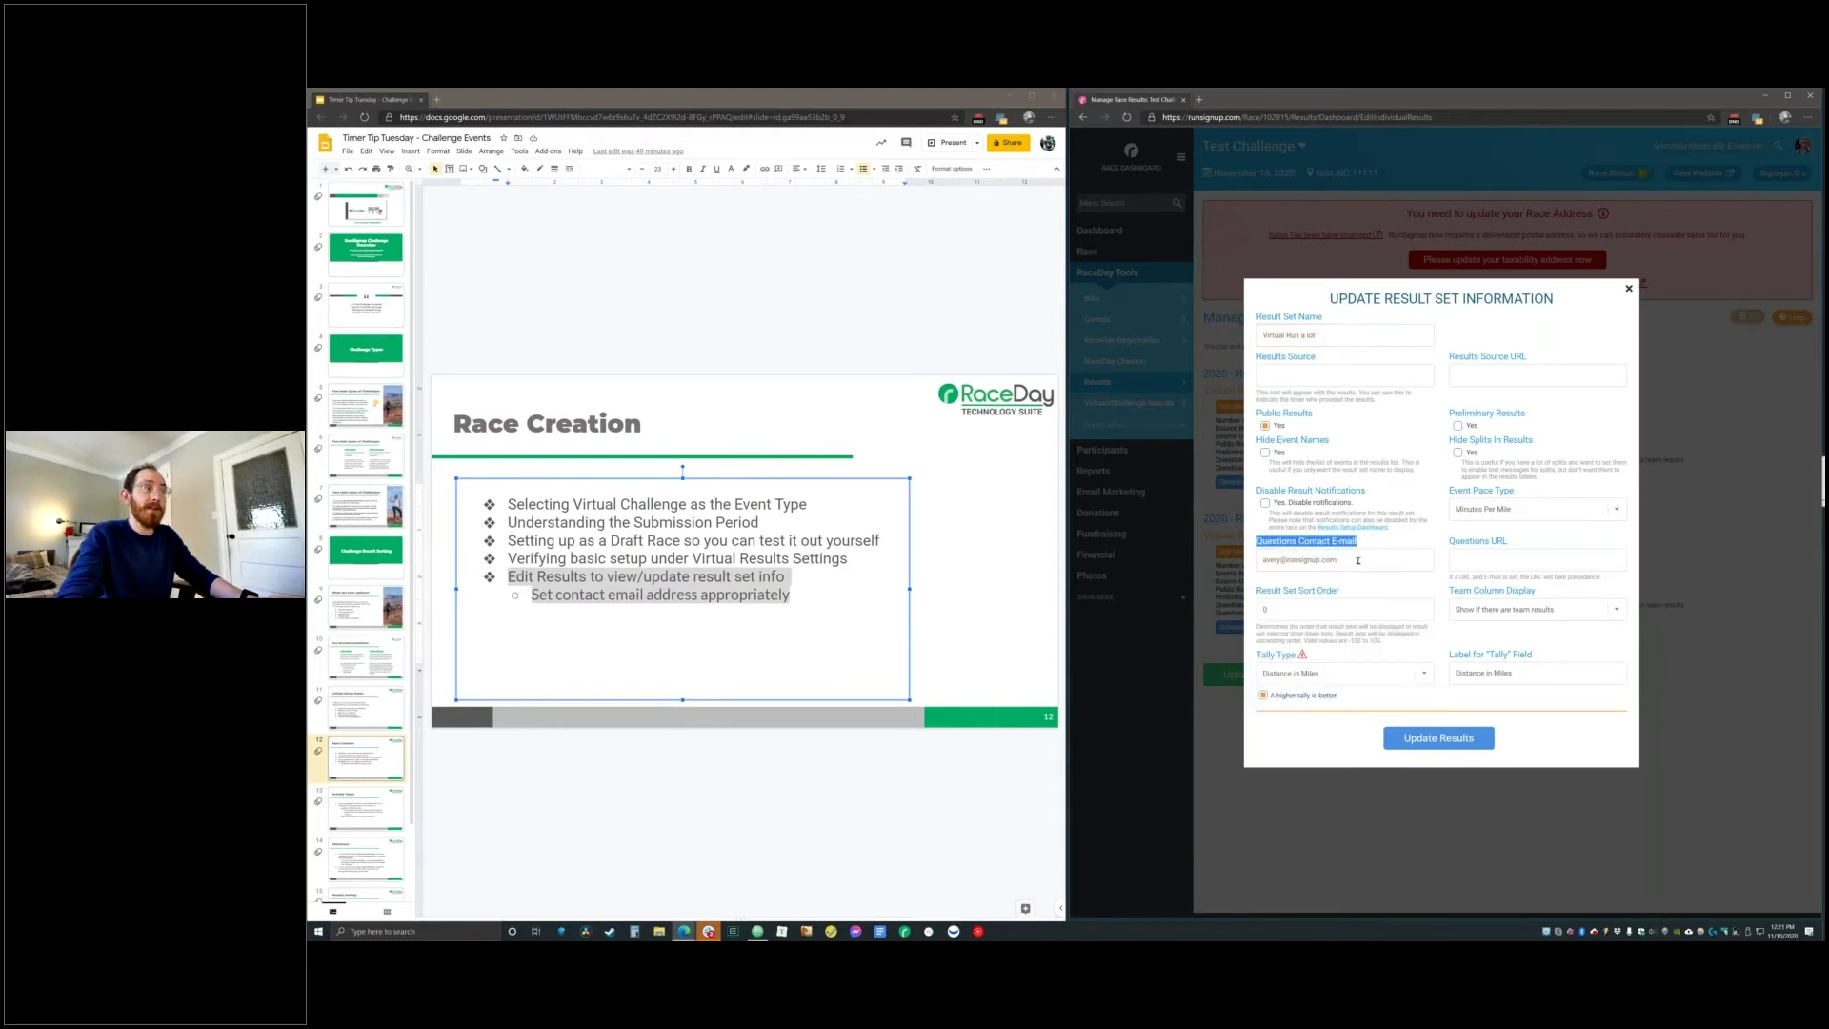
Review the contact e-mail entry of the Run a lot! result set and close its information without saving
{"action": "triple_click", "coordinate": [1358, 561]}
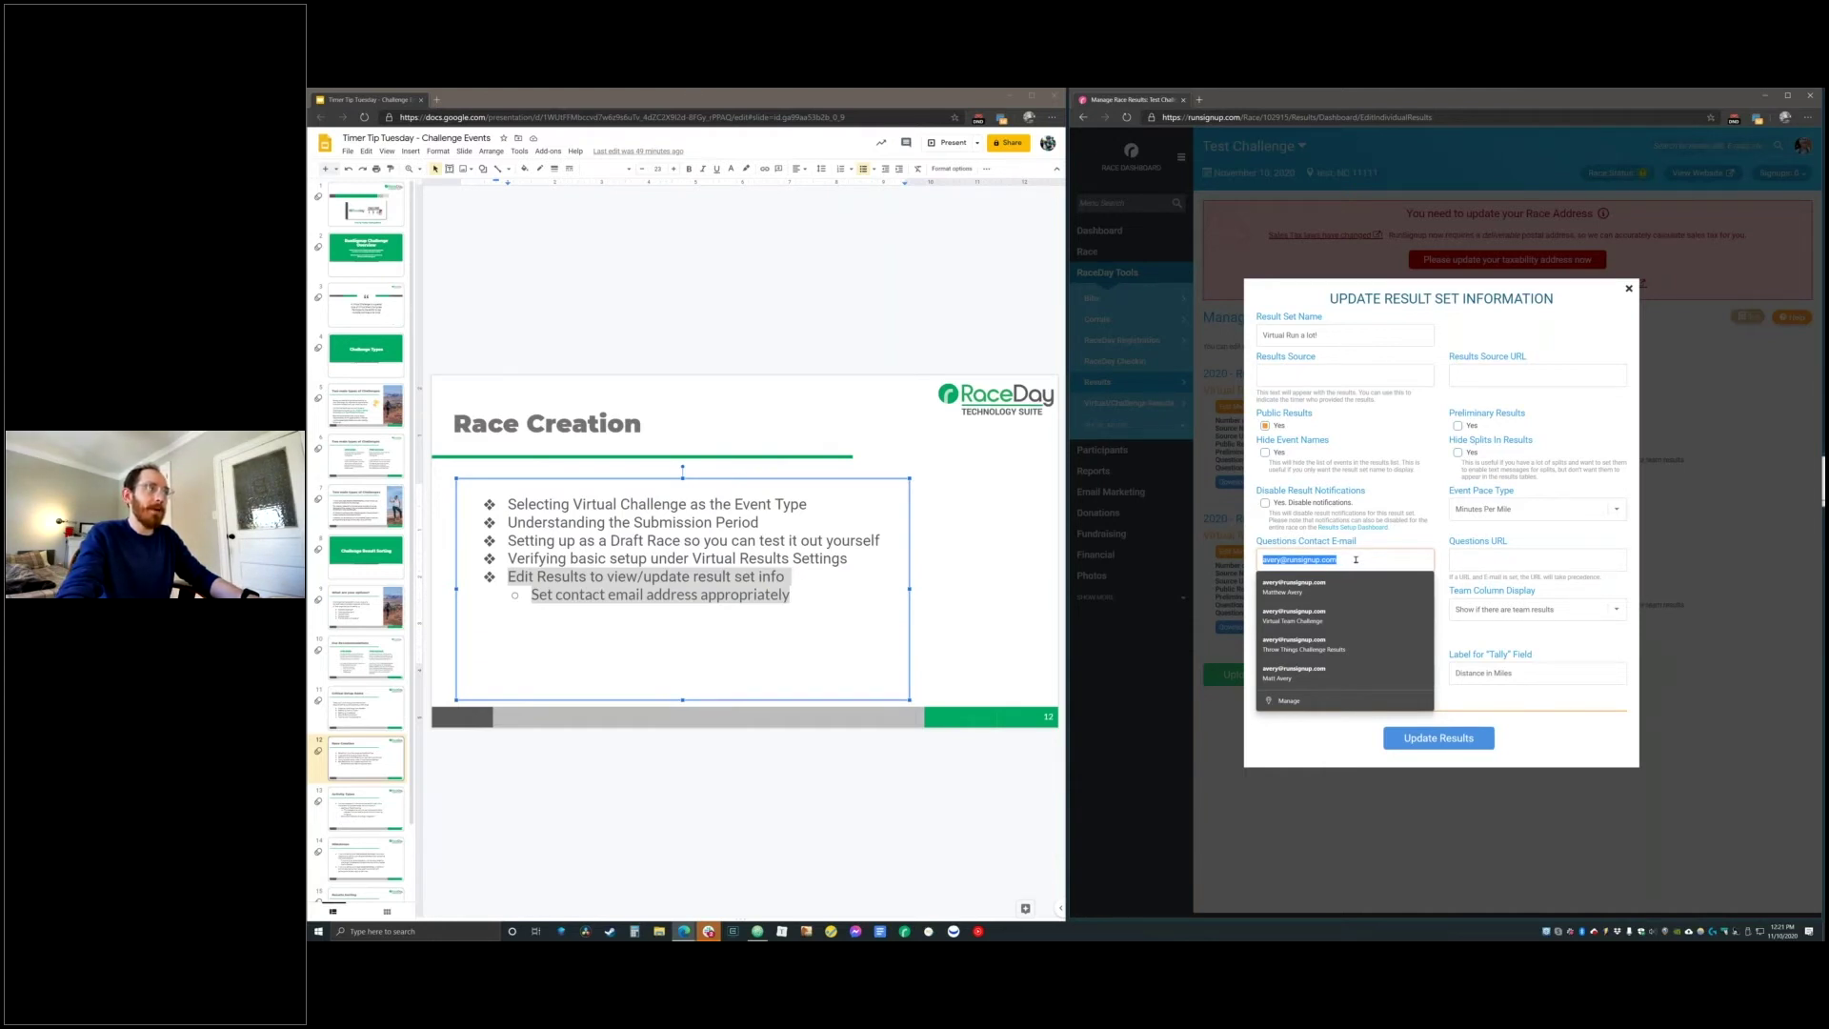
{"action": "key", "text": "BackSpace"}
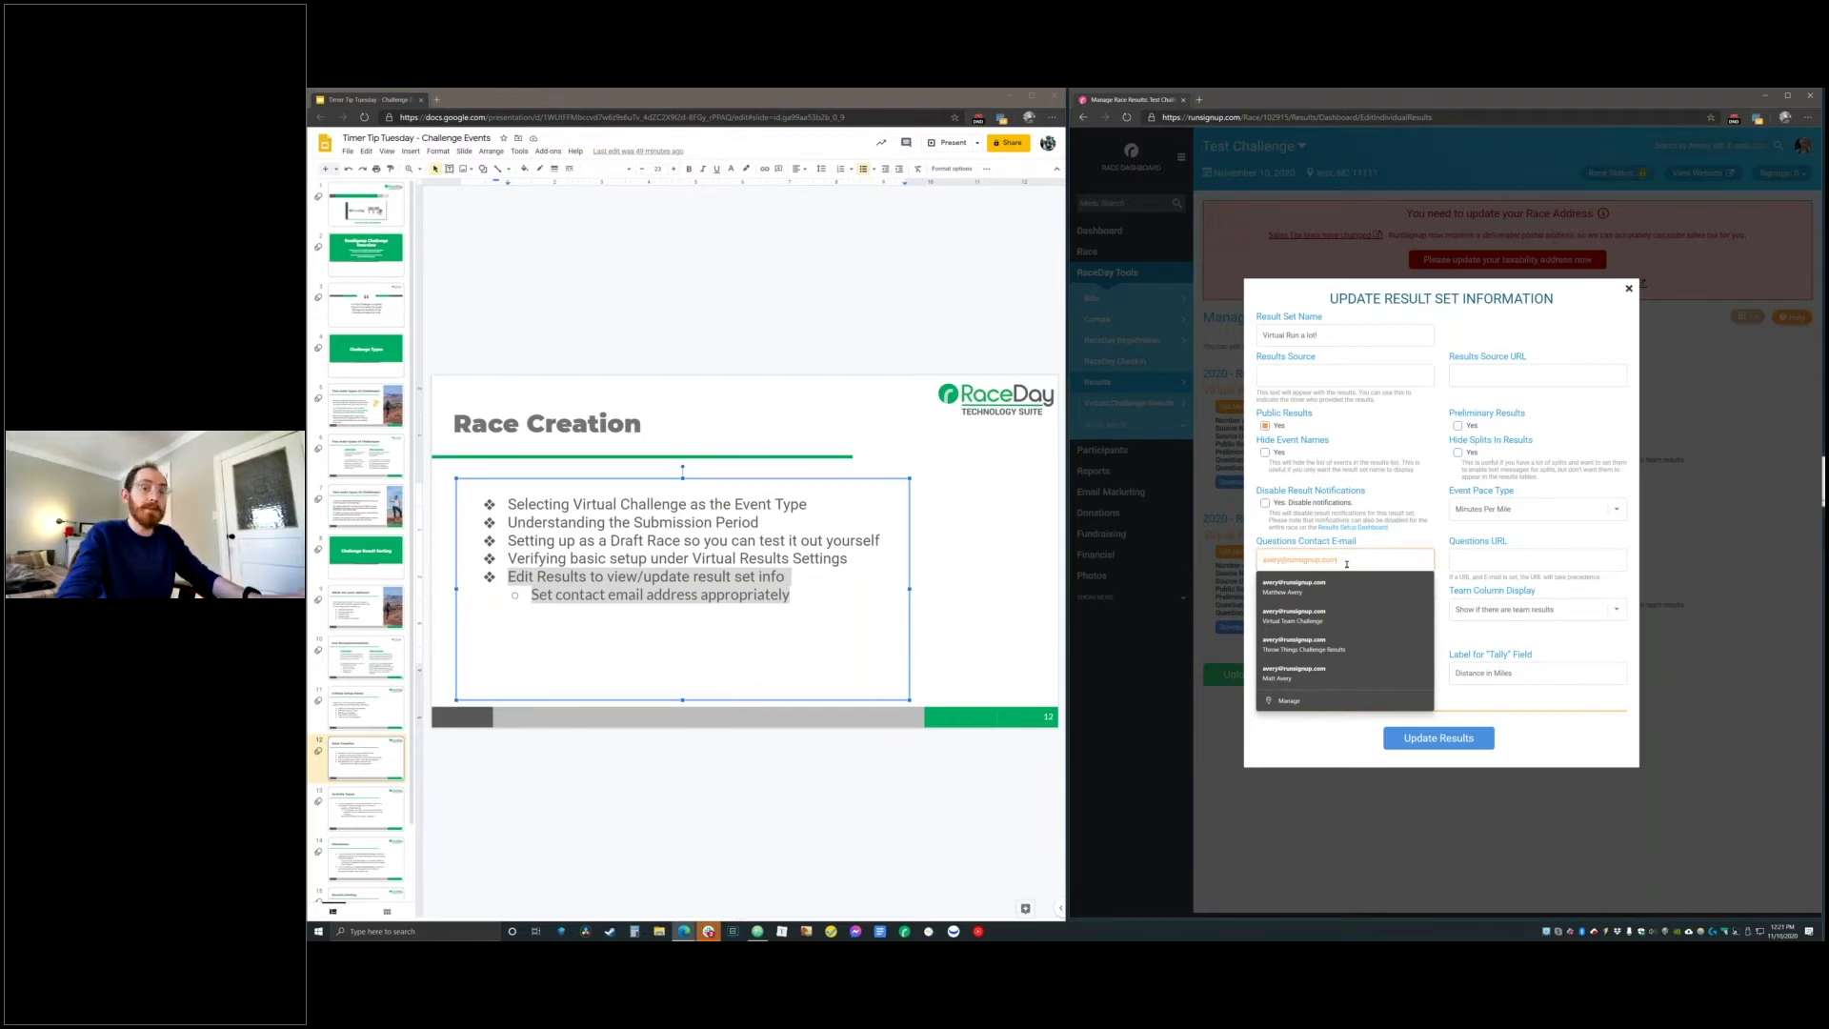
{"action": "triple_click", "coordinate": [1347, 562]}
{"action": "triple_click", "coordinate": [1348, 559]}
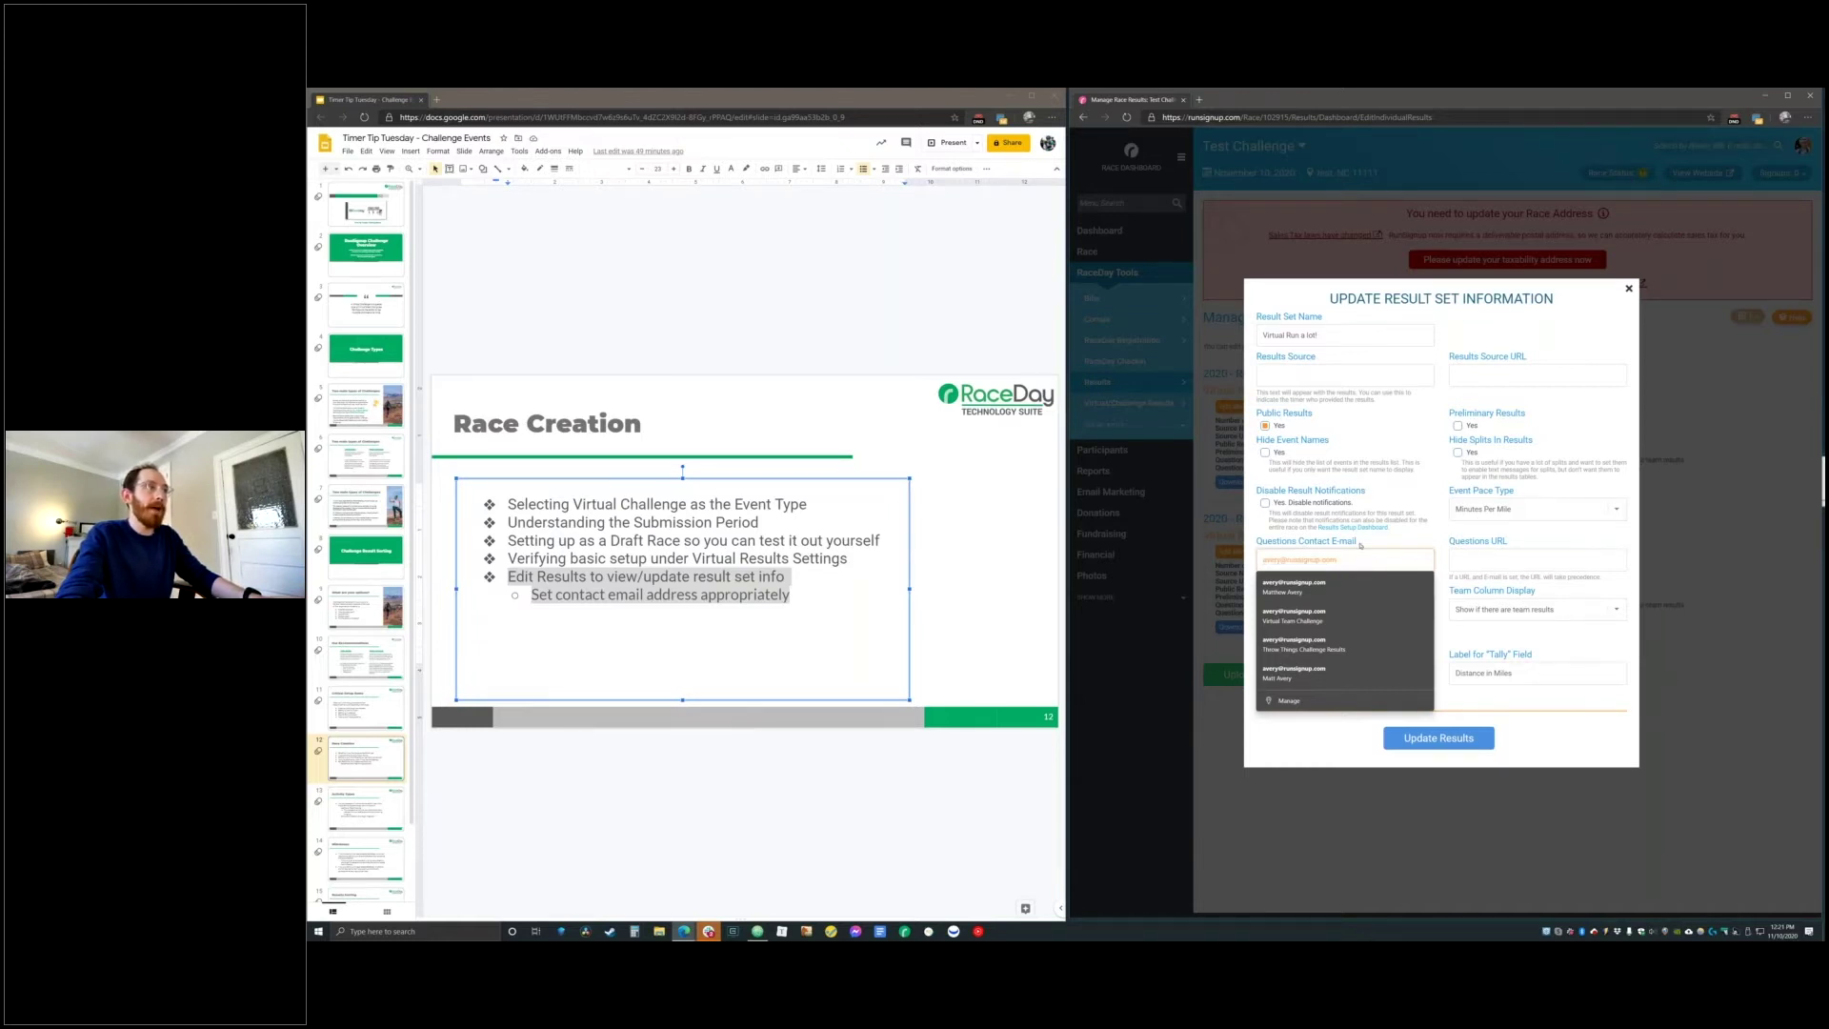
{"action": "left_click", "coordinate": [1360, 545]}
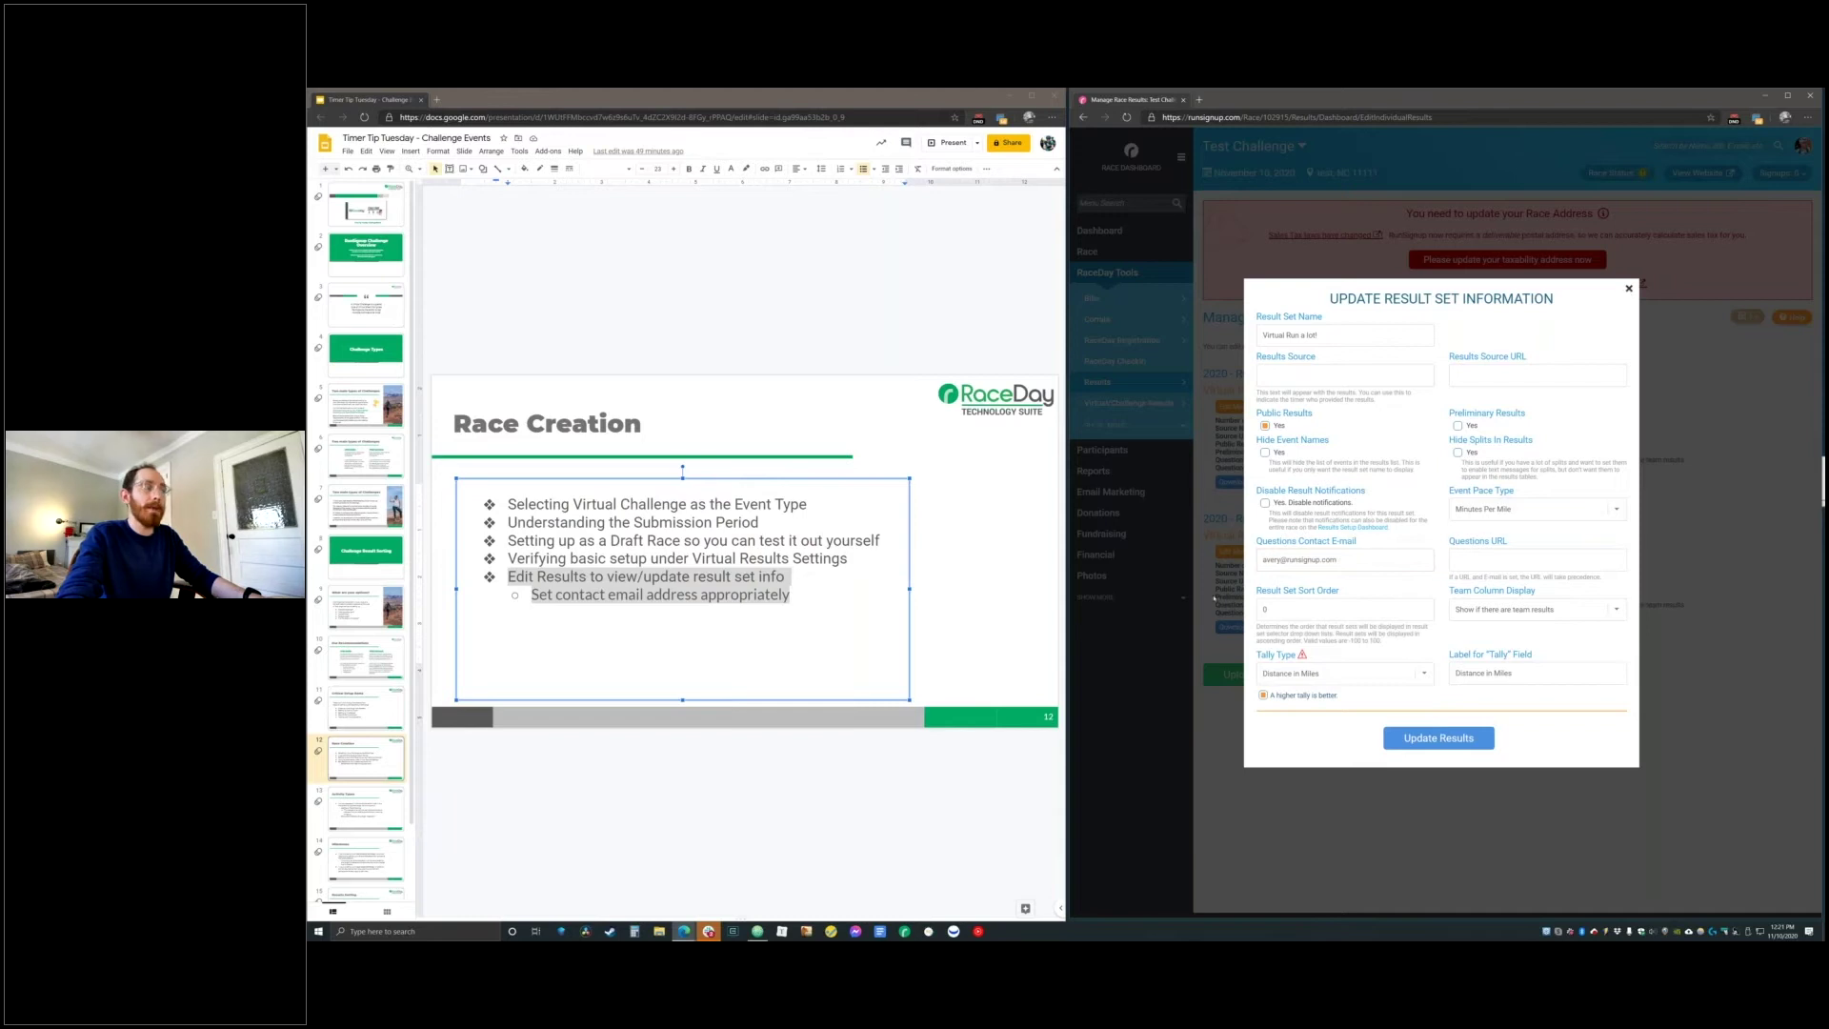
{"action": "left_click", "coordinate": [1628, 289]}
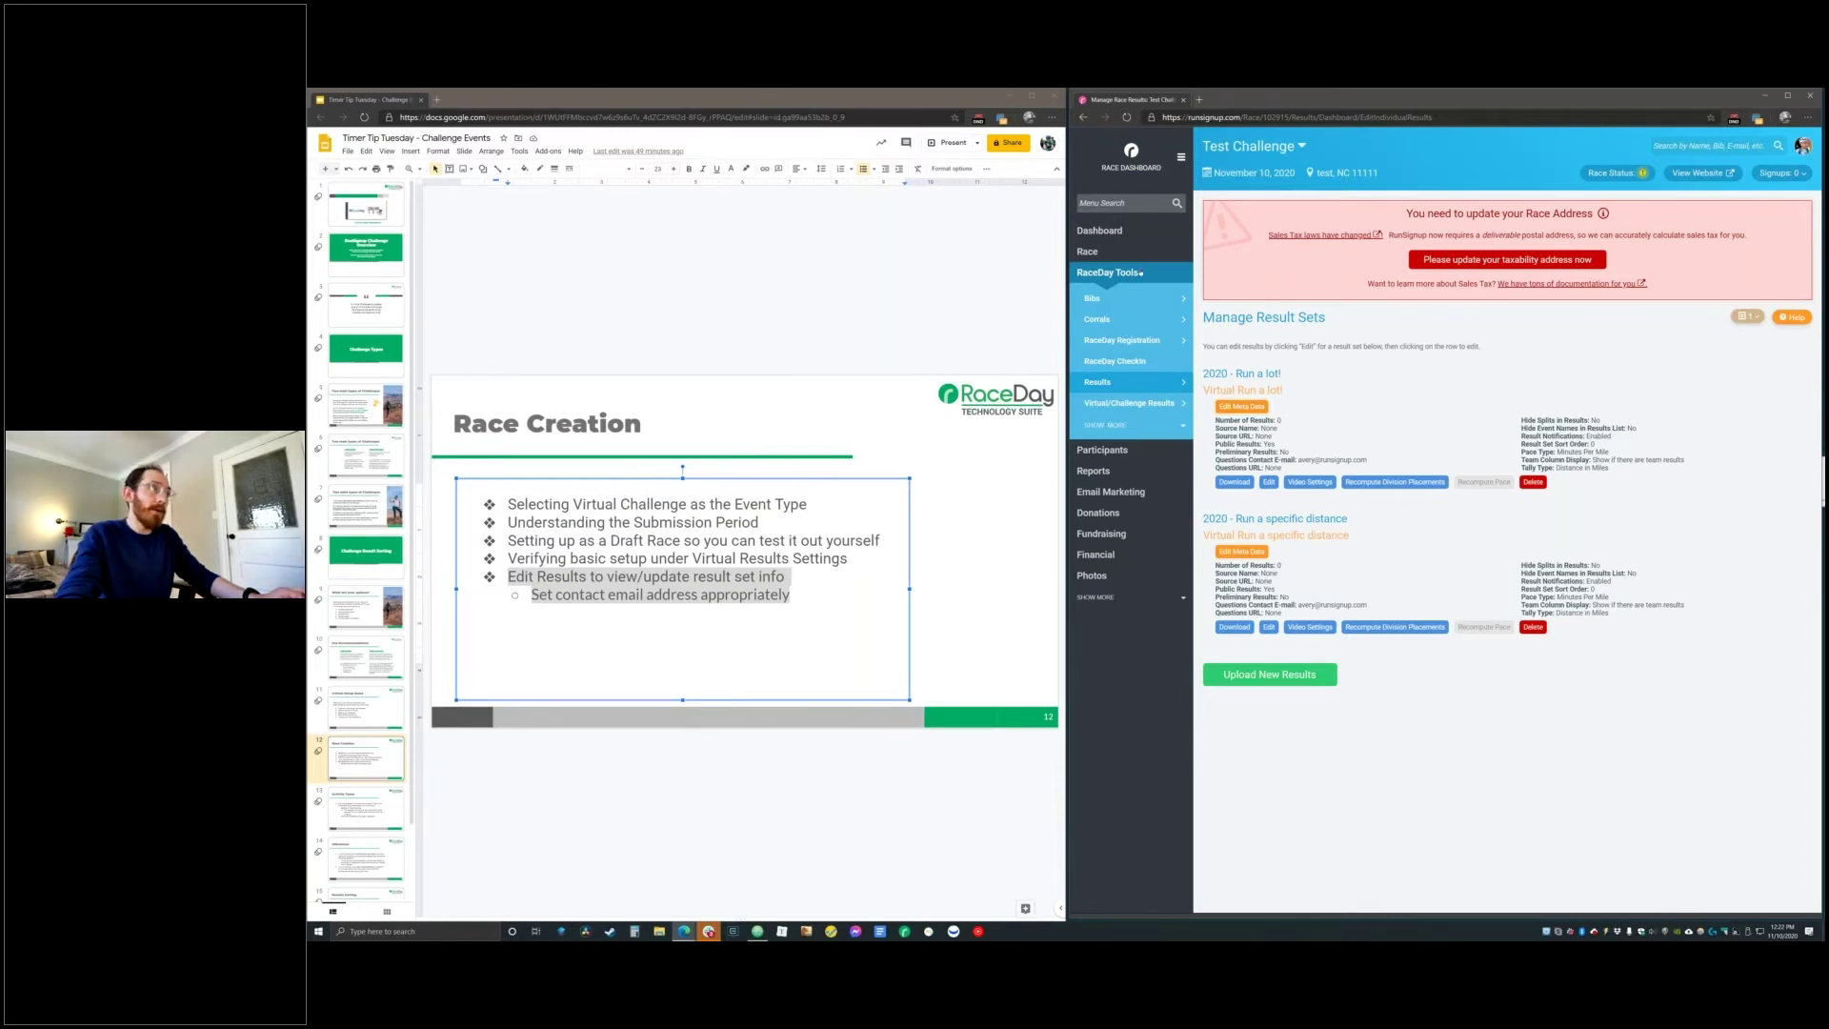
Check the Questions Contact E-mail in the Run a specific distance result set's information, then close it without saving
{"action": "mouse_move", "coordinate": [1143, 382]}
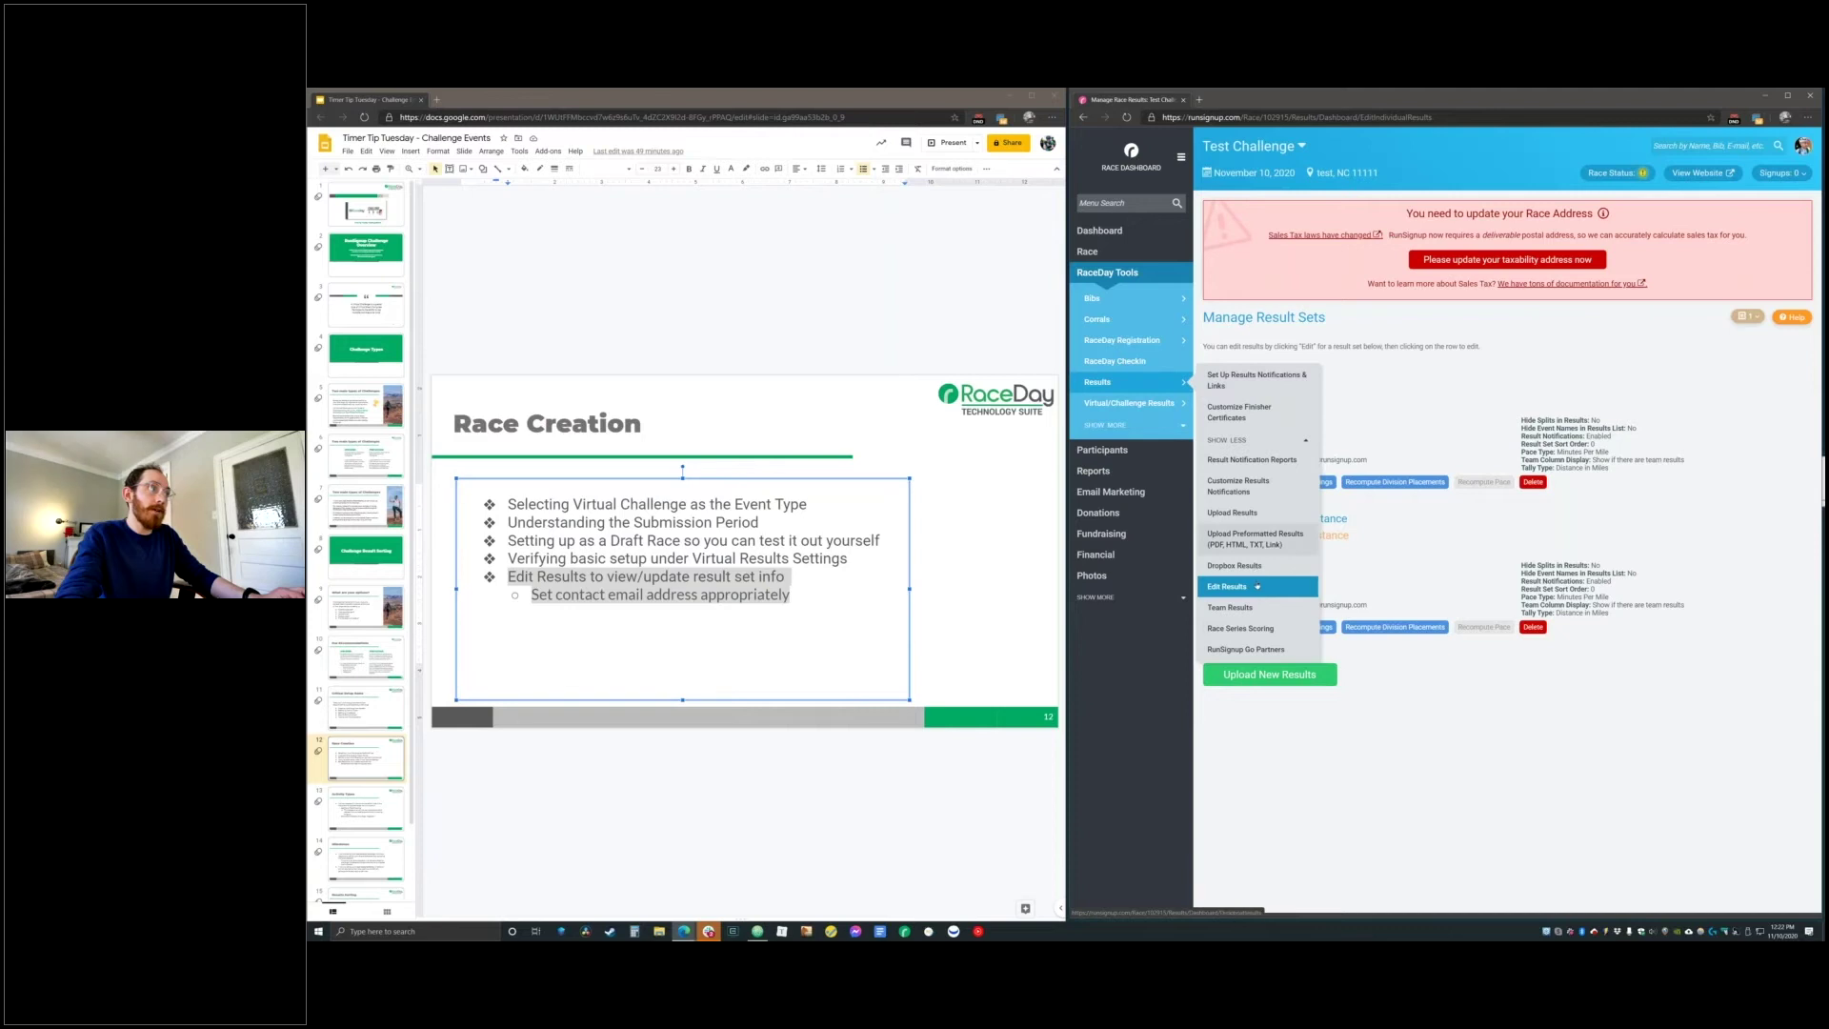
{"action": "left_click", "coordinate": [1243, 553]}
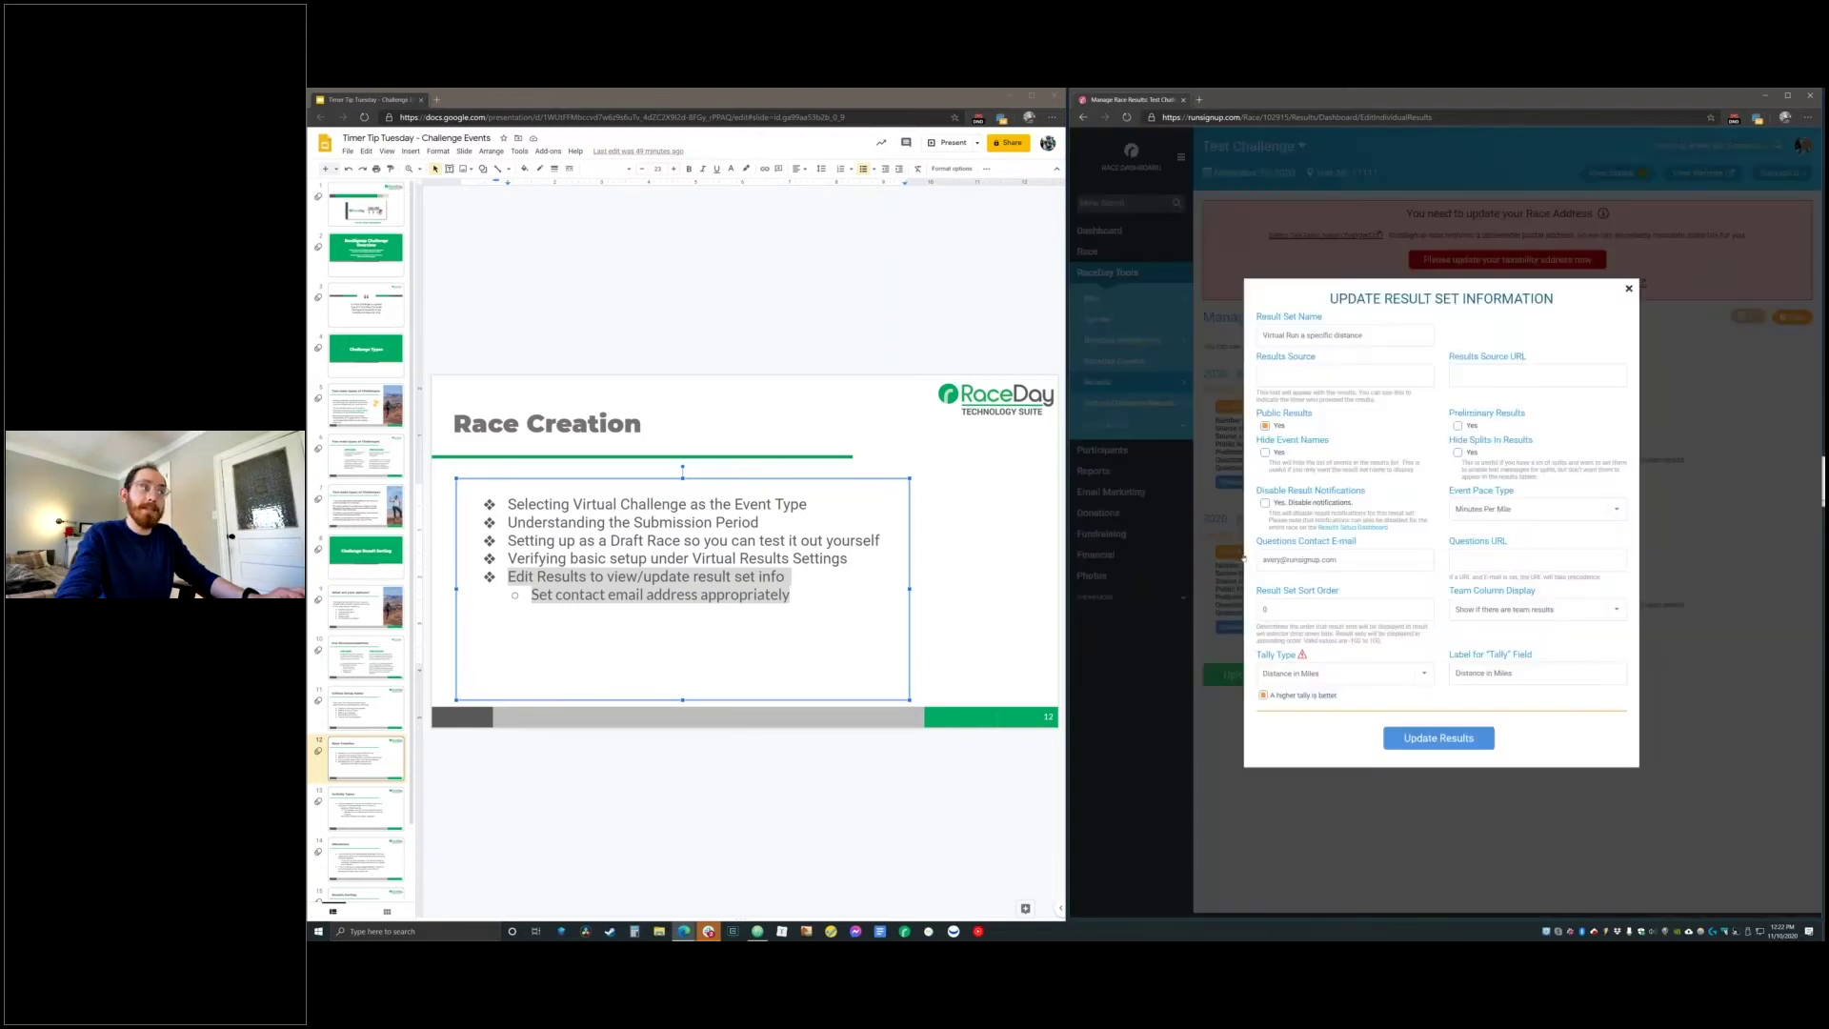
{"action": "triple_click", "coordinate": [1368, 567]}
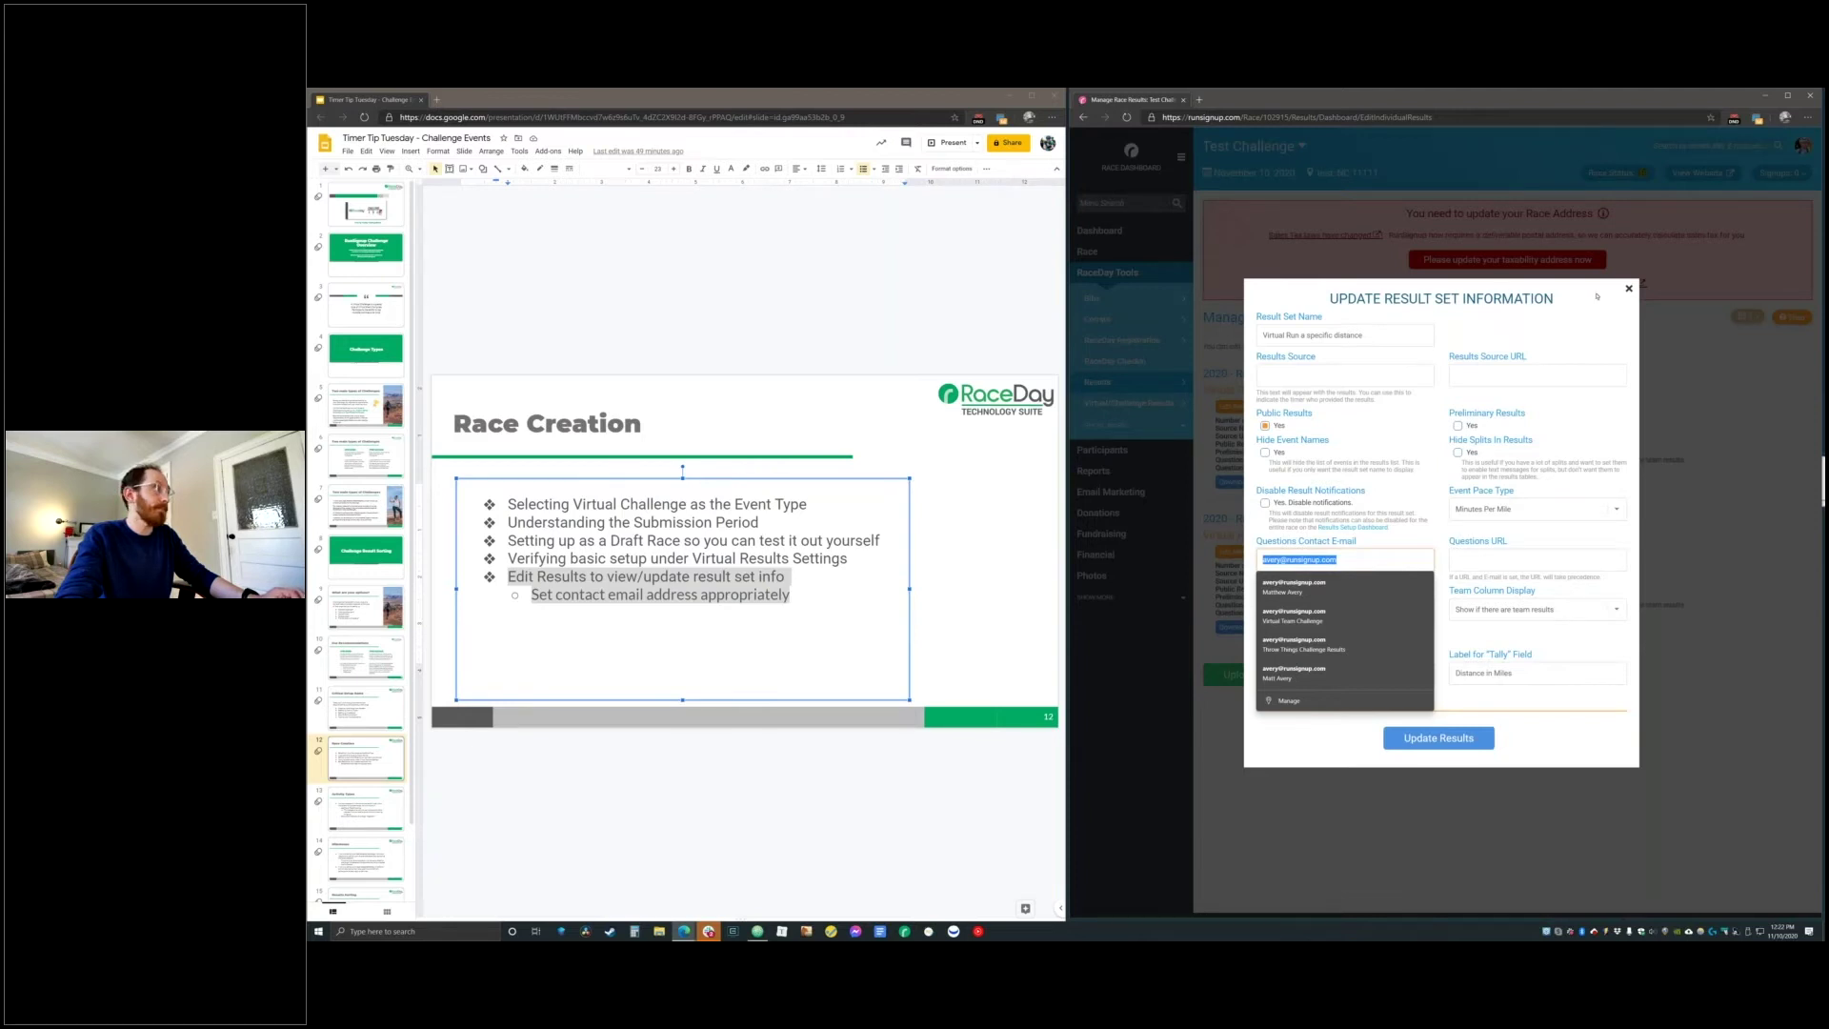
{"action": "left_click", "coordinate": [1630, 287]}
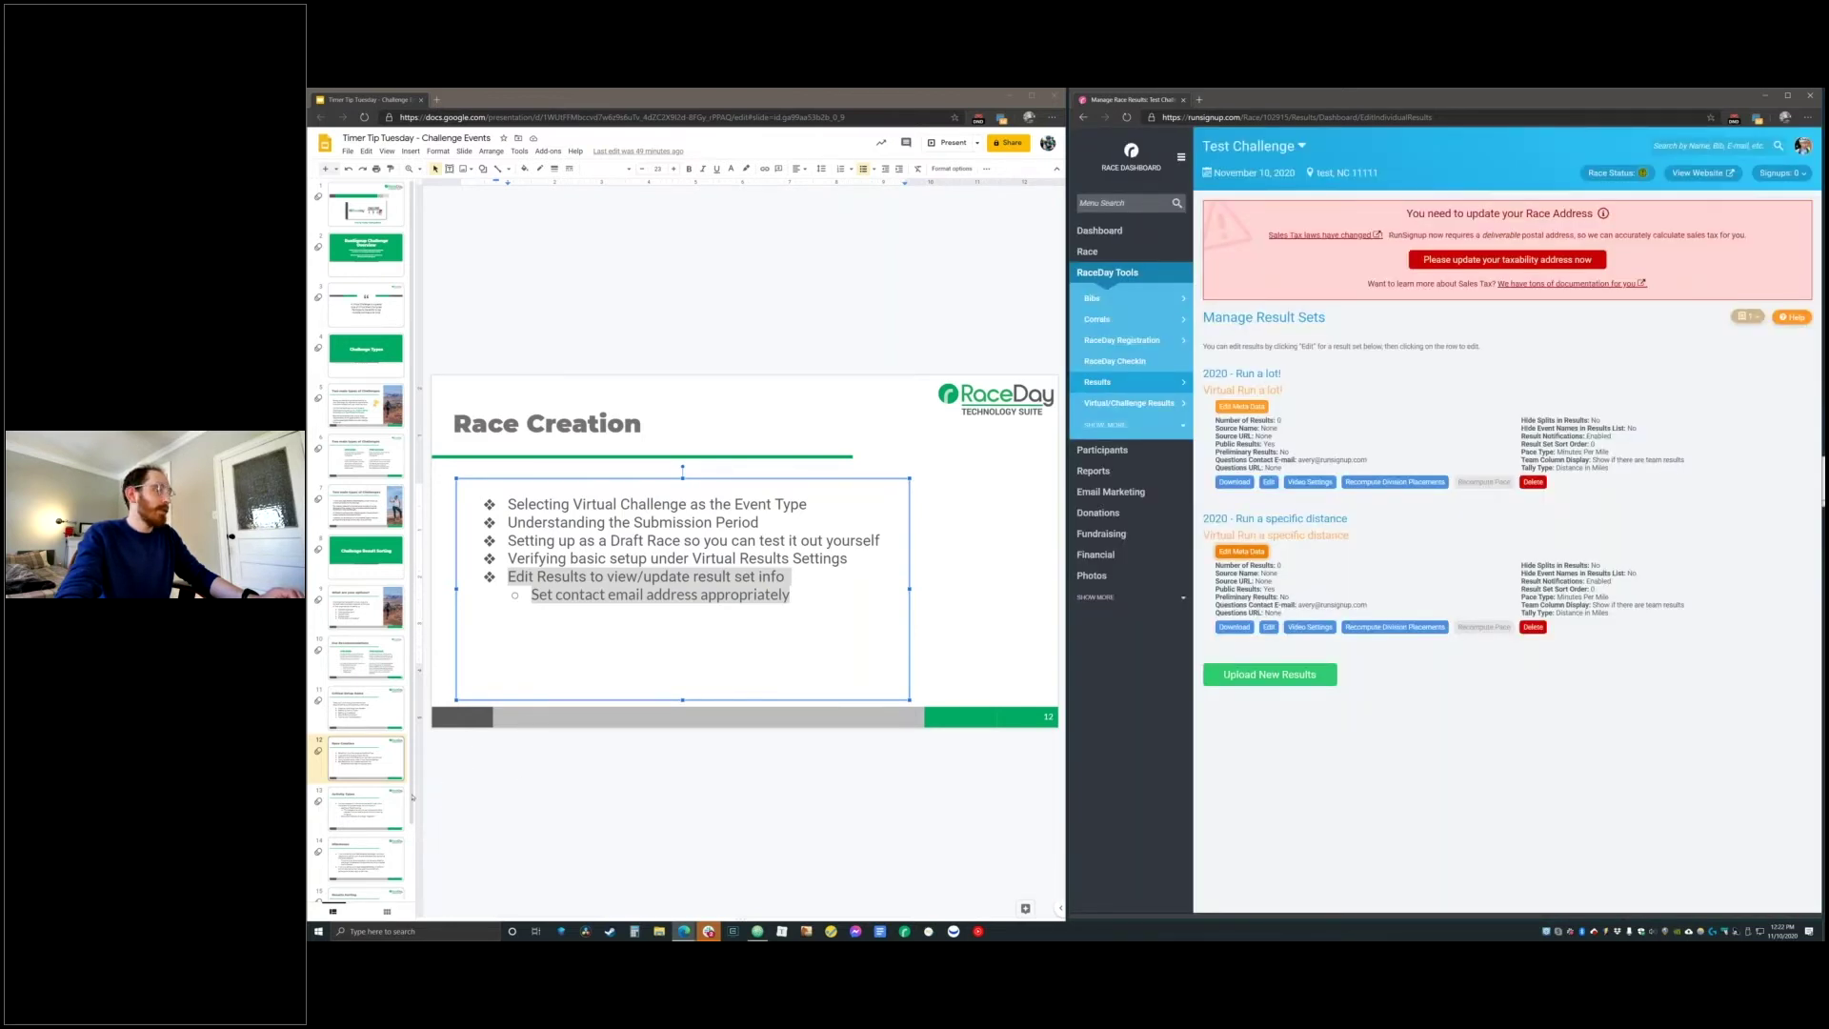
Show the Activity Types slide in the presentation and open the race's Virtual/Challenge Results page
{"action": "left_click", "coordinate": [391, 804]}
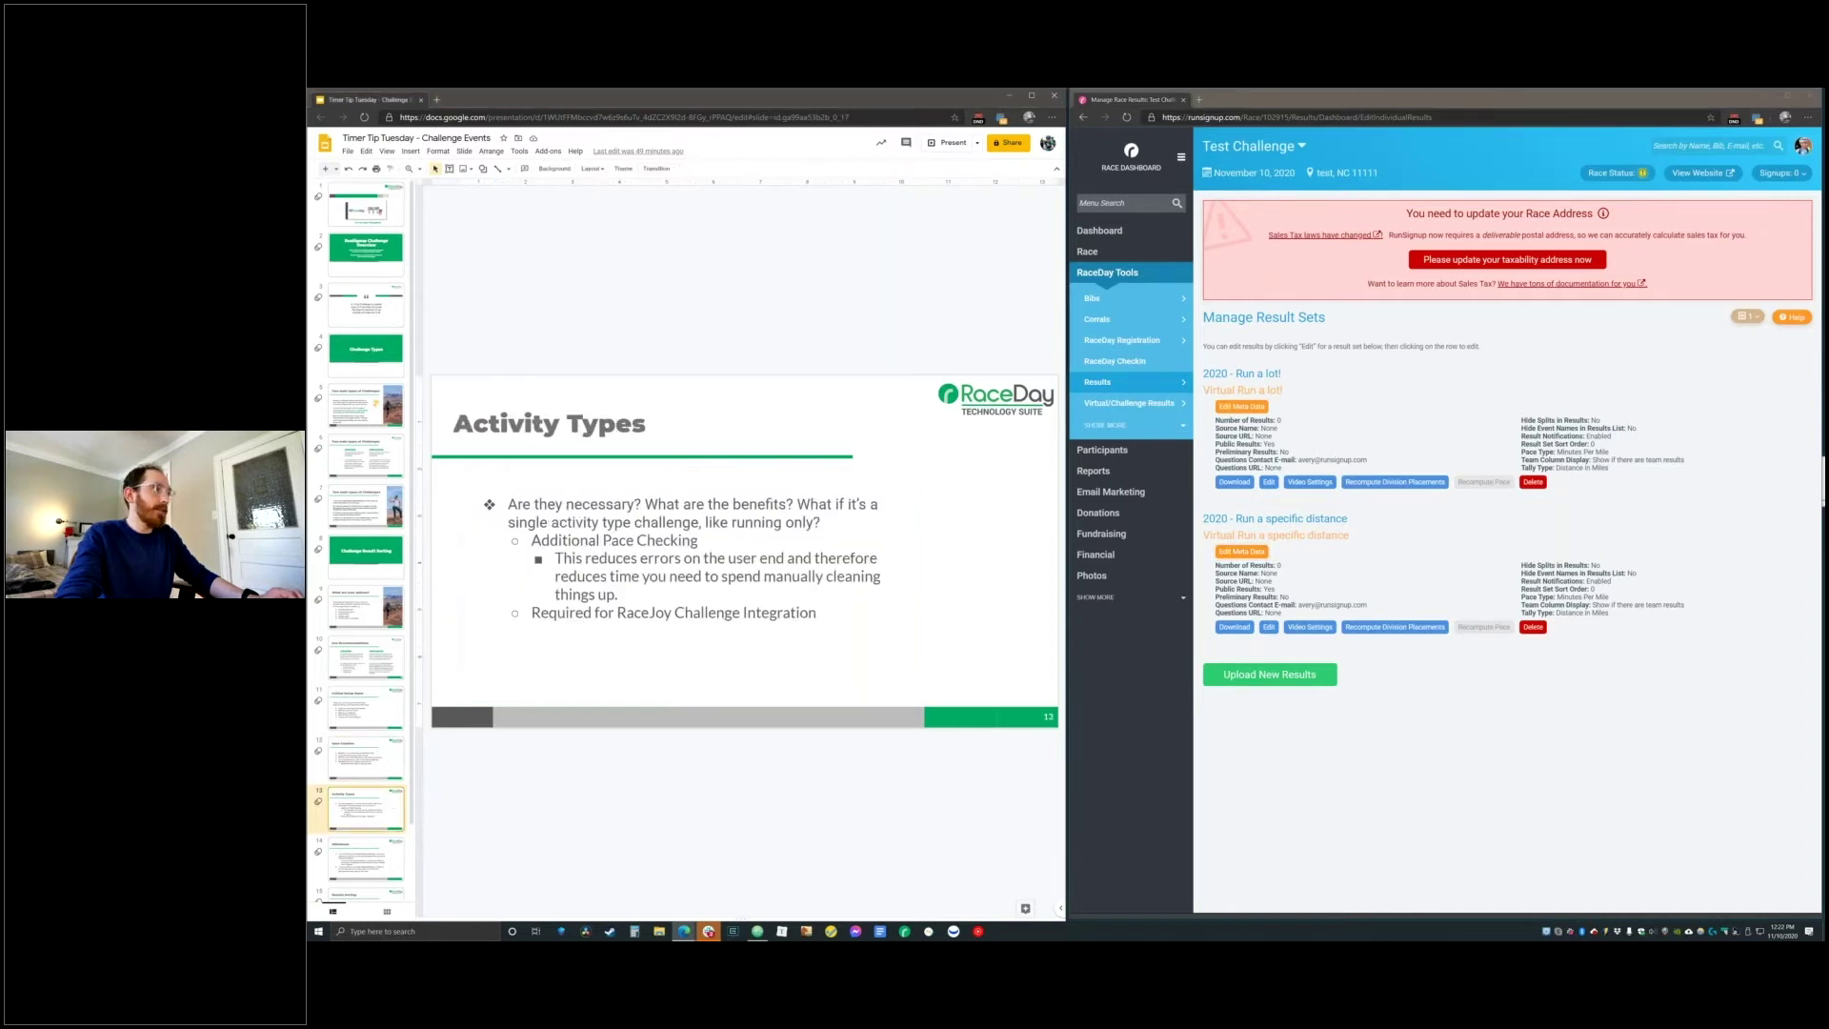
{"action": "left_click", "coordinate": [1377, 427]}
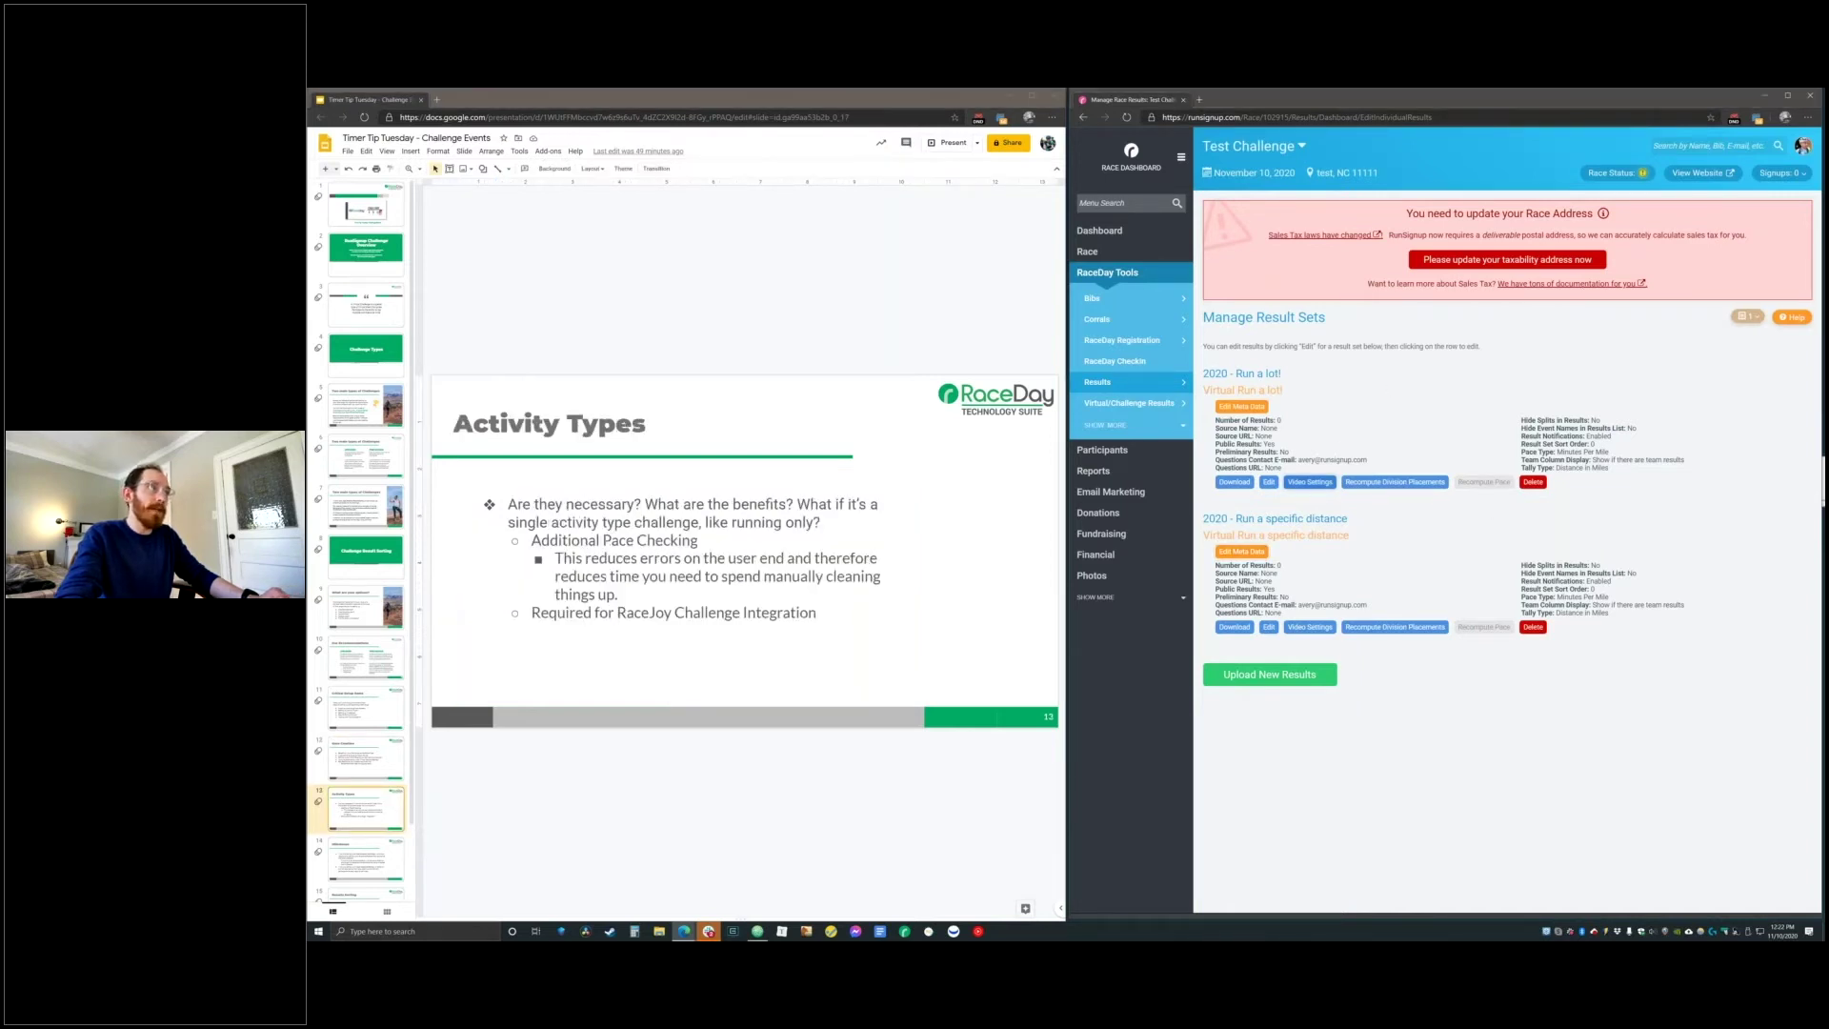
{"action": "left_click", "coordinate": [1155, 407]}
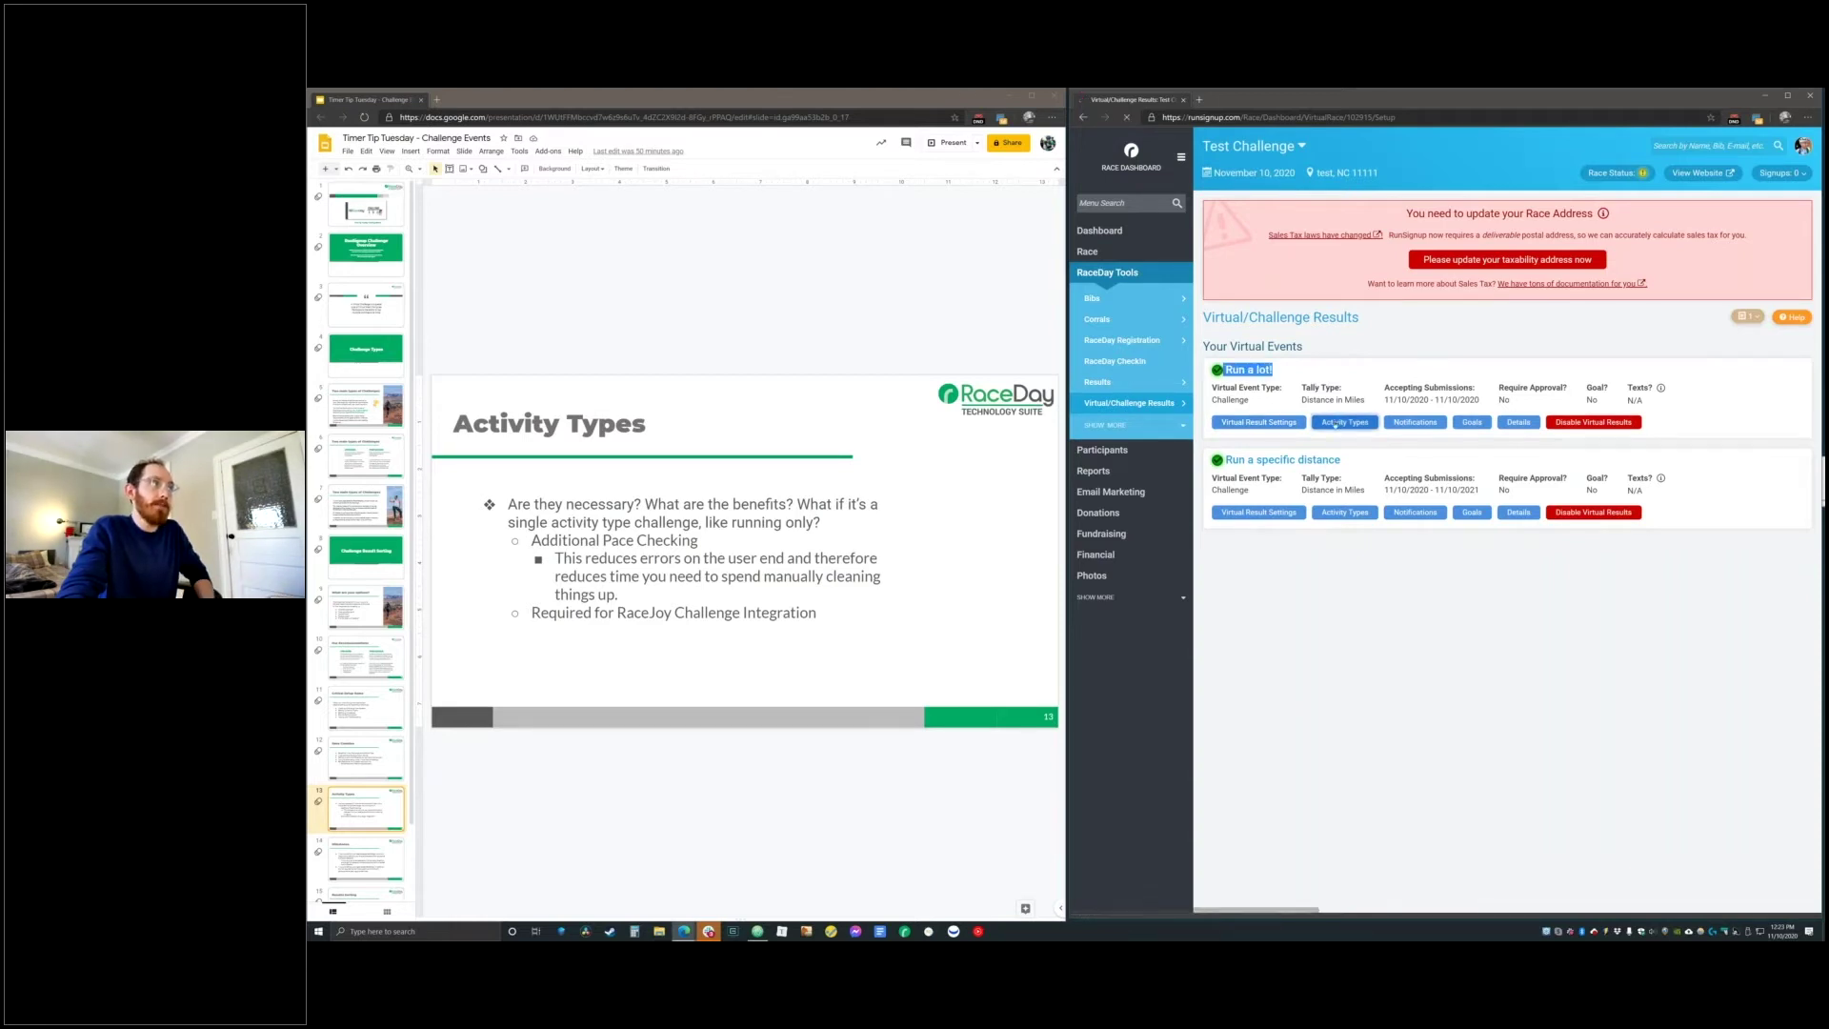
View the activity types available in the Run a lot! setup and leave it without saving
{"action": "left_click", "coordinate": [1345, 422]}
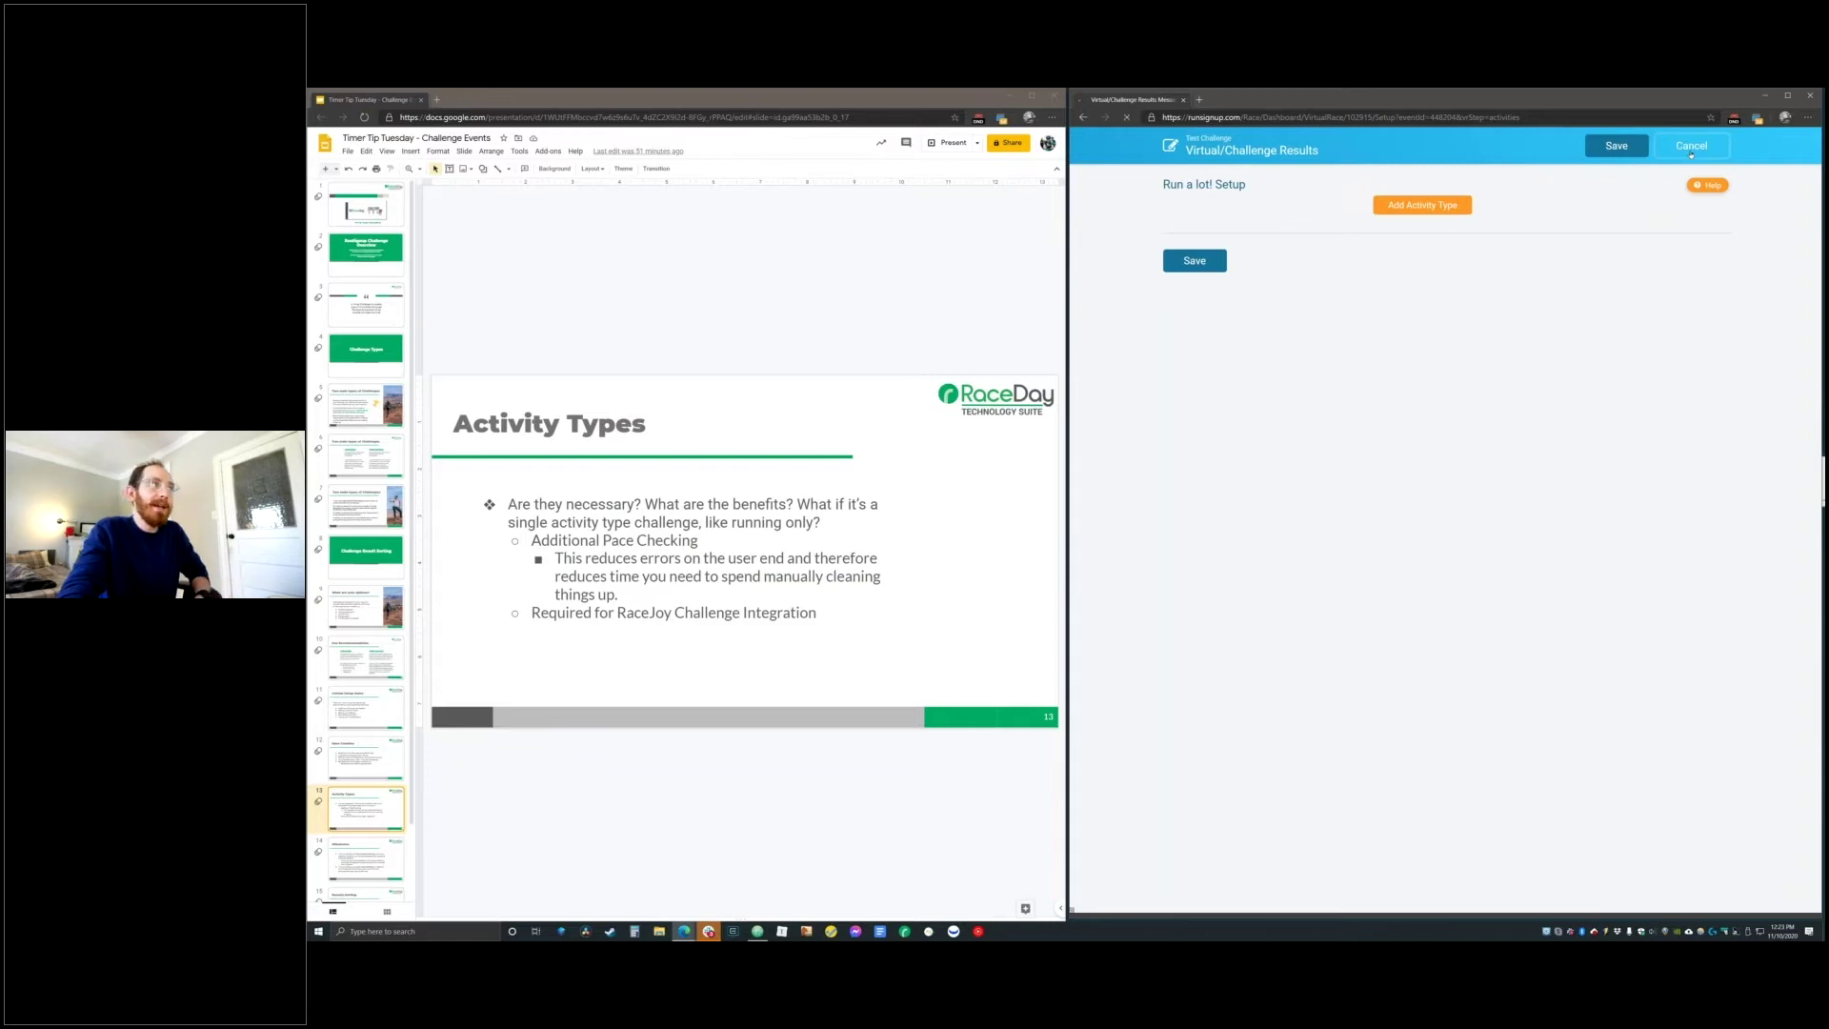
{"action": "left_click", "coordinate": [1691, 146]}
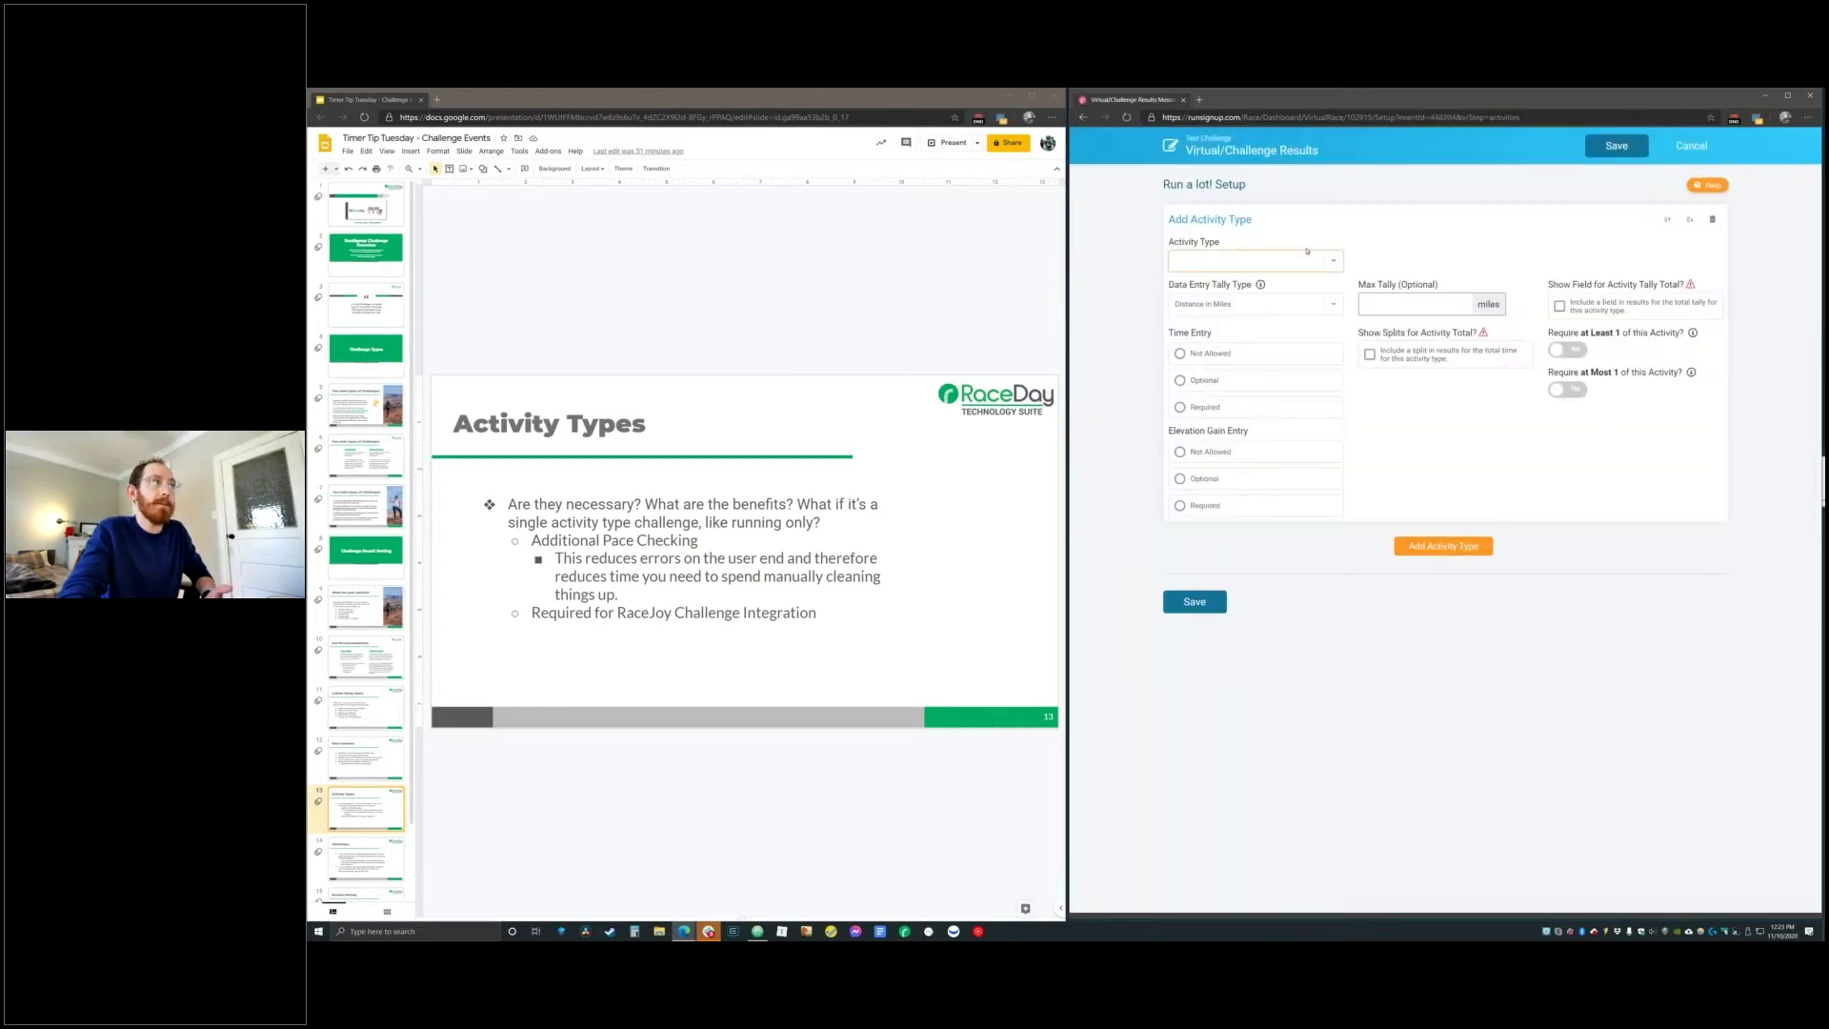
{"action": "left_click", "coordinate": [1305, 260]}
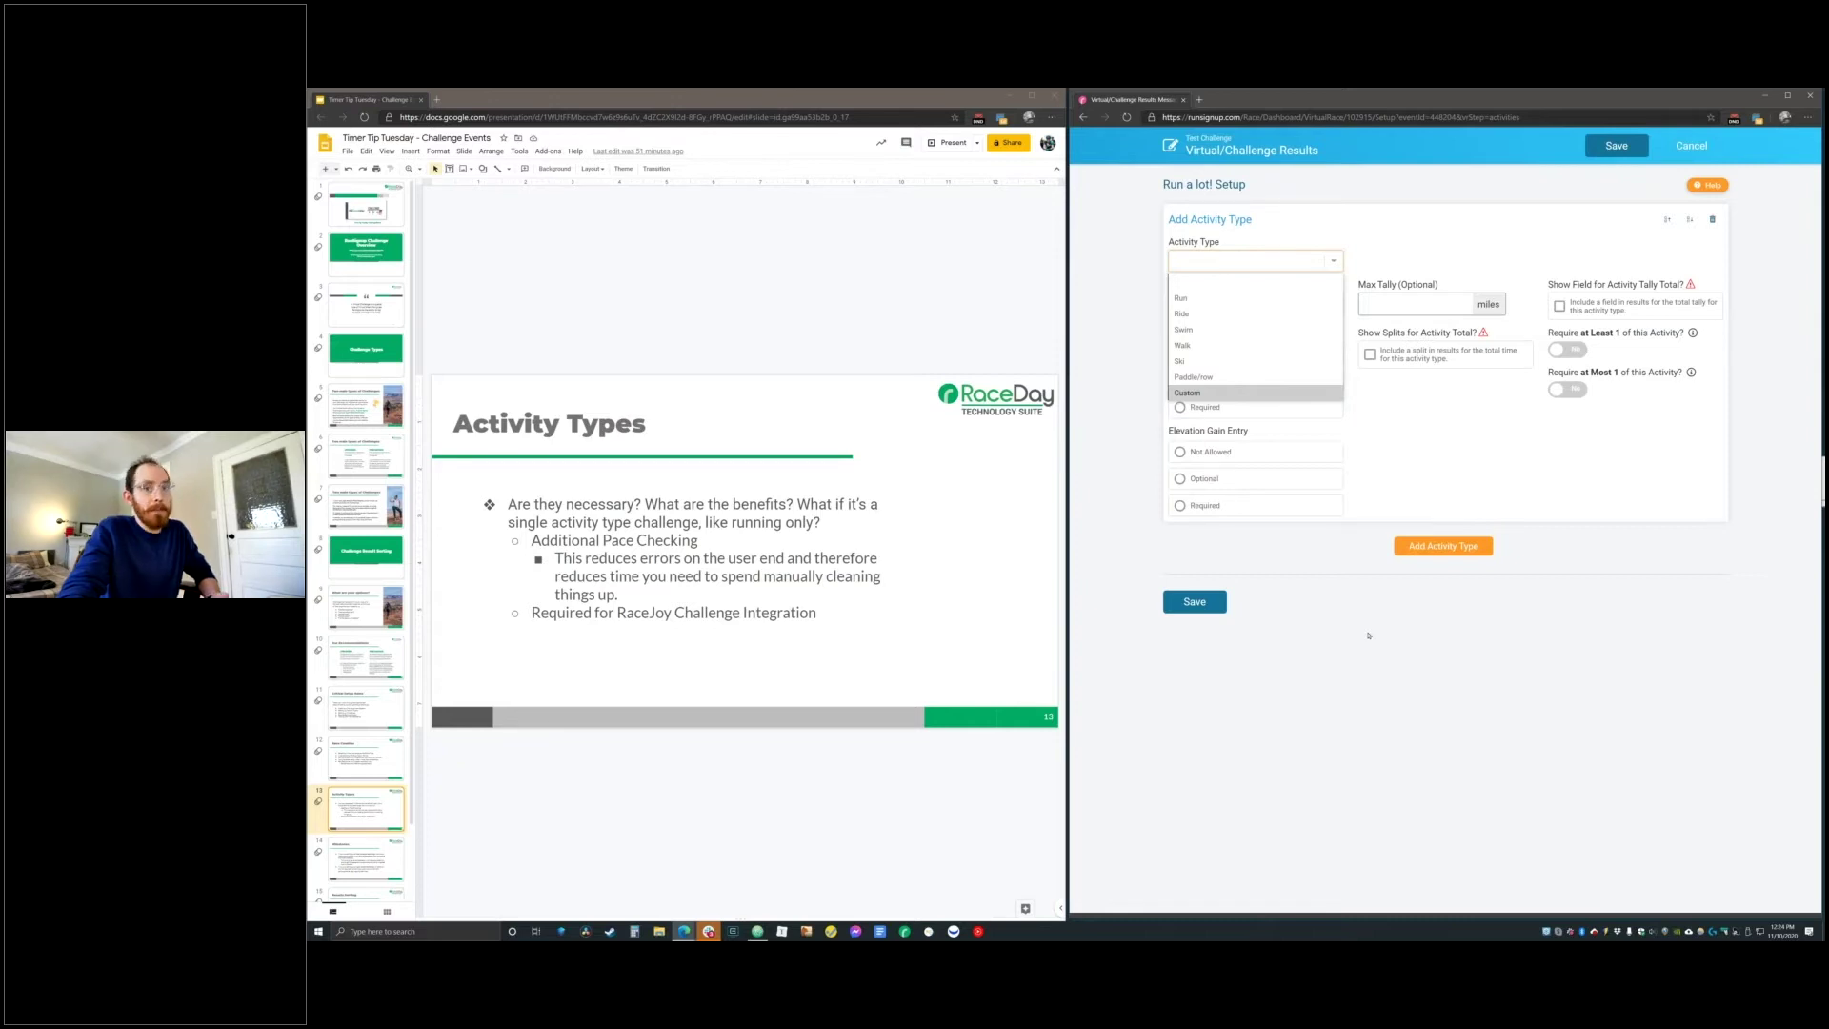
{"action": "left_click", "coordinate": [1679, 146]}
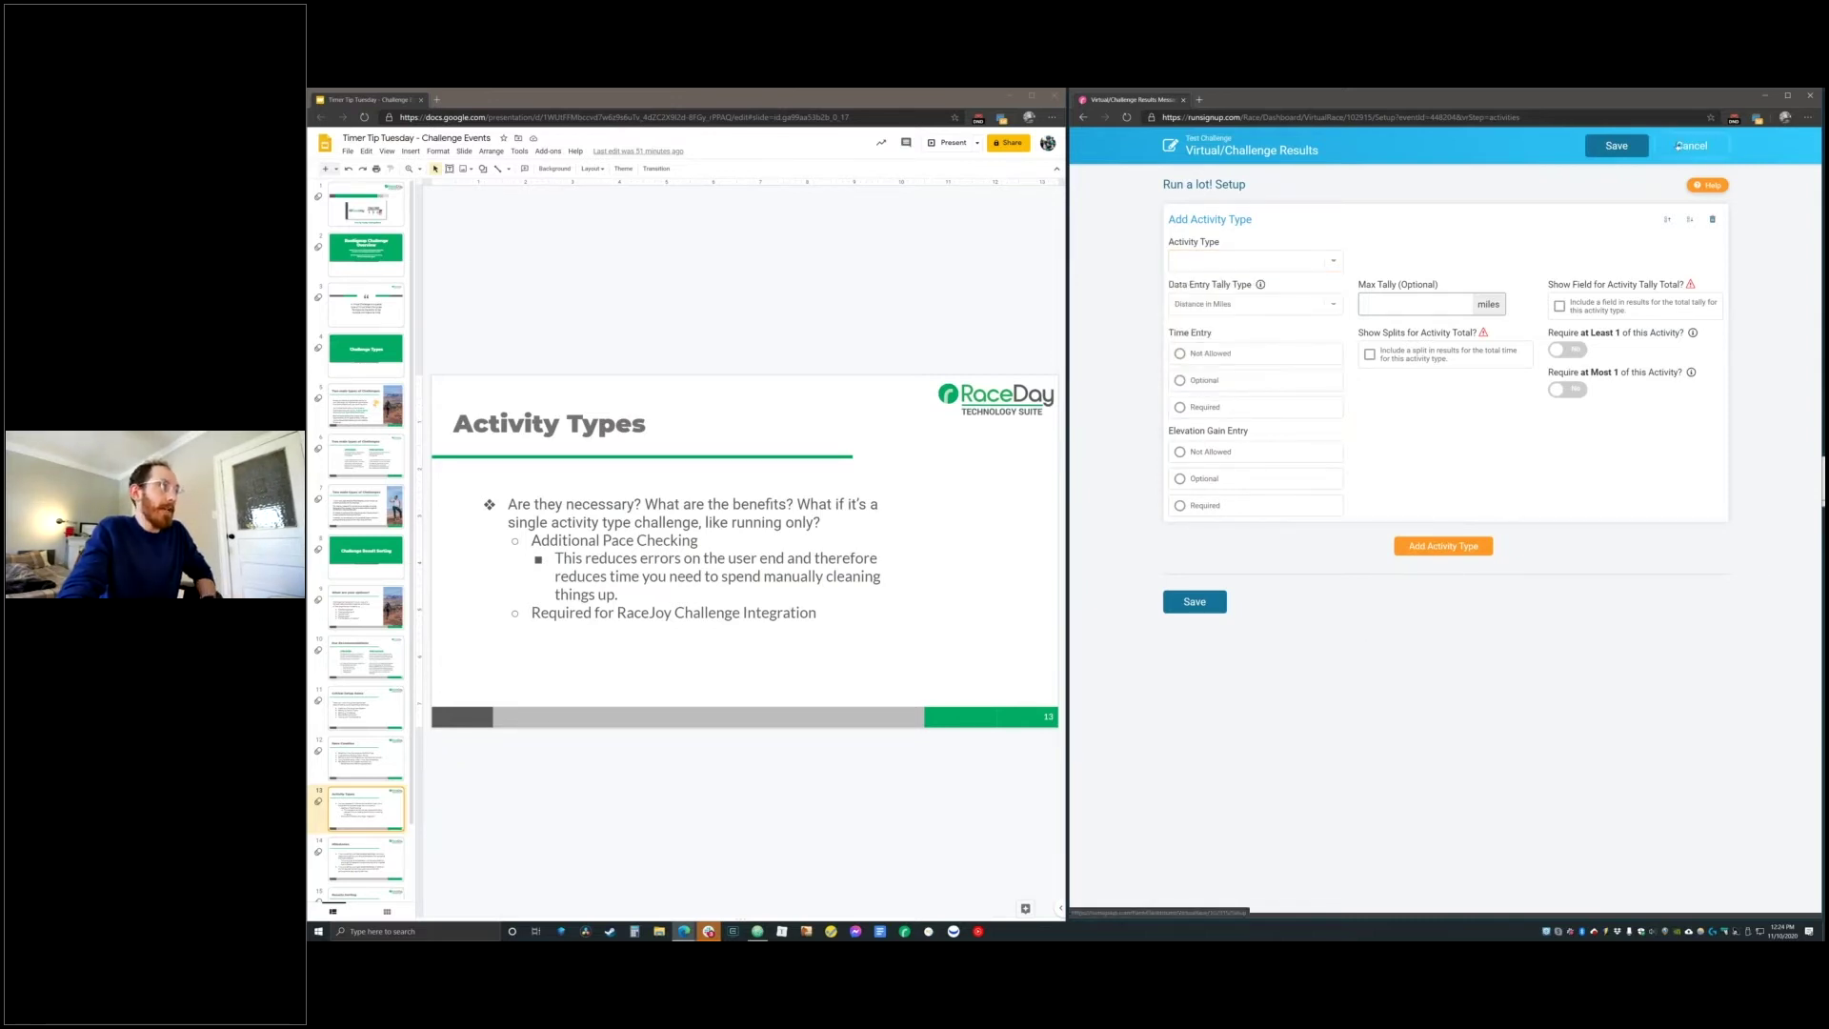
{"action": "left_click", "coordinate": [1679, 146]}
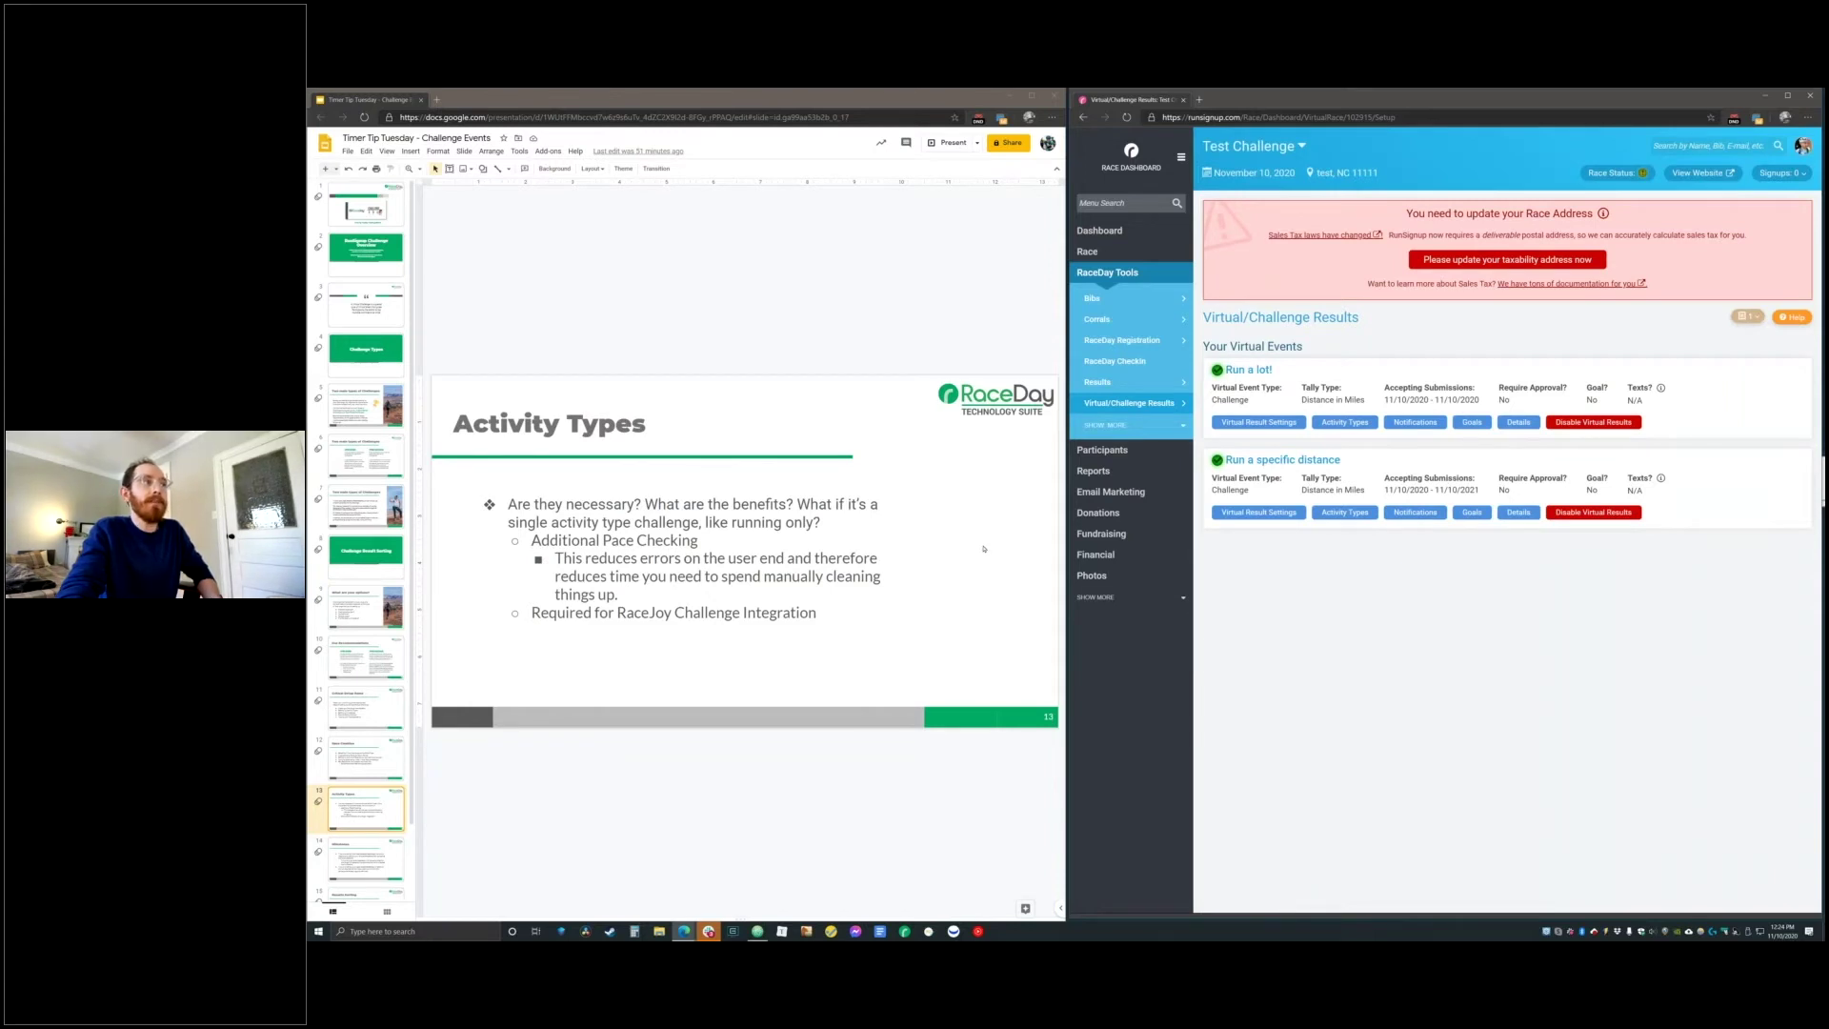
Add an activity type to the Run a lot! event and set it to Run
{"action": "left_click_drag", "start_coordinate": [1273, 370], "coordinate": [1210, 368]}
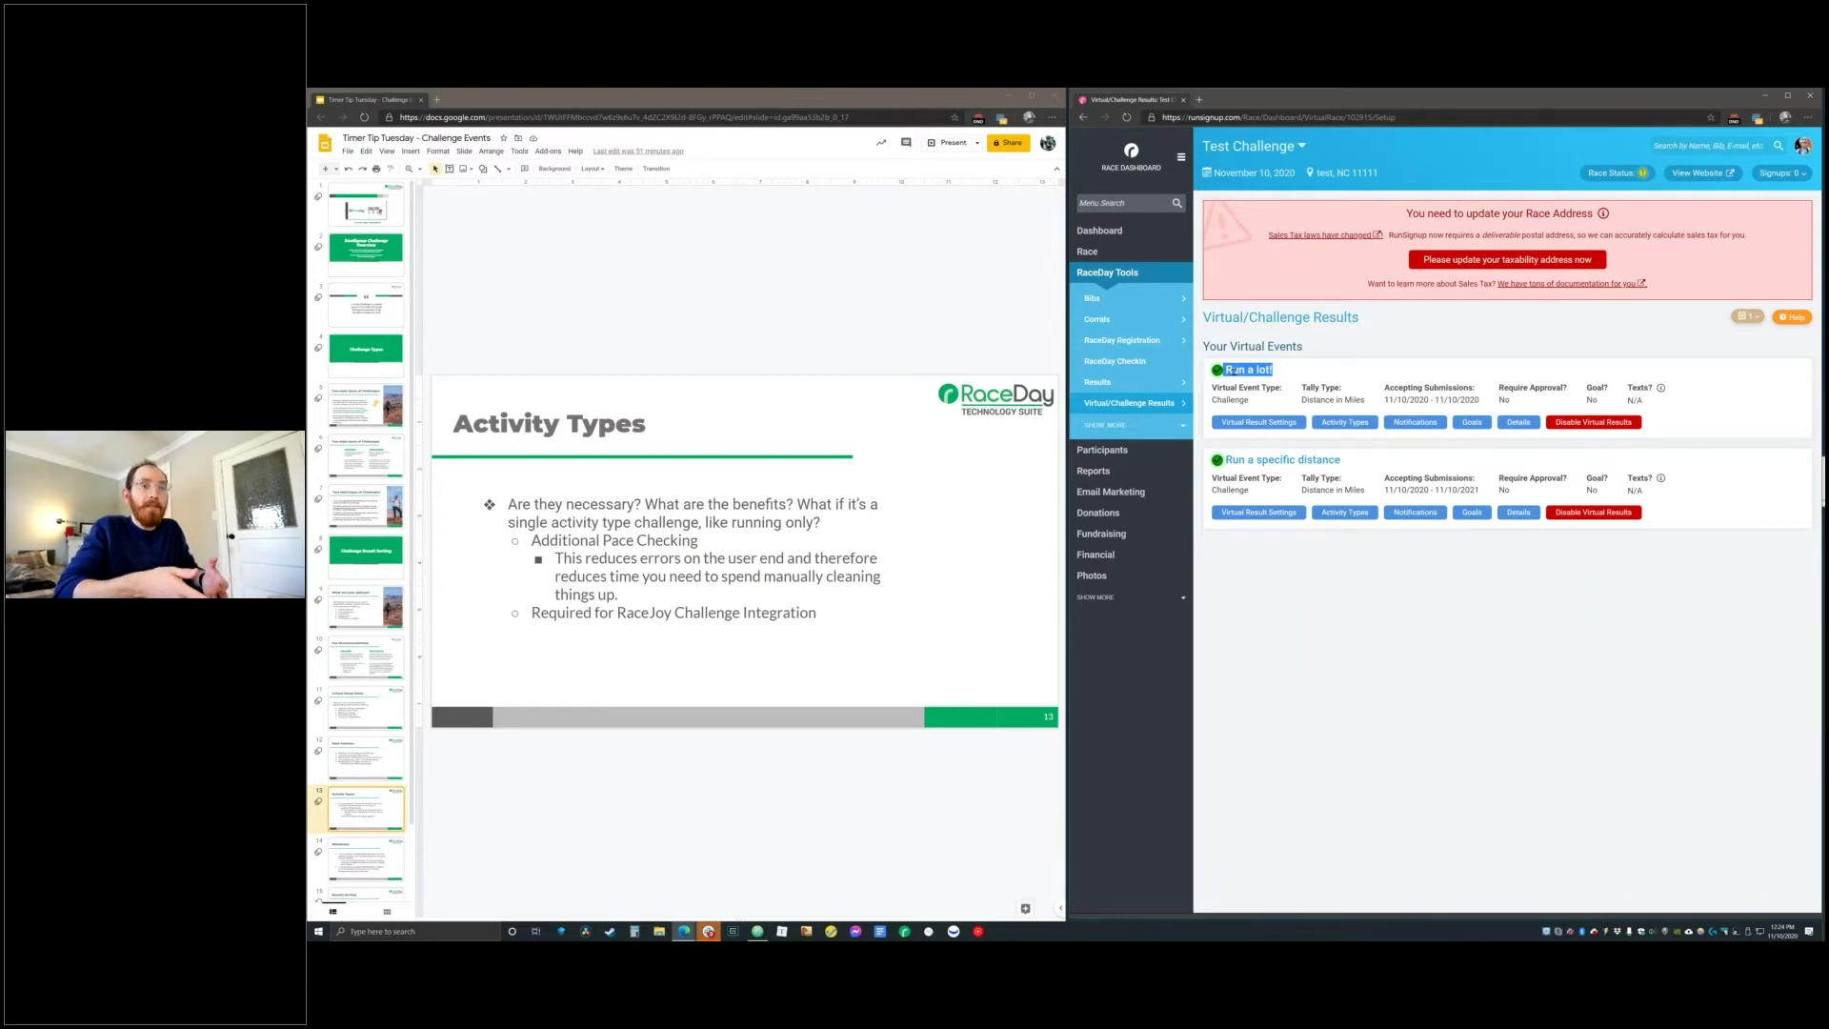
{"action": "left_click", "coordinate": [1345, 422]}
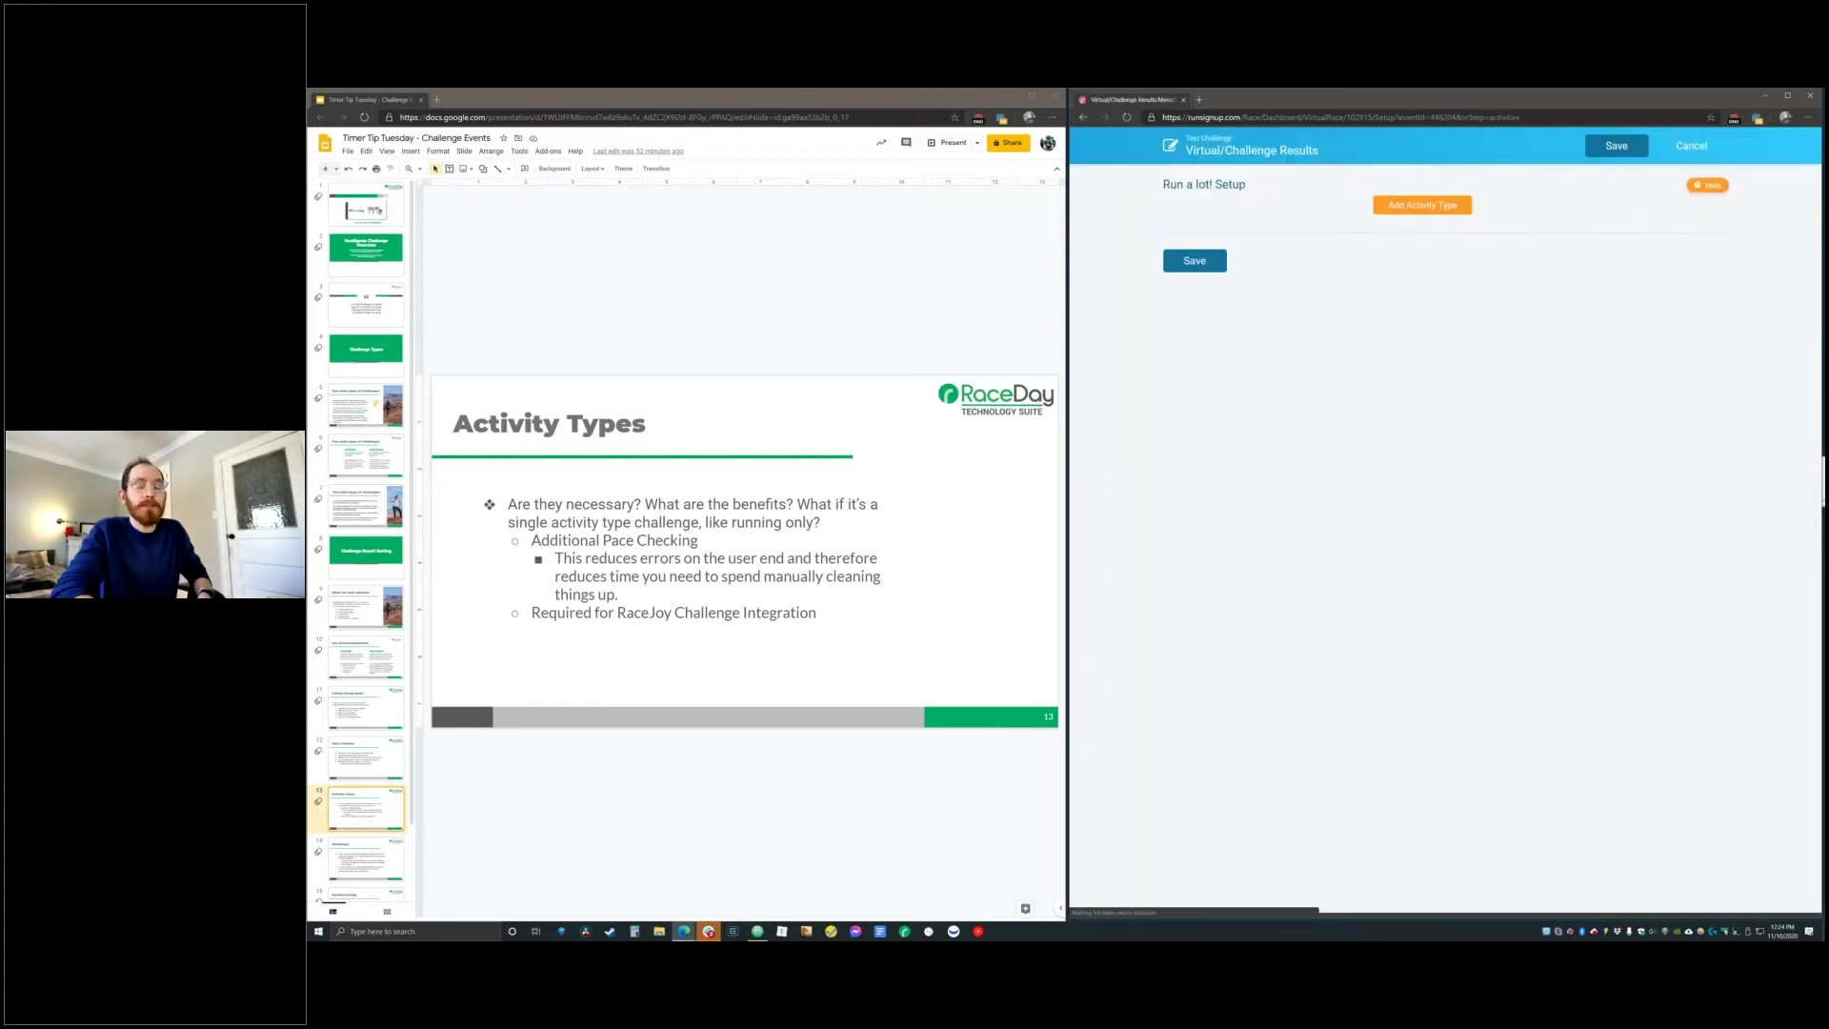
{"action": "left_click", "coordinate": [1422, 207]}
{"action": "left_click", "coordinate": [1281, 261]}
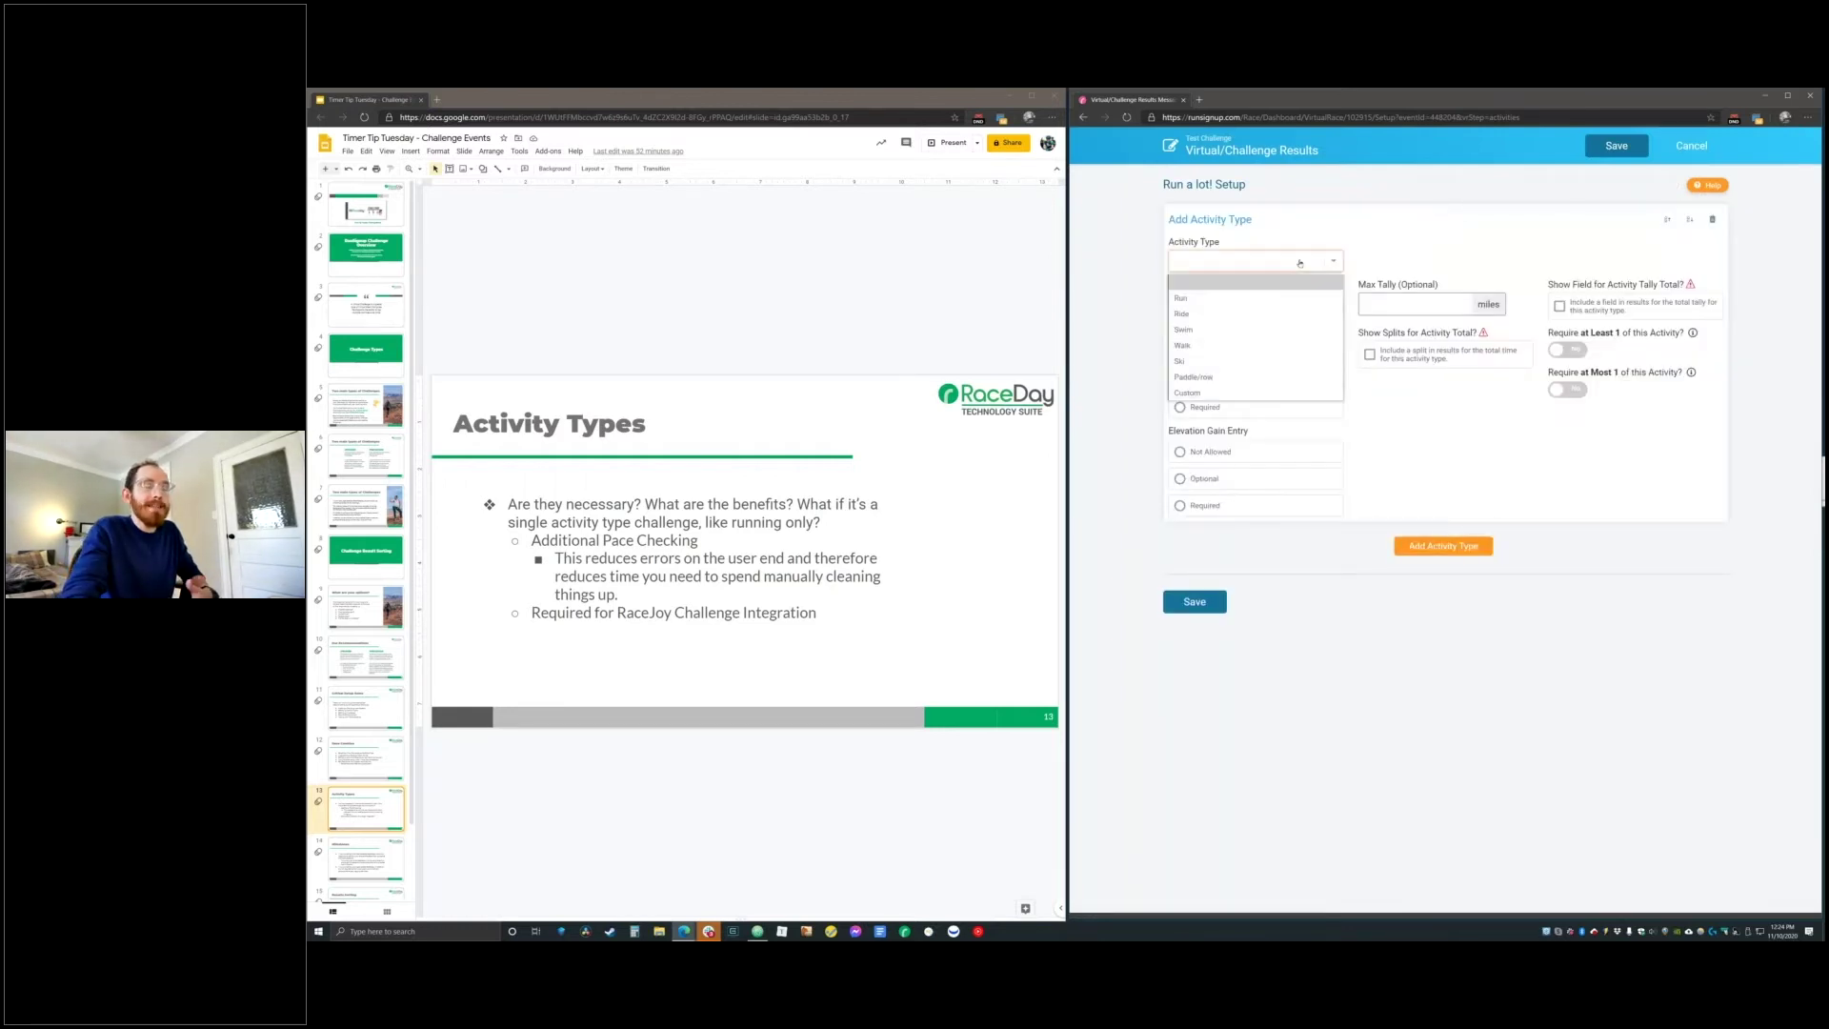
{"action": "left_click", "coordinate": [1249, 303]}
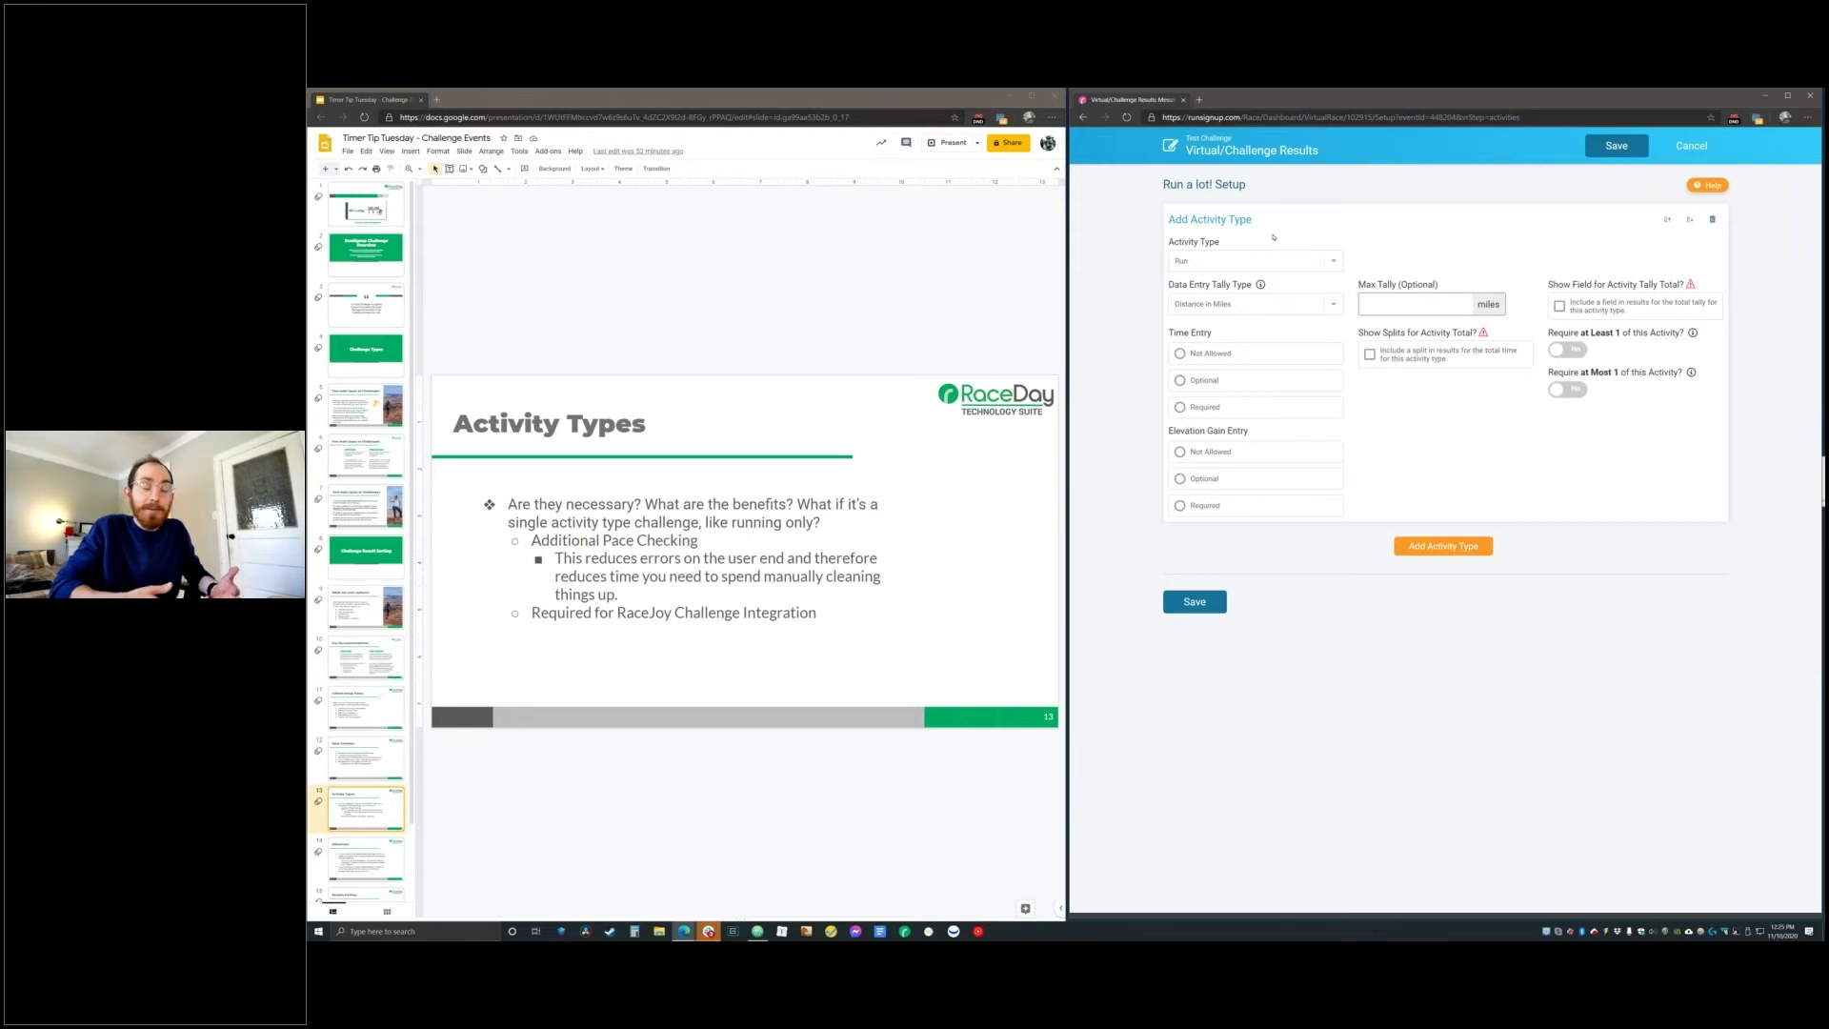
Highlight the Run a lot! Setup heading and review the choices for the new entry's Activity Type
{"action": "left_click_drag", "start_coordinate": [1261, 201], "coordinate": [1161, 185]}
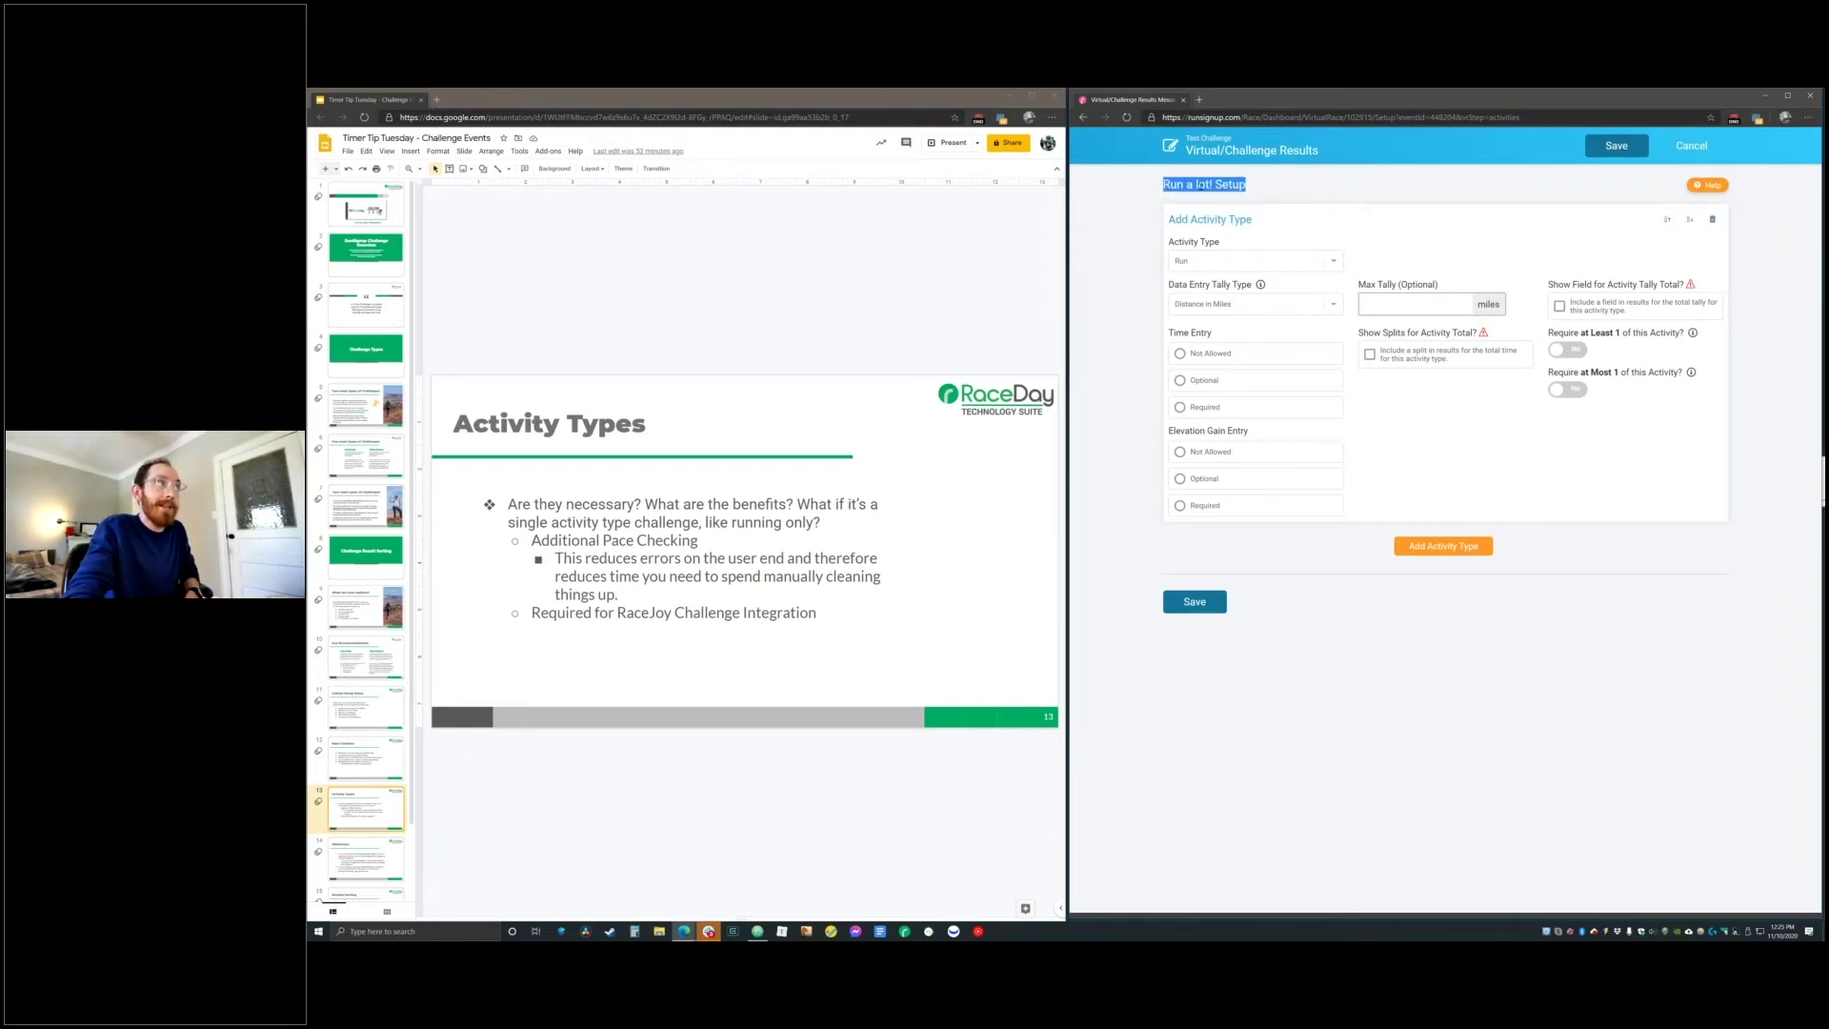
{"action": "left_click", "coordinate": [1254, 265]}
{"action": "left_click", "coordinate": [1253, 267]}
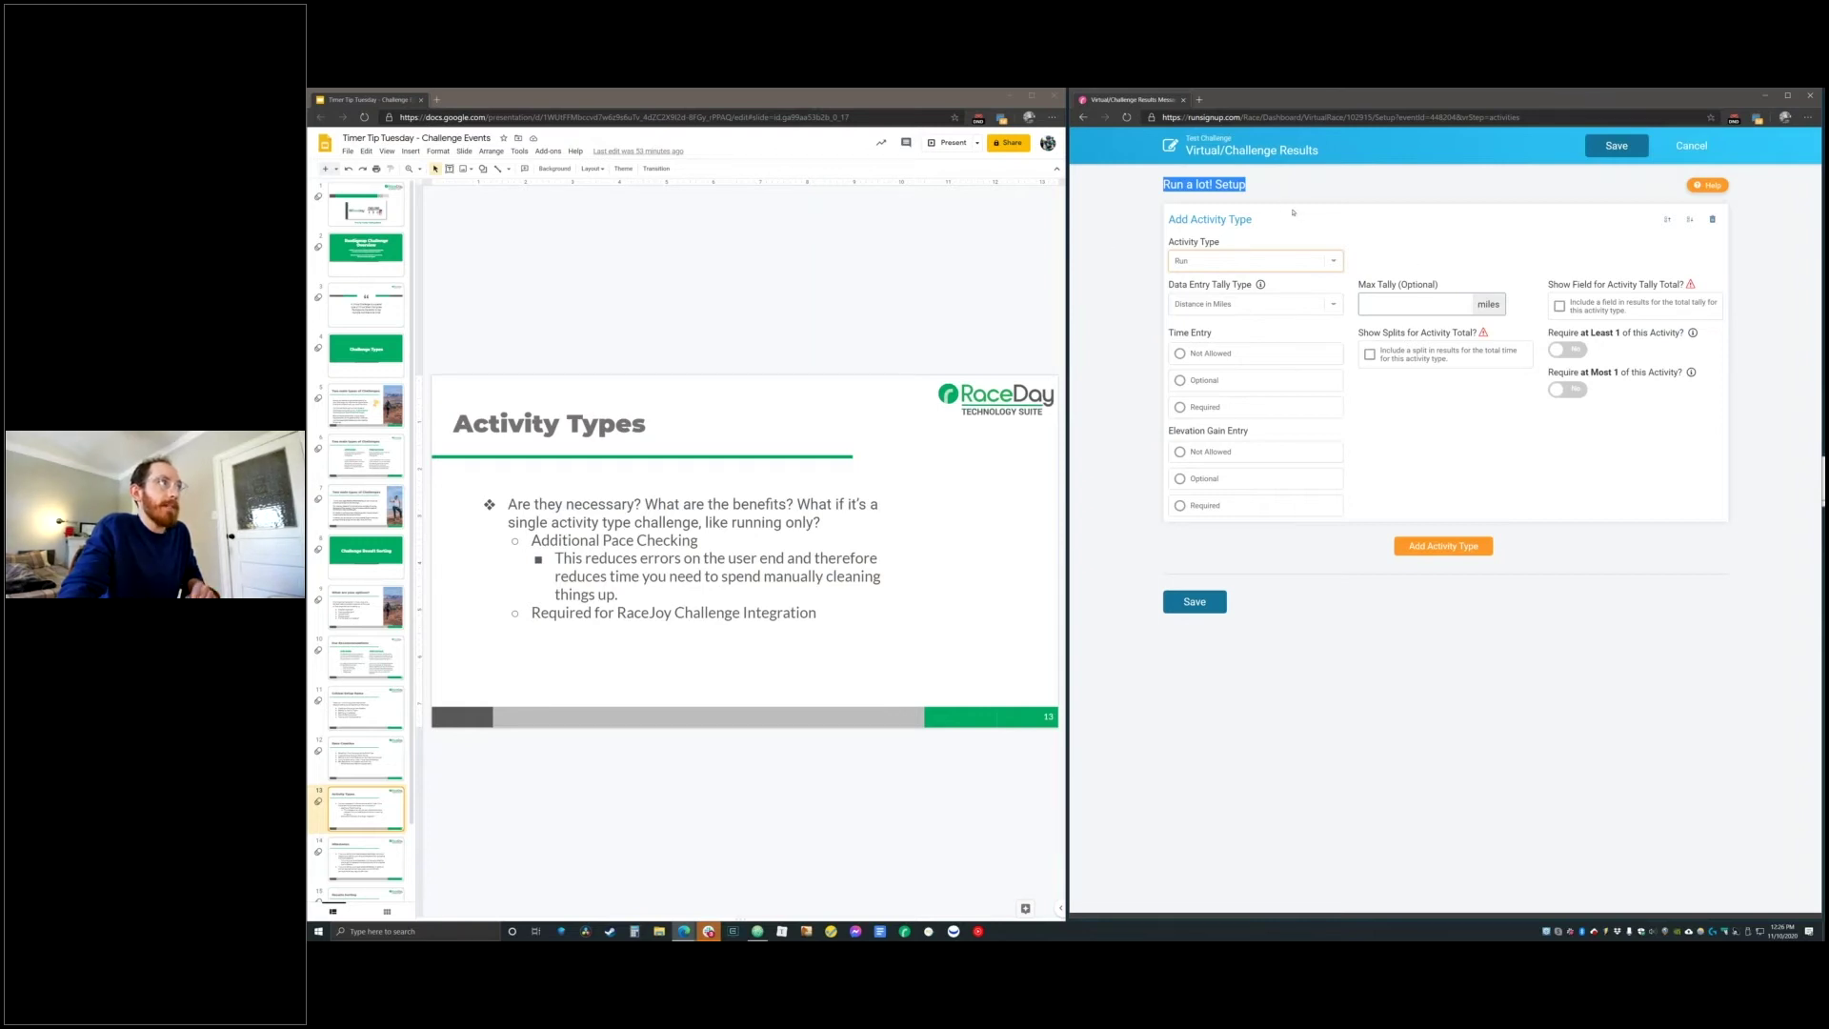
{"action": "left_click", "coordinate": [1276, 261]}
{"action": "left_click", "coordinate": [1280, 260]}
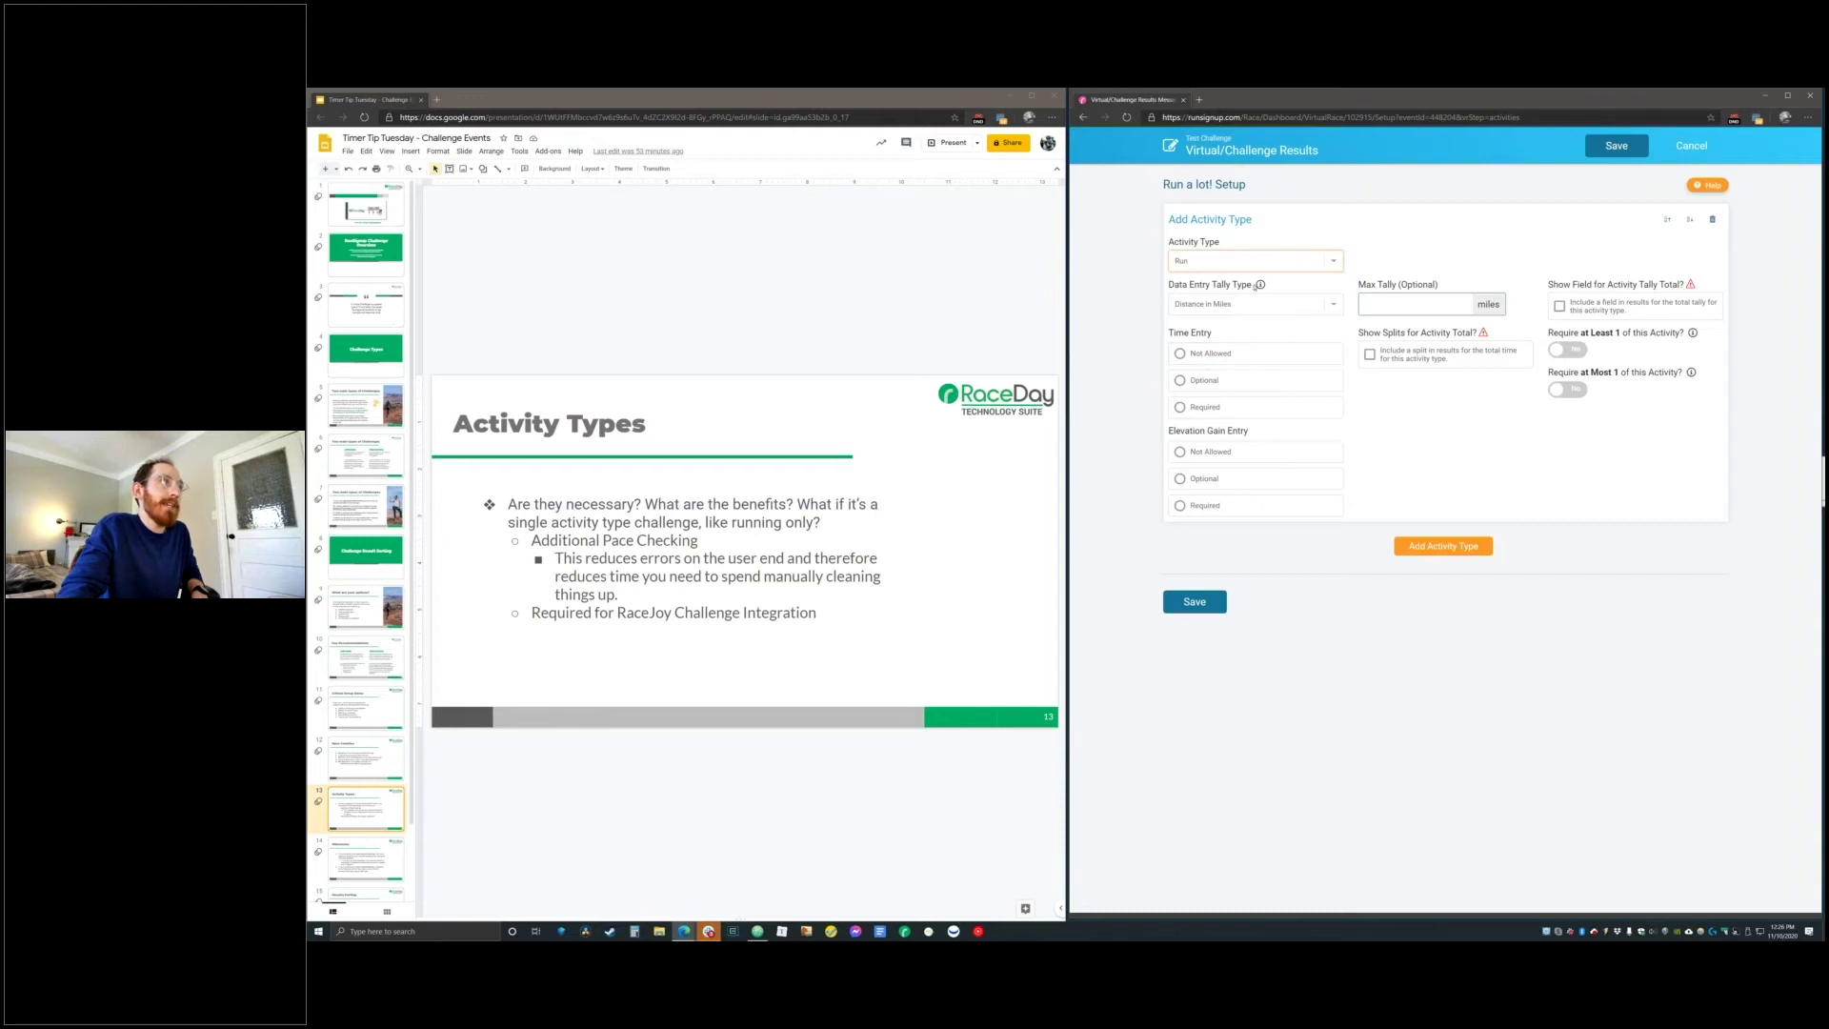
Review the Data Entry Tally Type choices for the Run activity
{"action": "left_click", "coordinate": [1314, 304]}
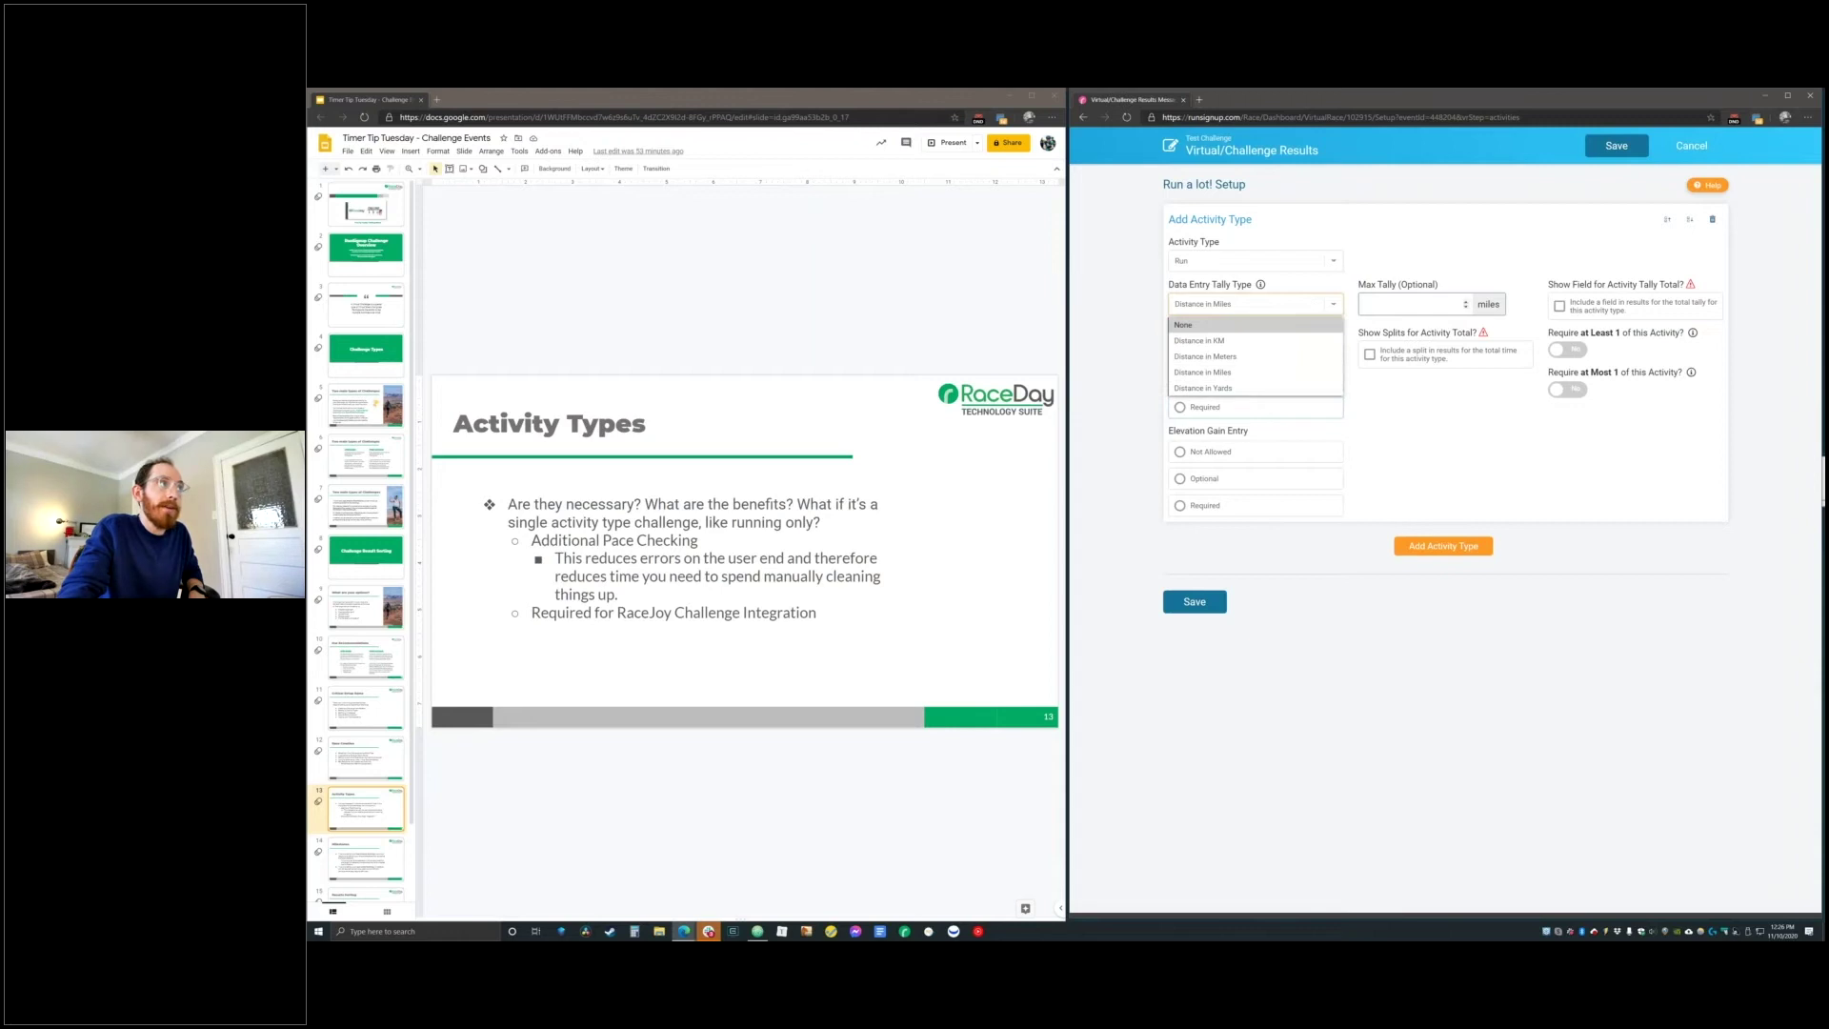
{"action": "left_click", "coordinate": [1386, 320]}
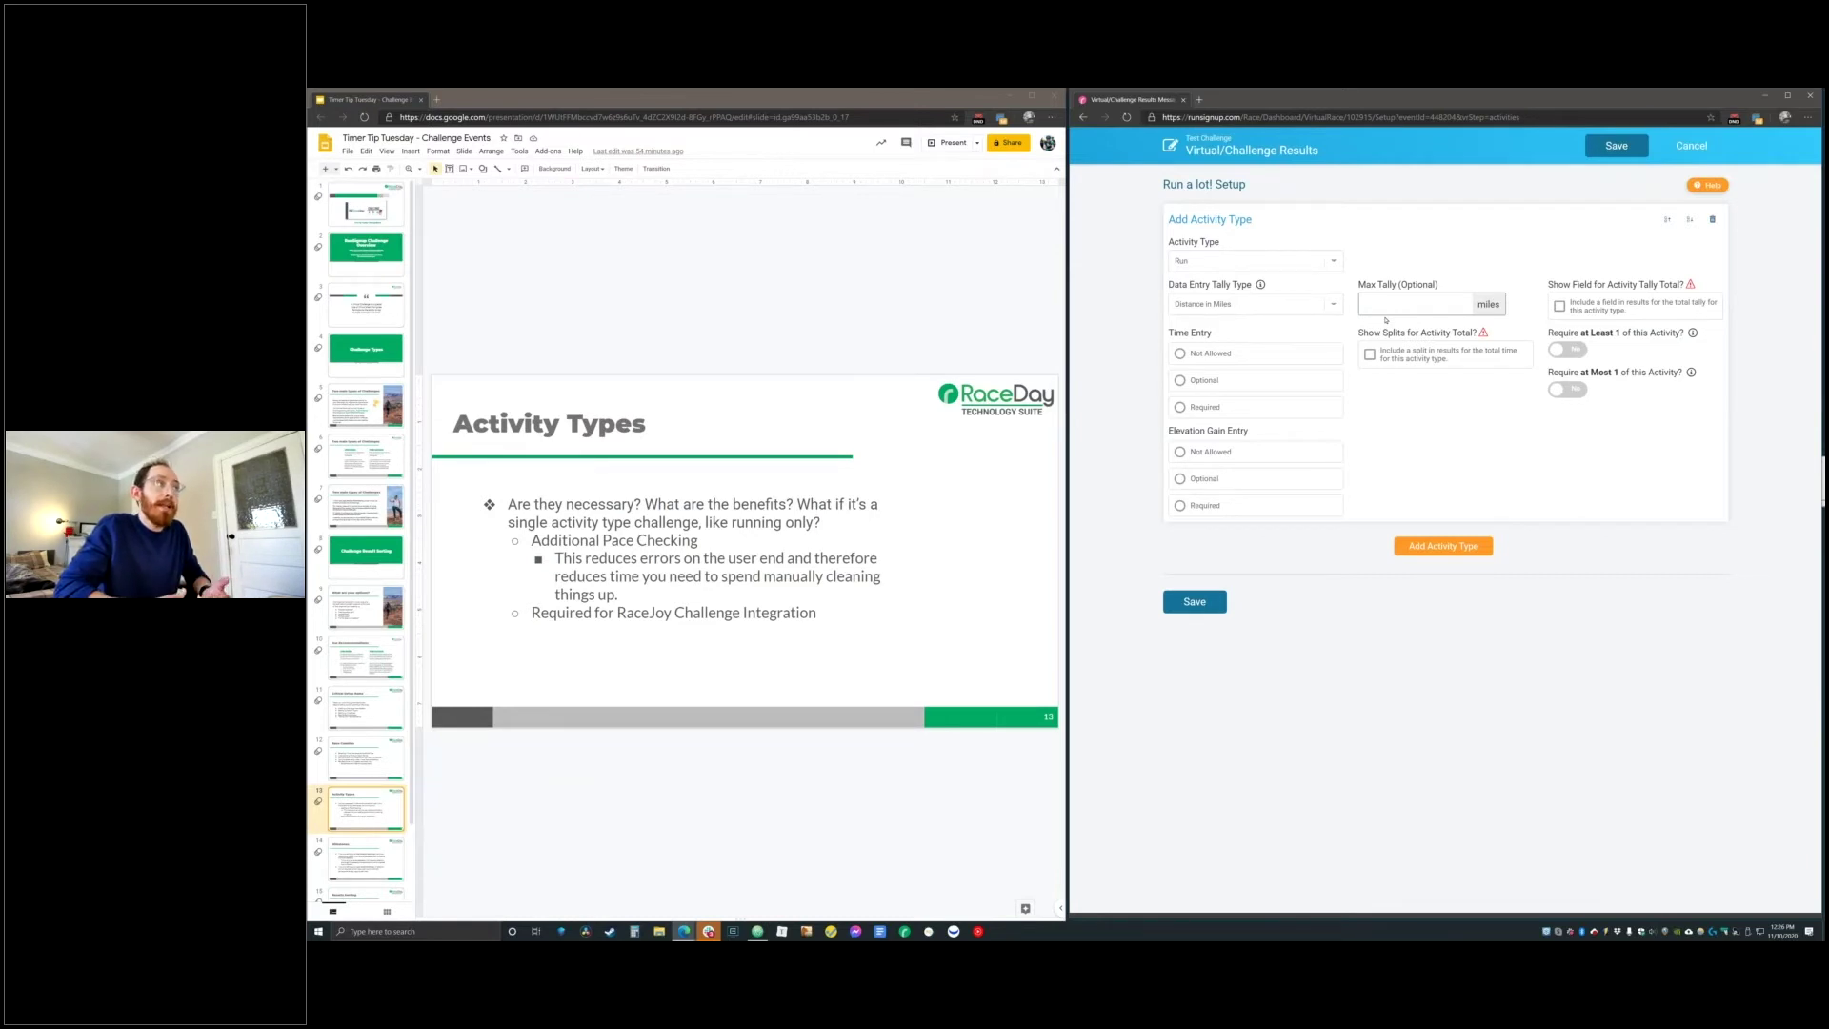
{"action": "left_click", "coordinate": [1332, 304]}
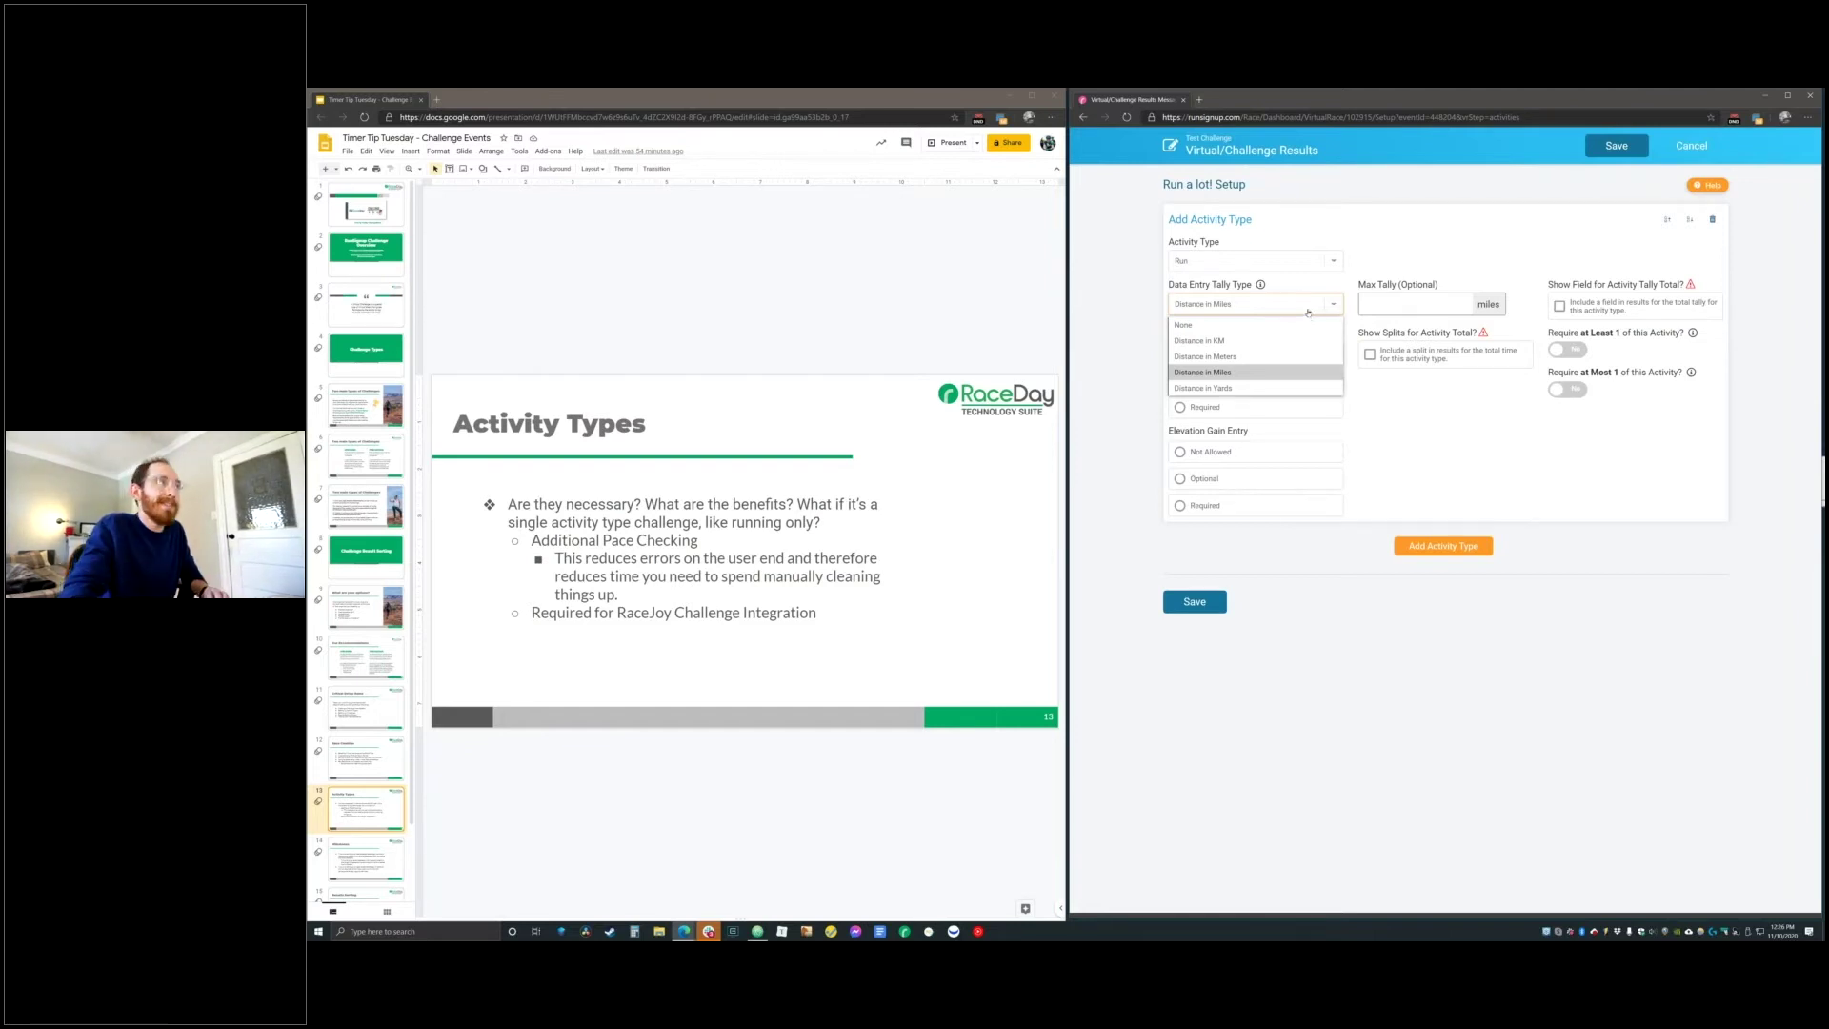
{"action": "left_click", "coordinate": [1420, 249]}
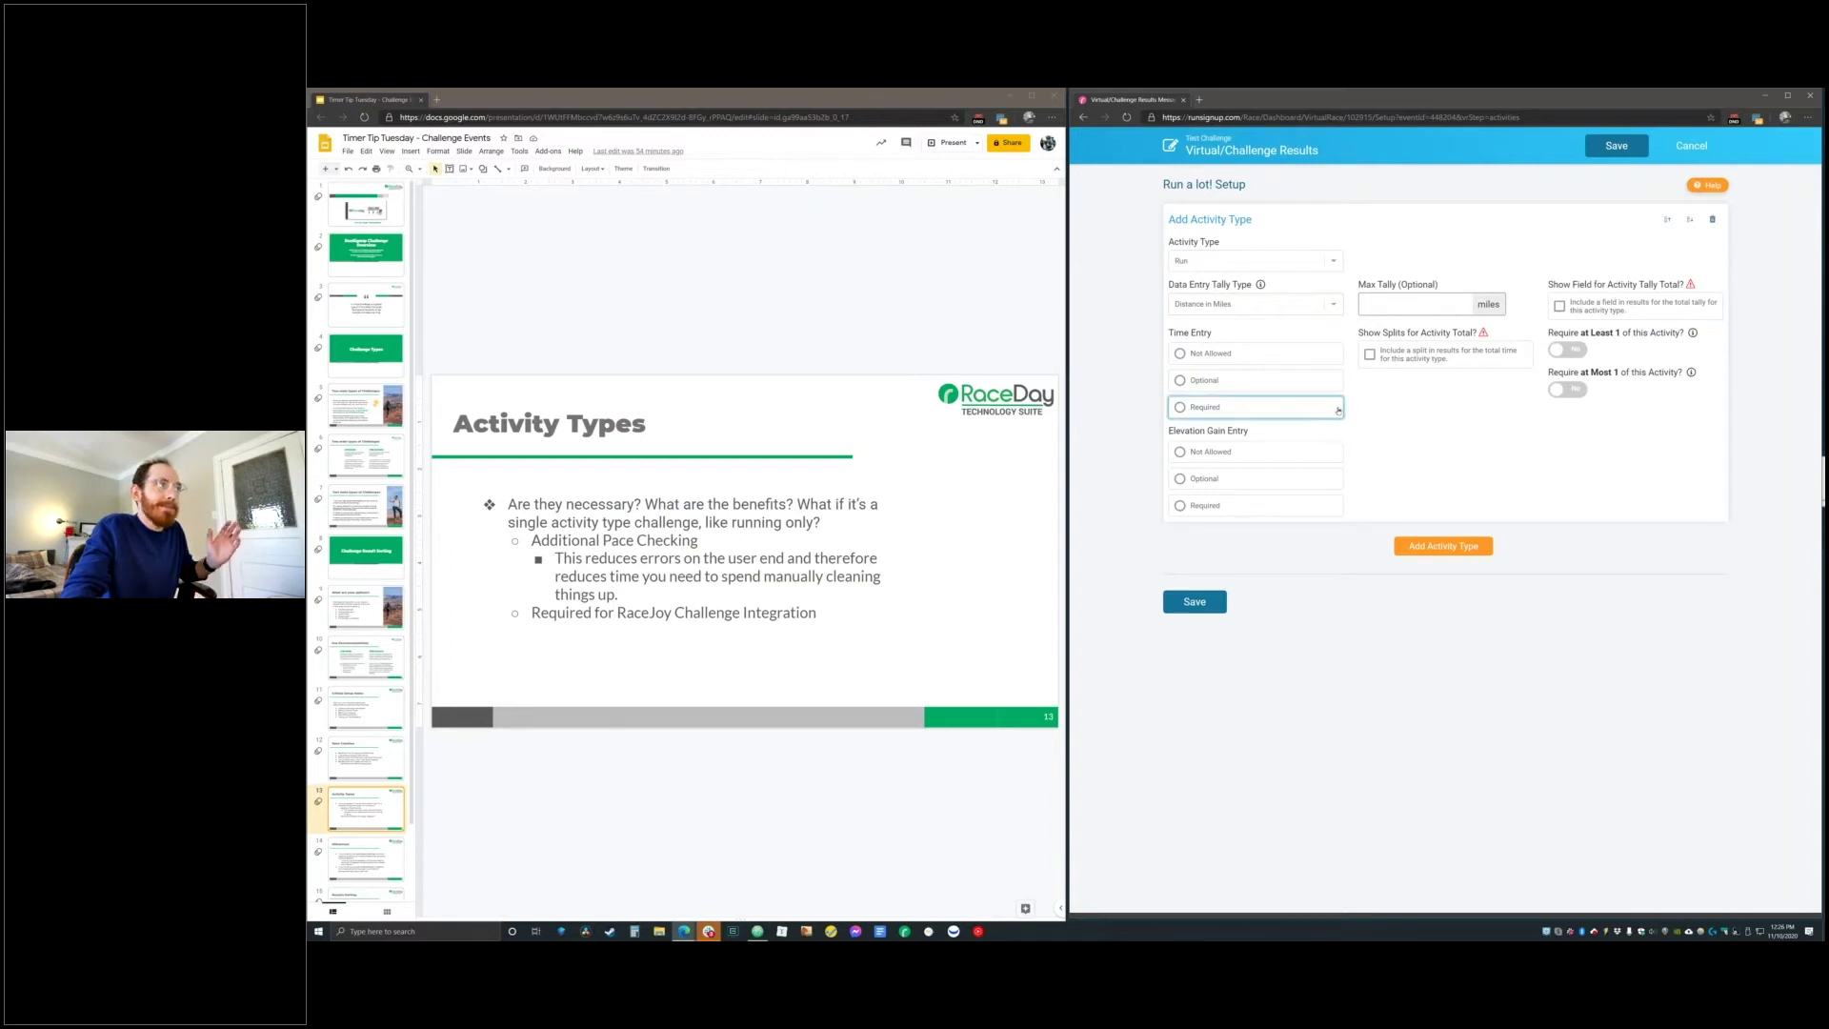
{"action": "left_click", "coordinate": [1319, 305]}
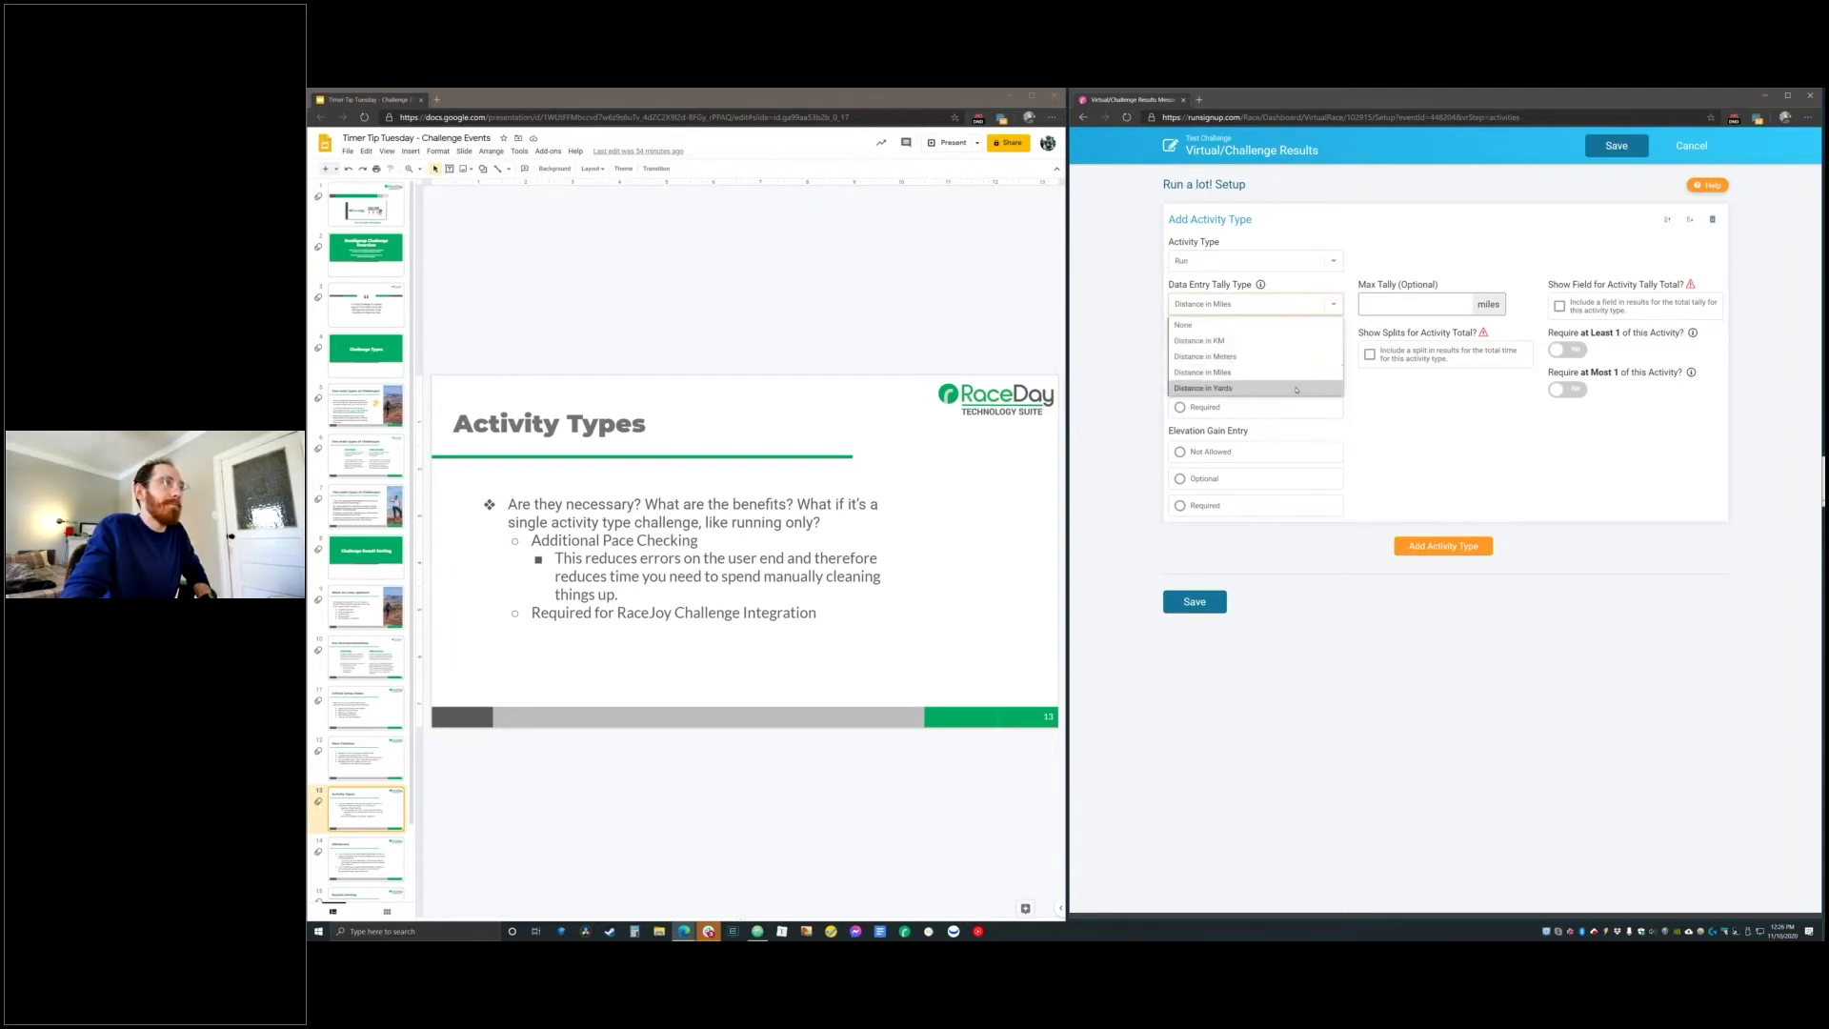
{"action": "left_click", "coordinate": [1423, 431]}
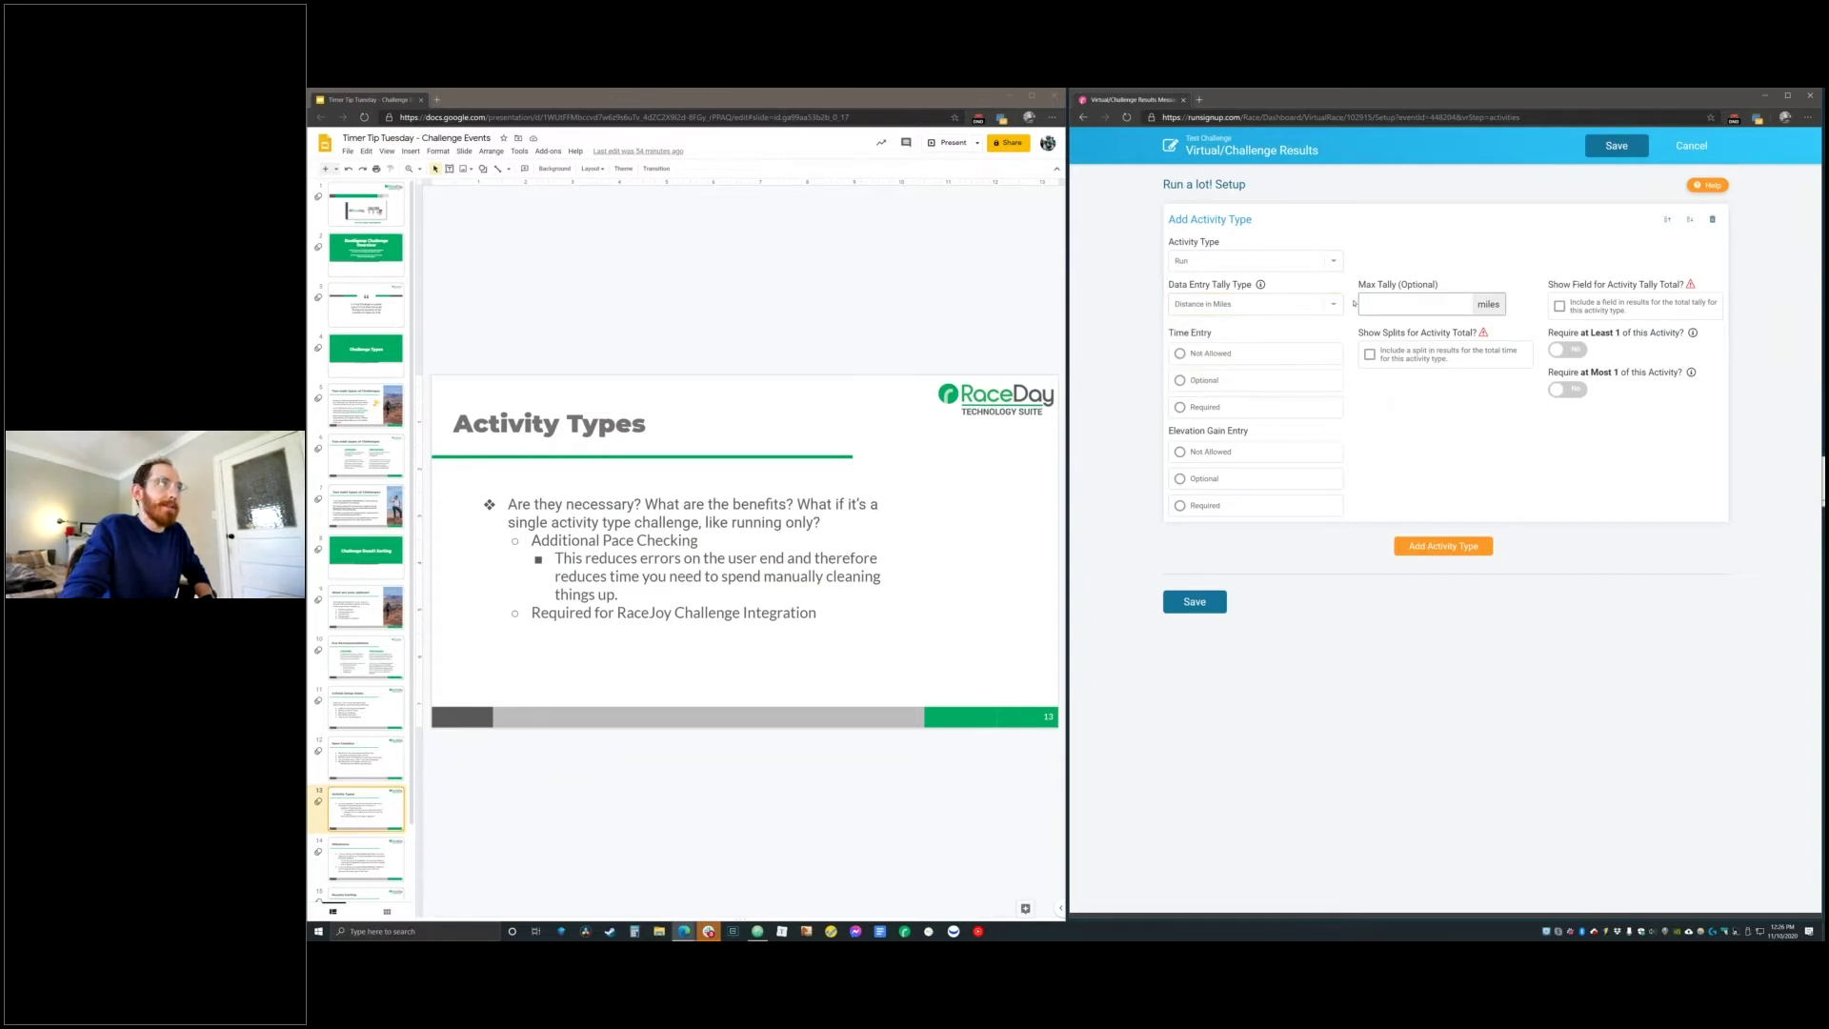
Highlight the Time Entry and Elevation Gain Entry labels, then make time entry Required and elevation gain entry Optional for the Run activity
{"action": "triple_click", "coordinate": [1193, 335]}
{"action": "triple_click", "coordinate": [1202, 432]}
{"action": "double_click", "coordinate": [1201, 335]}
{"action": "triple_click", "coordinate": [1230, 431]}
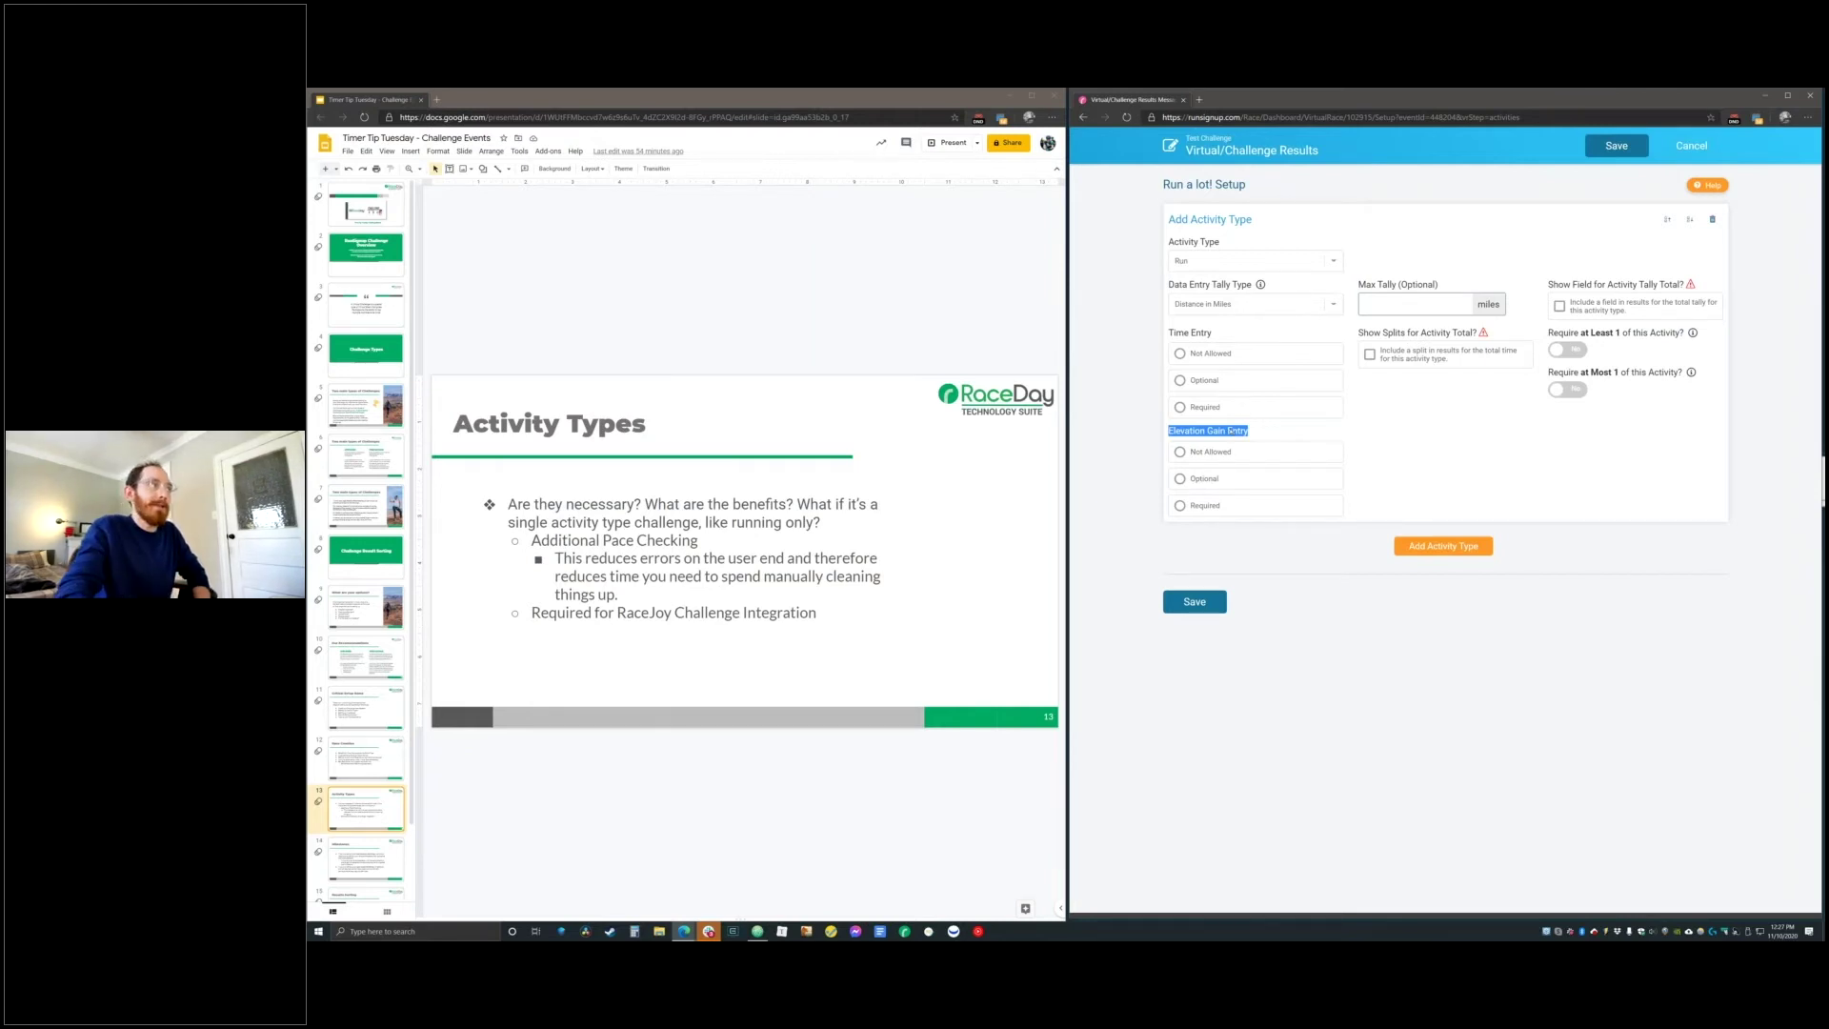
{"action": "left_click", "coordinate": [1234, 408]}
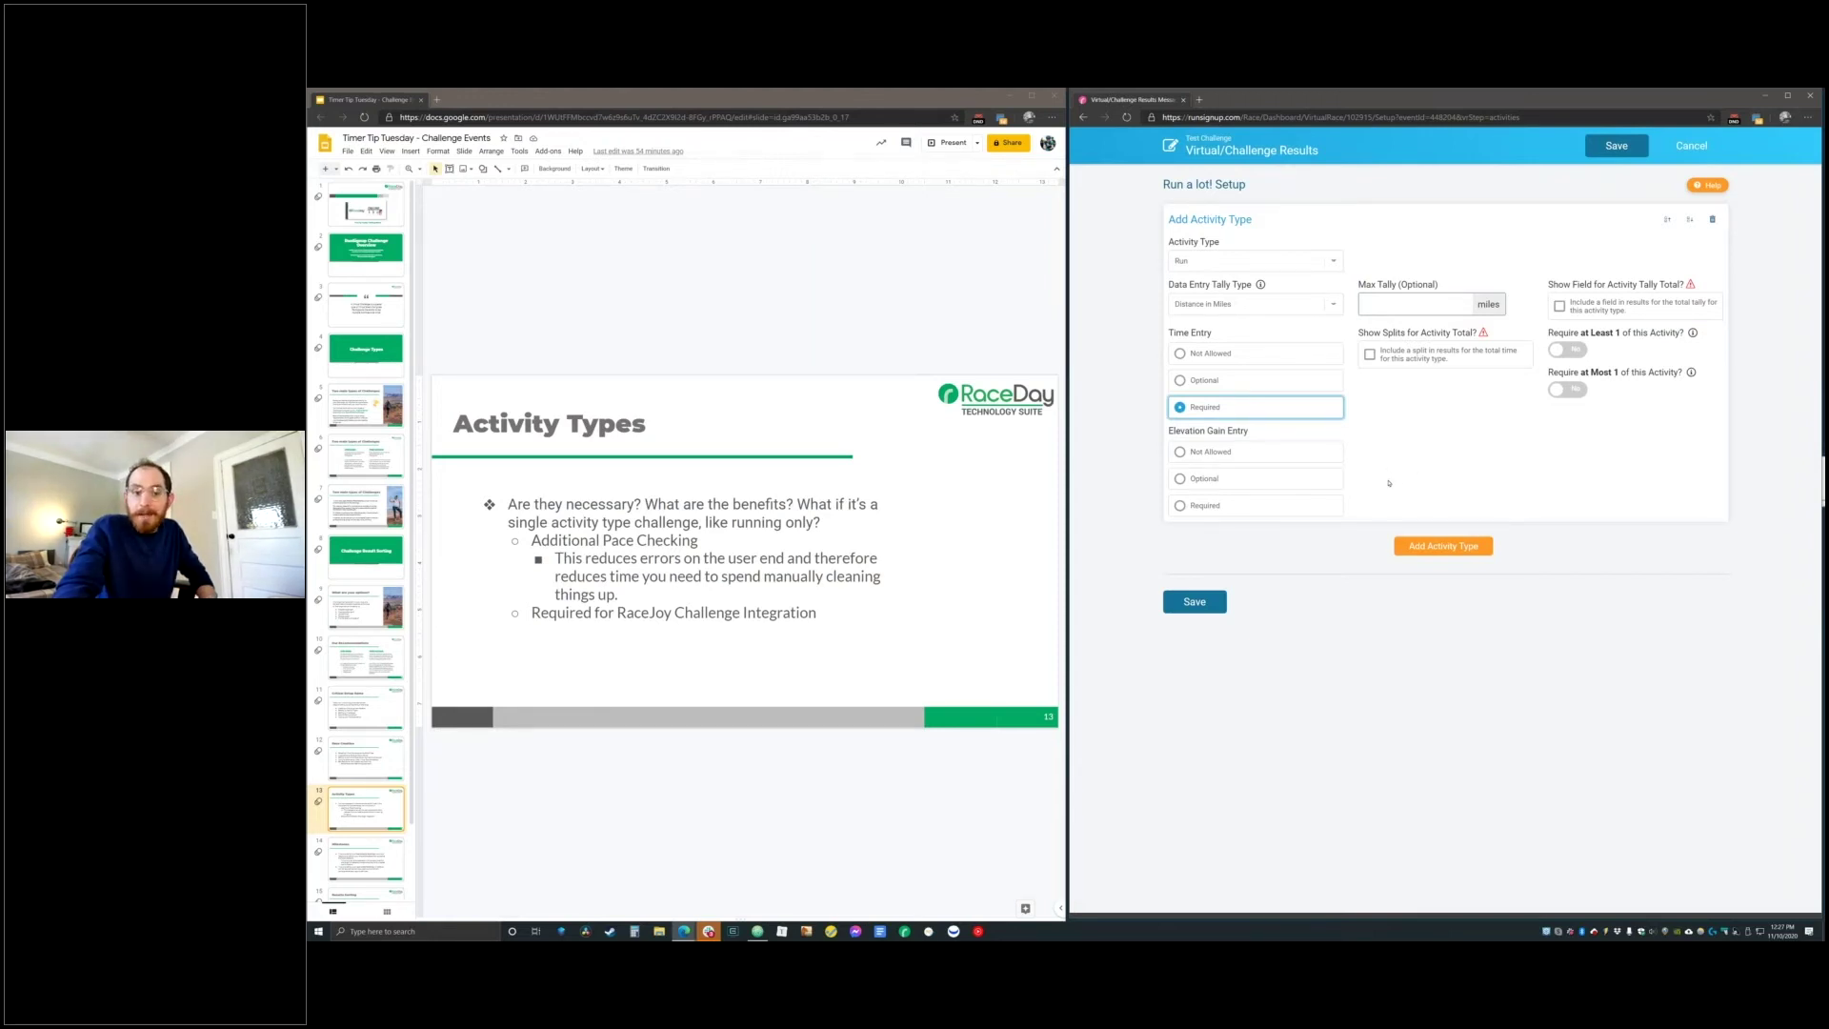
{"action": "left_click", "coordinate": [1229, 479]}
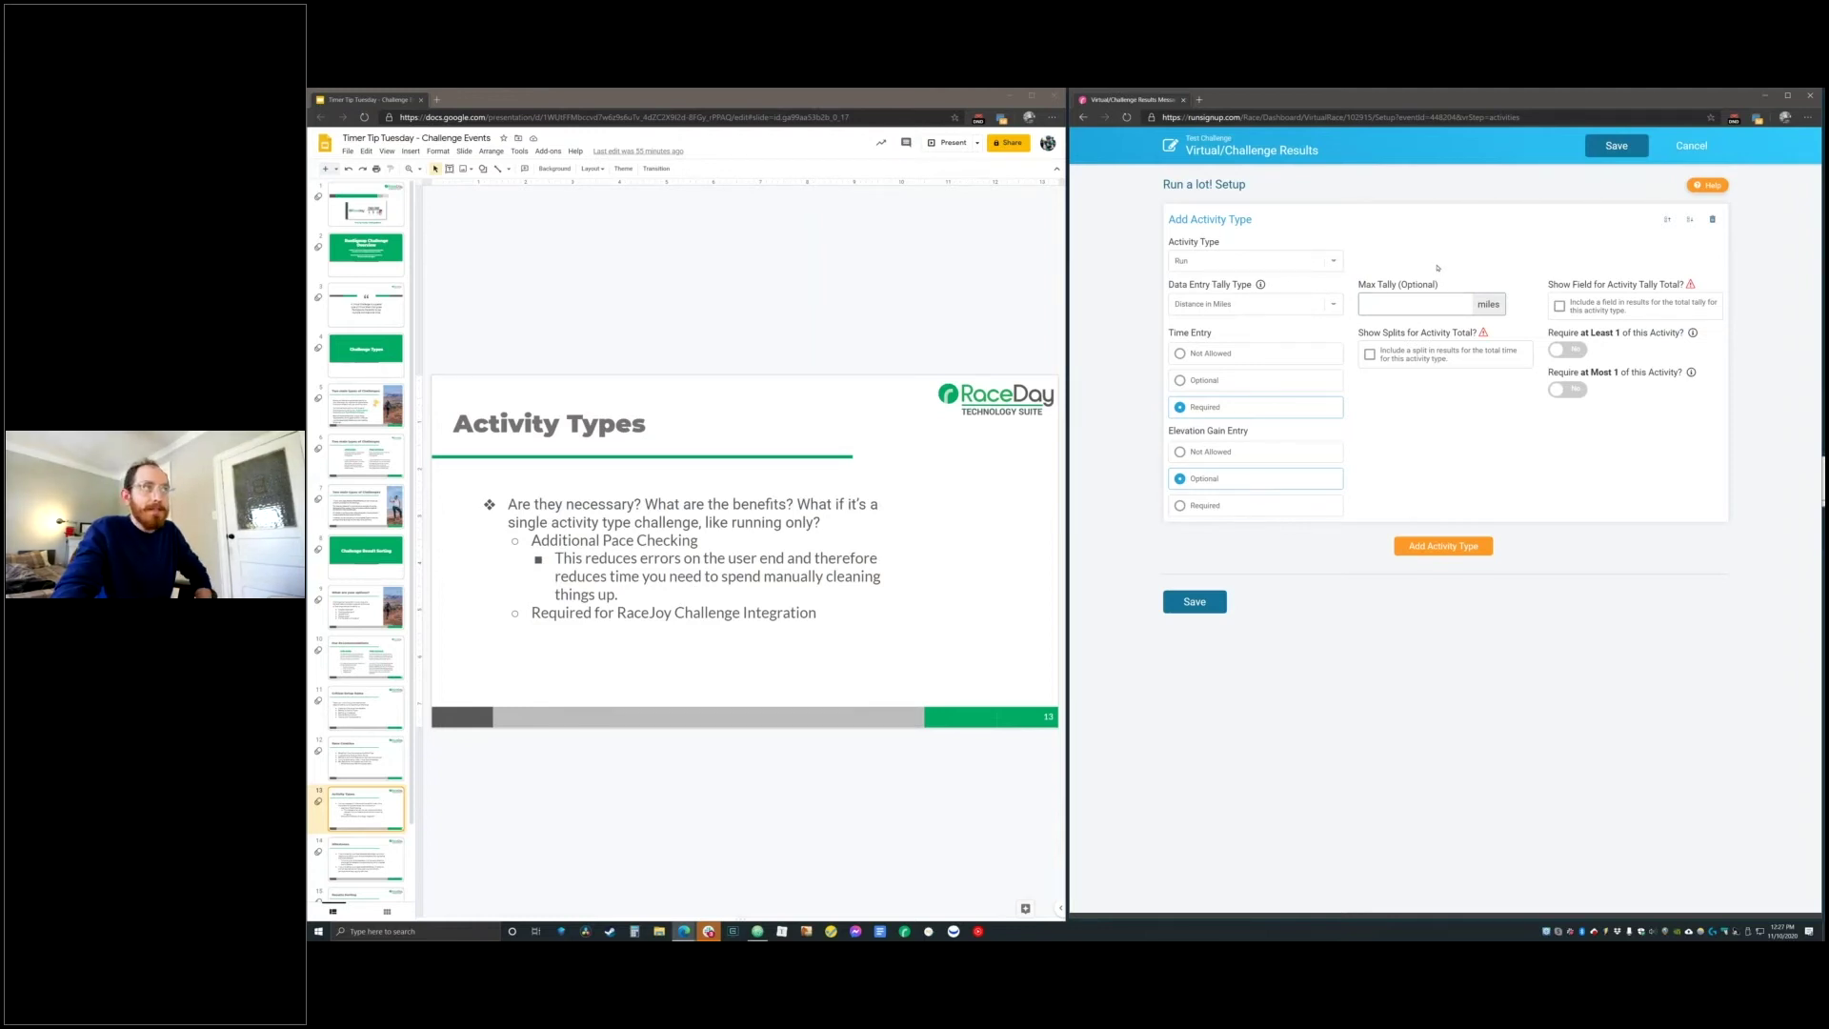
Highlight and examine the Max Tally, Show Splits for Activity Total and Show Field for Activity Tally Total settings
{"action": "triple_click", "coordinate": [1380, 284]}
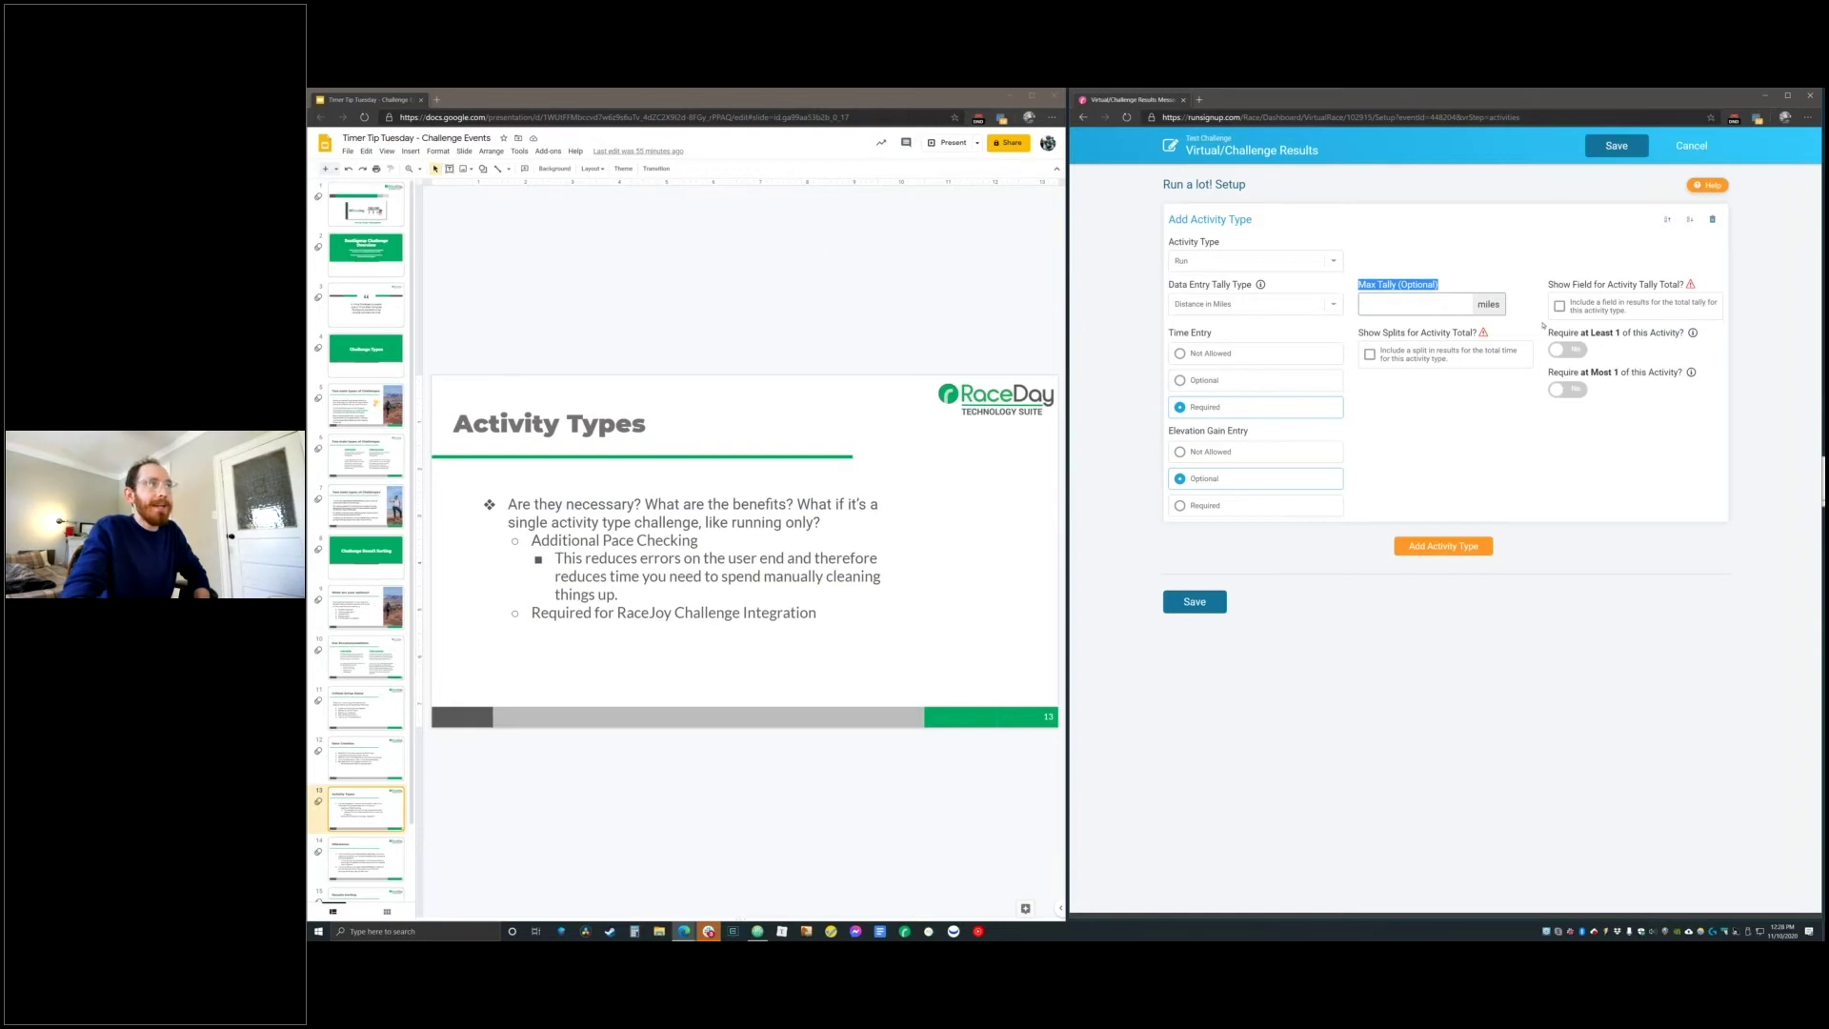
{"action": "left_click", "coordinate": [1457, 279]}
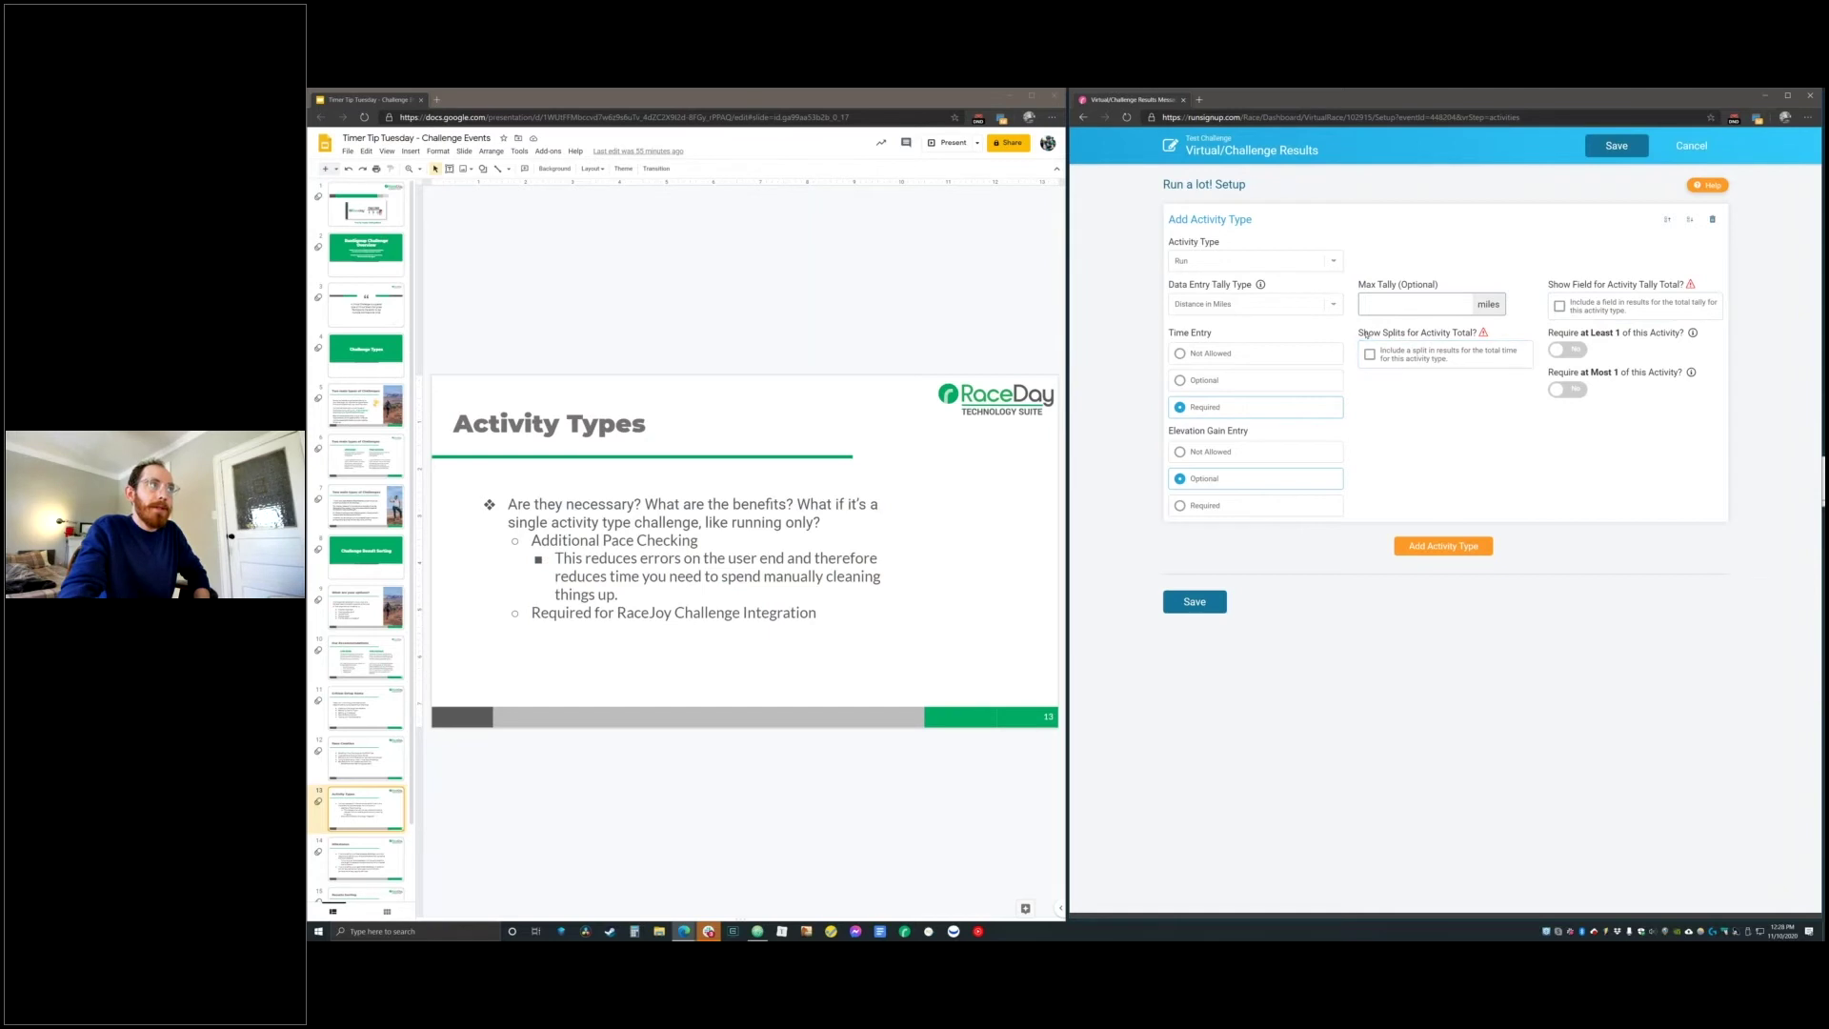
{"action": "left_click_drag", "start_coordinate": [1363, 332], "coordinate": [1448, 336]}
{"action": "left_click_drag", "start_coordinate": [1557, 286], "coordinate": [1639, 286]}
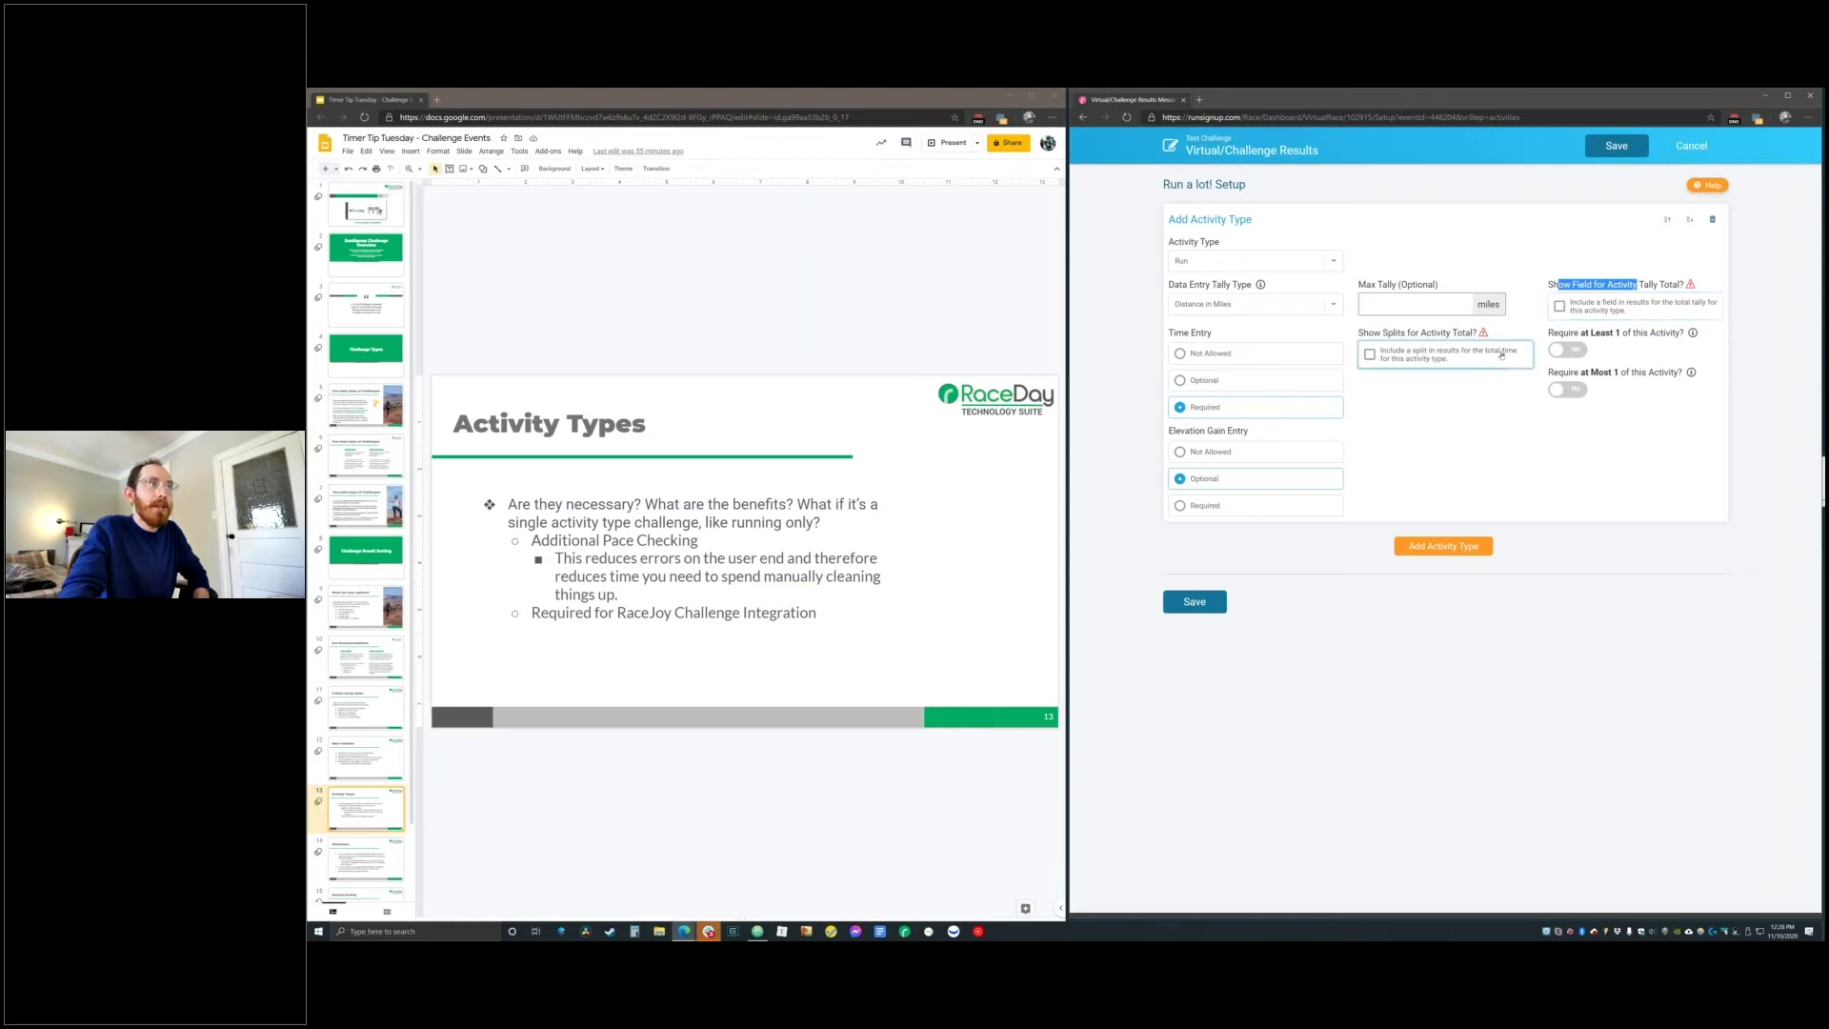
{"action": "left_click", "coordinate": [1468, 387]}
{"action": "left_click_drag", "start_coordinate": [1470, 373], "coordinate": [1381, 332]}
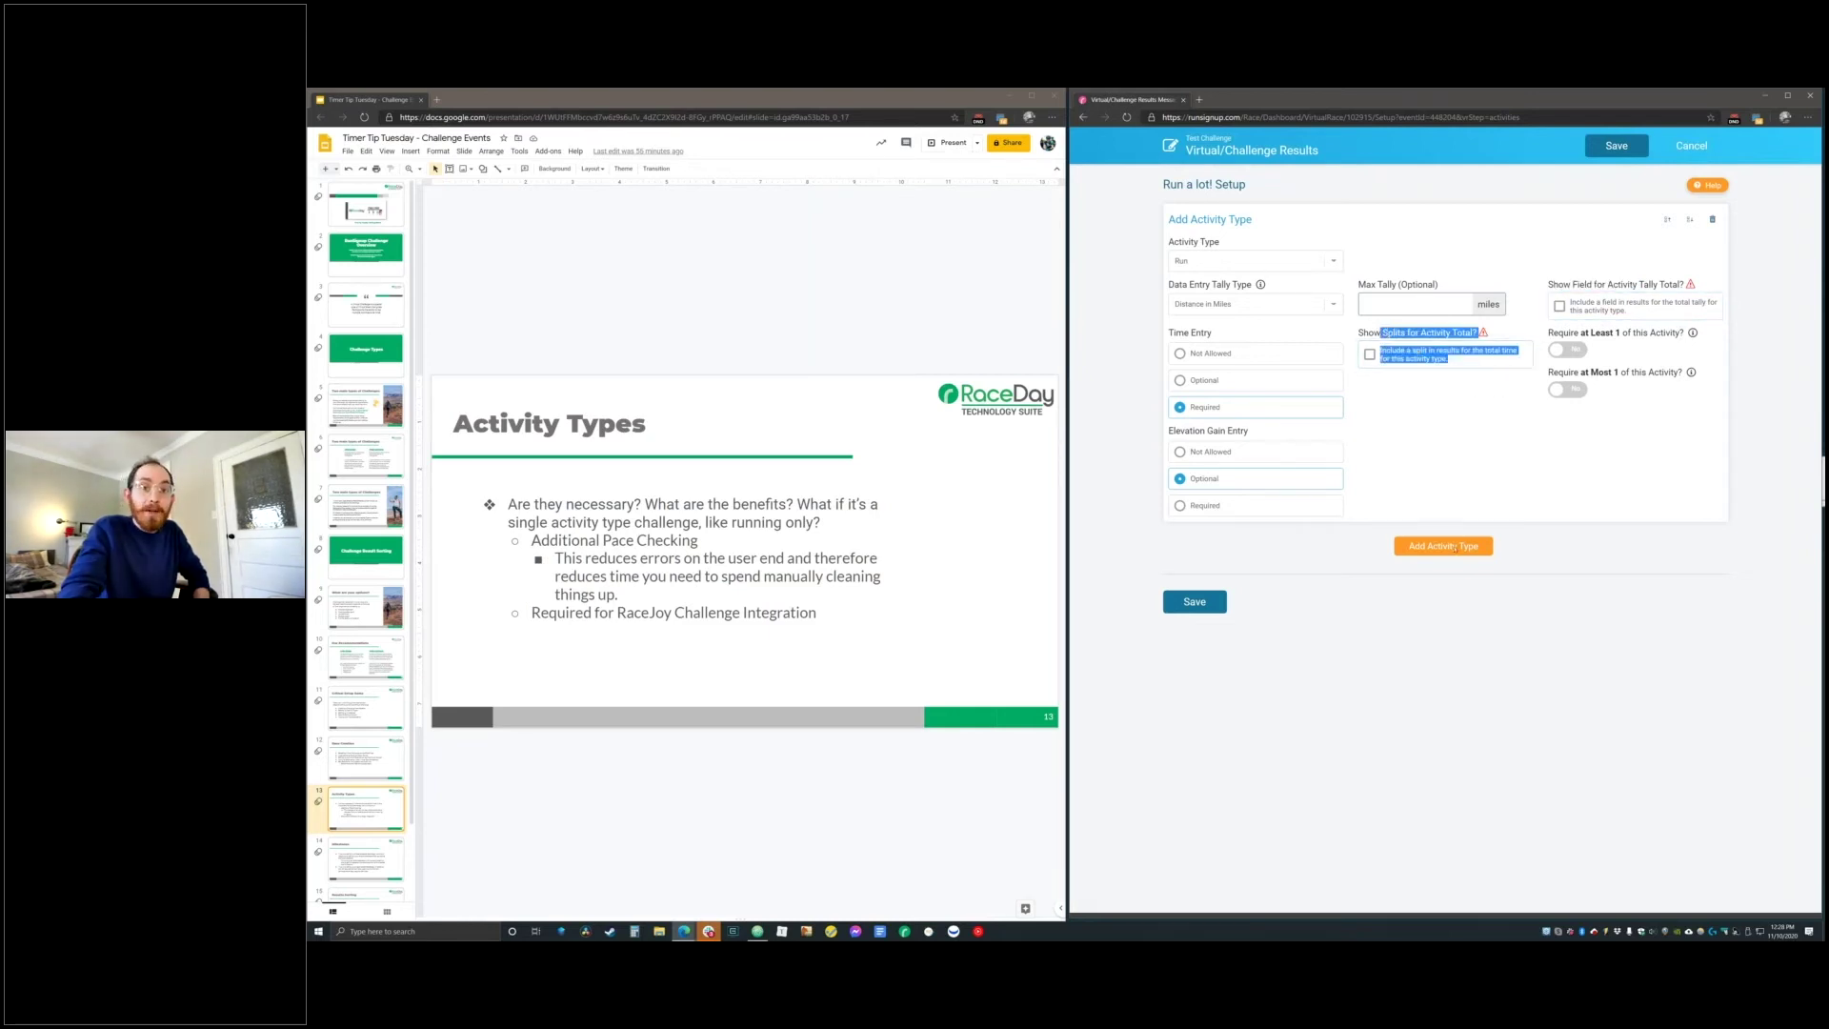
{"action": "left_click_drag", "start_coordinate": [1547, 282], "coordinate": [1672, 314]}
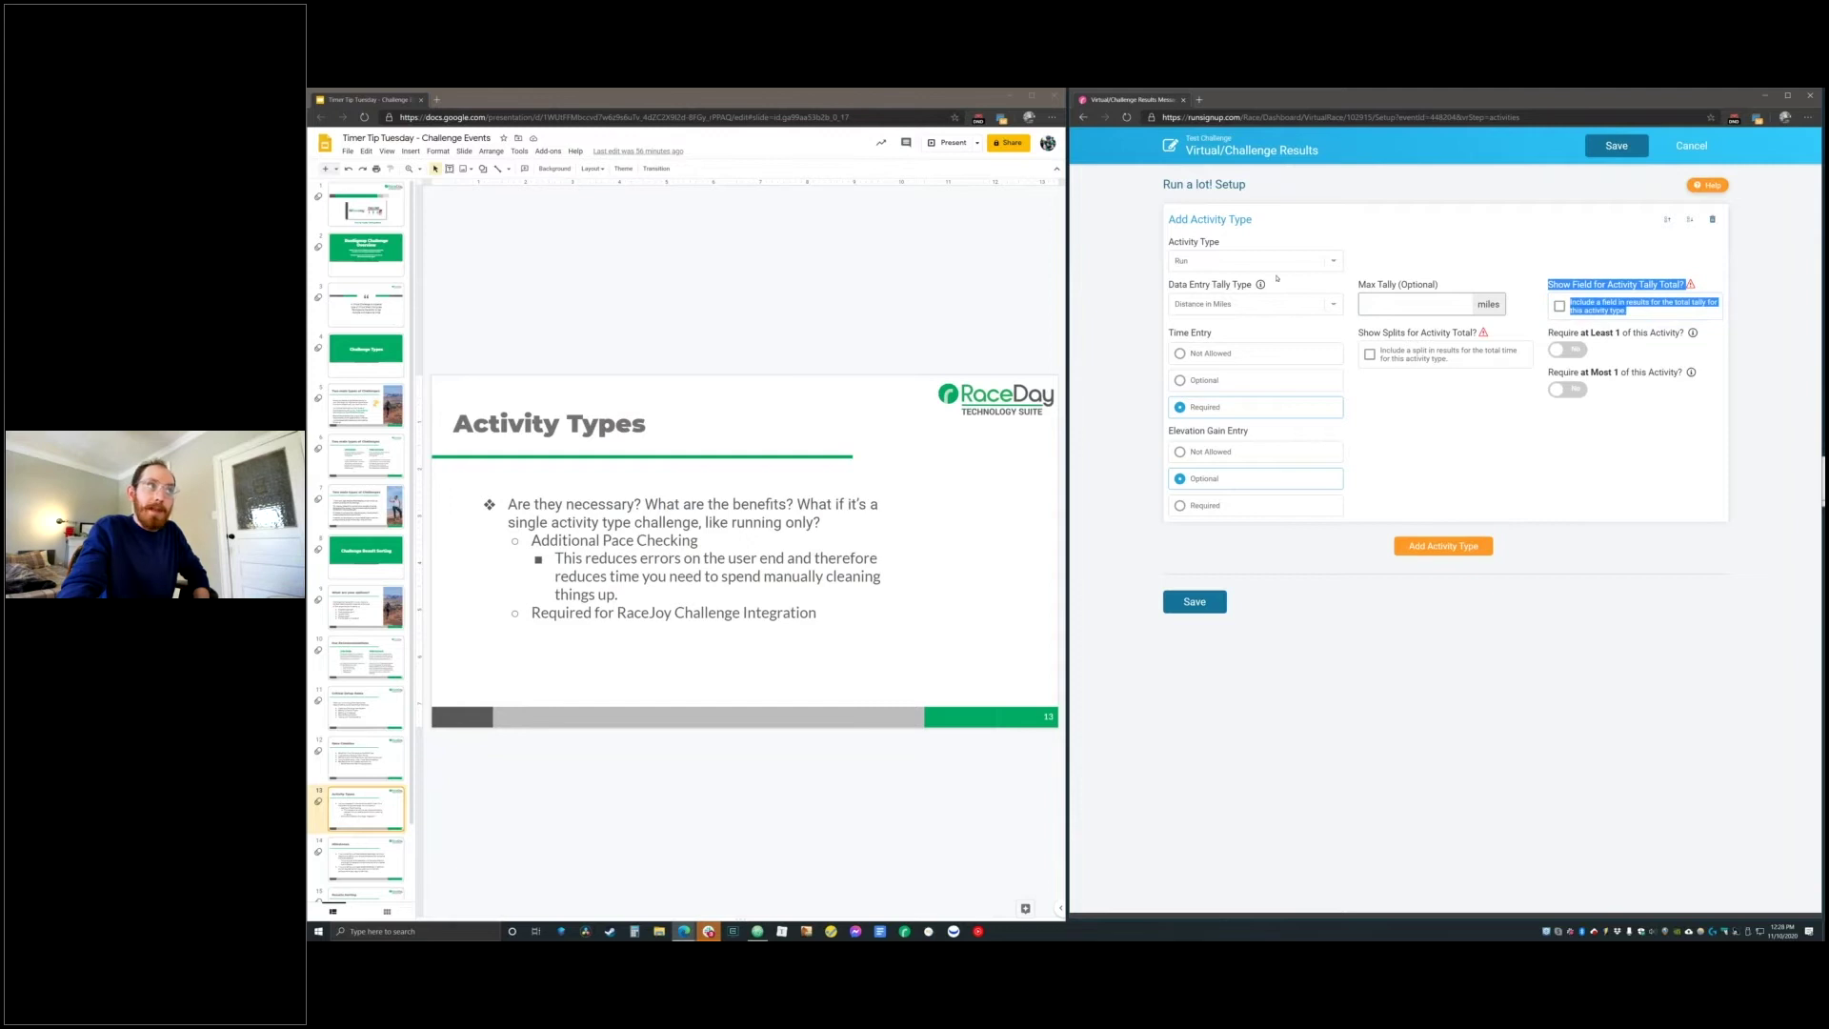
{"action": "left_click", "coordinate": [1514, 435]}
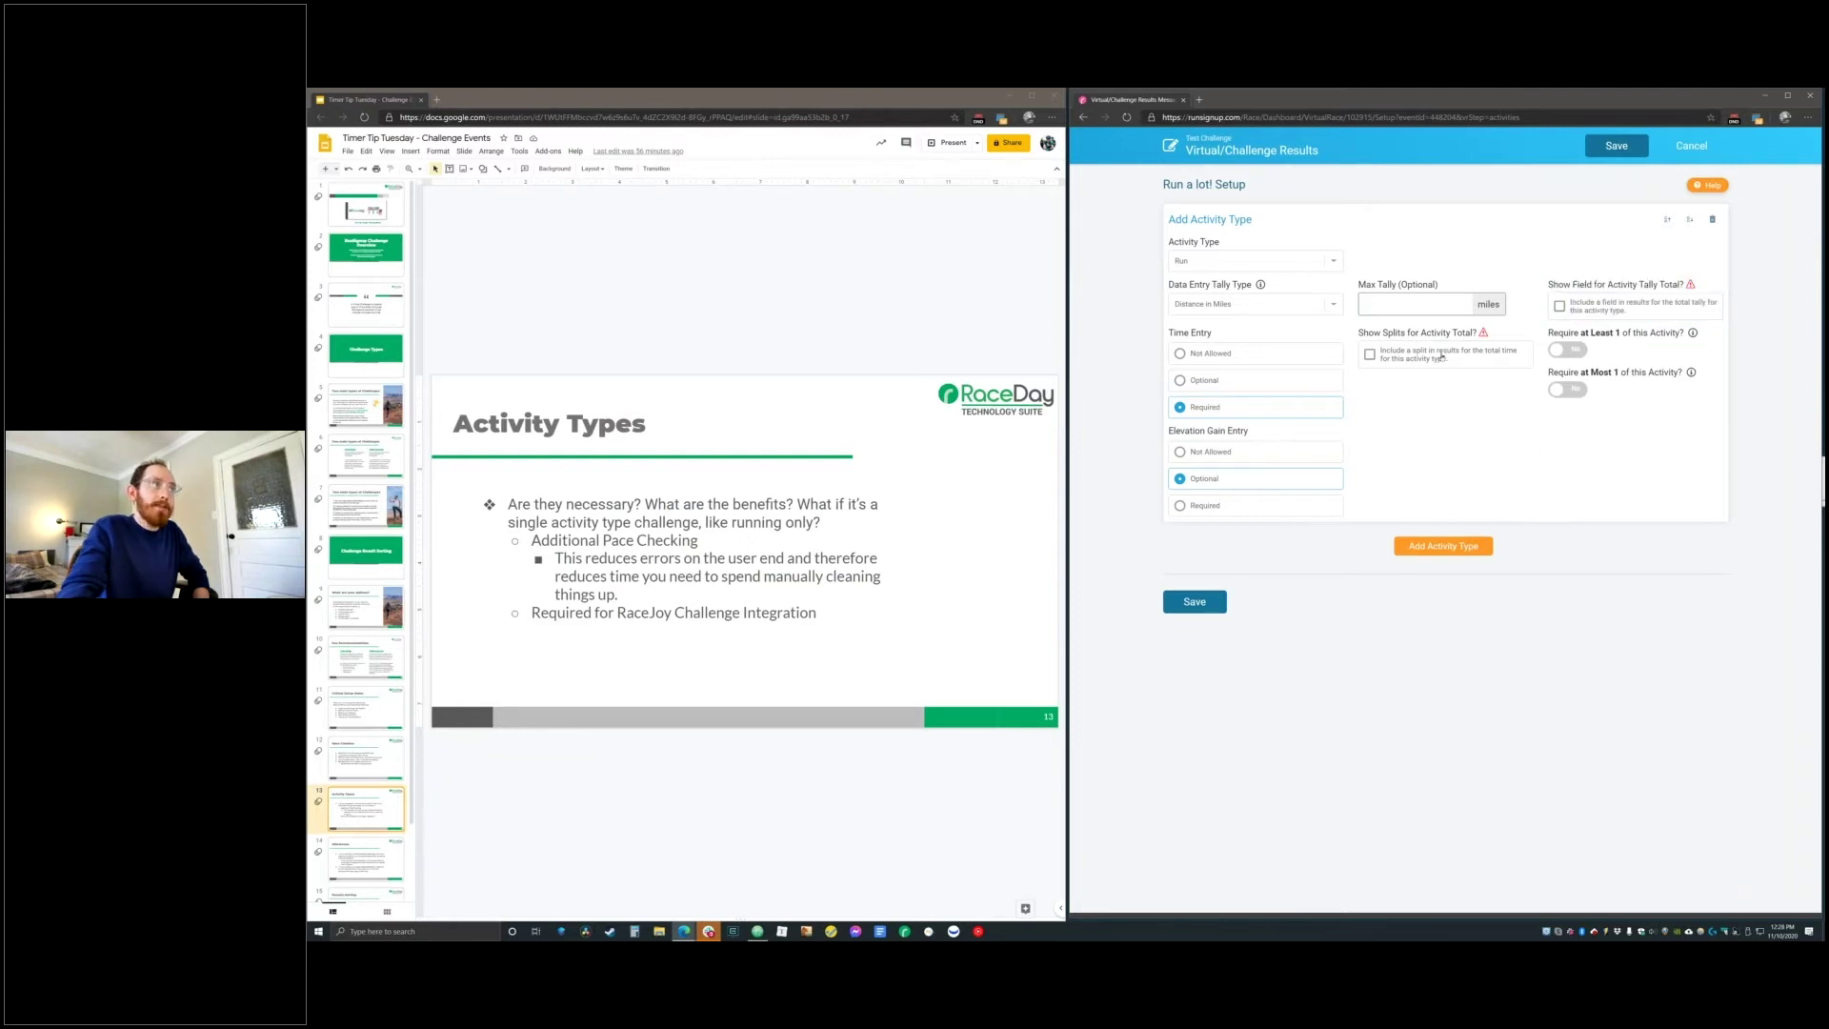
Include the total time split and the total tally field in results for the Run activity and save the setup
{"action": "left_click", "coordinate": [1370, 354]}
{"action": "left_click", "coordinate": [1601, 312]}
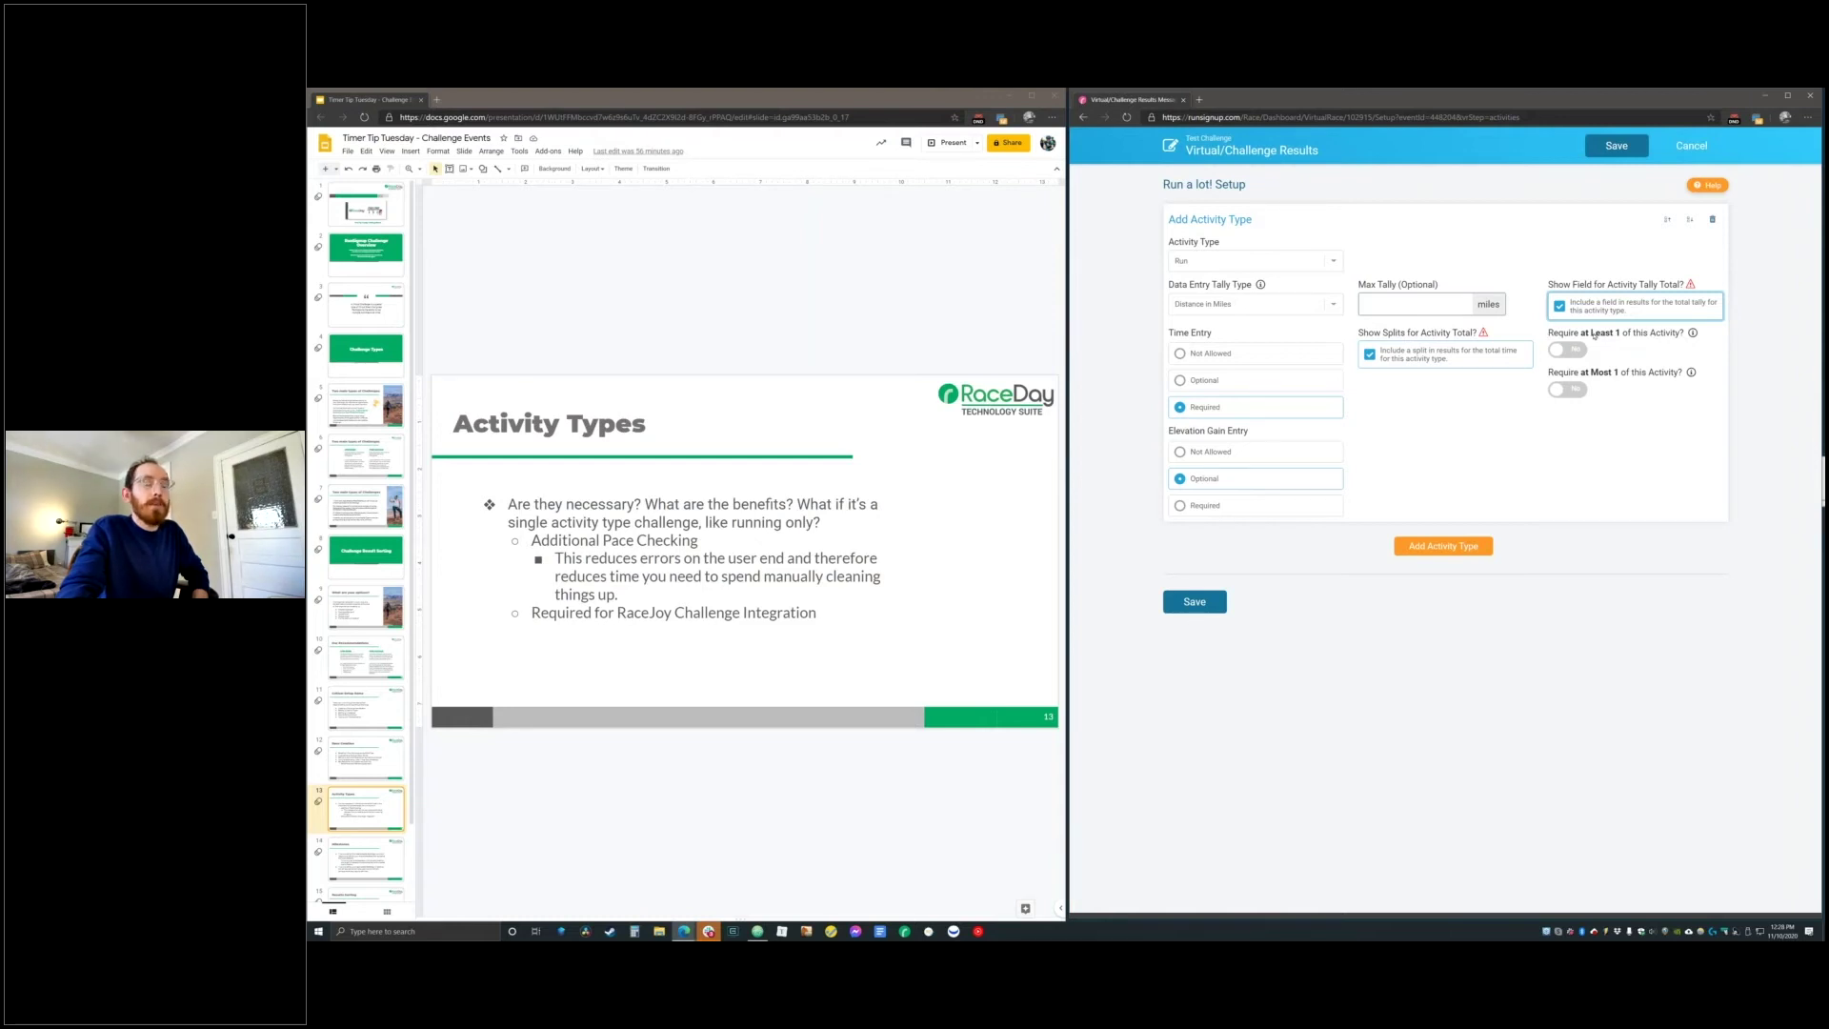
{"action": "left_click_drag", "start_coordinate": [1577, 333], "coordinate": [1623, 333]}
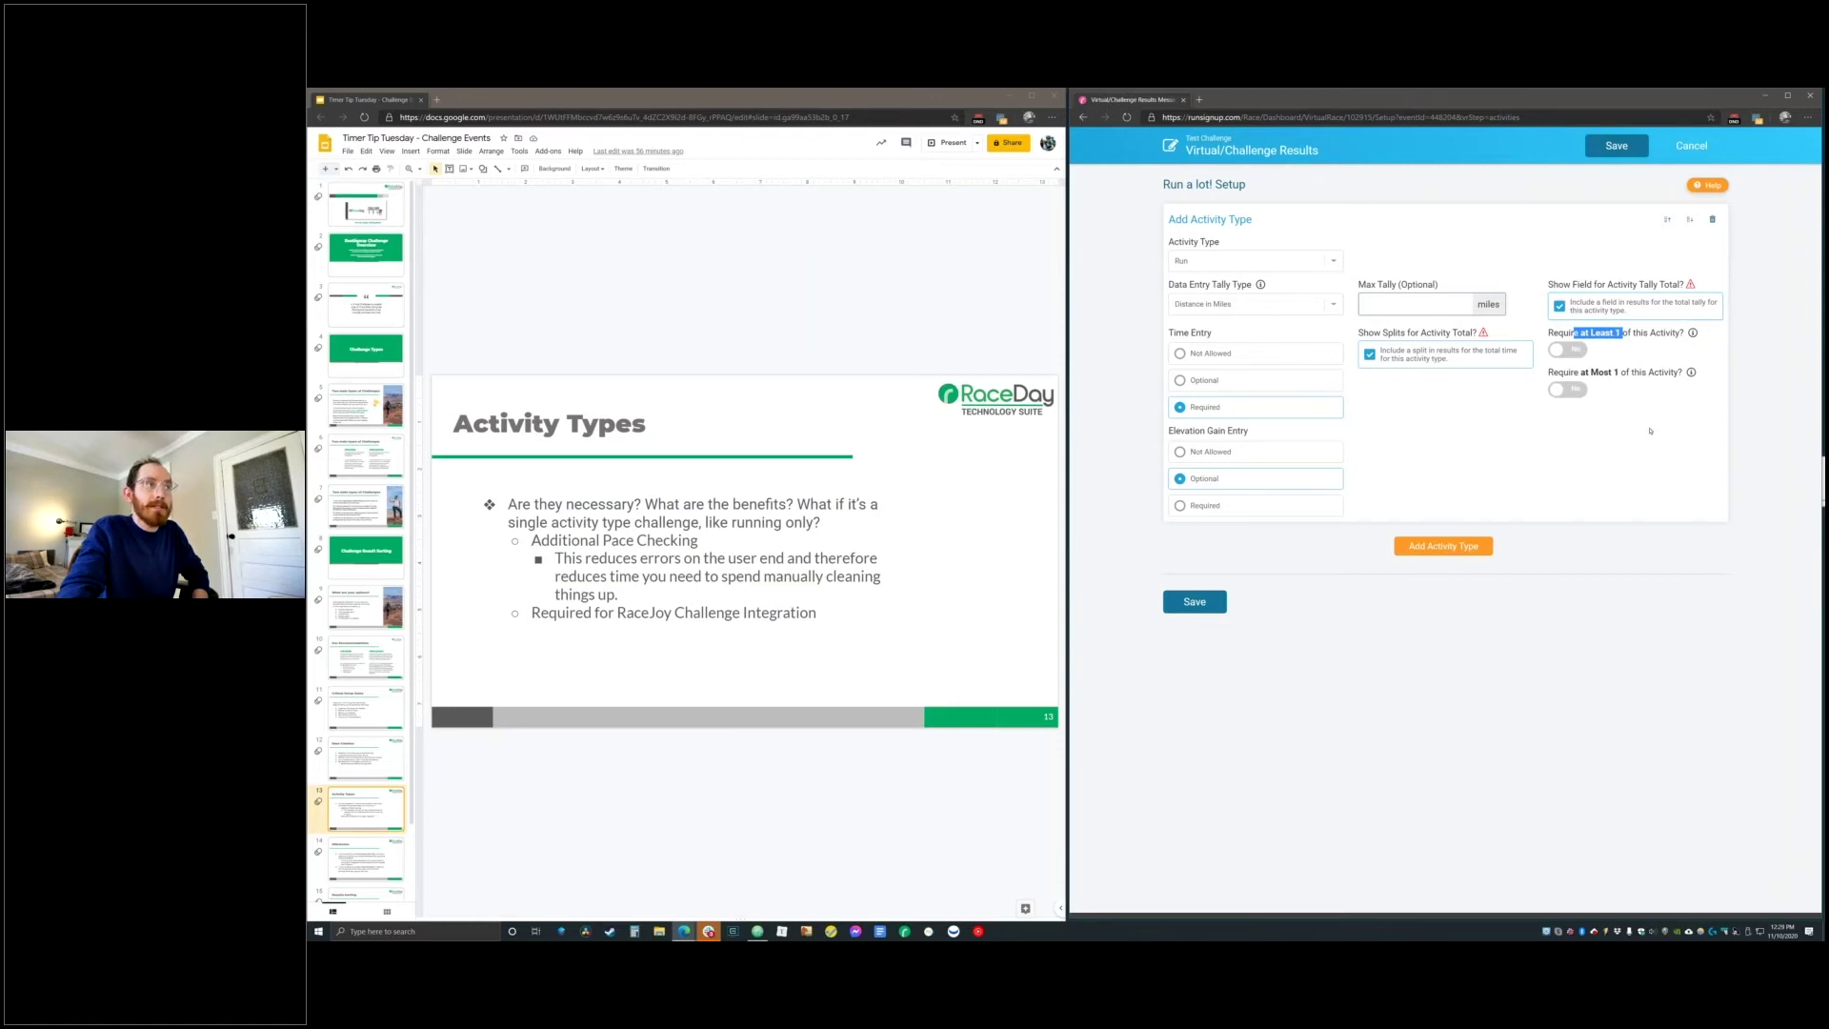
{"action": "left_click", "coordinate": [1463, 440]}
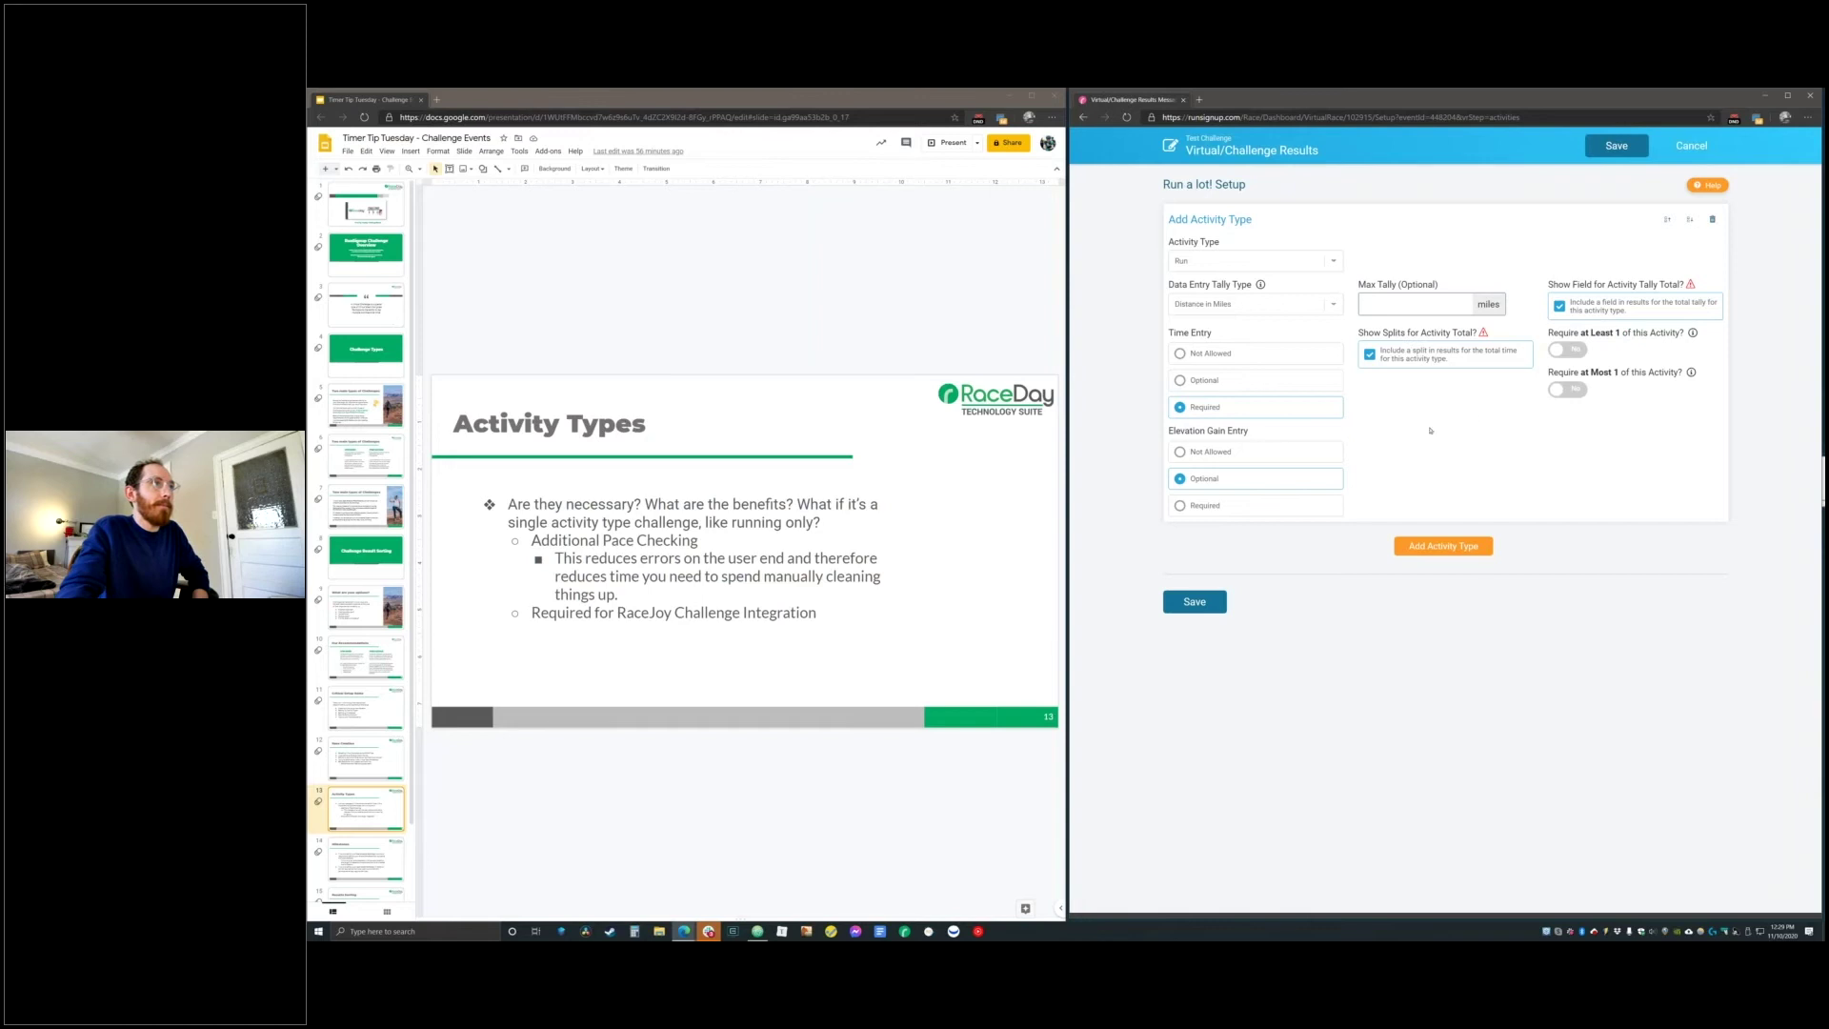
{"action": "left_click", "coordinate": [1225, 597]}
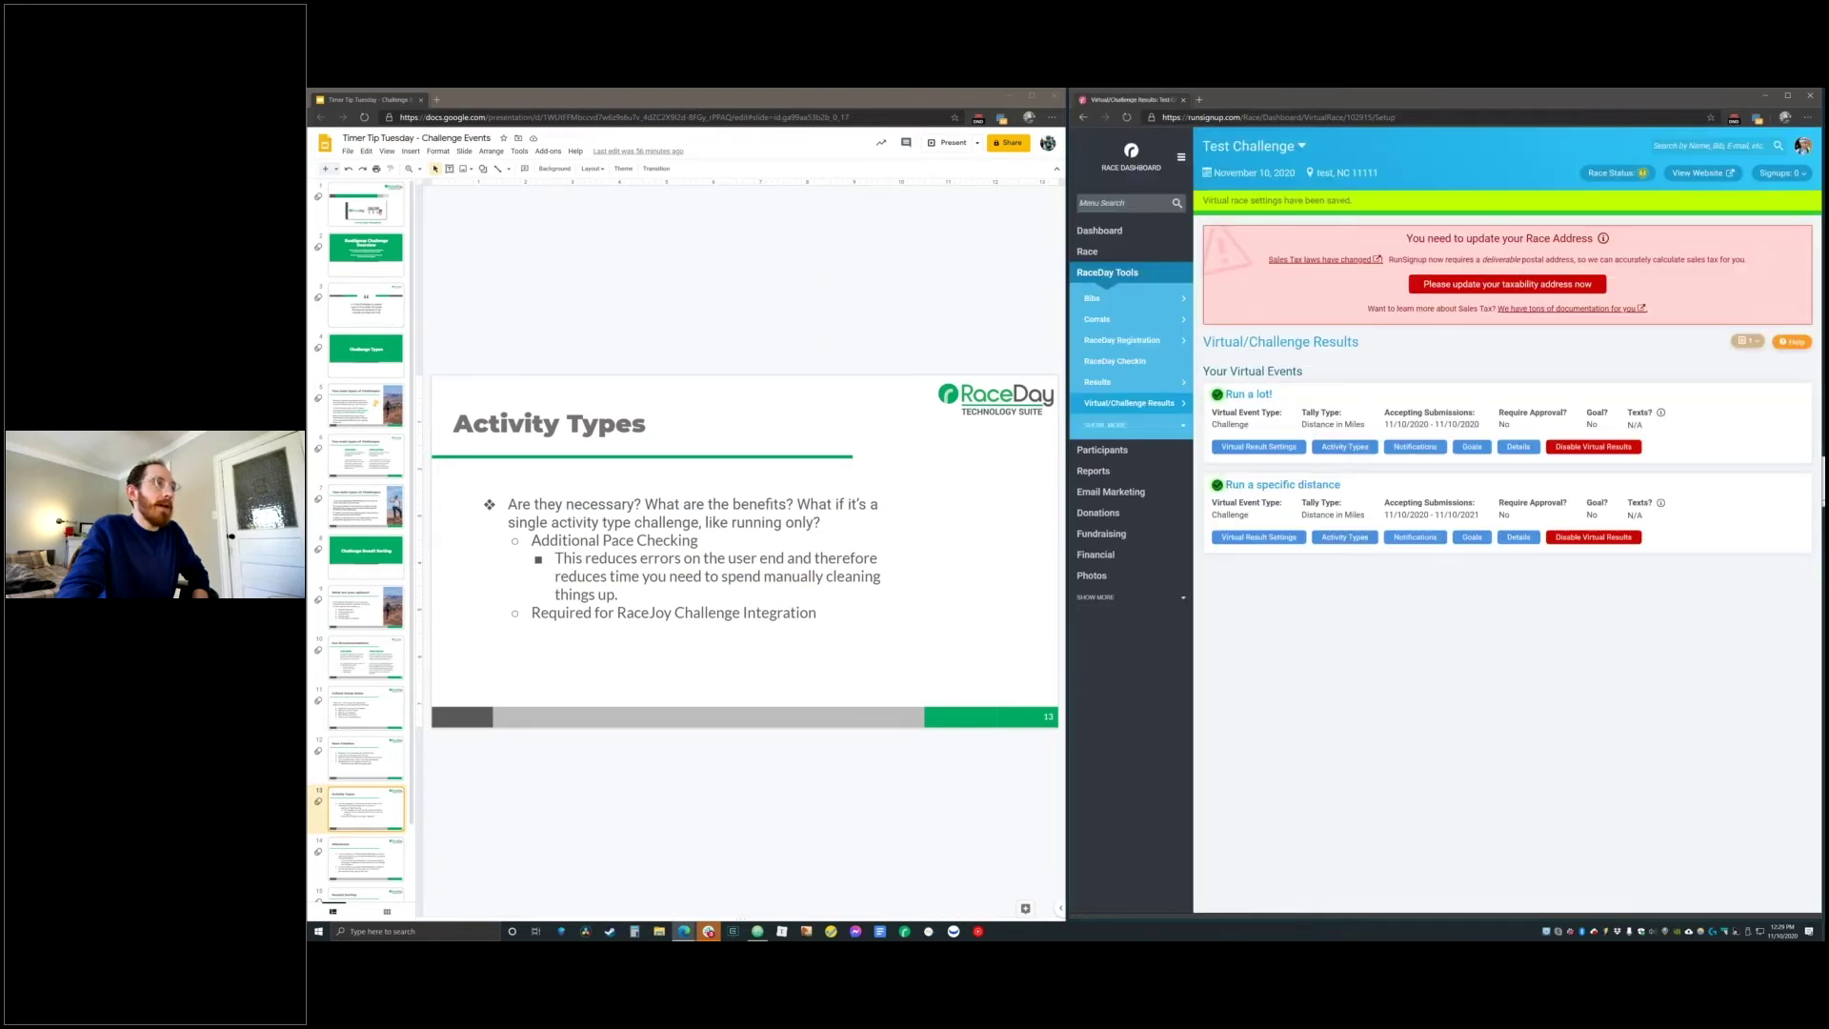
Show the Milestones slide in the presentation and open the goals setup of the Run a lot! event
{"action": "left_click", "coordinate": [381, 858]}
{"action": "scroll", "coordinate": [371, 810], "scroll_direction": "down", "scroll_amount": 2}
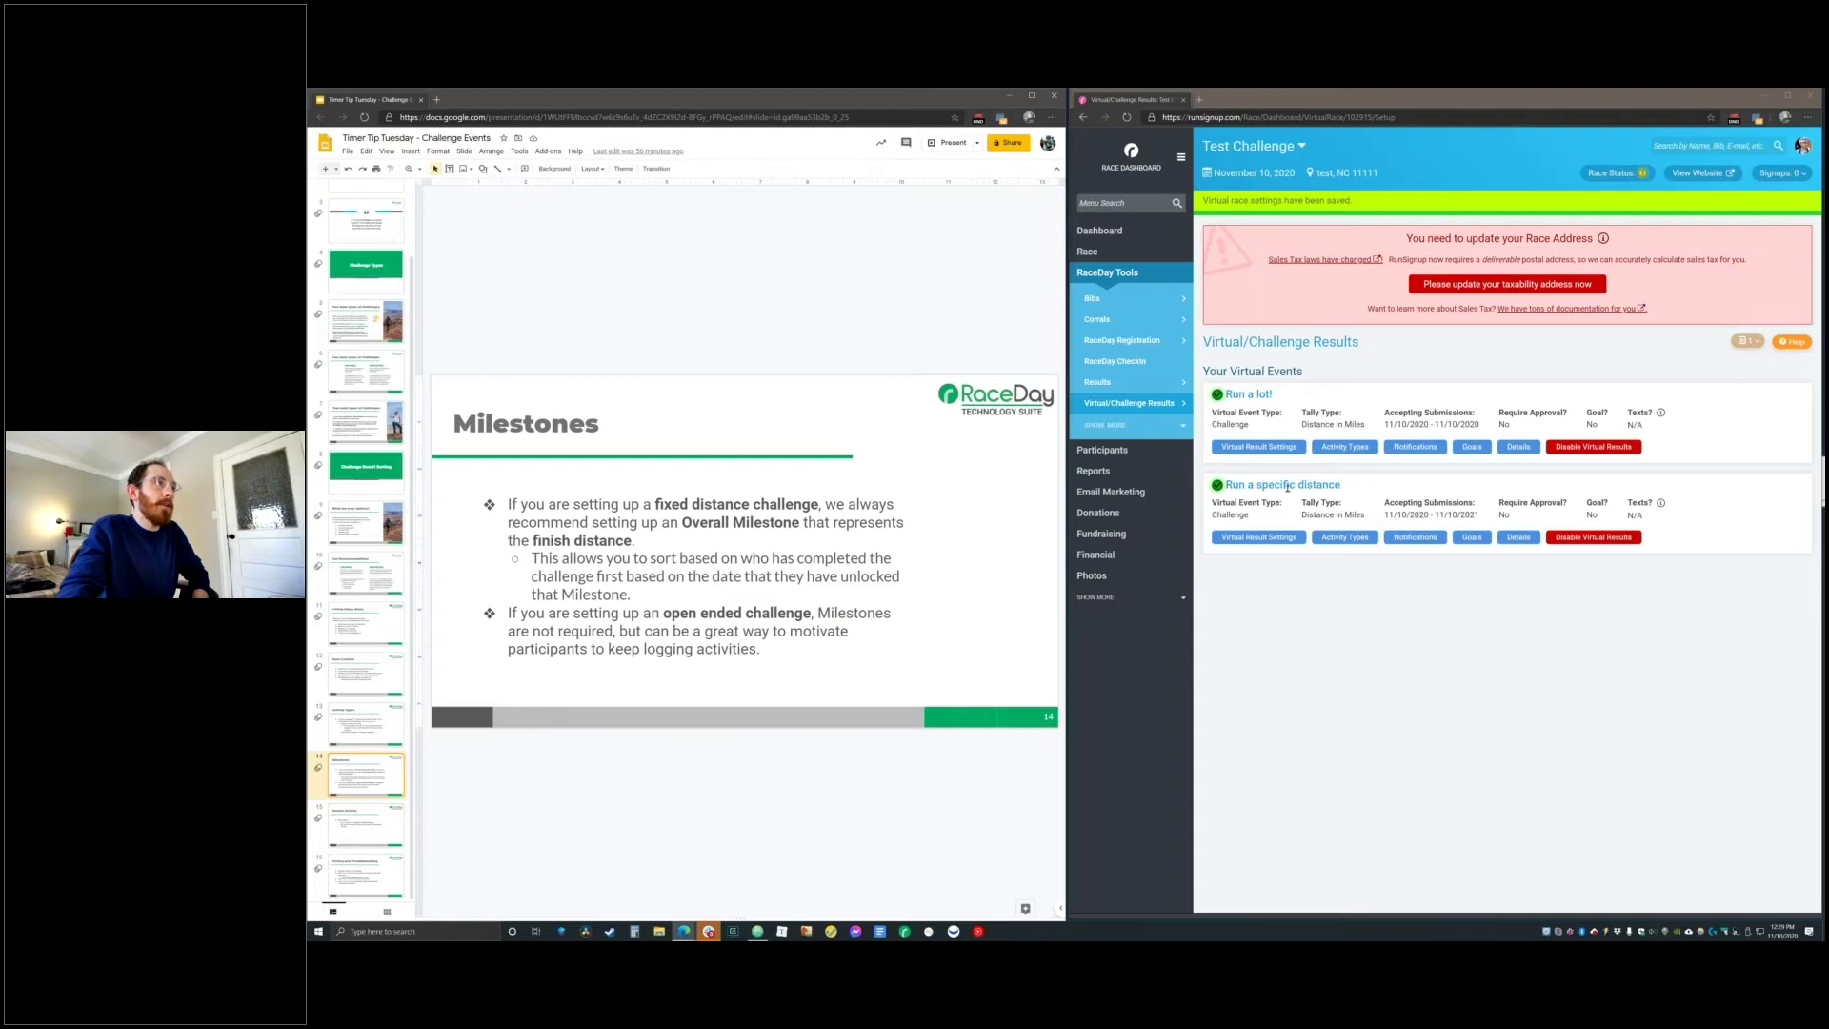
{"action": "left_click_drag", "start_coordinate": [1342, 485], "coordinate": [1238, 486]}
{"action": "left_click", "coordinate": [1409, 460]}
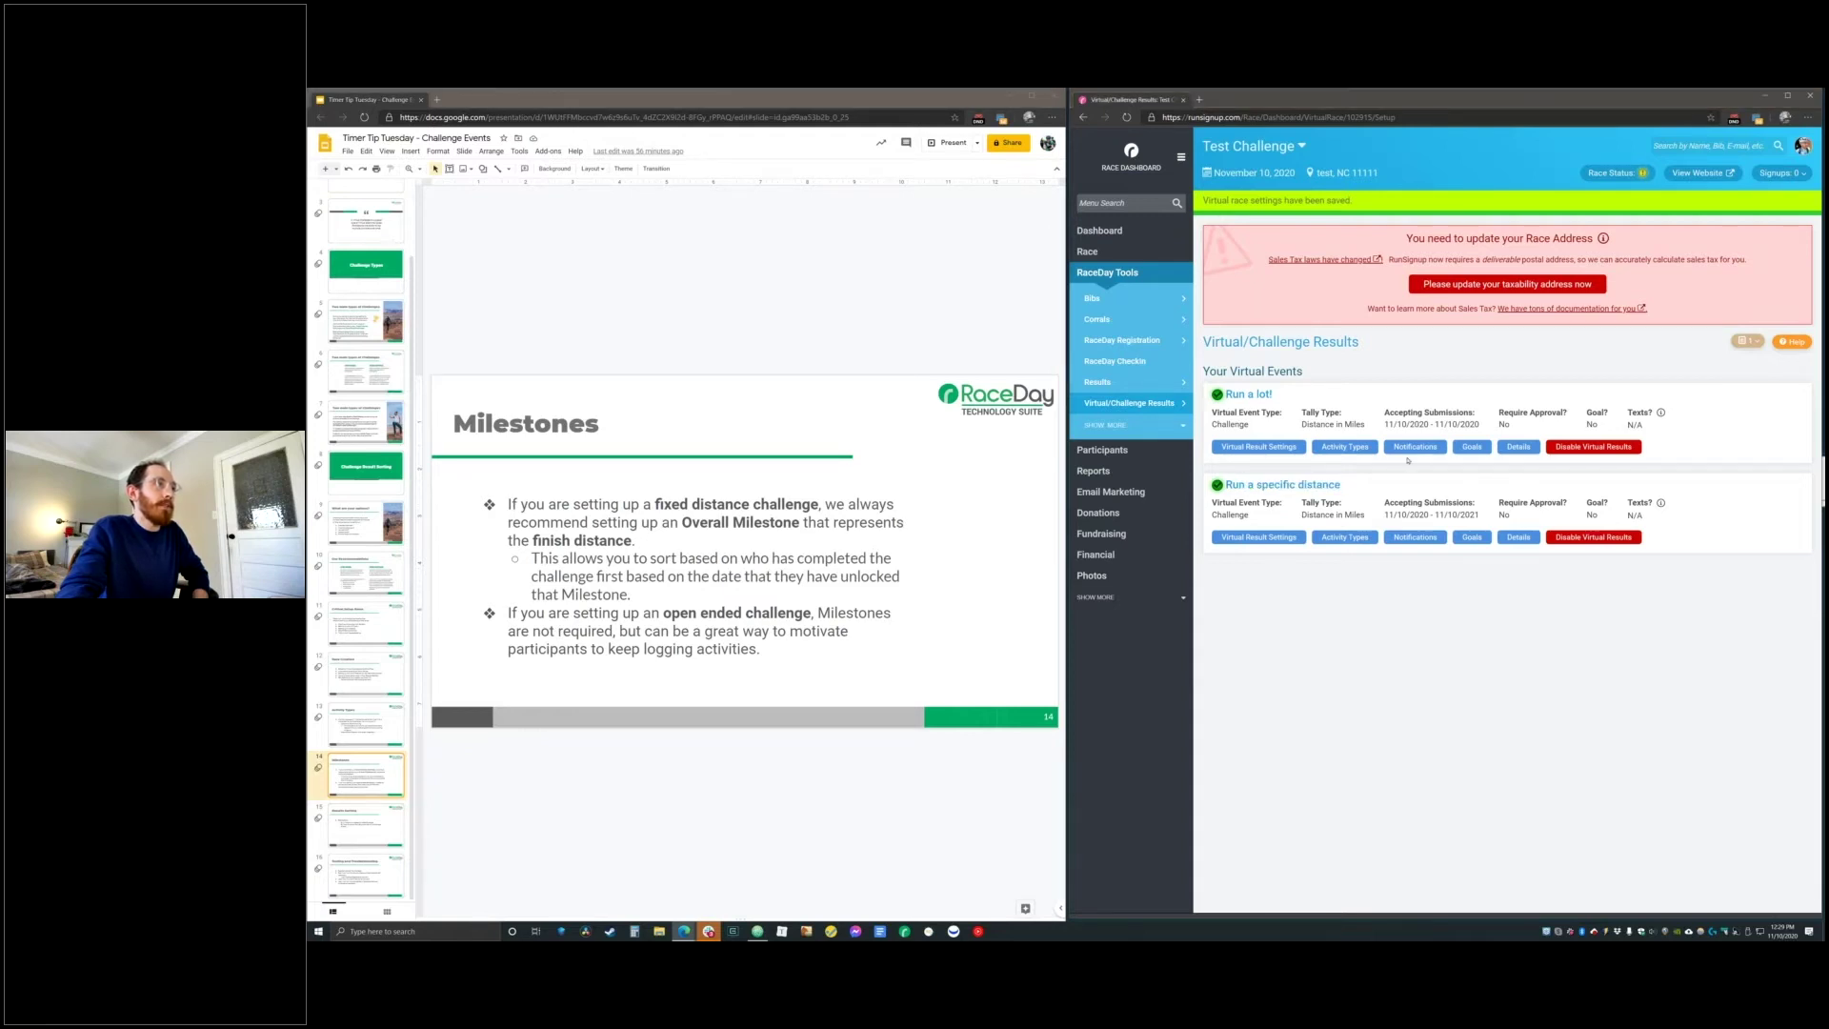
{"action": "left_click_drag", "start_coordinate": [1227, 394], "coordinate": [1458, 419]}
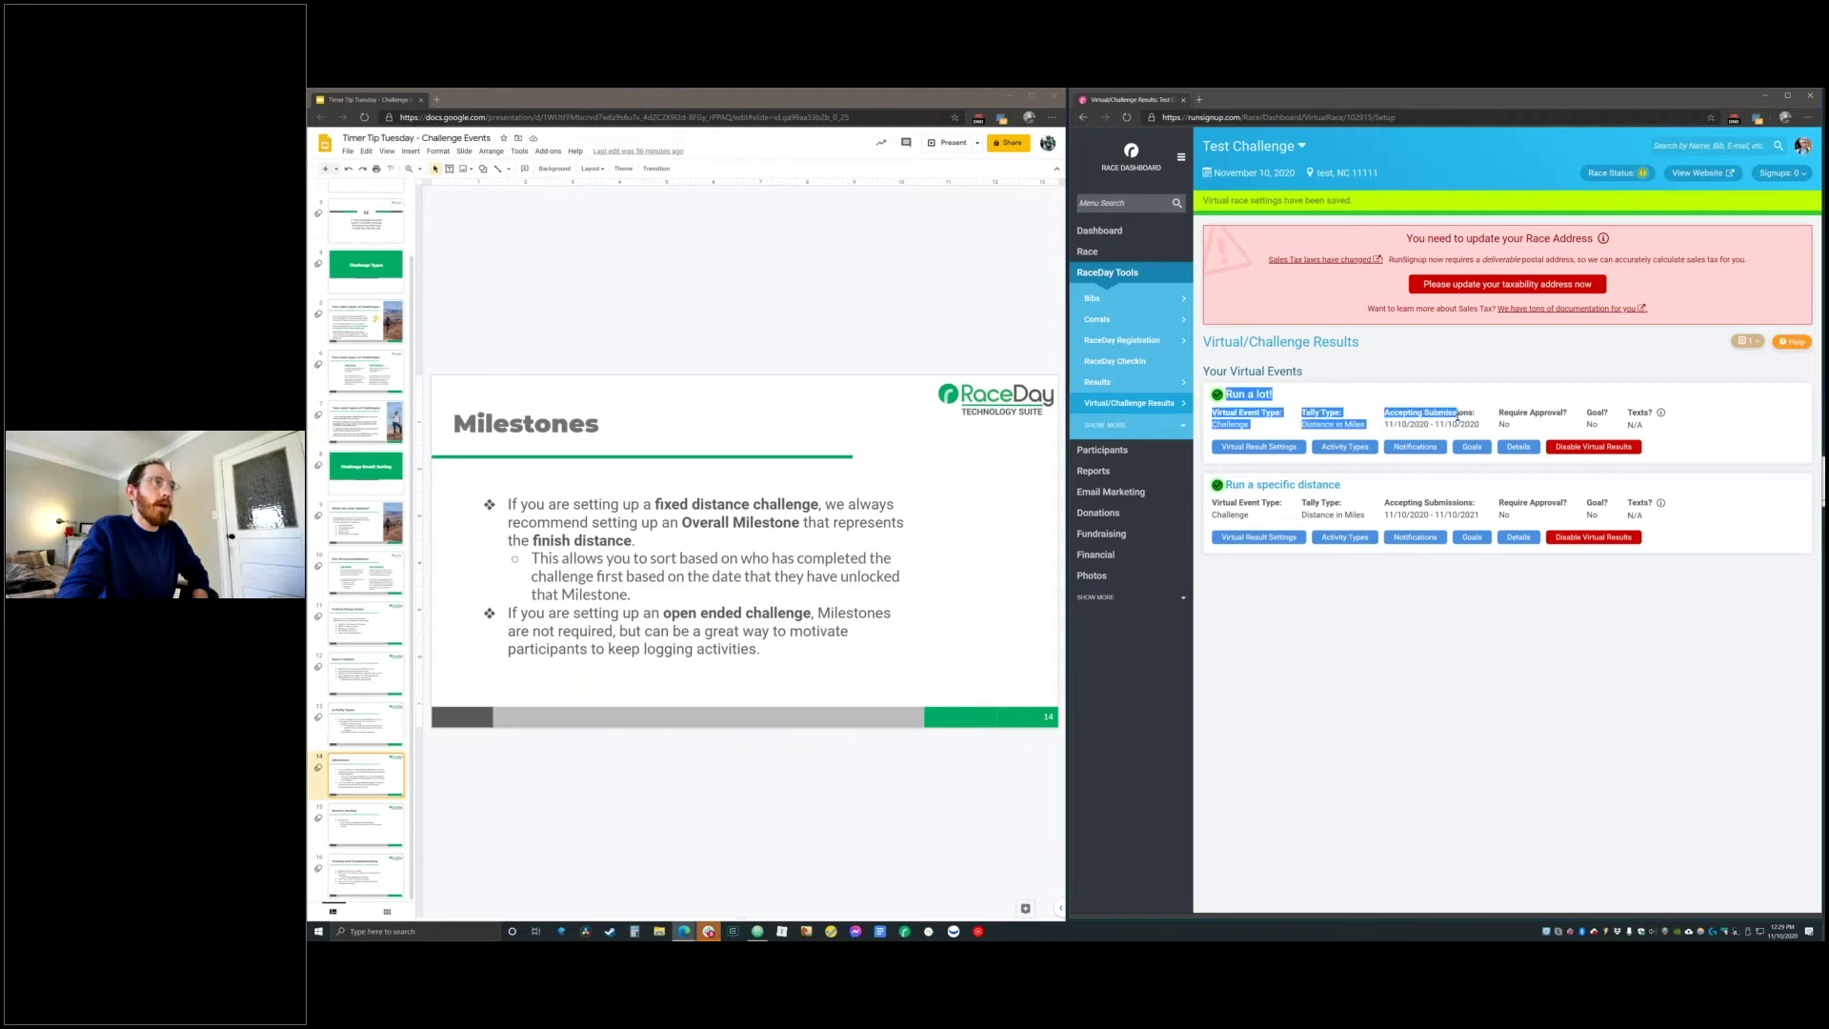
{"action": "left_click", "coordinate": [1474, 447]}
{"action": "left_click", "coordinate": [1474, 446]}
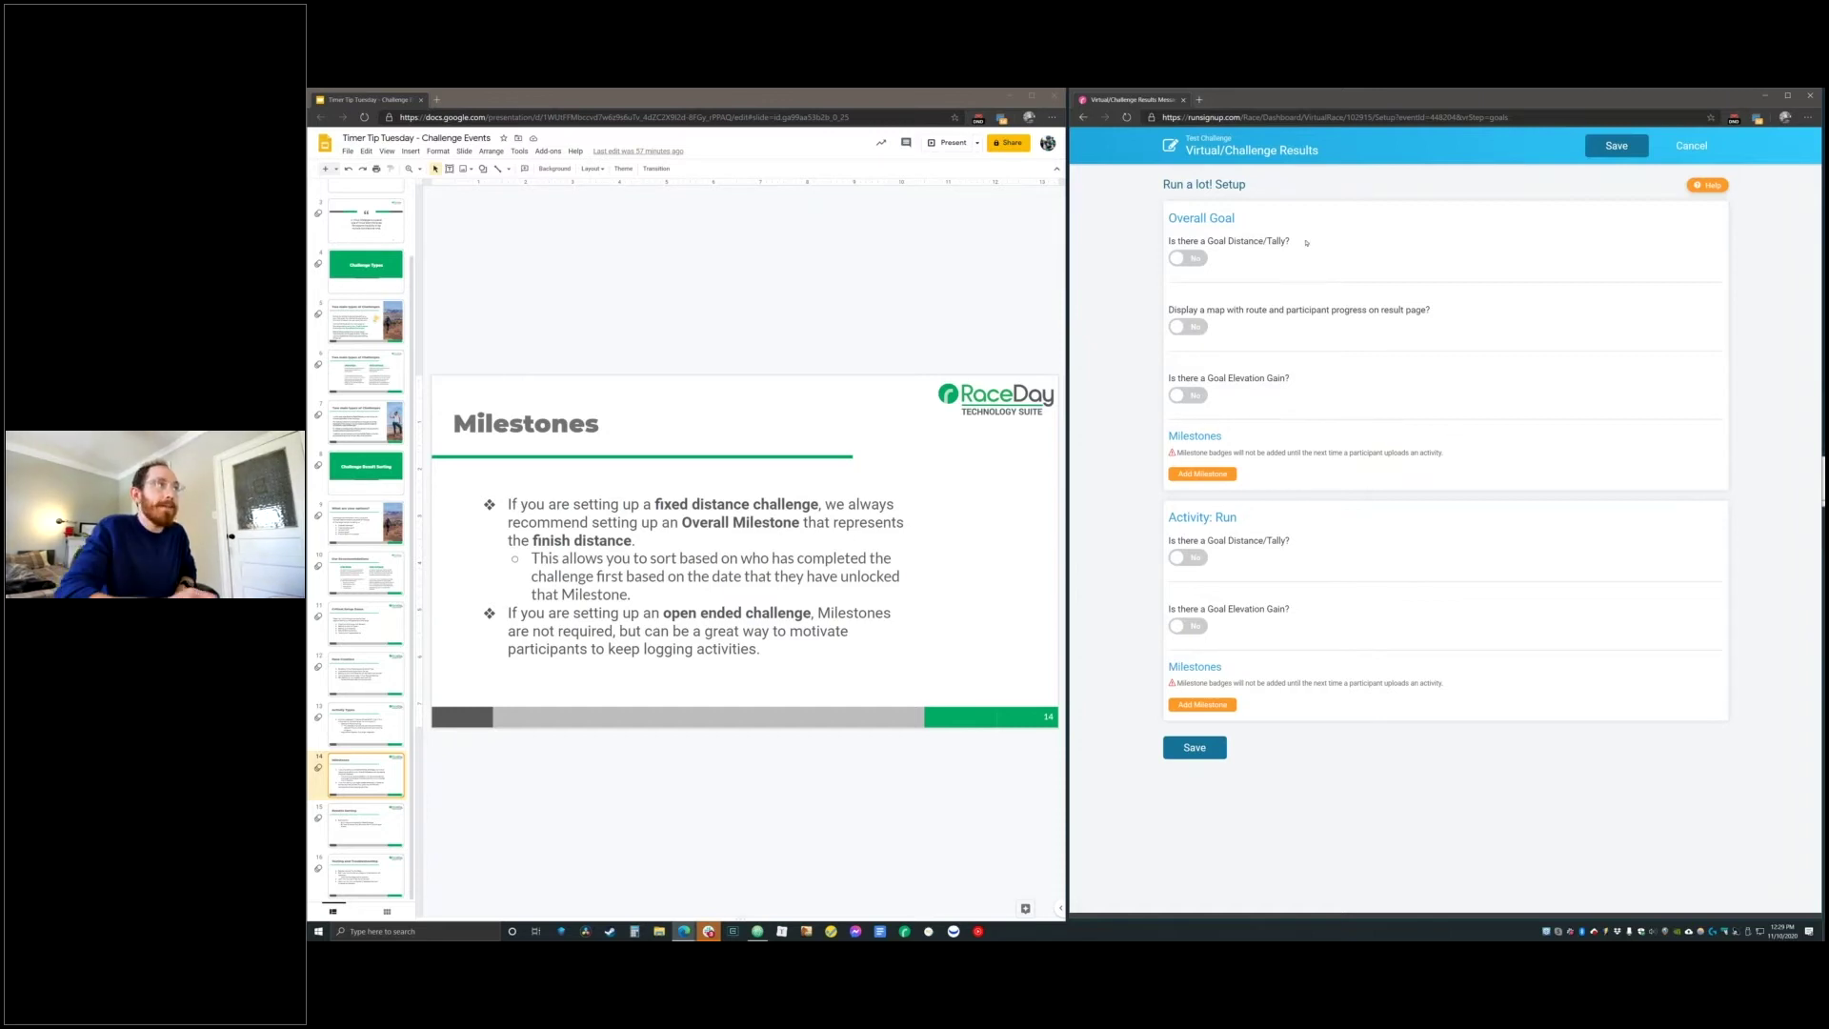
Enable an overall goal distance for Run a lot! and let participants define their own goals
{"action": "left_click", "coordinate": [1196, 266]}
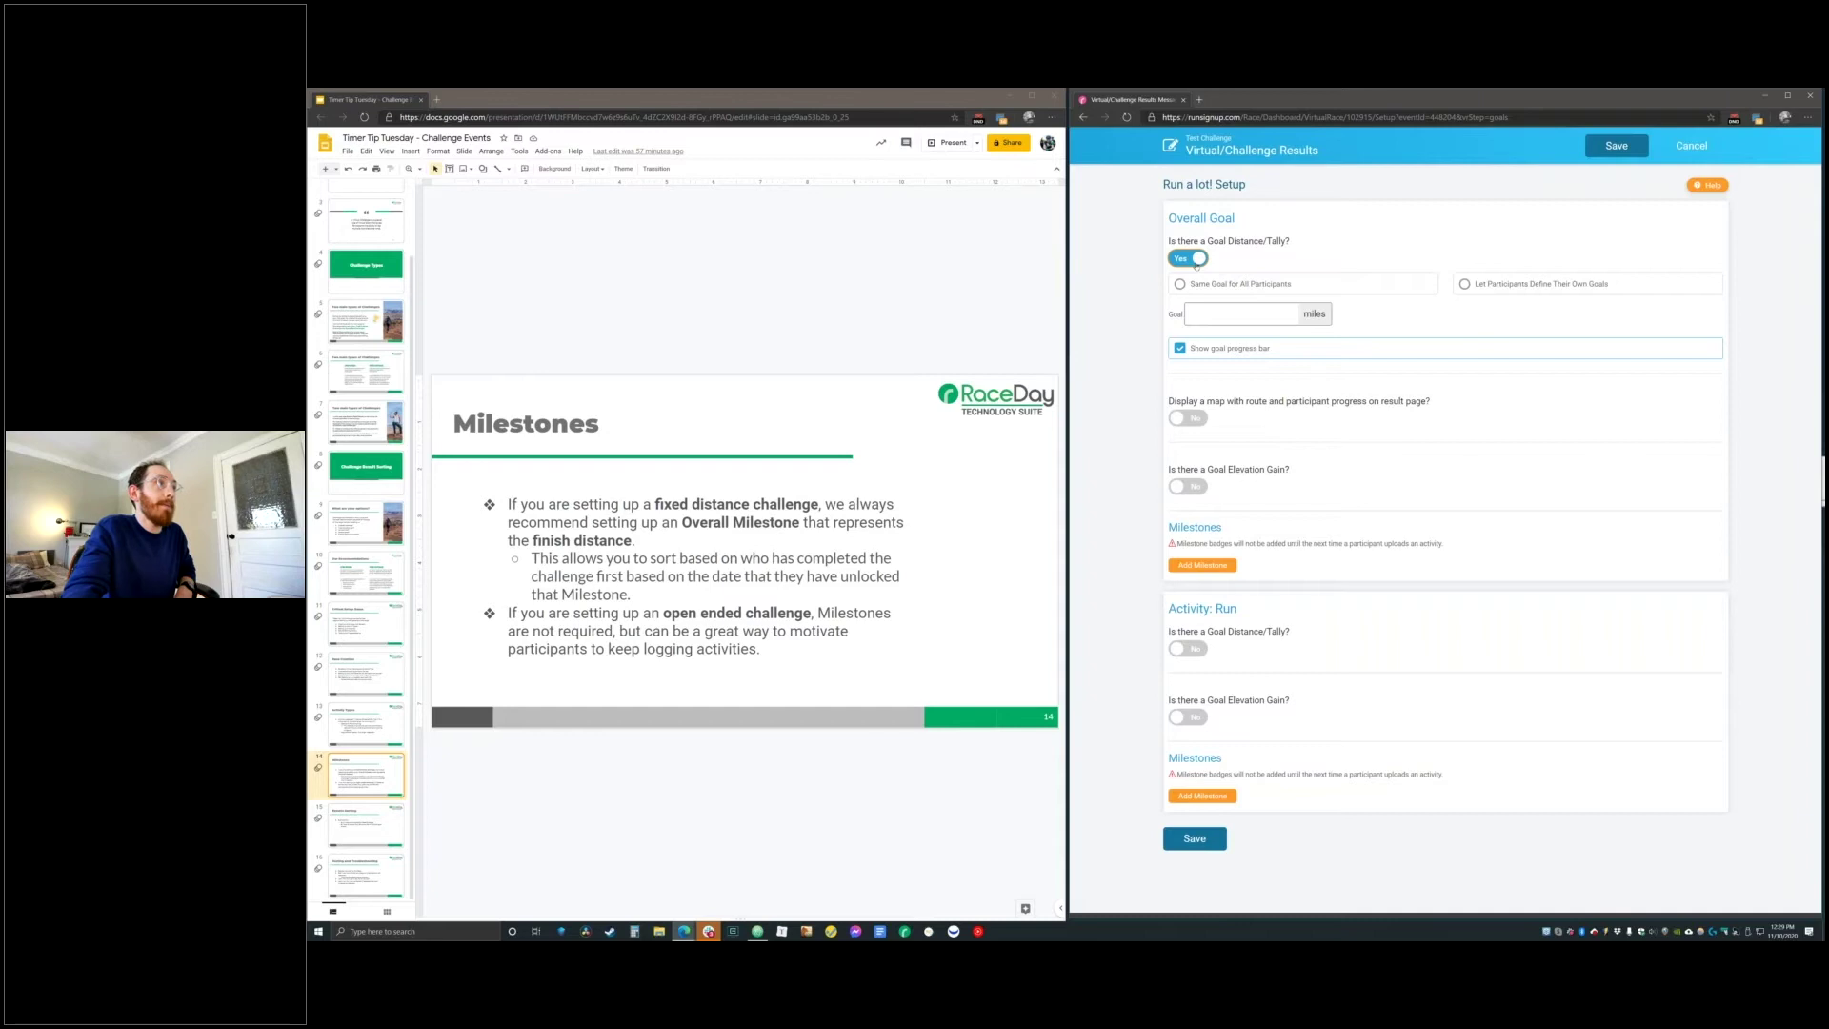
{"action": "left_click", "coordinate": [1196, 266]}
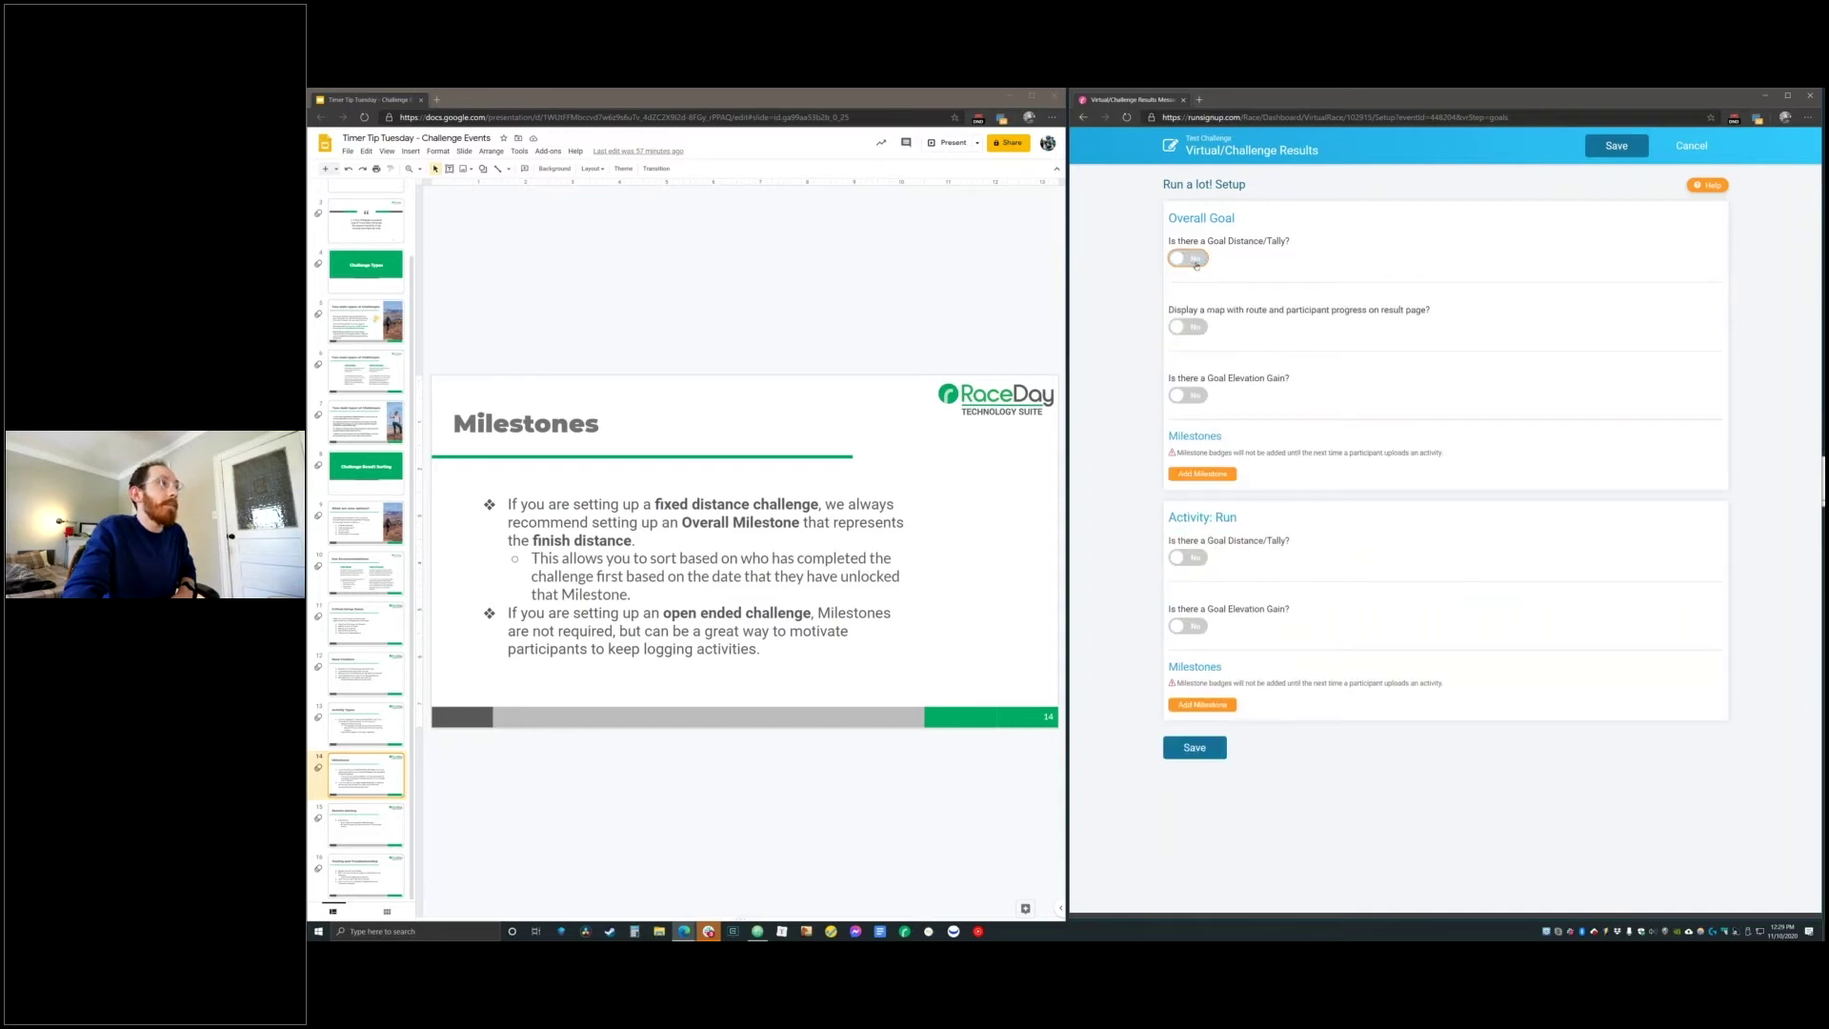
{"action": "left_click", "coordinate": [1197, 266]}
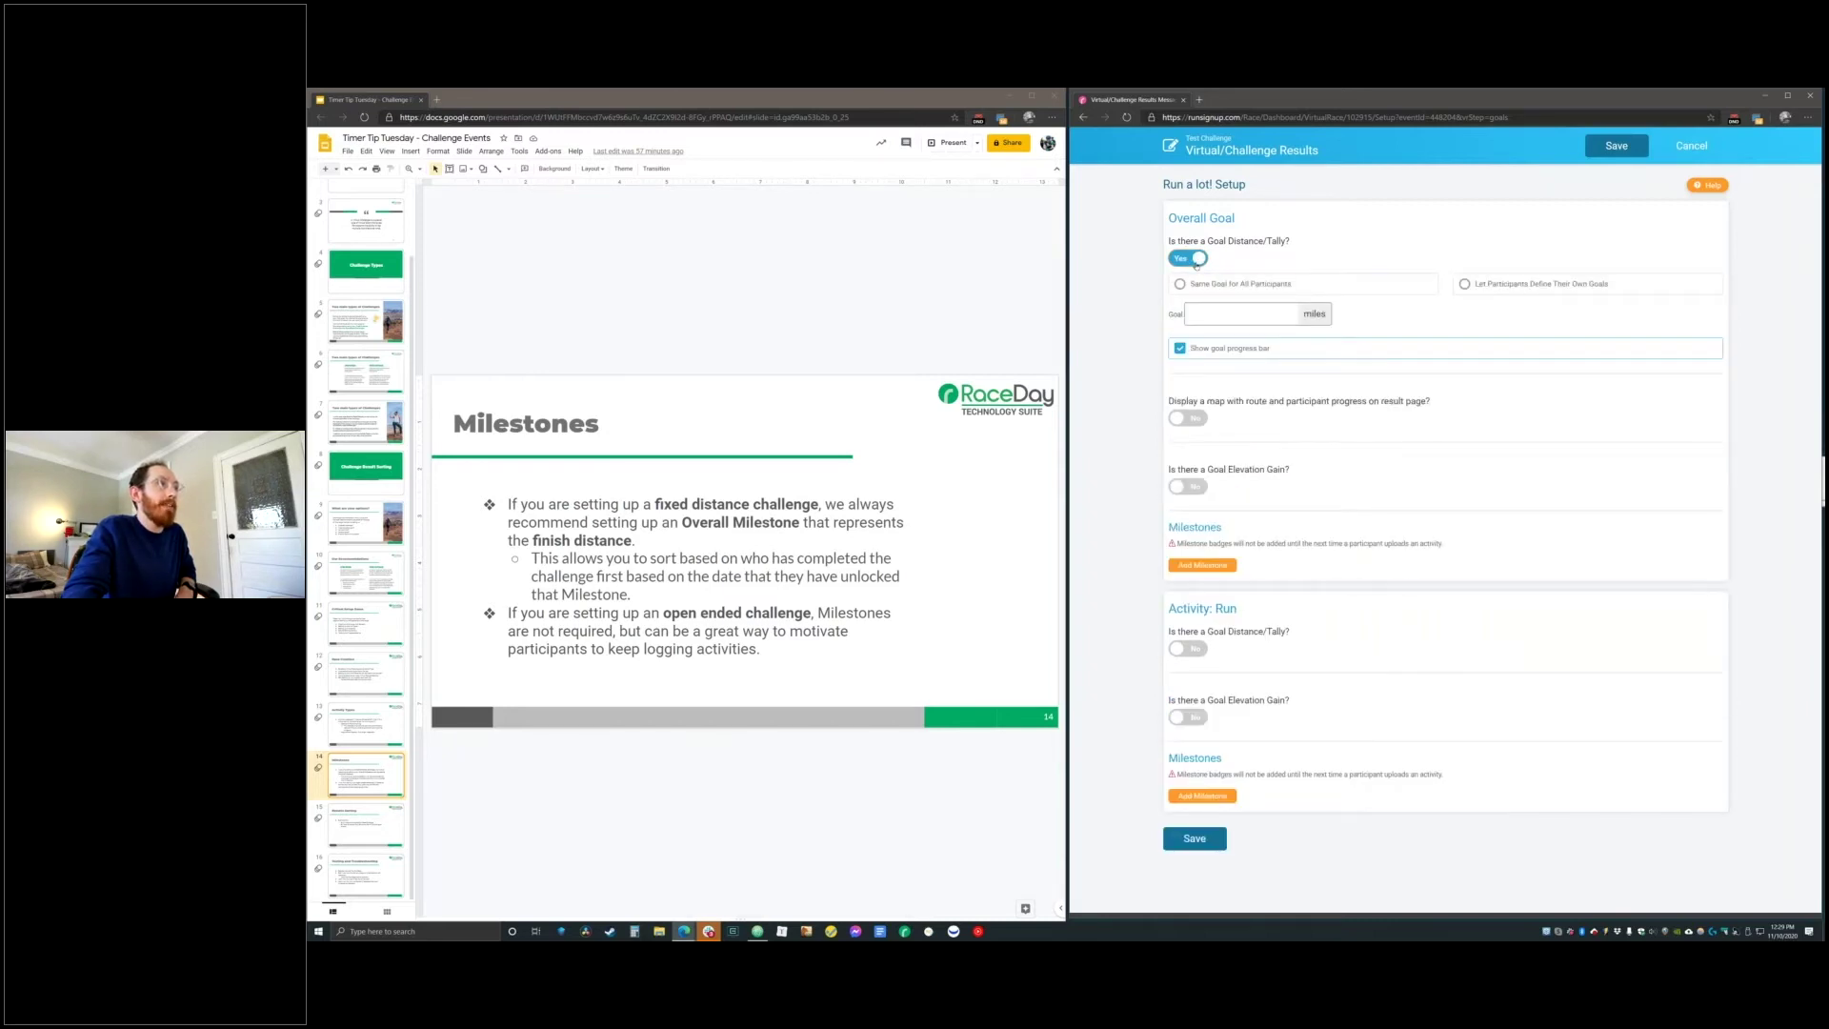
{"action": "left_click", "coordinate": [1208, 284]}
{"action": "left_click", "coordinate": [1202, 318]}
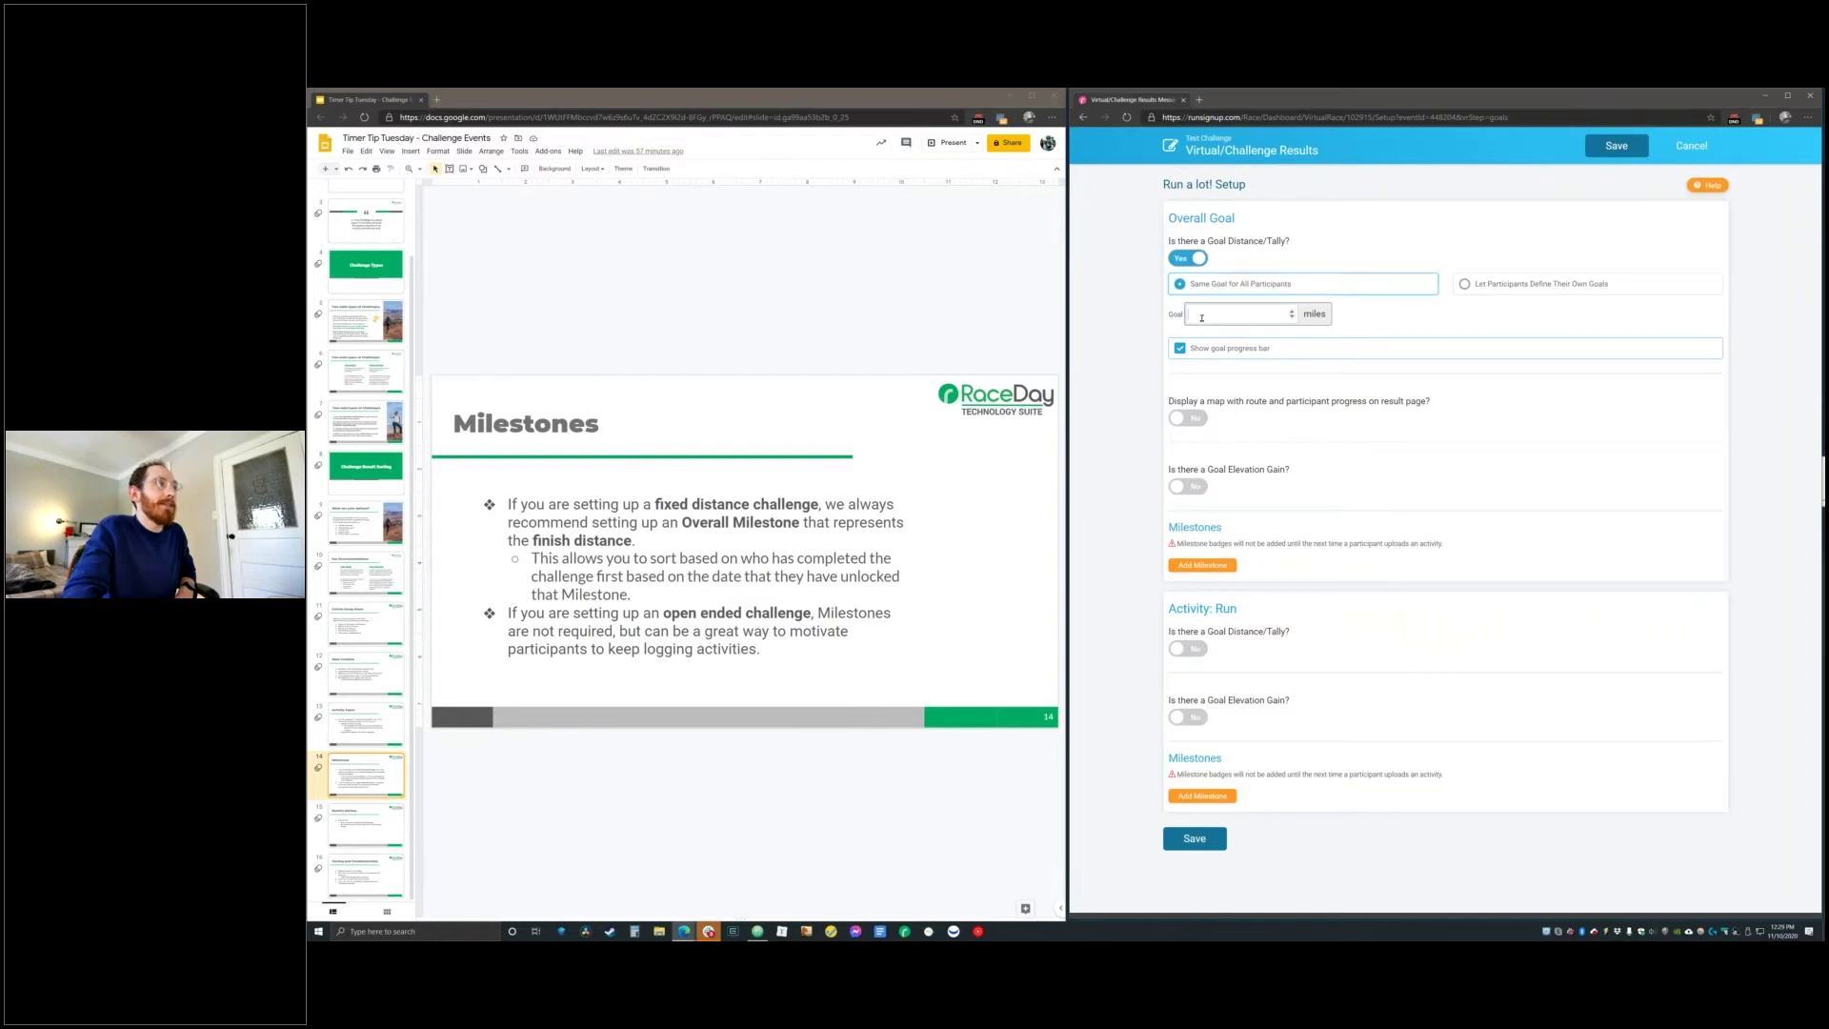
{"action": "left_click", "coordinate": [1526, 285]}
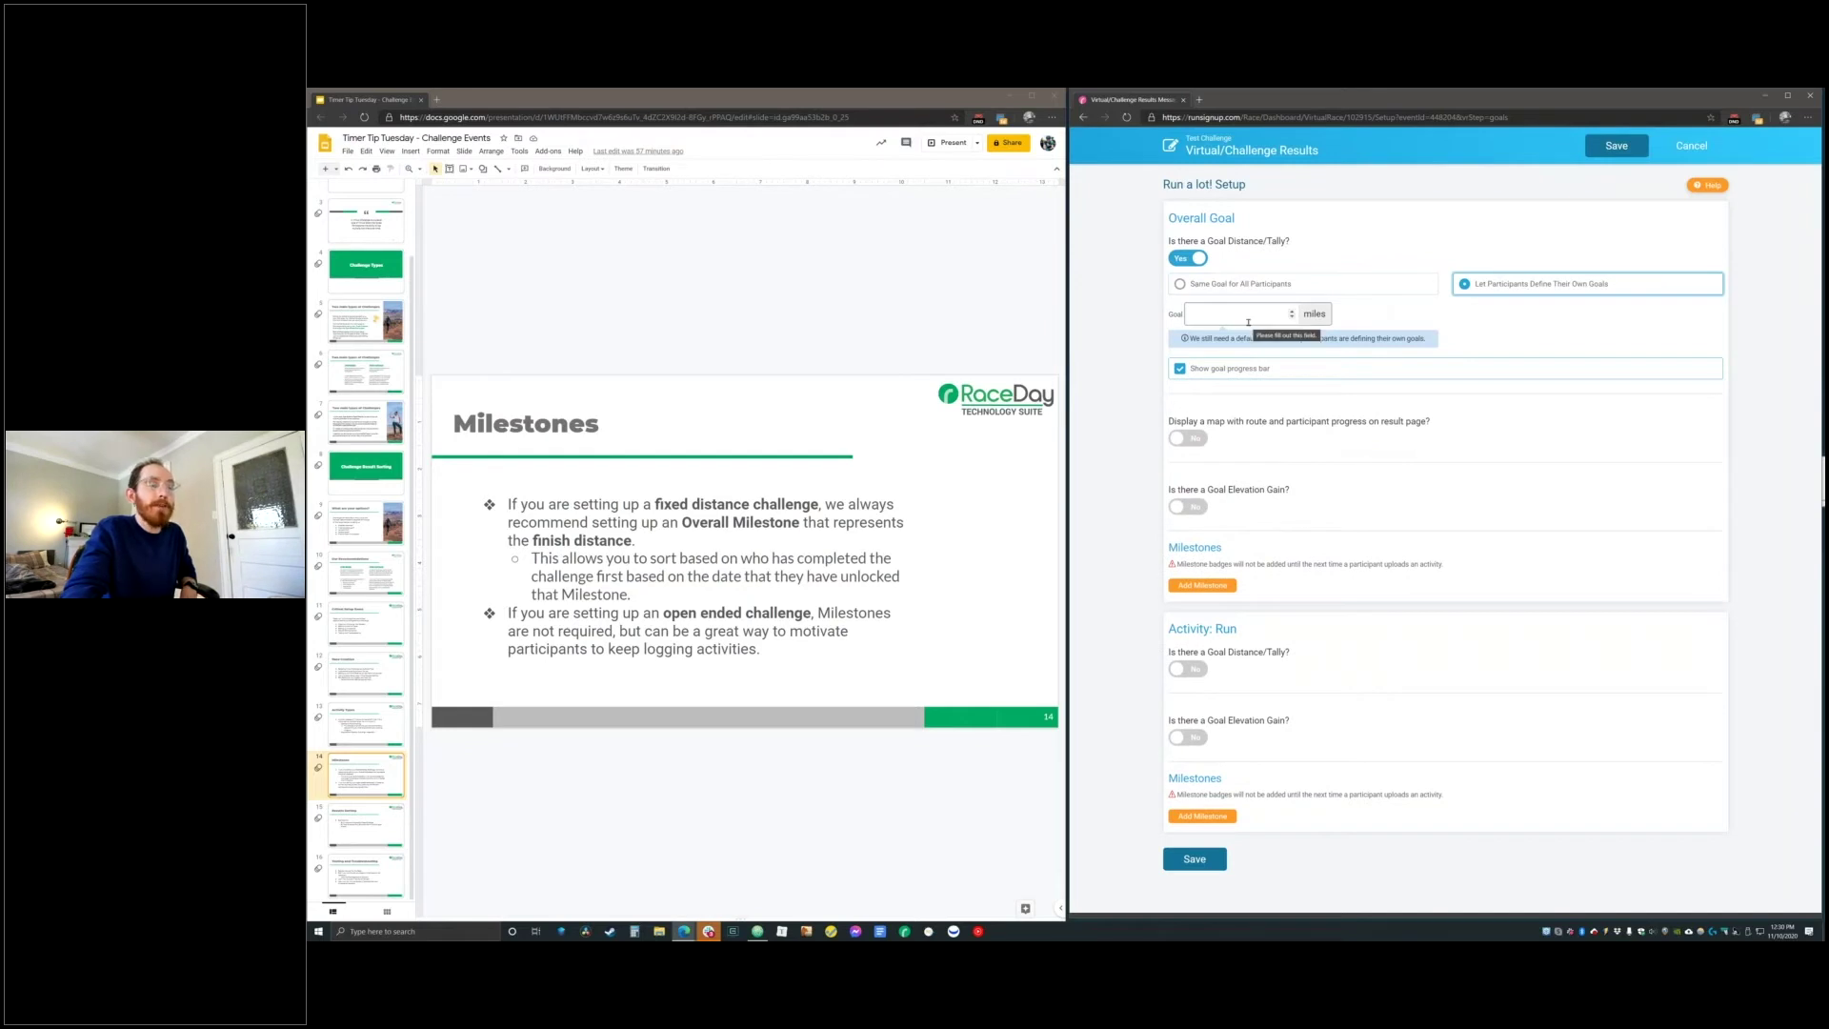
Highlight the participant-defined goals option and set the default overall goal to 100 miles
{"action": "left_click_drag", "start_coordinate": [1610, 284], "coordinate": [1473, 286]}
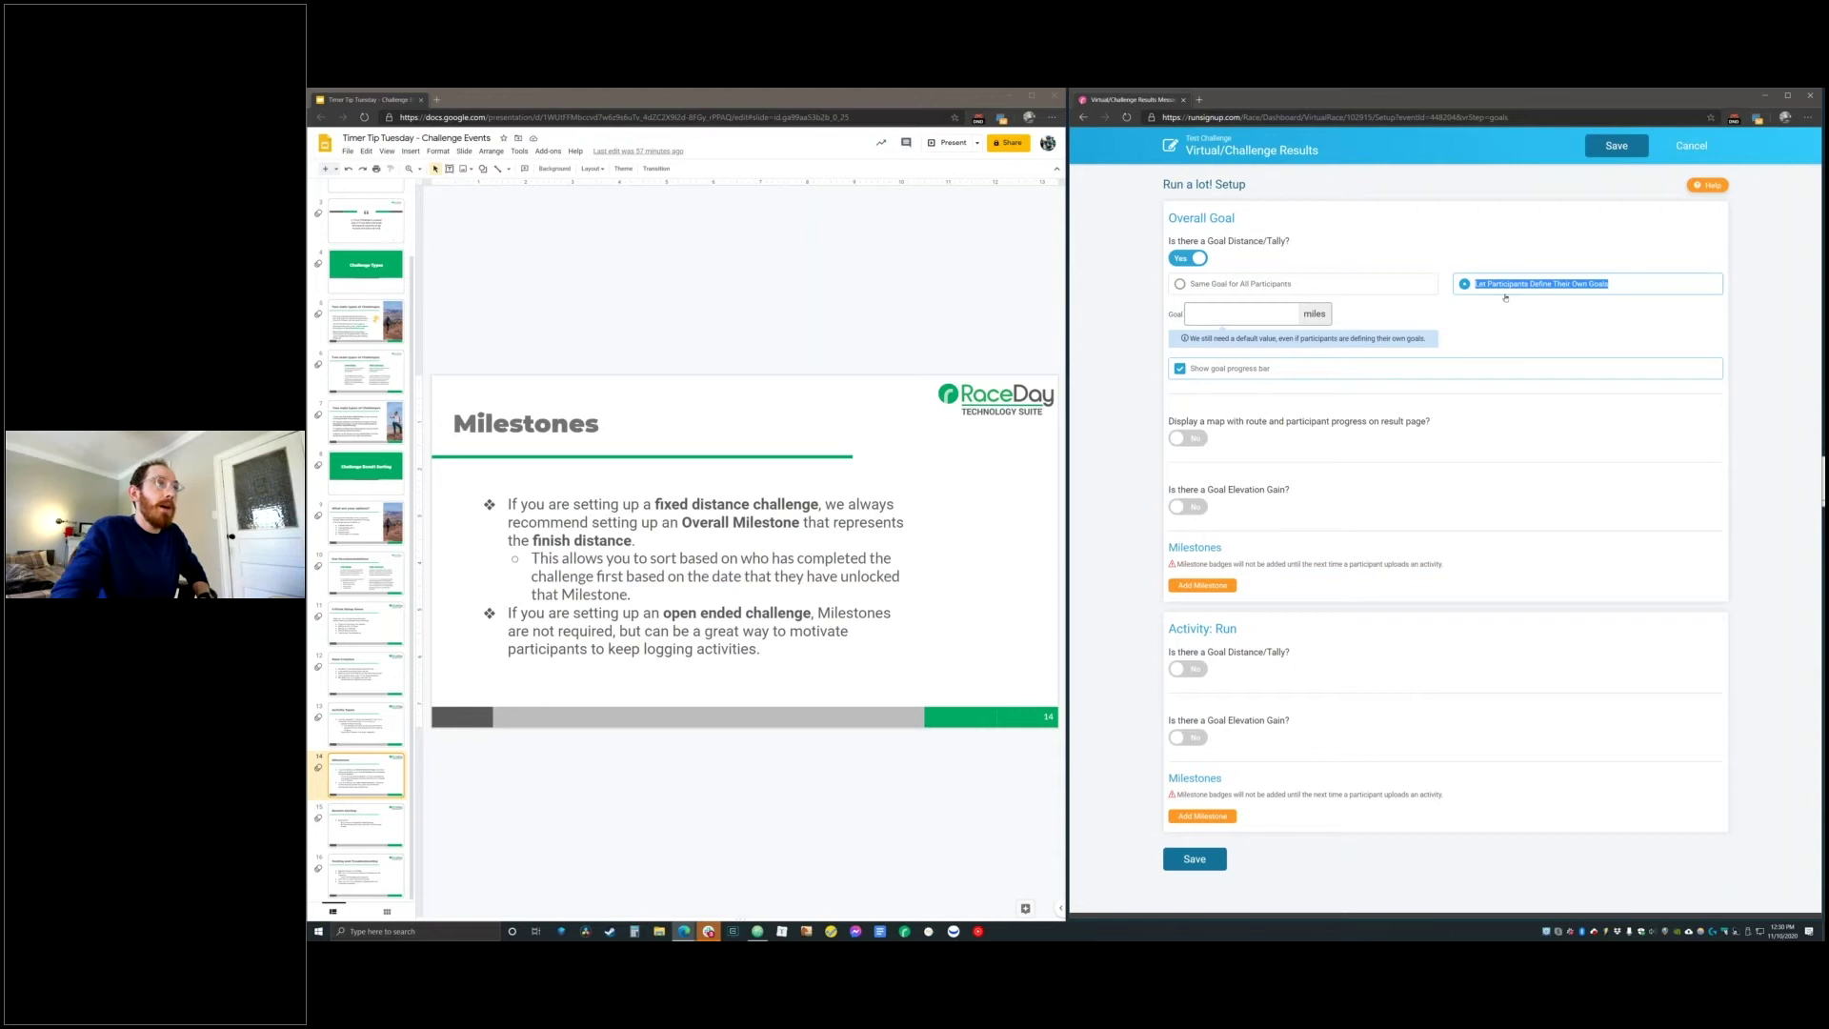
{"action": "double_click", "coordinate": [1267, 338]}
{"action": "left_click", "coordinate": [1239, 314]}
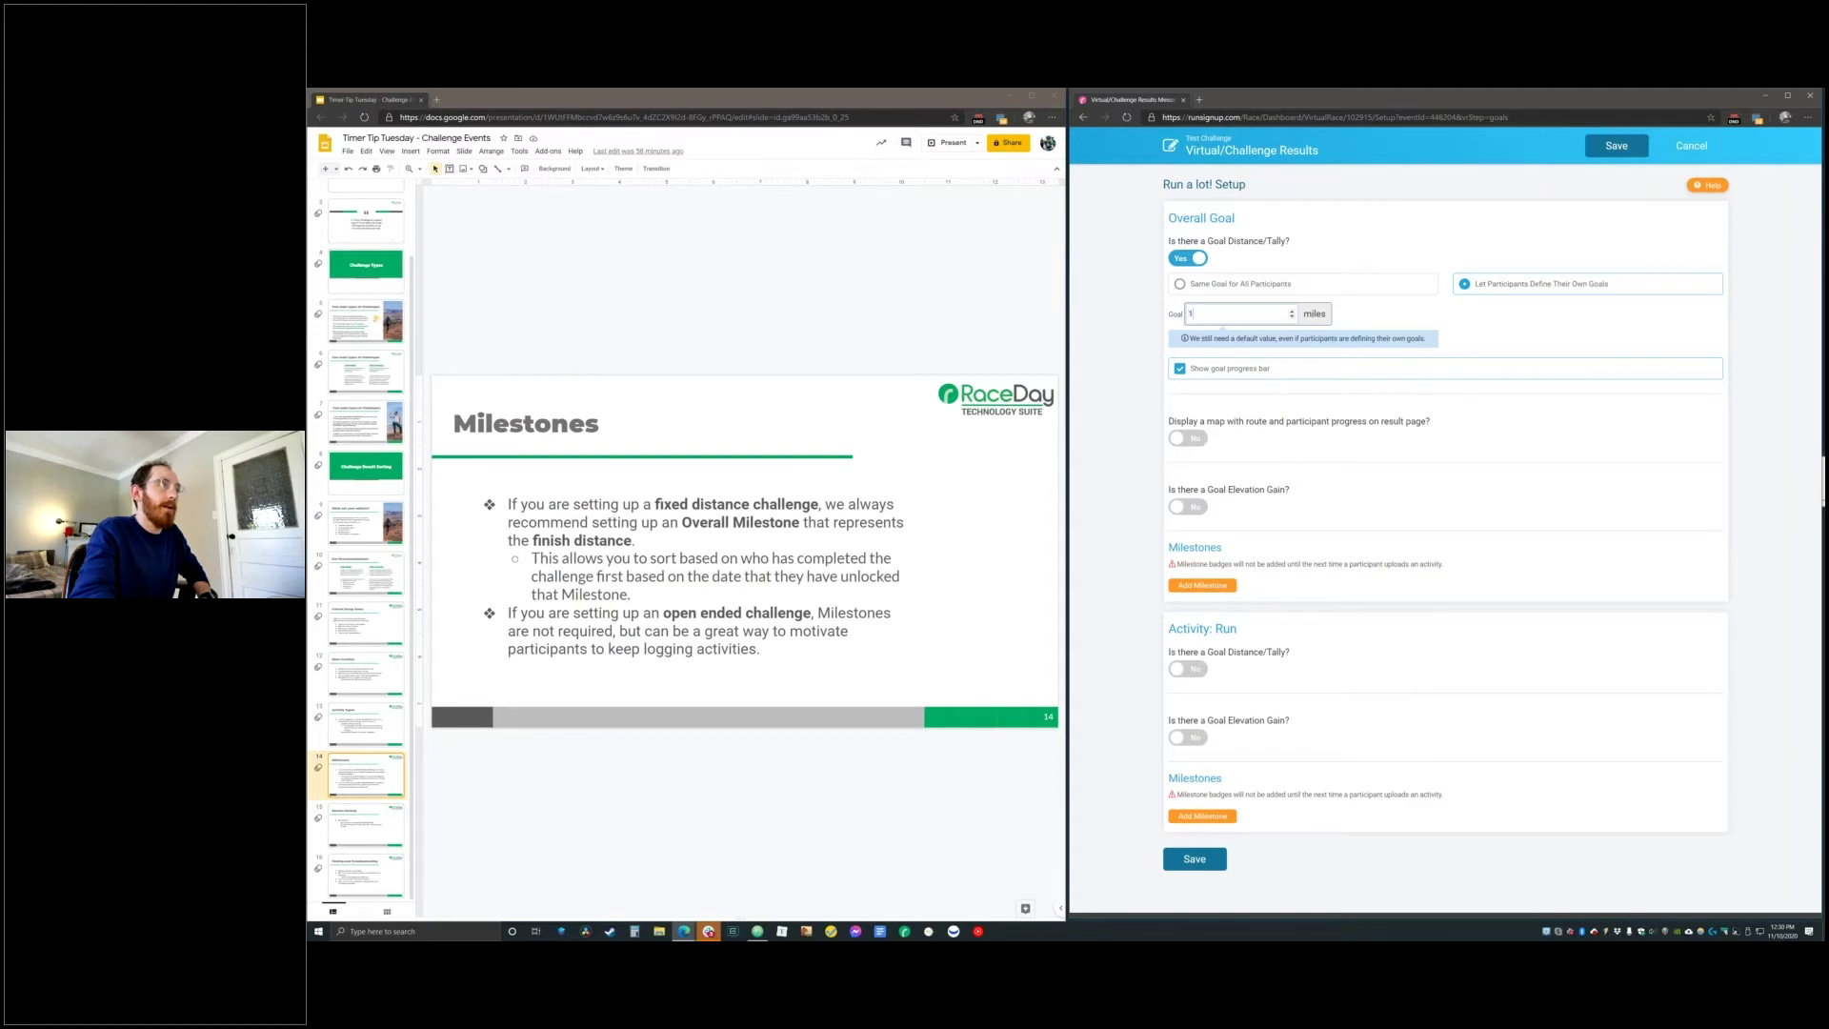
{"action": "left_click", "coordinate": [1372, 319]}
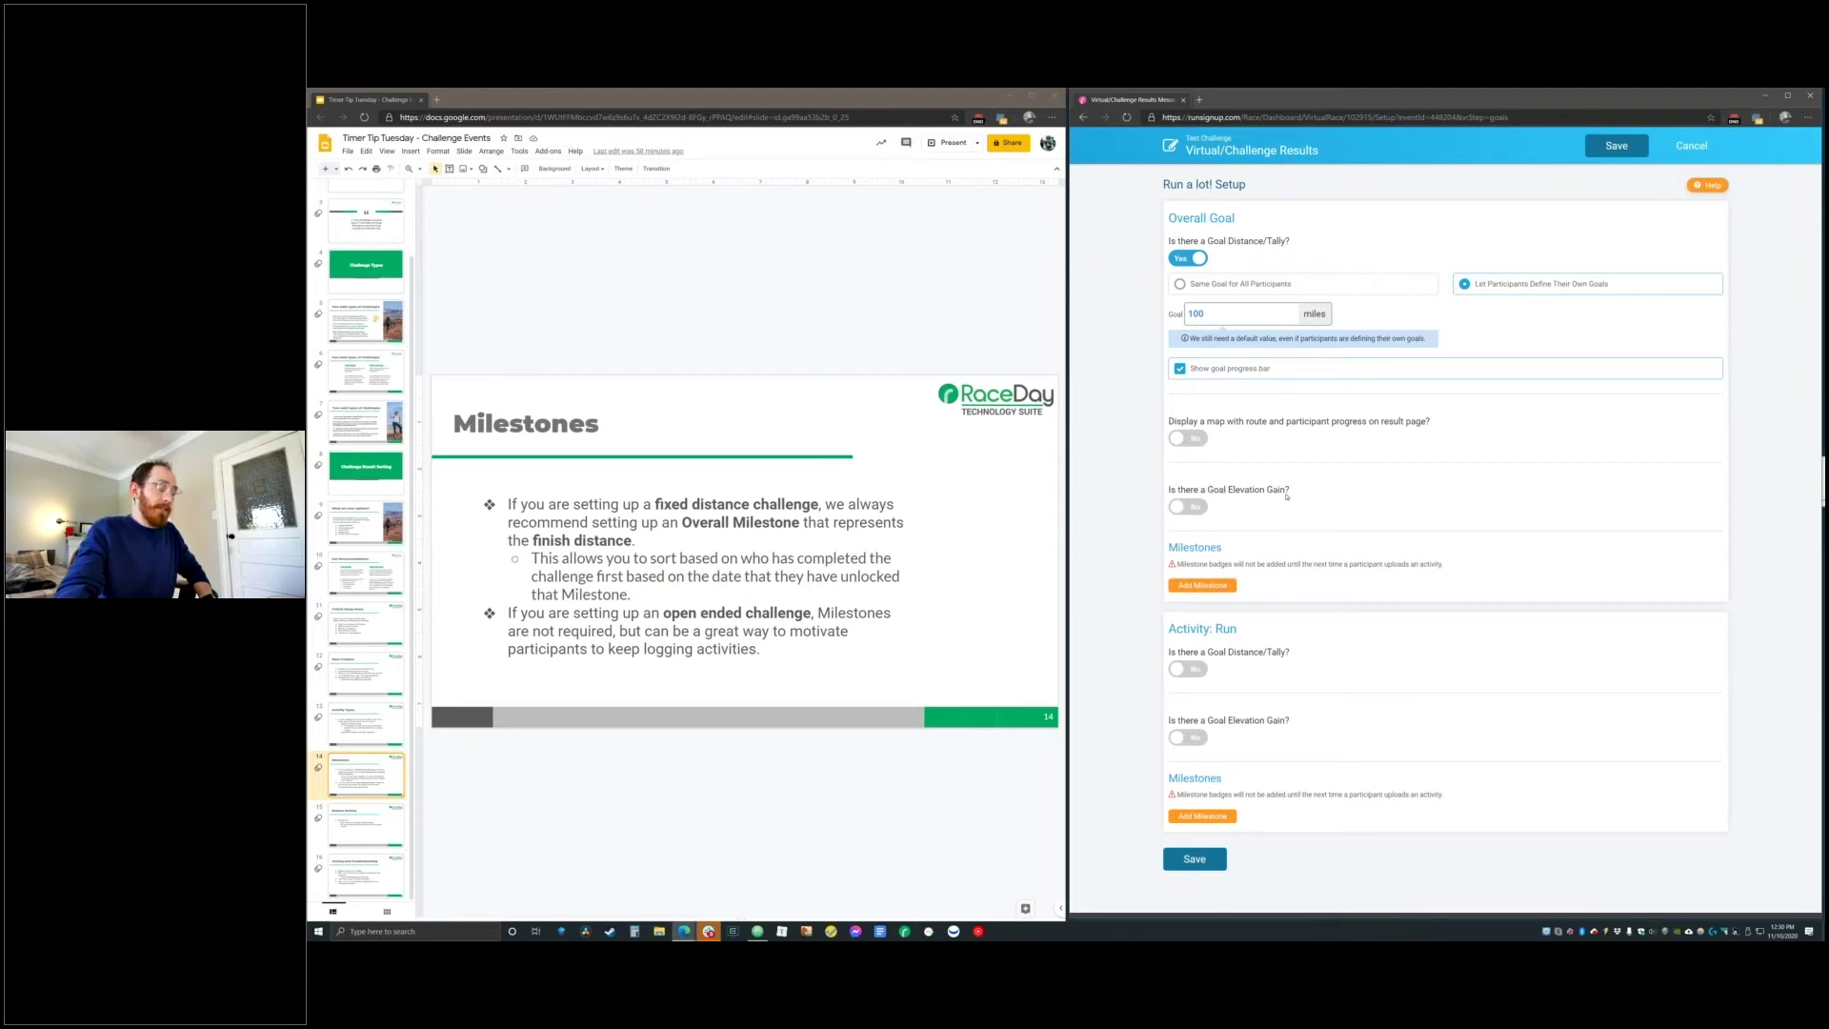
Highlight the note under the overall Milestones heading about when milestone badges are added
{"action": "double_click", "coordinate": [1313, 578]}
{"action": "triple_click", "coordinate": [1308, 564]}
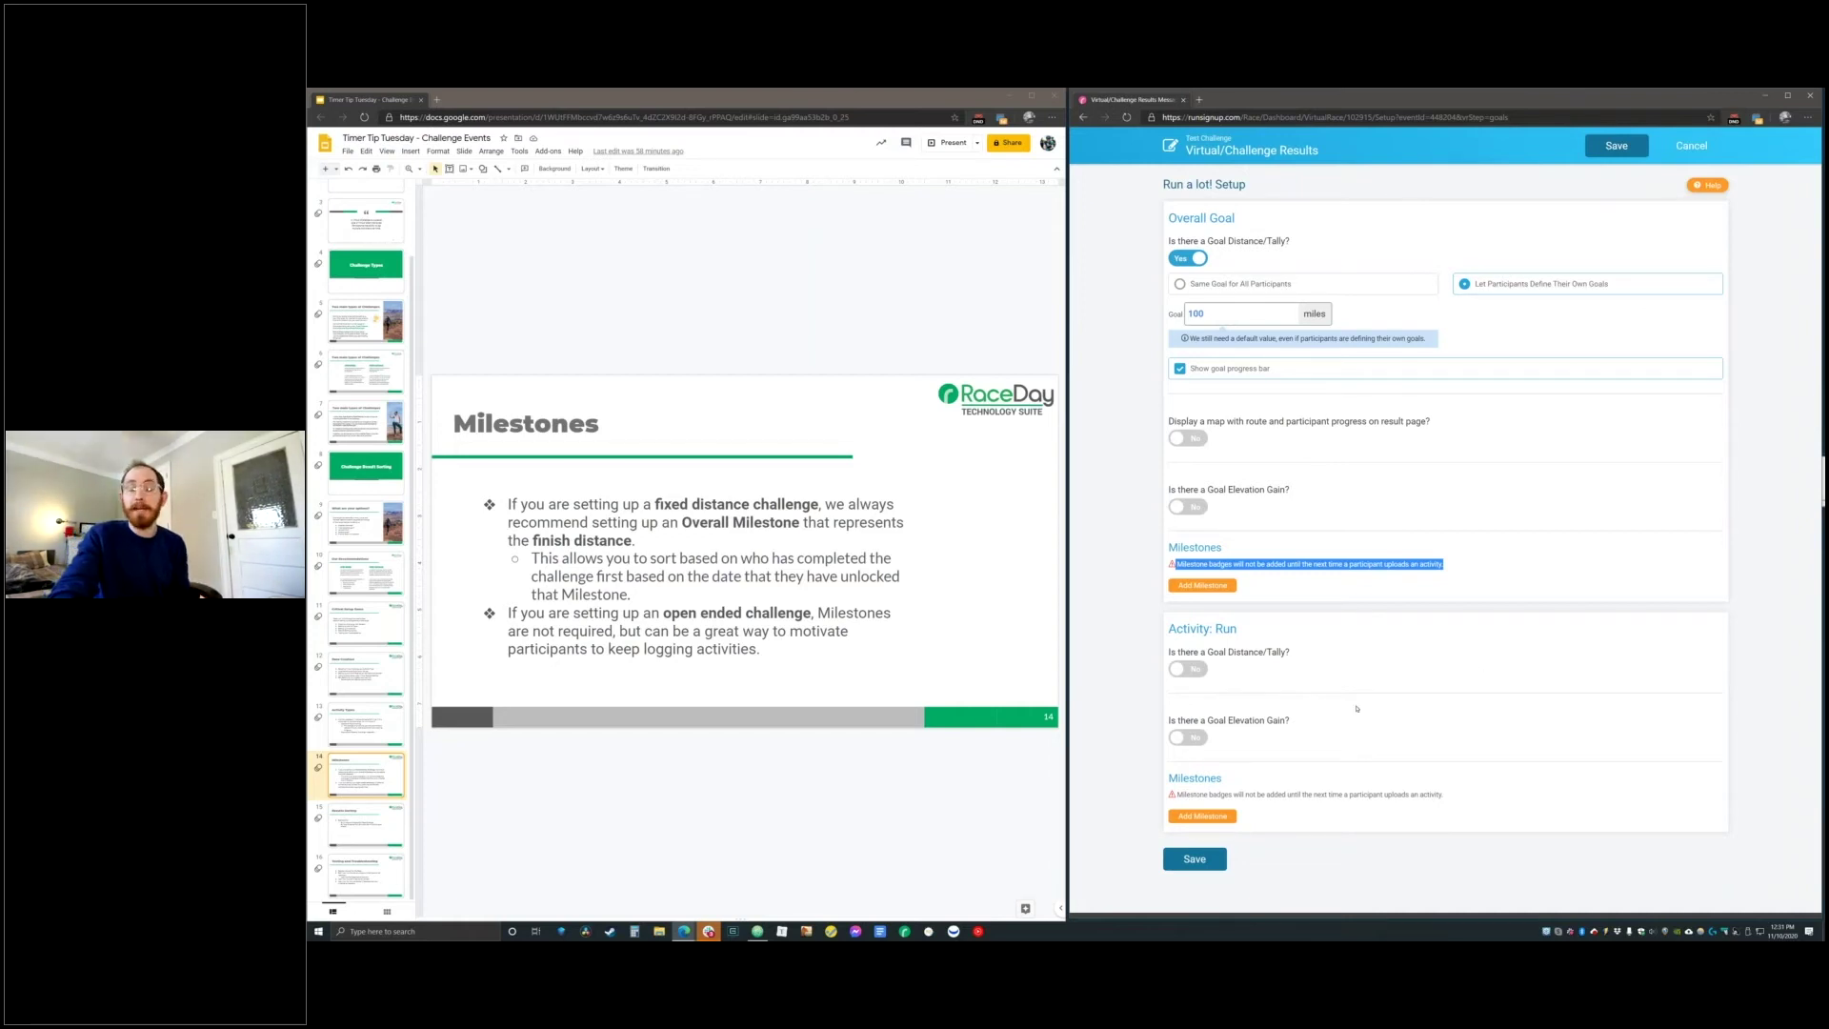
{"action": "left_click", "coordinate": [1236, 631]}
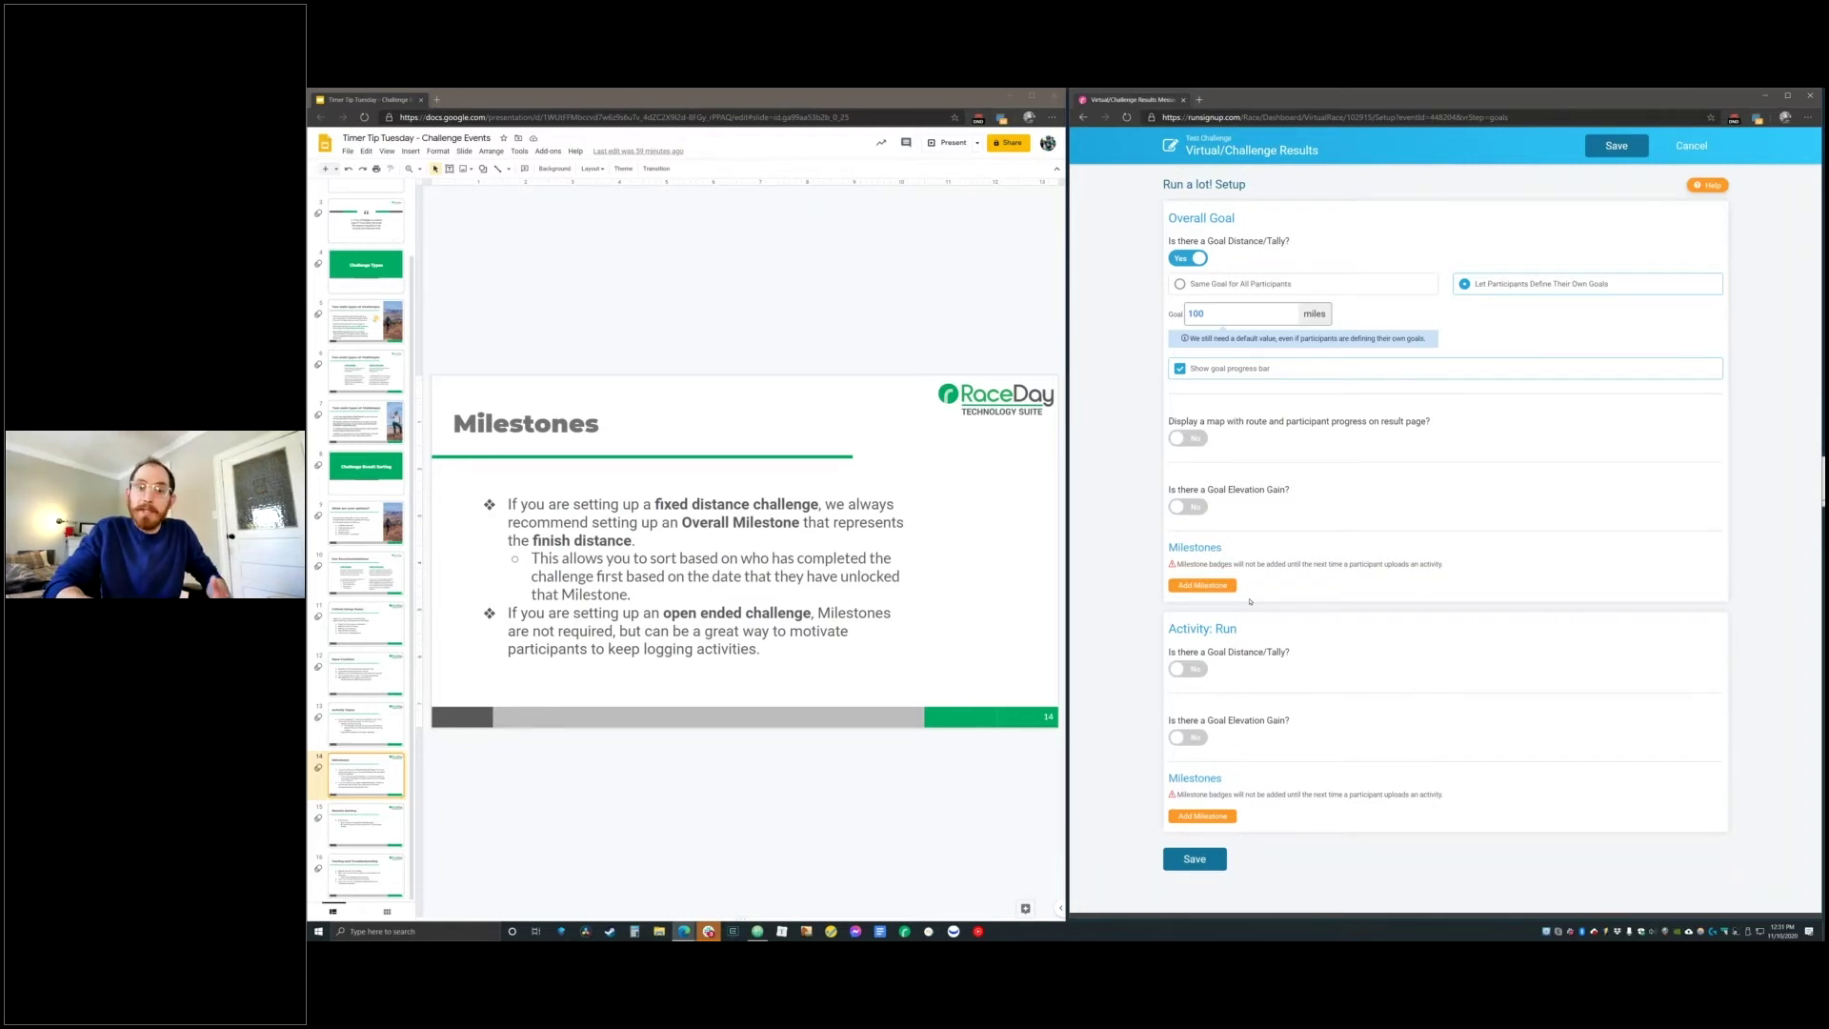
Add a milestone to the overall goal with the type Percent of Goal Completed at 50%
{"action": "left_click", "coordinate": [1224, 586]}
{"action": "left_click", "coordinate": [1252, 614]}
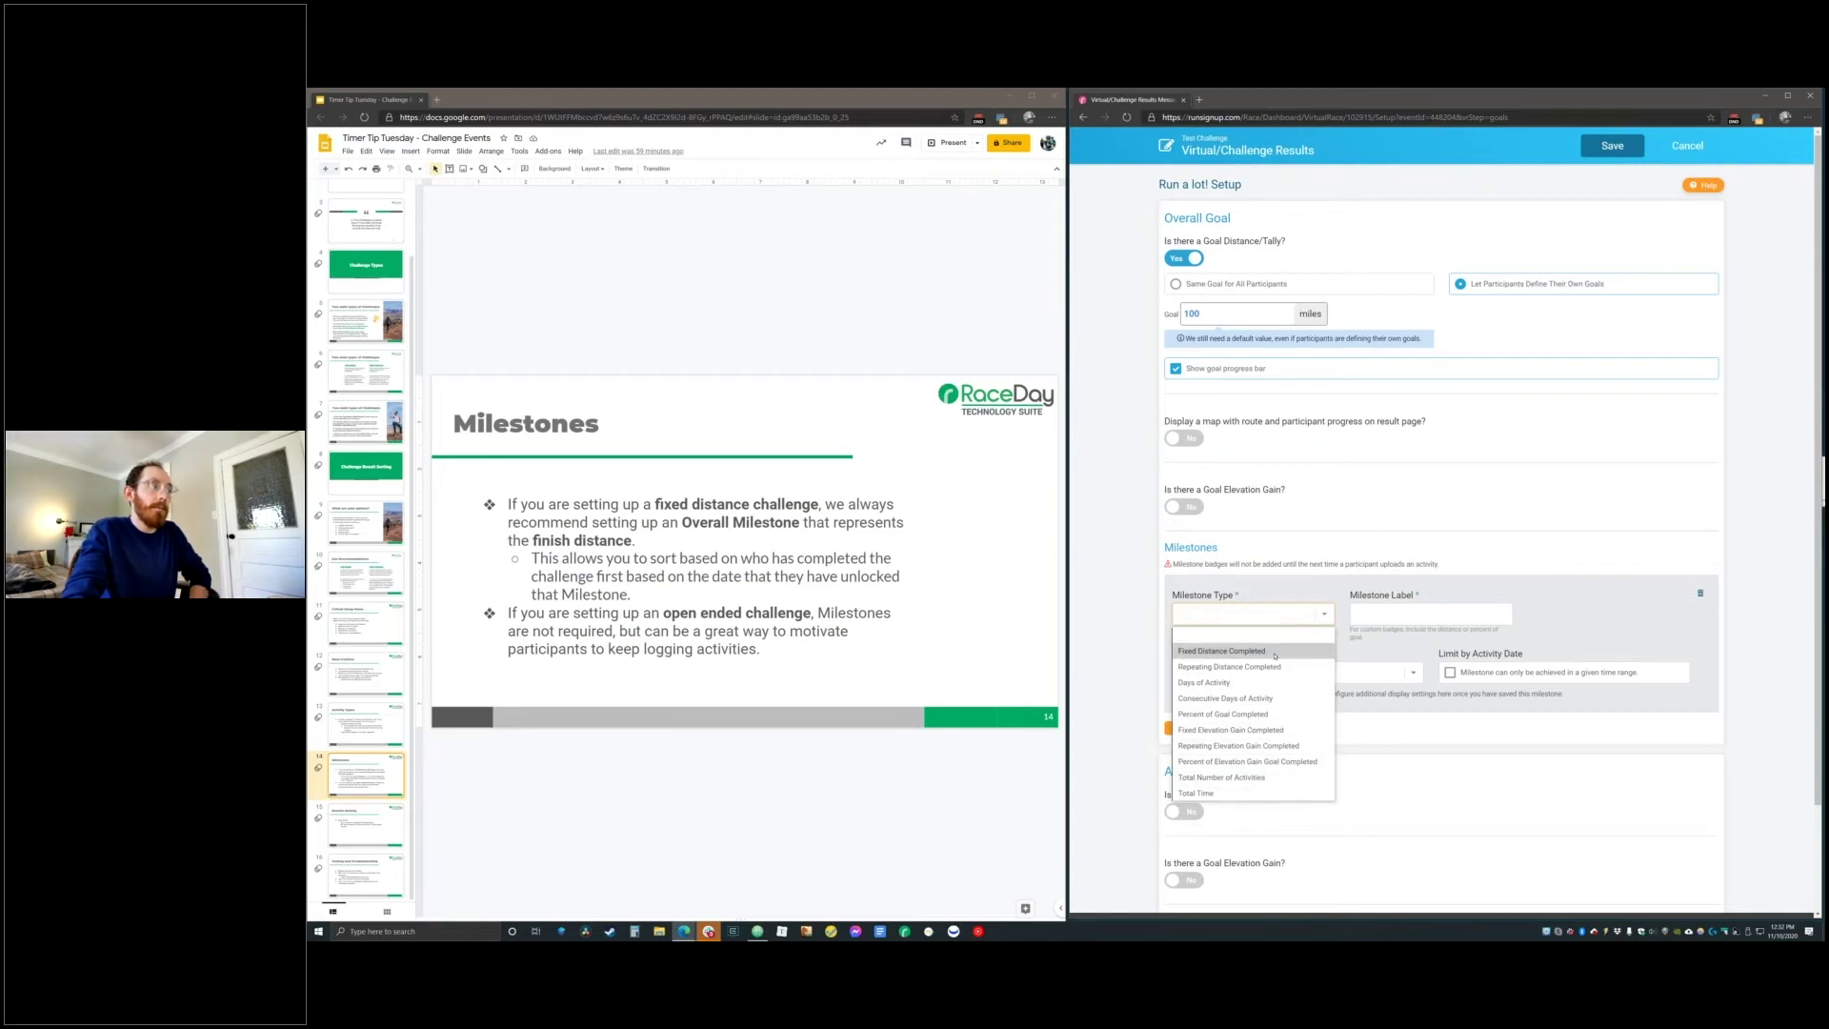
{"action": "left_click", "coordinate": [1271, 716]}
{"action": "left_click", "coordinate": [1543, 610]}
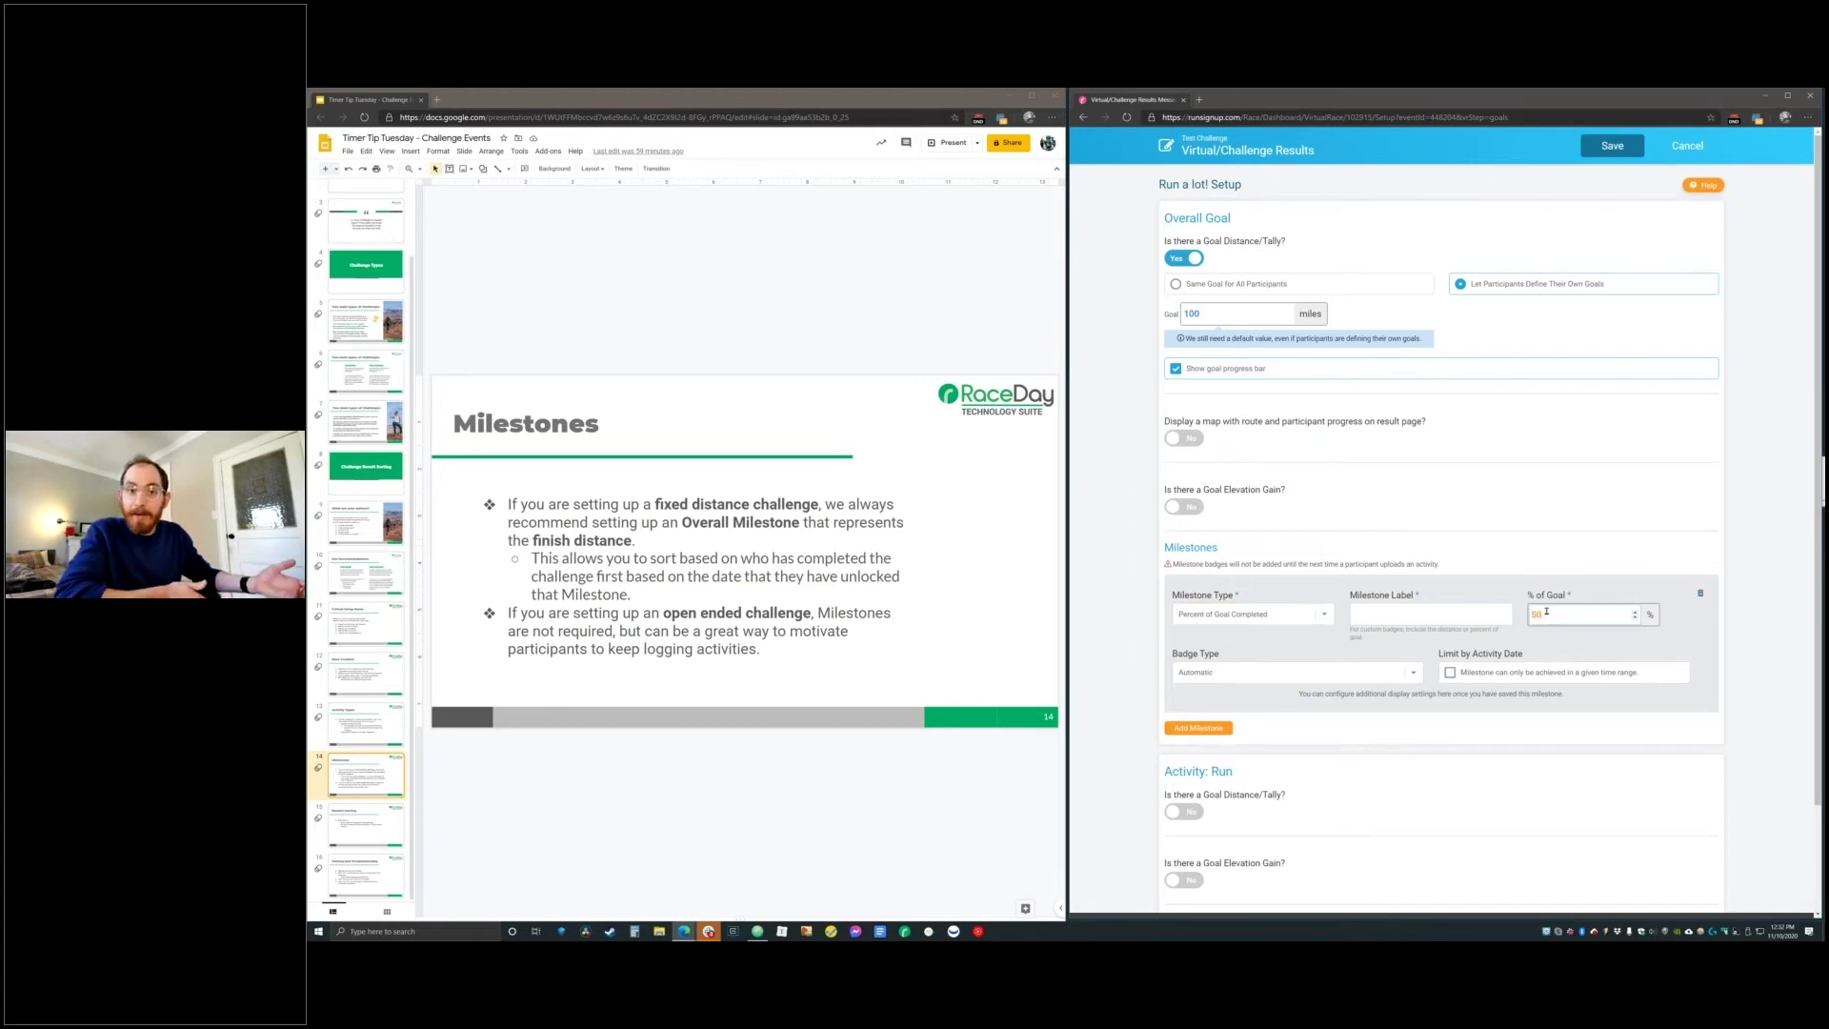
{"action": "double_click", "coordinate": [1544, 613]}
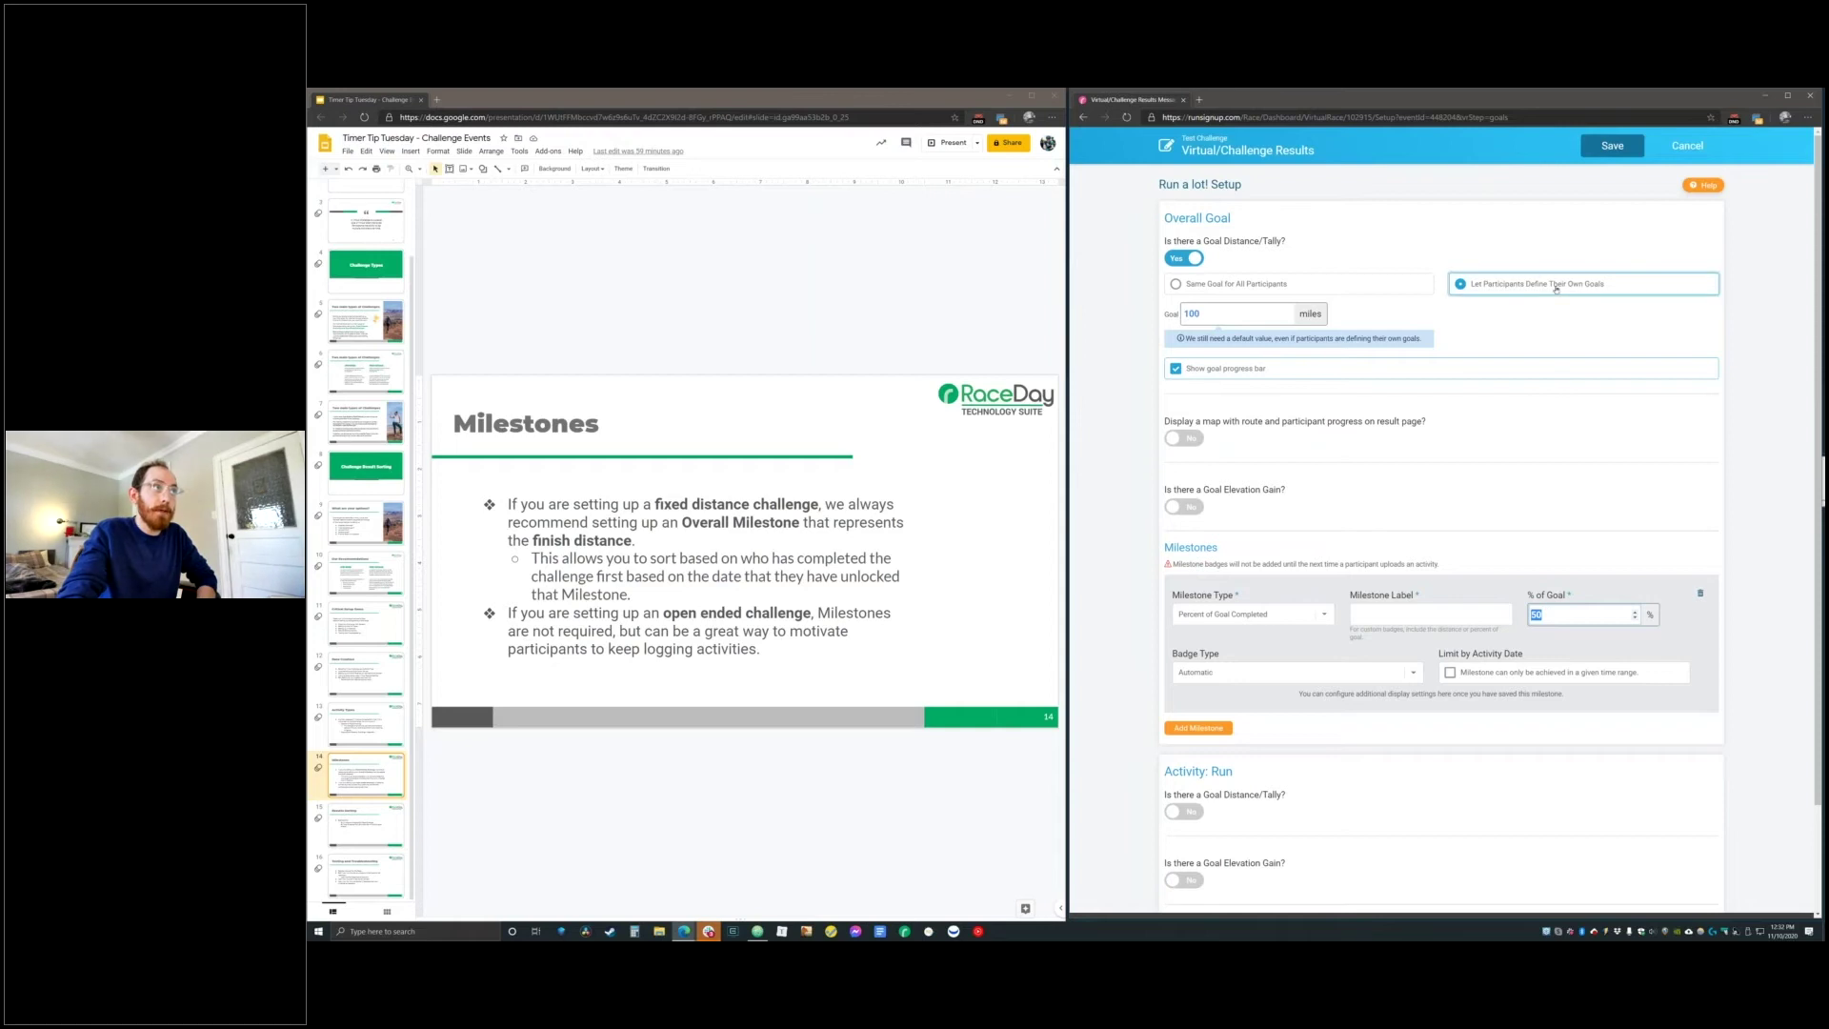
Change the milestone to Repeating Distance Completed at 5 miles and label it "Every 5 Miles!"
{"action": "left_click", "coordinate": [1325, 614]}
{"action": "left_click", "coordinate": [1286, 668]}
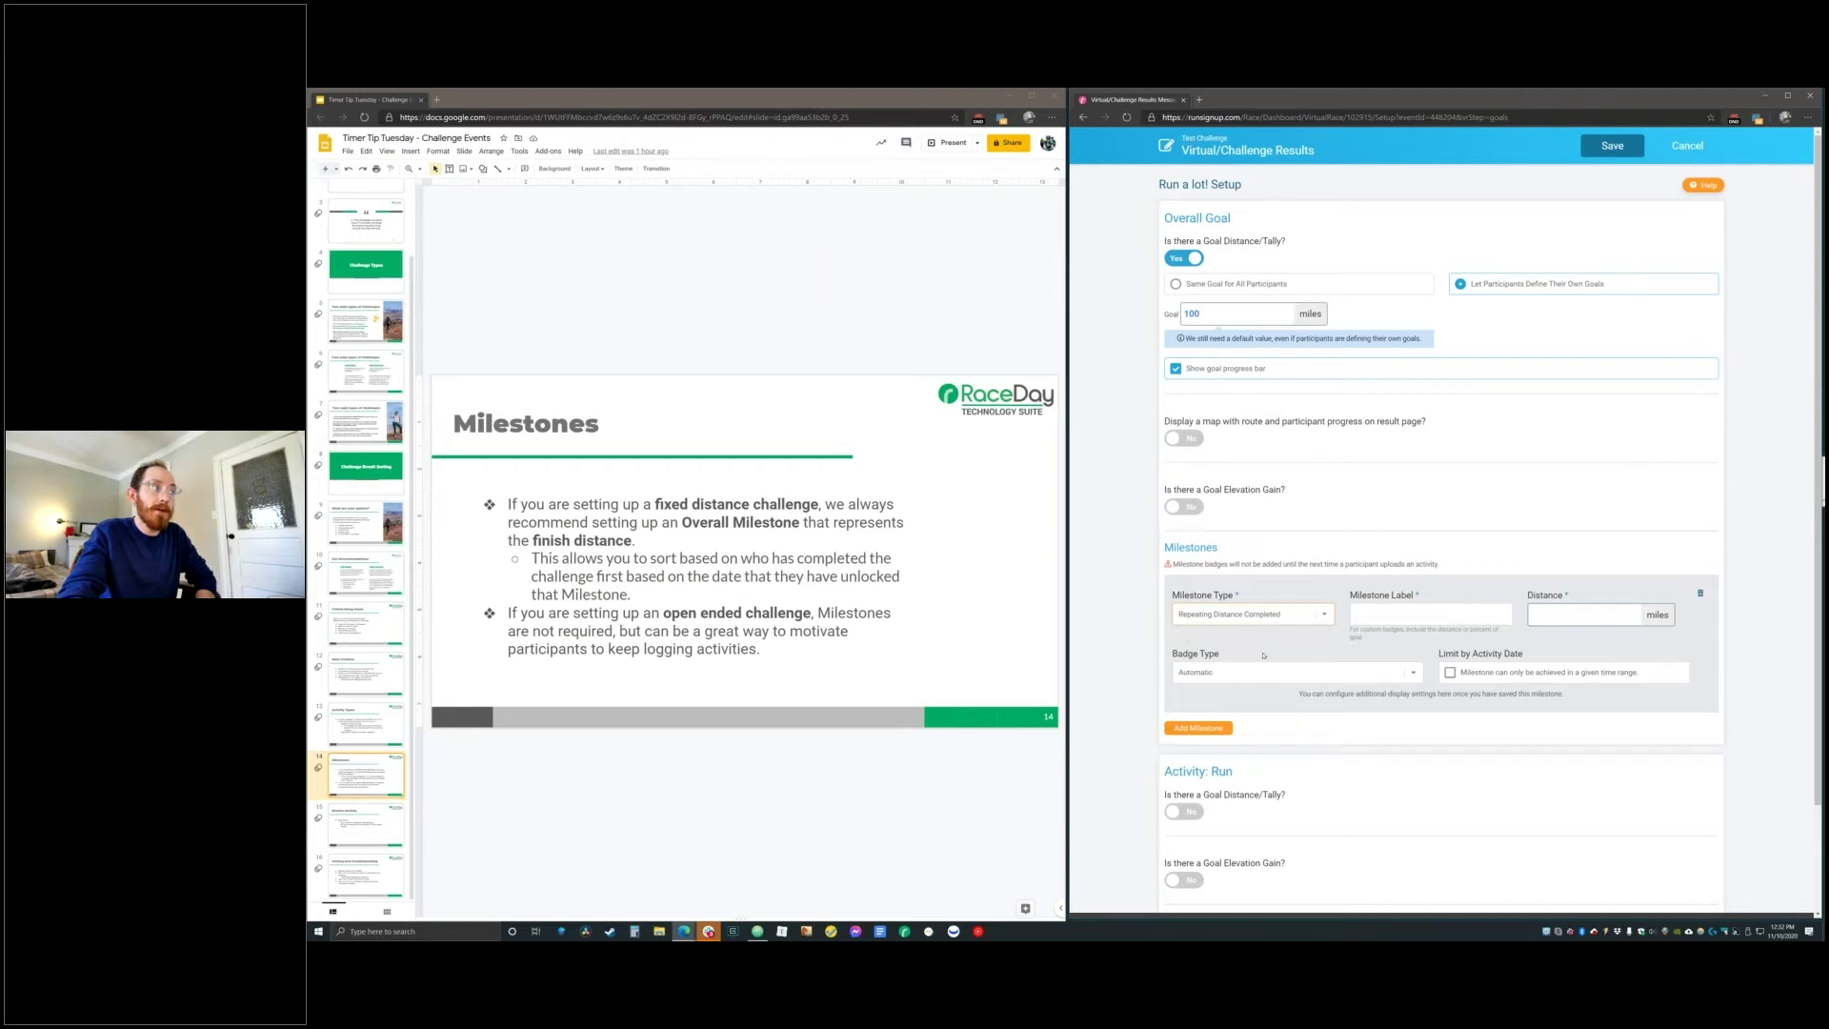
{"action": "left_click", "coordinate": [1554, 617]}
{"action": "type", "text": "5"}
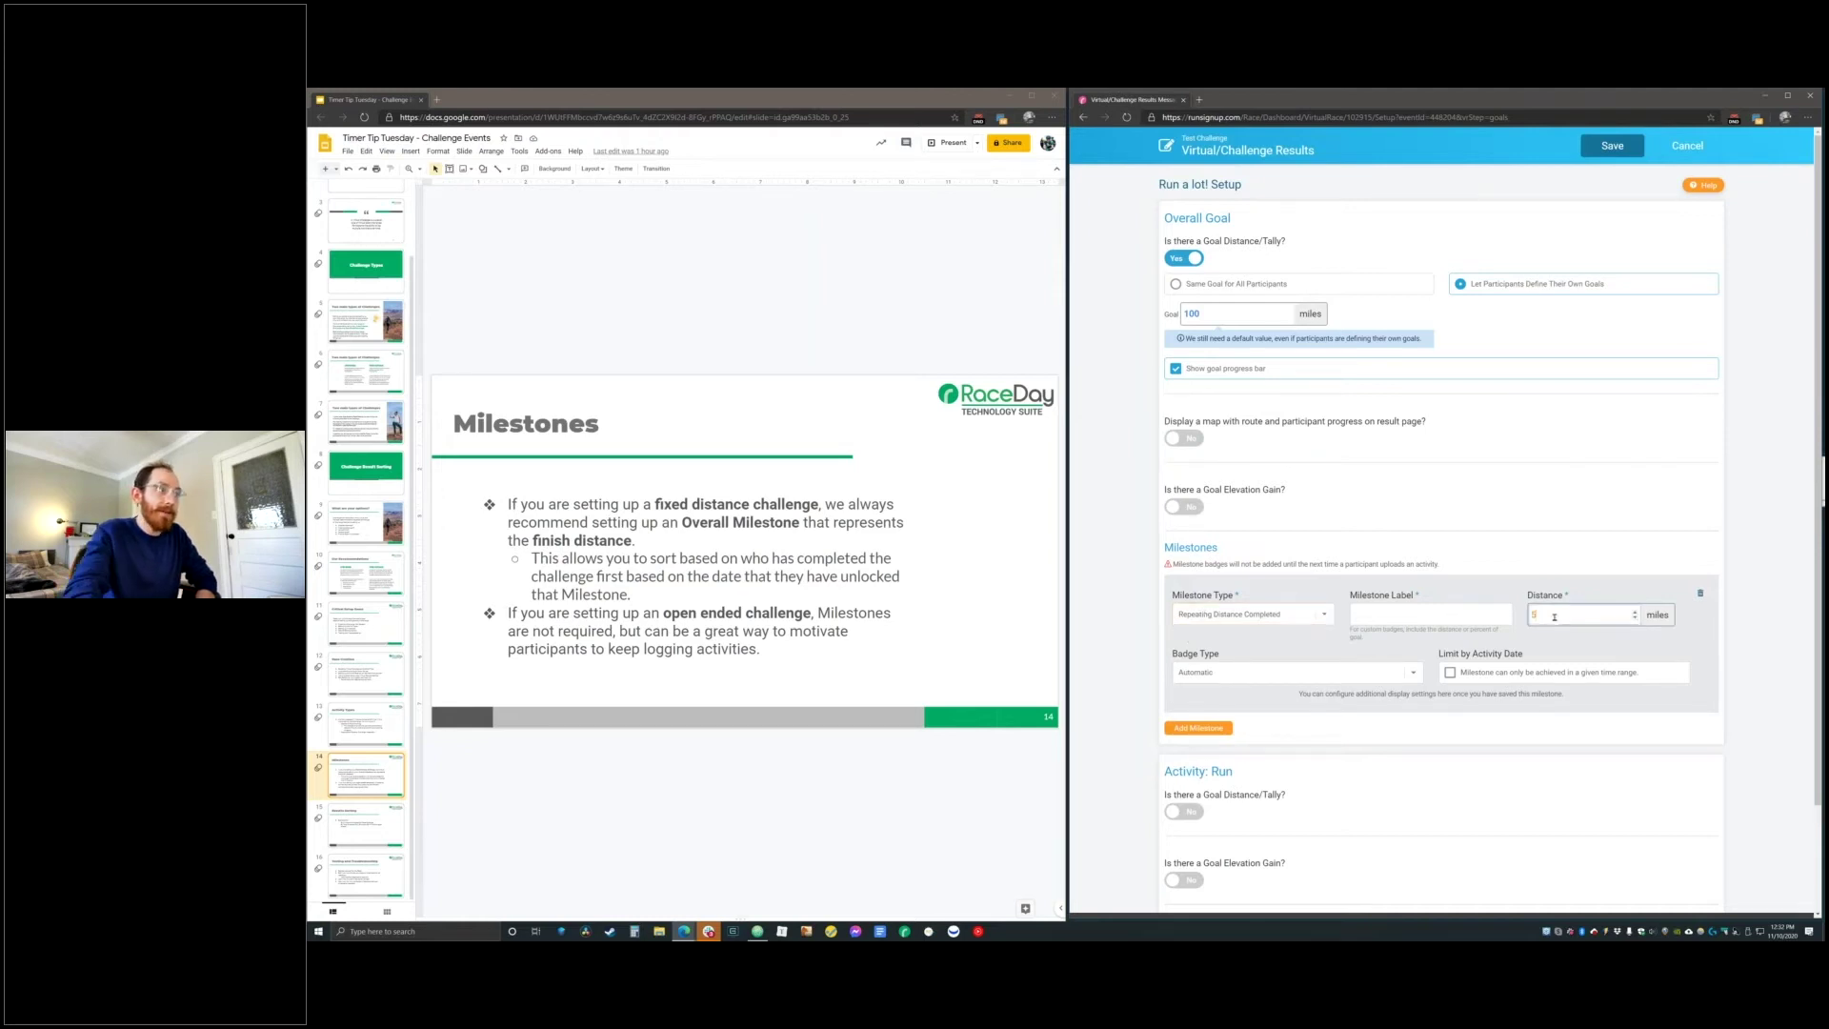
{"action": "left_click", "coordinate": [1460, 605]}
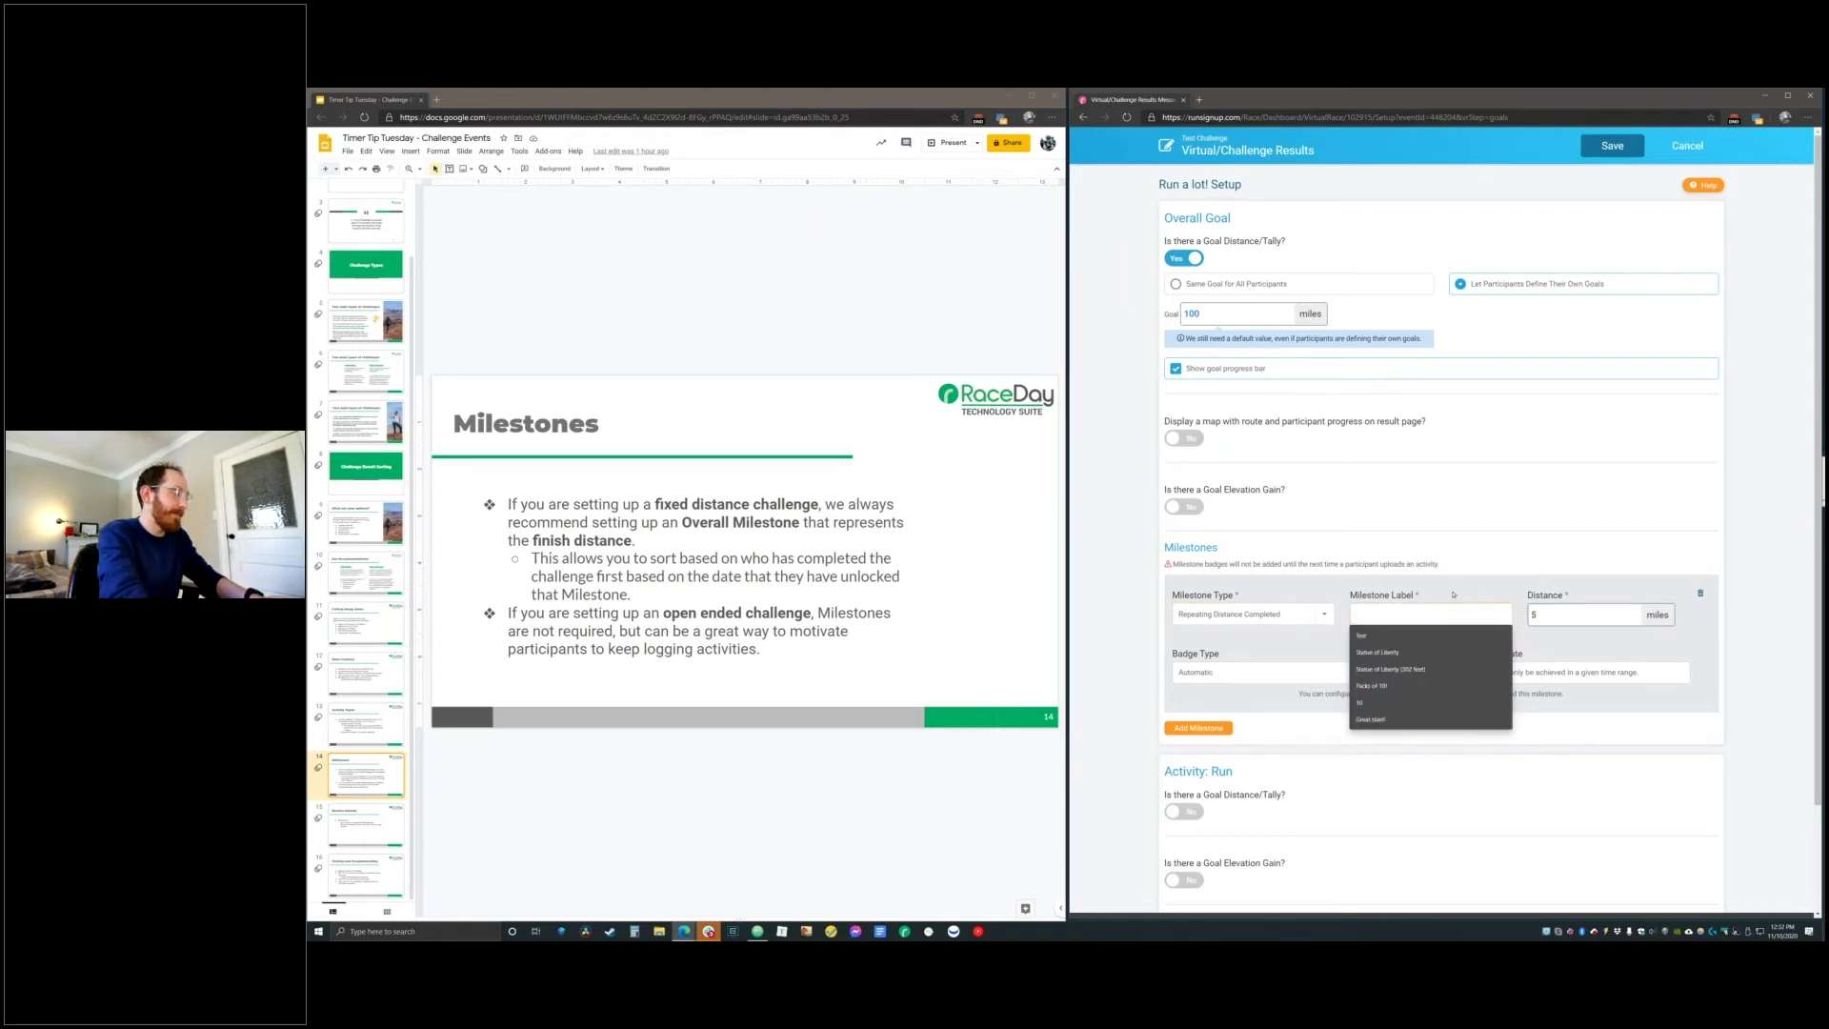
{"action": "left_click", "coordinate": [1454, 594]}
{"action": "type", "text": "Every 5 Mi"}
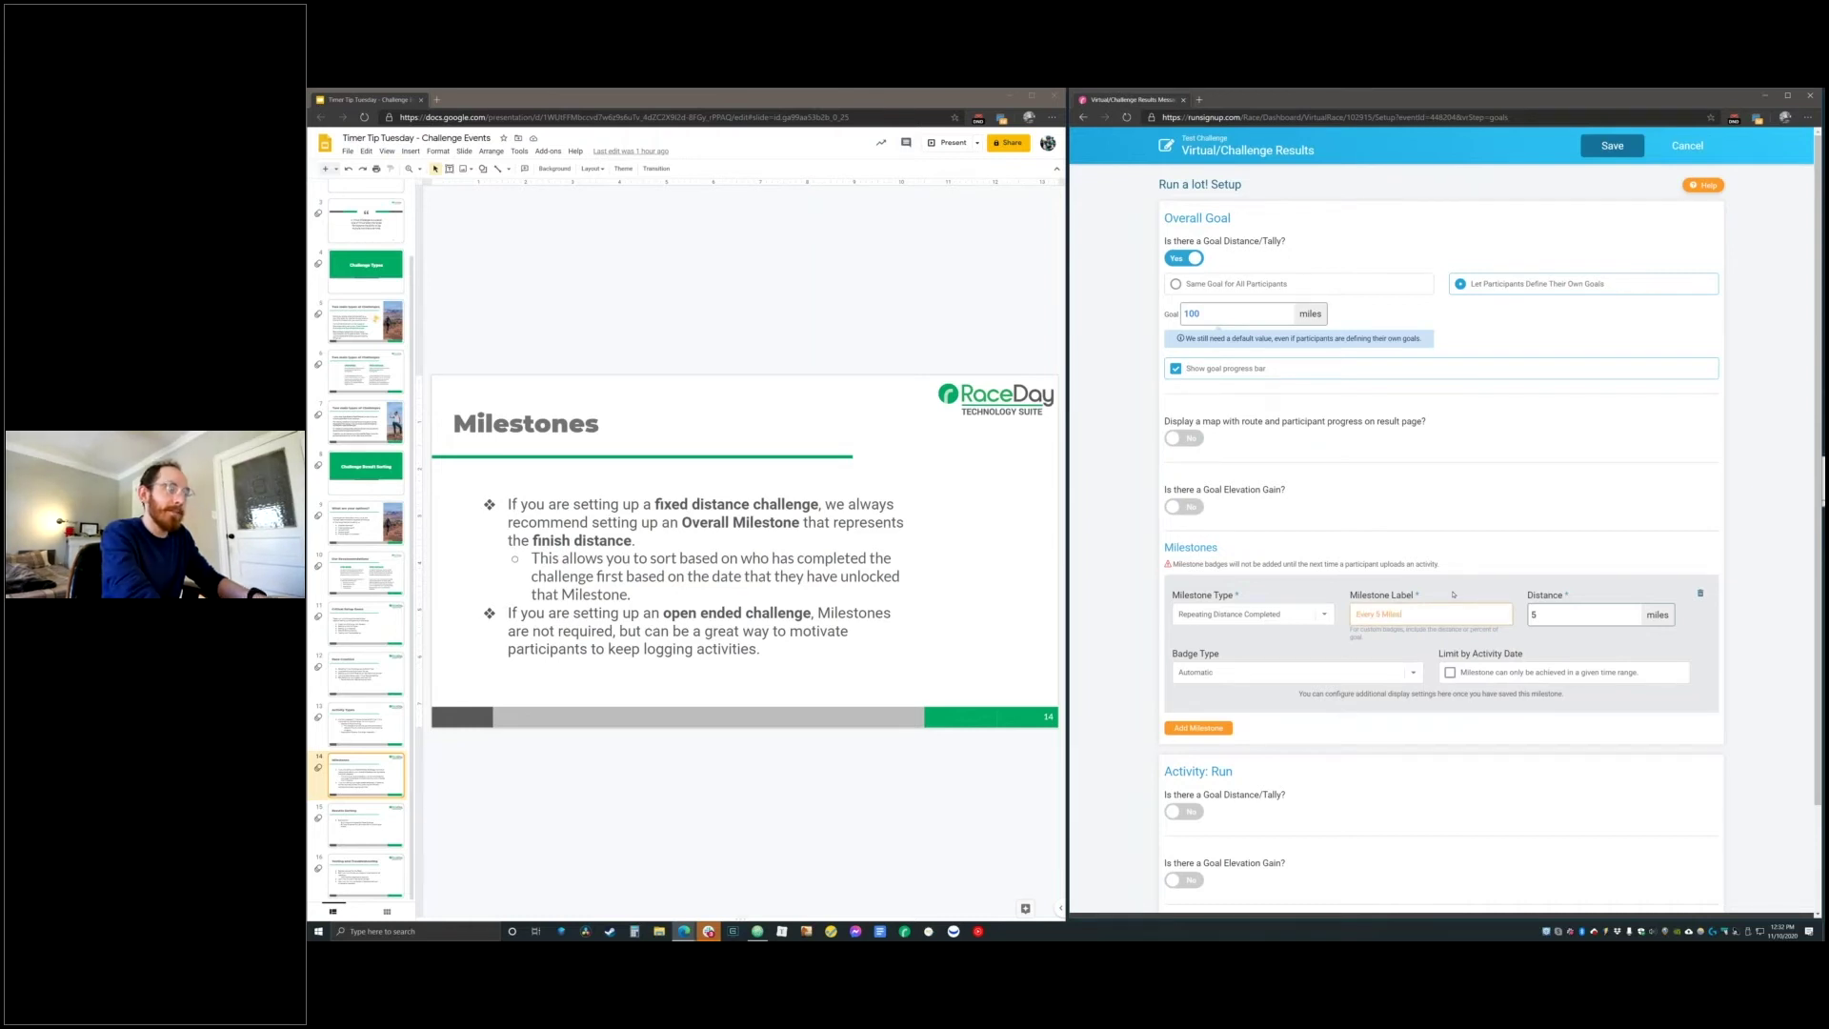
{"action": "type", "text": "les!"}
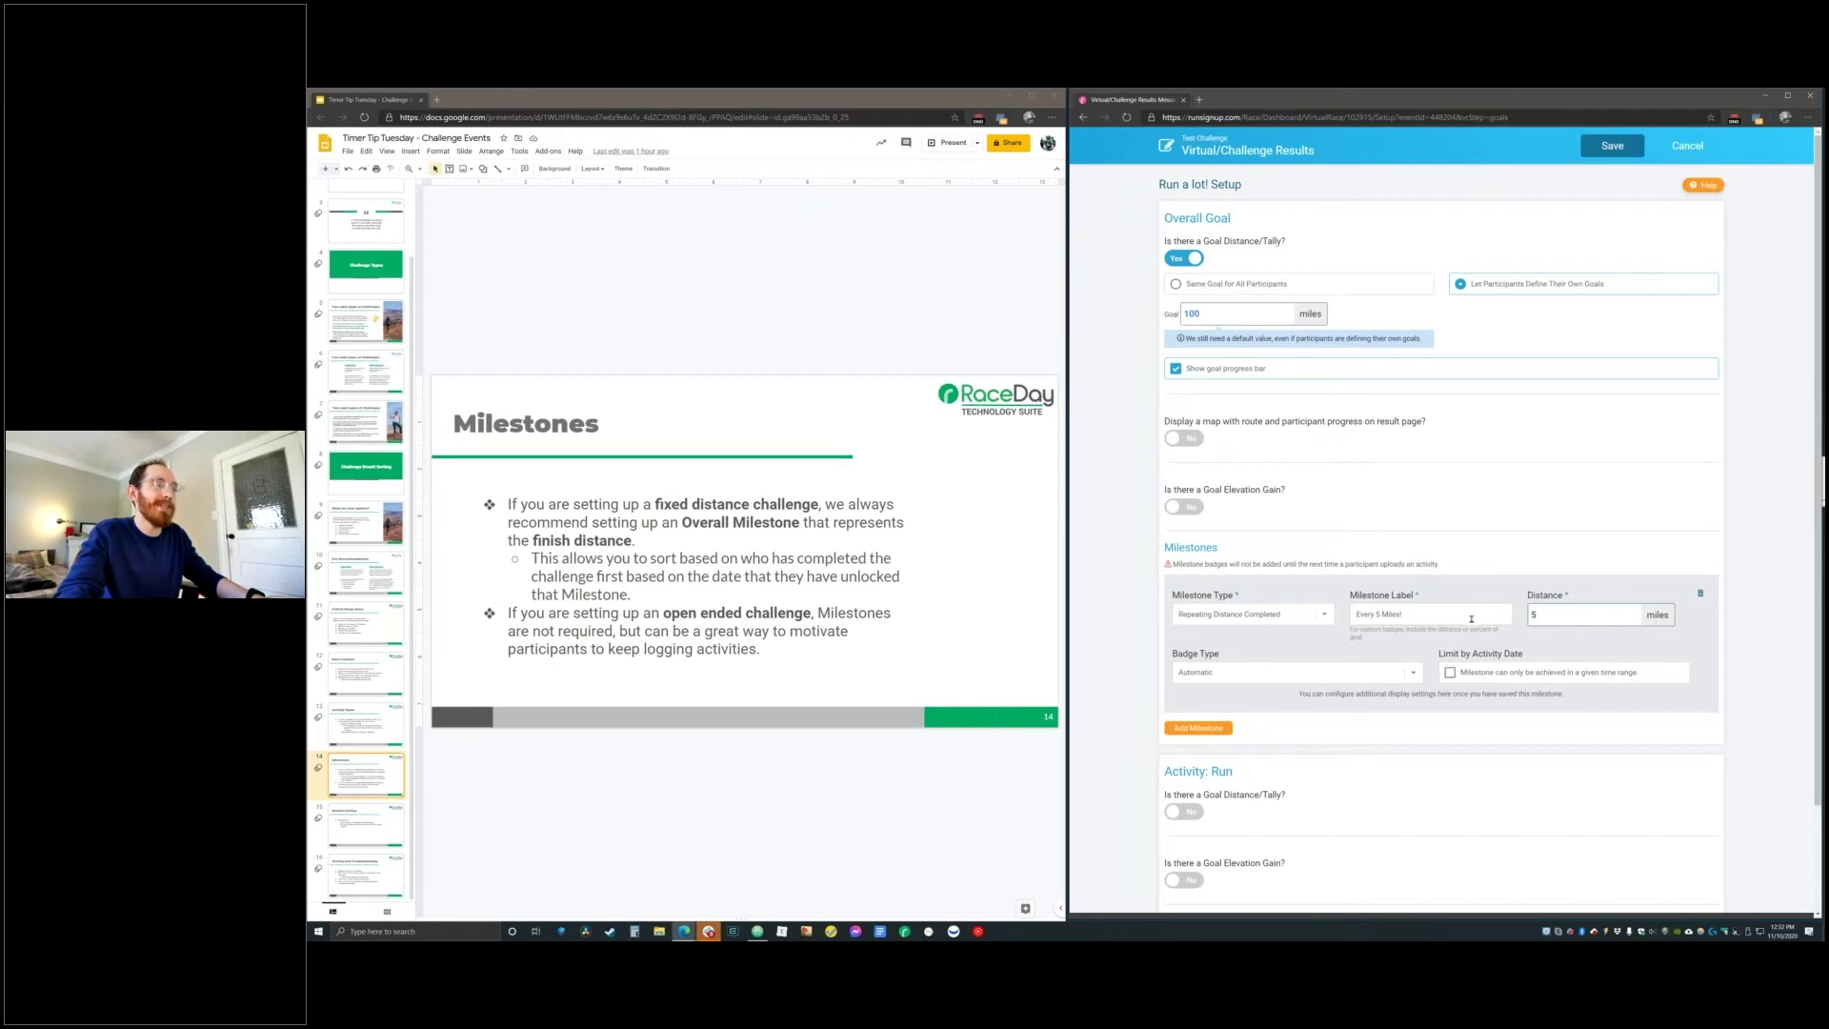
{"action": "left_click", "coordinate": [1549, 617]}
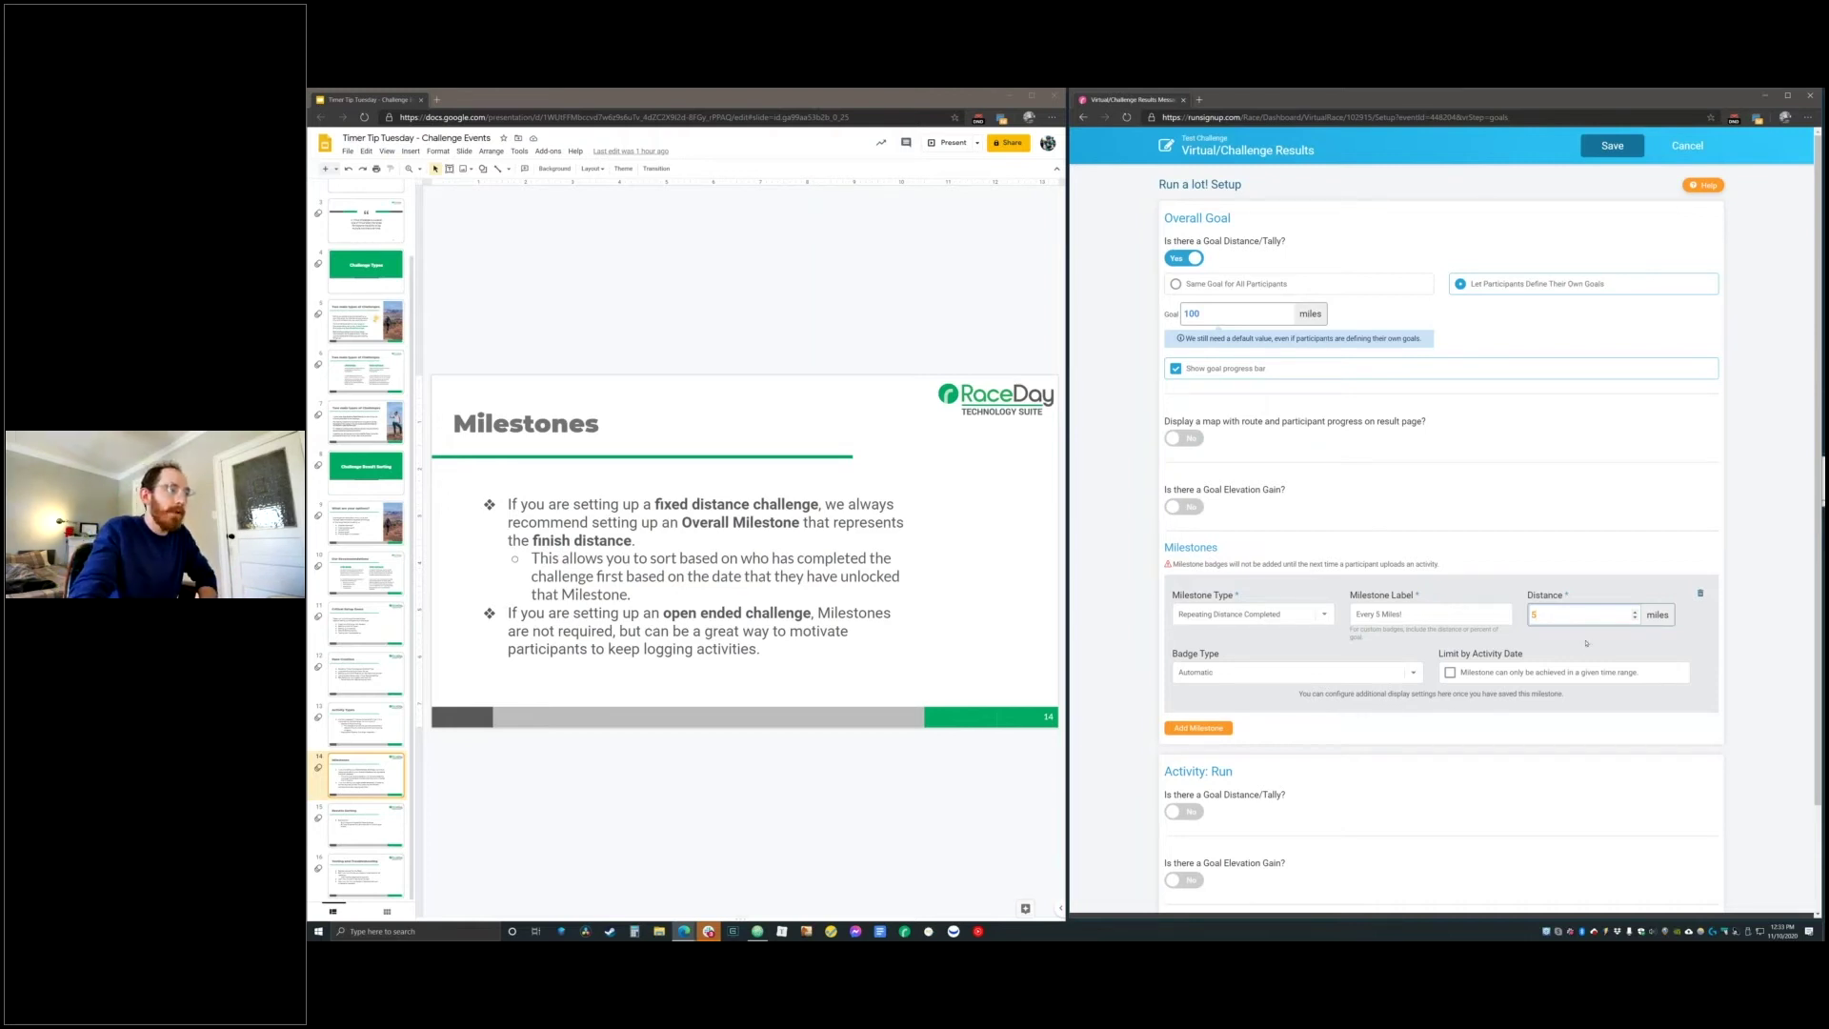
Add a second overall milestone of type Percent of Goal Completed at 50%, labelled "Halfway There!"
{"action": "left_click", "coordinate": [1208, 728]}
{"action": "left_click", "coordinate": [1243, 757]}
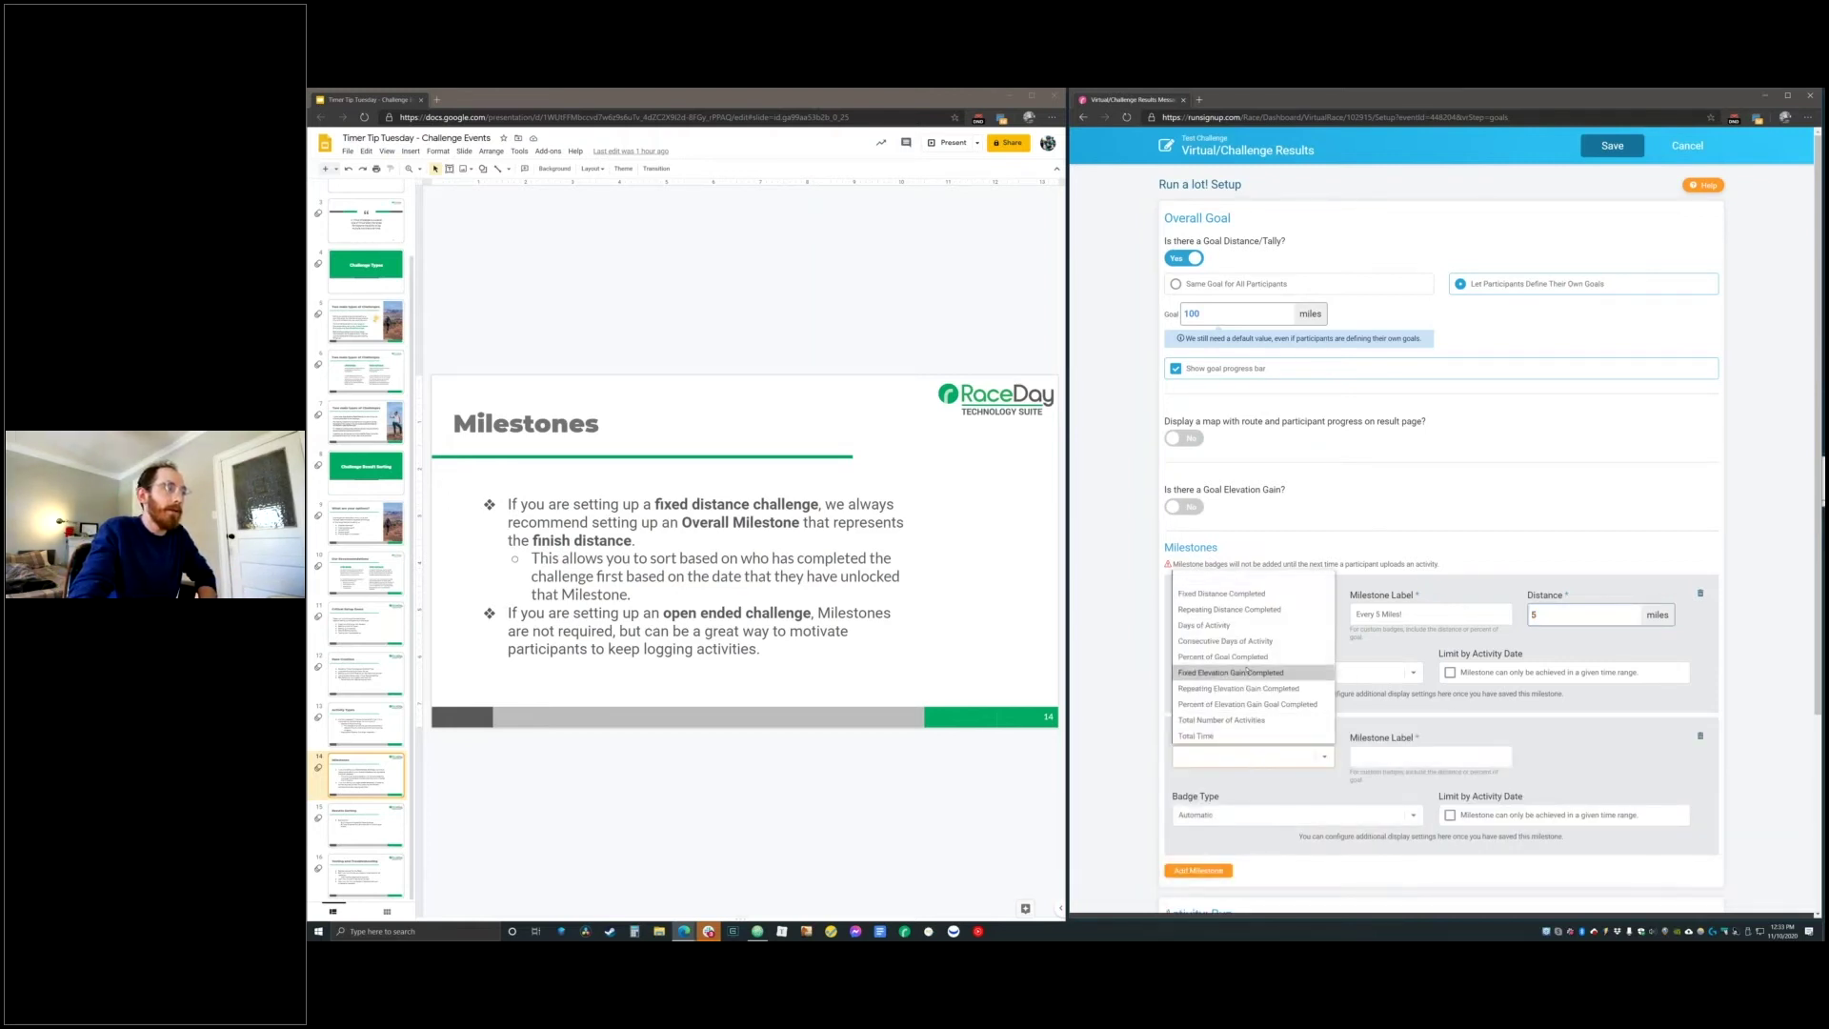
{"action": "left_click", "coordinate": [1250, 657]}
{"action": "left_click", "coordinate": [1551, 760]}
{"action": "type", "text": "50"}
{"action": "key", "text": "shift+Tab"}
{"action": "type", "text": "Halfway There!"}
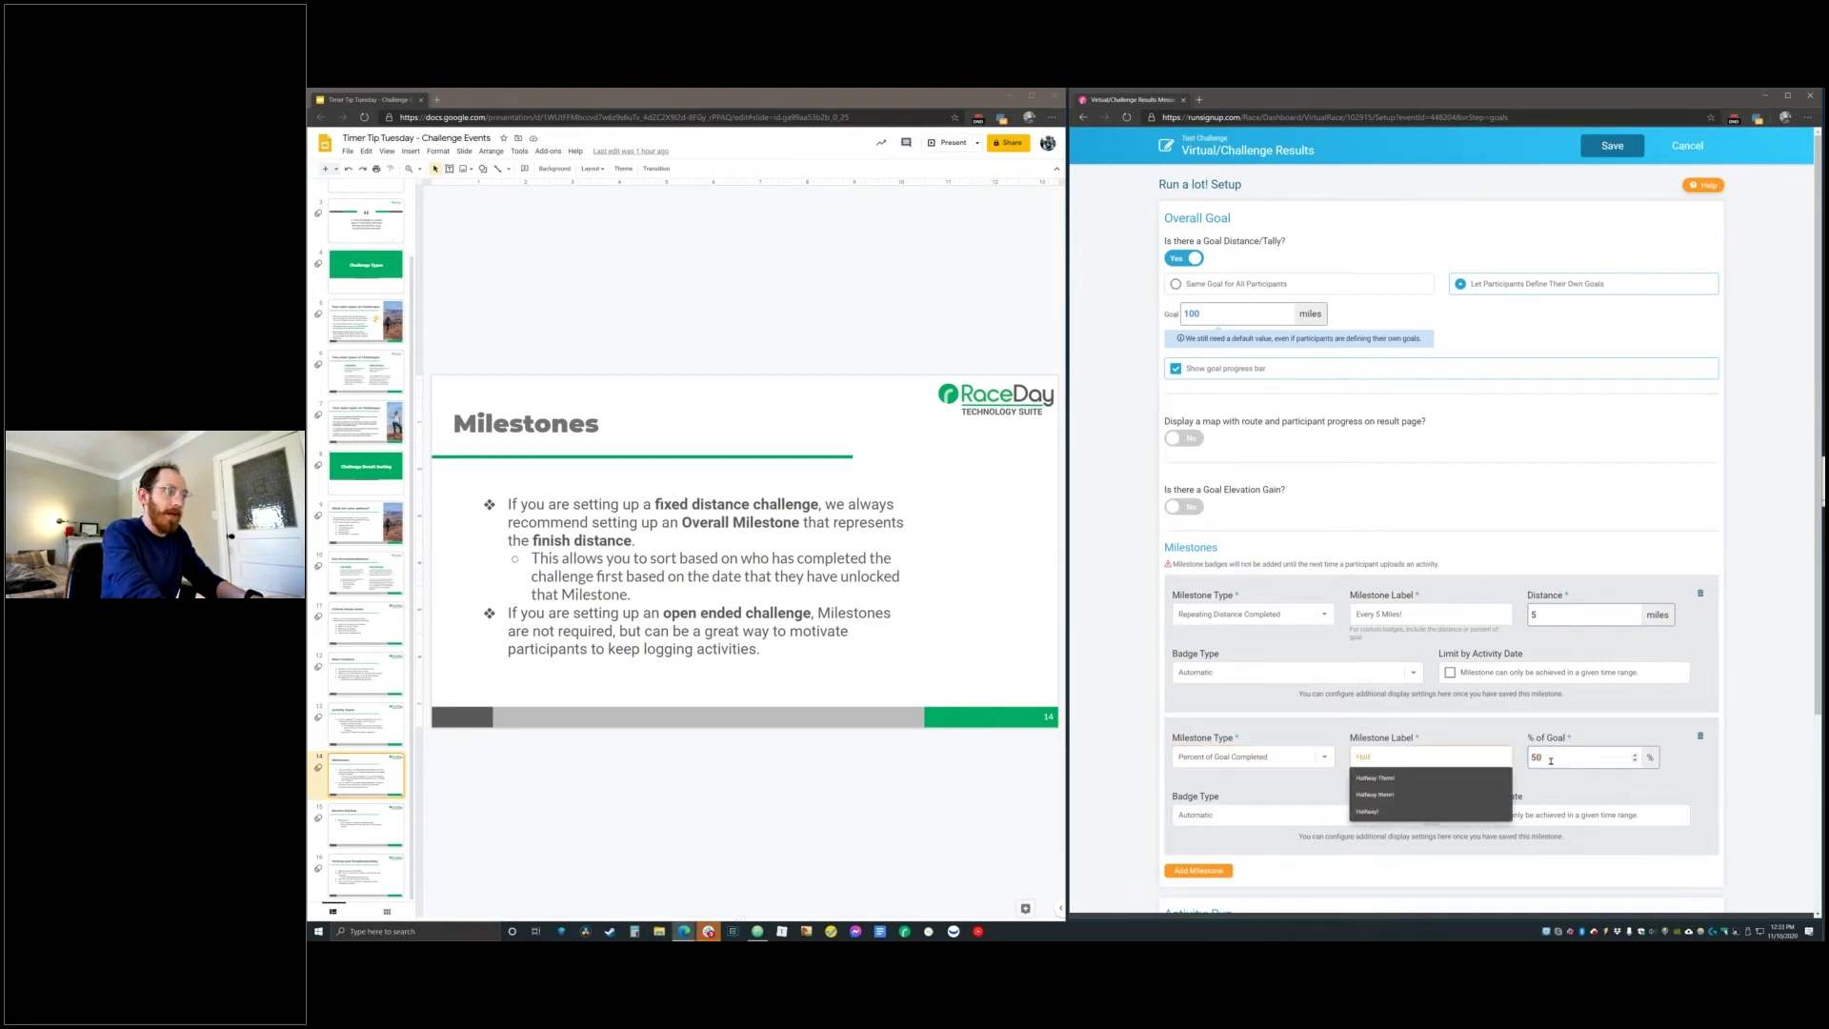
{"action": "key", "text": "Down"}
{"action": "key", "text": "Tab"}
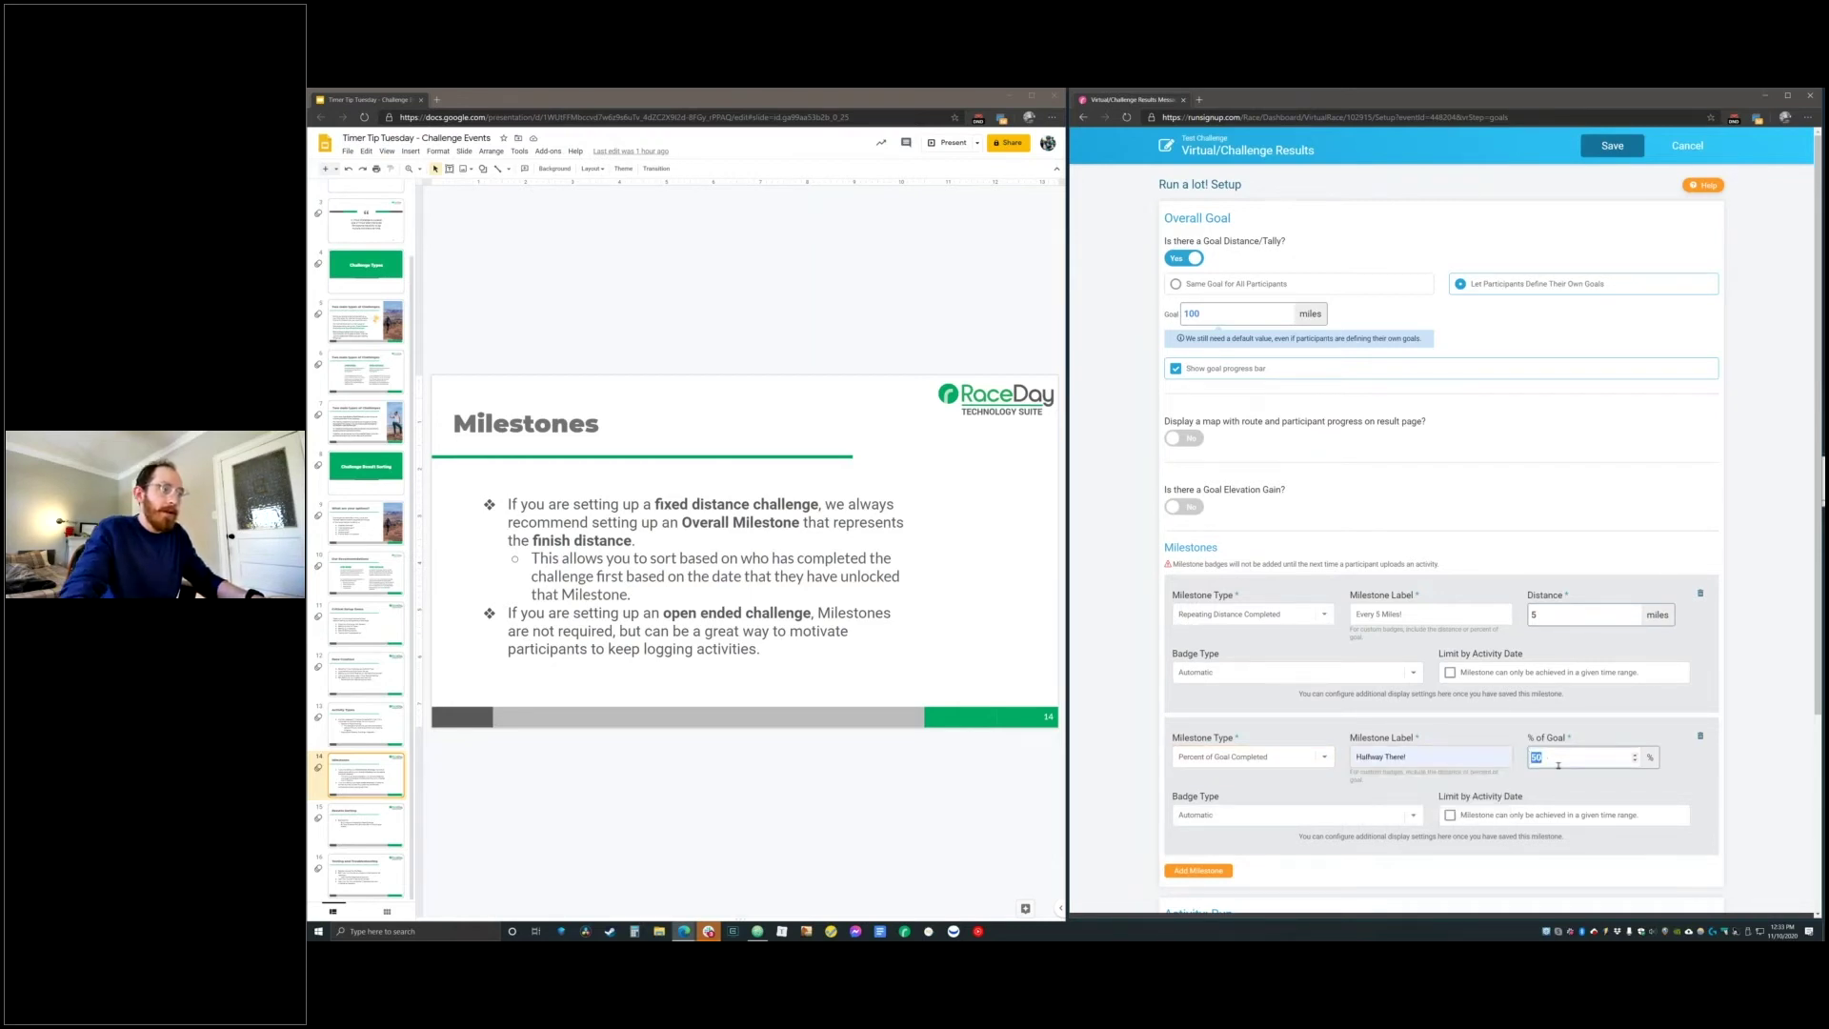
Set the badge type to Running (Blue) for Every 5 Miles! and Running (Pink) for Halfway There!
{"action": "left_click", "coordinate": [1207, 676]}
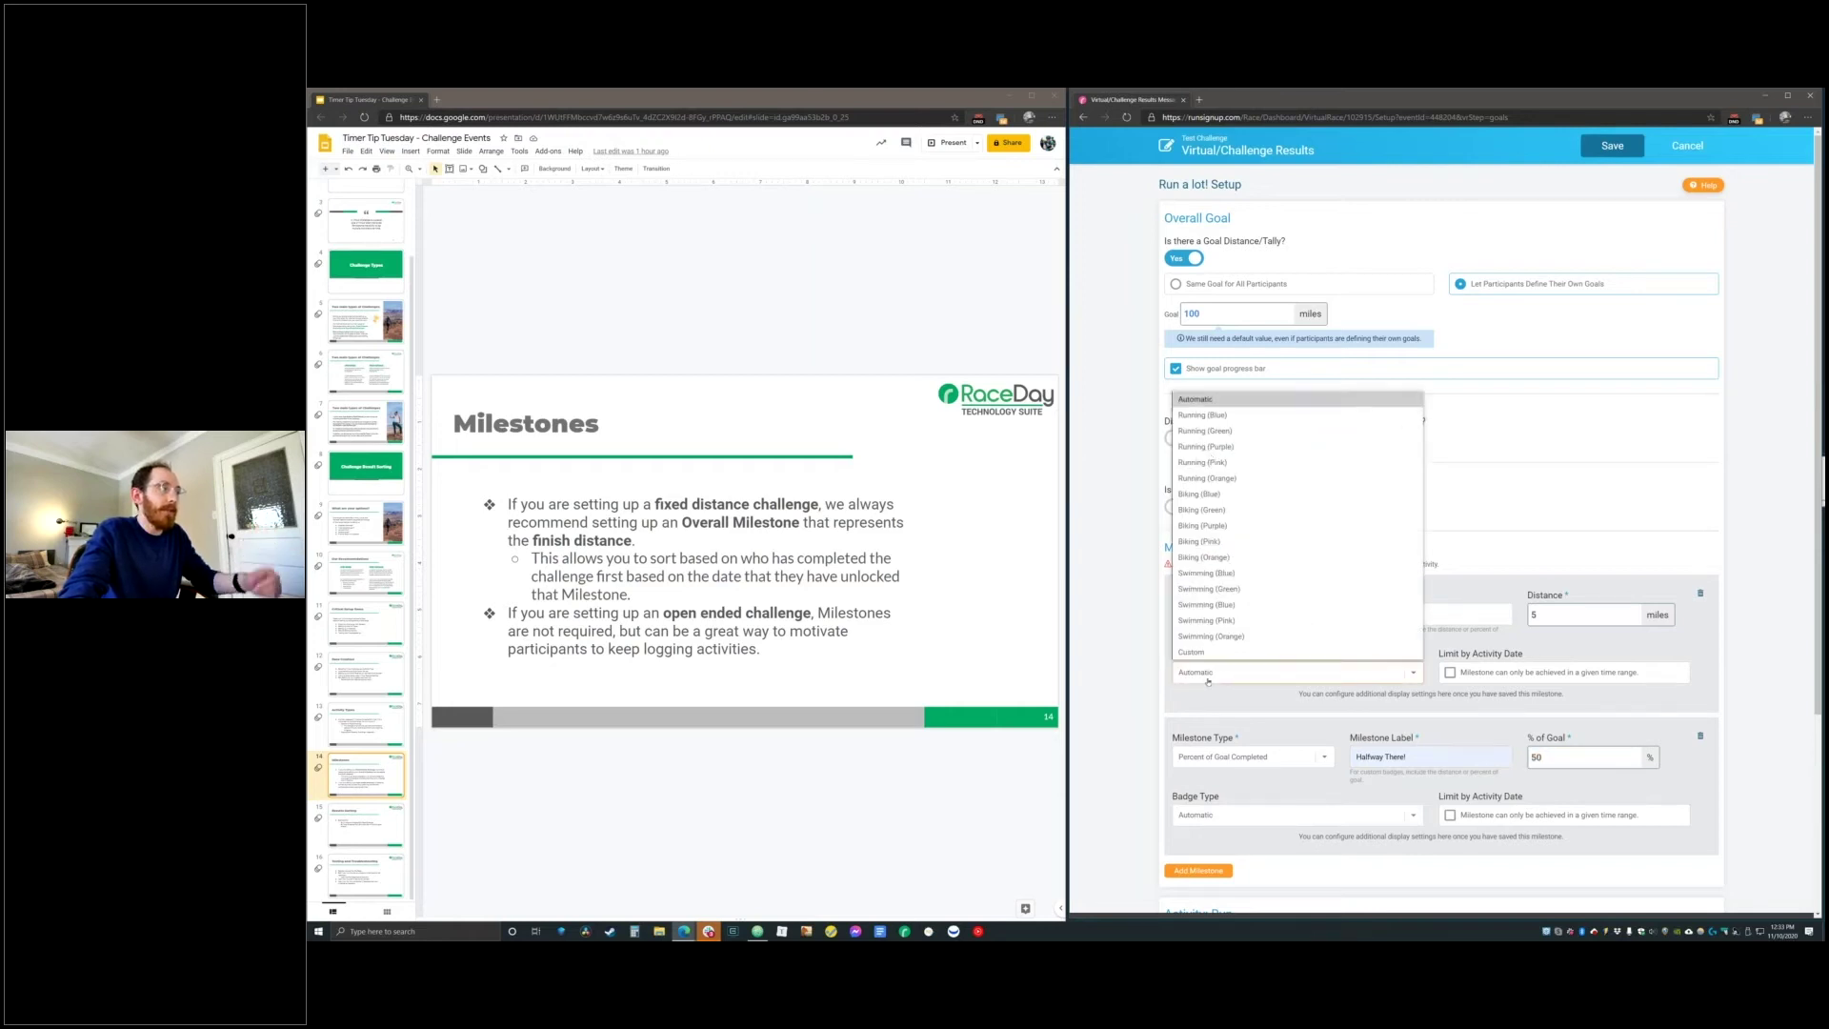
{"action": "left_click", "coordinate": [1229, 416]}
{"action": "left_click", "coordinate": [1262, 813]}
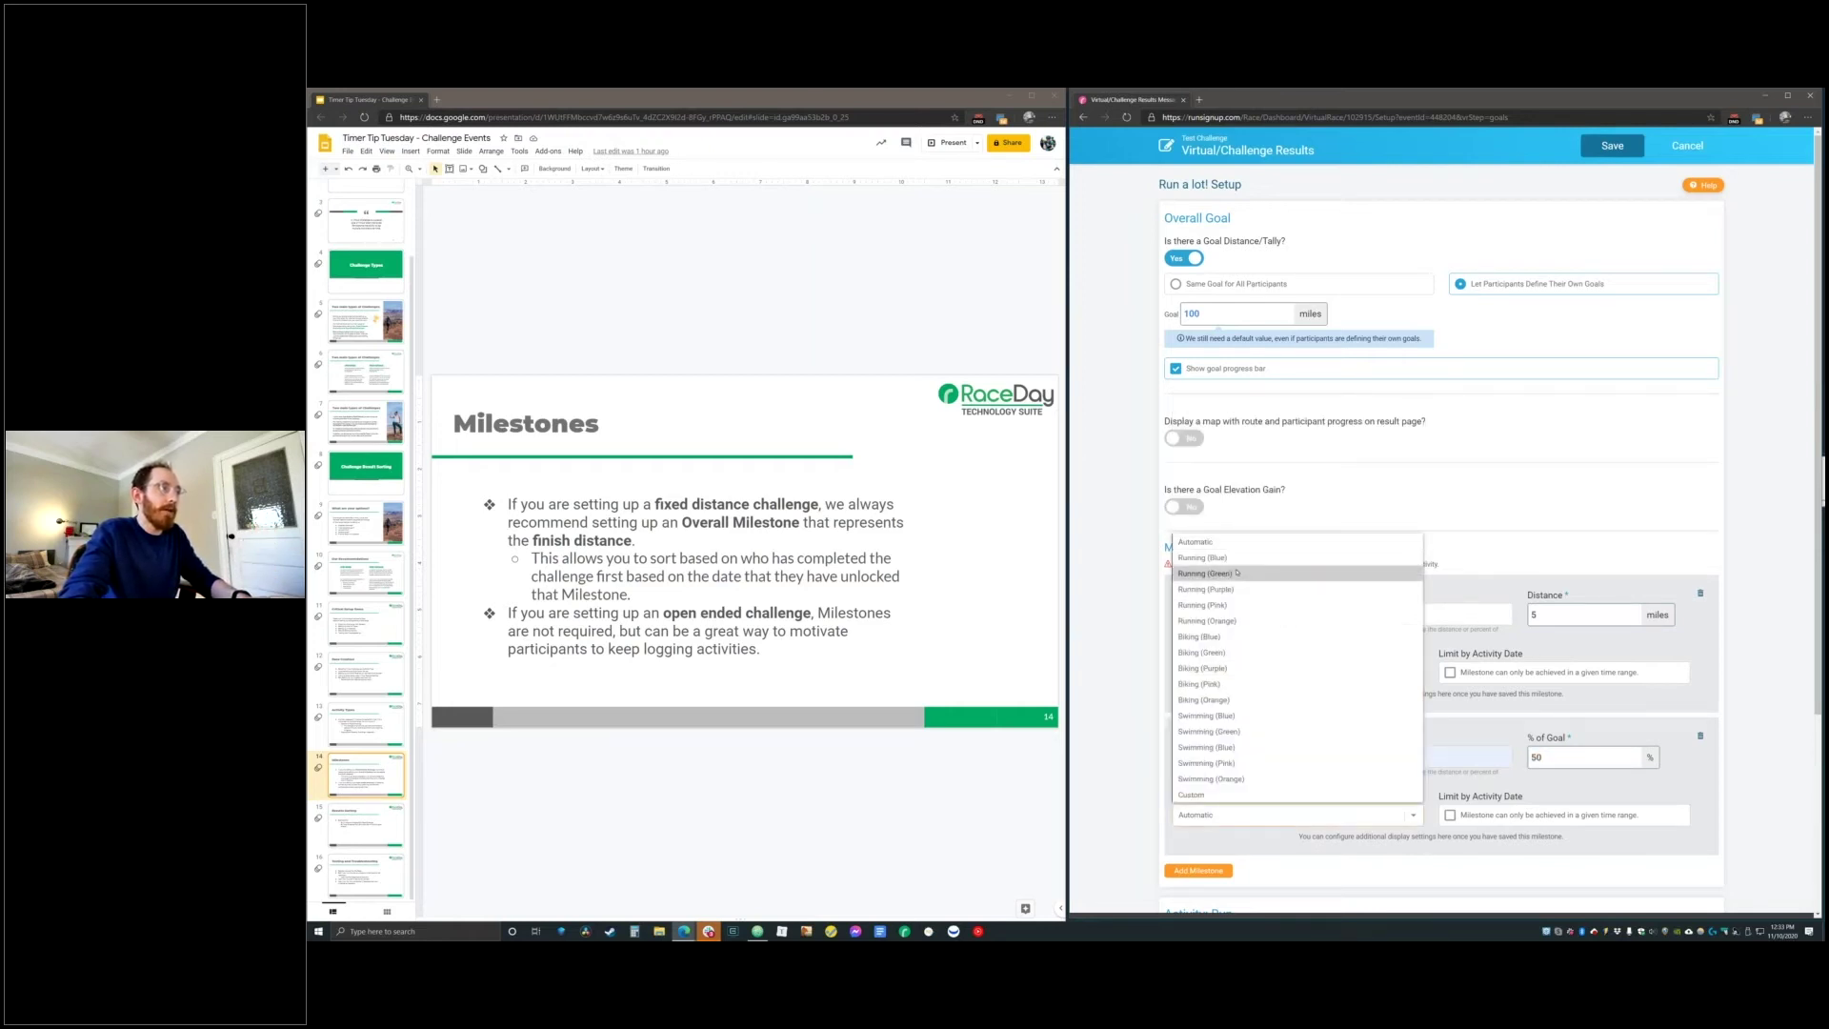
{"action": "left_click", "coordinate": [1229, 606]}
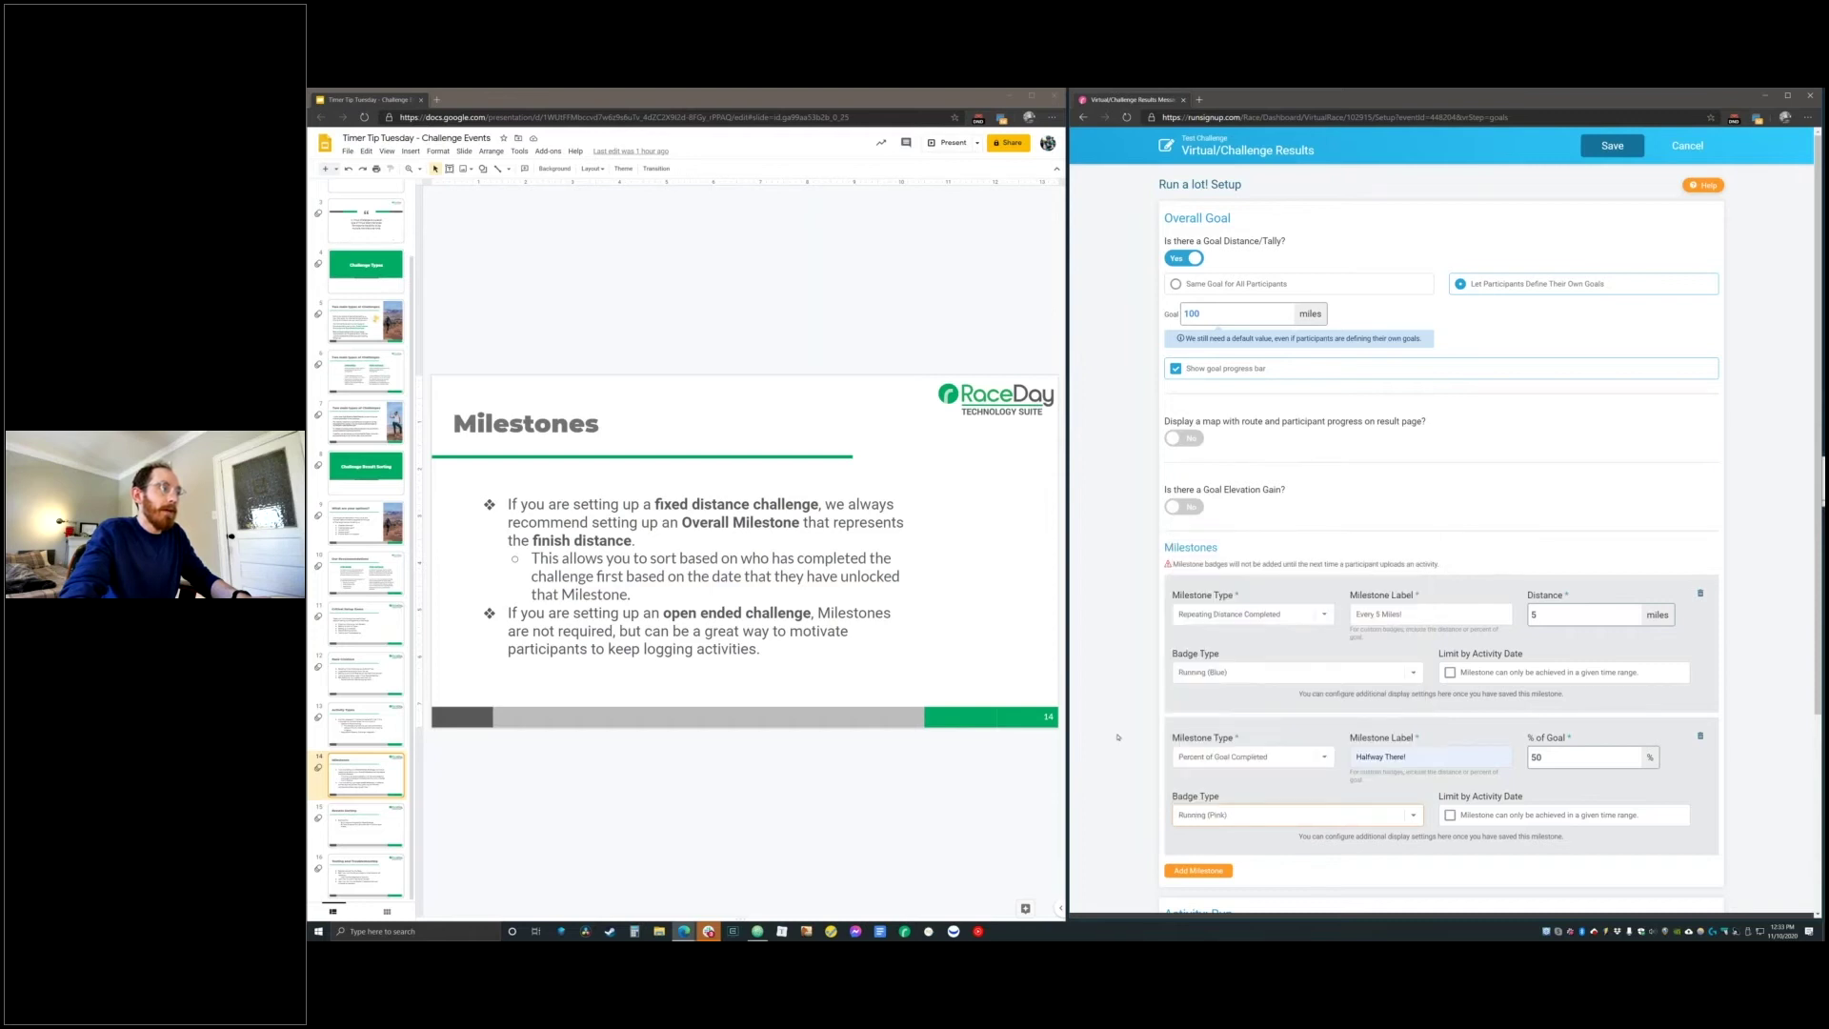
{"action": "left_click", "coordinate": [1205, 814]}
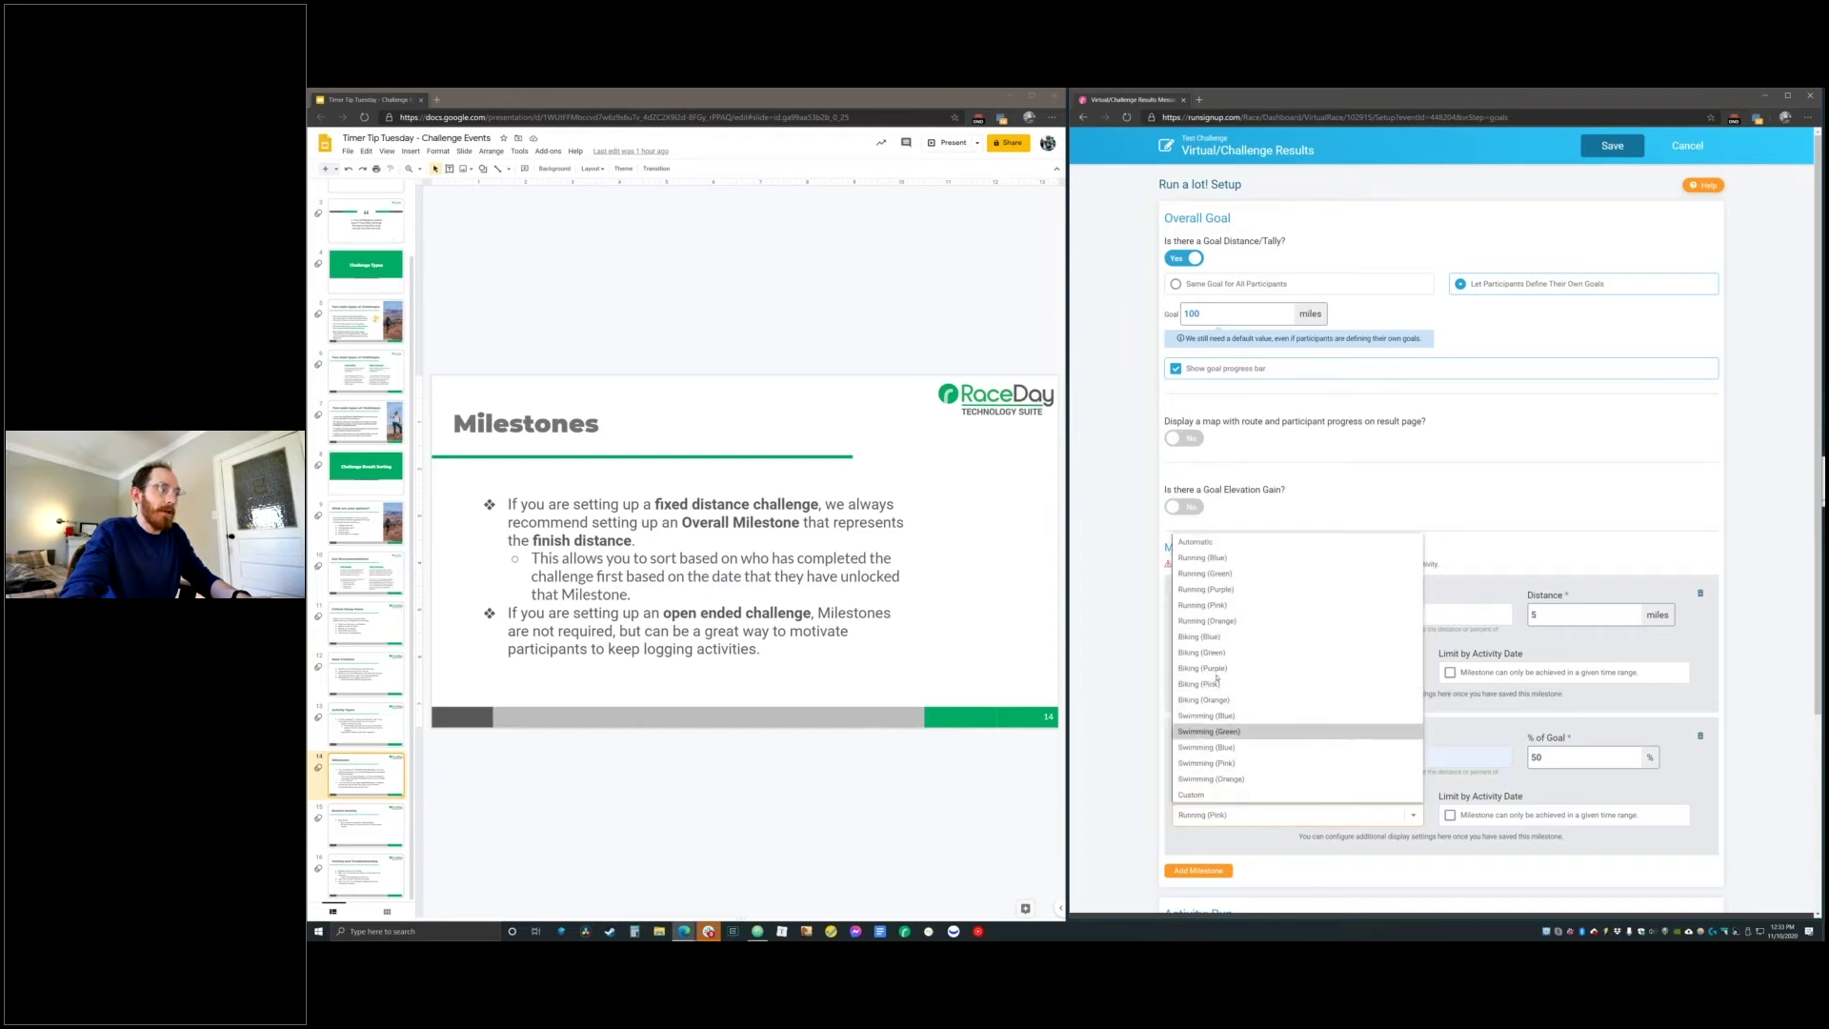
{"action": "left_click", "coordinate": [1126, 749]}
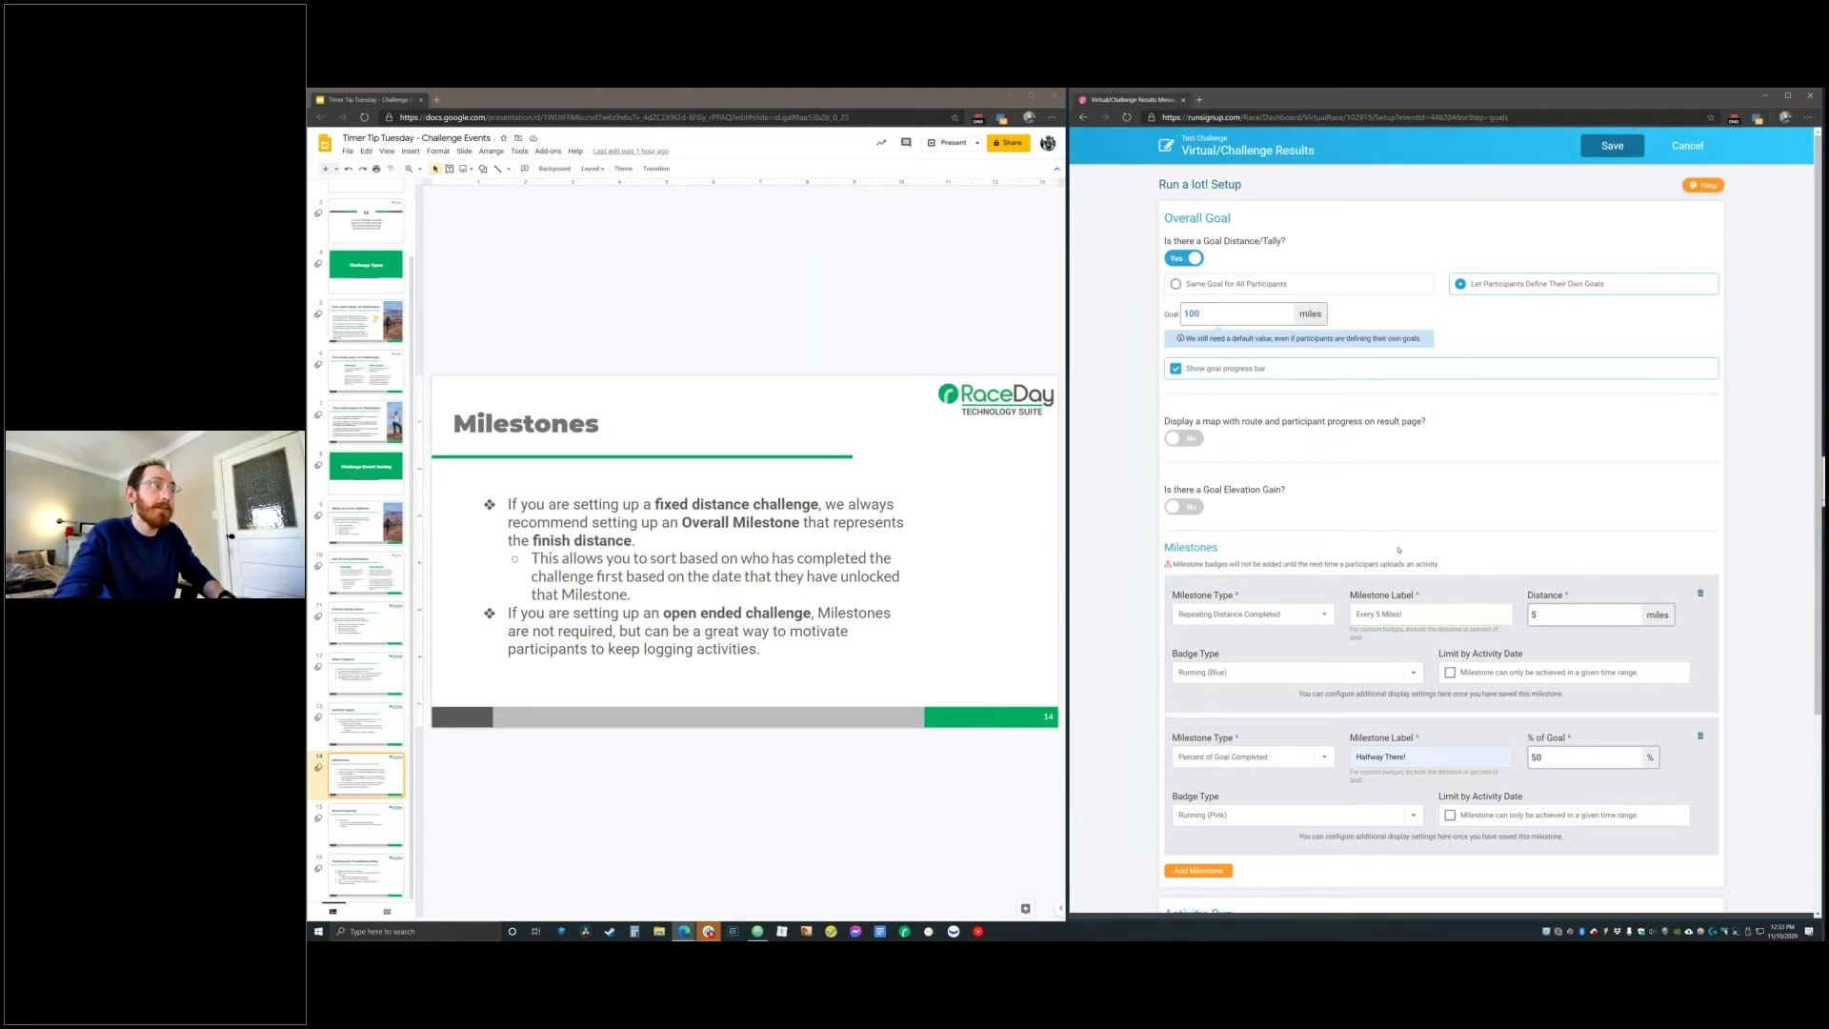
Review the overall milestones and the separate goal and milestone settings for the Run activity, highlighting its heading
{"action": "scroll", "coordinate": [1405, 576], "scroll_direction": "down", "scroll_amount": 1}
{"action": "scroll", "coordinate": [1406, 576], "scroll_direction": "down", "scroll_amount": 2}
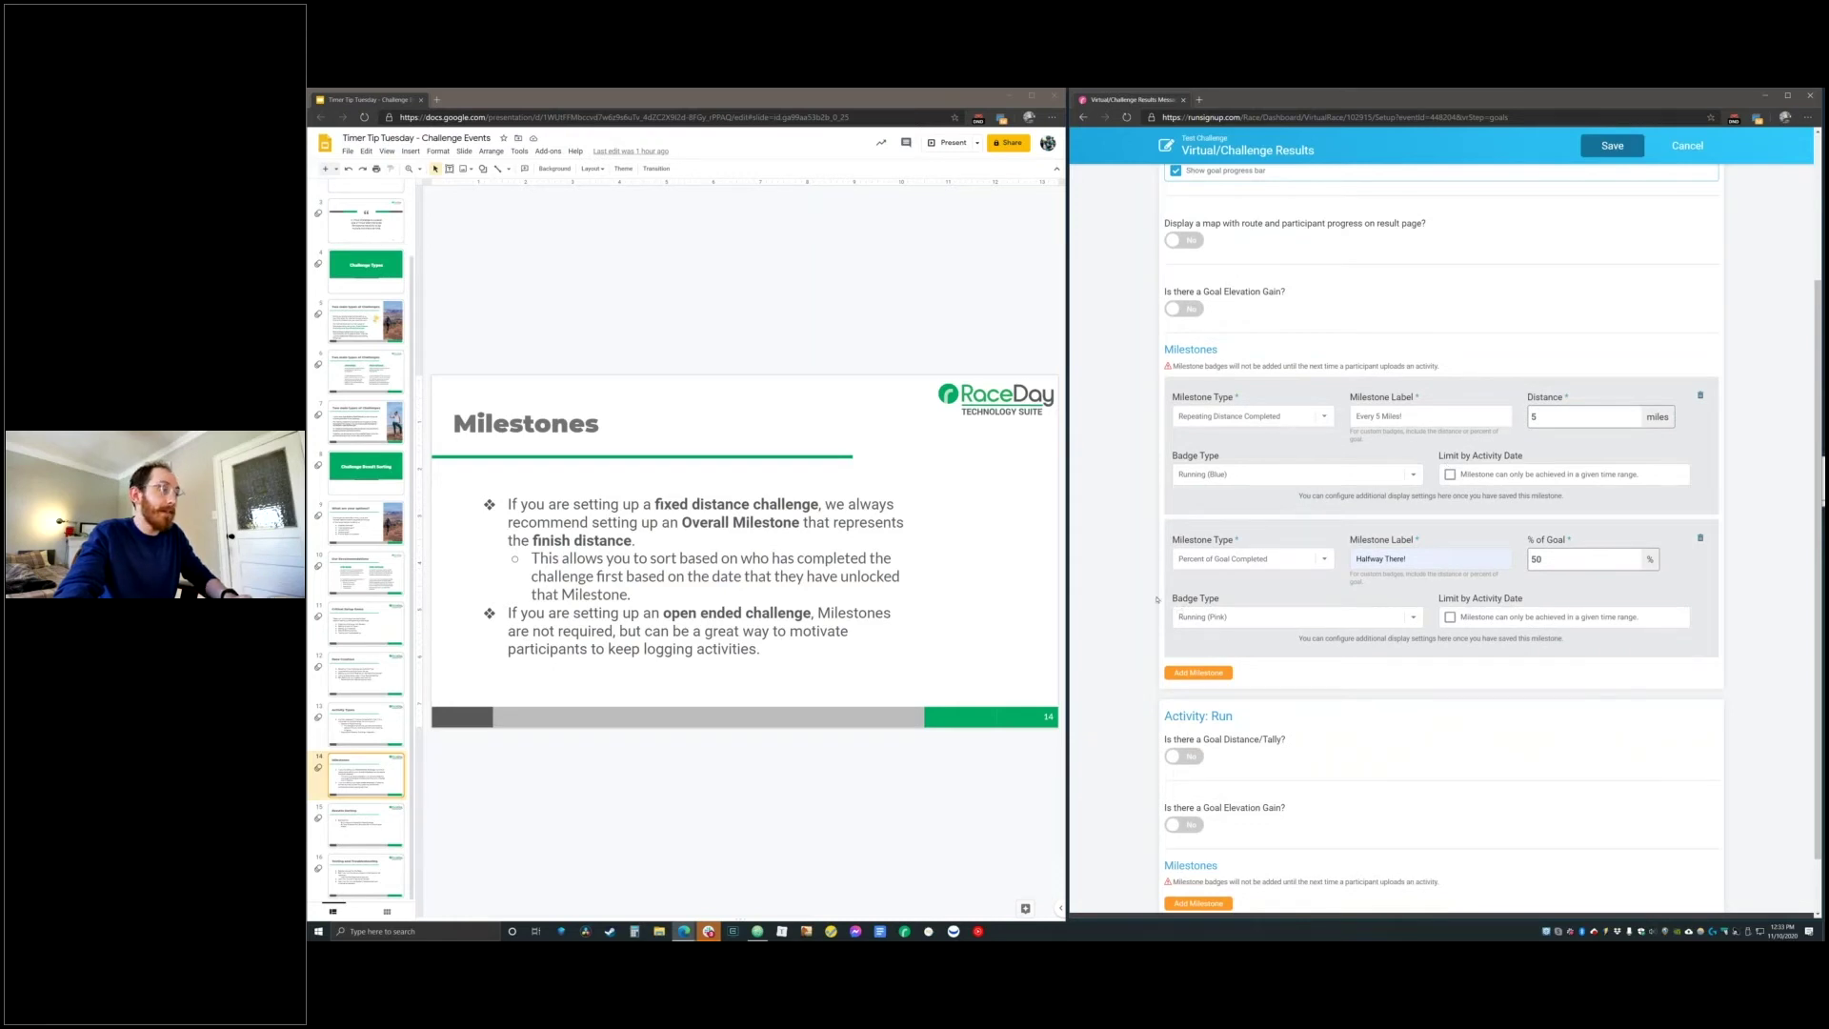
{"action": "scroll", "coordinate": [1145, 620], "scroll_direction": "up", "scroll_amount": 1}
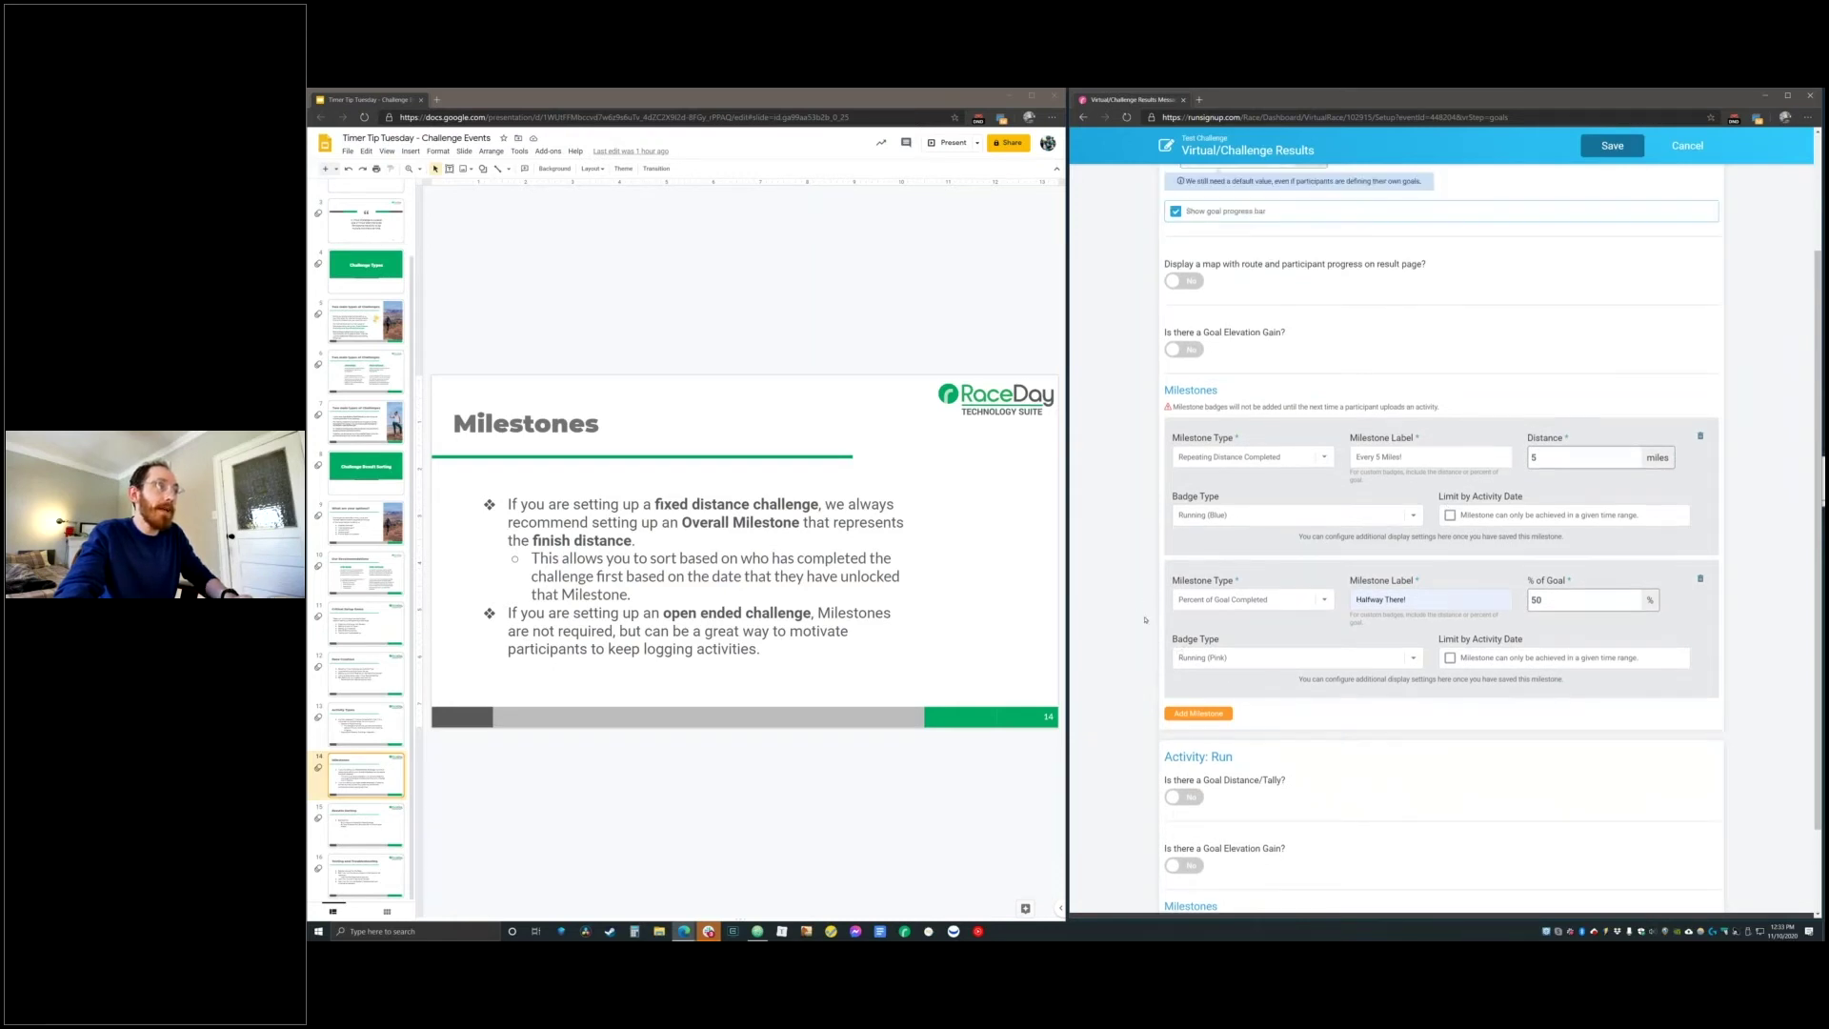
{"action": "scroll", "coordinate": [1145, 620], "scroll_direction": "up", "scroll_amount": 2}
{"action": "scroll", "coordinate": [1145, 619], "scroll_direction": "down", "scroll_amount": 3}
{"action": "scroll", "coordinate": [1145, 619], "scroll_direction": "up", "scroll_amount": 3}
{"action": "scroll", "coordinate": [1338, 804], "scroll_direction": "down", "scroll_amount": 3}
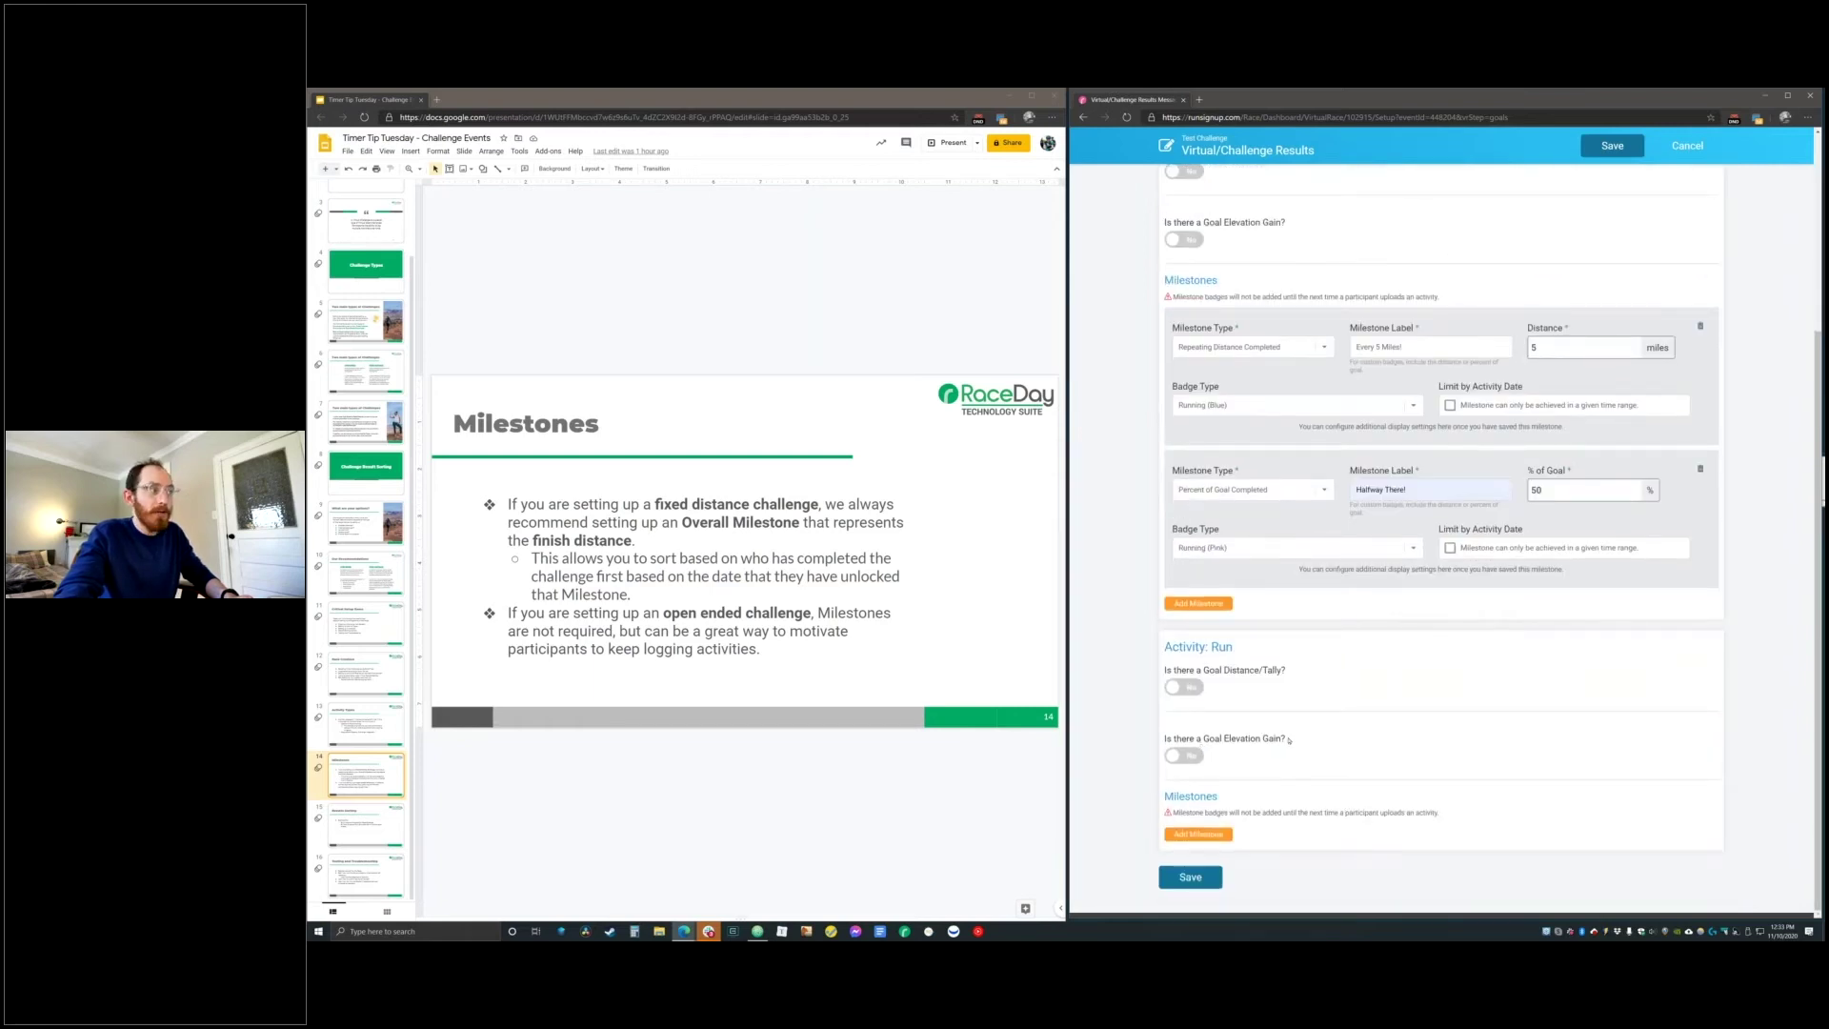
{"action": "left_click_drag", "start_coordinate": [1237, 652], "coordinate": [1158, 654]}
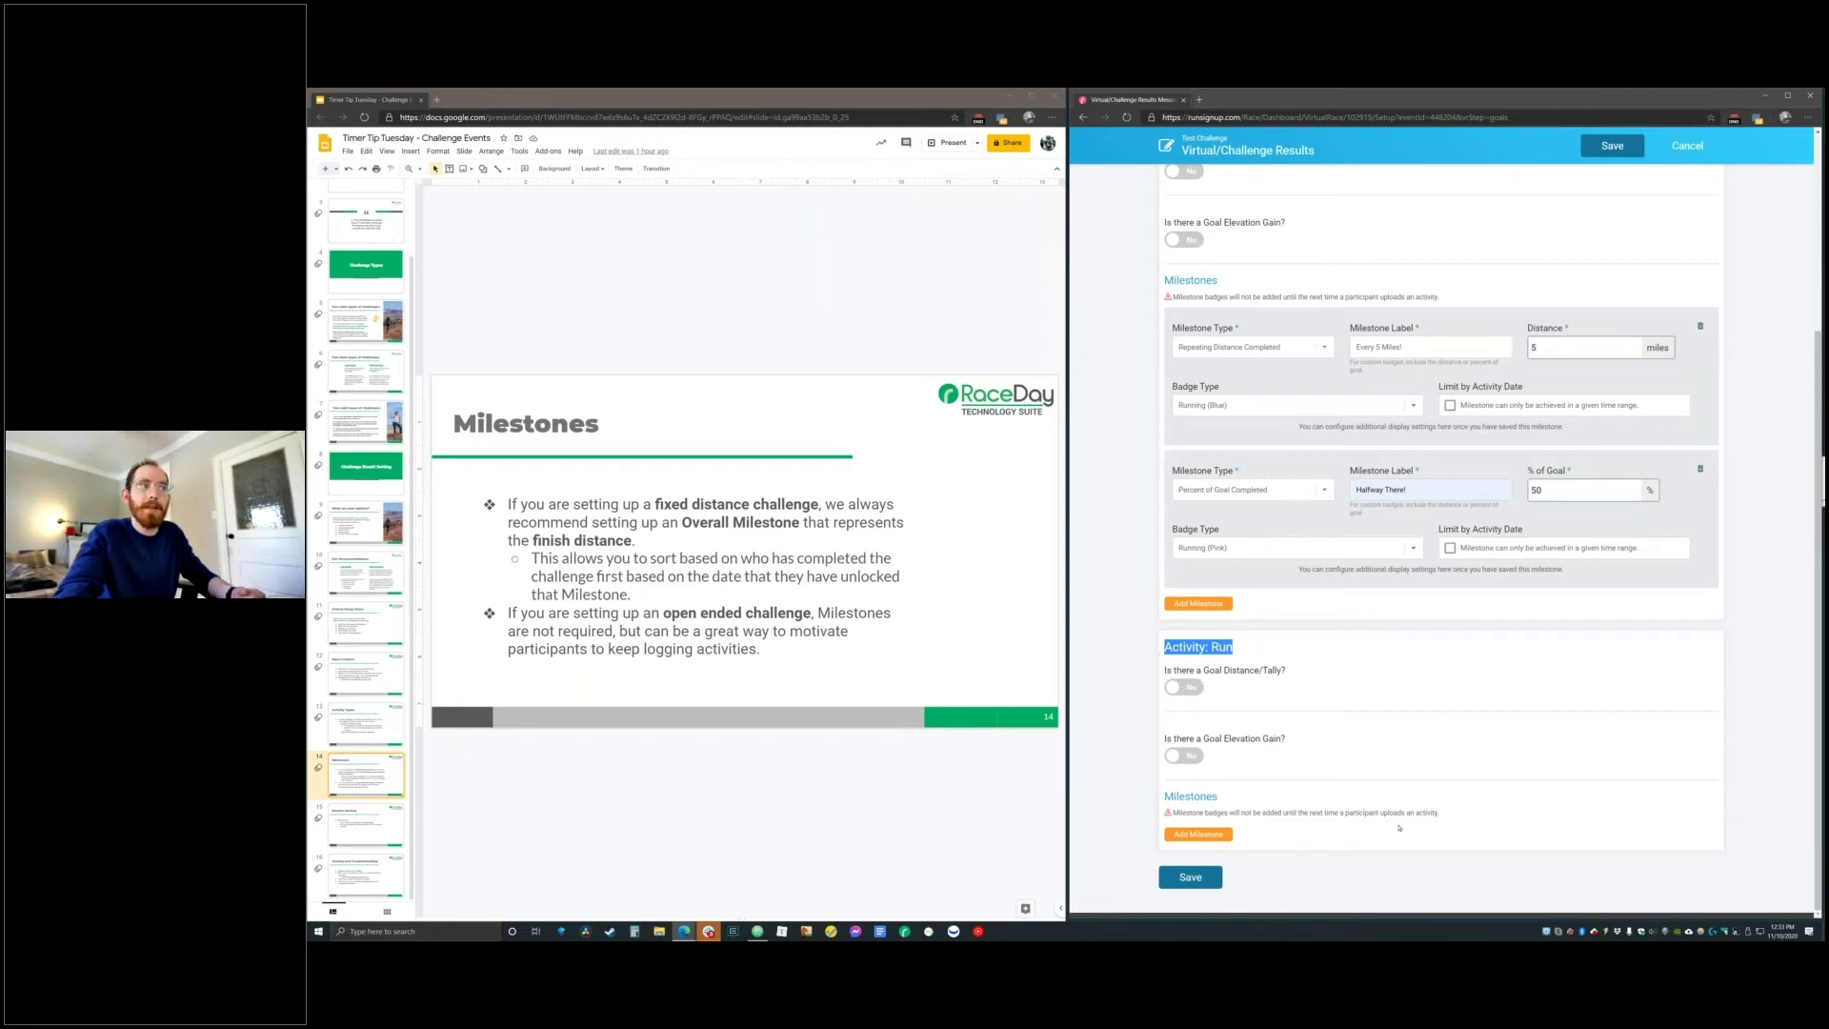
{"action": "scroll", "coordinate": [1398, 831], "scroll_direction": "up", "scroll_amount": 1}
{"action": "scroll", "coordinate": [1399, 831], "scroll_direction": "up", "scroll_amount": 2}
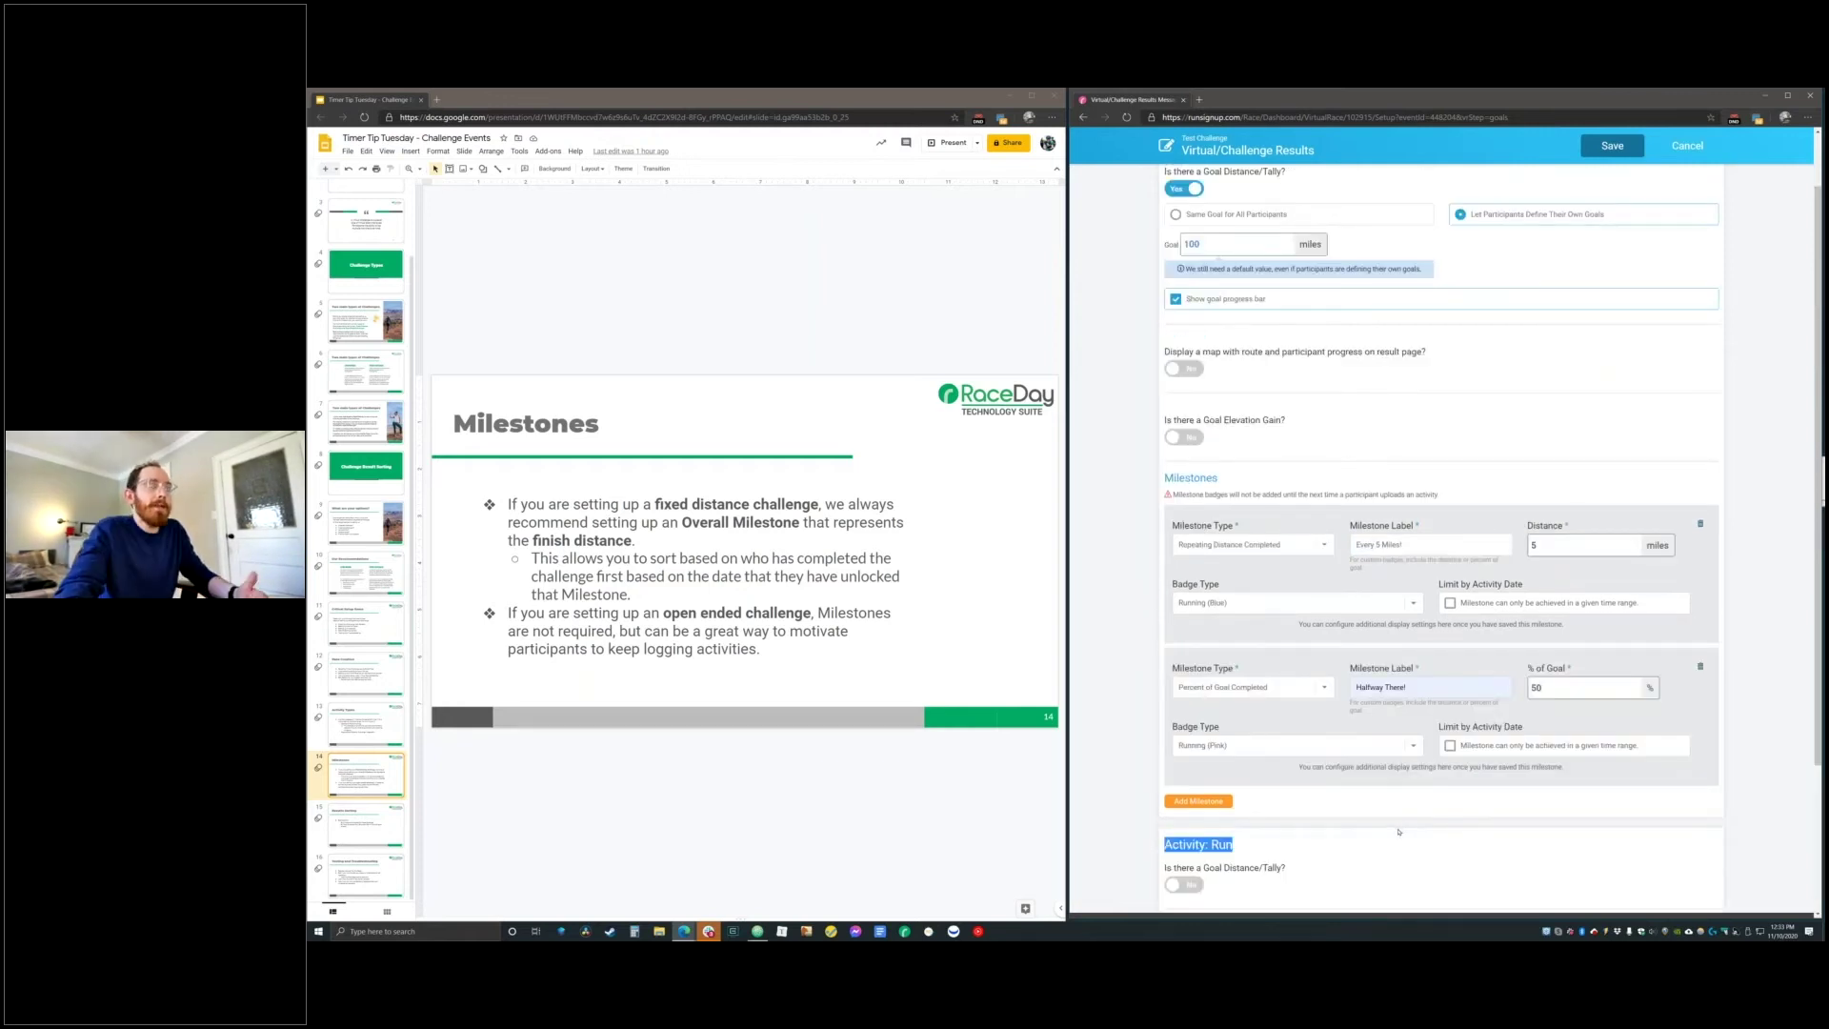
{"action": "scroll", "coordinate": [1399, 830], "scroll_direction": "up", "scroll_amount": 1}
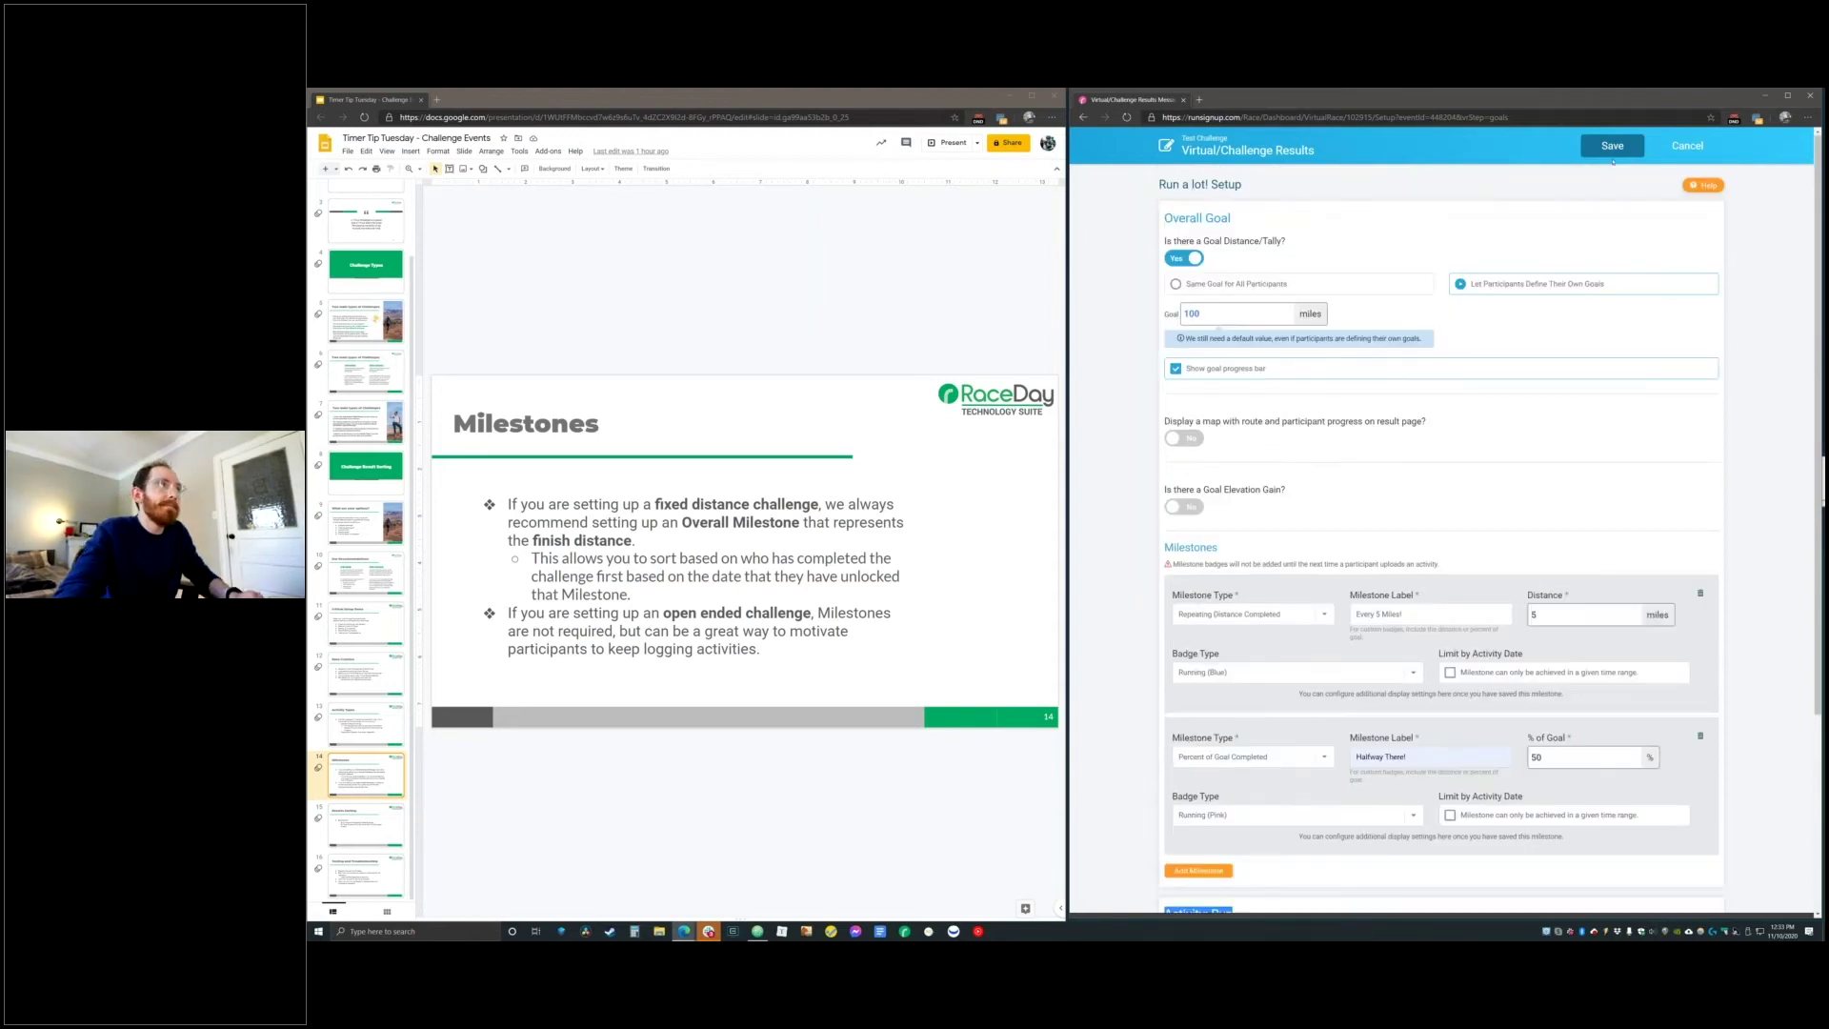
Save the Run a lot! goals setup and open the additional display settings of the Every 5 Miles! milestone
{"action": "left_click", "coordinate": [1611, 145]}
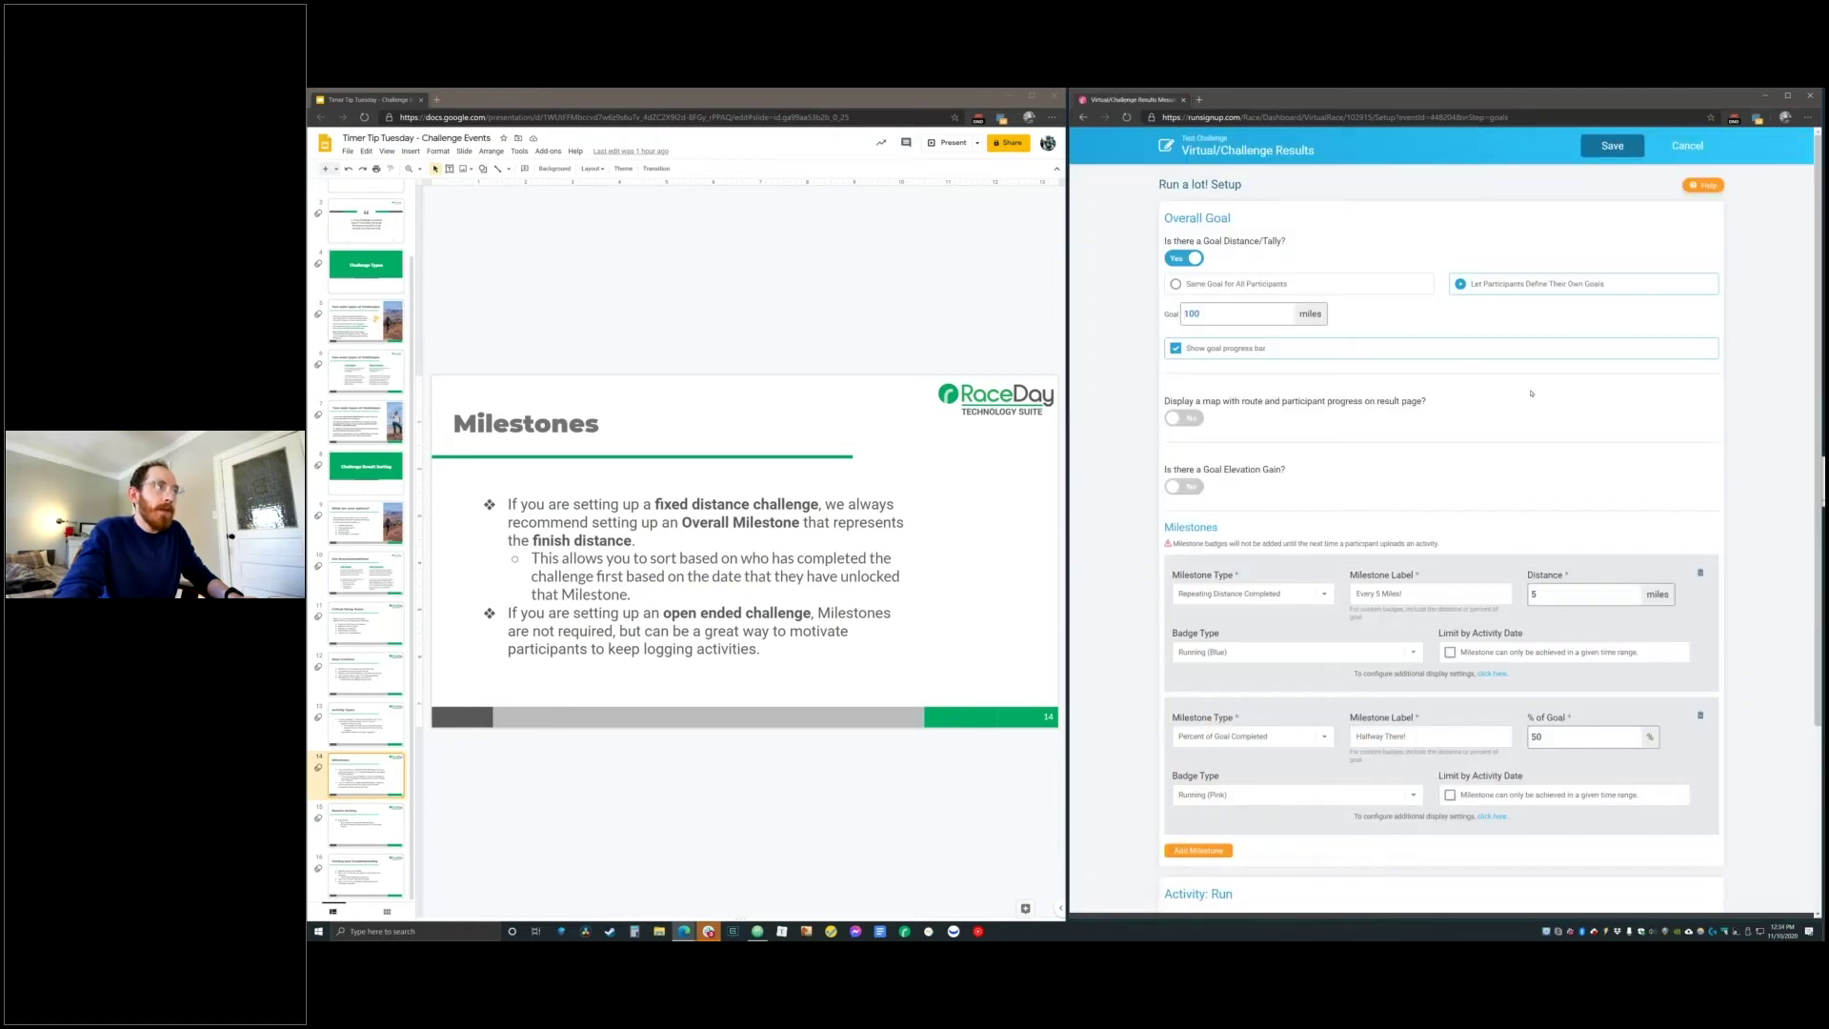
{"action": "triple_click", "coordinate": [1429, 685]}
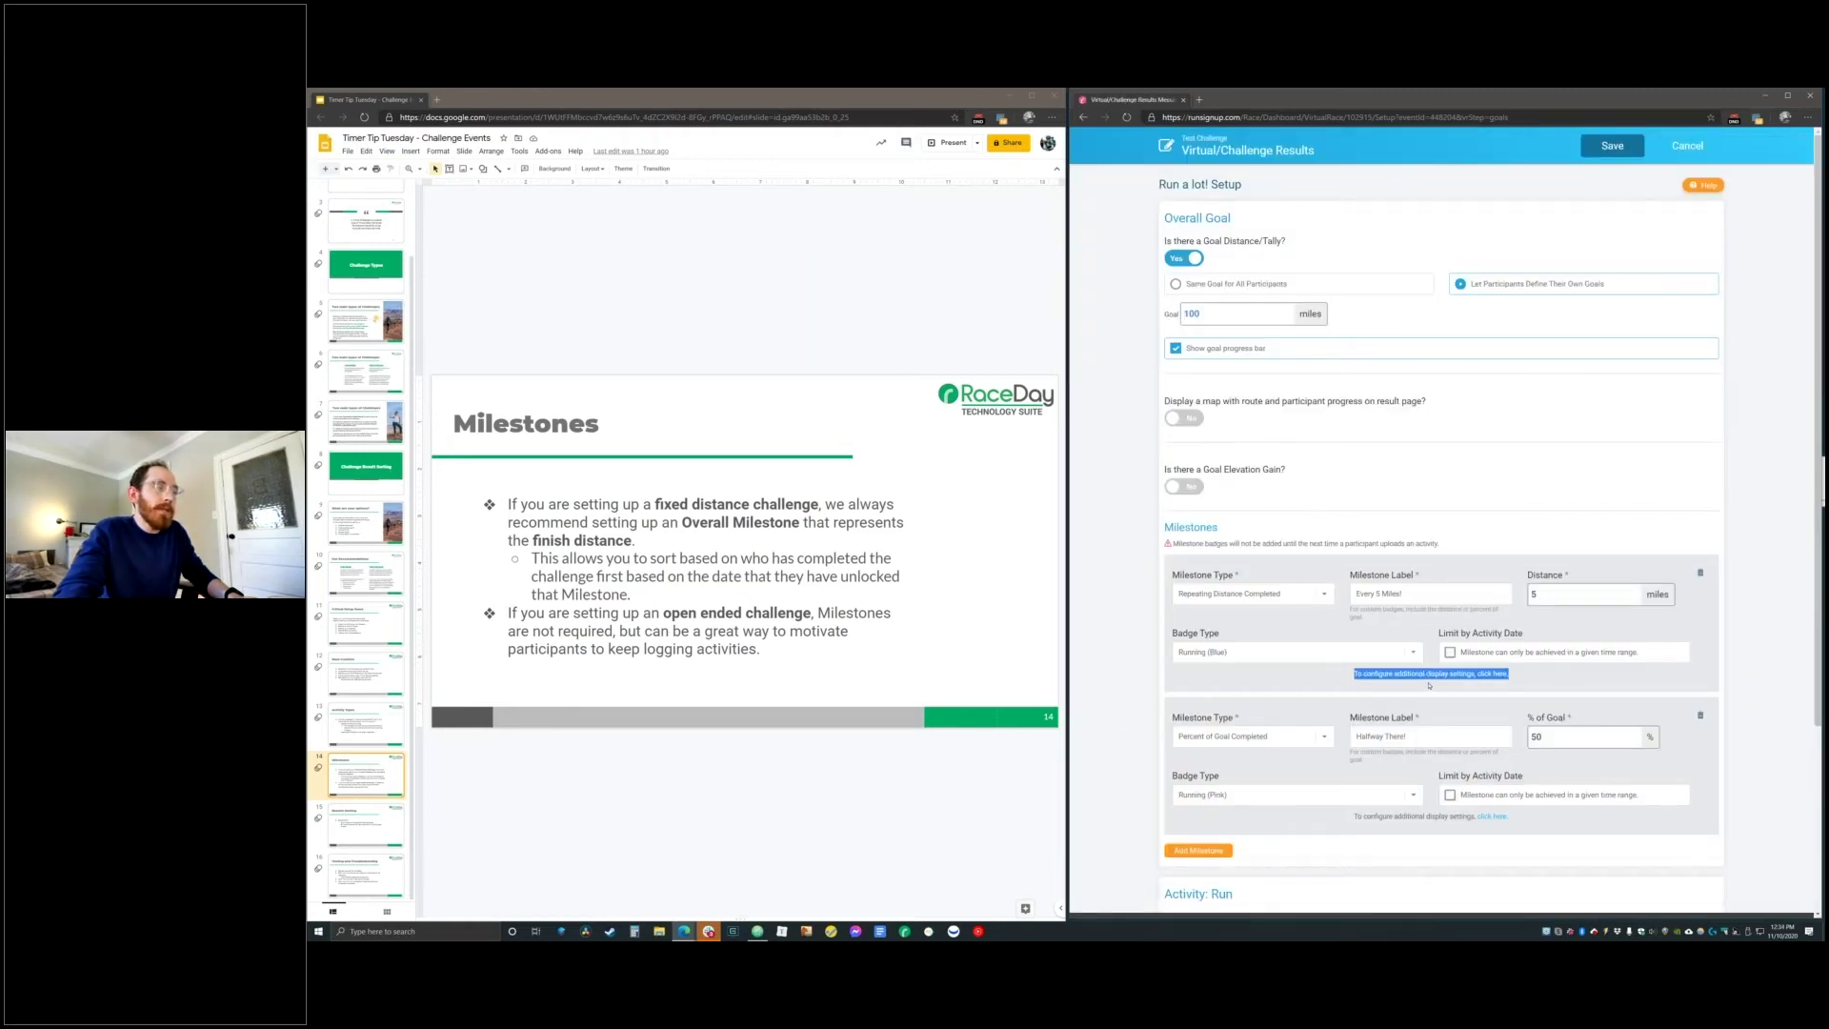
{"action": "left_click", "coordinate": [1429, 685]}
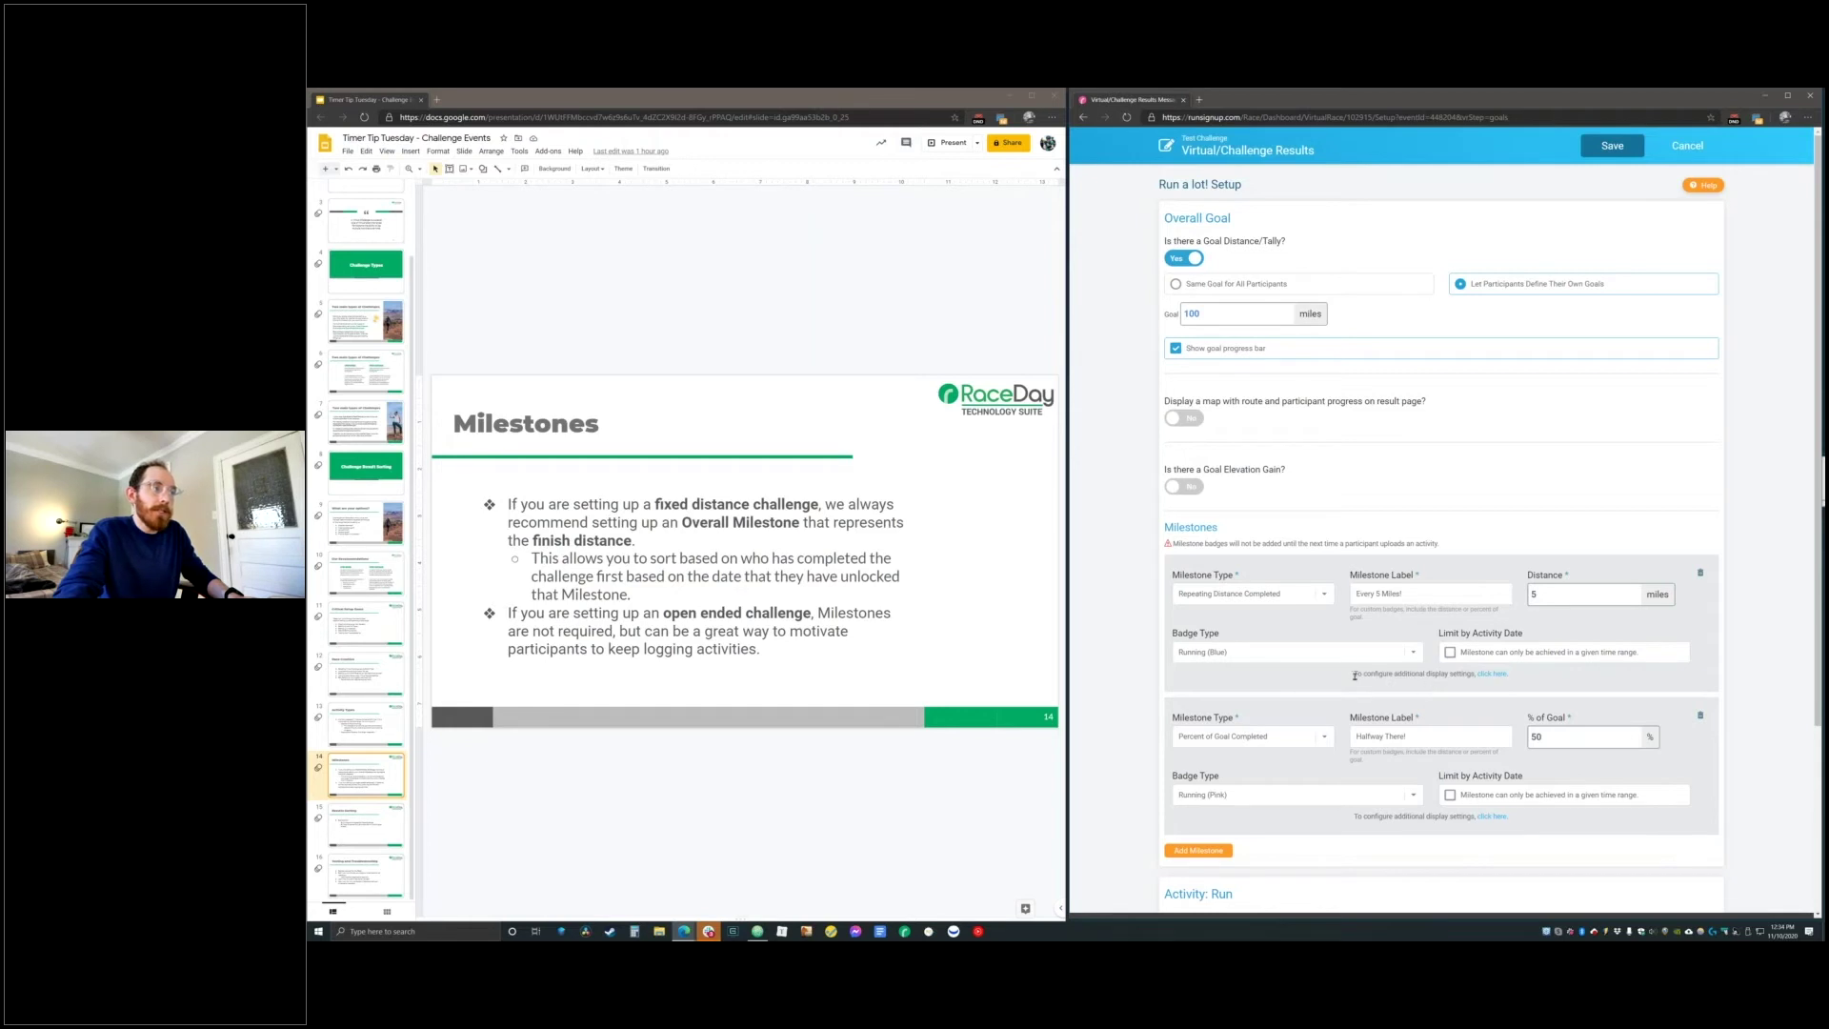
{"action": "left_click_drag", "start_coordinate": [1355, 675], "coordinate": [1443, 675]}
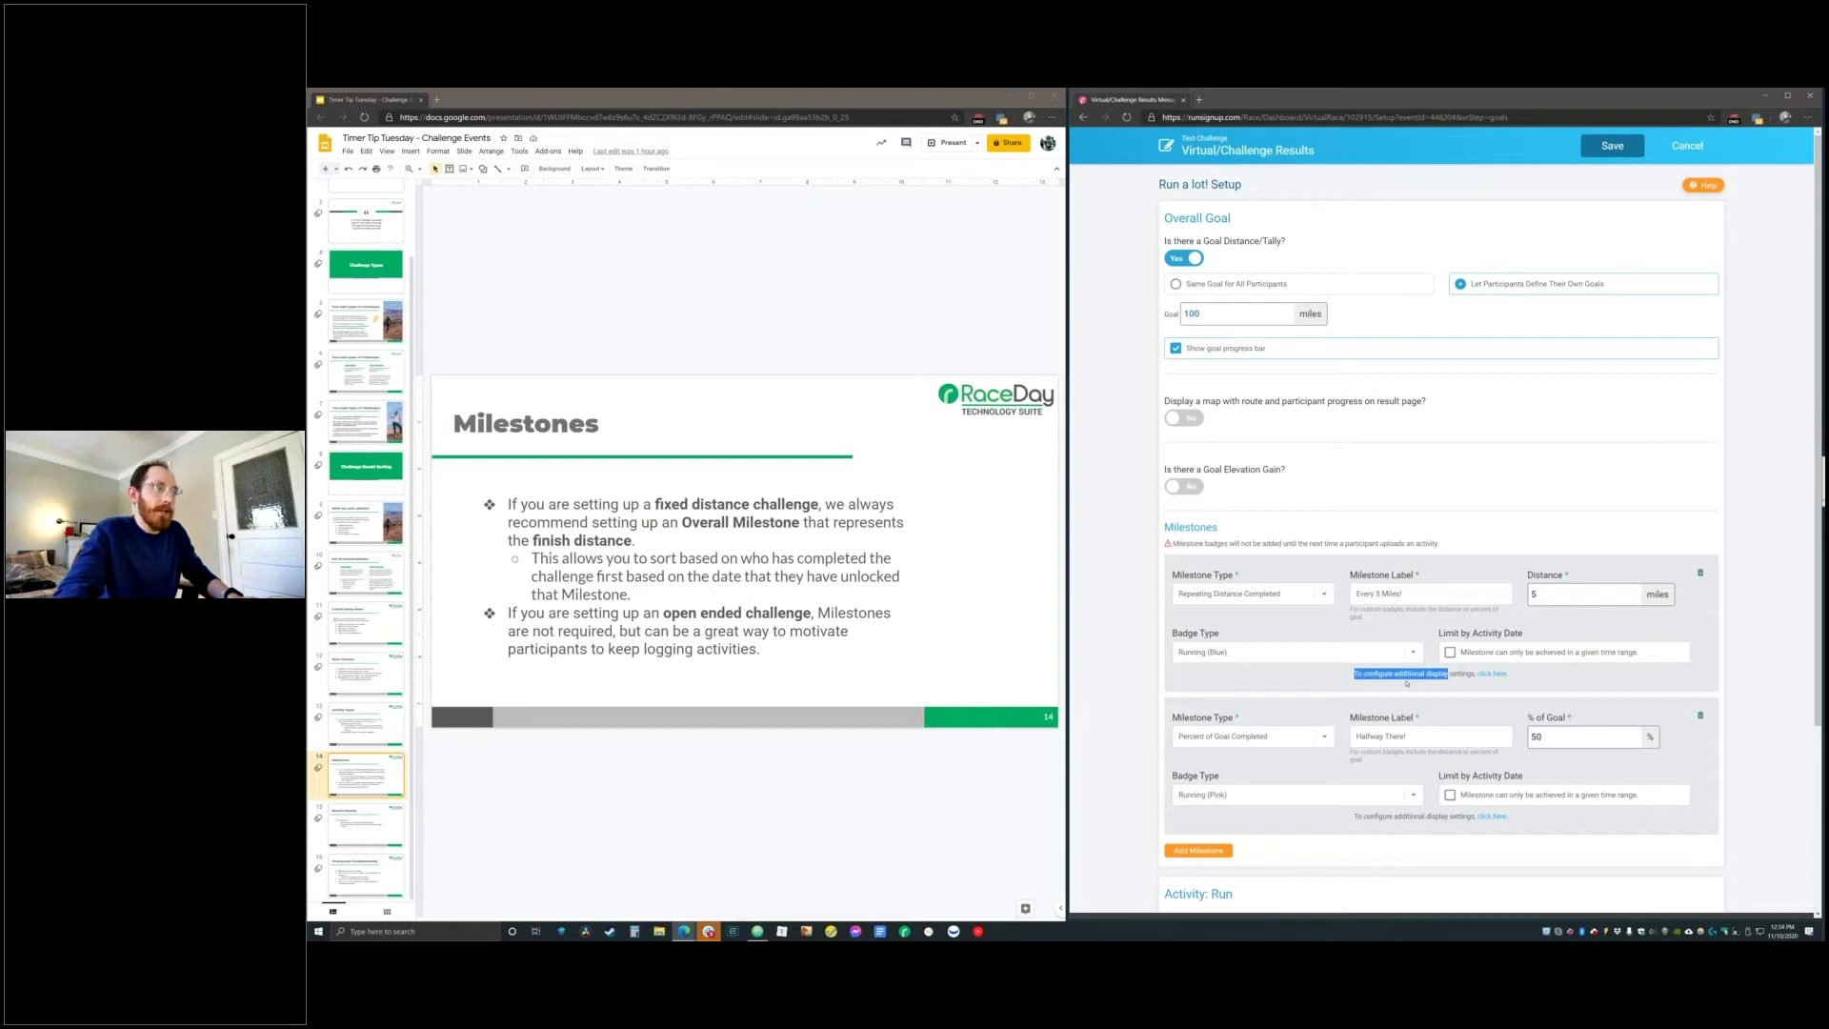
{"action": "left_click", "coordinate": [1466, 675]}
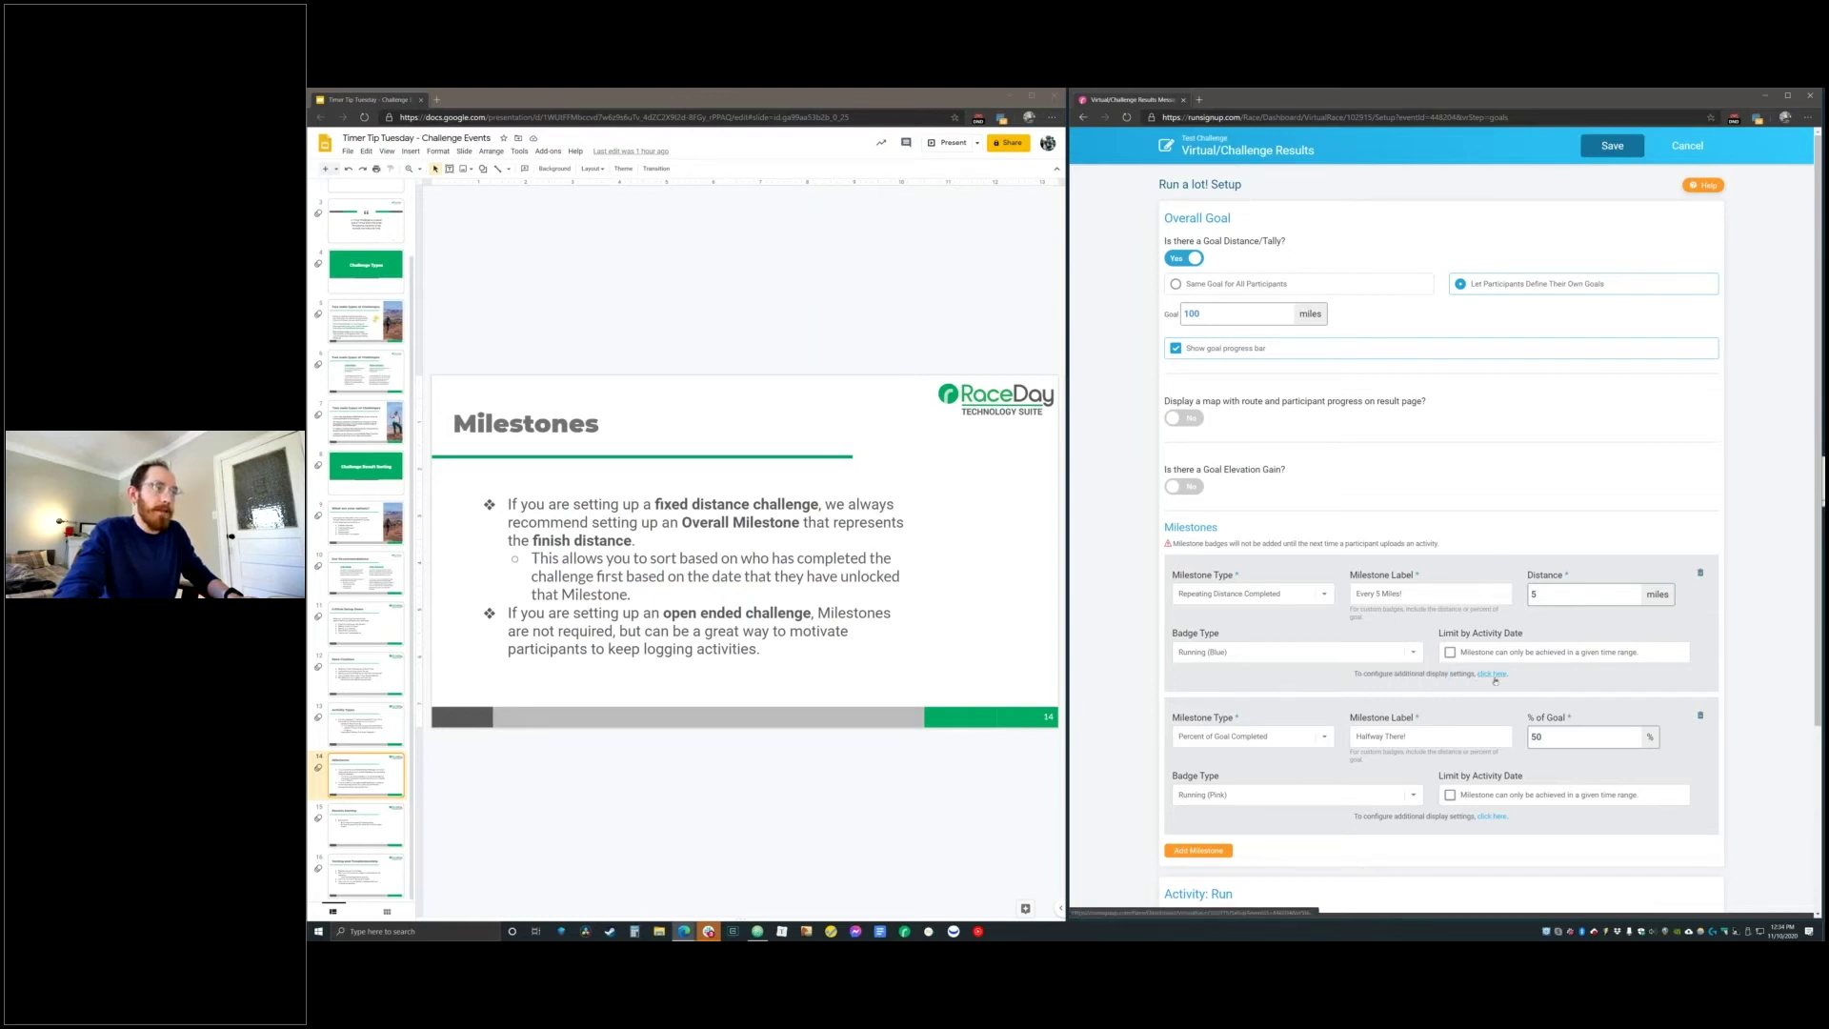
{"action": "left_click", "coordinate": [1494, 677]}
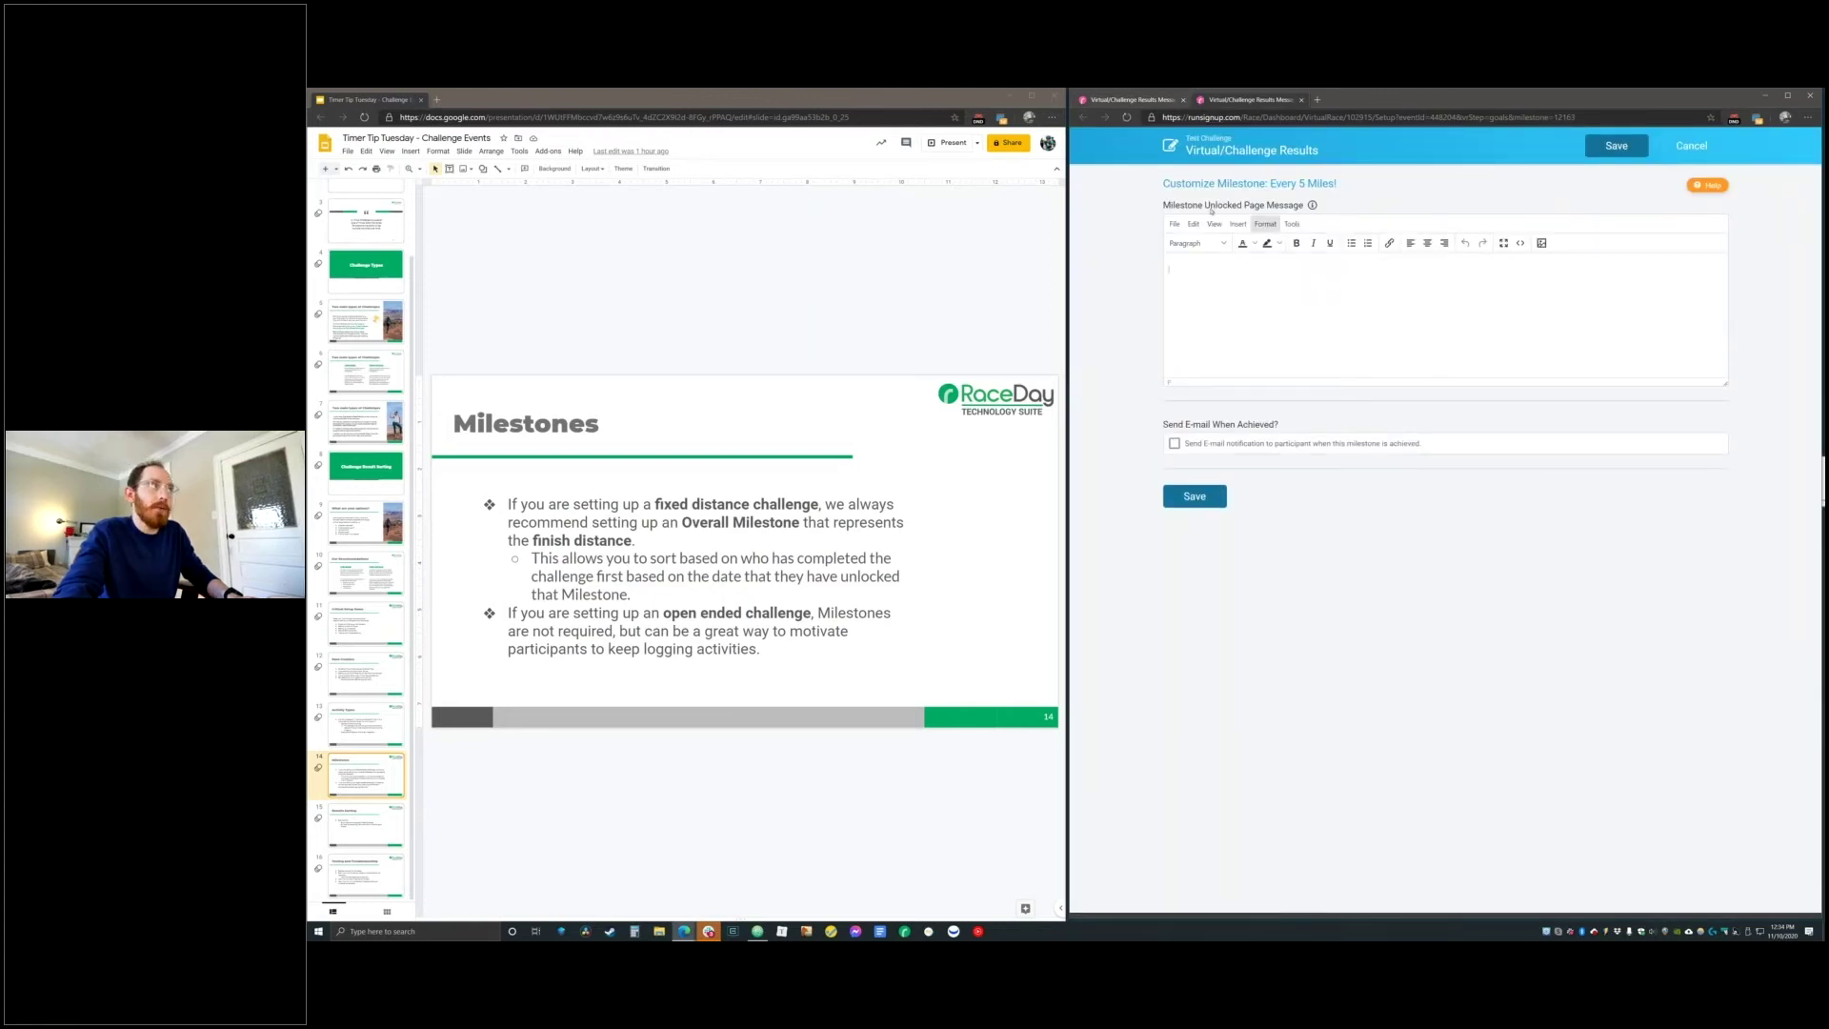
Examine the unlocked page message editor and the e-mail notification option for the Every 5 Miles! milestone
{"action": "left_click_drag", "start_coordinate": [1163, 205], "coordinate": [1305, 209]}
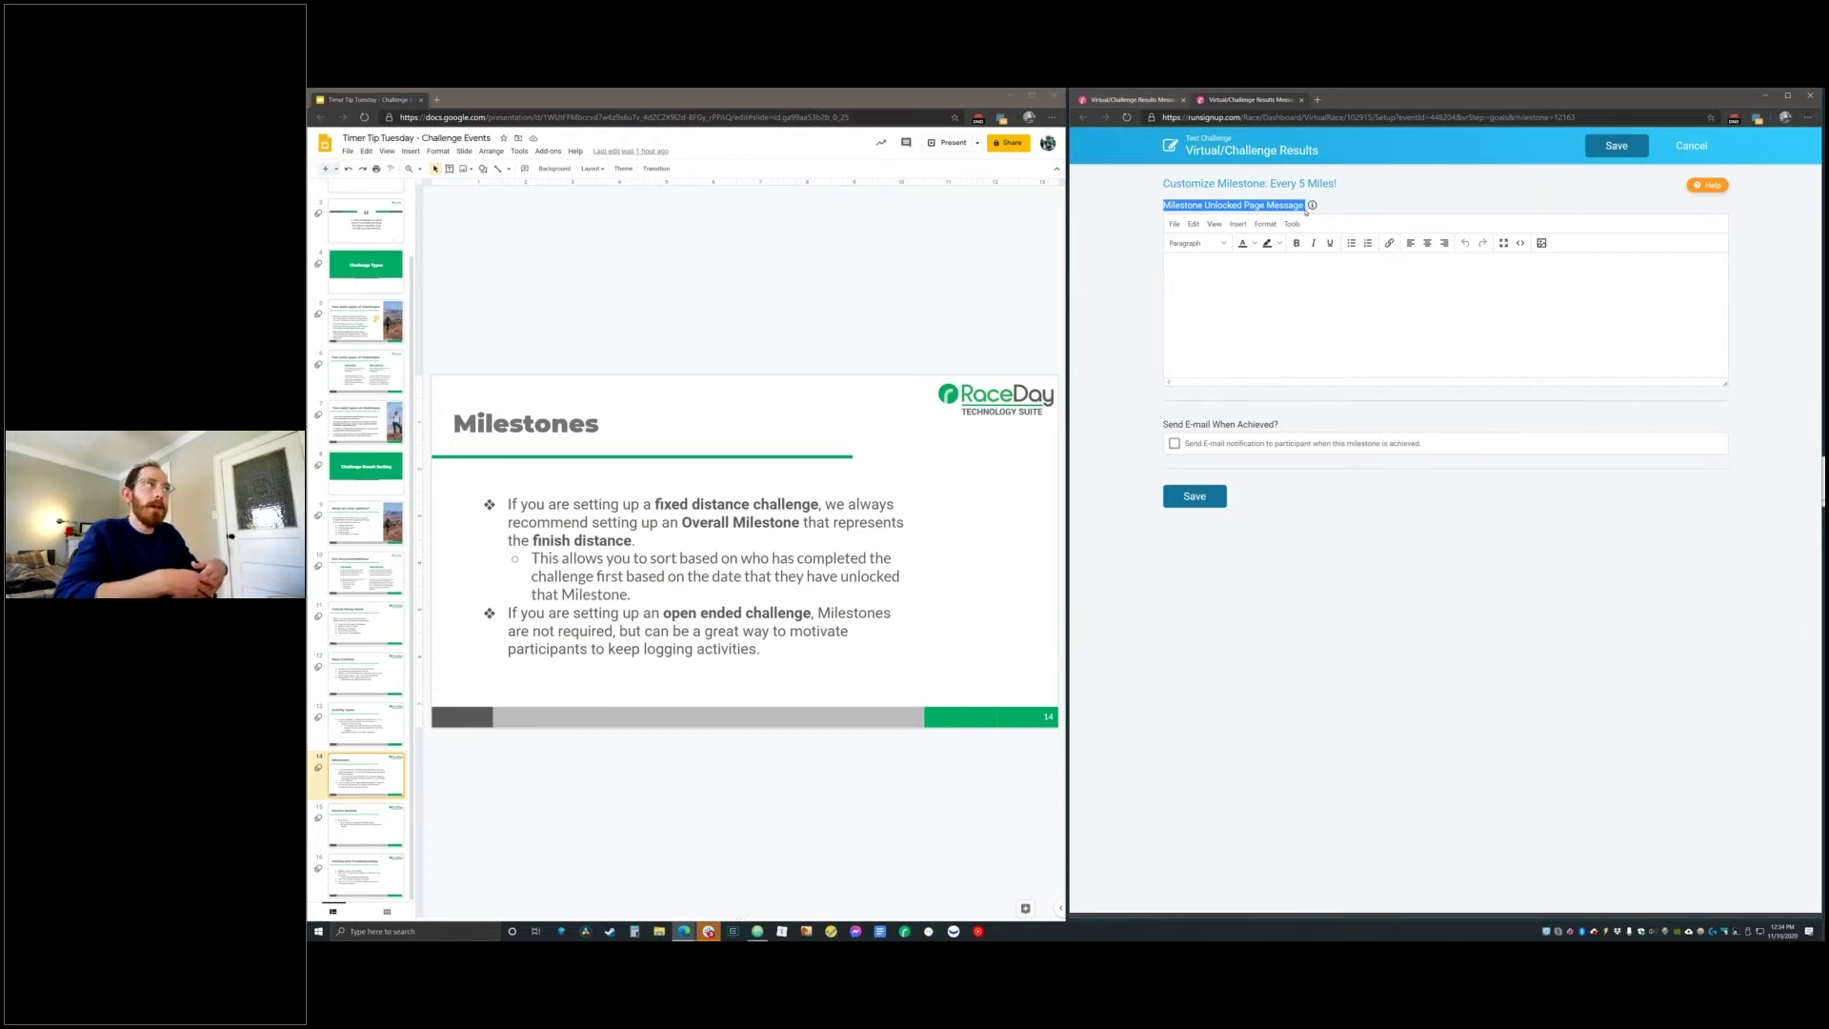
{"action": "left_click", "coordinate": [1267, 283]}
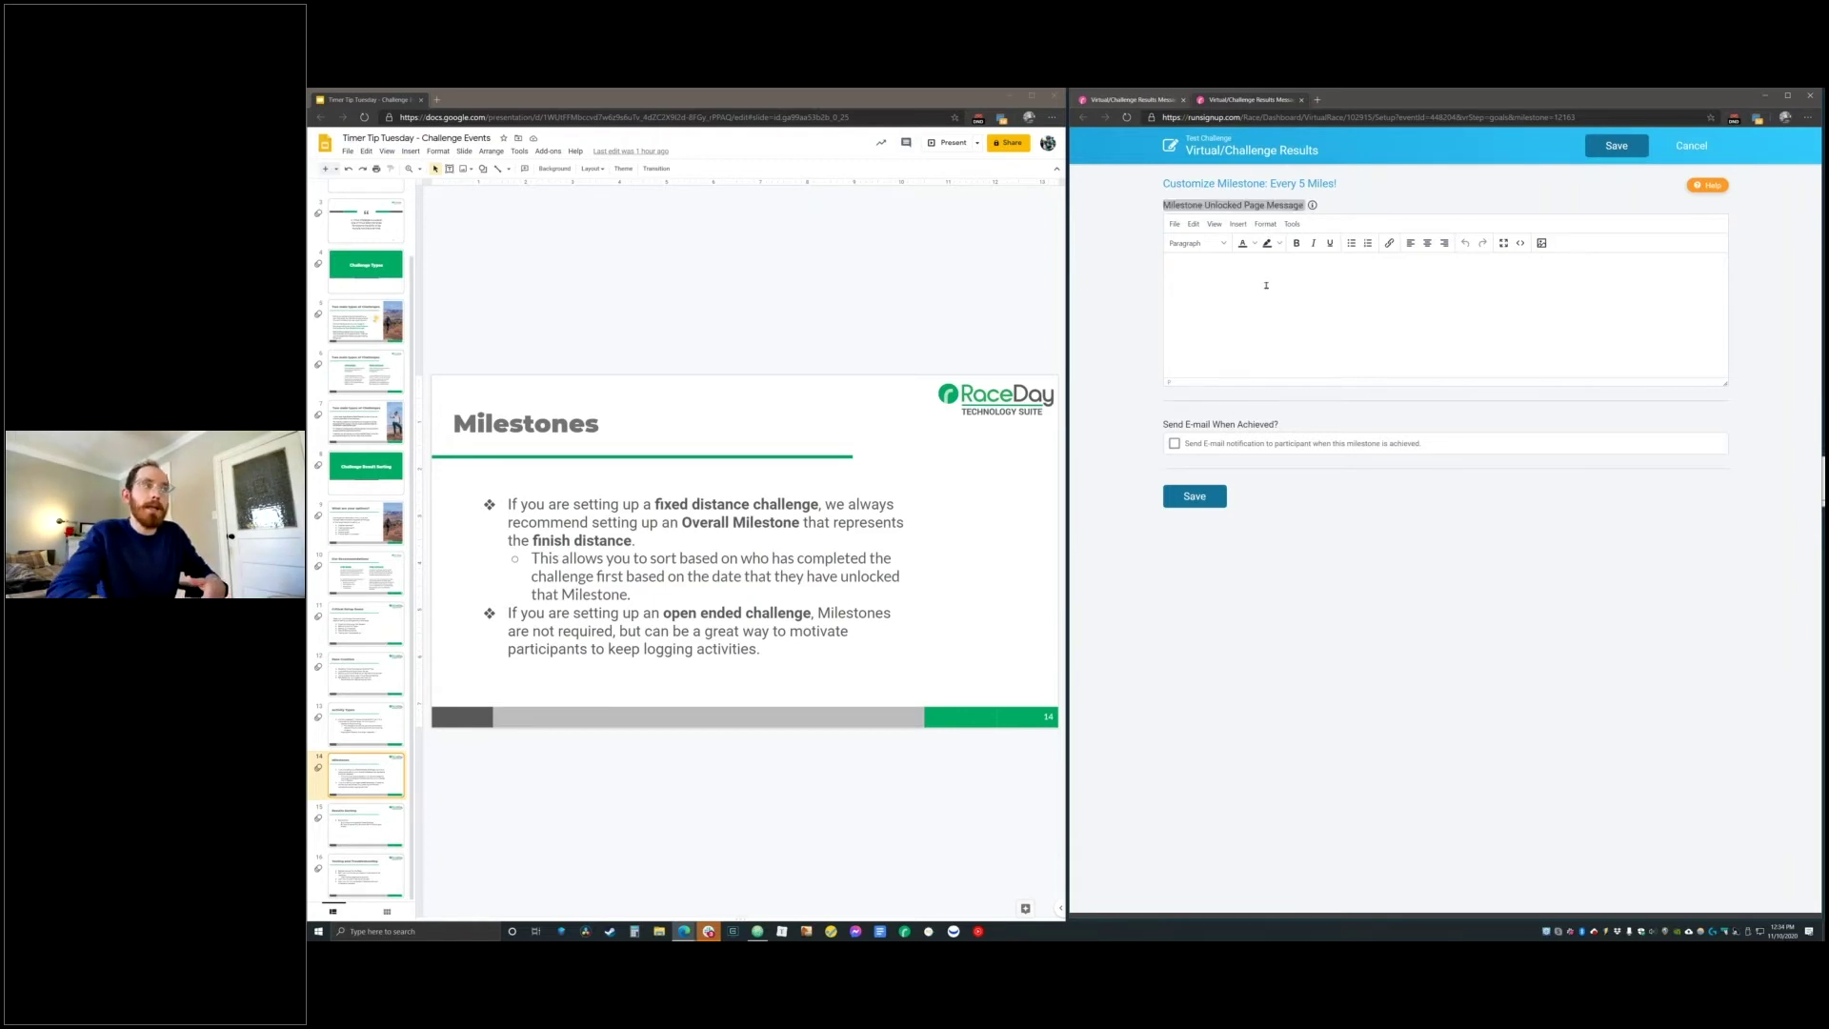
{"action": "left_click", "coordinate": [1196, 243]}
{"action": "left_click", "coordinate": [1375, 301]}
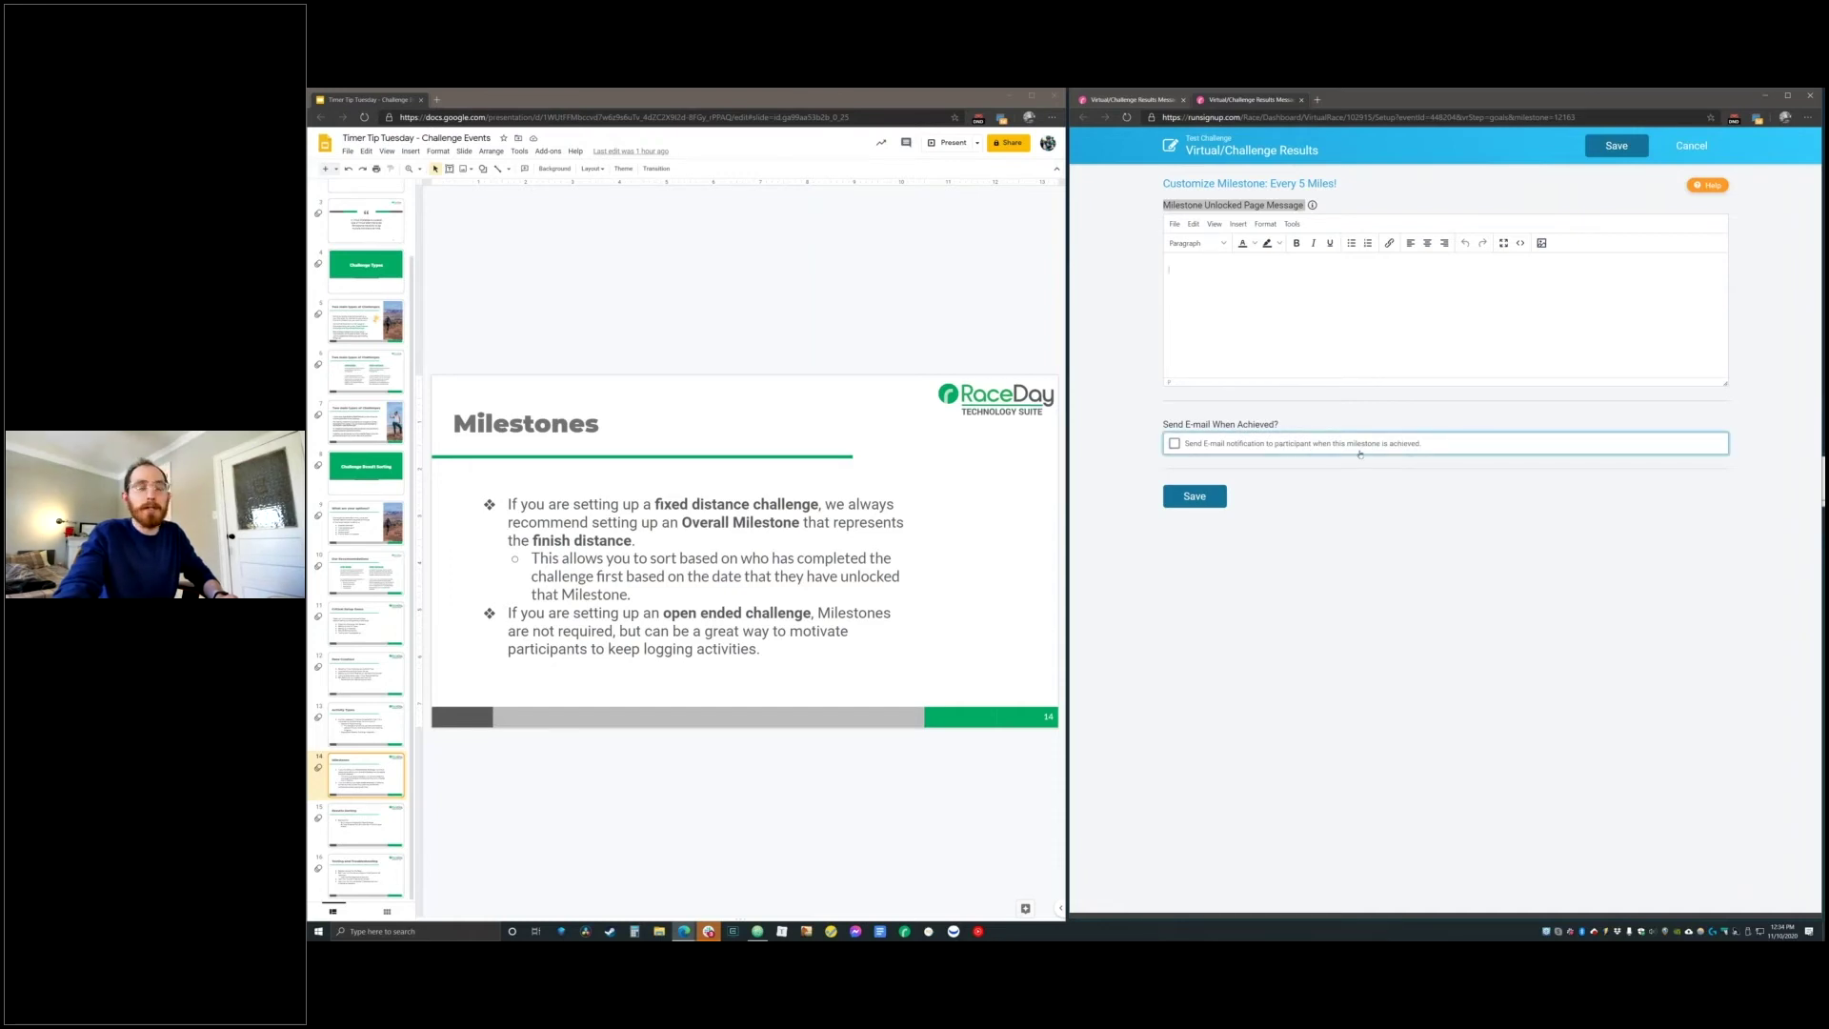
{"action": "left_click", "coordinate": [1520, 517]}
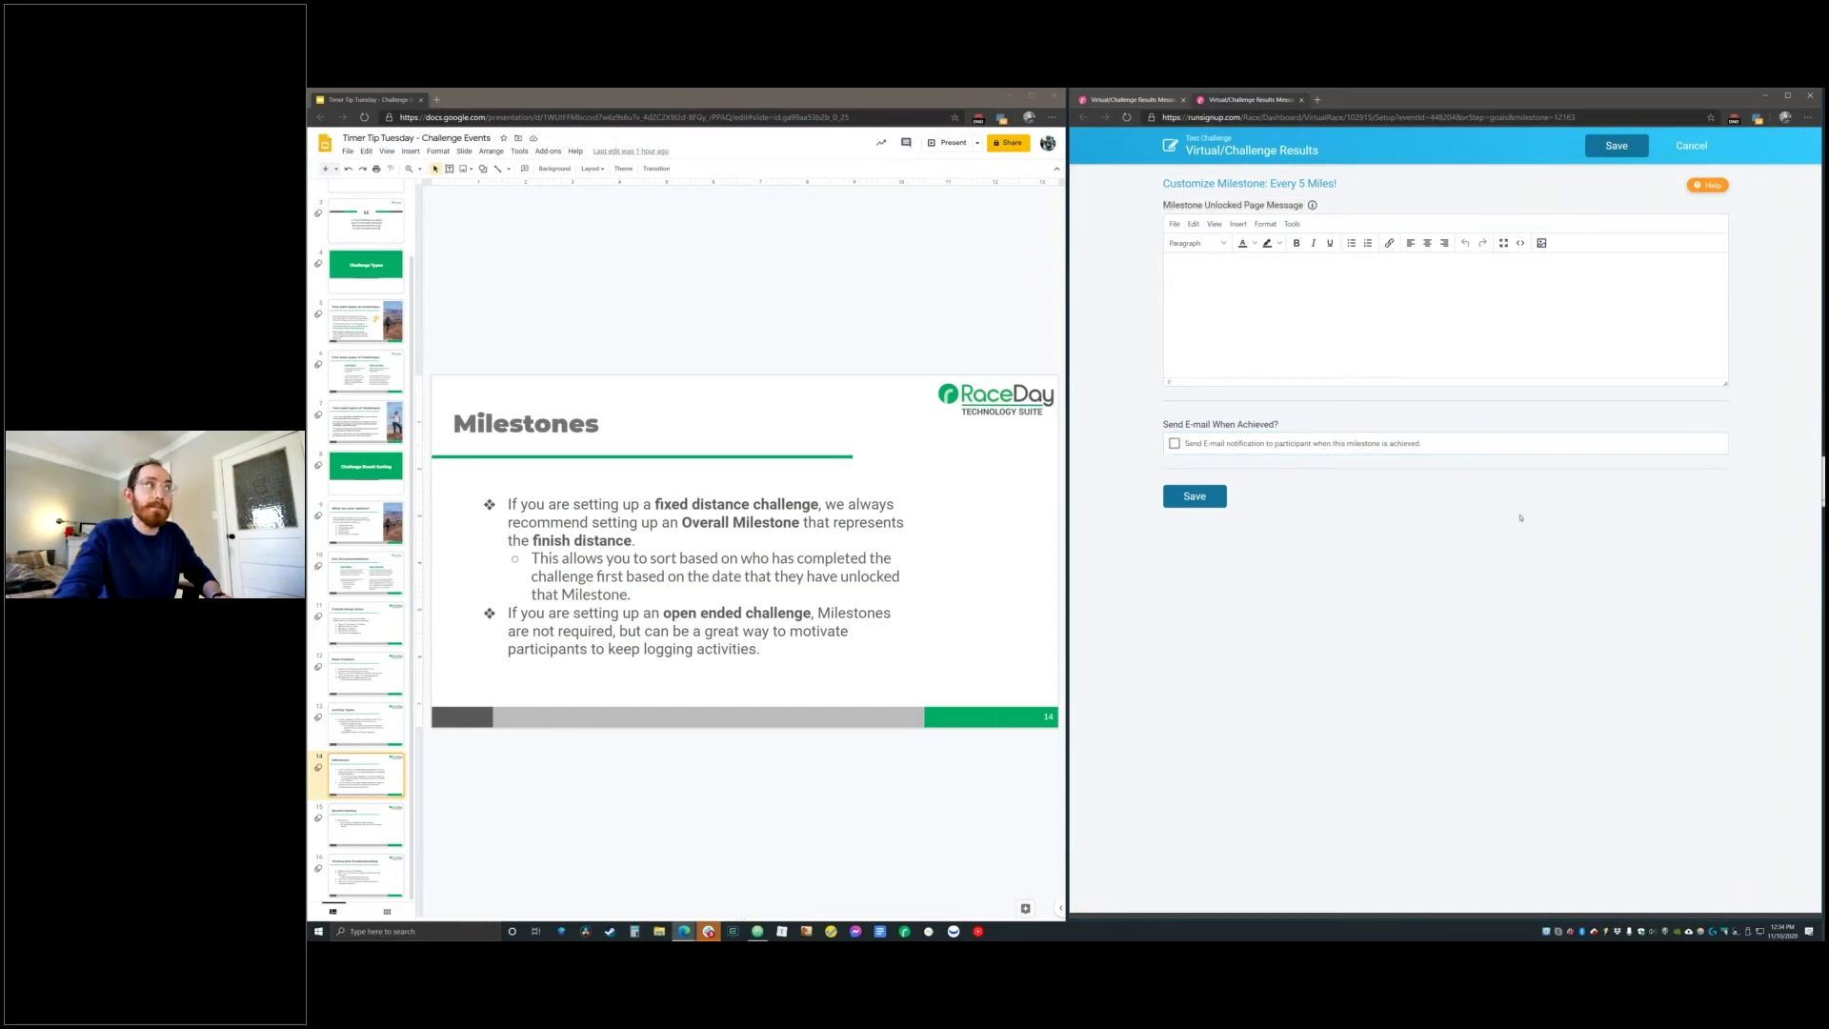
Leave the milestone customization and check the goals setups of Run a lot! and Run a specific distance, closing each without saving
{"action": "left_click", "coordinate": [1664, 150]}
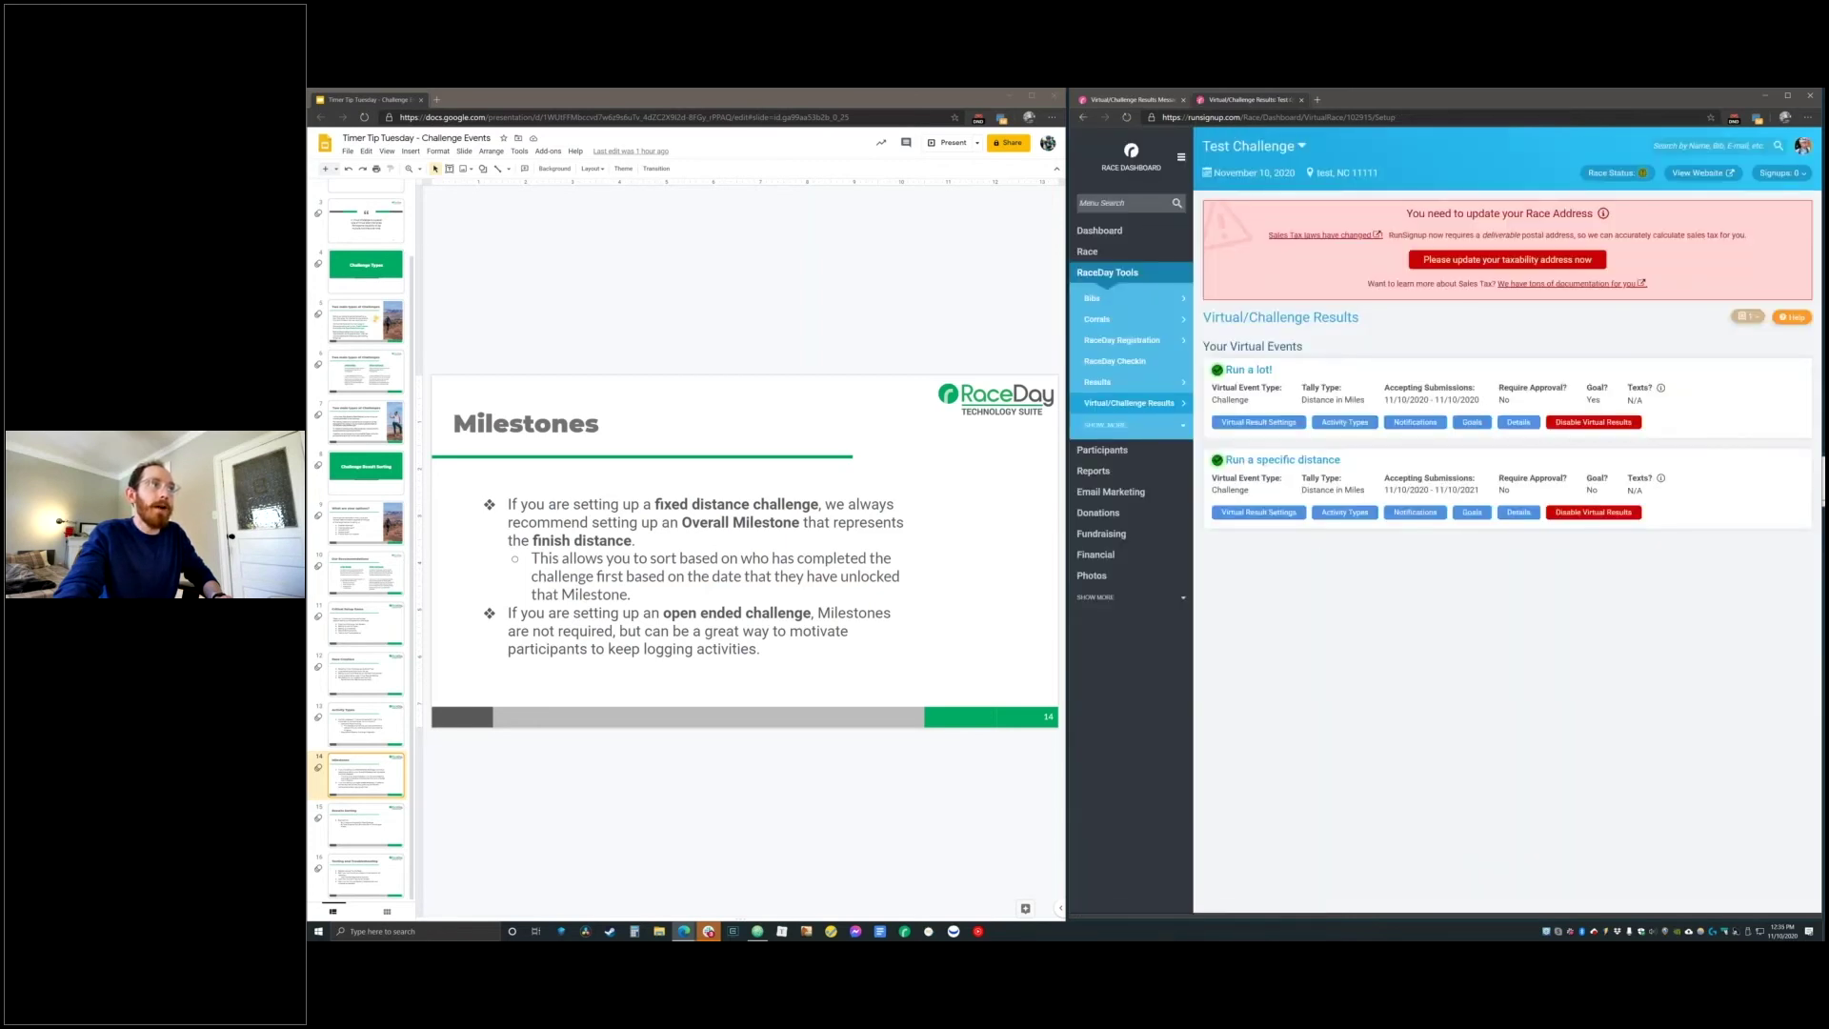
{"action": "left_click", "coordinate": [1472, 422]}
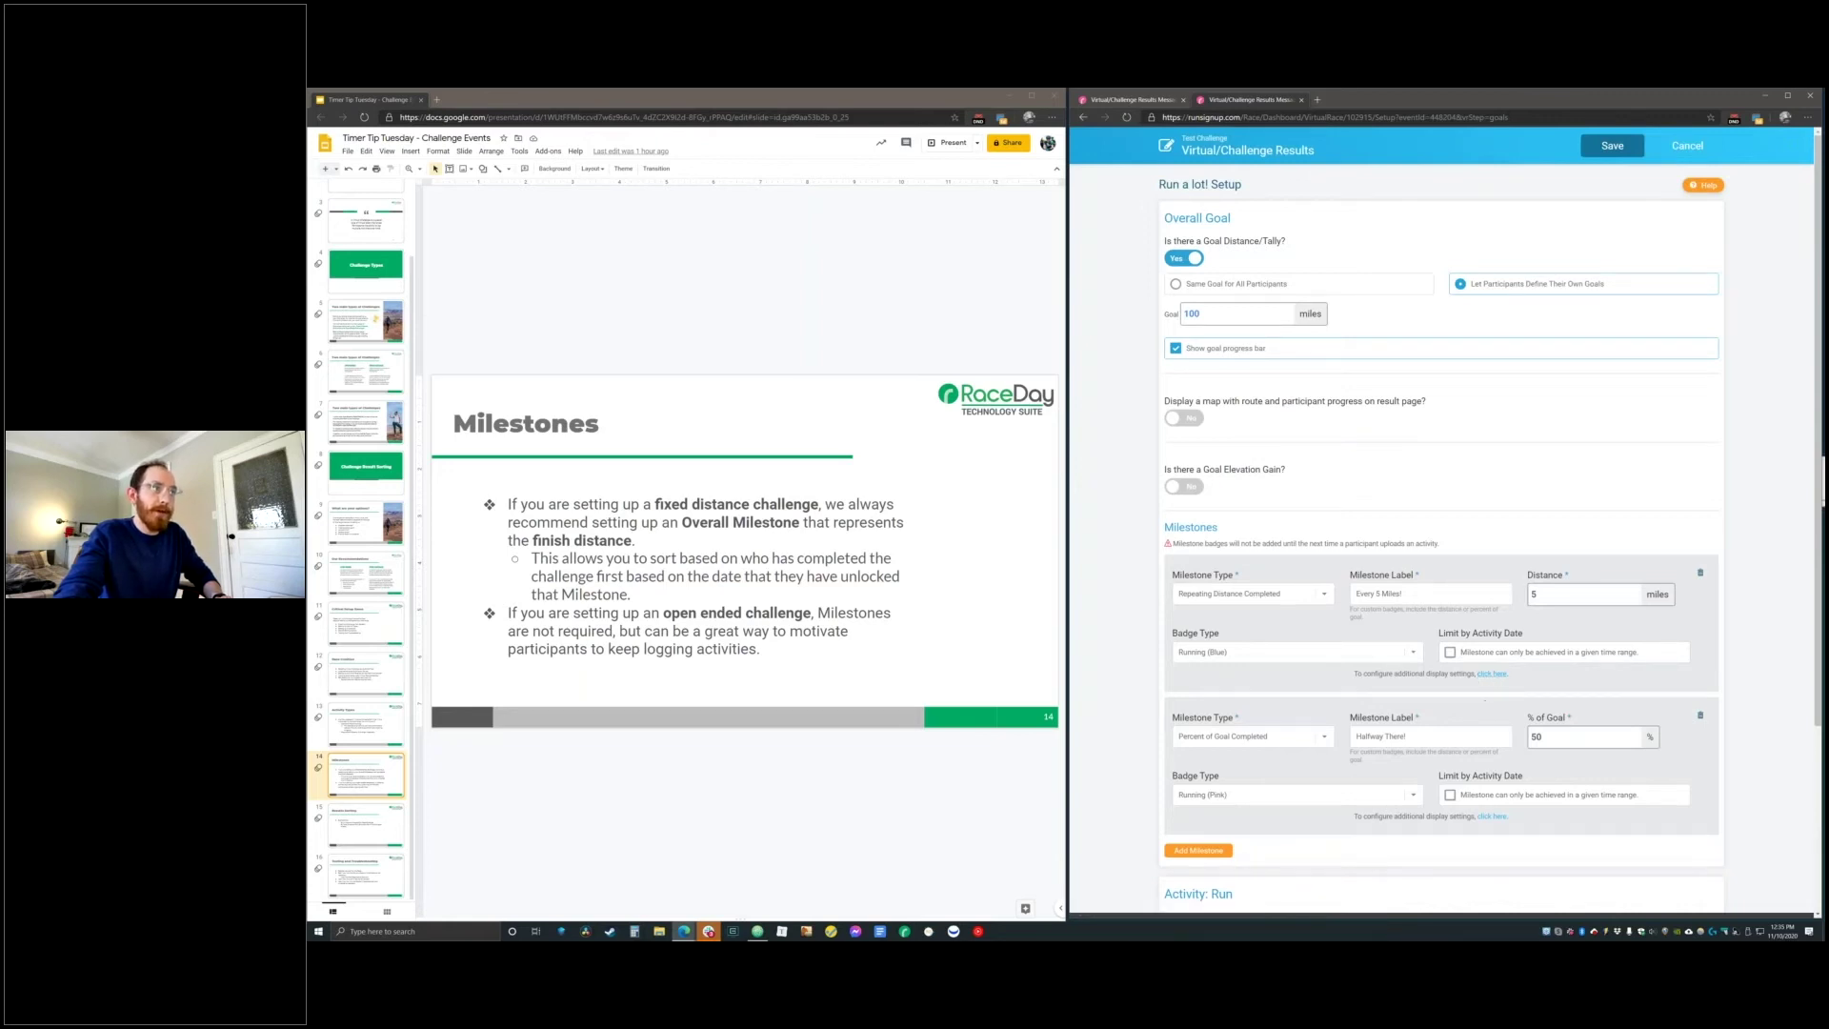
{"action": "left_click", "coordinate": [1687, 145]}
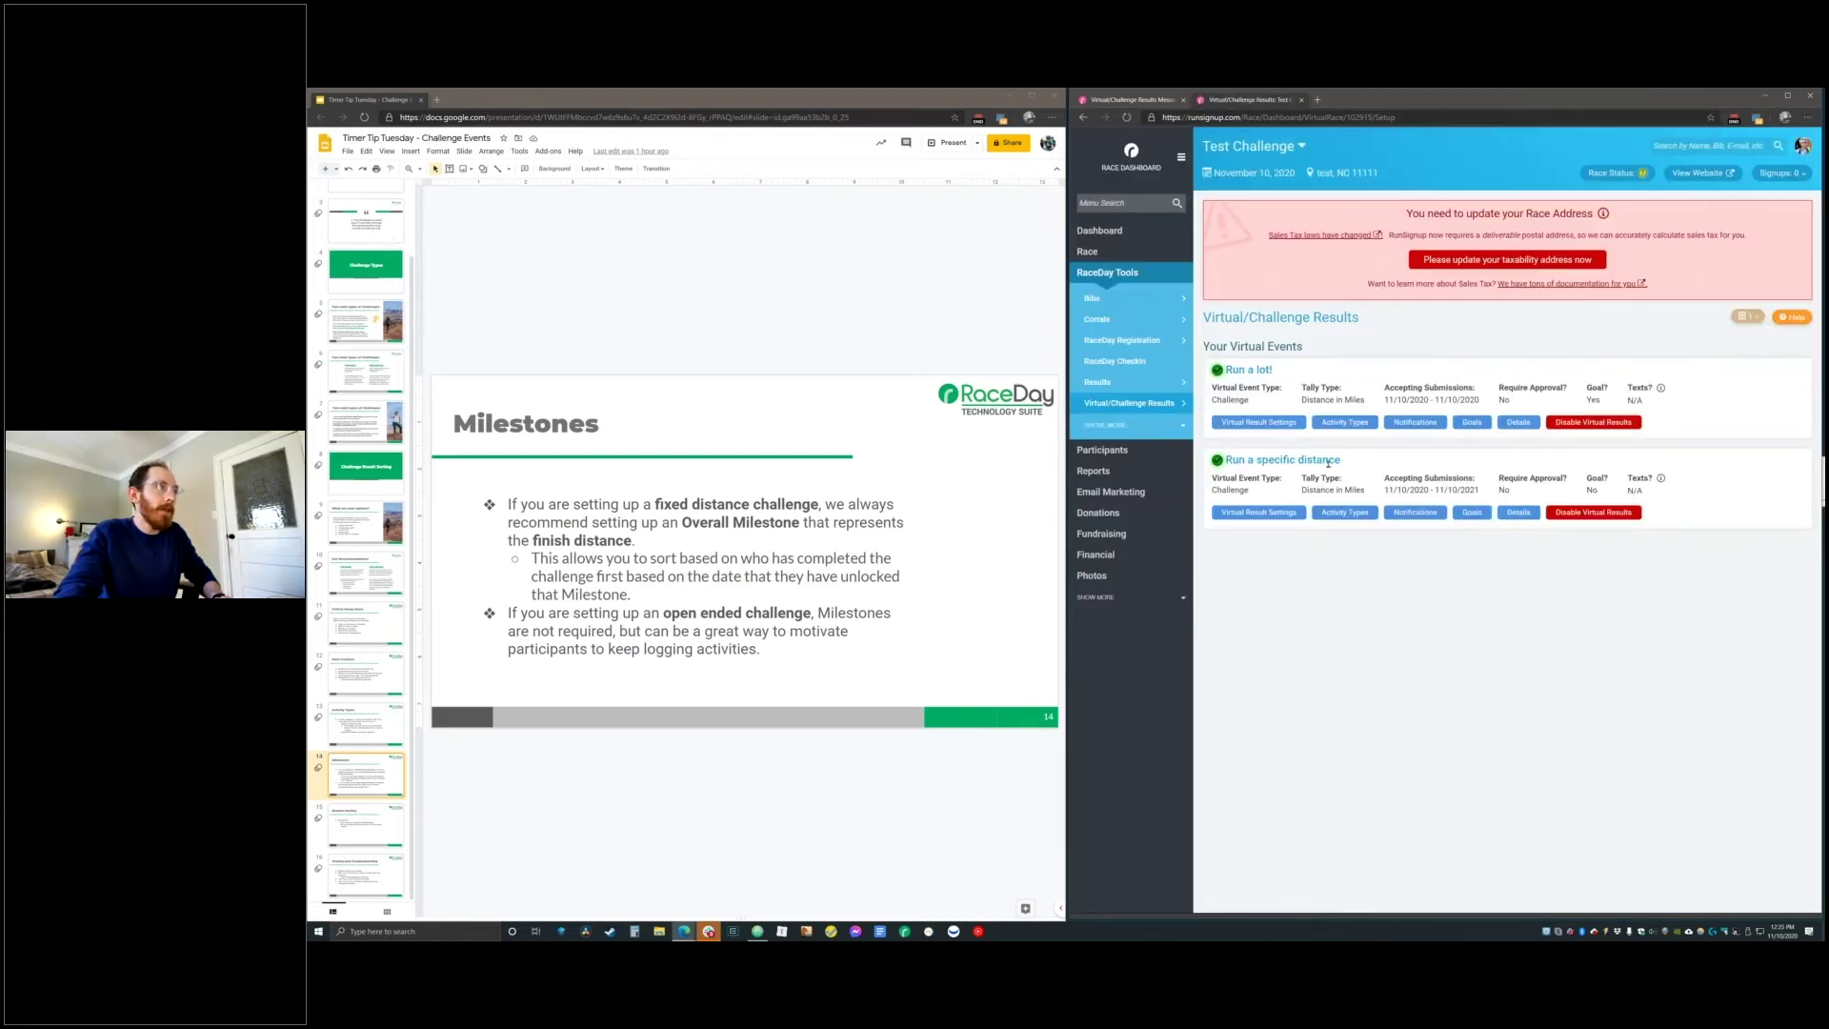
{"action": "left_click", "coordinate": [1472, 512]}
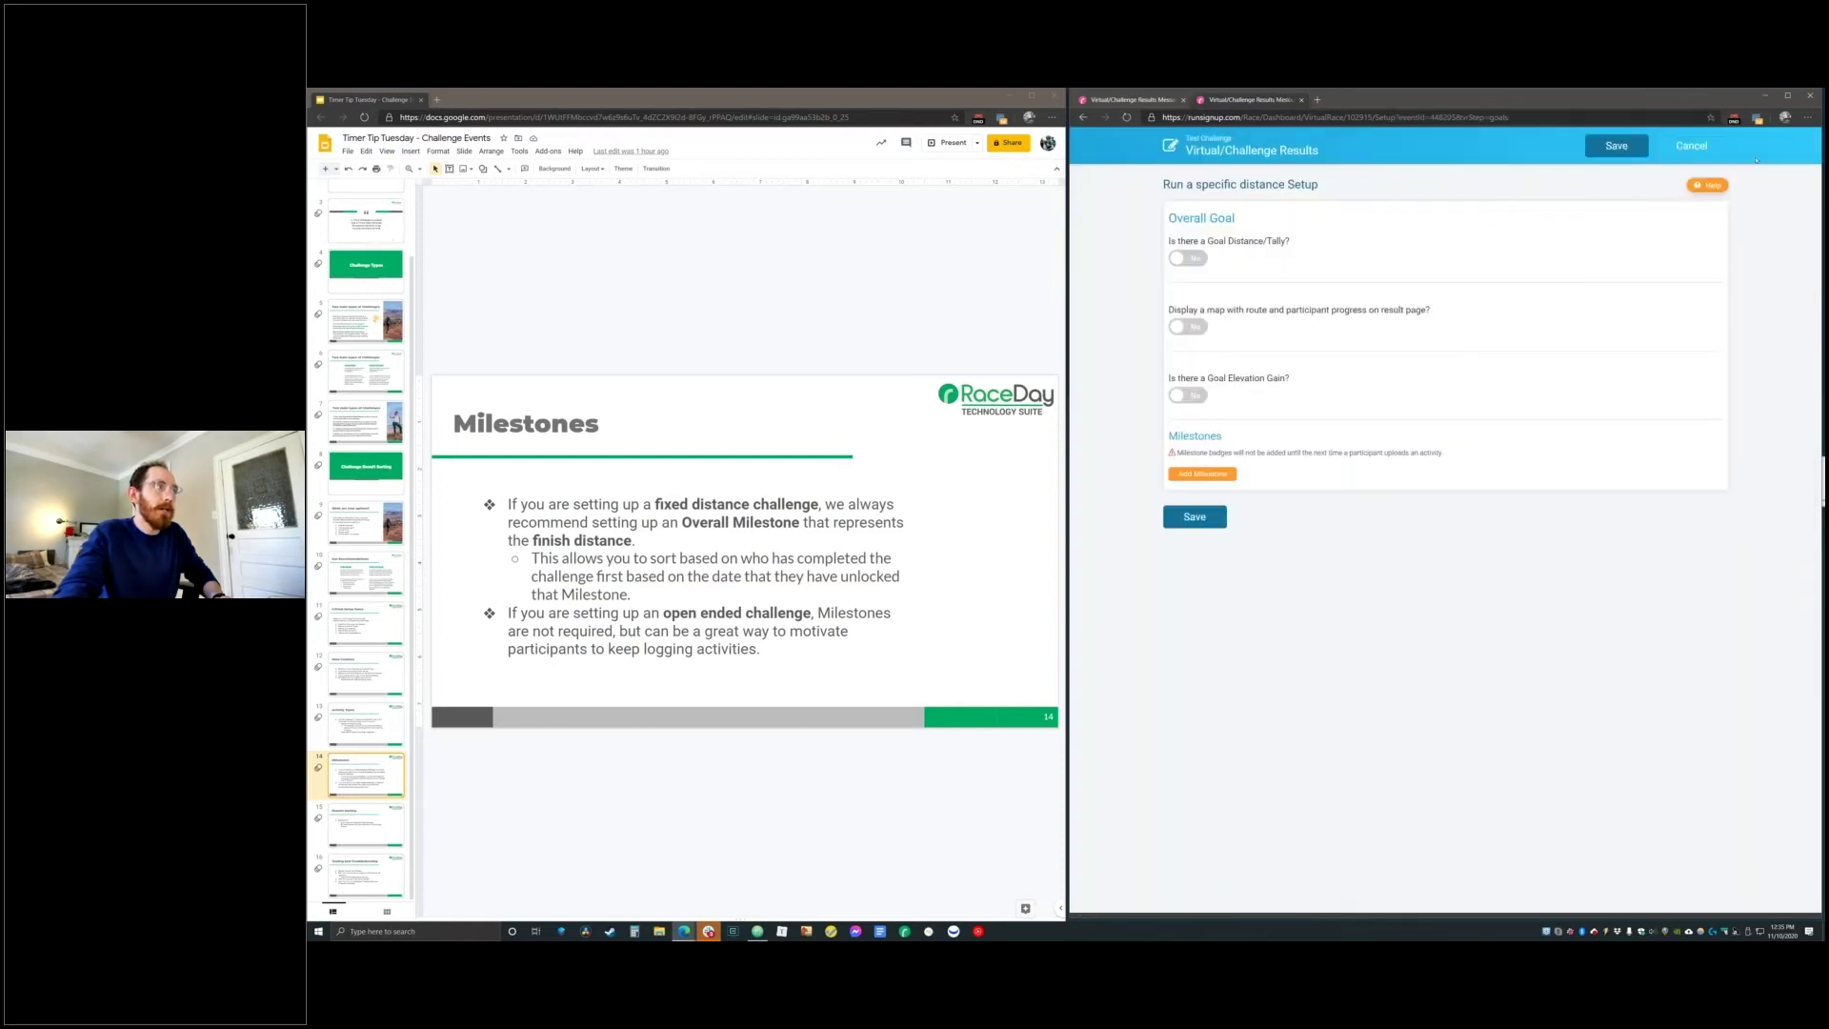
{"action": "left_click", "coordinate": [1692, 147]}
Add and save a Run activity type for Run a specific distance with time required, elevation gain optional, and the activity total field and splits included
{"action": "left_click", "coordinate": [1347, 514]}
{"action": "left_click", "coordinate": [1422, 205]}
{"action": "left_click", "coordinate": [1254, 260]}
{"action": "left_click", "coordinate": [1238, 277]}
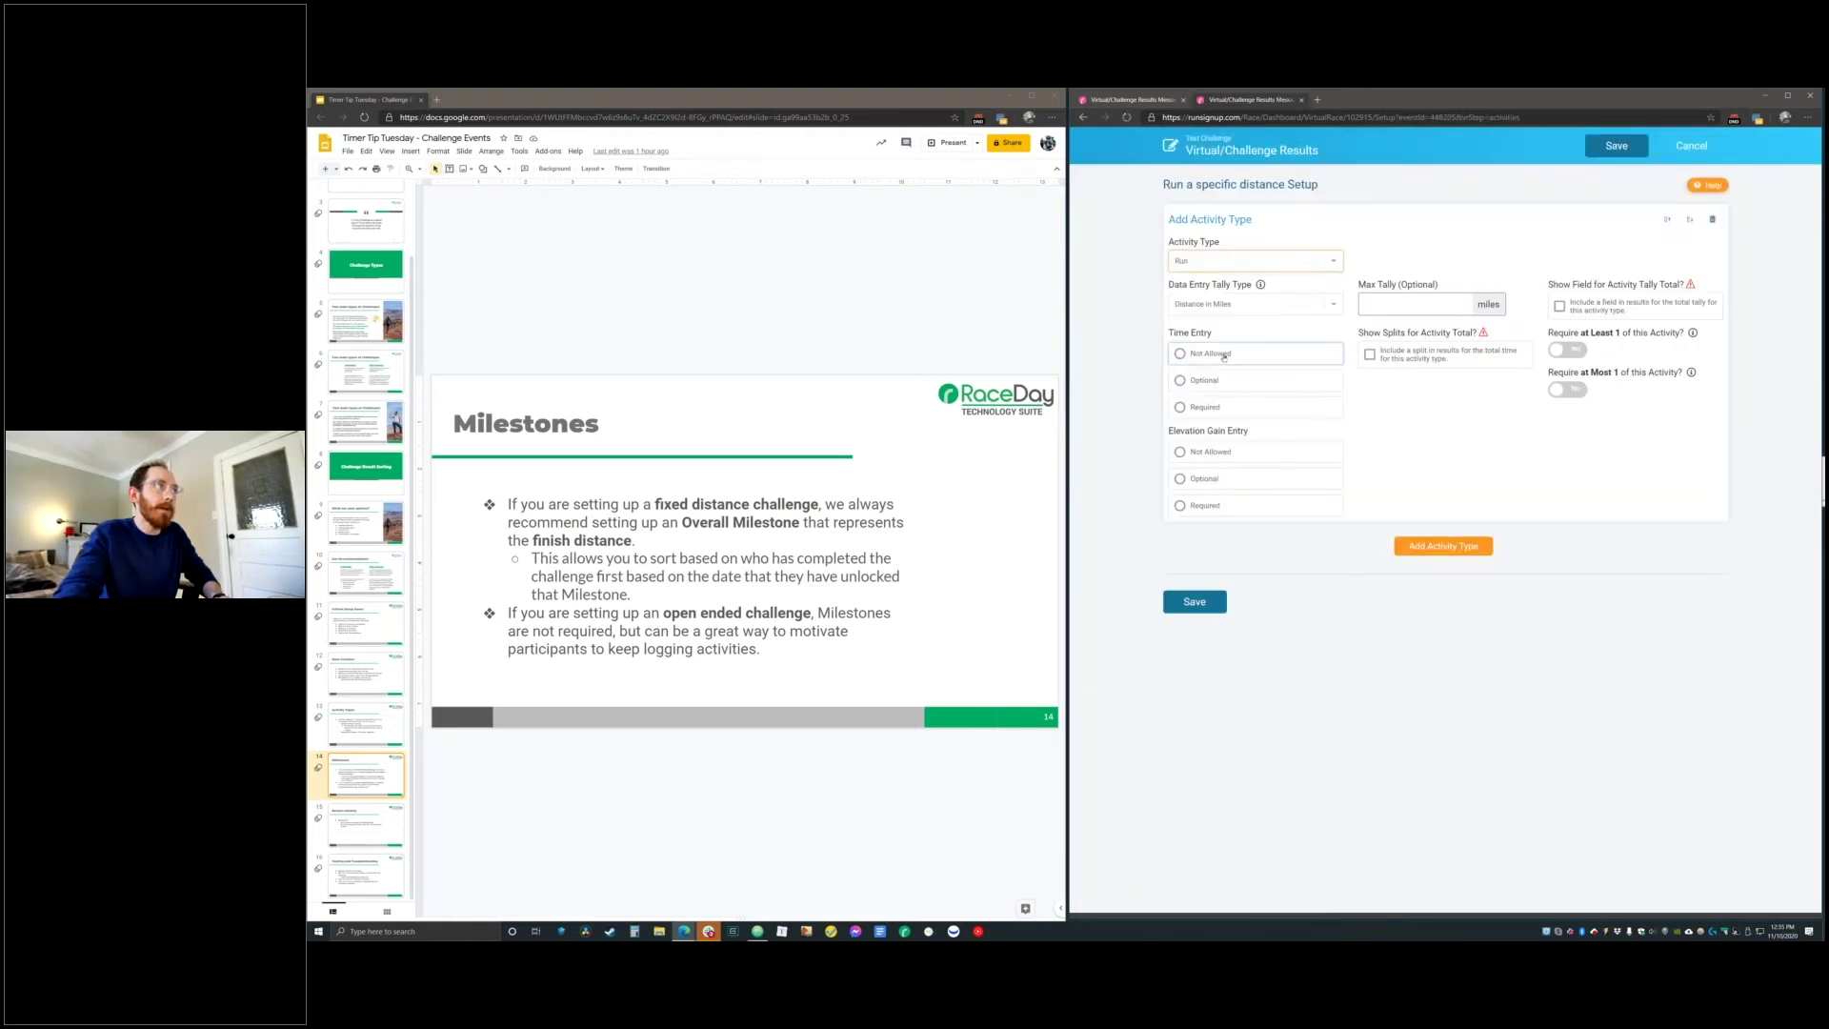
{"action": "left_click", "coordinate": [1239, 407]}
{"action": "left_click", "coordinate": [1204, 479]}
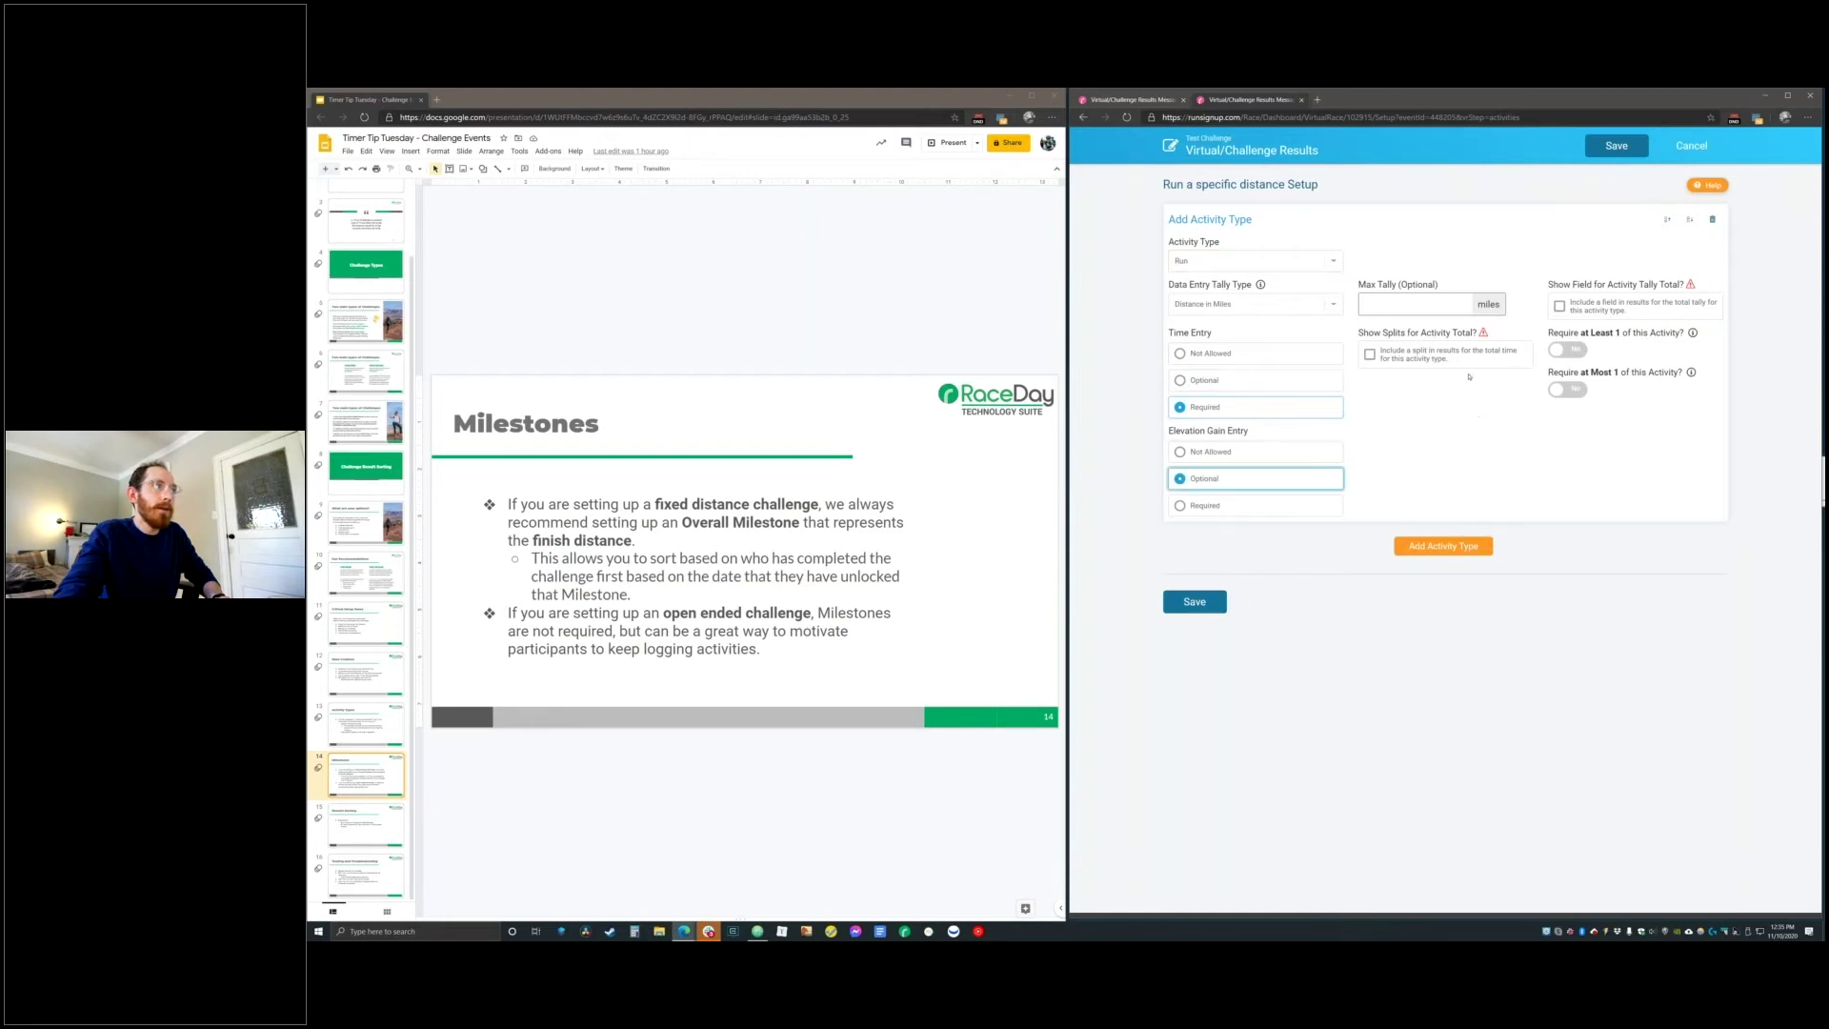
{"action": "left_click", "coordinate": [1195, 601]}
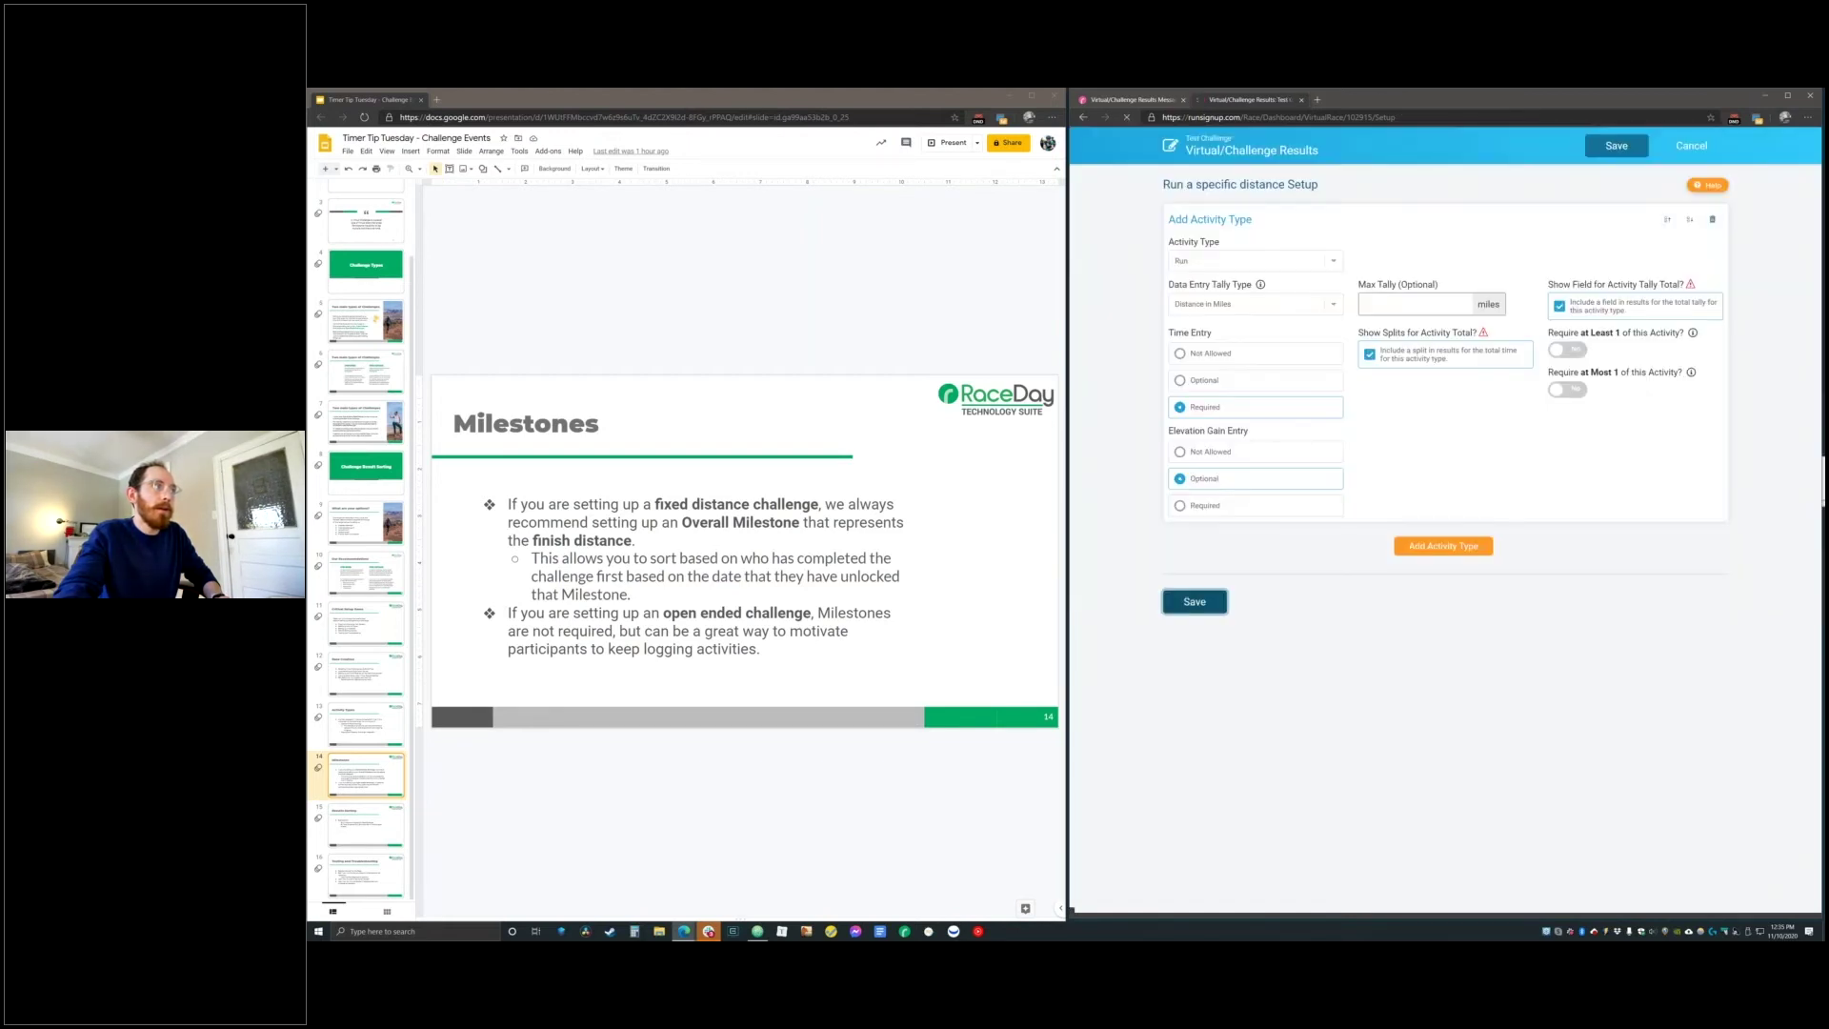
Enable an overall distance goal for Run a specific distance, using the same goal of 3000 miles for all participants
{"action": "left_click", "coordinate": [1472, 537]}
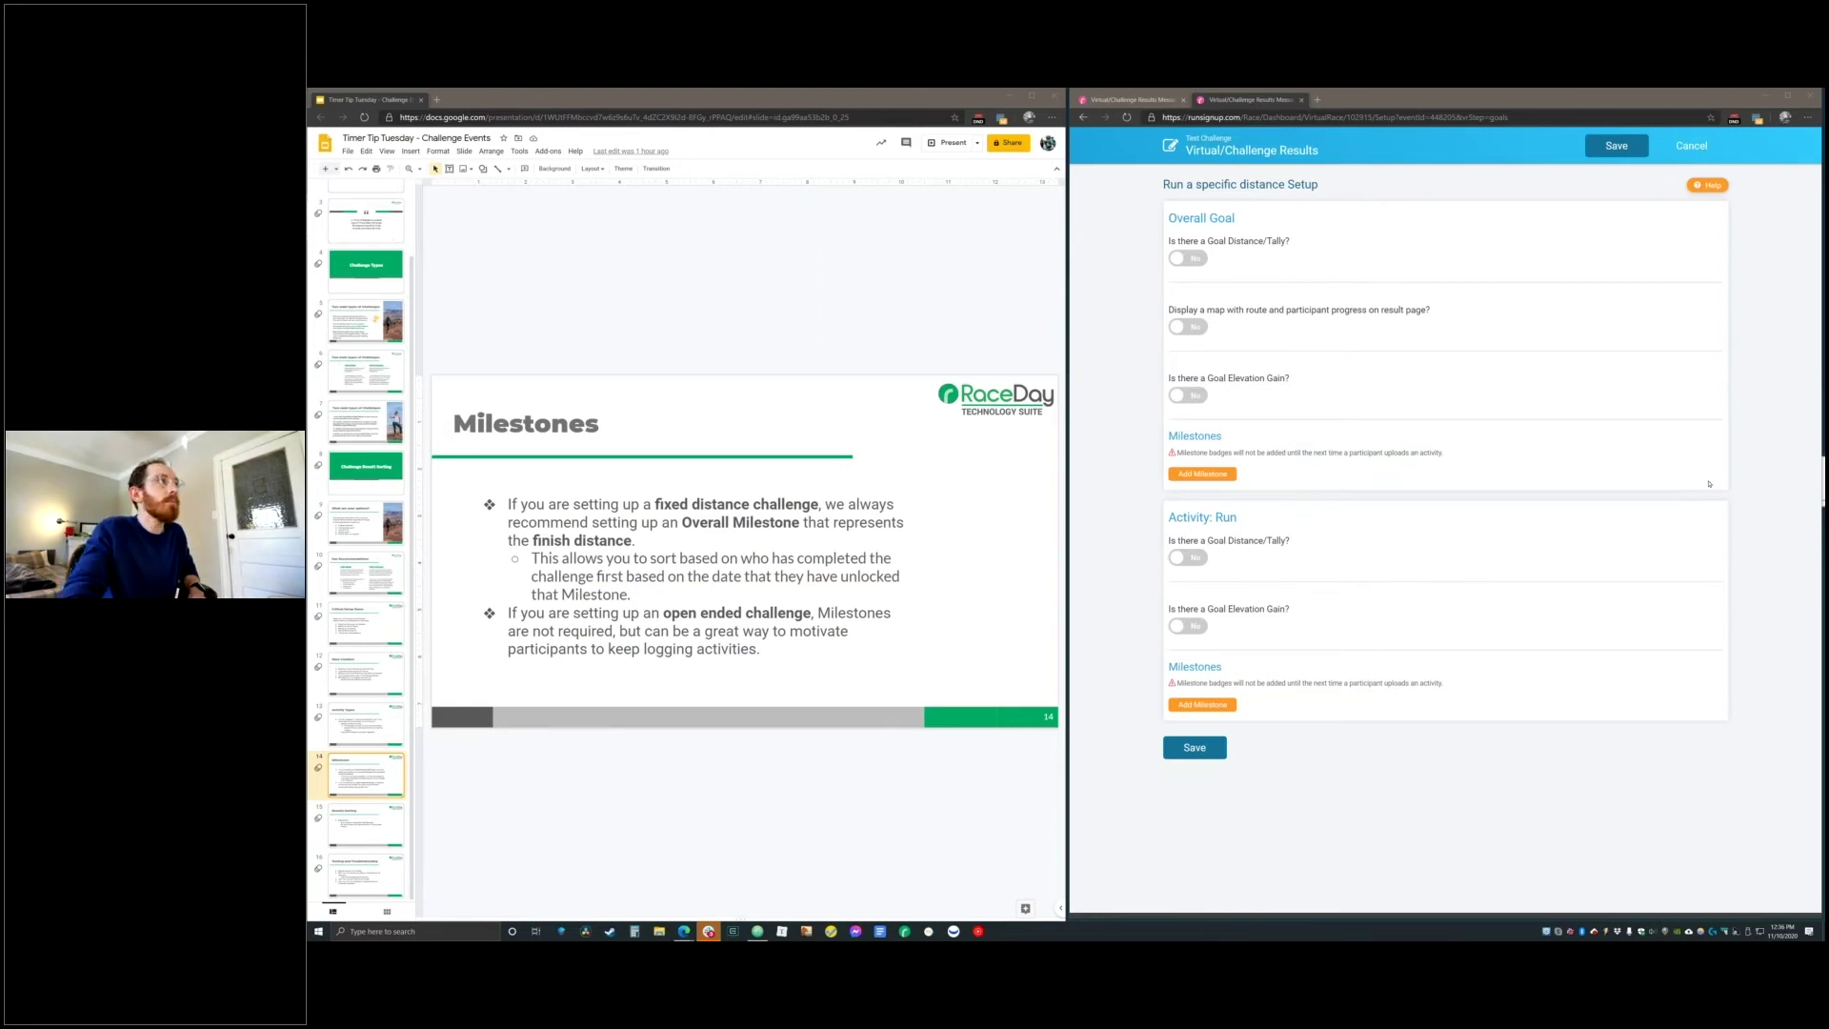
{"action": "left_click", "coordinate": [1429, 423]}
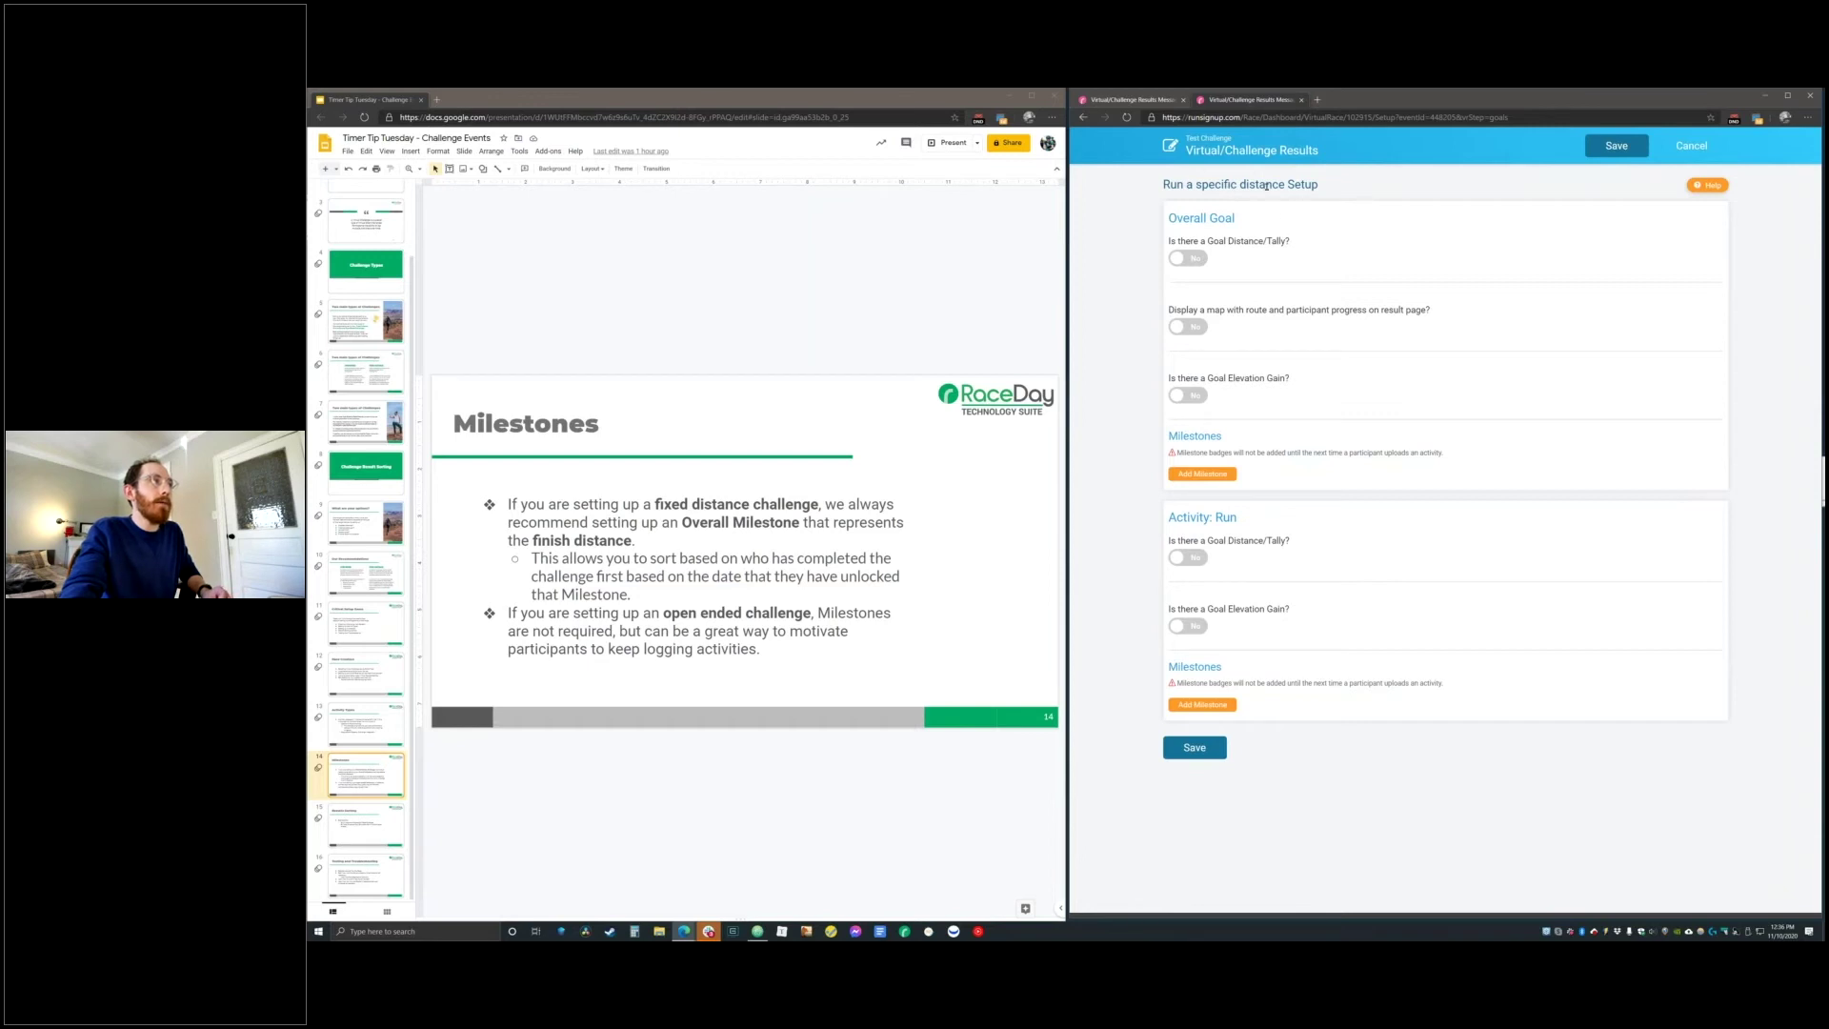
{"action": "left_click_drag", "start_coordinate": [1340, 191], "coordinate": [1210, 185]}
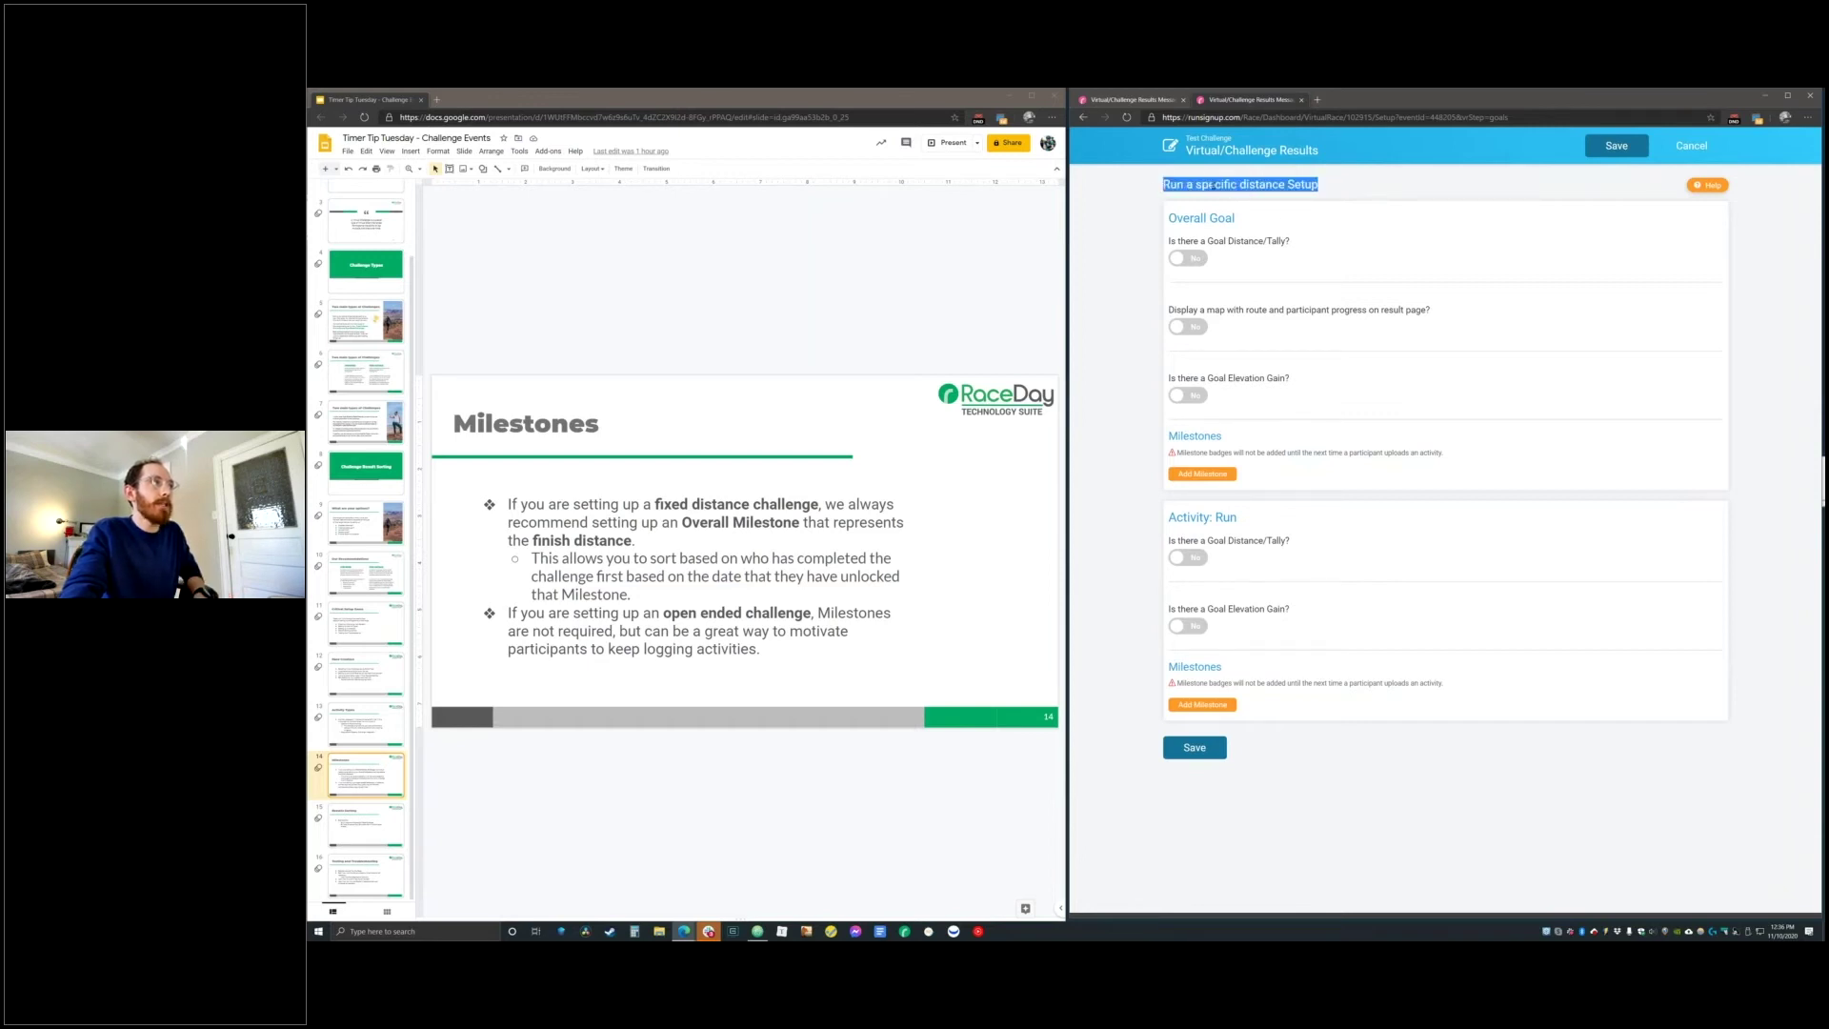
{"action": "left_click", "coordinate": [1188, 258]}
{"action": "left_click", "coordinate": [1243, 290]}
{"action": "left_click", "coordinate": [1231, 317]}
{"action": "type", "text": "3000"}
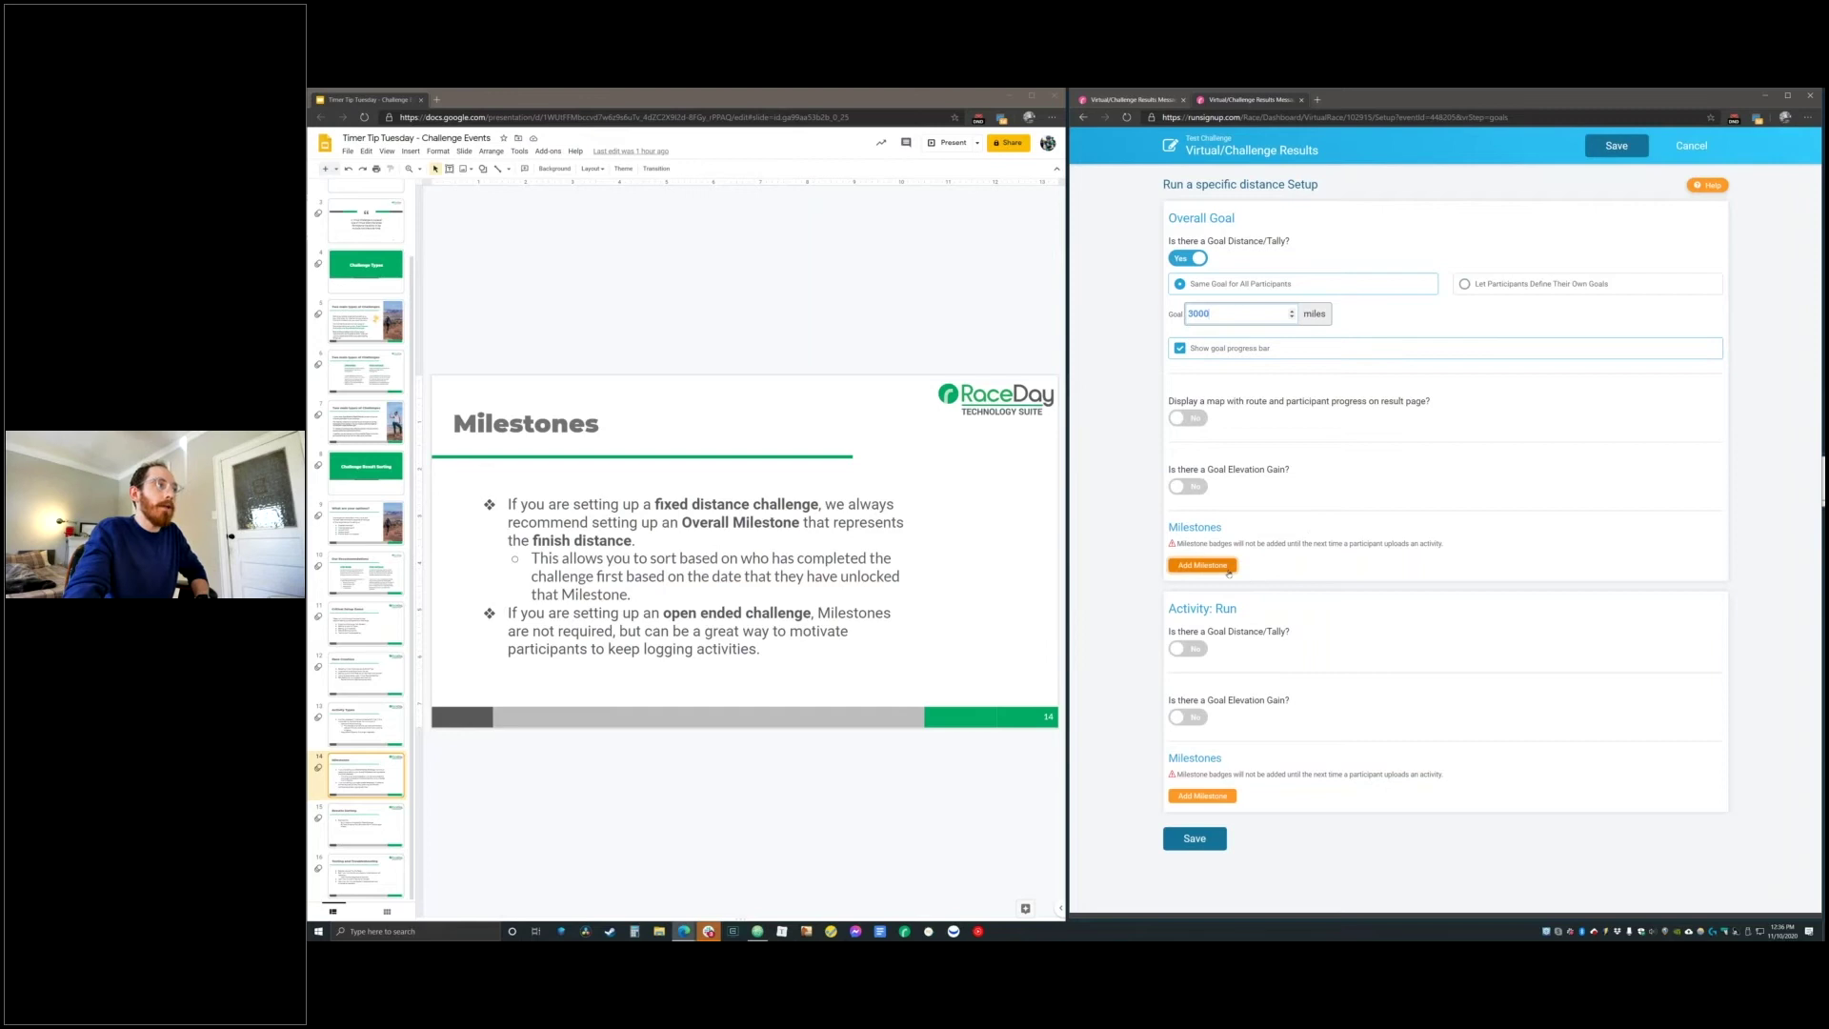
Review the Run a specific distance setup title and overall milestones section, highlighting the title, the badge note and the Milestones heading
{"action": "left_click_drag", "start_coordinate": [1200, 184], "coordinate": [1321, 186]}
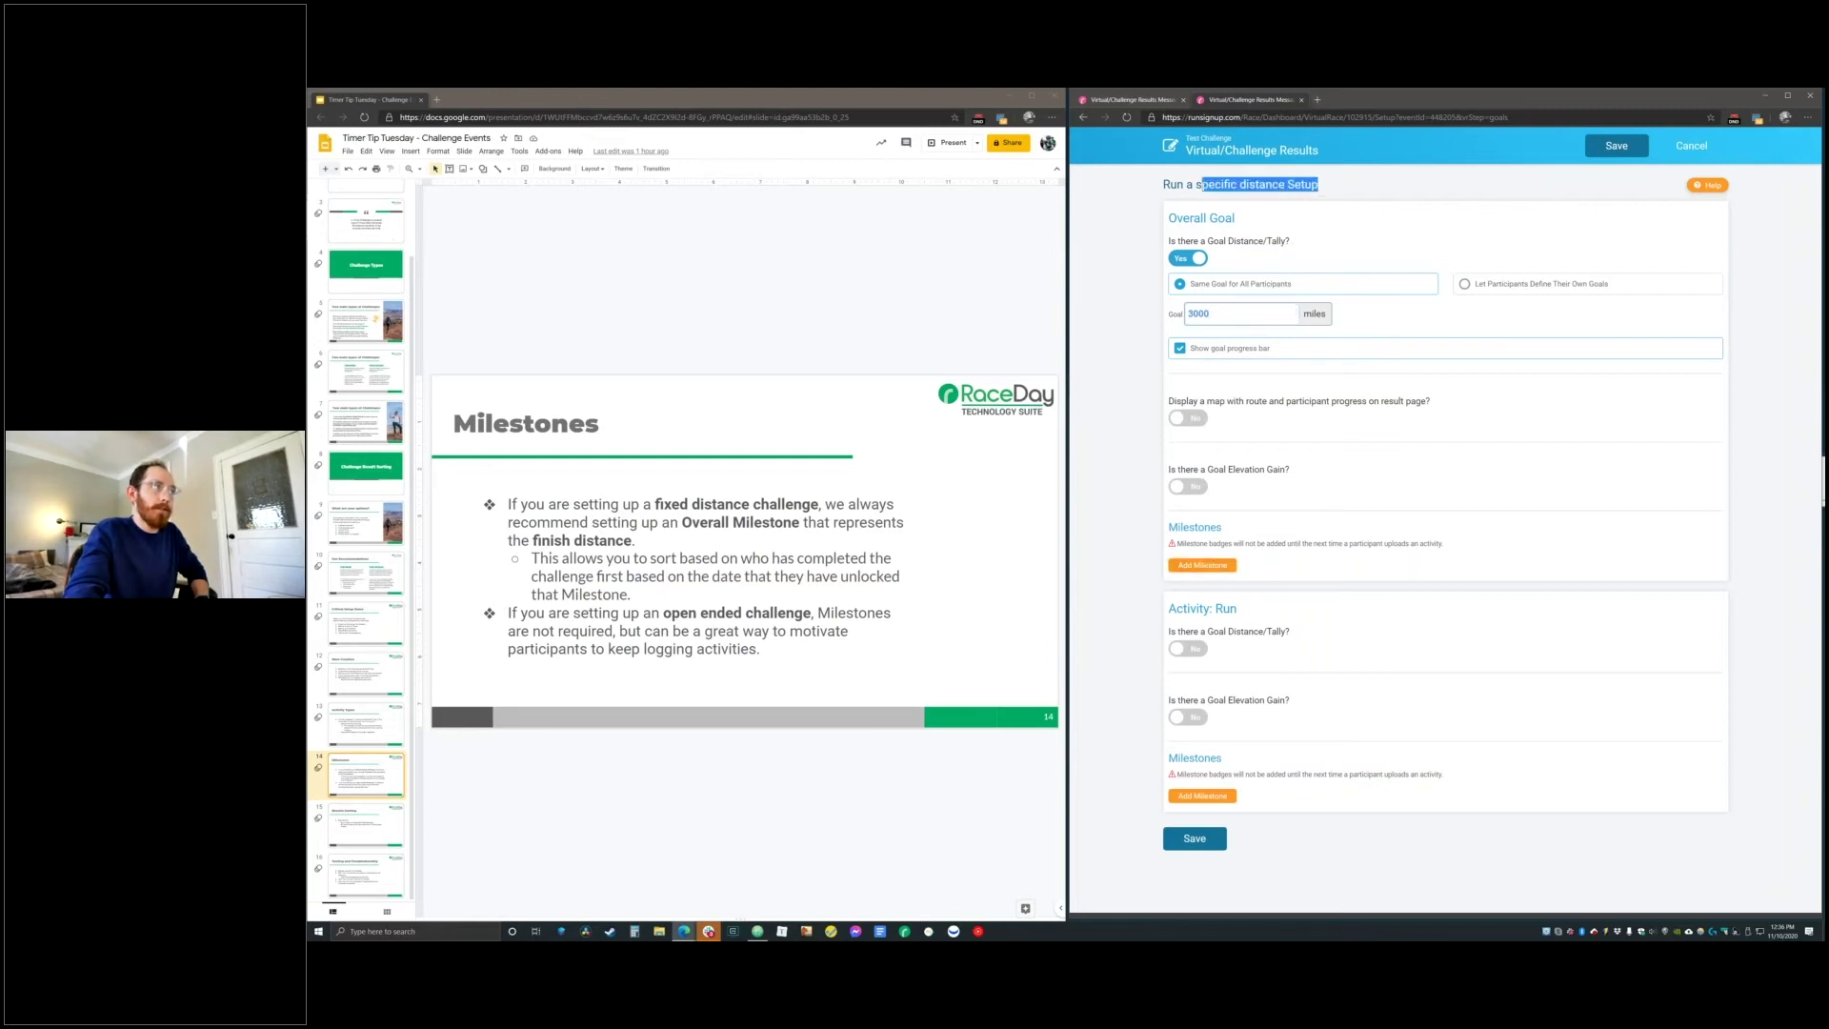
{"action": "triple_click", "coordinate": [1220, 544]}
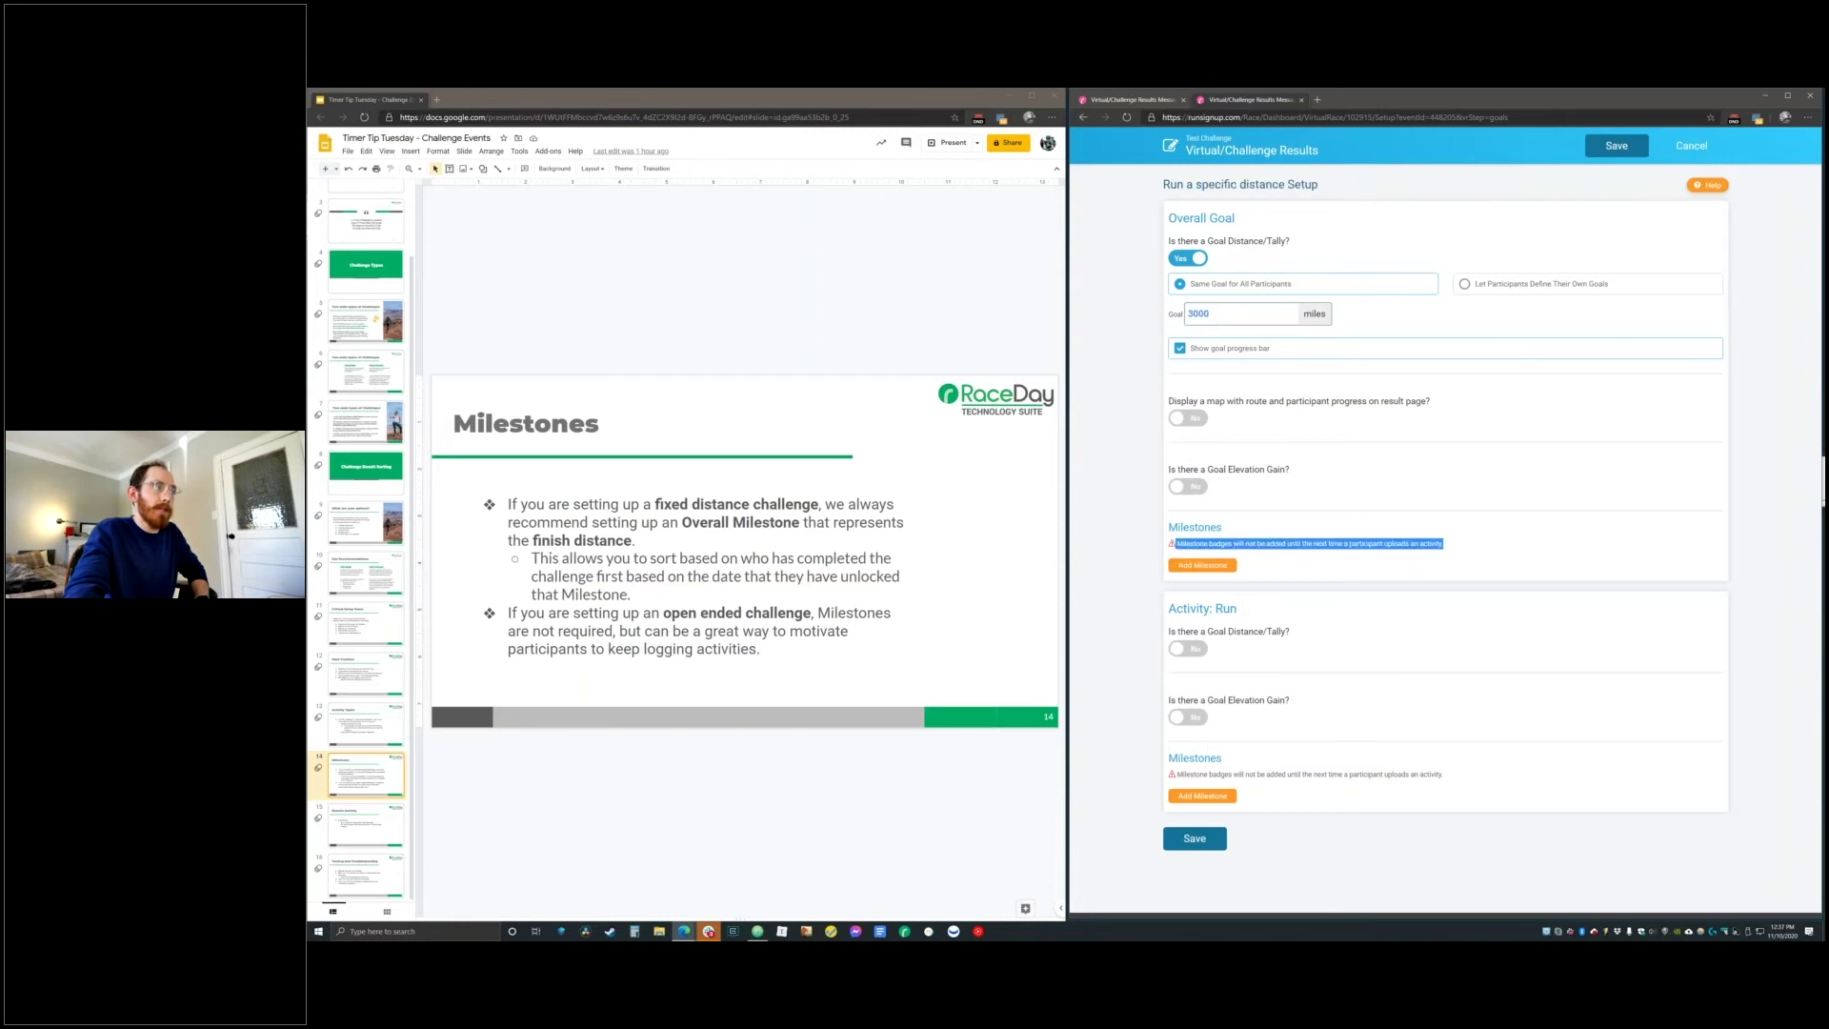
{"action": "double_click", "coordinate": [1195, 527]}
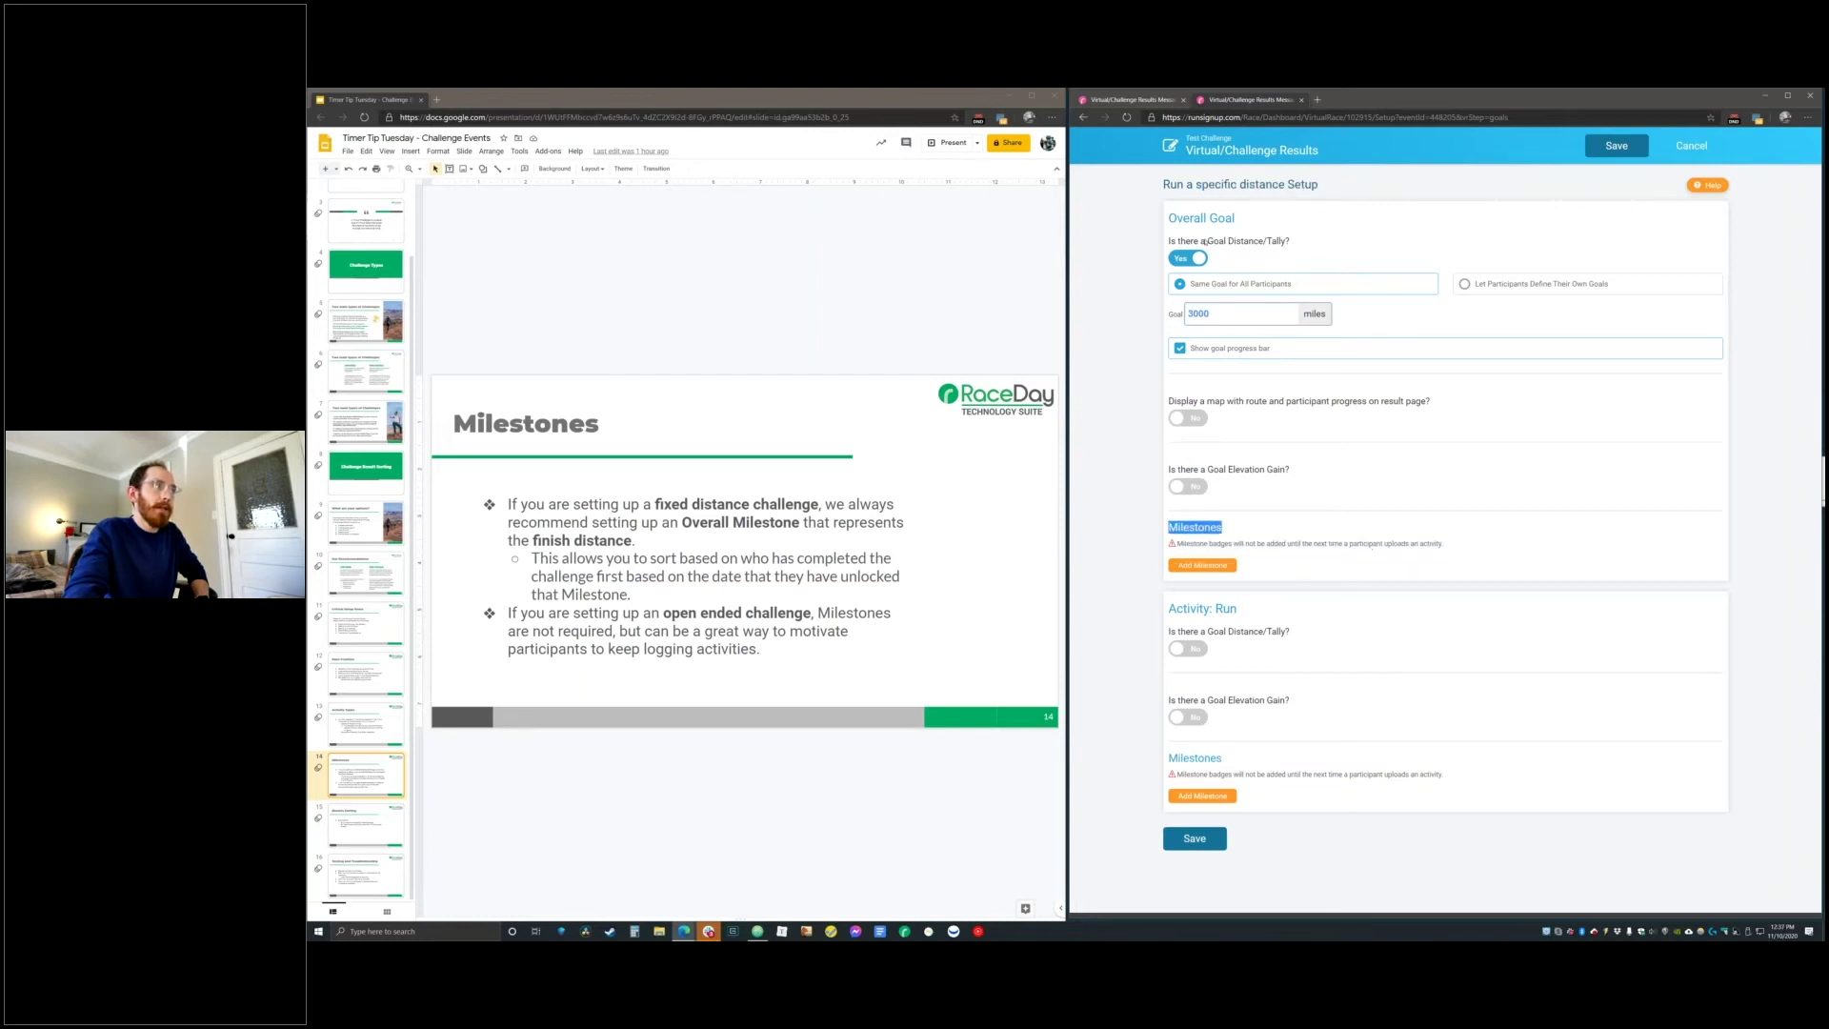
Add an overall milestone to the Run a specific distance goals with the type Fixed Distance Completed
{"action": "double_click", "coordinate": [1251, 543]}
{"action": "triple_click", "coordinate": [1251, 543]}
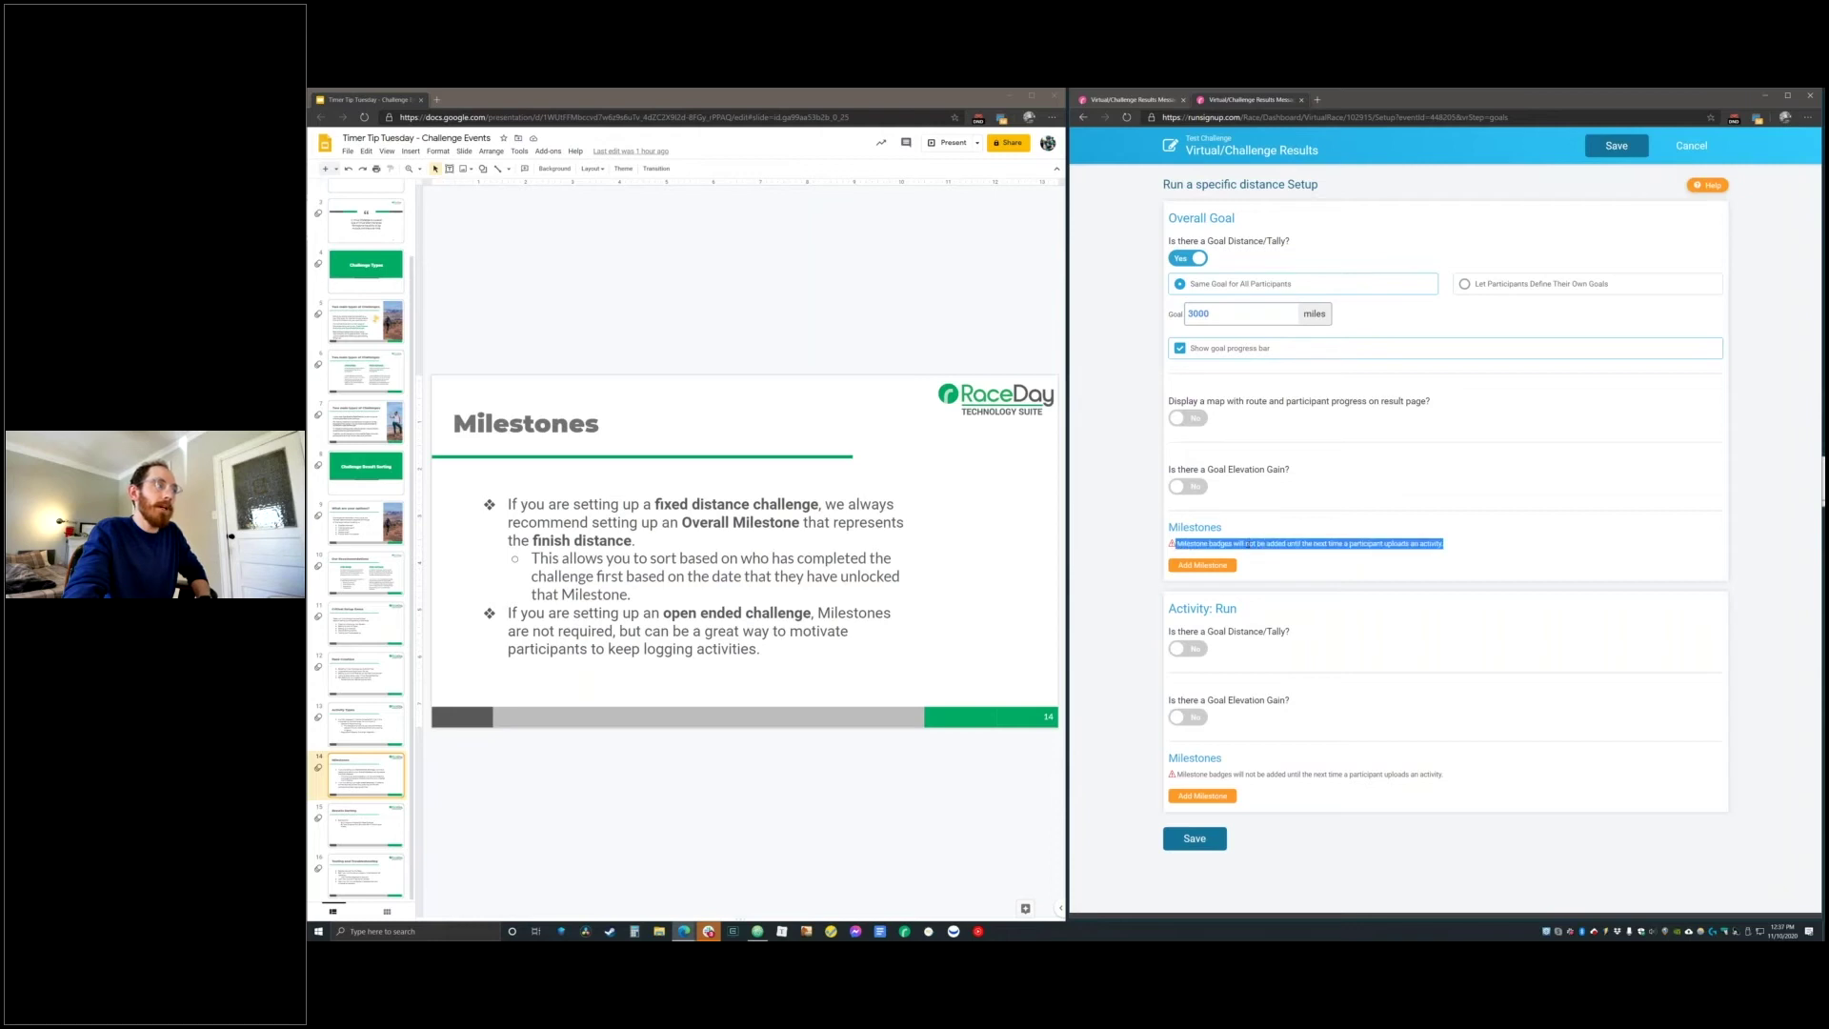
{"action": "left_click", "coordinate": [1205, 566]}
{"action": "left_click", "coordinate": [1207, 568]}
{"action": "left_click", "coordinate": [1248, 592]}
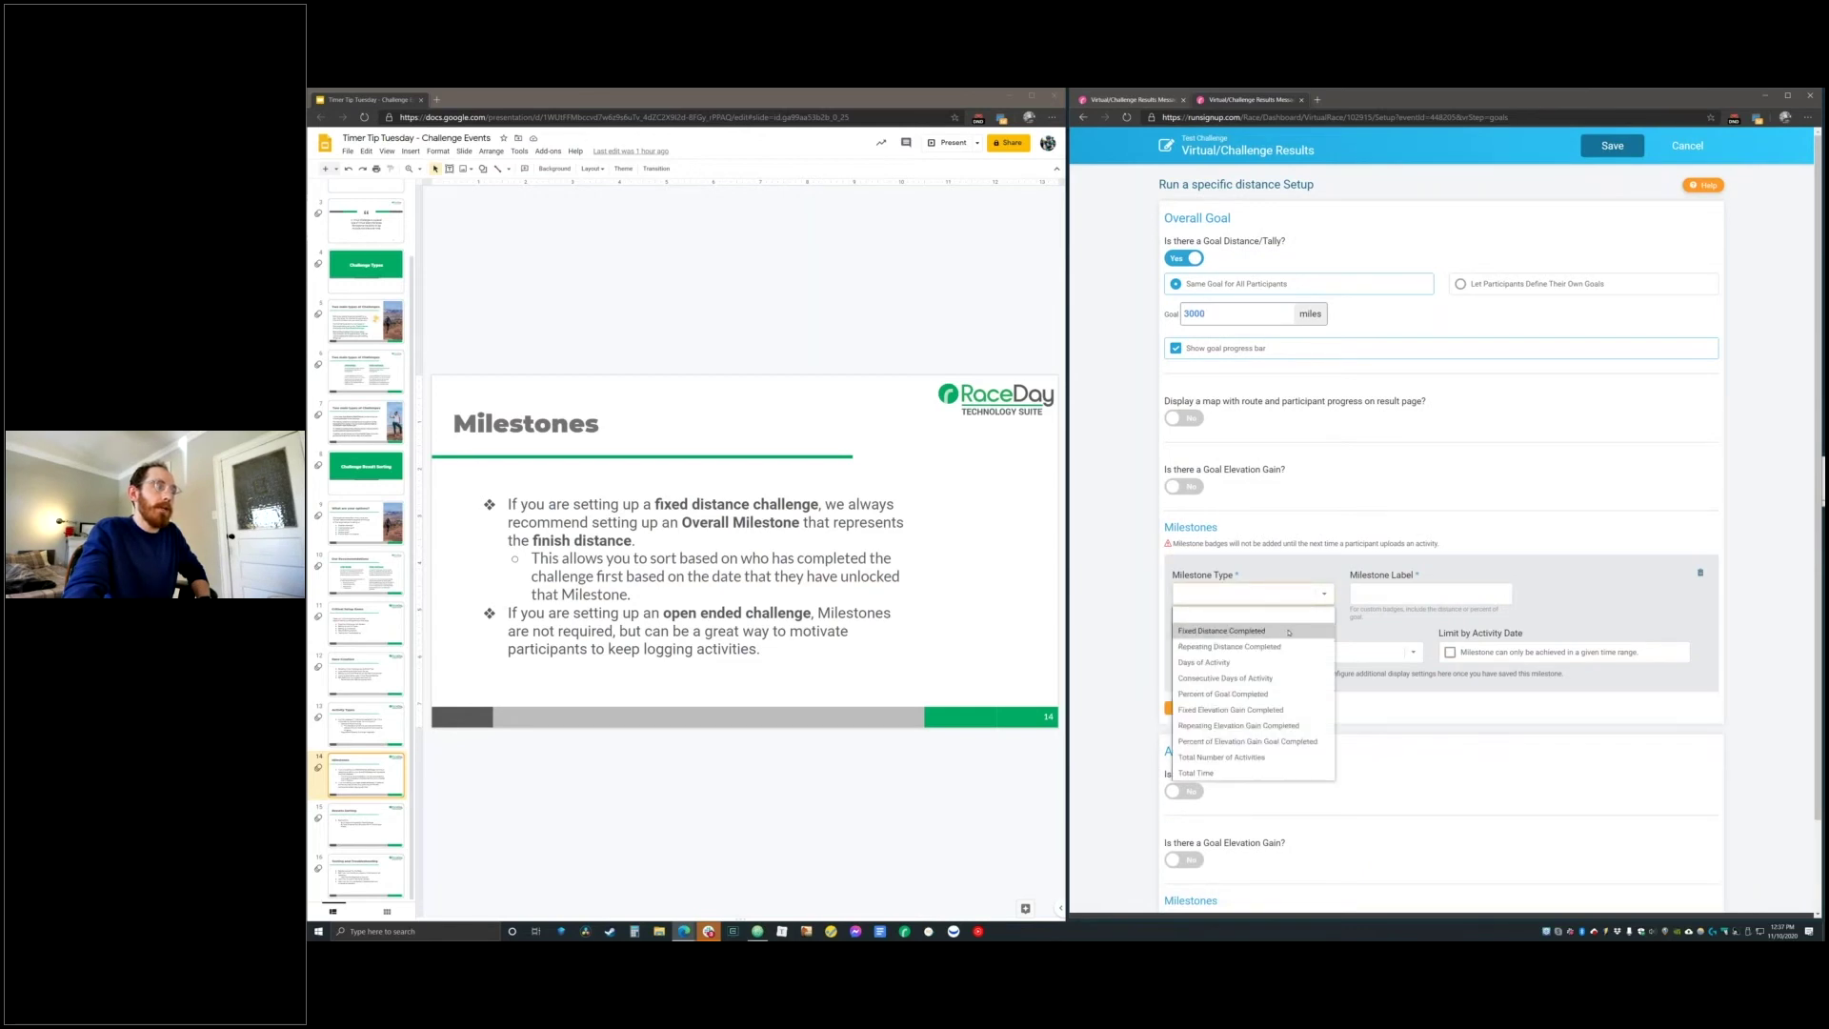
{"action": "left_click", "coordinate": [1289, 632]}
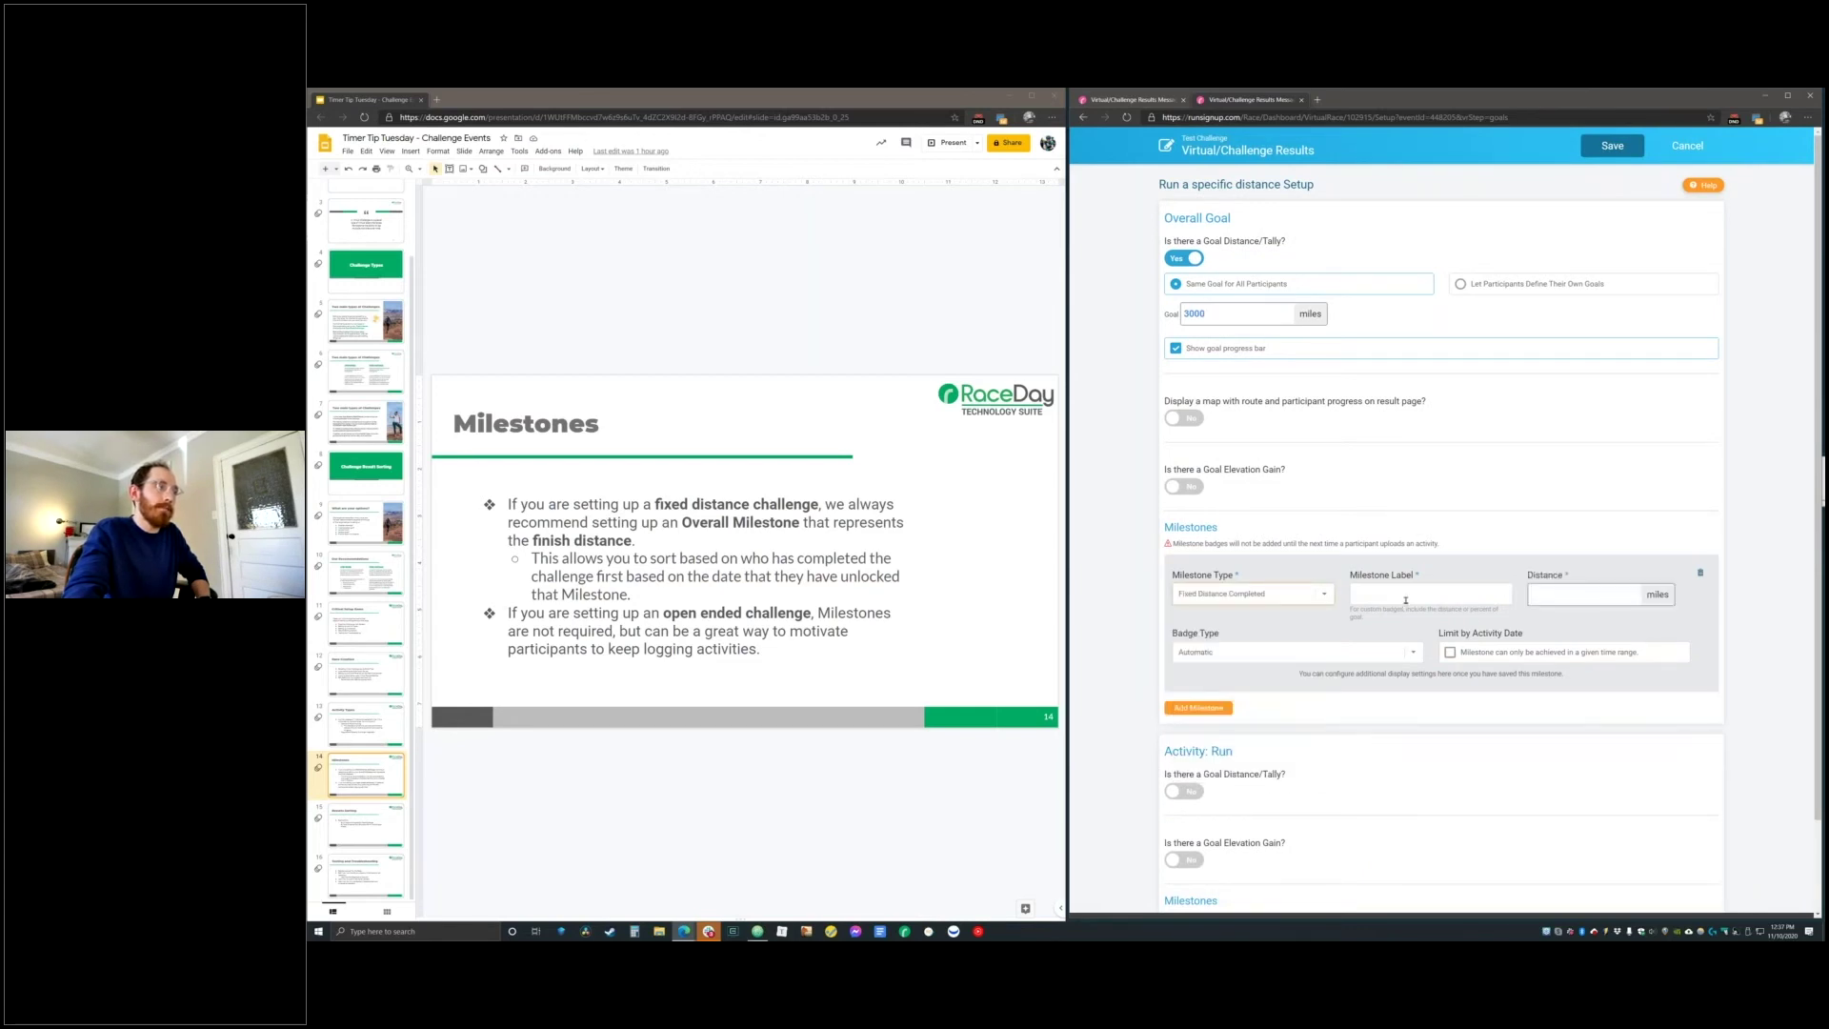
Label the new overall milestone "You reached the end!" and set its distance to 3000 miles
{"action": "left_click", "coordinate": [1405, 598]}
{"action": "type", "text": "You re"}
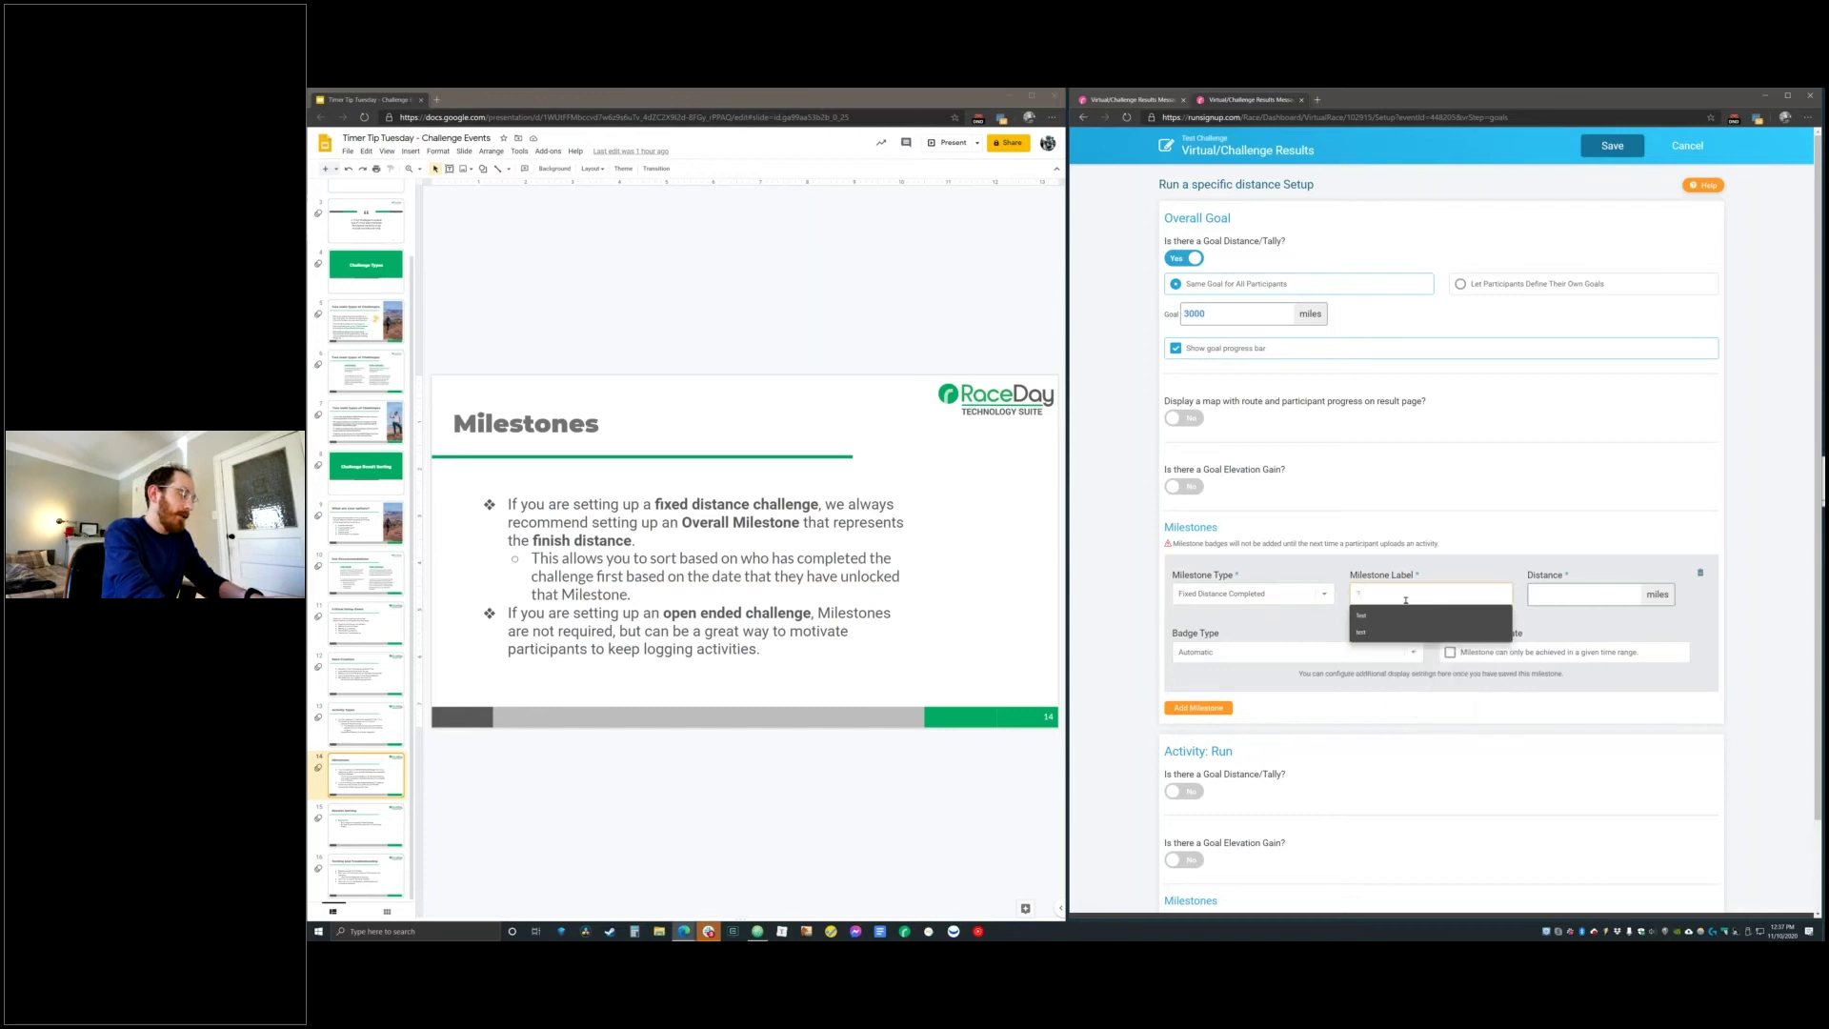
{"action": "type", "text": "ached the end!"}
{"action": "key", "text": "Tab"}
{"action": "type", "text": "3000"}
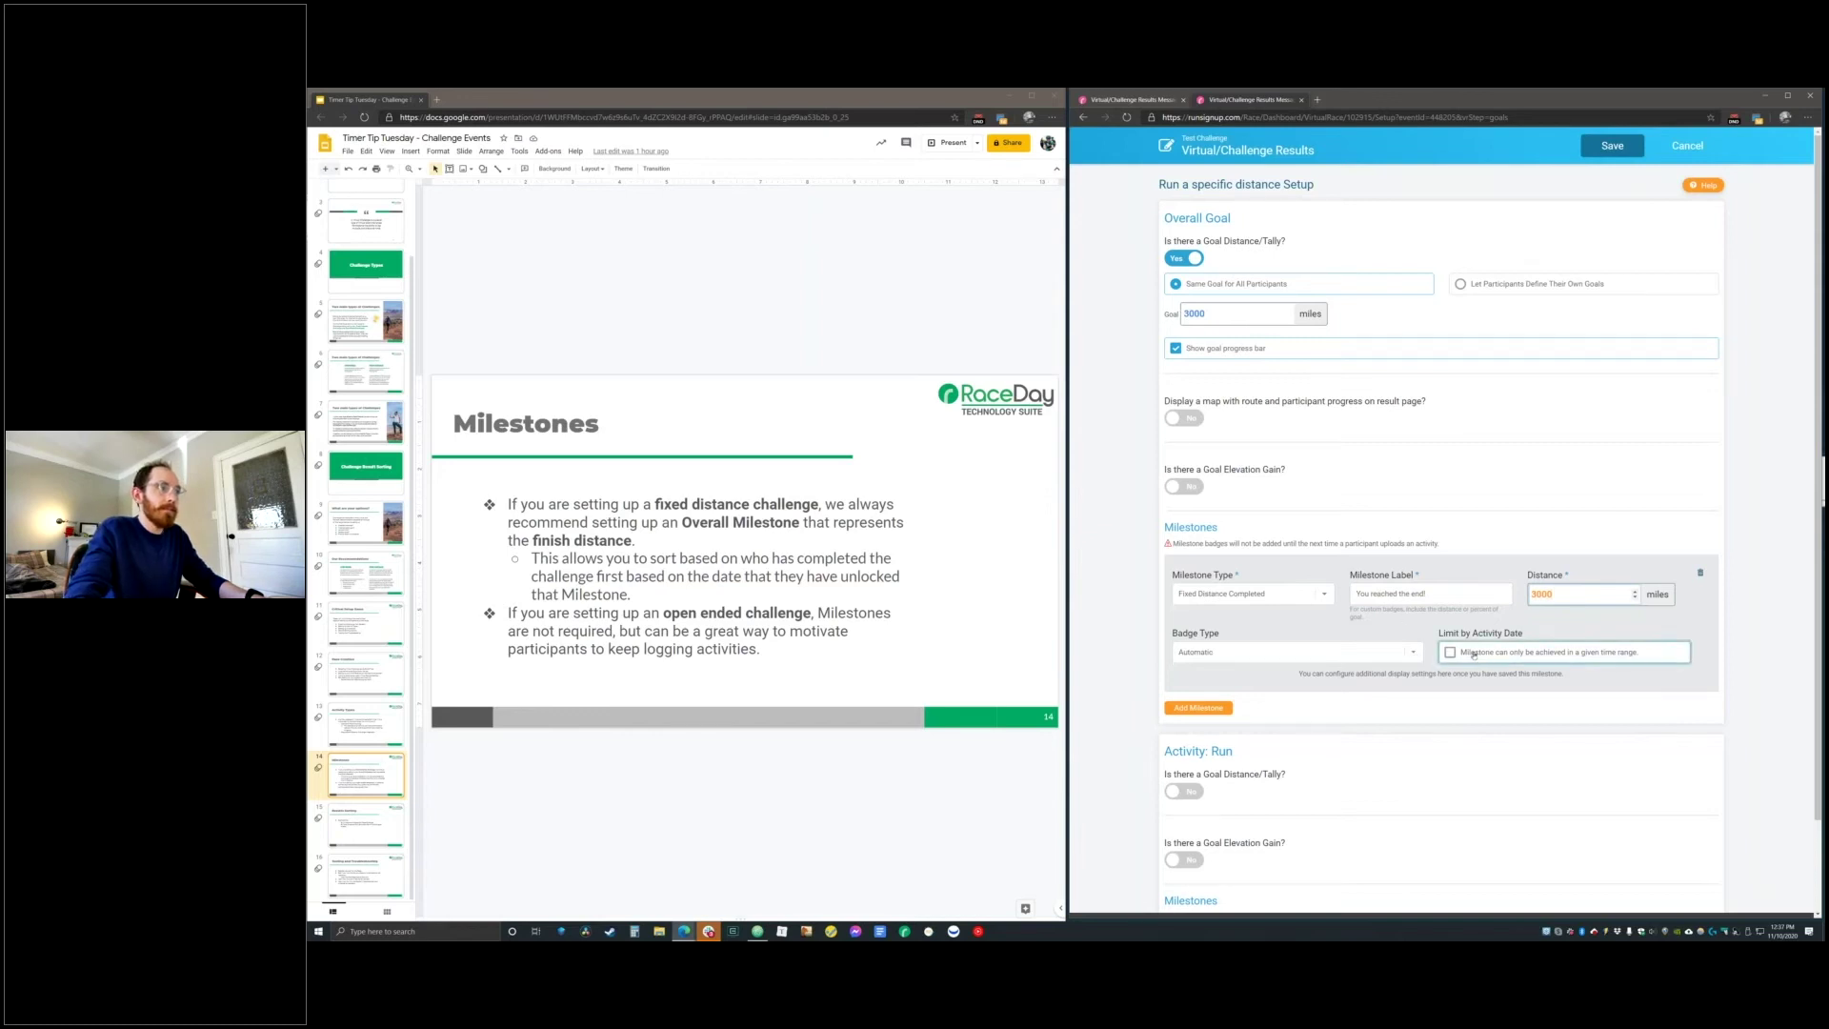
{"action": "left_click", "coordinate": [1393, 652]}
{"action": "left_click", "coordinate": [1393, 652]}
{"action": "left_click", "coordinate": [1393, 653]}
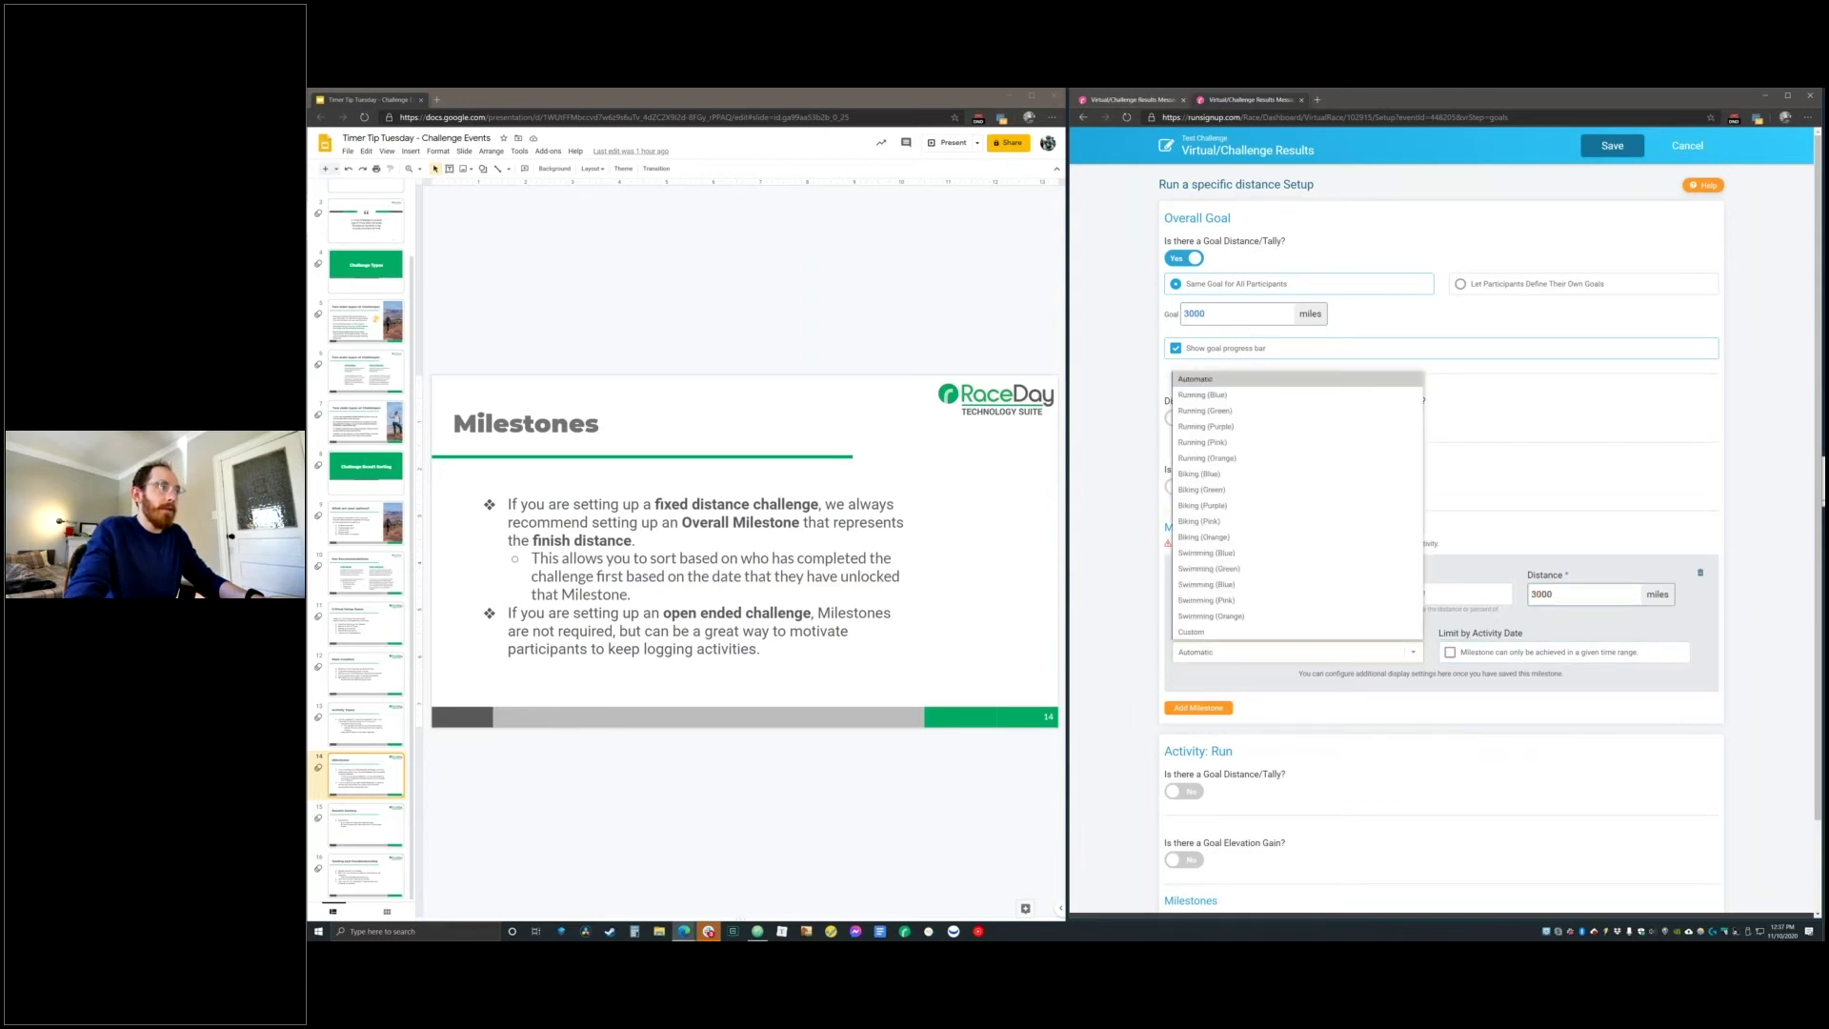
{"action": "left_click", "coordinate": [1525, 669]}
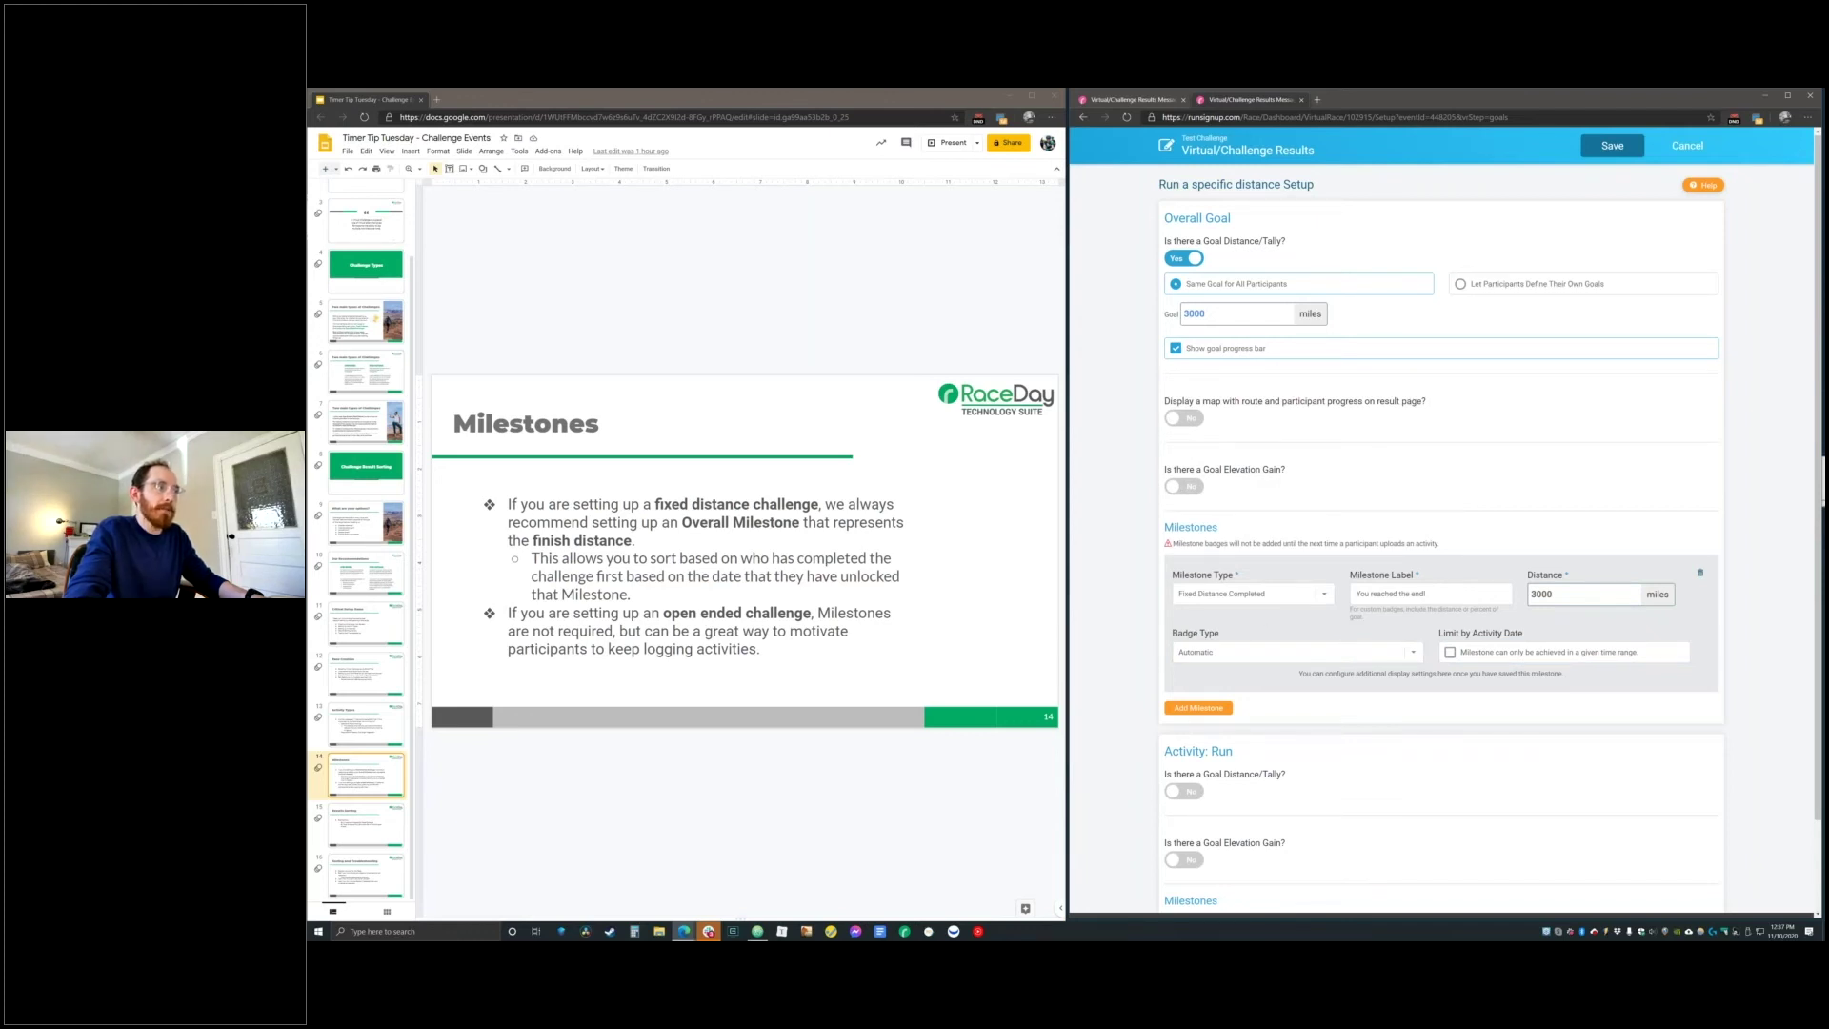
Add a second overall Fixed Distance Completed milestone labelled "Columbus, Ohio" at 1000 miles and save the goals setup
{"action": "scroll", "coordinate": [1358, 610], "scroll_direction": "down", "scroll_amount": 1}
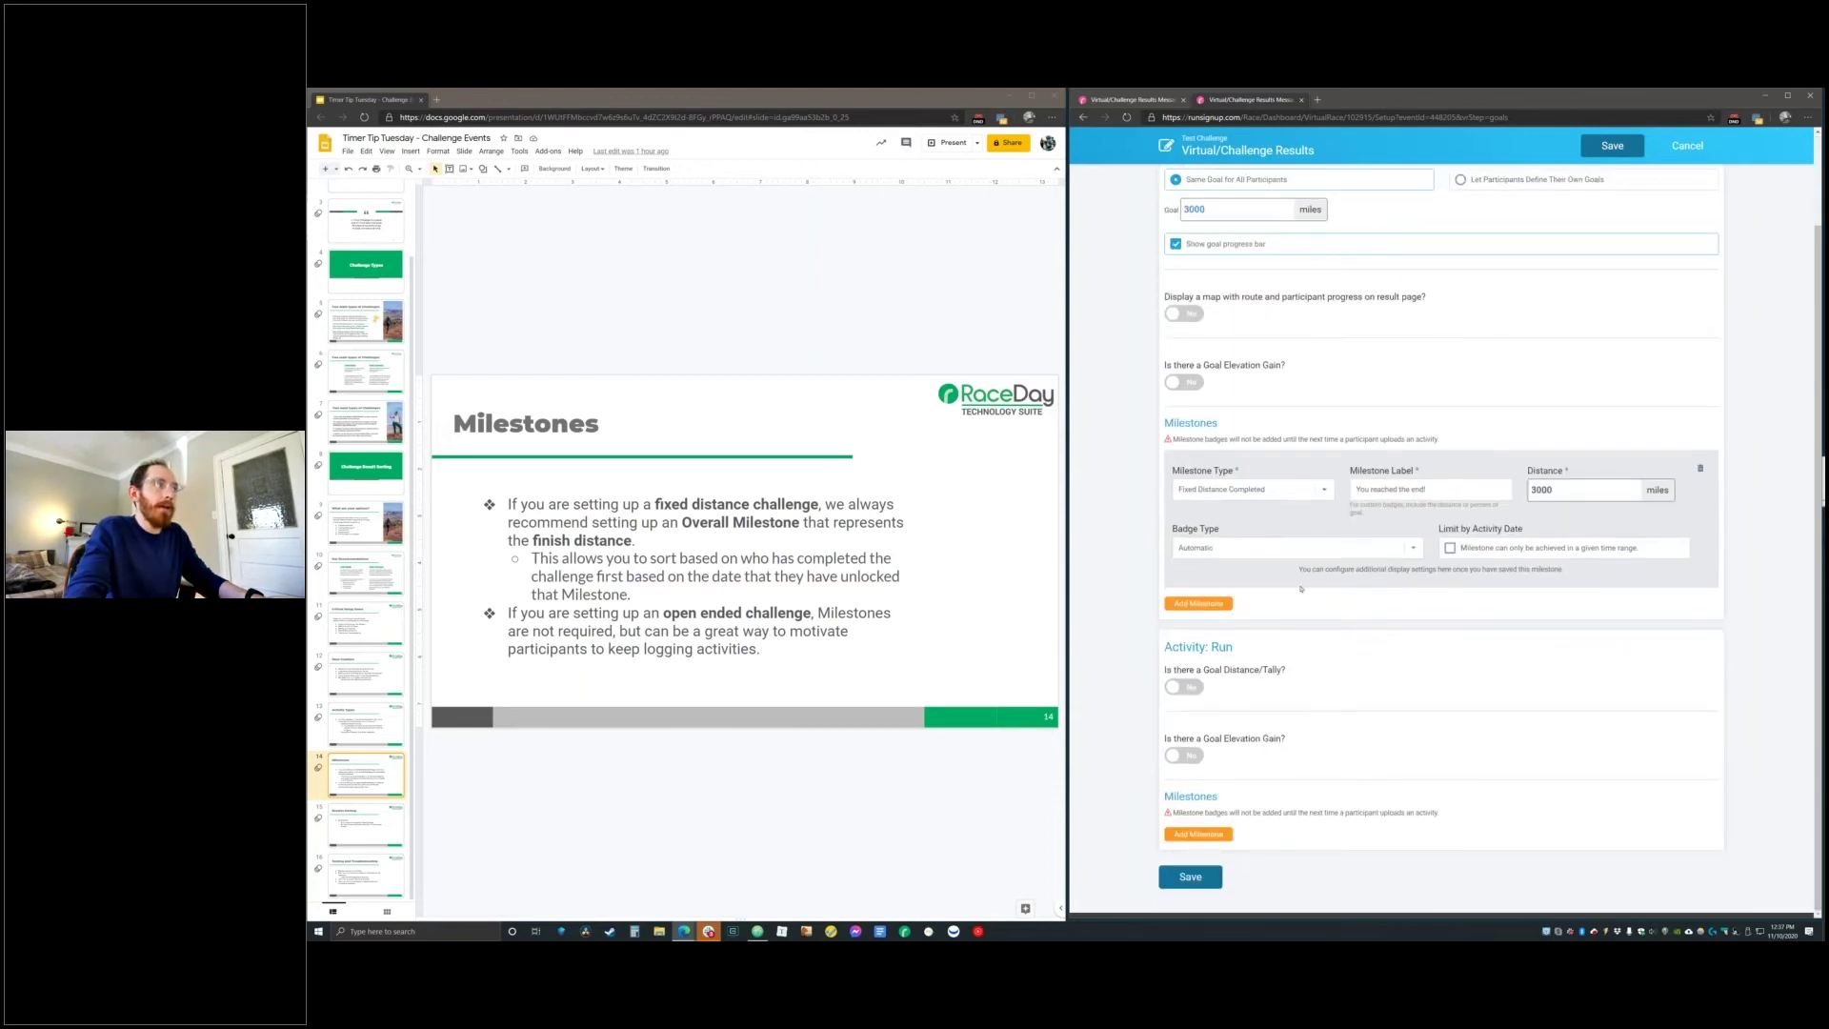
{"action": "left_click", "coordinate": [1198, 604]}
{"action": "left_click", "coordinate": [1253, 488]}
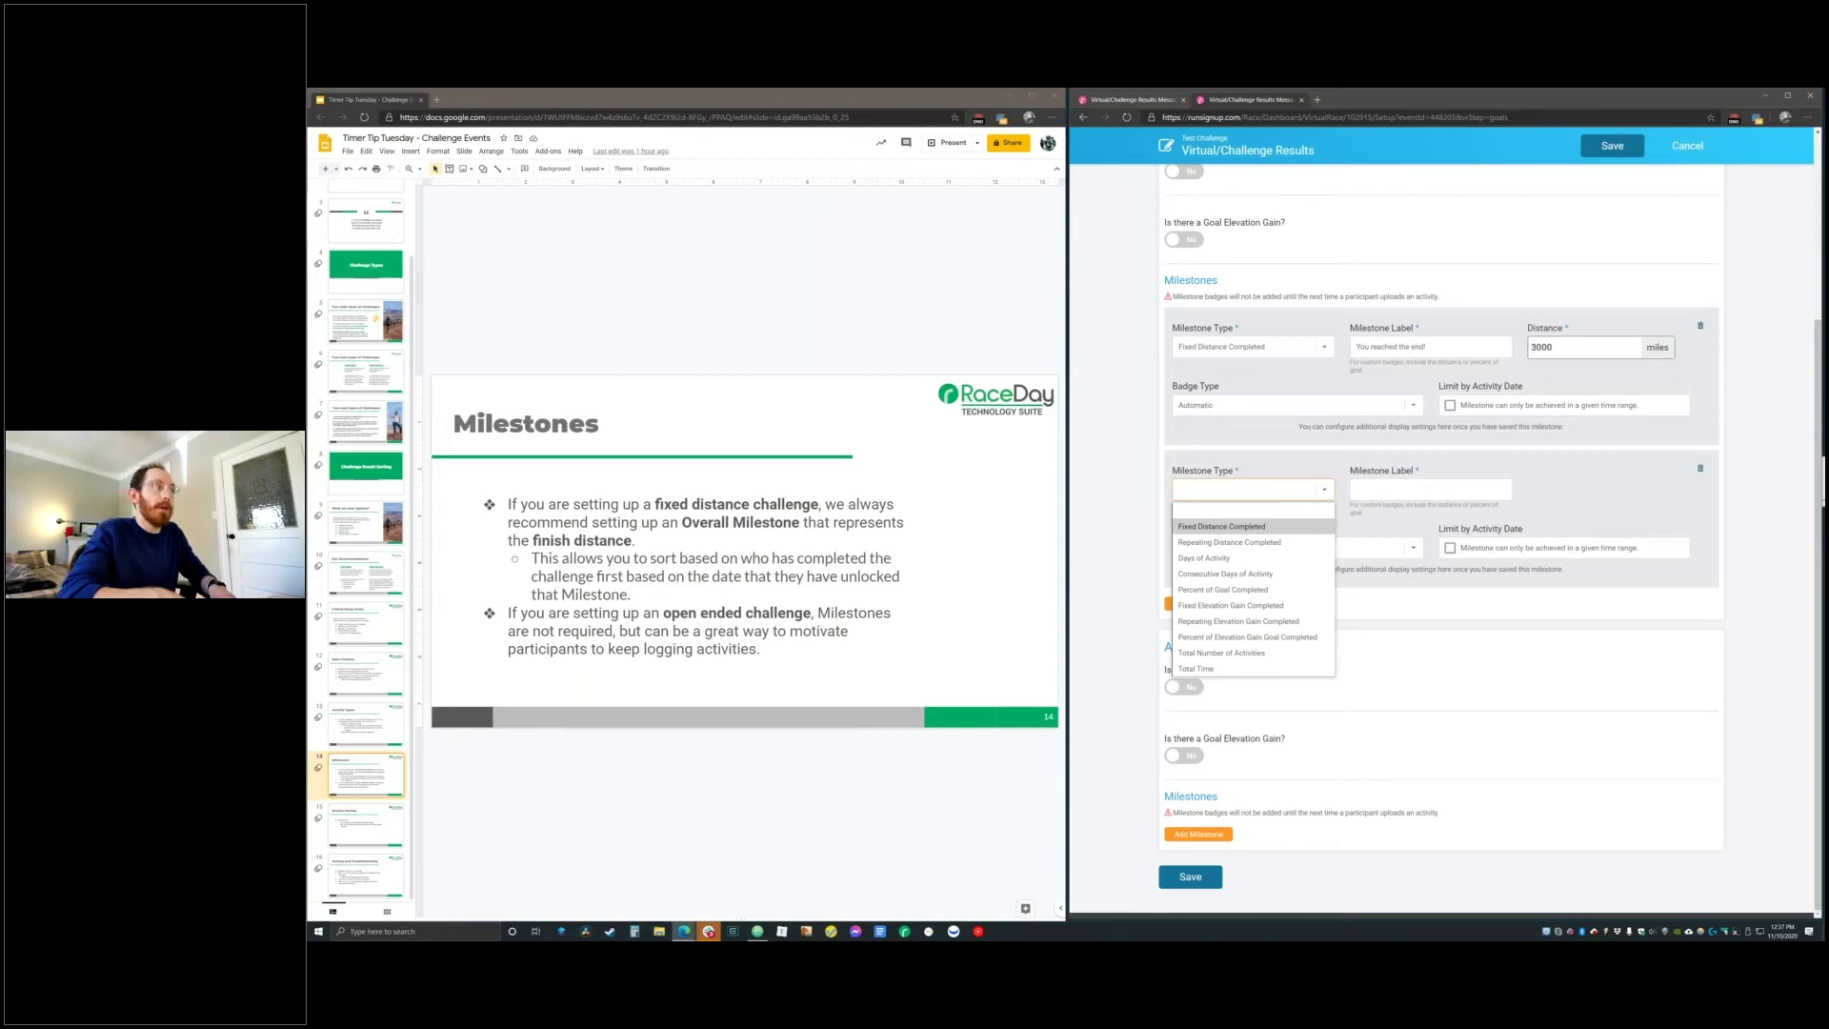
{"action": "left_click", "coordinate": [1239, 526]}
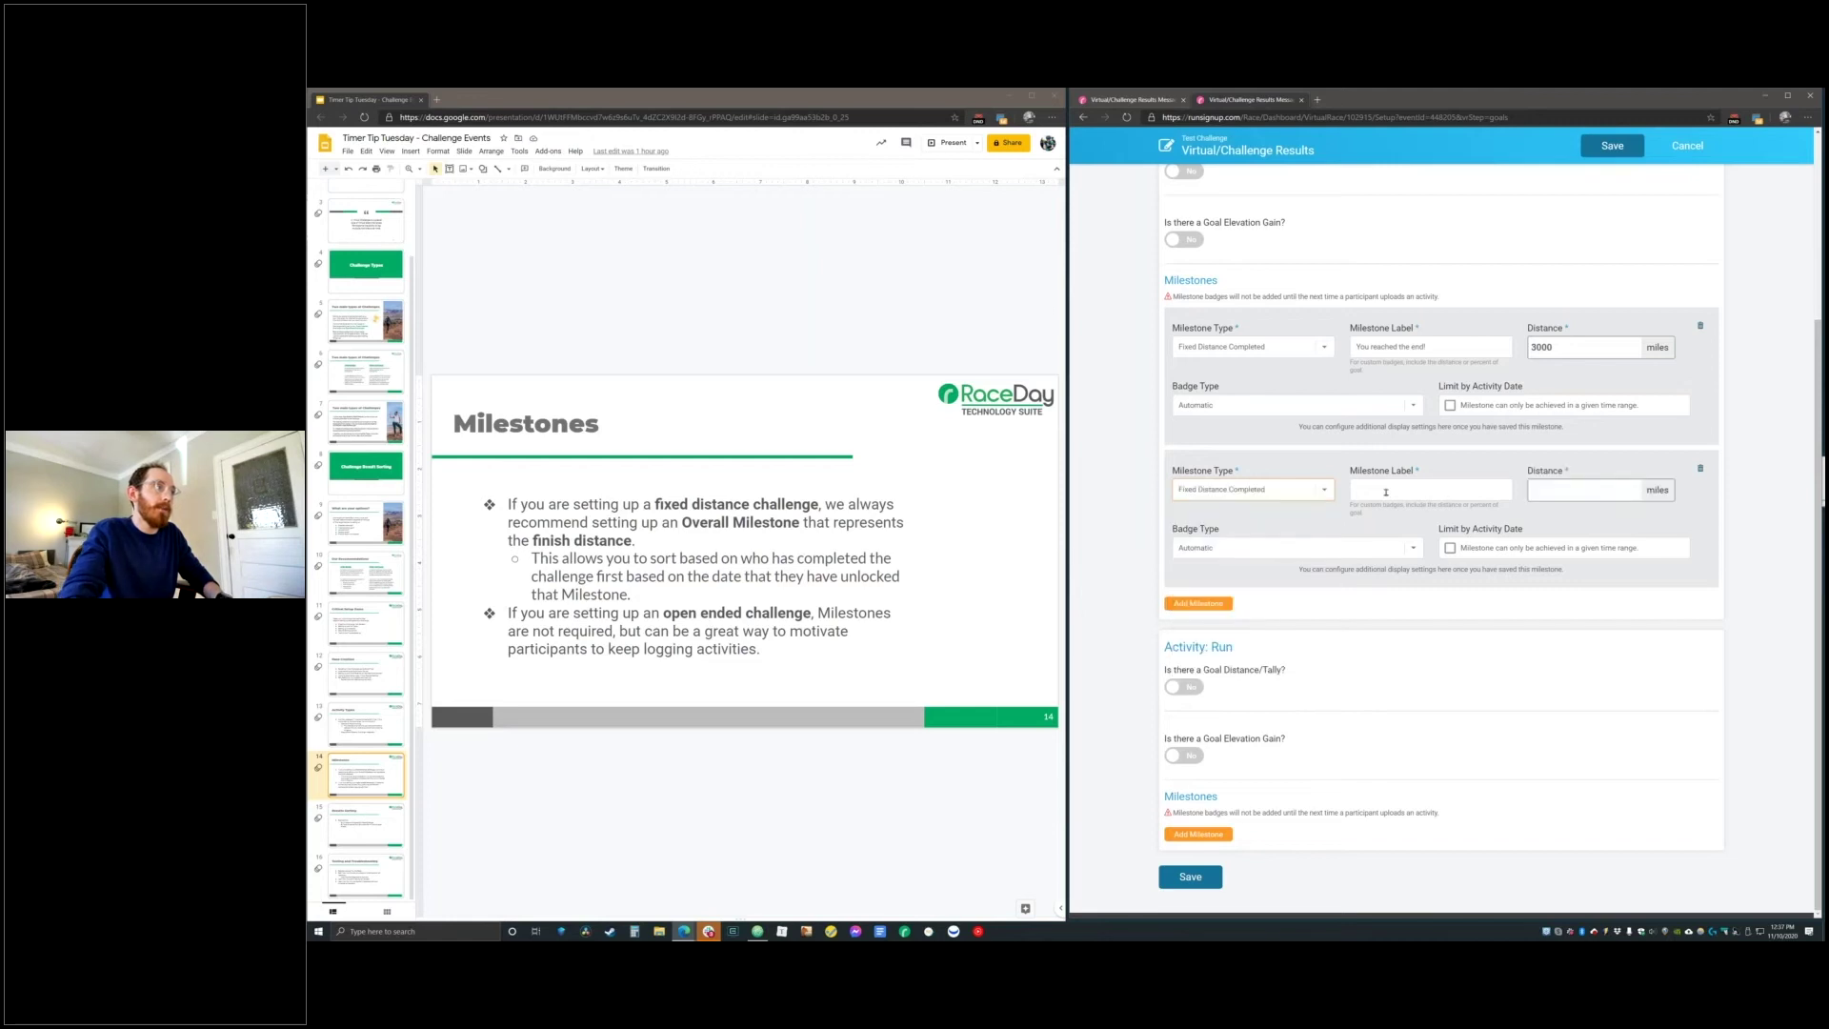
{"action": "left_click", "coordinate": [1563, 491]}
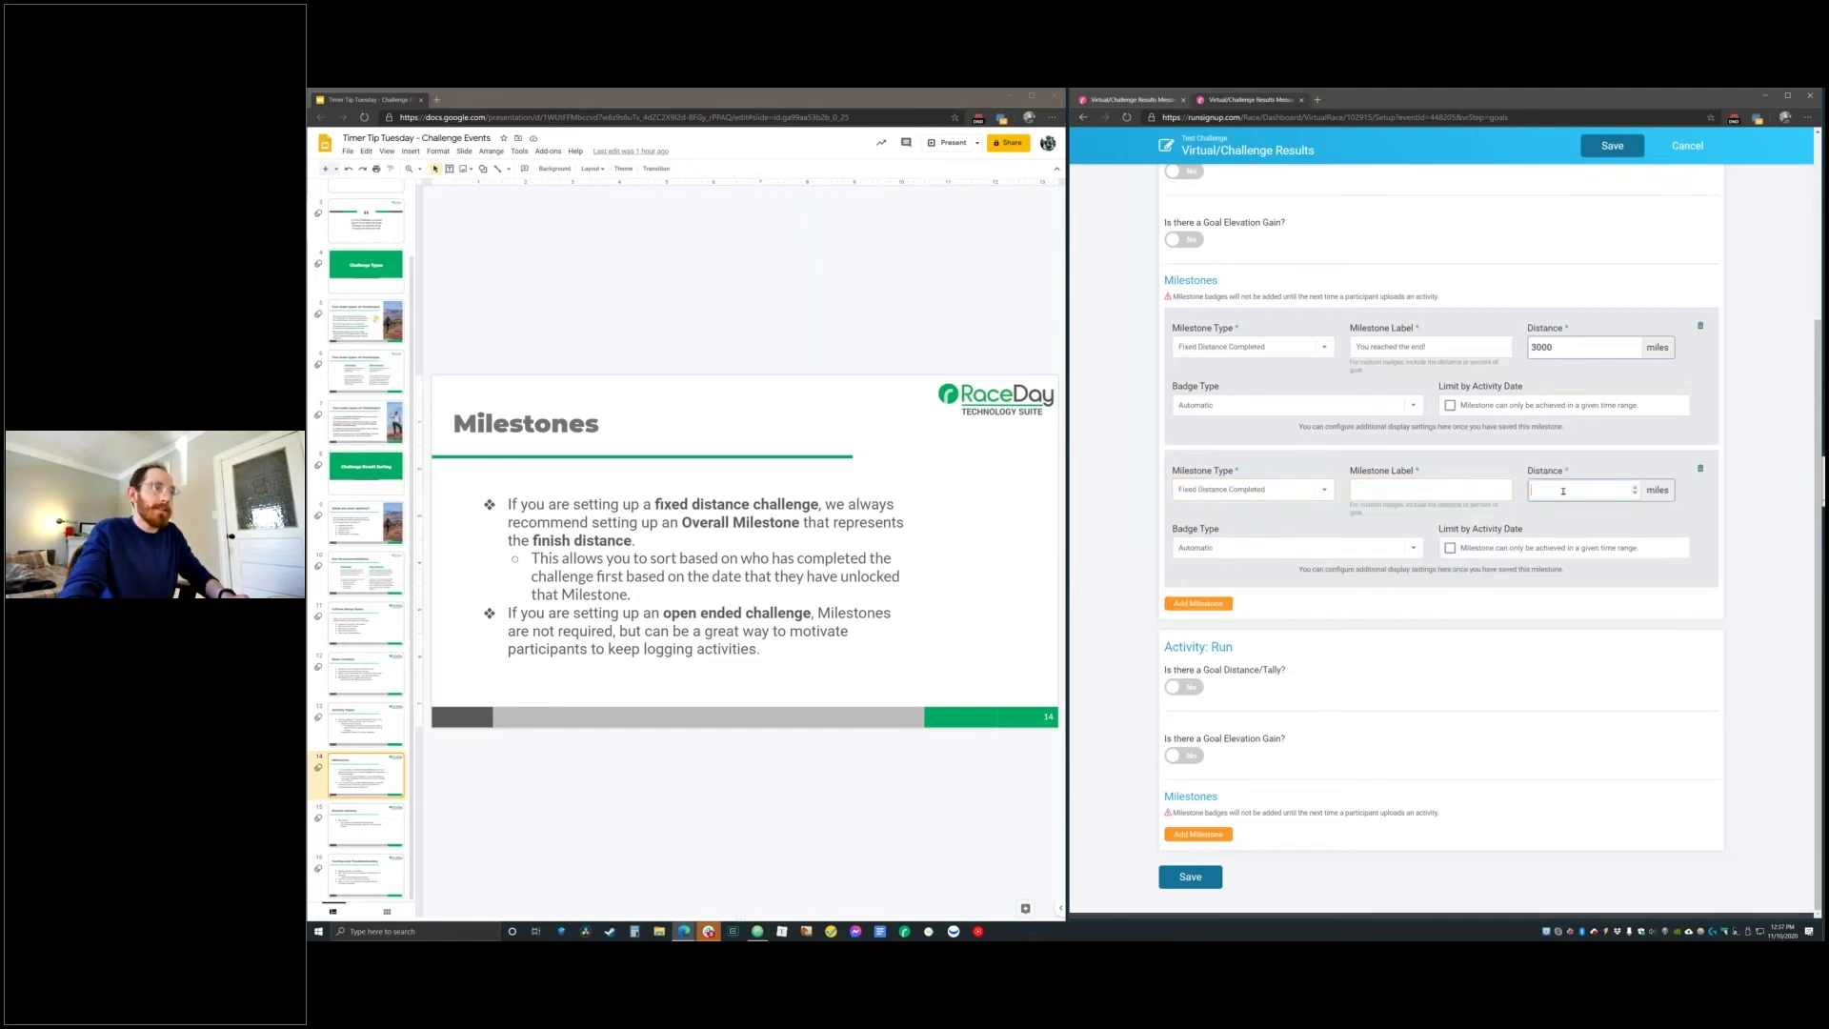
{"action": "left_click", "coordinate": [1486, 493]}
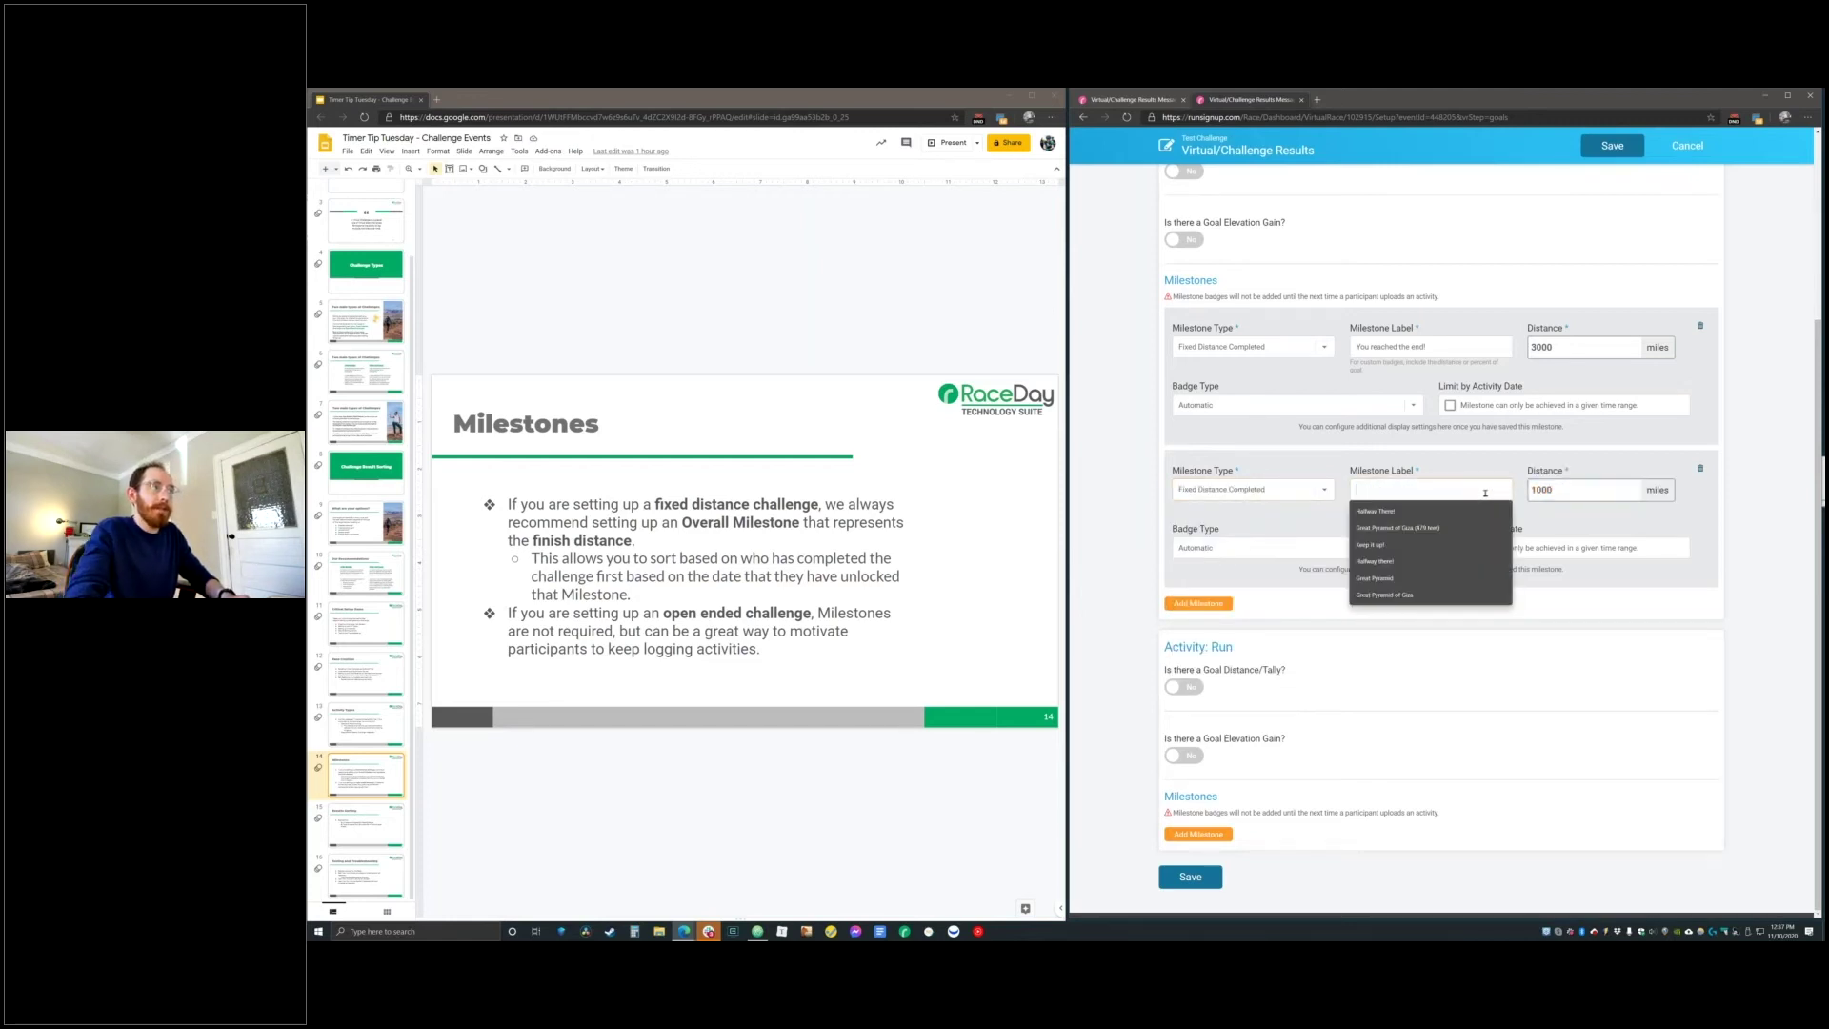
{"action": "type", "text": "Colosseum, Rome"}
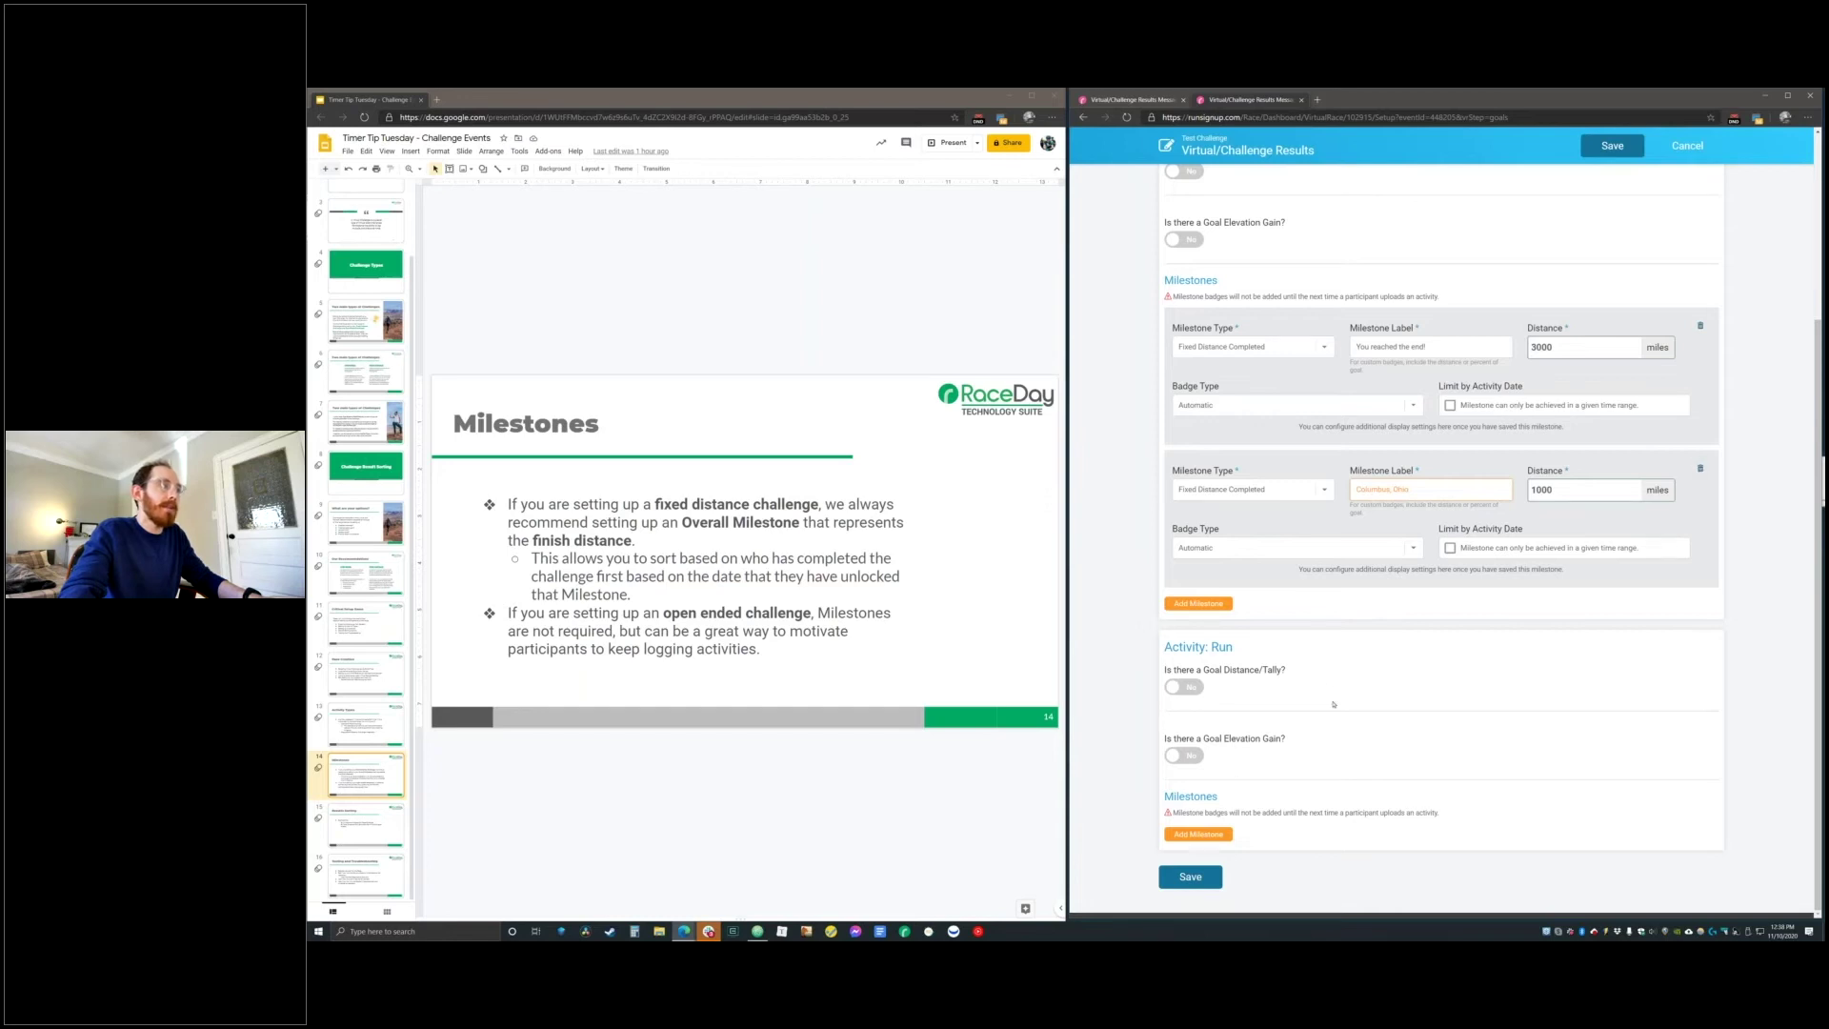
{"action": "left_click", "coordinate": [1190, 877]}
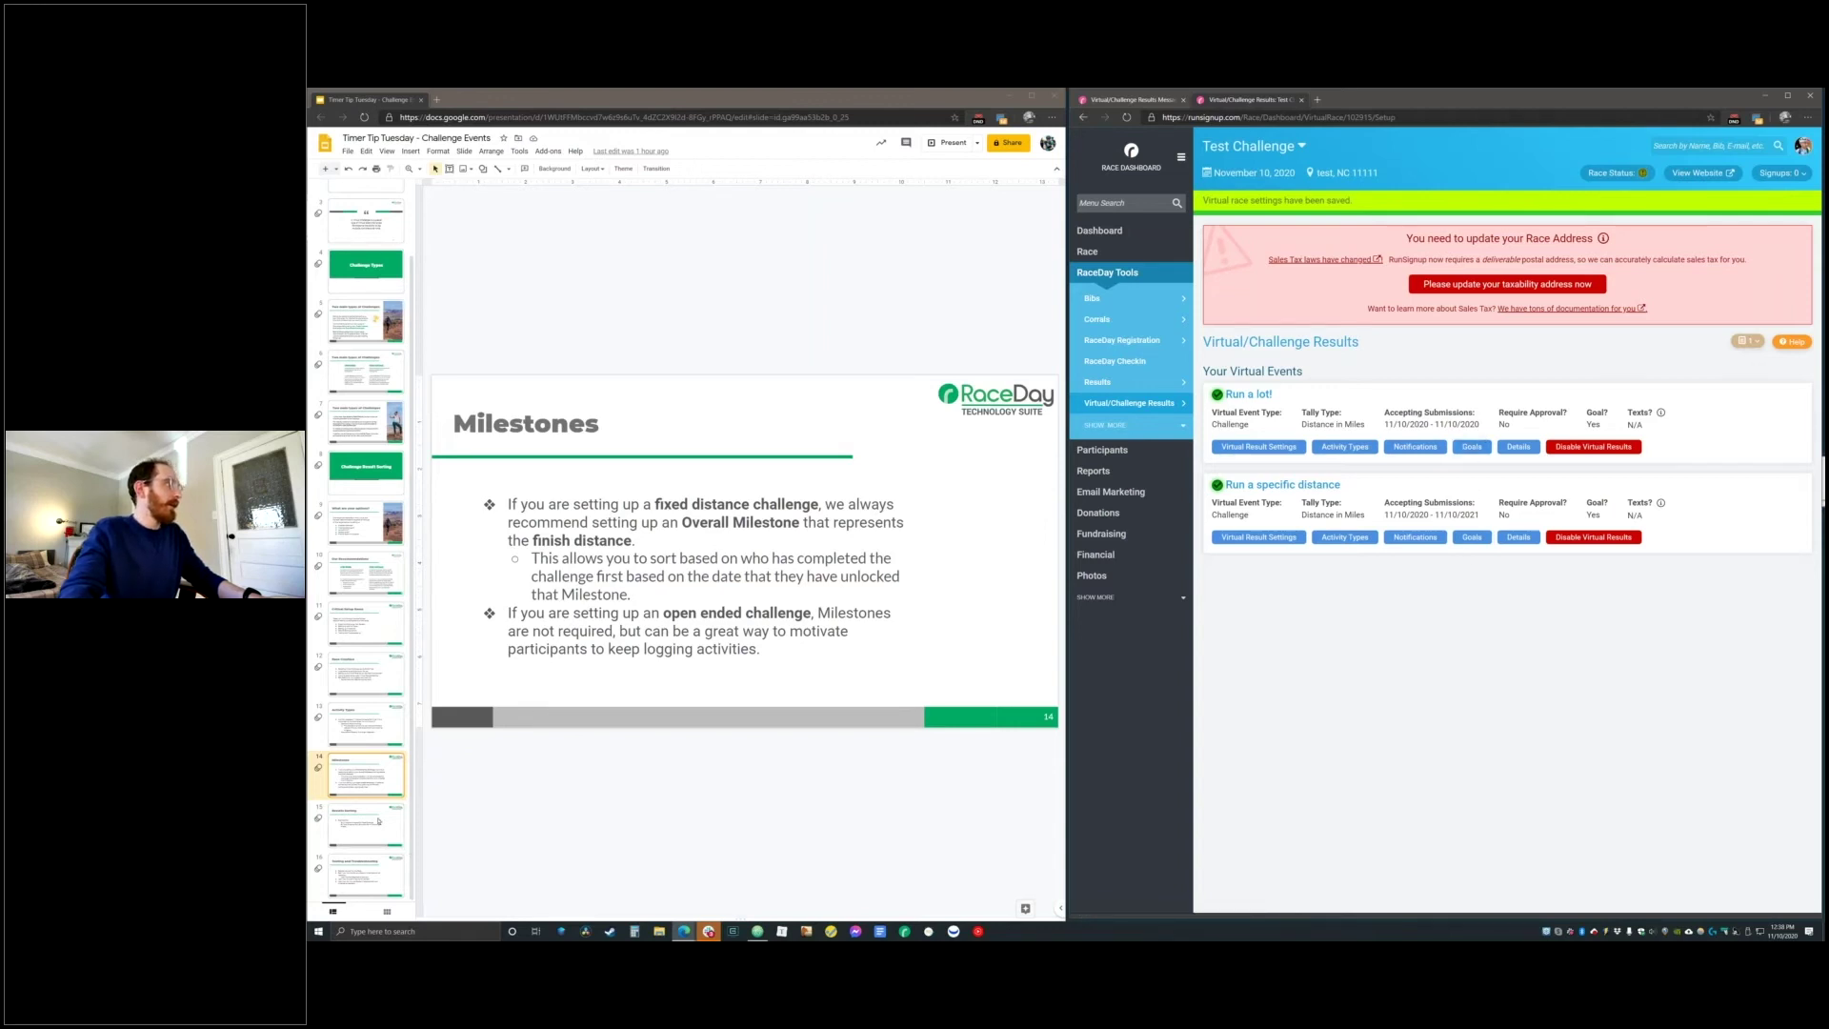
Switch to the Google Slides presentation and highlight the best options text on the Results Sorting slide
{"action": "left_click", "coordinate": [379, 820]}
{"action": "left_click", "coordinate": [772, 621]}
{"action": "key", "text": "ctrl+a"}
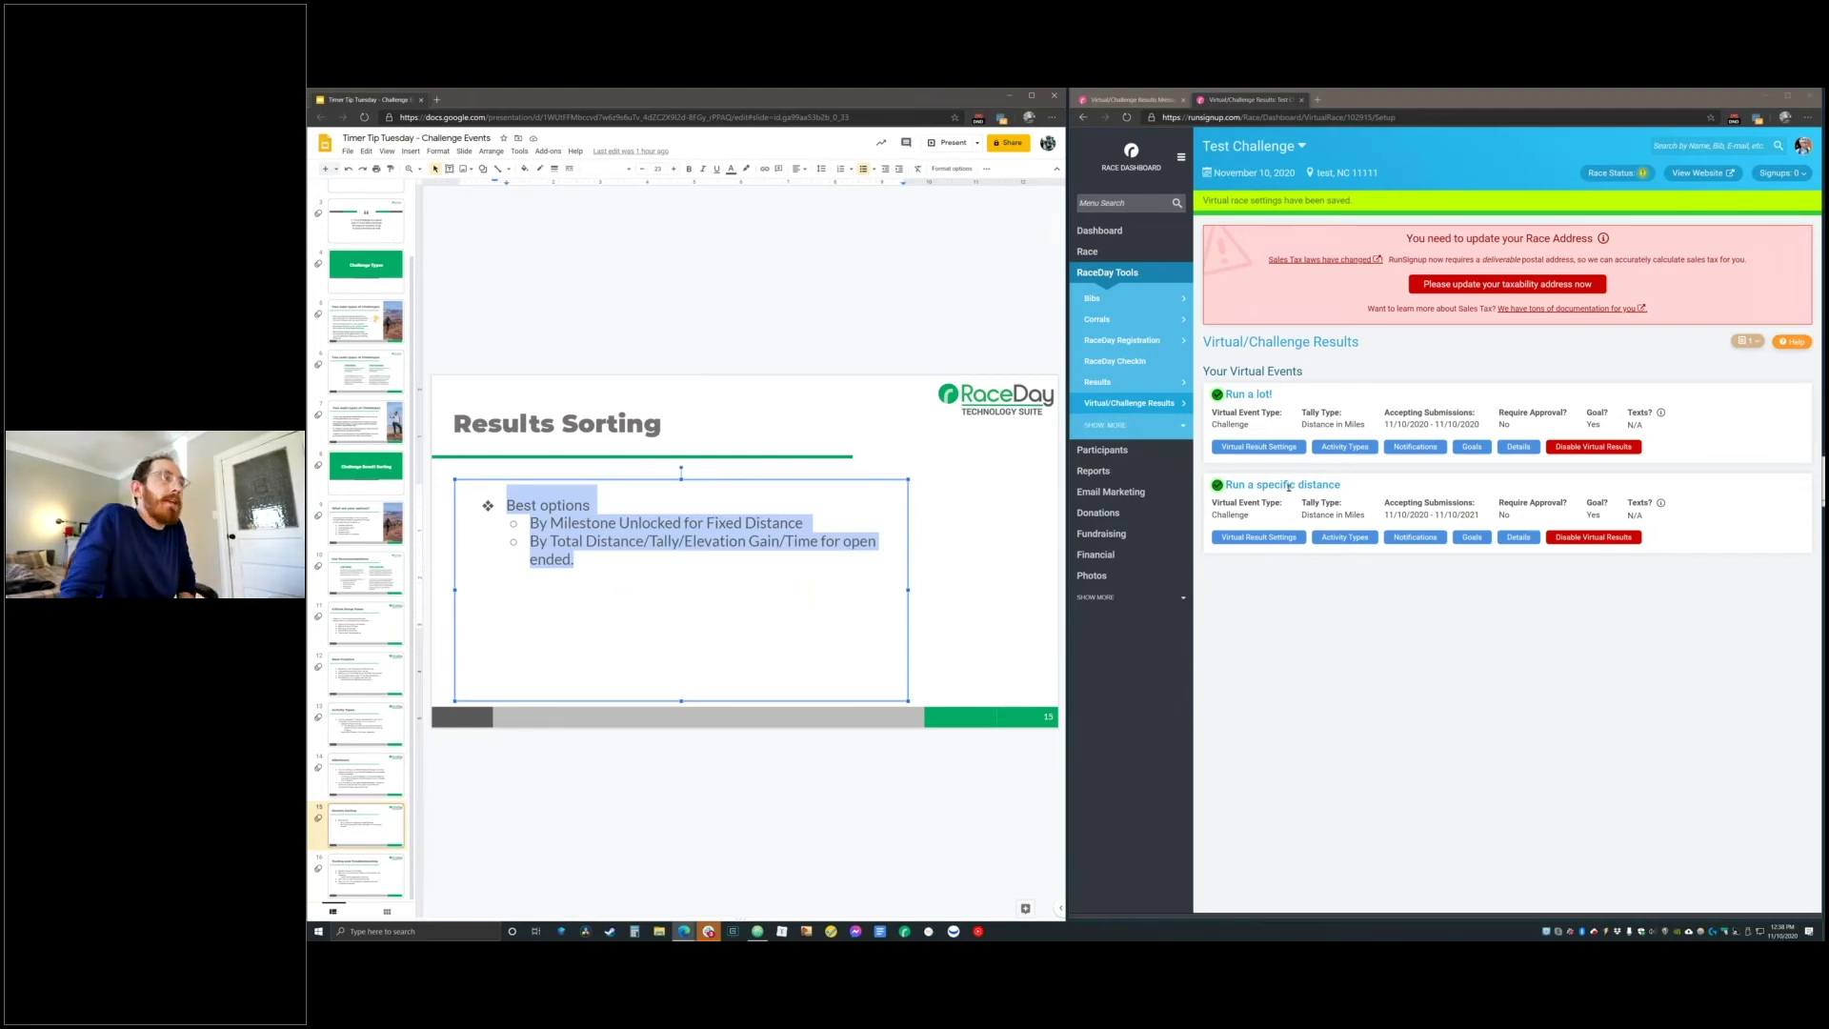
Review the results sorting options in the Run a lot! event's virtual result settings, then leave without saving
{"action": "left_click", "coordinate": [1259, 536]}
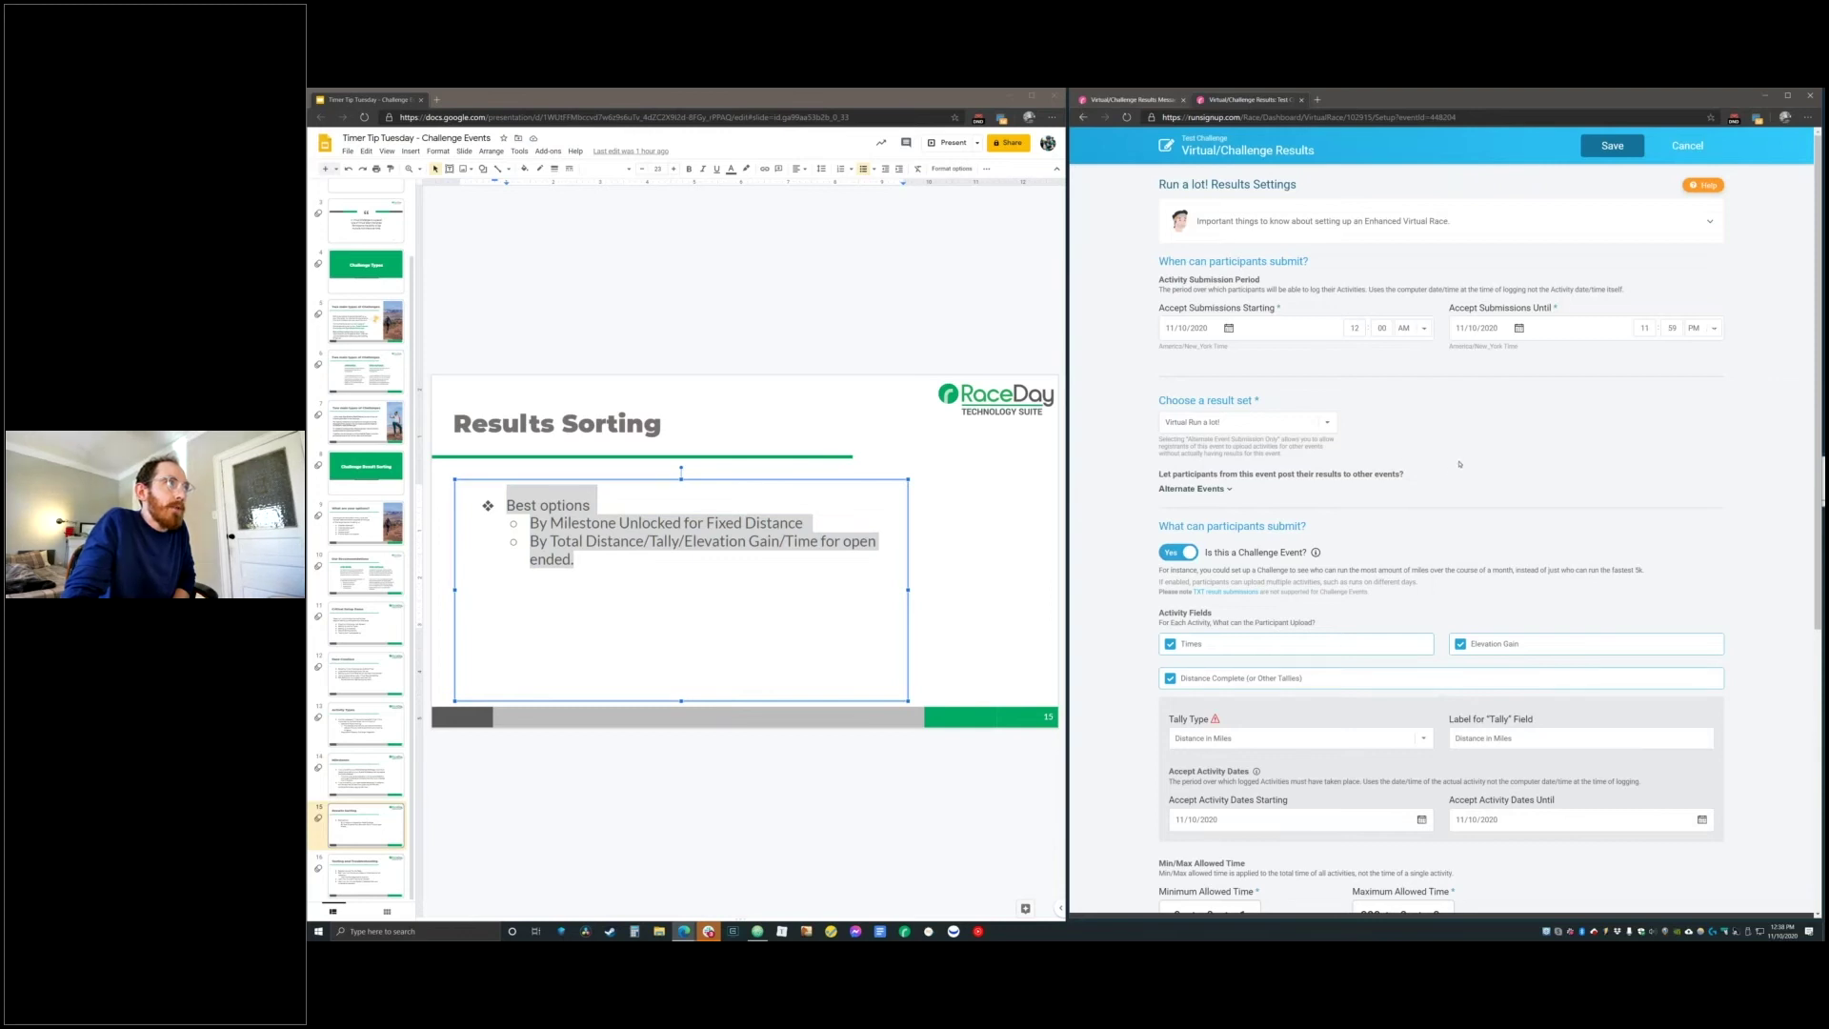
{"action": "scroll", "coordinate": [1410, 458], "scroll_direction": "down", "scroll_amount": 4}
{"action": "scroll", "coordinate": [1281, 696], "scroll_direction": "down", "scroll_amount": 1}
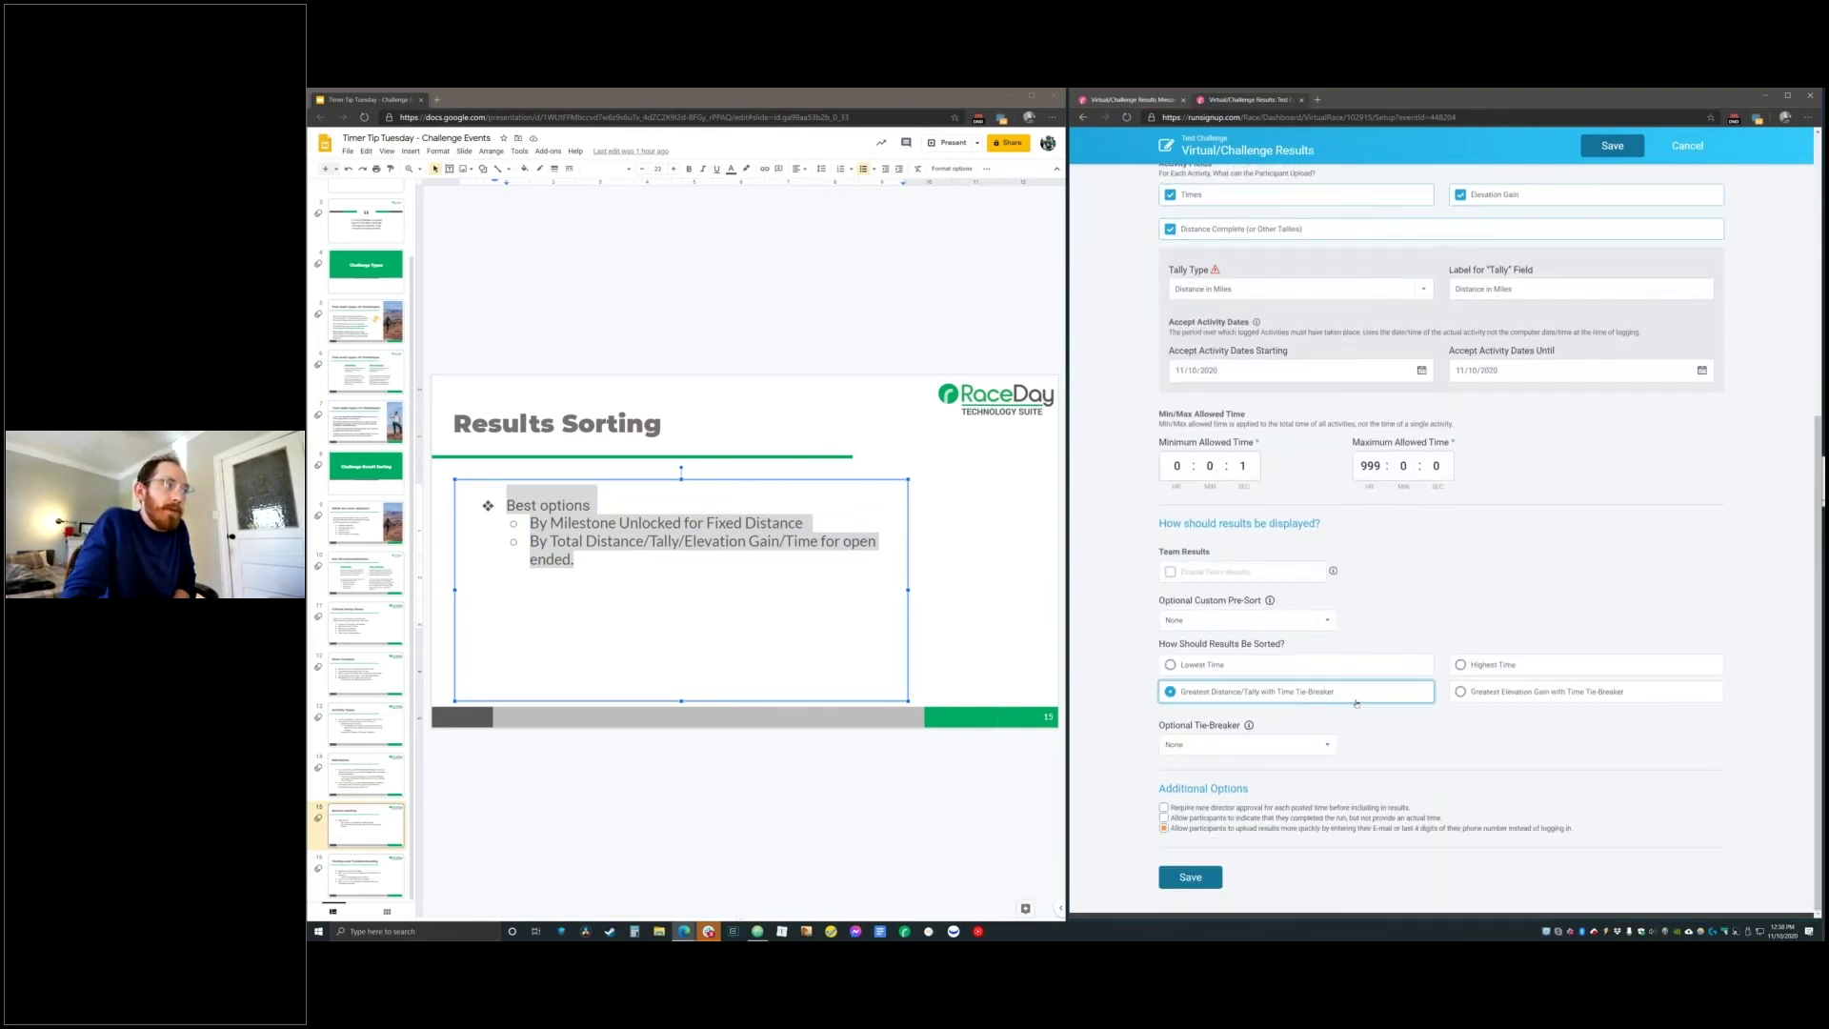
{"action": "left_click", "coordinate": [1682, 146]}
Open the virtual result settings of the Run a specific distance event and locate the Optional Custom Pre-Sort setting
{"action": "left_click", "coordinate": [1261, 514]}
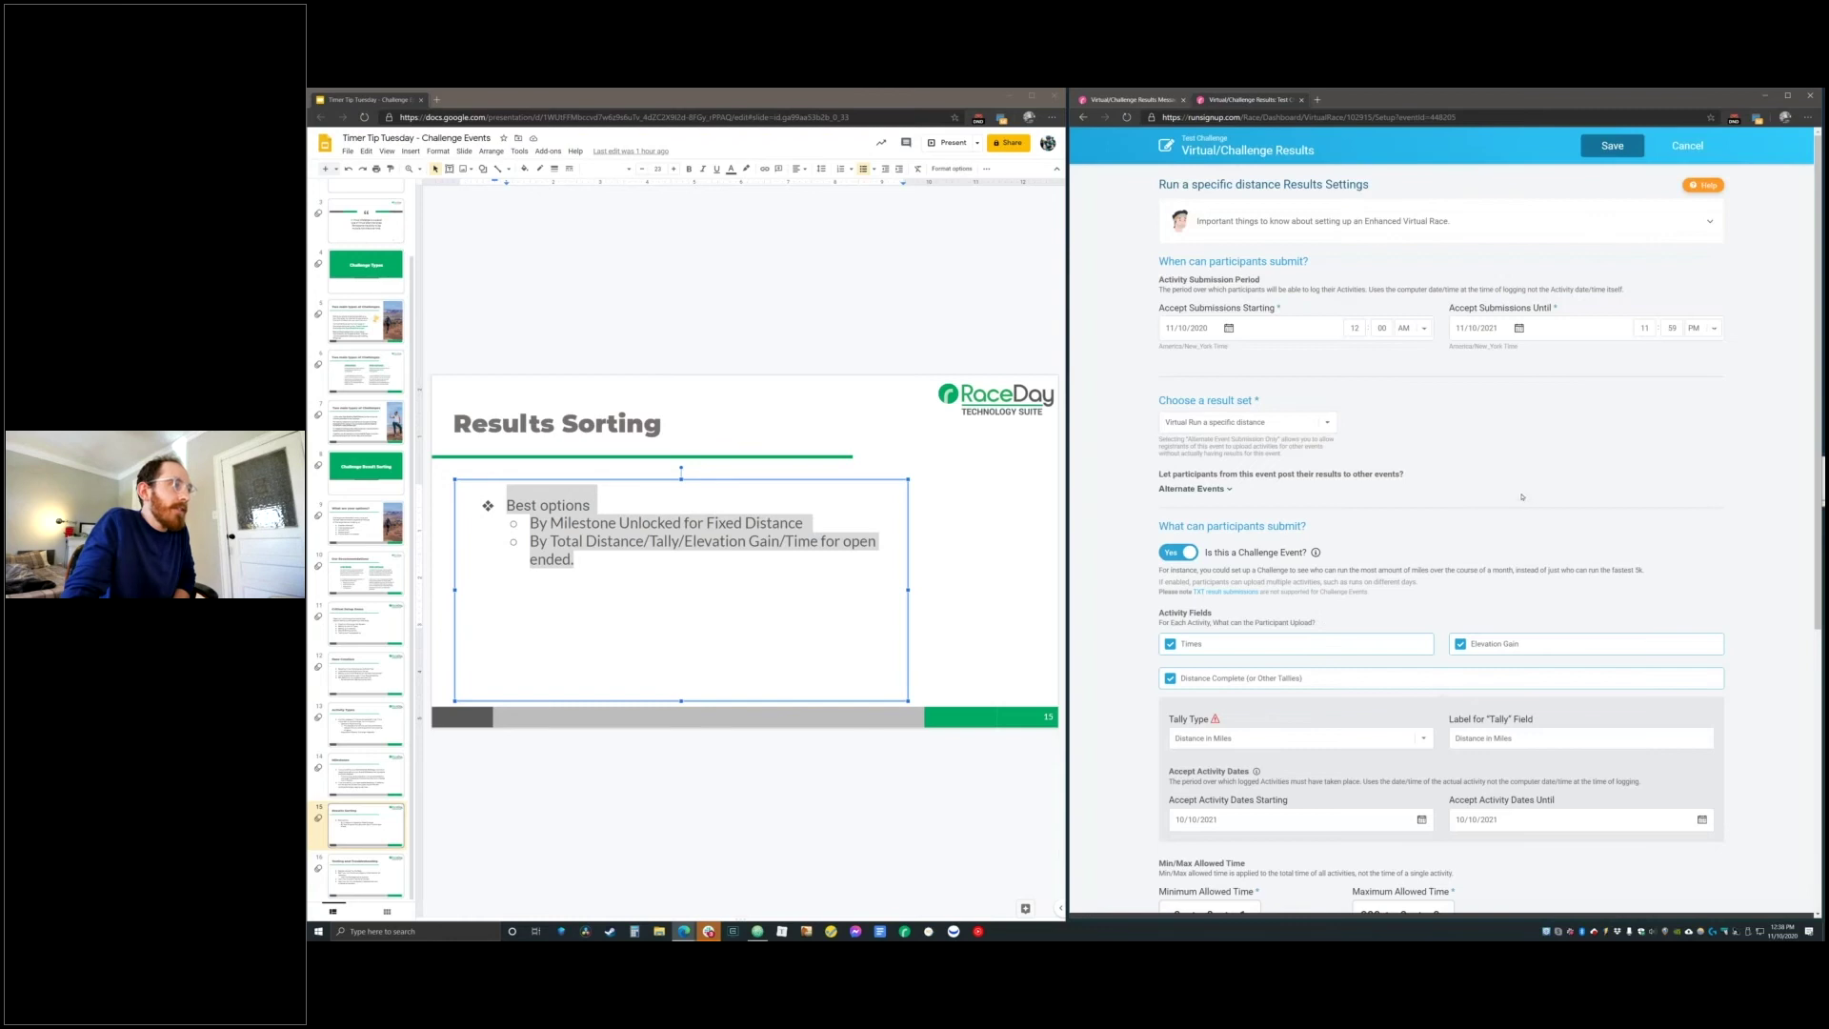
{"action": "scroll", "coordinate": [1523, 489], "scroll_direction": "down", "scroll_amount": 2}
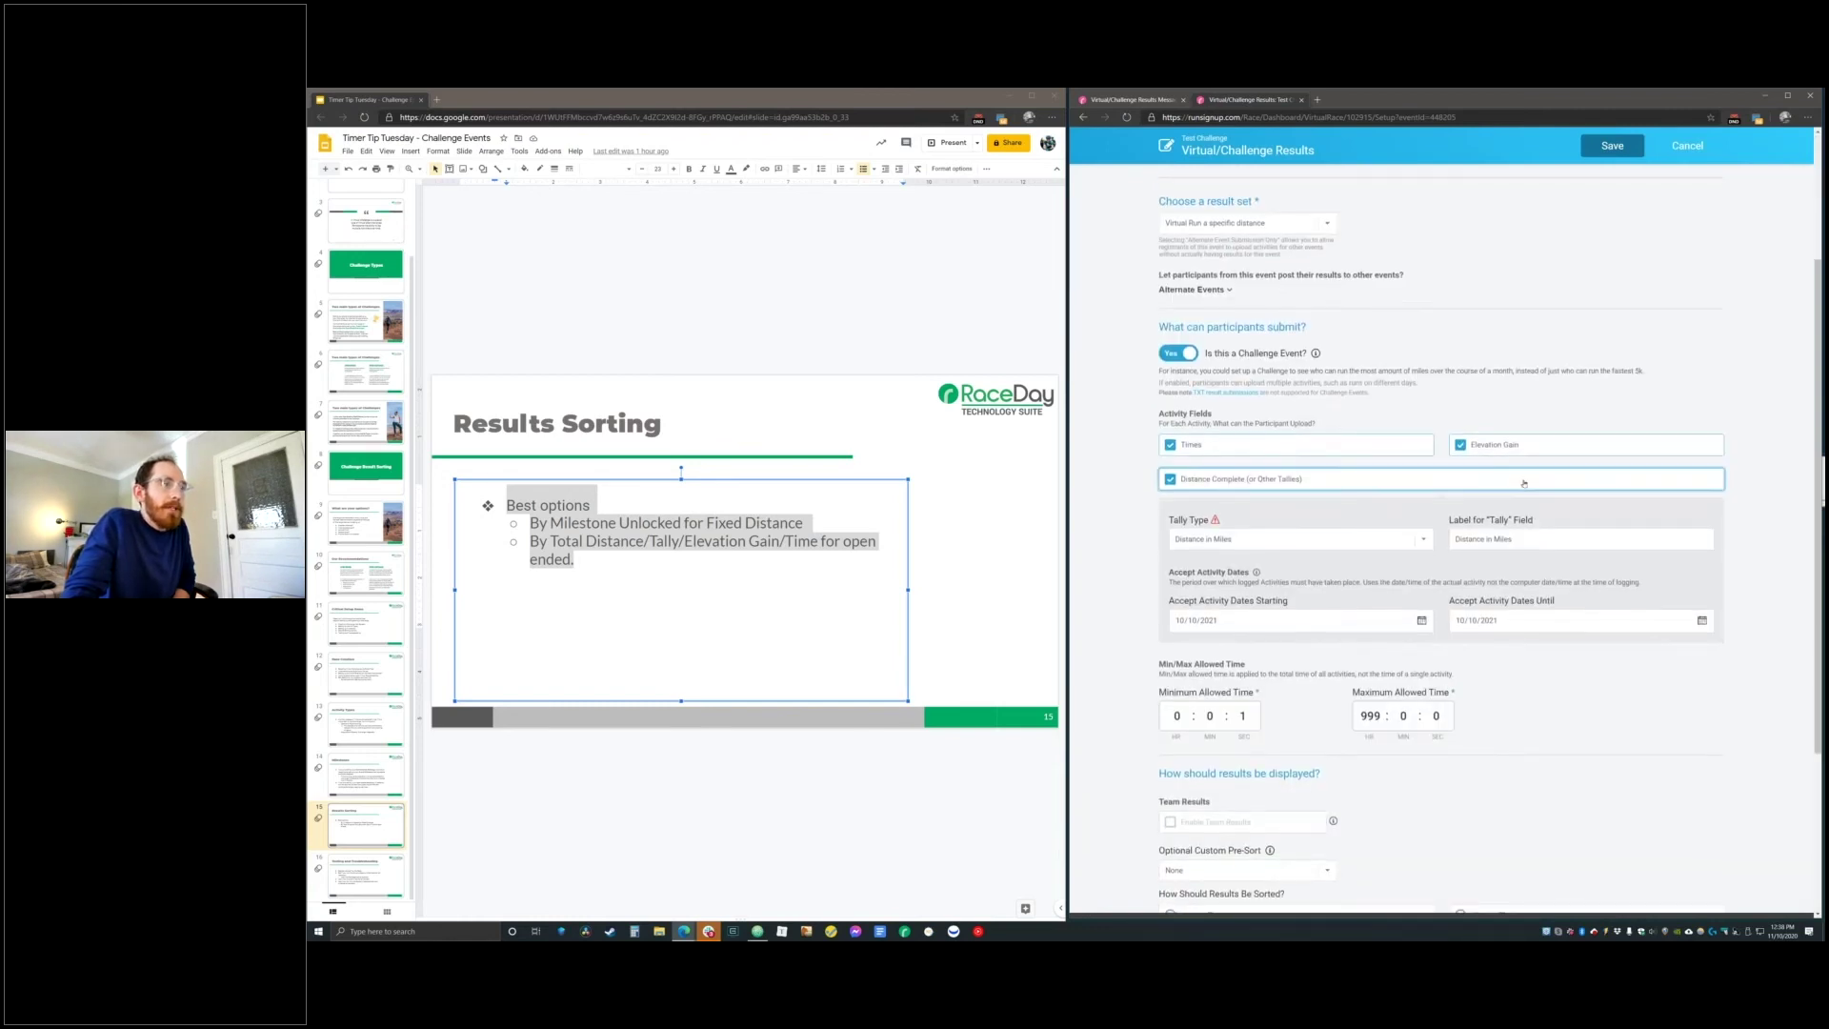
{"action": "scroll", "coordinate": [1524, 483], "scroll_direction": "down", "scroll_amount": 2}
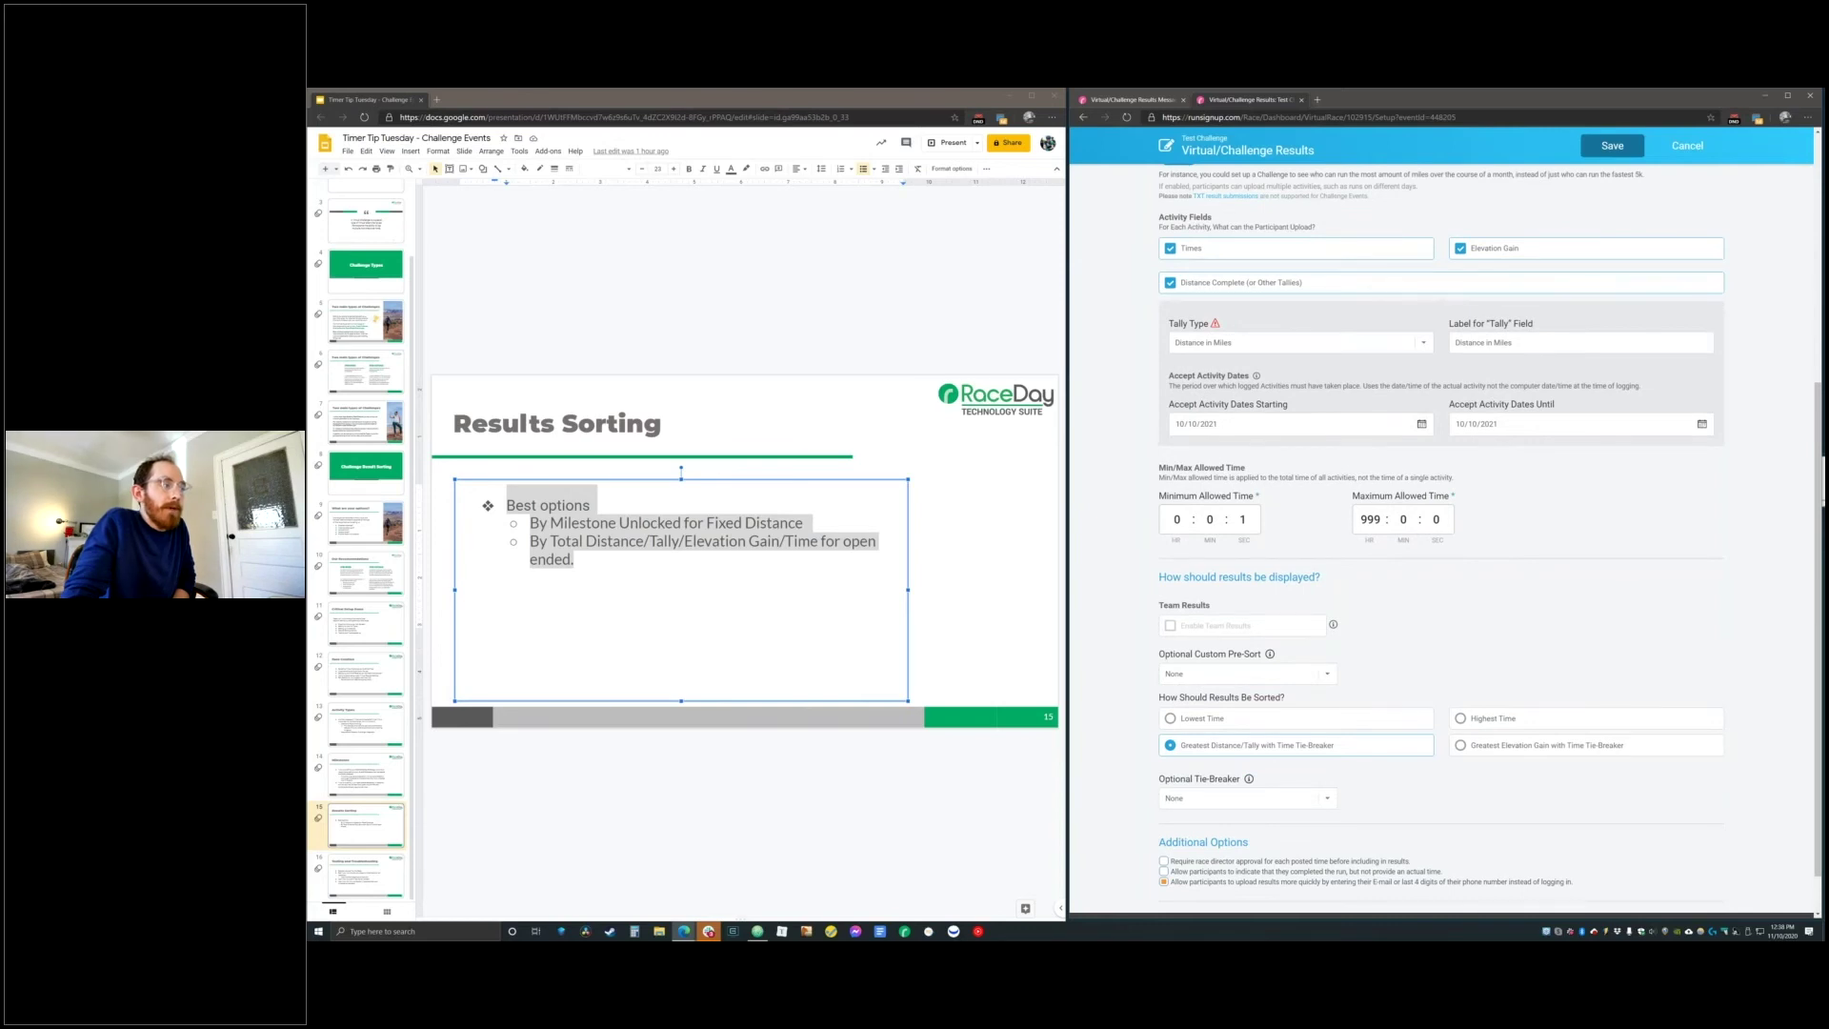
{"action": "scroll", "coordinate": [1488, 534], "scroll_direction": "down", "scroll_amount": 1}
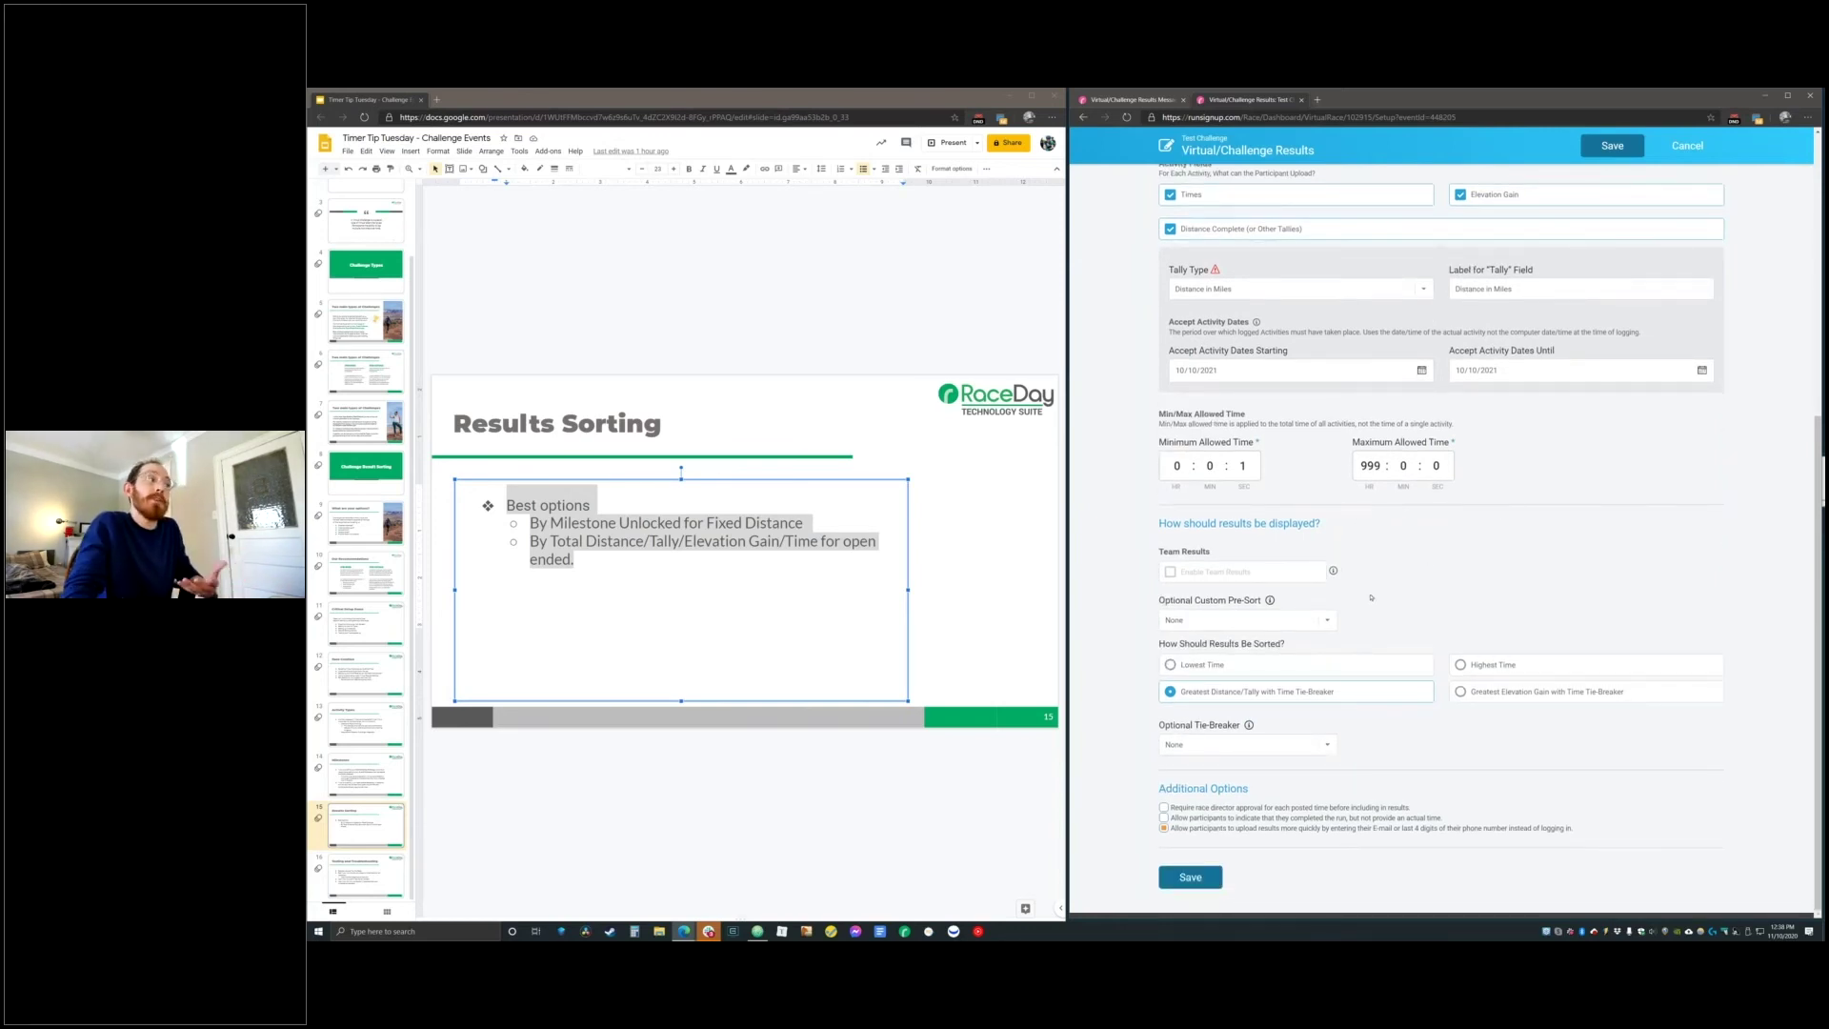
{"action": "triple_click", "coordinate": [1255, 602]}
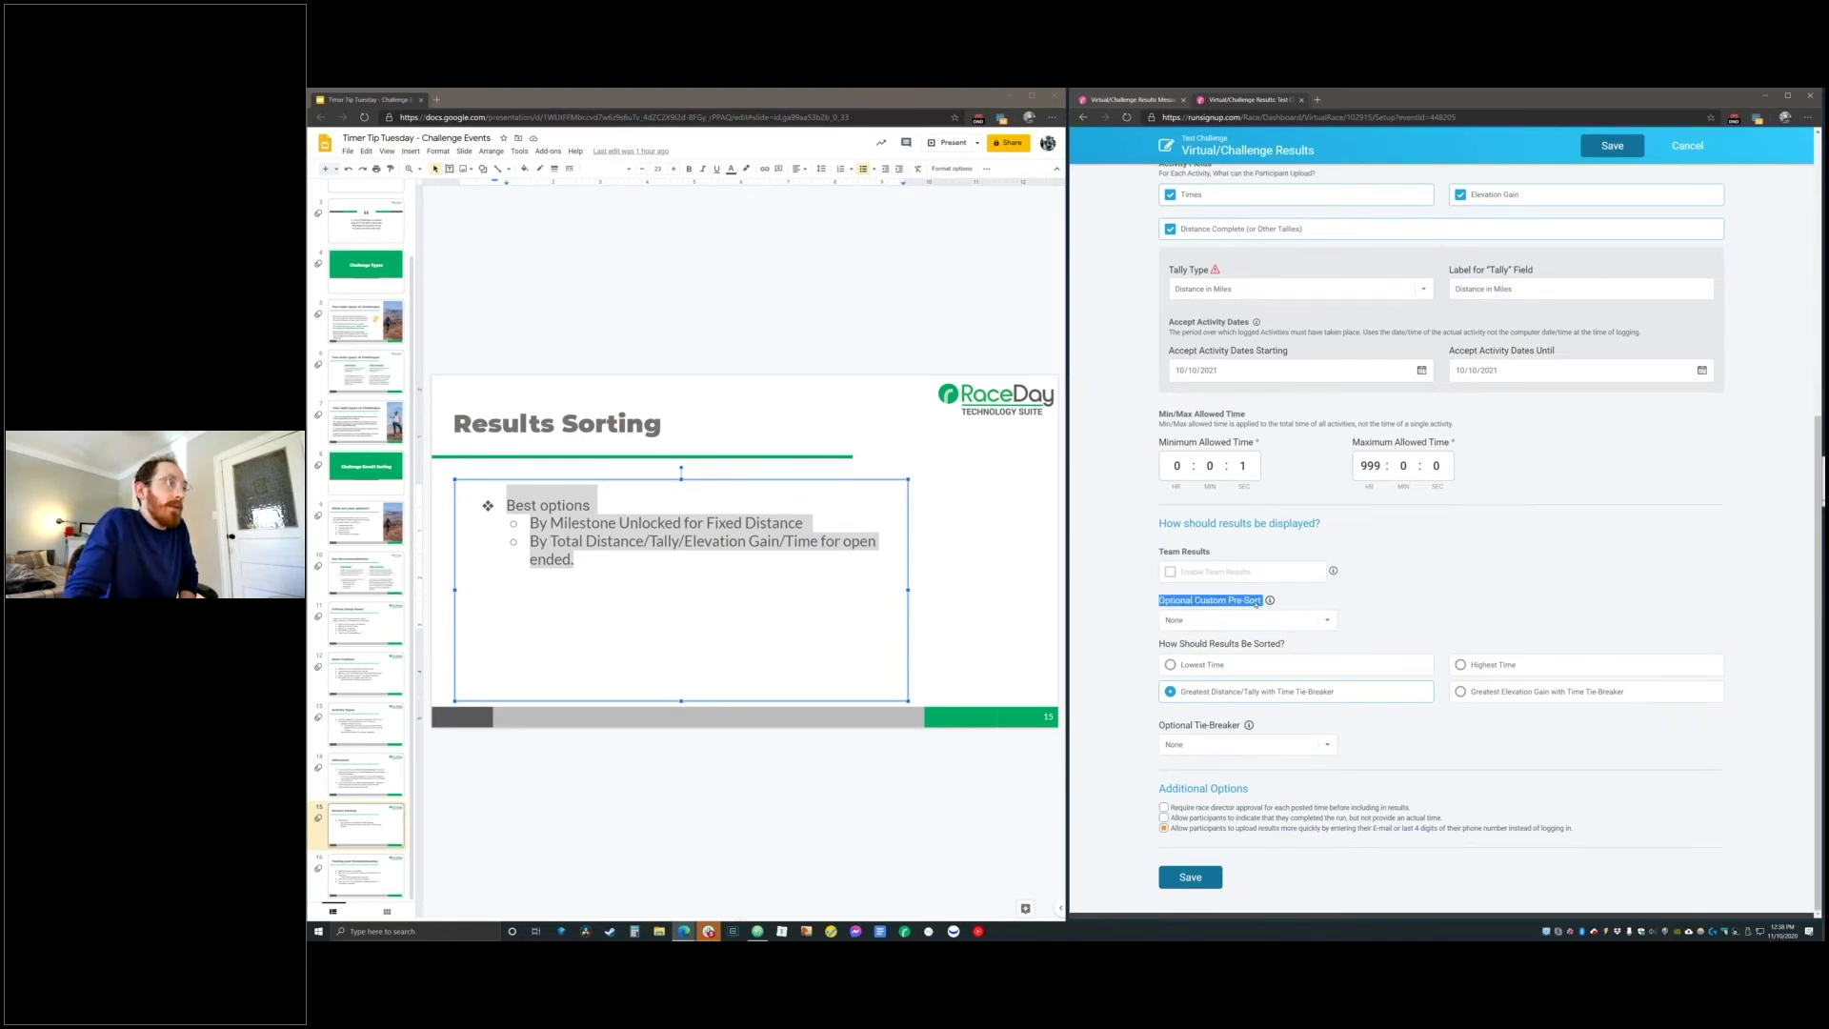
{"action": "left_click", "coordinate": [1255, 602]}
{"action": "mouse_move", "coordinate": [1270, 600]}
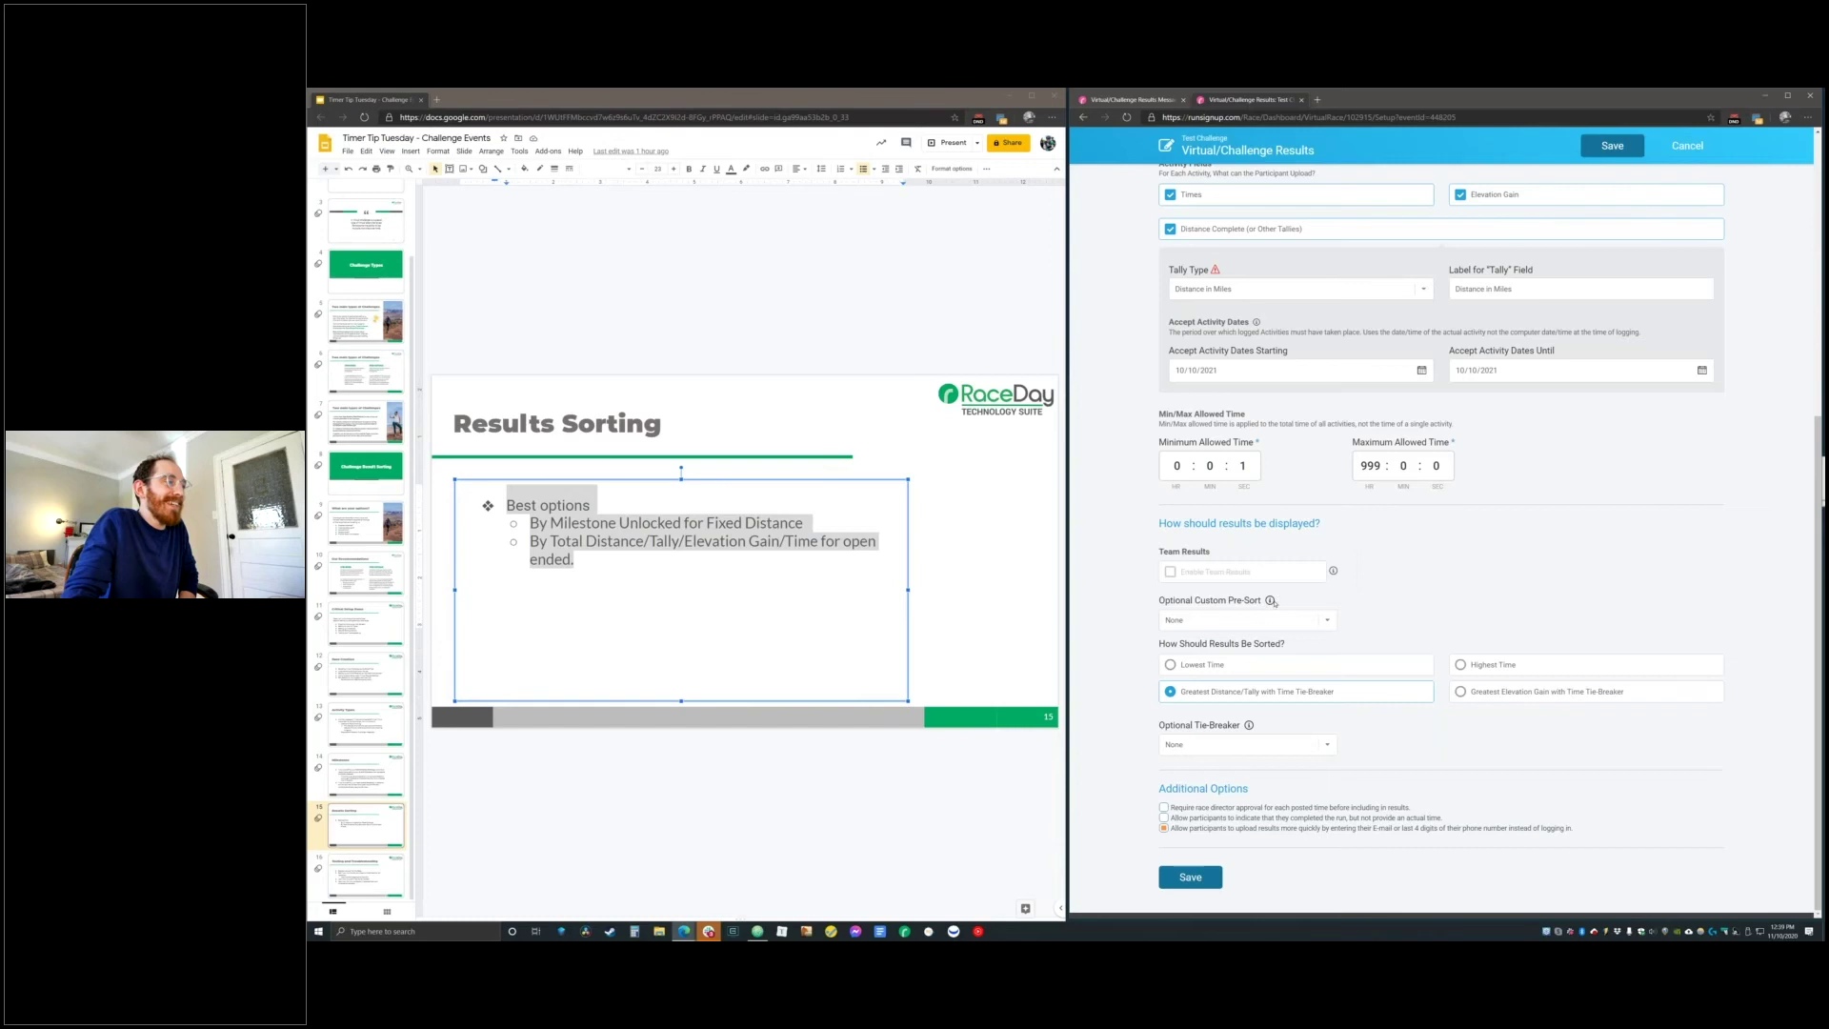
Set the custom pre-sort to Earliest Milestone Completion Date, based on the "You reached the end!" milestone
{"action": "left_click", "coordinate": [1275, 621]}
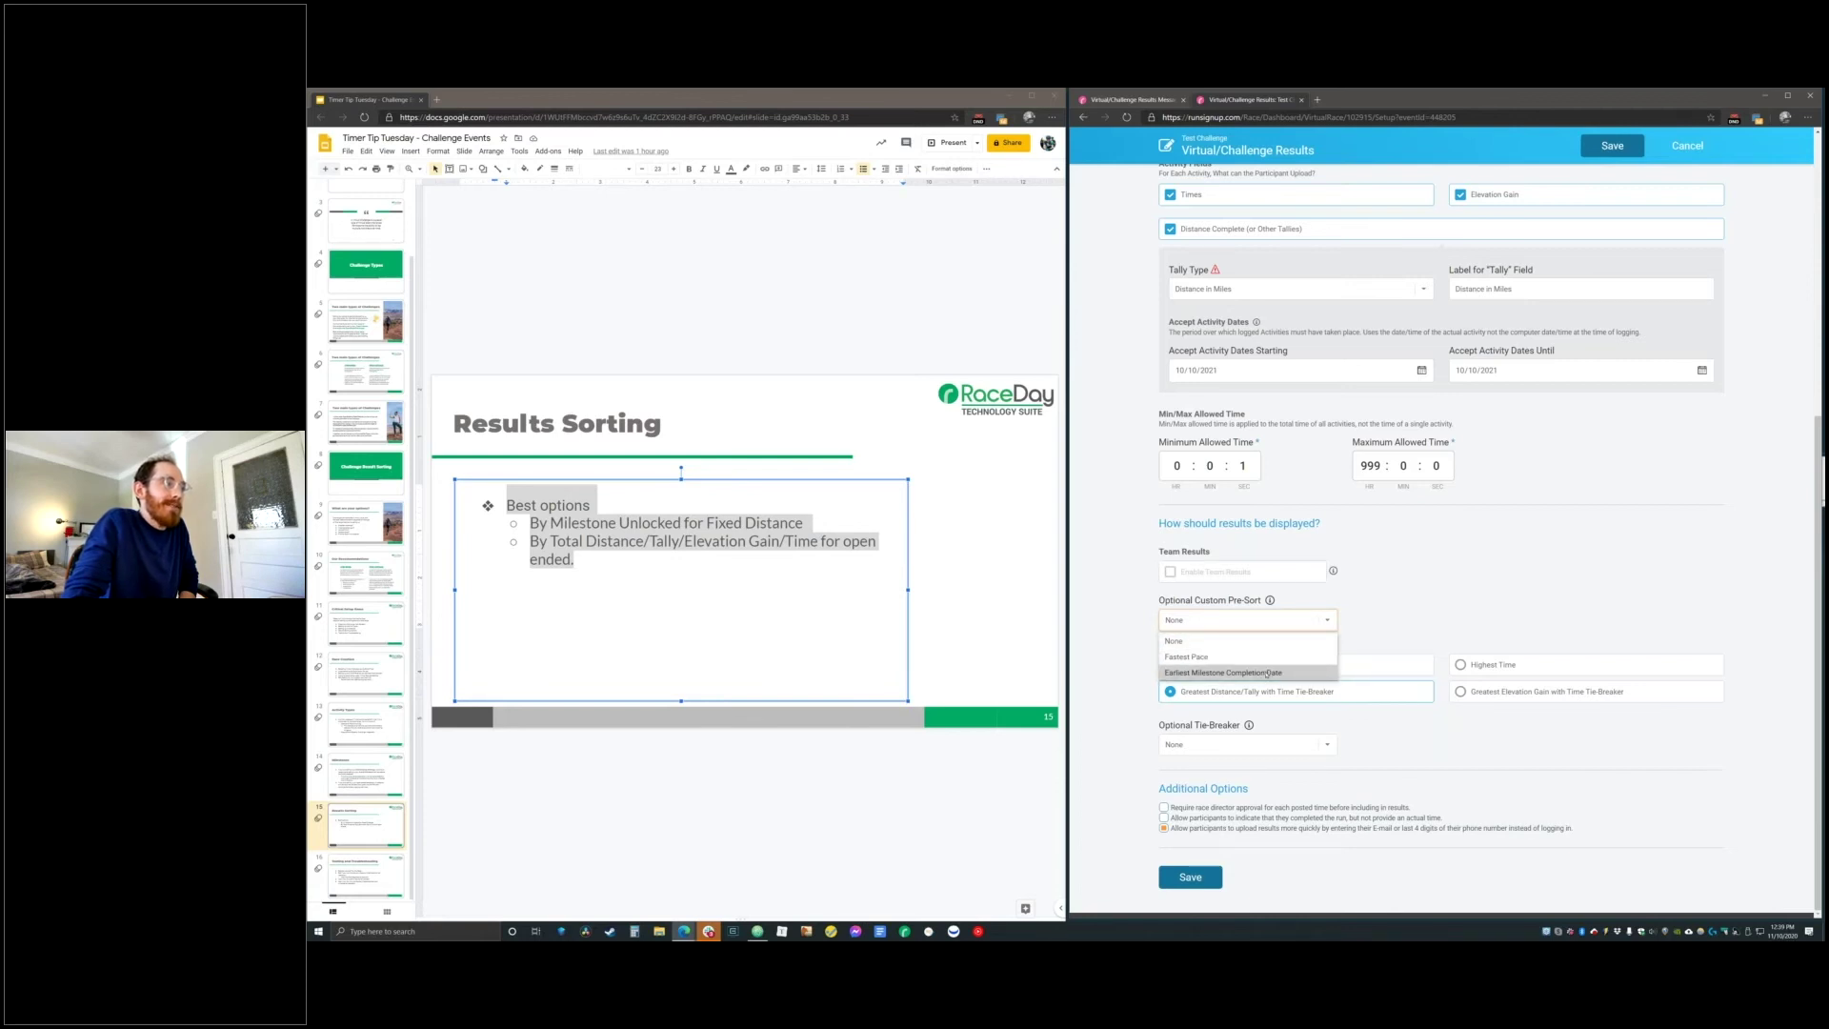
{"action": "left_click", "coordinate": [1388, 596]}
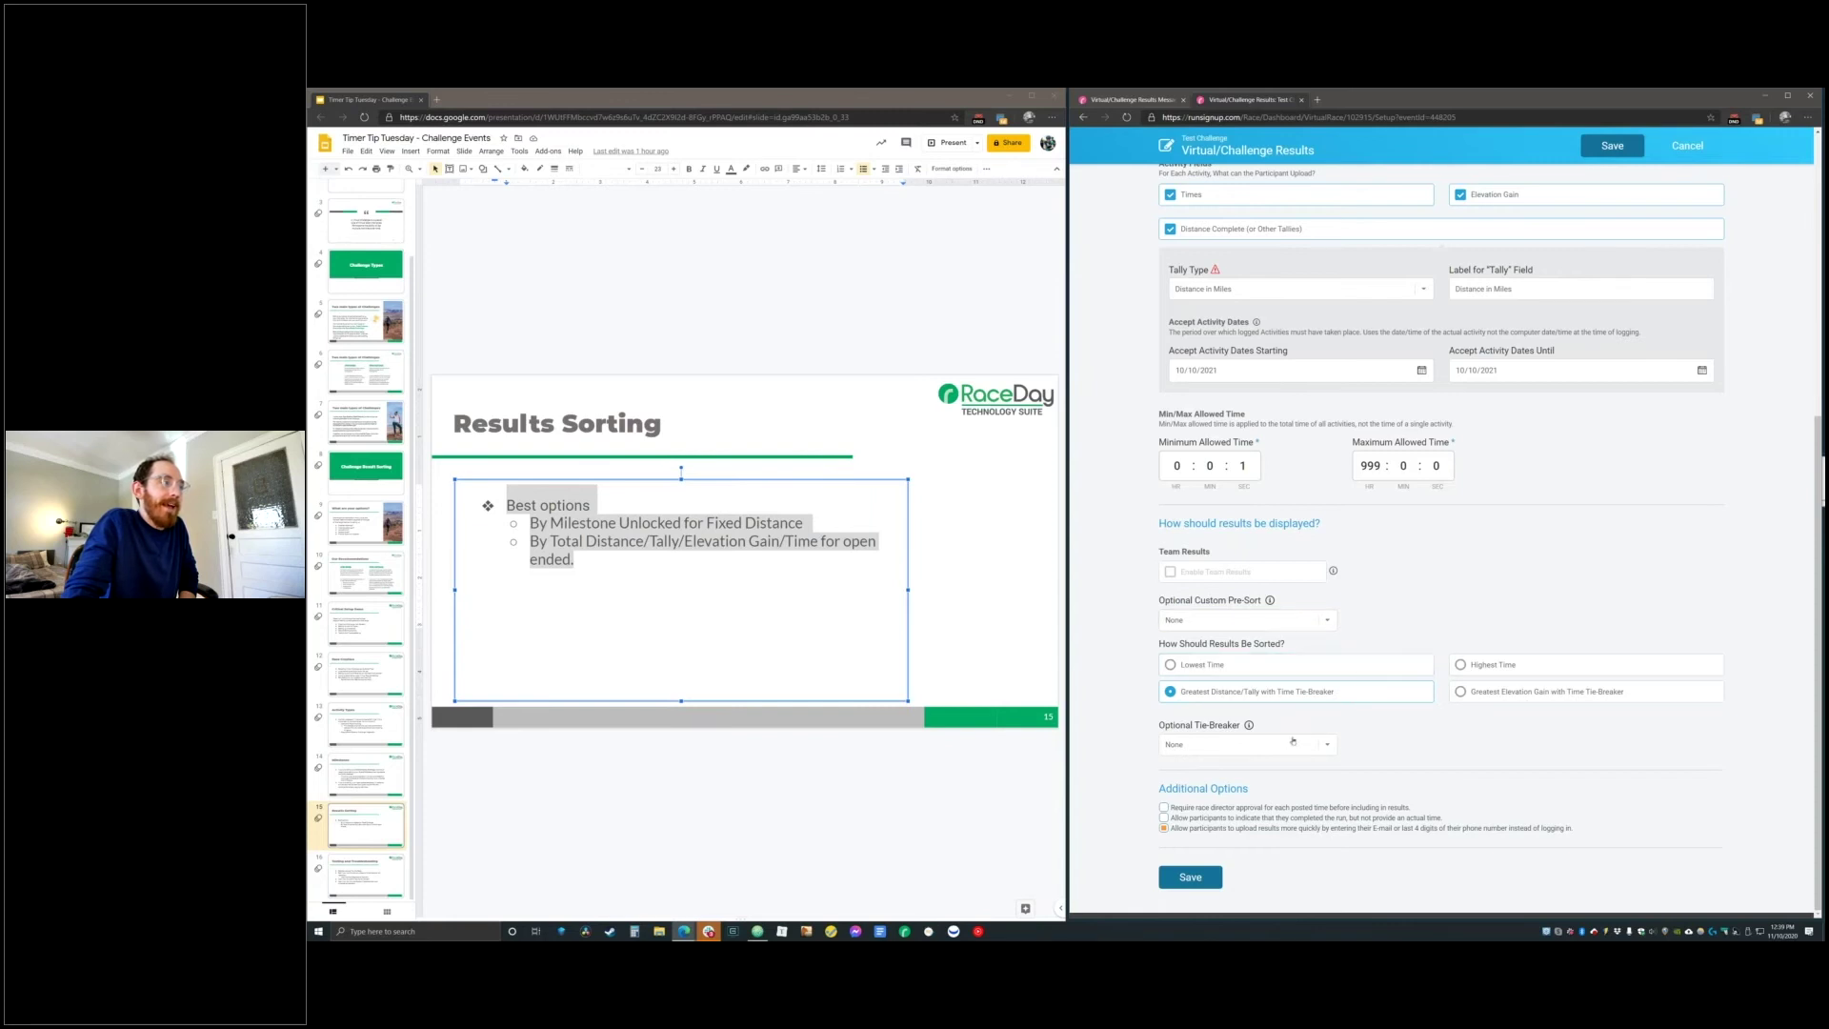
{"action": "left_click", "coordinate": [1321, 624]}
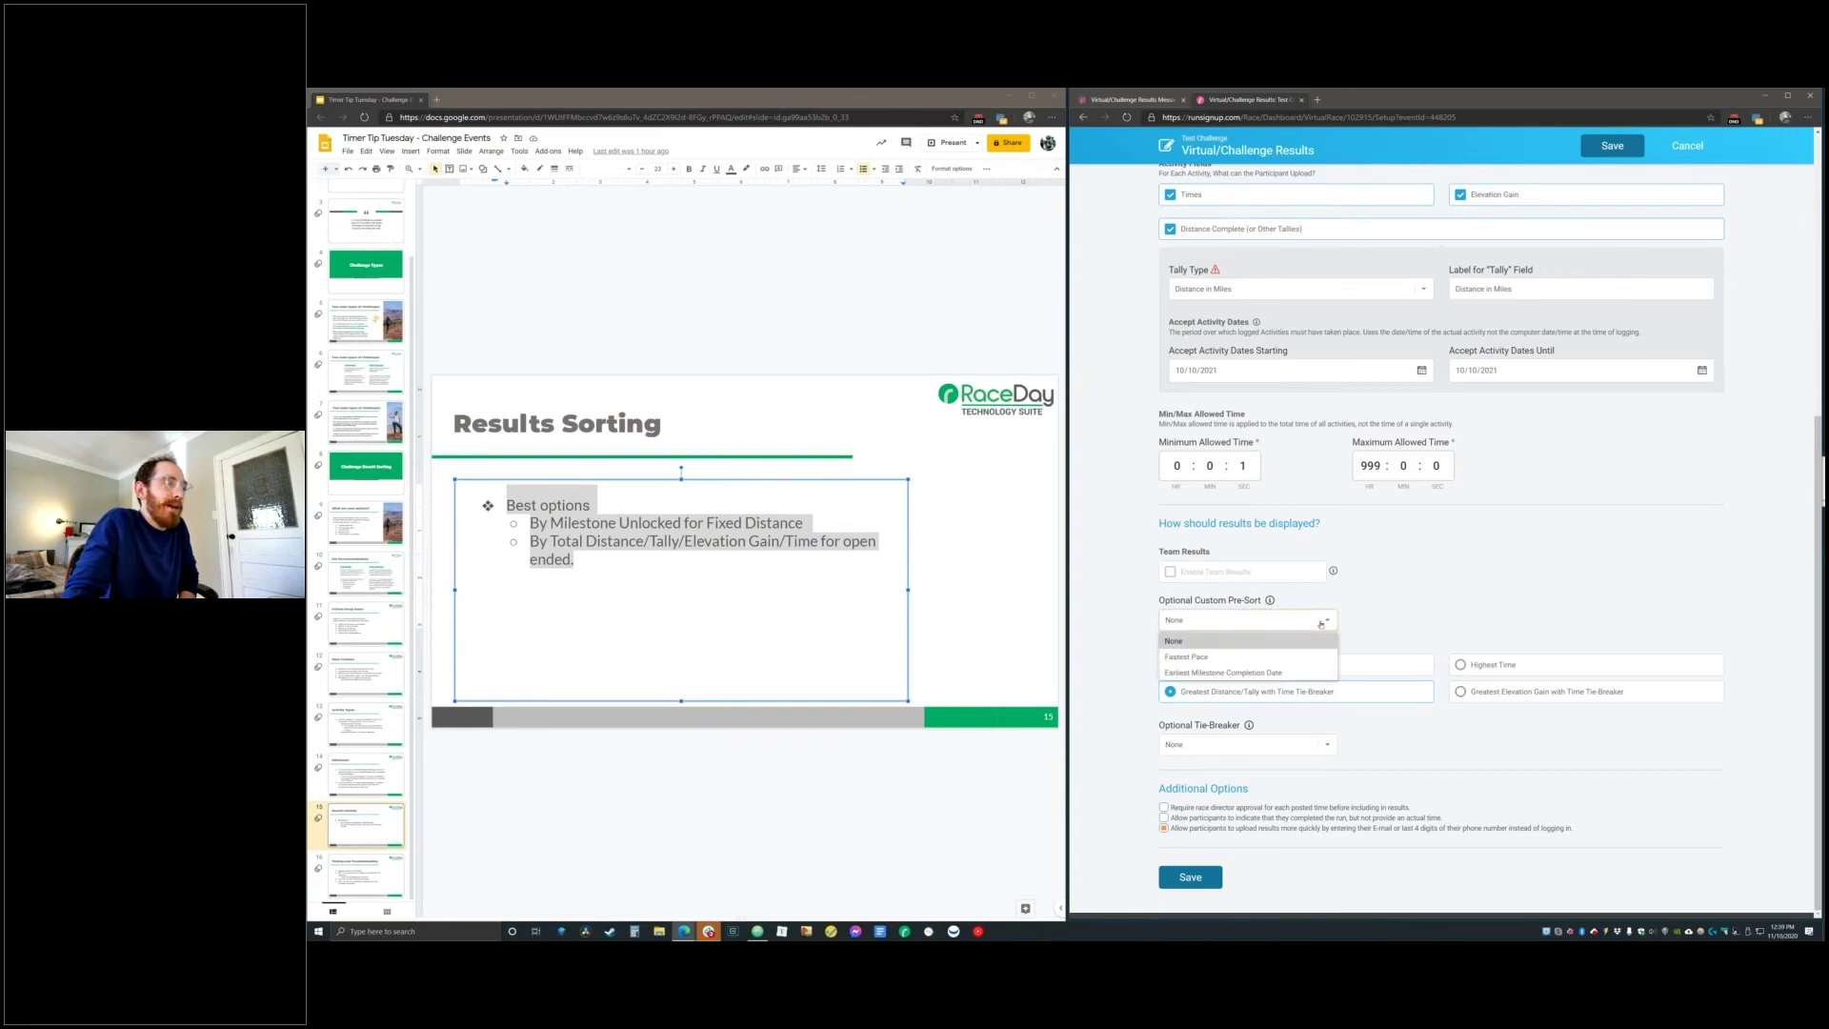
{"action": "left_click", "coordinate": [1287, 674]}
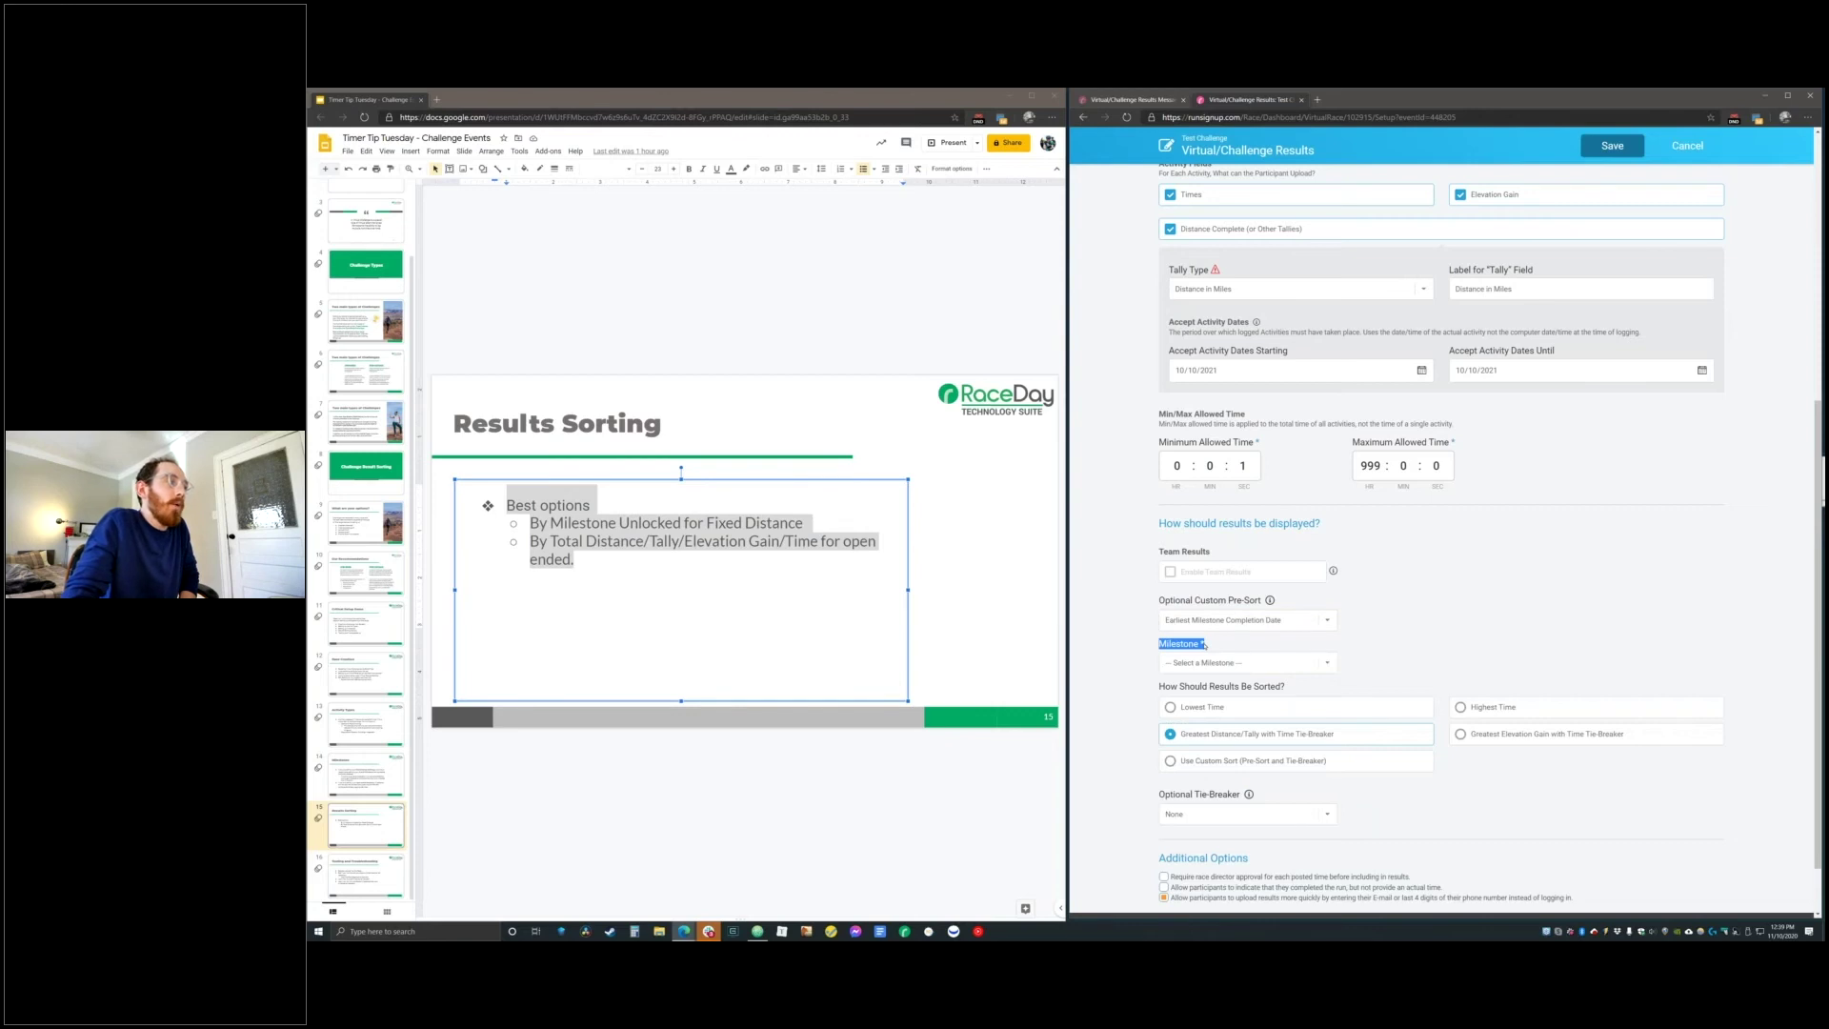
{"action": "left_click", "coordinate": [1234, 662]}
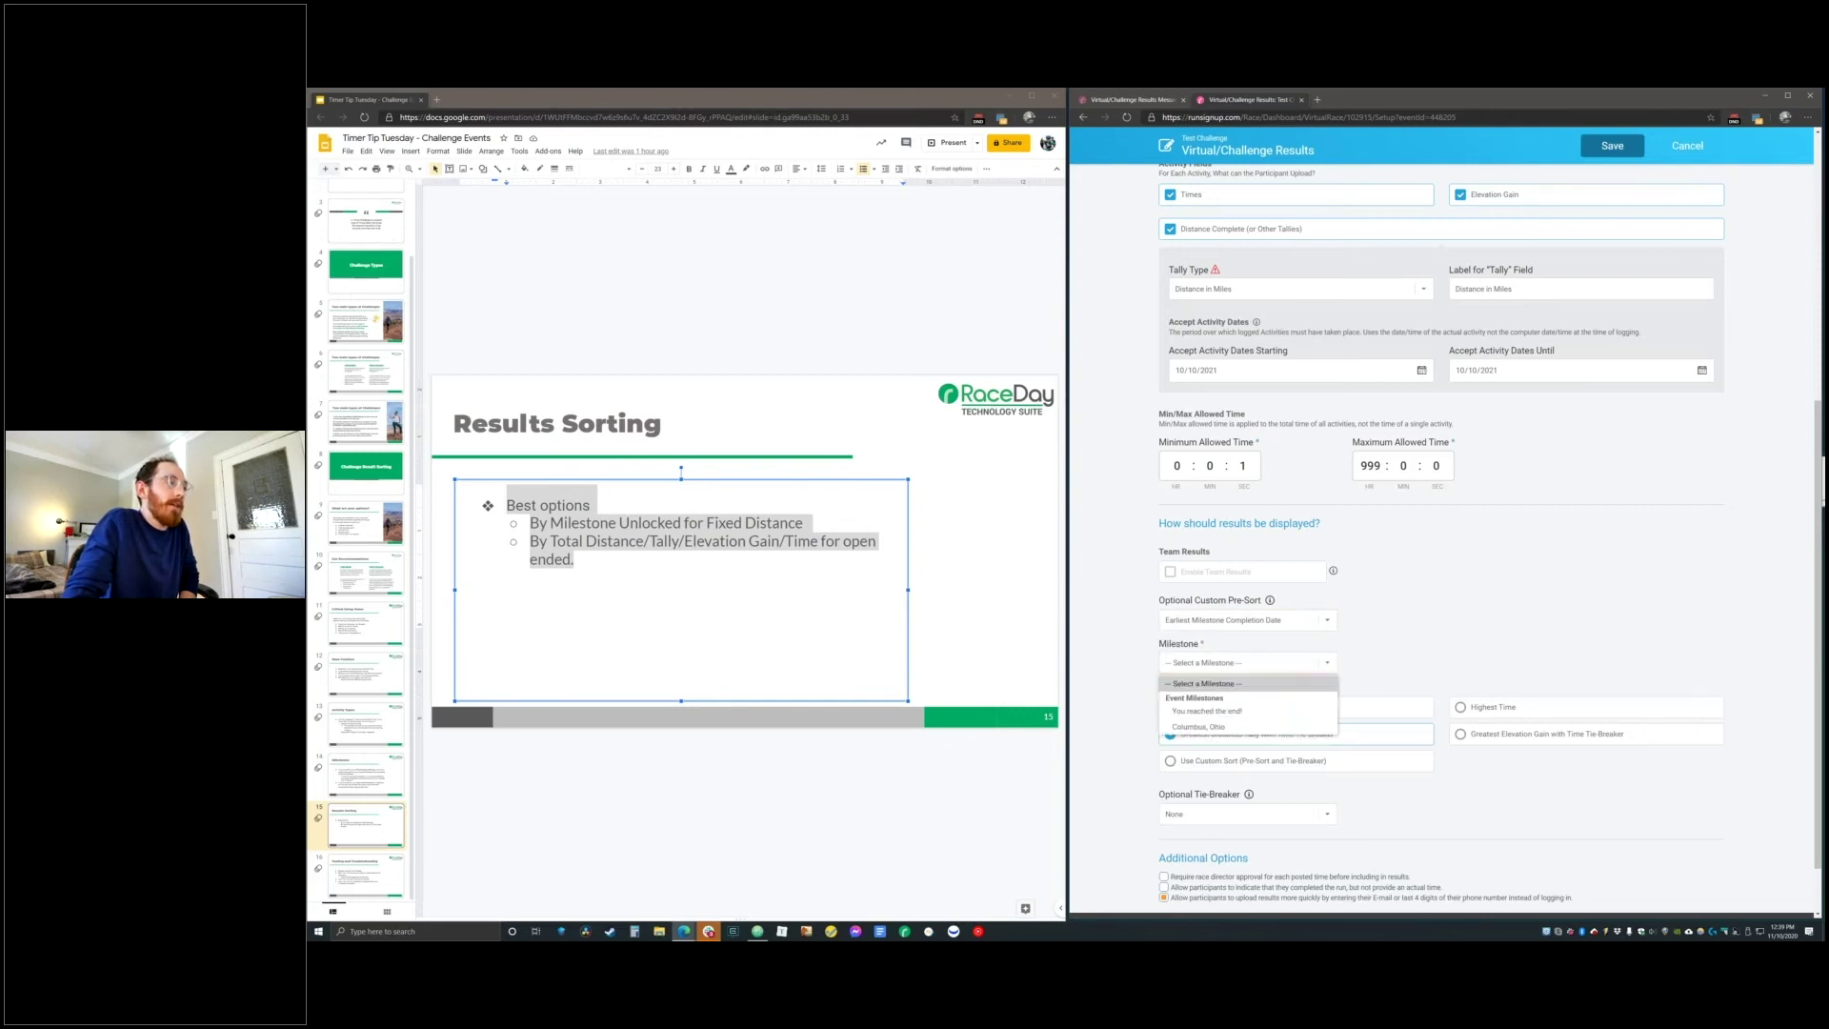
{"action": "left_click", "coordinate": [1207, 710]}
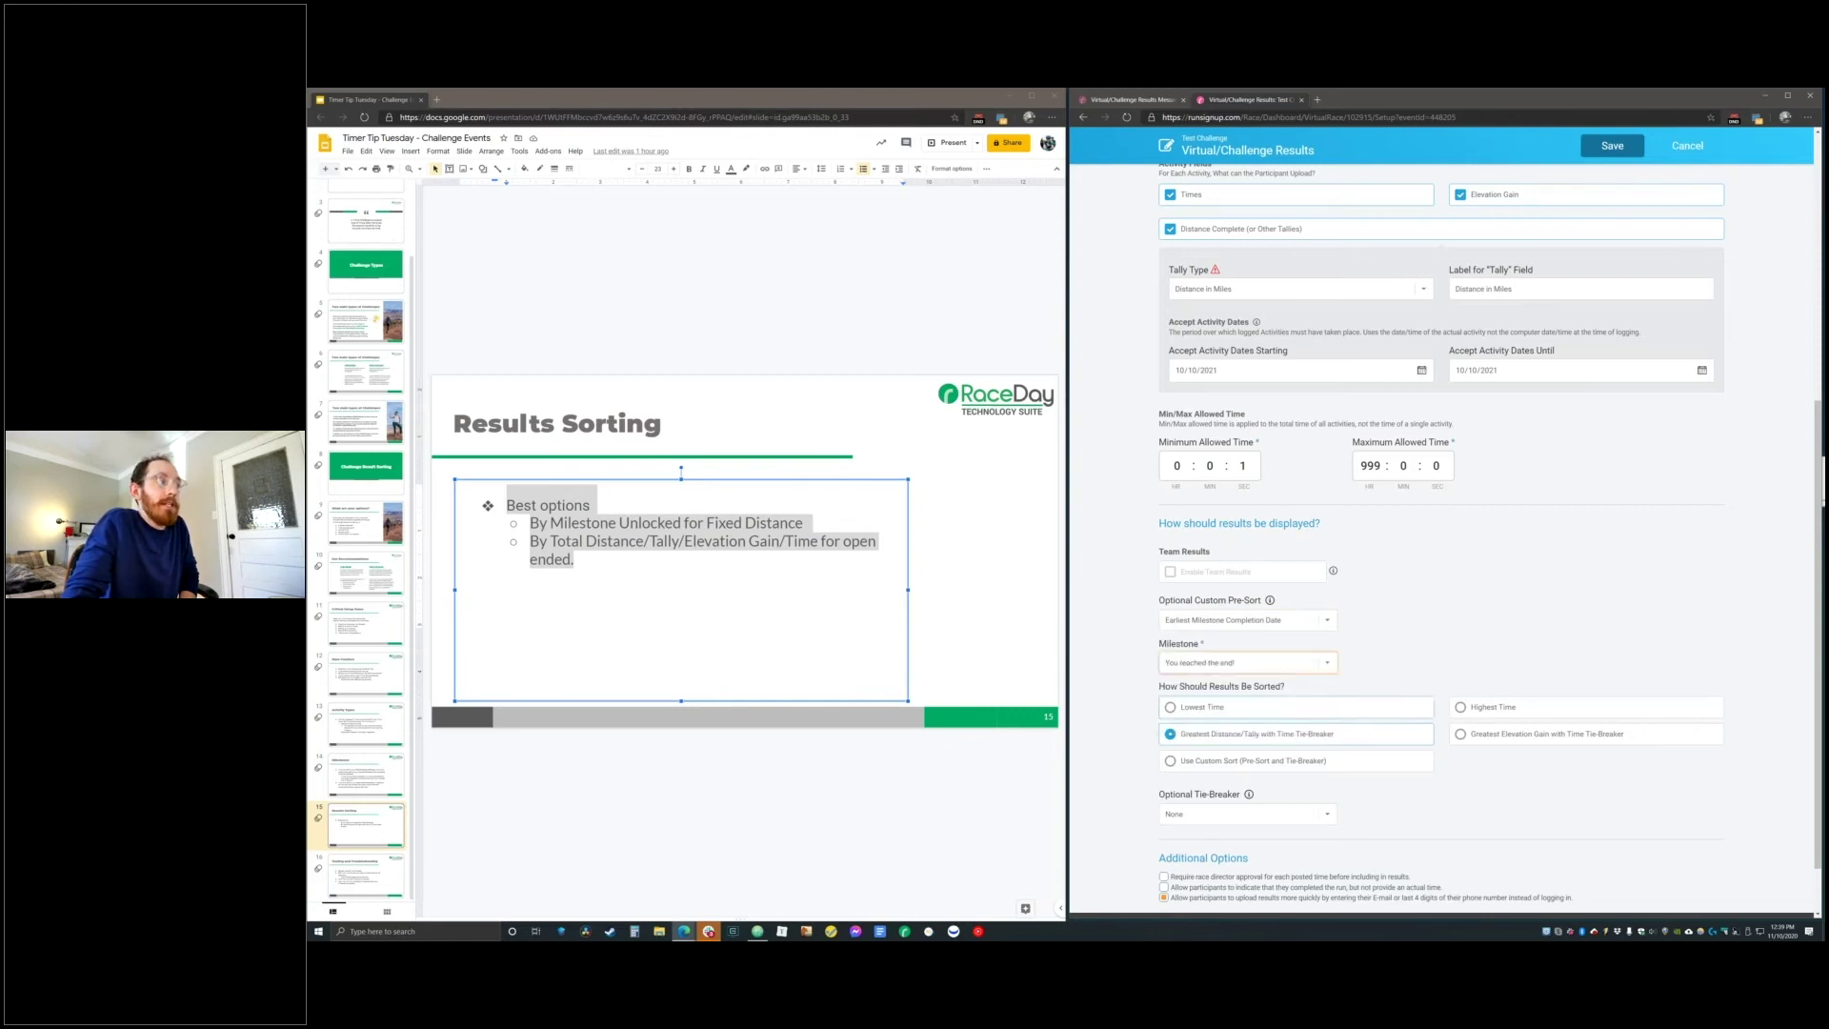
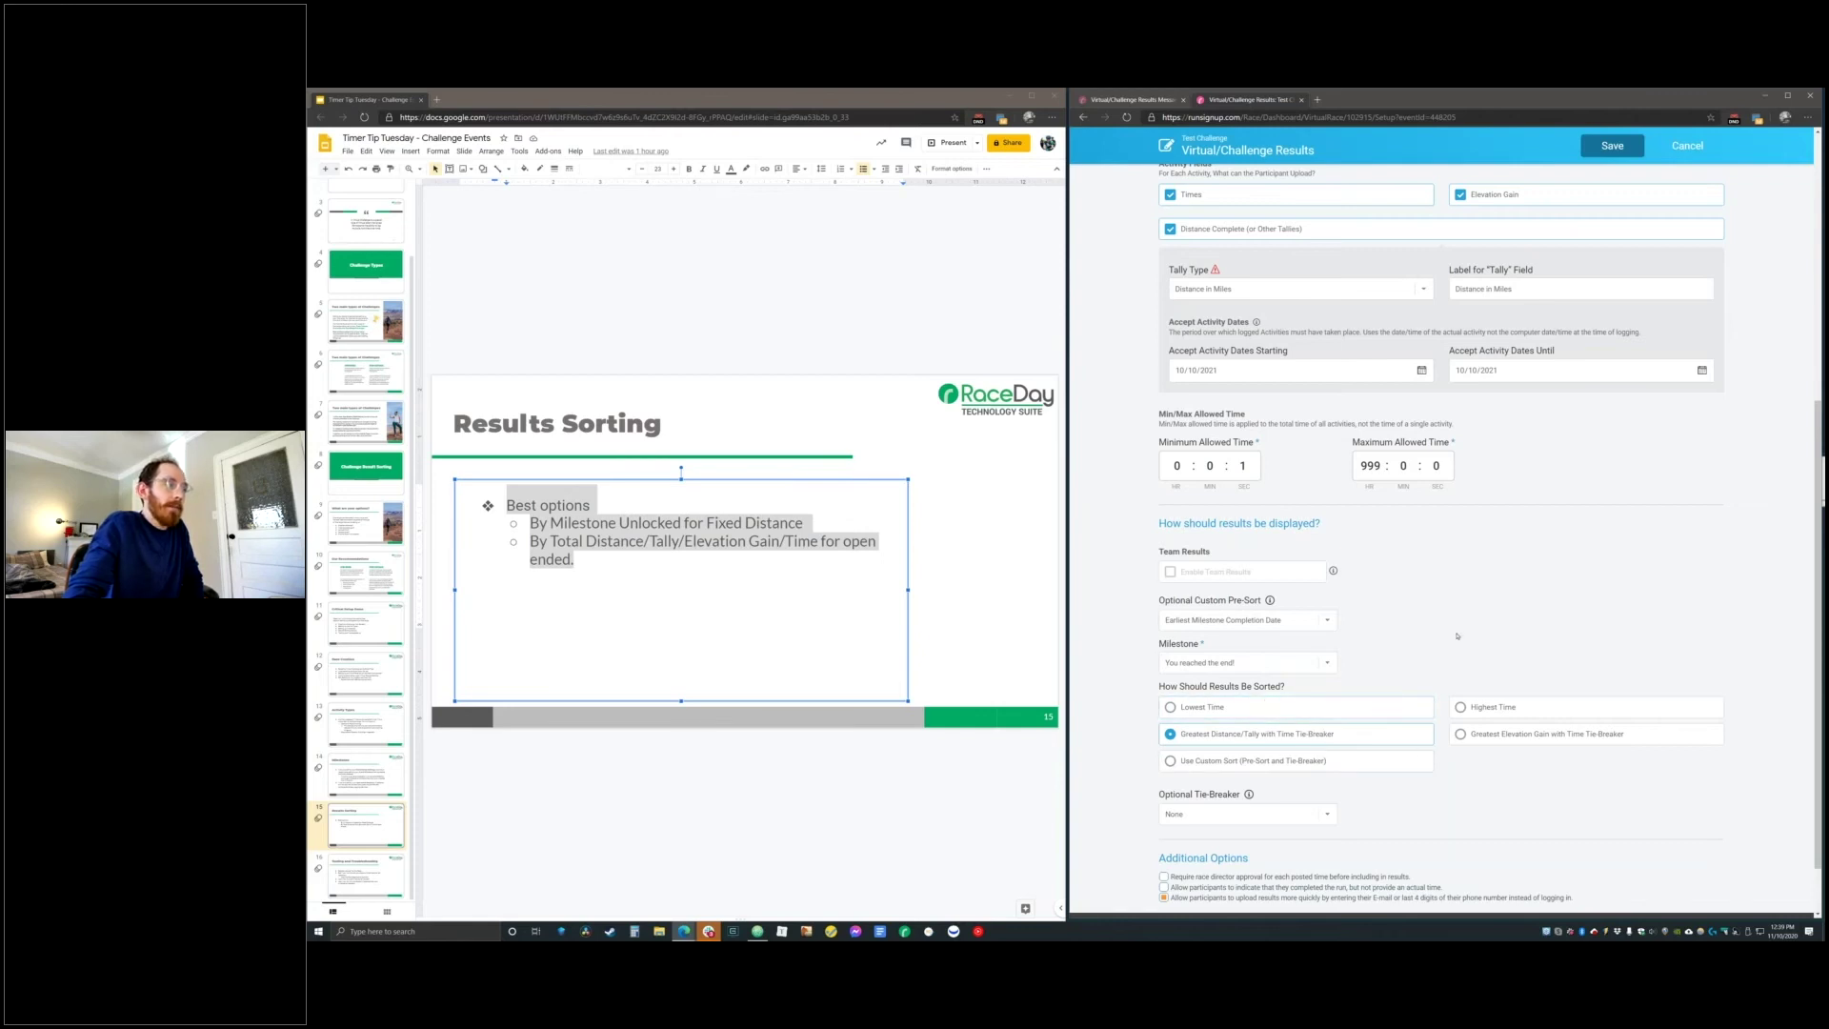
Sort the results by Lowest Time, keep the optional tie-breaker at None, and save the result settings
{"action": "left_click", "coordinate": [1231, 707]}
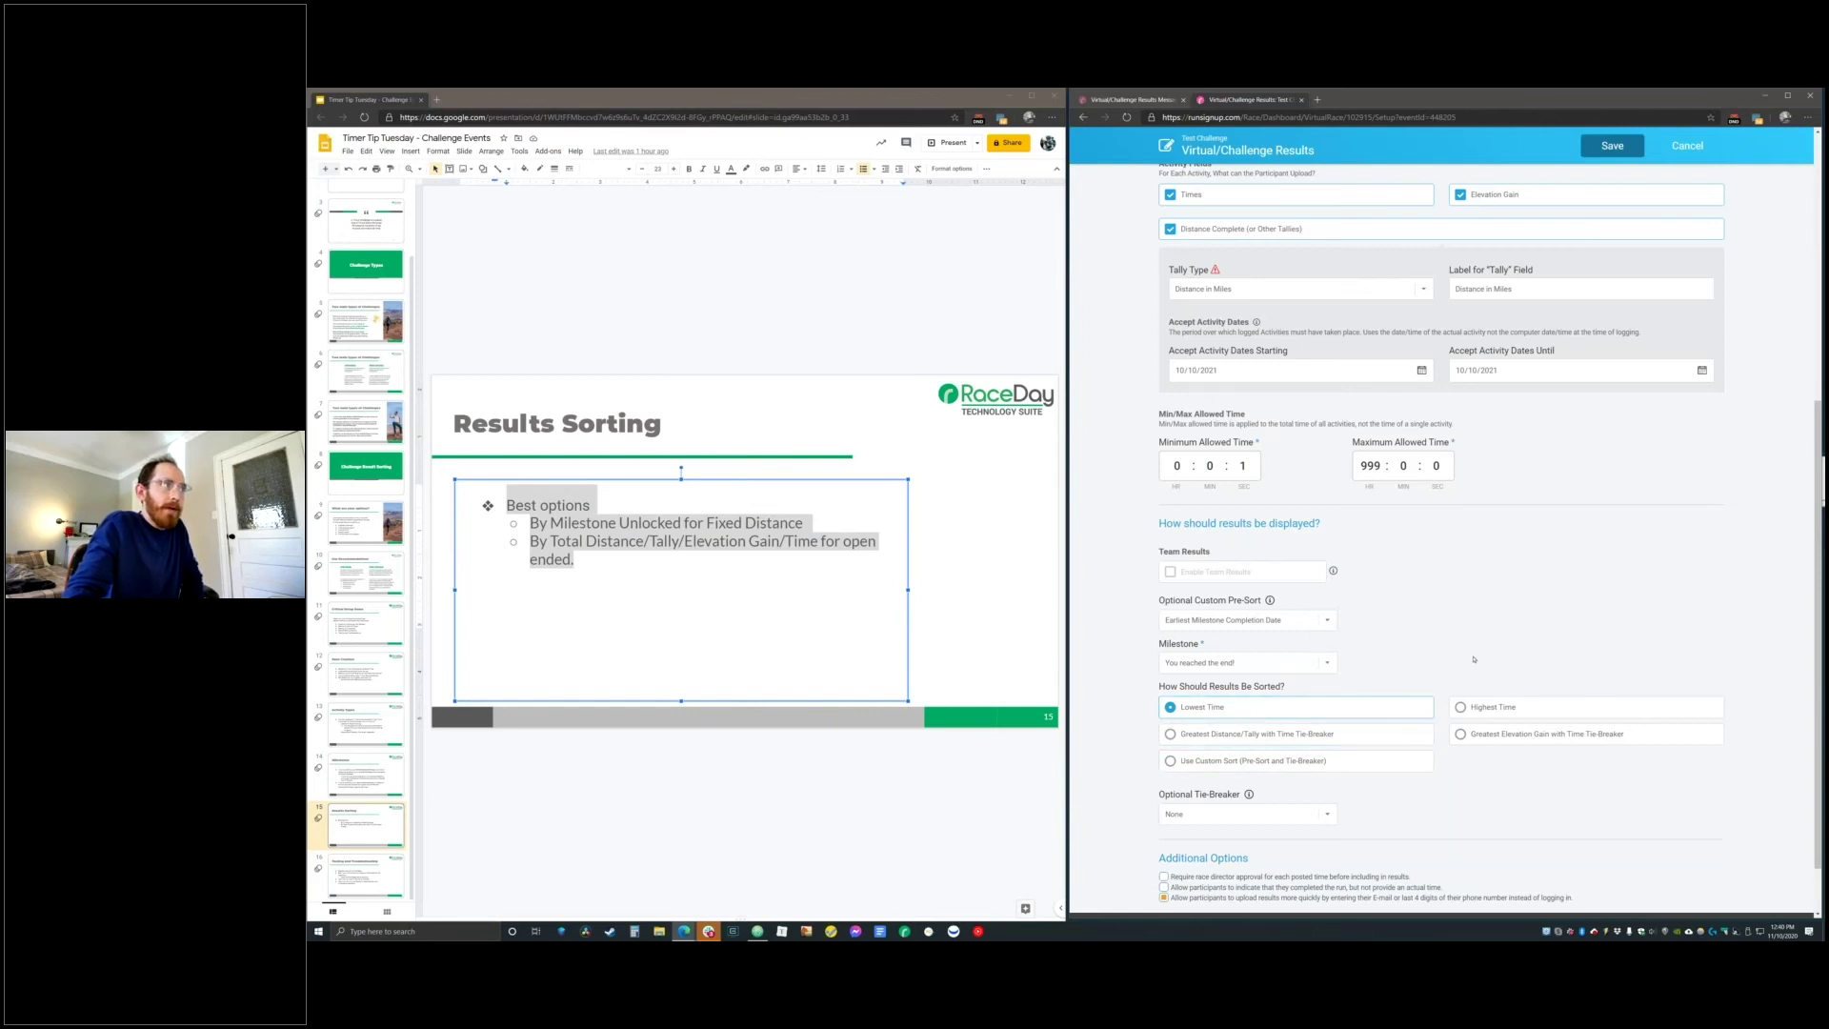
{"action": "scroll", "coordinate": [1473, 658], "scroll_direction": "down", "scroll_amount": 1}
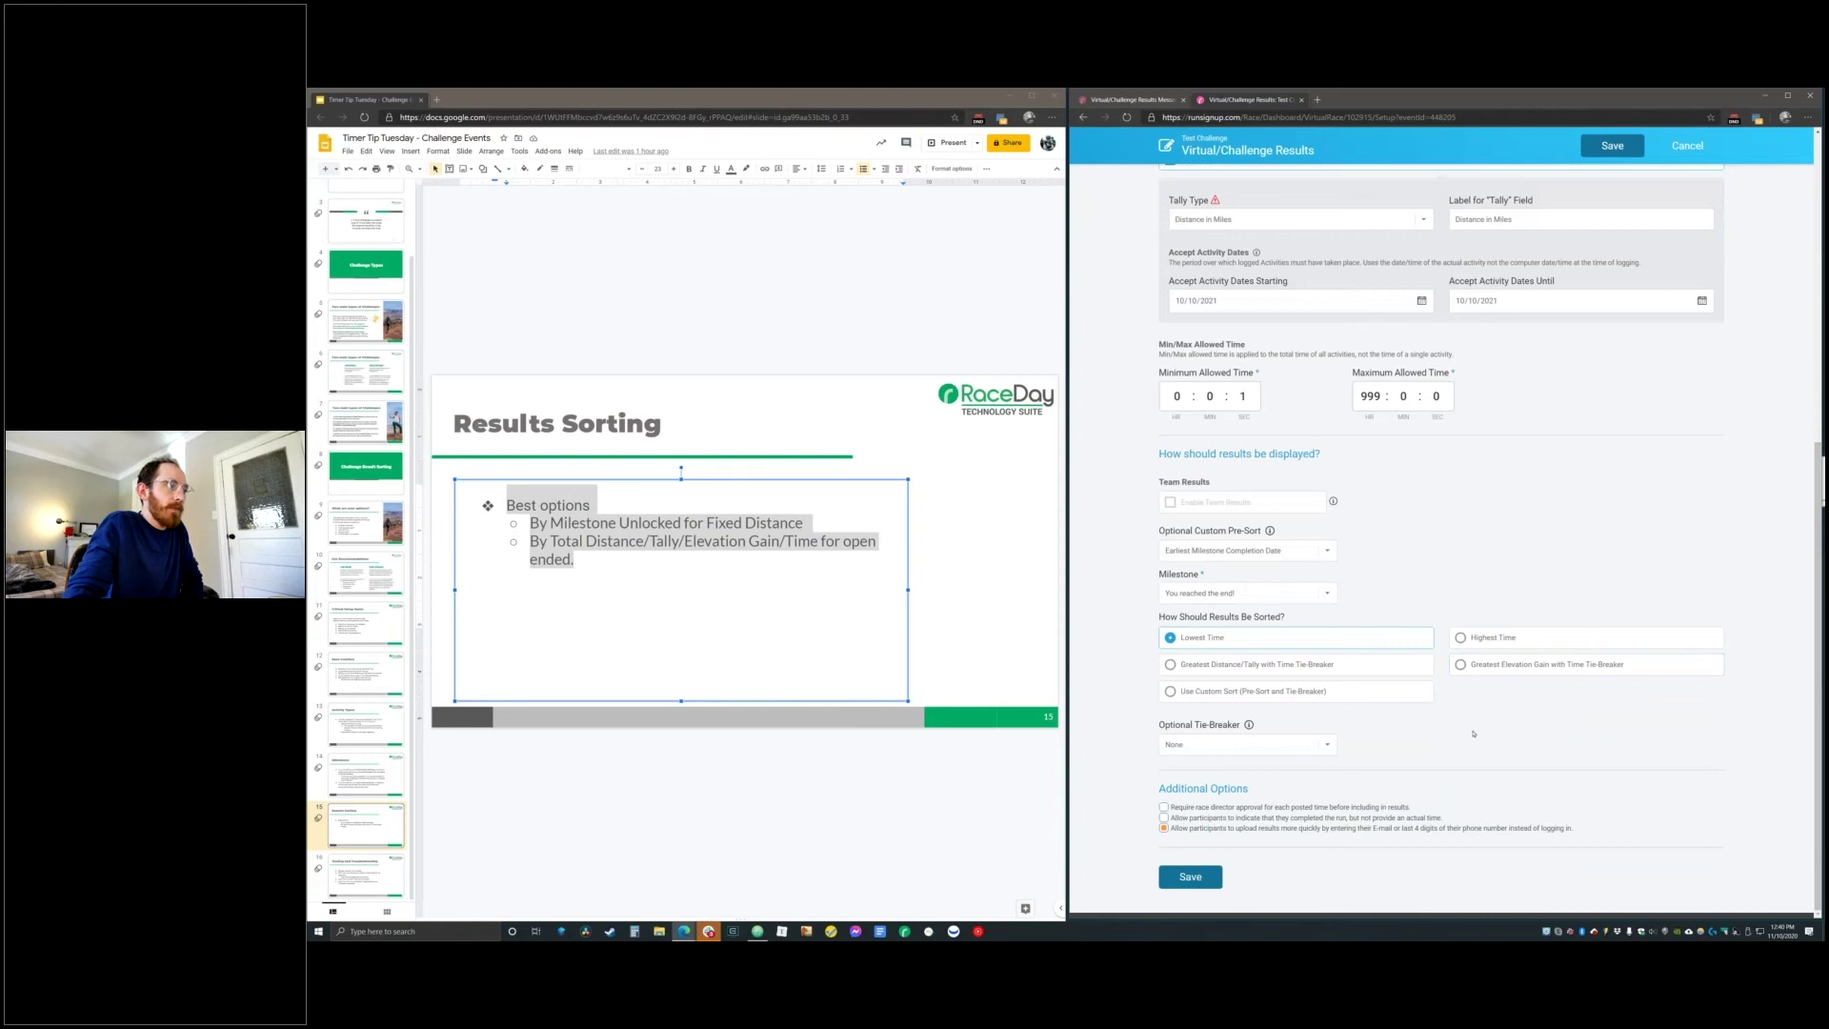
{"action": "left_click", "coordinate": [1315, 743]}
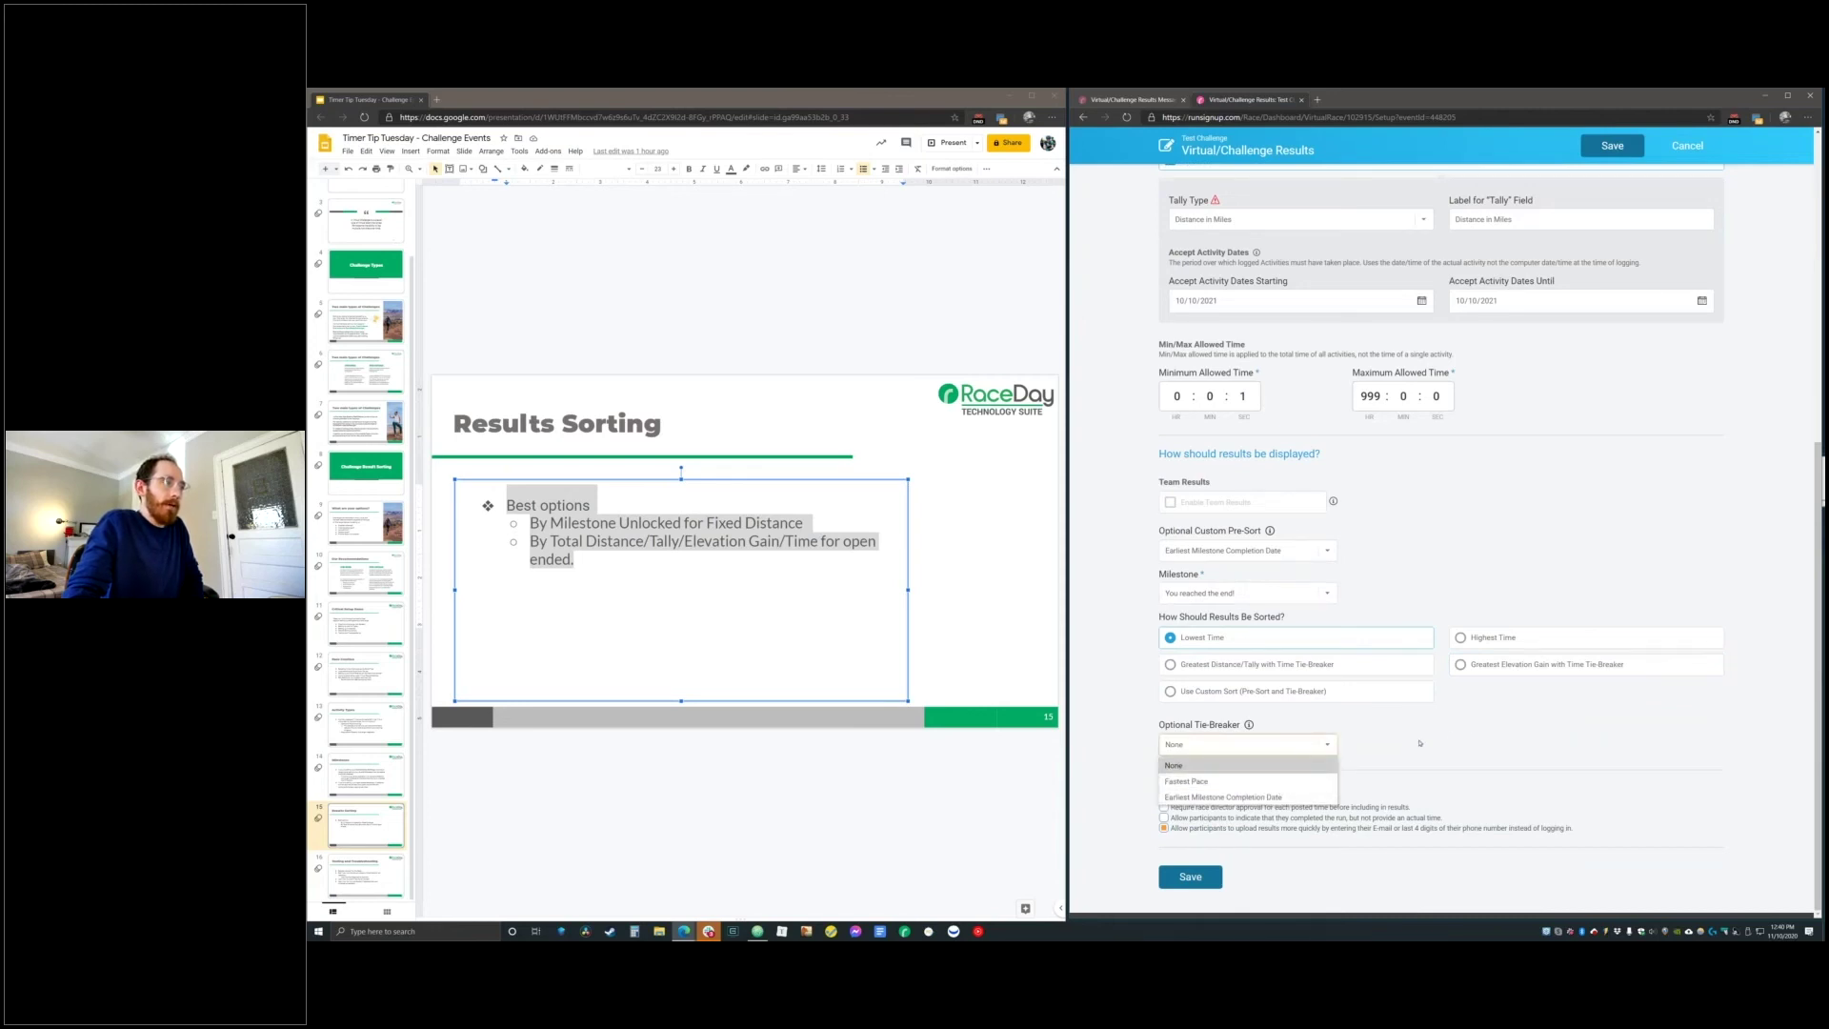
{"action": "left_click", "coordinate": [1419, 743]}
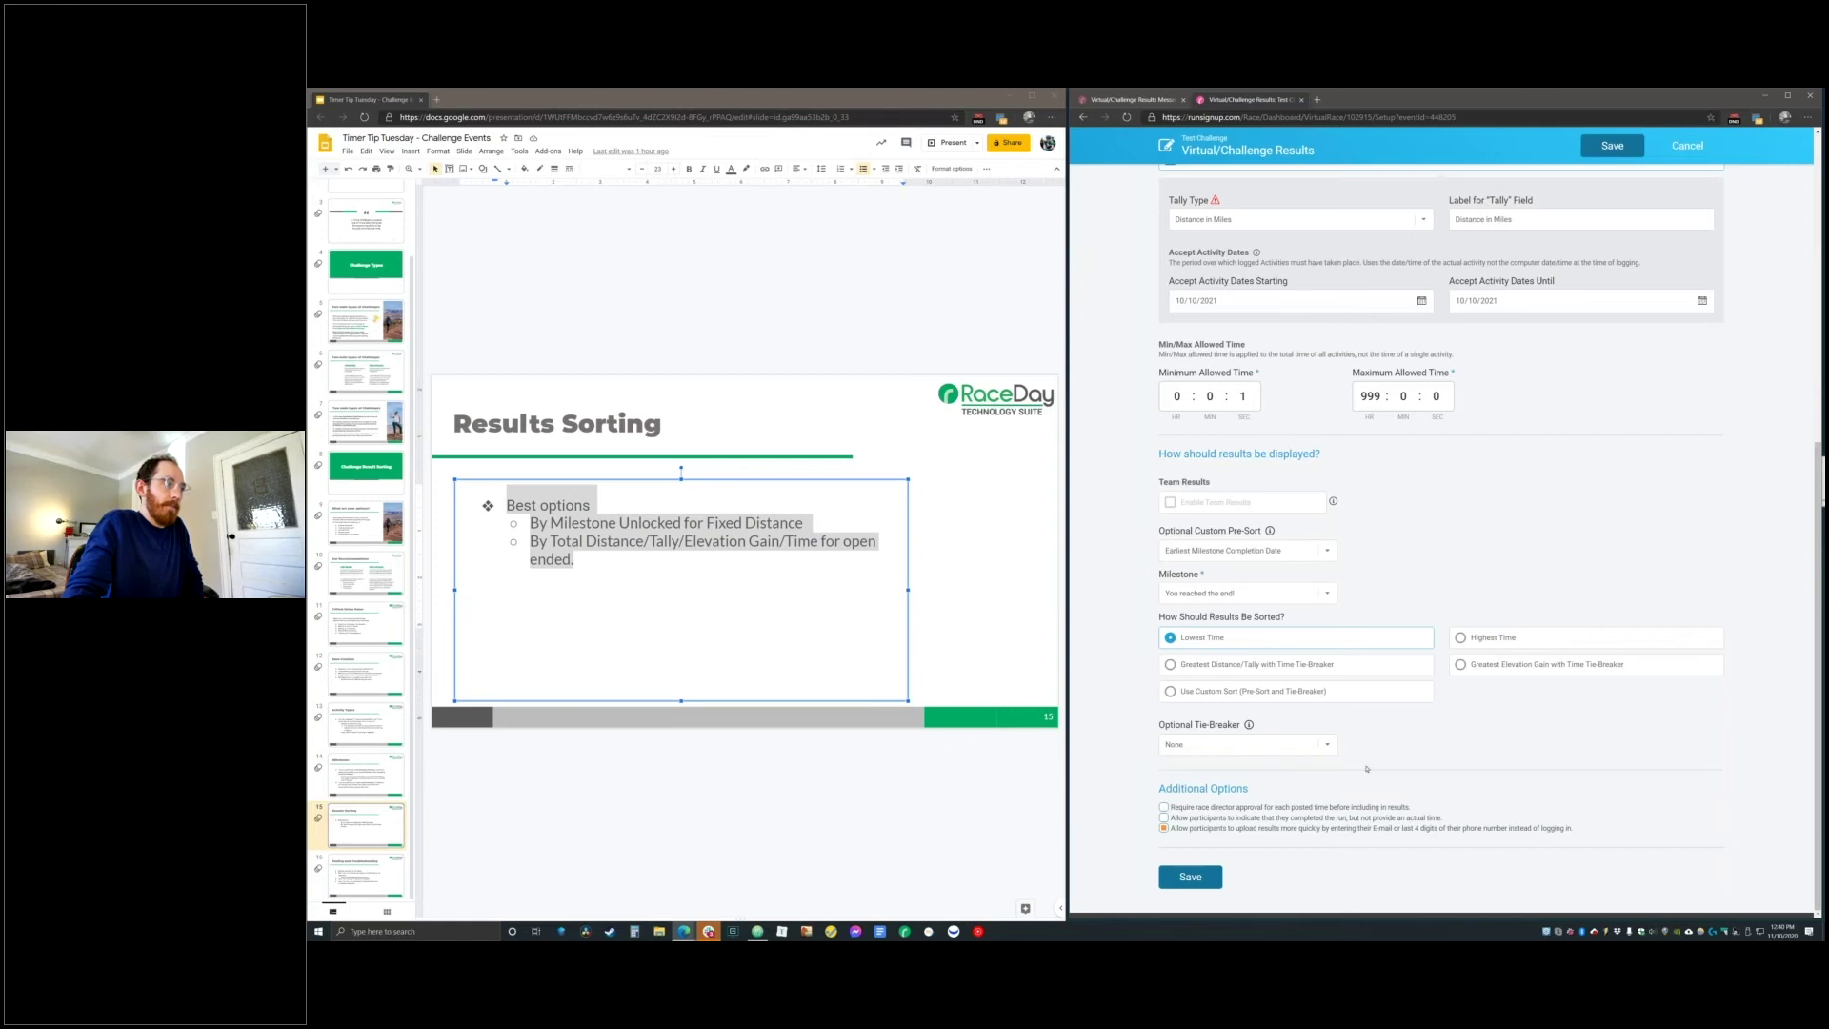
{"action": "left_click", "coordinate": [1187, 882]}
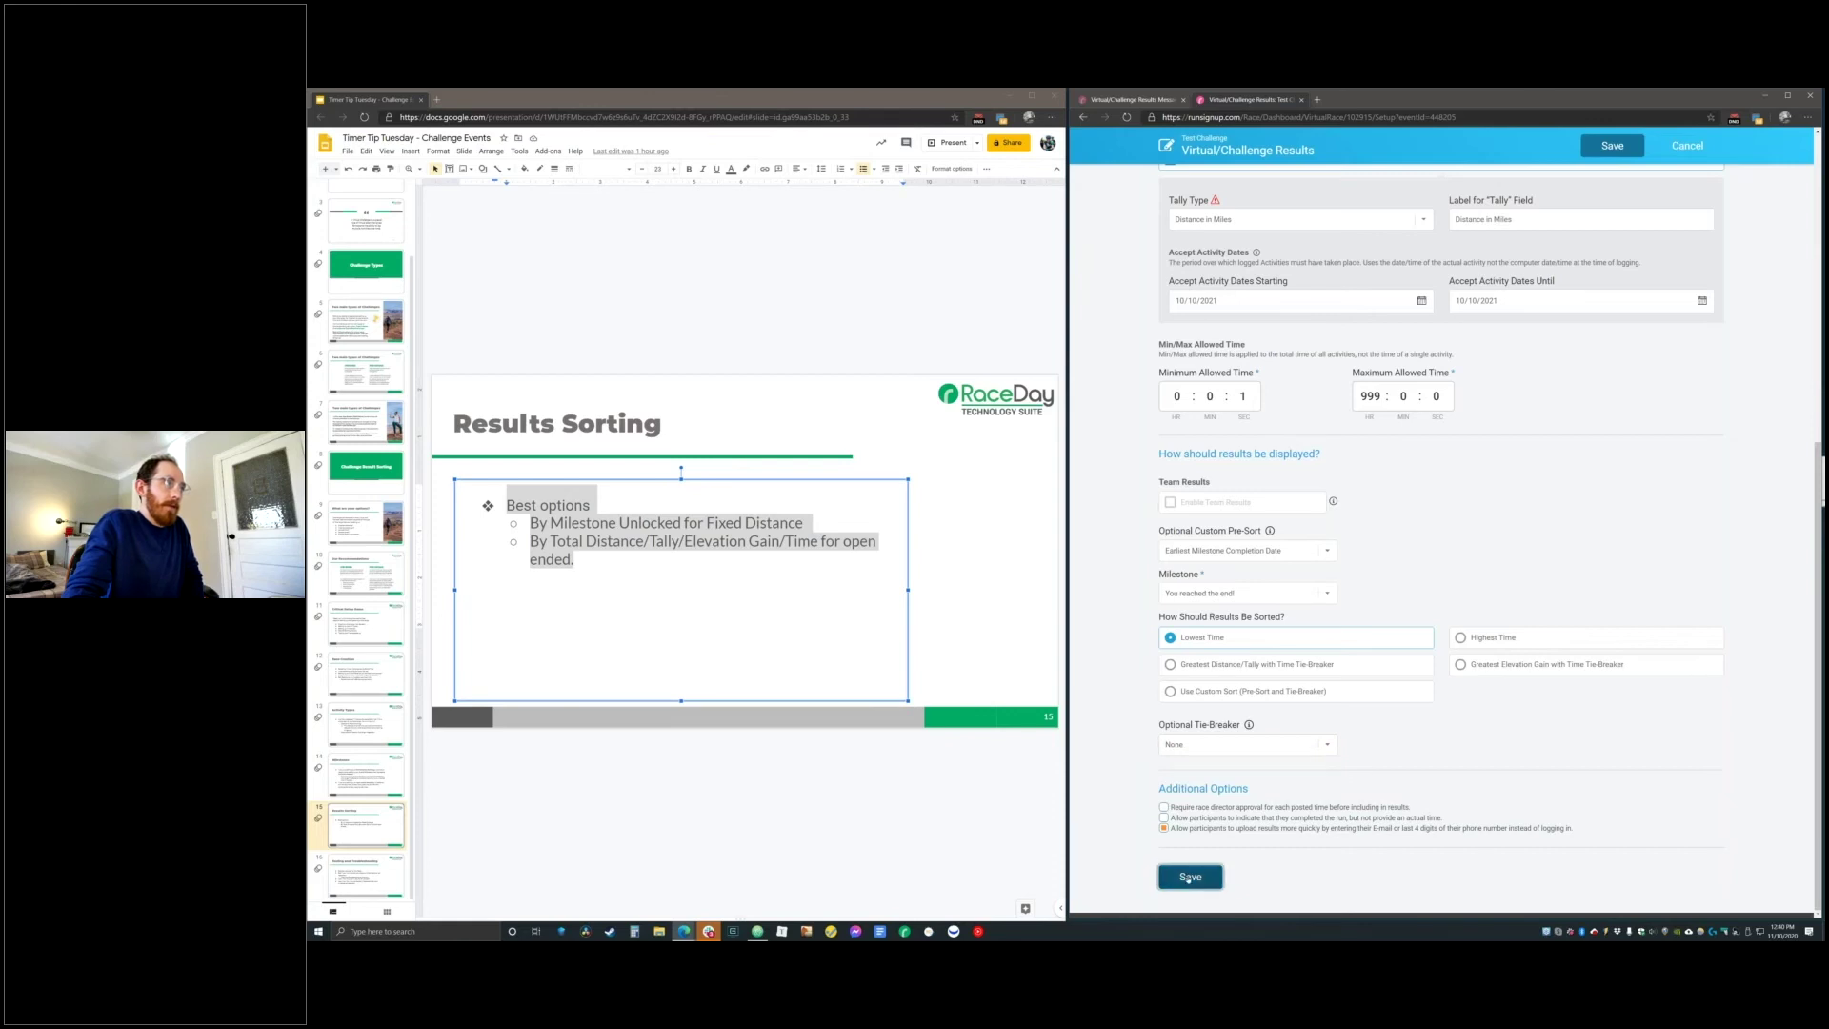
Save the virtual result settings of the Run a specific distance event
{"action": "scroll", "coordinate": [1189, 877], "scroll_direction": "up", "scroll_amount": 2}
{"action": "scroll", "coordinate": [1189, 877], "scroll_direction": "down", "scroll_amount": 2}
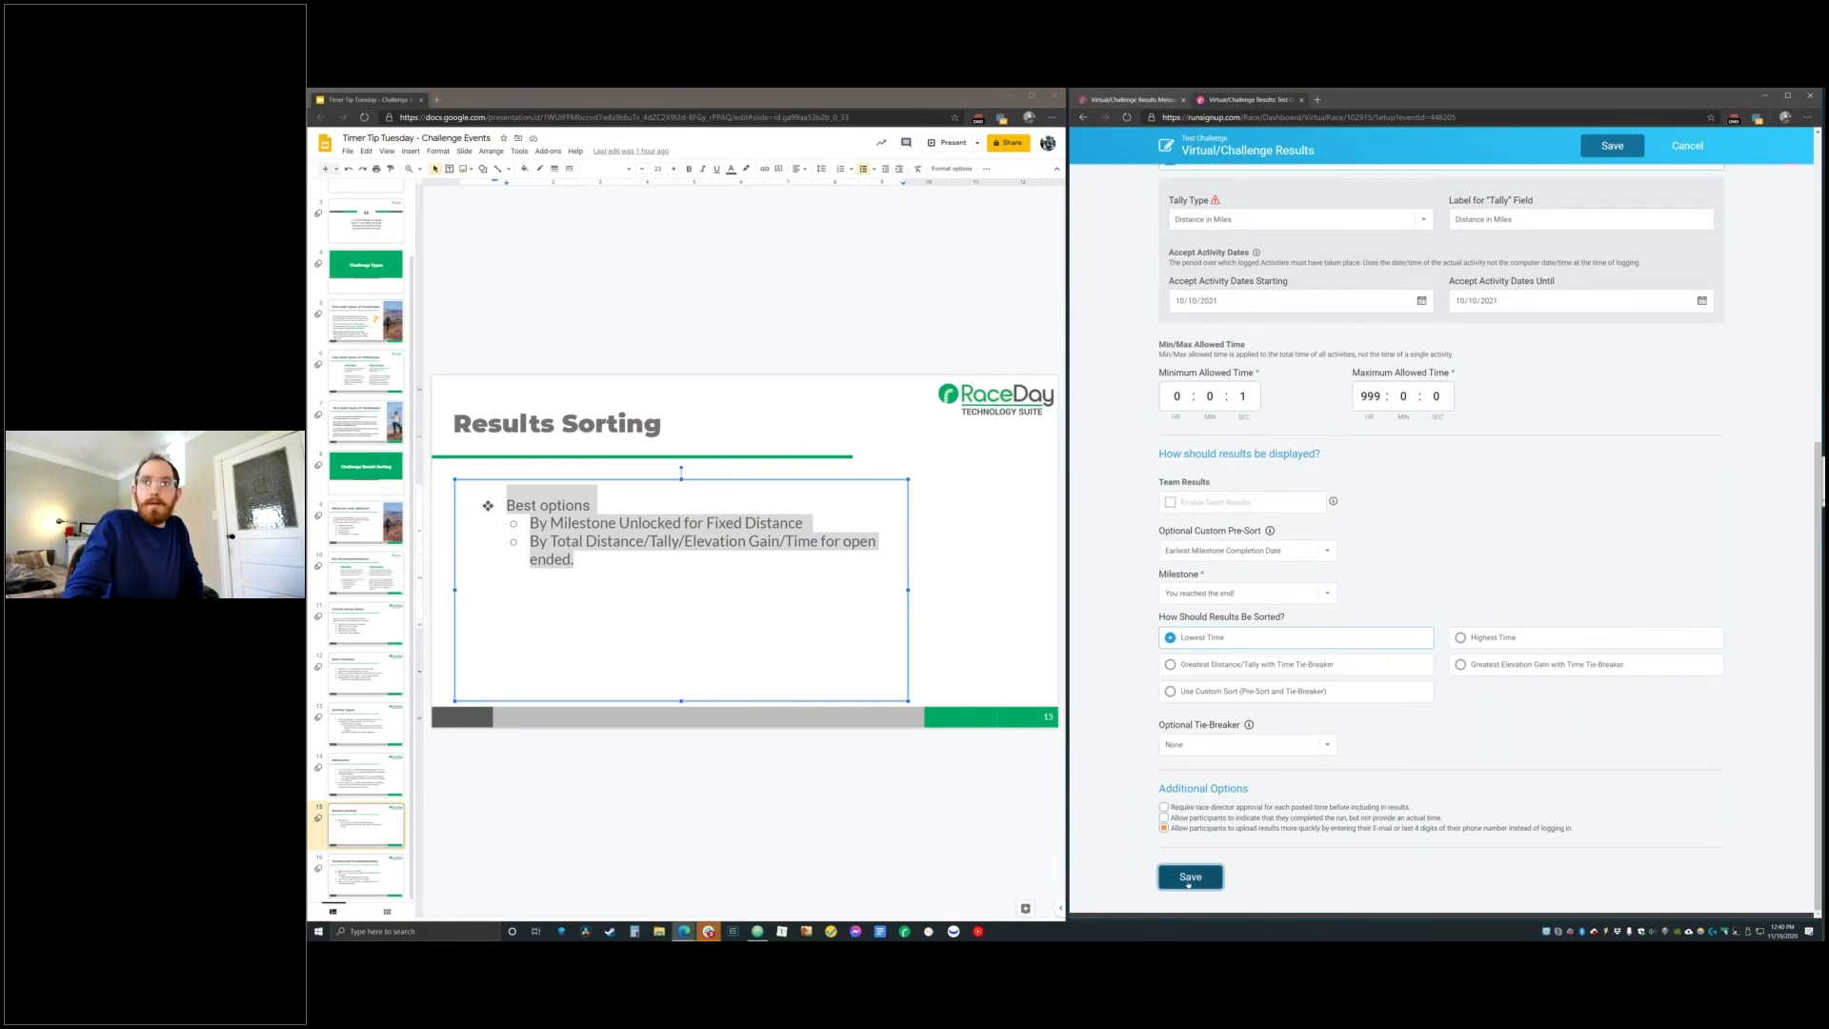
{"action": "left_click", "coordinate": [1189, 877]}
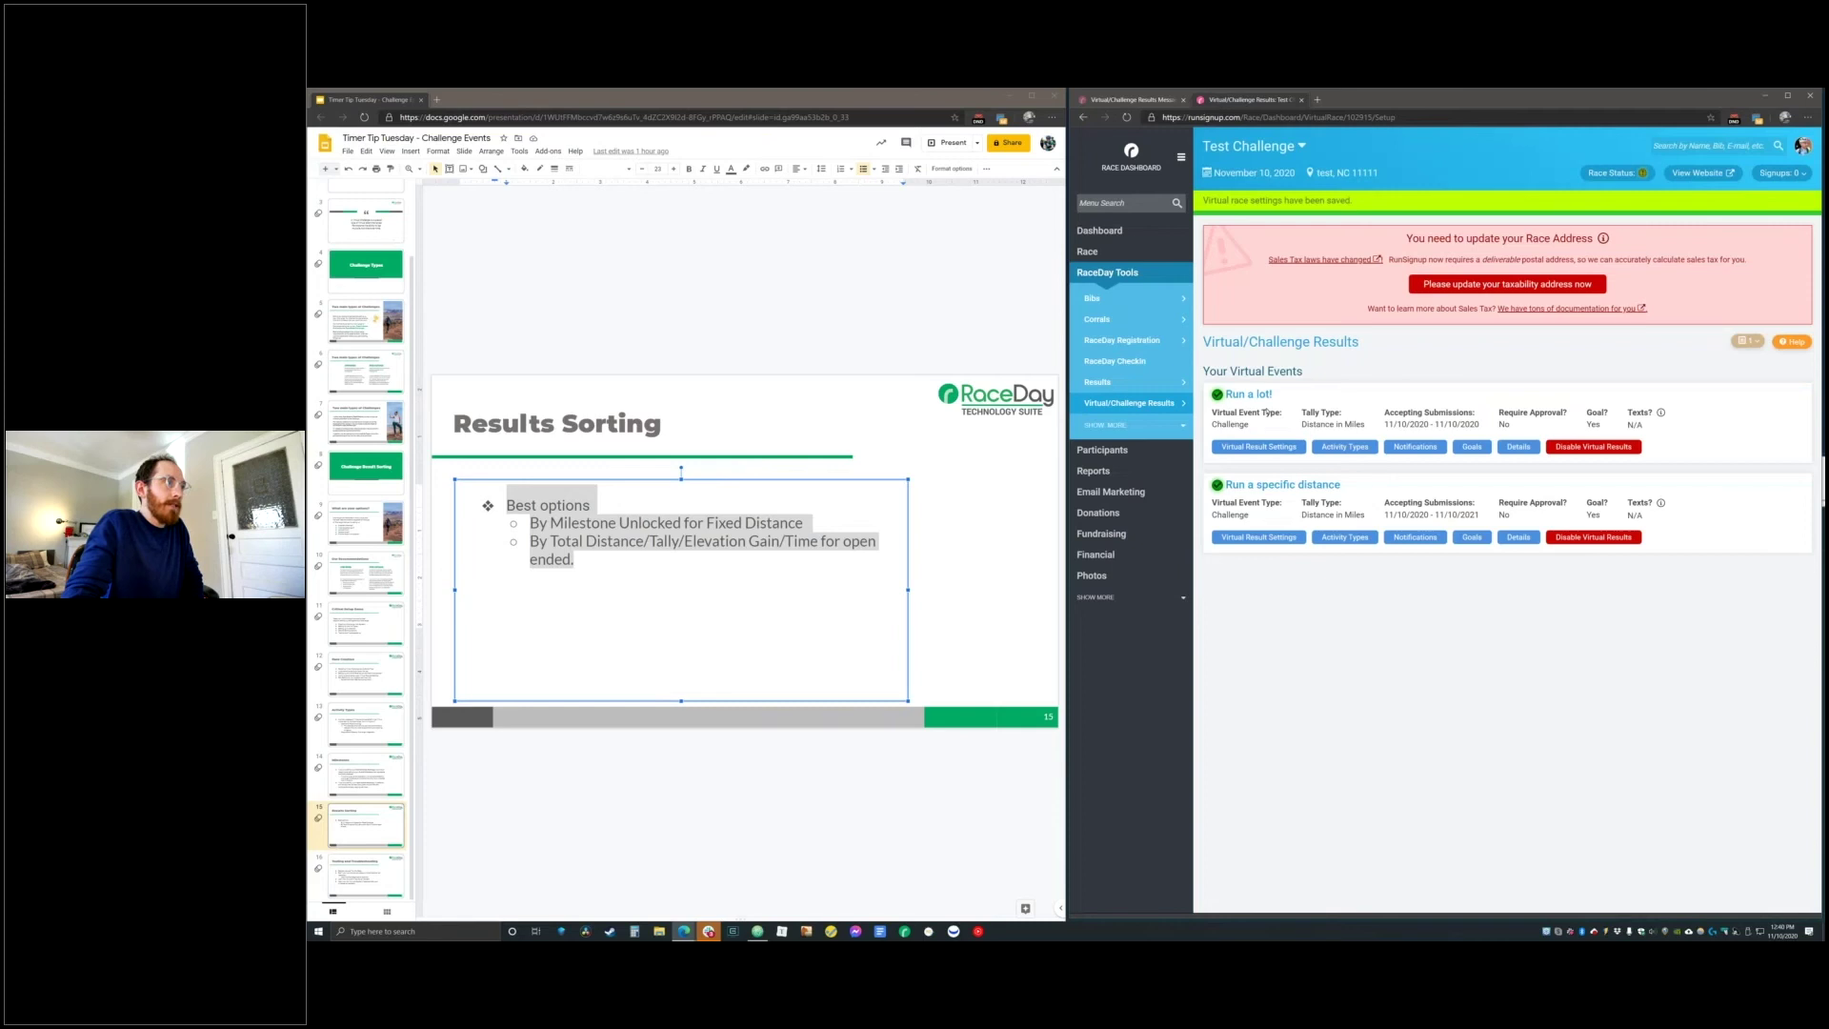
{"action": "left_click_drag", "start_coordinate": [1231, 372], "coordinate": [1345, 486]}
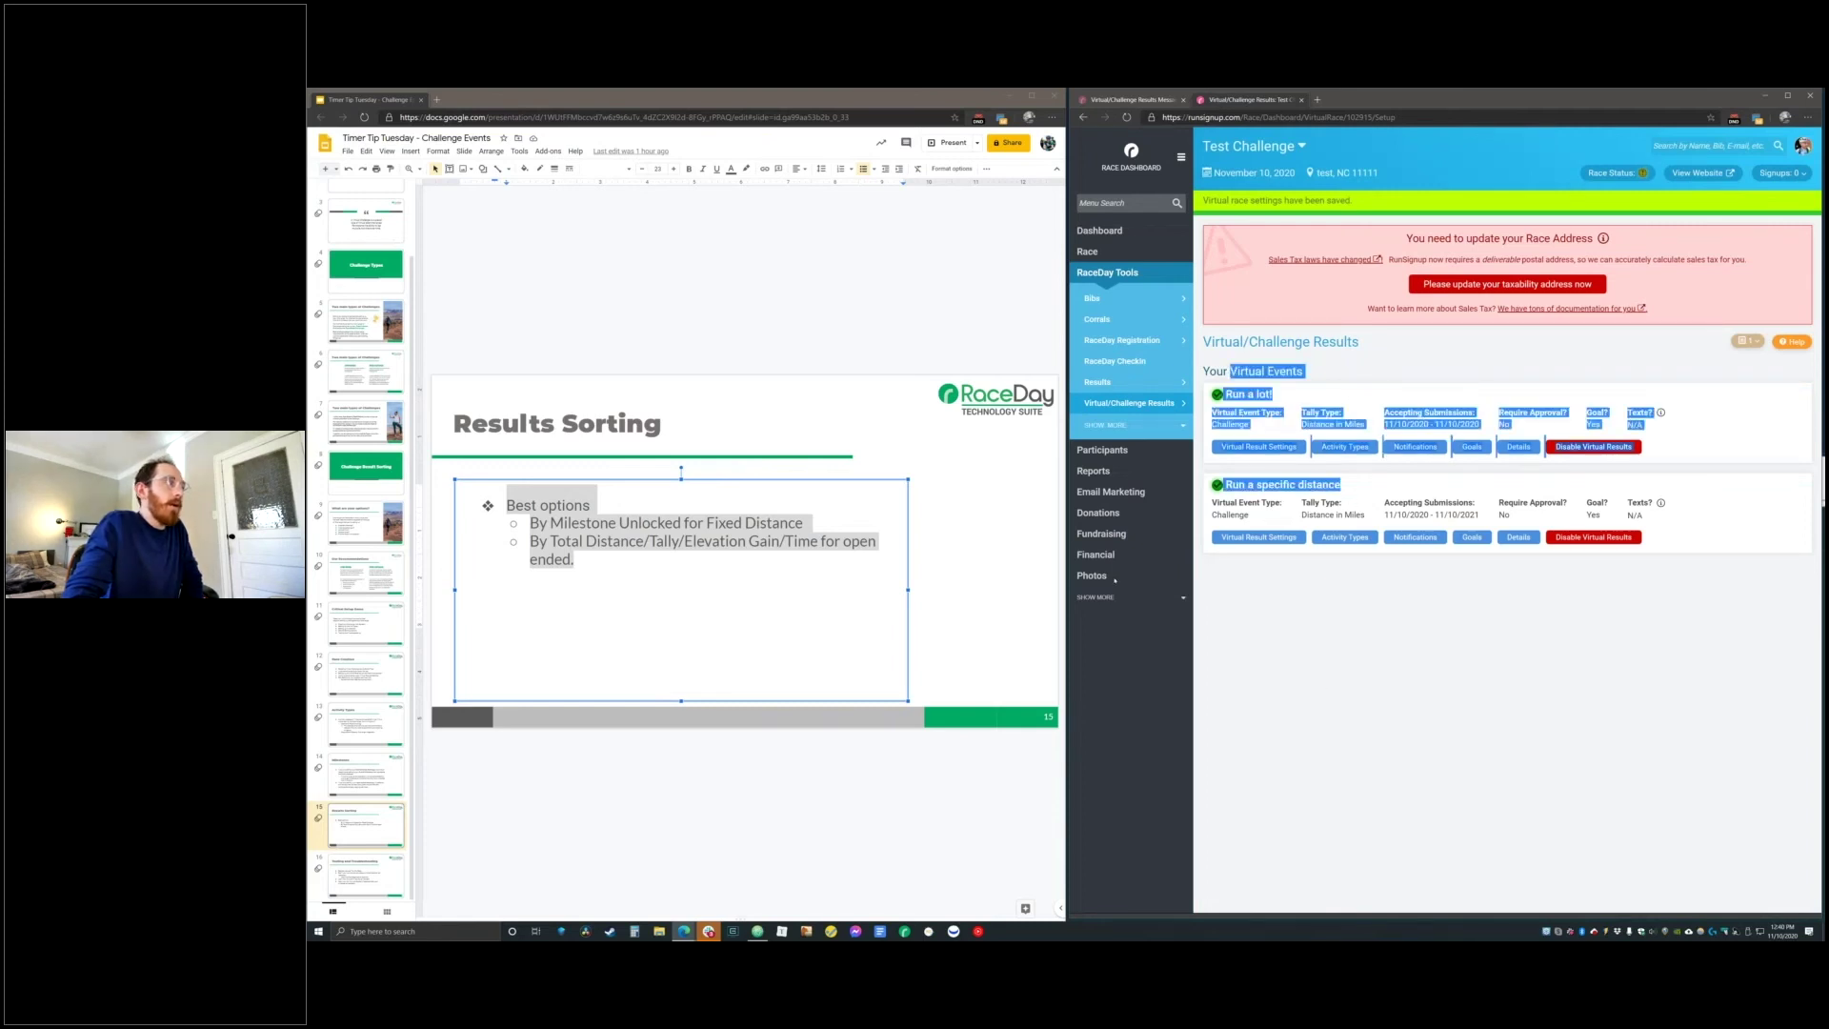
Show the Testing and Troubleshooting slide in the presentation and open the Test Challenge race website
{"action": "left_click", "coordinate": [366, 875]}
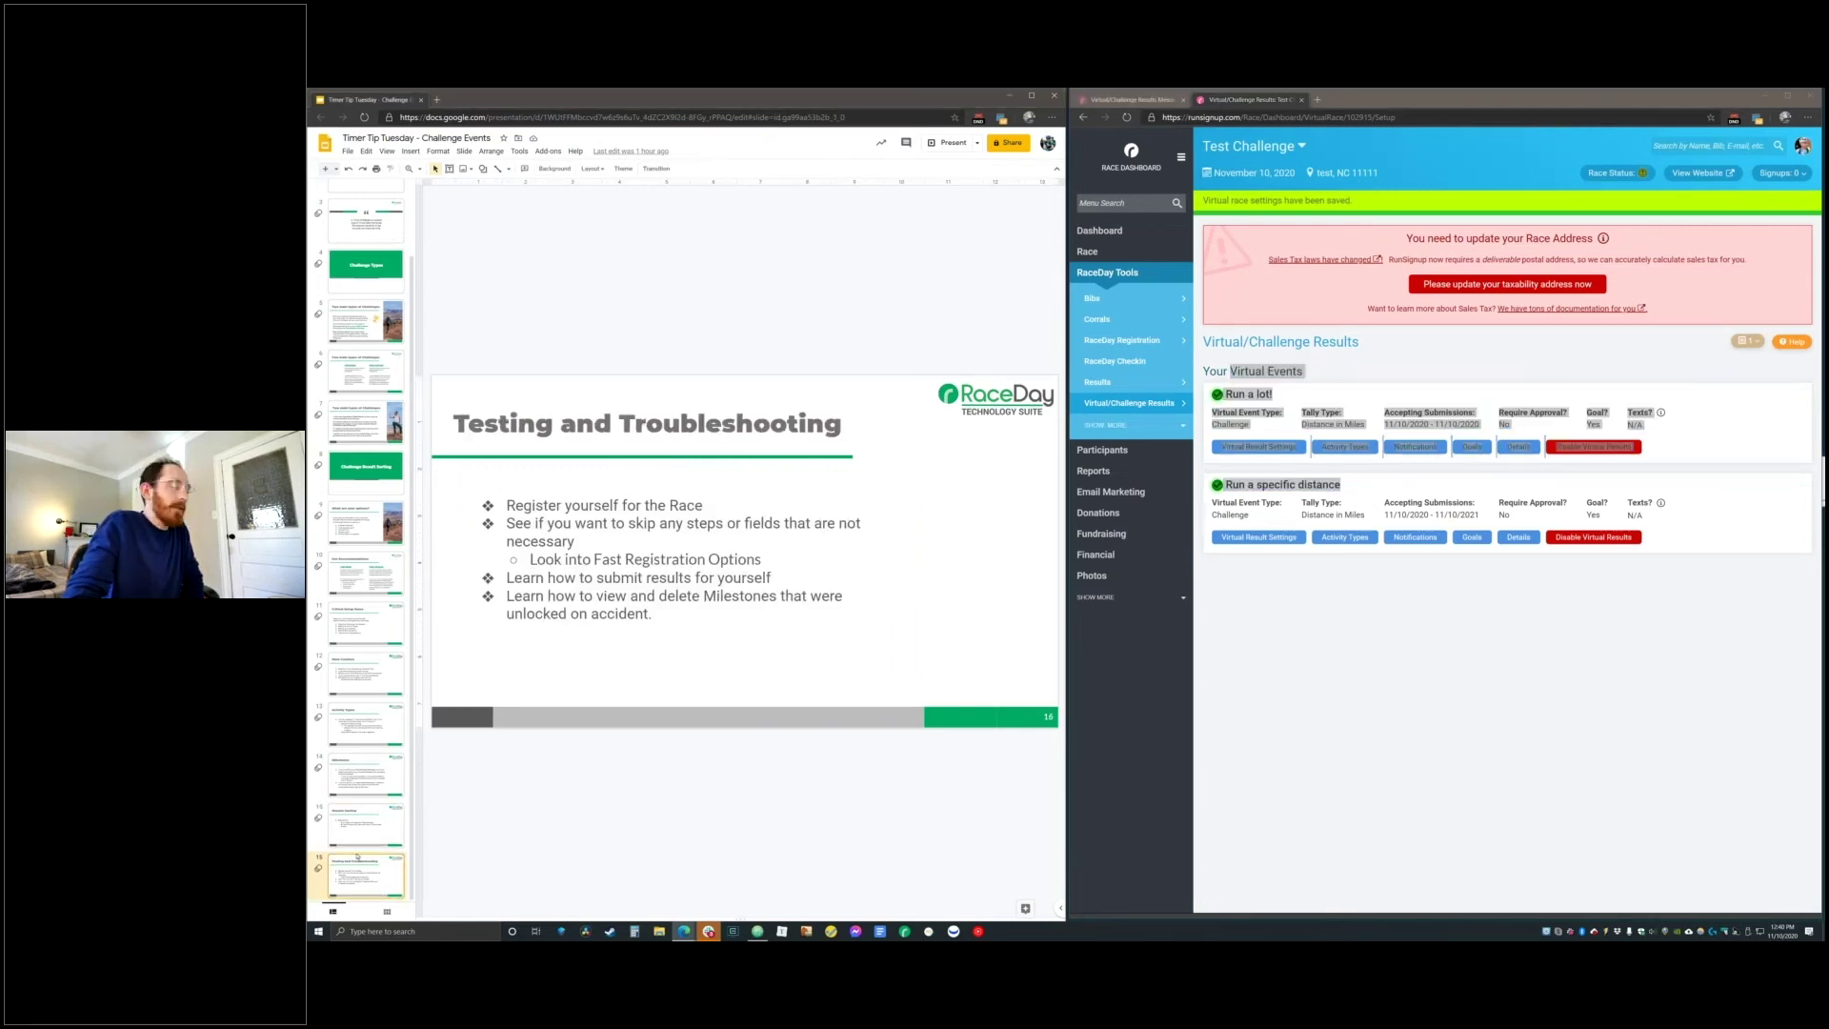
{"action": "left_click", "coordinate": [1403, 642]}
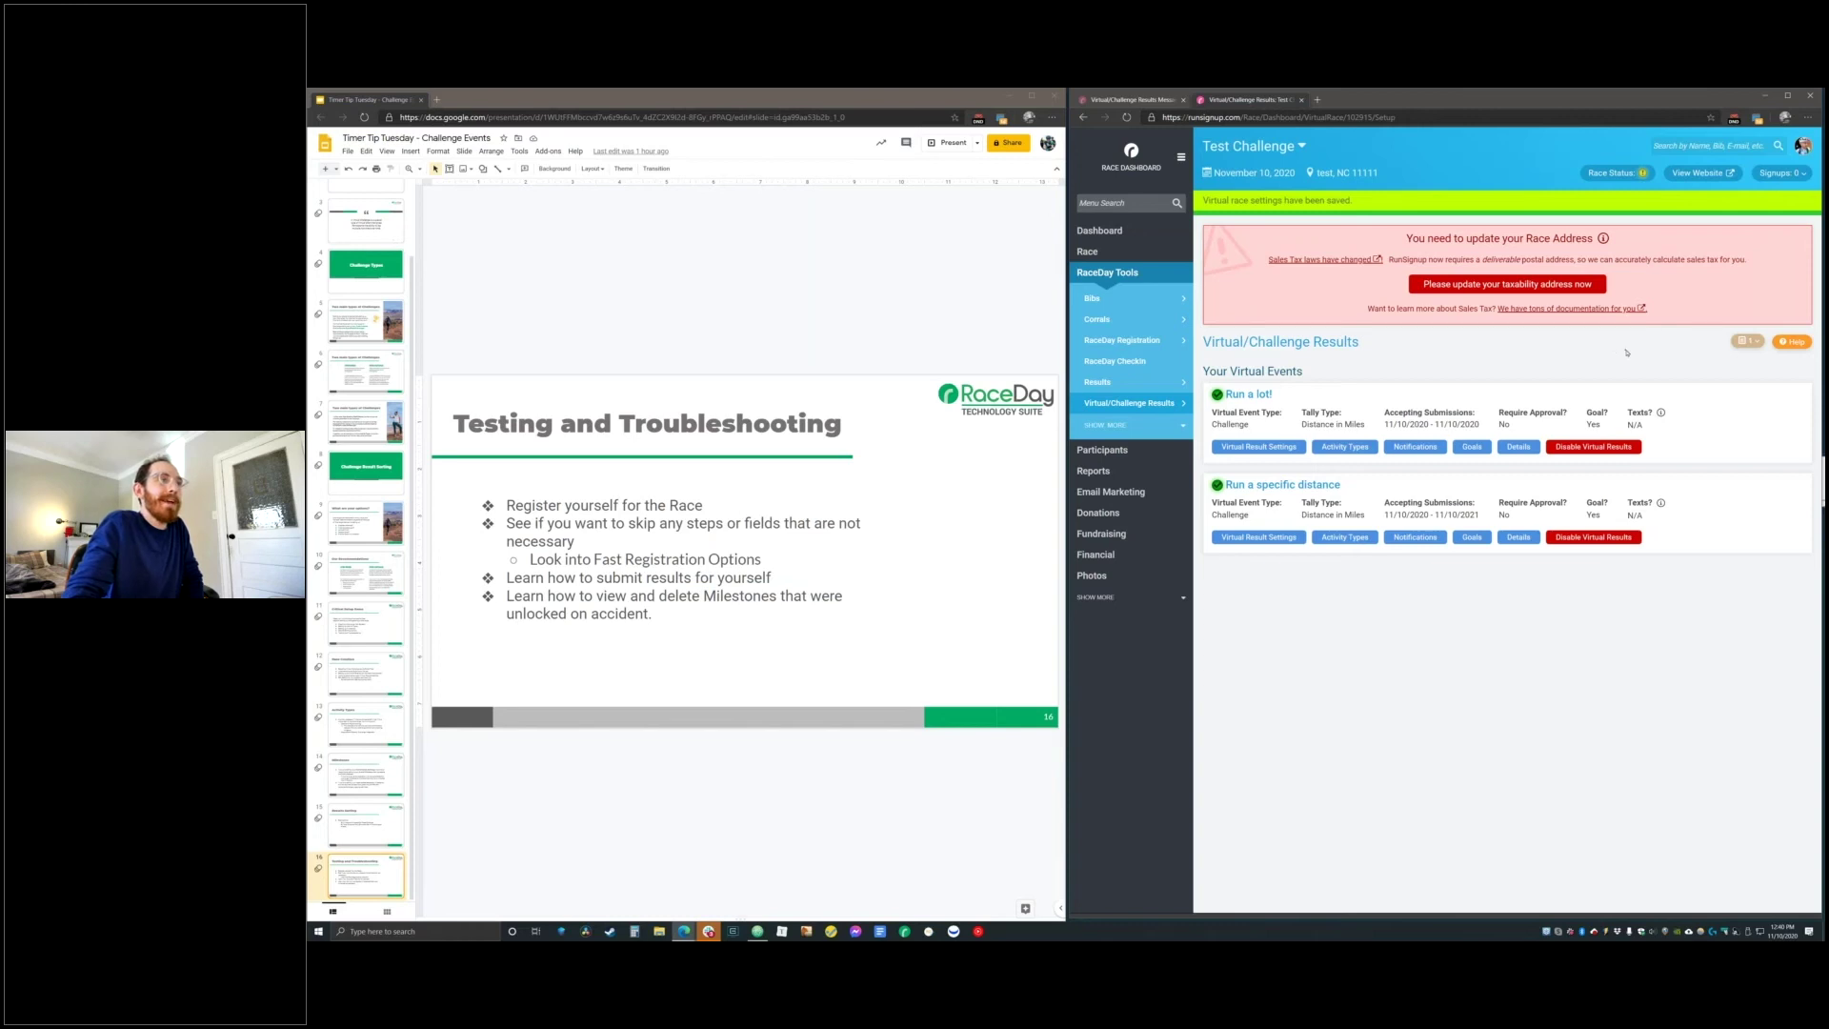
{"action": "left_click", "coordinate": [1703, 174]}
{"action": "left_click", "coordinate": [1252, 101]}
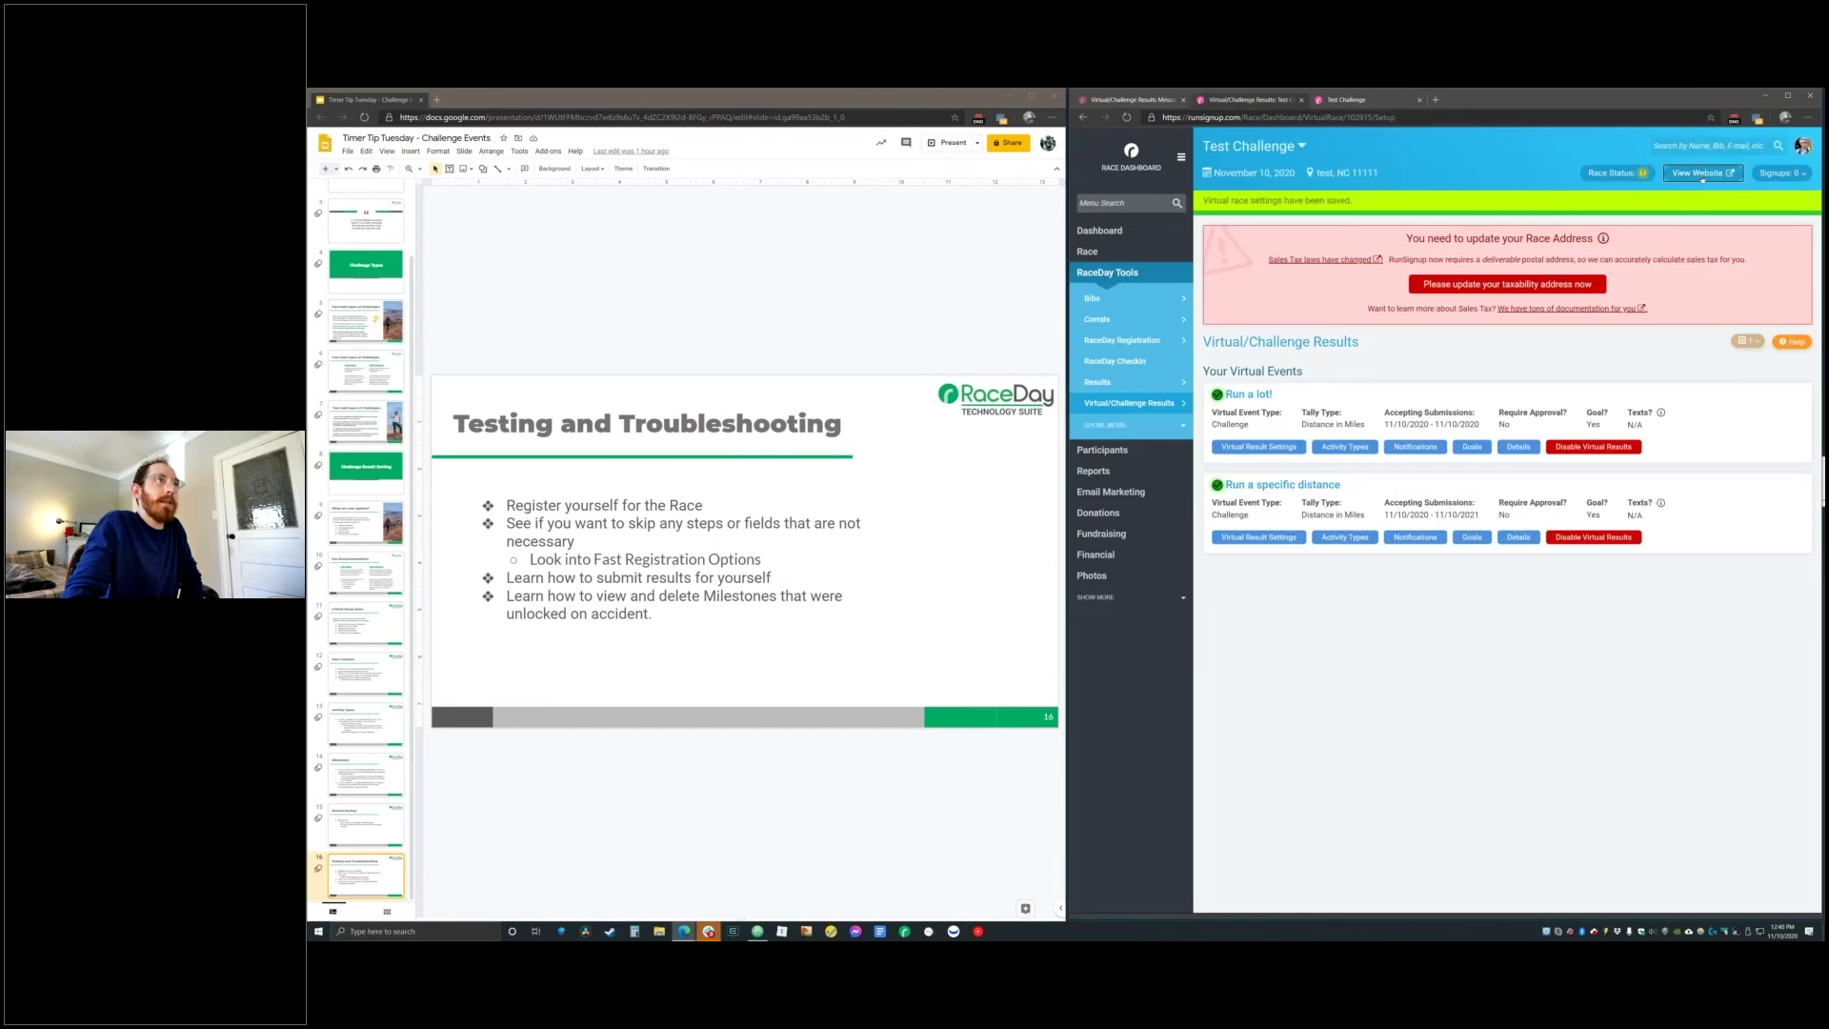
{"action": "left_click", "coordinate": [1340, 101]}
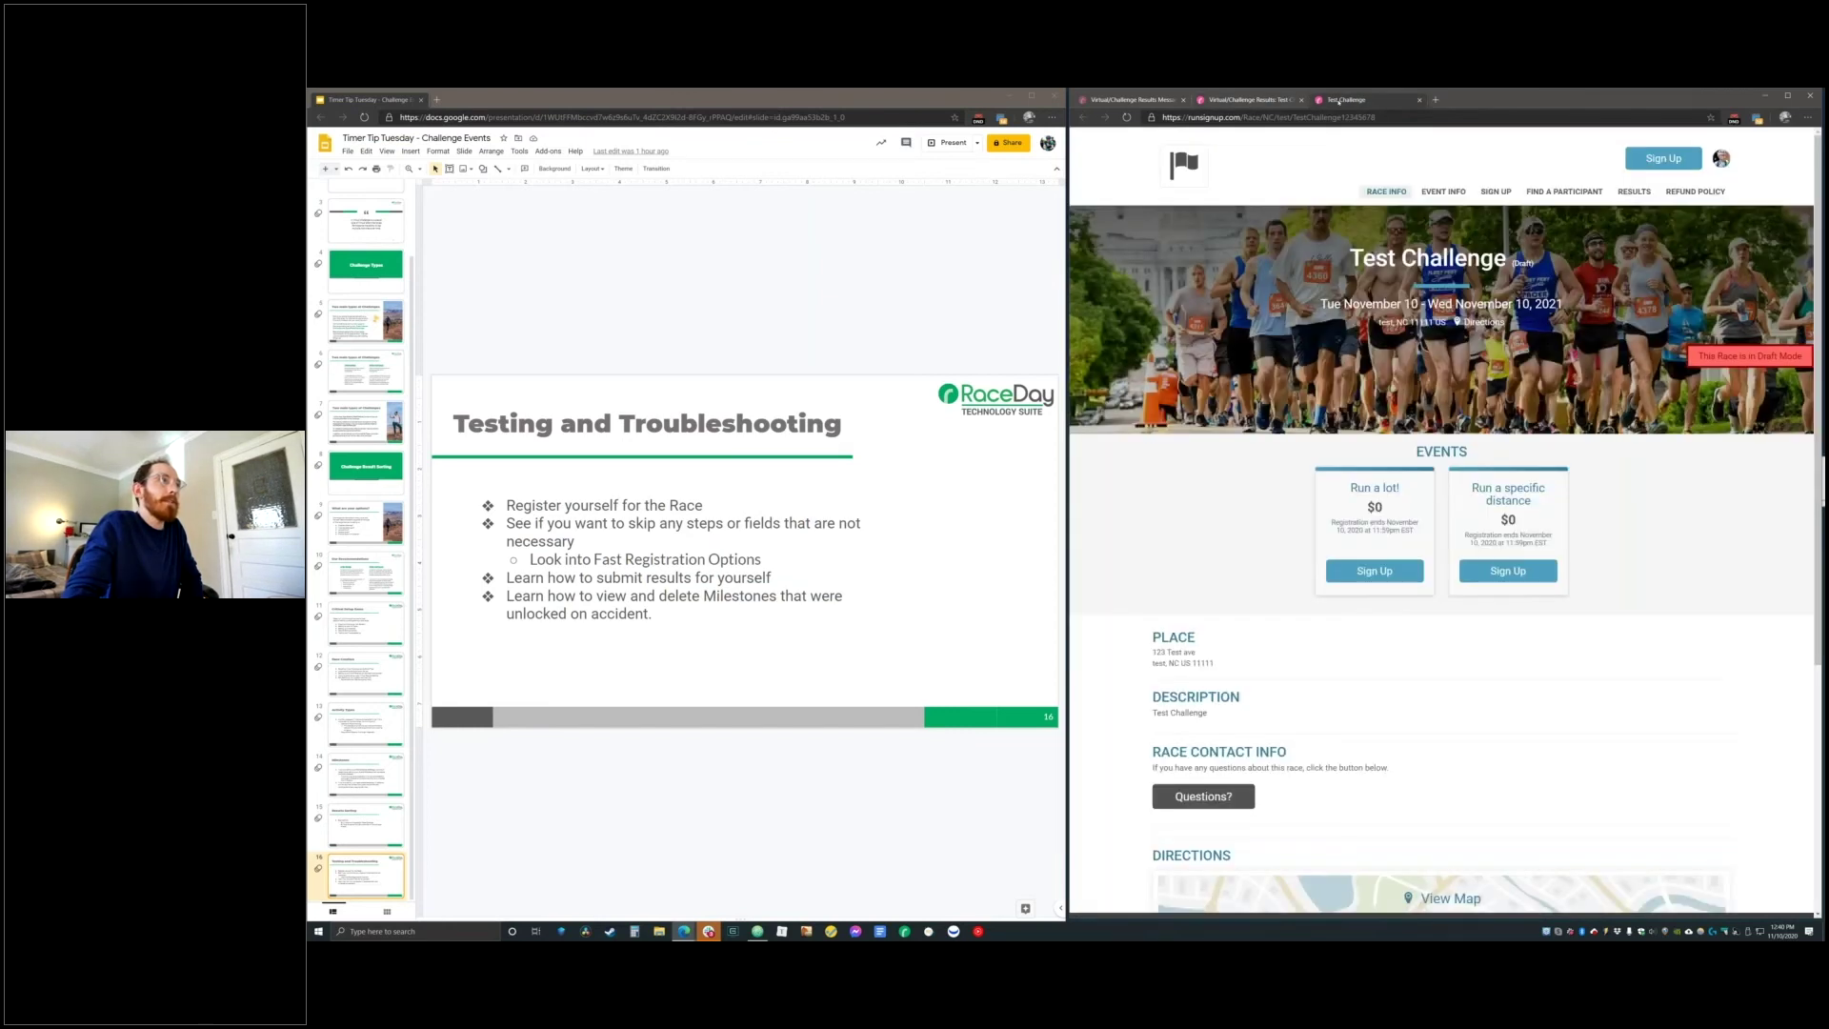
{"action": "left_click_drag", "start_coordinate": [1720, 356], "coordinate": [1792, 356]}
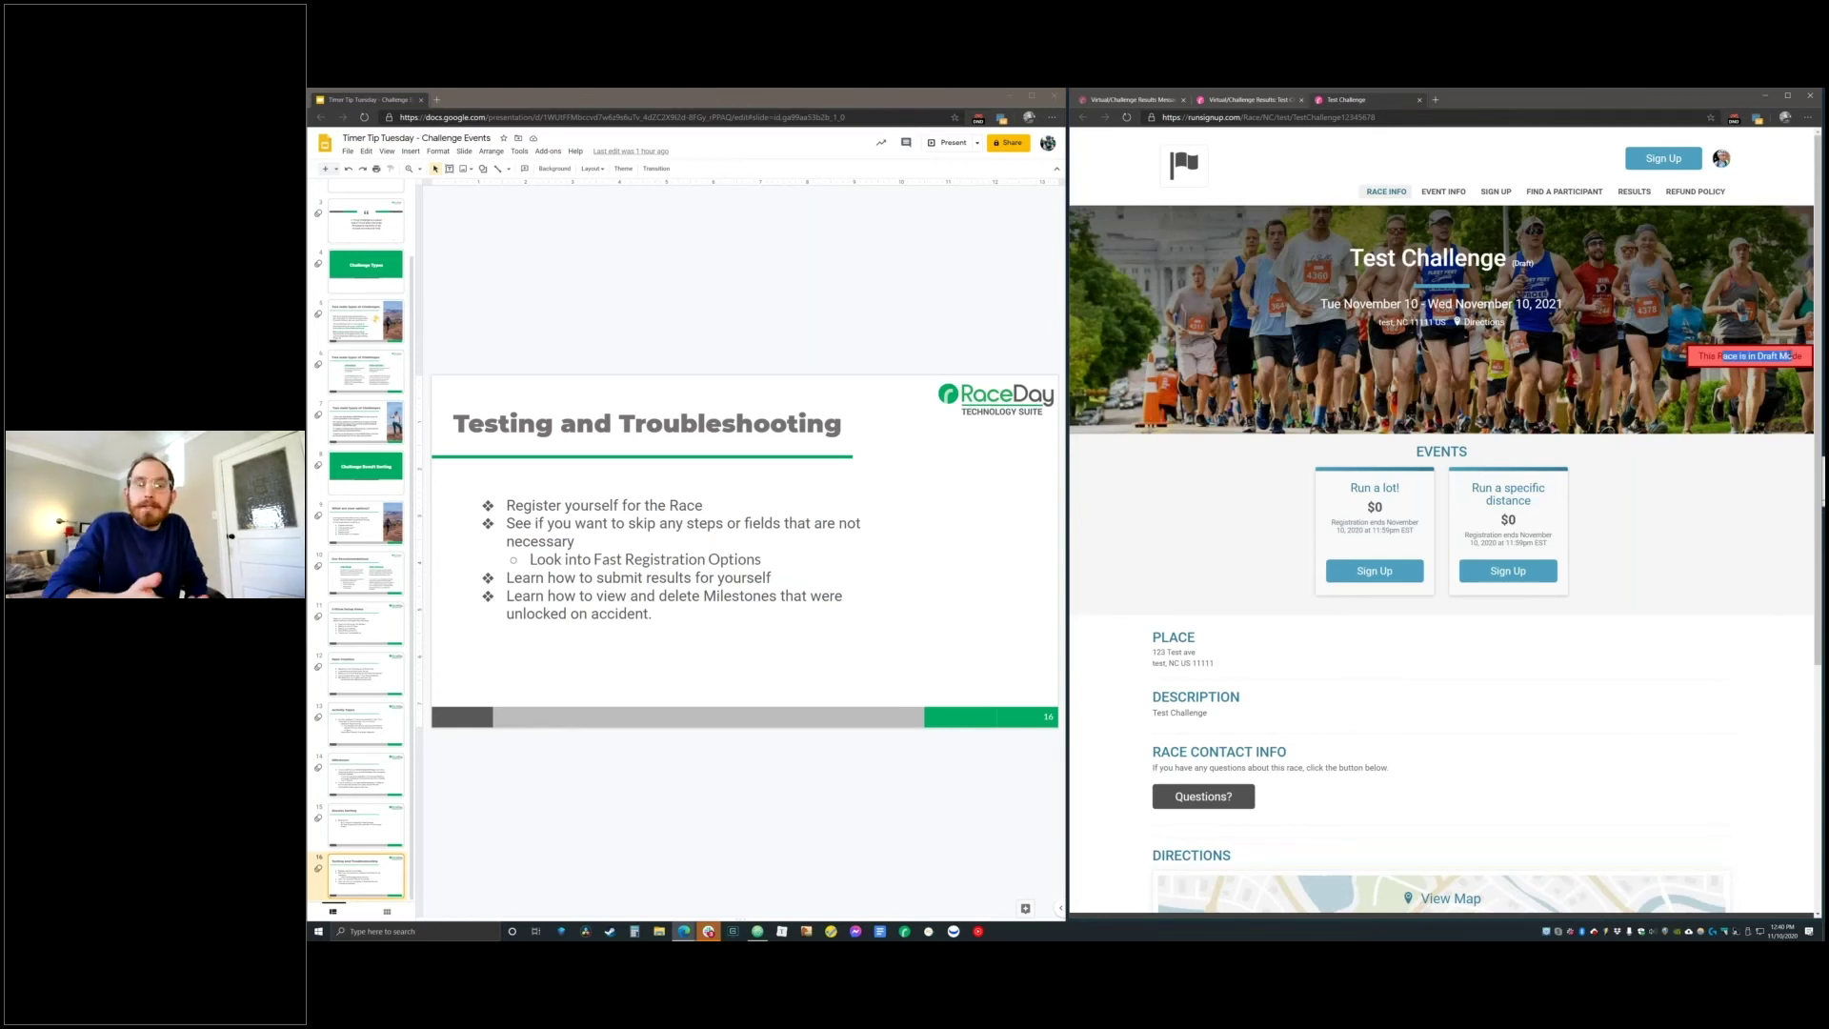
{"action": "left_click", "coordinate": [1765, 332]}
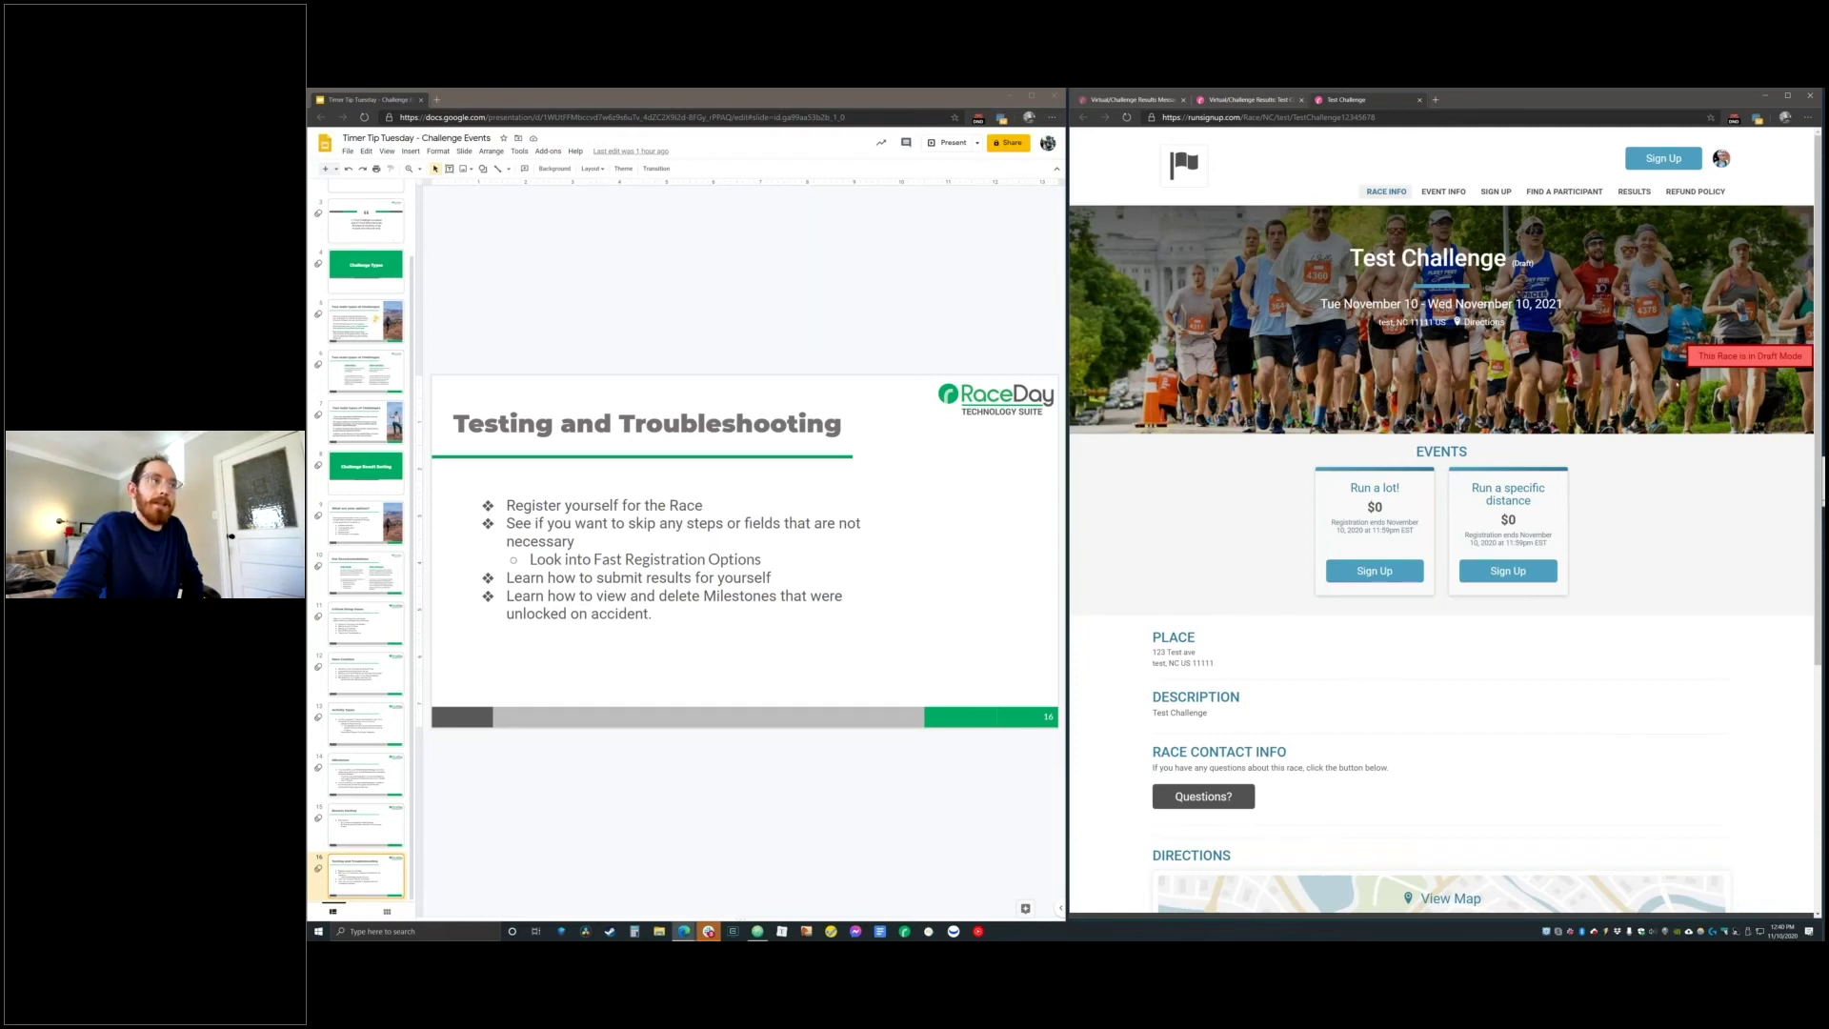
Start a registration for the Run a lot! event with the account holder's profile, accept the waiver, and proceed to the virtual race information
{"action": "left_click", "coordinate": [1359, 573]}
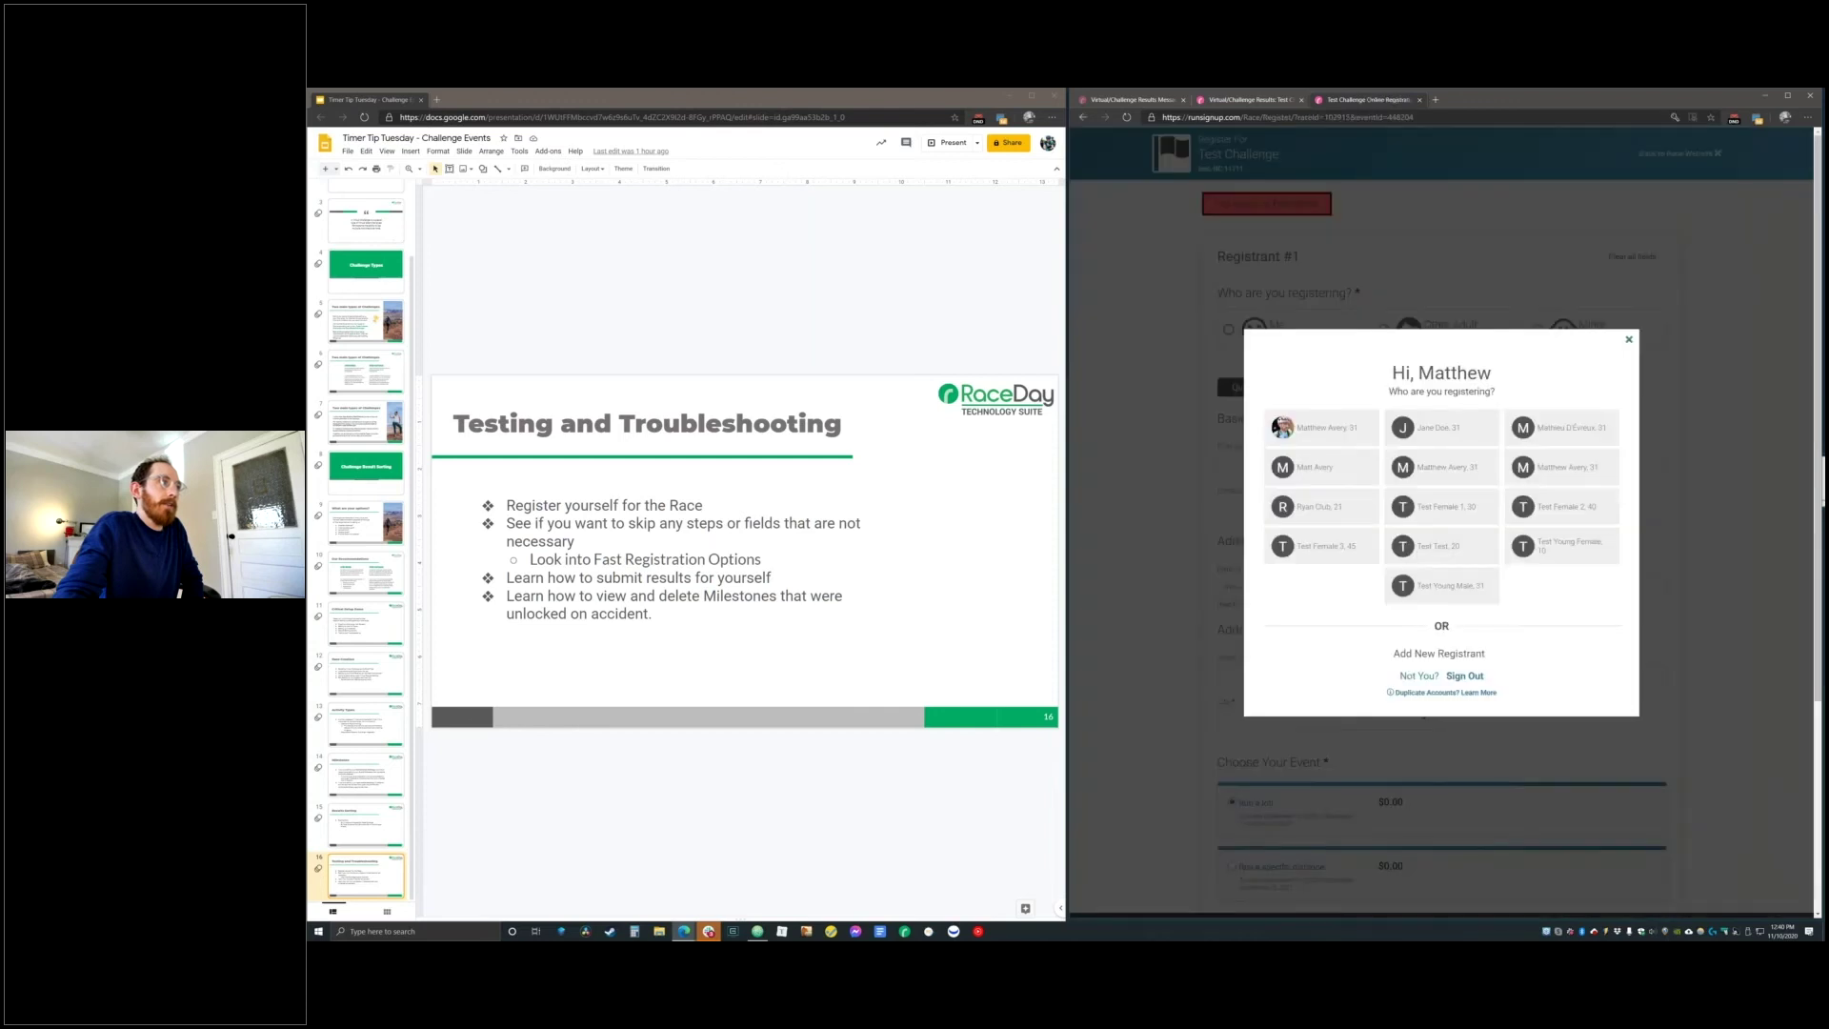
{"action": "left_click", "coordinate": [1283, 430]}
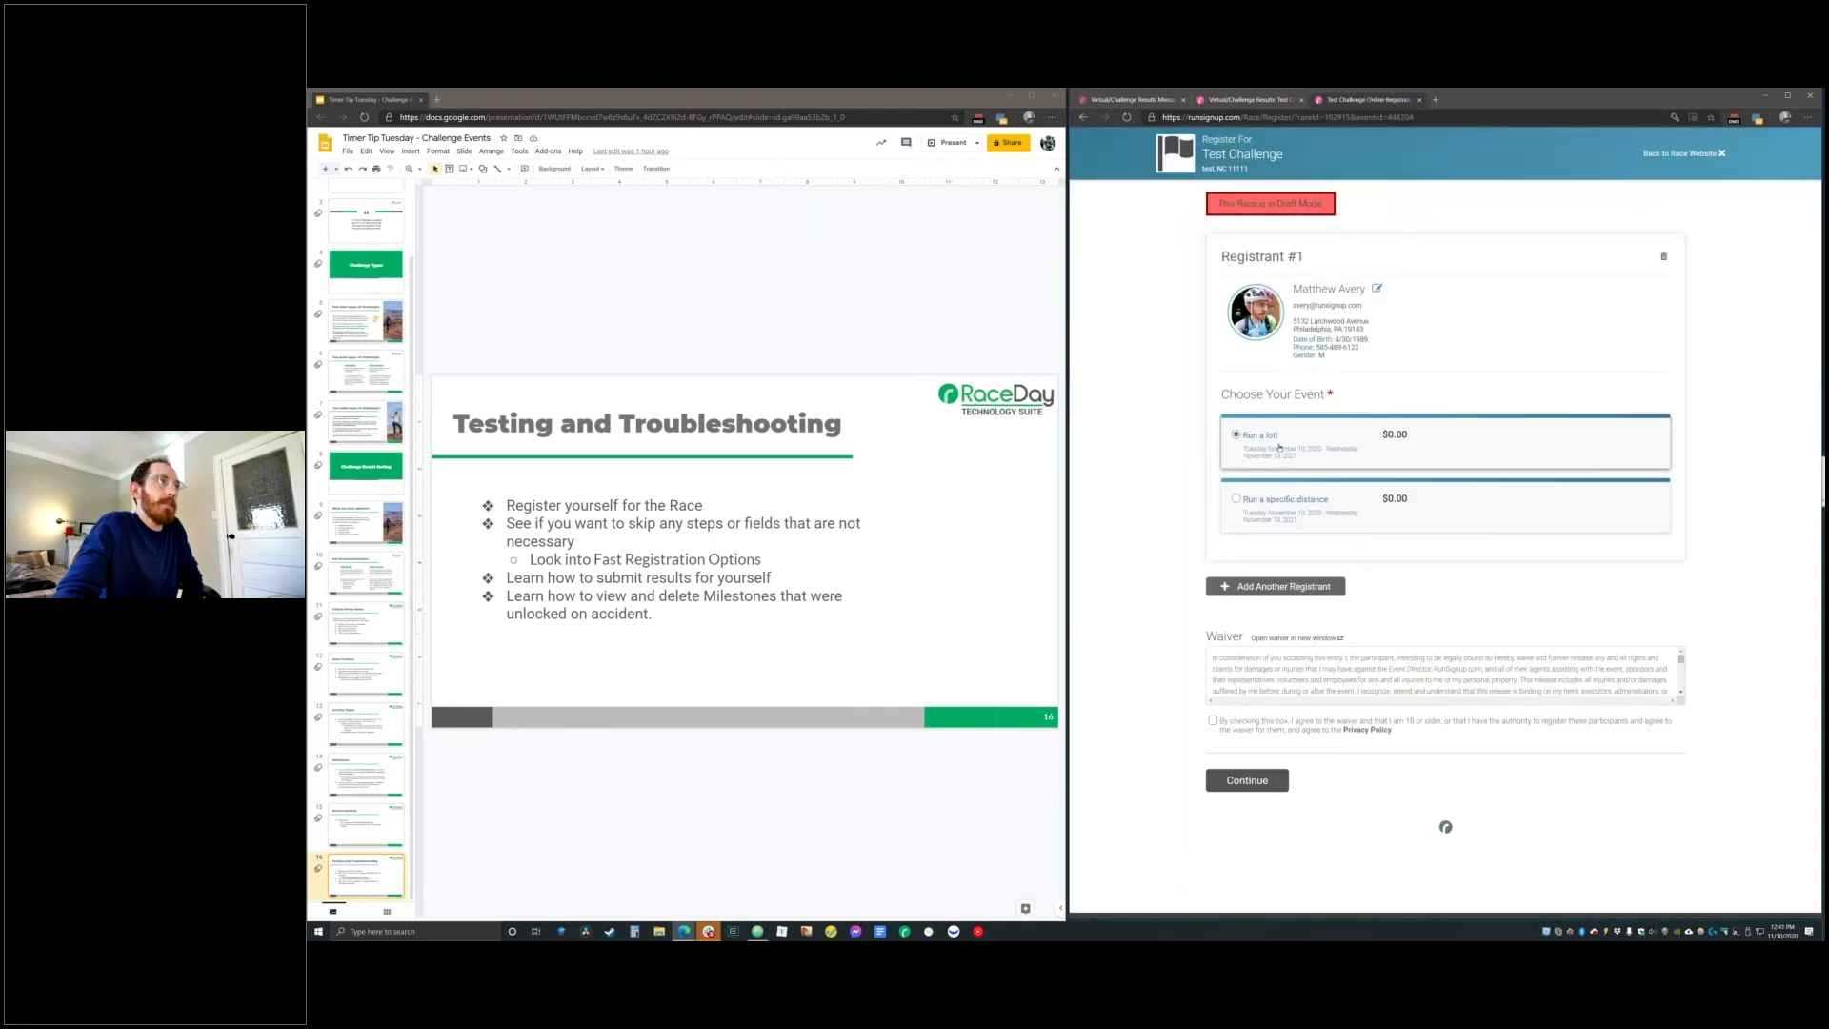
{"action": "left_click", "coordinate": [1298, 731]}
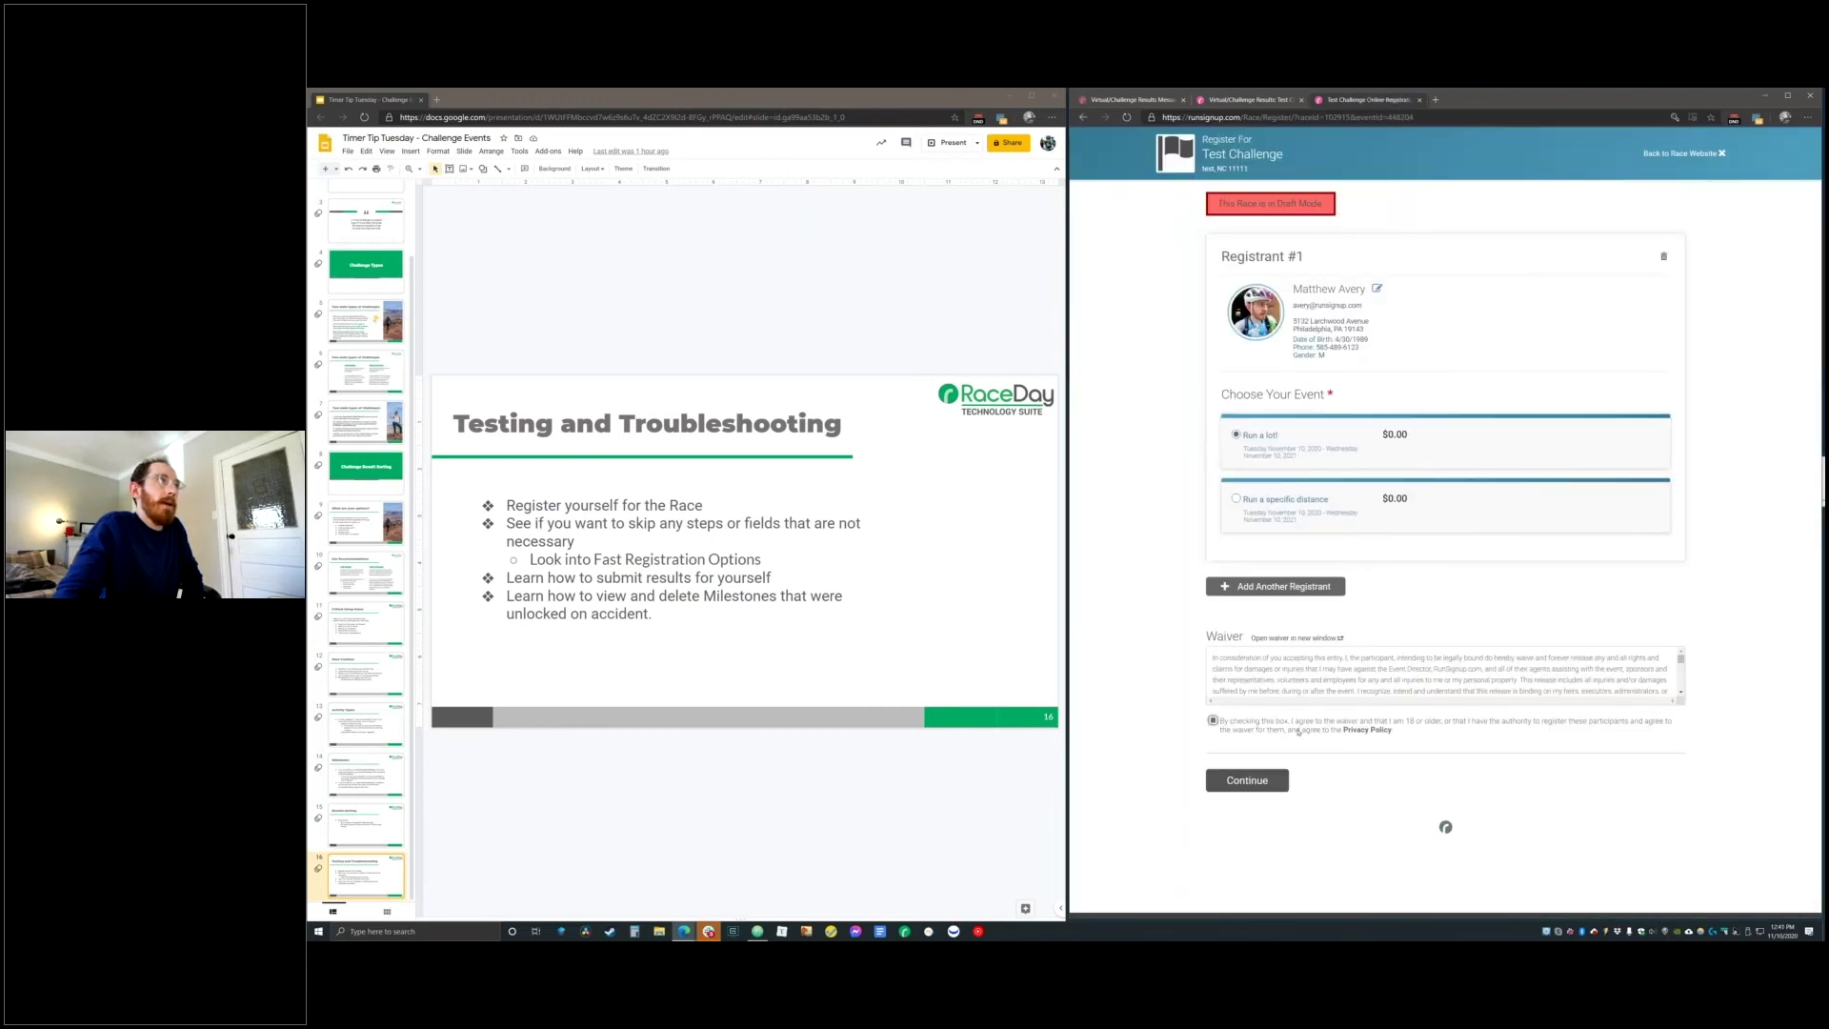
{"action": "left_click", "coordinate": [1247, 780]}
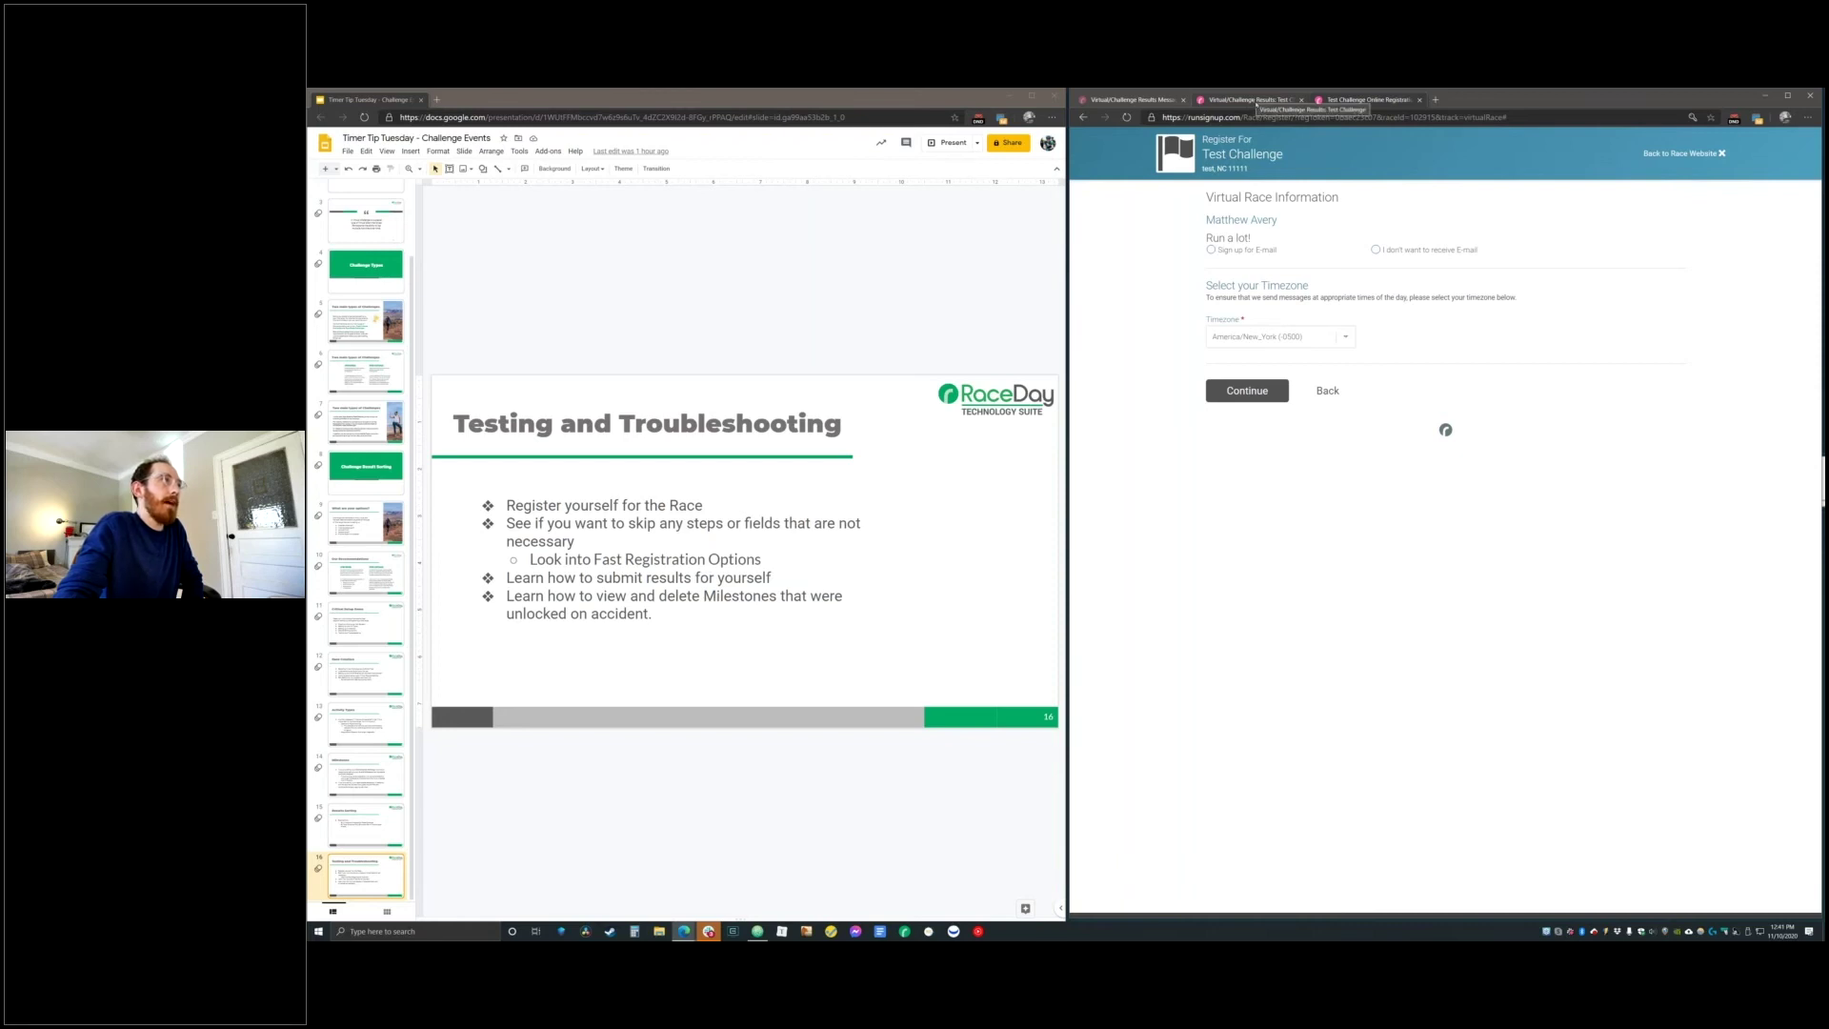
Find the race dashboard's Fast Registration Options by searching for "fast" and review the mobile and date range sections
{"action": "left_click", "coordinate": [1256, 101]}
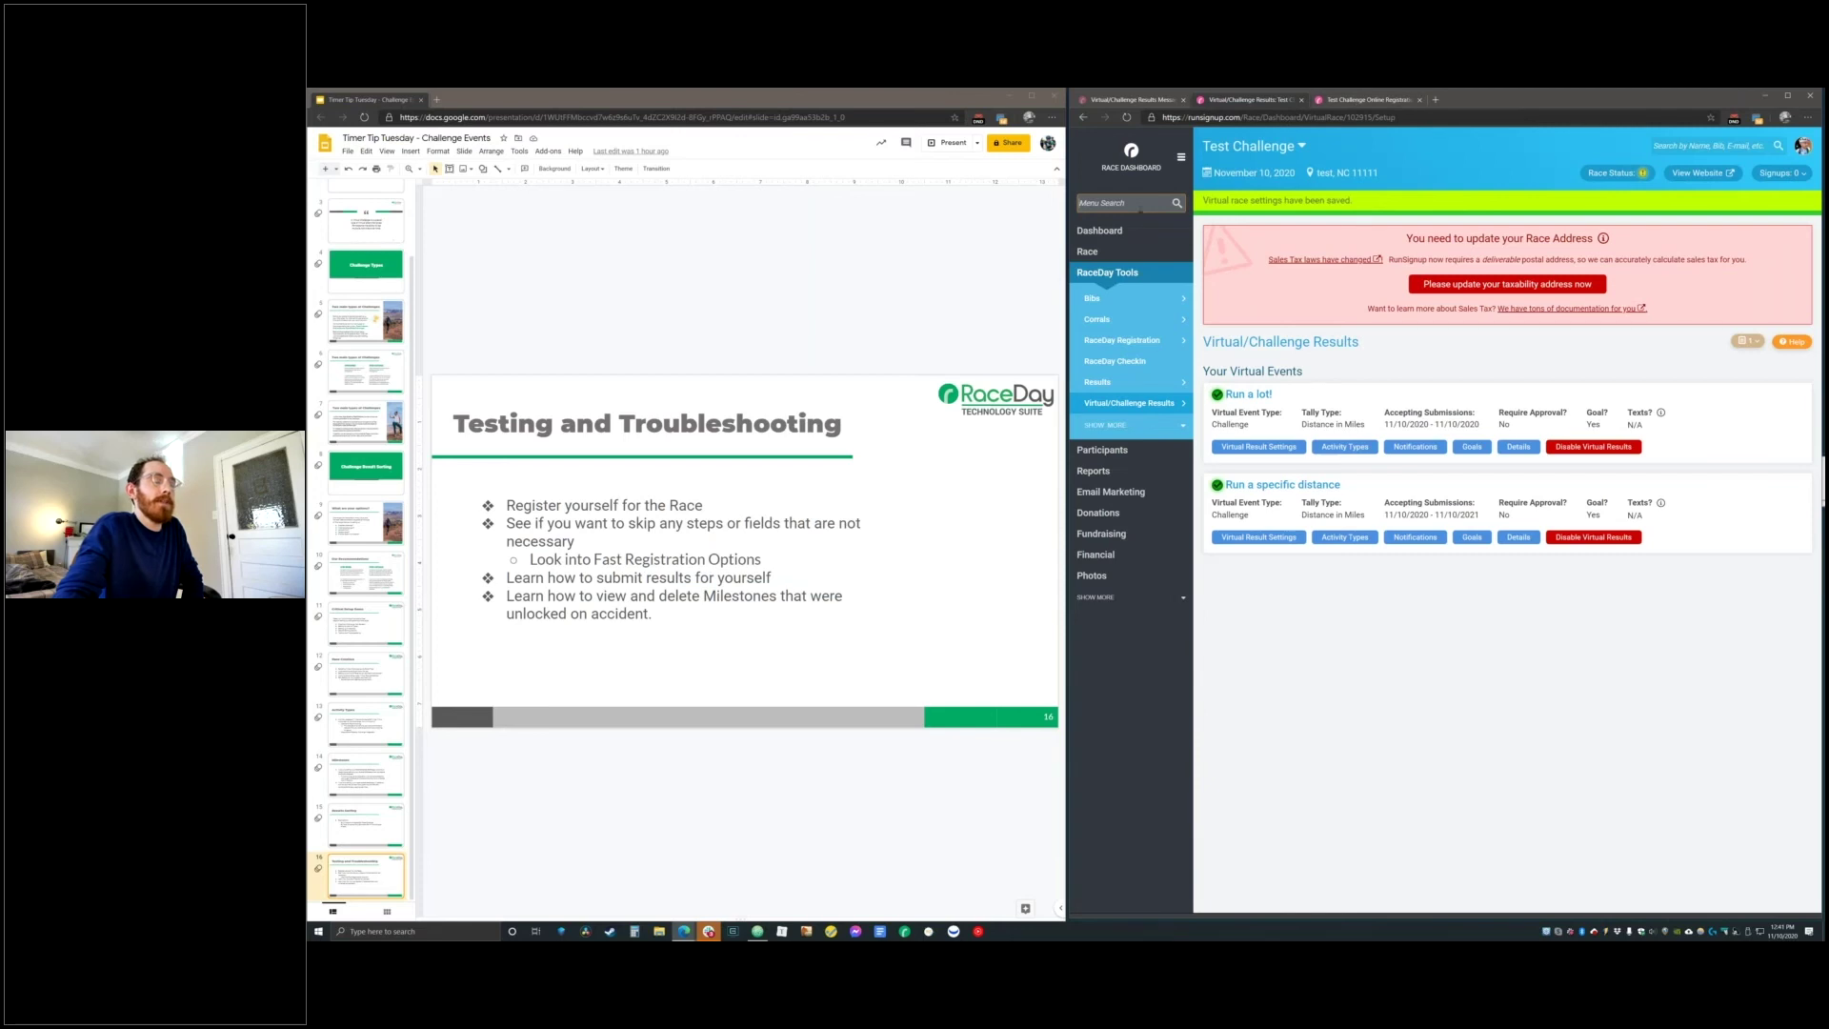
{"action": "type", "text": "fast"}
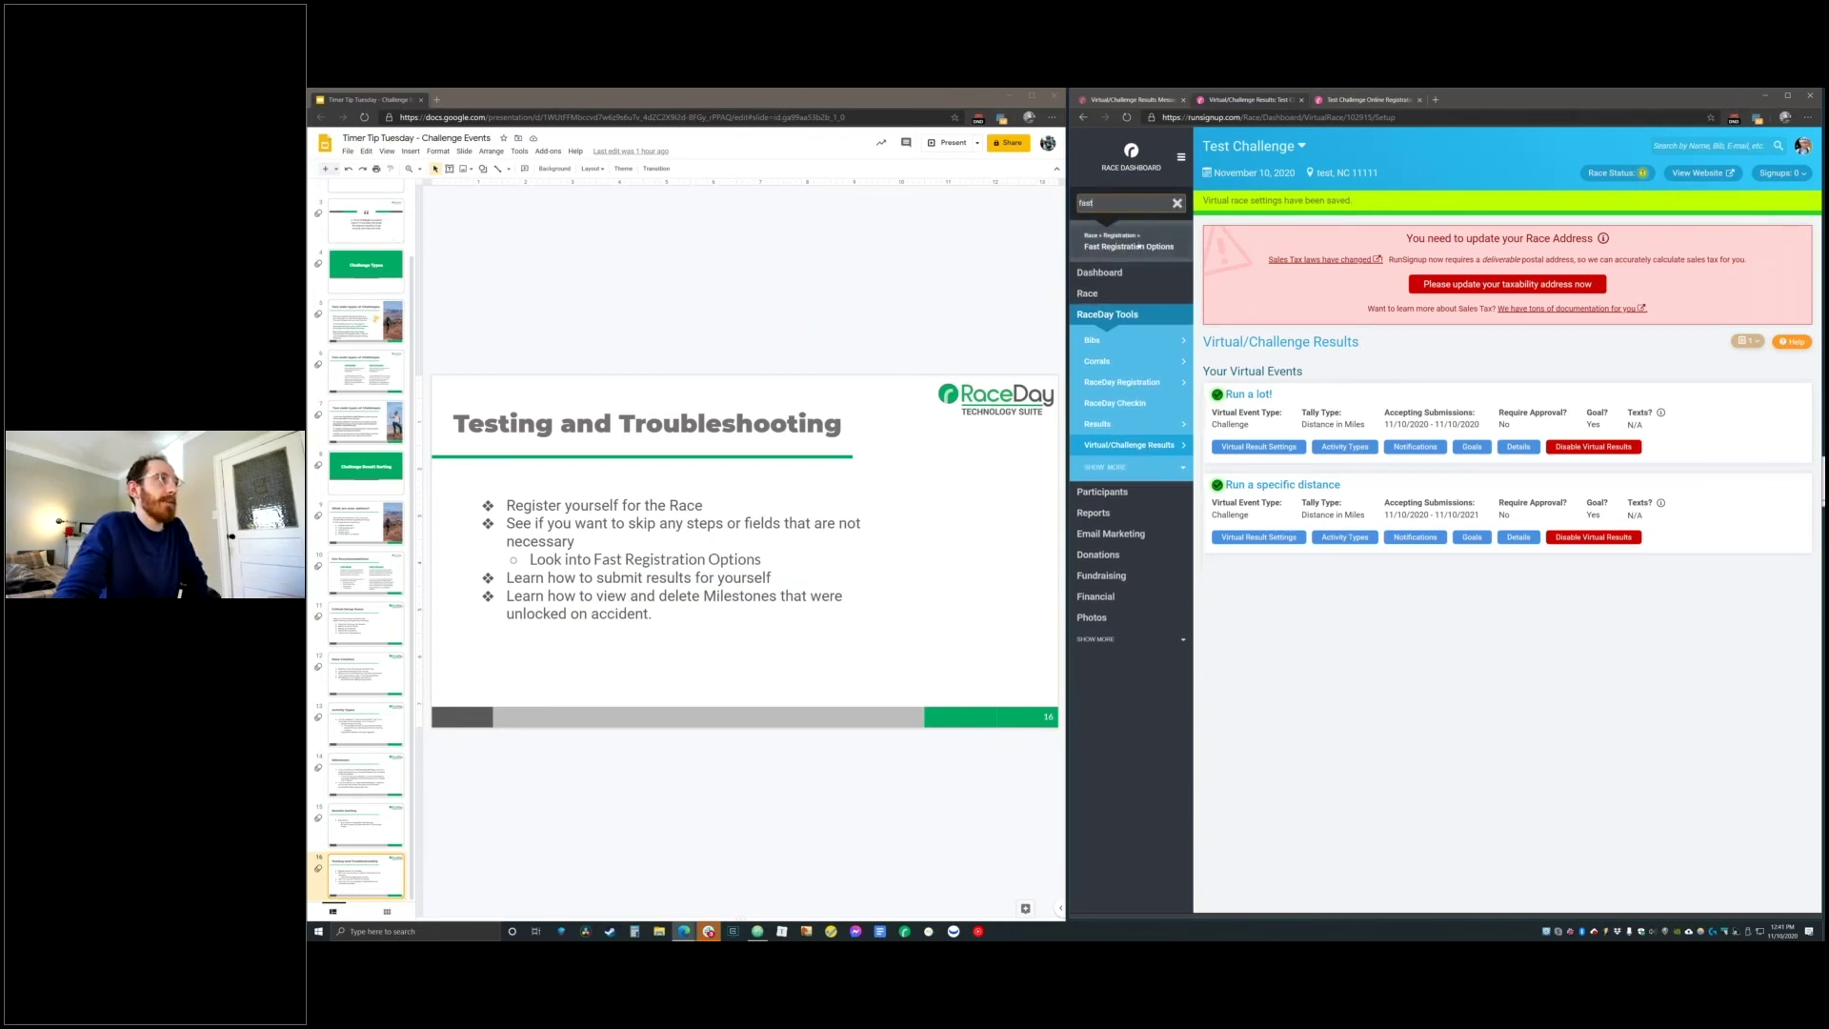
{"action": "left_click", "coordinate": [1157, 250]}
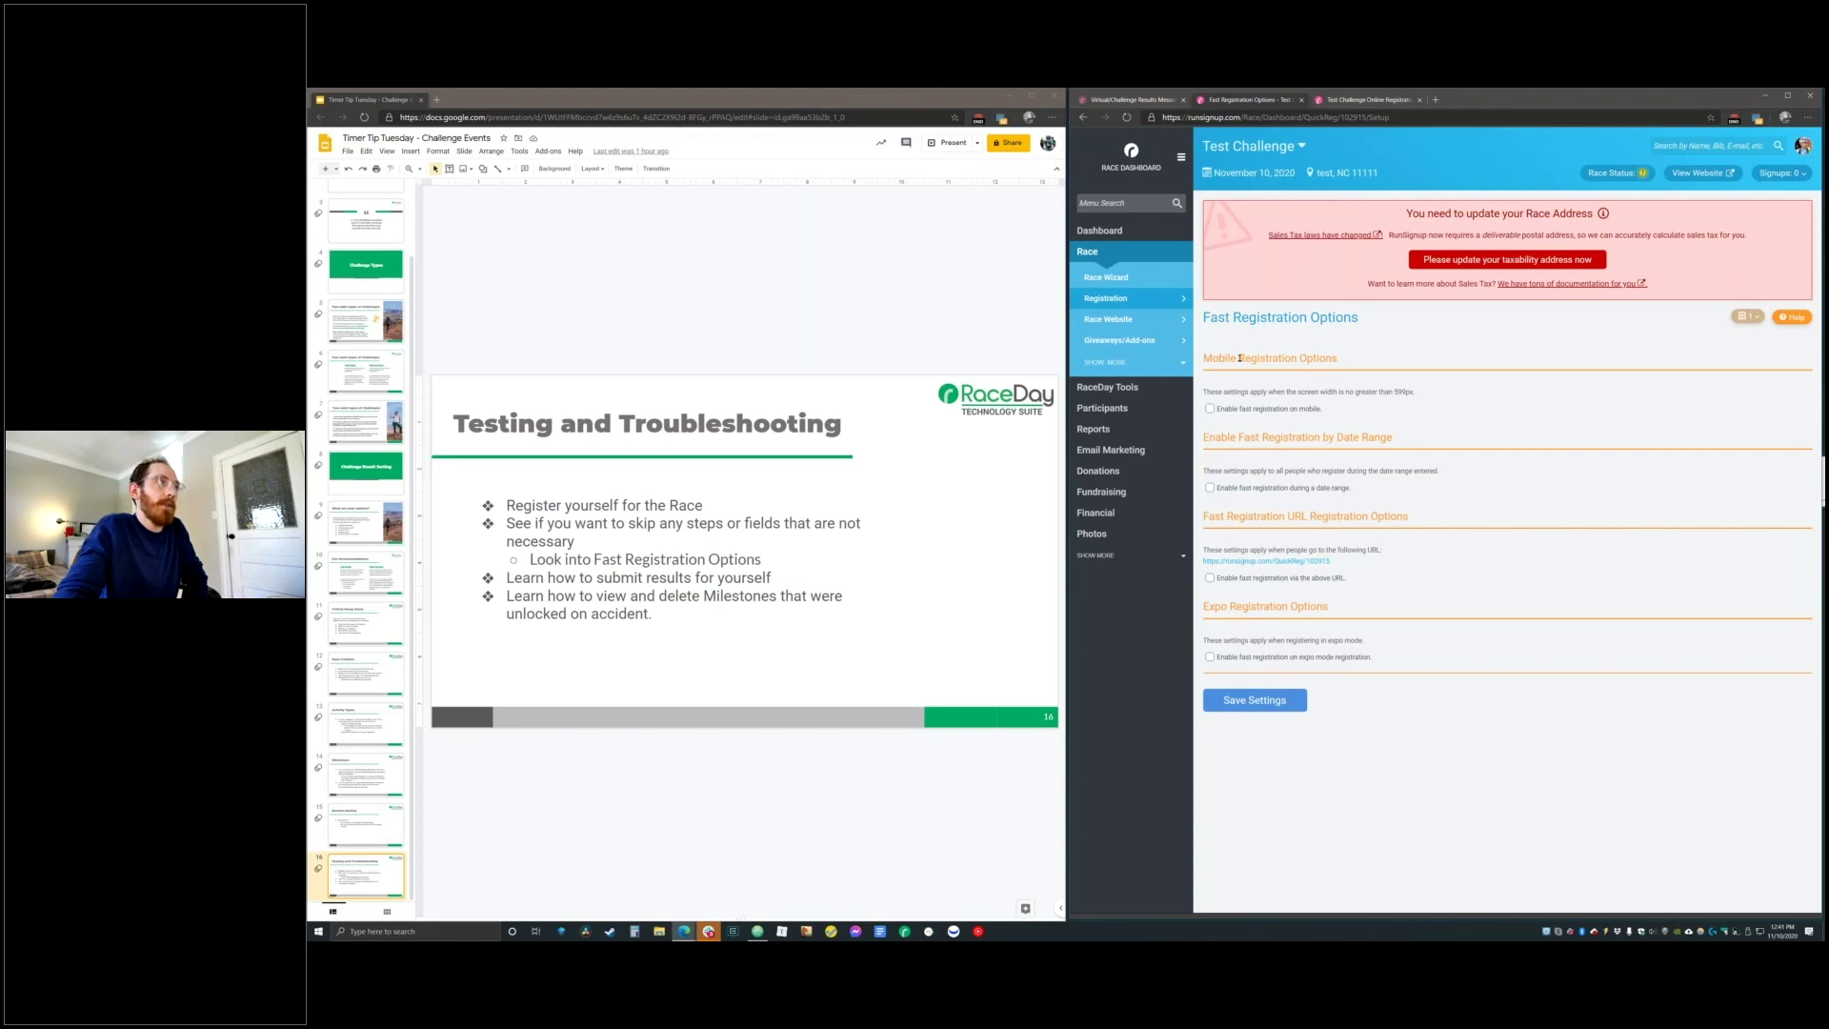
{"action": "left_click_drag", "start_coordinate": [1212, 358], "coordinate": [1338, 358]}
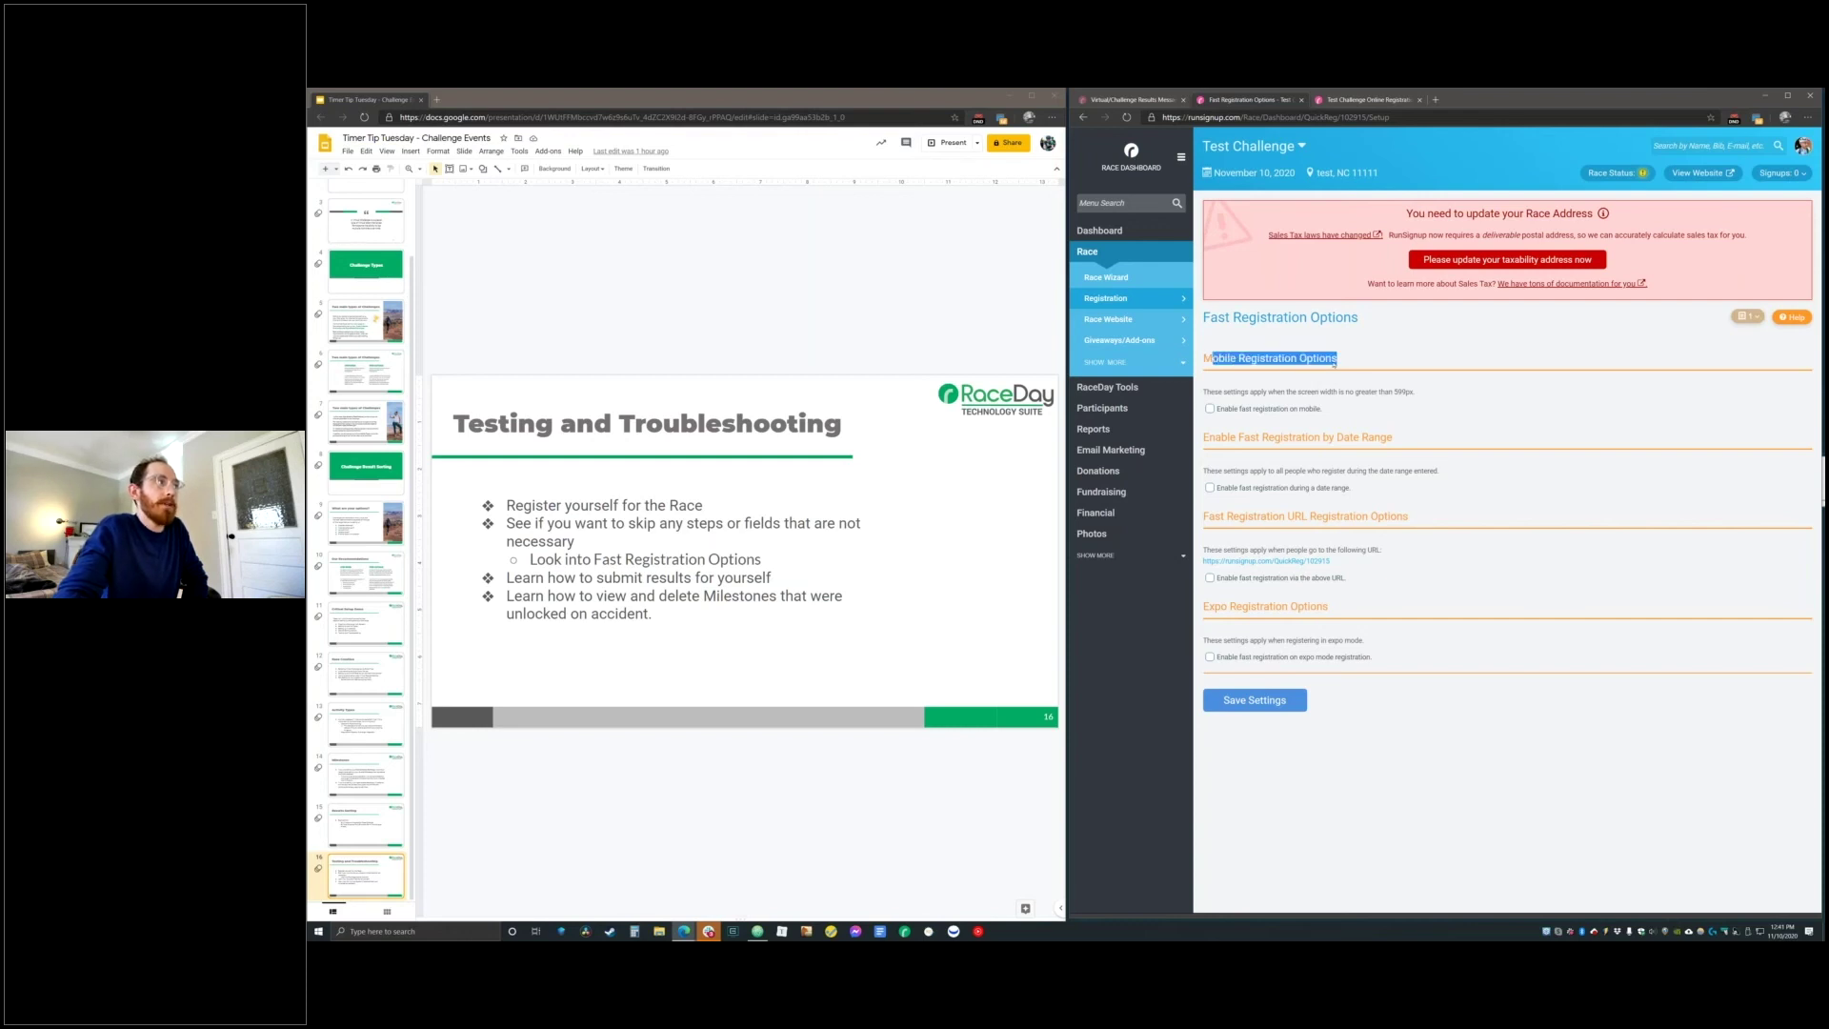
{"action": "left_click_drag", "start_coordinate": [1214, 437], "coordinate": [1393, 438]}
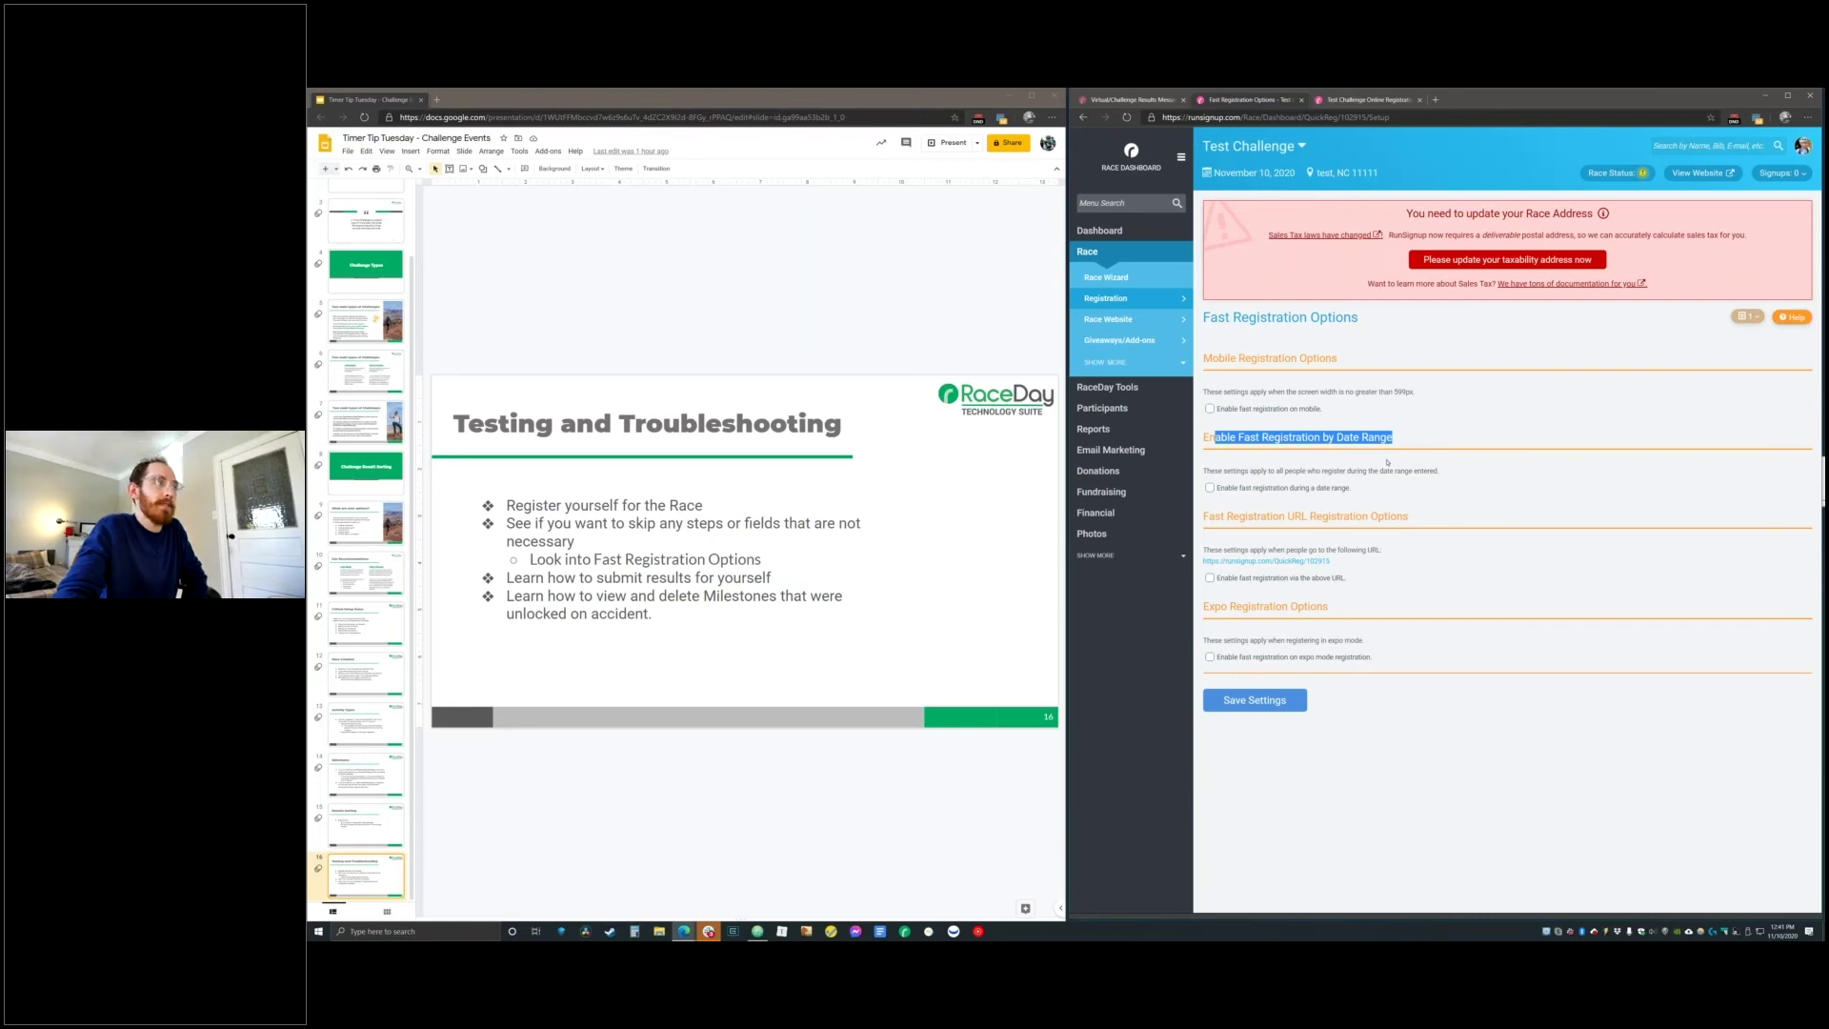
Enable fast registration during a date range from 11/10/2020 to 11/10/2021
{"action": "left_click", "coordinate": [1283, 488]}
{"action": "left_click", "coordinate": [1231, 528]}
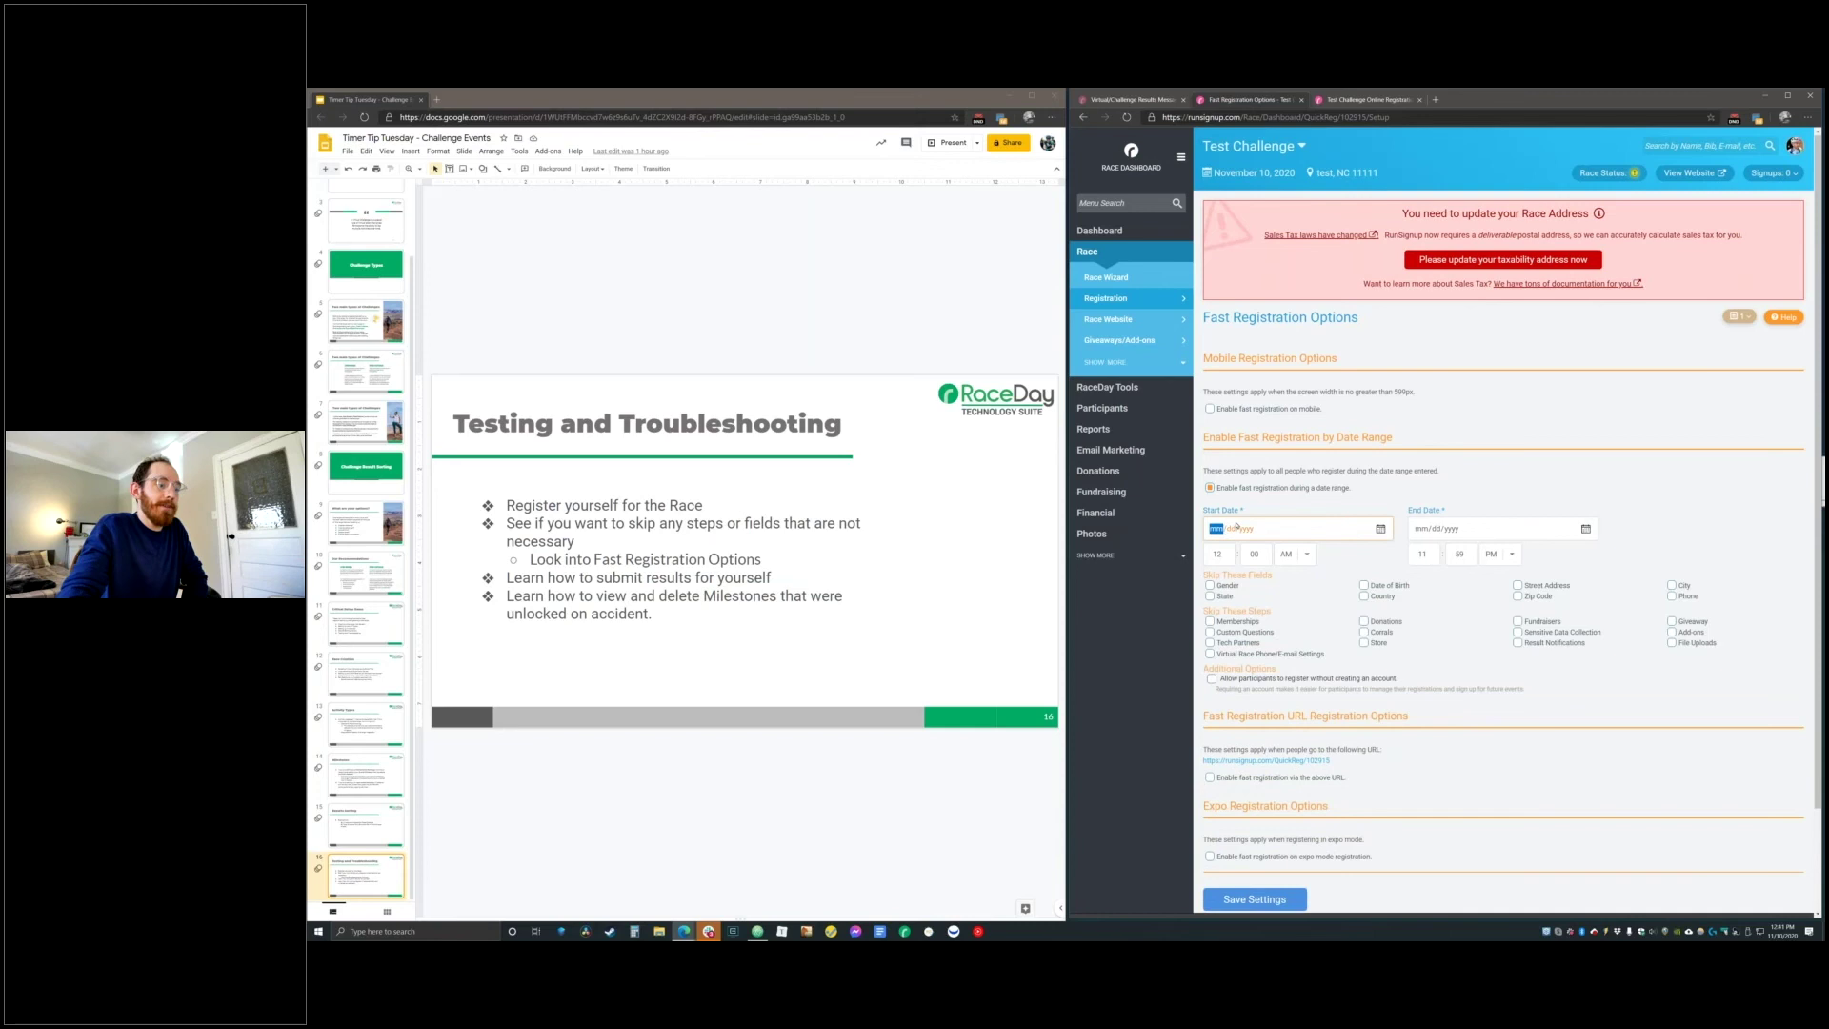
{"action": "type", "text": "11102020"}
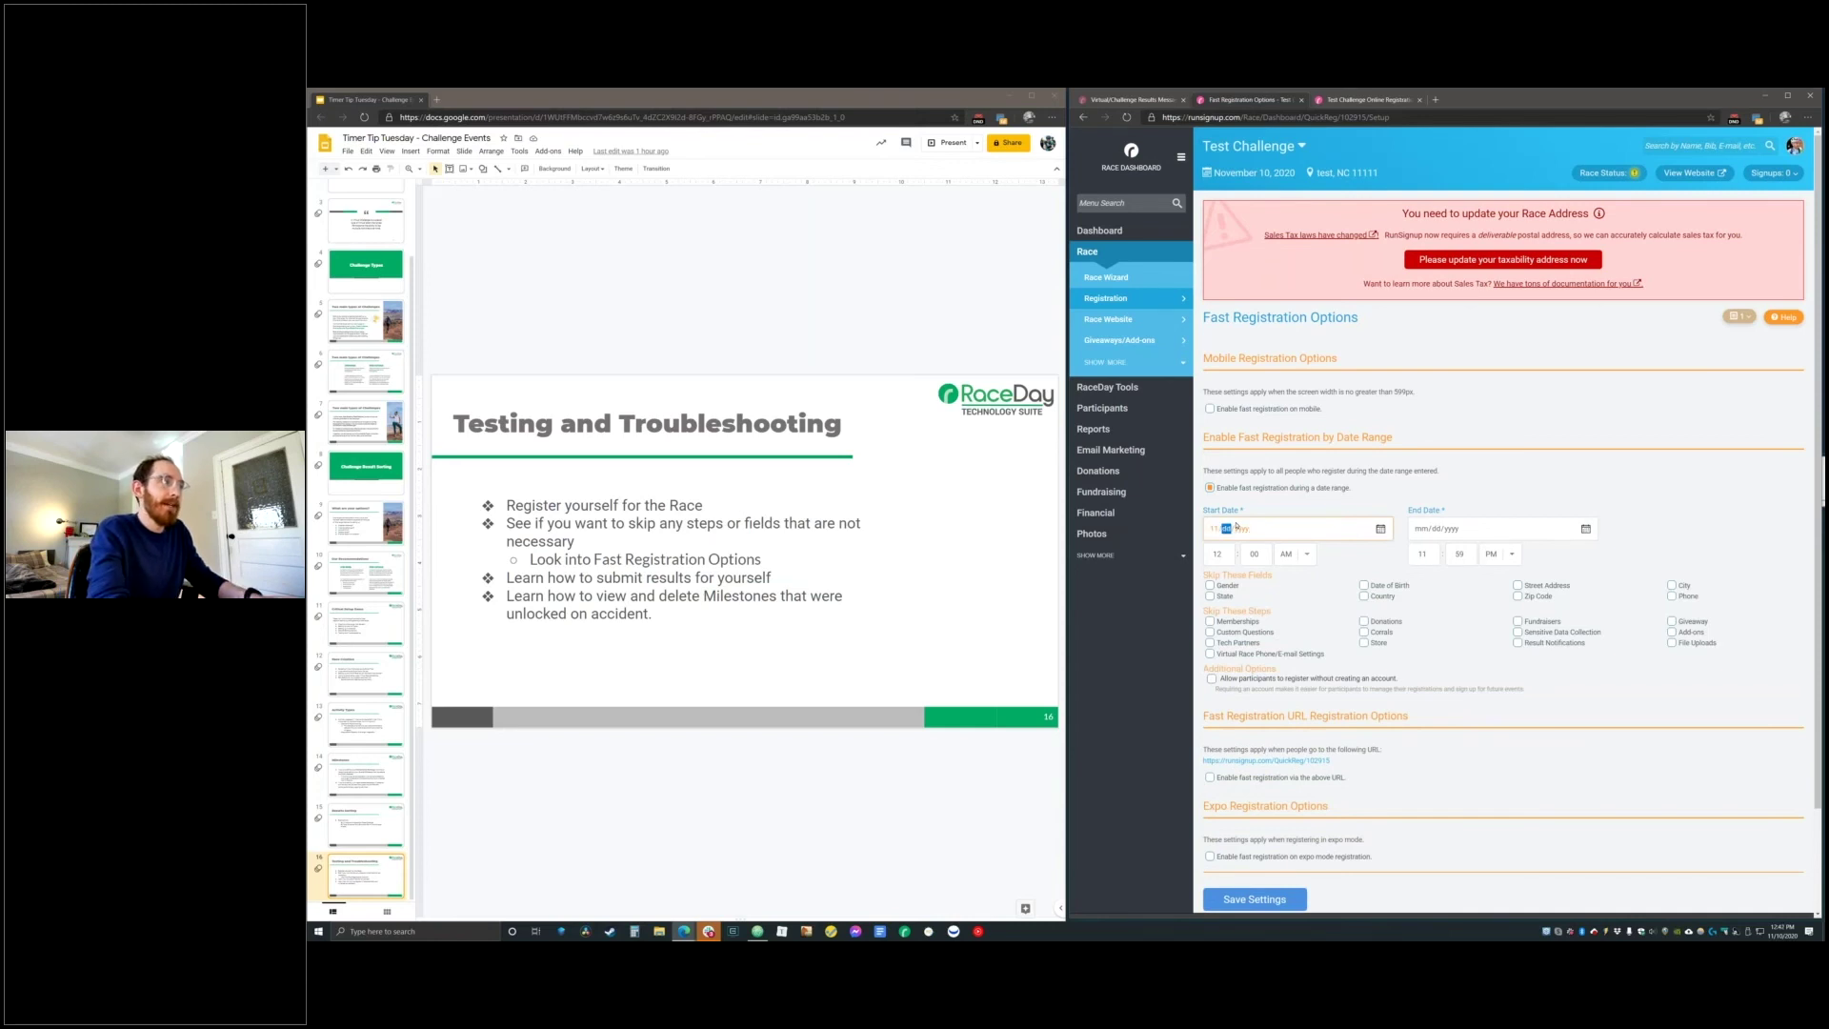
{"action": "left_click", "coordinate": [1429, 531]}
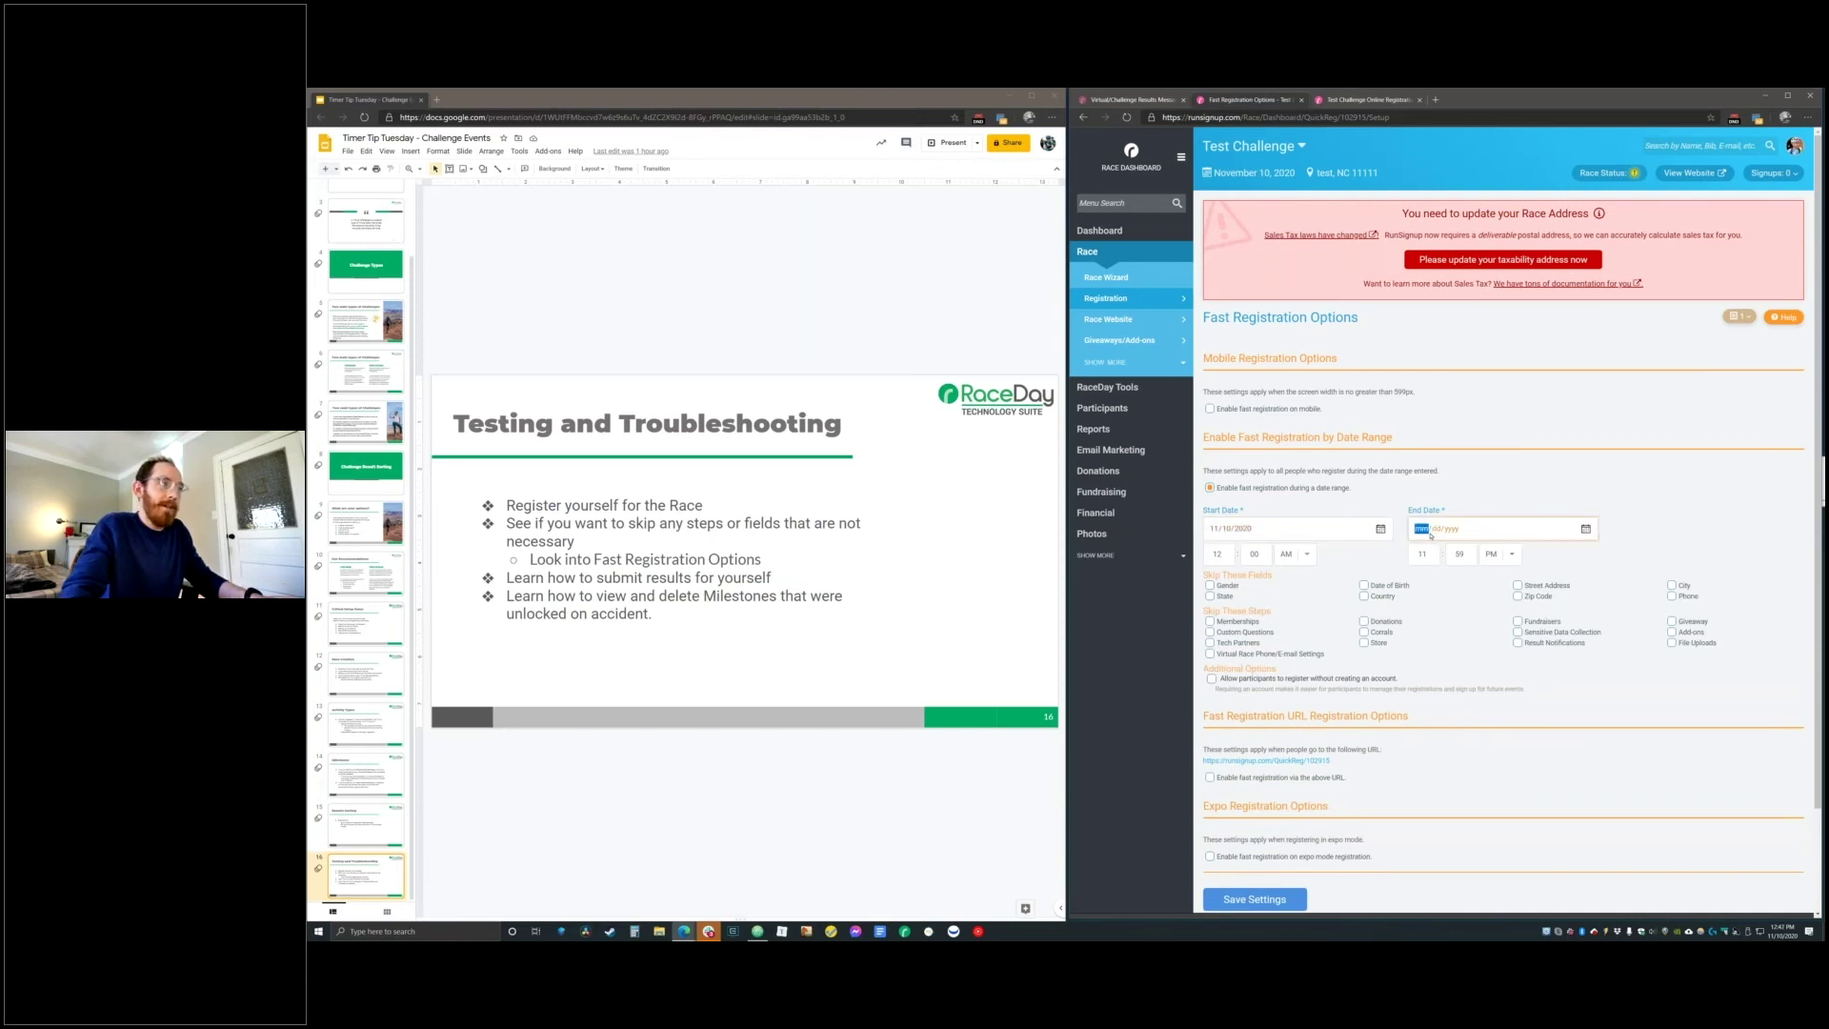
{"action": "type", "text": "11/10/2021"}
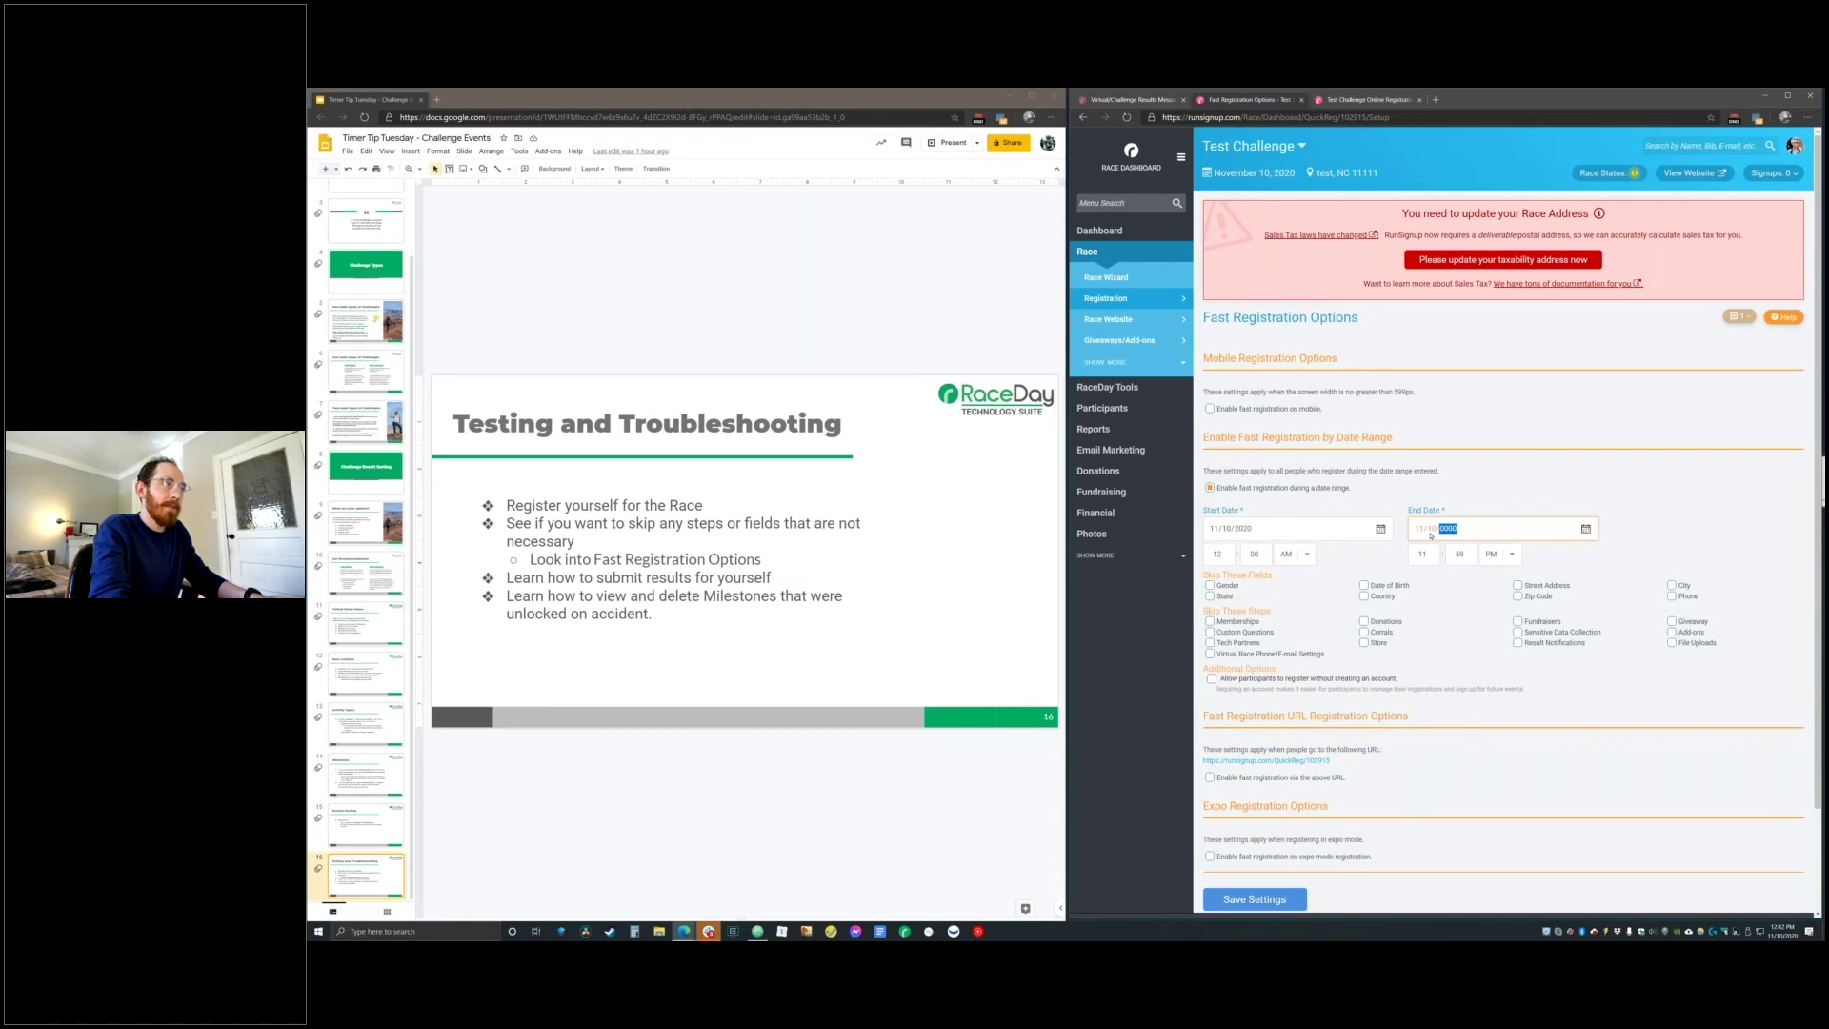
{"action": "left_click", "coordinate": [1537, 608]}
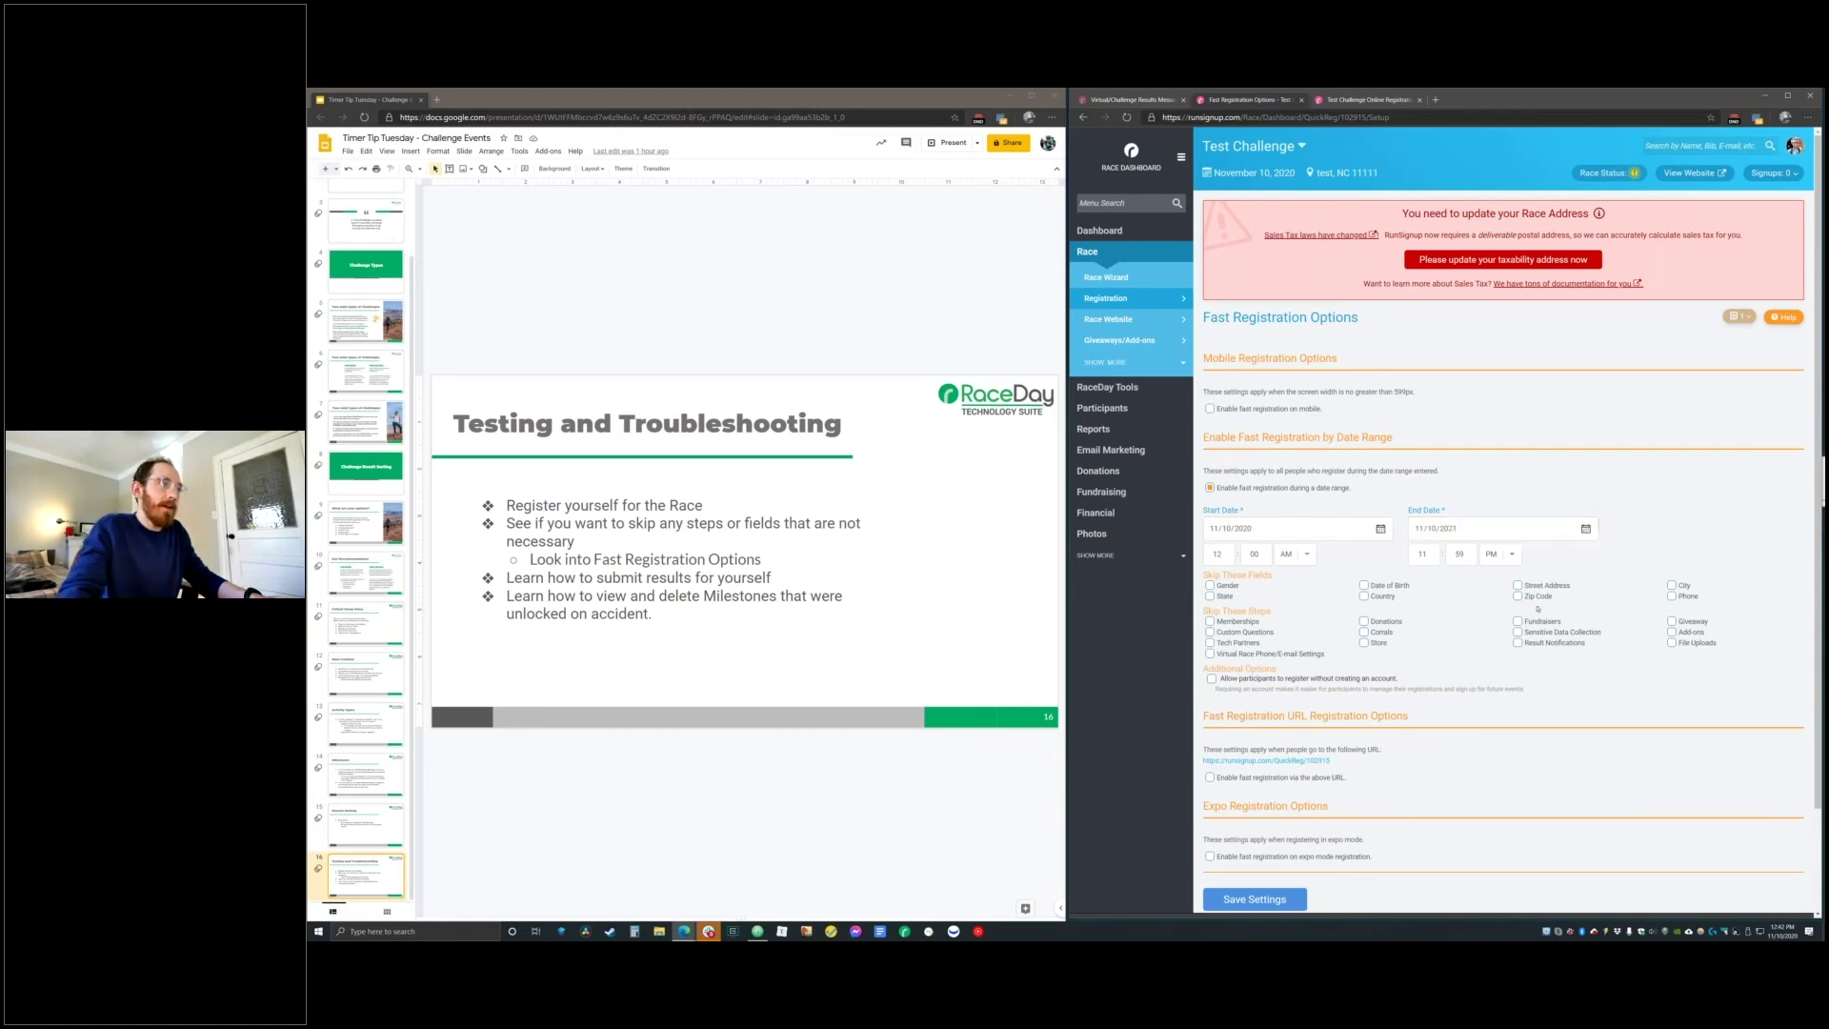
Set the date-range fast registration to skip every listed step, from Memberships through Virtual Race Phone/Email Settings, and save the settings
{"action": "left_click", "coordinate": [1238, 621]}
{"action": "left_click", "coordinate": [1245, 632]}
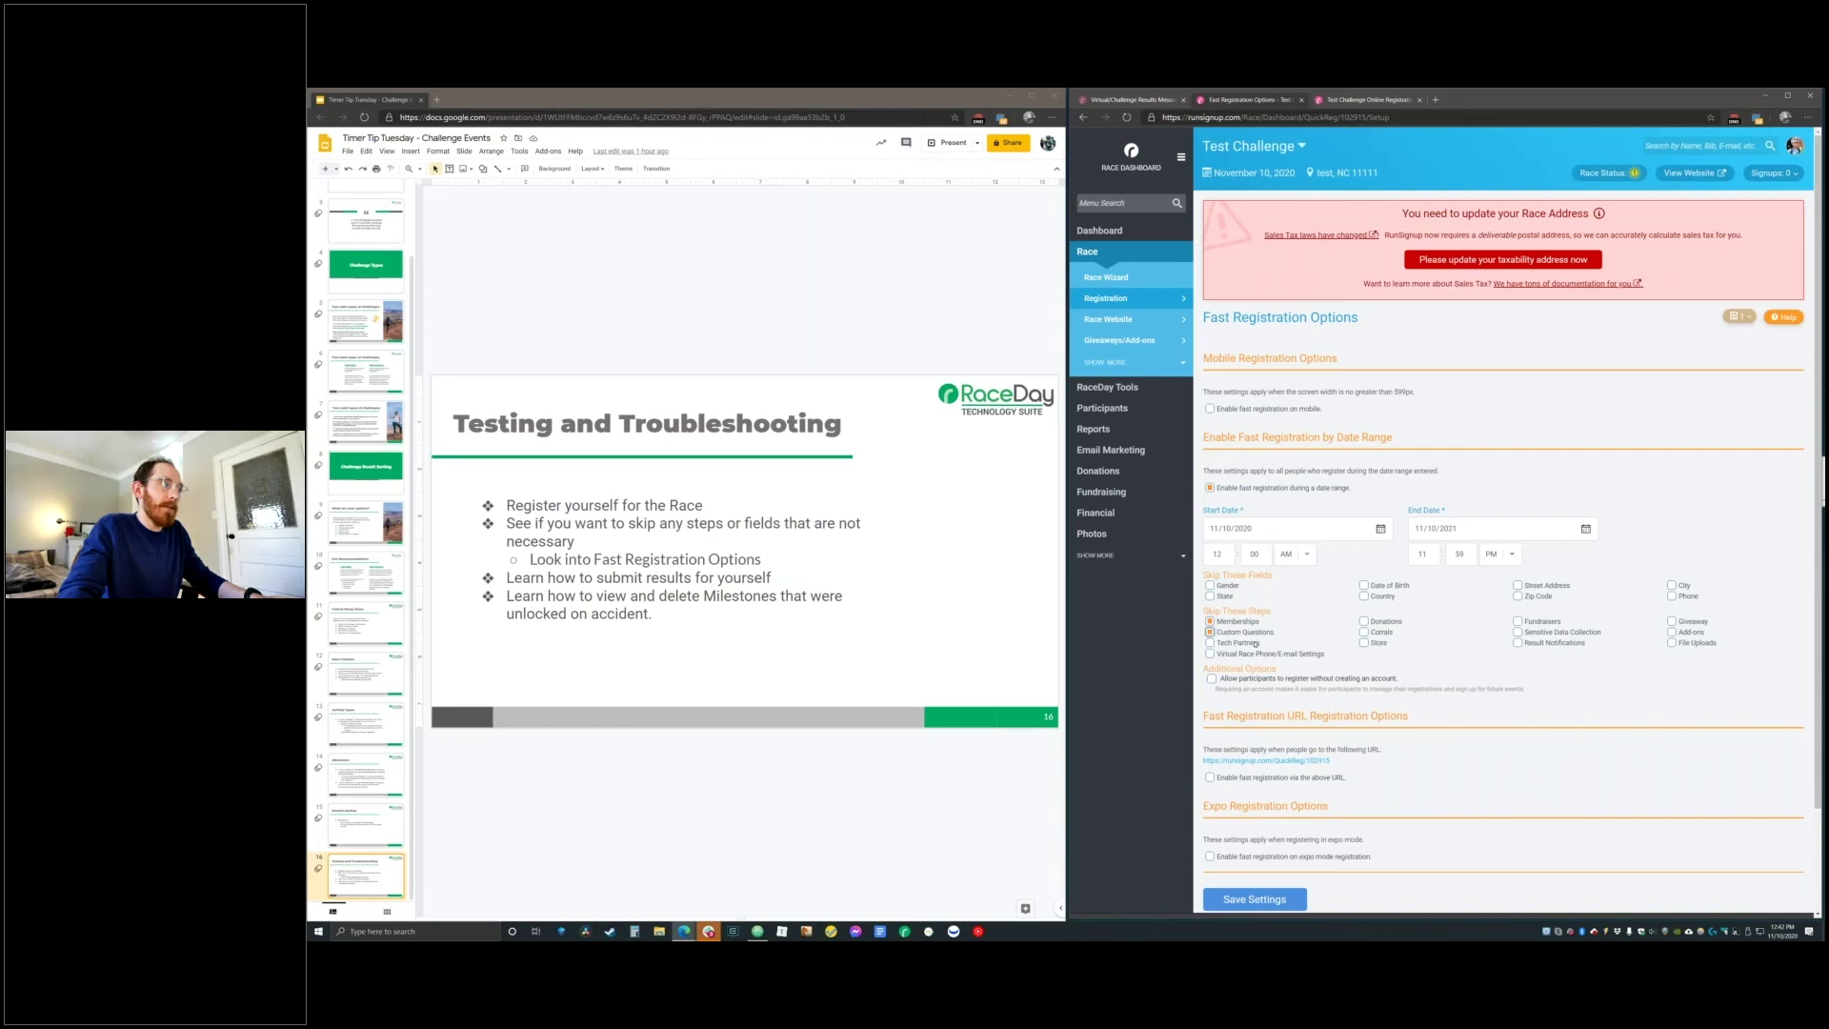
{"action": "left_click", "coordinate": [1384, 623]}
{"action": "left_click", "coordinate": [1380, 632]}
{"action": "left_click", "coordinate": [1377, 643]}
{"action": "left_click", "coordinate": [1540, 621]}
{"action": "left_click", "coordinate": [1565, 632]}
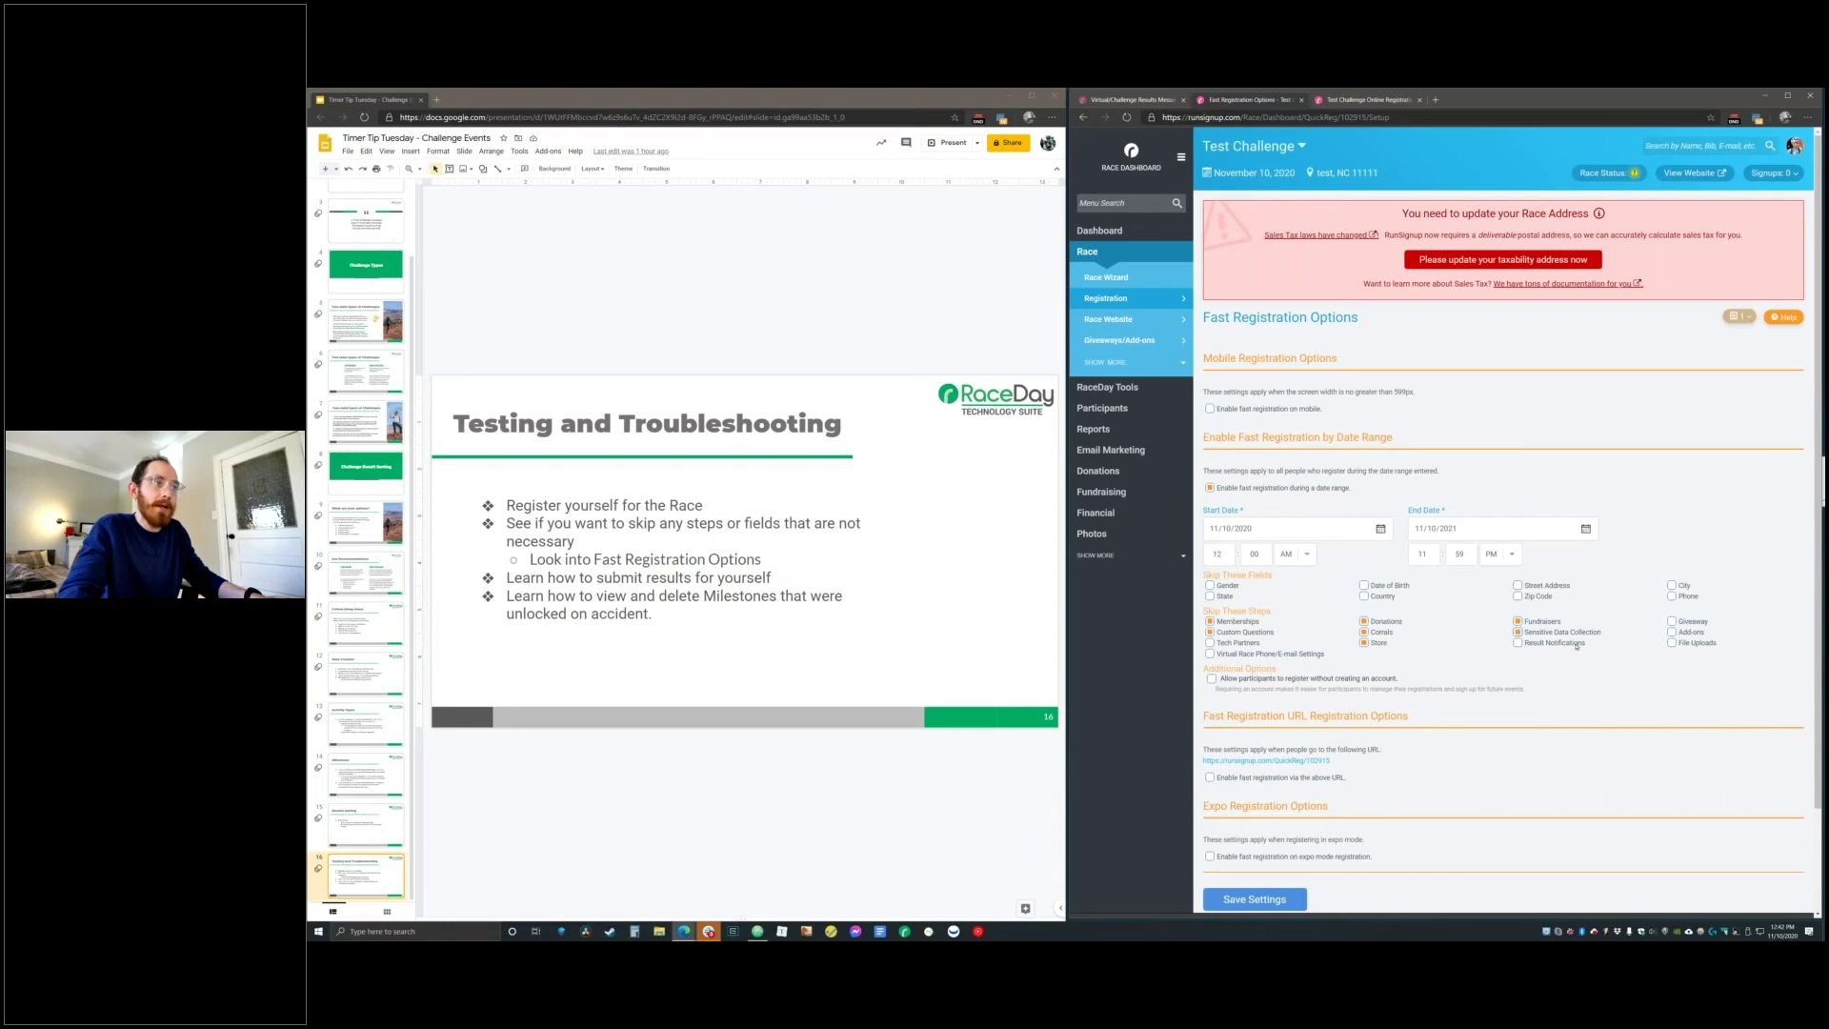
{"action": "left_click", "coordinate": [1572, 643]}
{"action": "left_click", "coordinate": [1686, 621]}
{"action": "left_click", "coordinate": [1688, 632]}
{"action": "left_click", "coordinate": [1701, 643]}
{"action": "left_click", "coordinate": [1286, 656]}
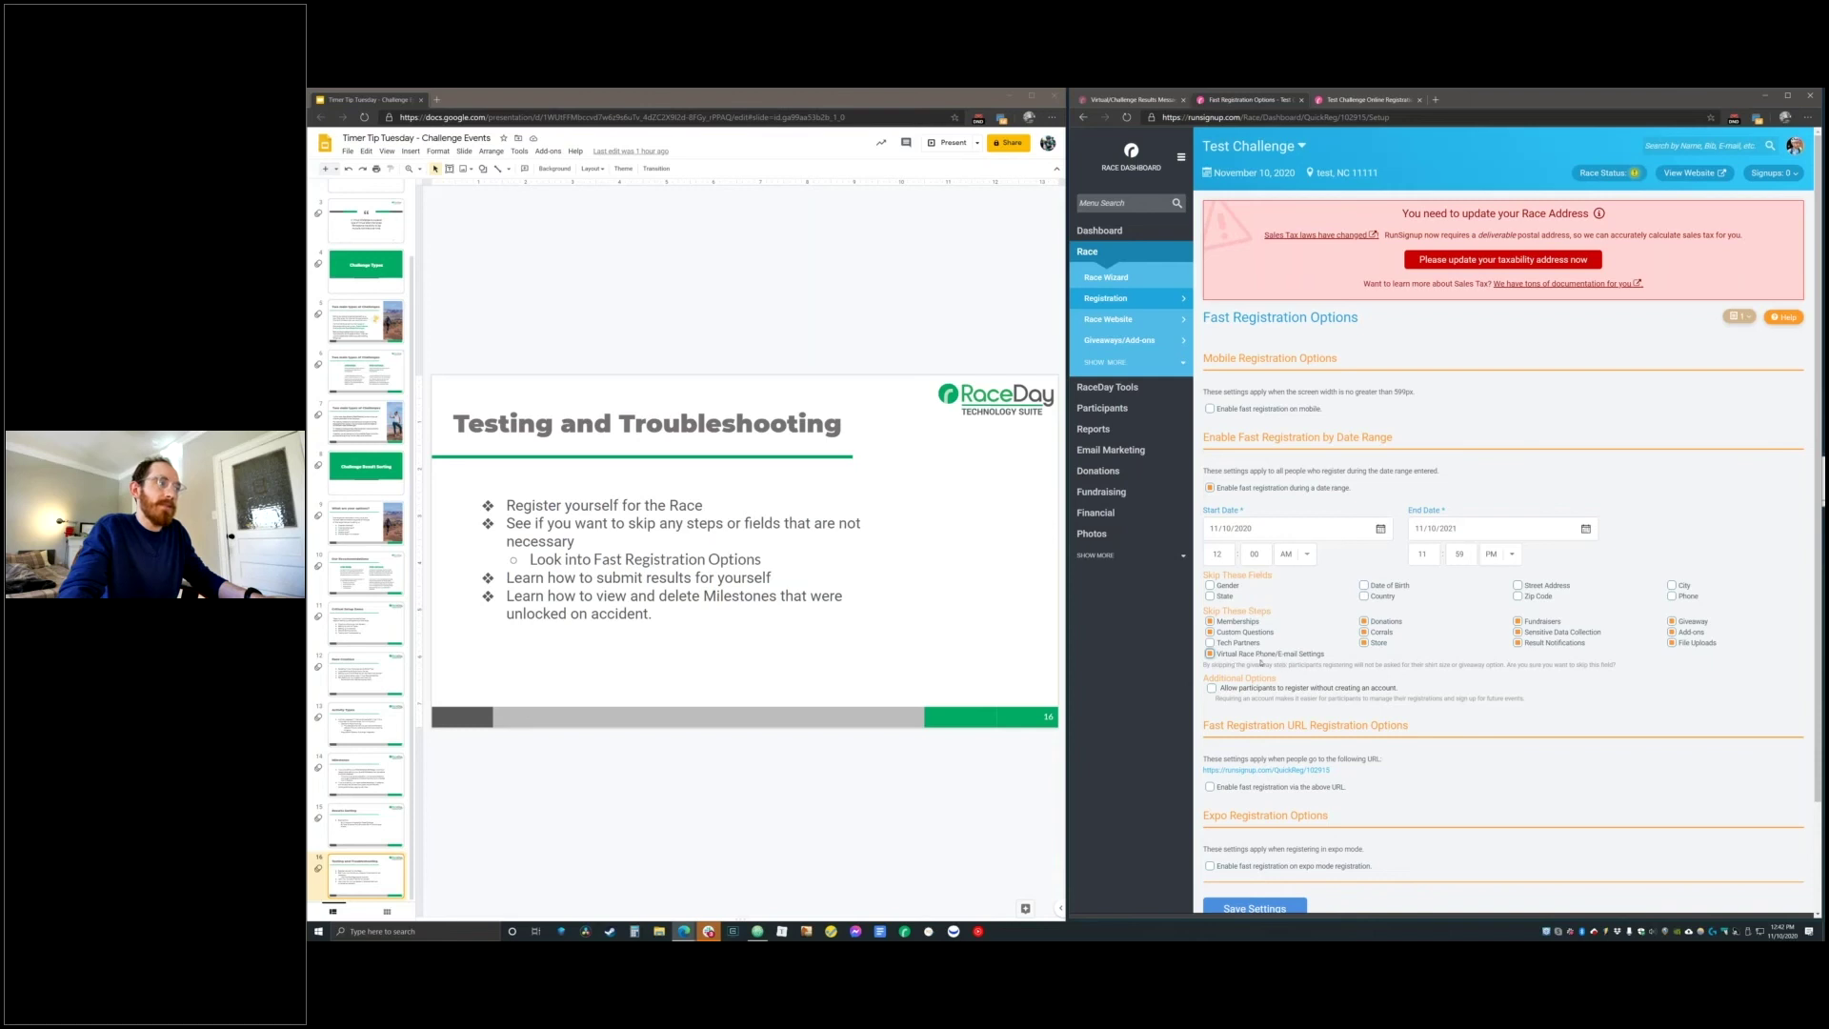
{"action": "left_click", "coordinate": [1274, 649]}
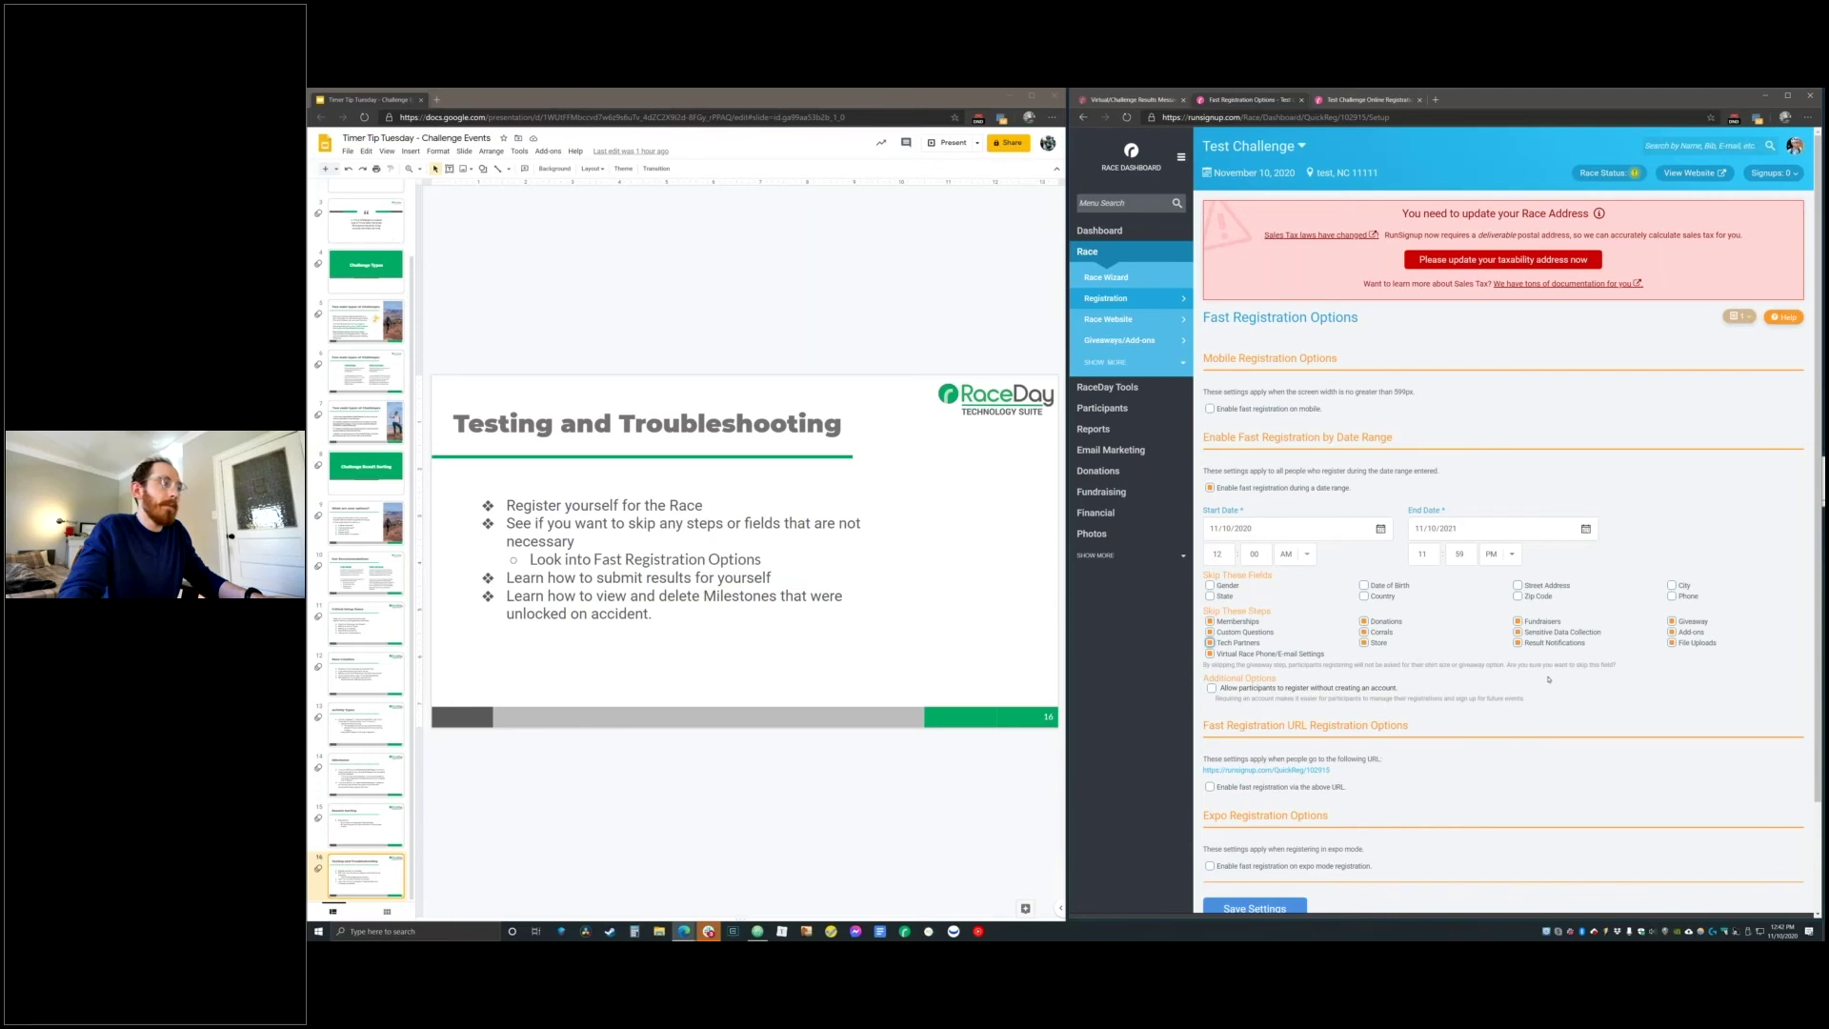
{"action": "scroll", "coordinate": [1305, 550], "scroll_direction": "down", "scroll_amount": 3}
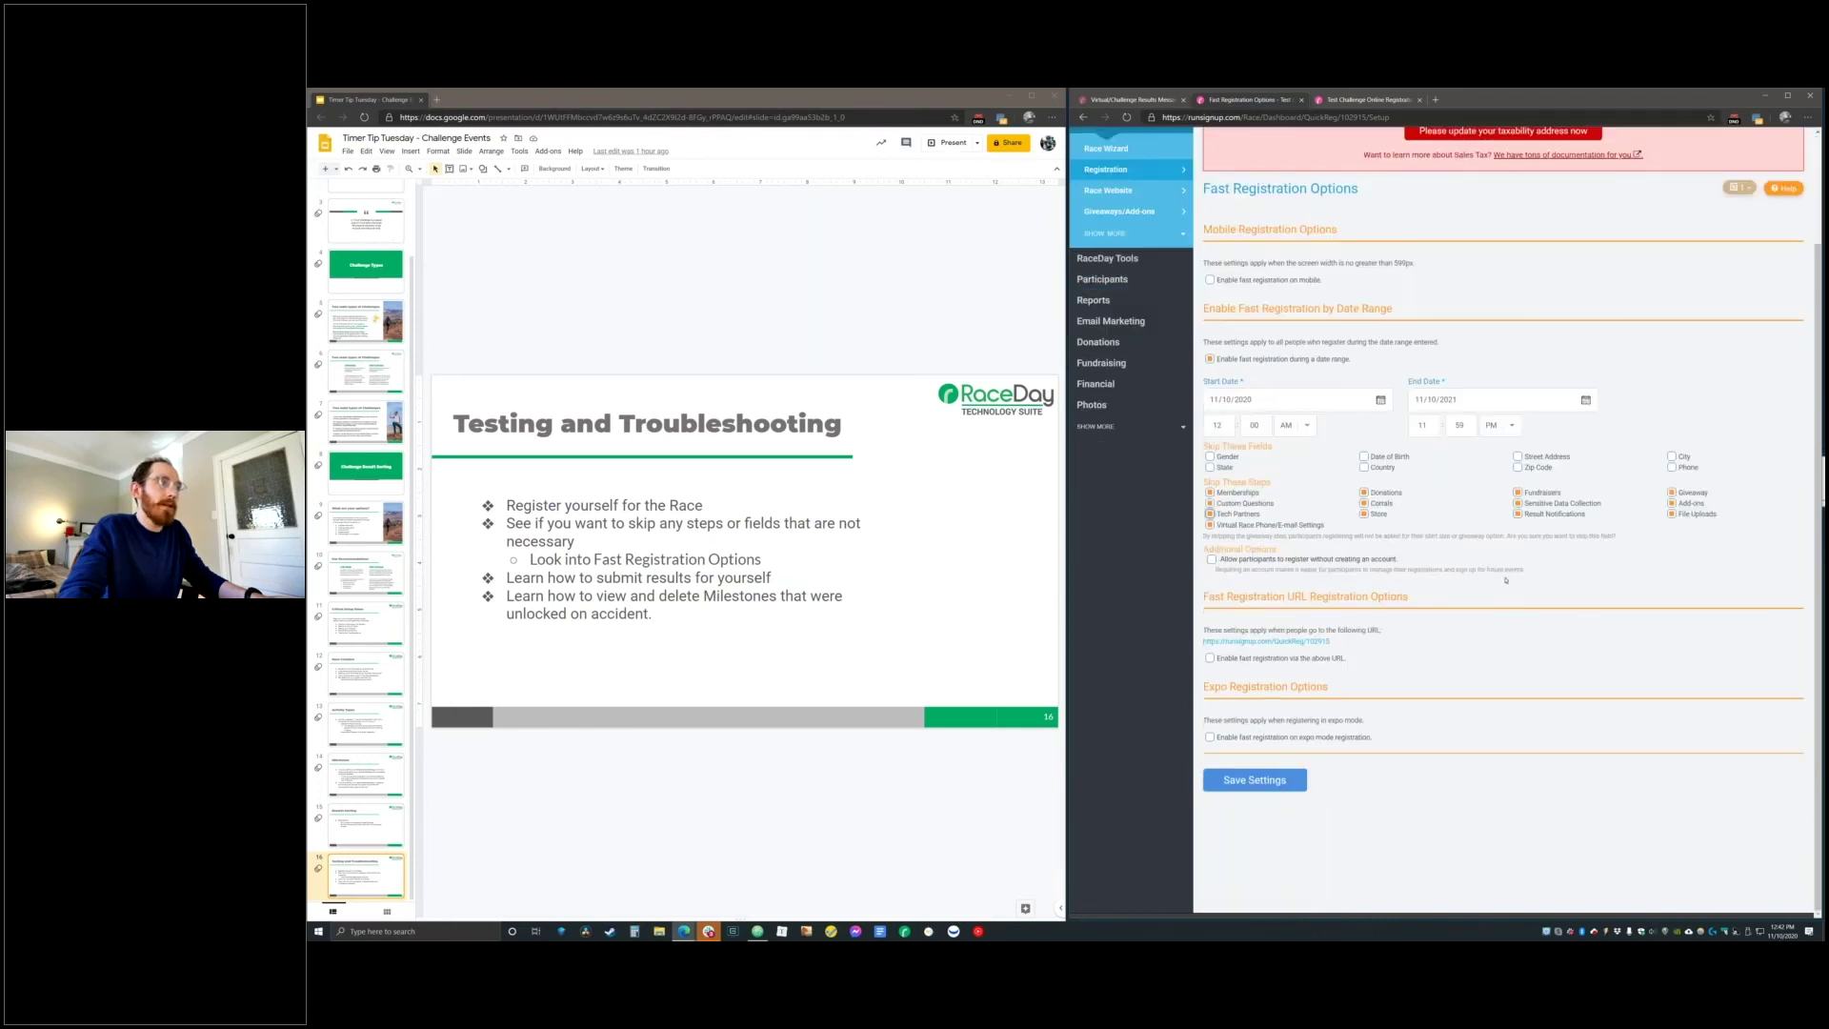
{"action": "left_click", "coordinate": [1297, 778]}
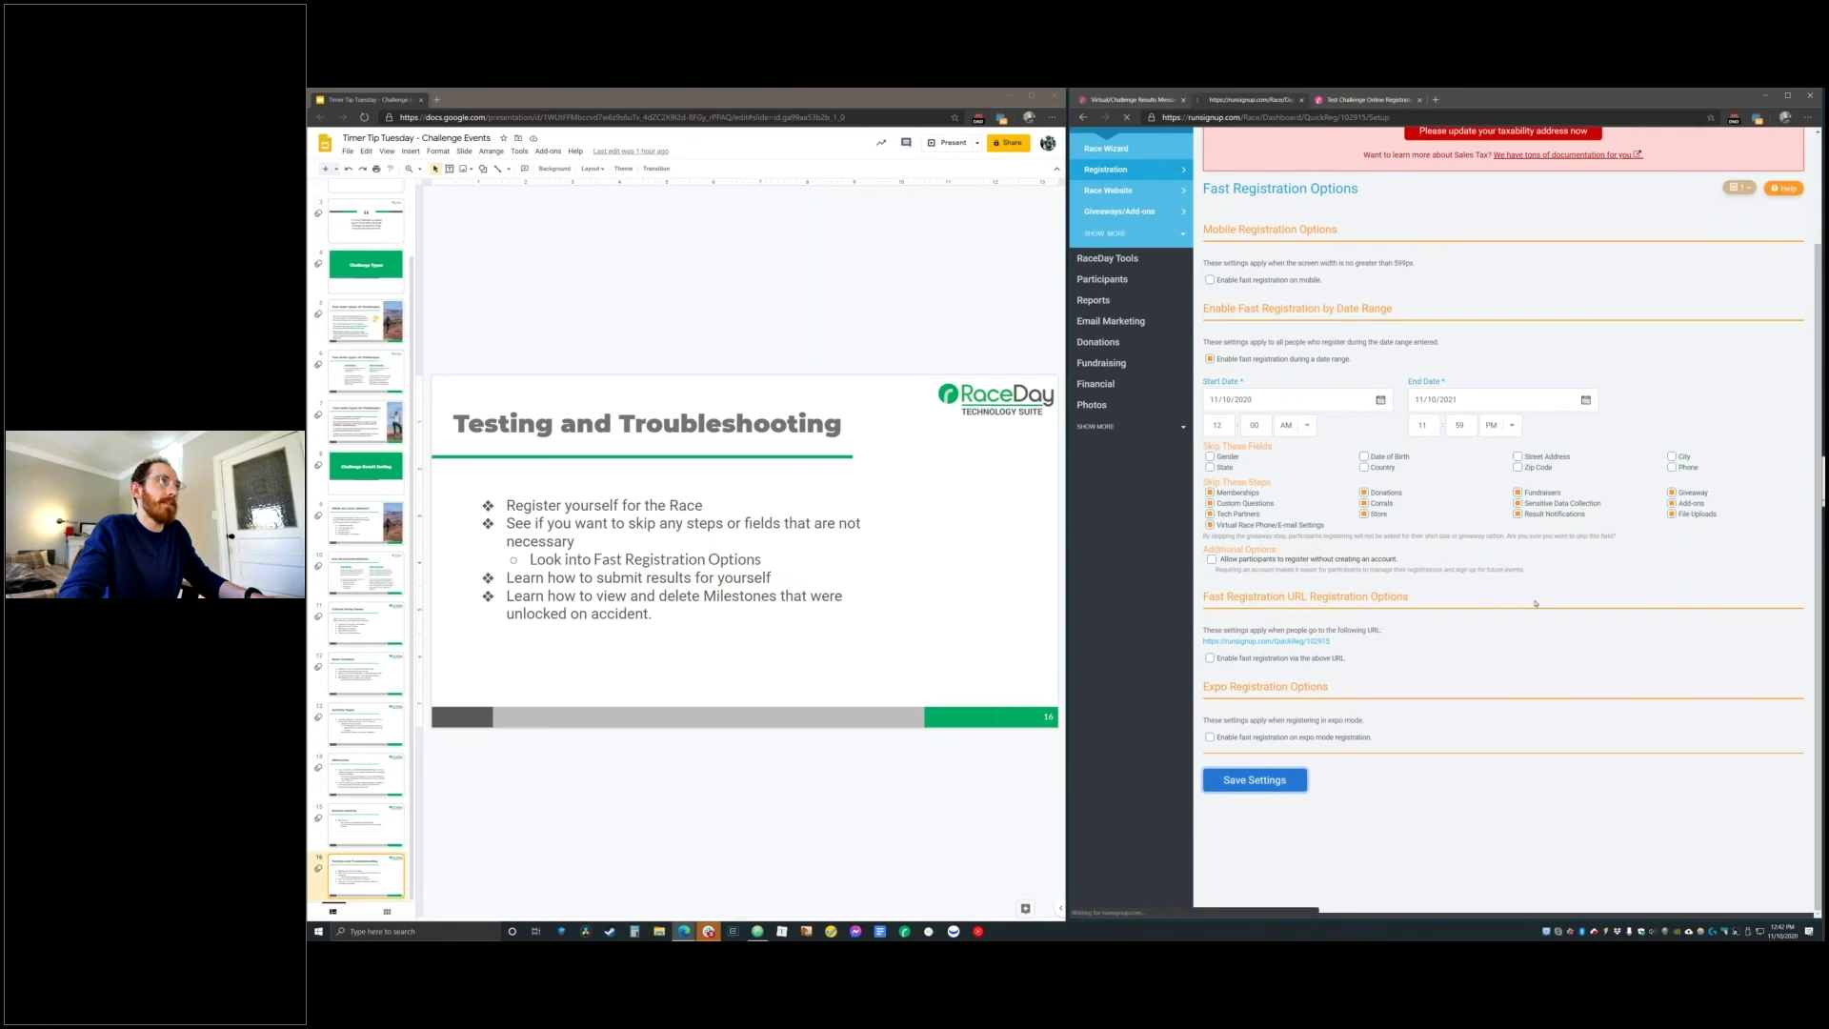
Abandon the open registration and sign up again for Run a lot! with the account holder's profile, up to the review page
{"action": "key", "text": "ctrl+Tab"}
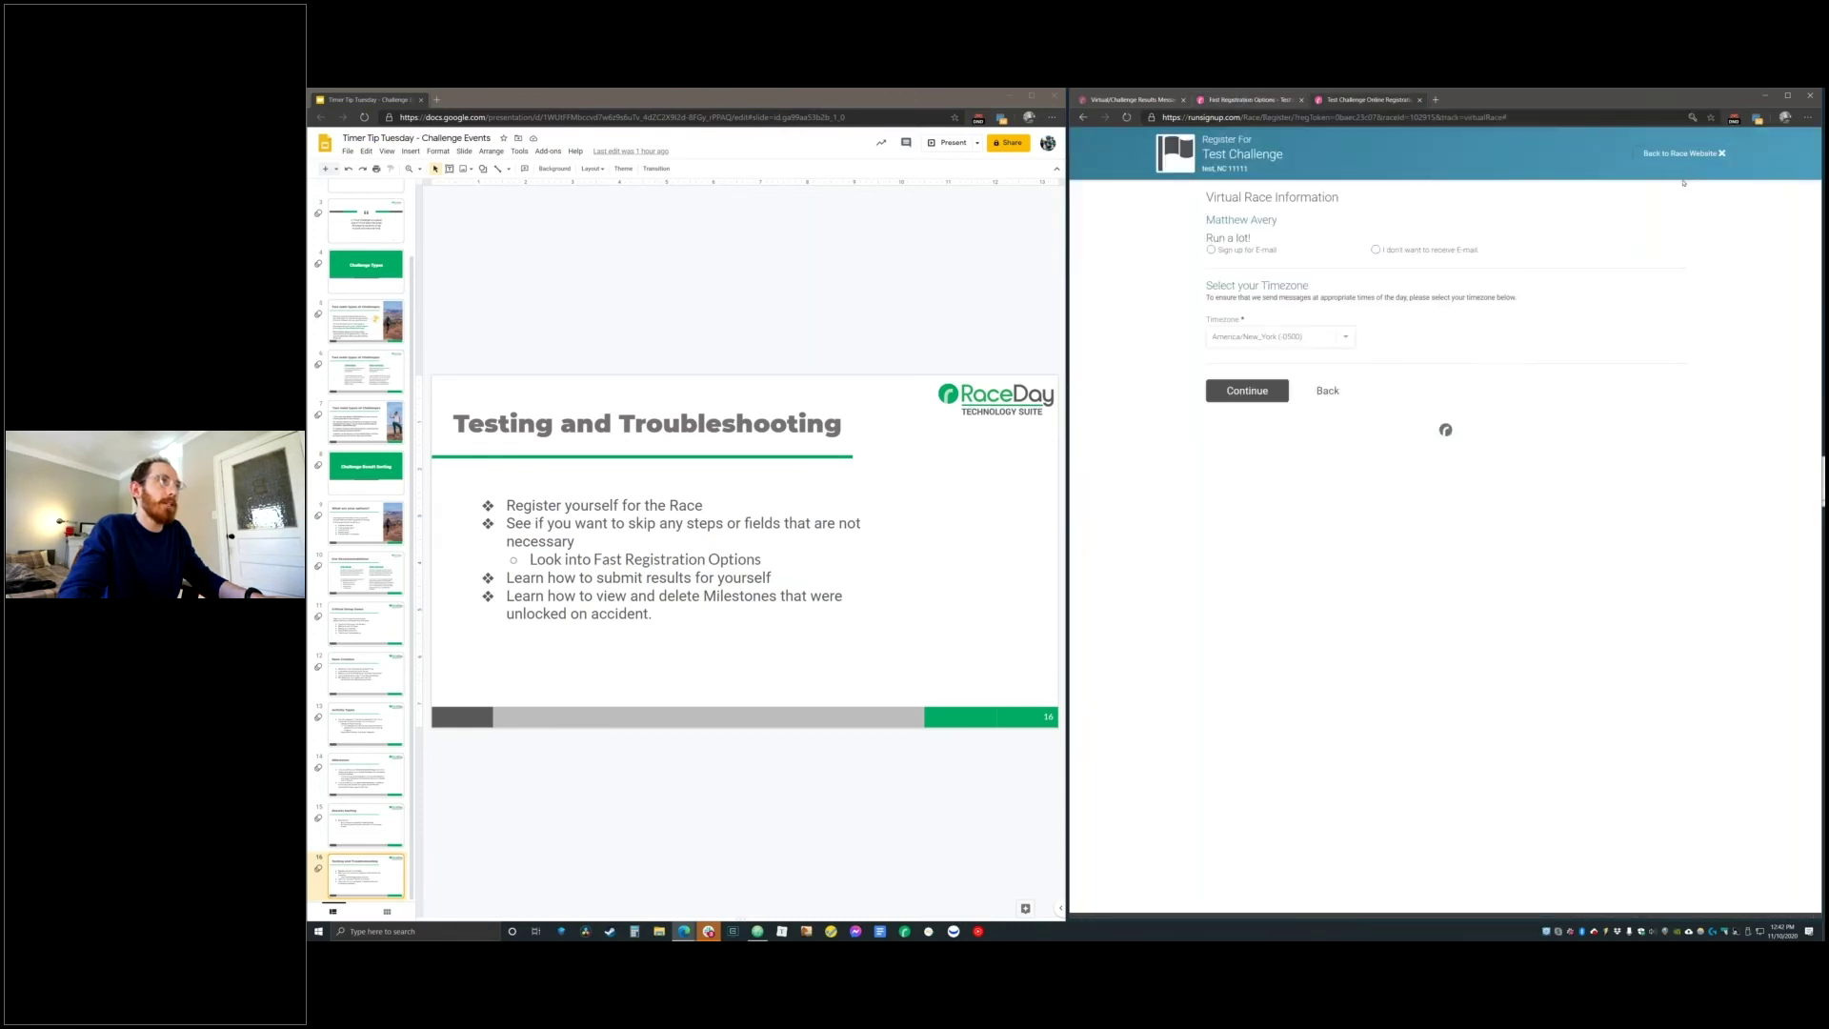
{"action": "left_click", "coordinate": [1685, 158]}
{"action": "left_click", "coordinate": [1420, 545]}
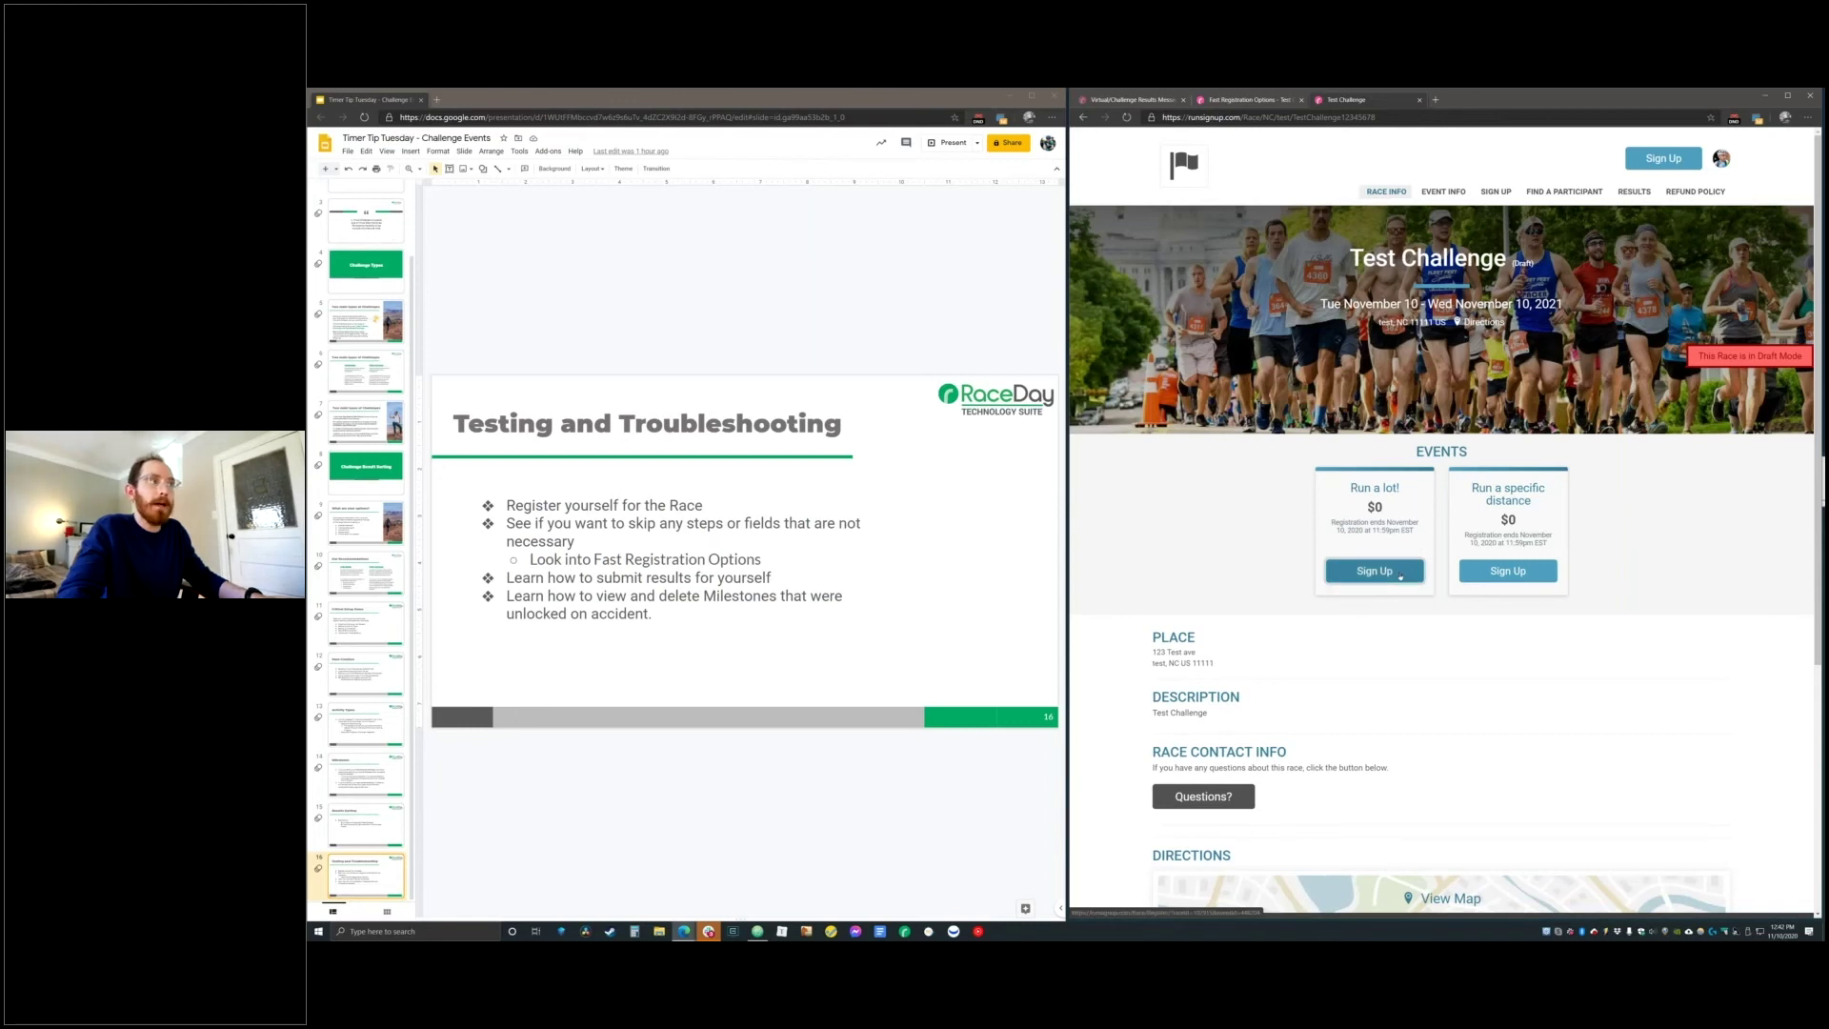
{"action": "left_click", "coordinate": [1400, 573]}
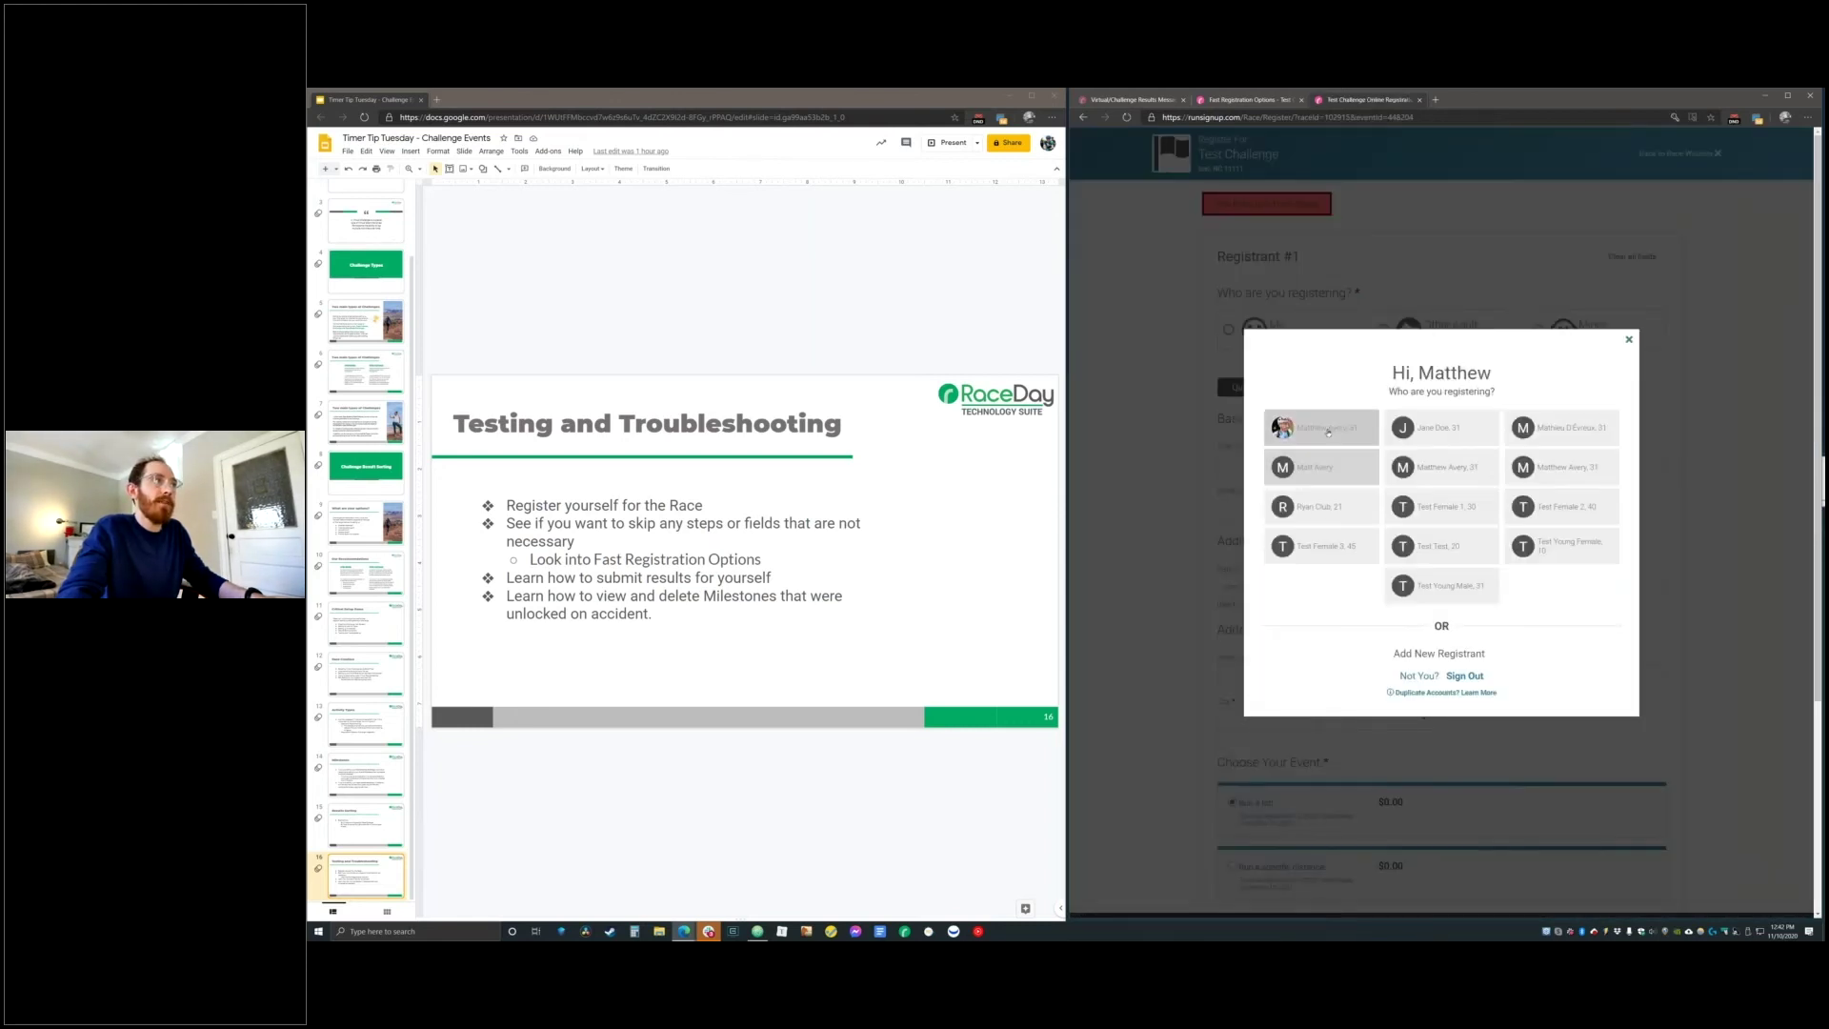
{"action": "left_click", "coordinate": [1326, 429]}
{"action": "left_click", "coordinate": [1251, 781]}
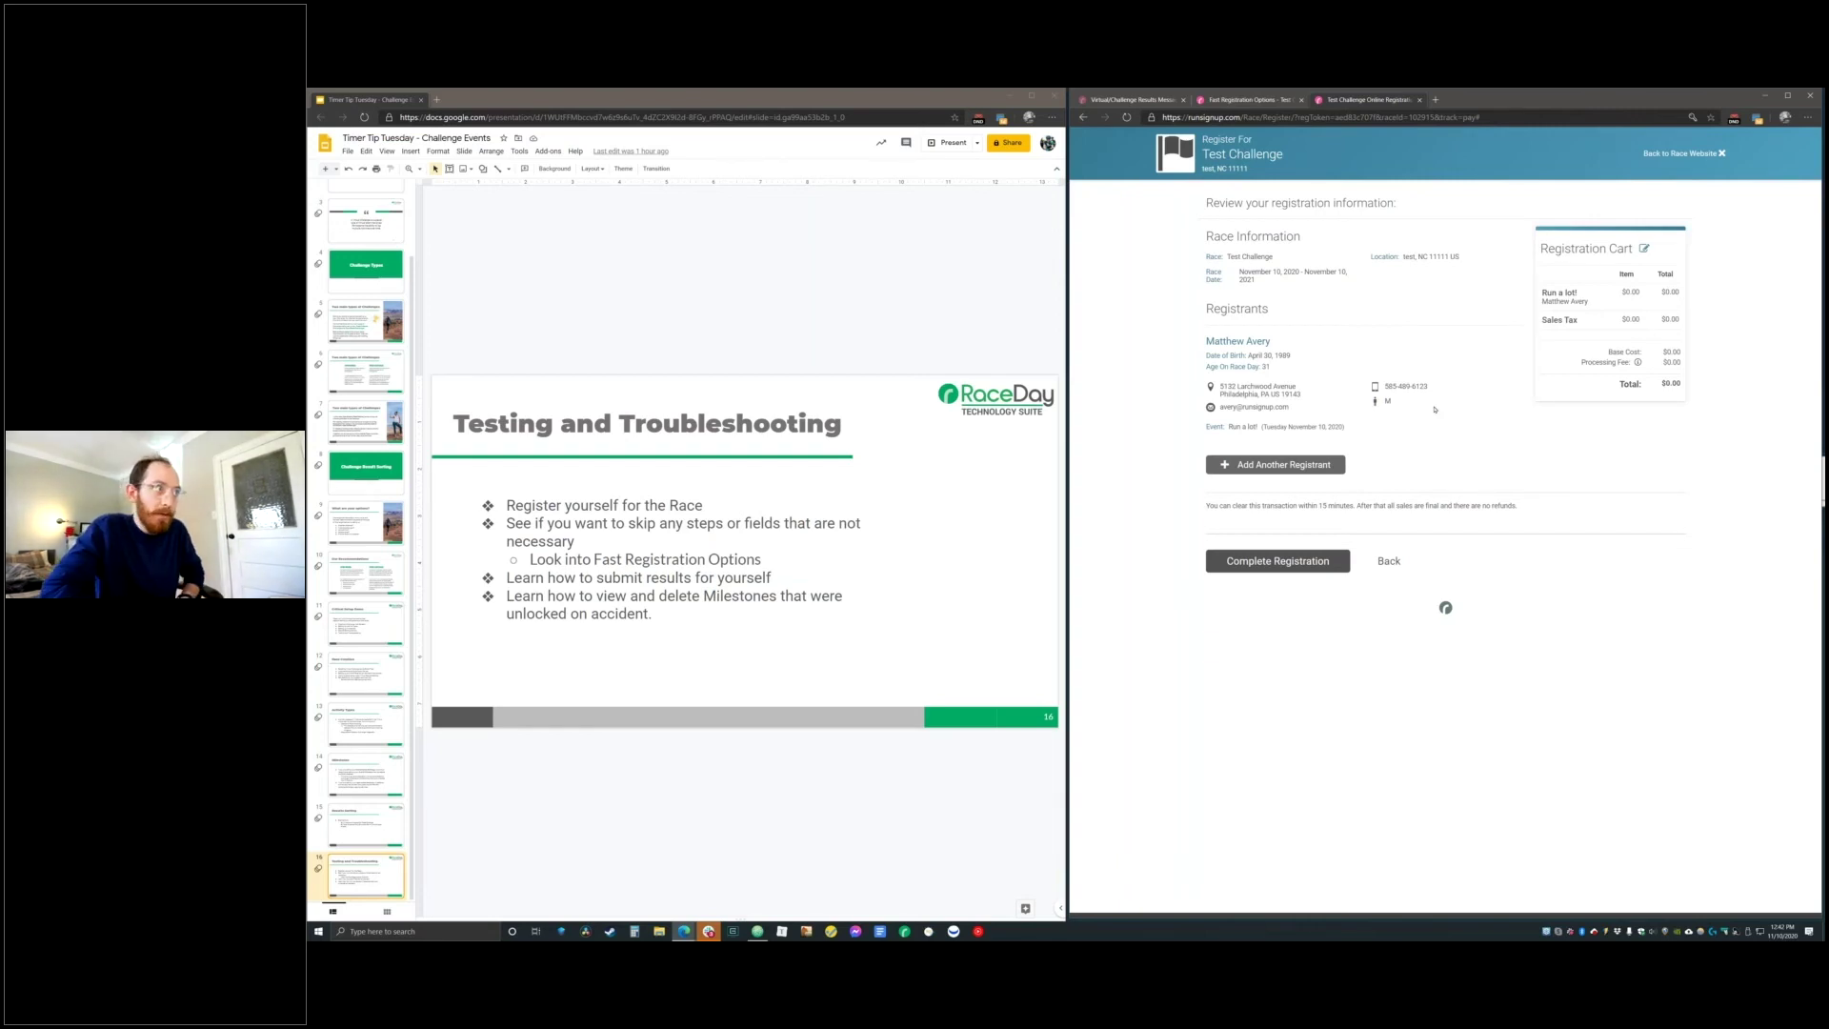
Complete the Run a lot! registration and leave its confirmation page without referring friends
{"action": "mouse_move", "coordinate": [1681, 385]}
{"action": "left_mouse_down"}
{"action": "mouse_move", "coordinate": [1609, 353]}
{"action": "mouse_move", "coordinate": [1666, 385]}
{"action": "left_mouse_up"}
{"action": "left_click", "coordinate": [1275, 569]}
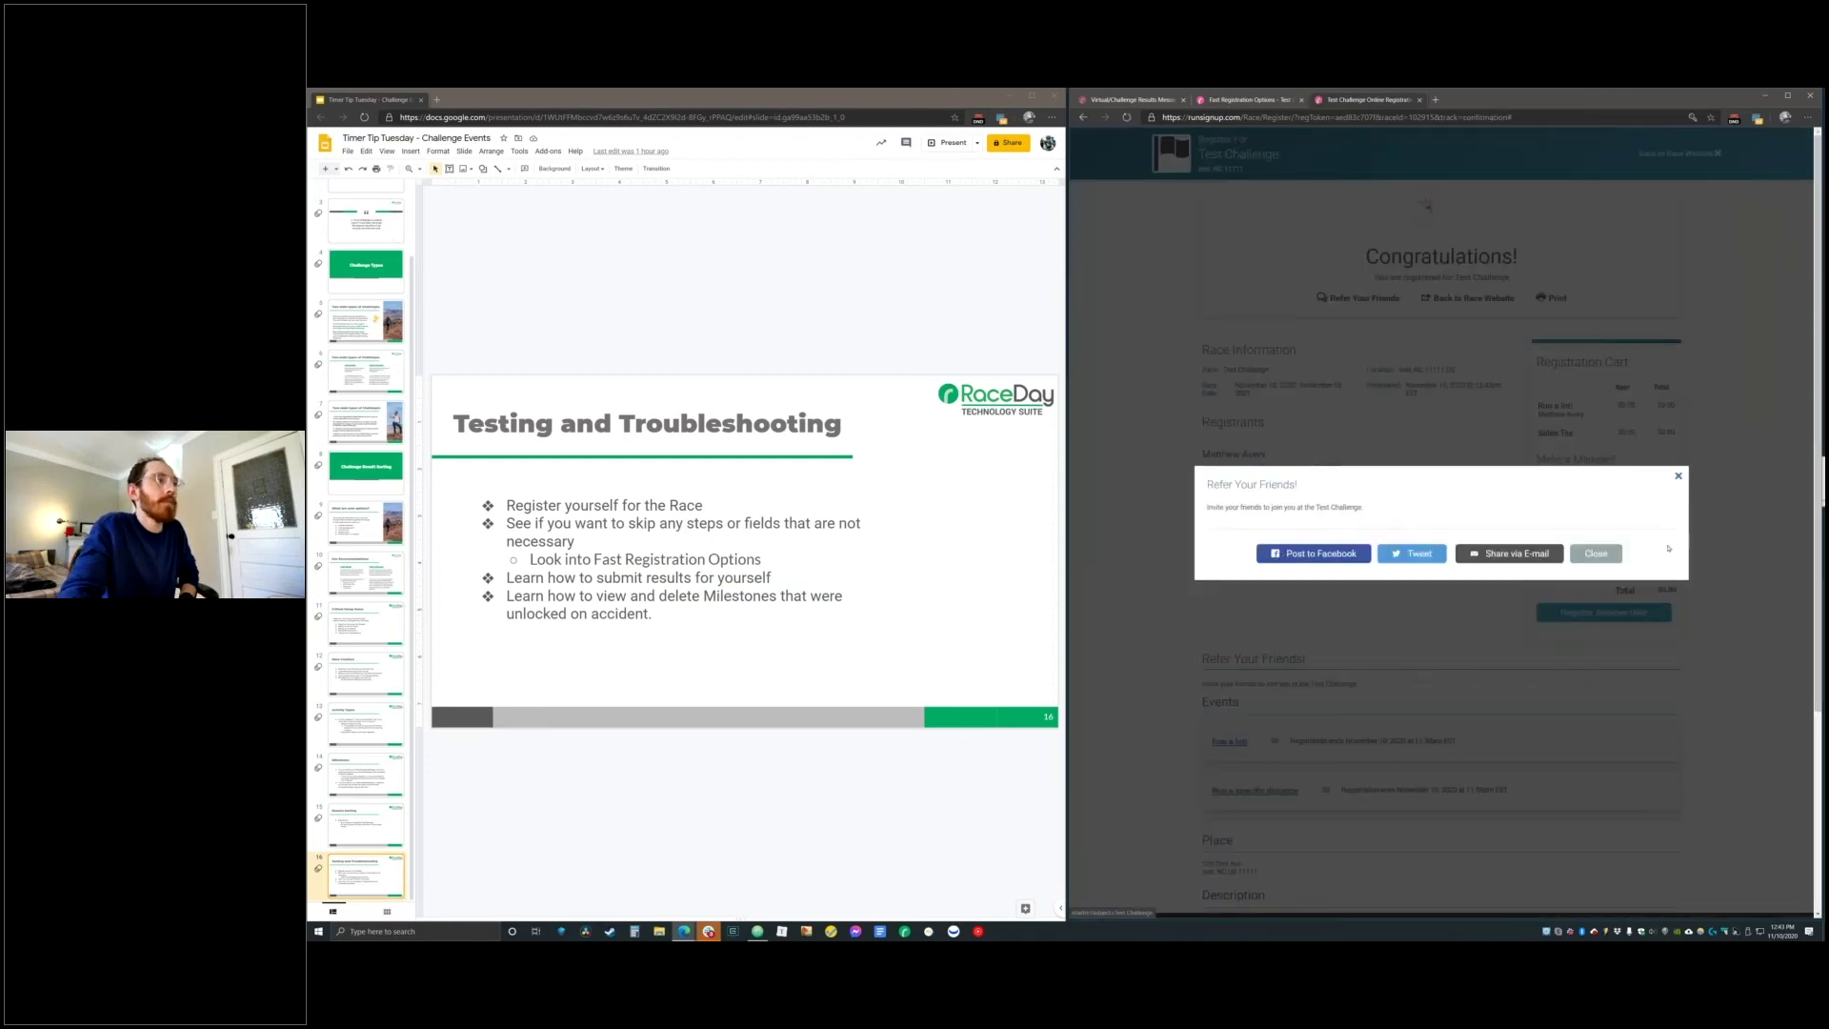
{"action": "left_click", "coordinate": [1596, 553]}
{"action": "left_click", "coordinate": [1680, 152]}
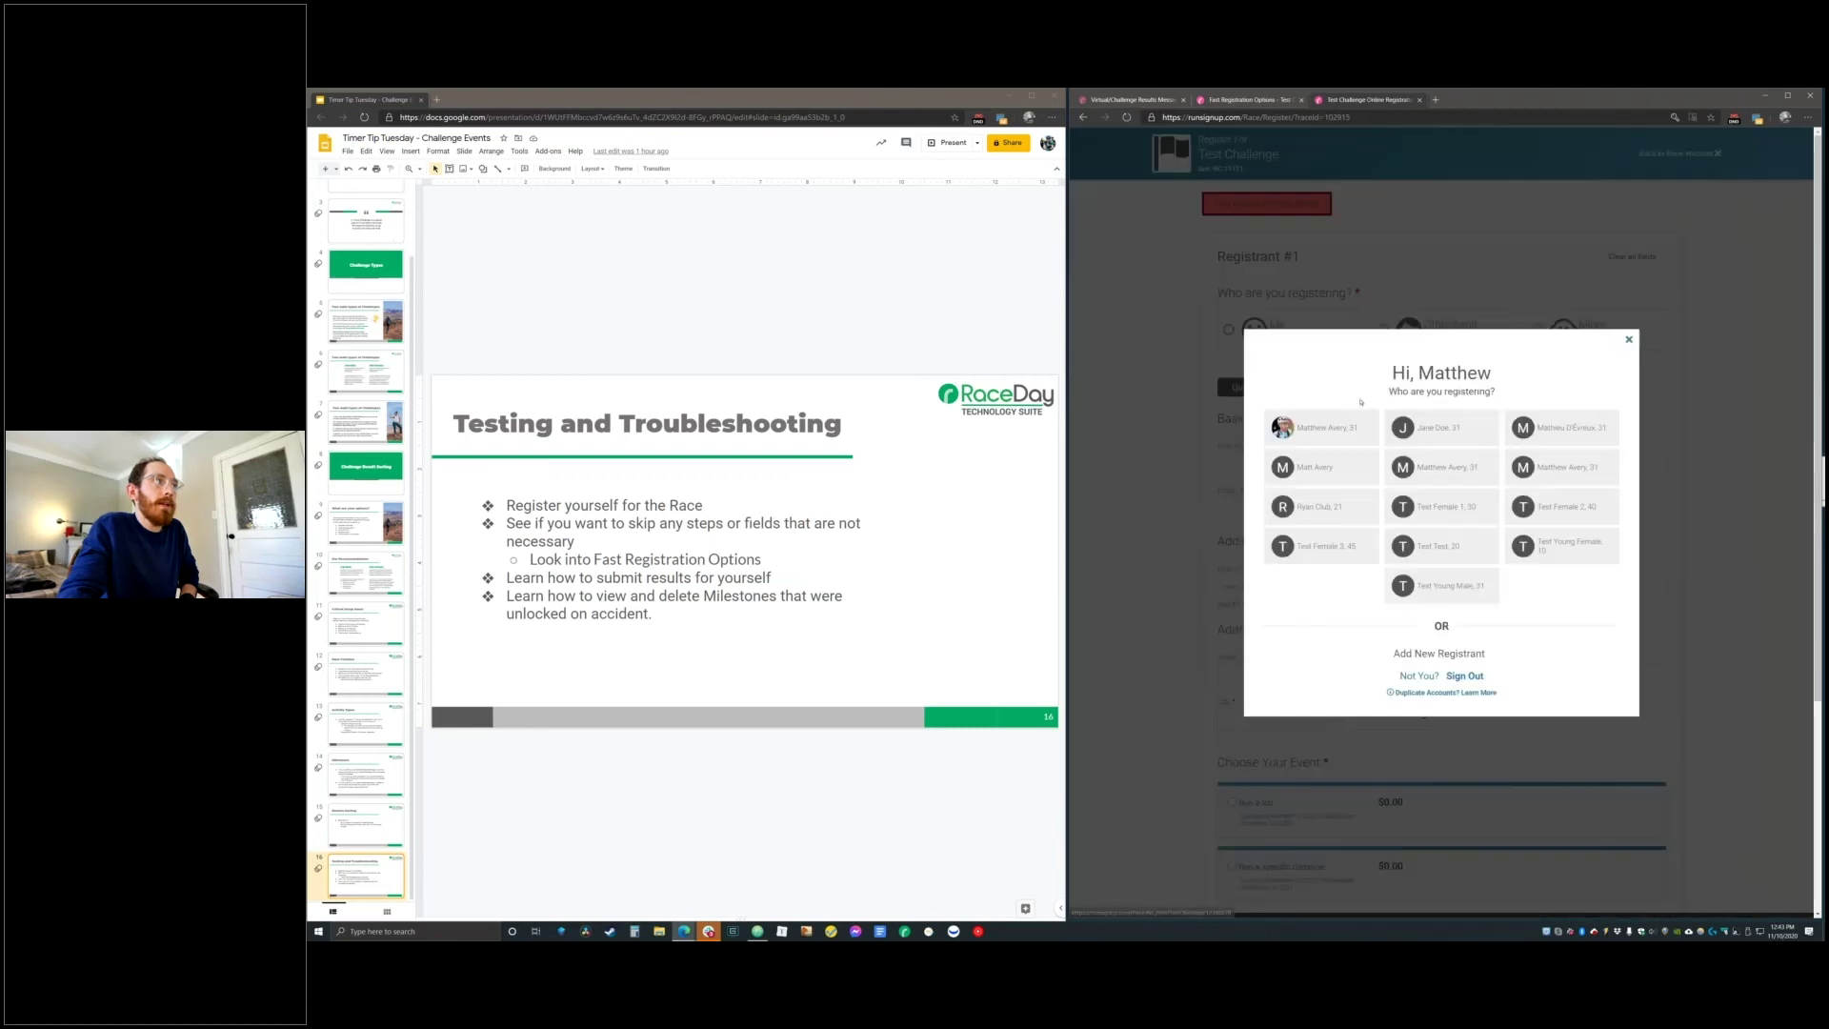
Register the account holder for Run a specific distance, skip referring friends, and return to the race website
{"action": "left_click", "coordinate": [1319, 420]}
{"action": "left_click", "coordinate": [1335, 507]}
{"action": "left_click", "coordinate": [1212, 720]}
{"action": "left_click", "coordinate": [1264, 781]}
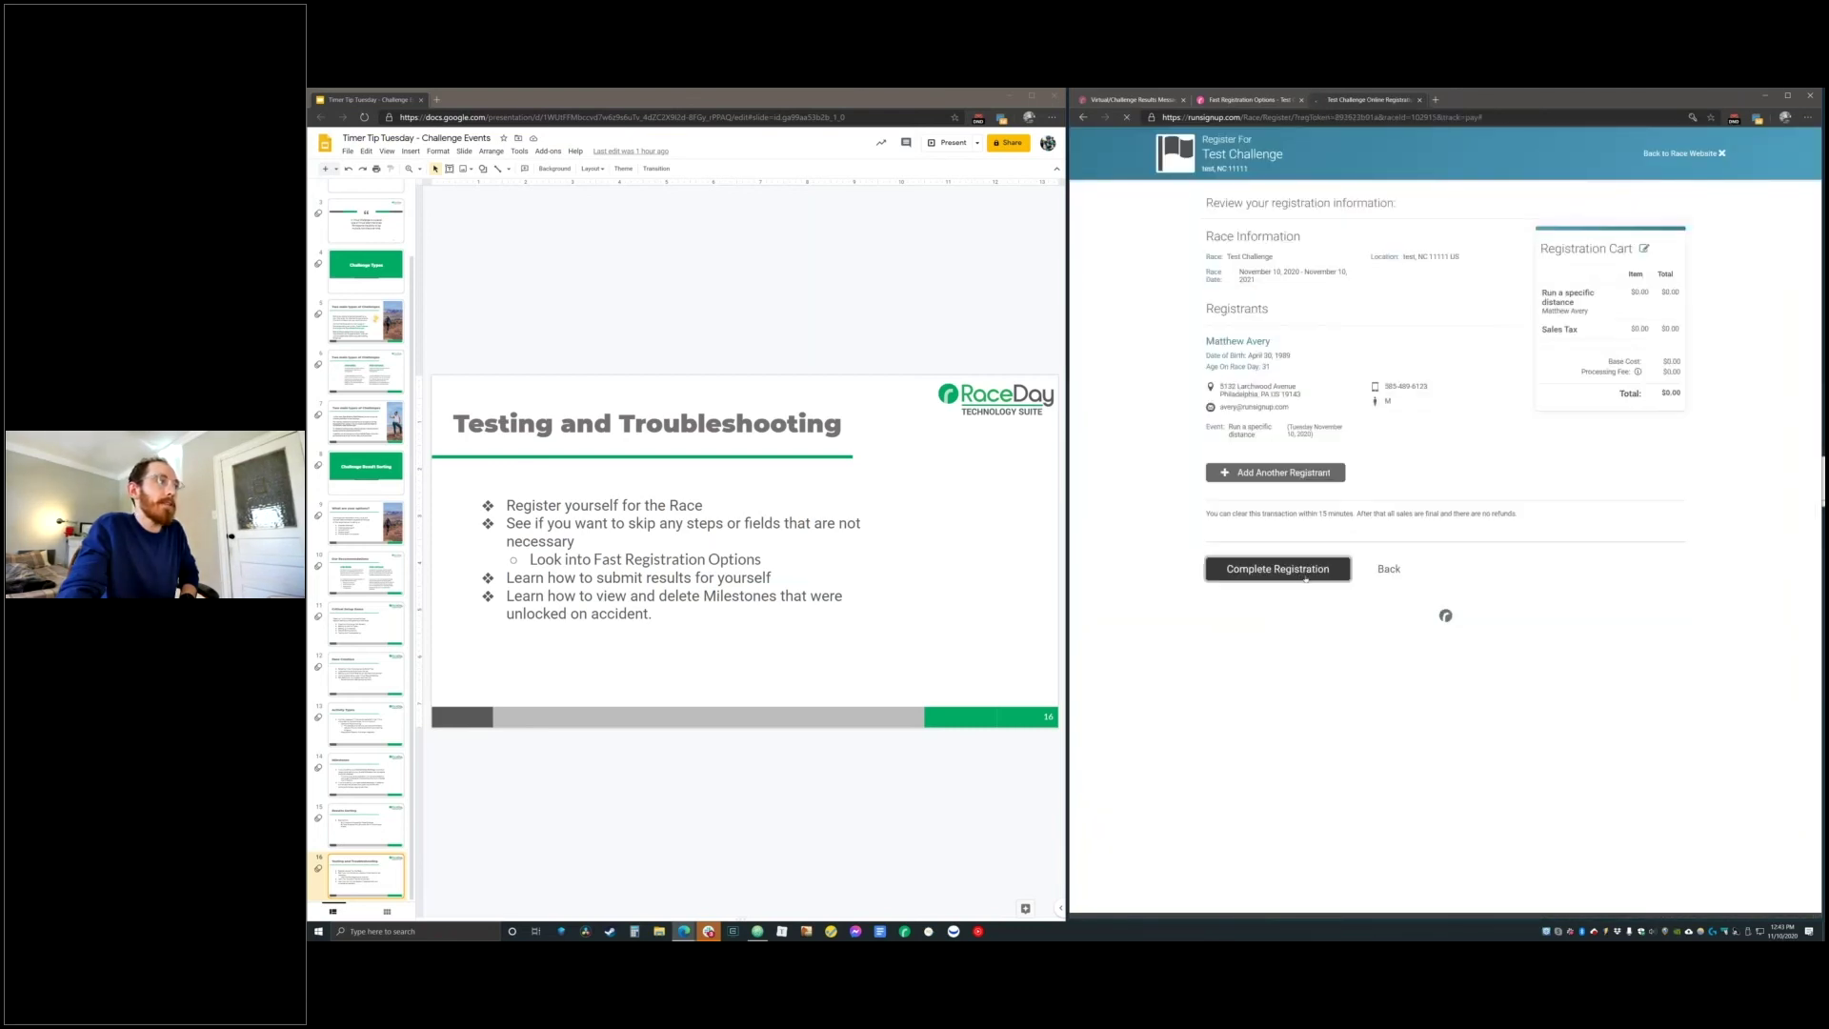
{"action": "left_click", "coordinate": [1278, 569]}
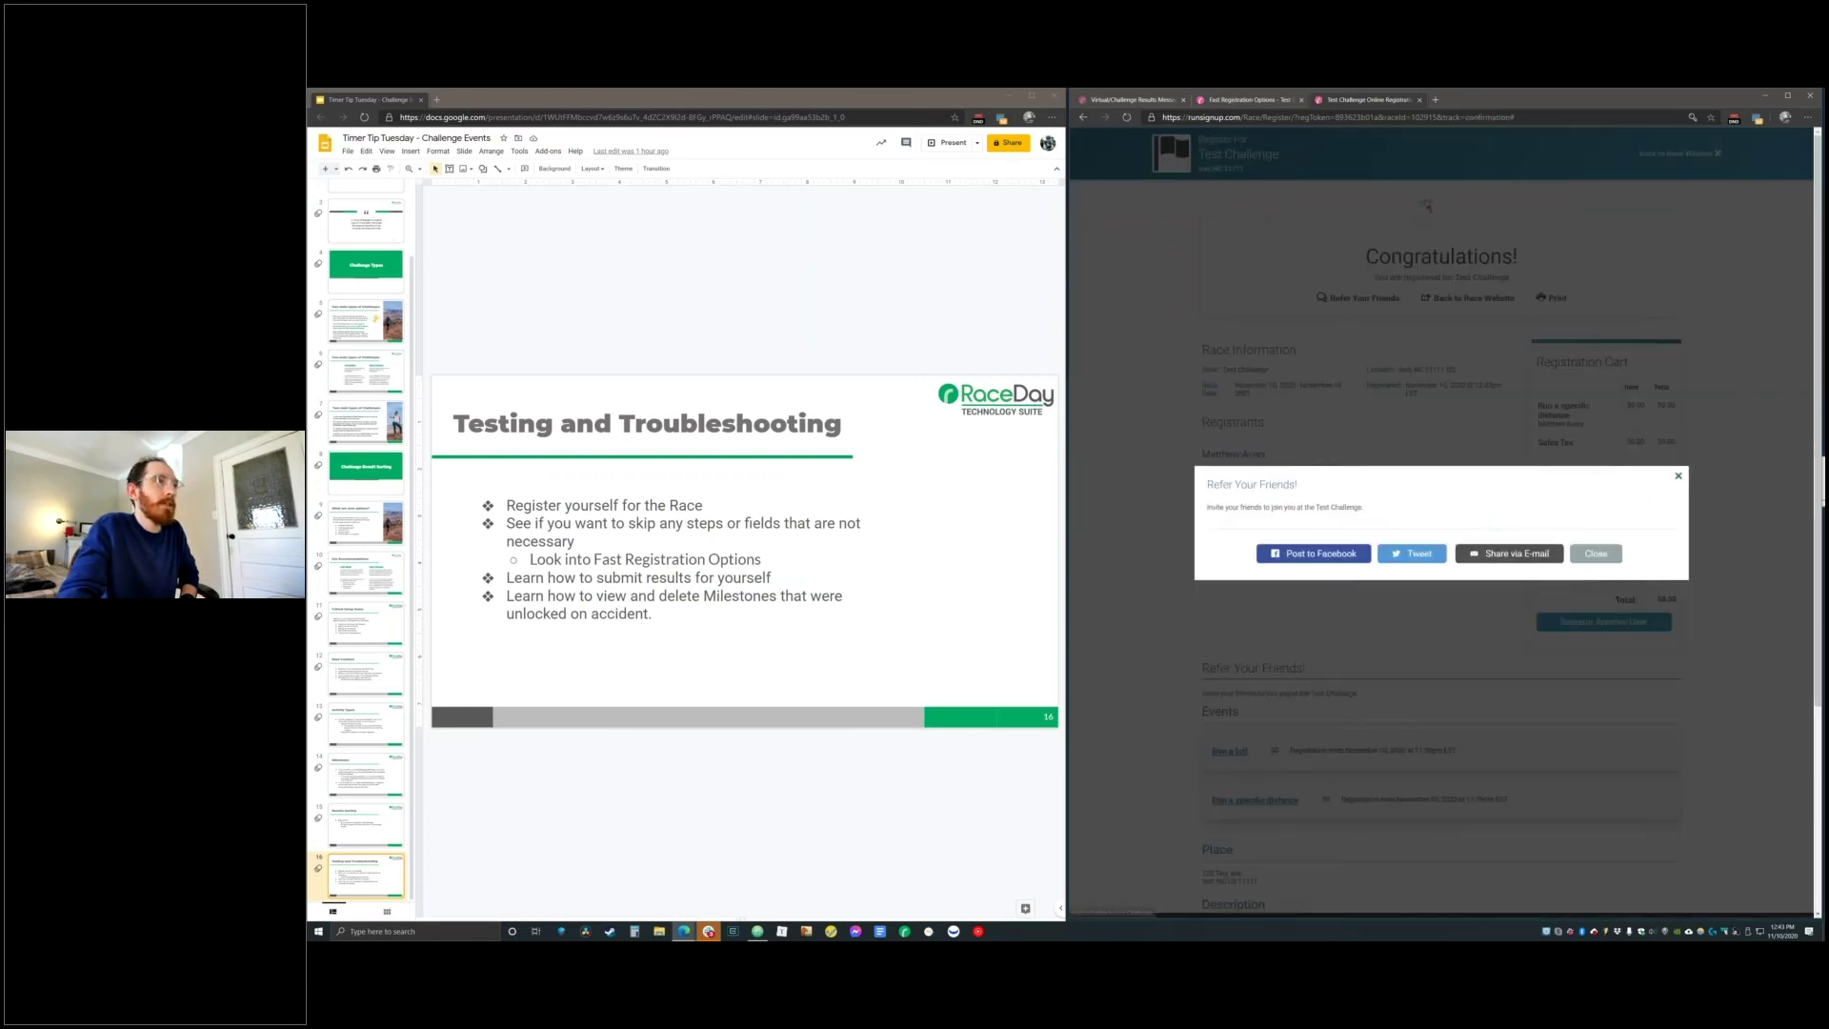
{"action": "left_click", "coordinate": [1596, 554]}
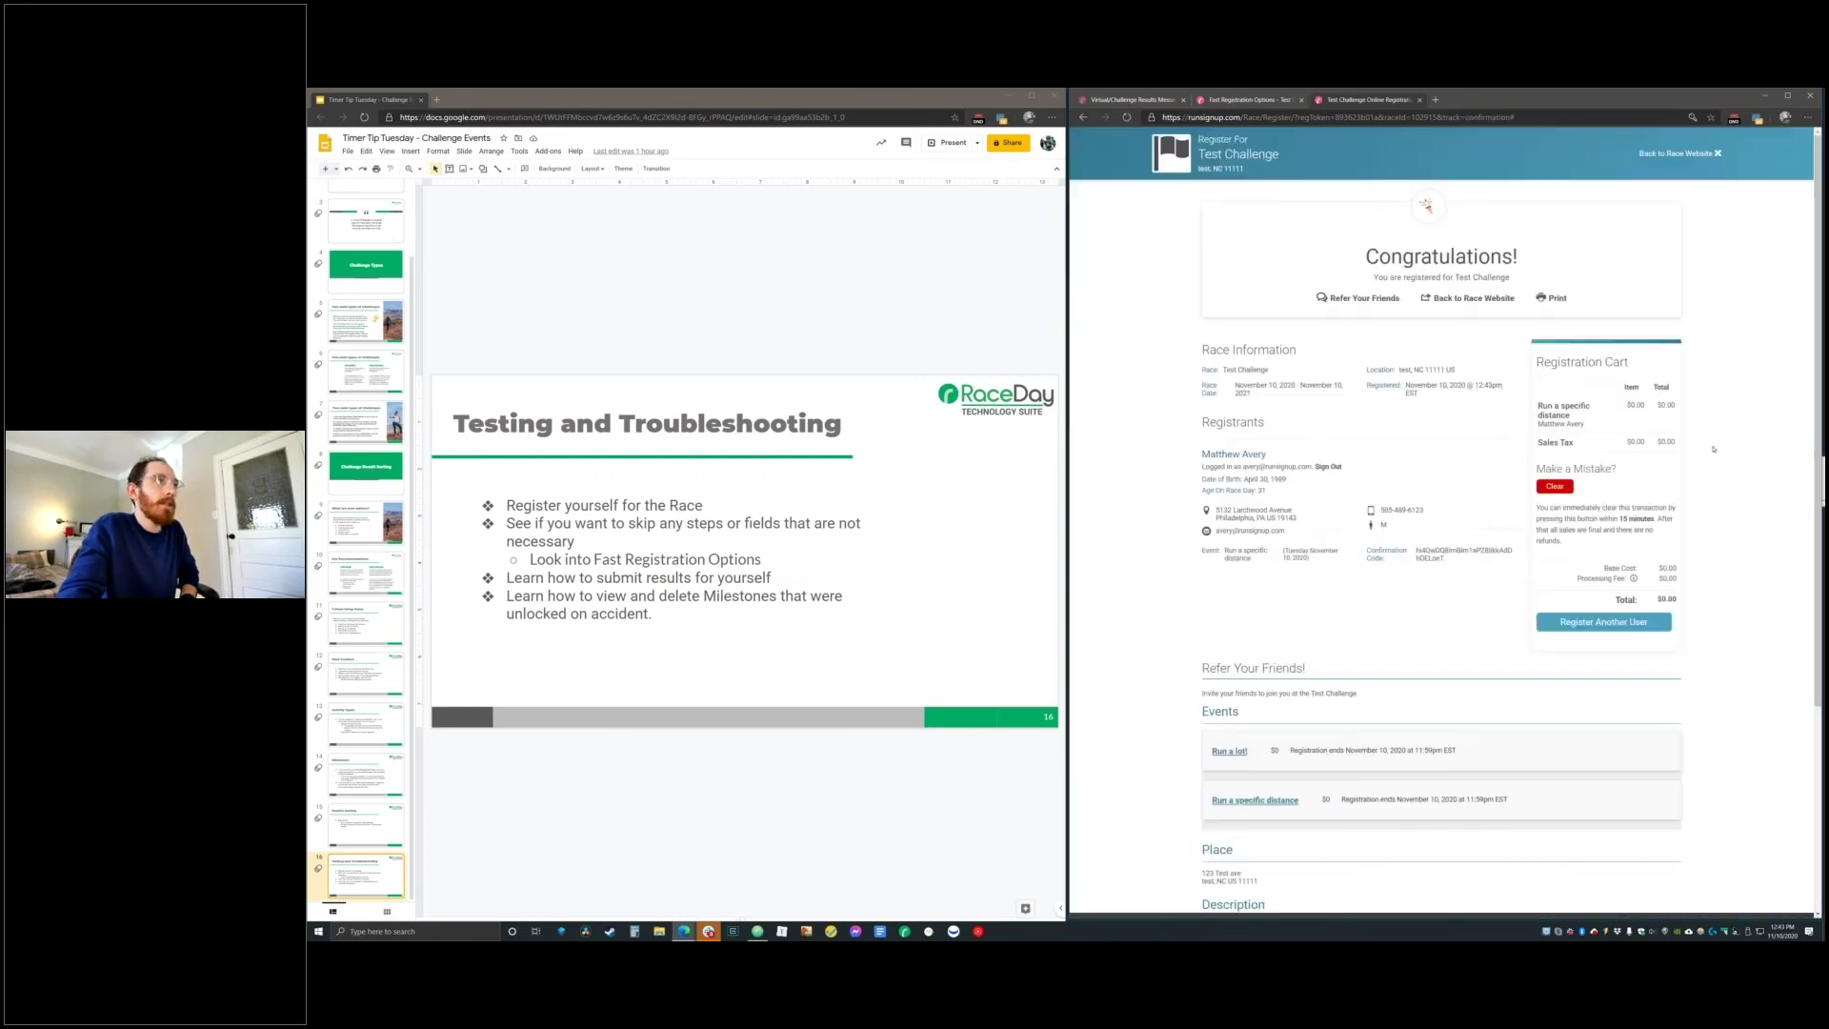
{"action": "left_click", "coordinate": [1662, 153]}
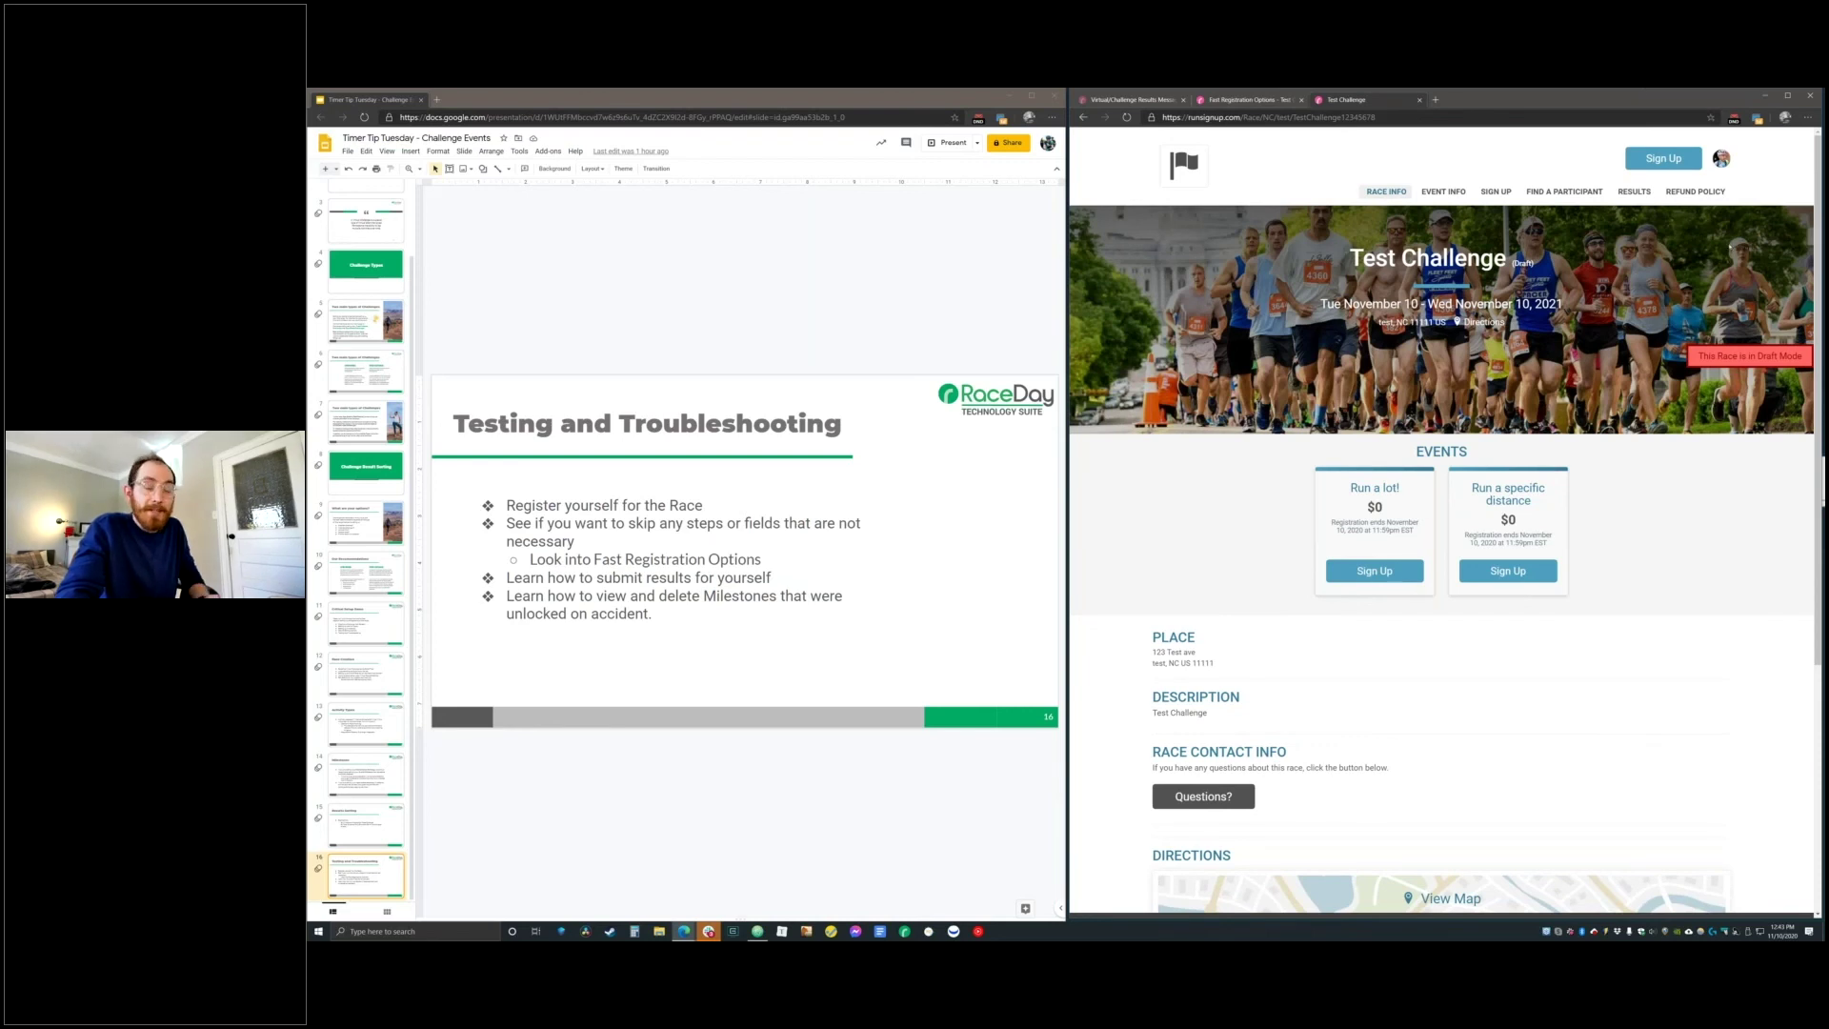
Open the account profile in a separate browser tab and switch to it
{"action": "left_click", "coordinate": [1722, 159]}
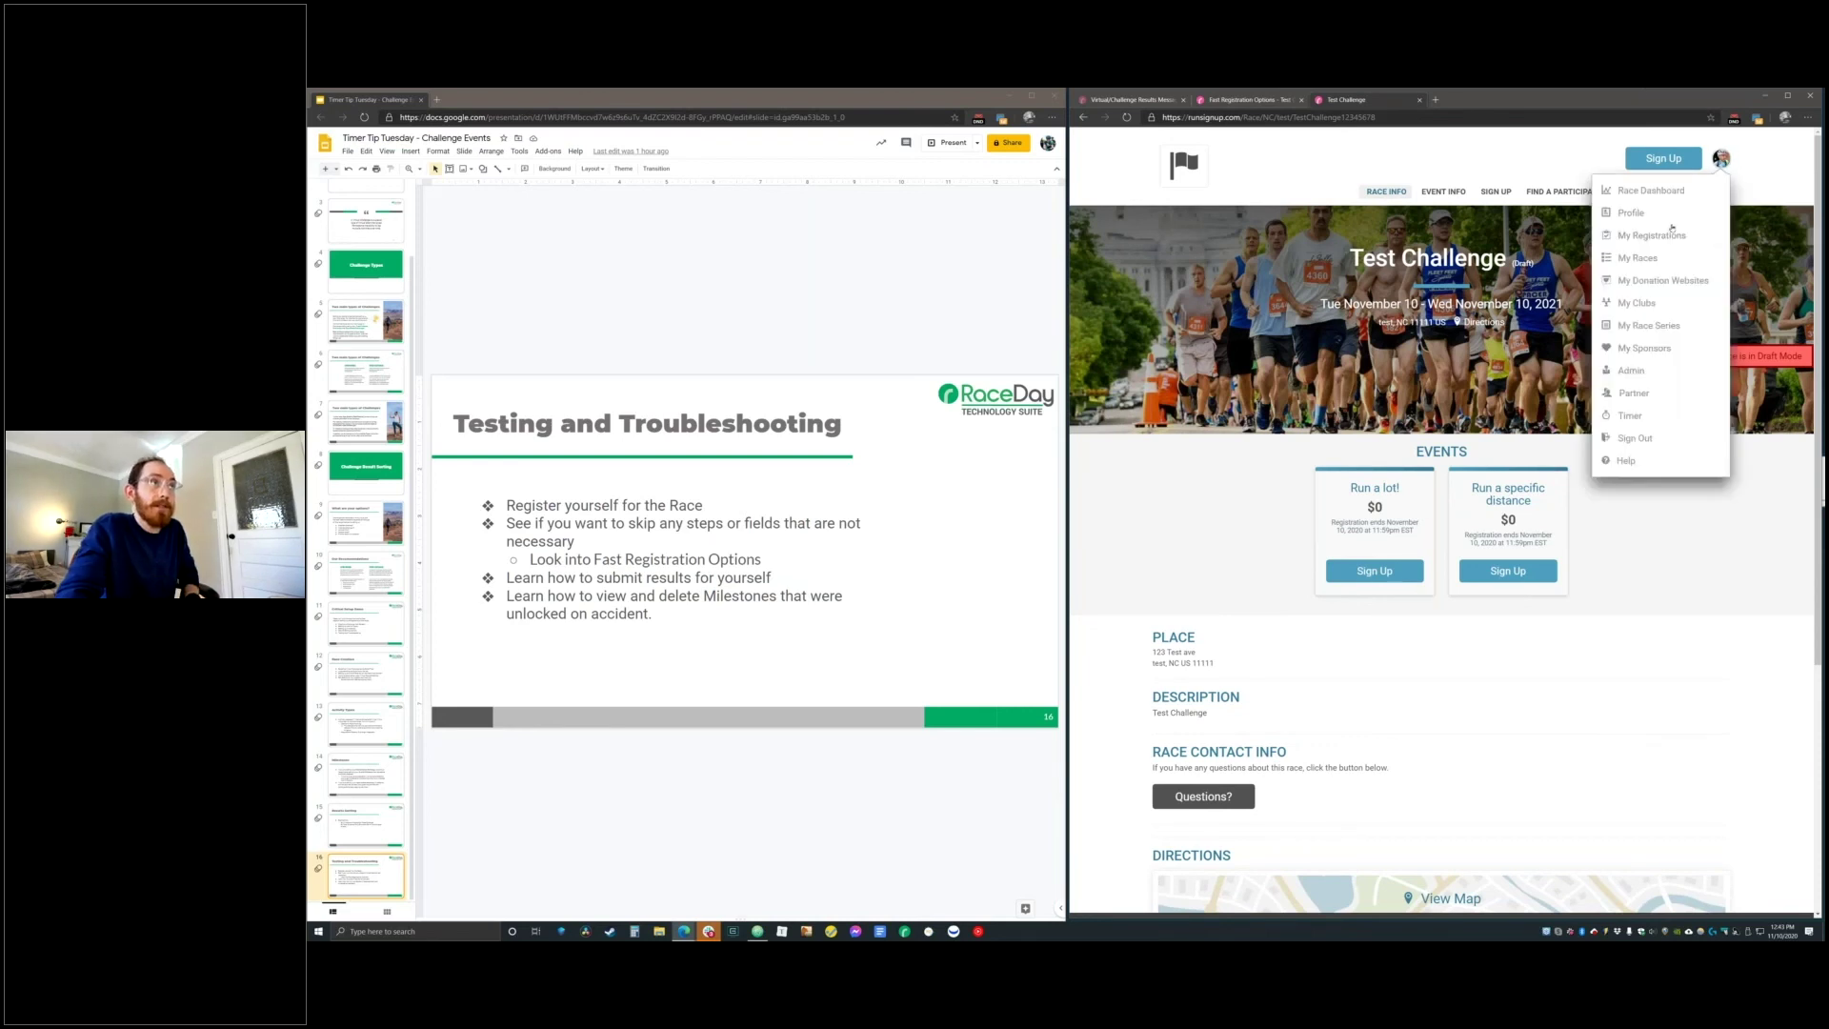
{"action": "right_click", "coordinate": [1665, 220]}
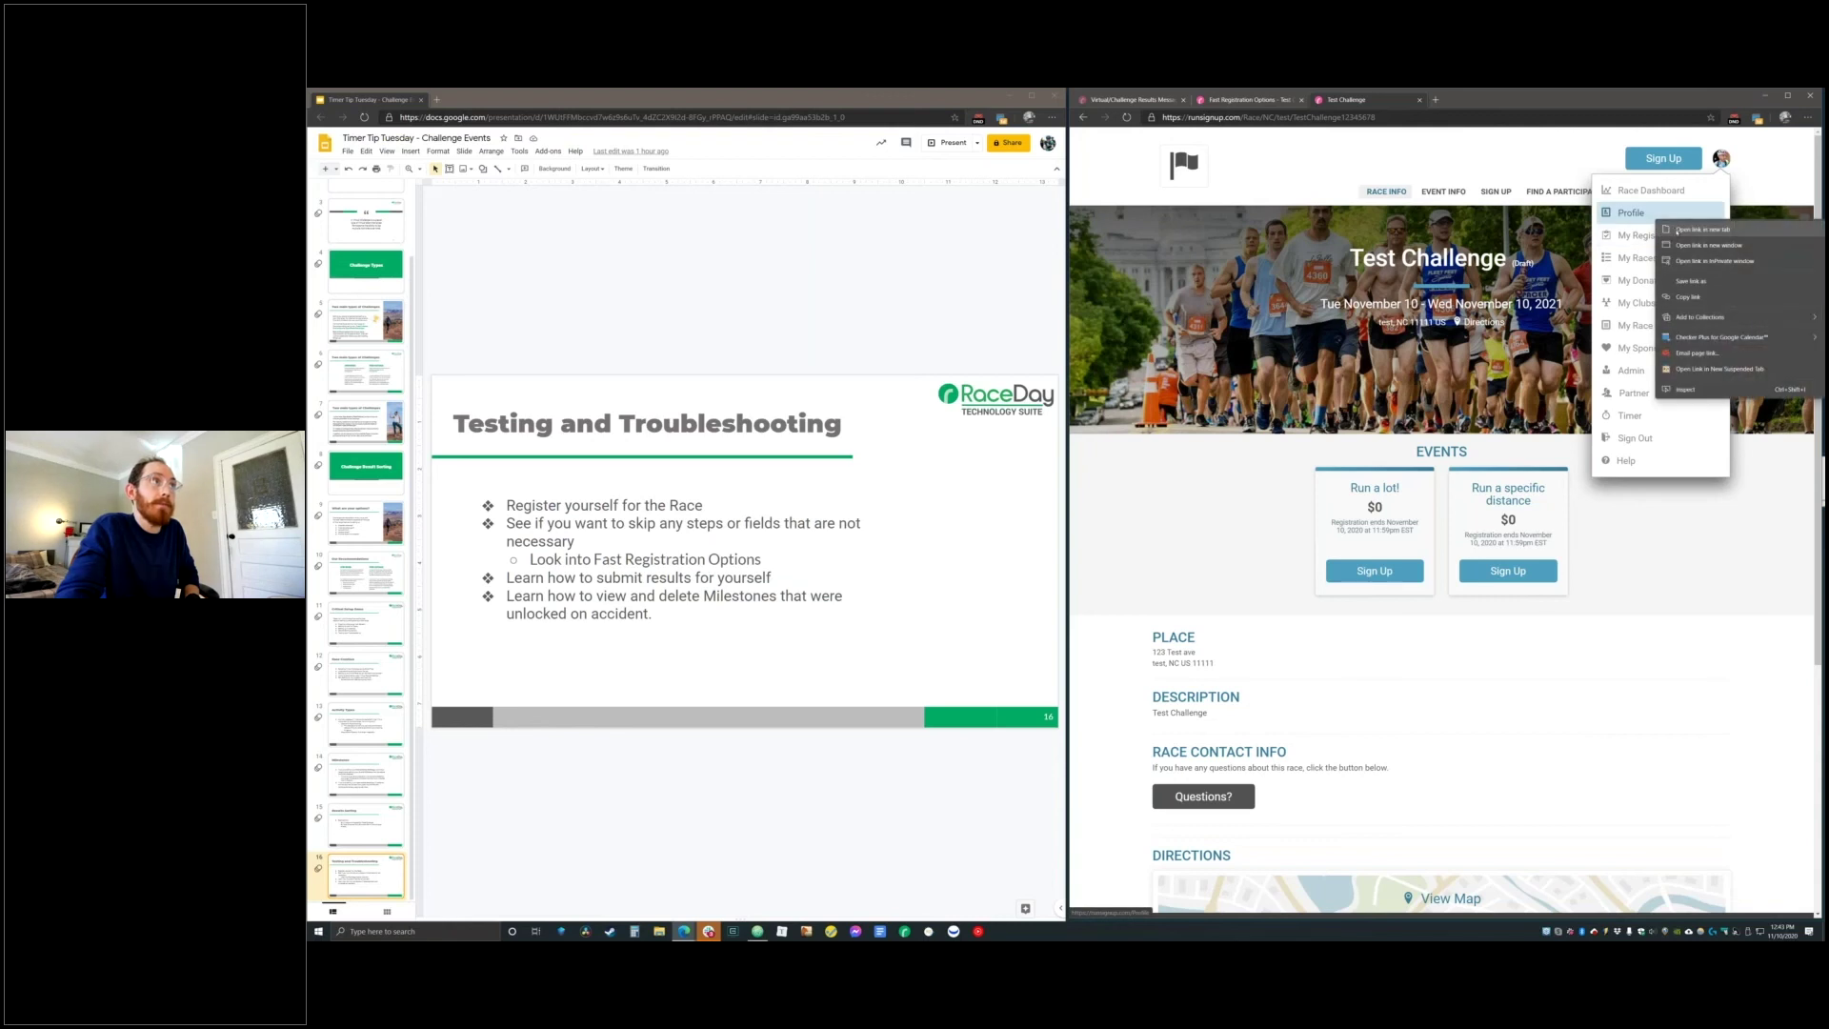
{"action": "left_click", "coordinate": [1678, 230]}
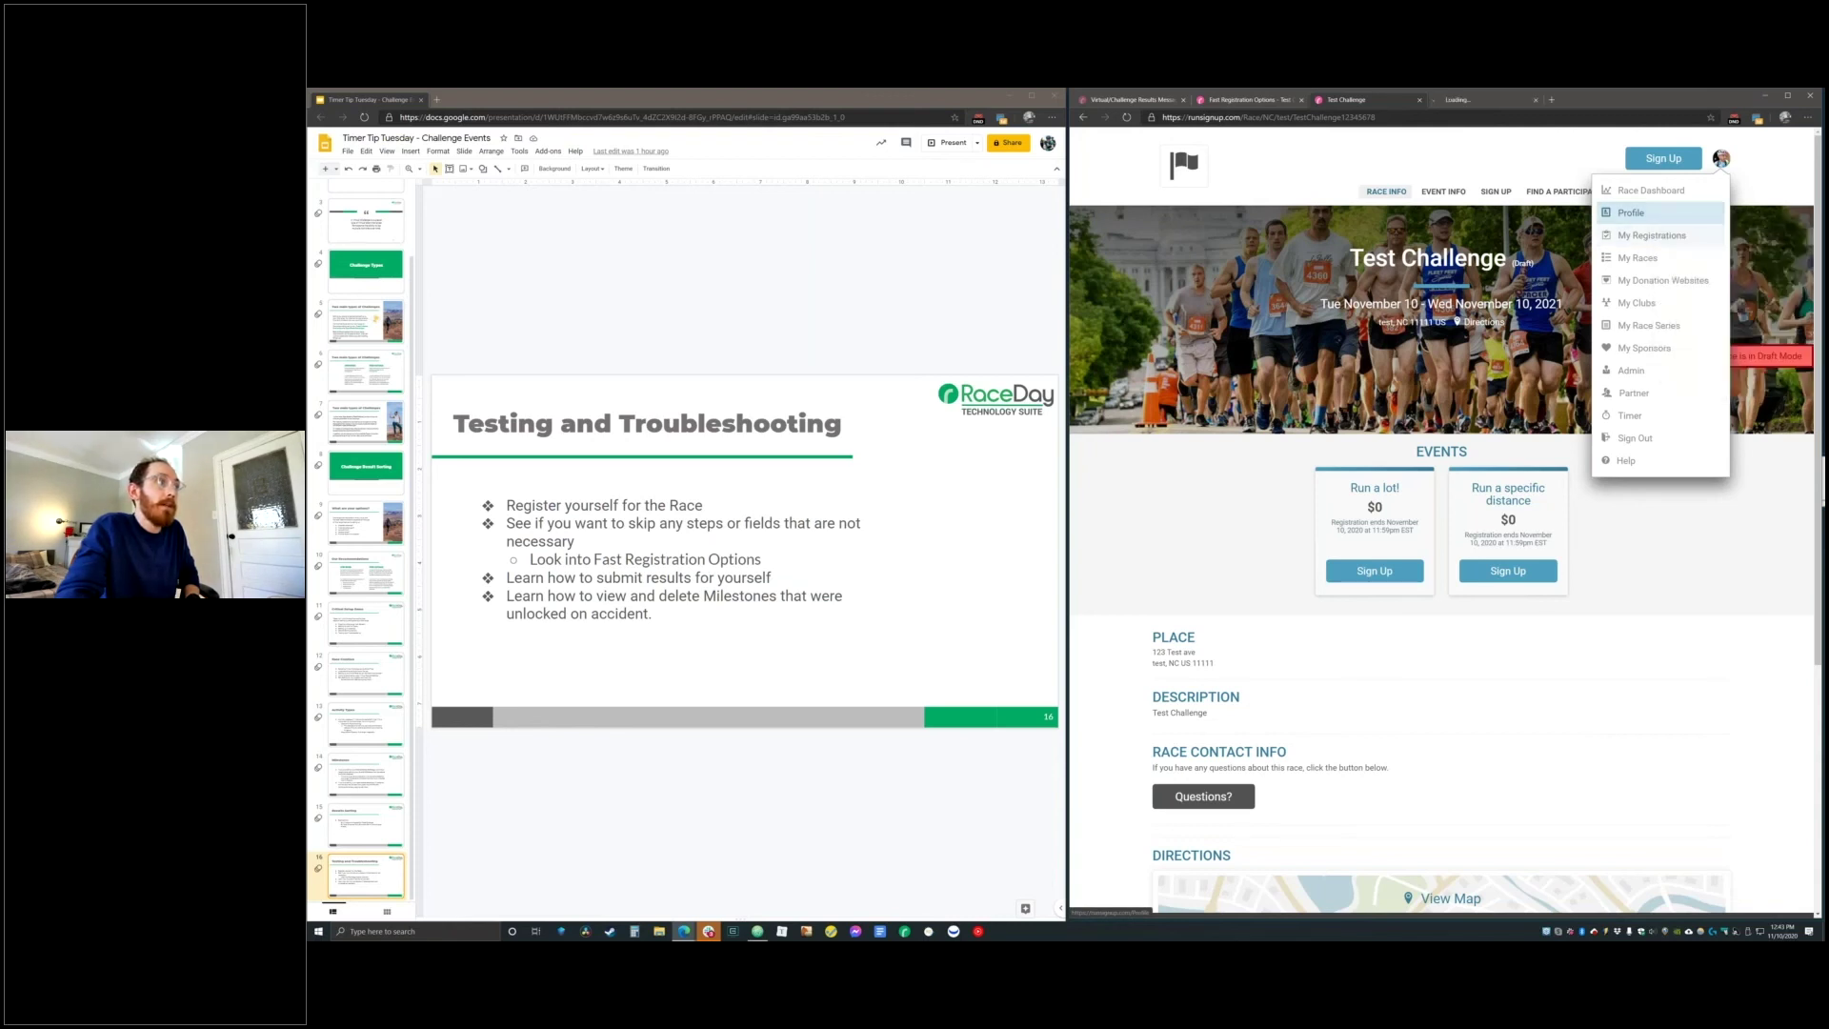
{"action": "left_click", "coordinate": [1467, 100]}
Expand the profile's full list of upcoming events and locate the two Test Challenge registrations
{"action": "scroll", "coordinate": [1547, 393], "scroll_direction": "down", "scroll_amount": 6}
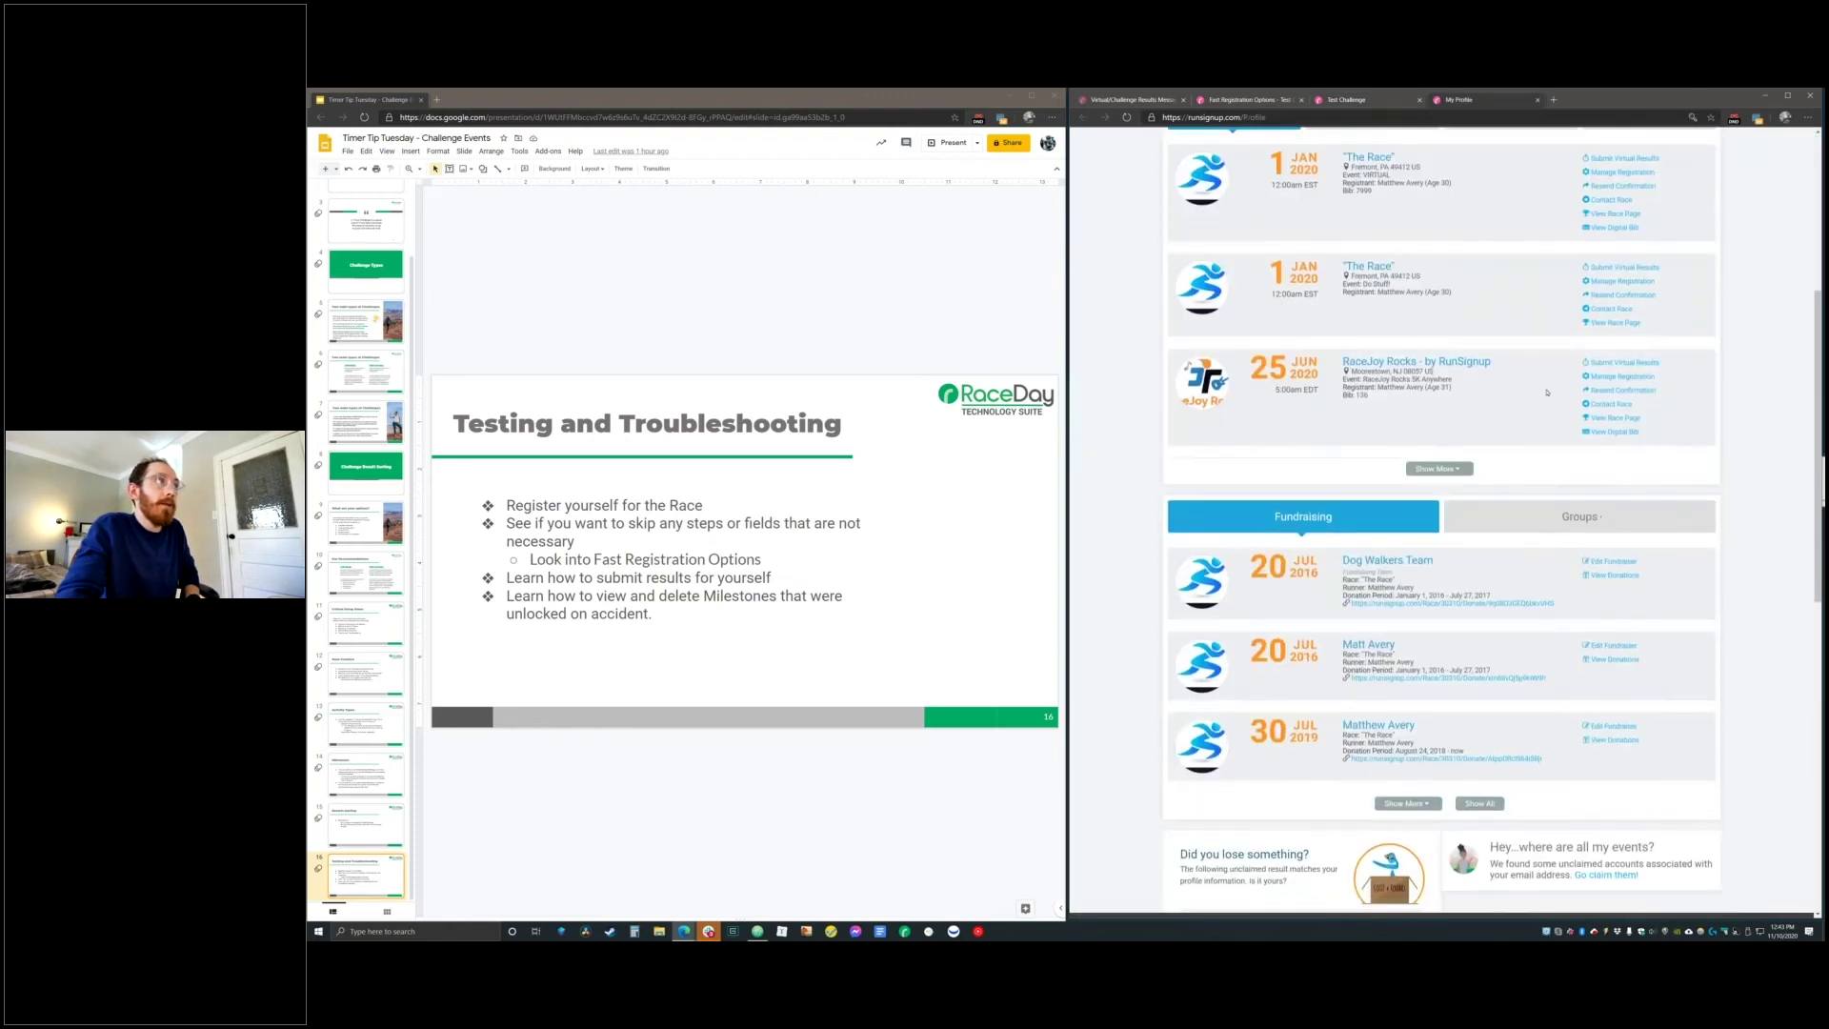
{"action": "left_click", "coordinate": [1470, 465]}
{"action": "scroll", "coordinate": [1473, 462], "scroll_direction": "down", "scroll_amount": 2}
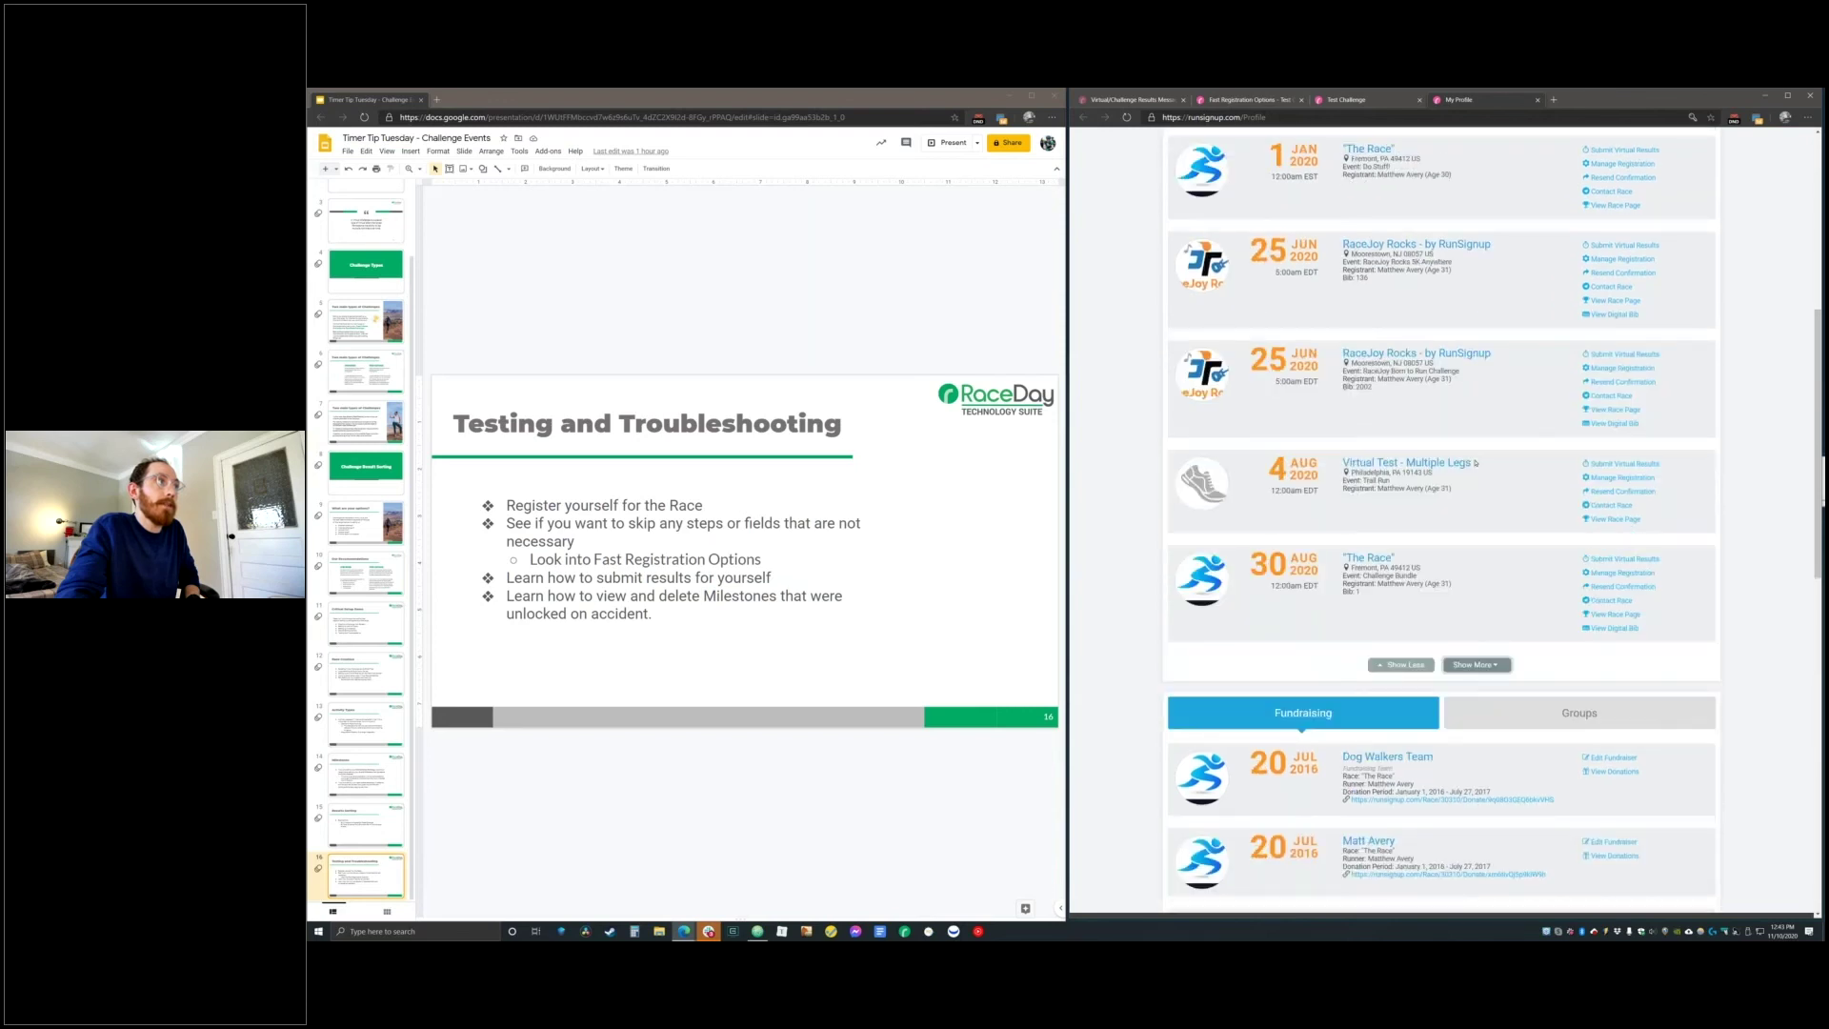
{"action": "scroll", "coordinate": [1492, 868], "scroll_direction": "up", "scroll_amount": 3}
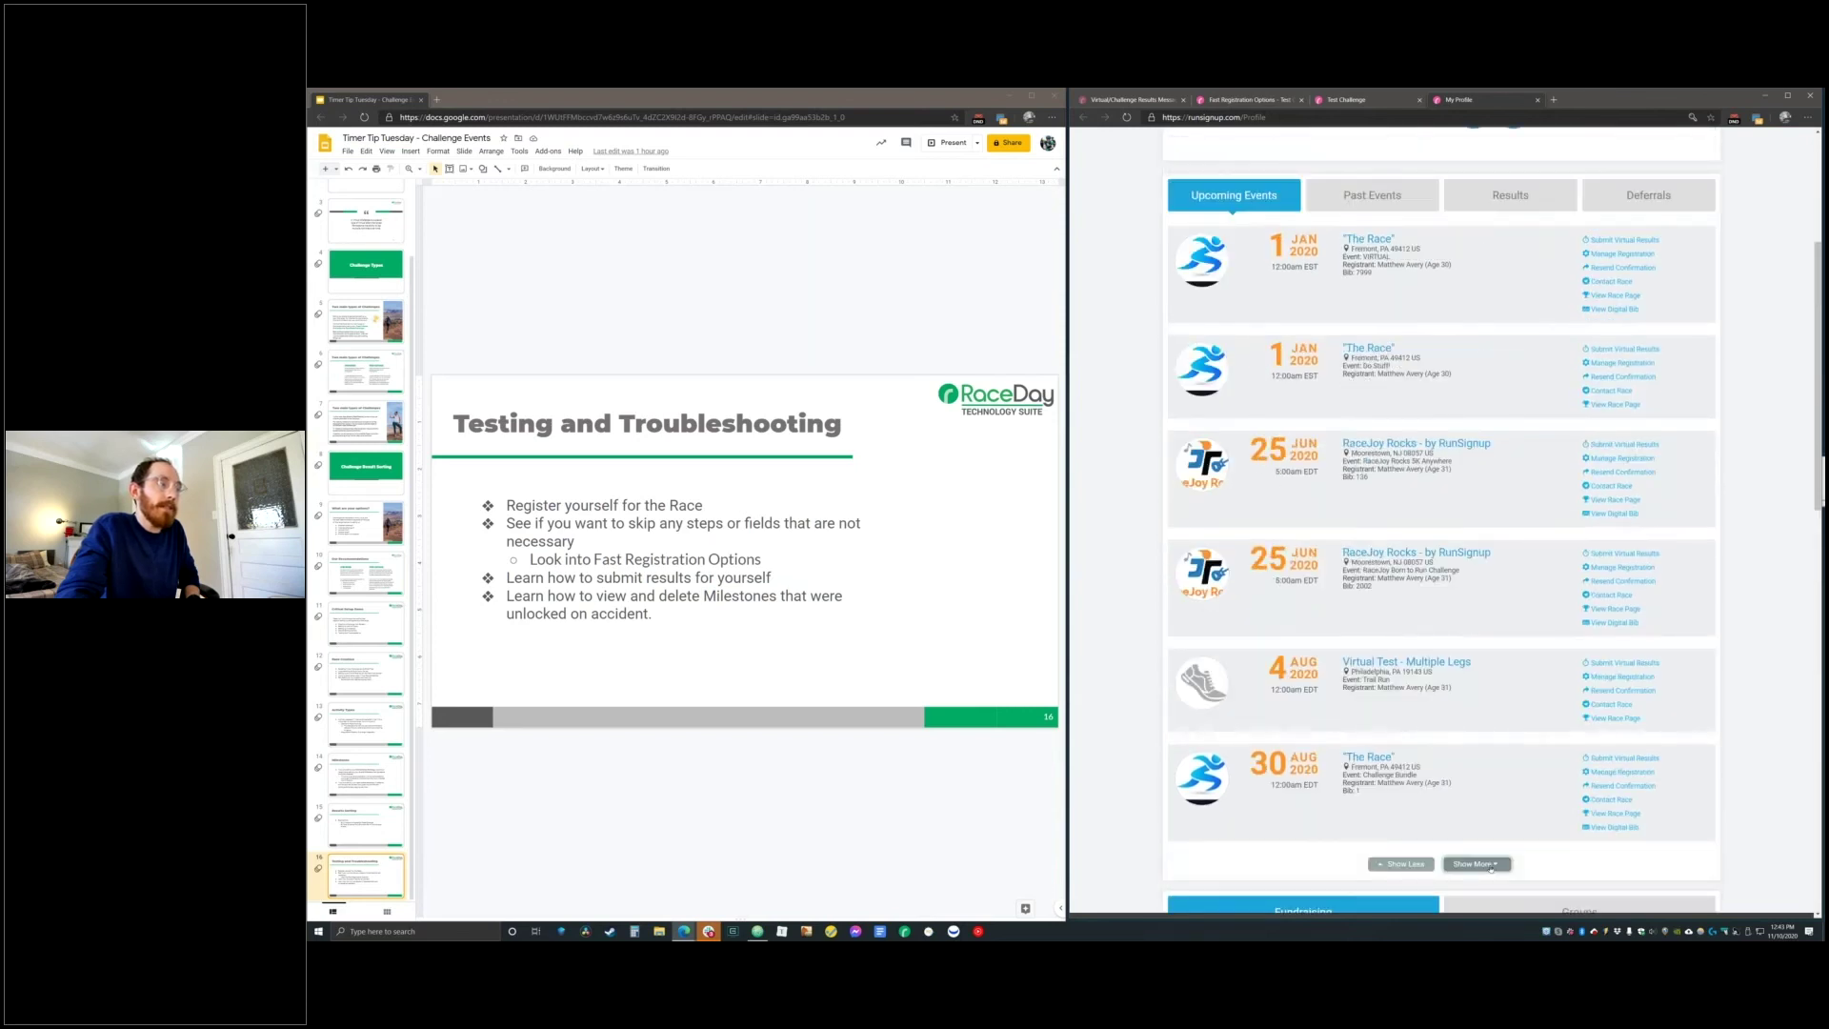
{"action": "left_click", "coordinate": [1475, 864]}
{"action": "scroll", "coordinate": [1475, 864], "scroll_direction": "down", "scroll_amount": 3}
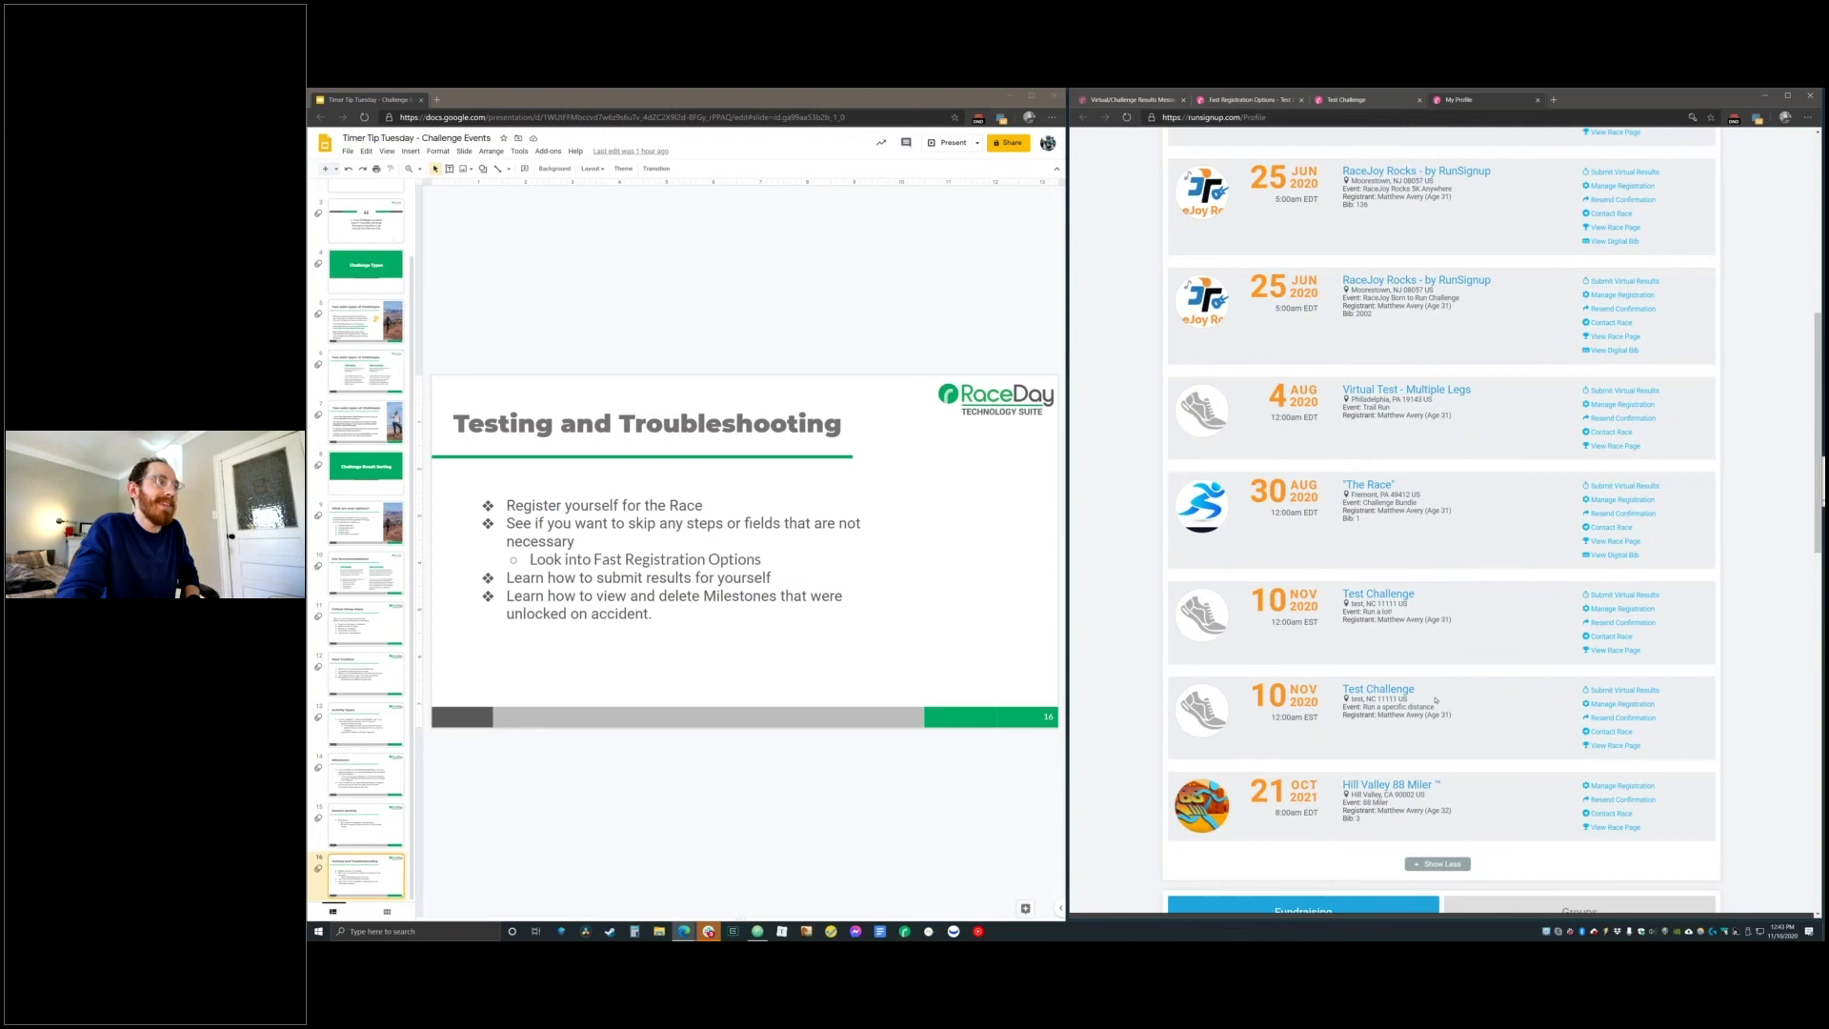
{"action": "left_click_drag", "start_coordinate": [1209, 593], "coordinate": [1729, 705]}
{"action": "left_click", "coordinate": [1729, 705]}
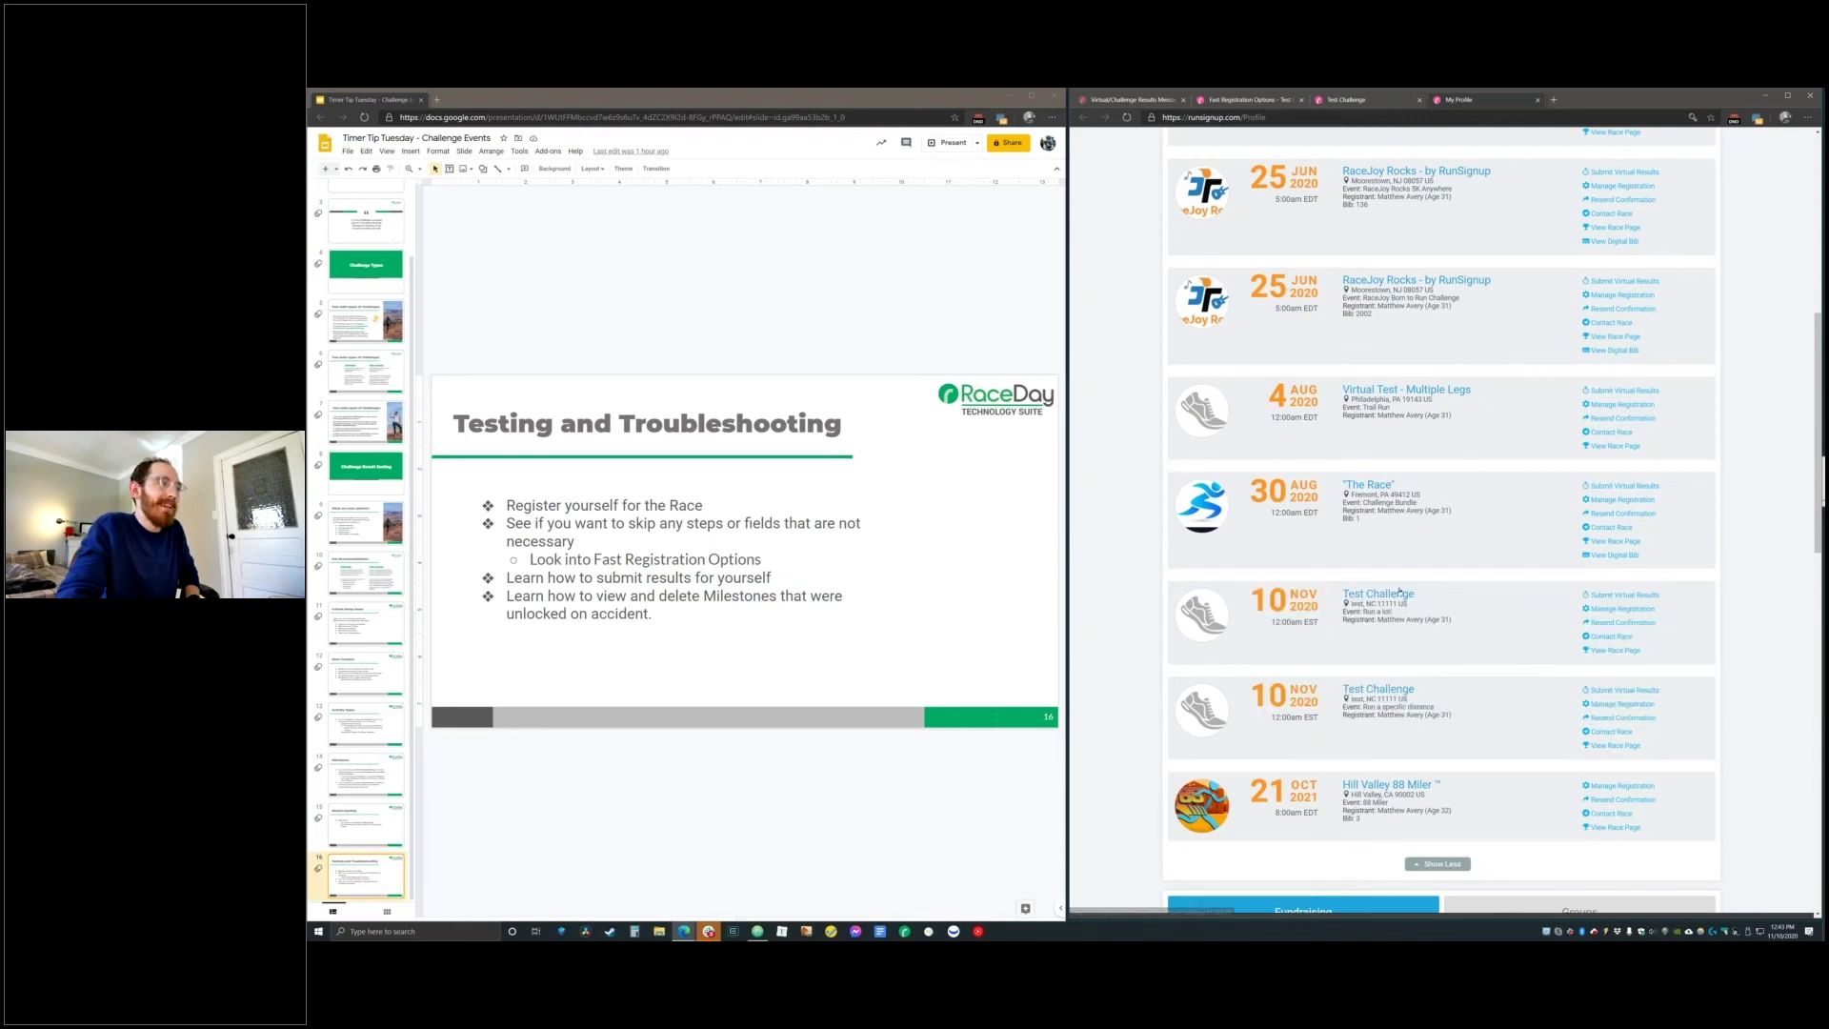
{"action": "left_click_drag", "start_coordinate": [1269, 589], "coordinate": [1317, 615]}
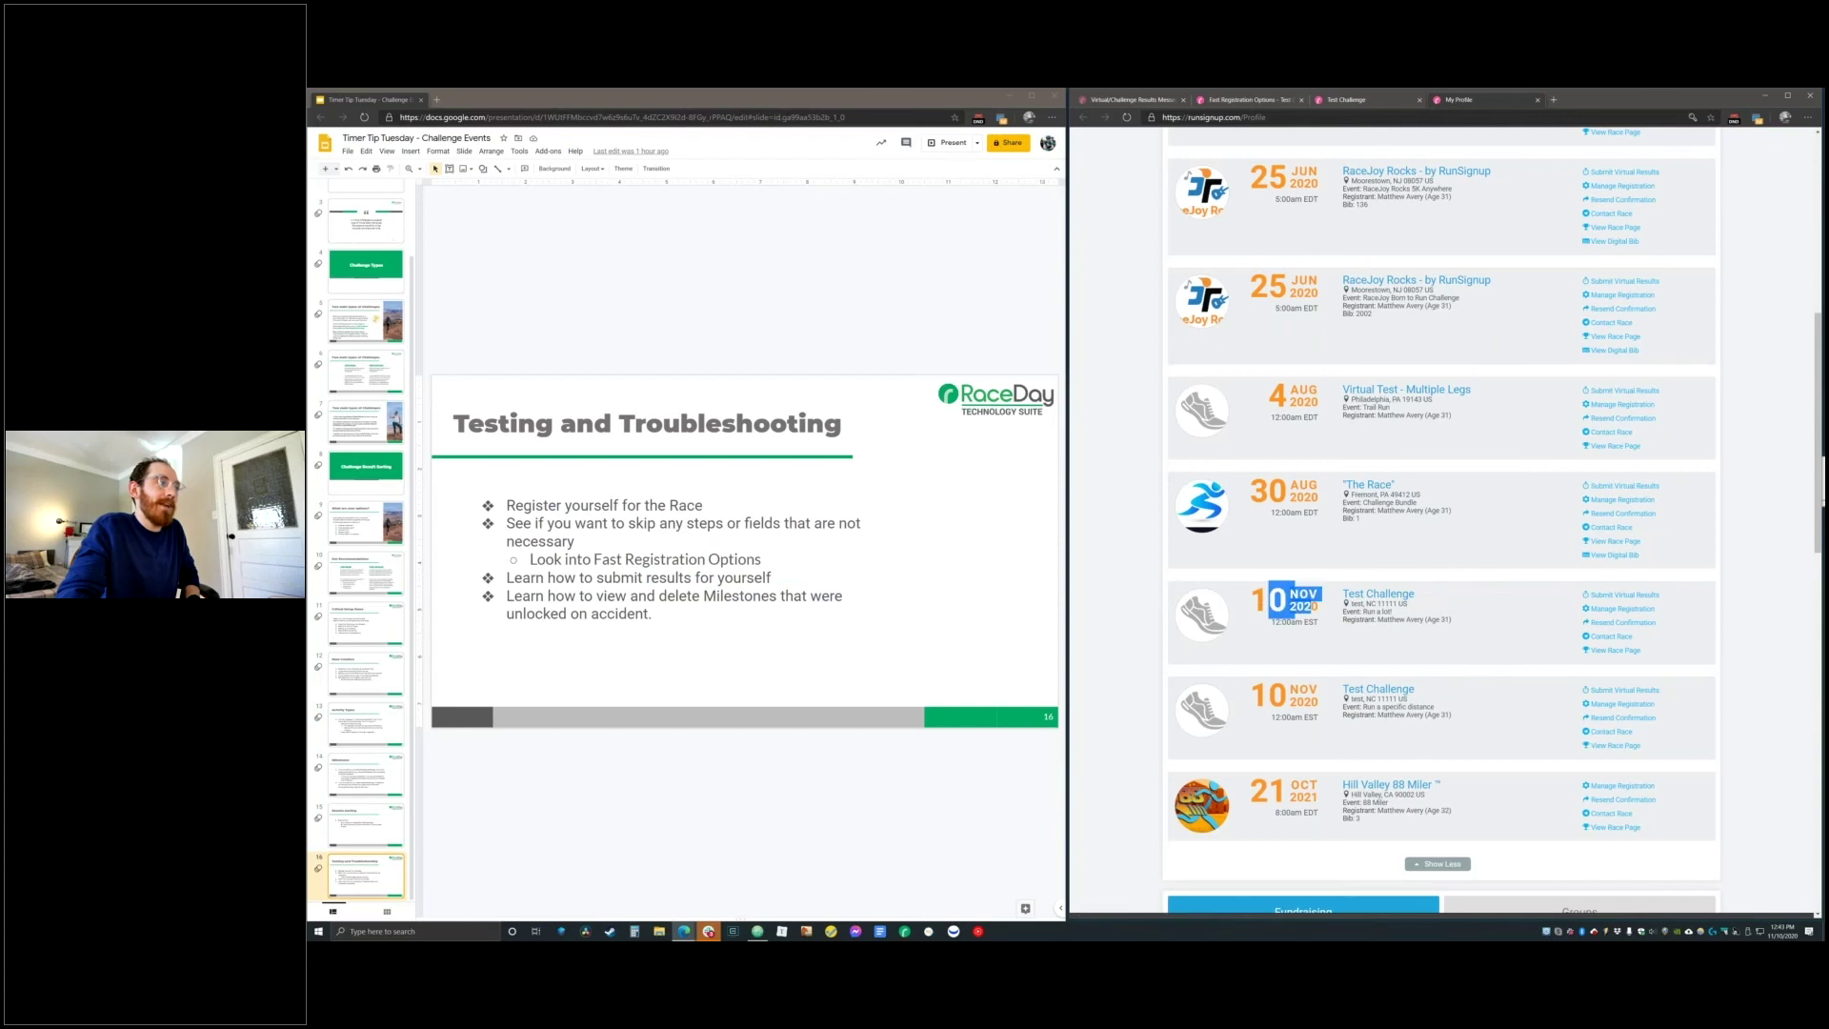
{"action": "left_click", "coordinate": [1320, 619]}
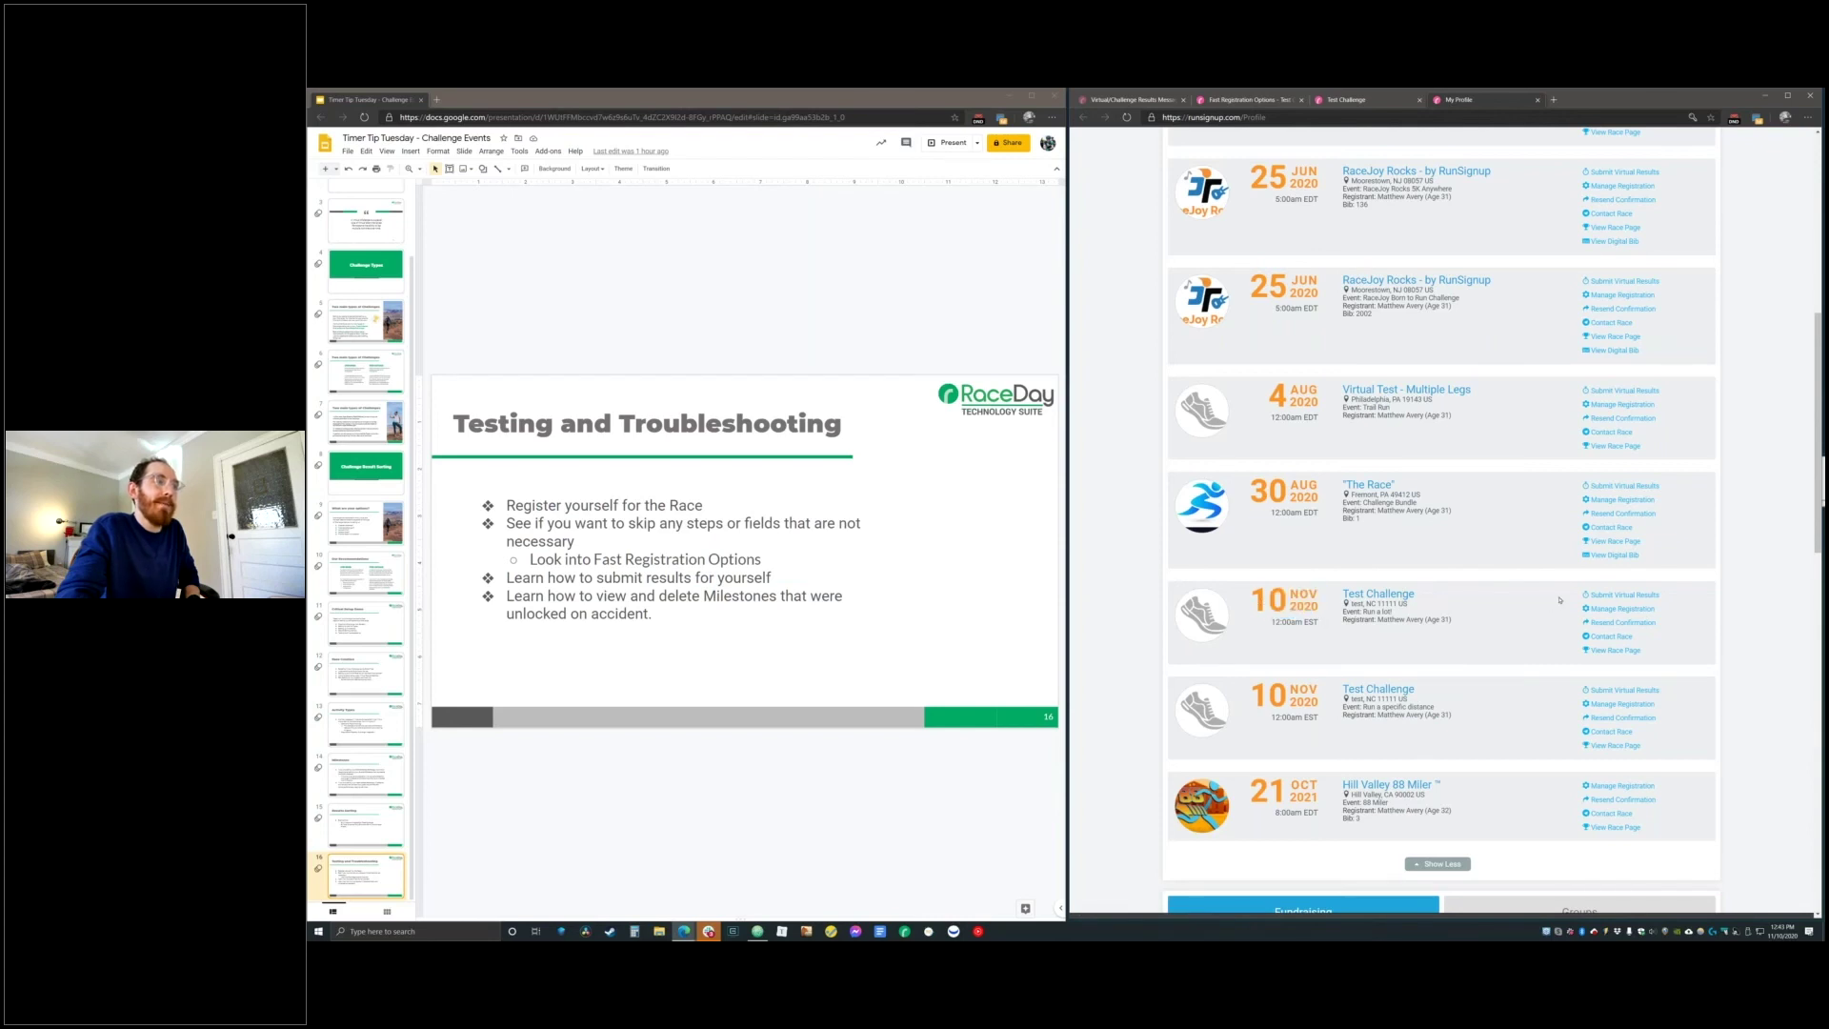
Open virtual result submission for both Test Challenge registrations in separate tabs and bring up the one for Run a lot!
{"action": "right_click", "coordinate": [1624, 596]}
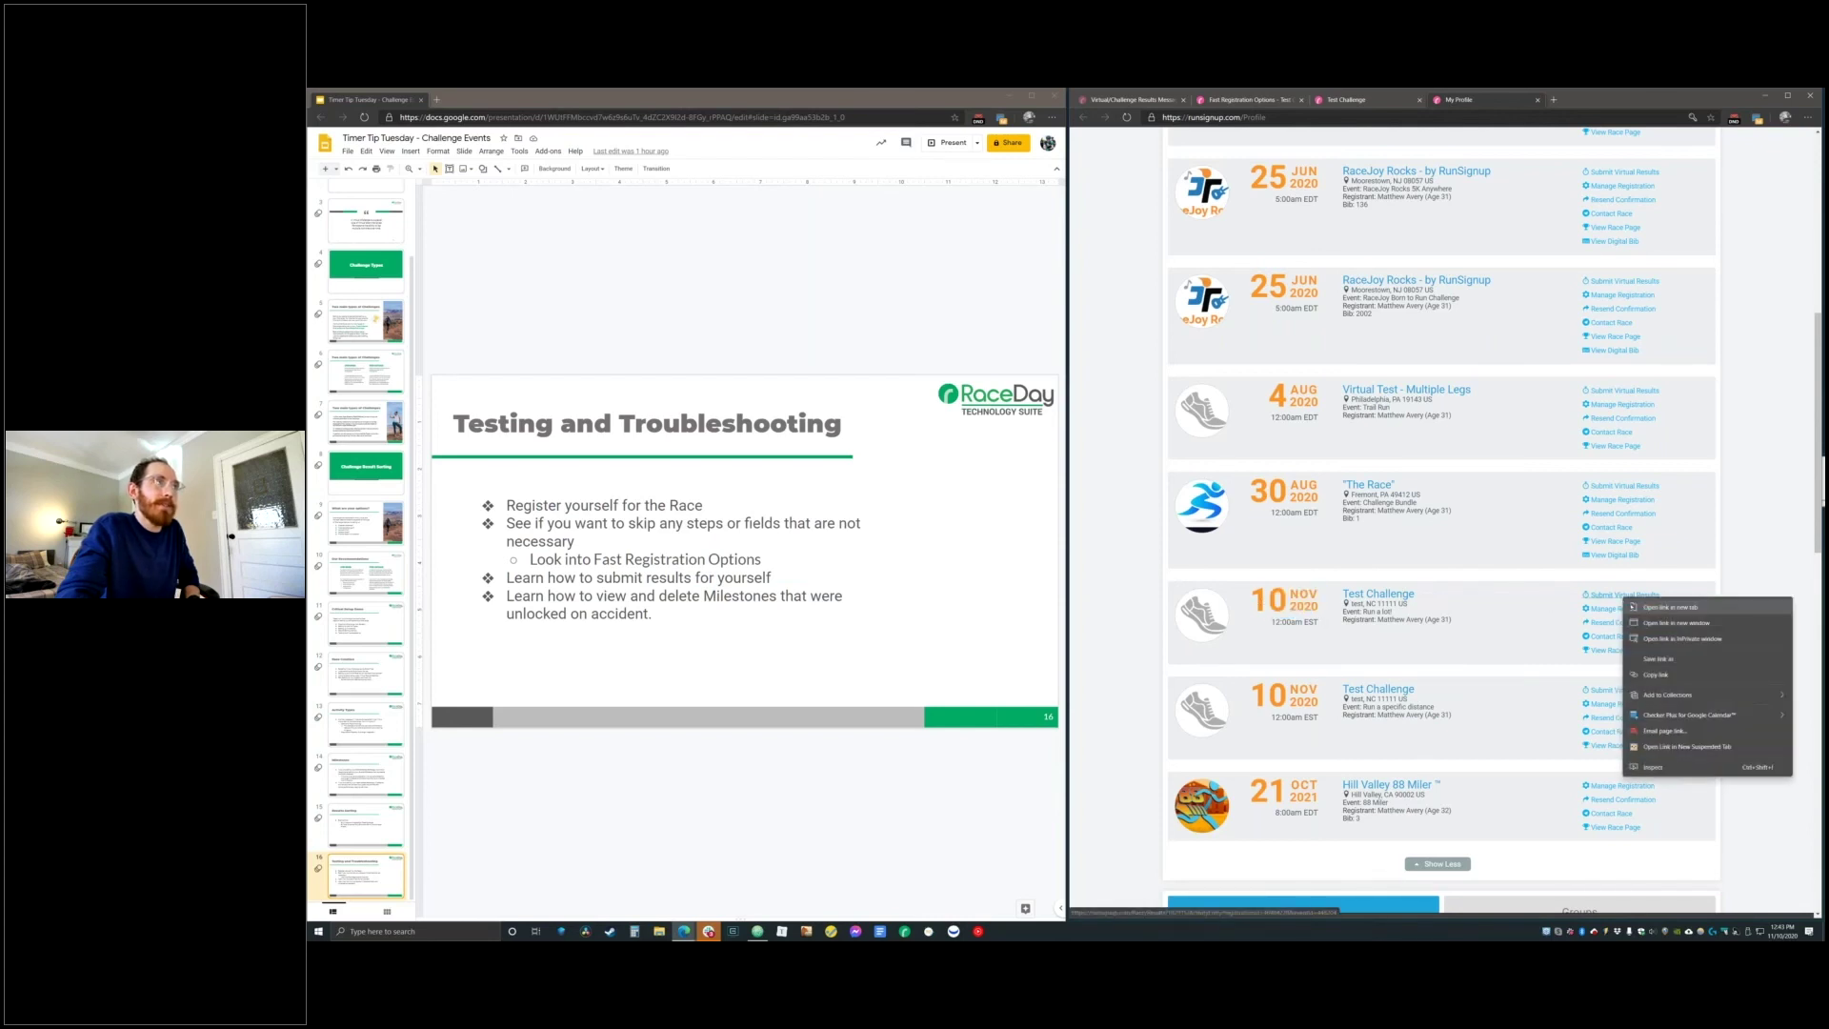
{"action": "left_click", "coordinate": [1631, 607]}
{"action": "right_click", "coordinate": [1617, 694]}
{"action": "left_click", "coordinate": [1632, 703]}
{"action": "left_click", "coordinate": [1545, 99]}
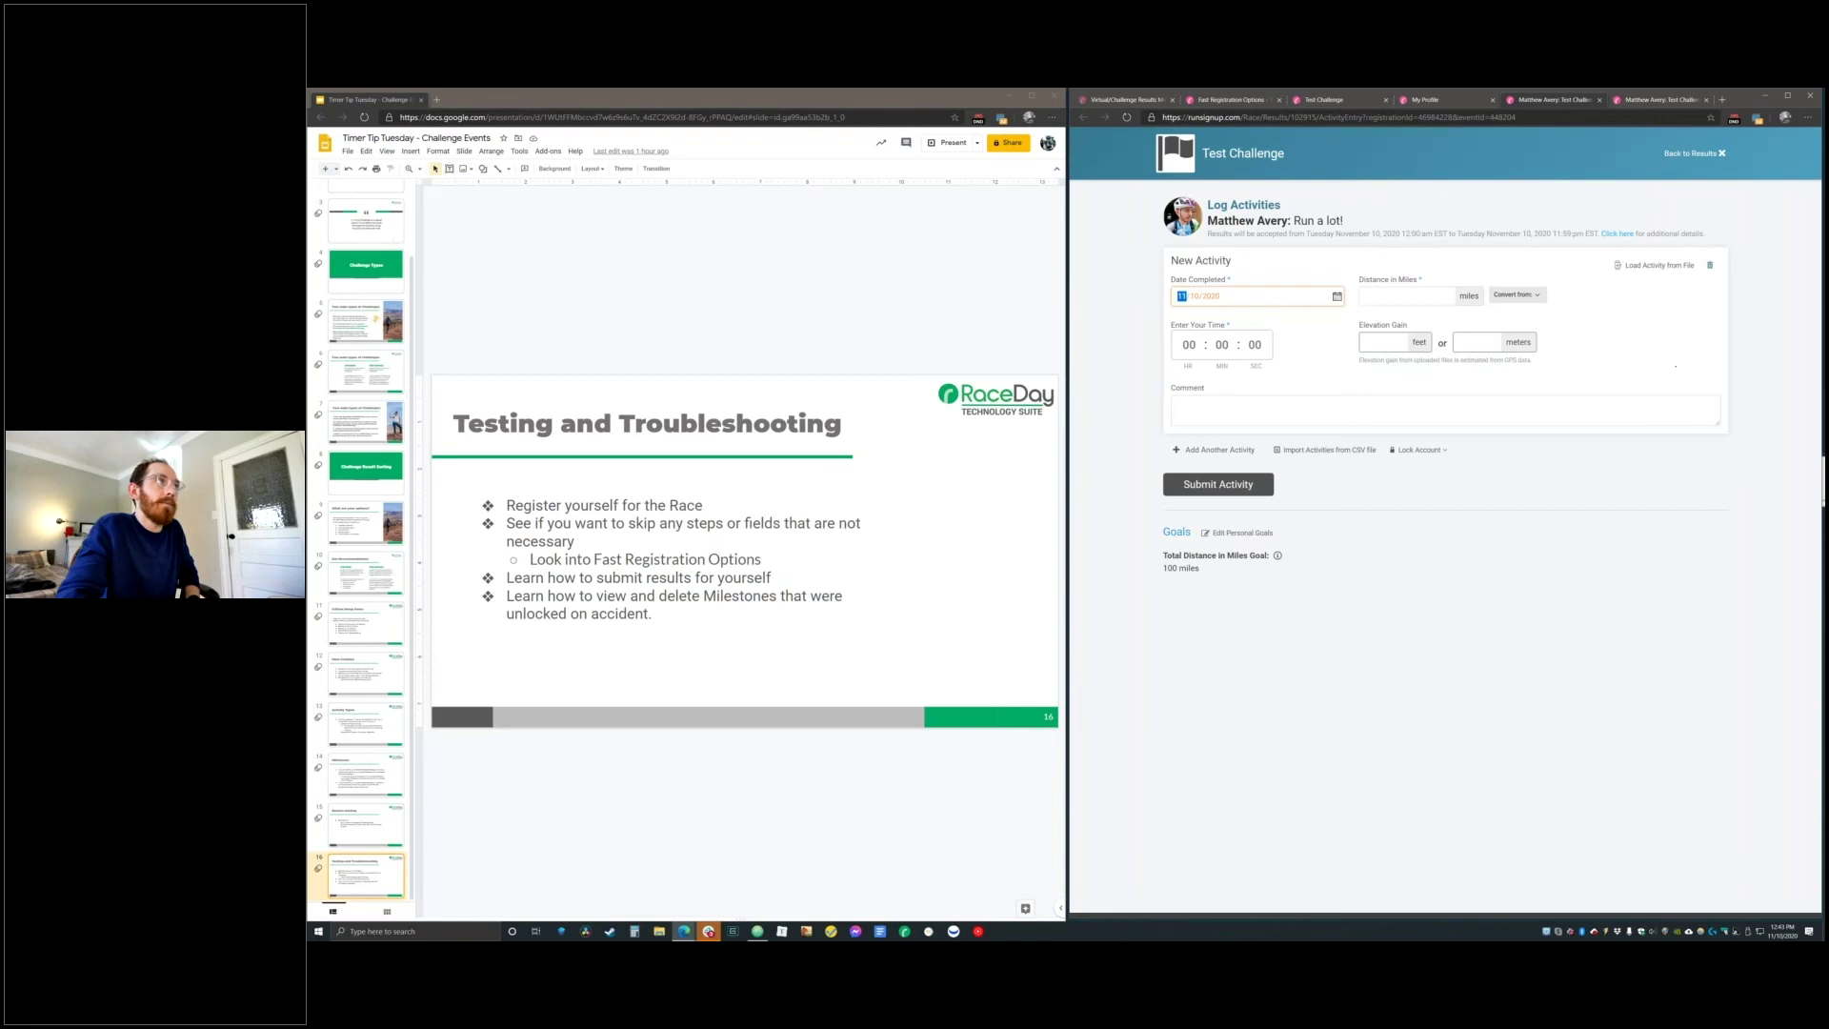
{"action": "triple_click", "coordinate": [1356, 223]}
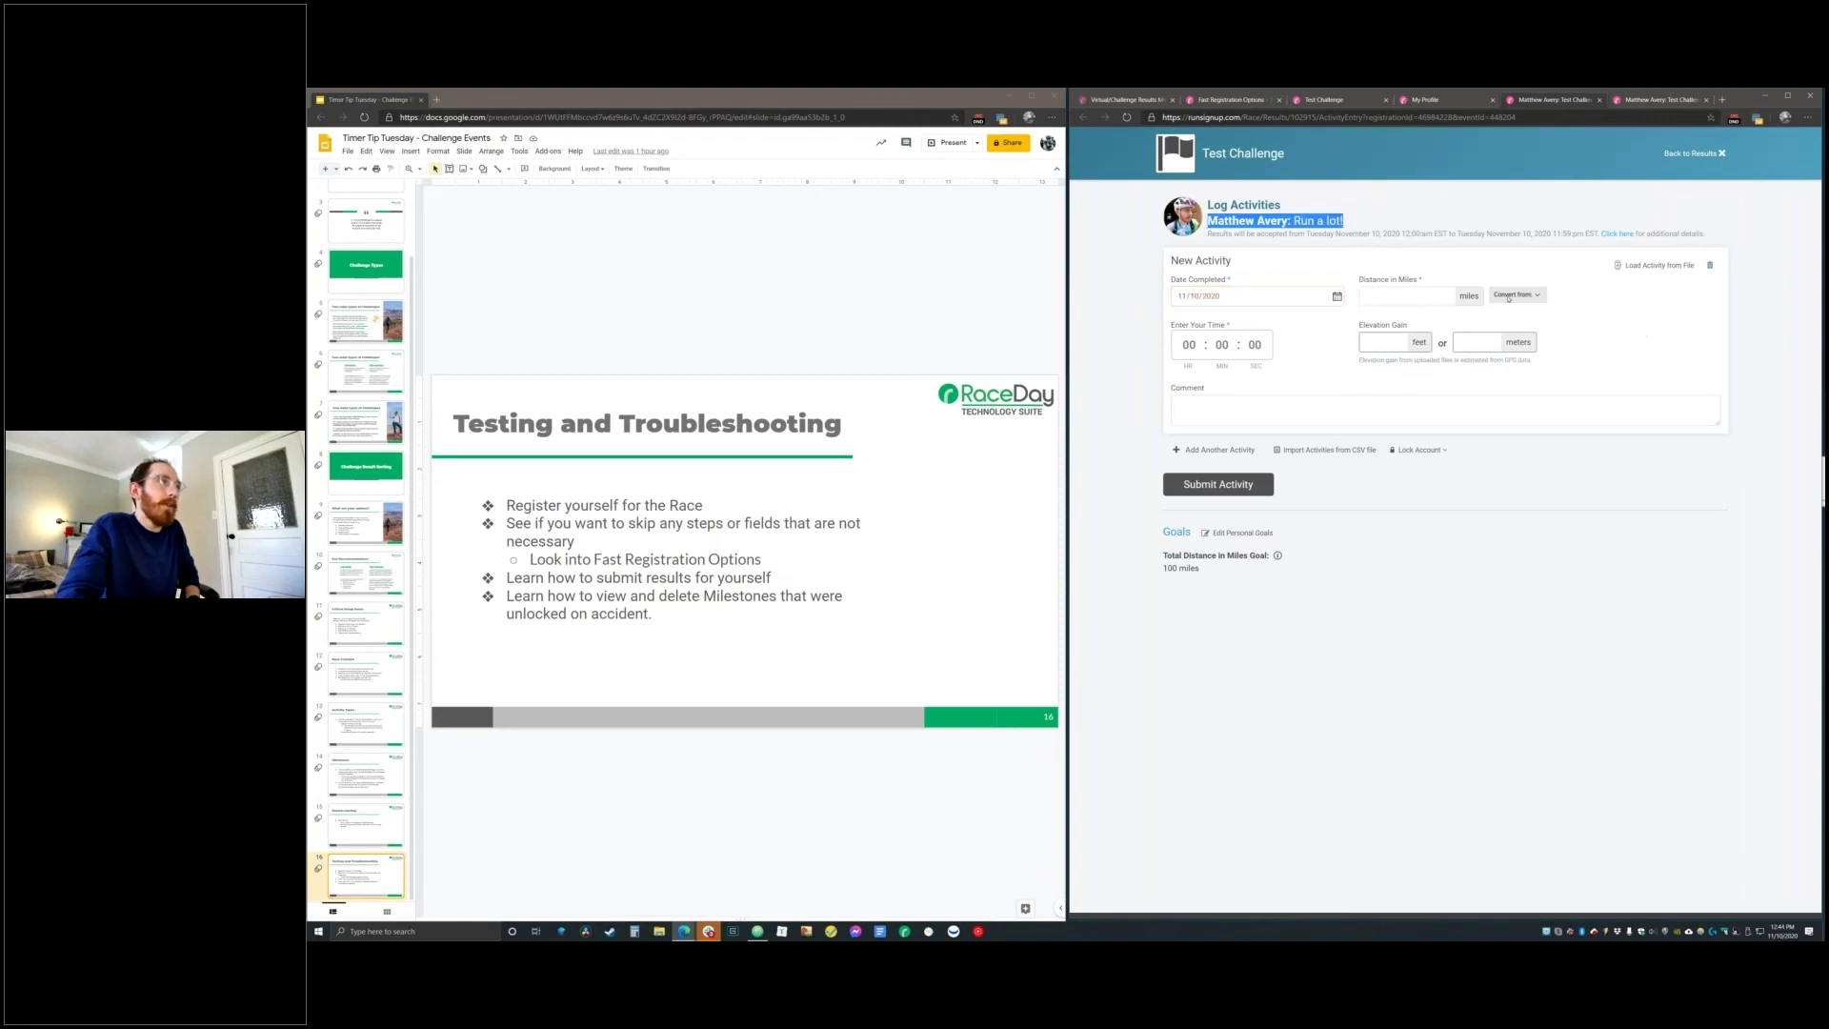
Set the new Run a lot! activity's distance by converting 5 KM to miles
{"action": "left_click", "coordinate": [1410, 296]}
{"action": "type", "text": "3.1"}
{"action": "left_click", "coordinate": [1518, 294]}
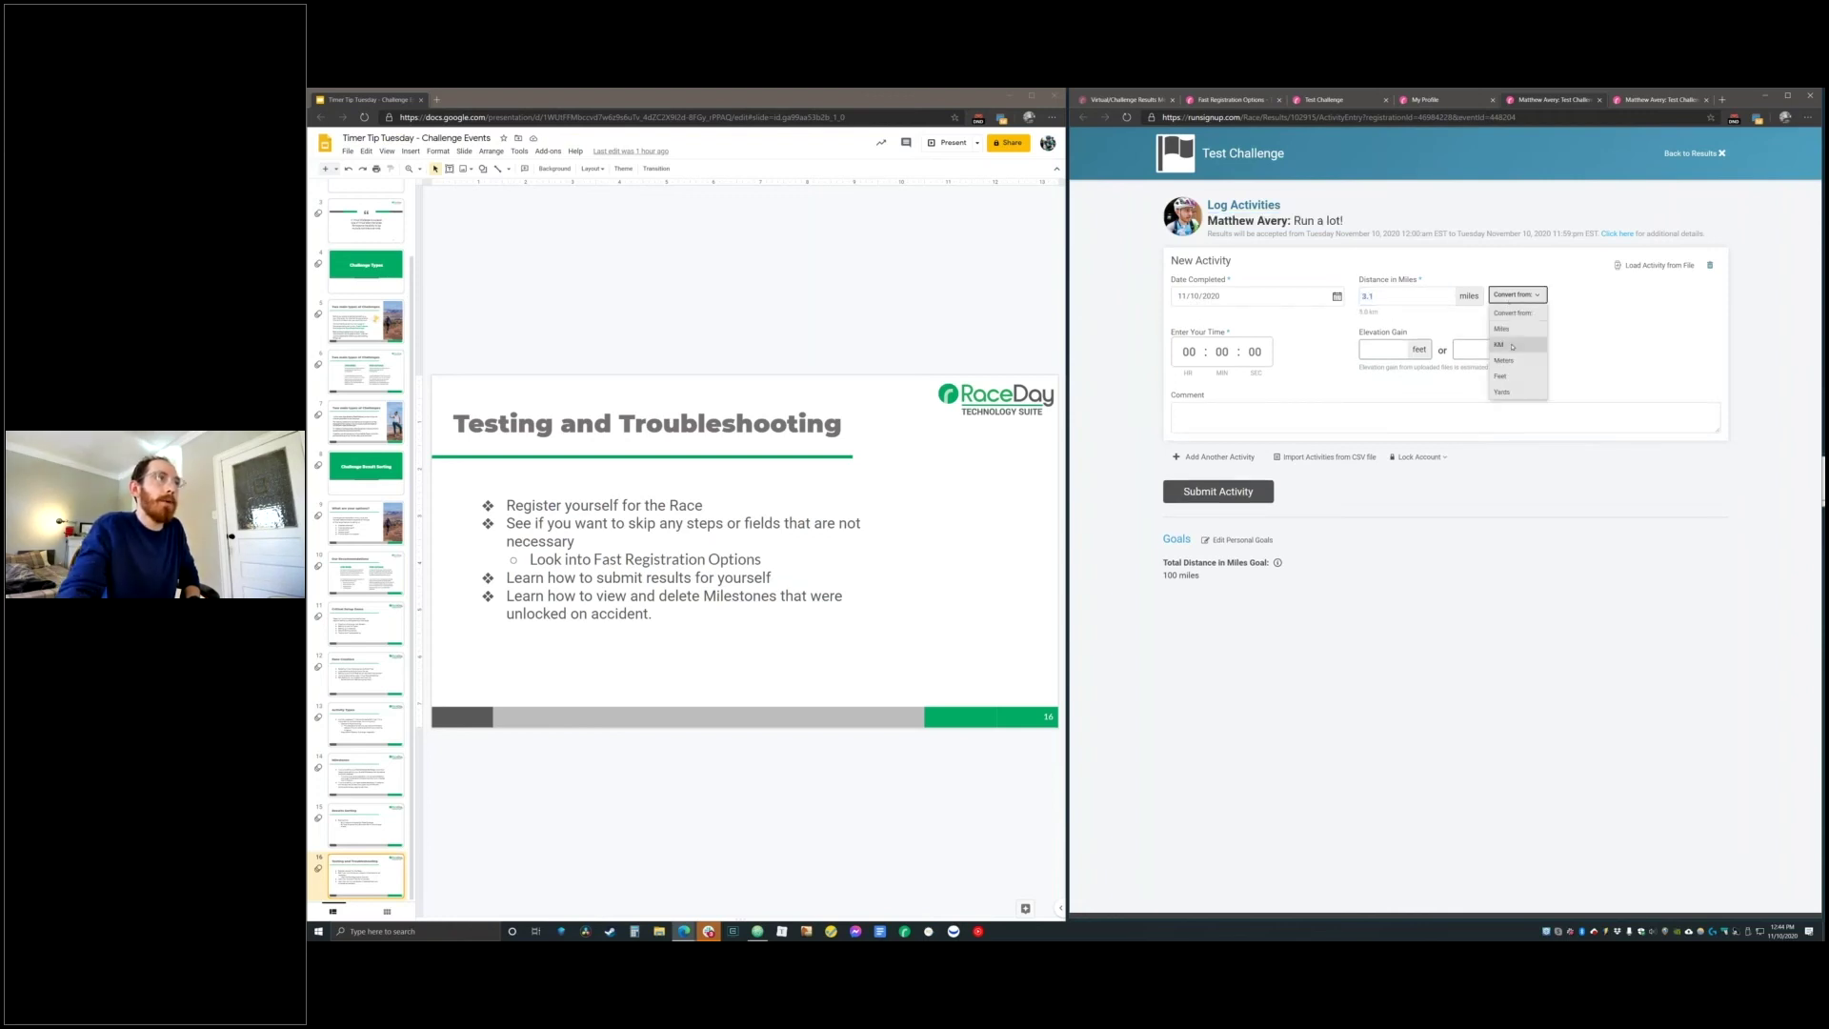
{"action": "left_click", "coordinate": [1511, 348]}
{"action": "type", "text": "5"}
{"action": "left_click", "coordinate": [1403, 572]}
{"action": "double_click", "coordinate": [1384, 295]}
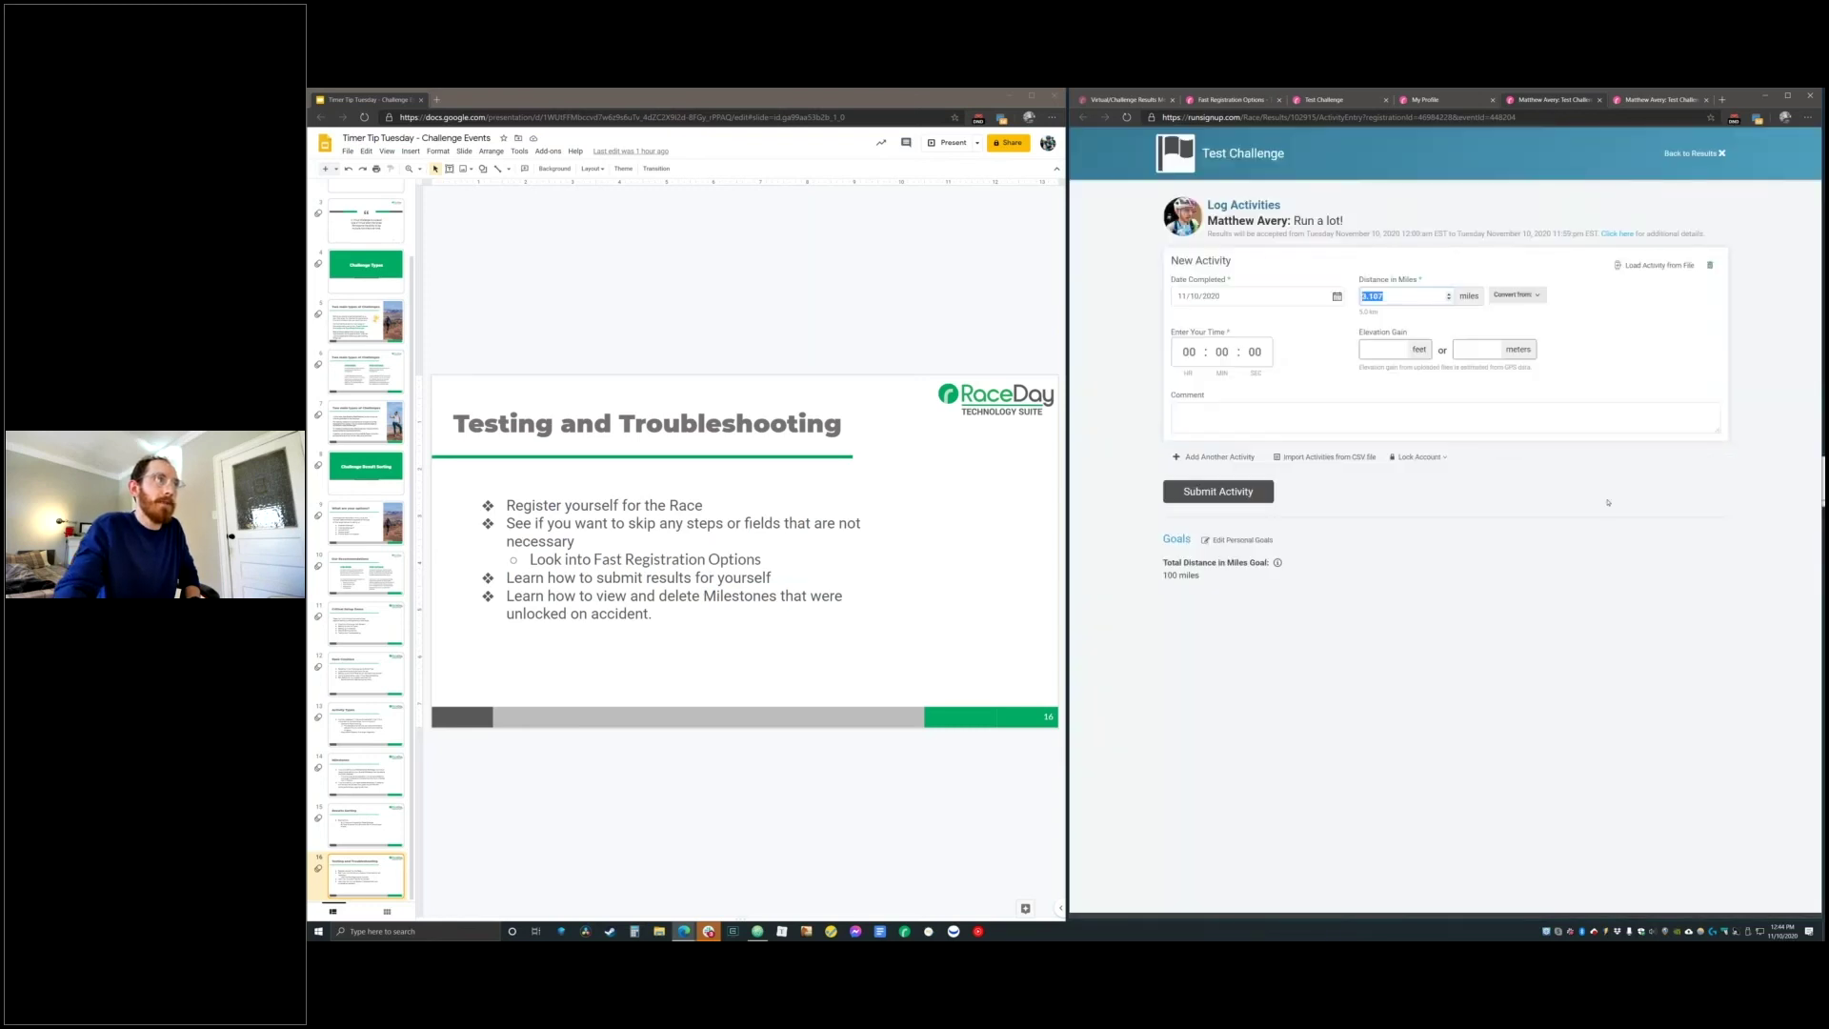
{"action": "left_click", "coordinate": [1358, 394]}
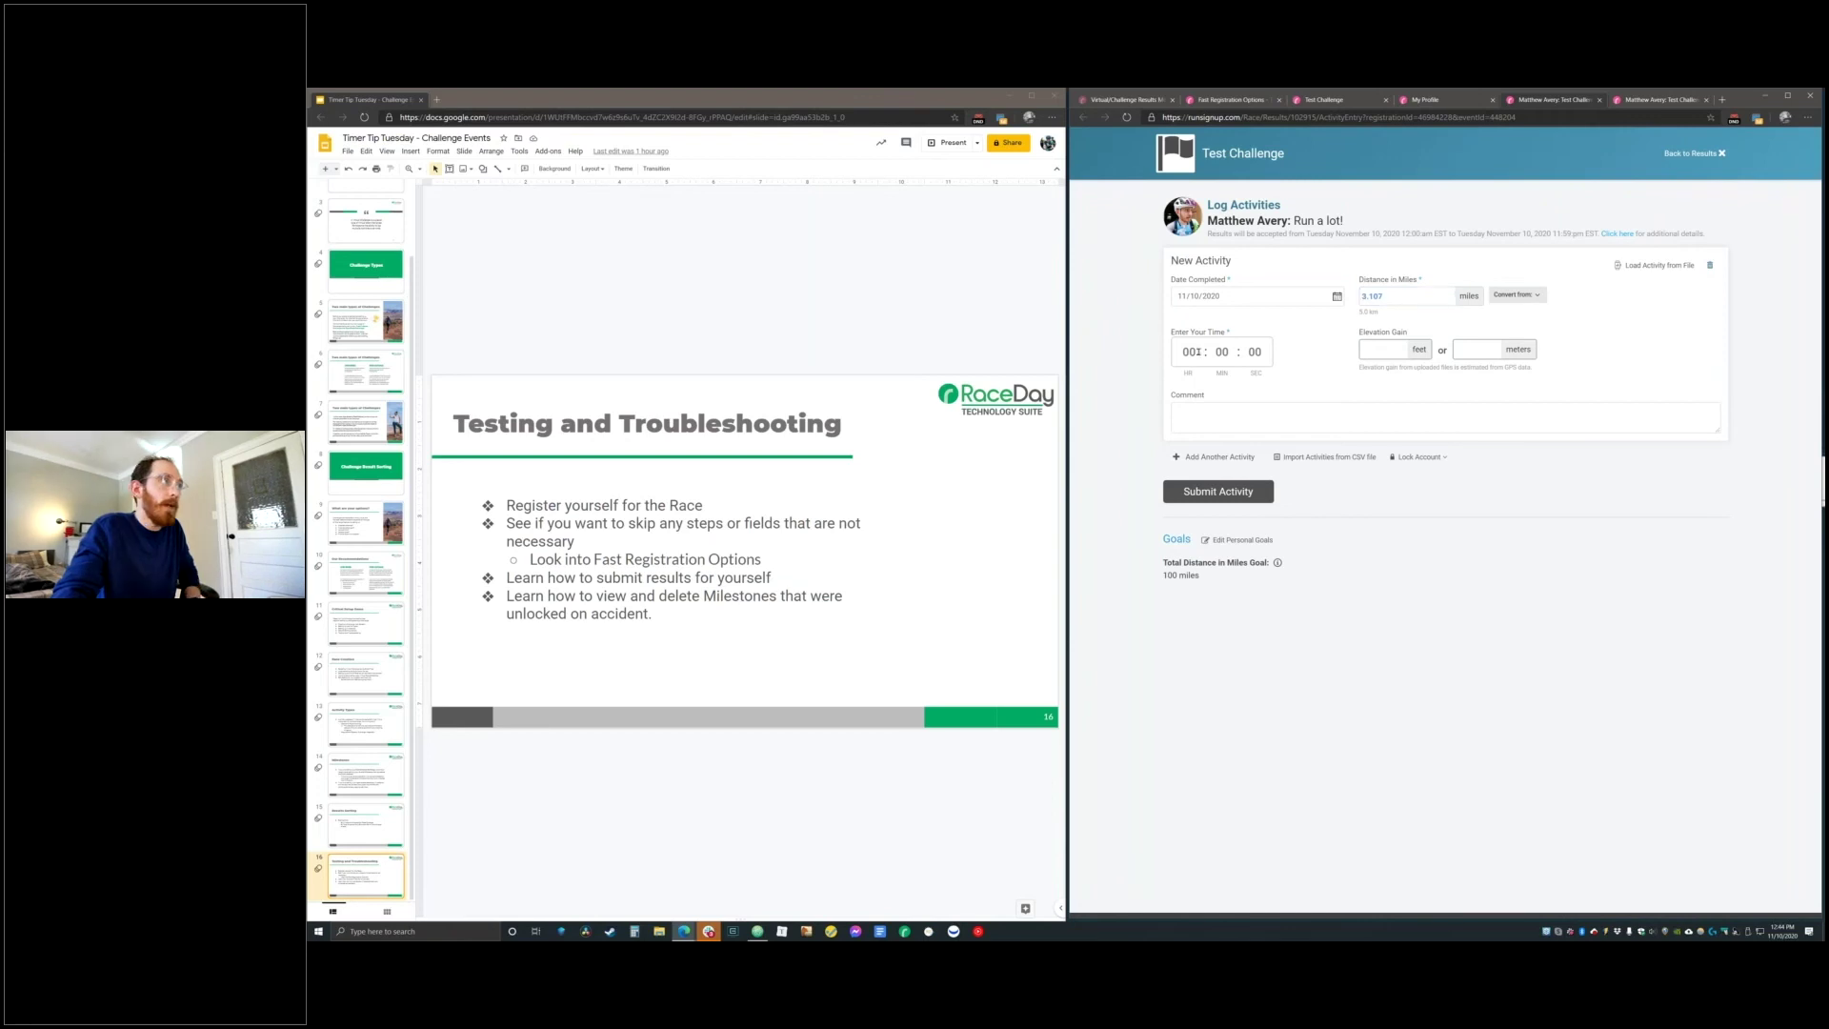
Set the activity's time to 1 hour, 30 minutes and 0 seconds
{"action": "type", "text": "1"}
{"action": "key", "text": "Tab"}
{"action": "type", "text": "0"}
{"action": "key", "text": "Tab"}
{"action": "type", "text": "0"}
{"action": "key", "text": "Tab"}
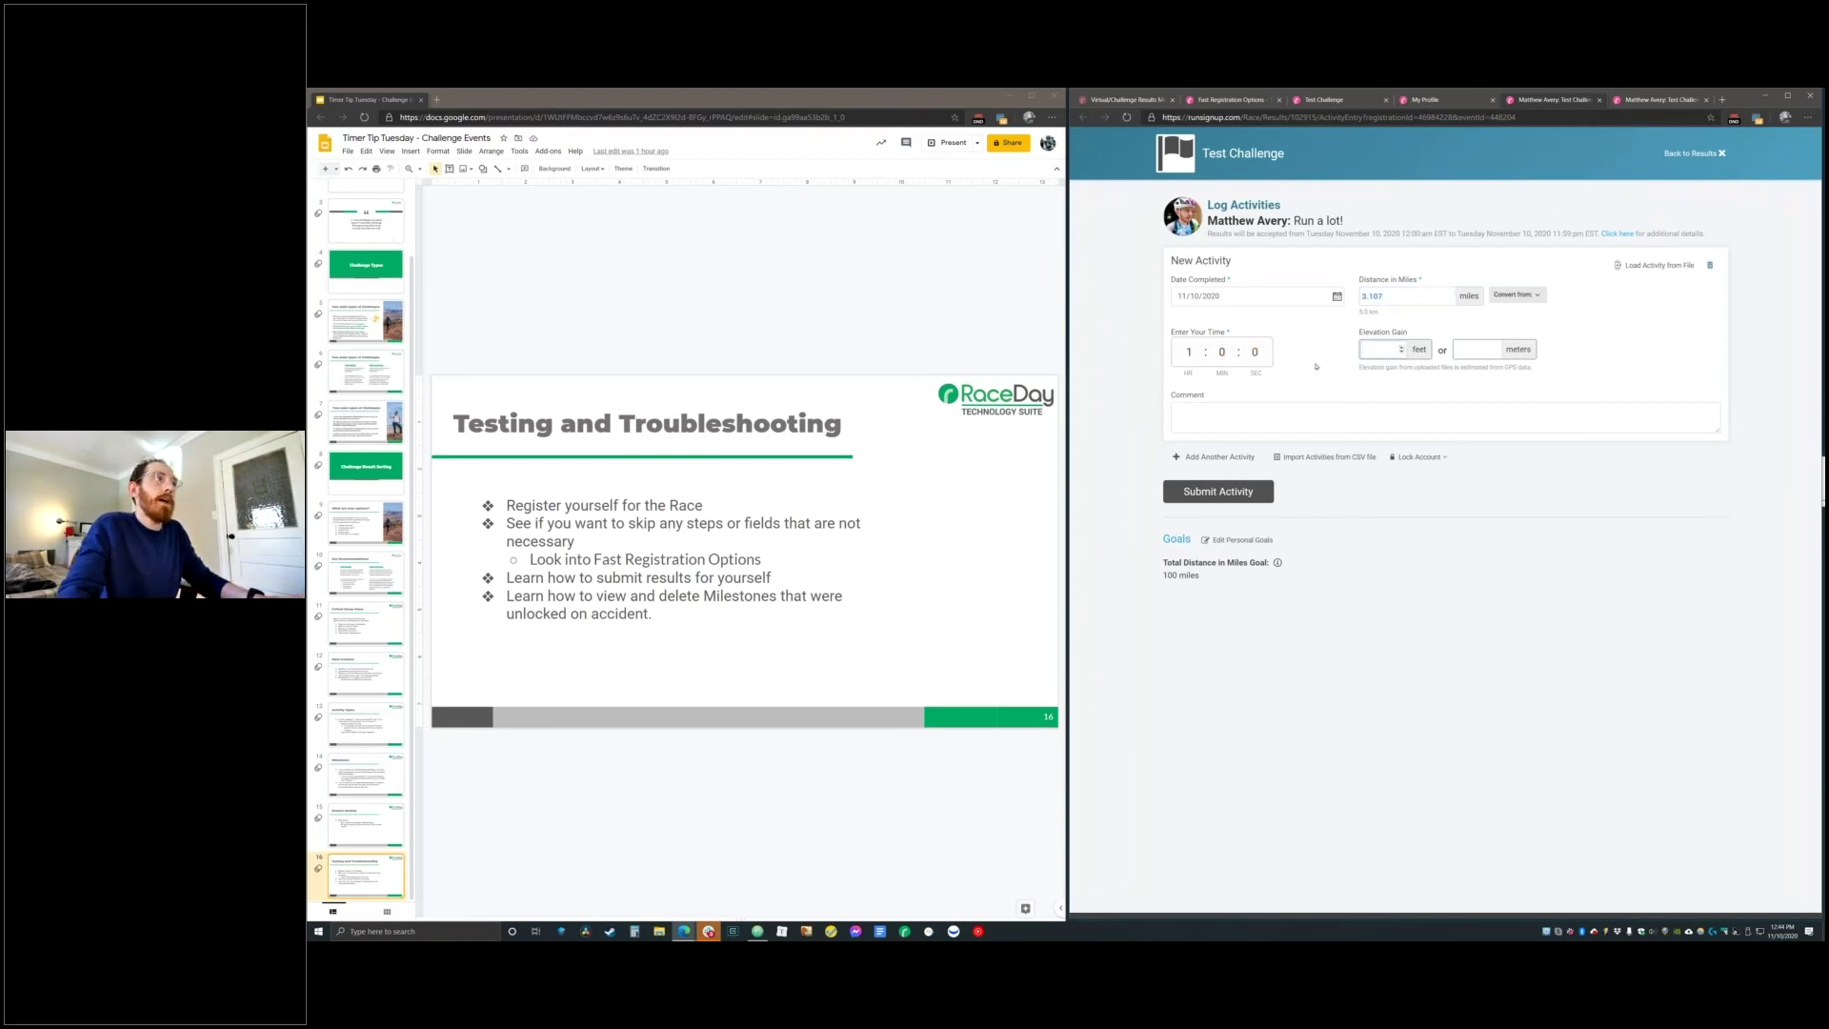
{"action": "left_click", "coordinate": [1222, 351]}
{"action": "type", "text": "03"}
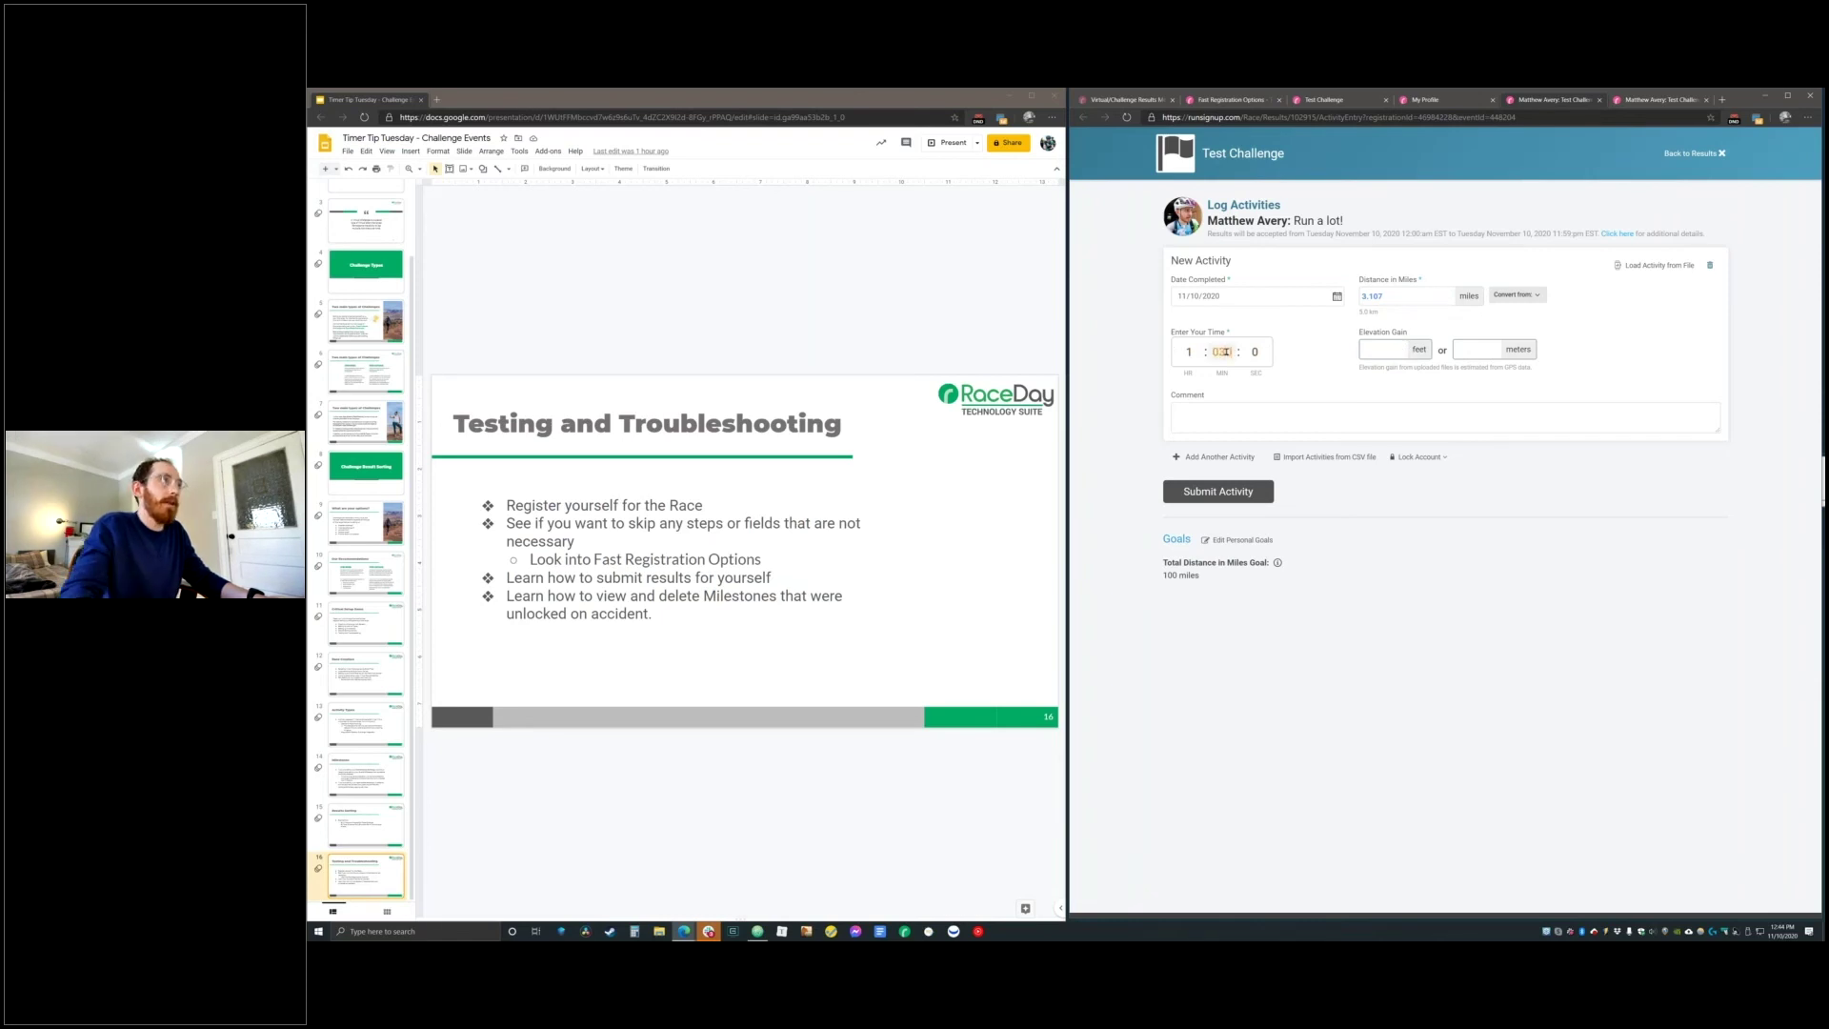
{"action": "type", "text": "30"}
{"action": "key", "text": "Tab"}
{"action": "key", "text": "Tab"}
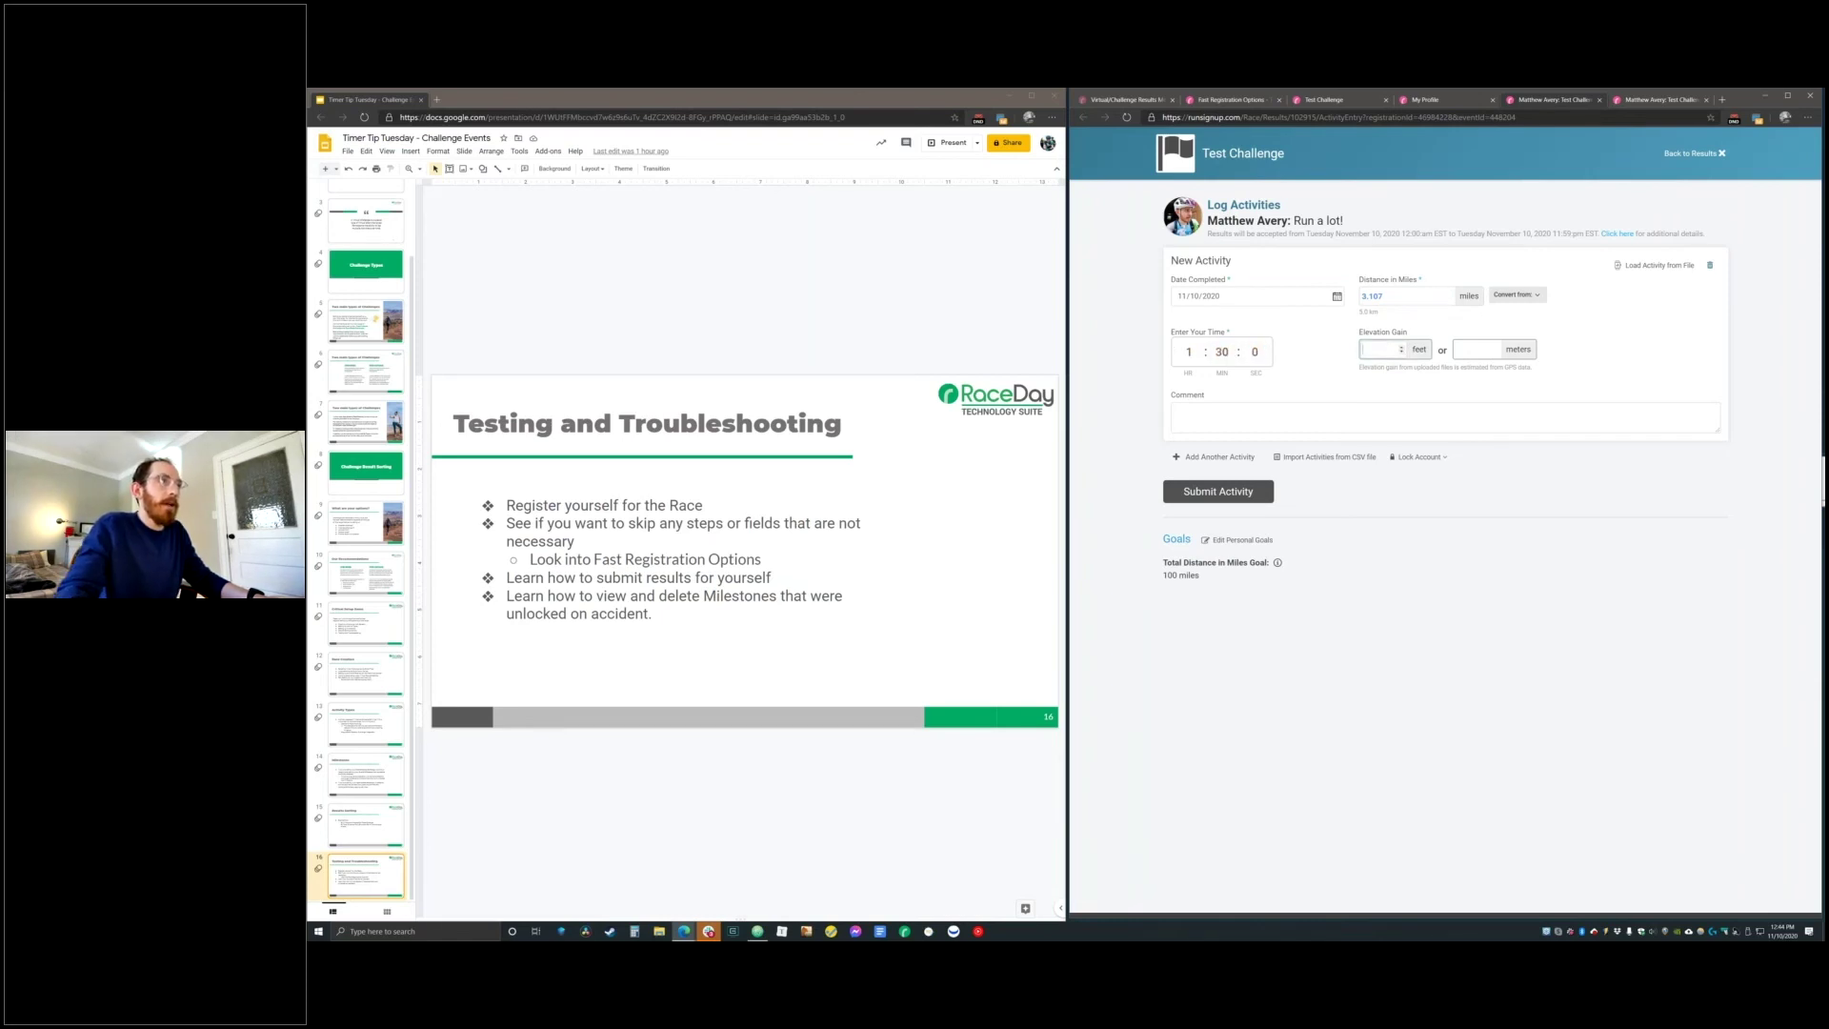
Set the activity's elevation gain to 200 feet
{"action": "left_click", "coordinate": [1421, 328]}
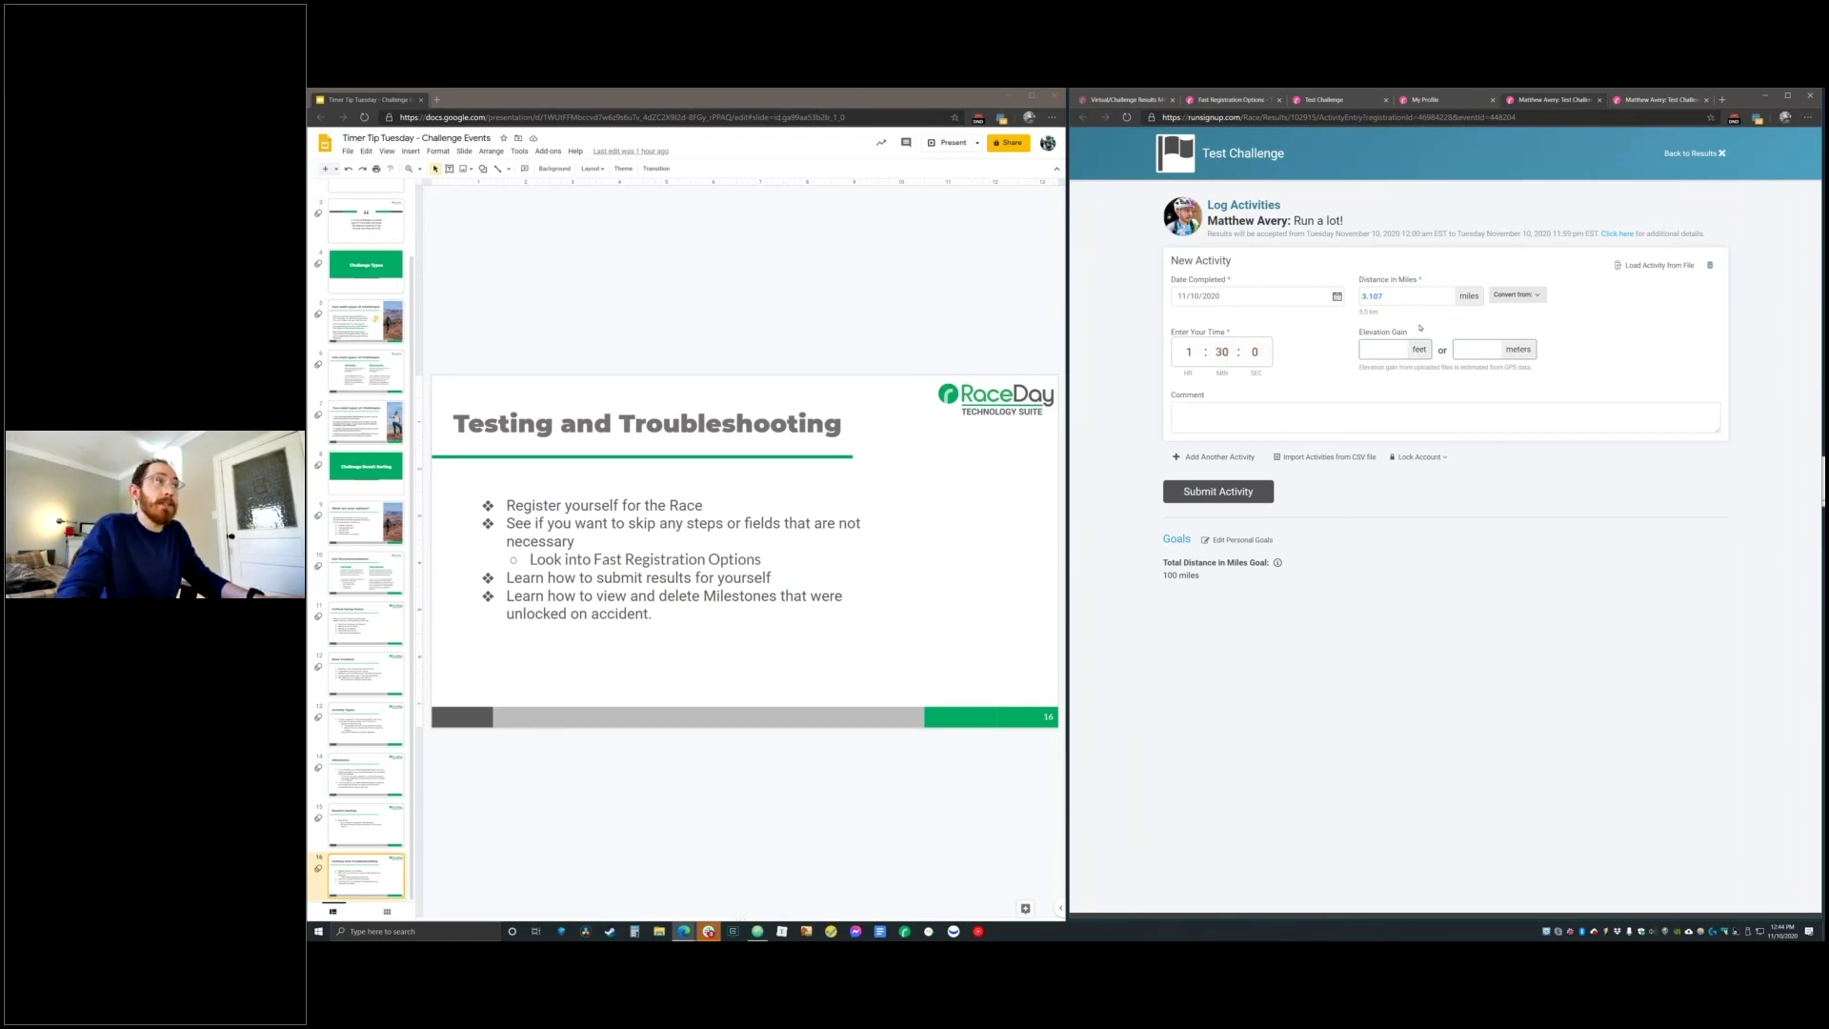
{"action": "key", "text": "Tab"}
{"action": "key", "text": "Tab"}
{"action": "left_click", "coordinate": [1390, 348]}
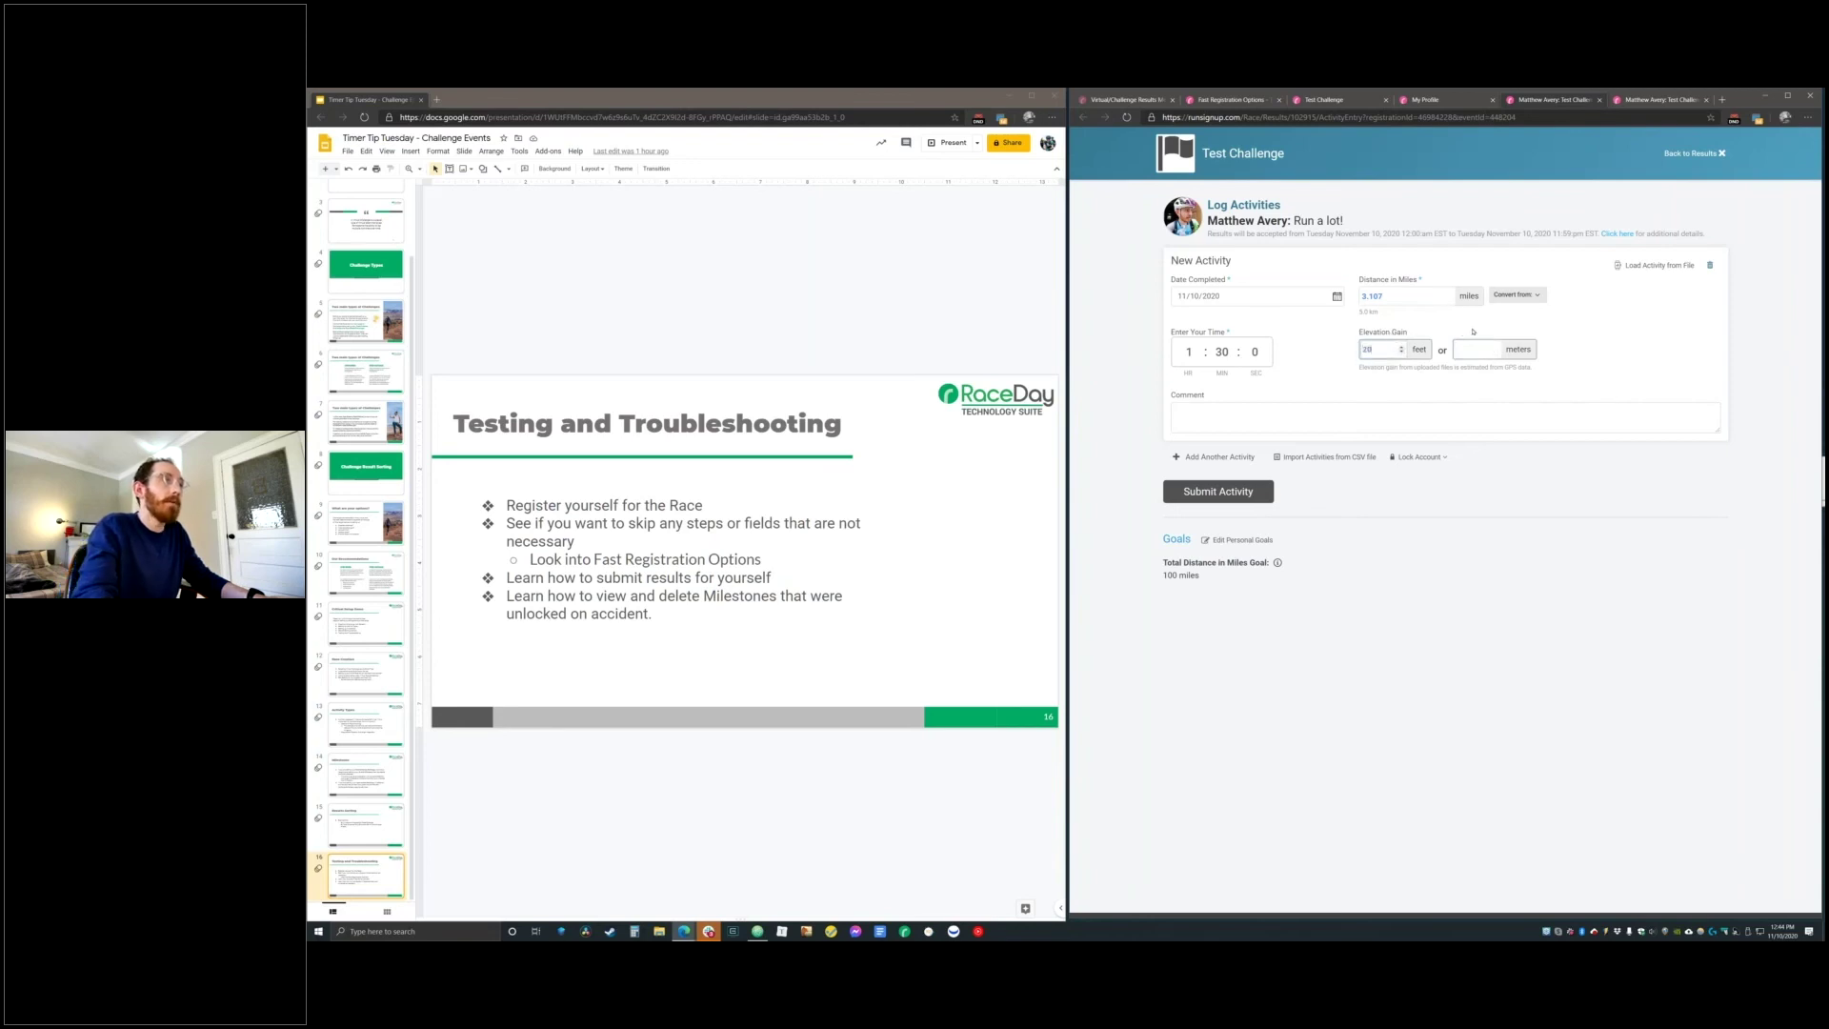
{"action": "left_click", "coordinate": [1468, 332]}
Add a comment to the activity with a smiley emoji followed by "Great day out! 70+ Degrees!"
{"action": "left_click", "coordinate": [1381, 418]}
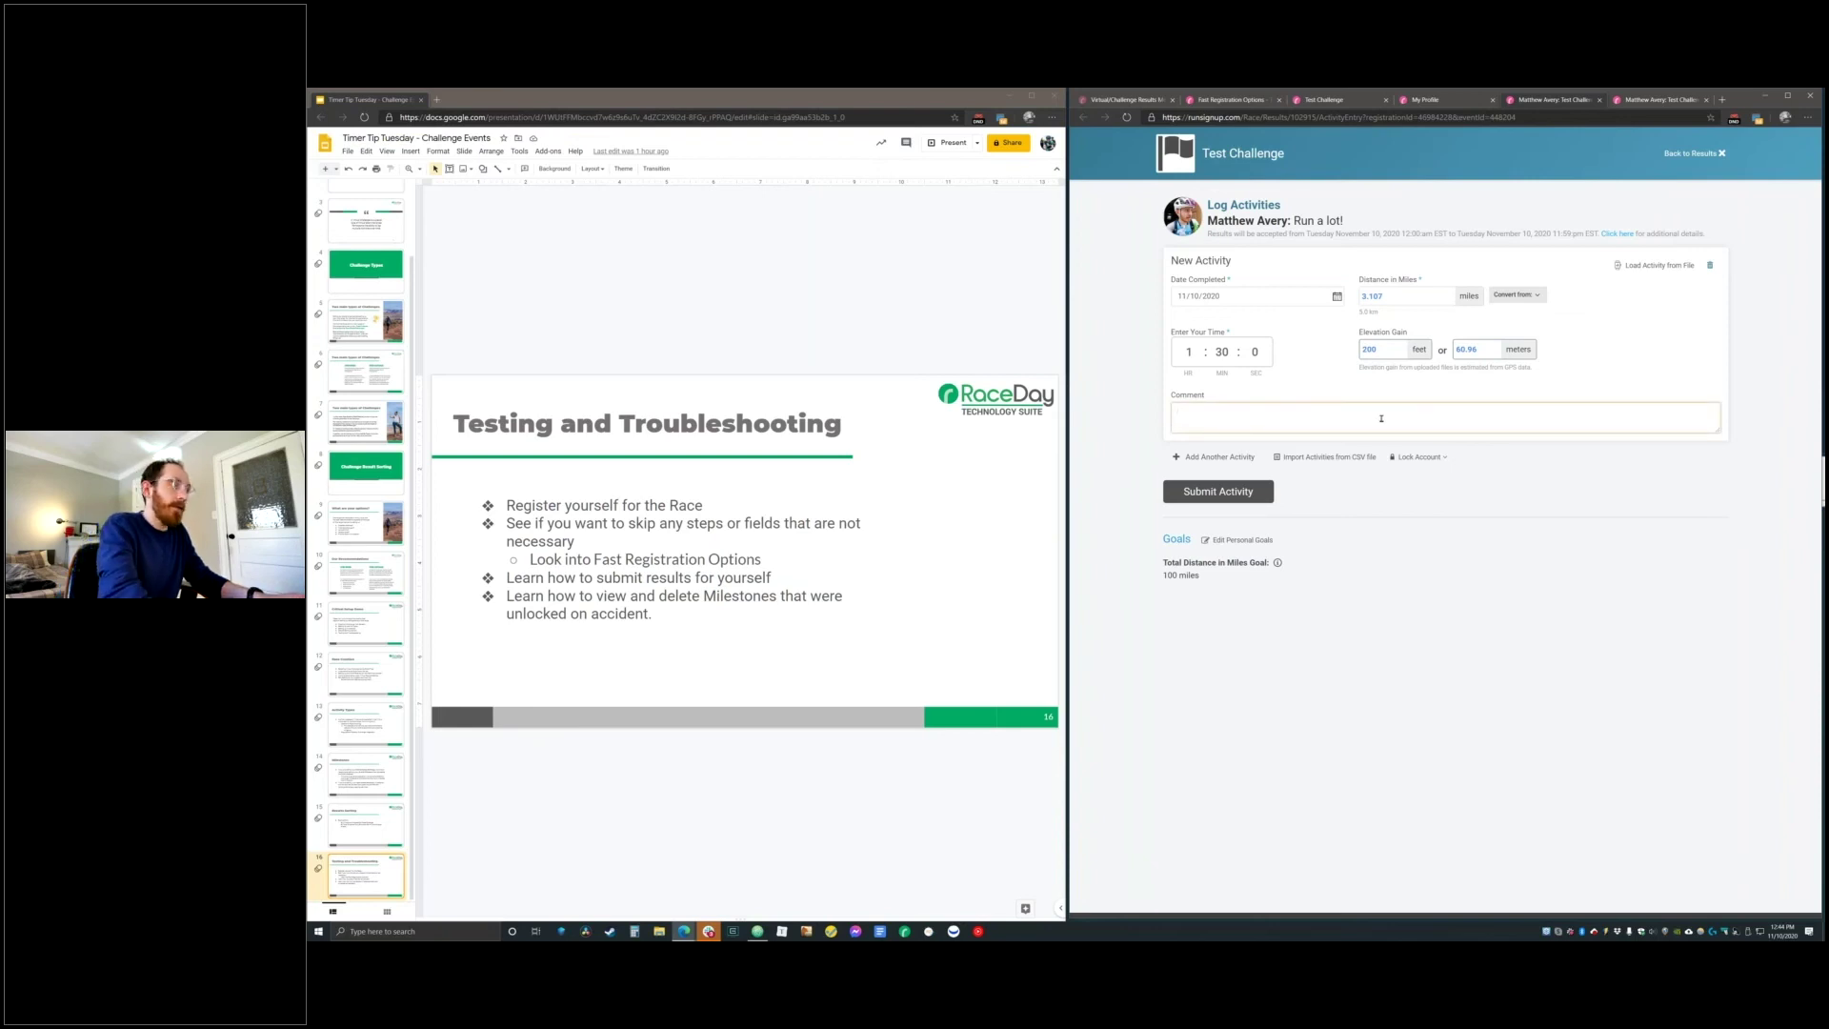
{"action": "key", "text": "super+period"}
{"action": "key", "text": "Escape"}
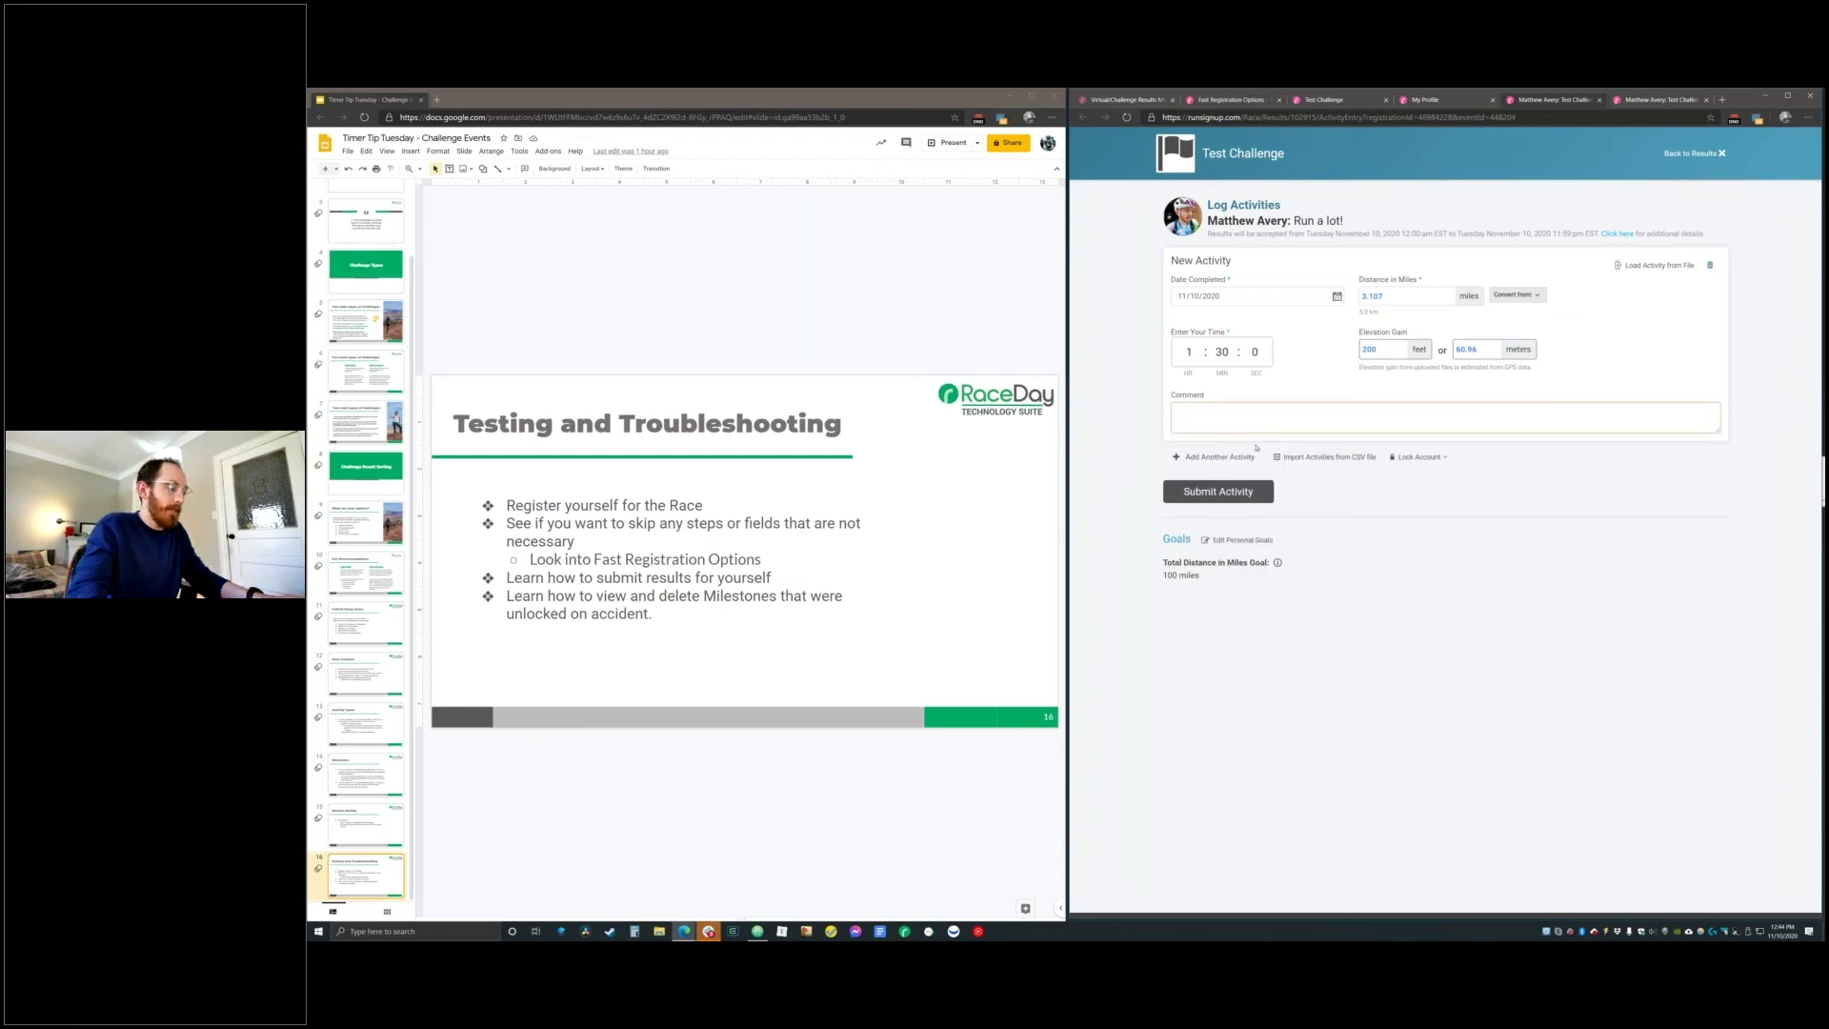
{"action": "key", "text": "super+period"}
{"action": "left_click", "coordinate": [1210, 477]}
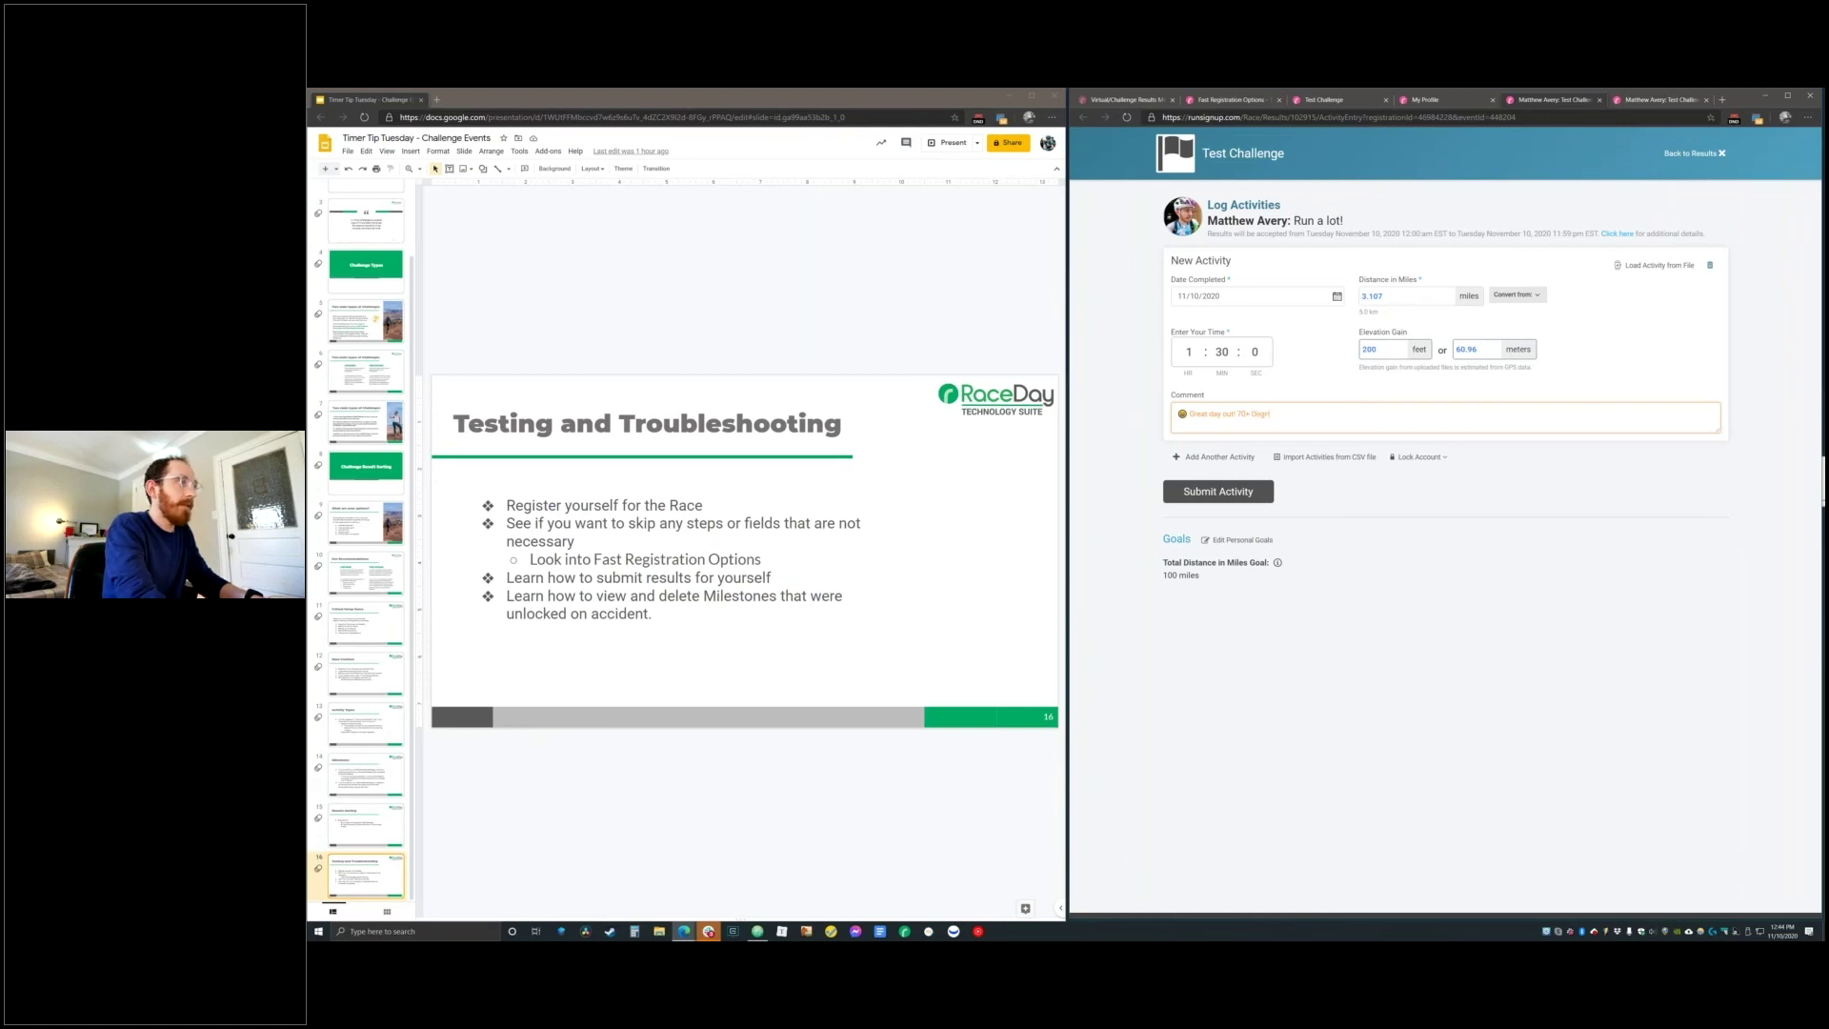
{"action": "type", "text": "!"}
{"action": "left_click", "coordinate": [1192, 508]}
{"action": "left_click", "coordinate": [1197, 495]}
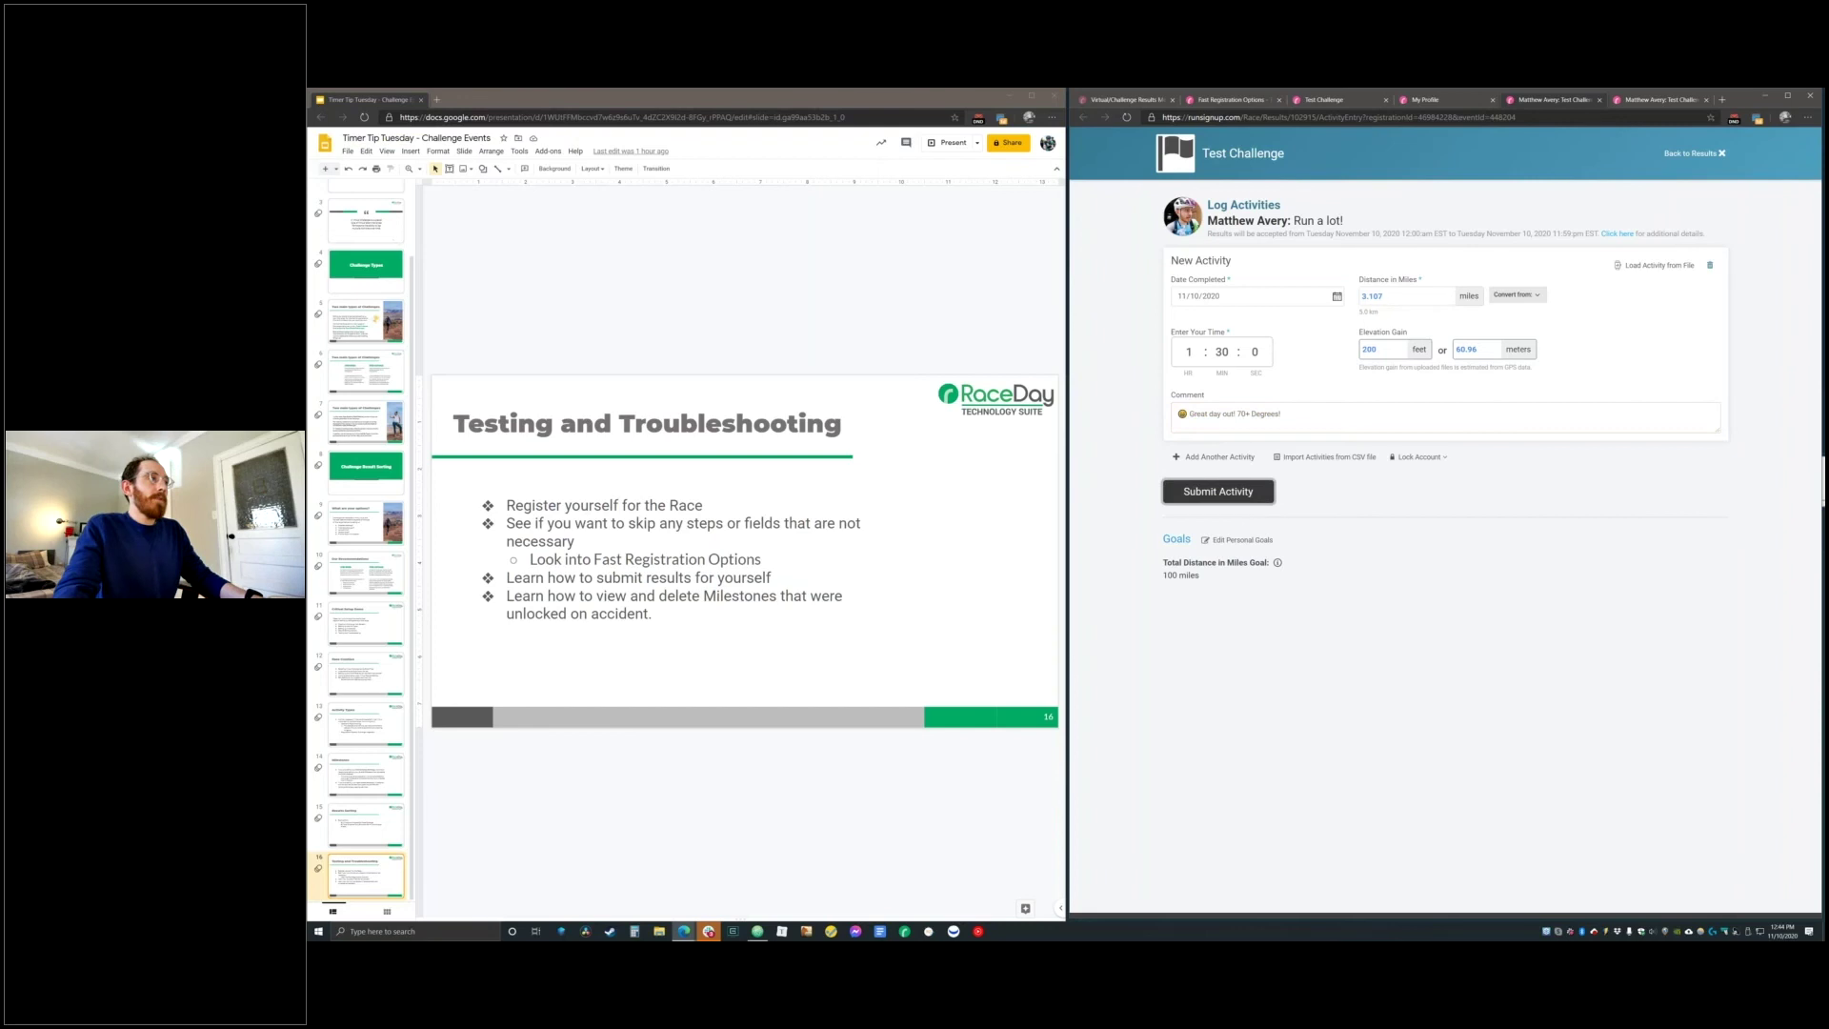
Add a second blank activity entry and remove it again
{"action": "left_click", "coordinate": [1184, 458]}
{"action": "left_click", "coordinate": [1365, 496]}
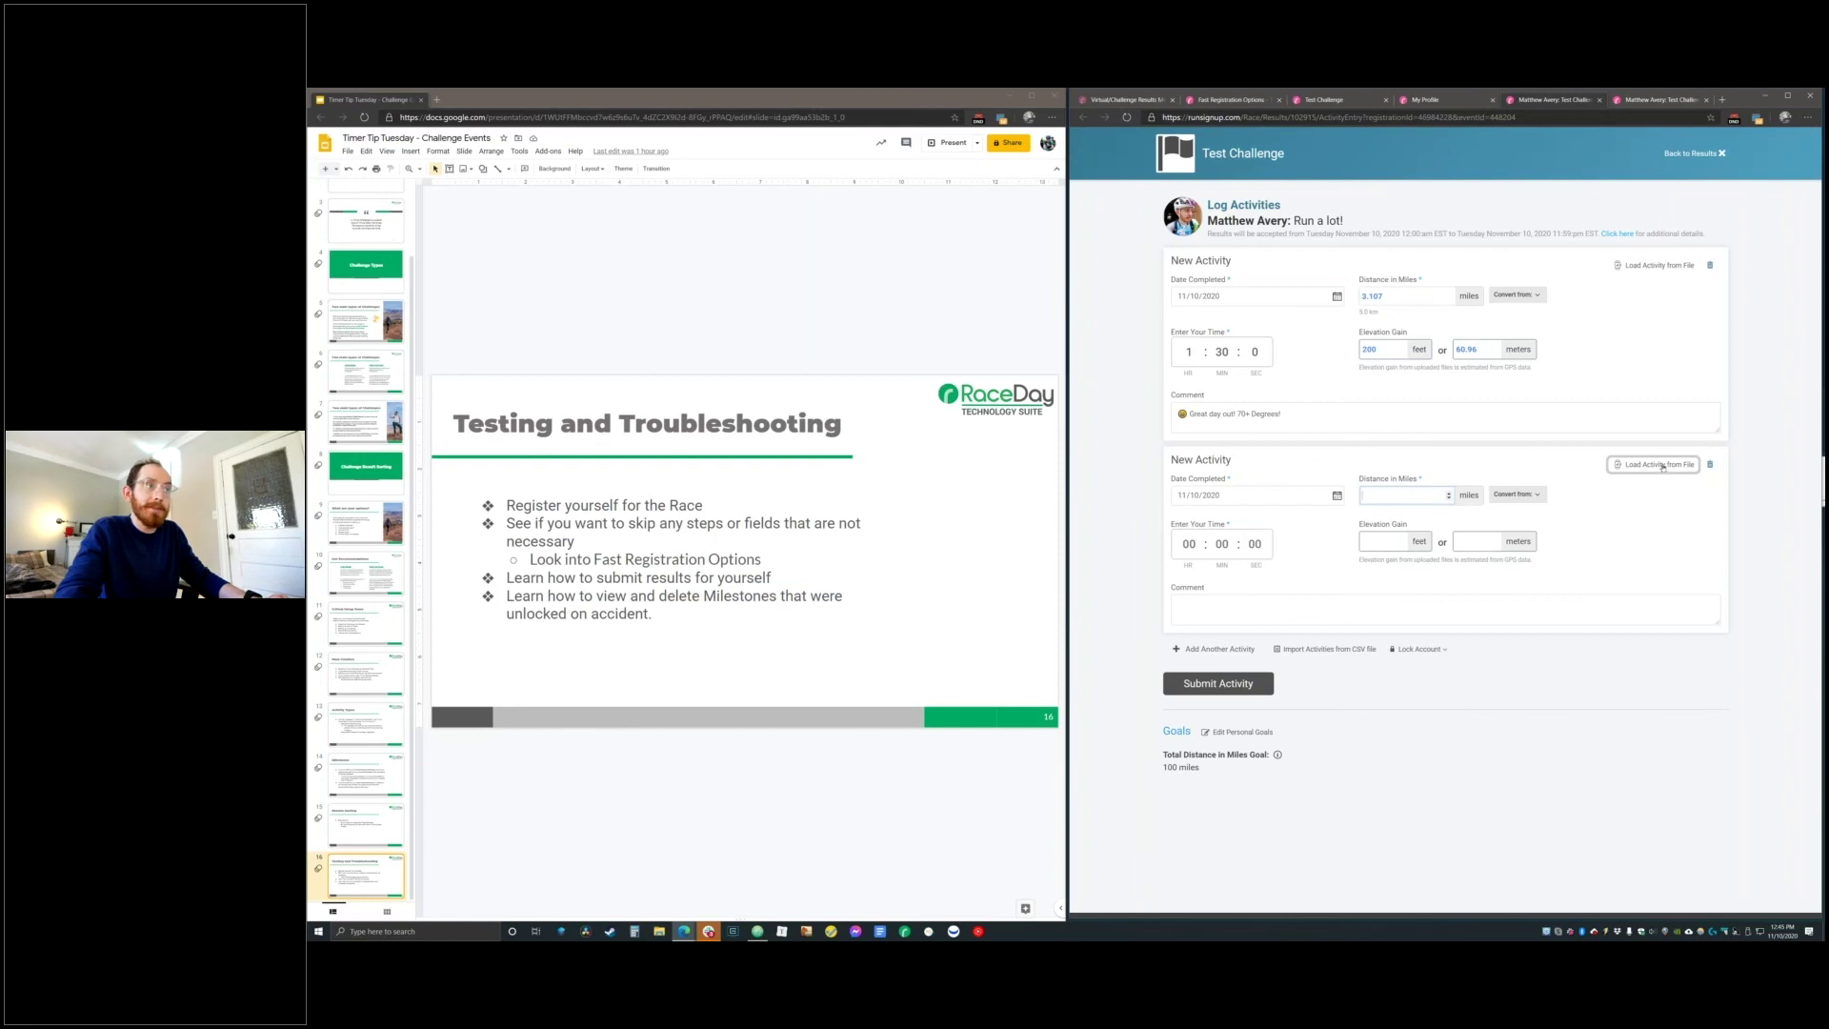
{"action": "left_click", "coordinate": [1710, 465]}
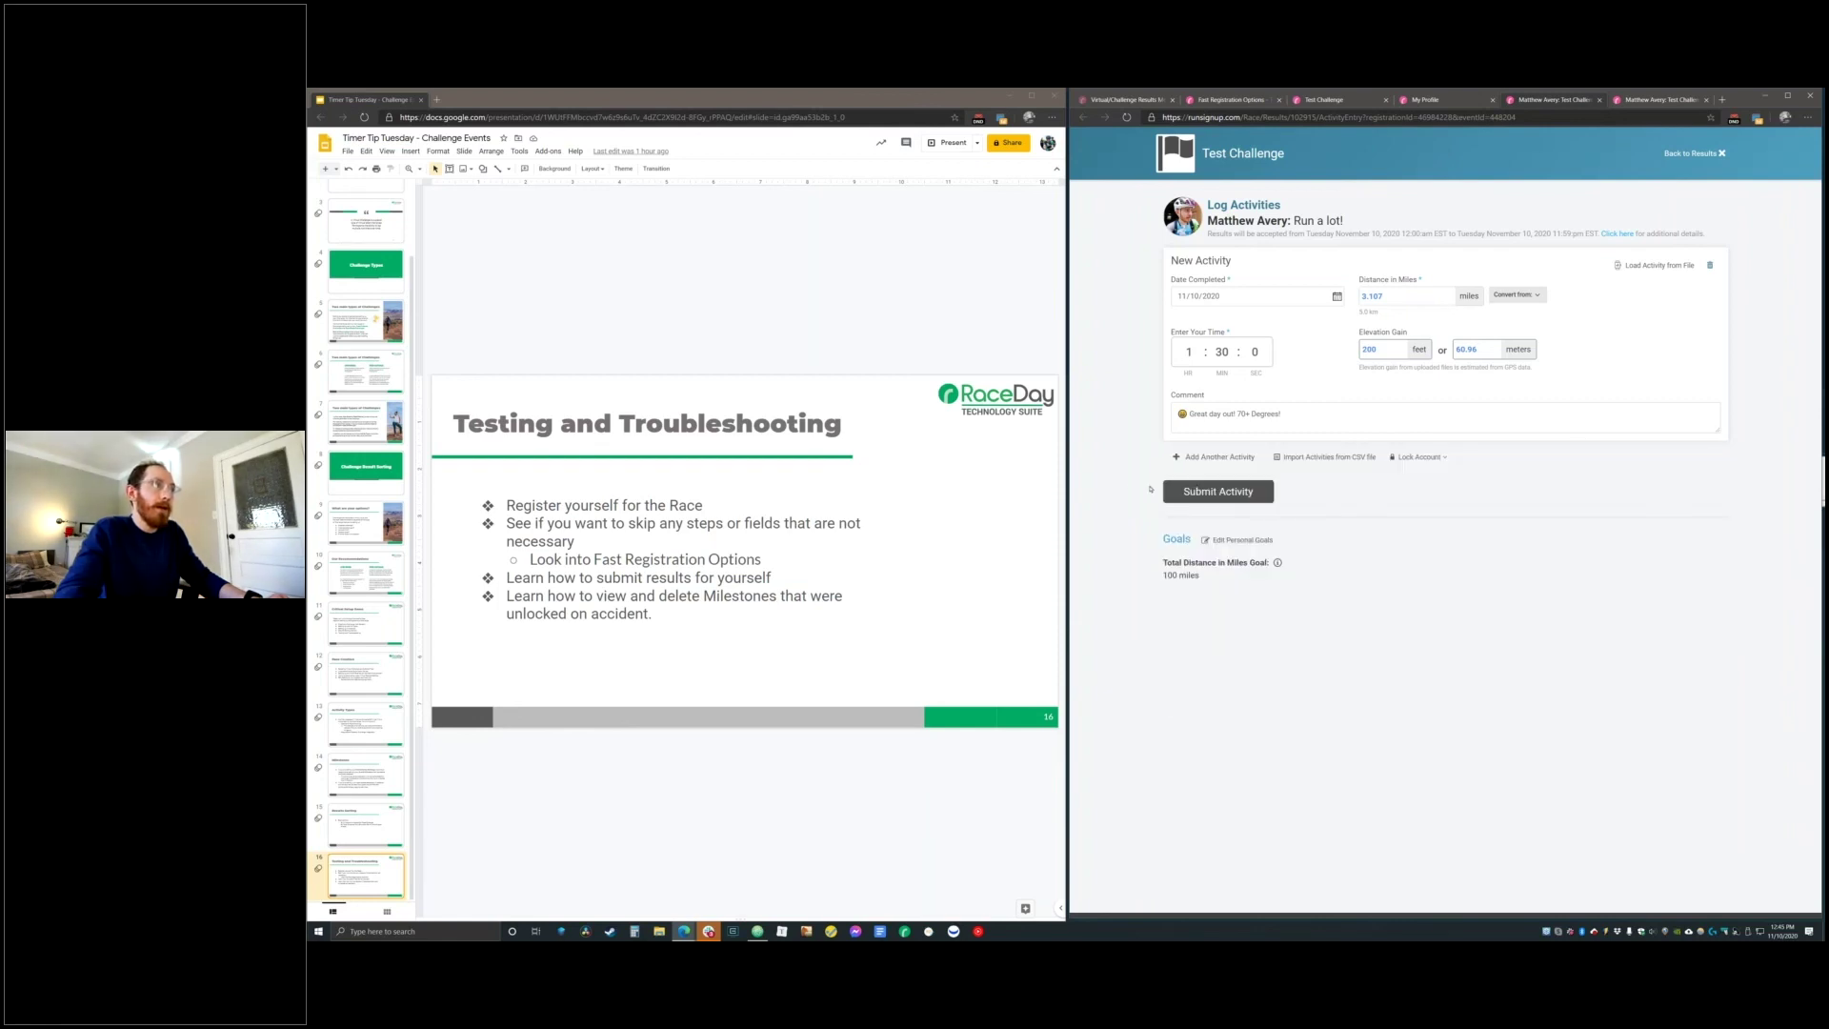
Examine the option for locking the account when posting results, without enabling it
{"action": "left_click", "coordinate": [1217, 491]}
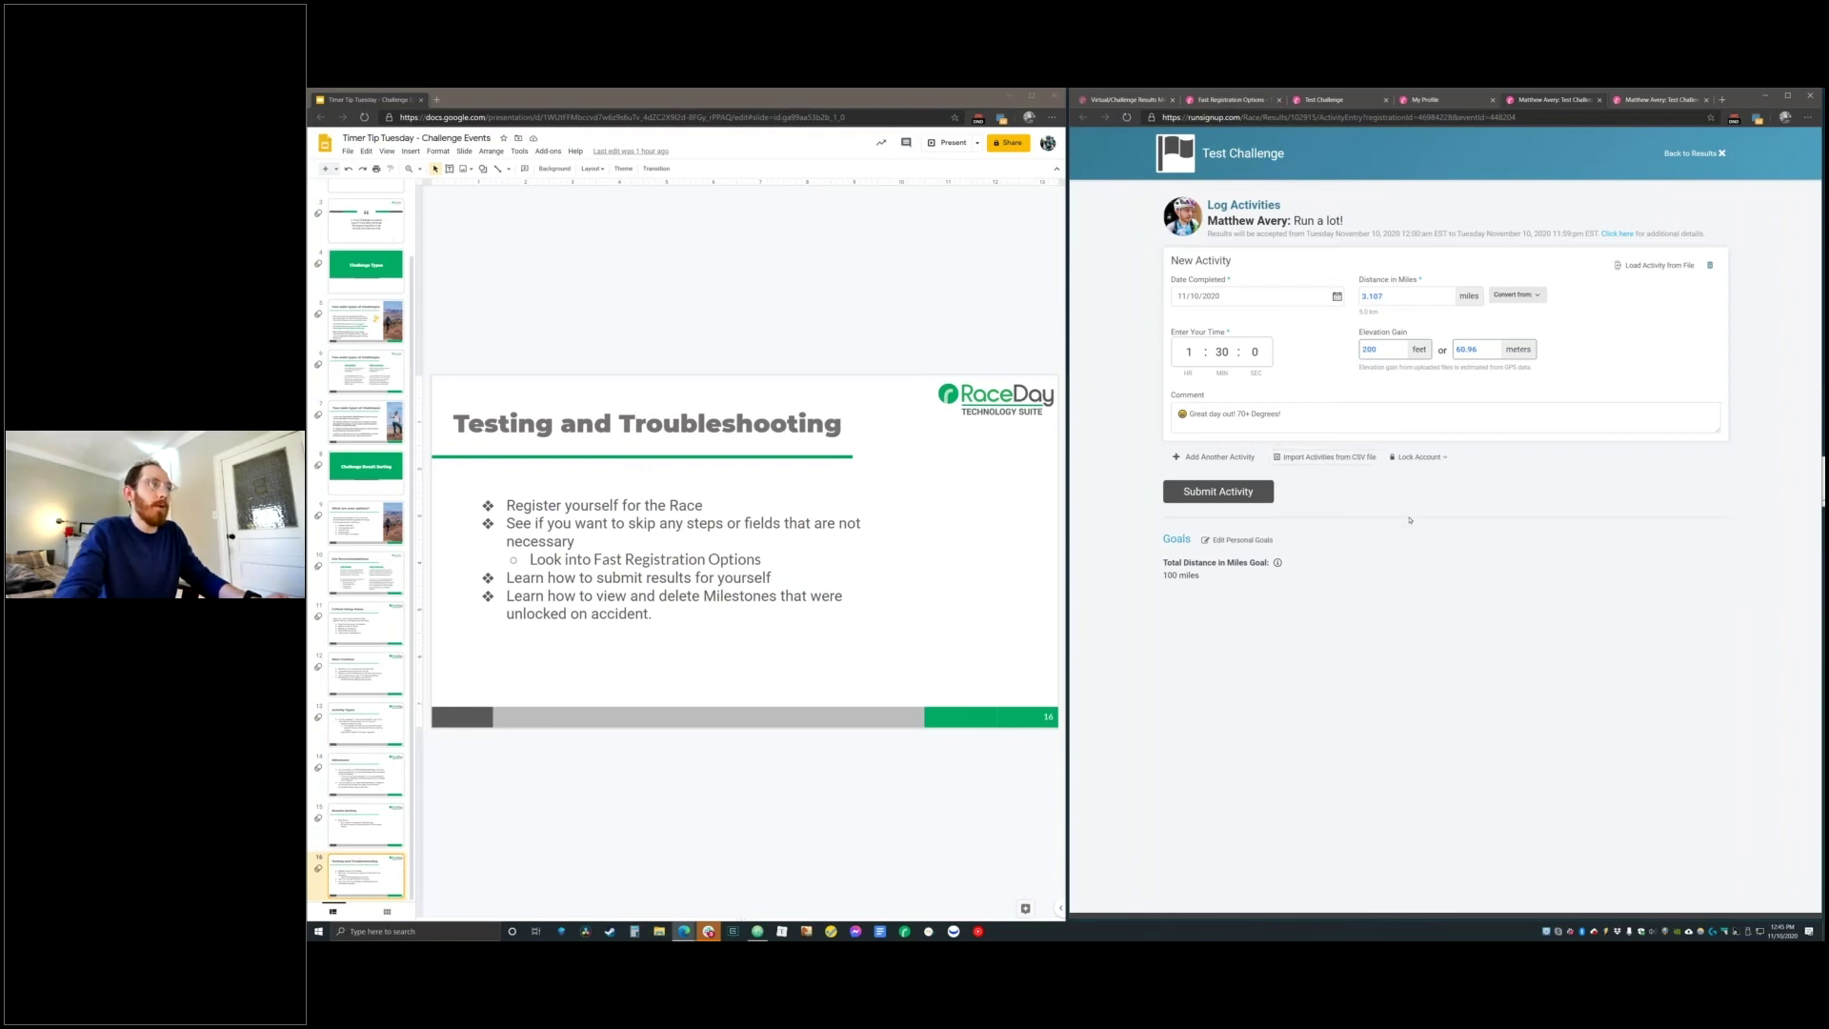
{"action": "left_click", "coordinate": [1433, 461]}
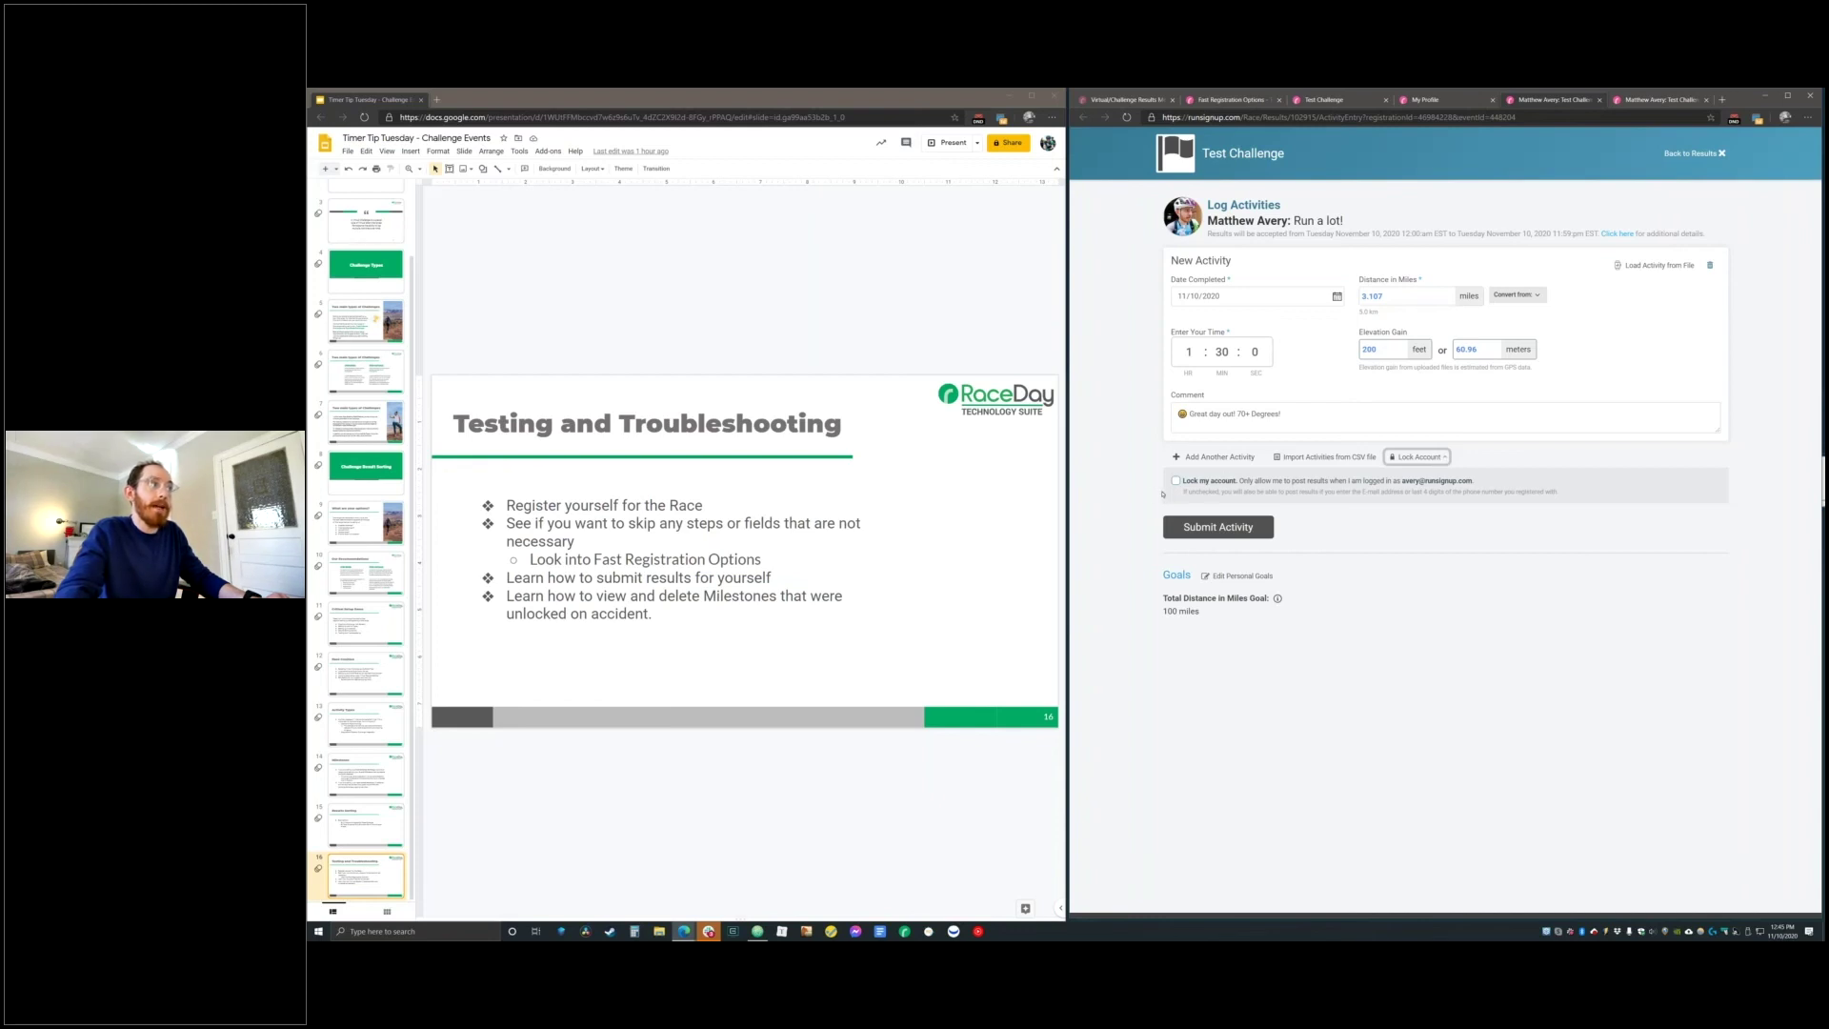
{"action": "left_click", "coordinate": [1426, 459]}
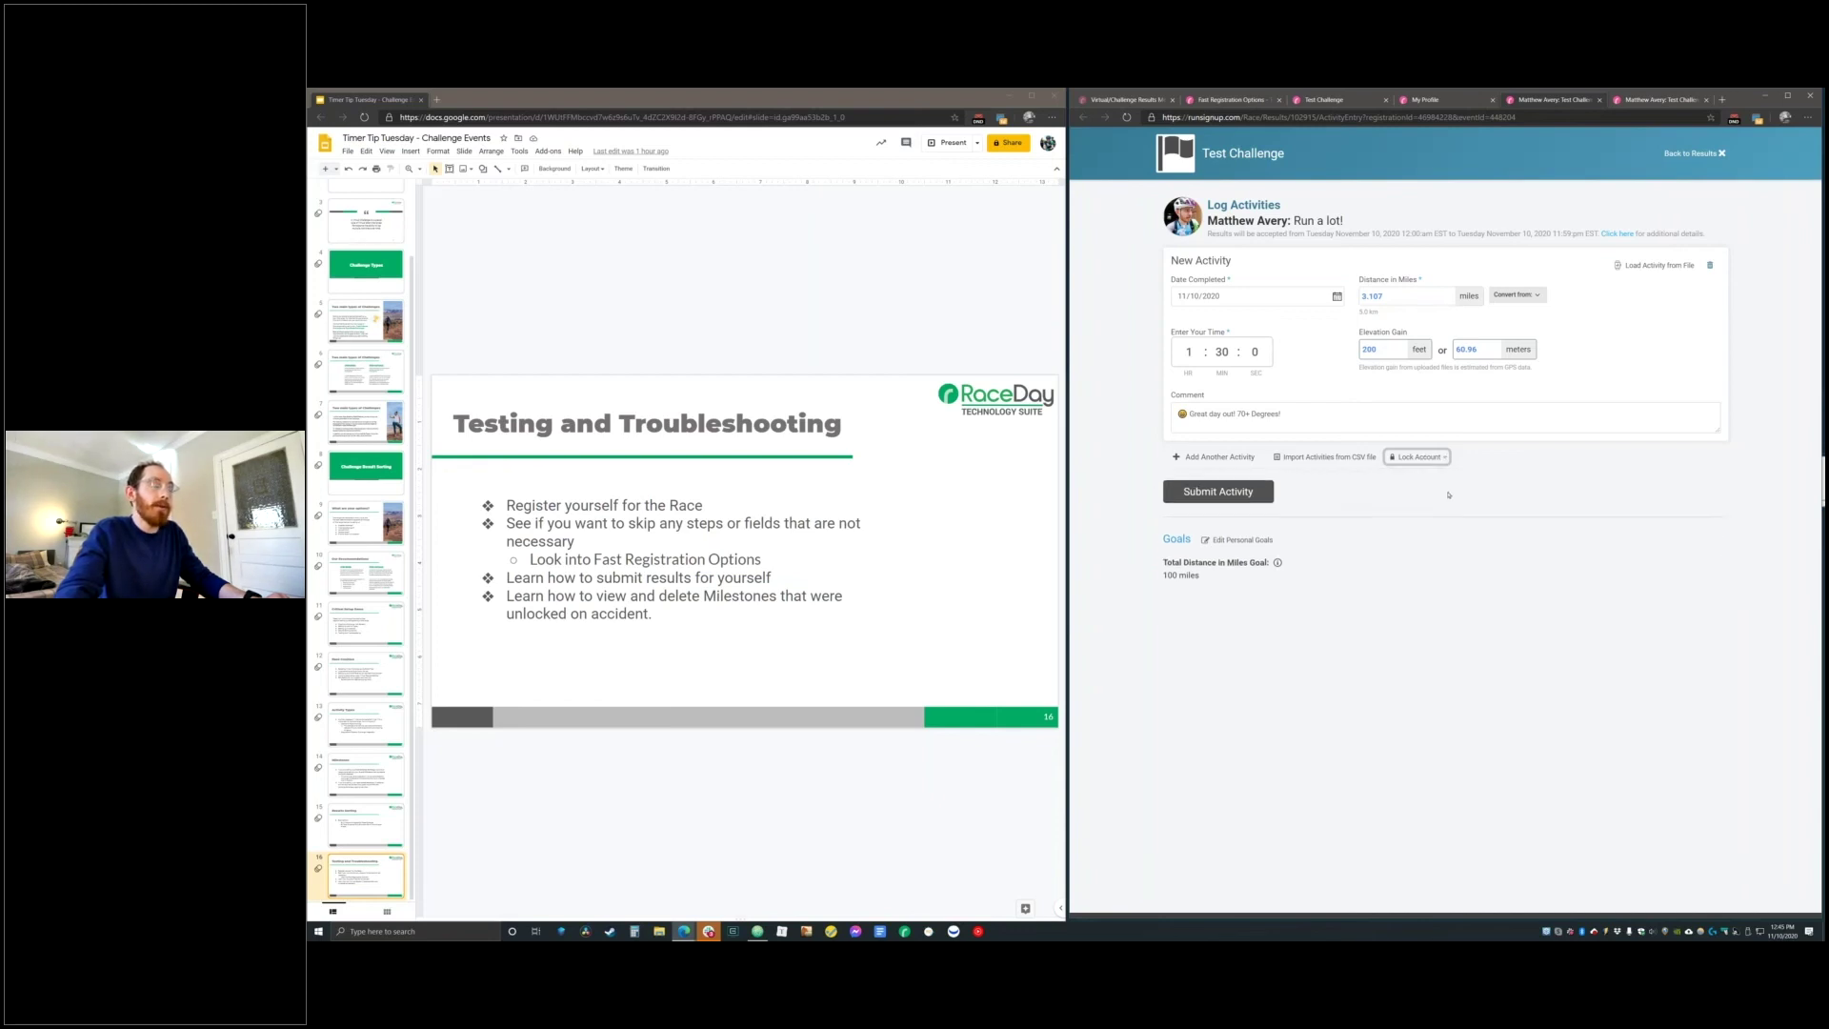
{"action": "left_click_drag", "start_coordinate": [1381, 258], "coordinate": [1297, 234]}
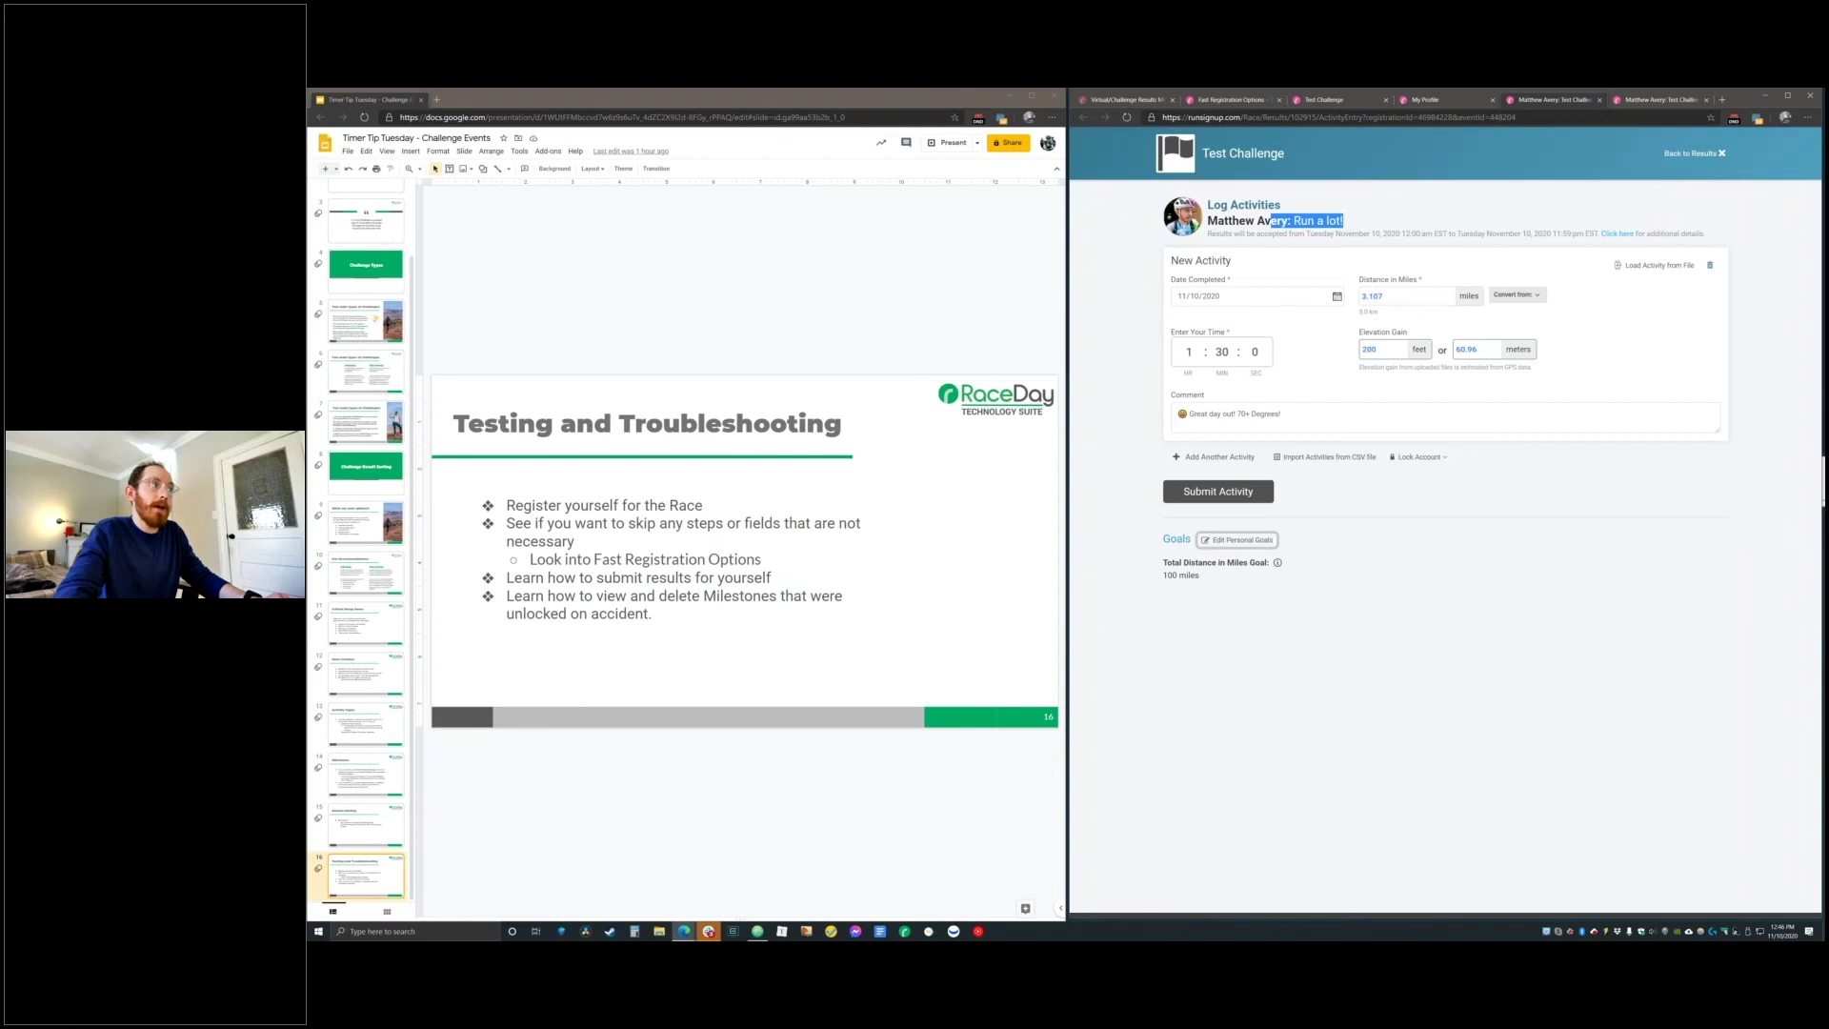
Set the personal distance goal to 25 miles and submit the activity for the Run a lot! event
{"action": "left_click", "coordinate": [1237, 540]}
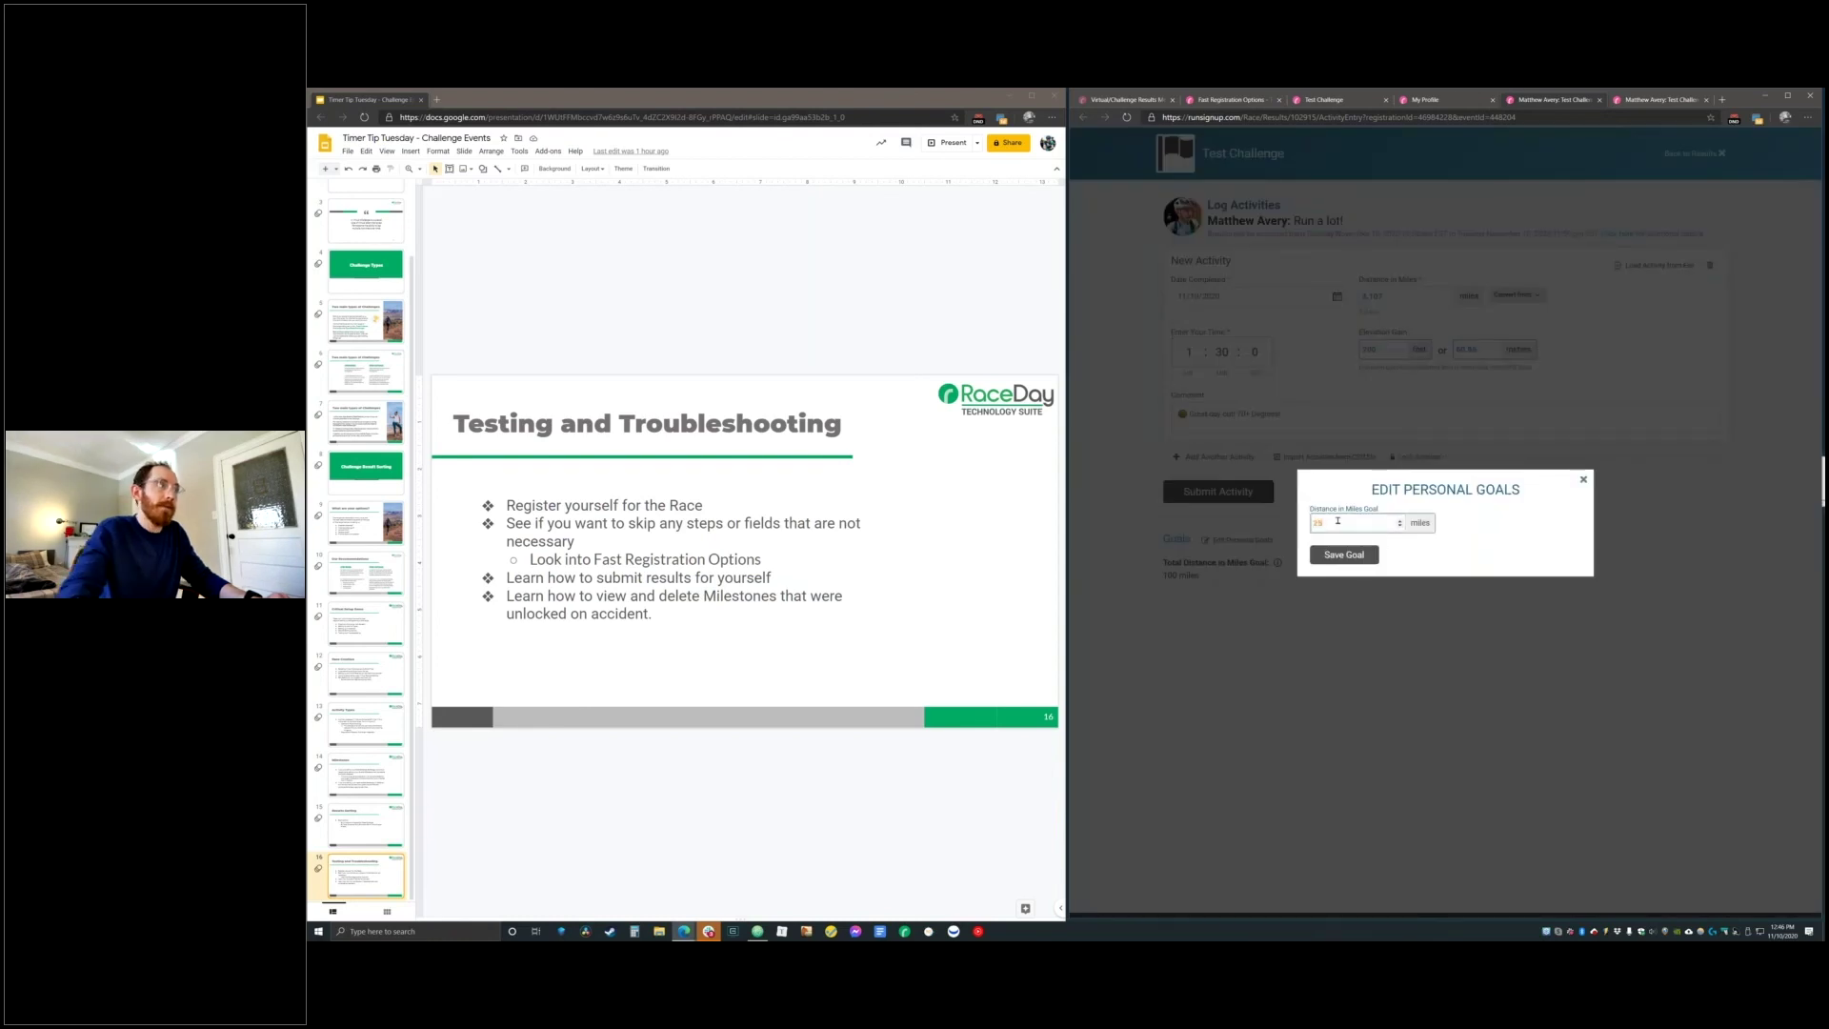
{"action": "left_click", "coordinate": [1344, 554]}
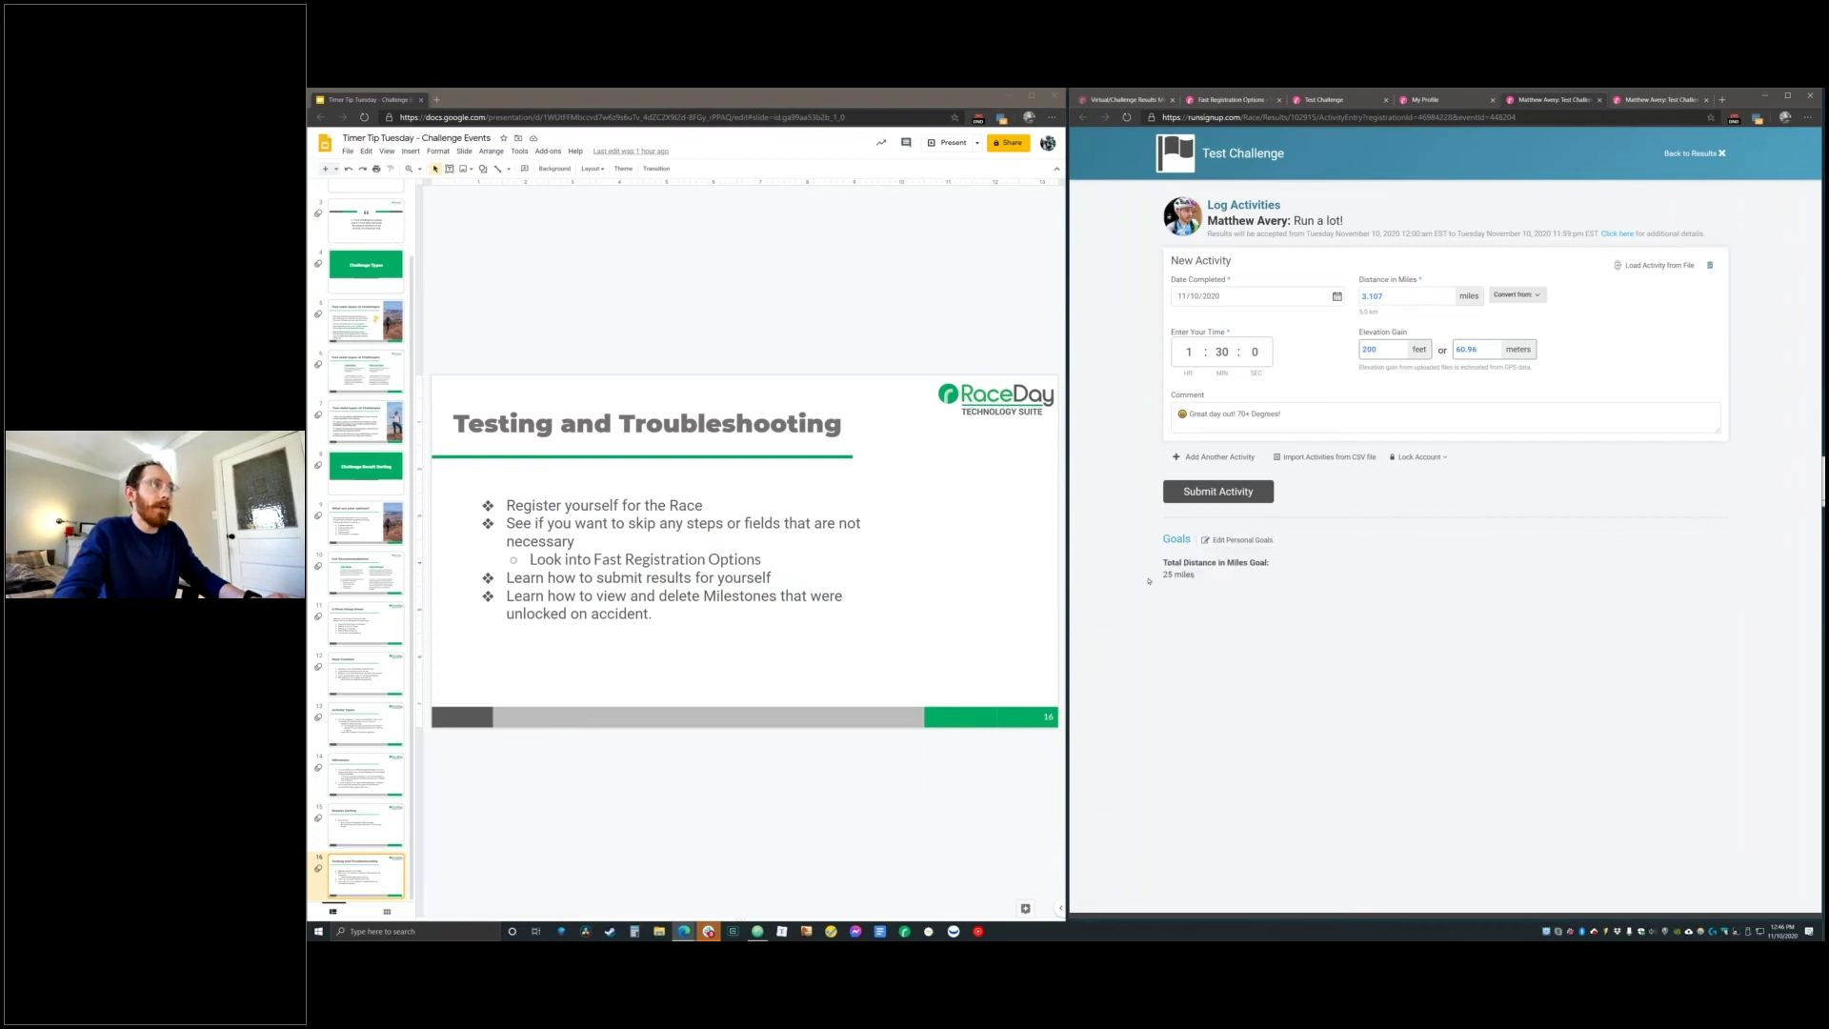
{"action": "left_click", "coordinate": [1218, 491]}
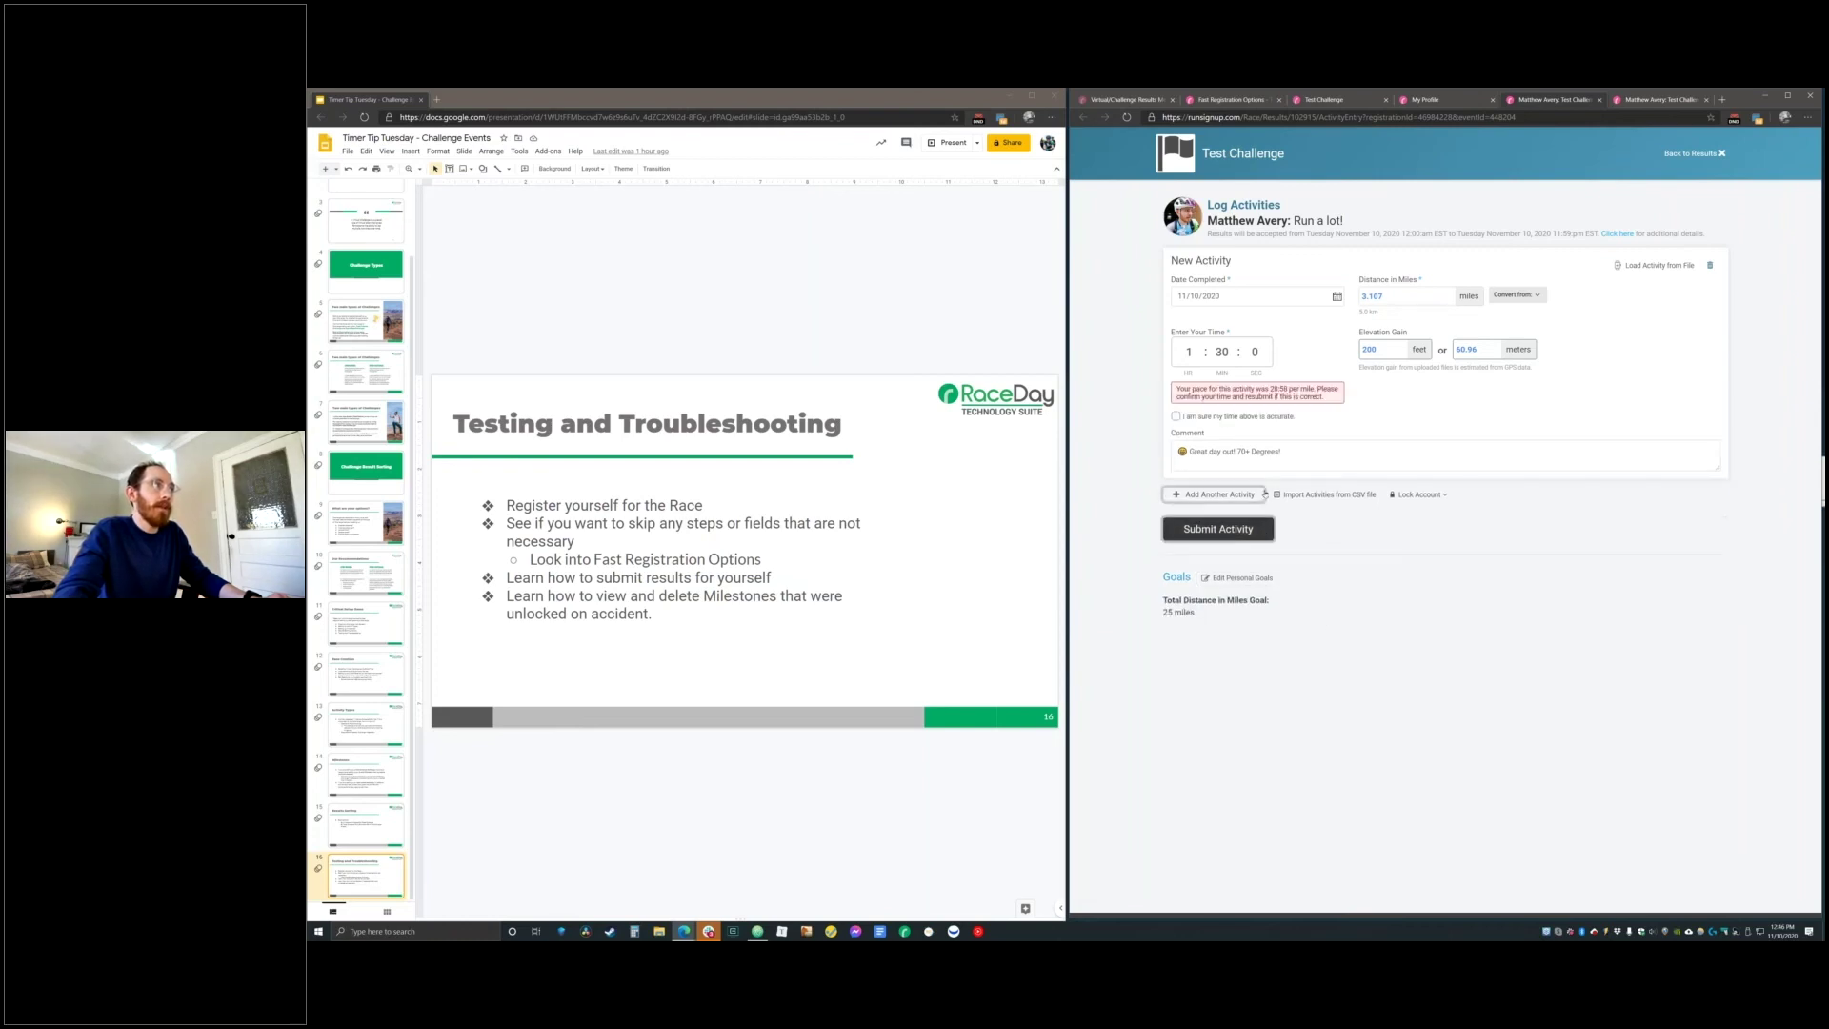
Set the activity's minutes to 0 and resubmit it with the time confirmed as accurate
{"action": "triple_click", "coordinate": [1295, 398]}
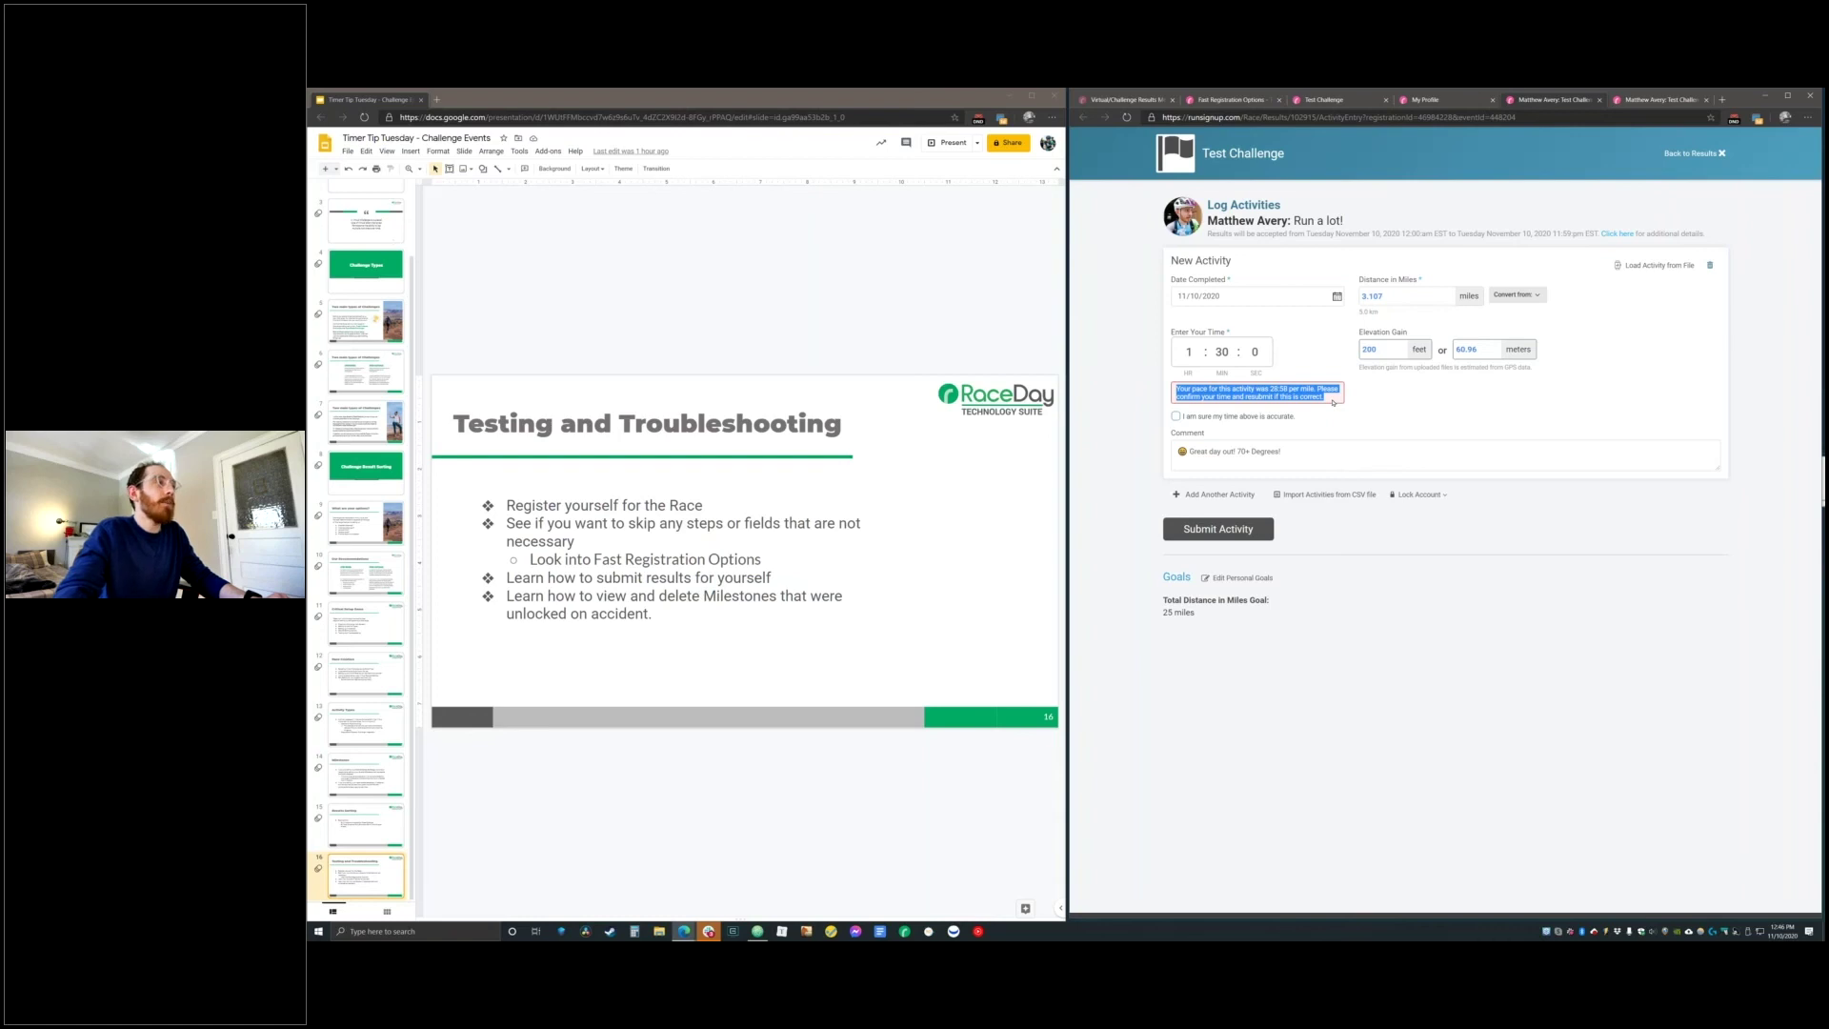
{"action": "double_click", "coordinate": [1220, 351]}
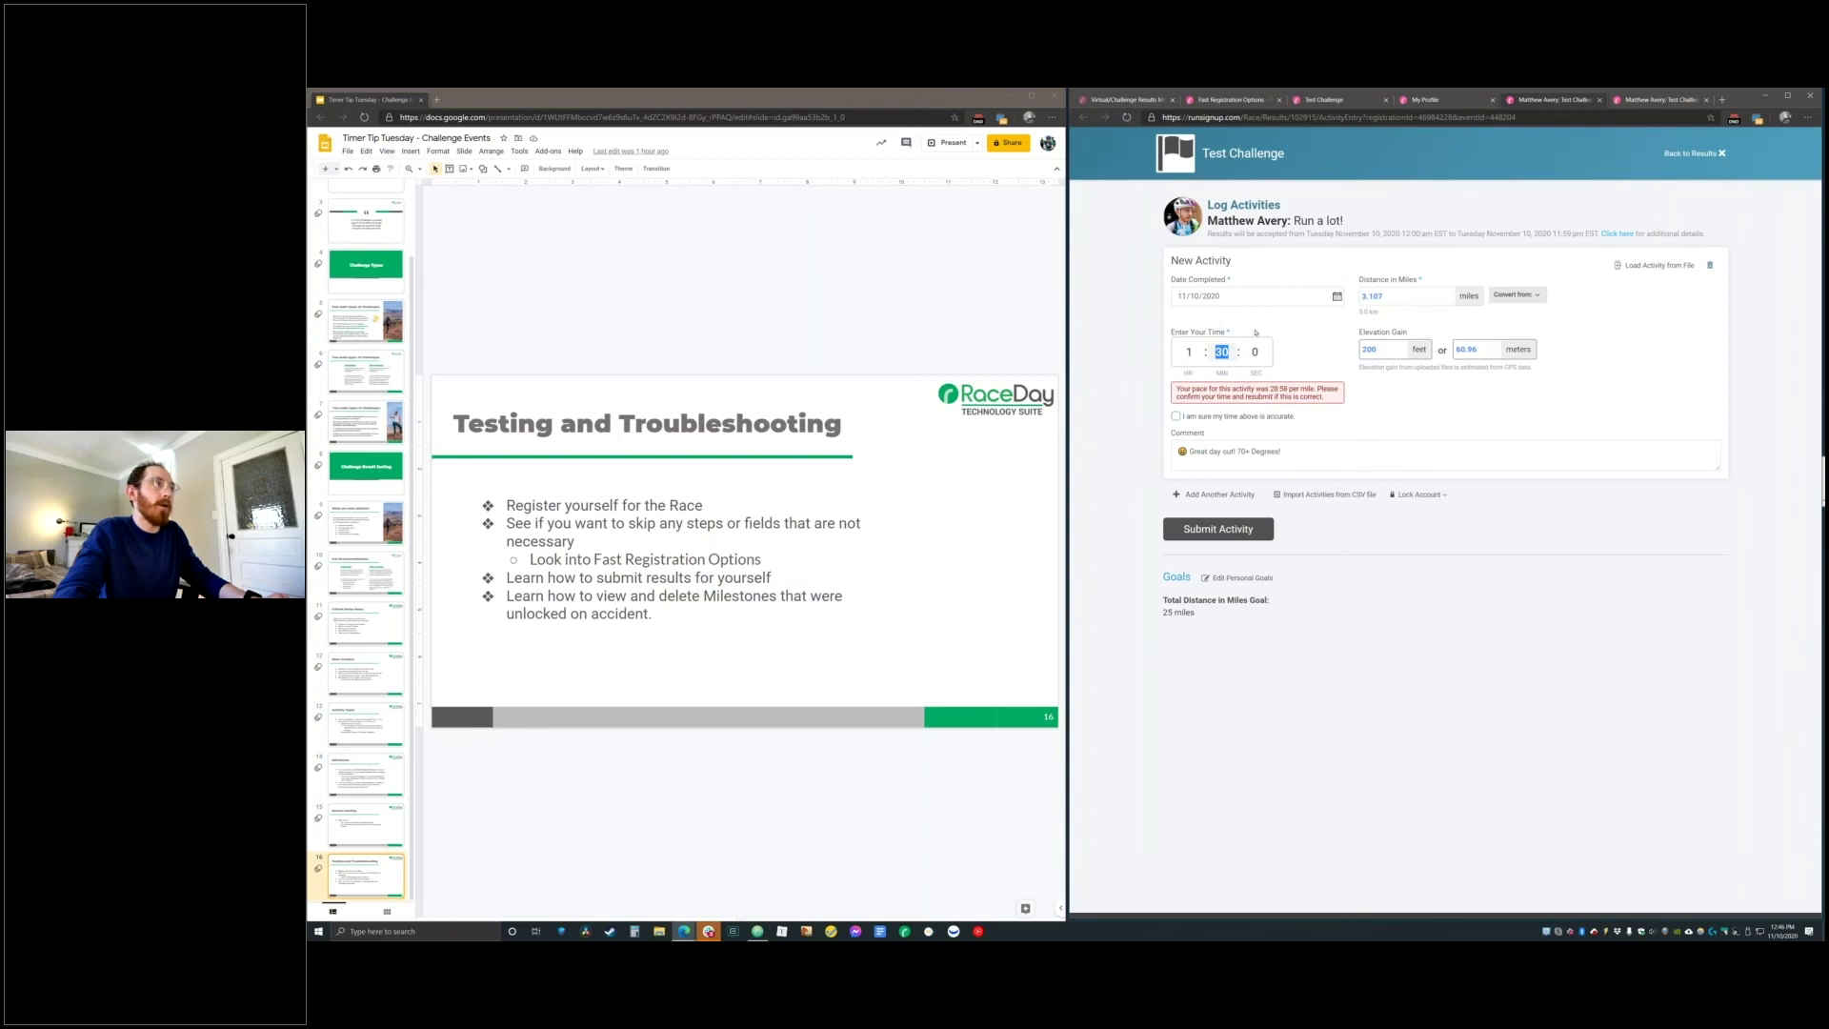
{"action": "left_click", "coordinate": [1247, 420]}
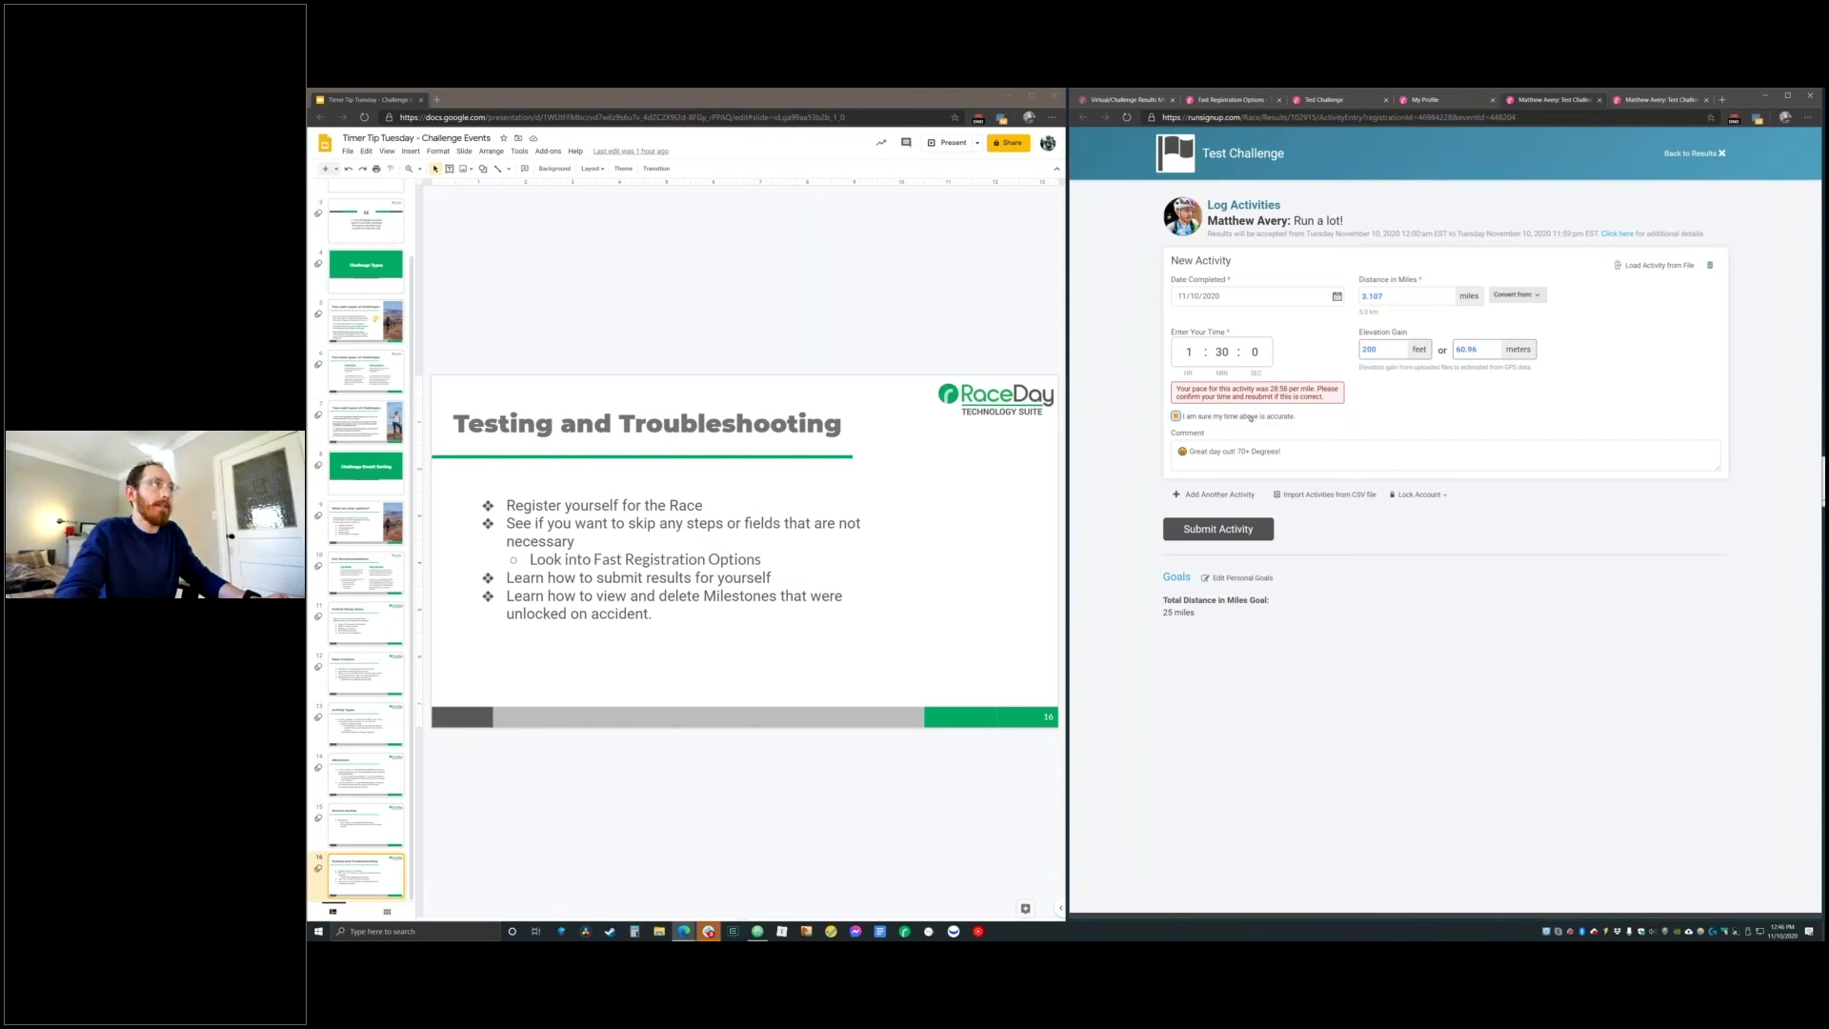
{"action": "left_click", "coordinate": [1221, 360]}
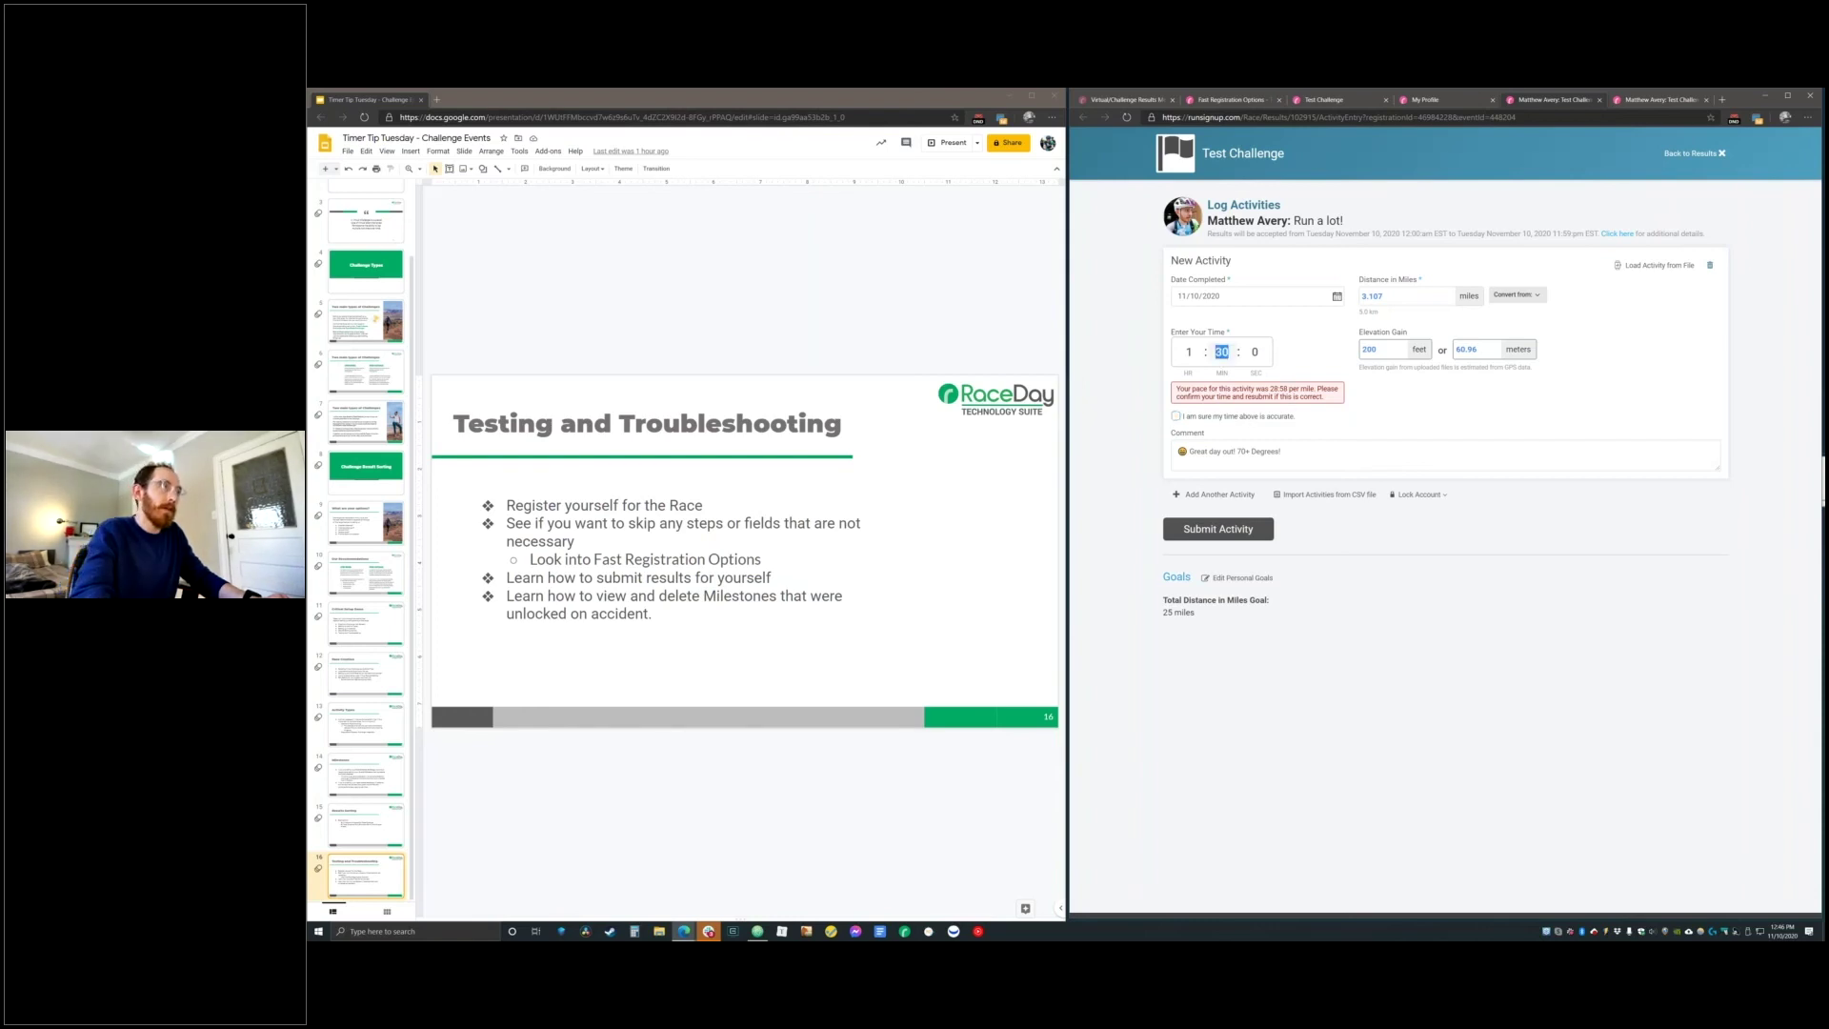
{"action": "type", "text": "0"}
{"action": "left_click", "coordinate": [1222, 530]}
{"action": "left_click_drag", "start_coordinate": [1266, 421], "coordinate": [1261, 433]}
{"action": "left_click", "coordinate": [1229, 419]}
{"action": "left_click", "coordinate": [1218, 528]}
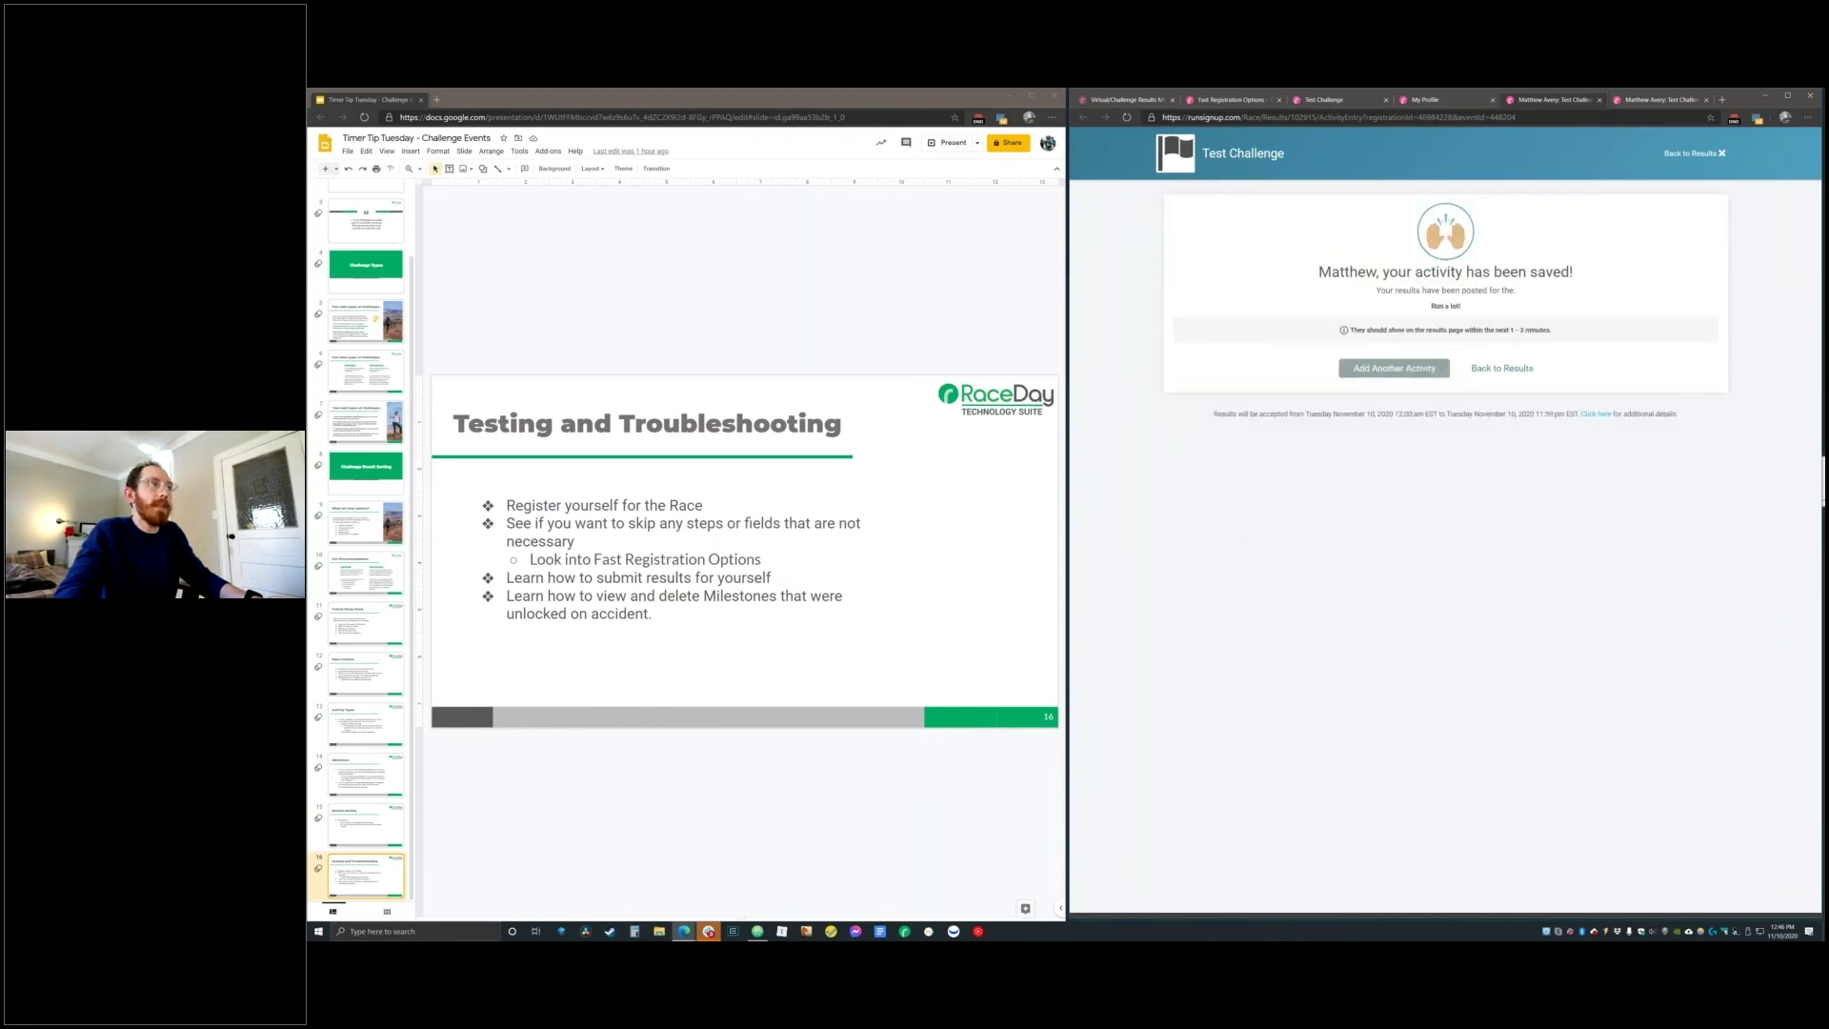
{"action": "left_click_drag", "start_coordinate": [1557, 331], "coordinate": [1299, 341]}
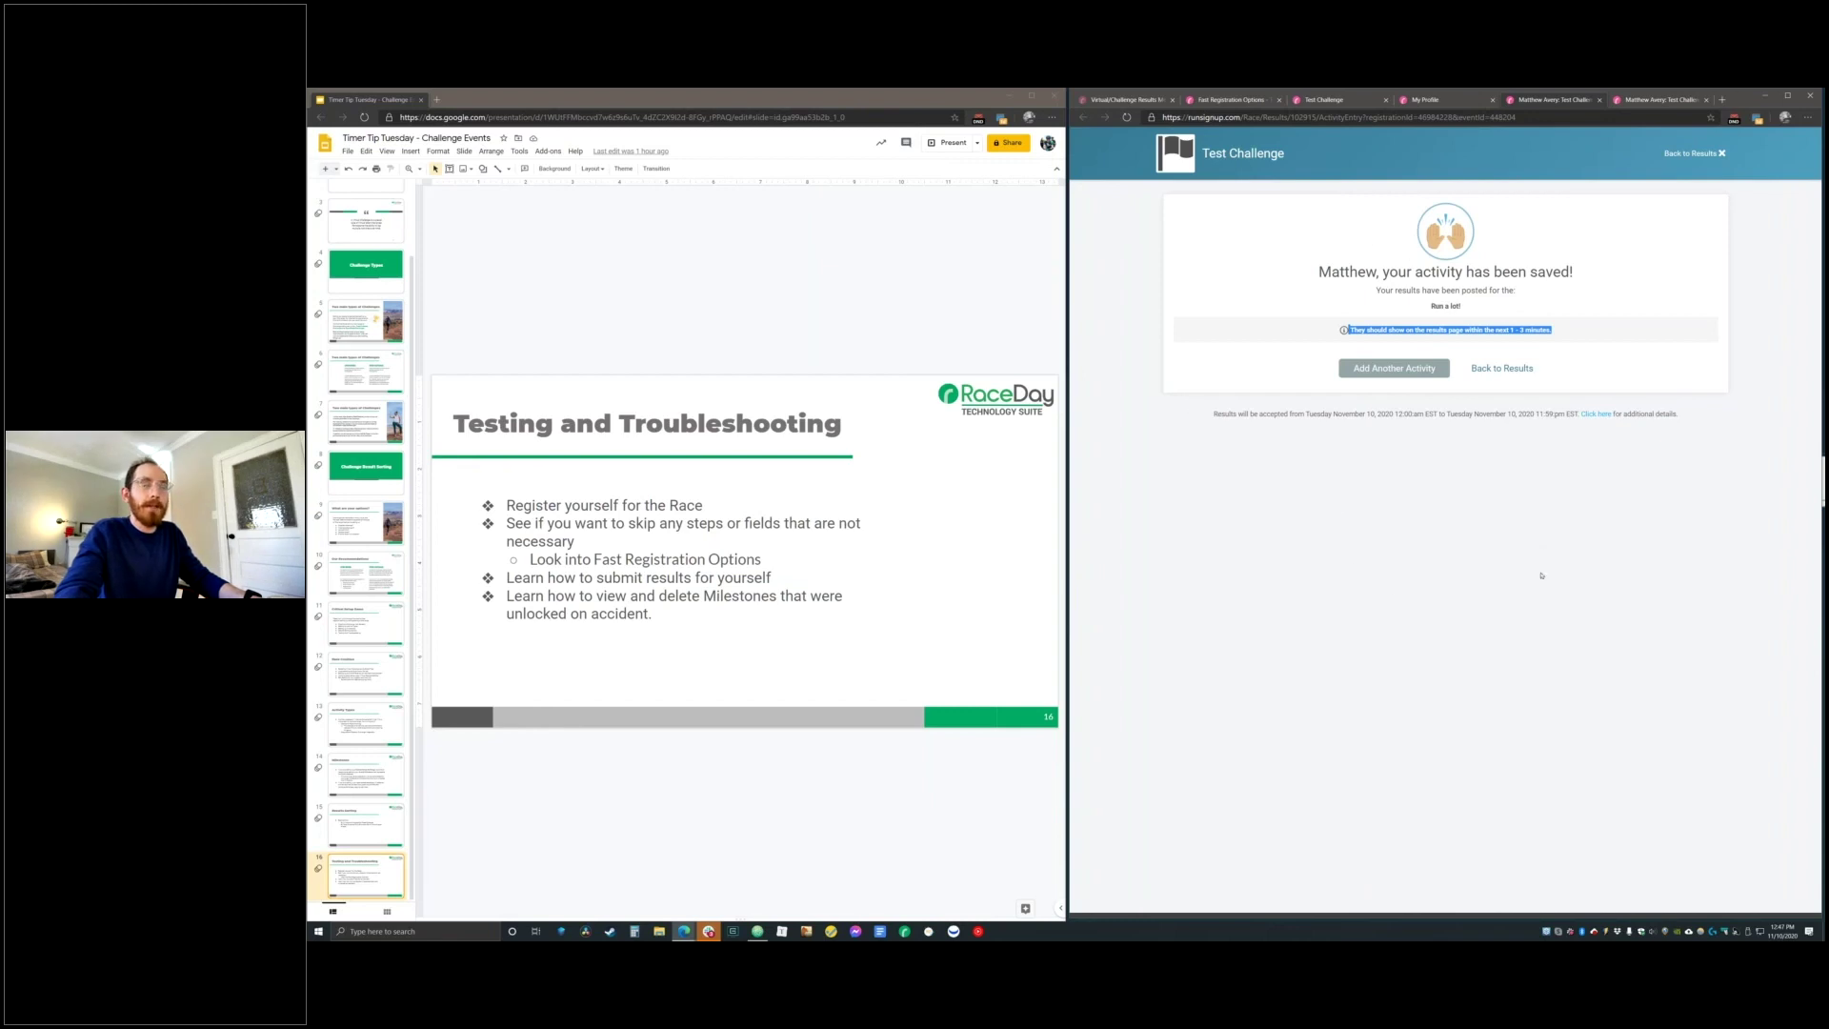
{"action": "left_click", "coordinate": [1539, 359]}
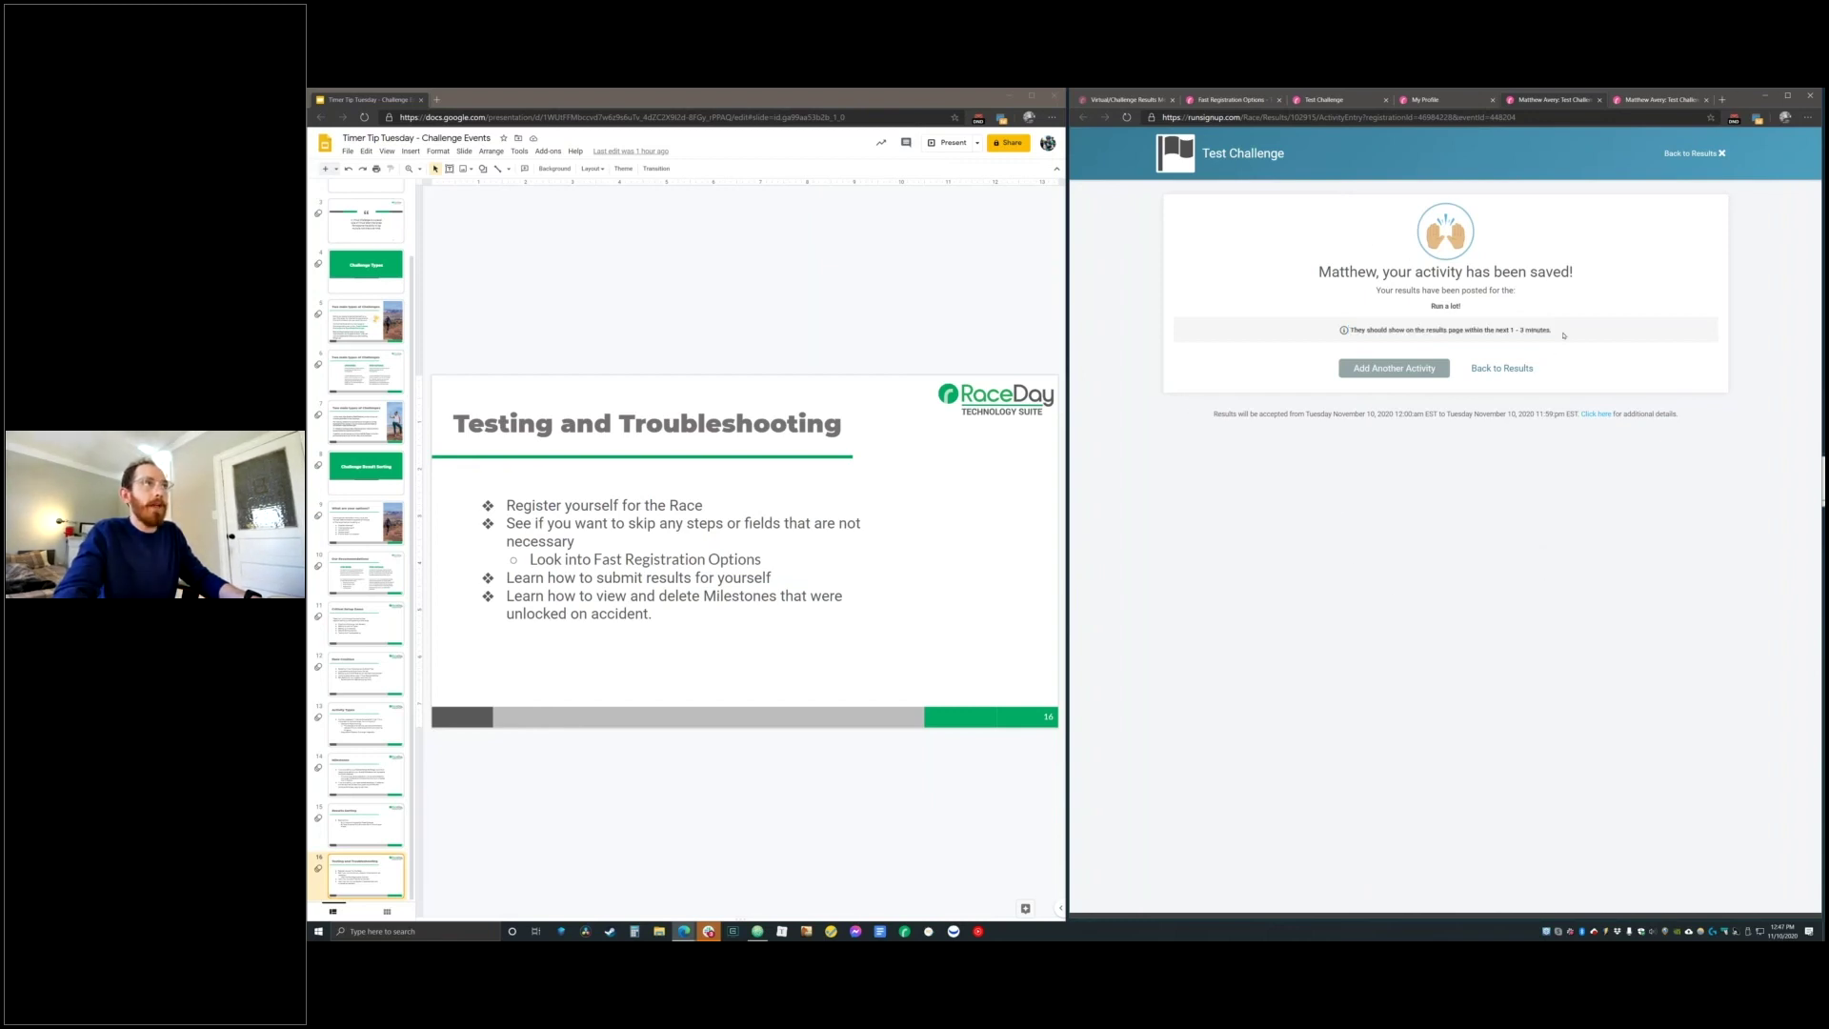
Start an activity entry for the Run a specific distance event with a distance of 13.1 miles
{"action": "left_click", "coordinate": [1633, 101]}
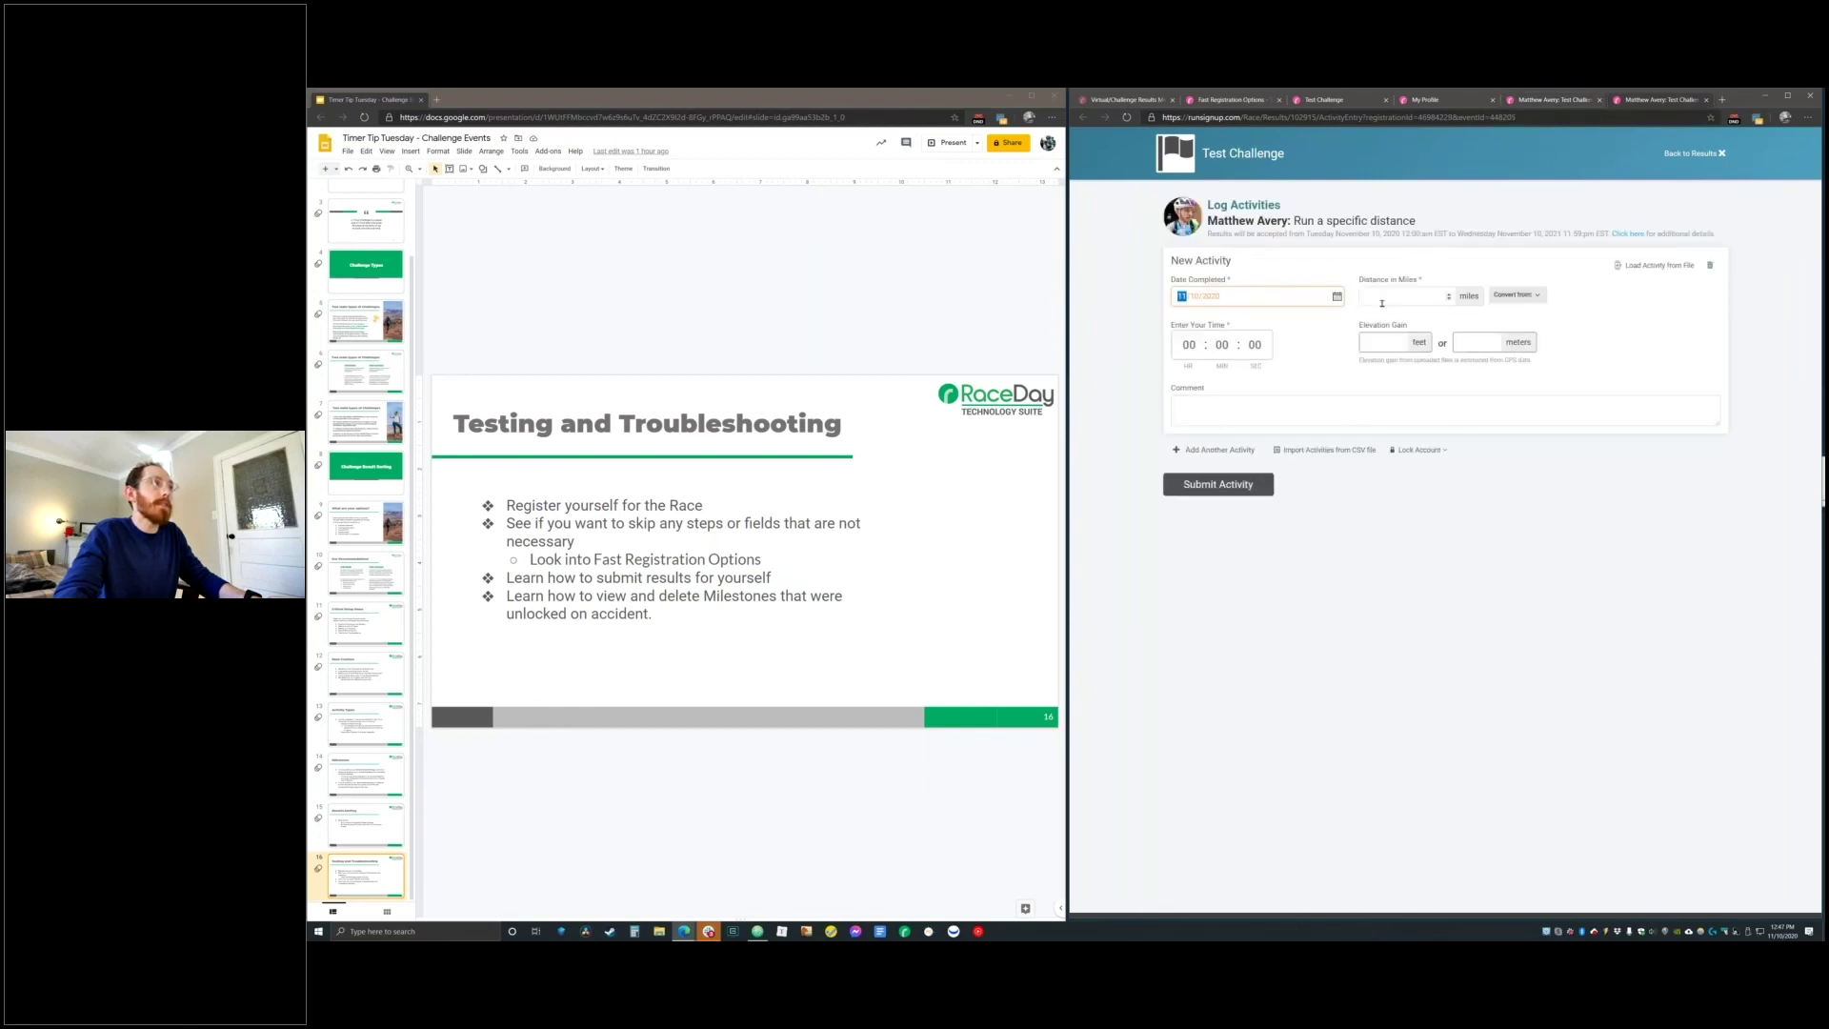
{"action": "left_click", "coordinate": [1200, 344]}
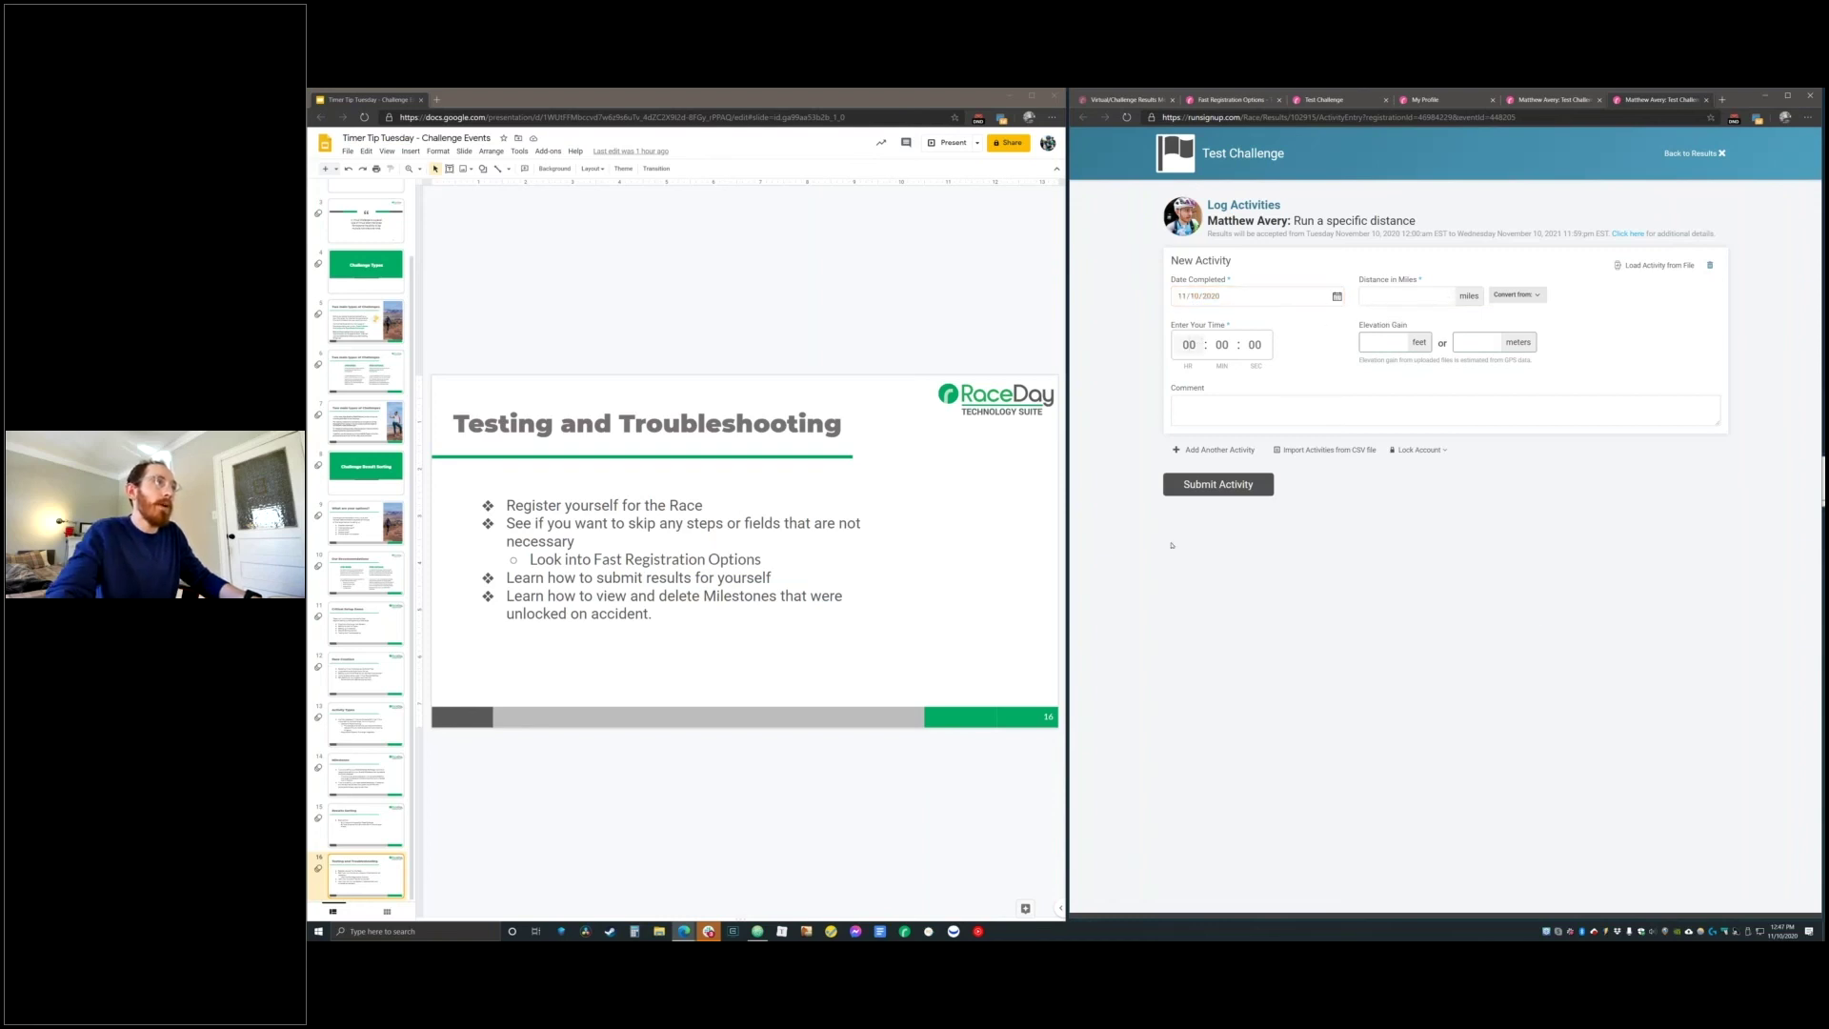
{"action": "left_click", "coordinate": [1405, 297]}
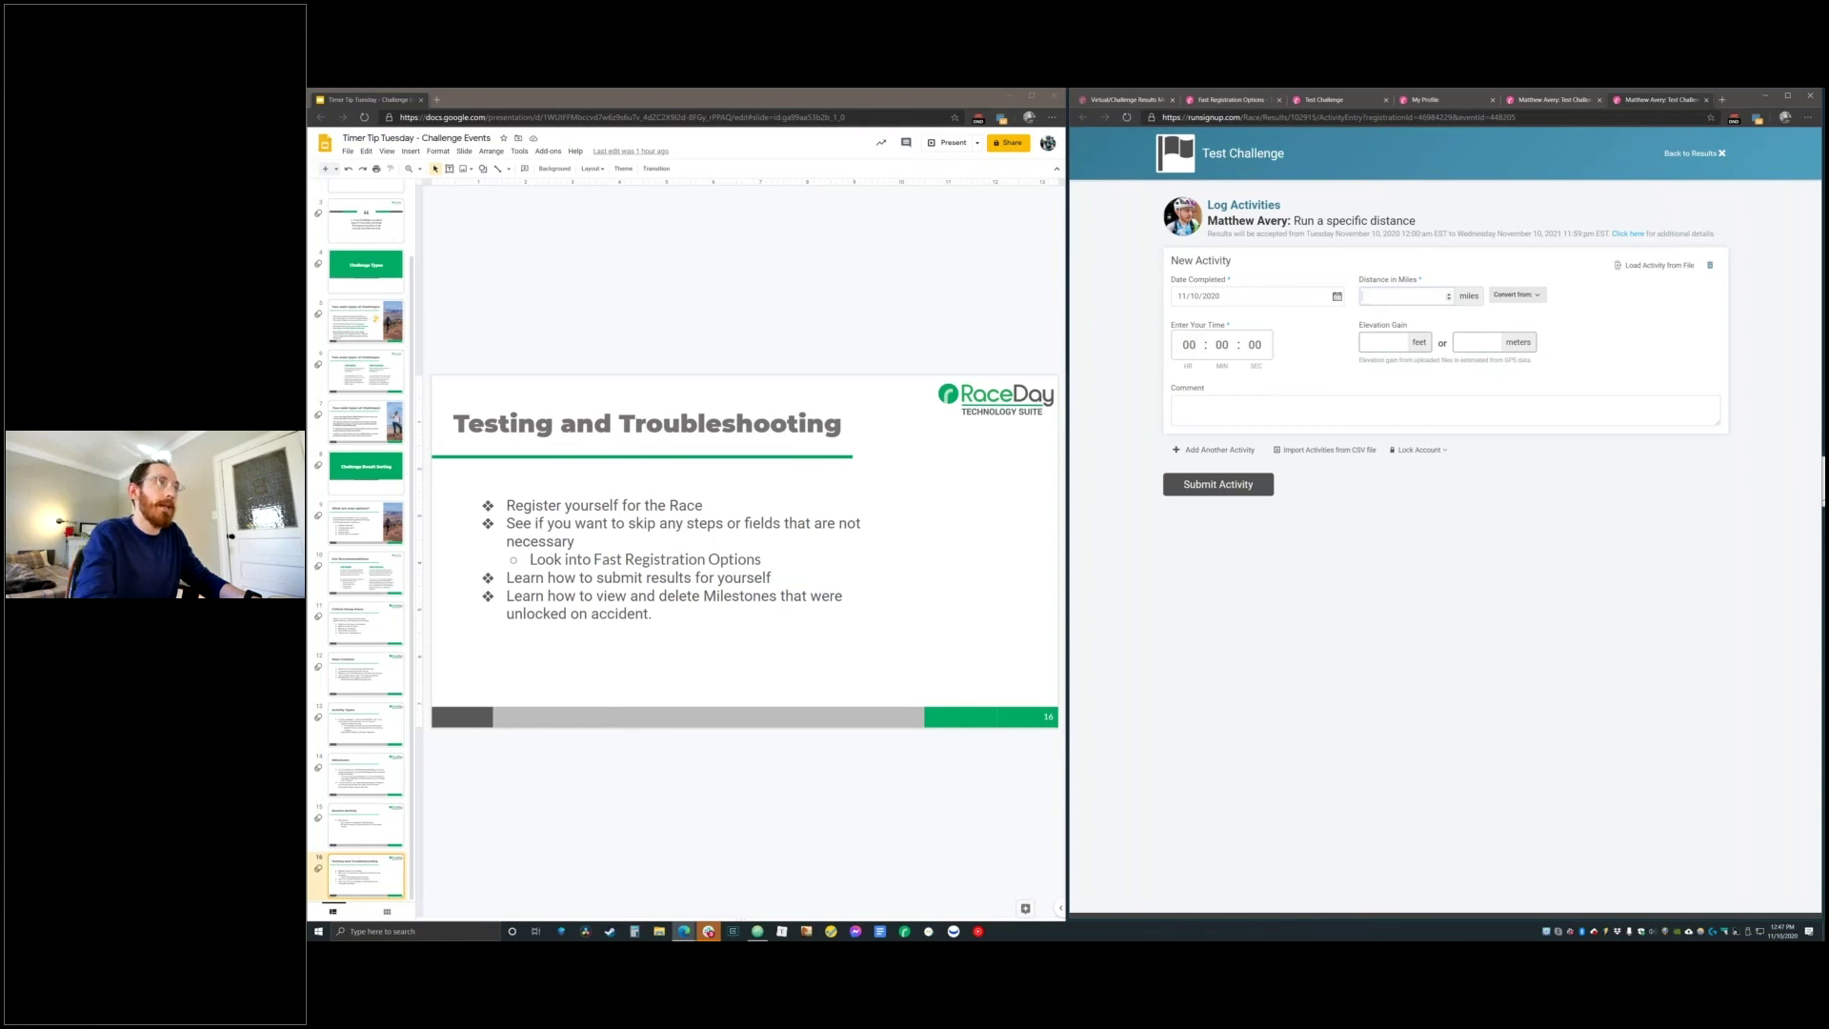
{"action": "type", "text": "13.1"}
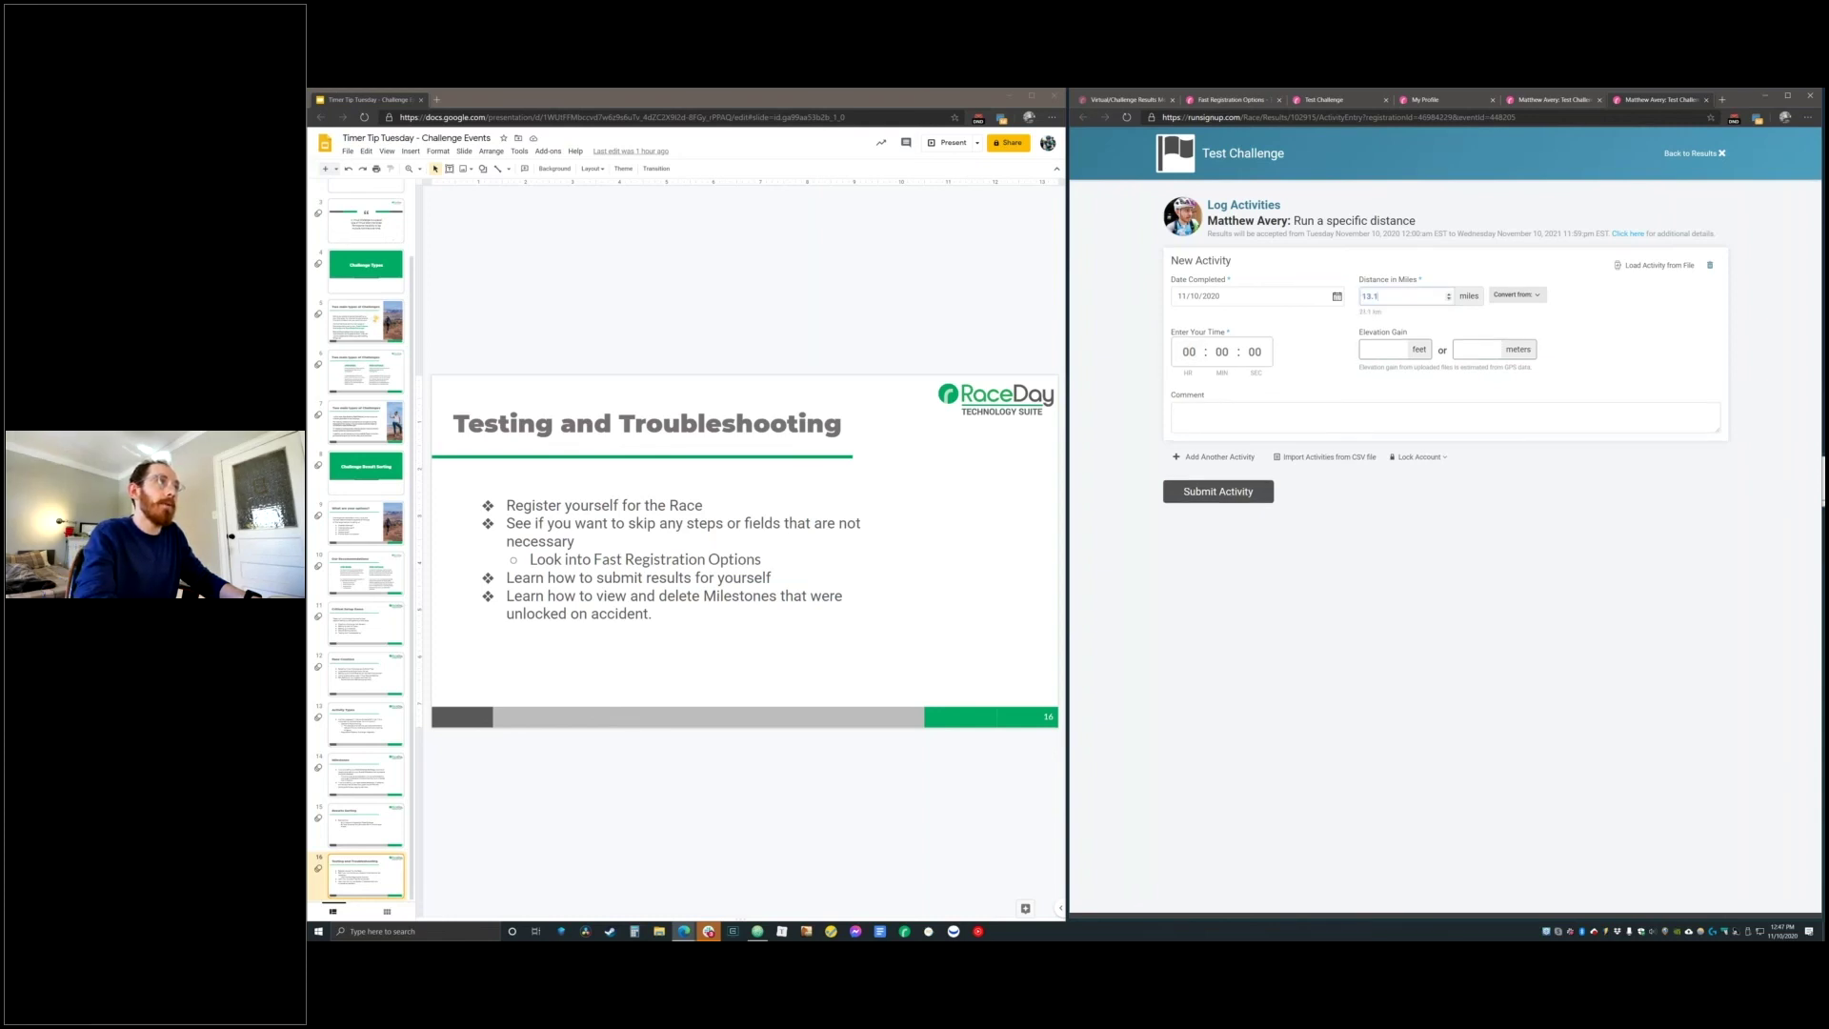
Set the activity's time to 1:30:00 and submit the activity
{"action": "left_click", "coordinate": [1197, 351]}
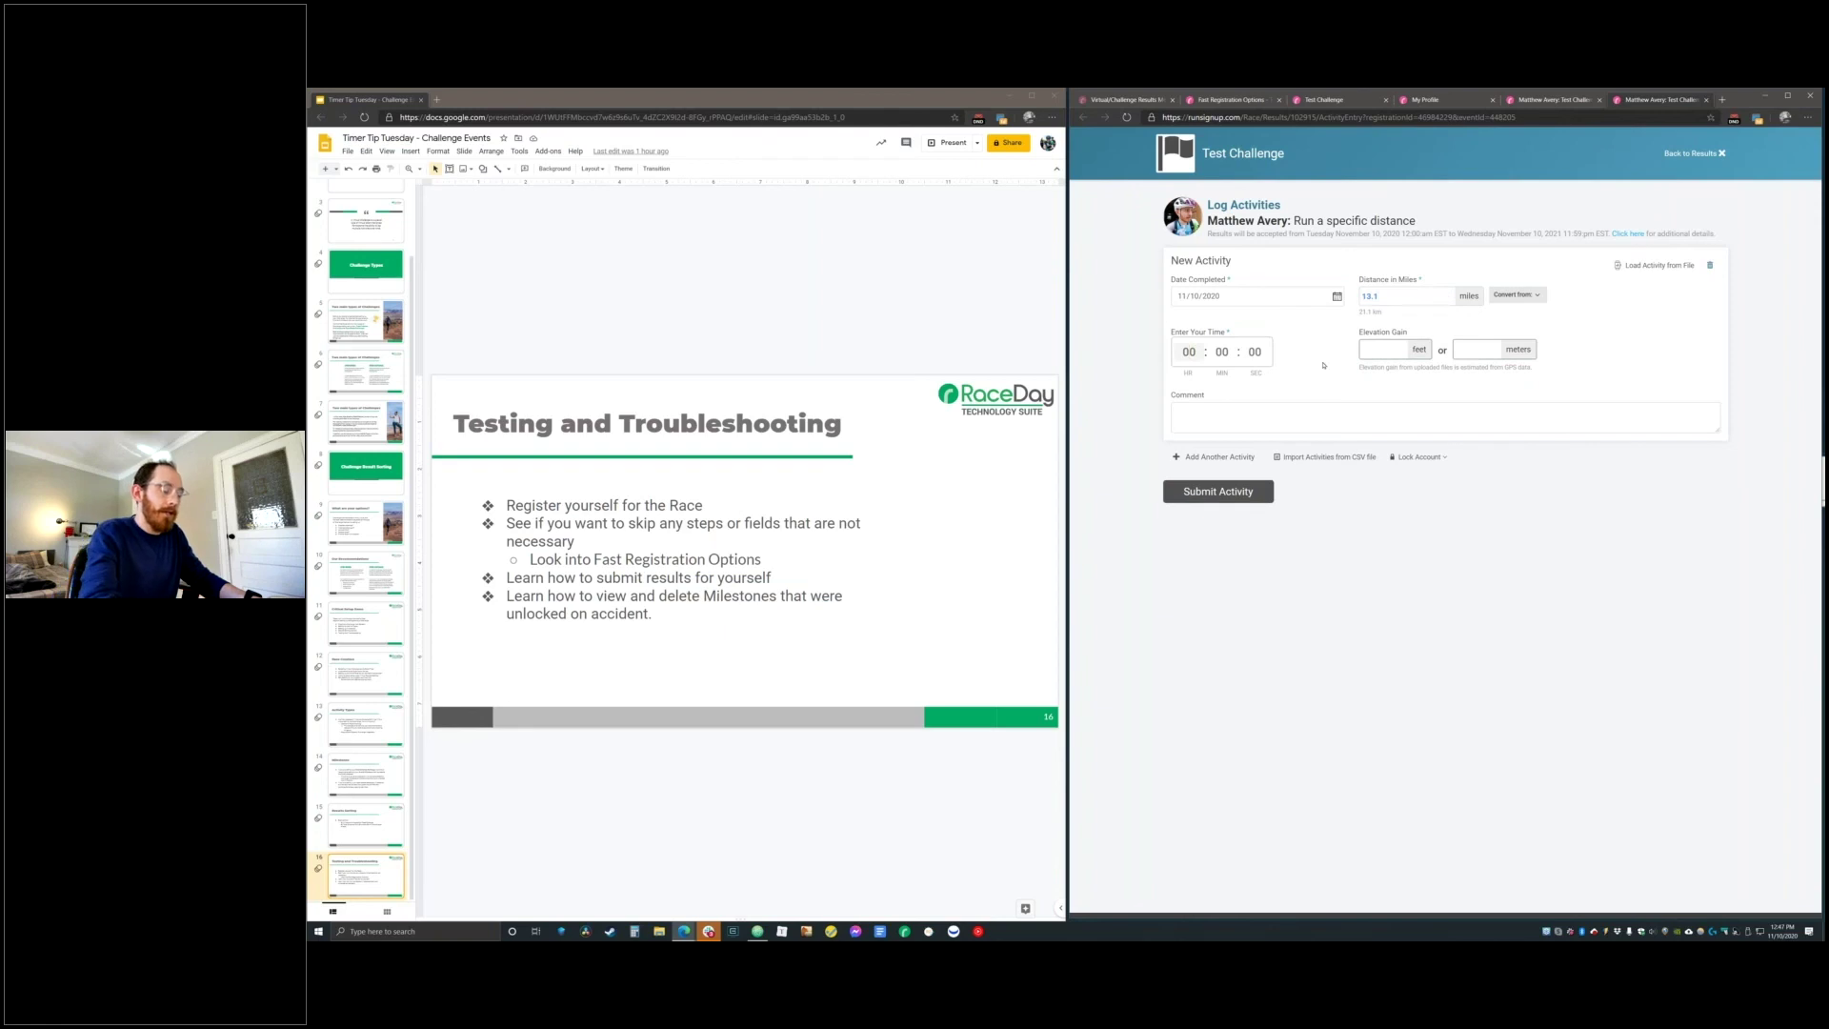
{"action": "type", "text": "1"}
{"action": "key", "text": "Tab"}
{"action": "type", "text": "30"}
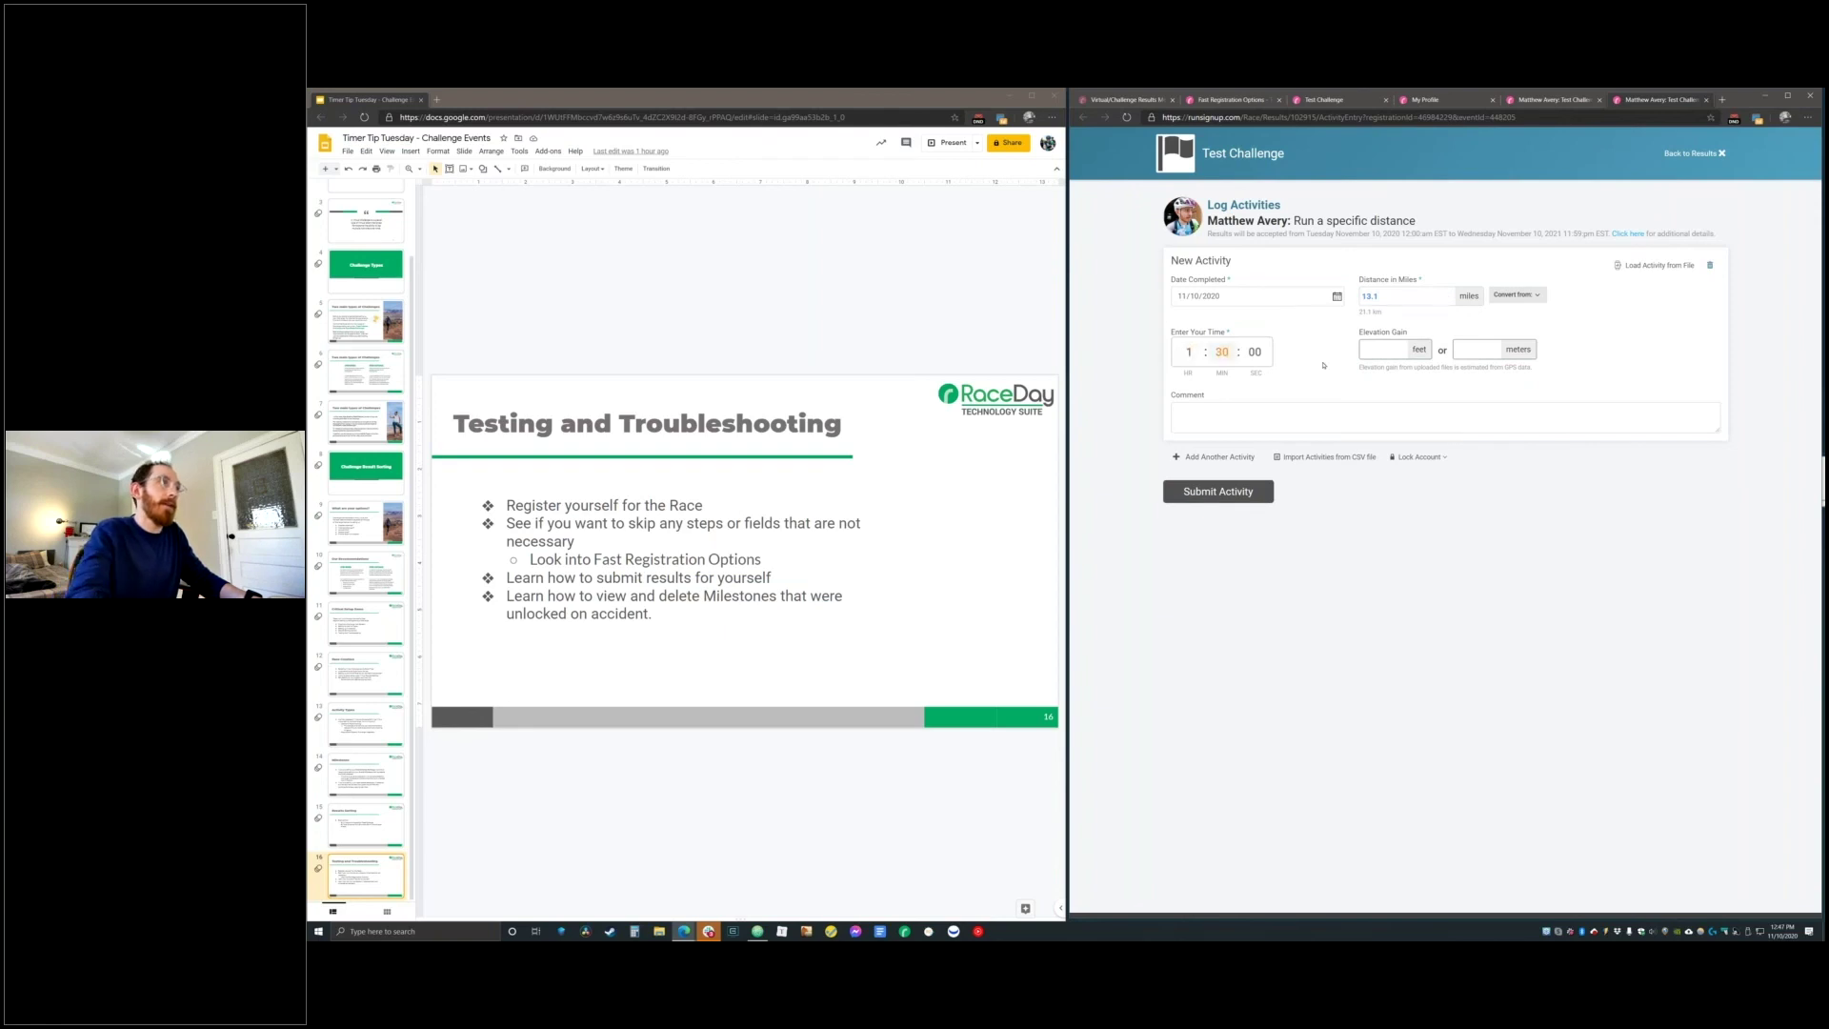
{"action": "left_click", "coordinate": [1256, 352]}
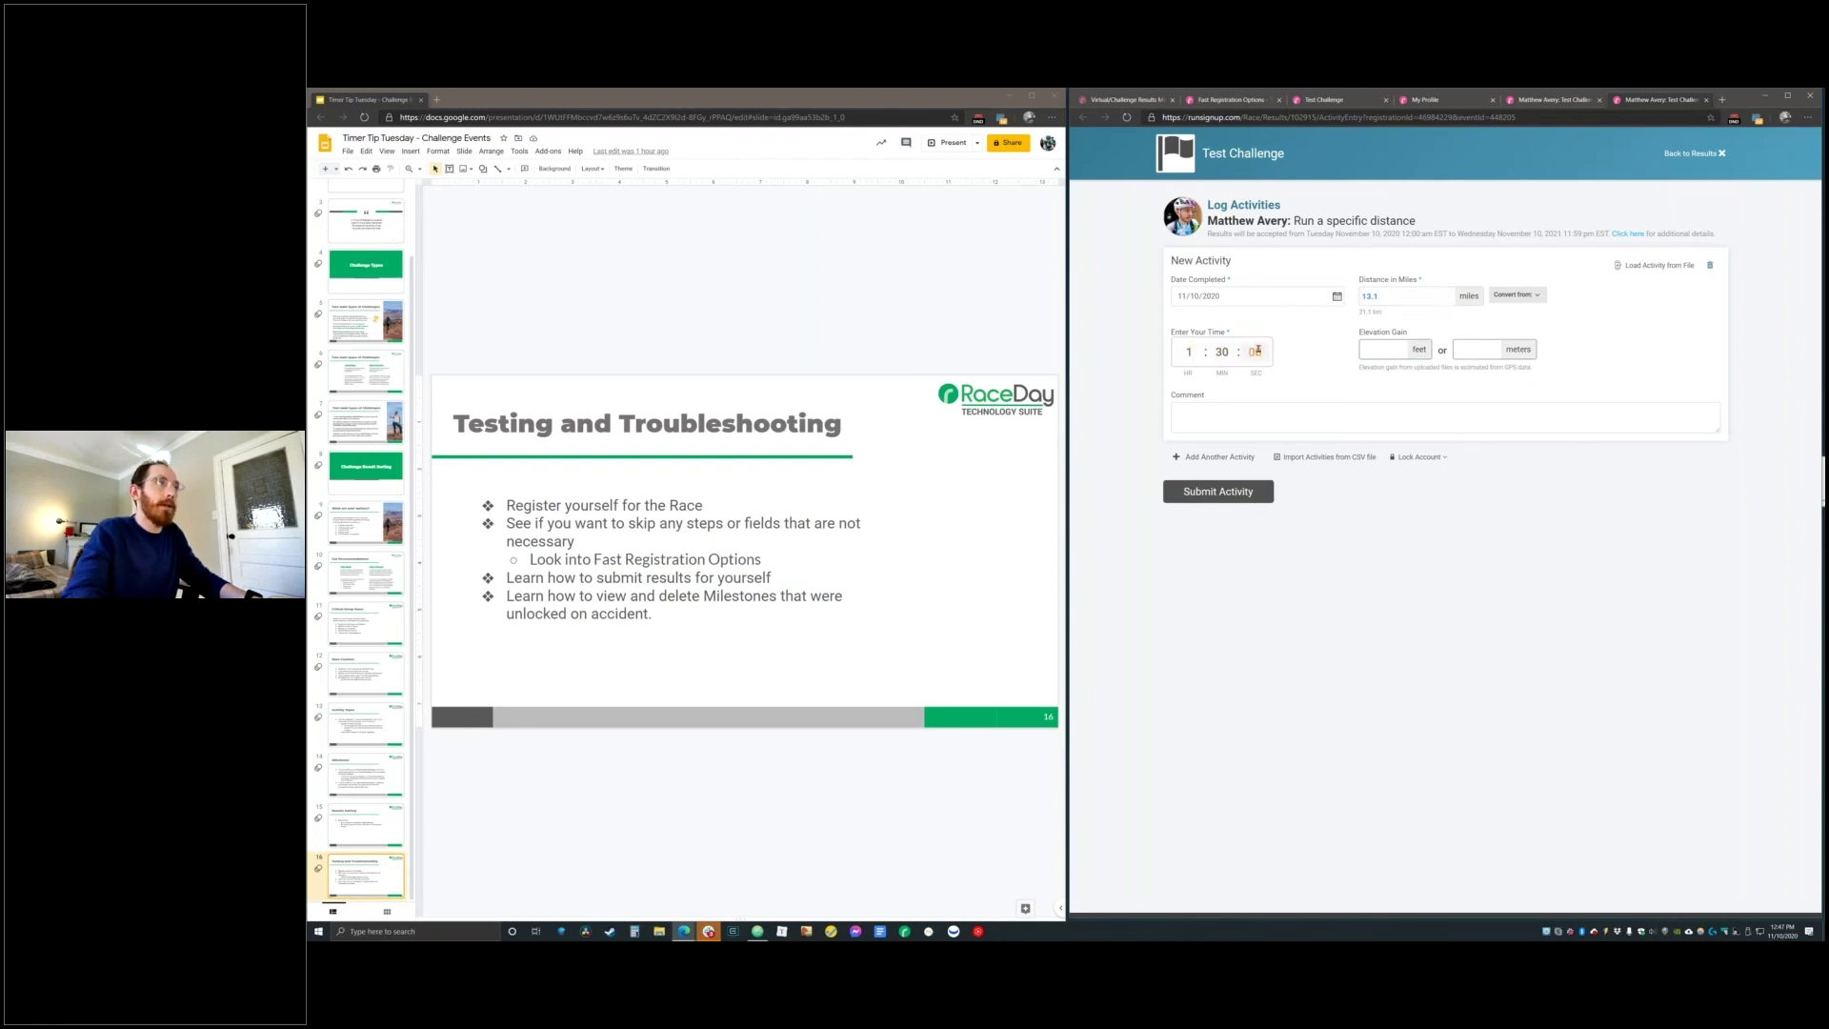
{"action": "key", "text": "Tab"}
{"action": "left_click", "coordinate": [1436, 443]}
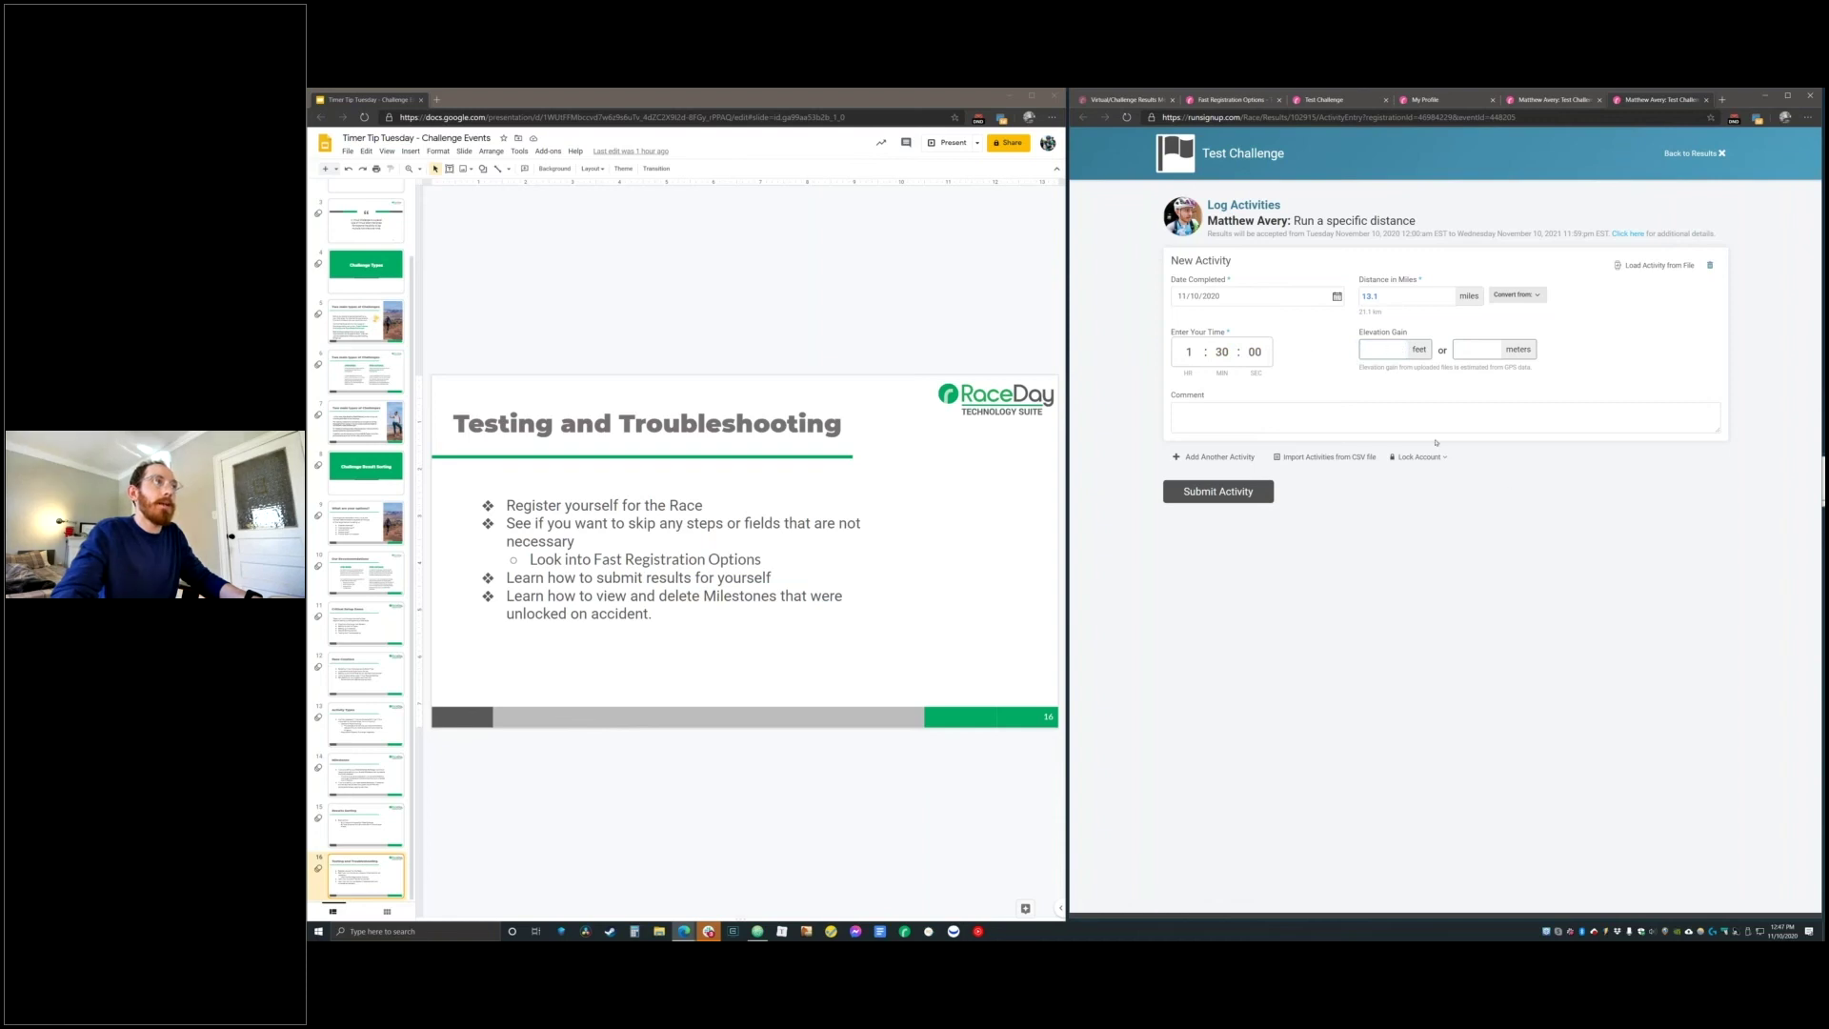
{"action": "left_click", "coordinate": [1218, 491]}
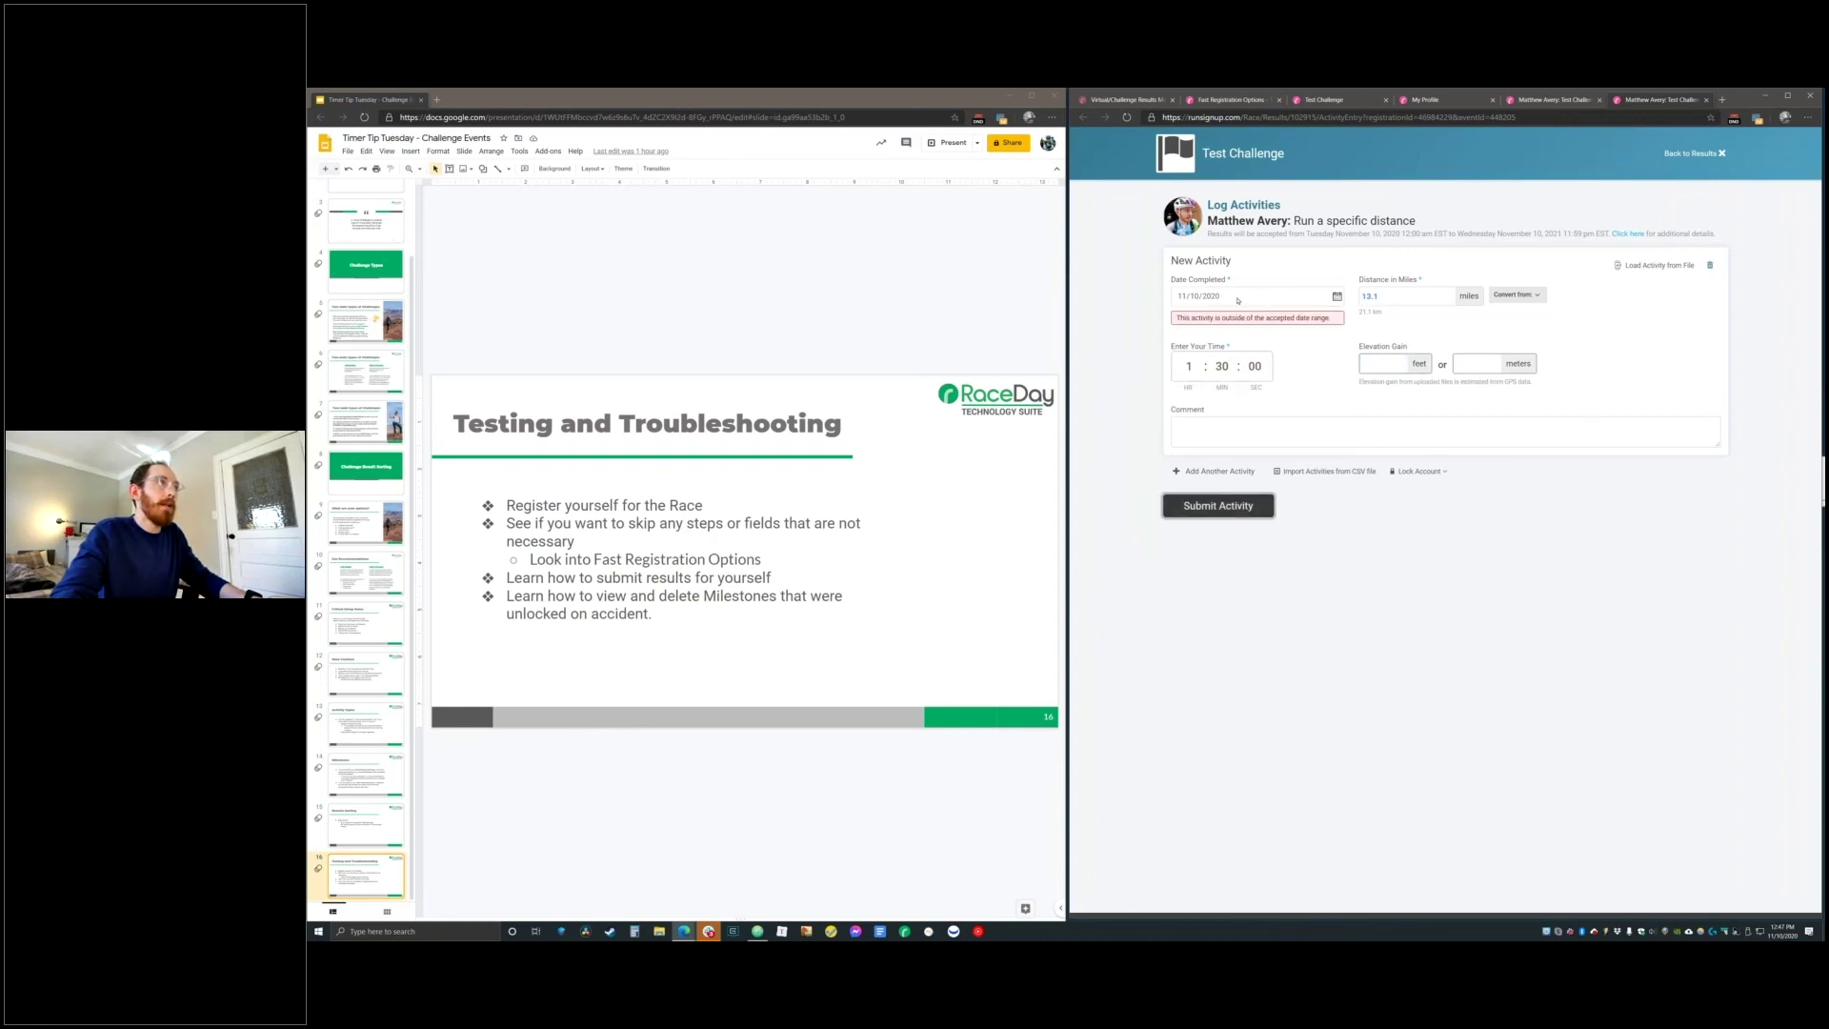
Examine the date range error on the activity and compare it with both virtual events' accepted submission dates in the race dashboard
{"action": "left_click", "coordinate": [1196, 299]}
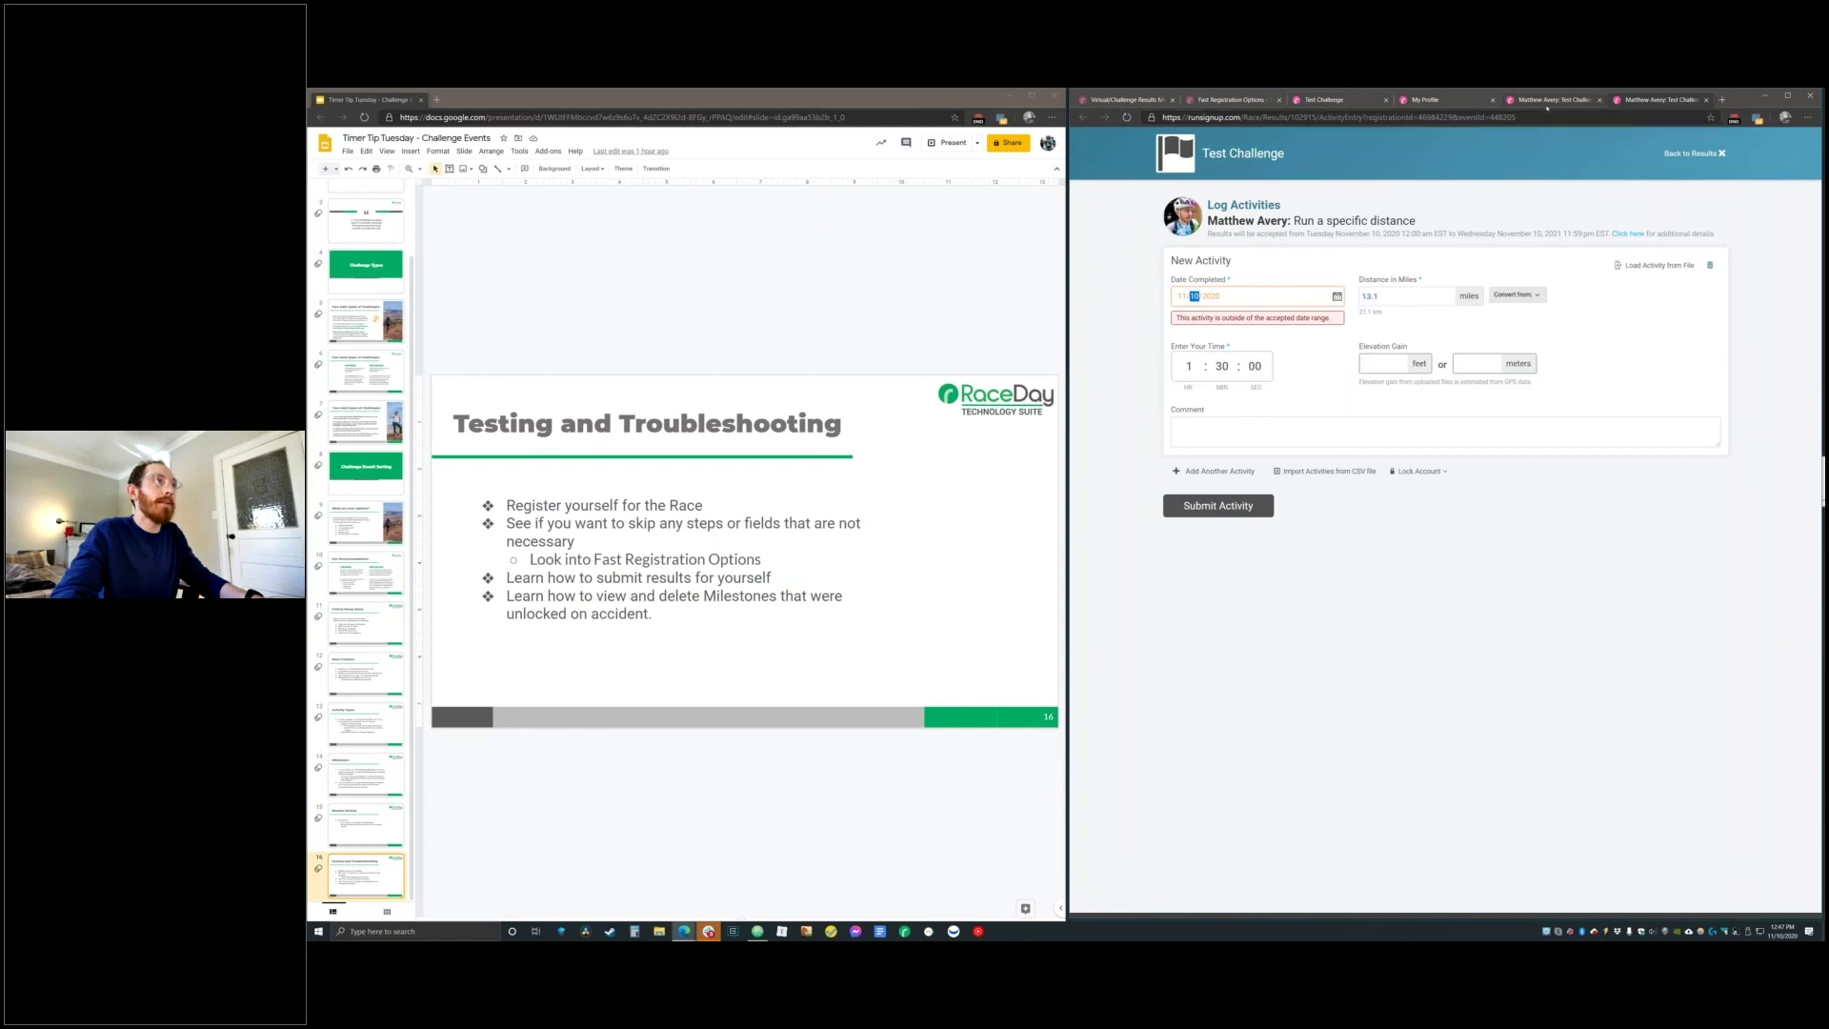
{"action": "left_click", "coordinate": [1547, 107]}
{"action": "left_click", "coordinate": [1329, 103]}
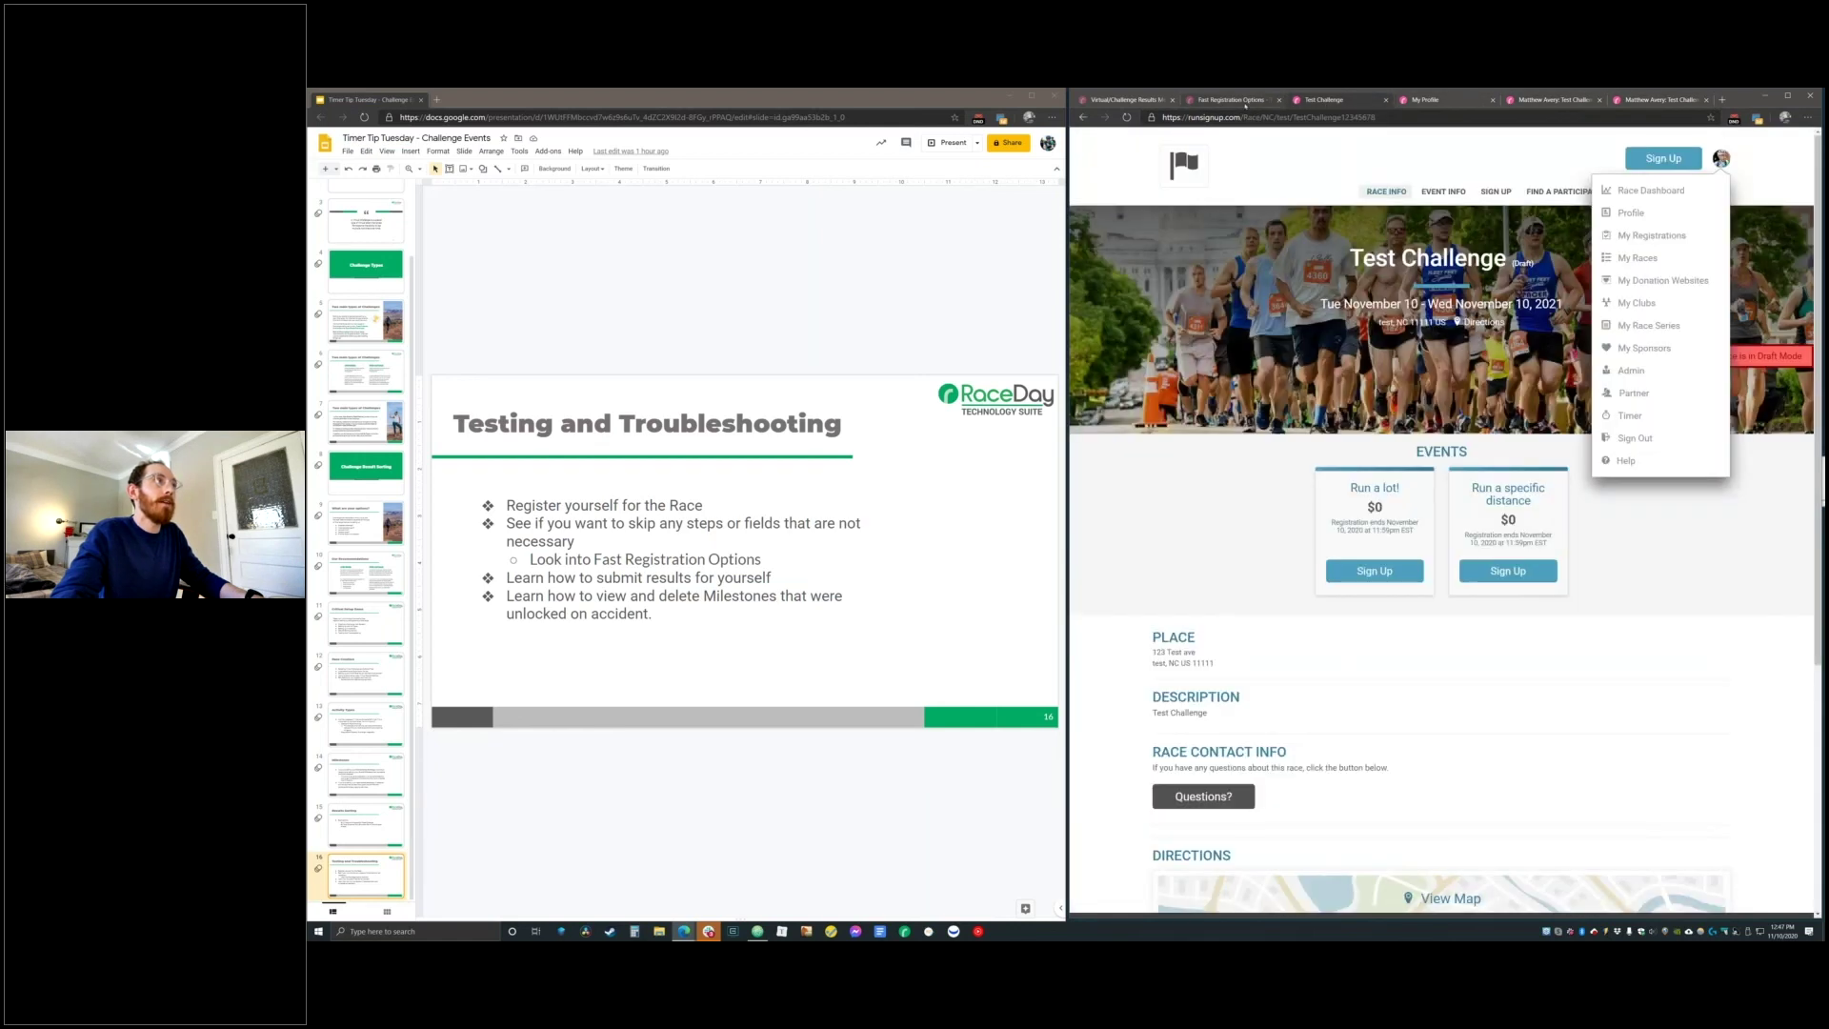
{"action": "left_click", "coordinate": [1244, 106]}
{"action": "left_click", "coordinate": [1129, 99]}
{"action": "left_click", "coordinate": [1319, 277]}
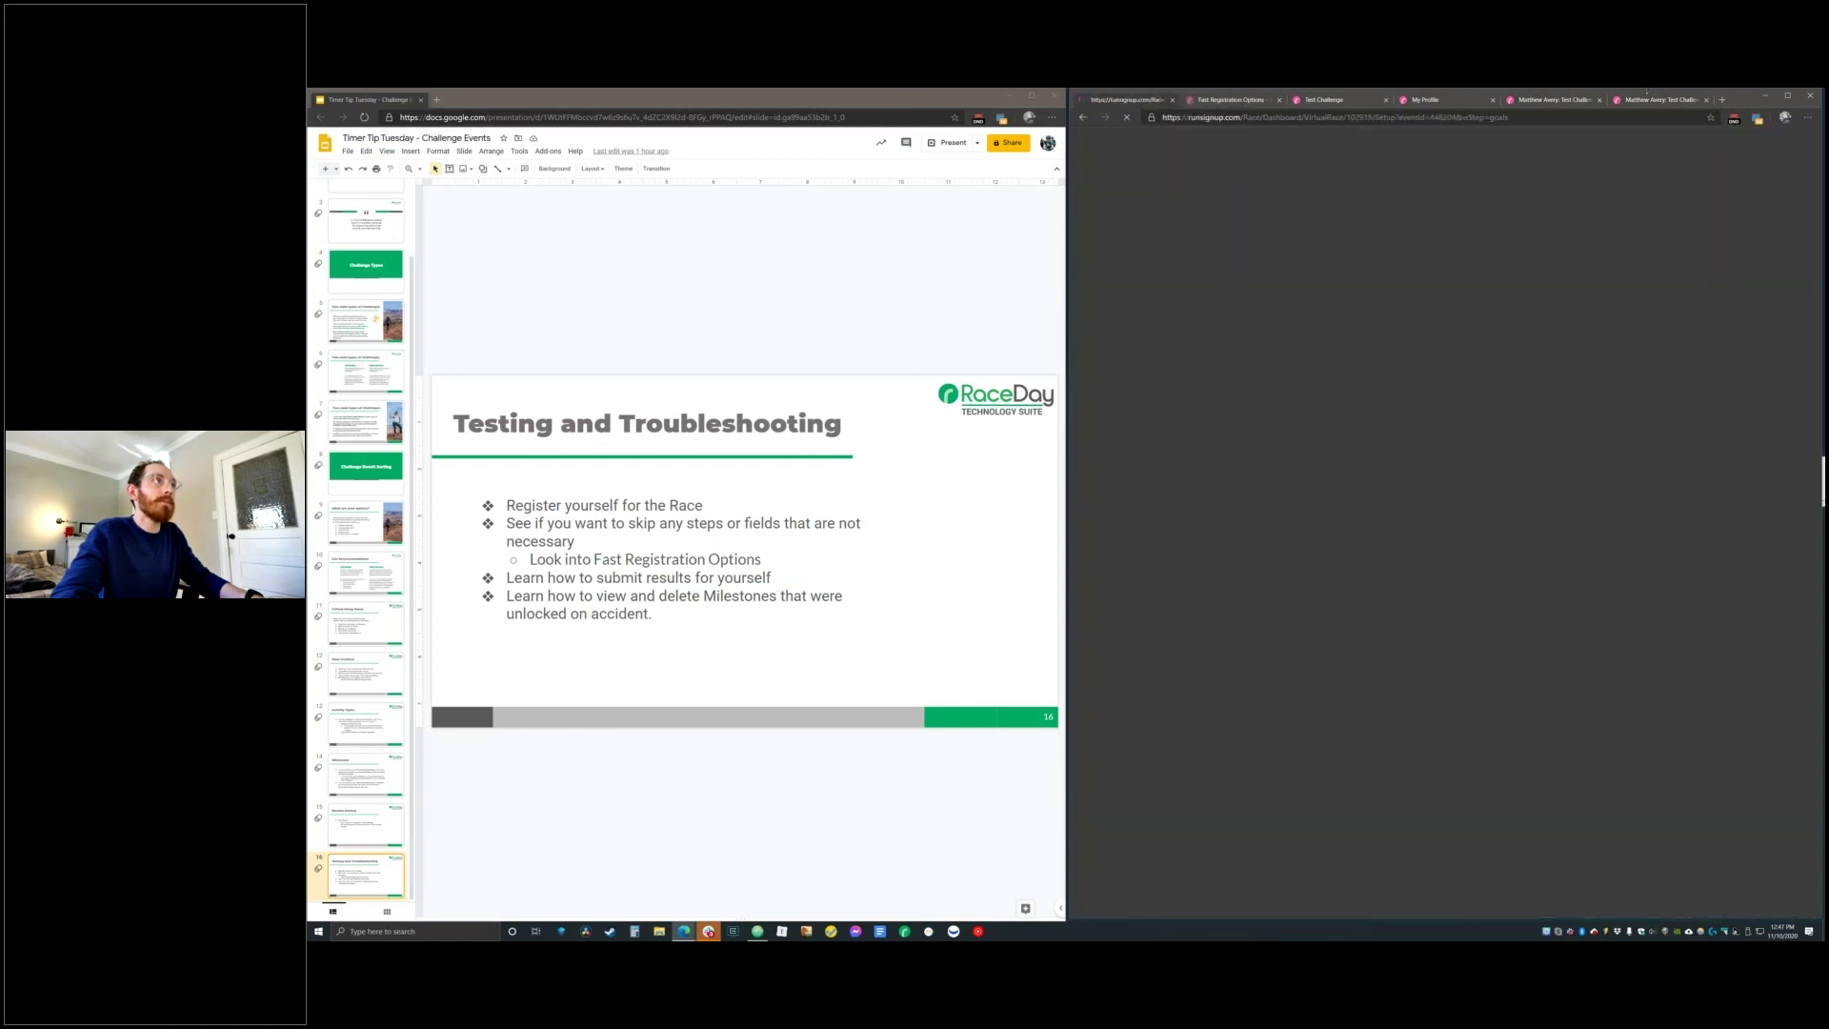
{"action": "left_click_drag", "start_coordinate": [1536, 99], "coordinate": [1234, 100]}
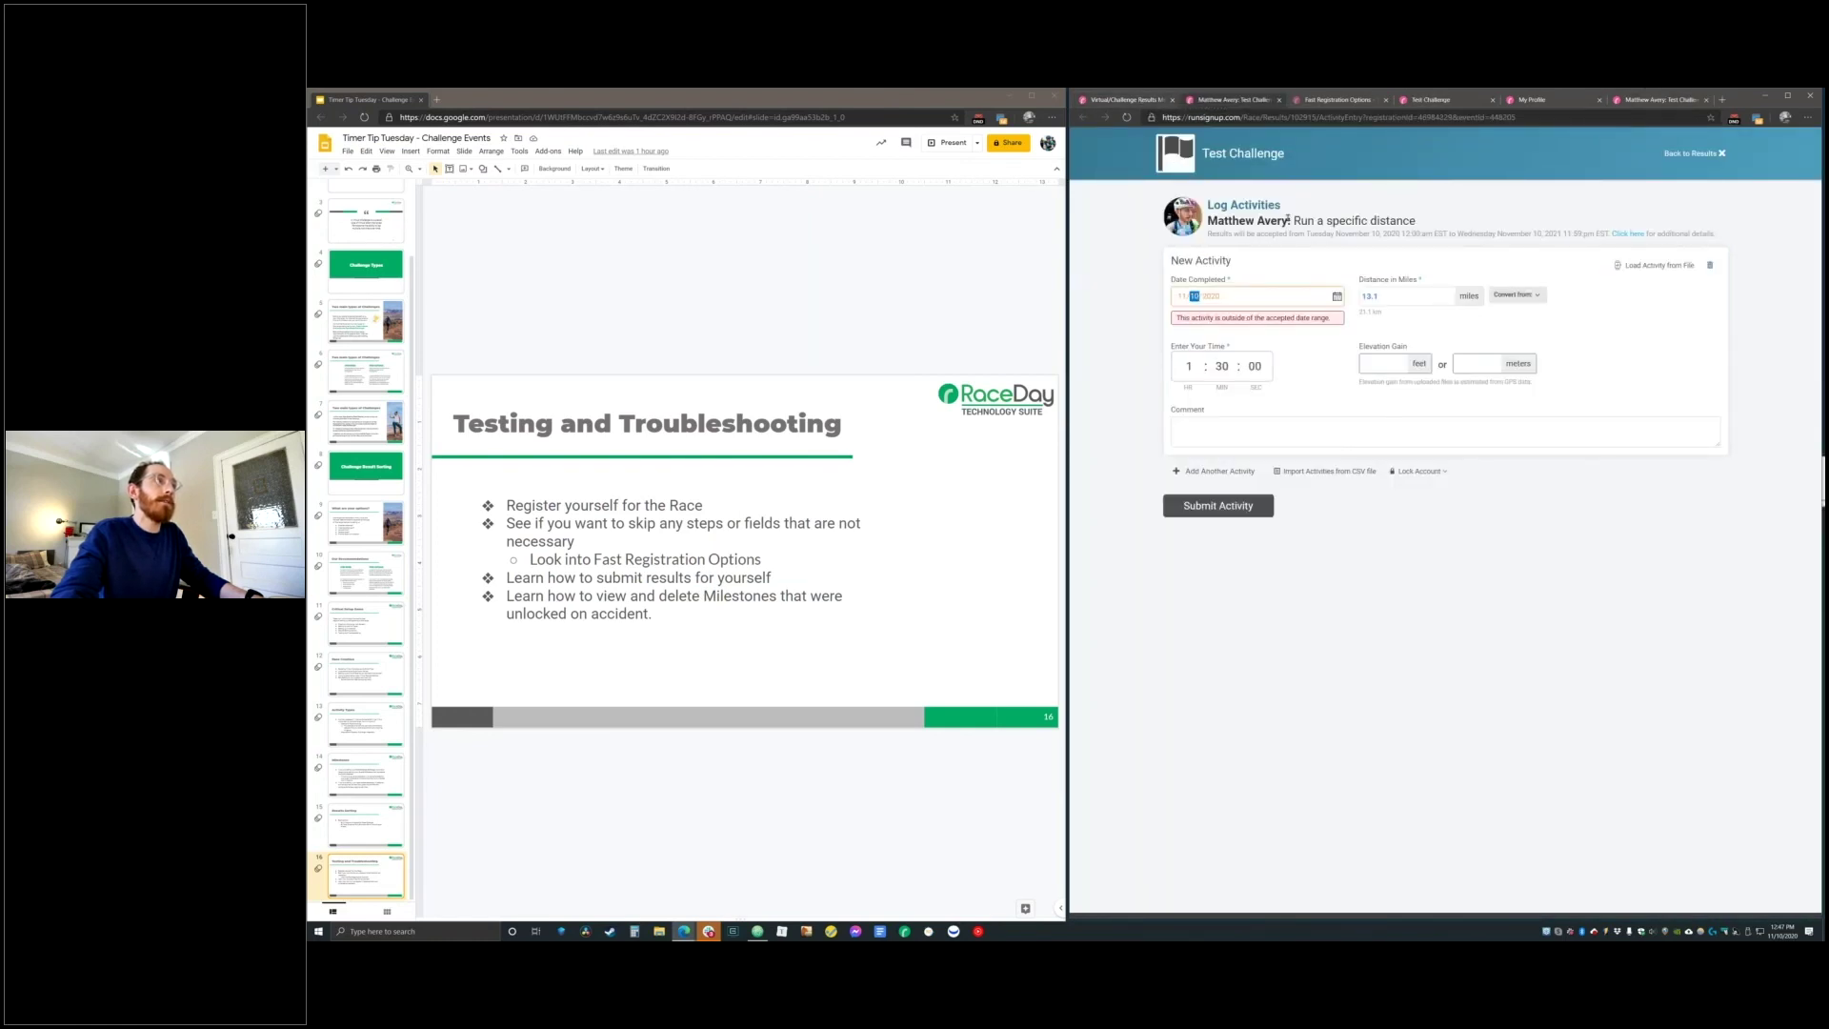
{"action": "left_click_drag", "start_coordinate": [1288, 219], "coordinate": [1417, 221]}
{"action": "left_click", "coordinate": [1127, 100]}
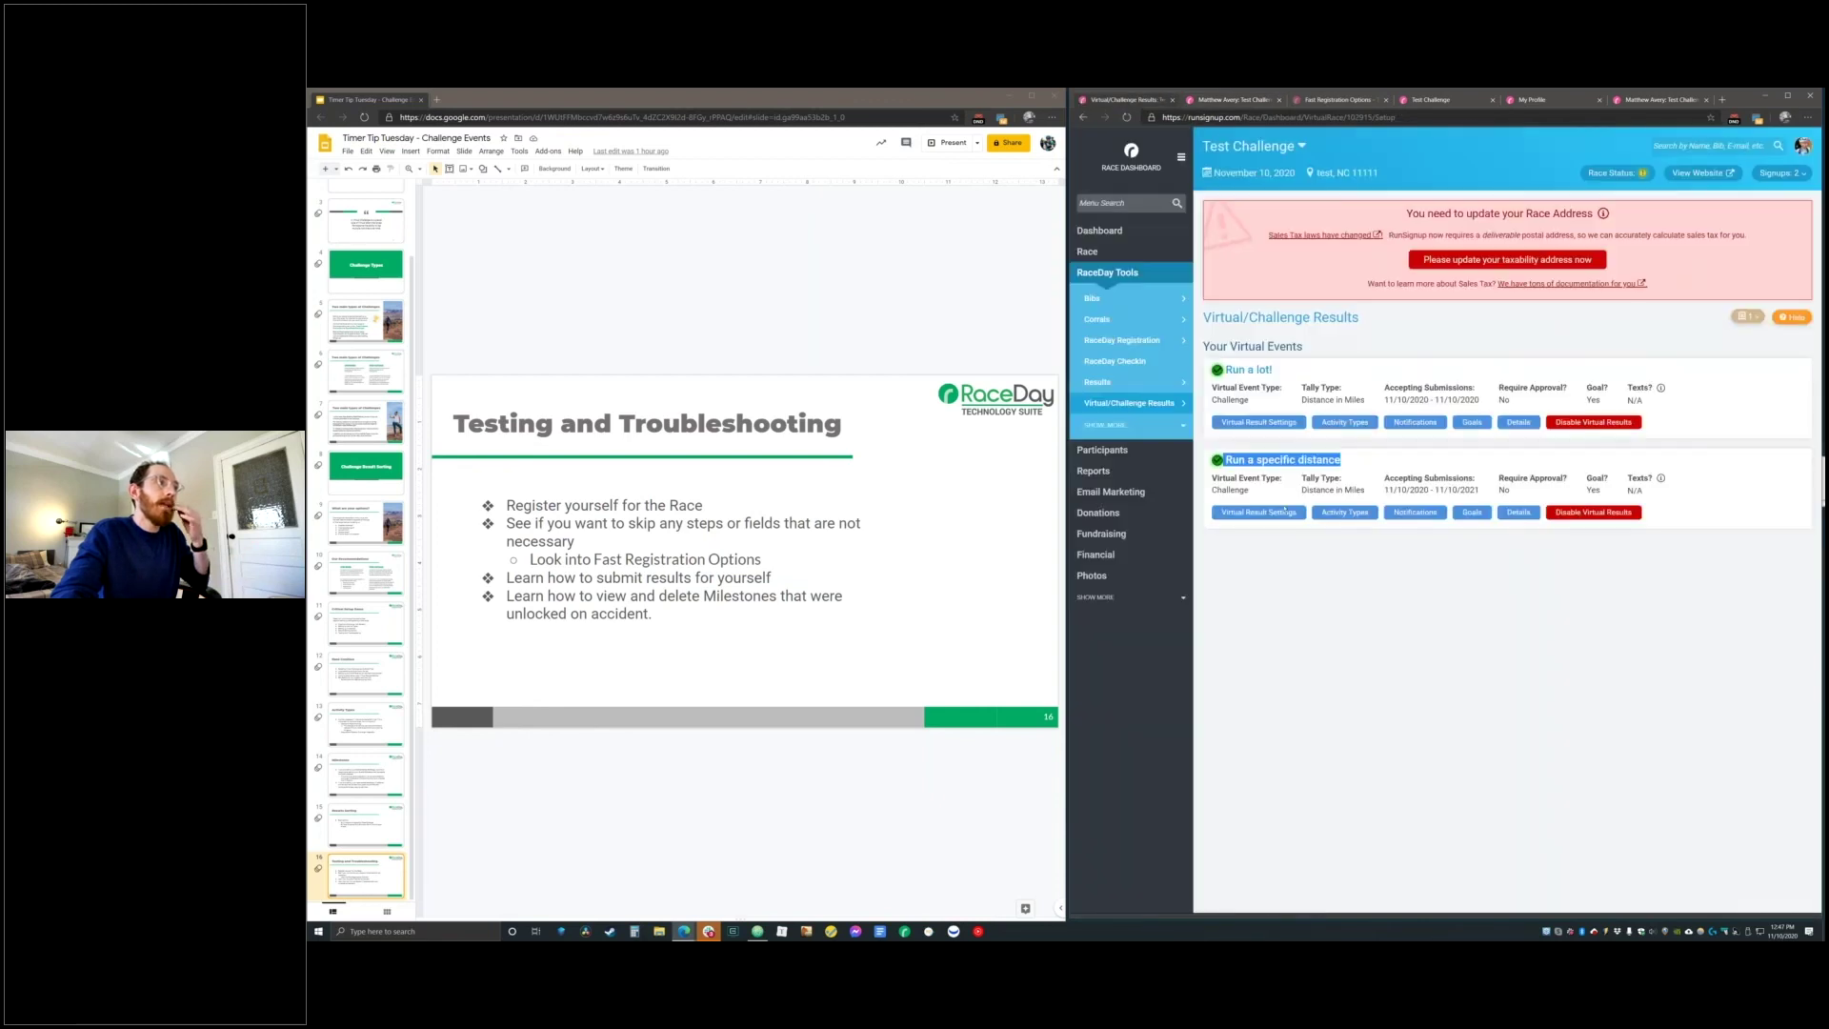
{"action": "left_click", "coordinate": [1235, 100]}
{"action": "left_click_drag", "start_coordinate": [1235, 100], "coordinate": [1662, 100]}
{"action": "left_click", "coordinate": [1439, 100]}
{"action": "left_click", "coordinate": [1339, 100]}
{"action": "left_click", "coordinate": [1235, 100]}
{"action": "triple_click", "coordinate": [1239, 319]}
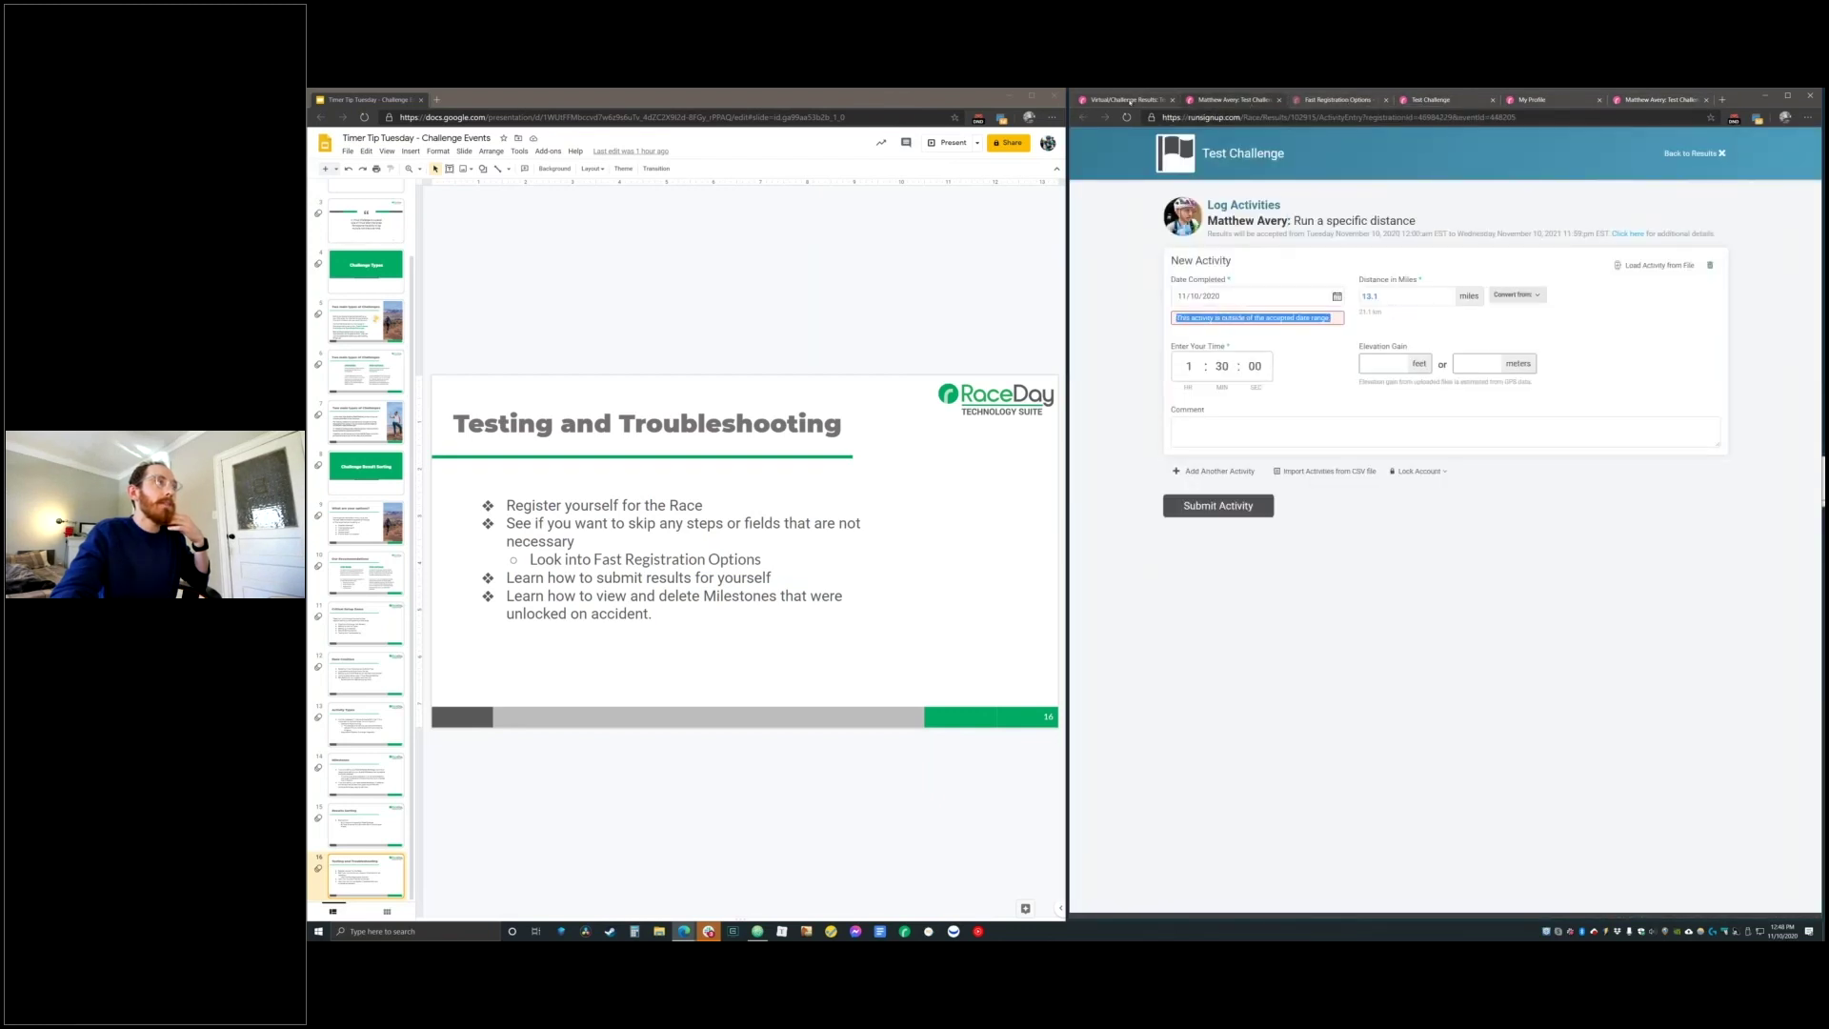
{"action": "left_click", "coordinate": [1131, 100]}
{"action": "left_click", "coordinate": [1312, 386]}
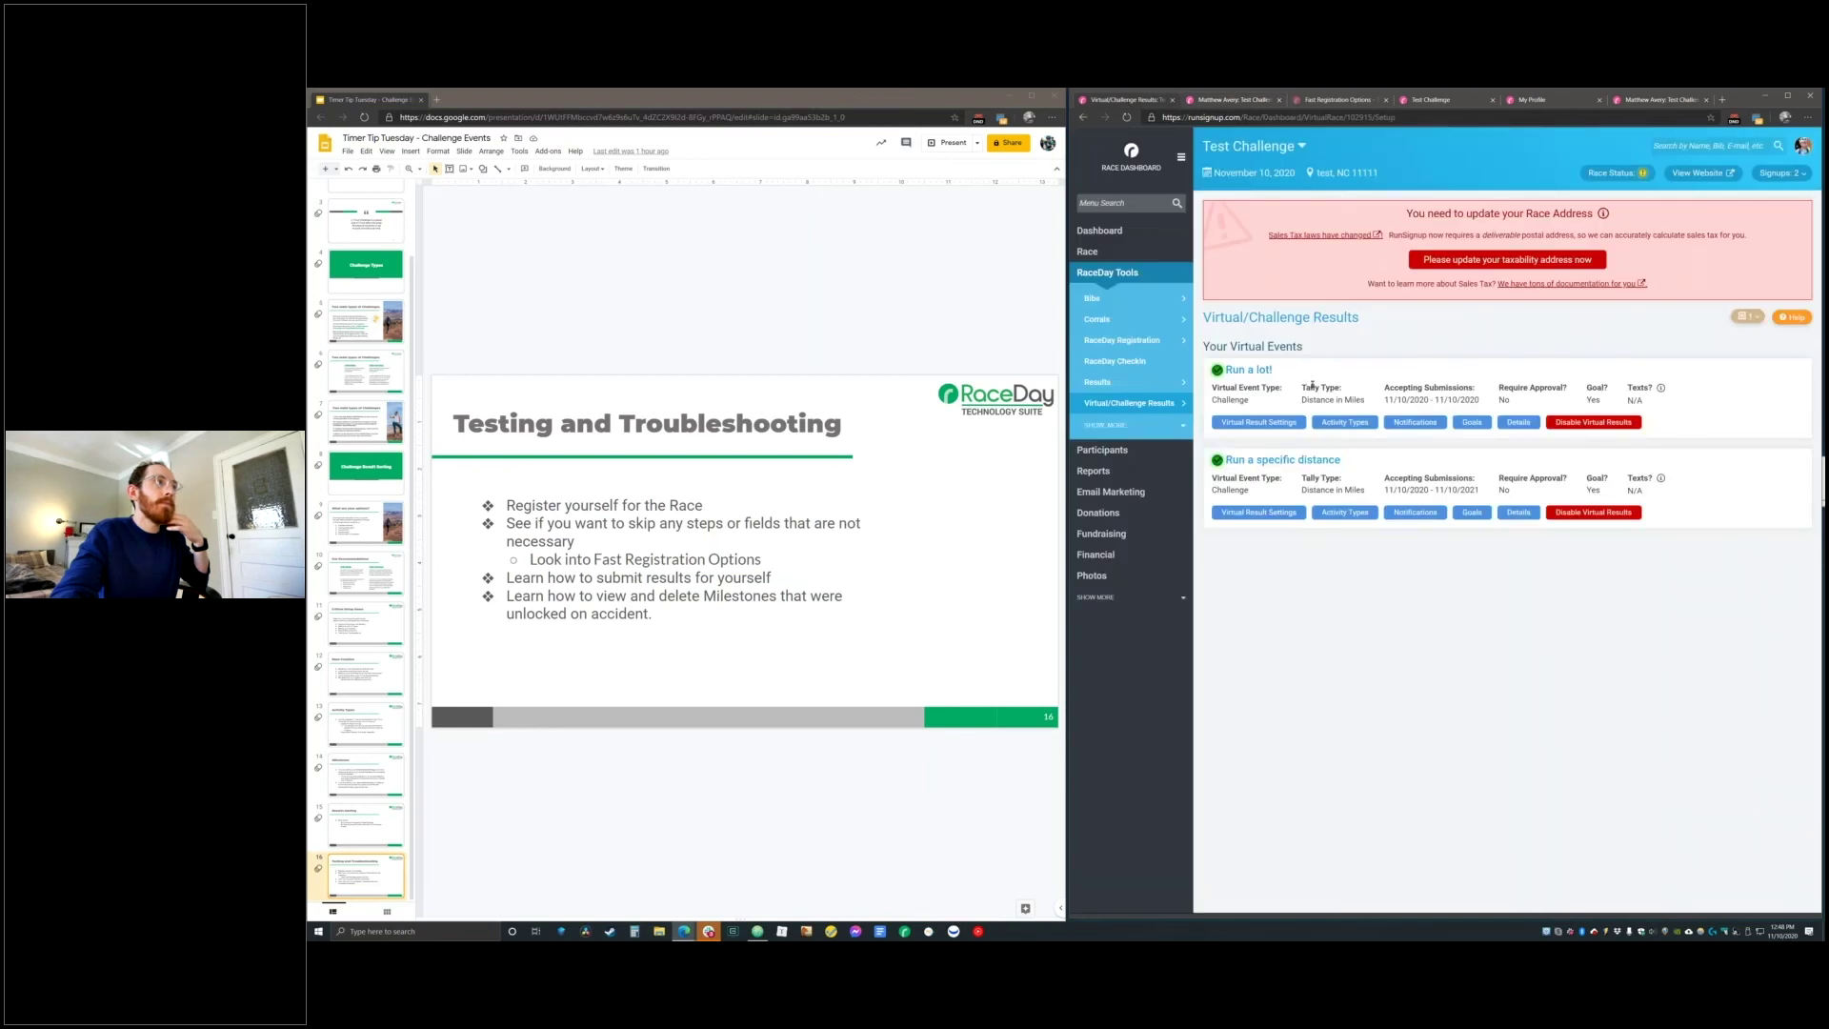
{"action": "triple_click", "coordinate": [1482, 400]}
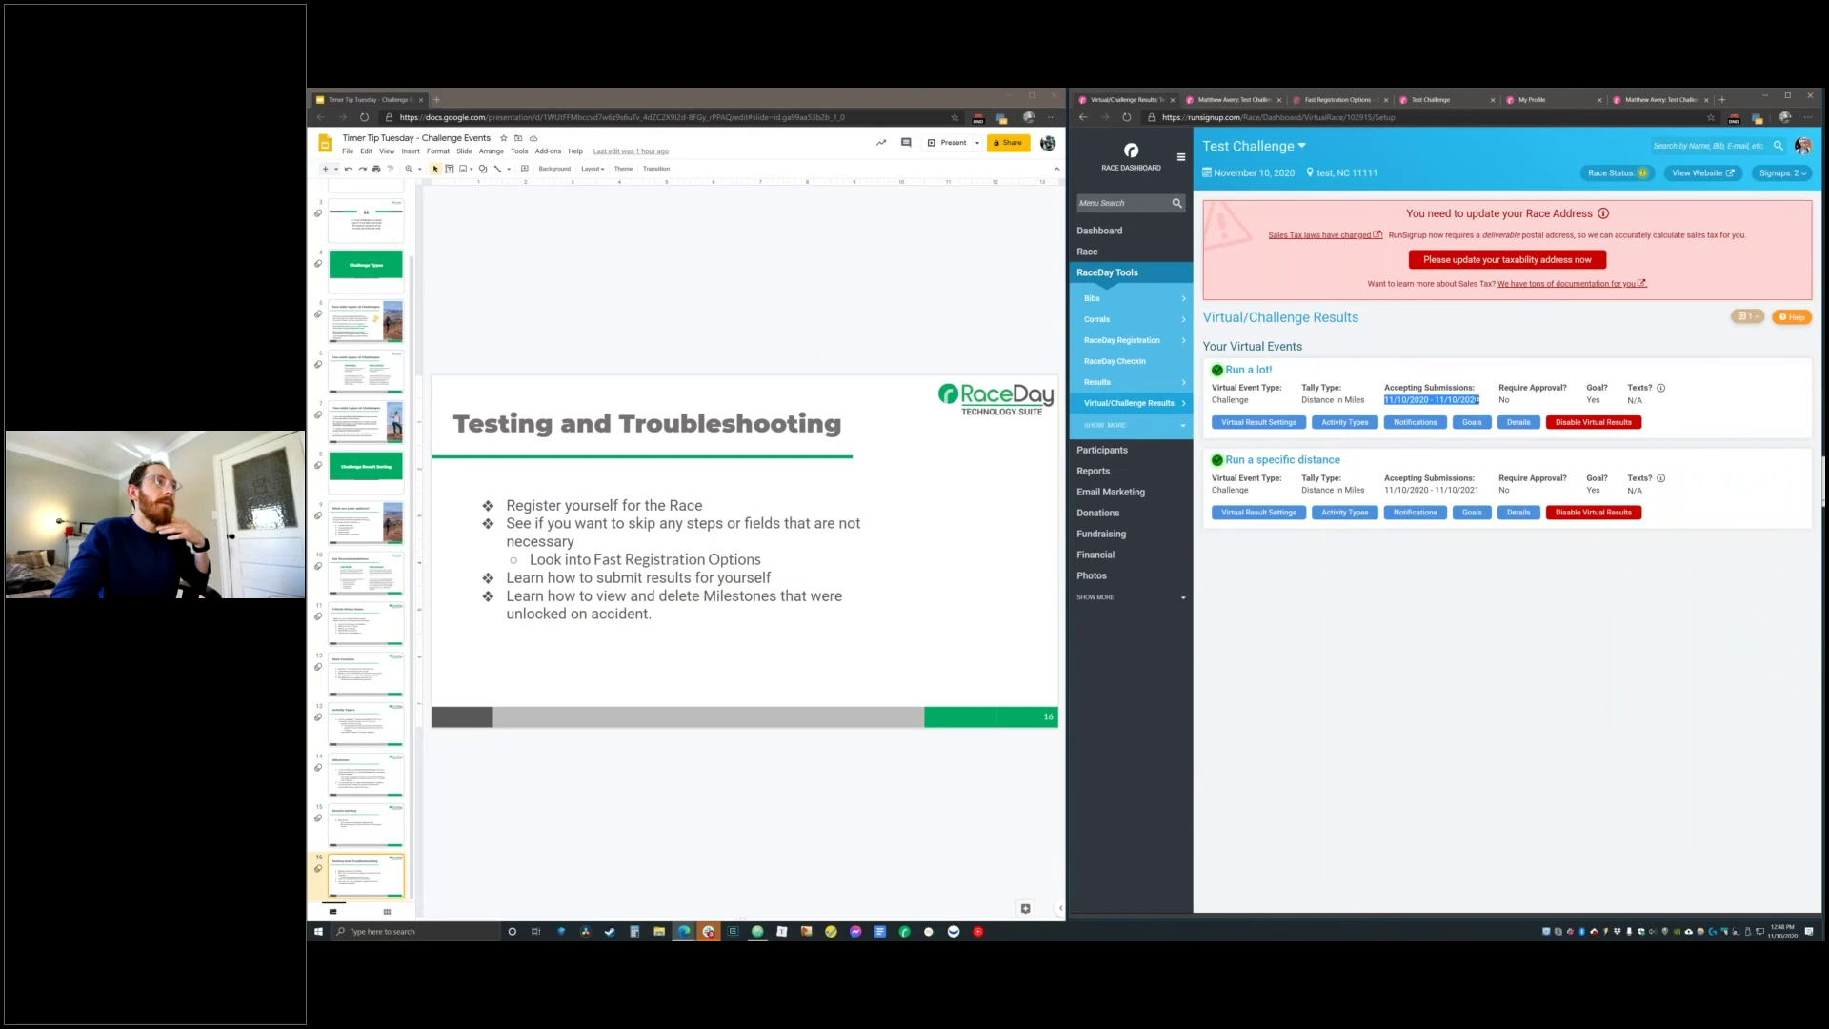
Correct the year of the accepted activity start date in the Run a specific distance results settings and save them
{"action": "left_click", "coordinate": [1275, 512]}
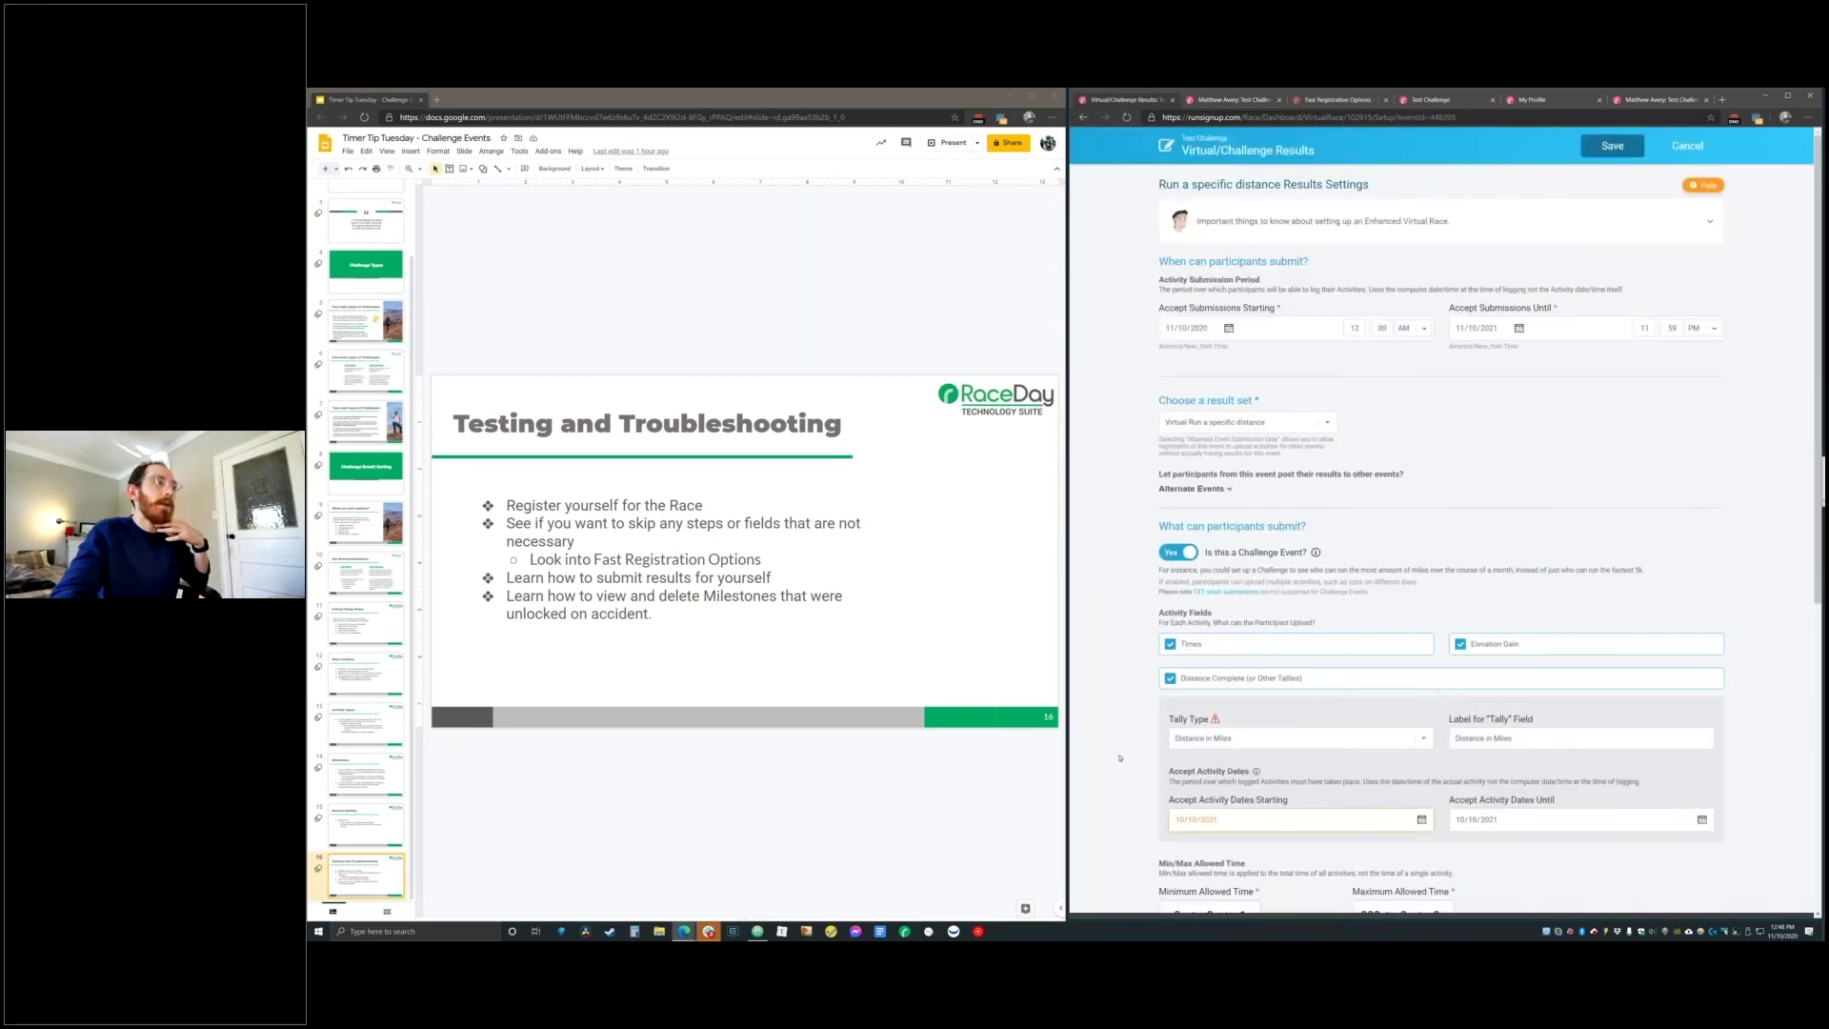
{"action": "scroll", "coordinate": [1119, 752], "scroll_direction": "down", "scroll_amount": 5}
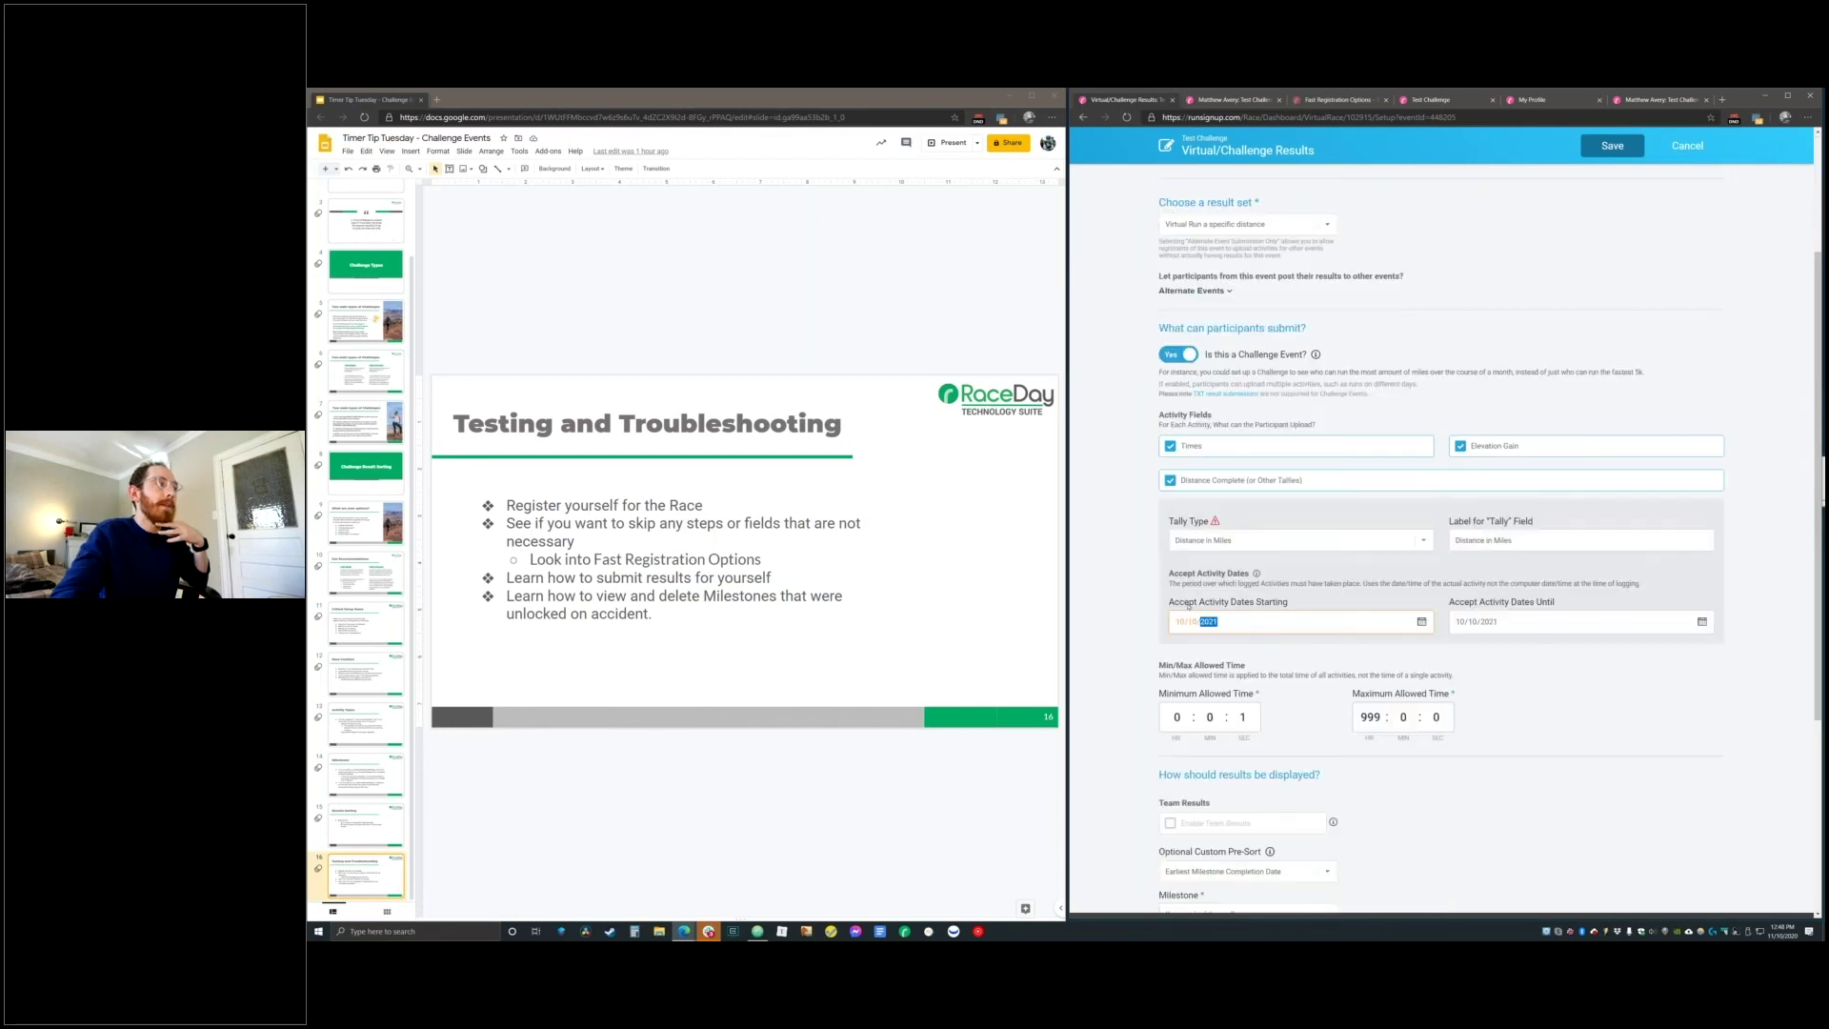
{"action": "left_click_drag", "start_coordinate": [1171, 604], "coordinate": [1295, 607]}
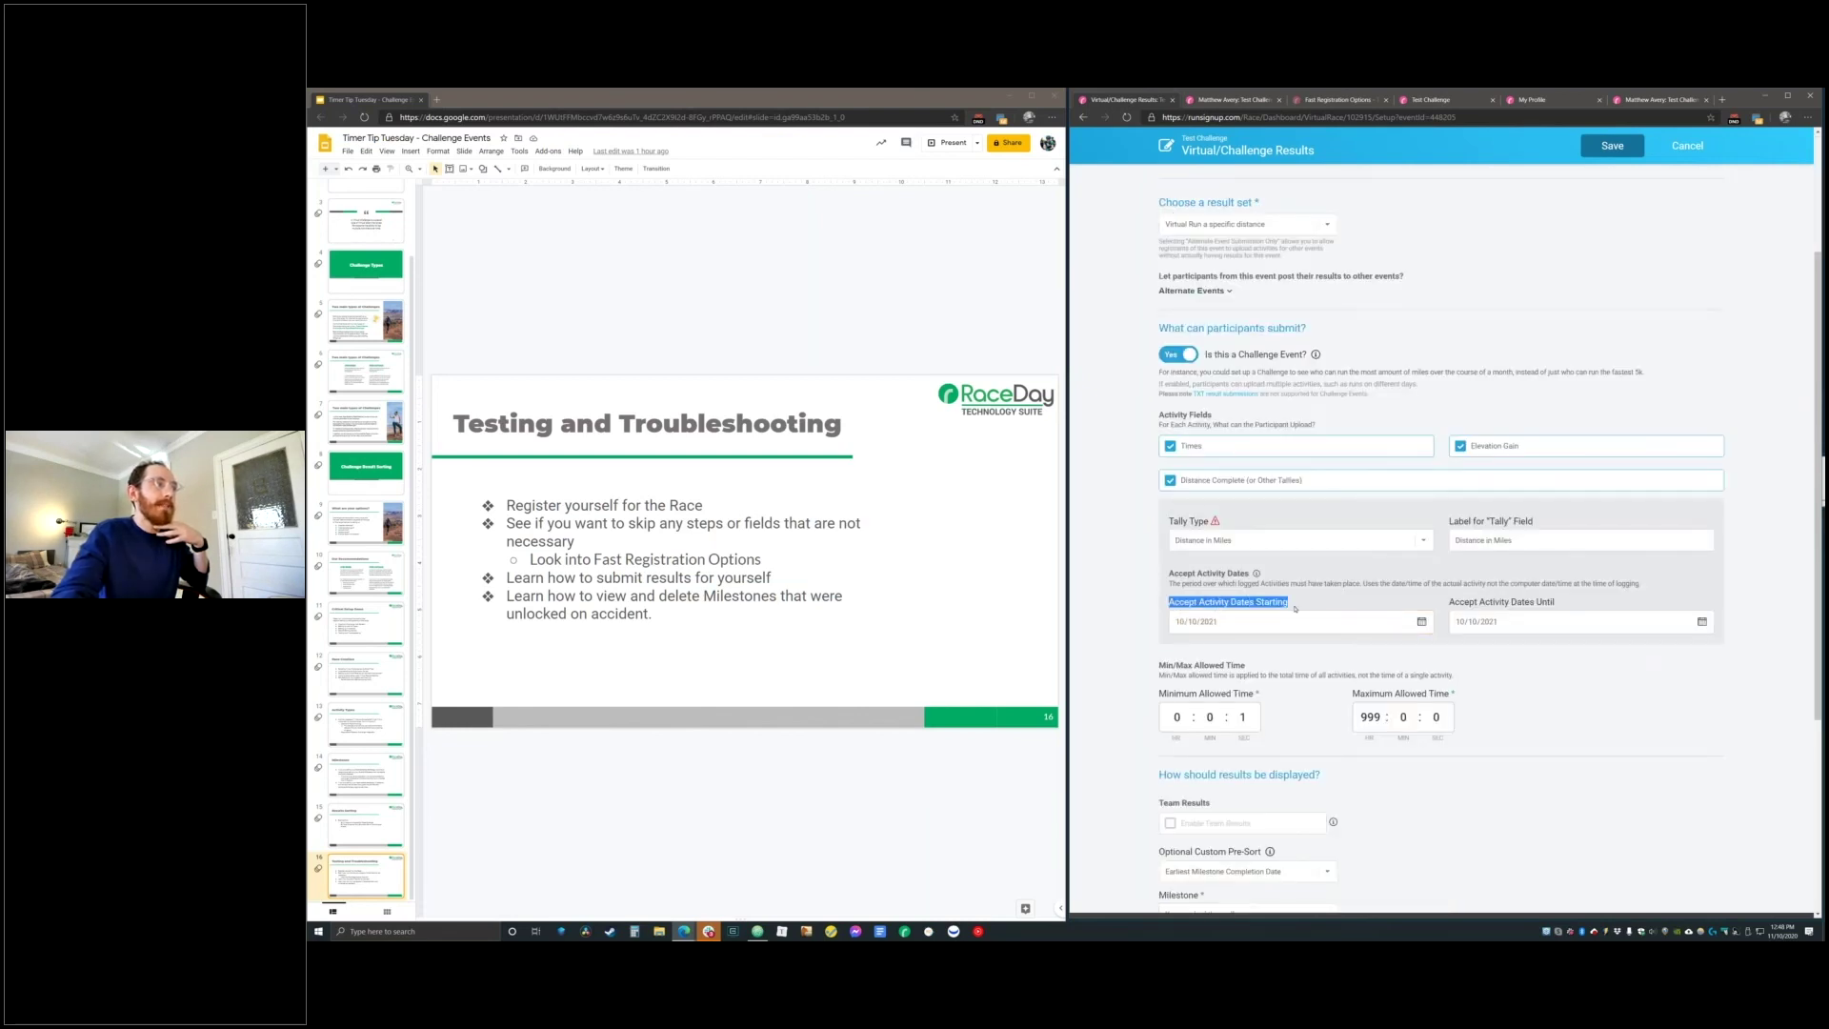
{"action": "left_click", "coordinate": [1203, 624]}
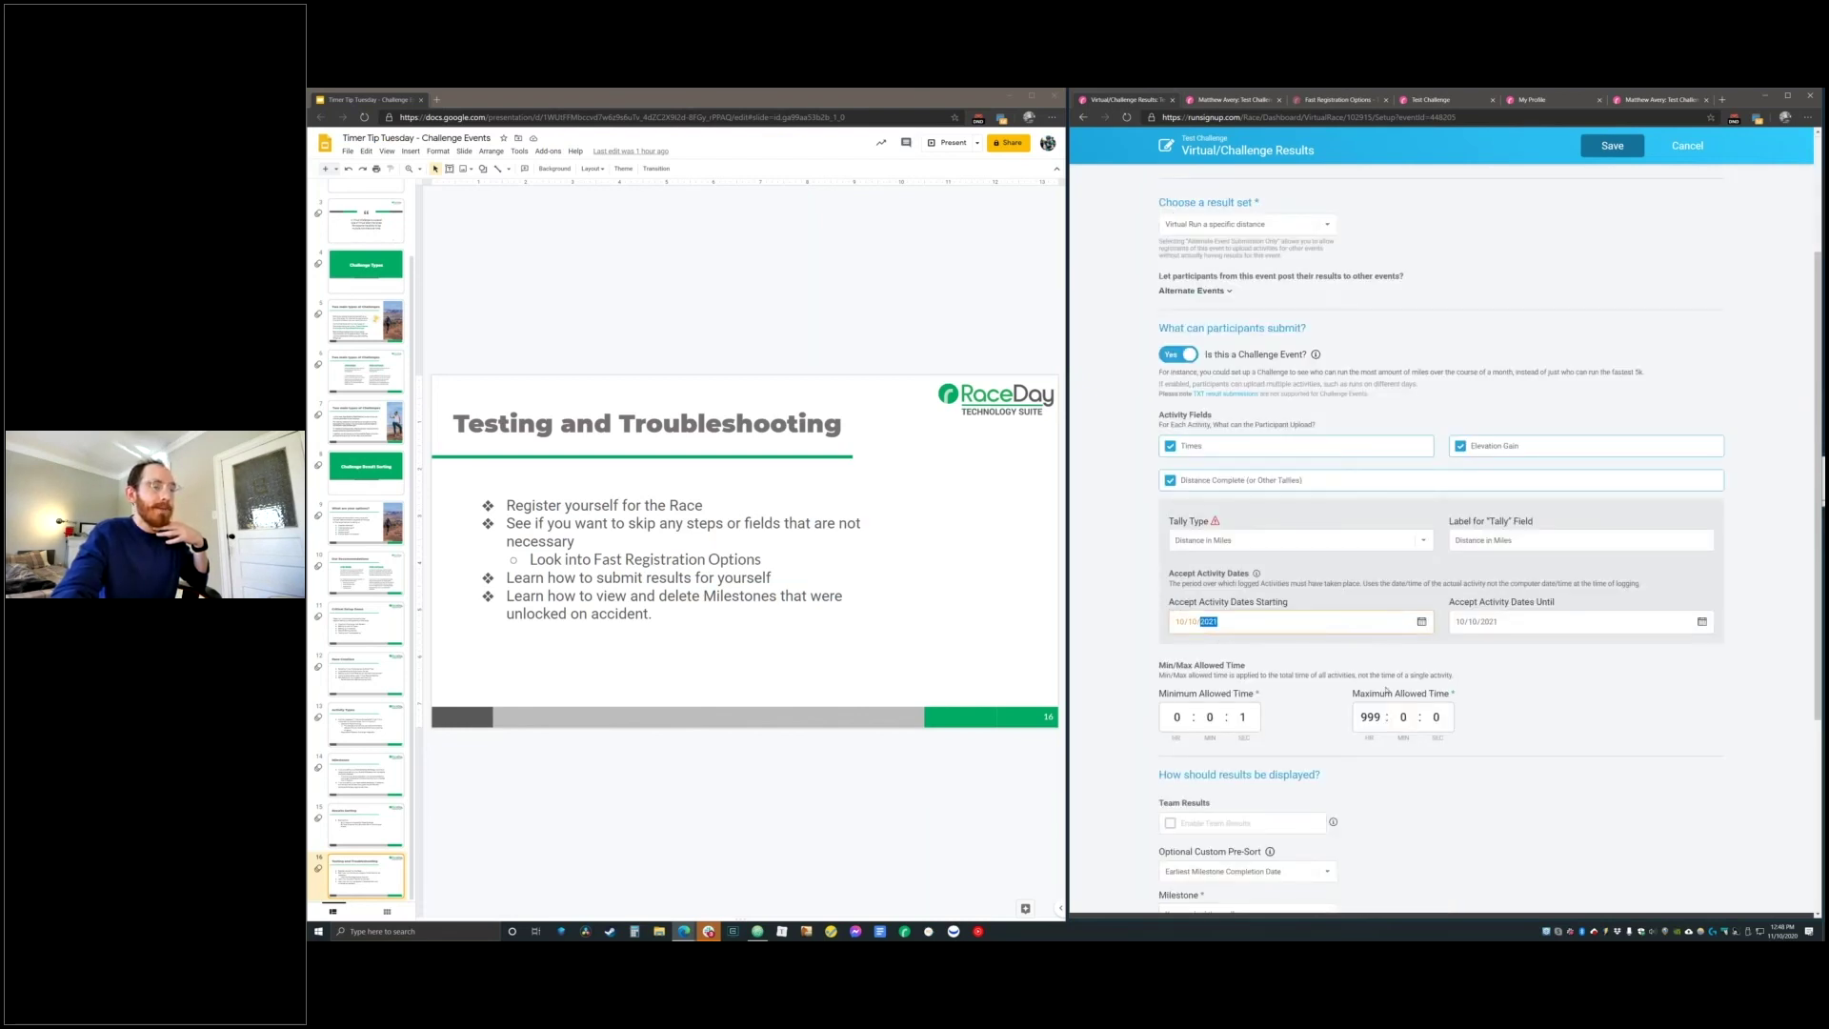
{"action": "left_click", "coordinate": [1576, 209]}
{"action": "left_click", "coordinate": [1612, 146]}
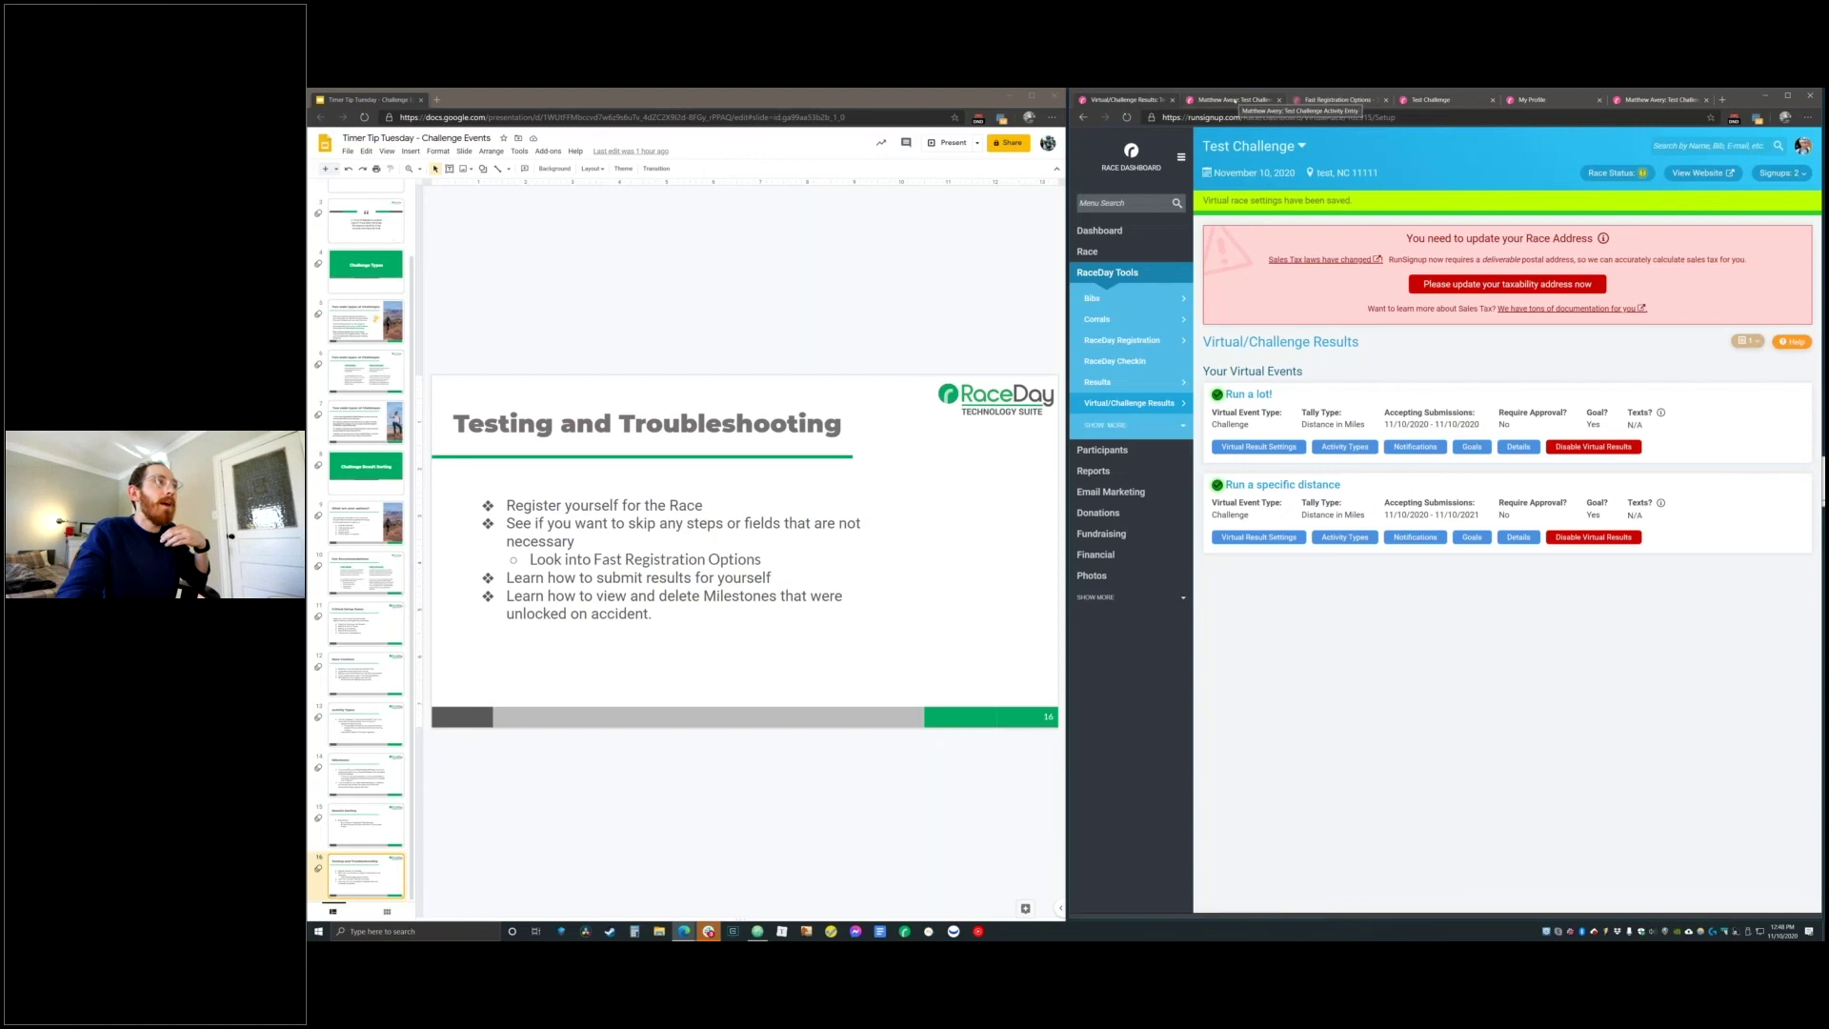
Resubmit the 13.1-mile activity for Run a specific distance and open the Test Challenge results page
{"action": "left_click", "coordinate": [1234, 99]}
{"action": "left_click", "coordinate": [1218, 506]}
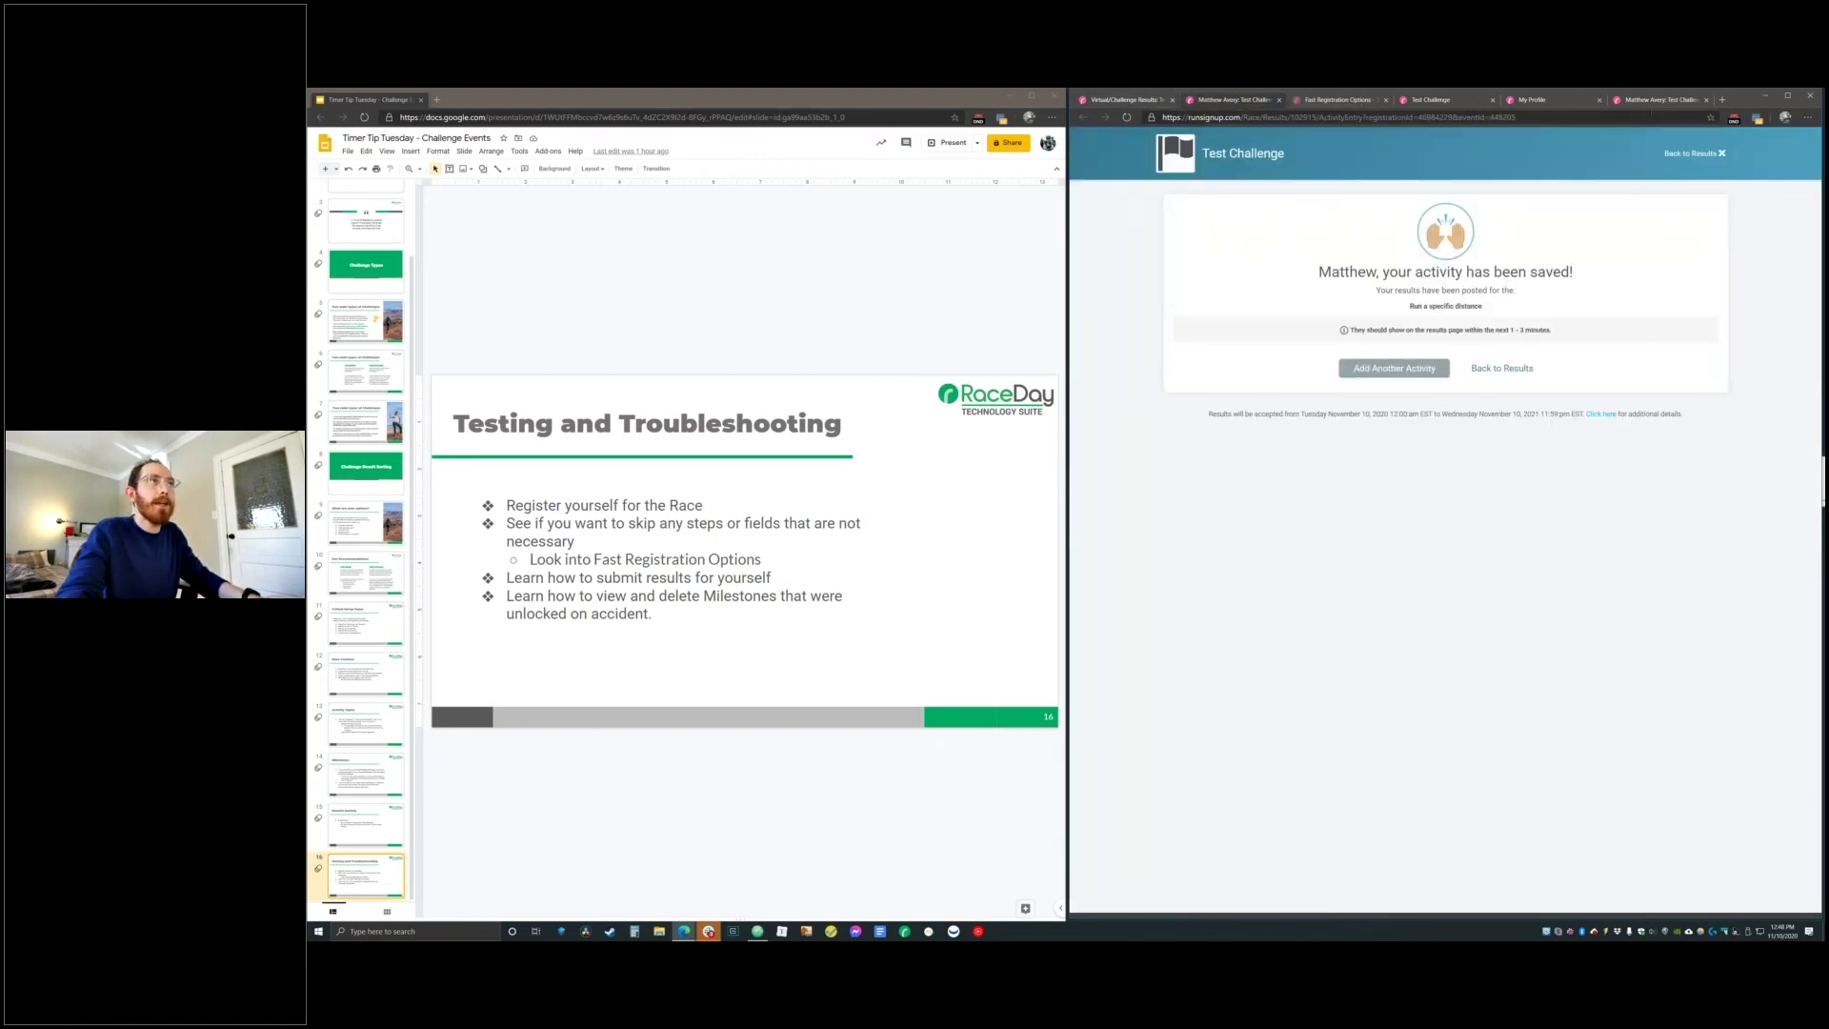
{"action": "left_click", "coordinate": [1448, 100]}
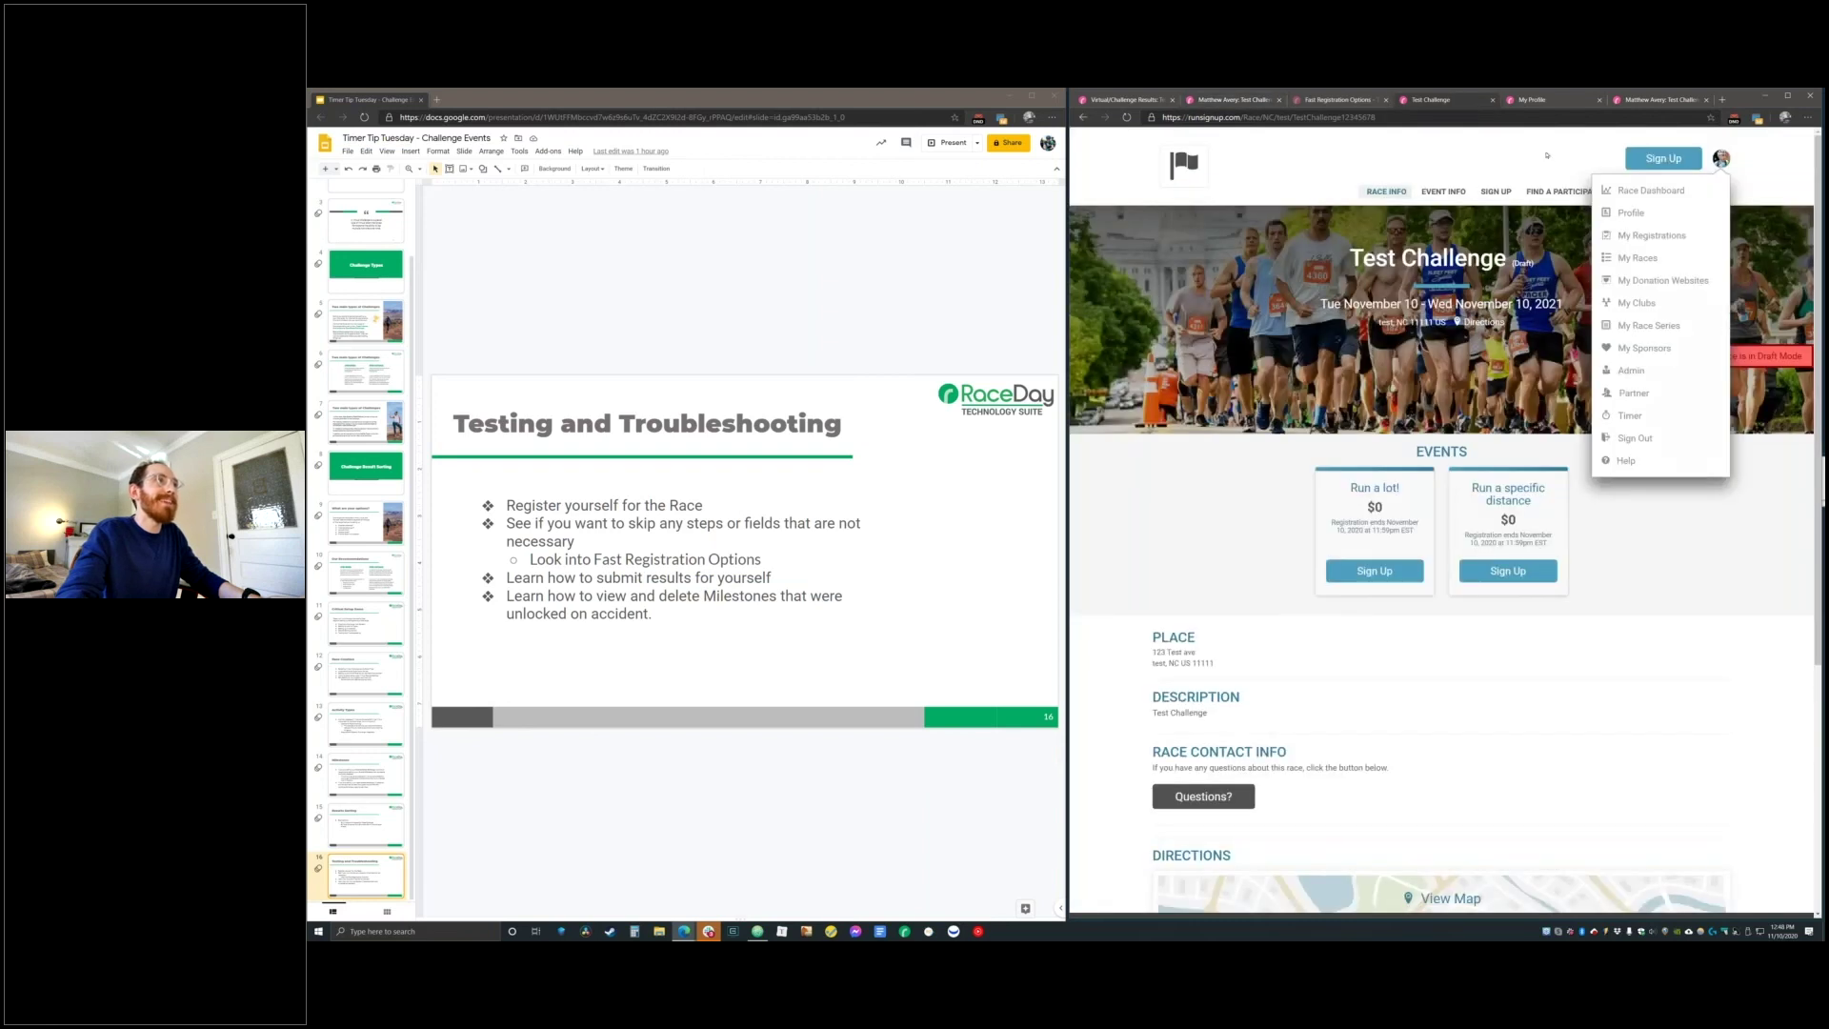
{"action": "left_click", "coordinate": [1631, 192]}
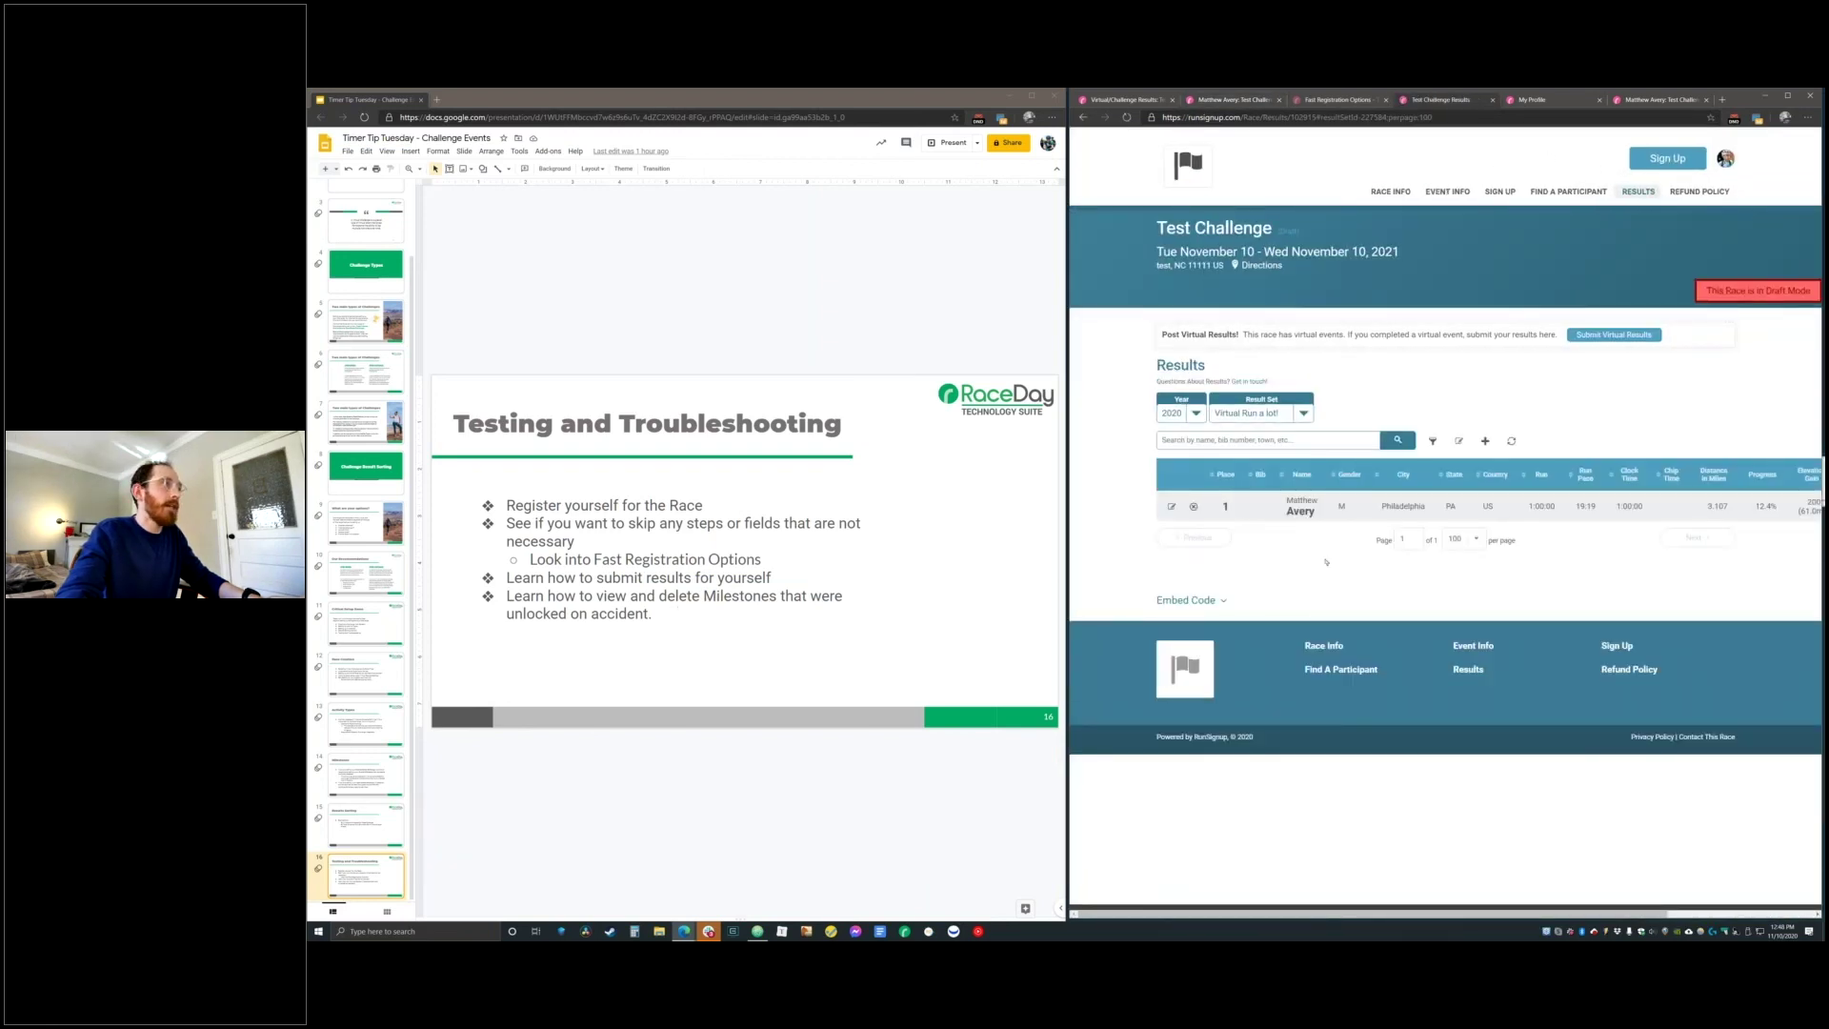
Open the participant's individual result from the Virtual Run a lot! result set
{"action": "left_click", "coordinate": [1287, 414]}
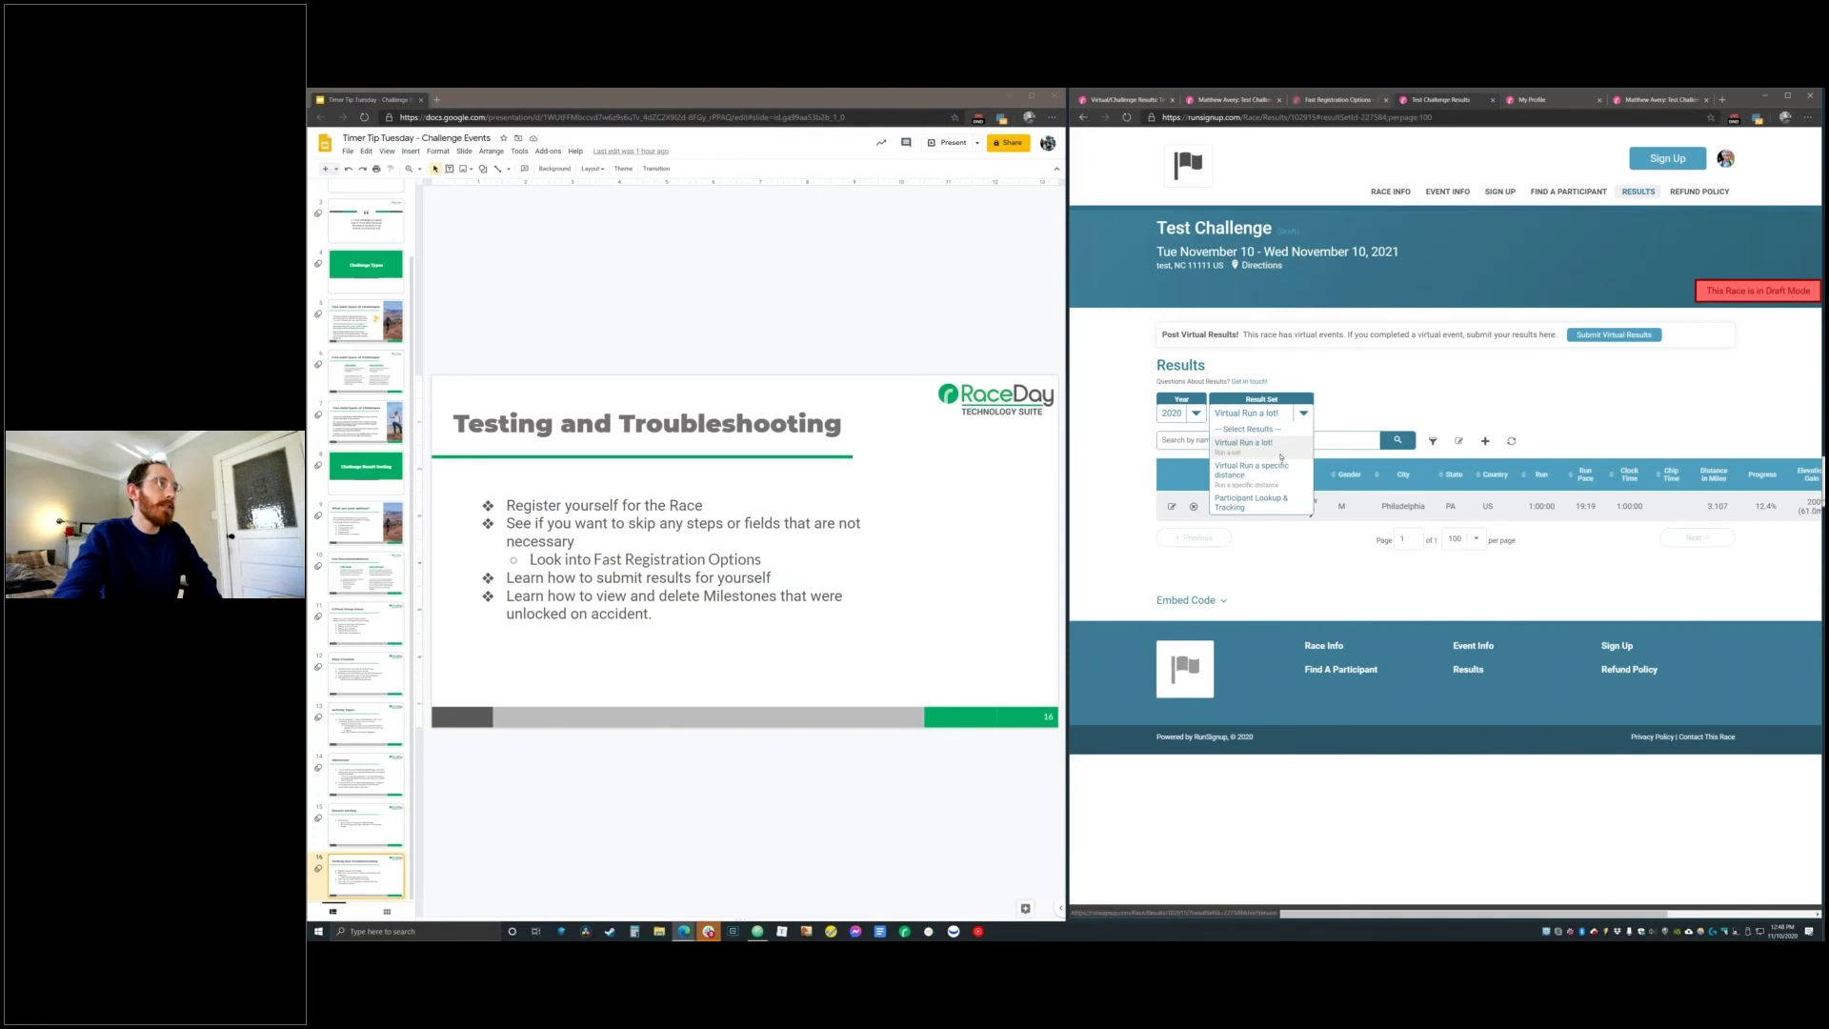
{"action": "left_click", "coordinate": [1289, 481]}
{"action": "left_click", "coordinate": [1286, 413]}
{"action": "left_click", "coordinate": [1272, 444]}
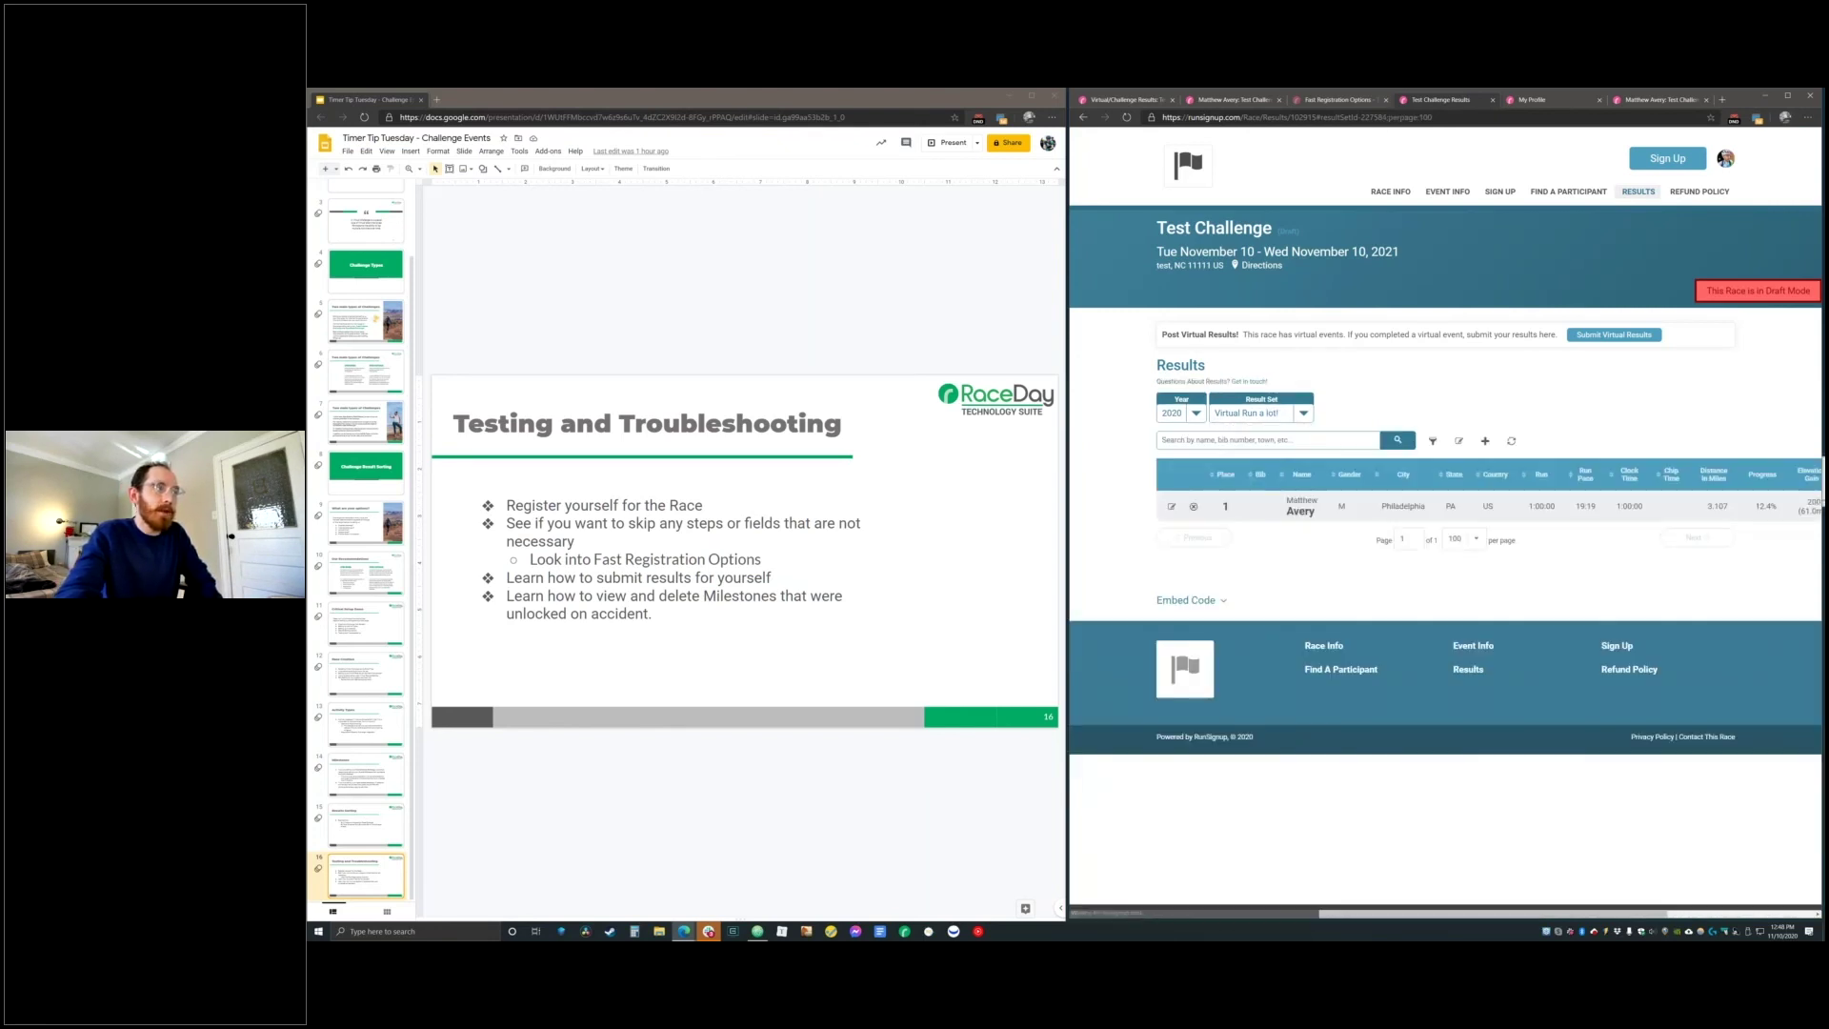
{"action": "left_click", "coordinate": [1459, 515]}
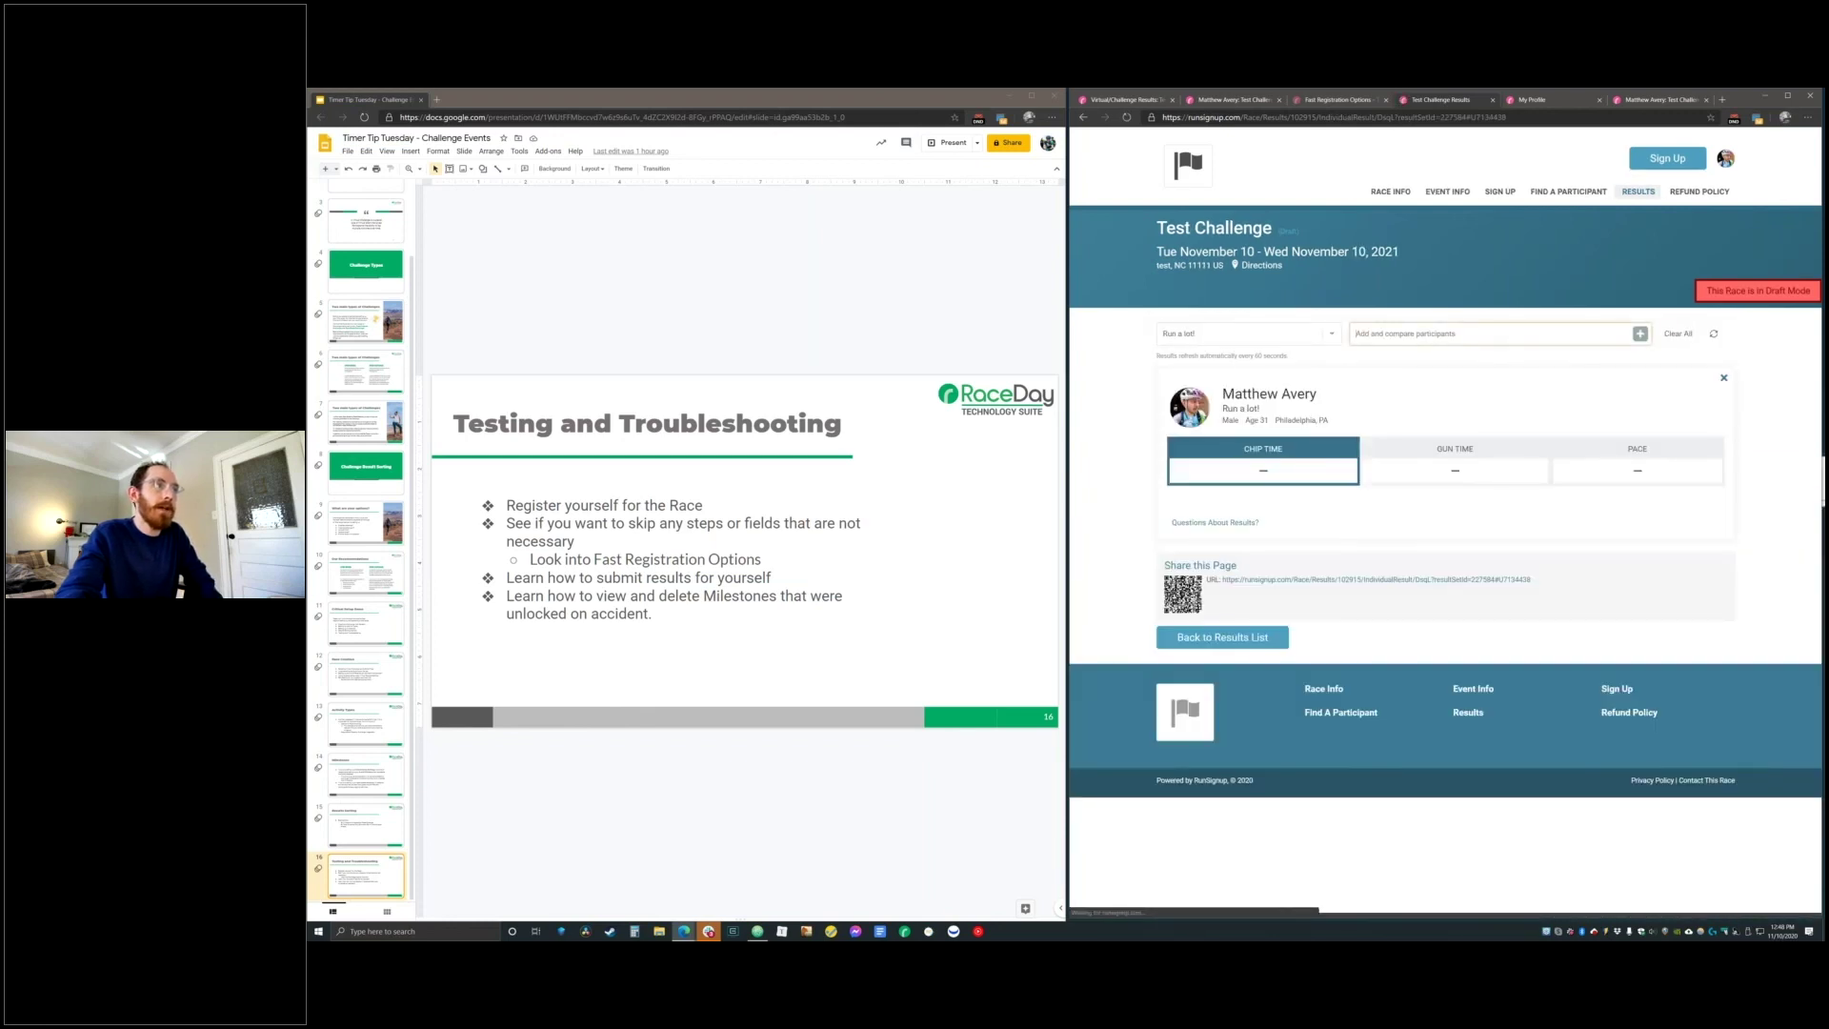
Review the participant's overall progress, logged activity, distance, run time and pace on the Run a lot! individual result
{"action": "double_click", "coordinate": [1215, 486]}
{"action": "left_click", "coordinate": [1224, 503]}
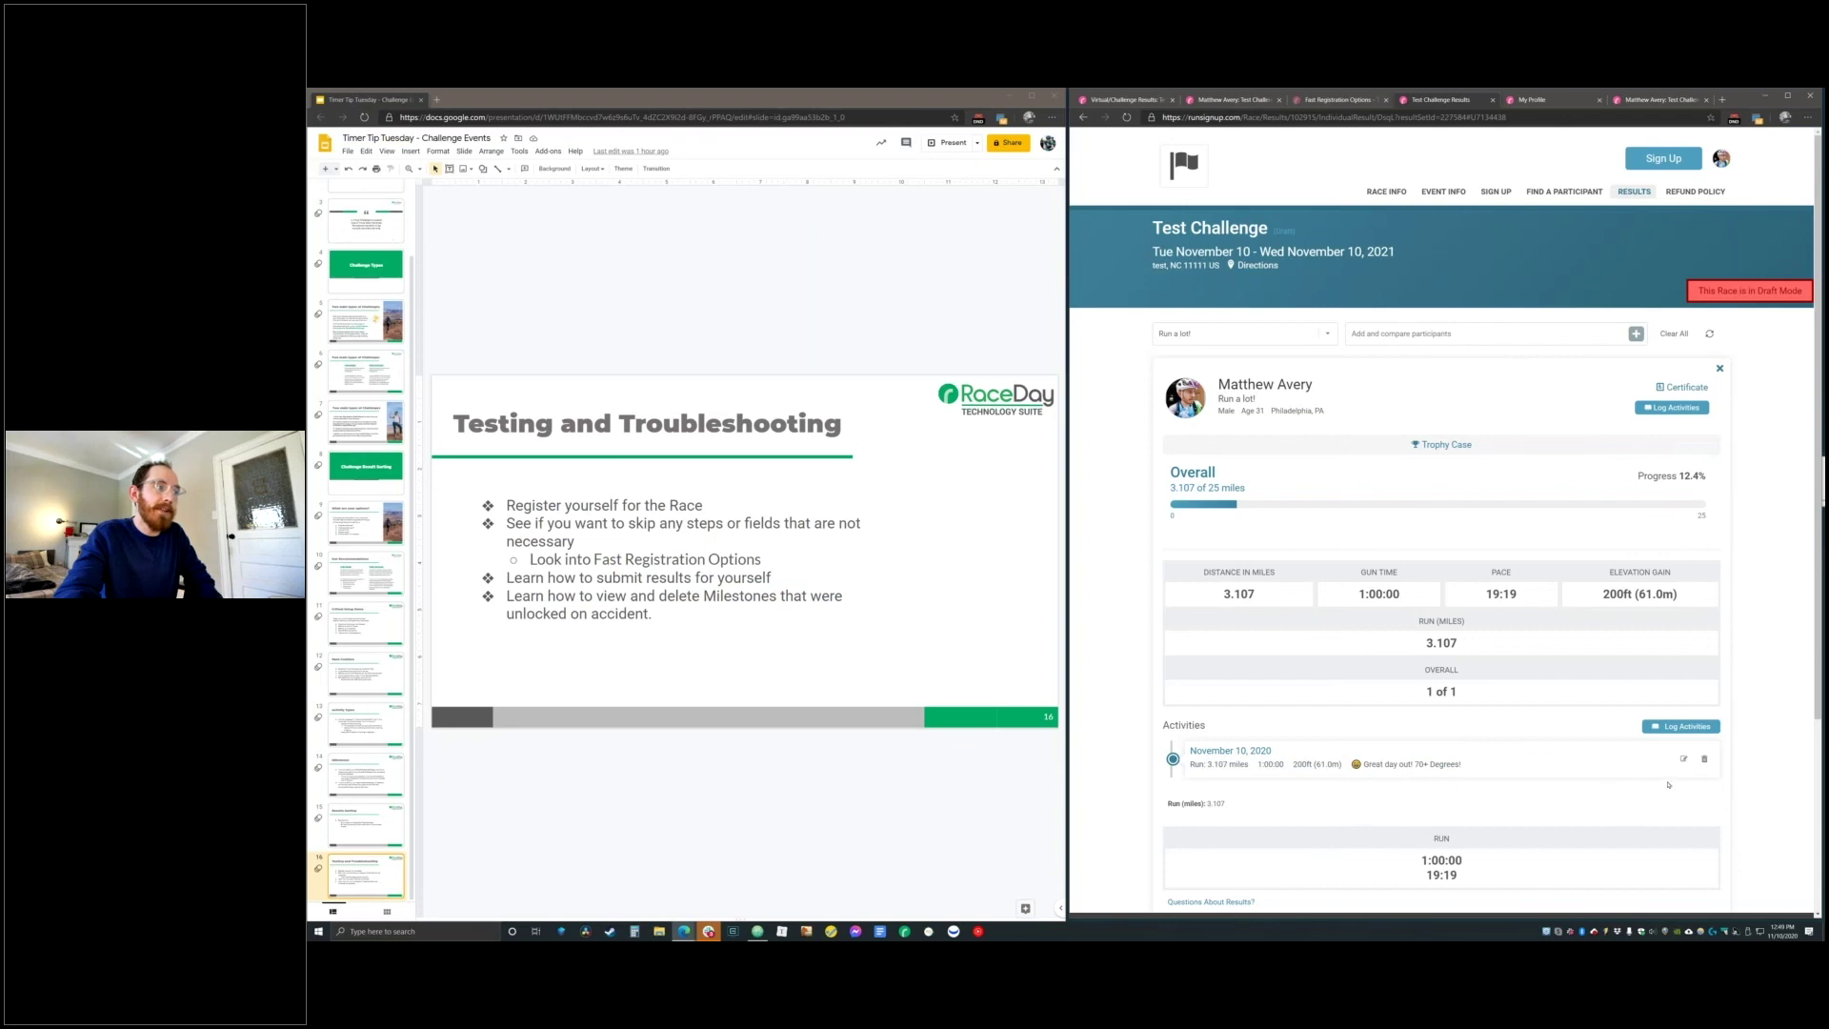
{"action": "scroll", "coordinate": [1771, 784], "scroll_direction": "down", "scroll_amount": 2}
{"action": "scroll", "coordinate": [1770, 784], "scroll_direction": "down", "scroll_amount": 1}
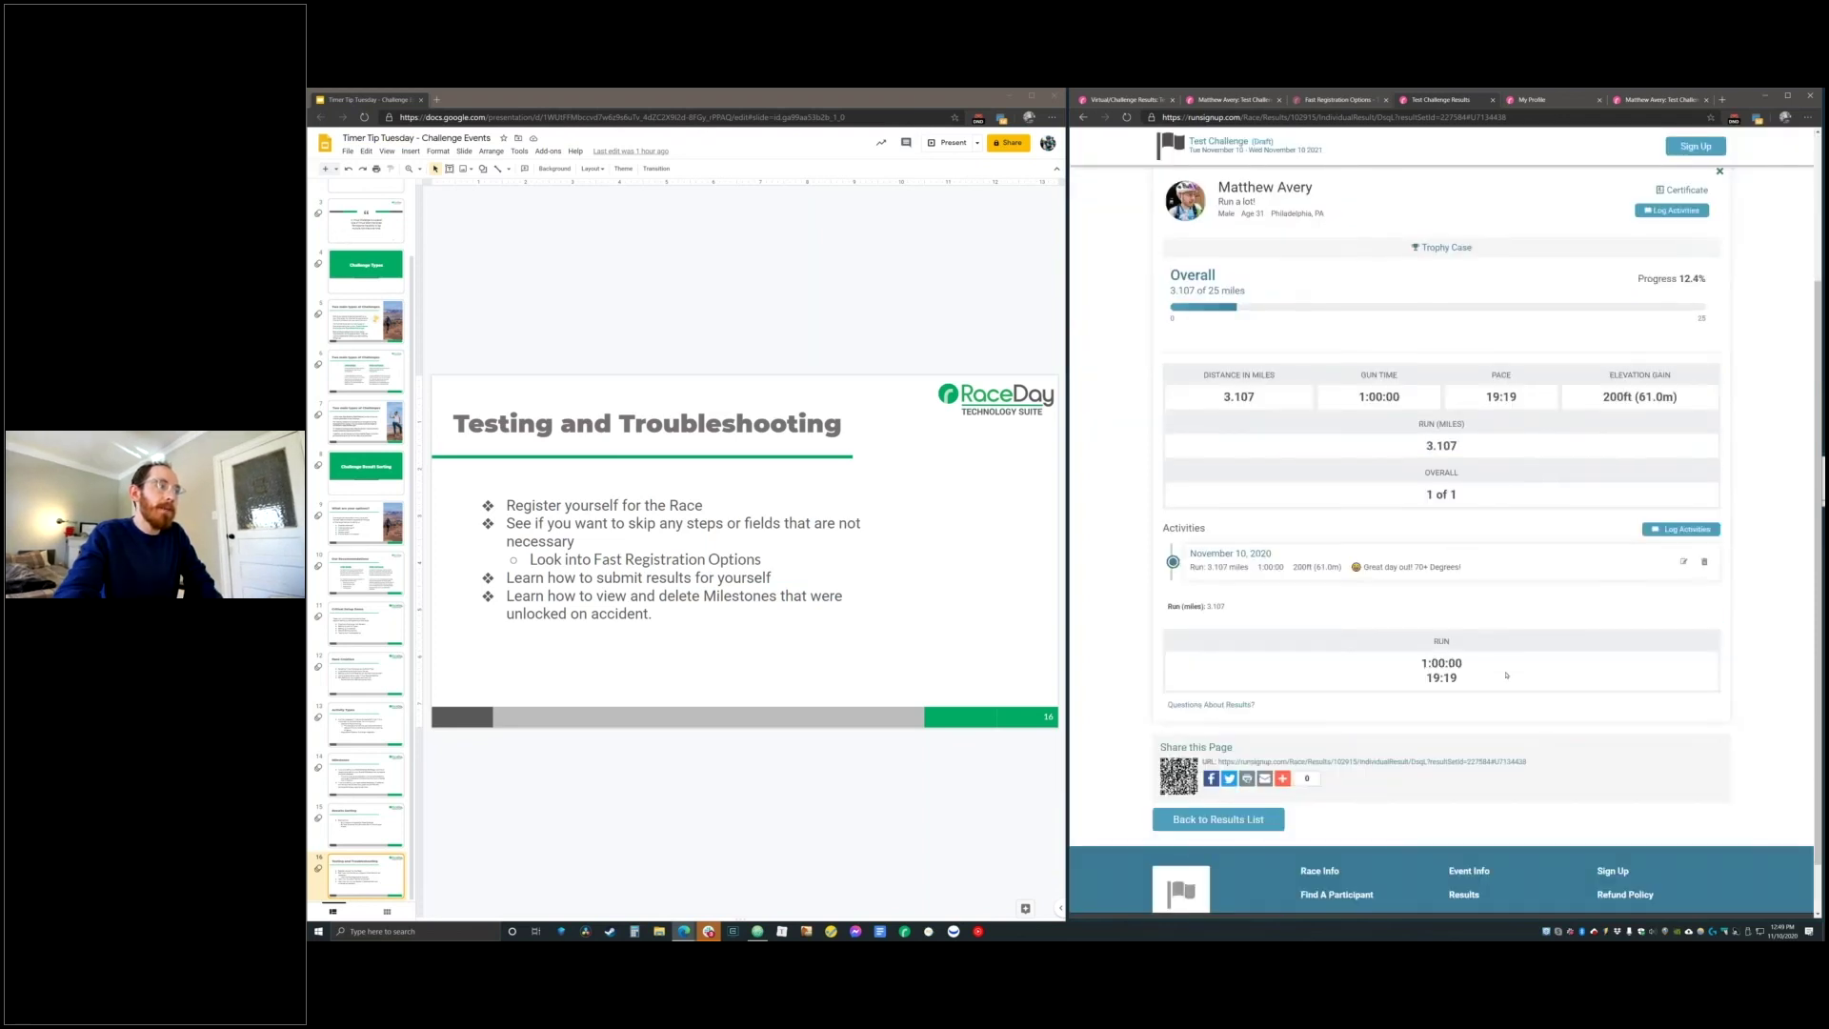
{"action": "double_click", "coordinate": [1212, 606]}
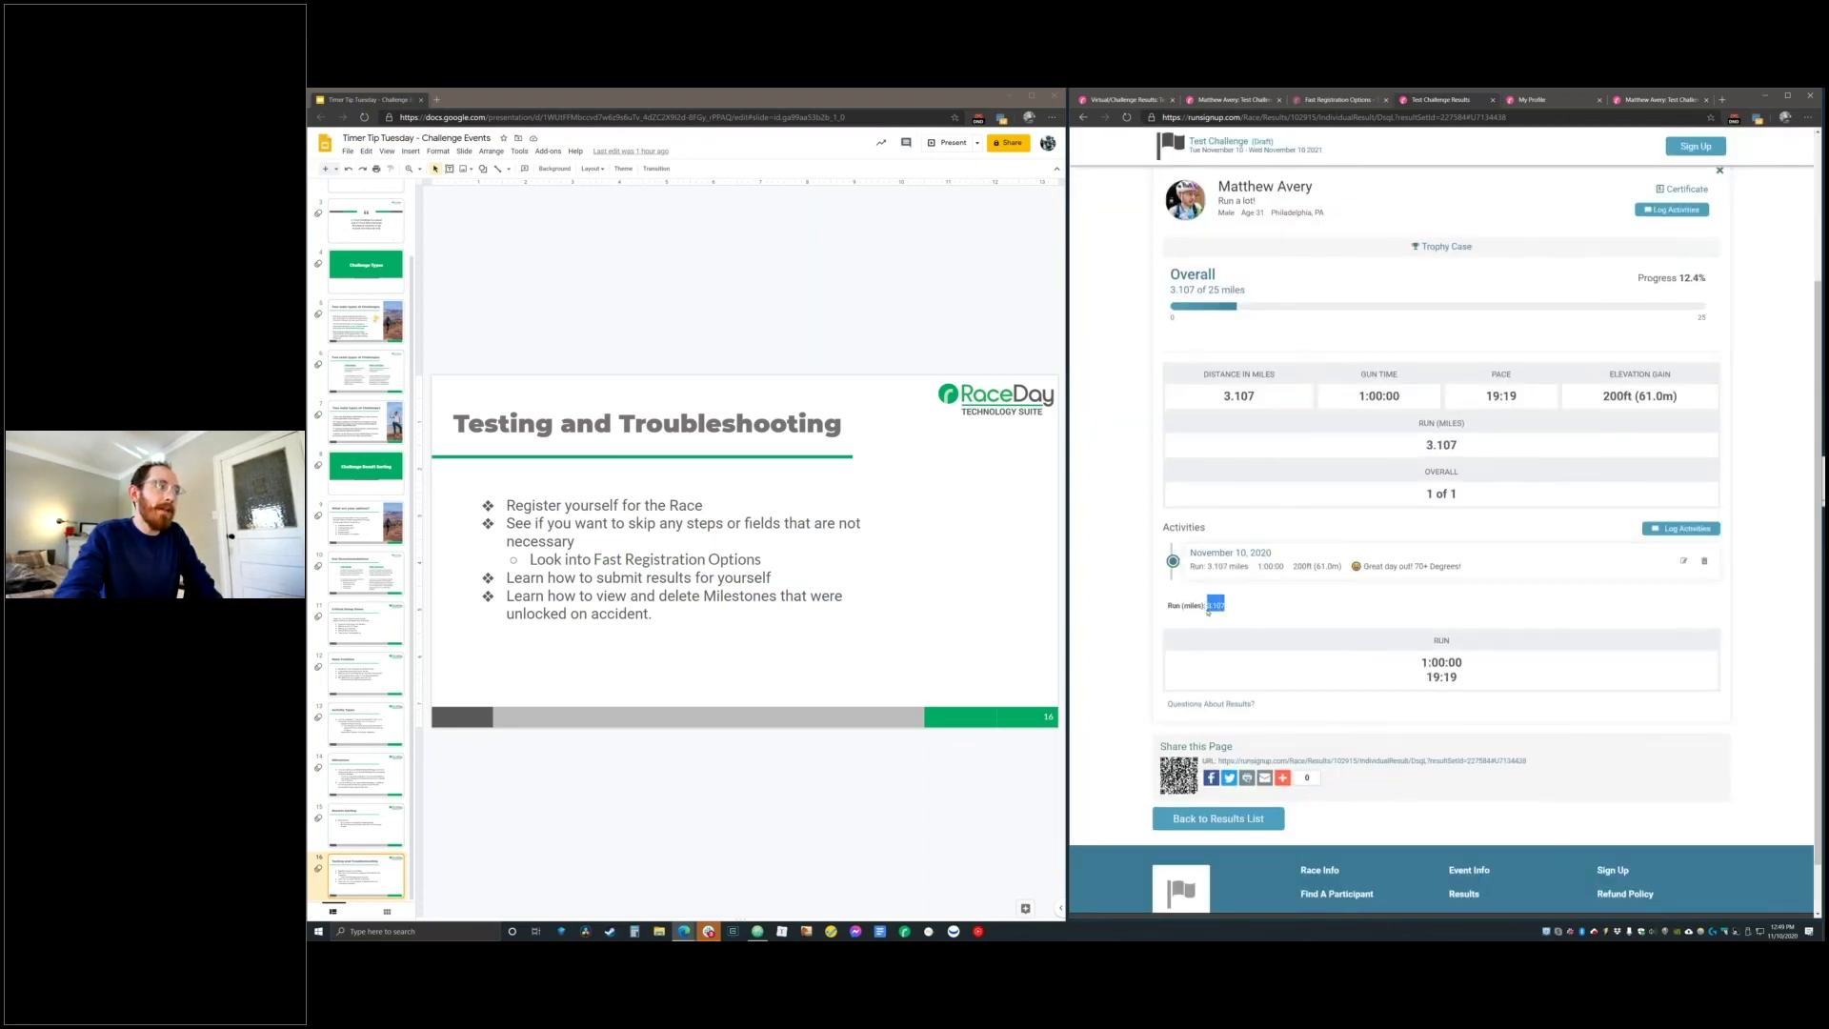
{"action": "double_click", "coordinate": [1442, 445]}
{"action": "left_click_drag", "start_coordinate": [1466, 664], "coordinate": [1421, 667]}
{"action": "double_click", "coordinate": [1442, 640]}
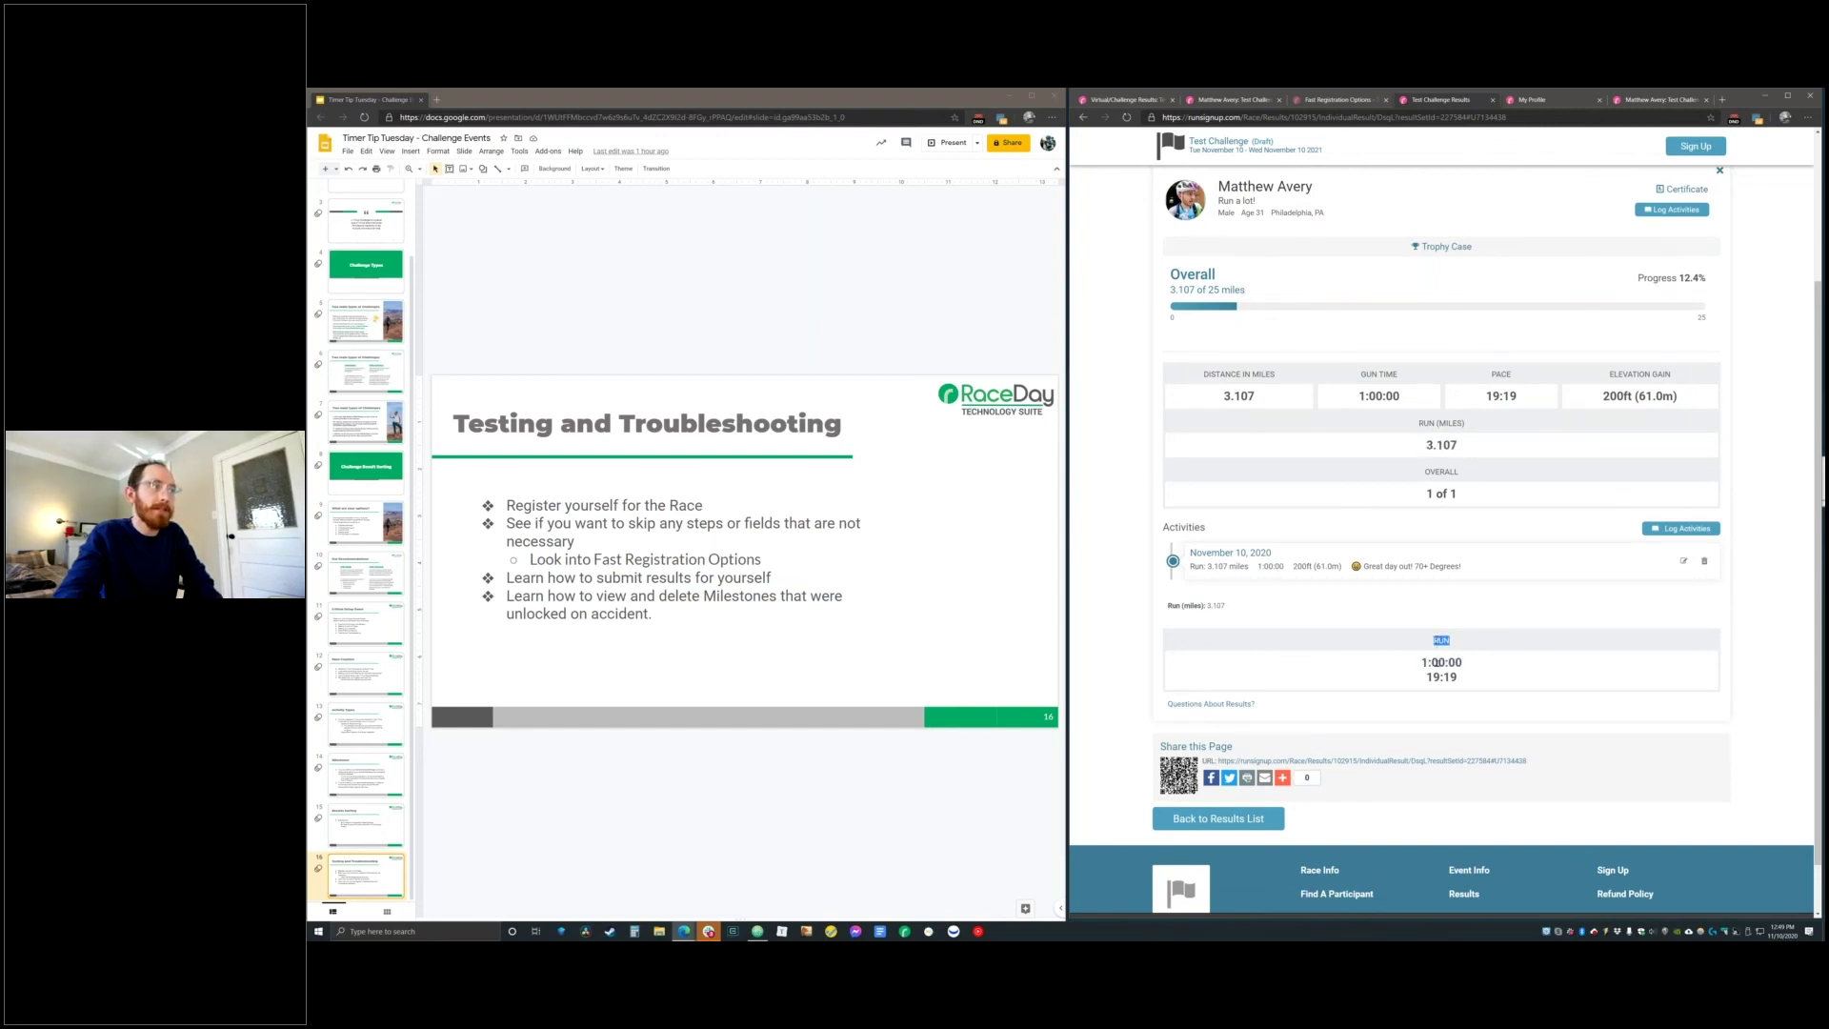
{"action": "triple_click", "coordinate": [1441, 678]}
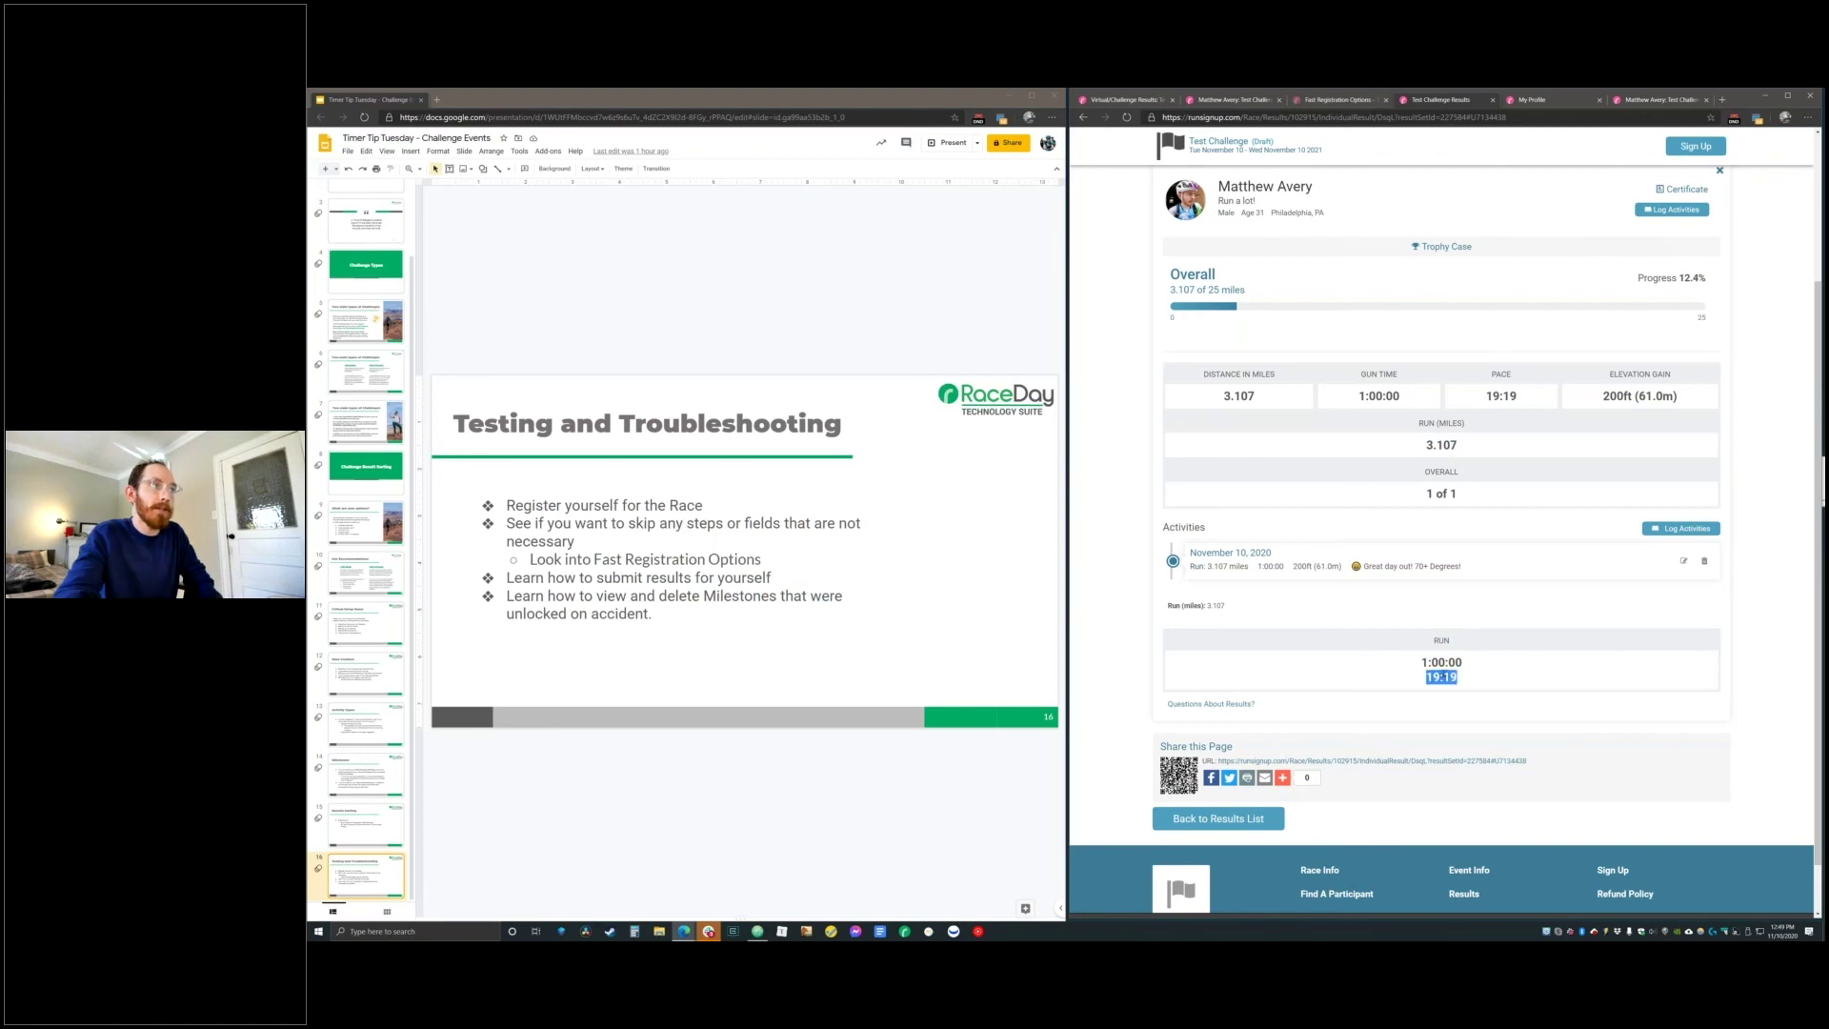
{"action": "double_click", "coordinate": [1445, 661]}
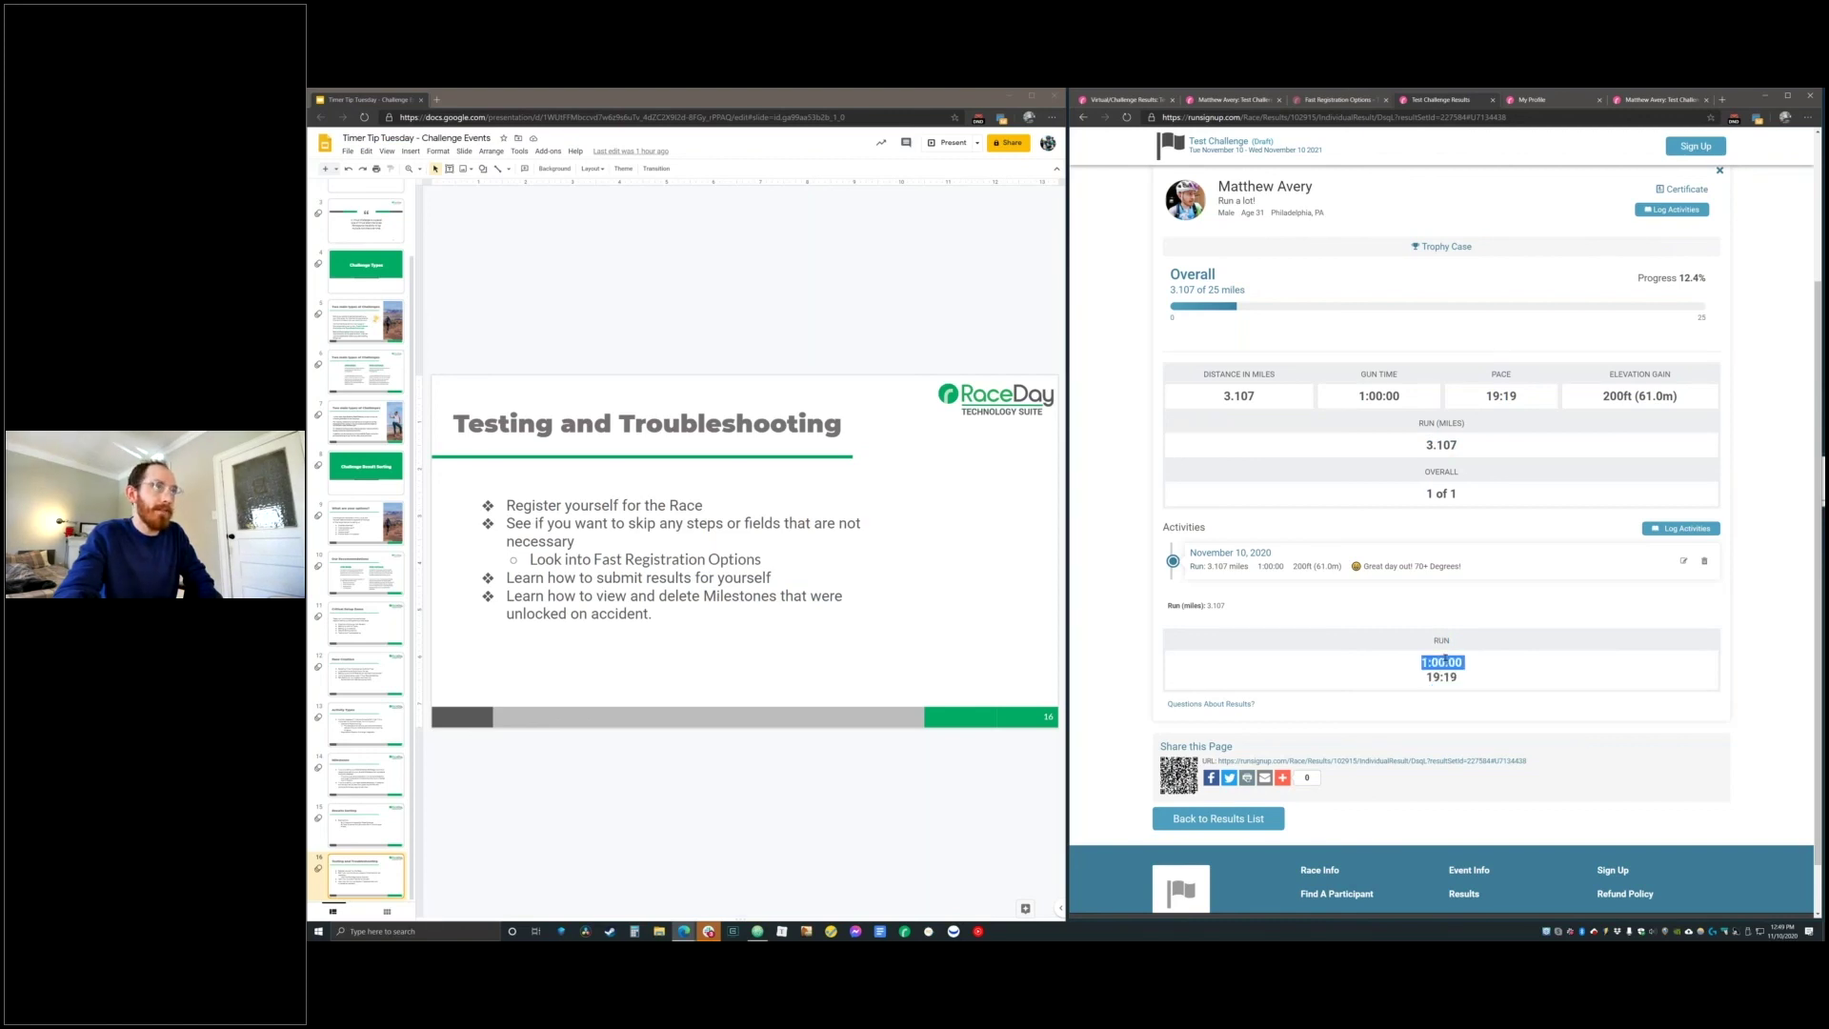
{"action": "scroll", "coordinate": [1441, 629], "scroll_direction": "up", "scroll_amount": 3}
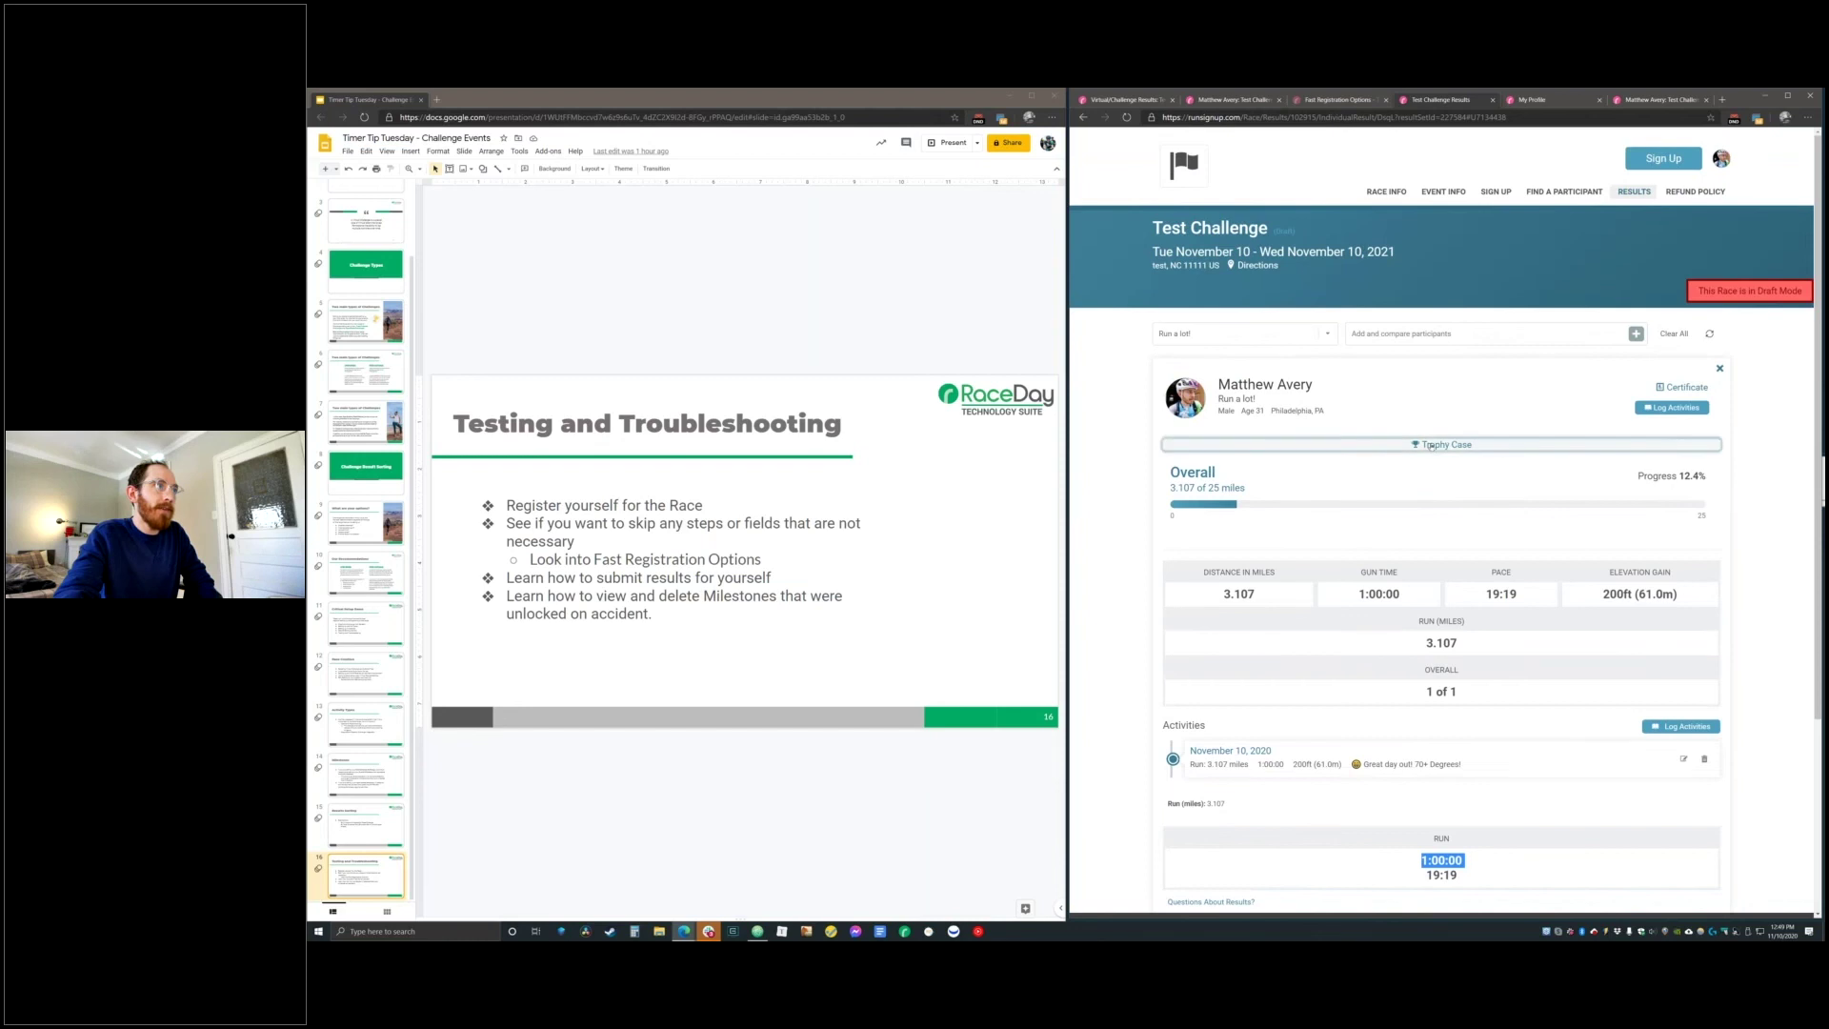
Examine the milestone badges, elevation gain and run details in the participant's Run a lot! trophy case, and return to the results
{"action": "left_click", "coordinate": [1430, 444]}
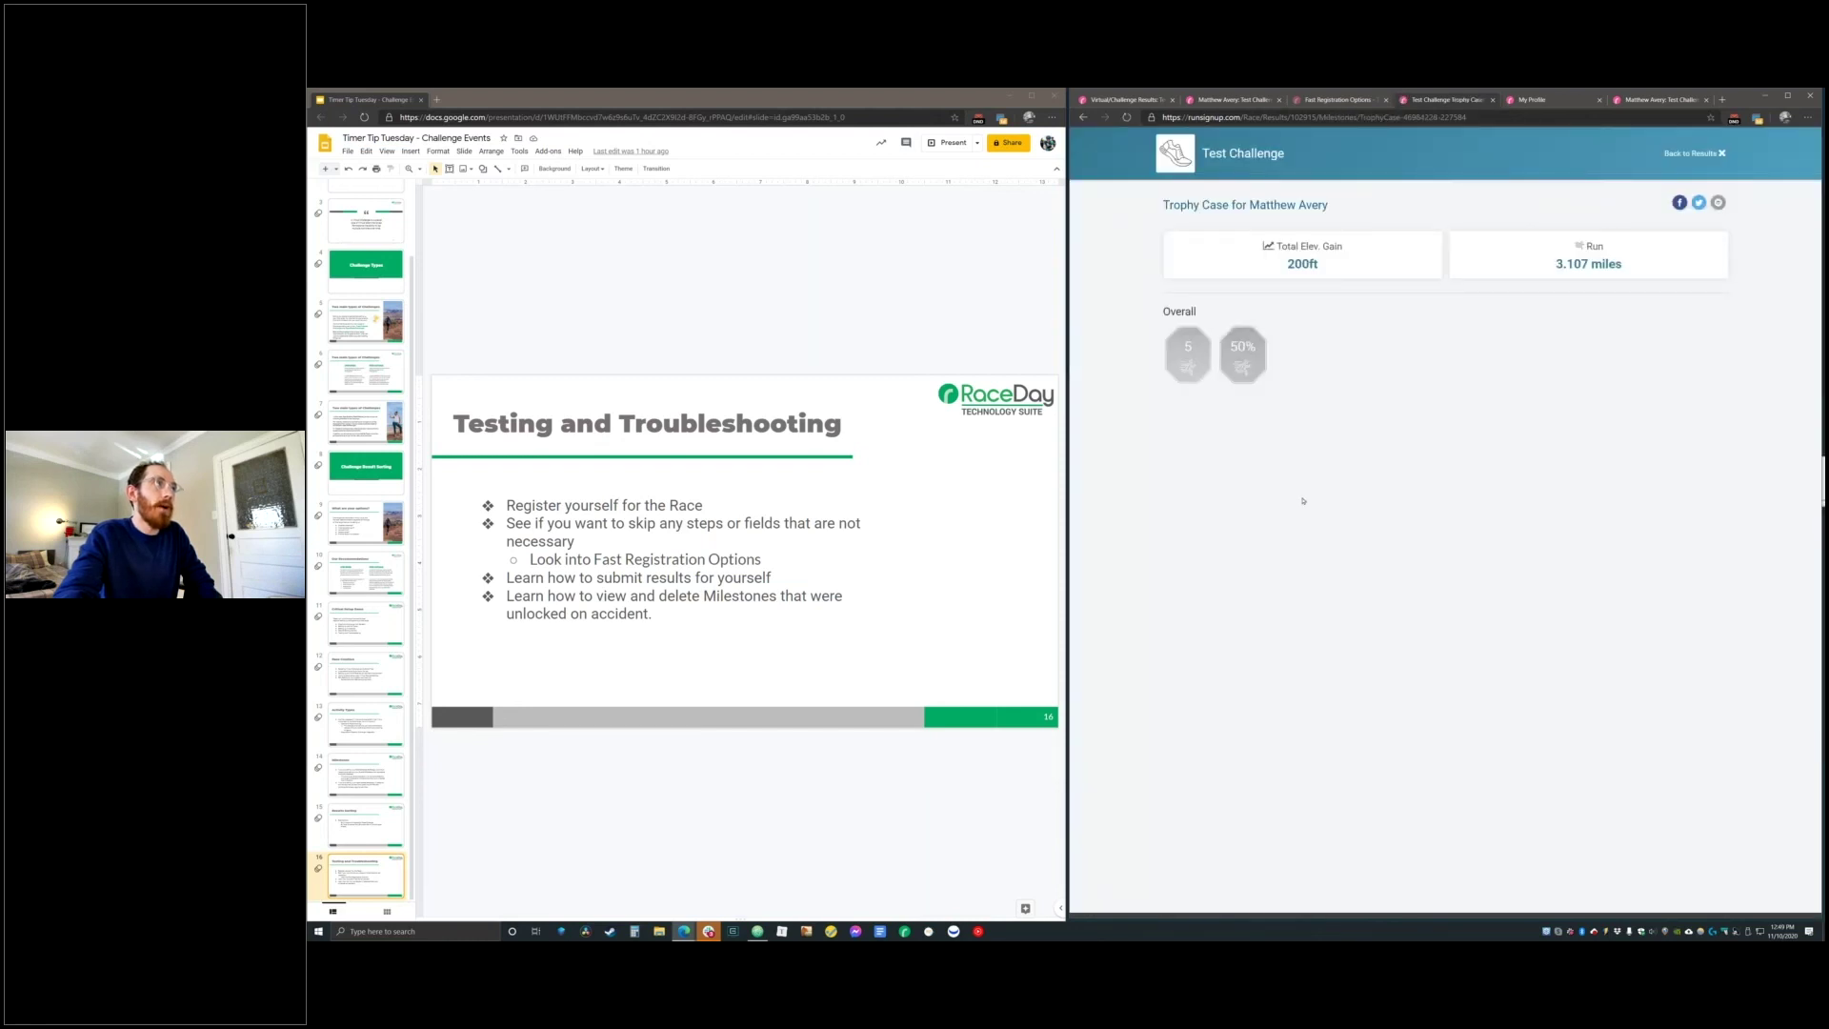
{"action": "mouse_move", "coordinate": [1192, 357]}
{"action": "mouse_move", "coordinate": [1247, 375]}
{"action": "double_click", "coordinate": [1304, 264]}
{"action": "left_click", "coordinate": [1638, 272]}
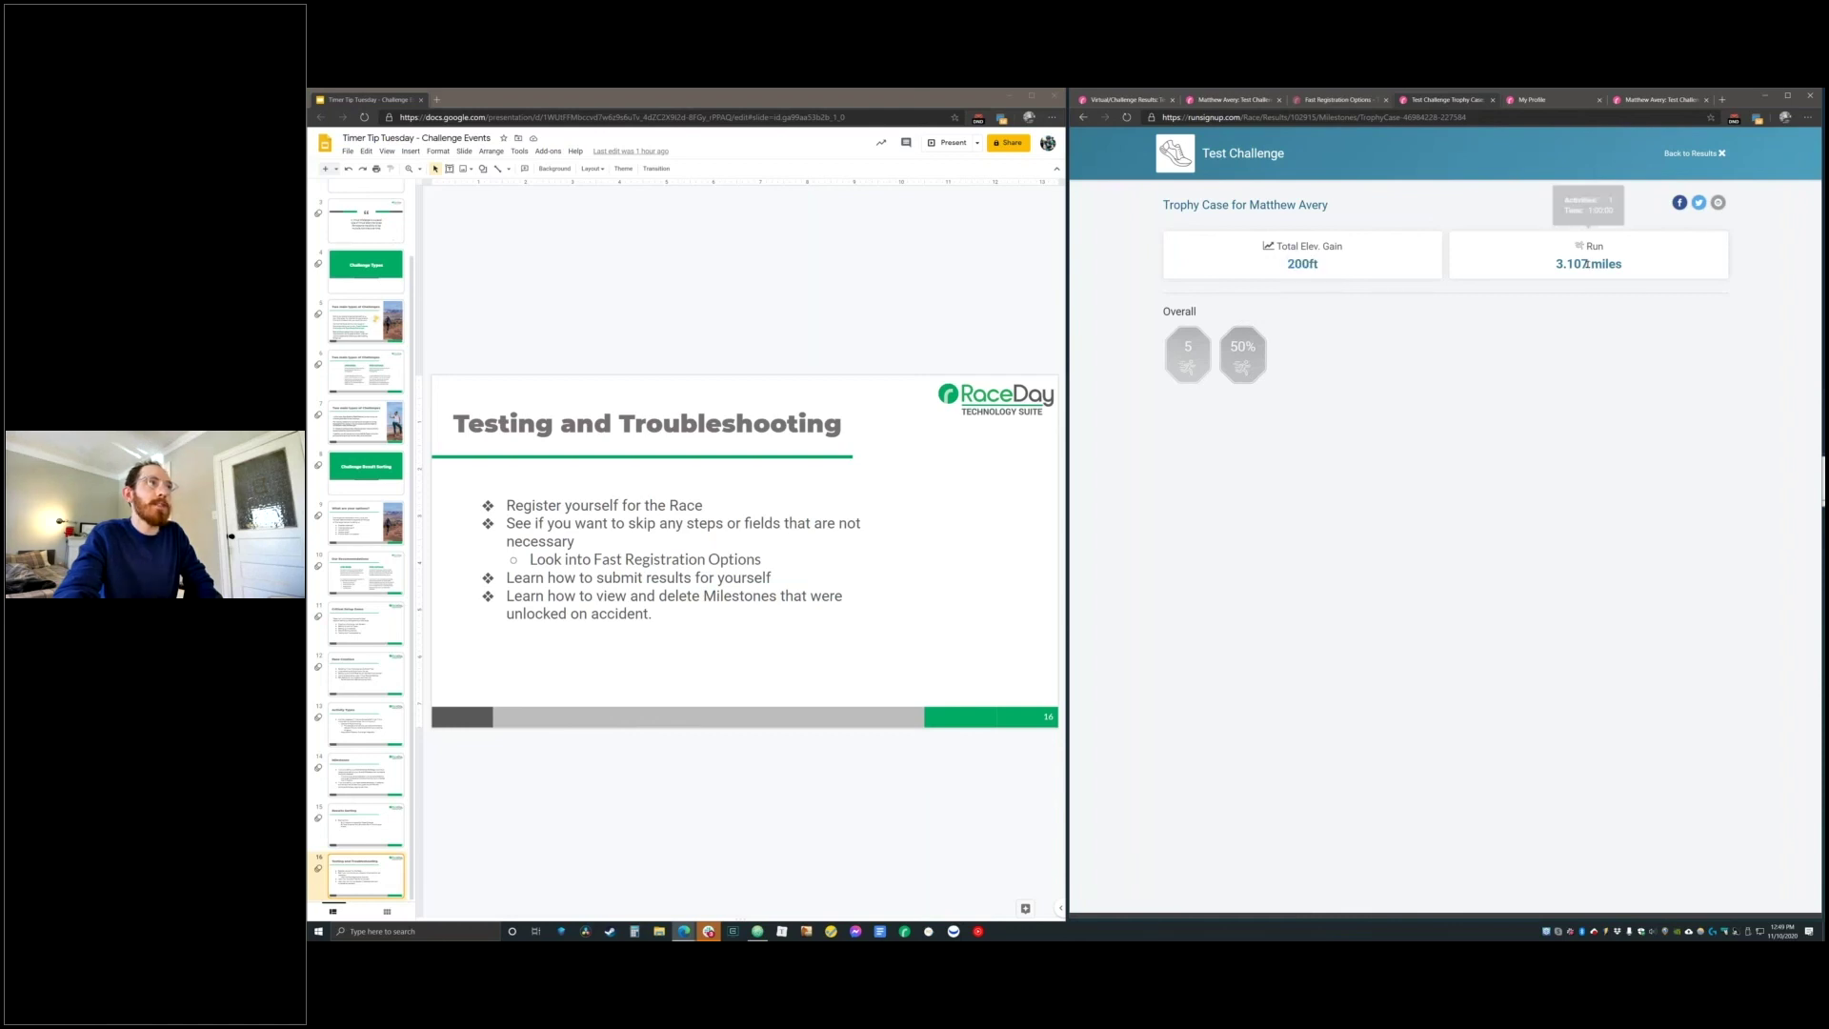
{"action": "mouse_move", "coordinate": [1625, 248]}
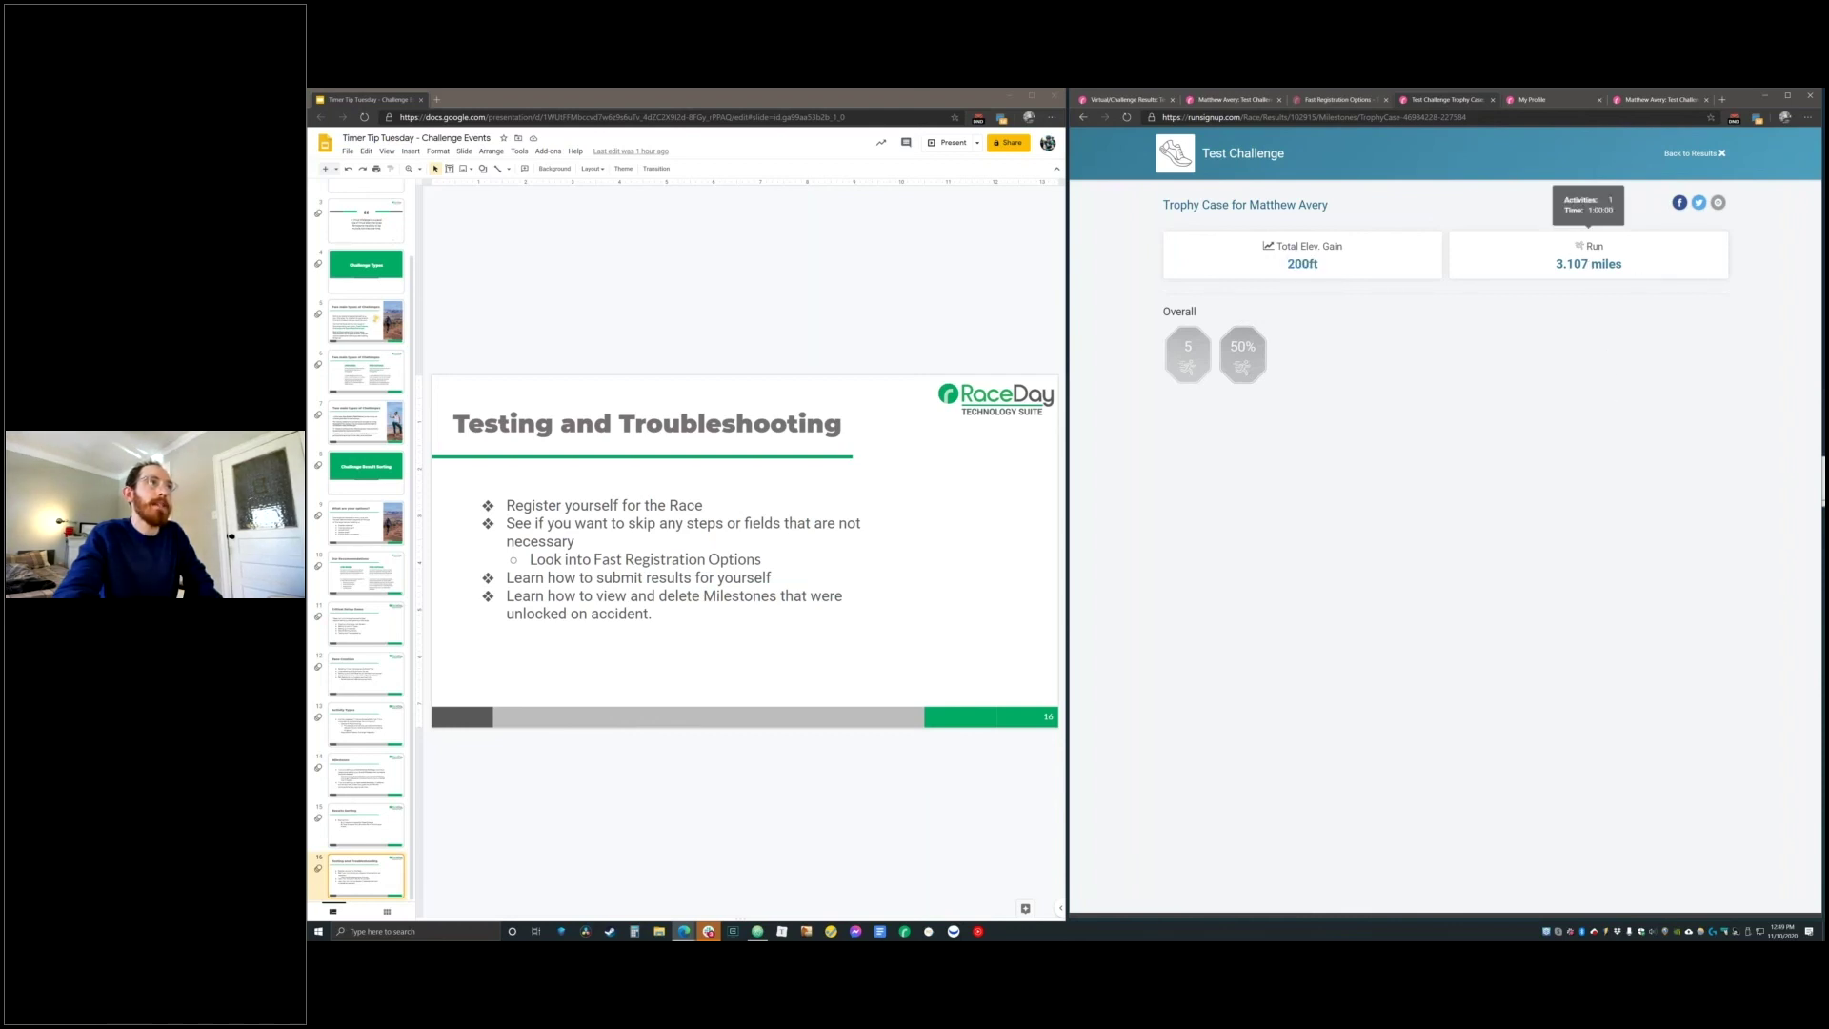
{"action": "left_click", "coordinate": [1695, 152]}
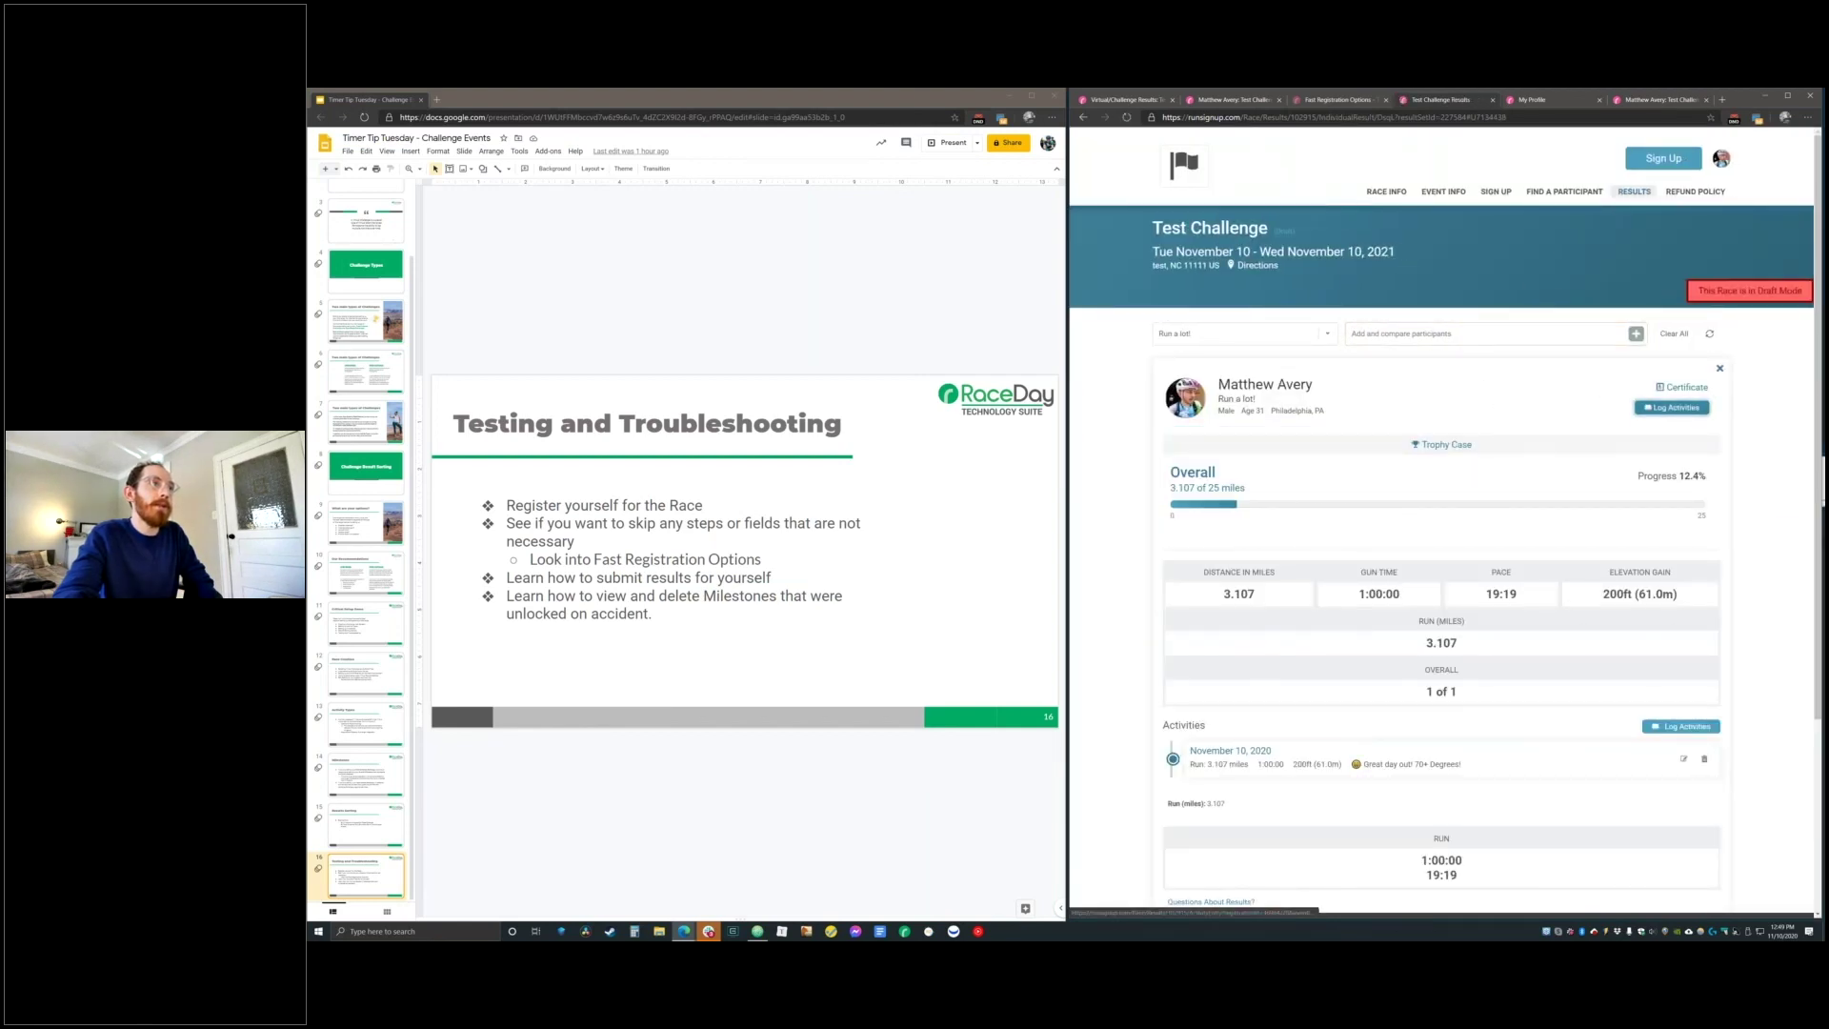
Log and submit a 13-mile activity with a time of 1:45:00 for the participant in Run a lot!
{"action": "left_click", "coordinate": [1672, 407]}
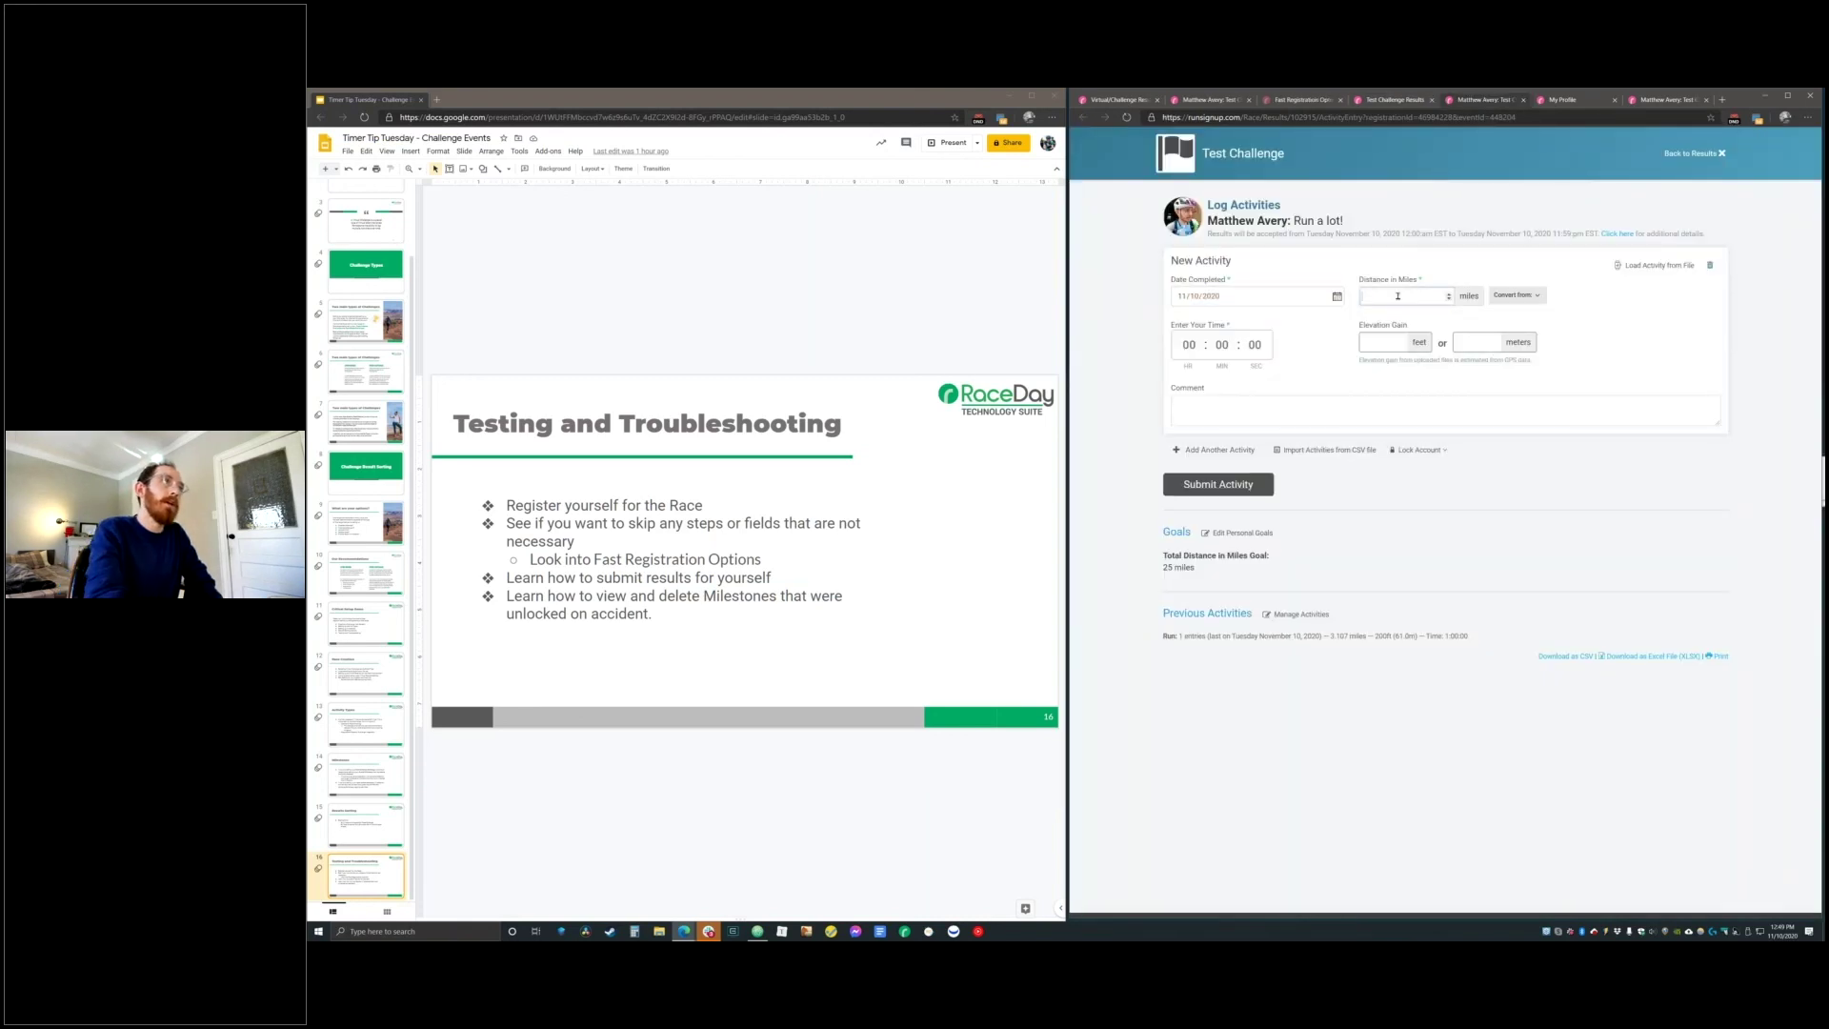
{"action": "left_click", "coordinate": [1397, 296]}
{"action": "type", "text": "13"}
{"action": "left_click", "coordinate": [1202, 352]}
{"action": "type", "text": "1"}
{"action": "key", "text": "Tab"}
{"action": "type", "text": "45"}
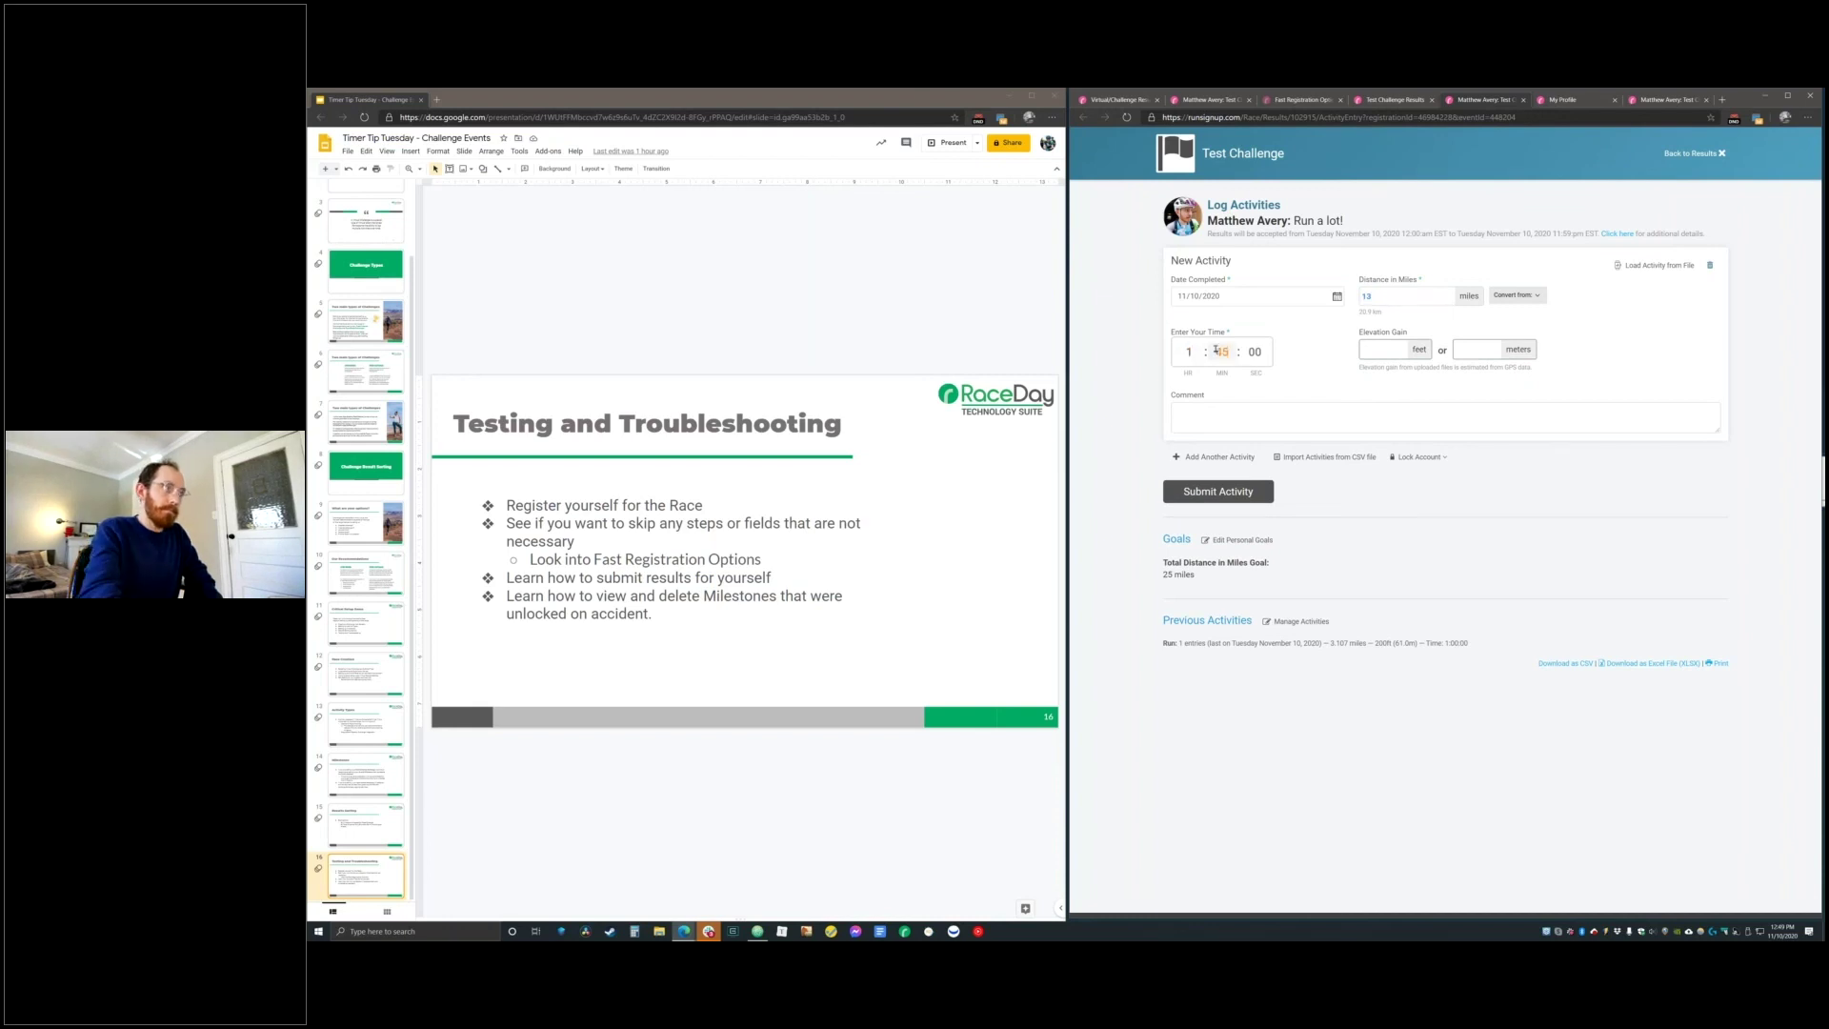
{"action": "left_click", "coordinate": [1219, 491]}
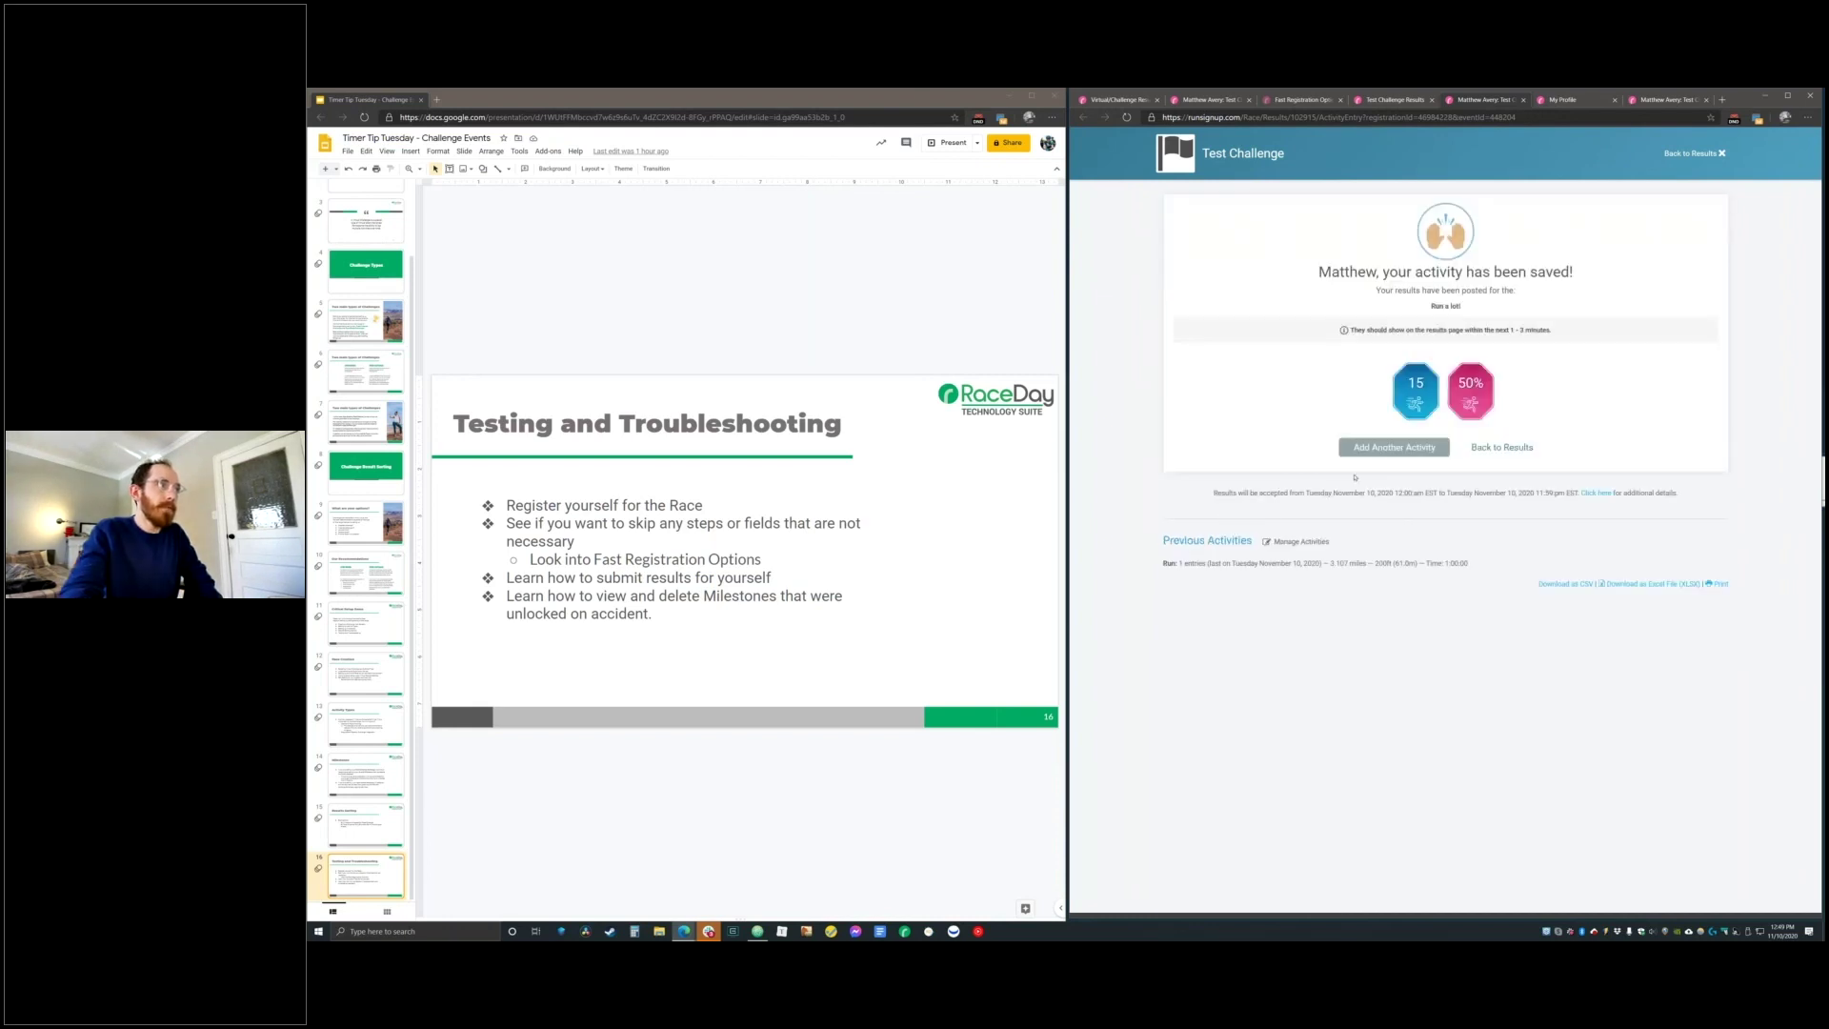
Inspect the 15-mile milestone and the other Run a lot! milestones in the trophy case, and return to the results
{"action": "mouse_move", "coordinate": [1425, 391]}
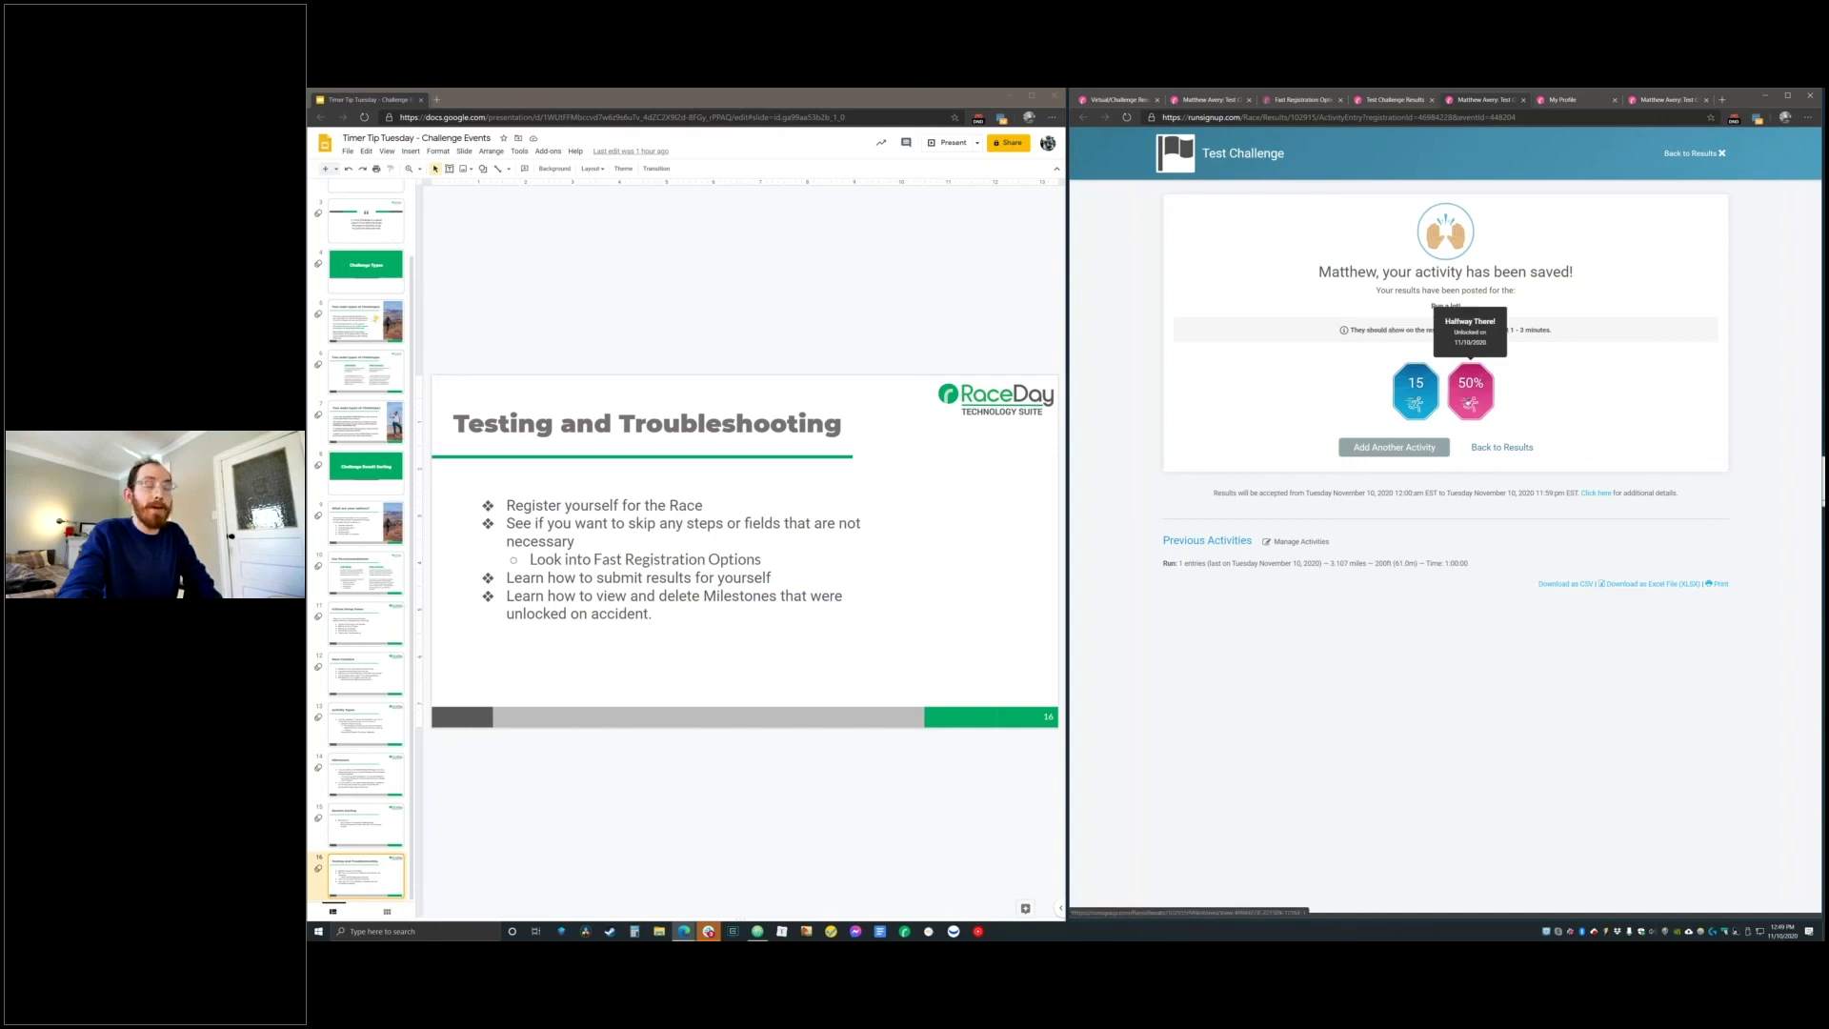
{"action": "left_click", "coordinate": [1426, 397]}
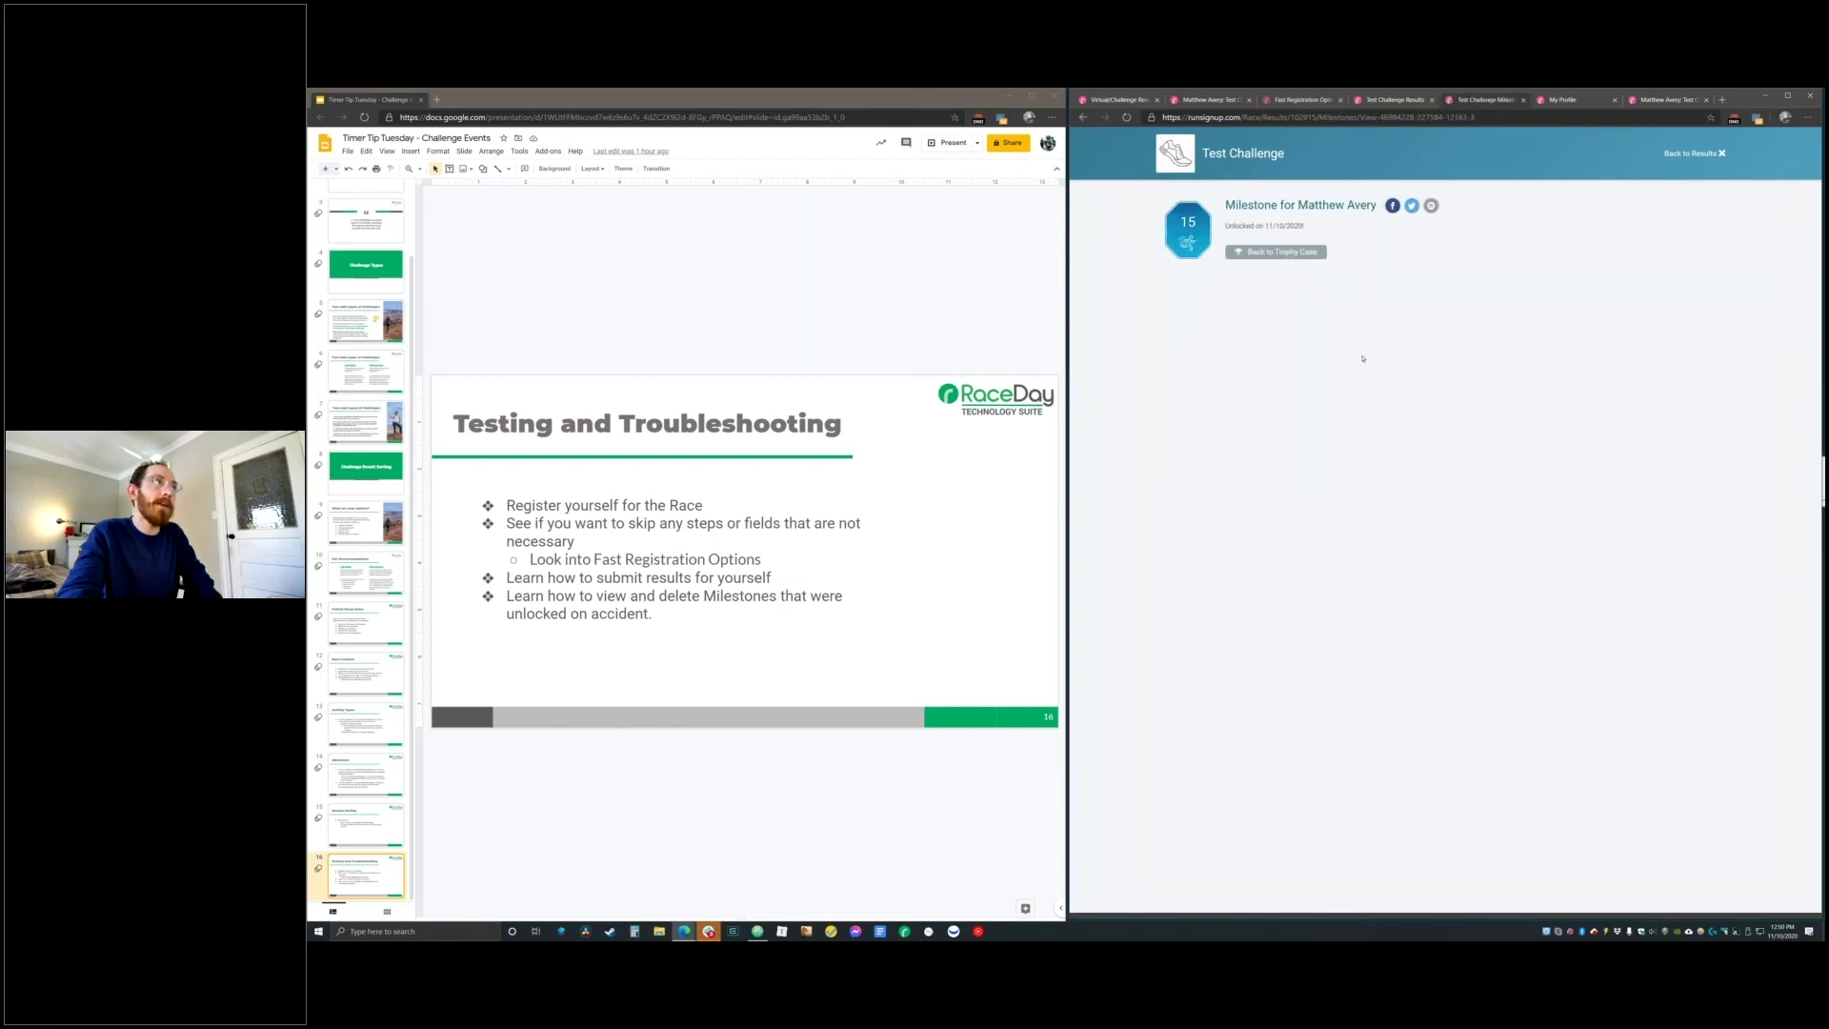
{"action": "left_click", "coordinate": [1320, 253]}
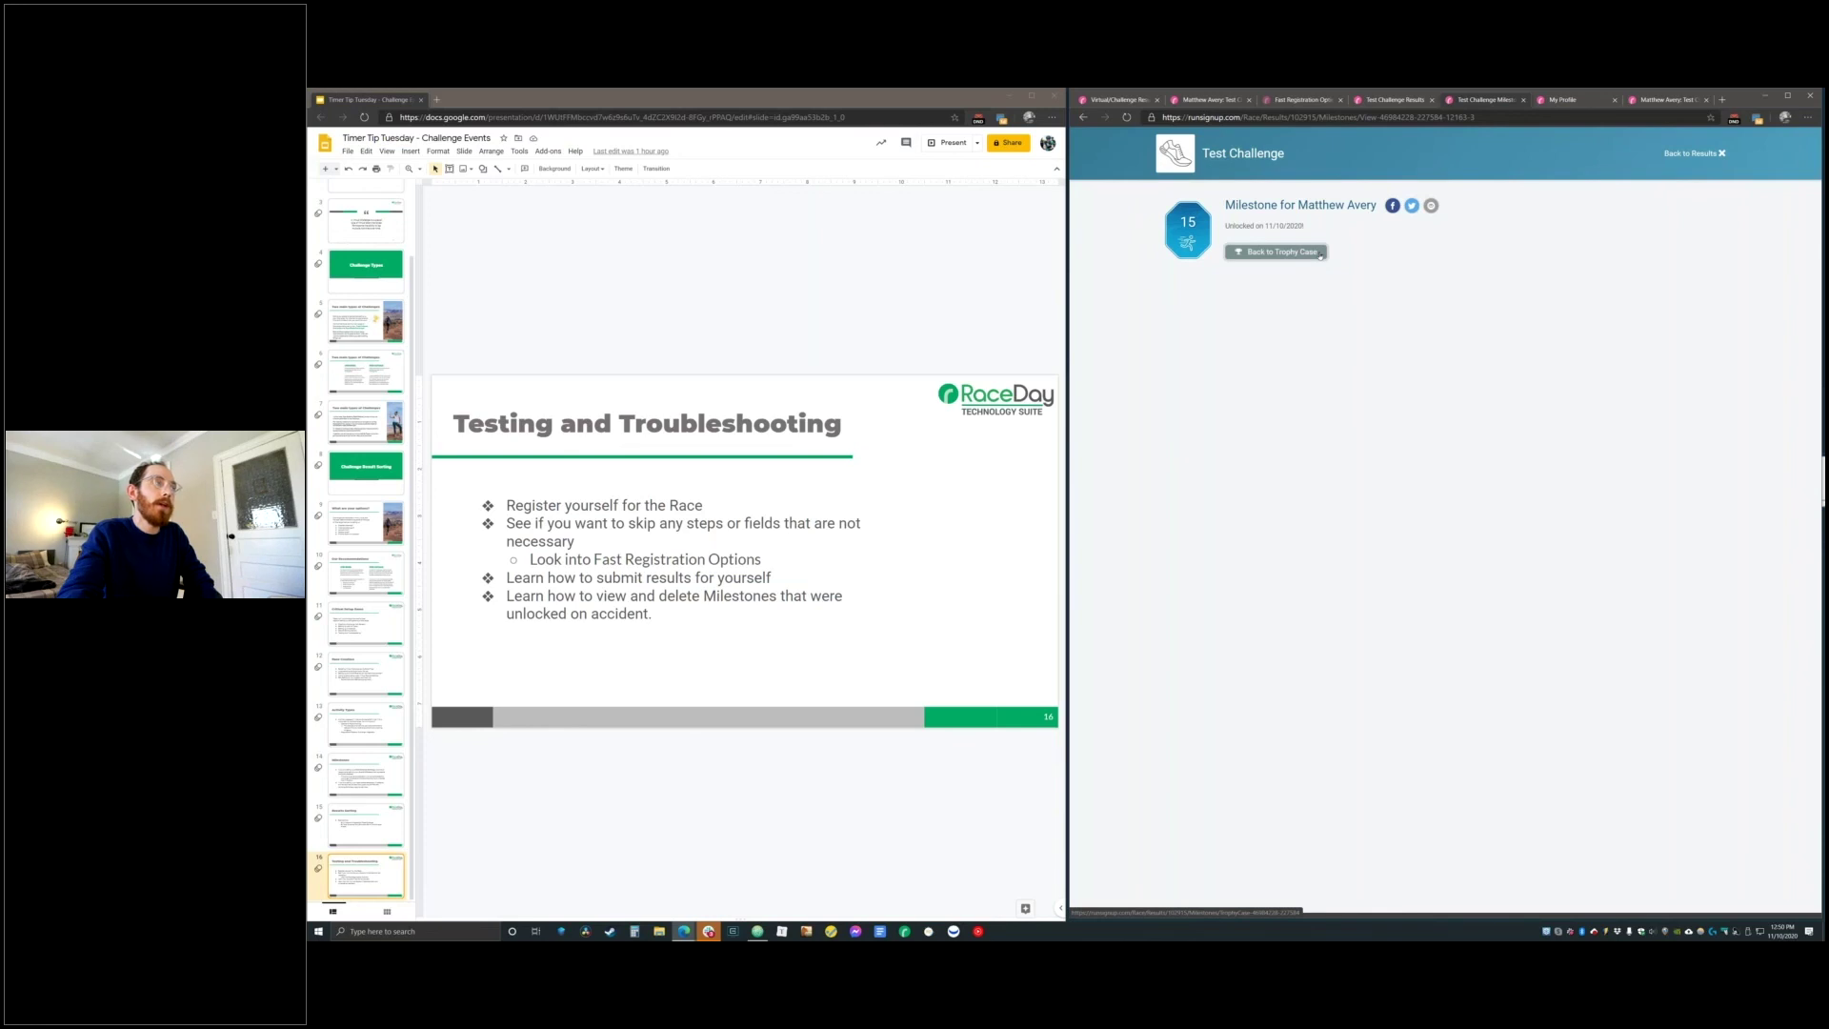
{"action": "mouse_move", "coordinate": [1298, 352]}
{"action": "mouse_move", "coordinate": [1360, 356]}
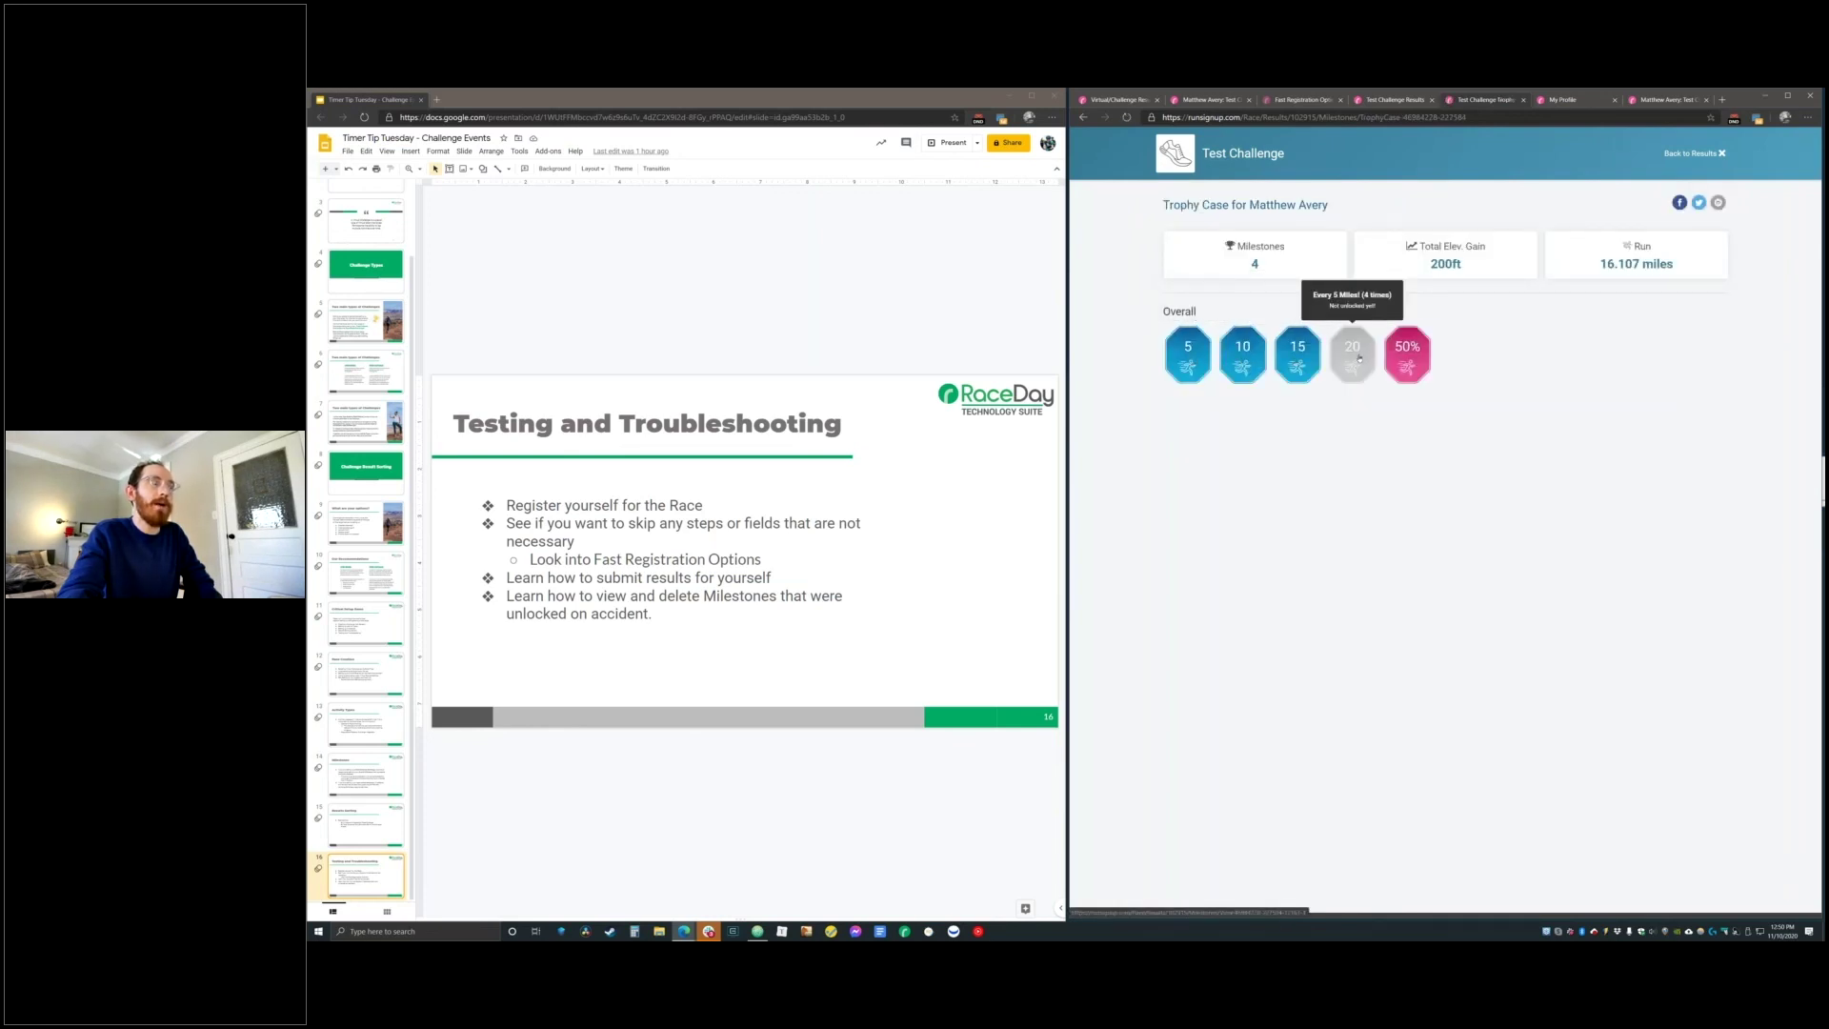
{"action": "left_click_drag", "start_coordinate": [1674, 265], "coordinate": [1599, 265]}
{"action": "mouse_move", "coordinate": [1408, 360]}
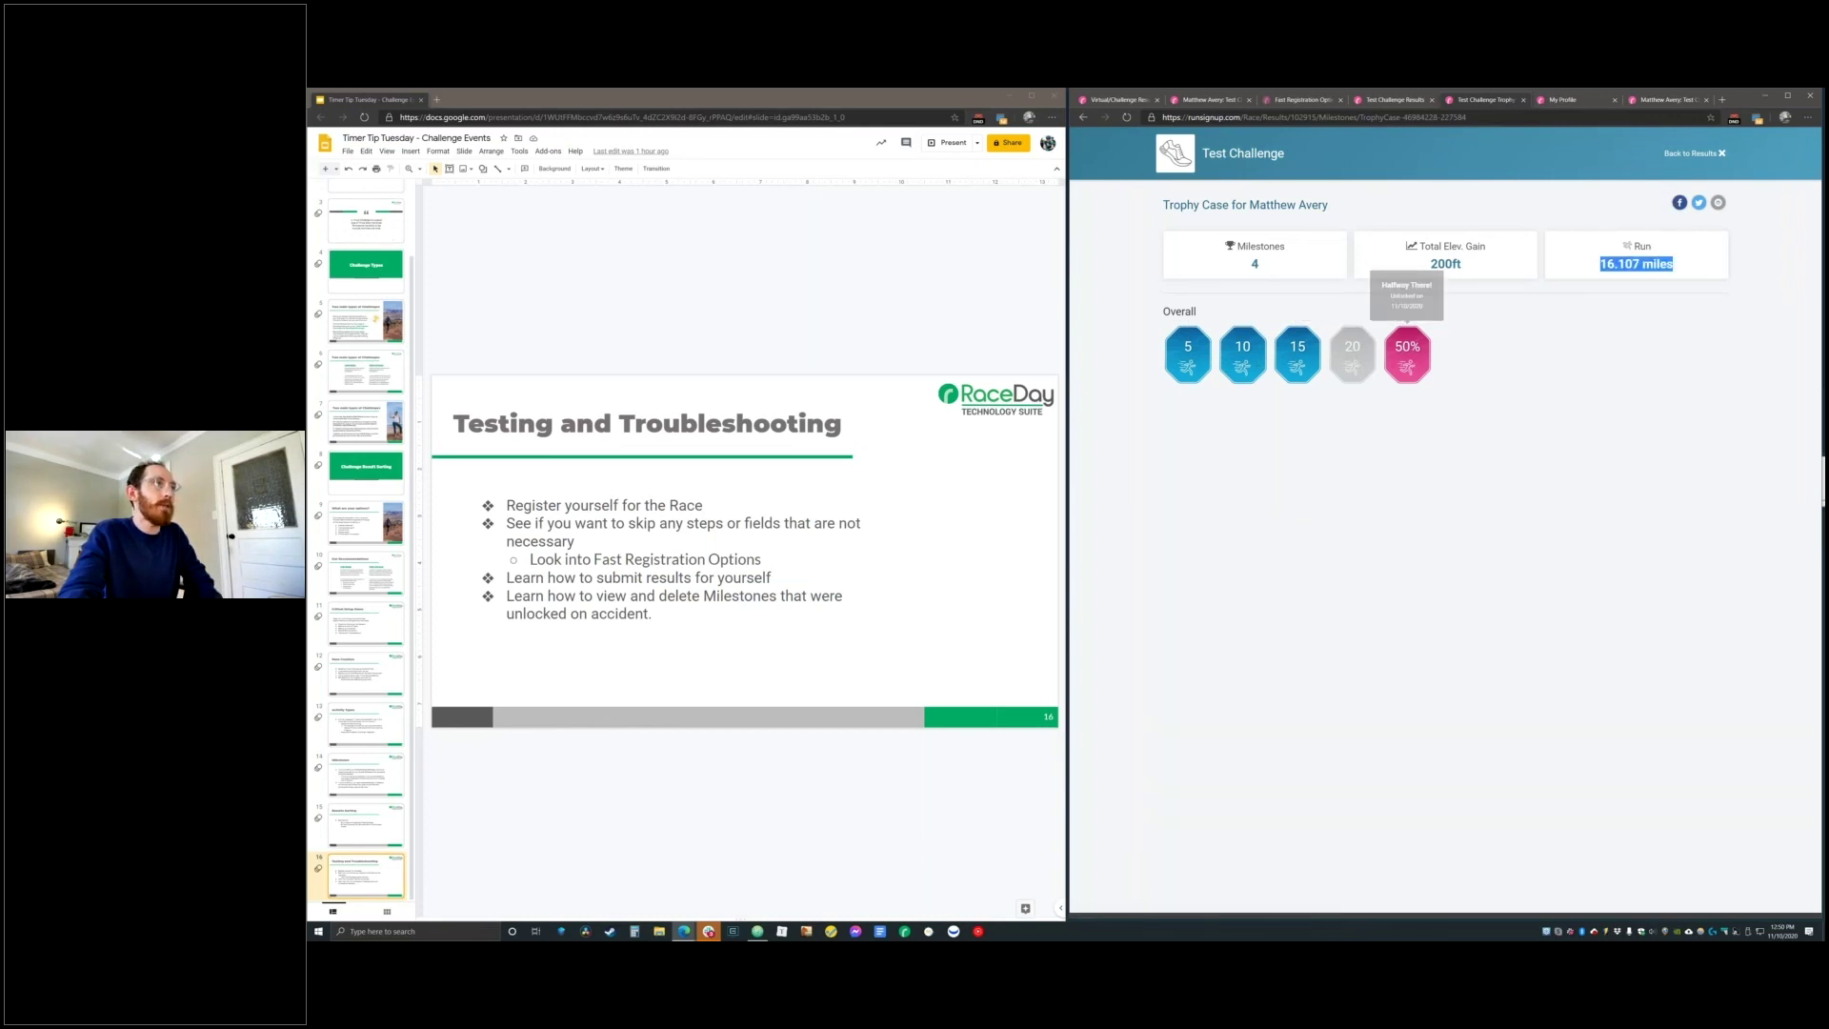
{"action": "left_click", "coordinate": [1694, 153]}
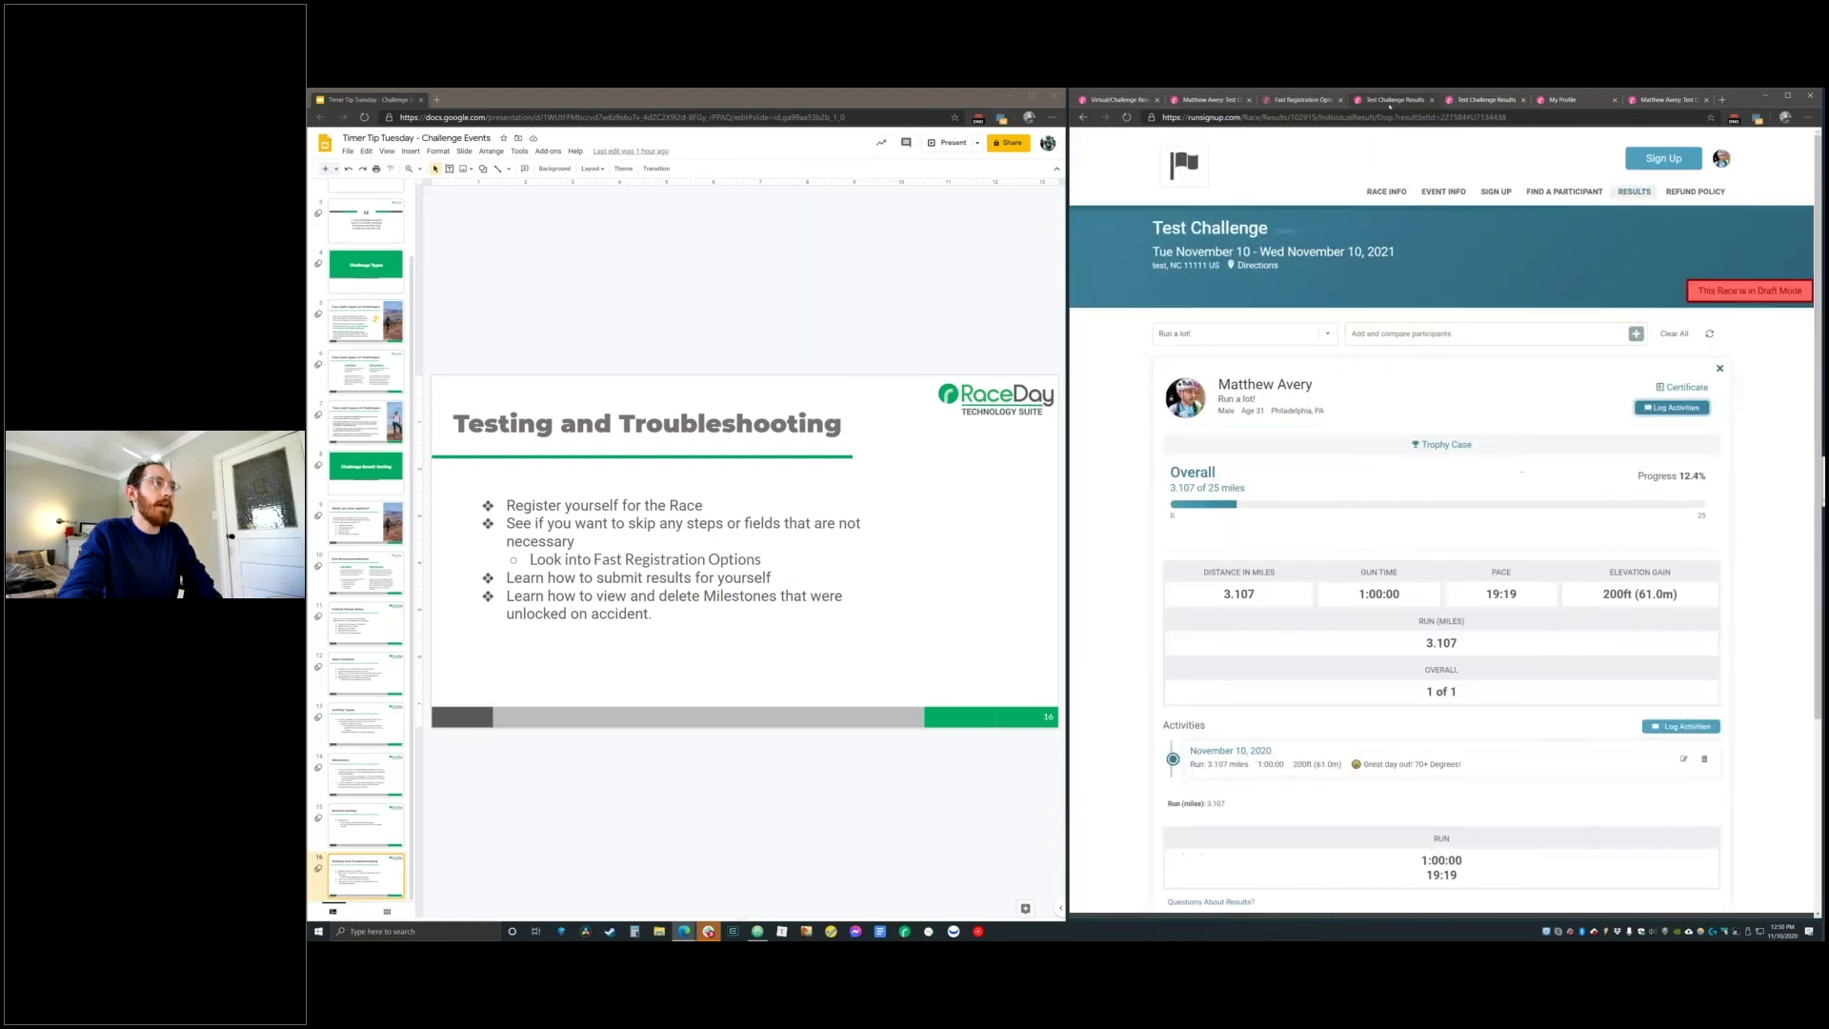
Open the participant's individual result from the Virtual Run a specific distance result set
{"action": "scroll", "coordinate": [1402, 290], "scroll_direction": "down", "scroll_amount": 2}
{"action": "scroll", "coordinate": [1400, 290], "scroll_direction": "up", "scroll_amount": 2}
{"action": "left_click", "coordinate": [1299, 100]}
{"action": "left_click", "coordinate": [1200, 99]}
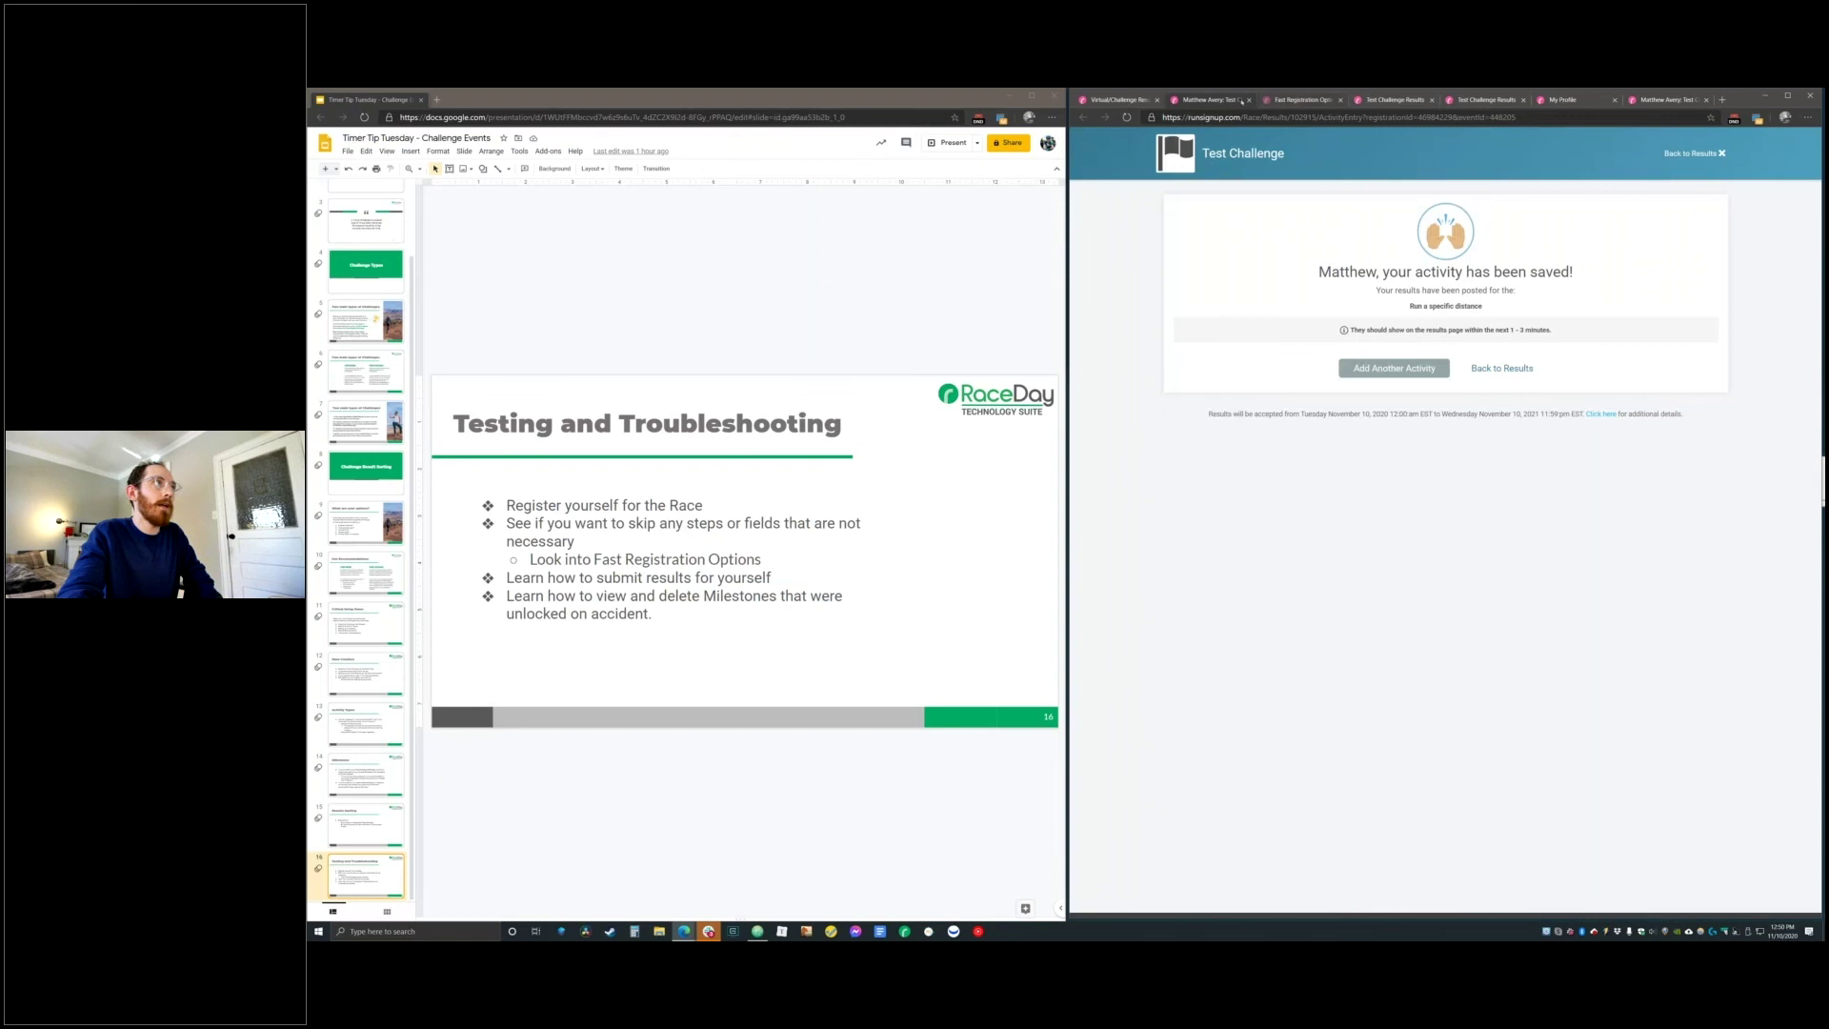
{"action": "left_click", "coordinate": [1663, 100]}
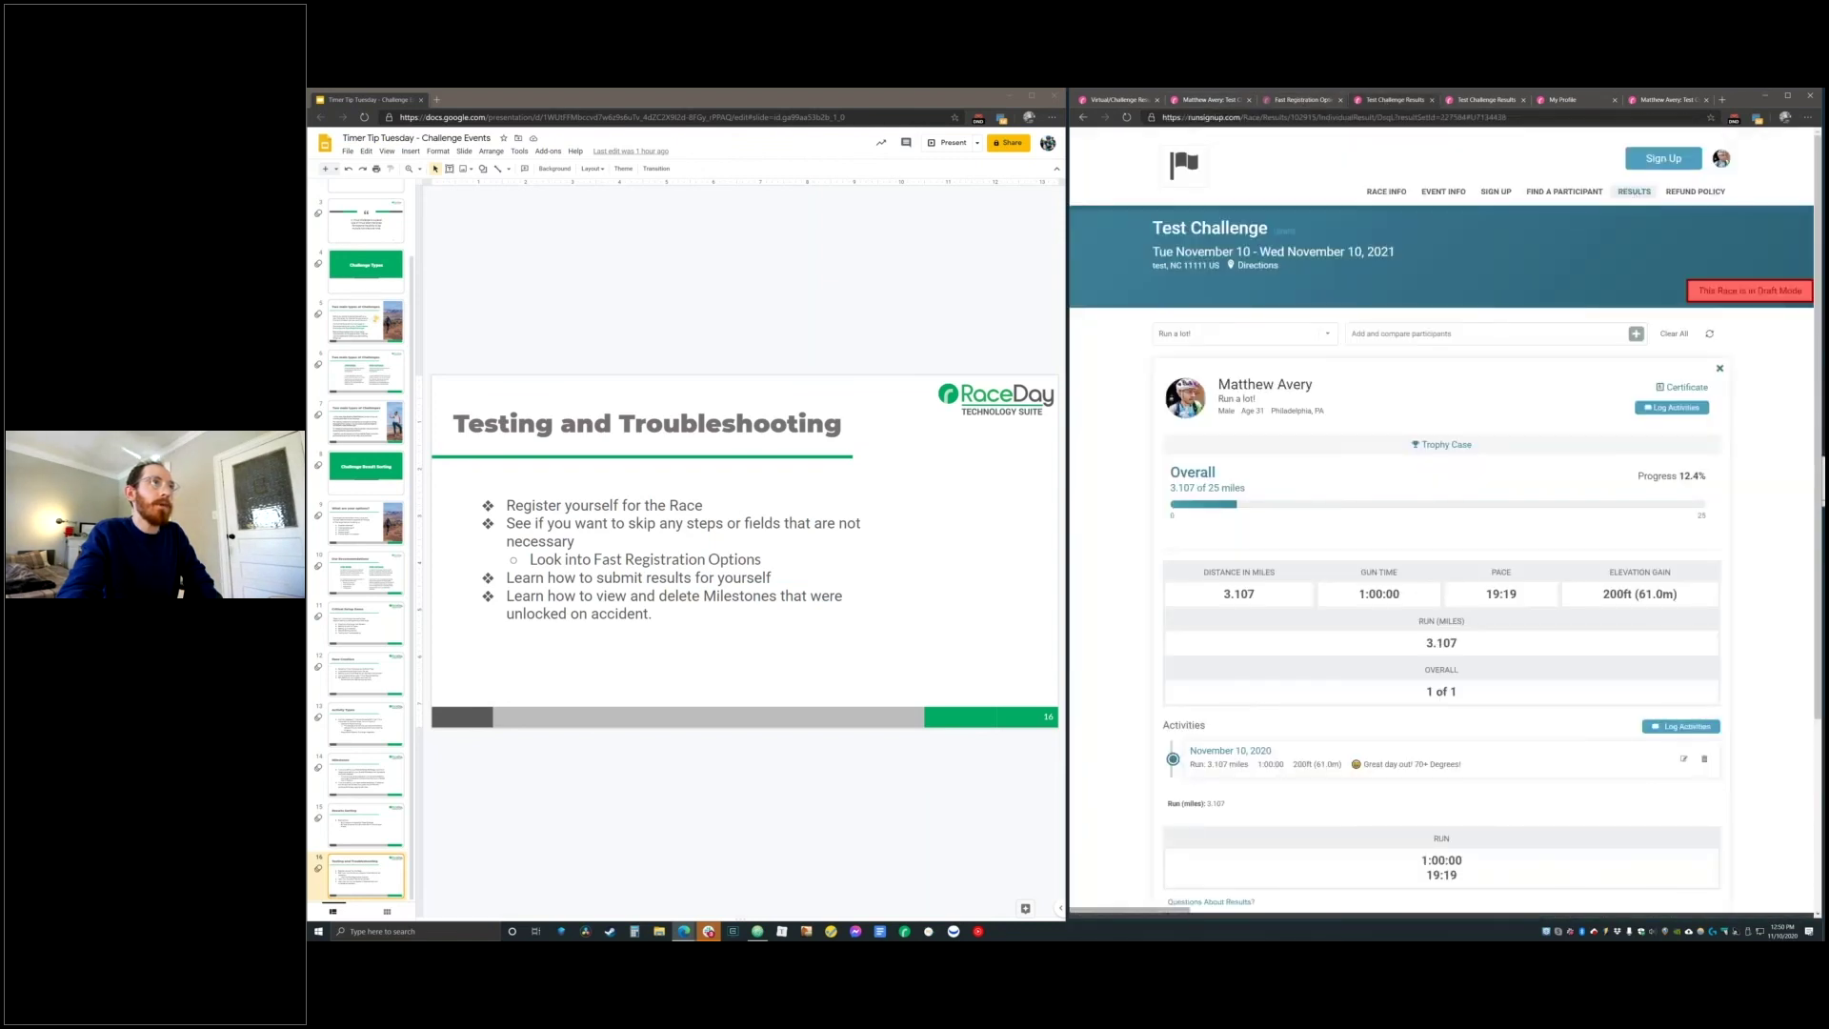
{"action": "left_click", "coordinate": [1634, 191]}
{"action": "left_click", "coordinate": [1262, 413]}
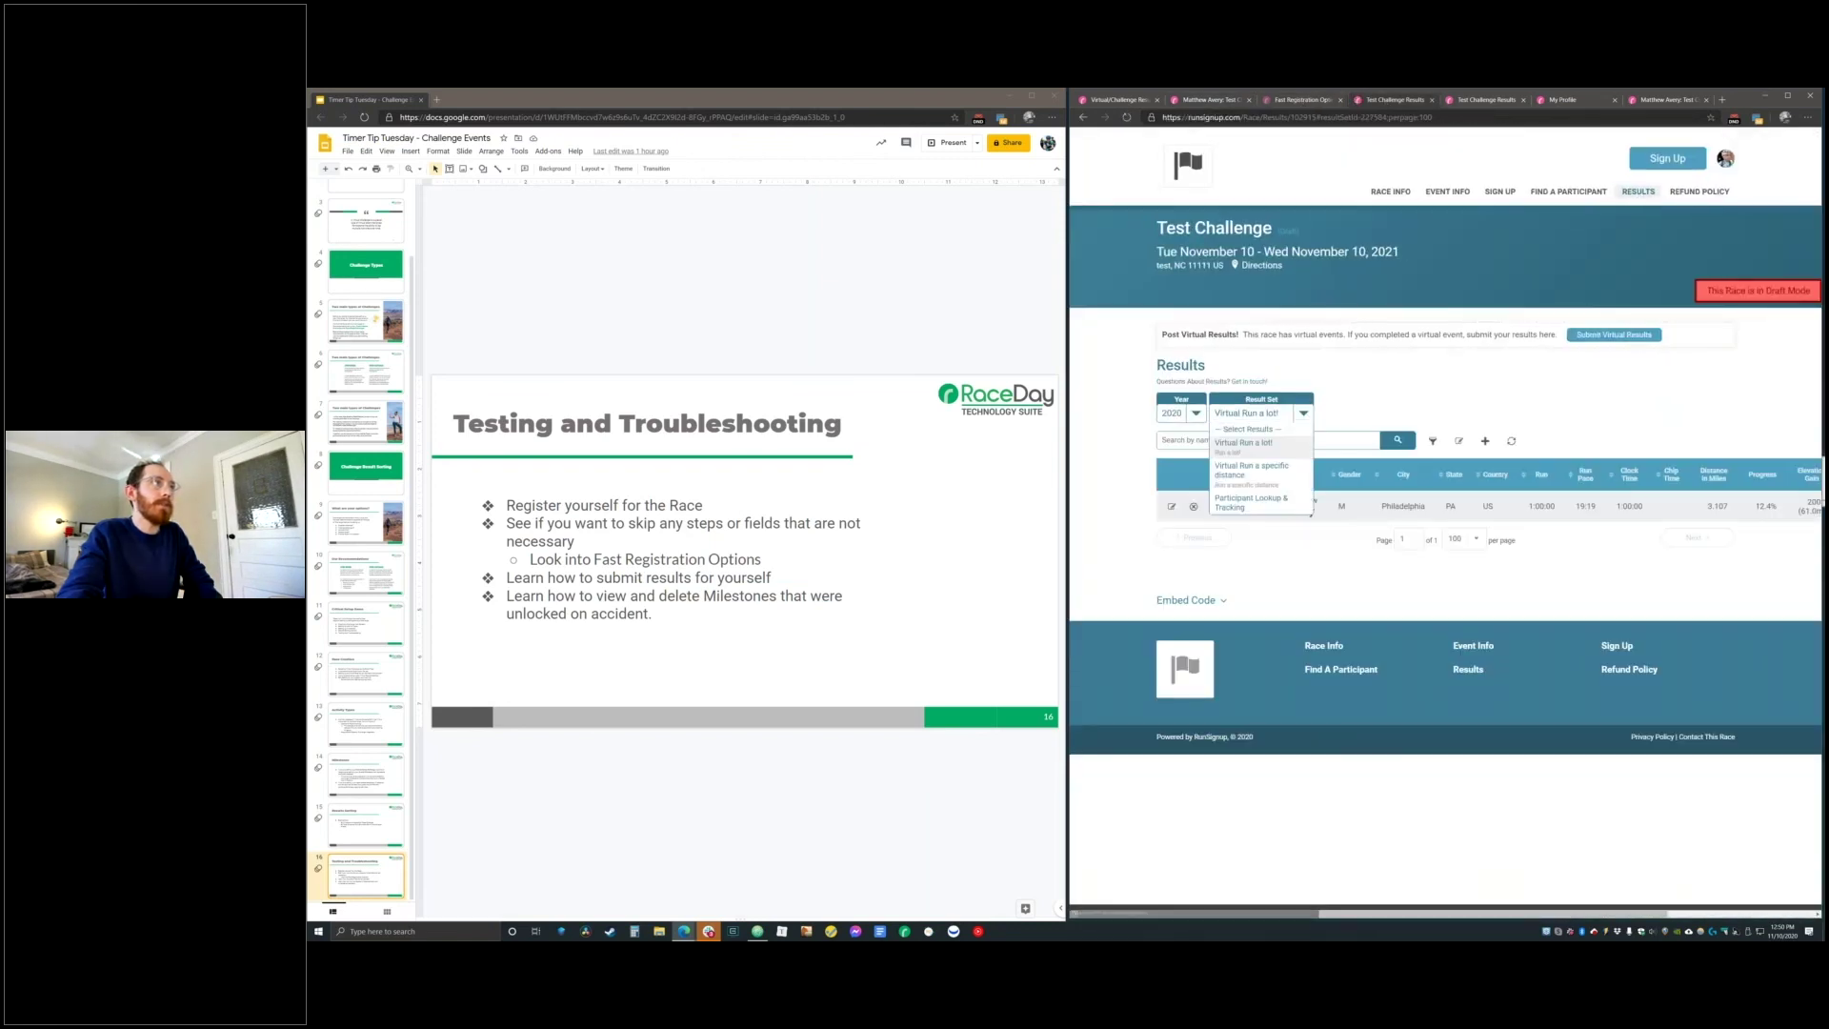
{"action": "left_click", "coordinate": [1292, 471]}
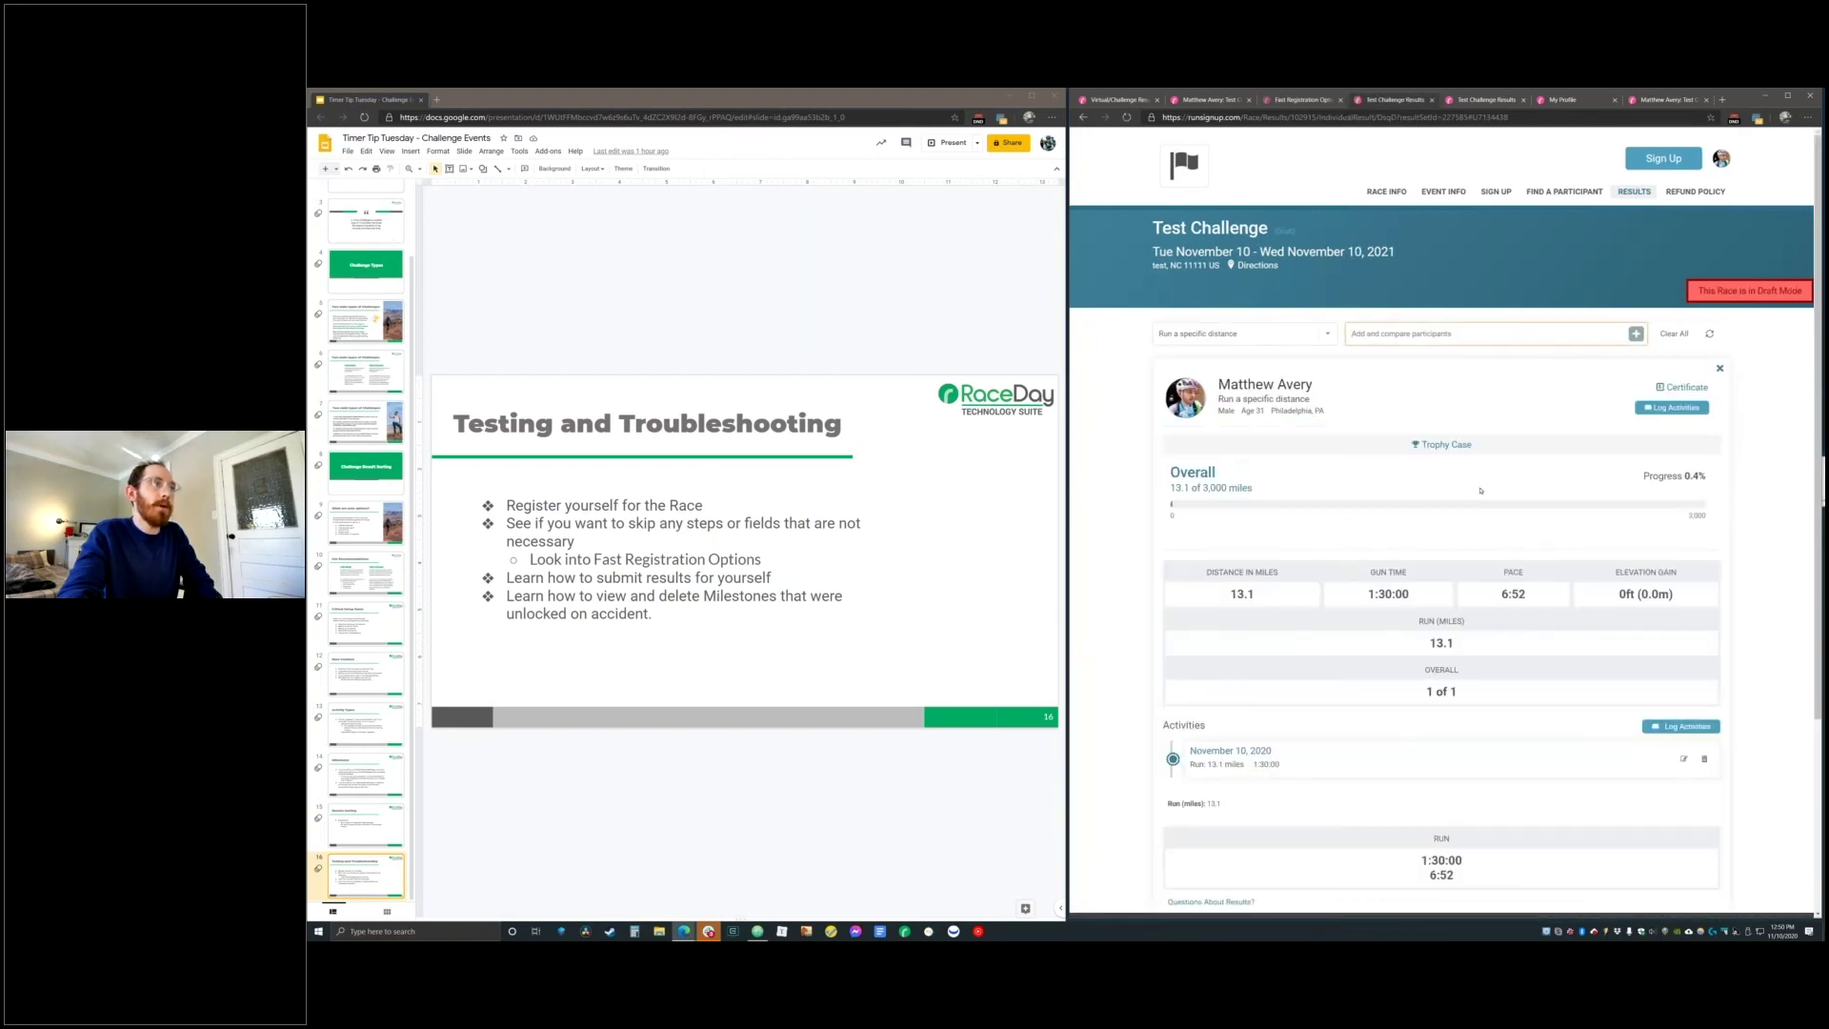
Review the participant's goal progress and trophy case for Run a specific distance, and return to the individual result
{"action": "scroll", "coordinate": [1481, 489], "scroll_direction": "down", "scroll_amount": 3}
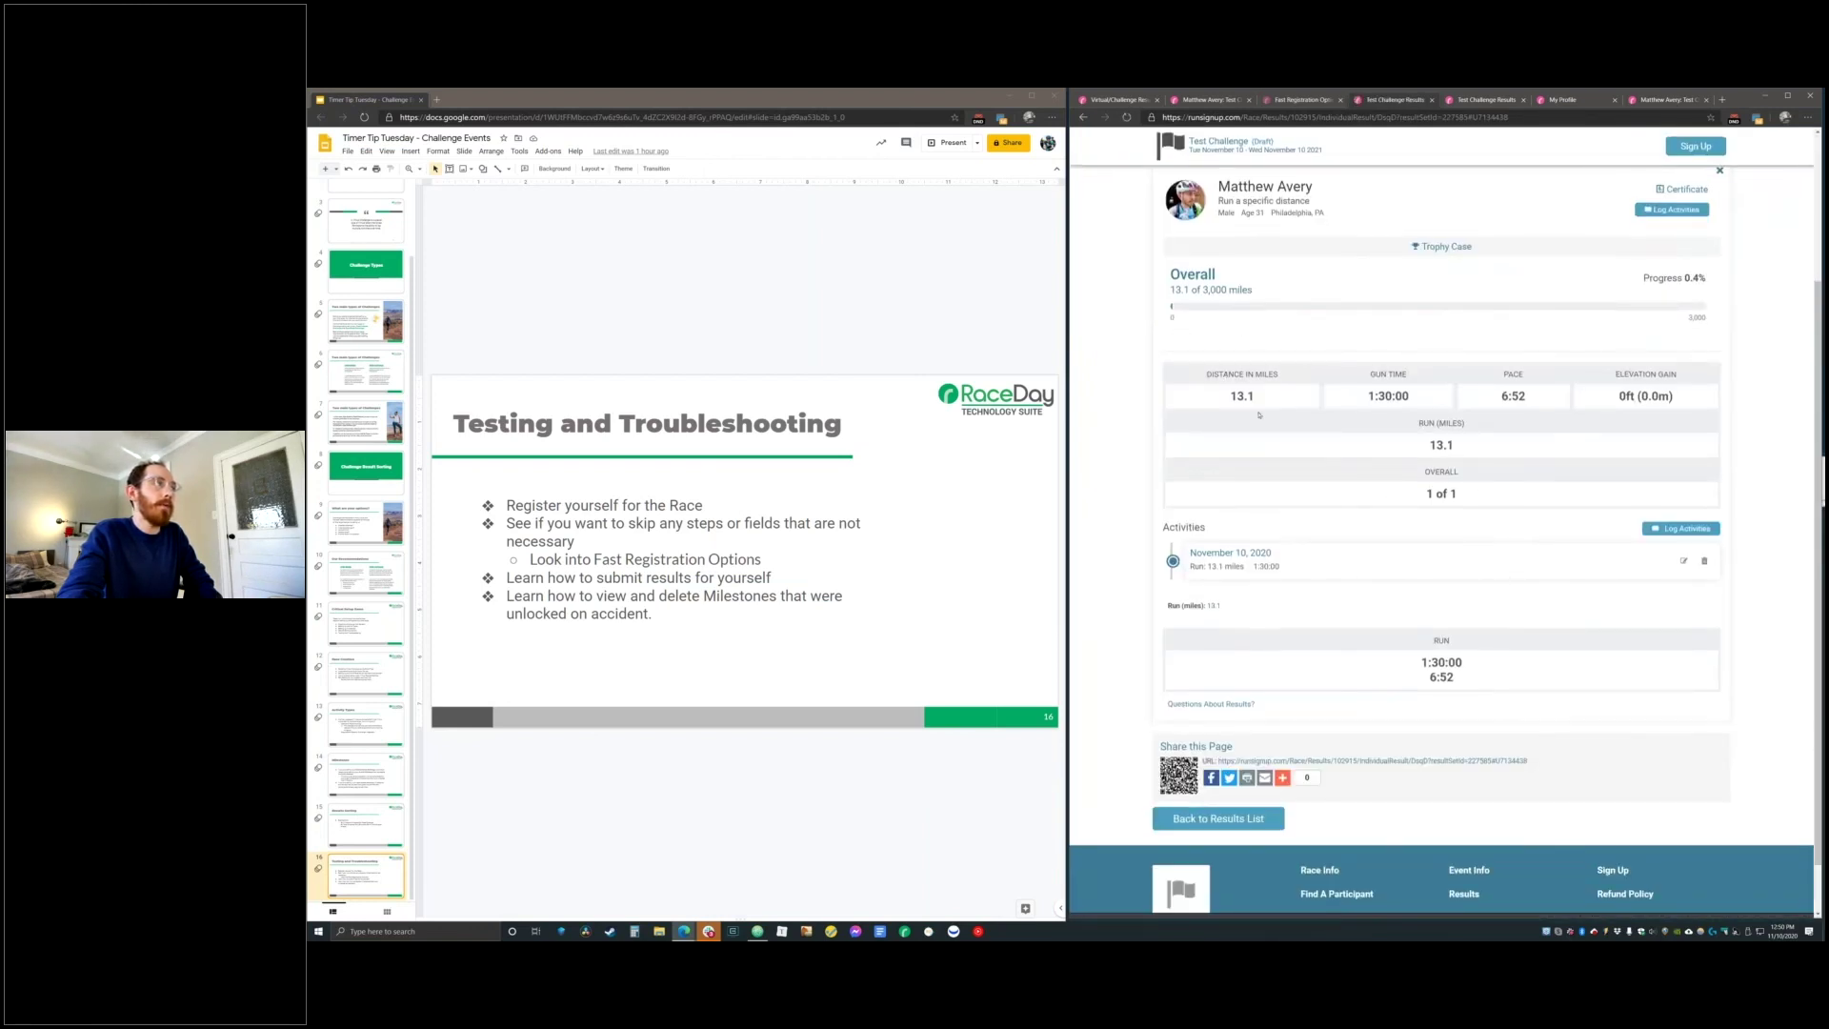
{"action": "double_click", "coordinate": [1206, 290]}
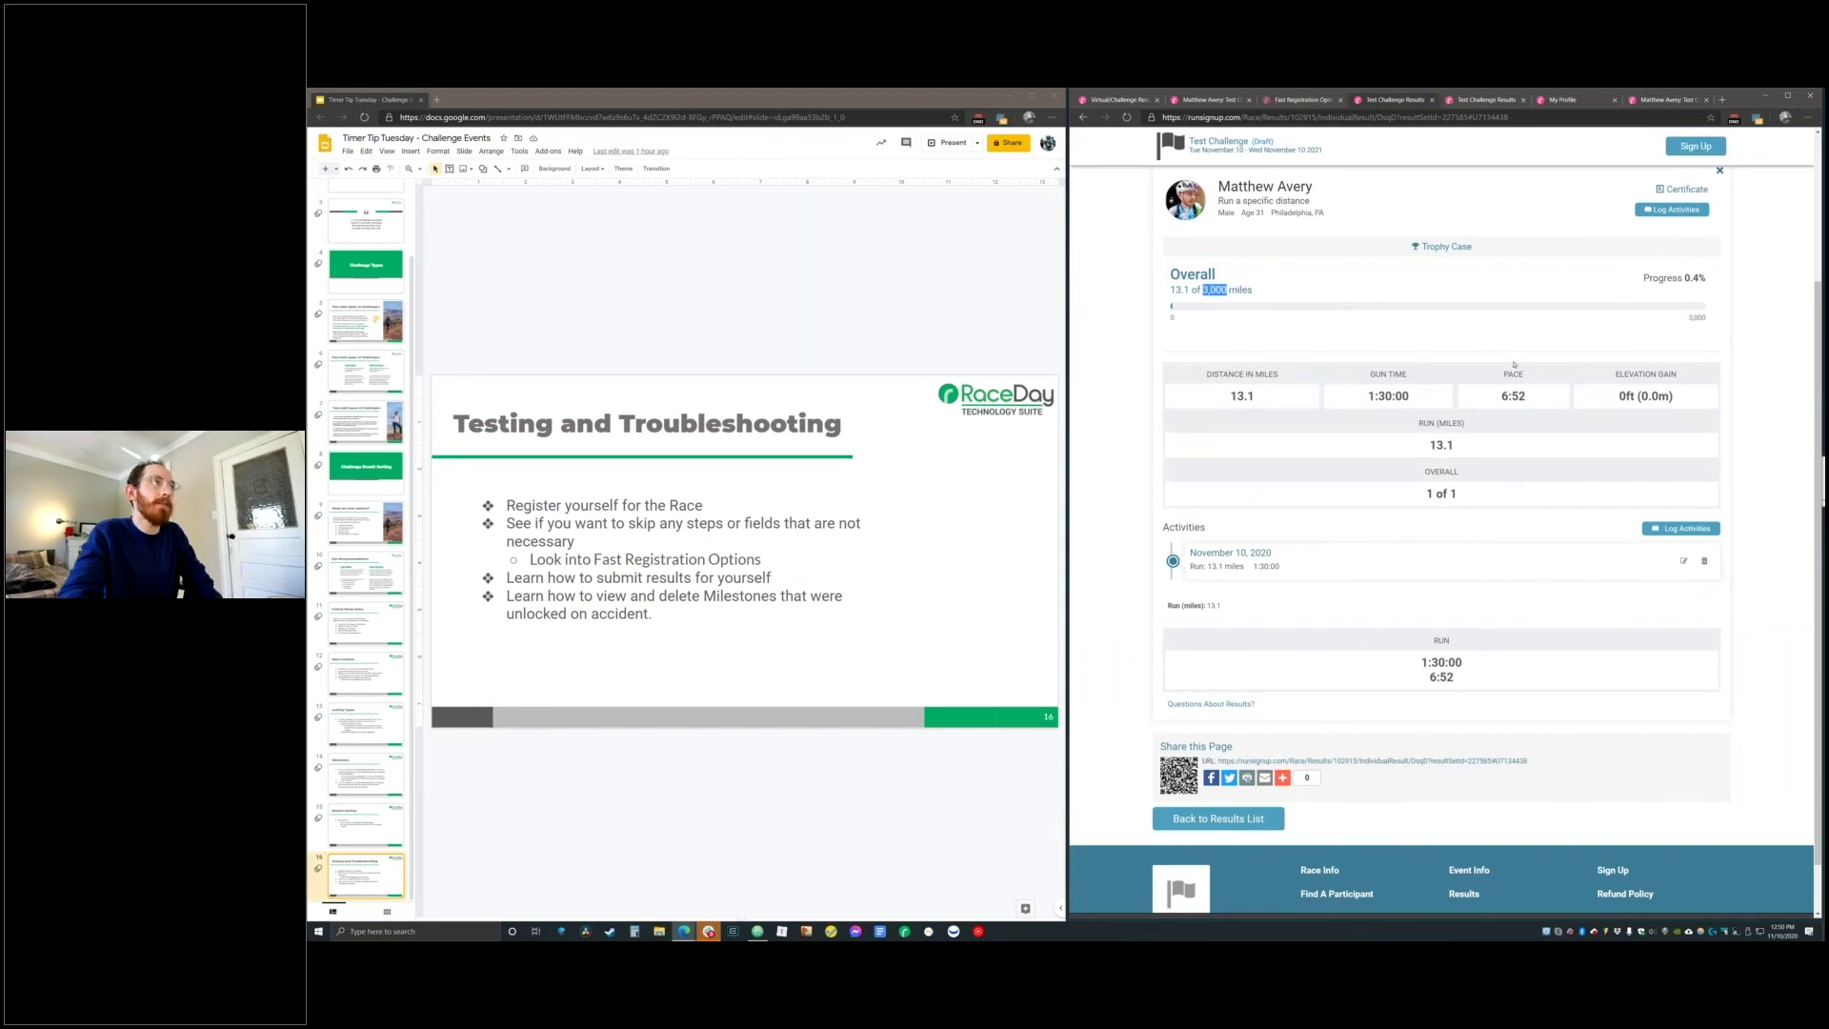
{"action": "left_click", "coordinate": [1447, 246]}
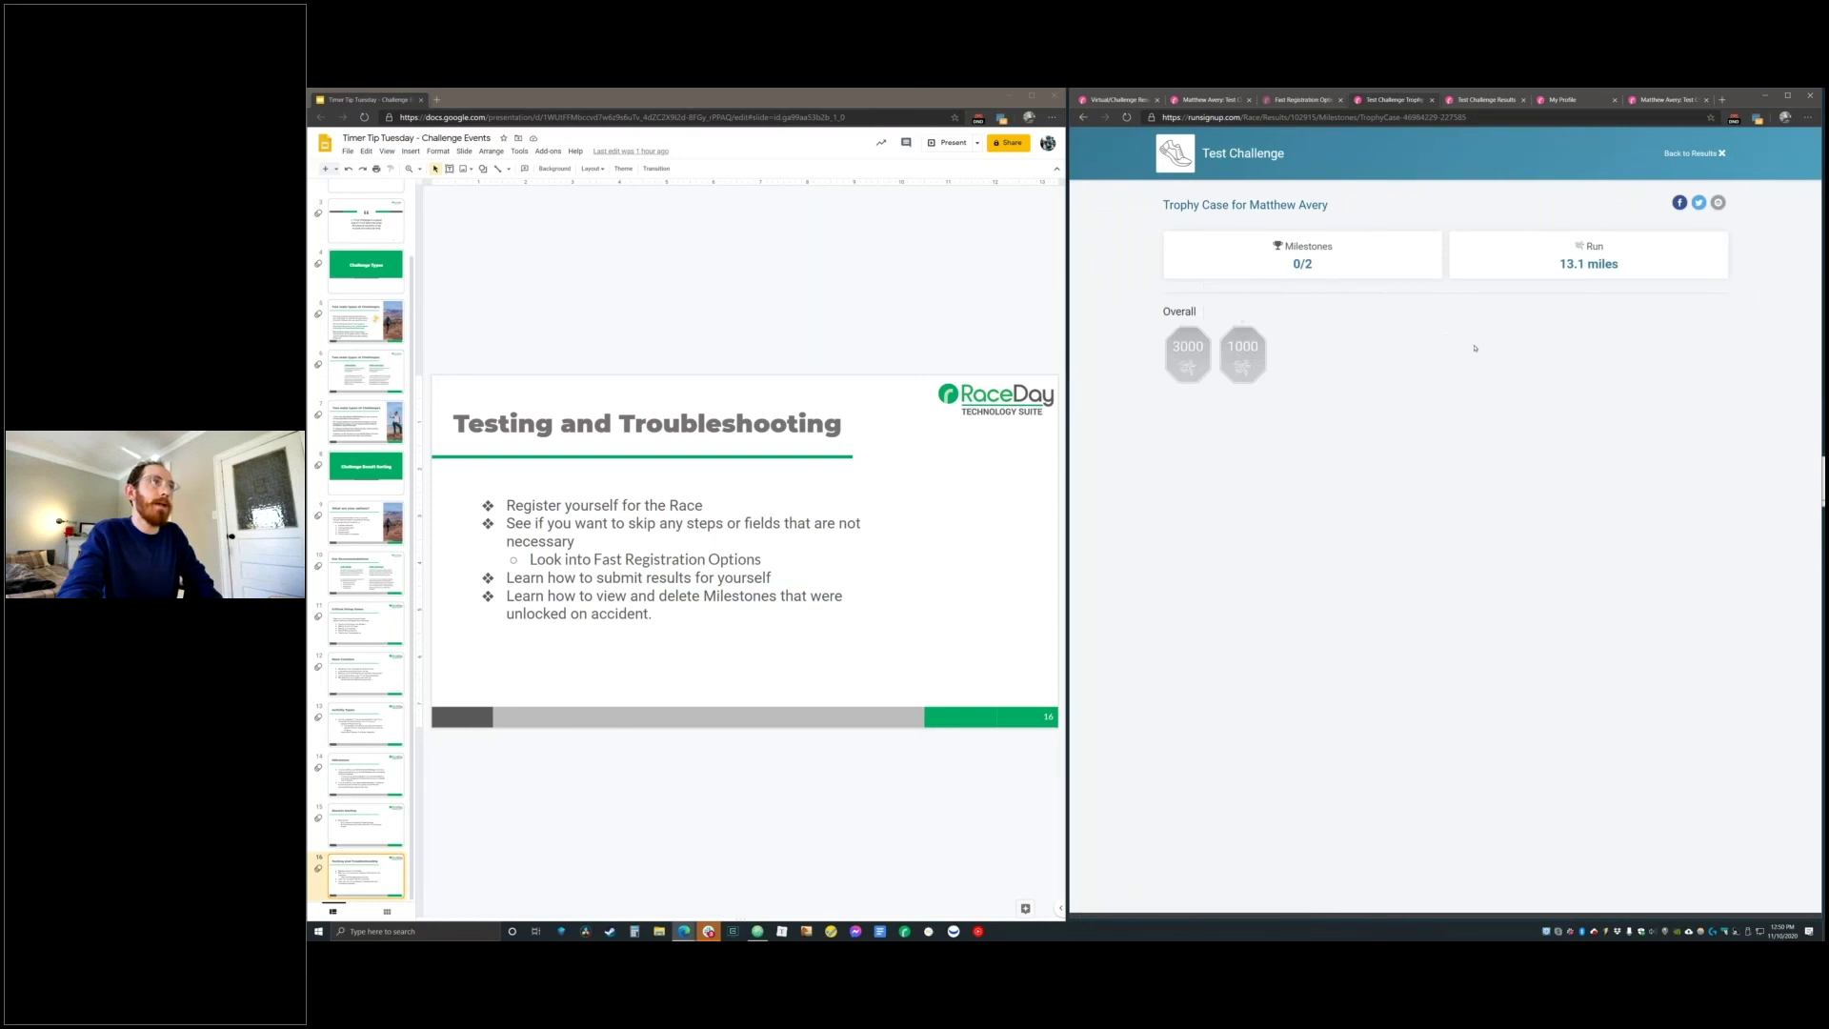
{"action": "left_click", "coordinate": [1710, 154]}
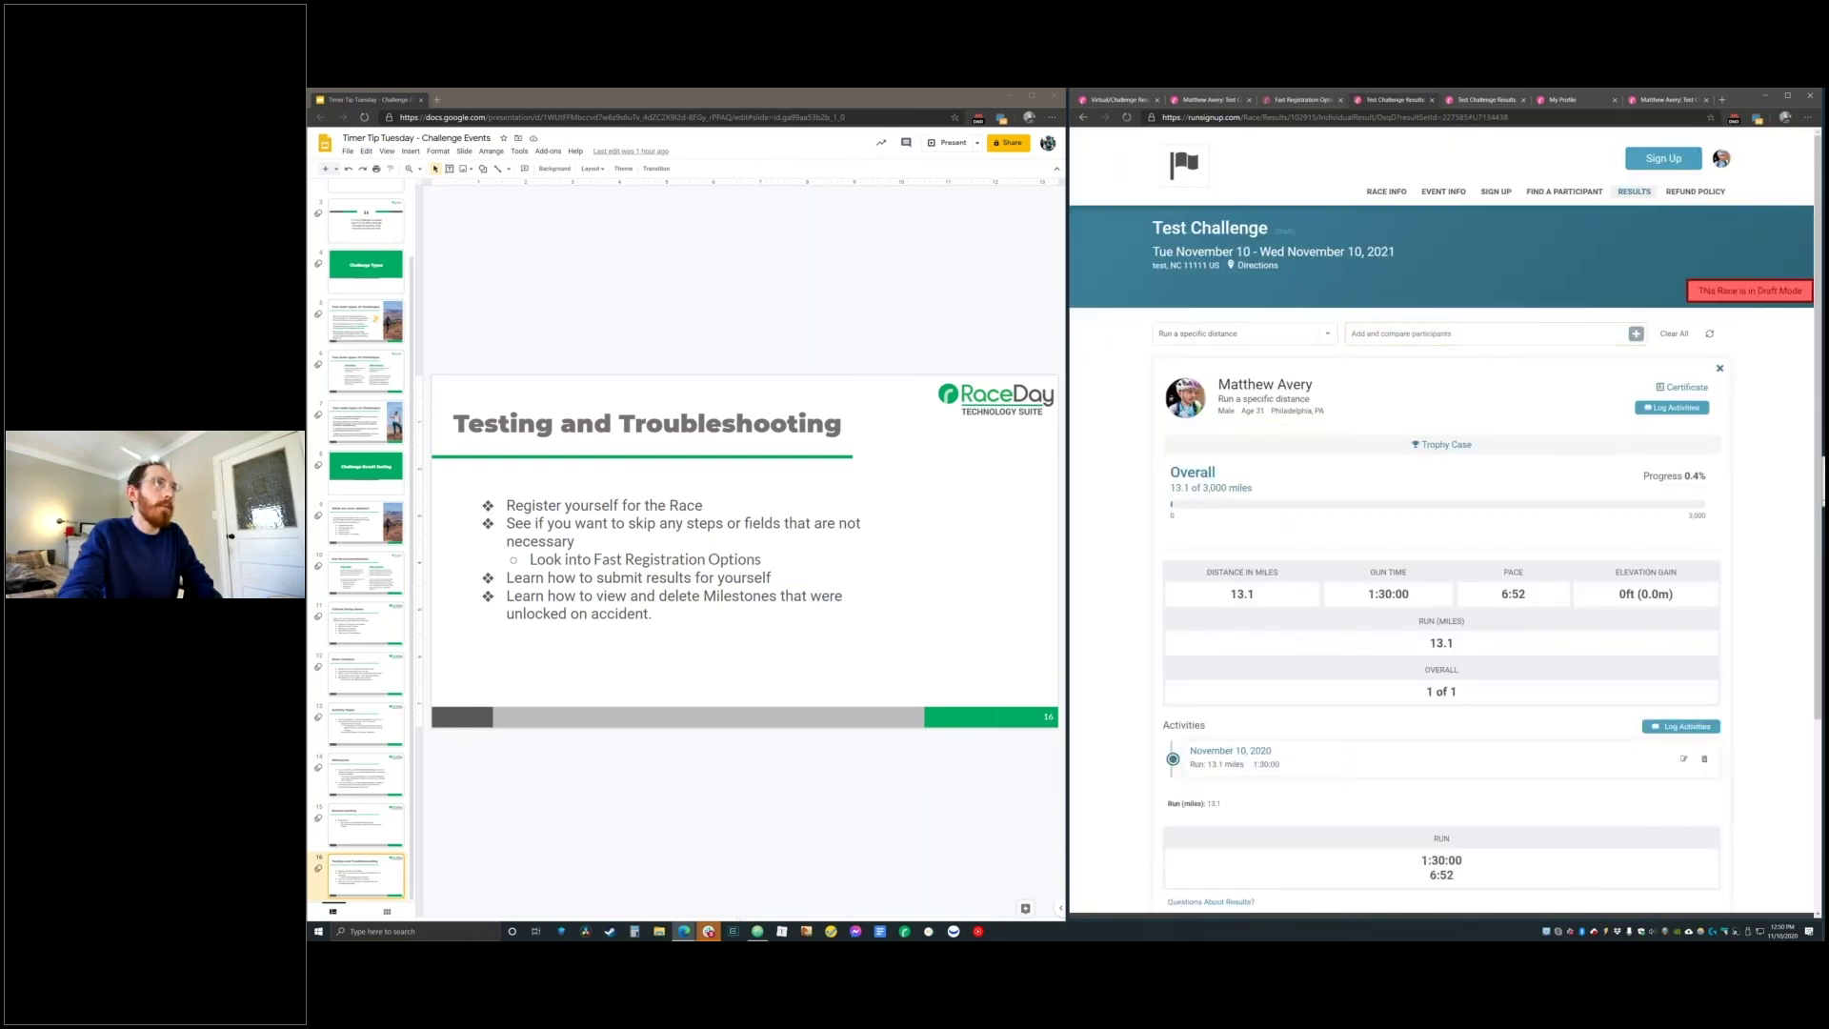
Open the Virtual Race Milestone Report for Test Challenge in the race dashboard
{"action": "left_click", "coordinate": [1114, 99]}
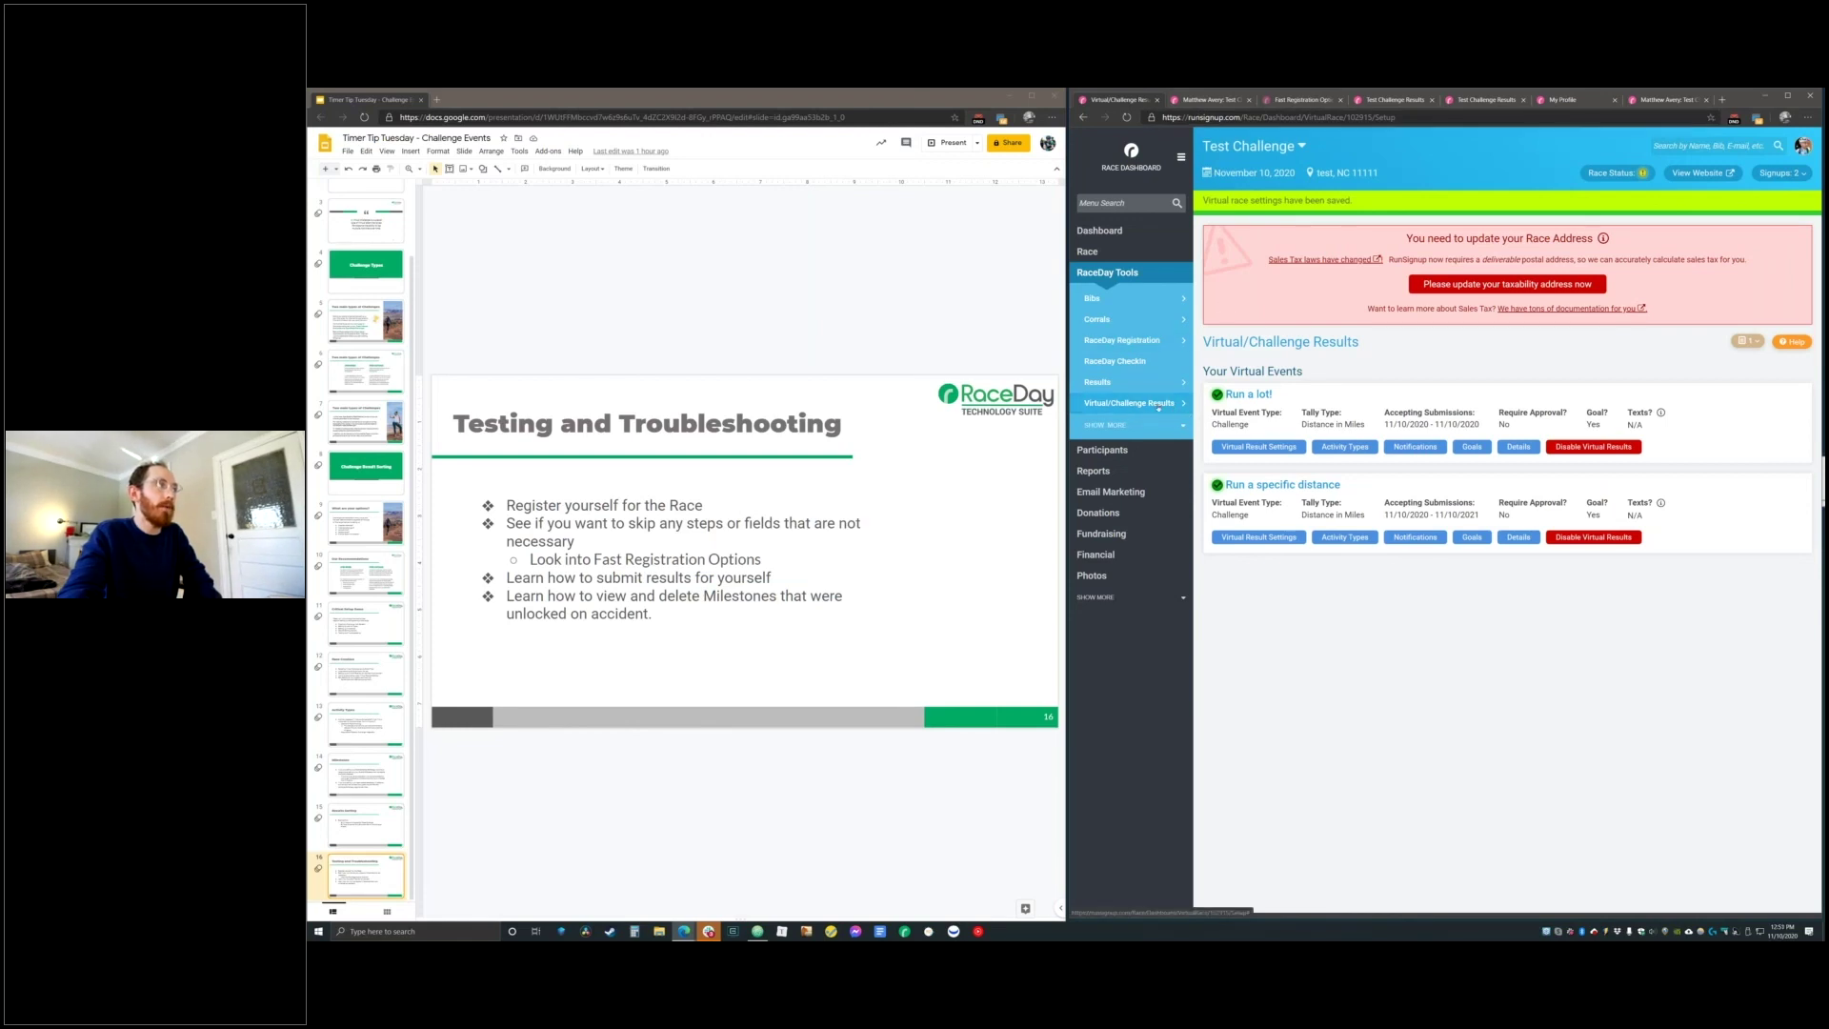
{"action": "mouse_move", "coordinate": [1124, 410]}
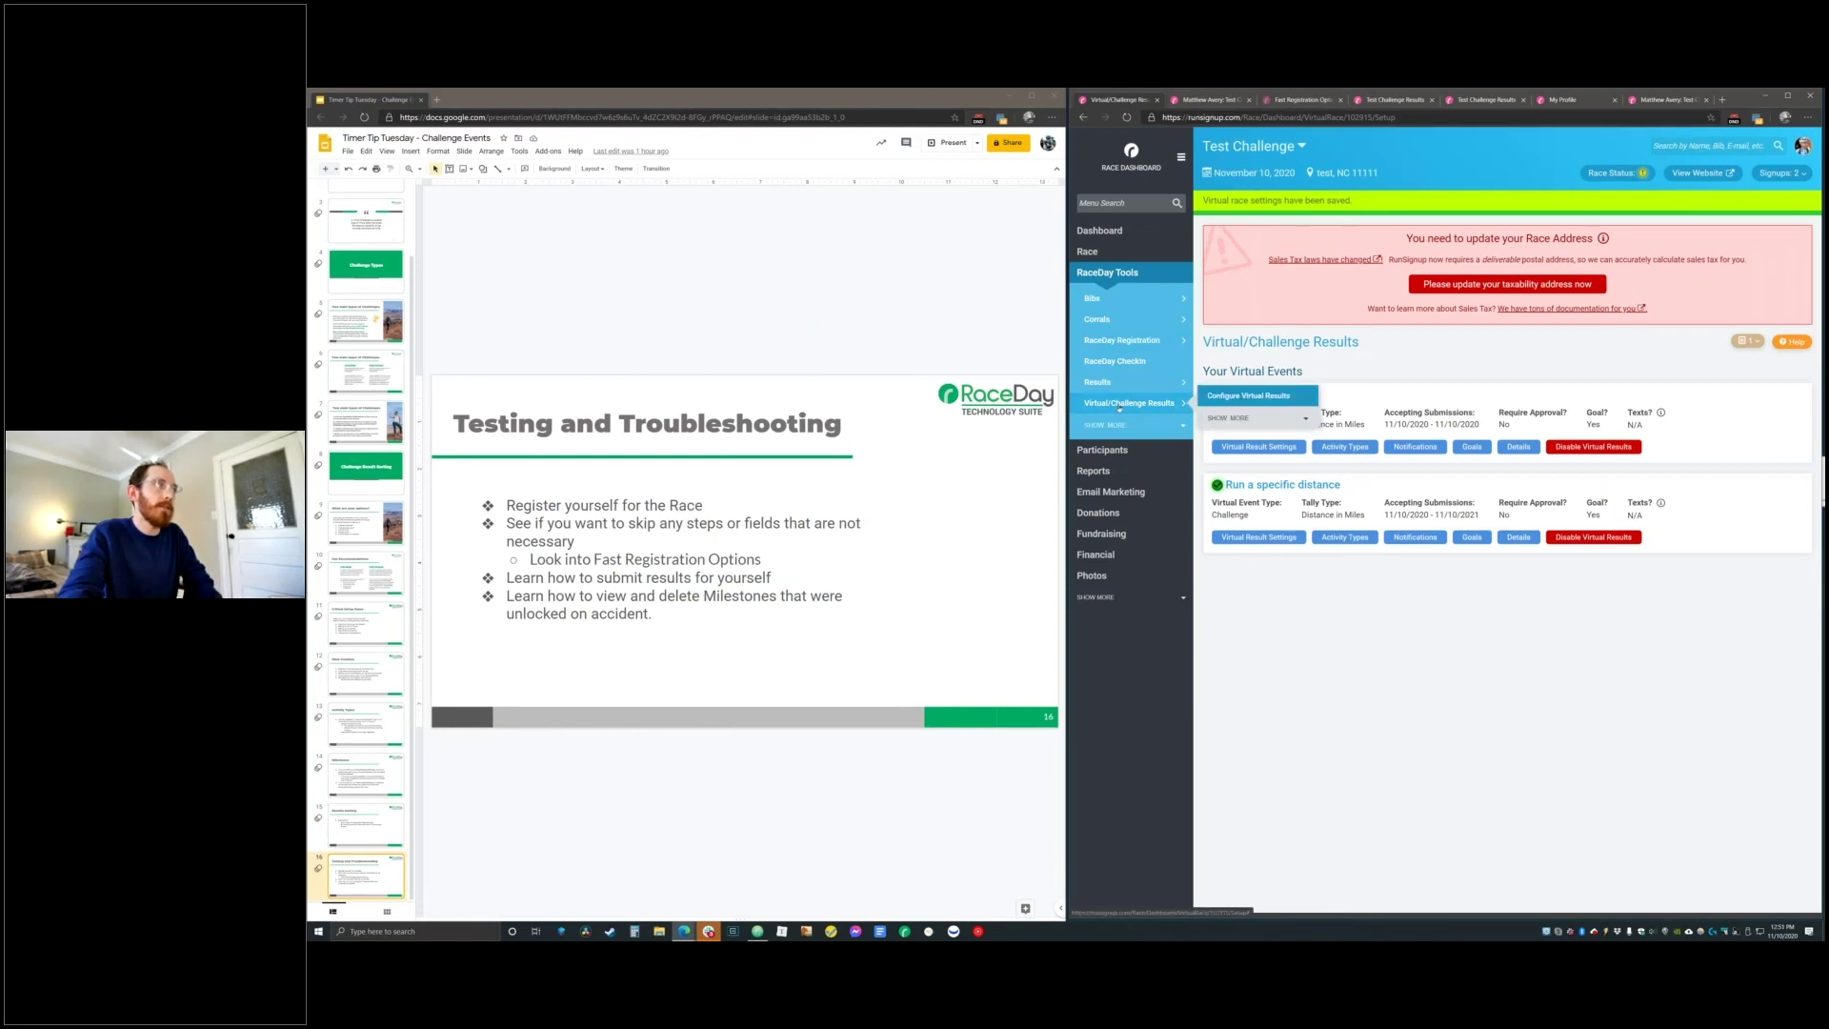
{"action": "left_click", "coordinate": [1303, 418]}
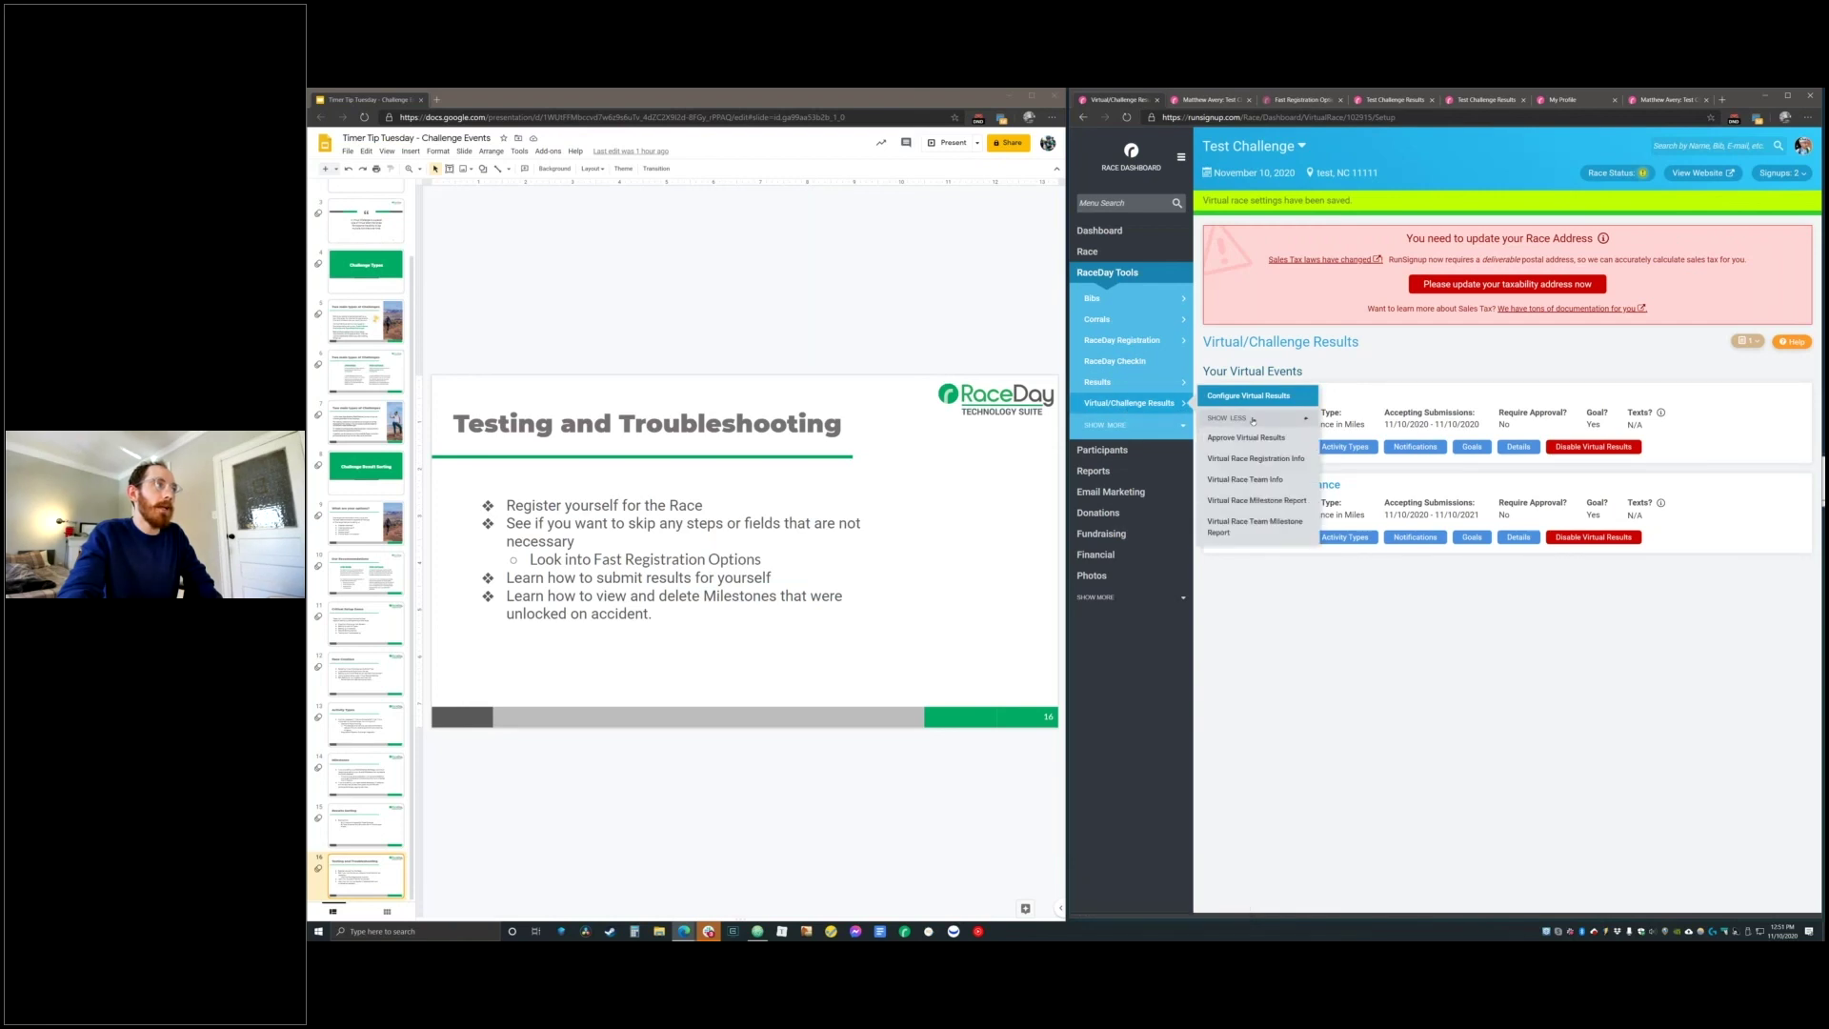
{"action": "left_click", "coordinate": [1297, 502]}
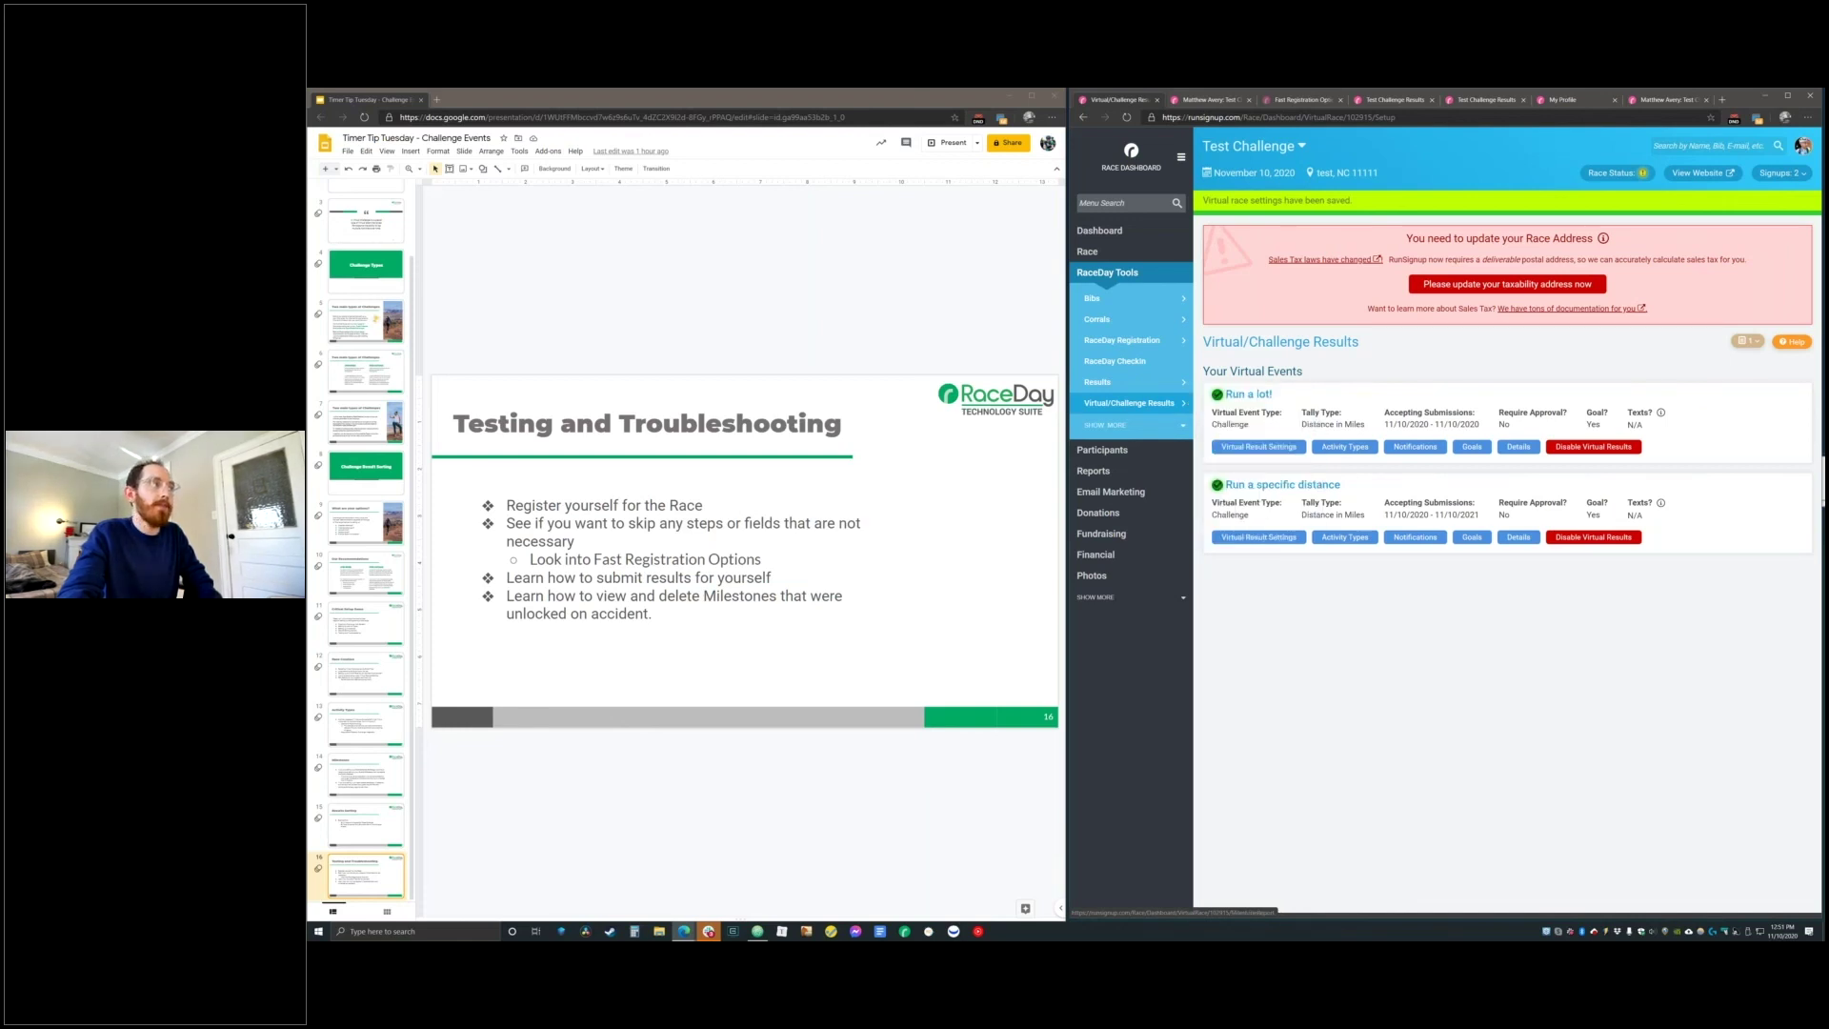
Review the milestone labels in the Participant Milestone Report and expand the report's search filters
{"action": "triple_click", "coordinate": [1583, 413]}
{"action": "triple_click", "coordinate": [1580, 444]}
{"action": "double_click", "coordinate": [1577, 481]}
{"action": "triple_click", "coordinate": [1578, 504]}
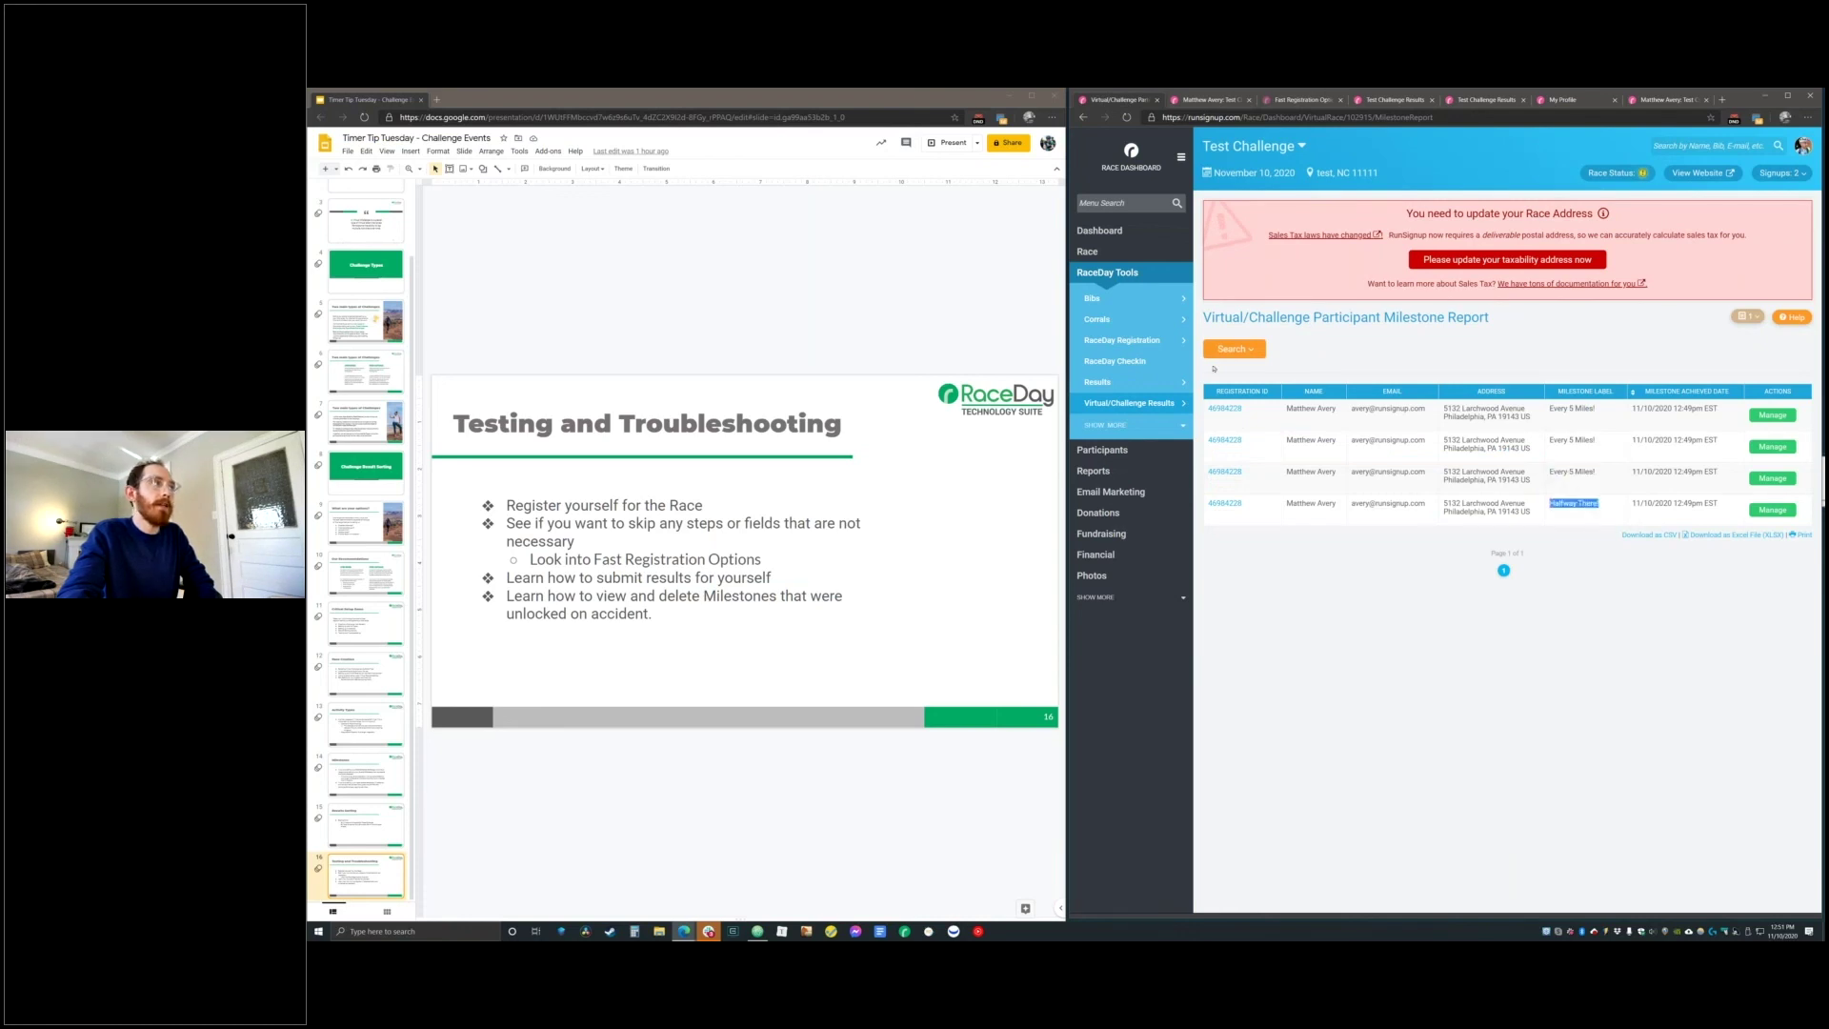
{"action": "left_click", "coordinate": [1242, 354]}
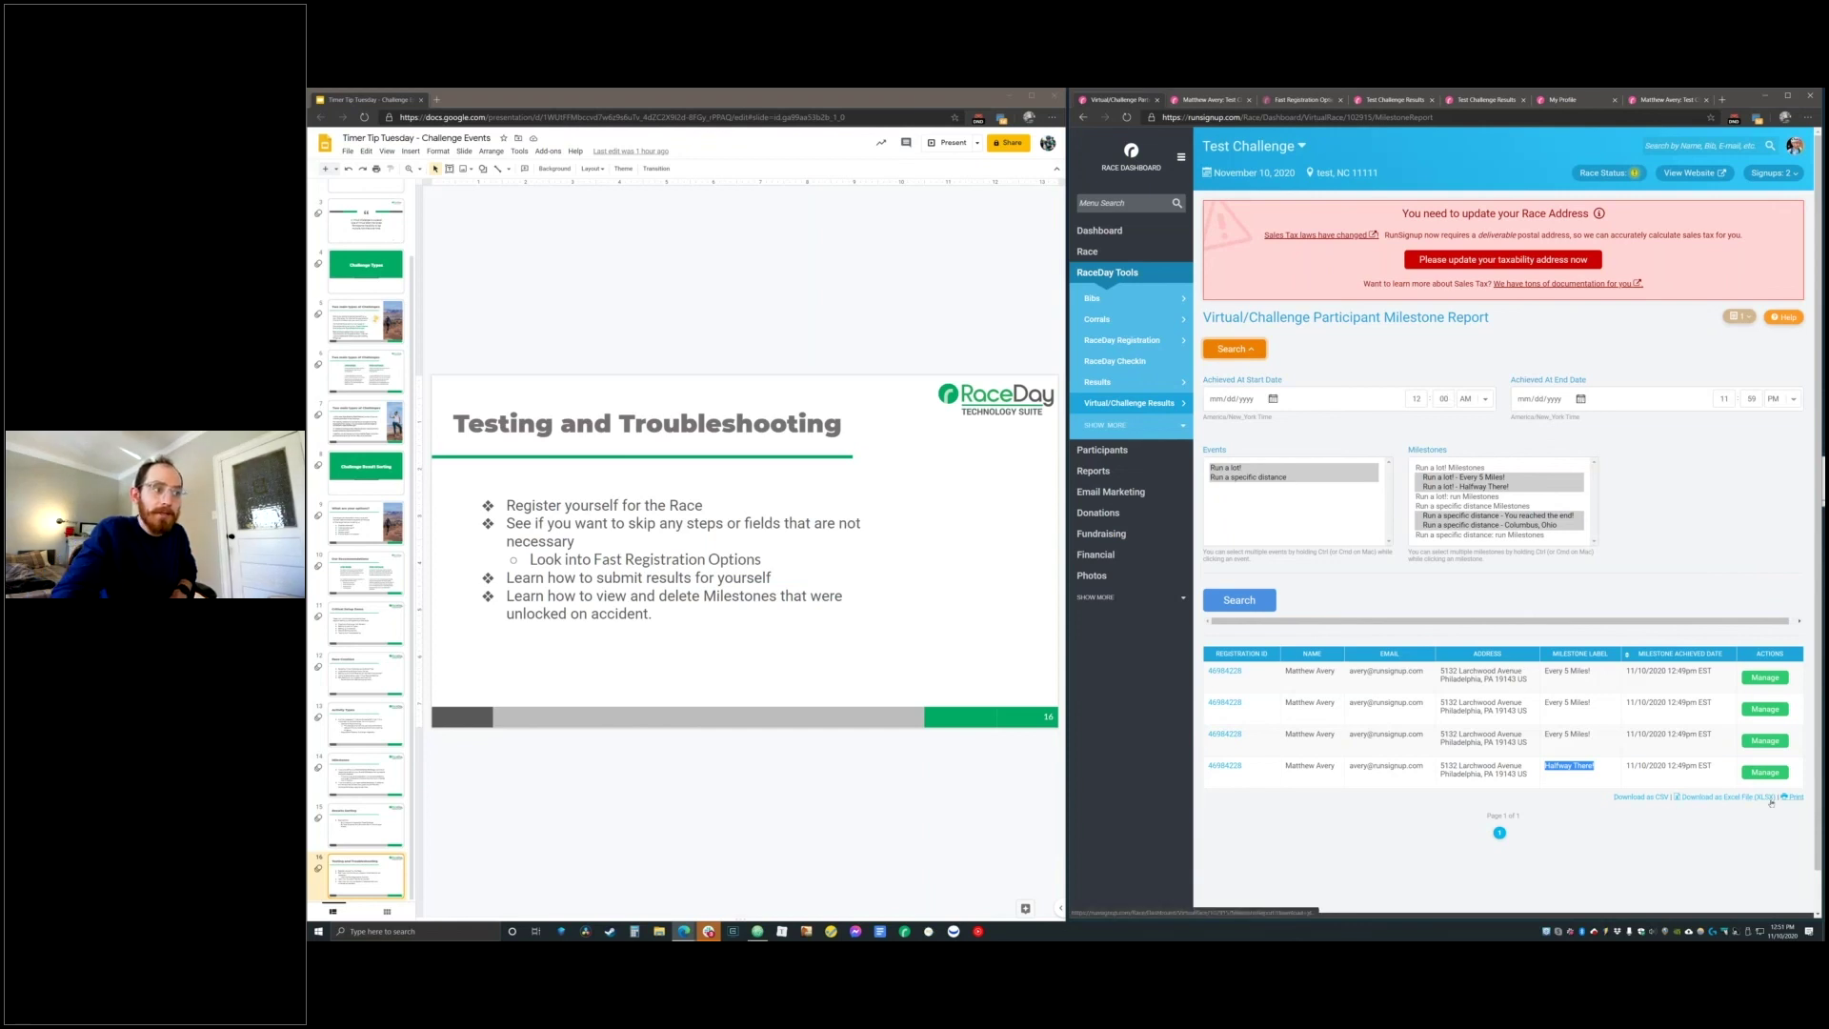
{"action": "left_click", "coordinate": [1454, 806]}
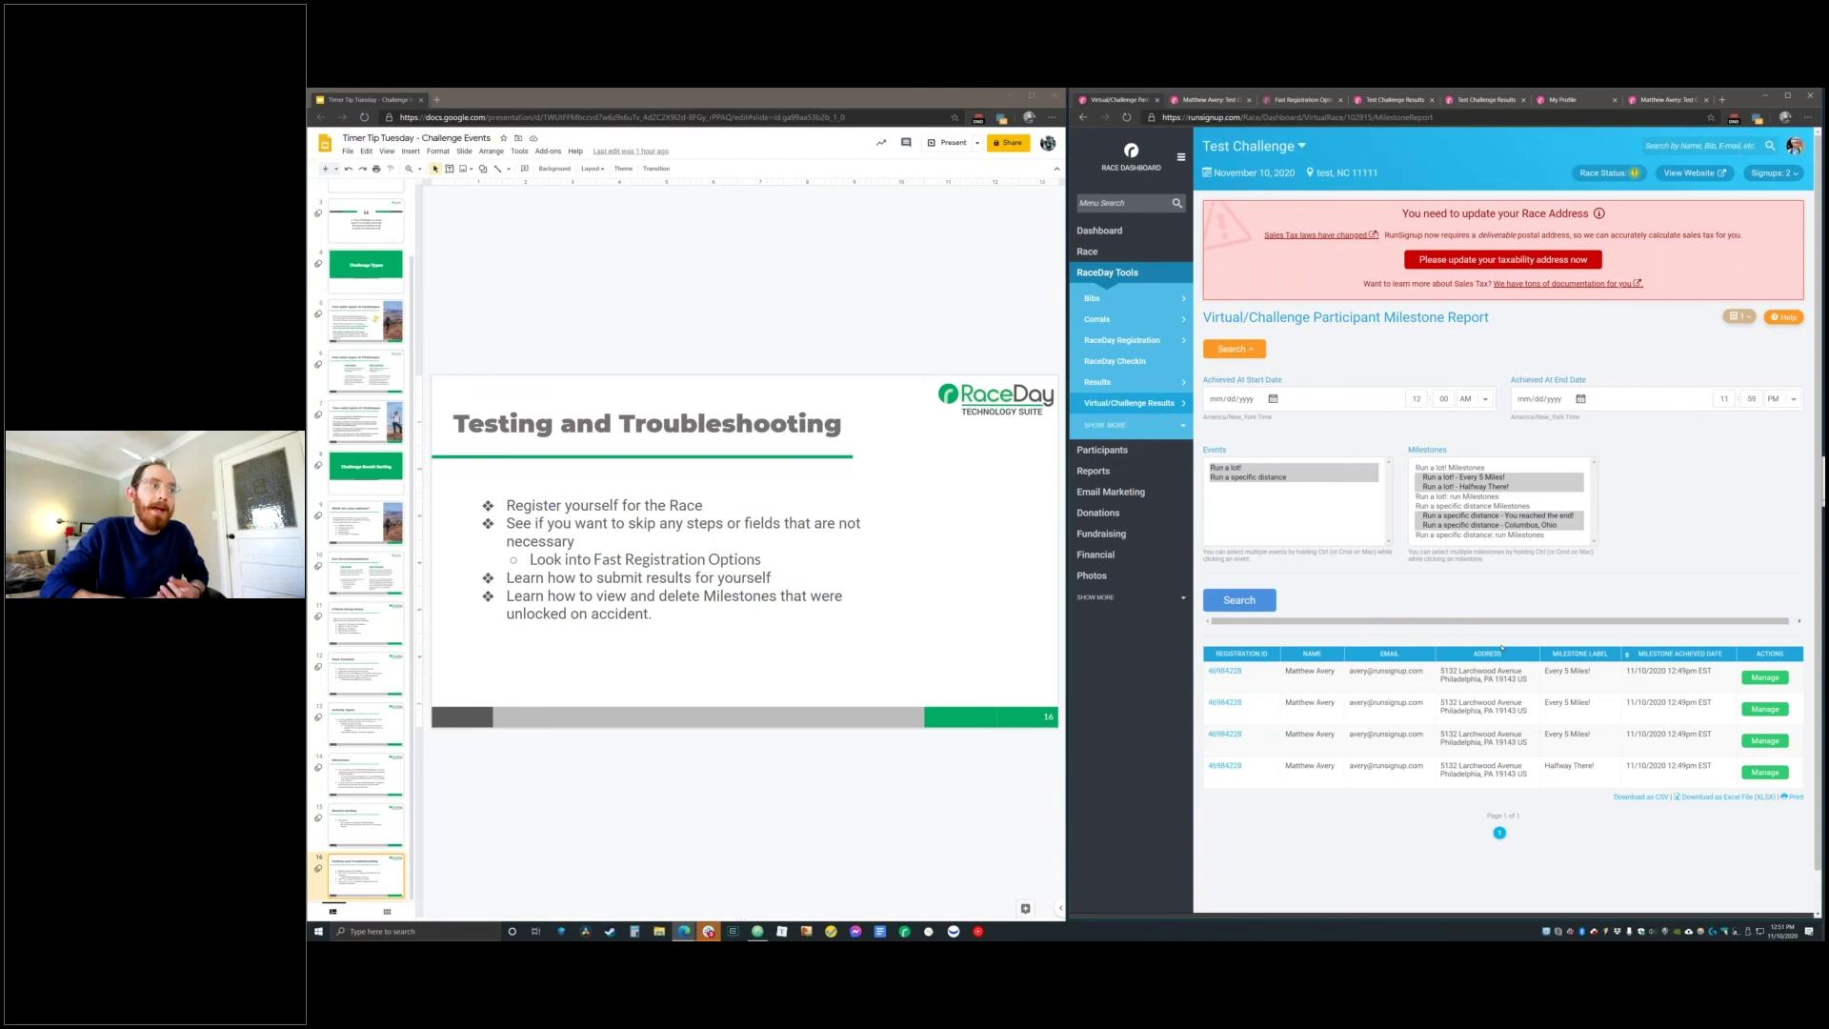
Check the e-mail and address details of the first entry in the Participant Milestone Report
{"action": "triple_click", "coordinate": [1486, 679]}
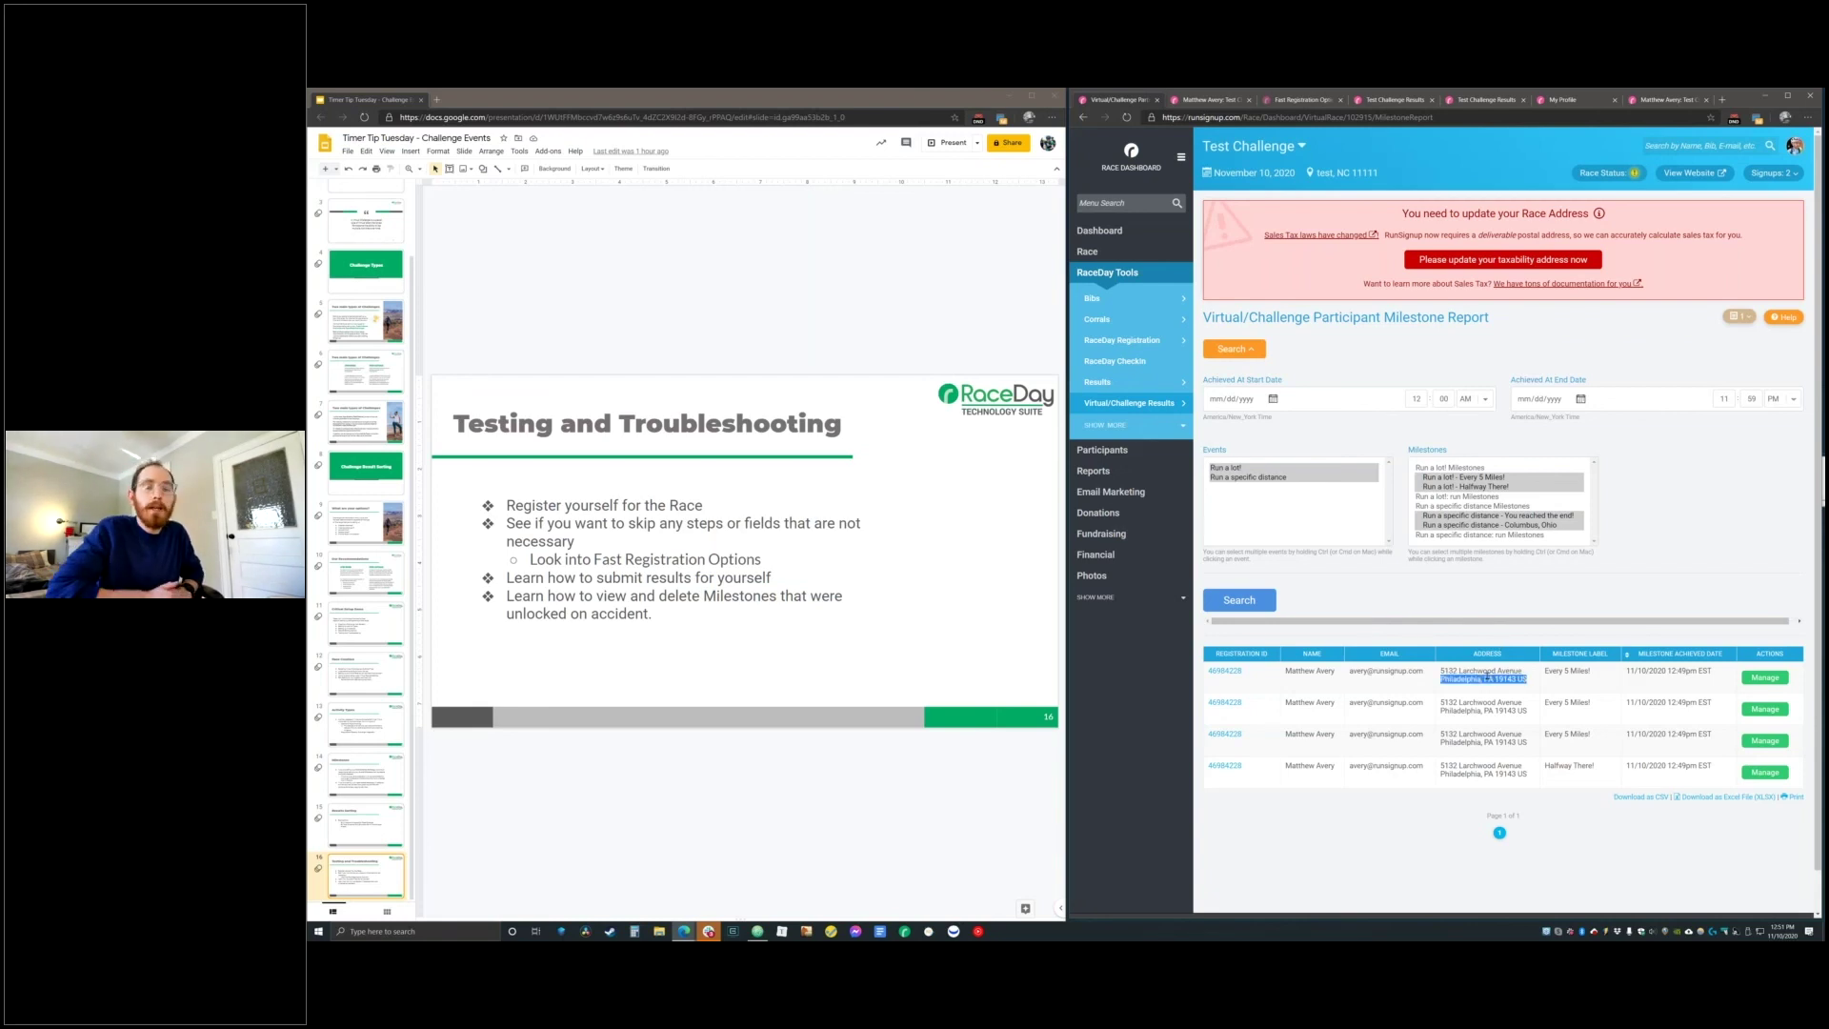
{"action": "triple_click", "coordinate": [1387, 672]}
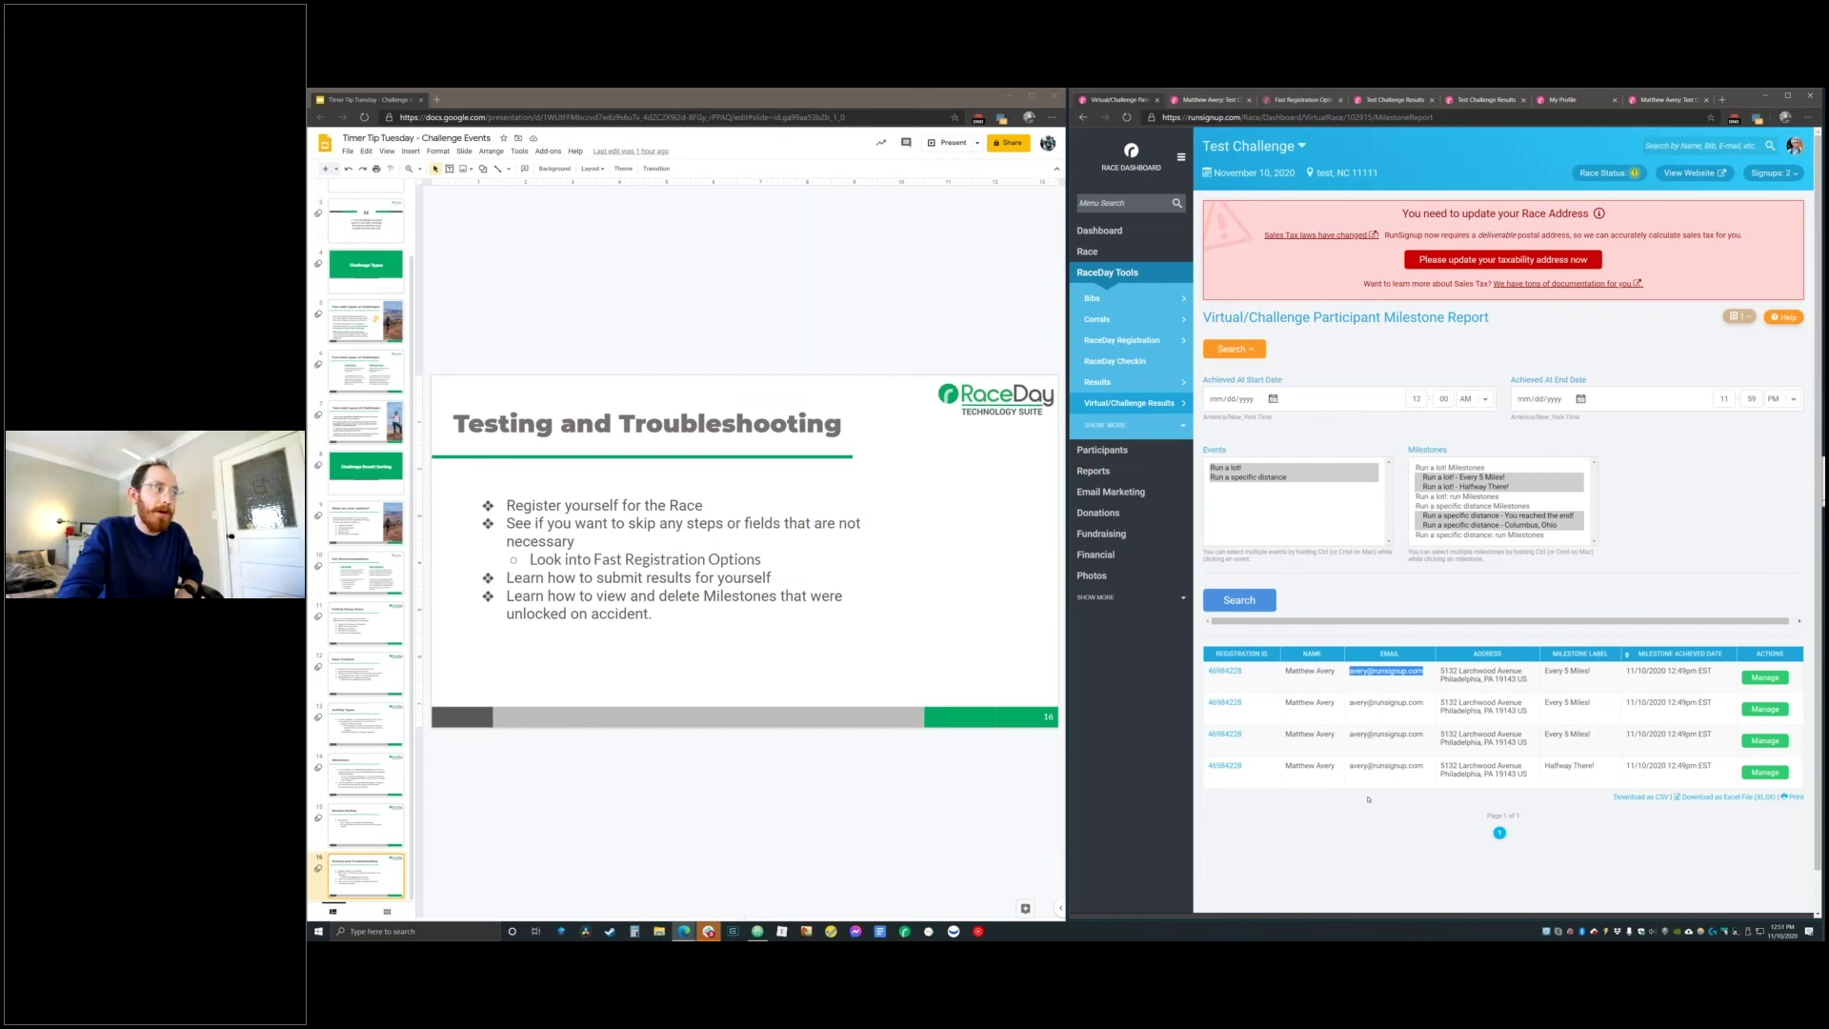
{"action": "triple_click", "coordinate": [1482, 679]}
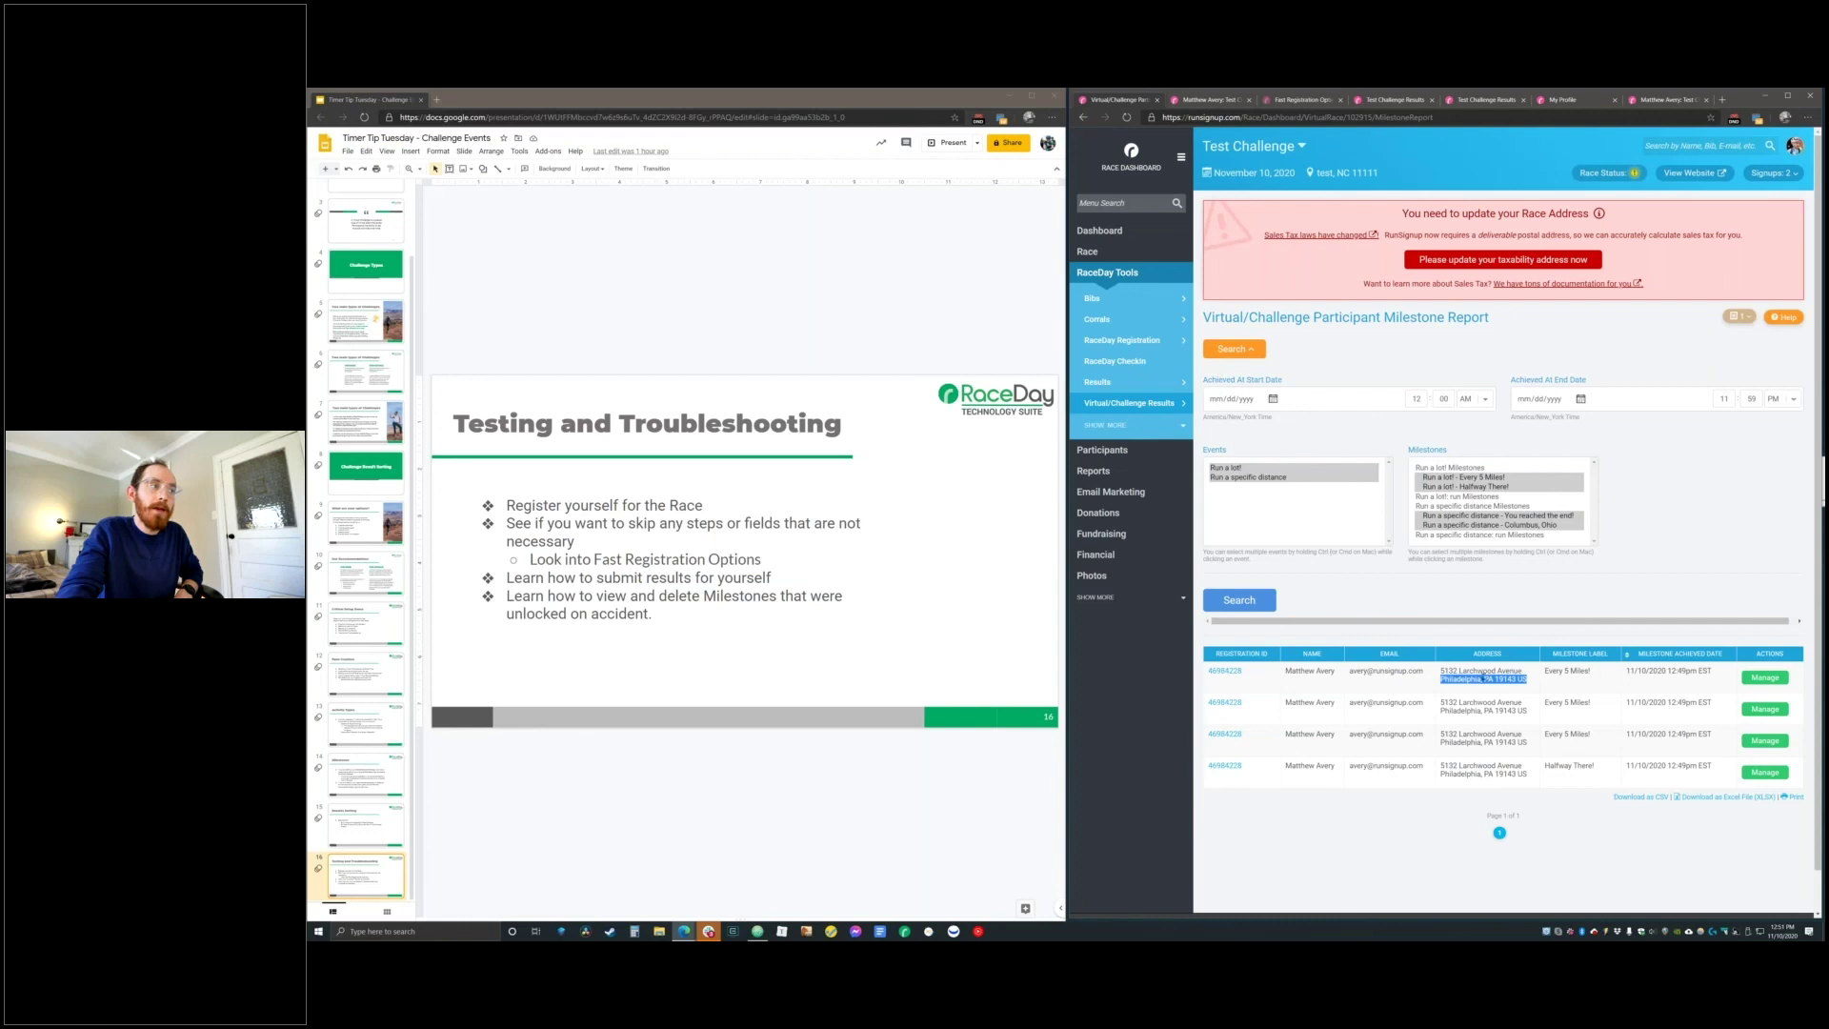
{"action": "left_click", "coordinate": [1483, 671]}
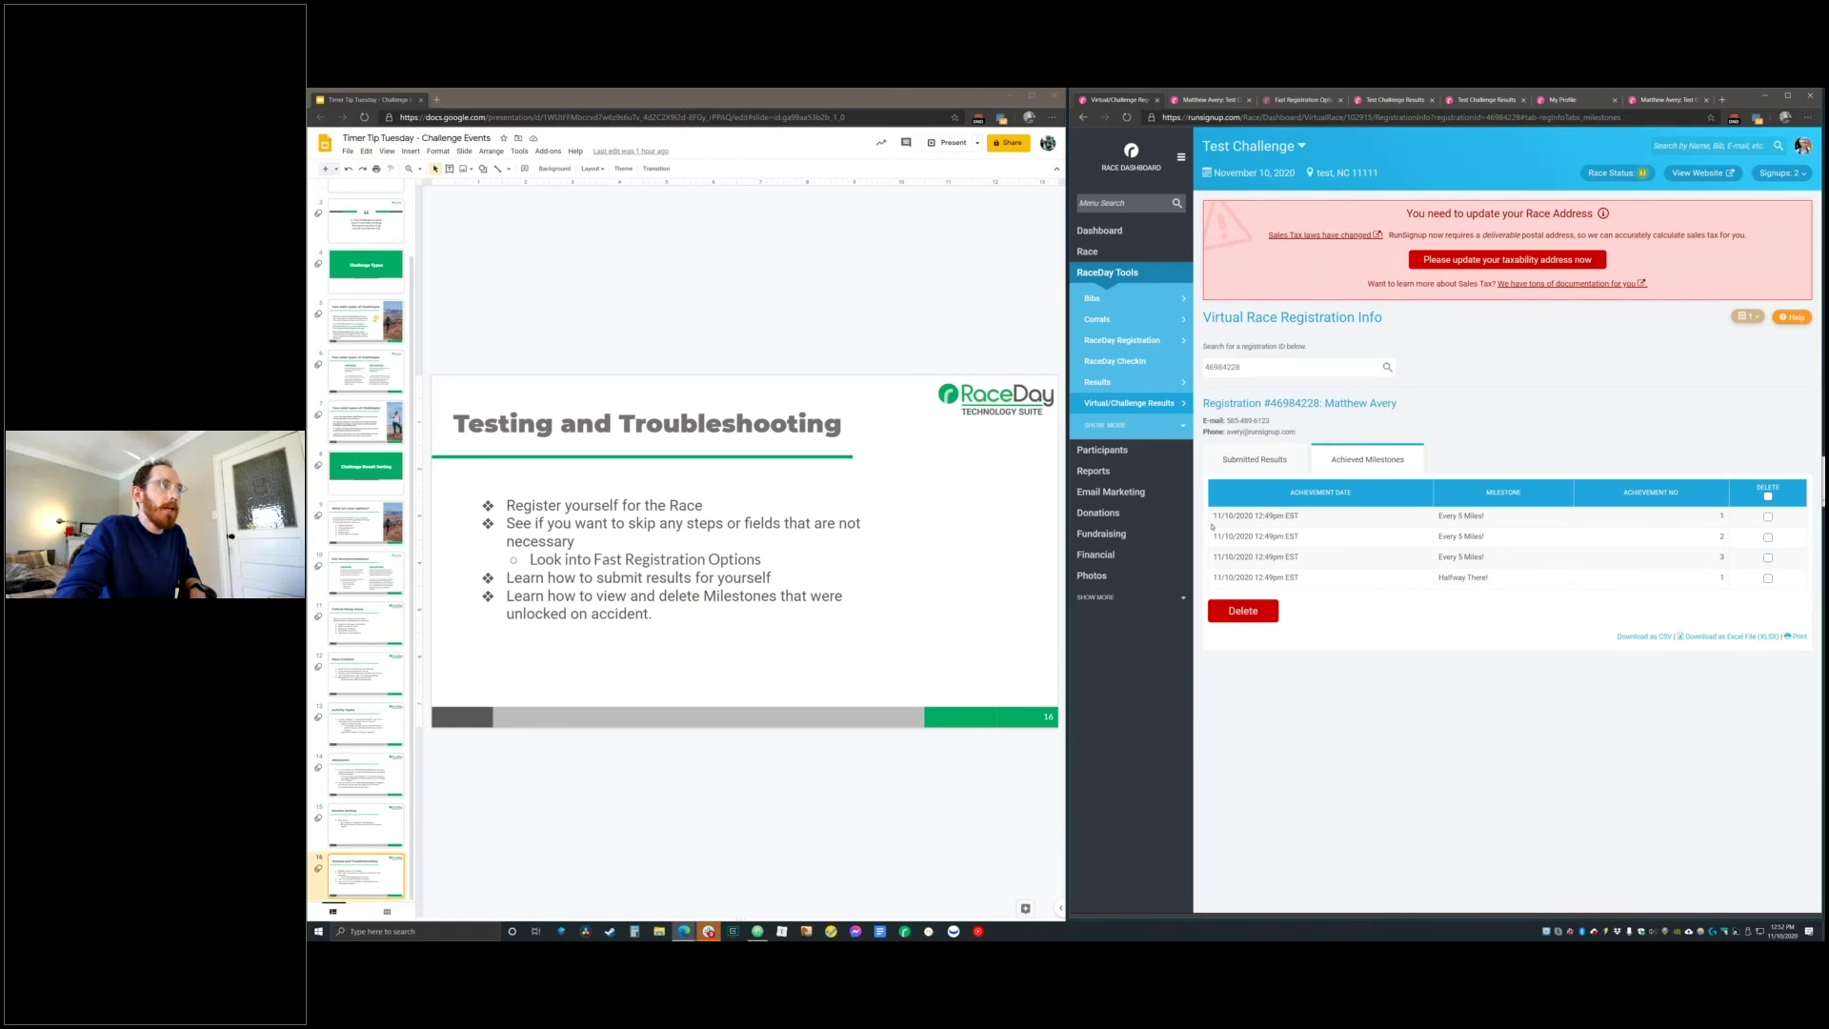
Examine the participant's achieved milestones, reopening them through the first entry of the Virtual Race Milestone Report
{"action": "left_click_drag", "start_coordinate": [1439, 519], "coordinate": [1476, 596]}
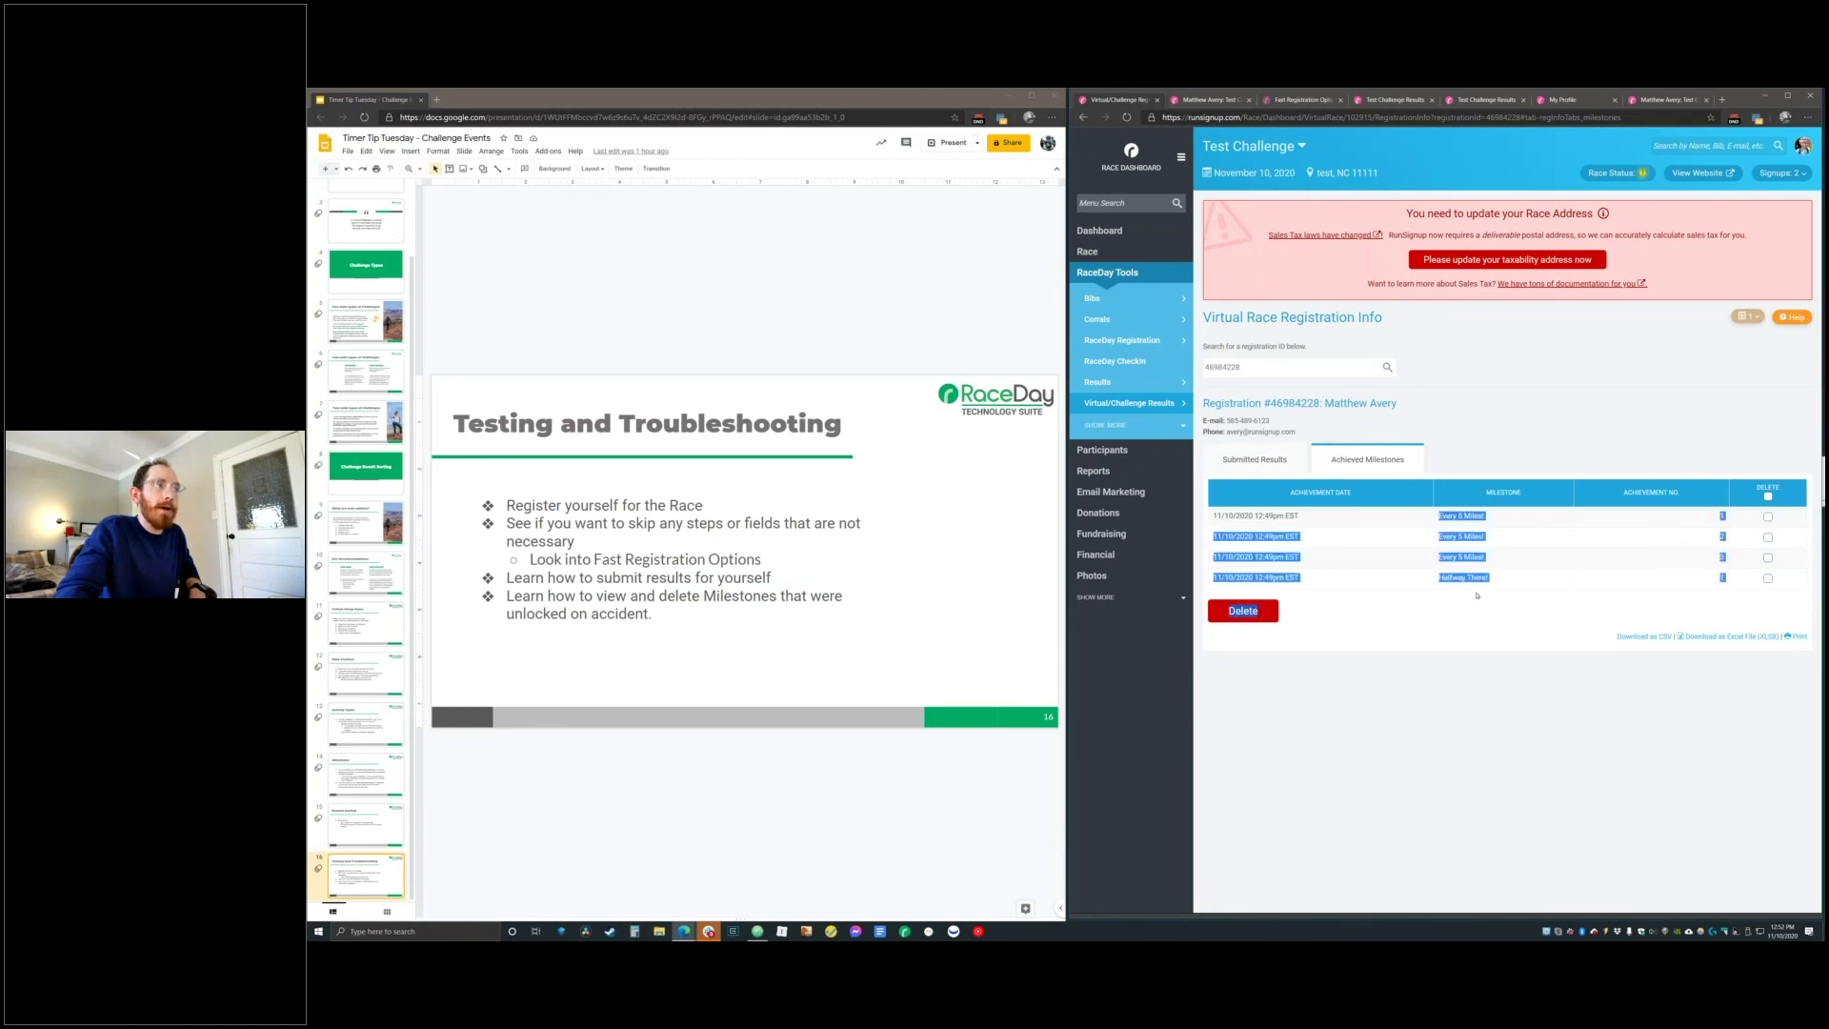
{"action": "left_click", "coordinate": [1477, 612]}
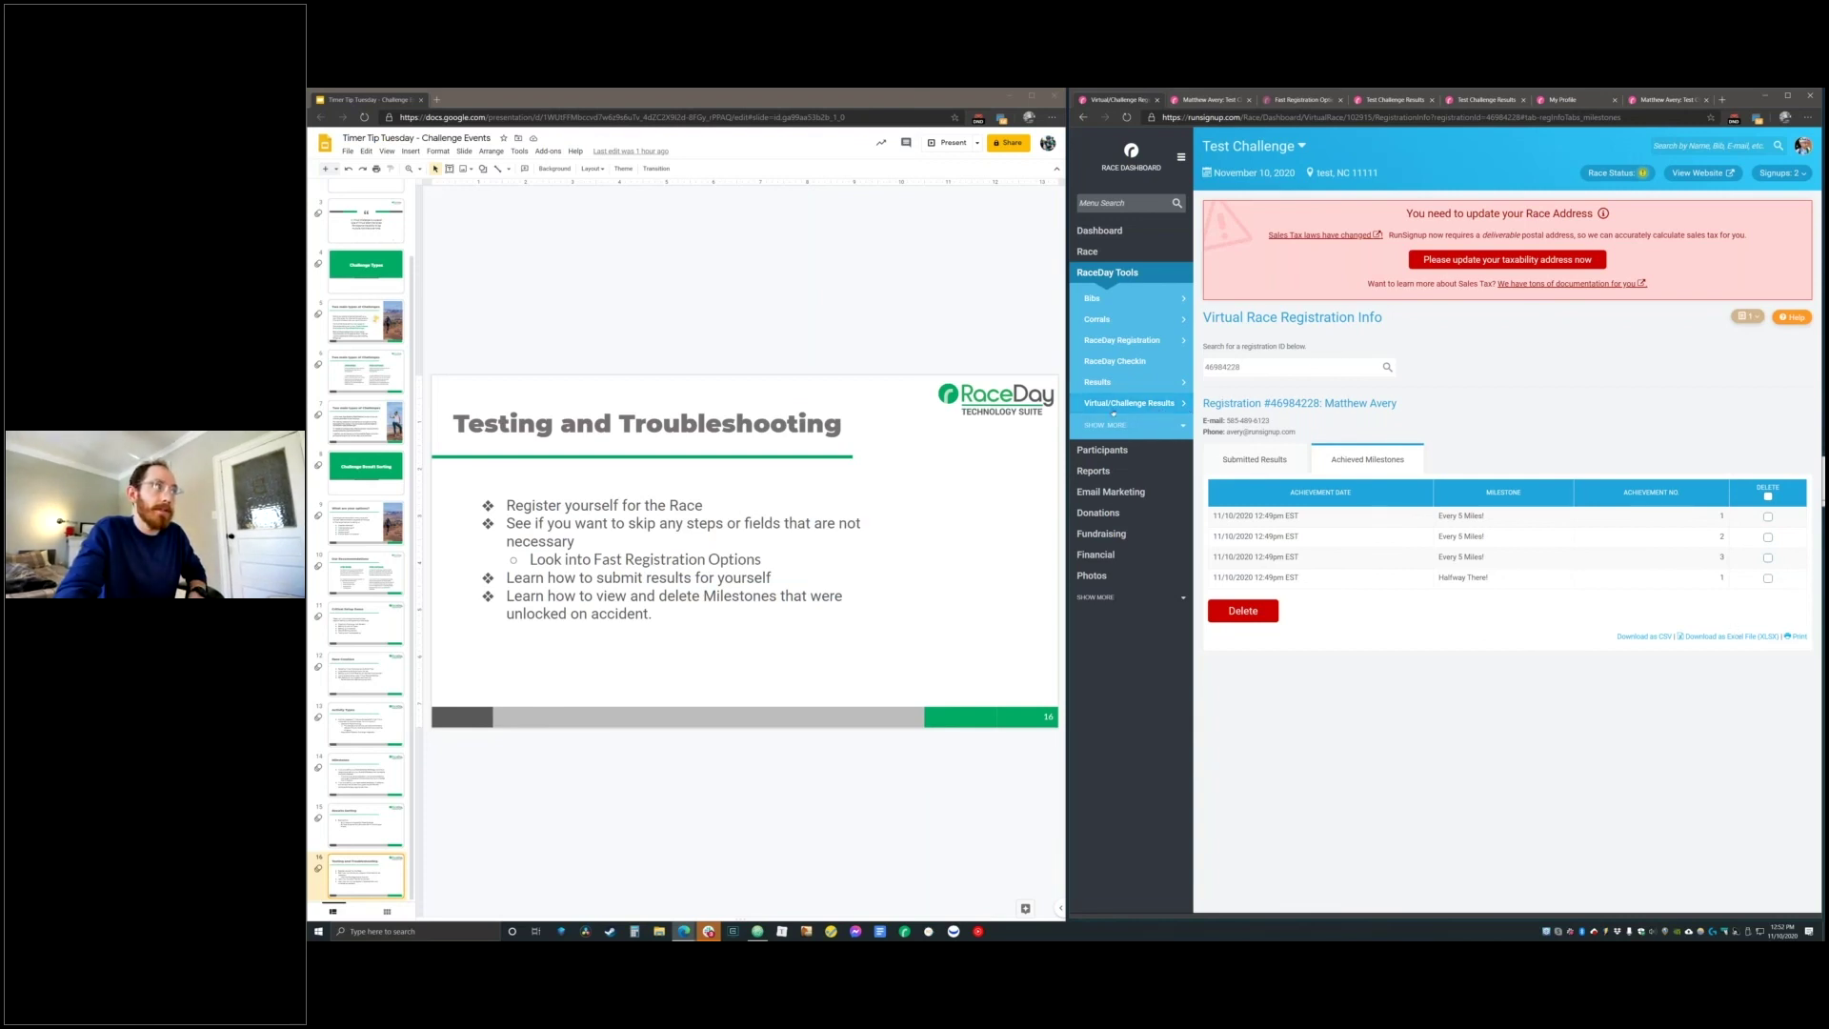
{"action": "mouse_move", "coordinate": [1128, 411]}
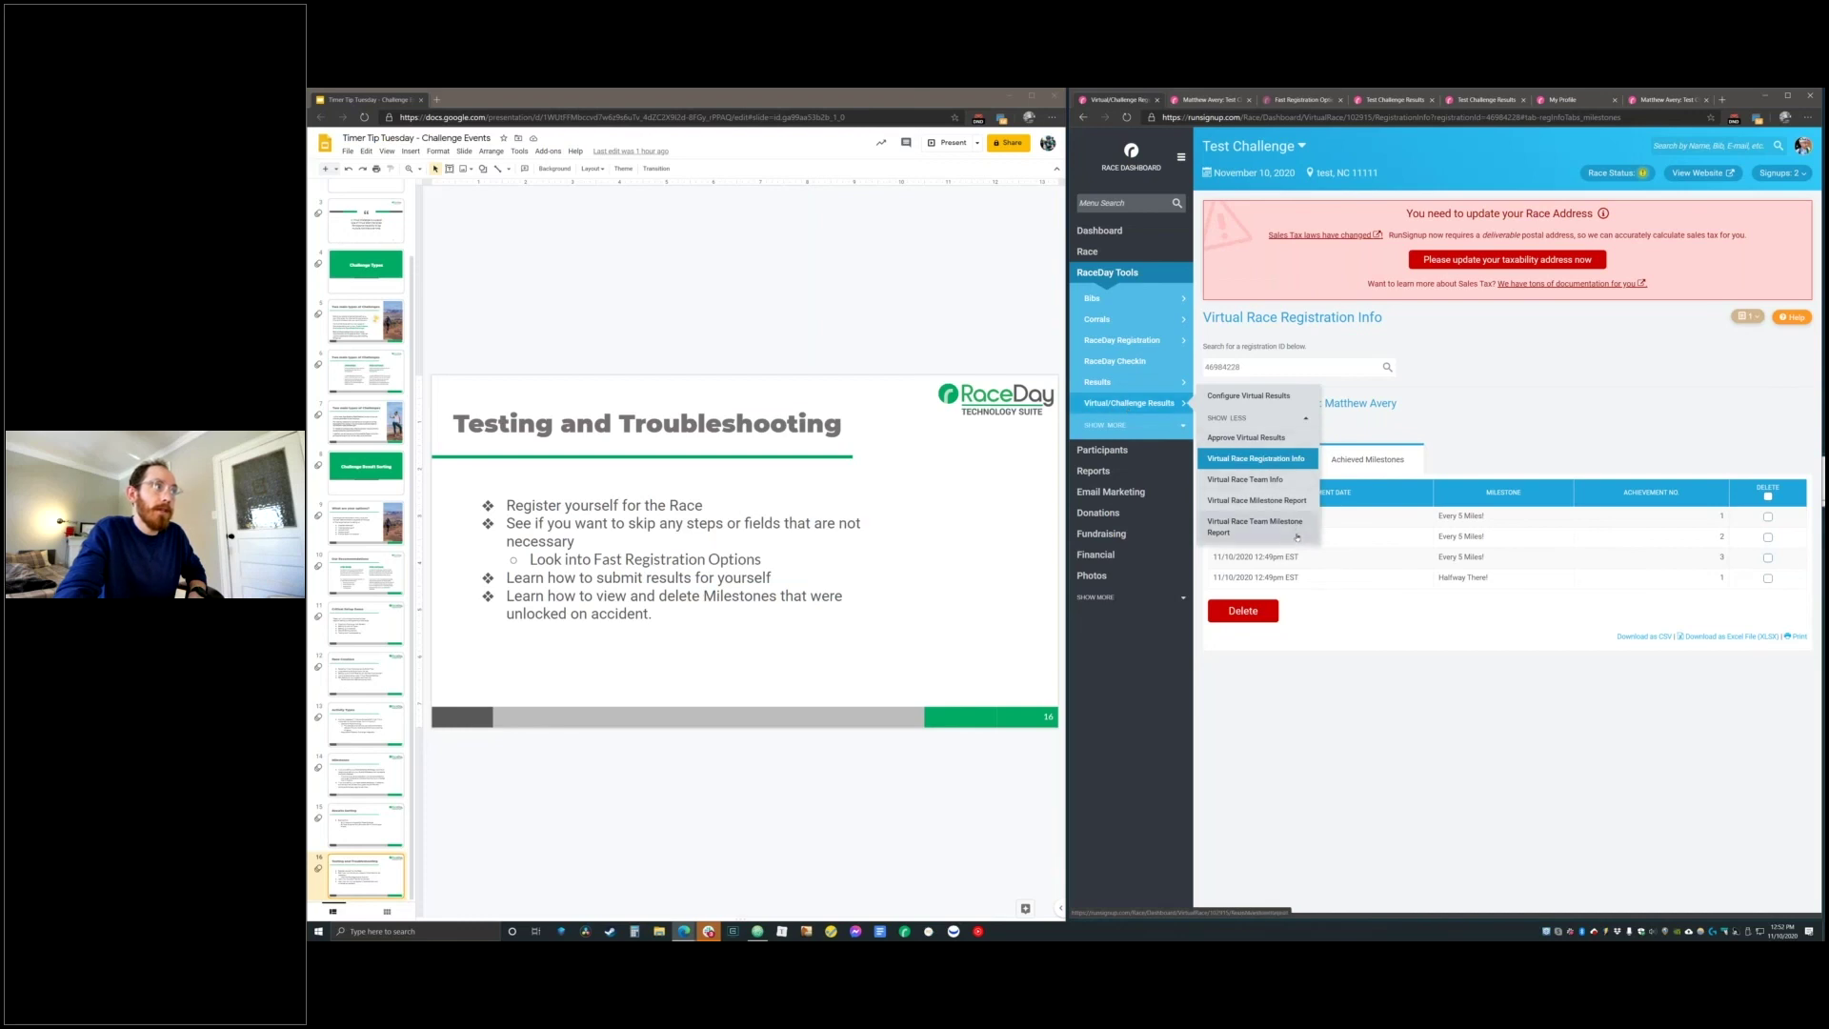
{"action": "left_click", "coordinate": [1305, 509]}
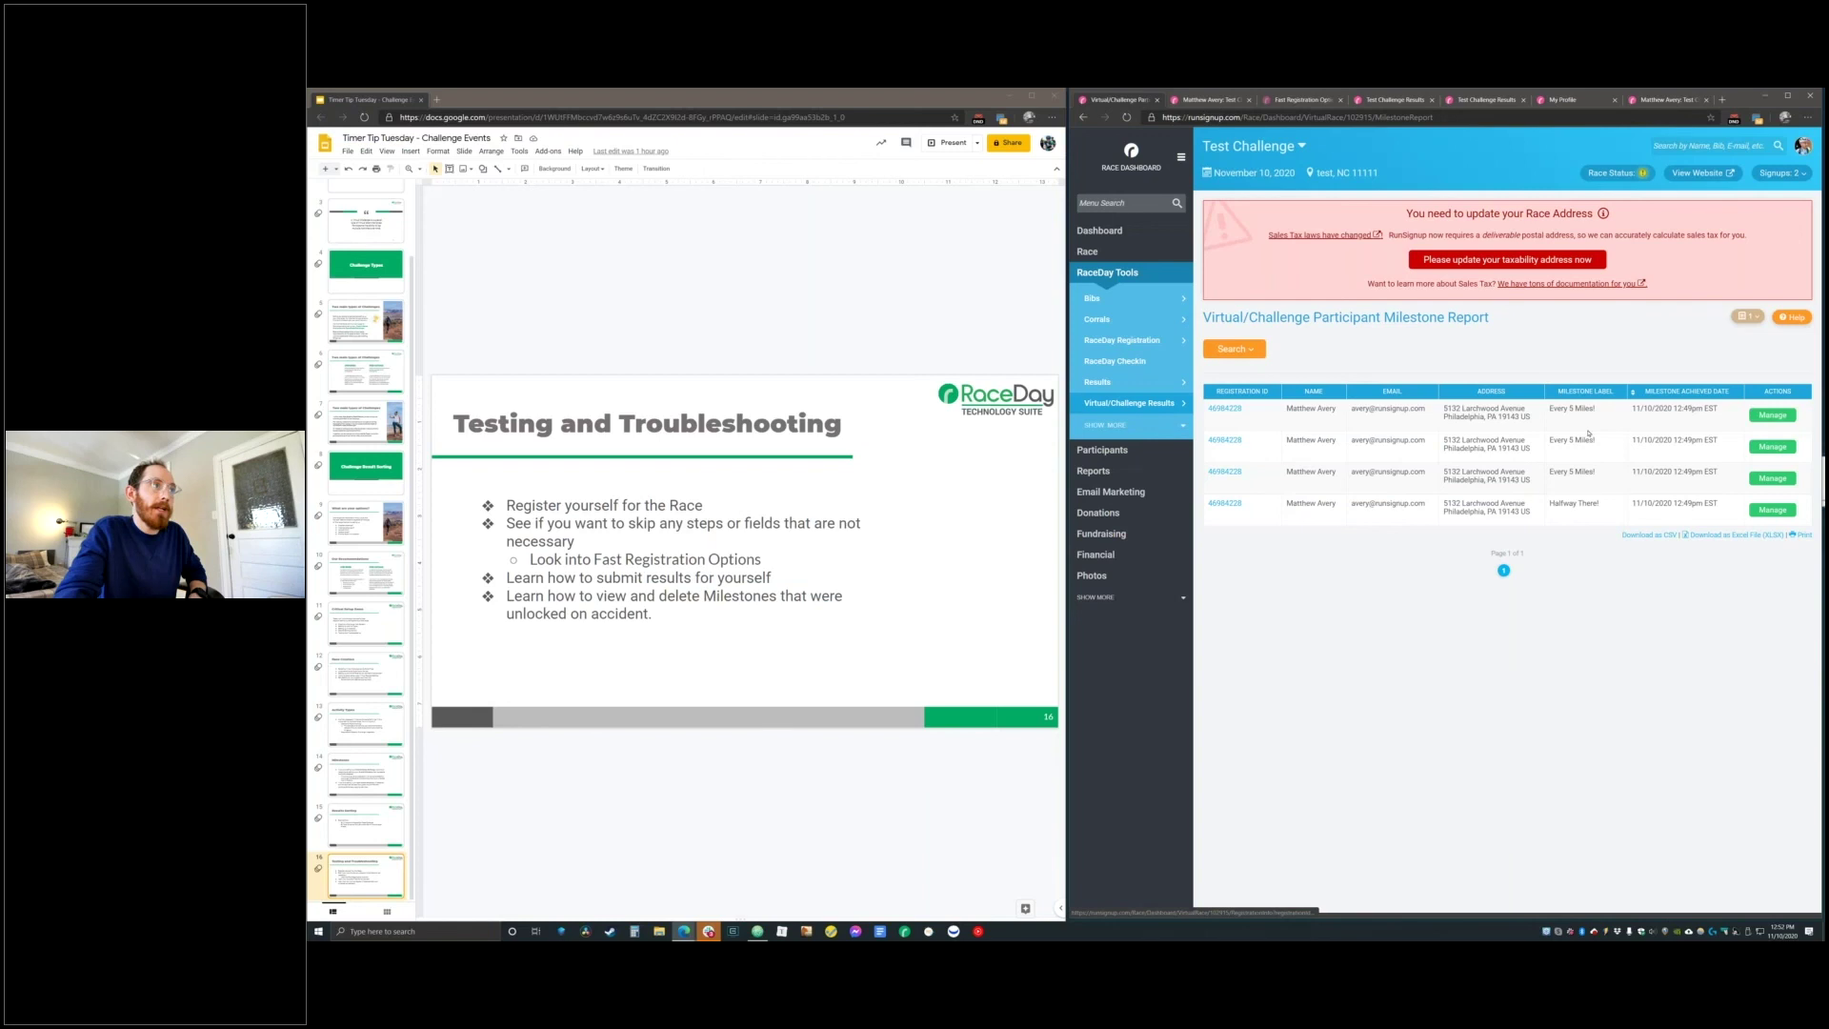
{"action": "left_click", "coordinate": [1774, 416]}
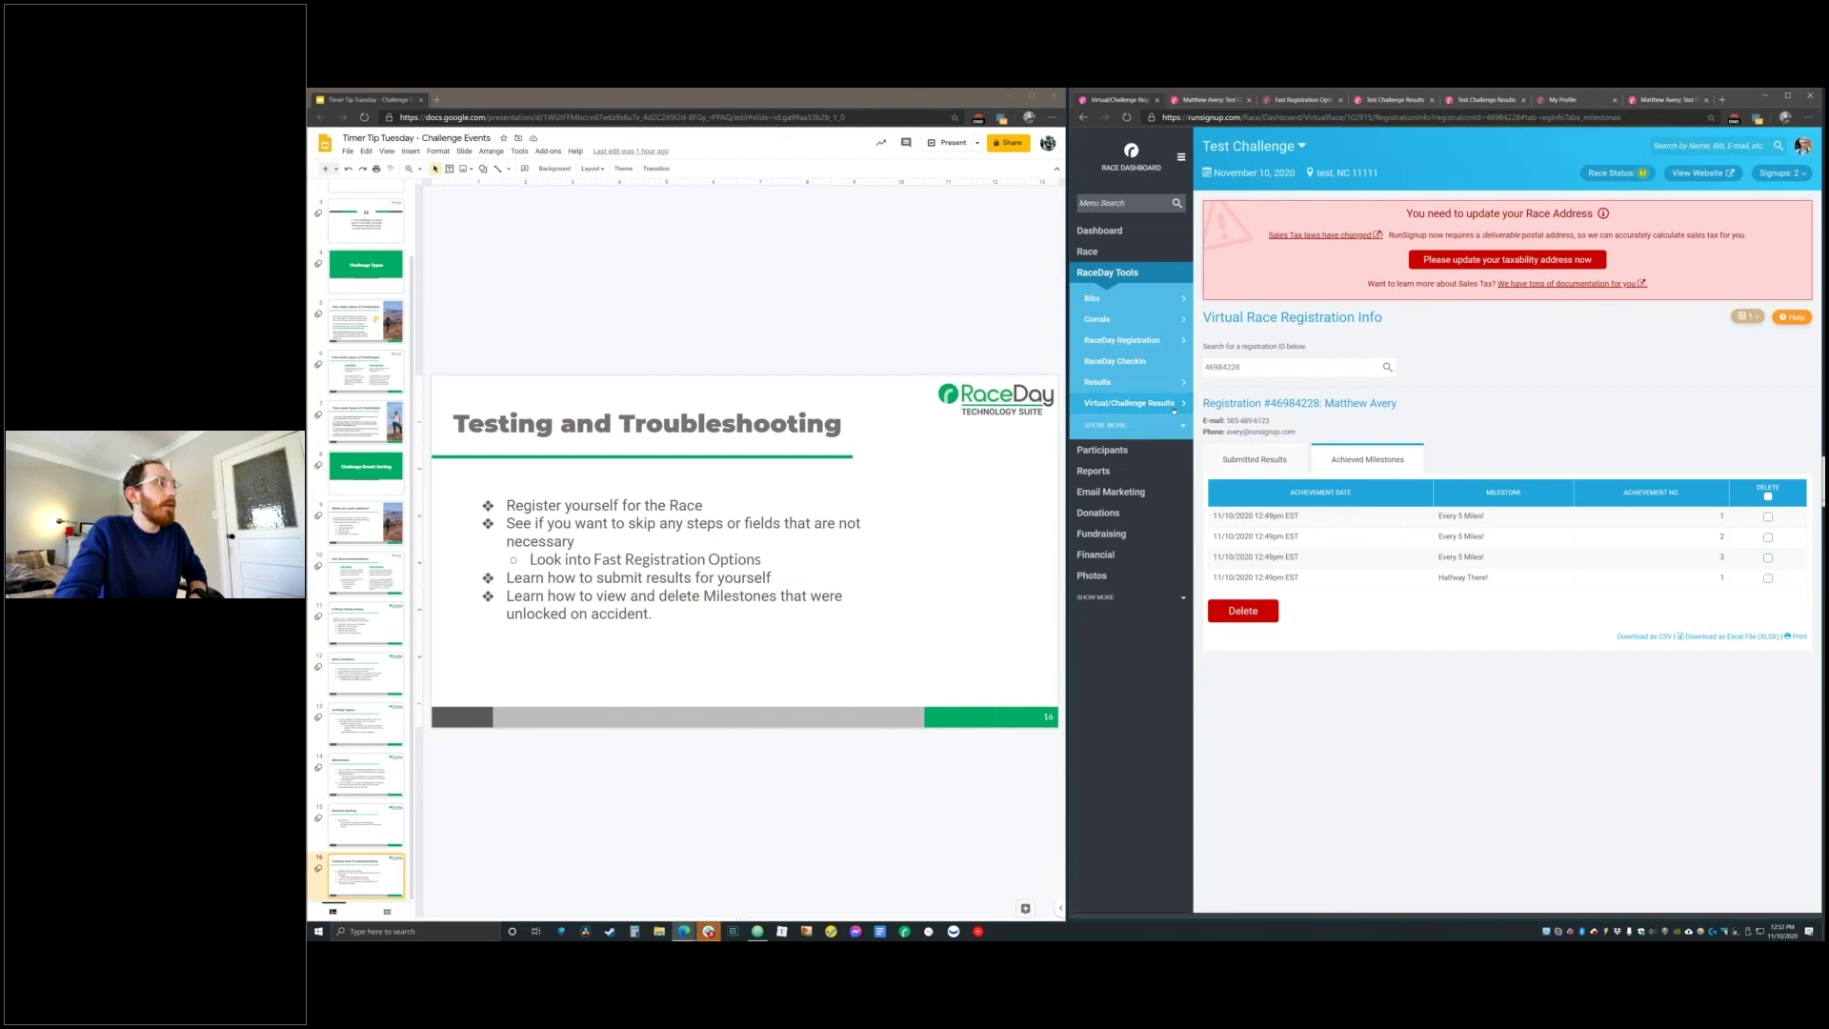
{"action": "mouse_move", "coordinate": [1177, 403]}
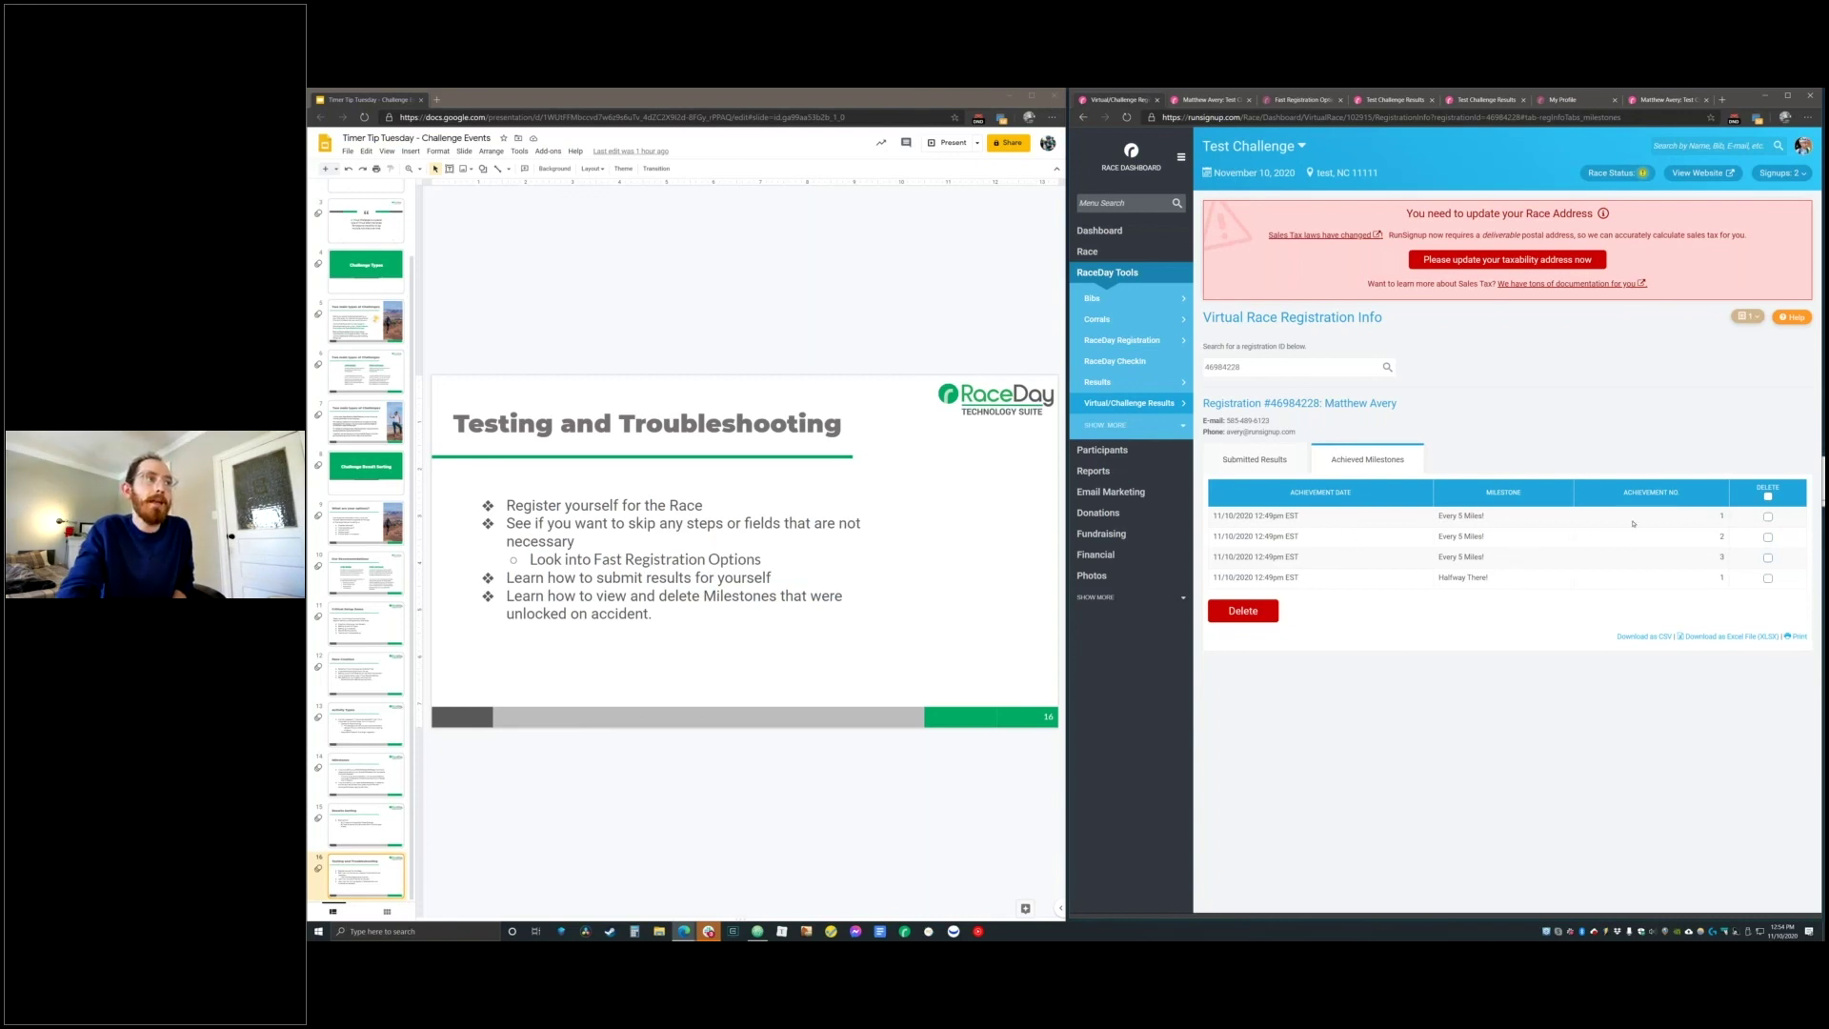
{"action": "triple_click", "coordinate": [1281, 535]}
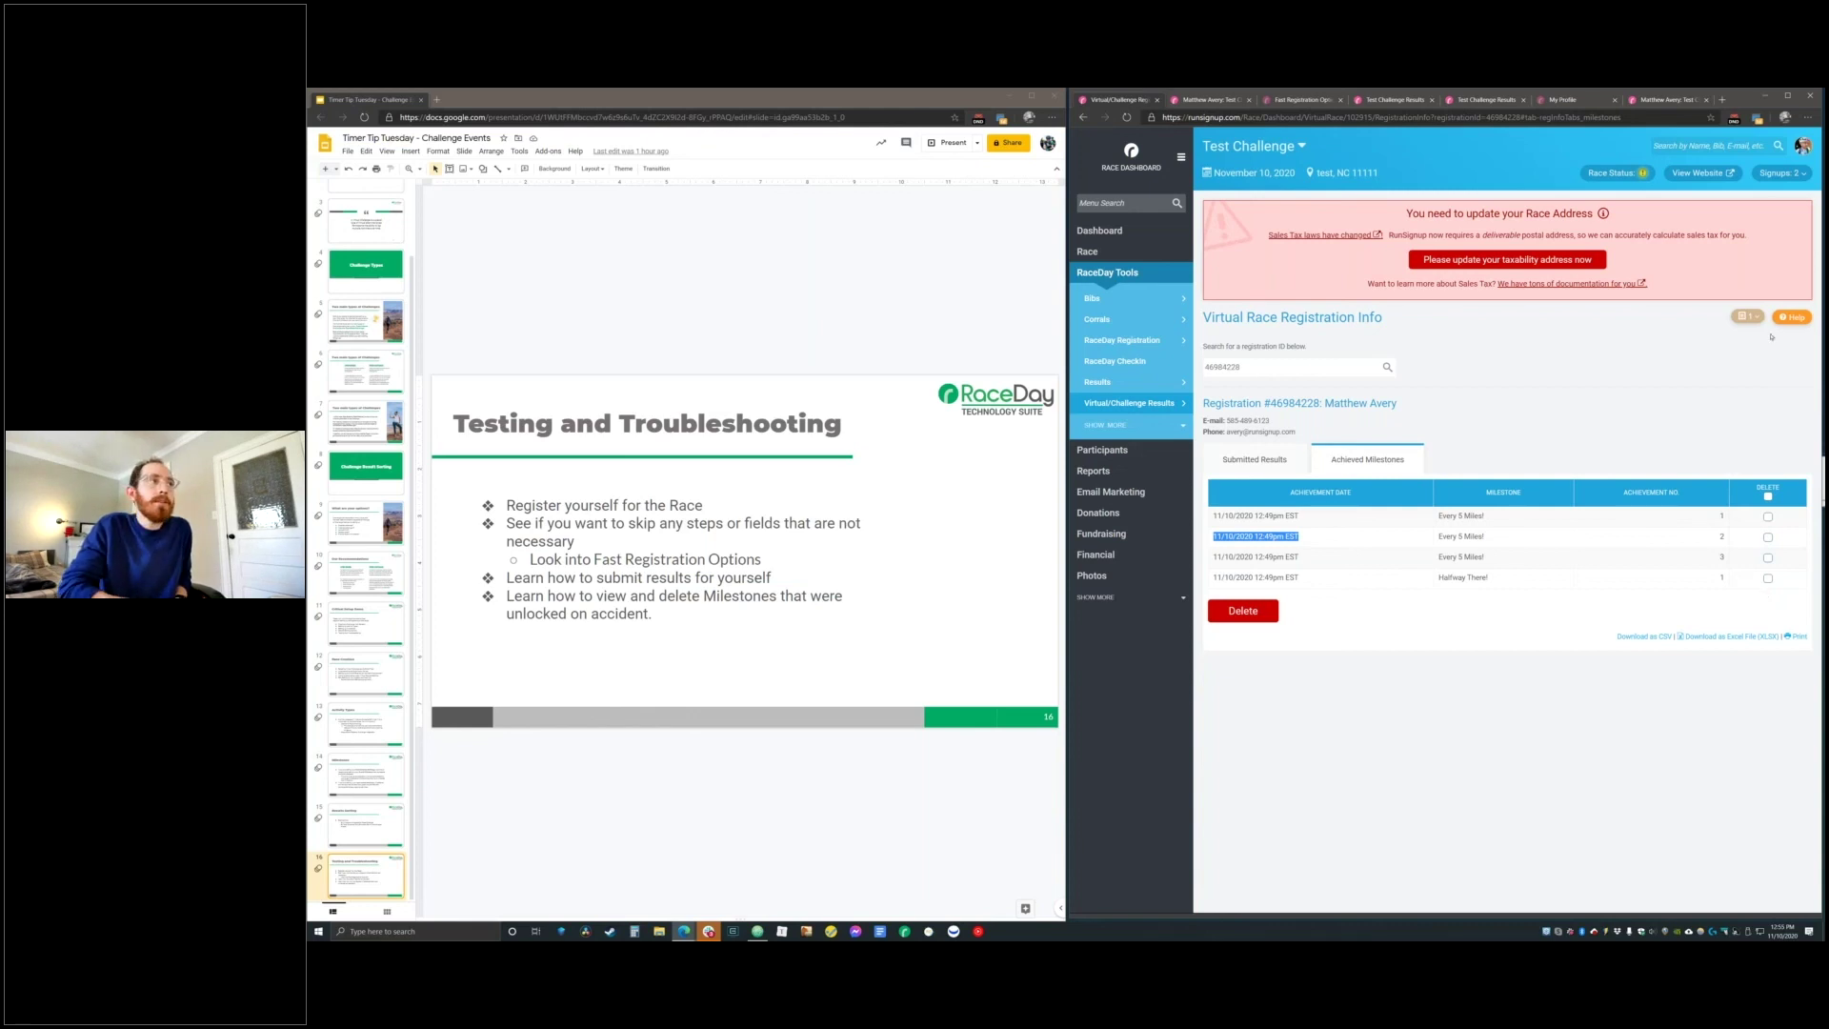
{"action": "left_click", "coordinate": [1527, 352]}
{"action": "key", "text": "ctrl+t"}
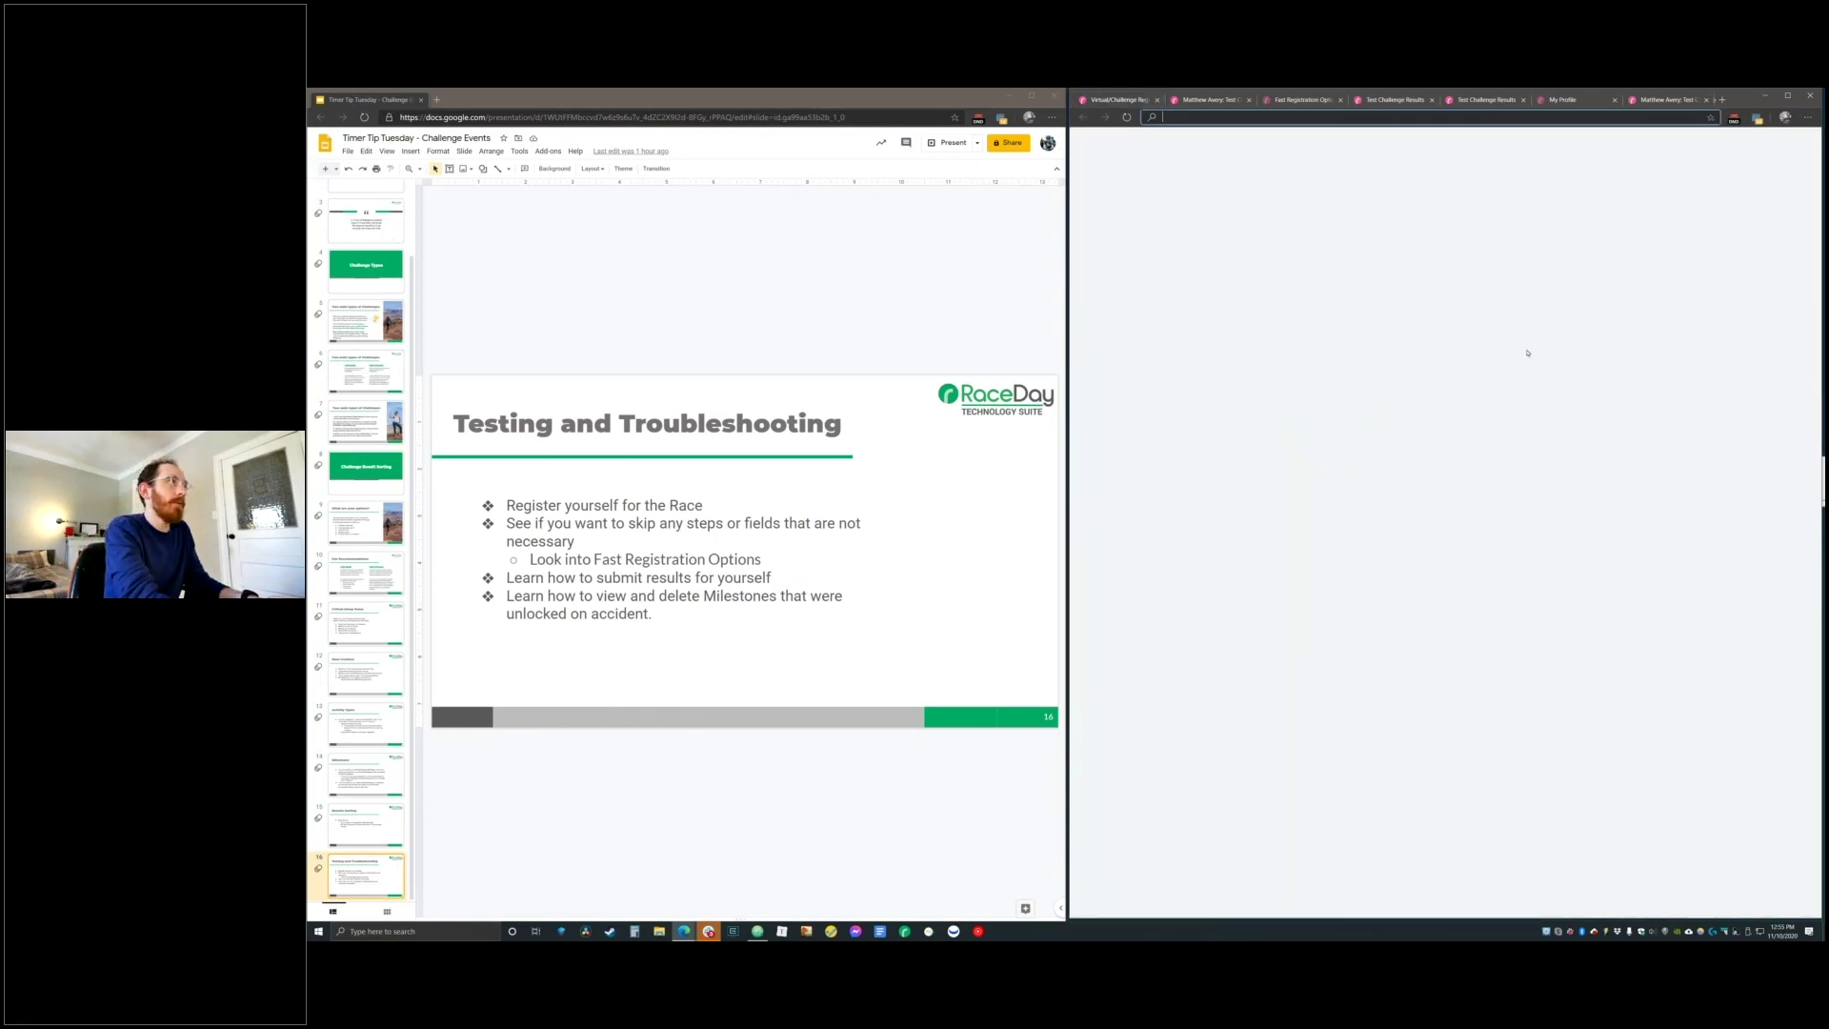
{"action": "type", "text": "runsignup help"}
{"action": "key", "text": "Down"}
{"action": "key", "text": "Down"}
{"action": "key", "text": "Down"}
{"action": "key", "text": "Up"}
{"action": "key", "text": "Up"}
{"action": "key", "text": "Return"}
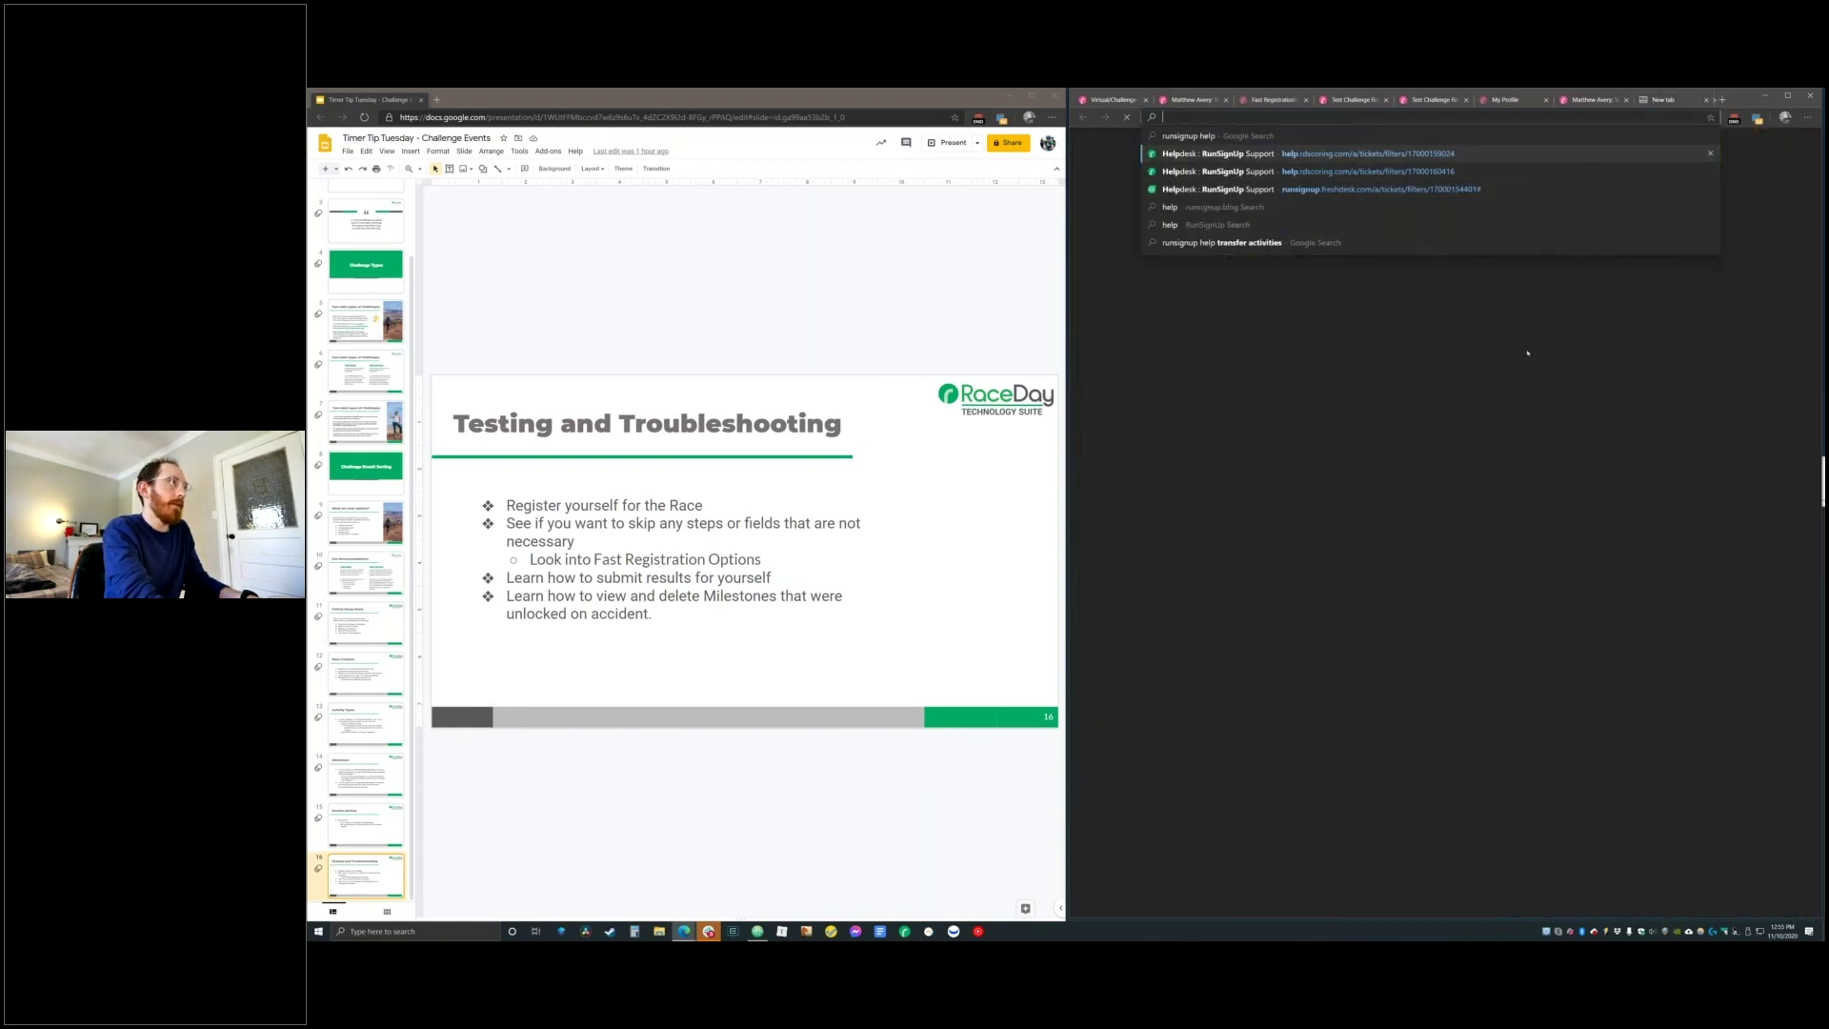
Open the RunSignup help site at help.runsignup.com/support in a new browser tab
{"action": "key", "text": "ctrl+t"}
{"action": "type", "text": "help.runsignup.com"}
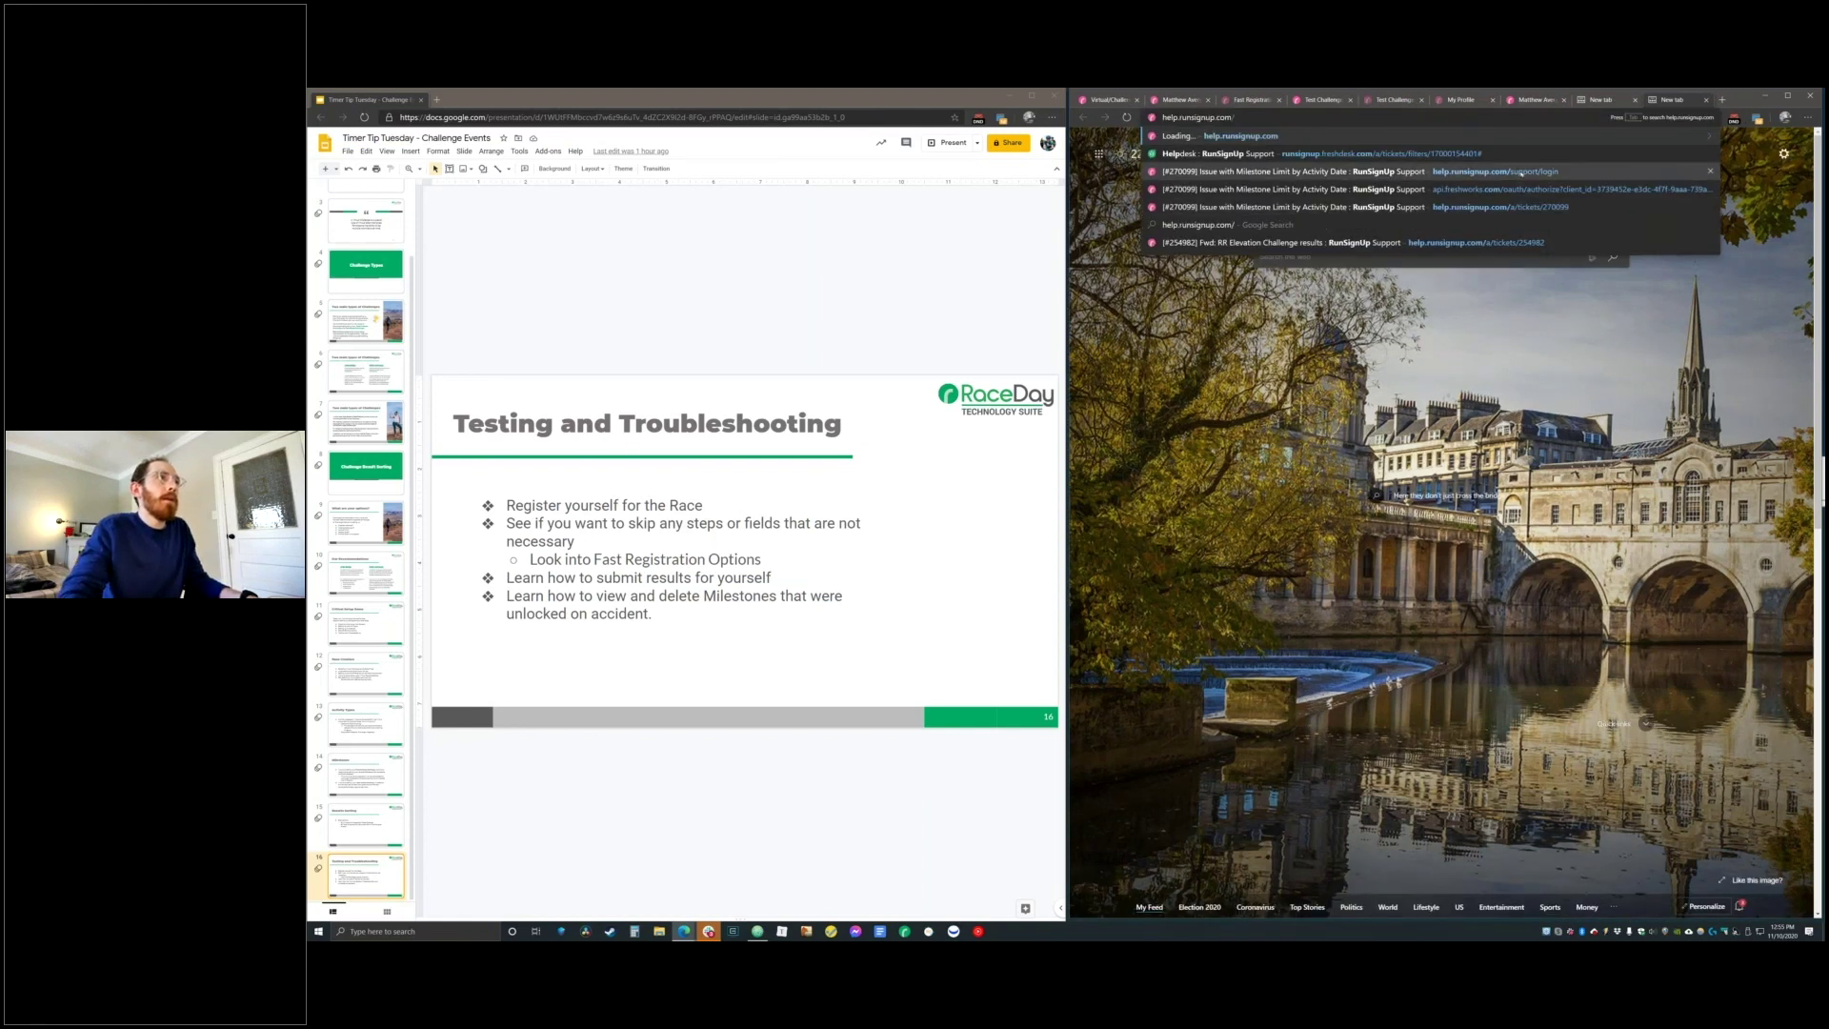
{"action": "type", "text": "/support"}
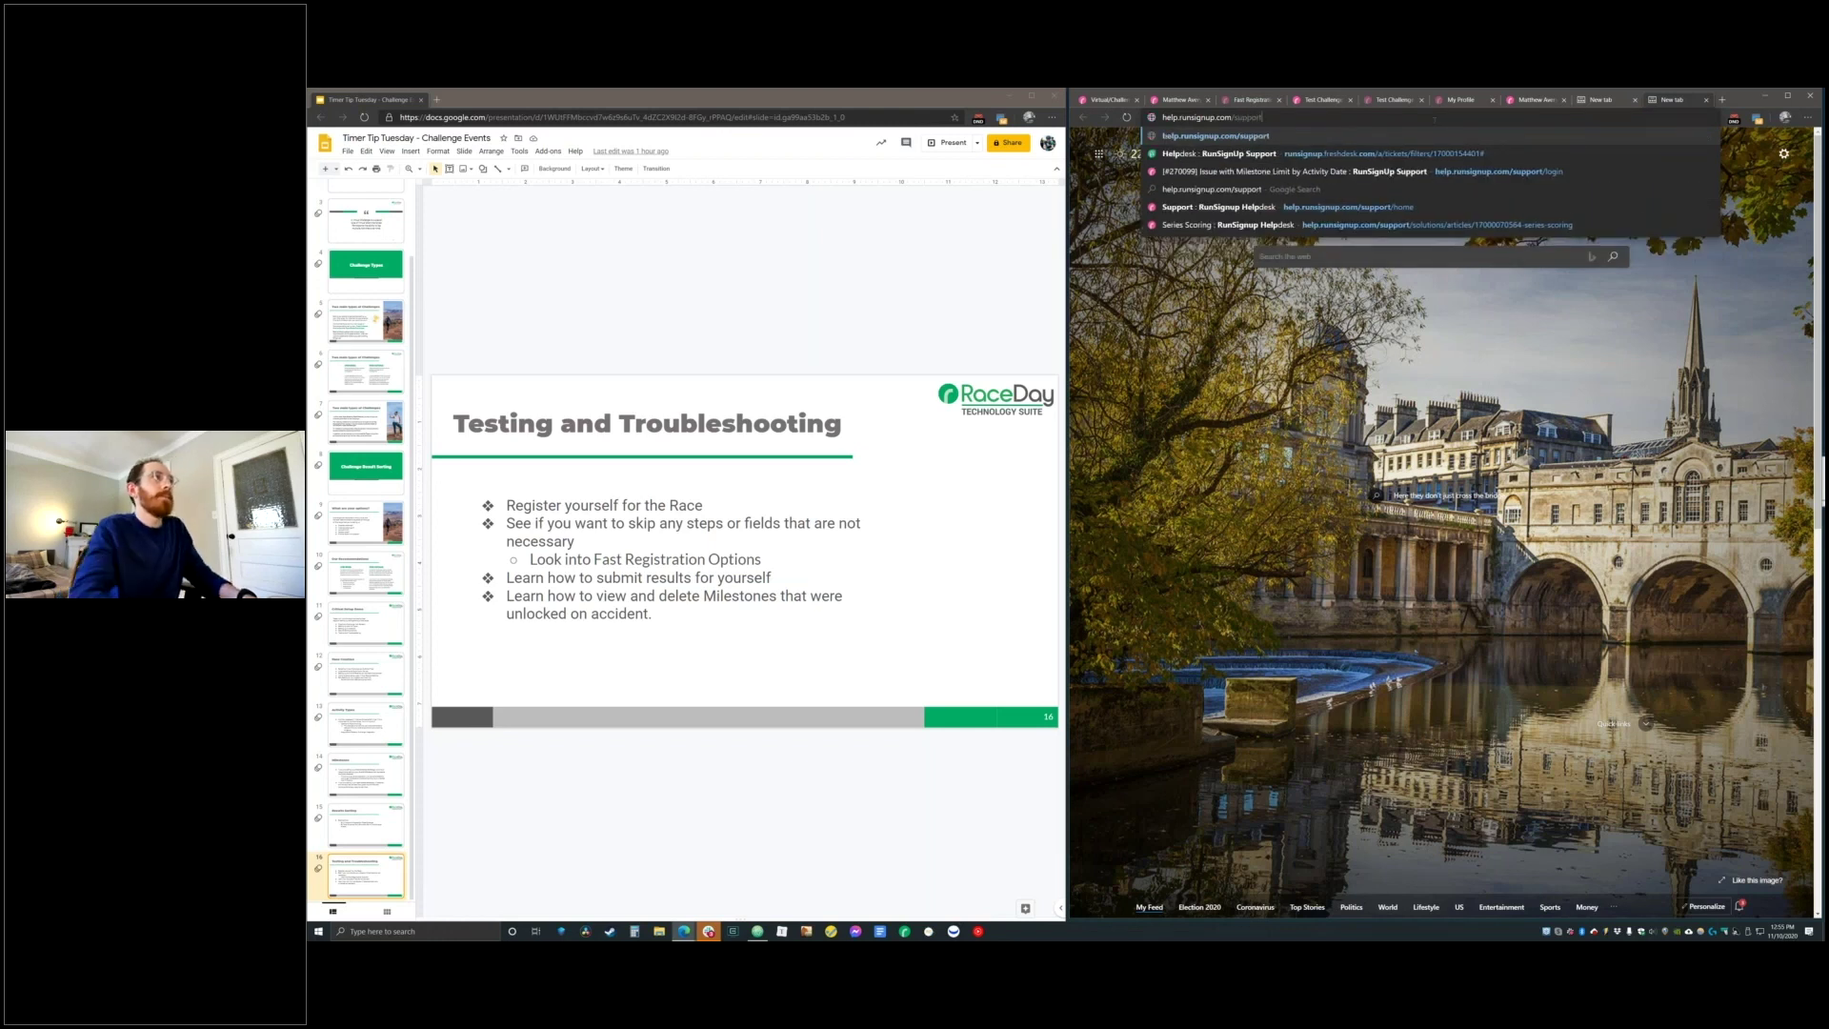
{"action": "key", "text": "Return"}
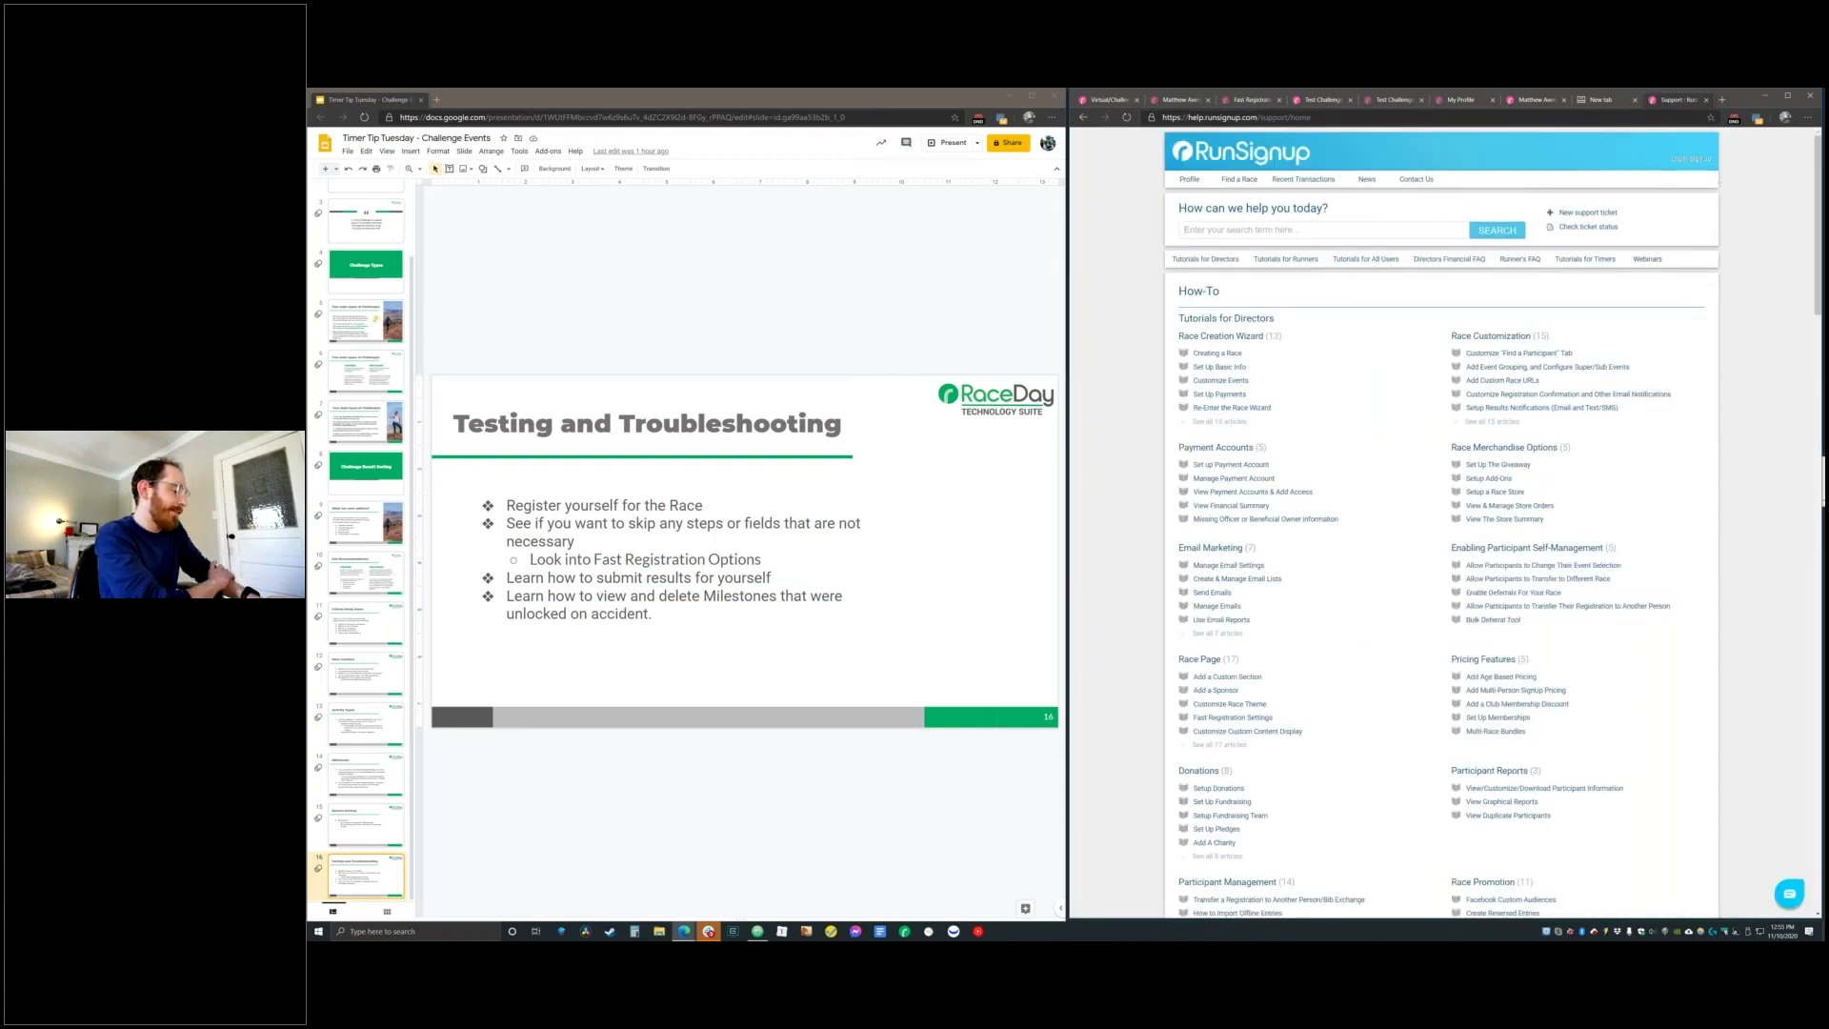
Search the help site for "post virtual" and skim the Submit and Manage Virtual Results article
{"action": "type", "text": "post virtual"}
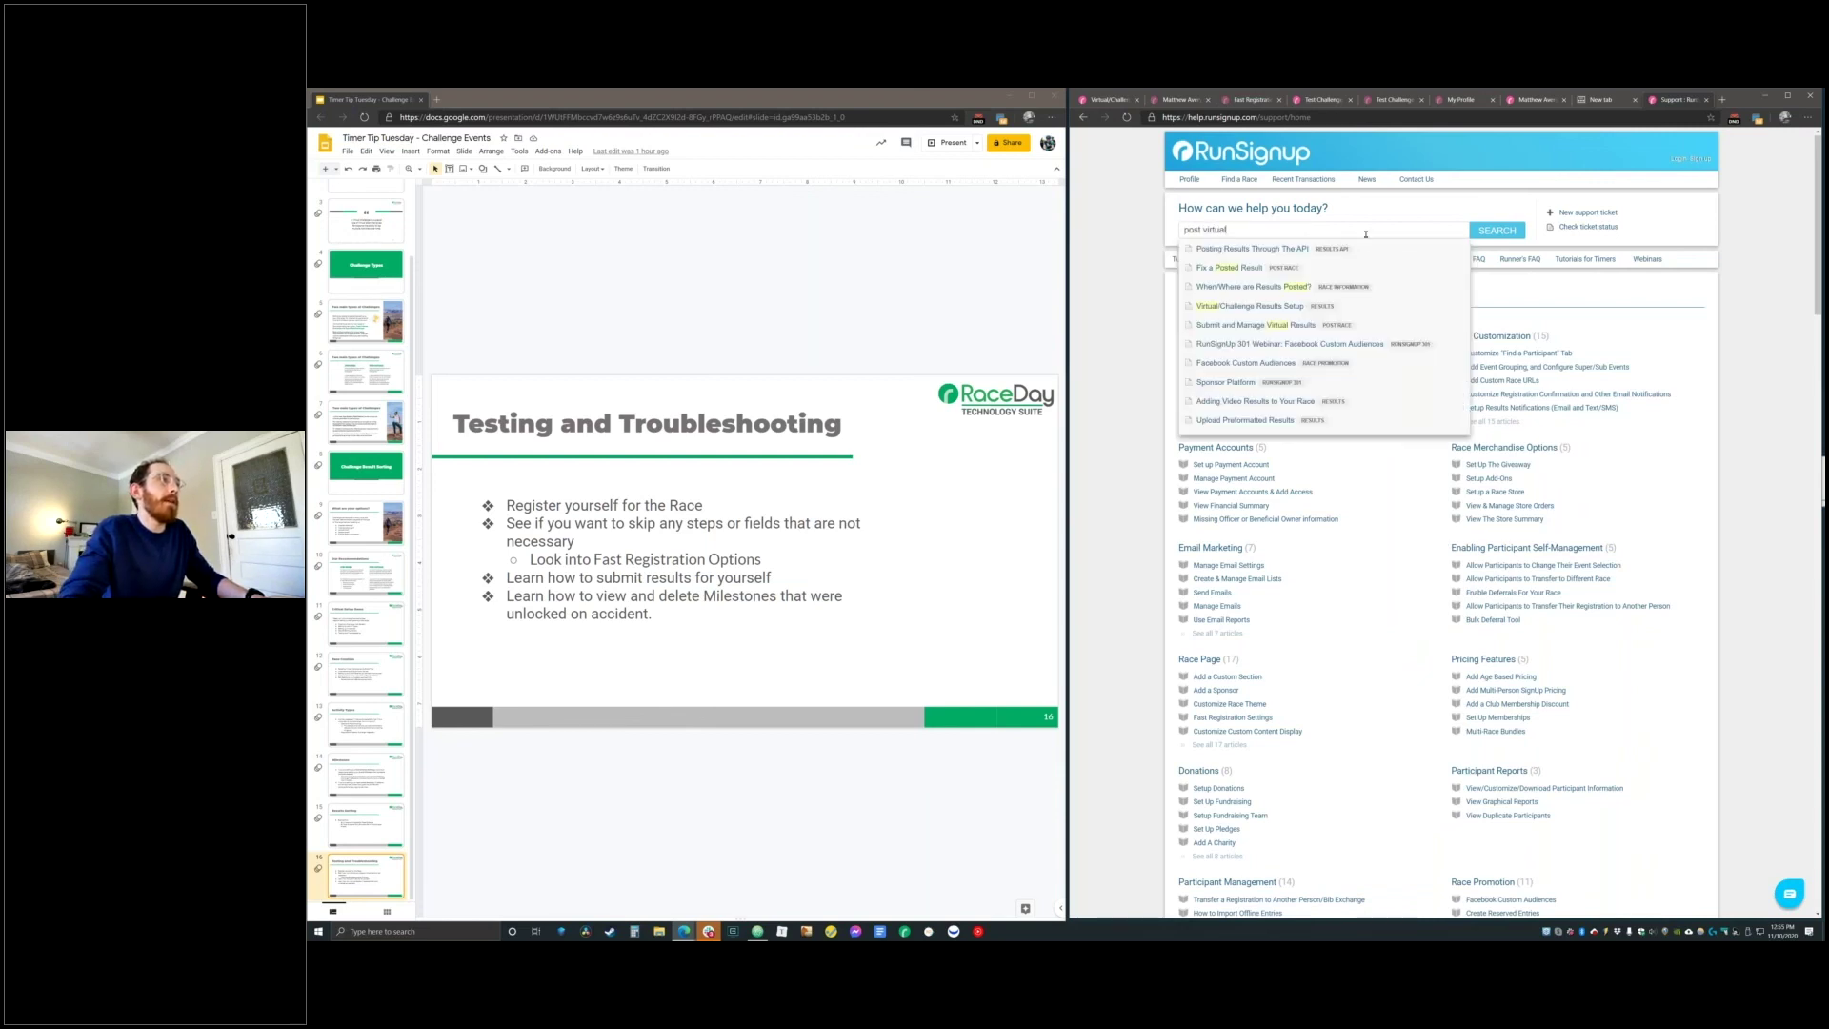
{"action": "left_click", "coordinate": [1382, 326]}
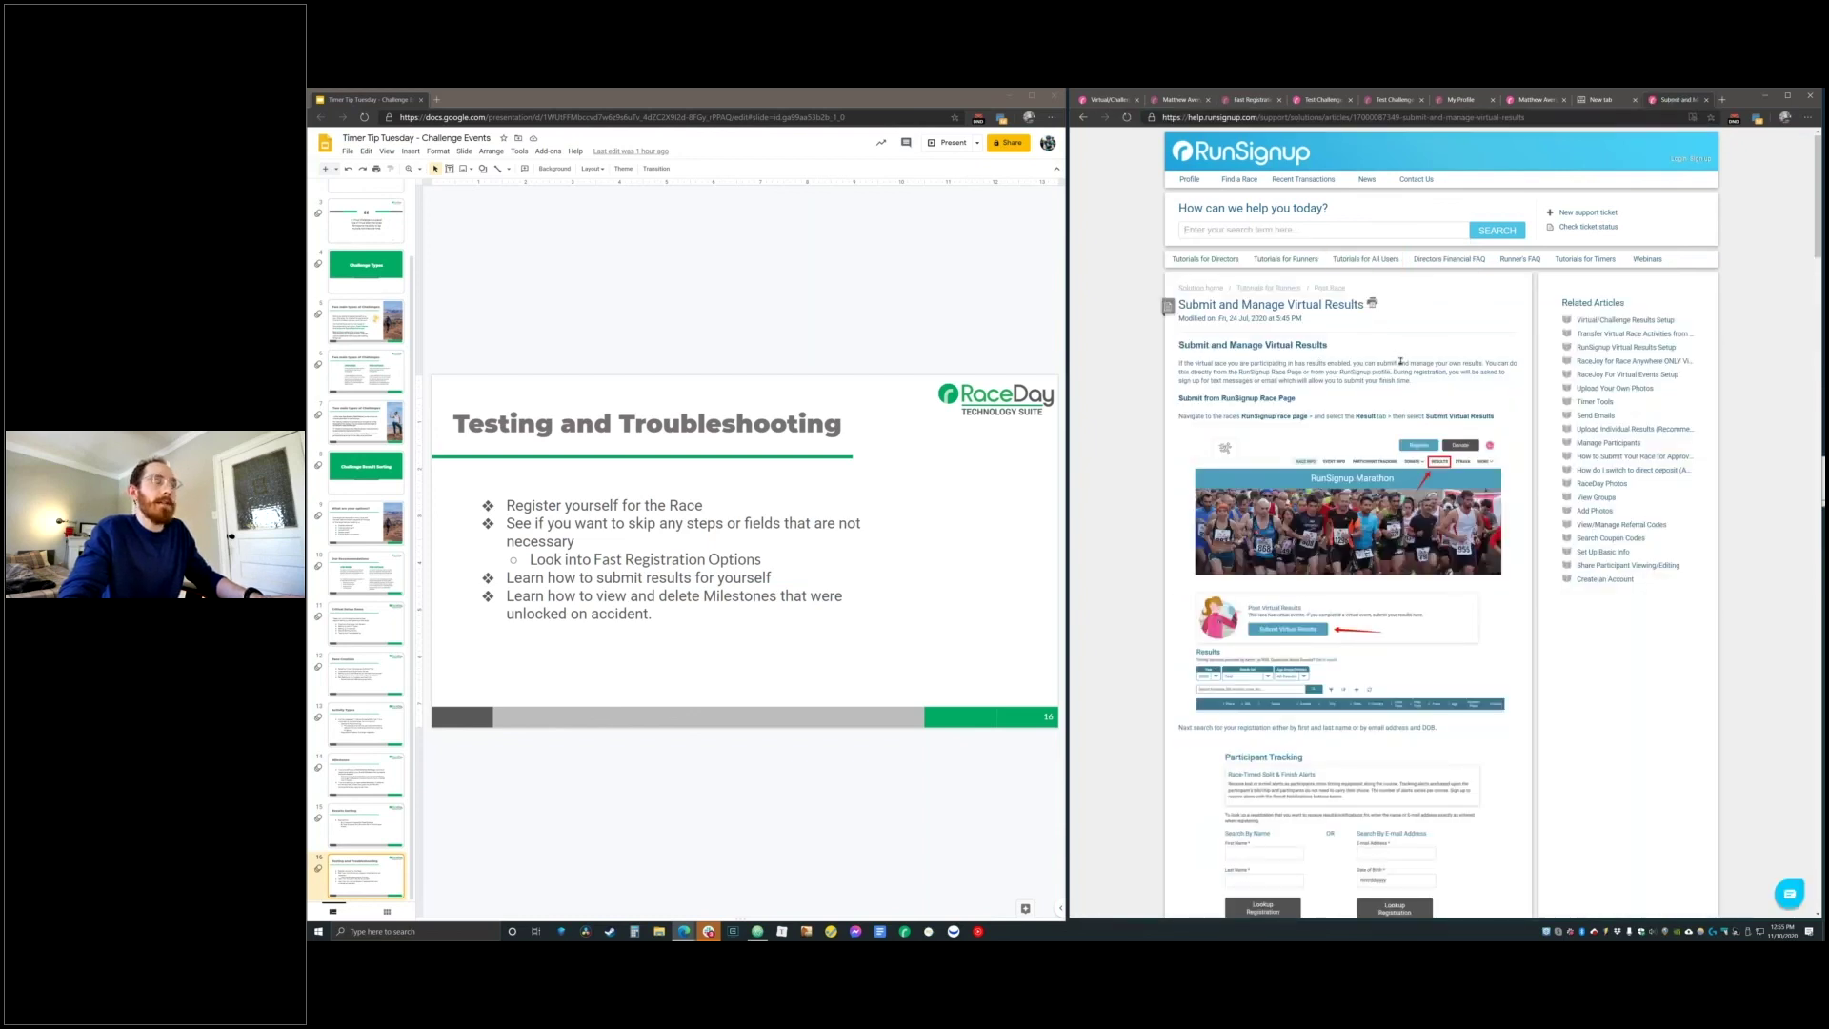
{"action": "scroll", "coordinate": [1544, 391], "scroll_direction": "down", "scroll_amount": 6}
{"action": "scroll", "coordinate": [1544, 390], "scroll_direction": "down", "scroll_amount": 6}
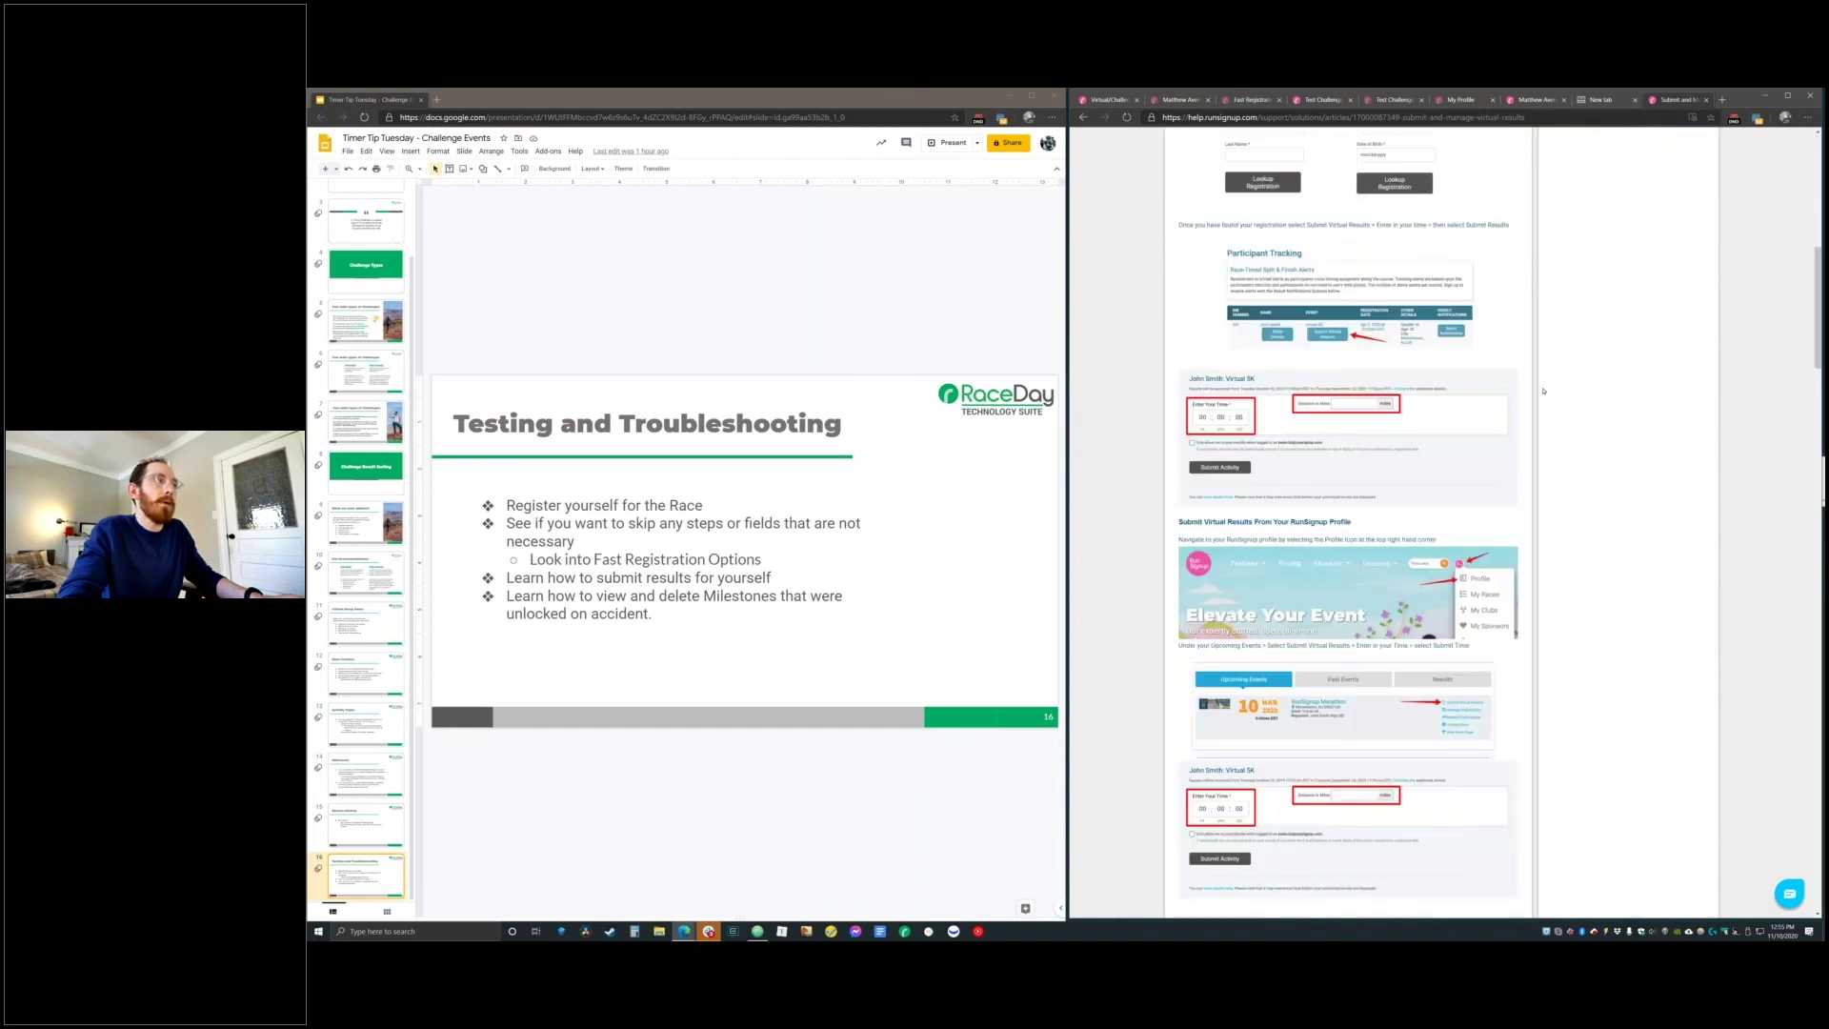
{"action": "scroll", "coordinate": [1543, 391], "scroll_direction": "down", "scroll_amount": 10}
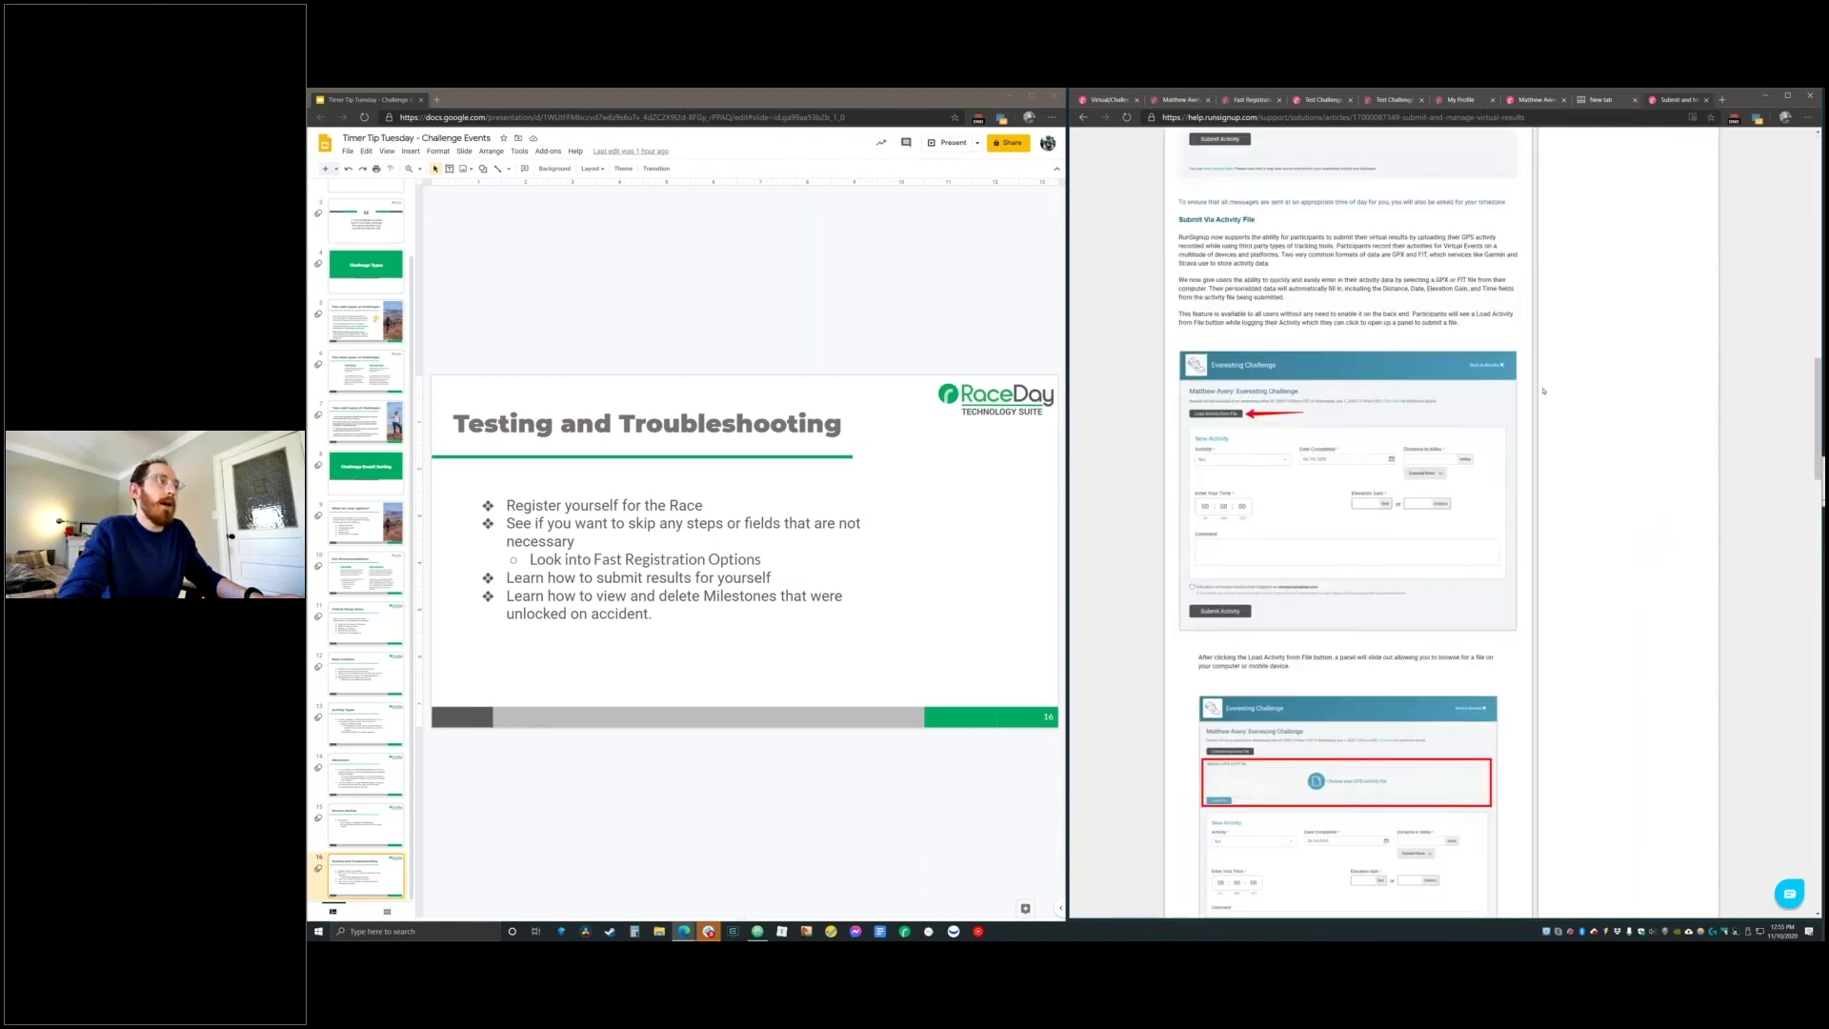
{"action": "scroll", "coordinate": [1544, 391], "scroll_direction": "down", "scroll_amount": 10}
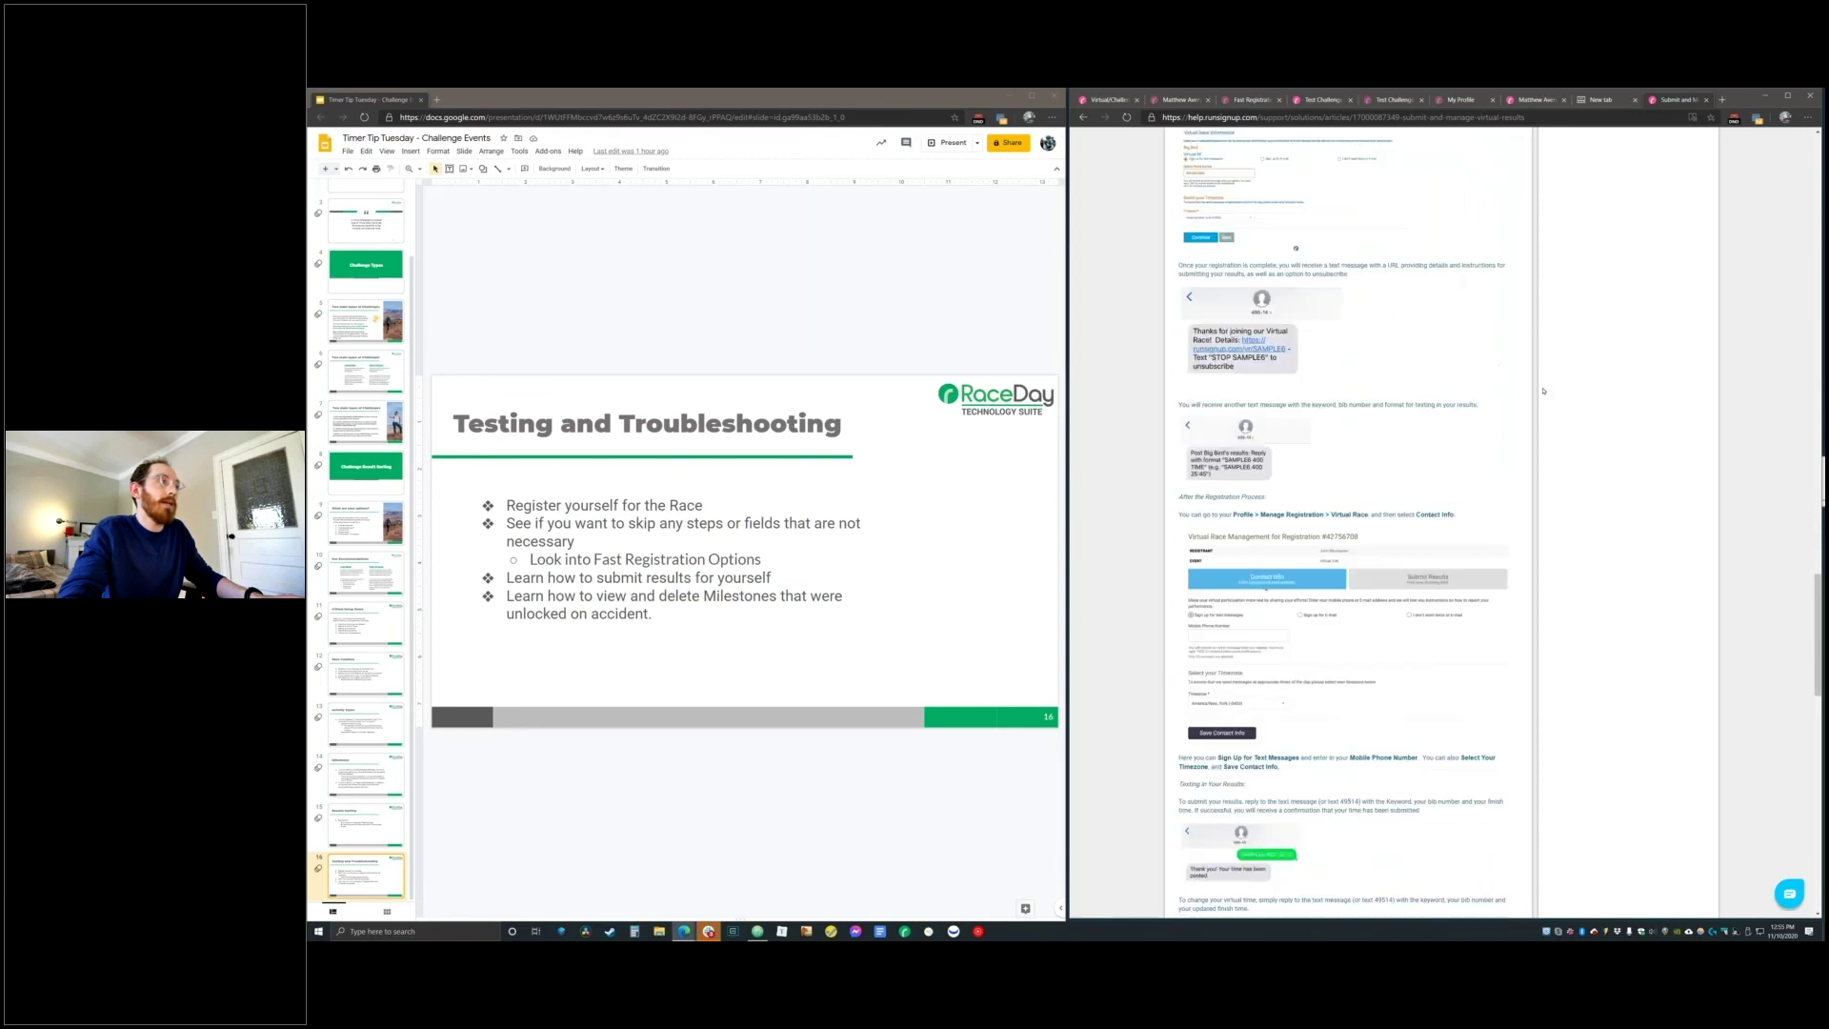
{"action": "scroll", "coordinate": [1543, 391], "scroll_direction": "down", "scroll_amount": 6}
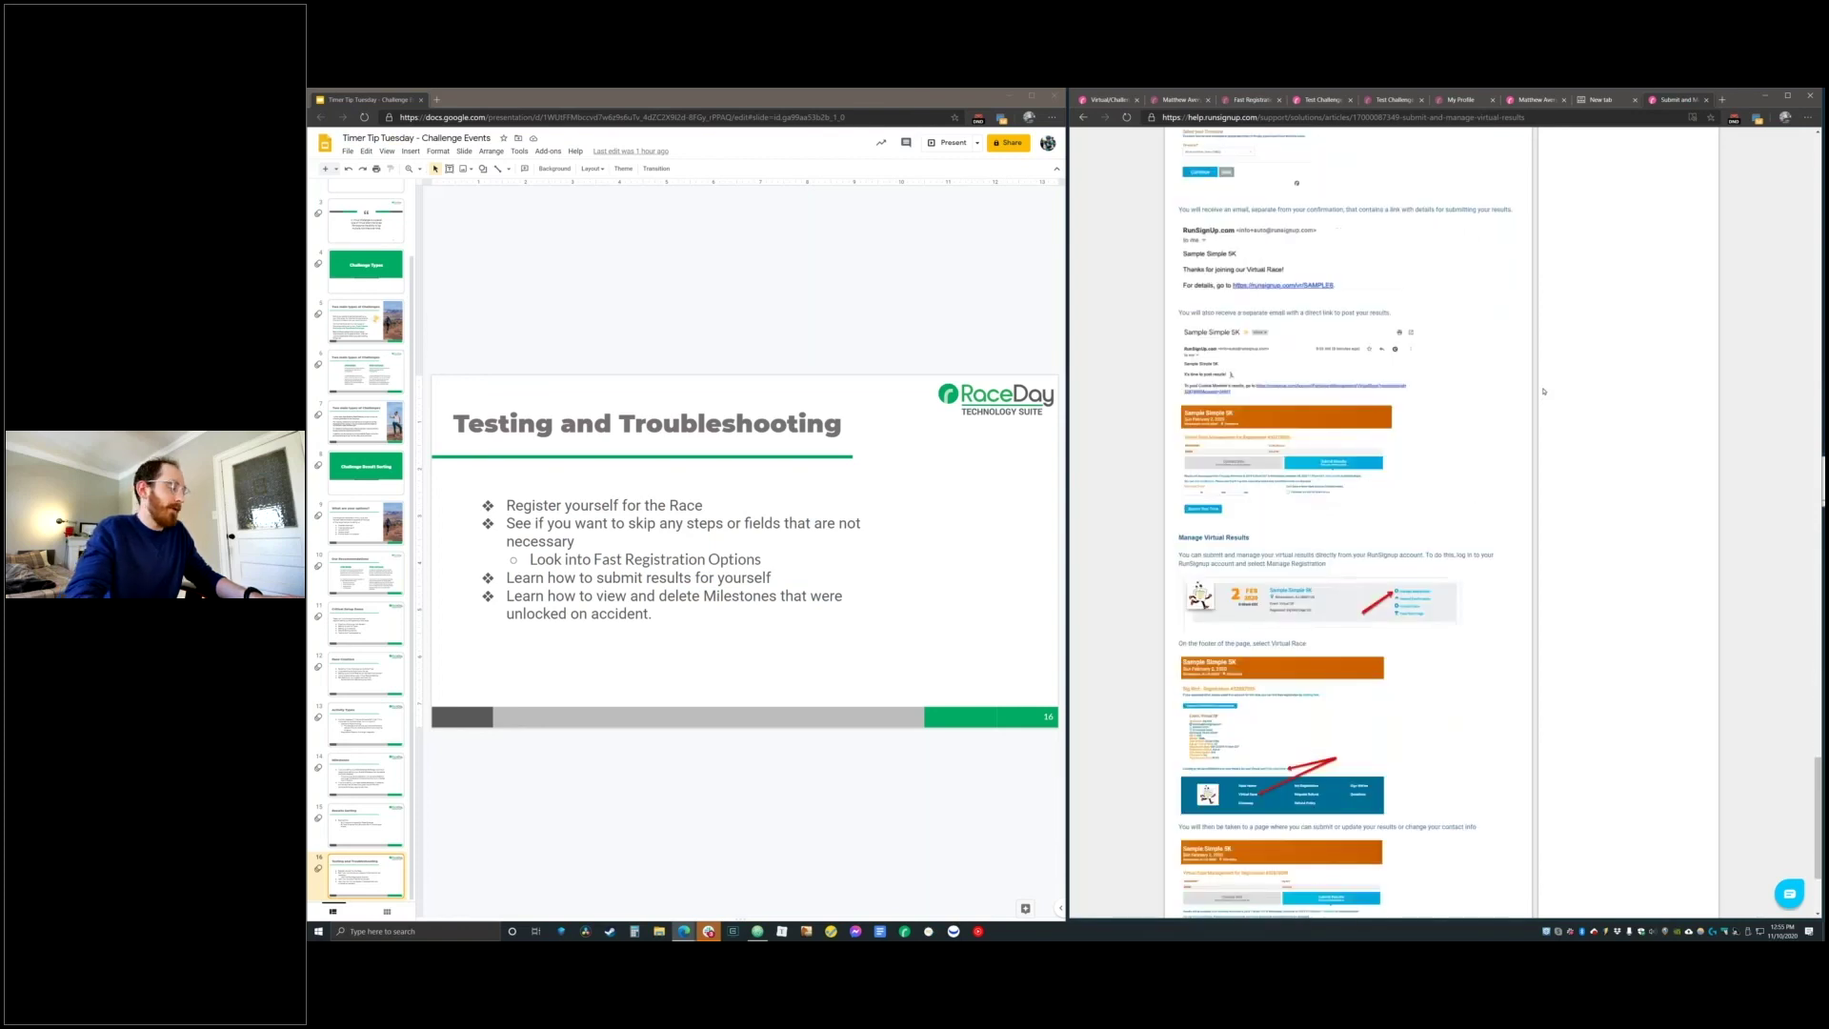
Find "profile" in the Submit and Manage Virtual Results article, read through the submission instructions, and close the page search
{"action": "key", "text": "ctrl+f"}
{"action": "type", "text": "profile"}
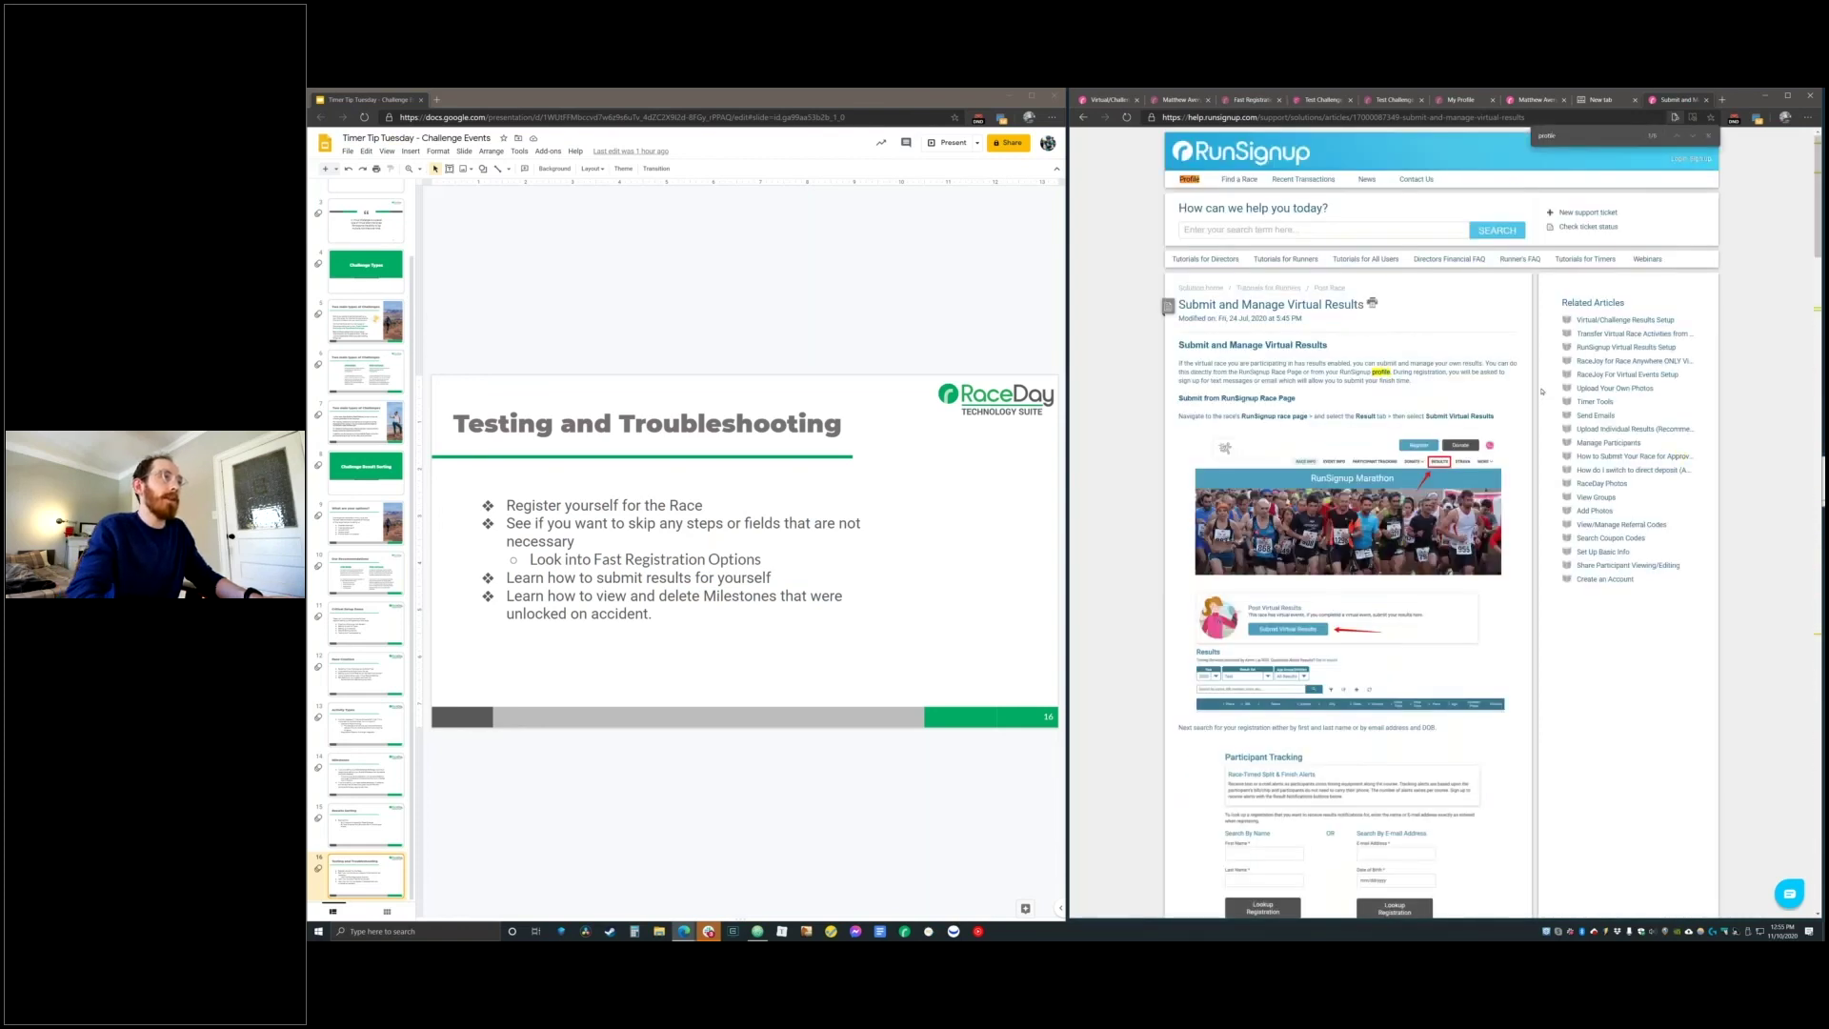
{"action": "scroll", "coordinate": [1553, 387], "scroll_direction": "down", "scroll_amount": 4}
{"action": "scroll", "coordinate": [1560, 385], "scroll_direction": "down", "scroll_amount": 6}
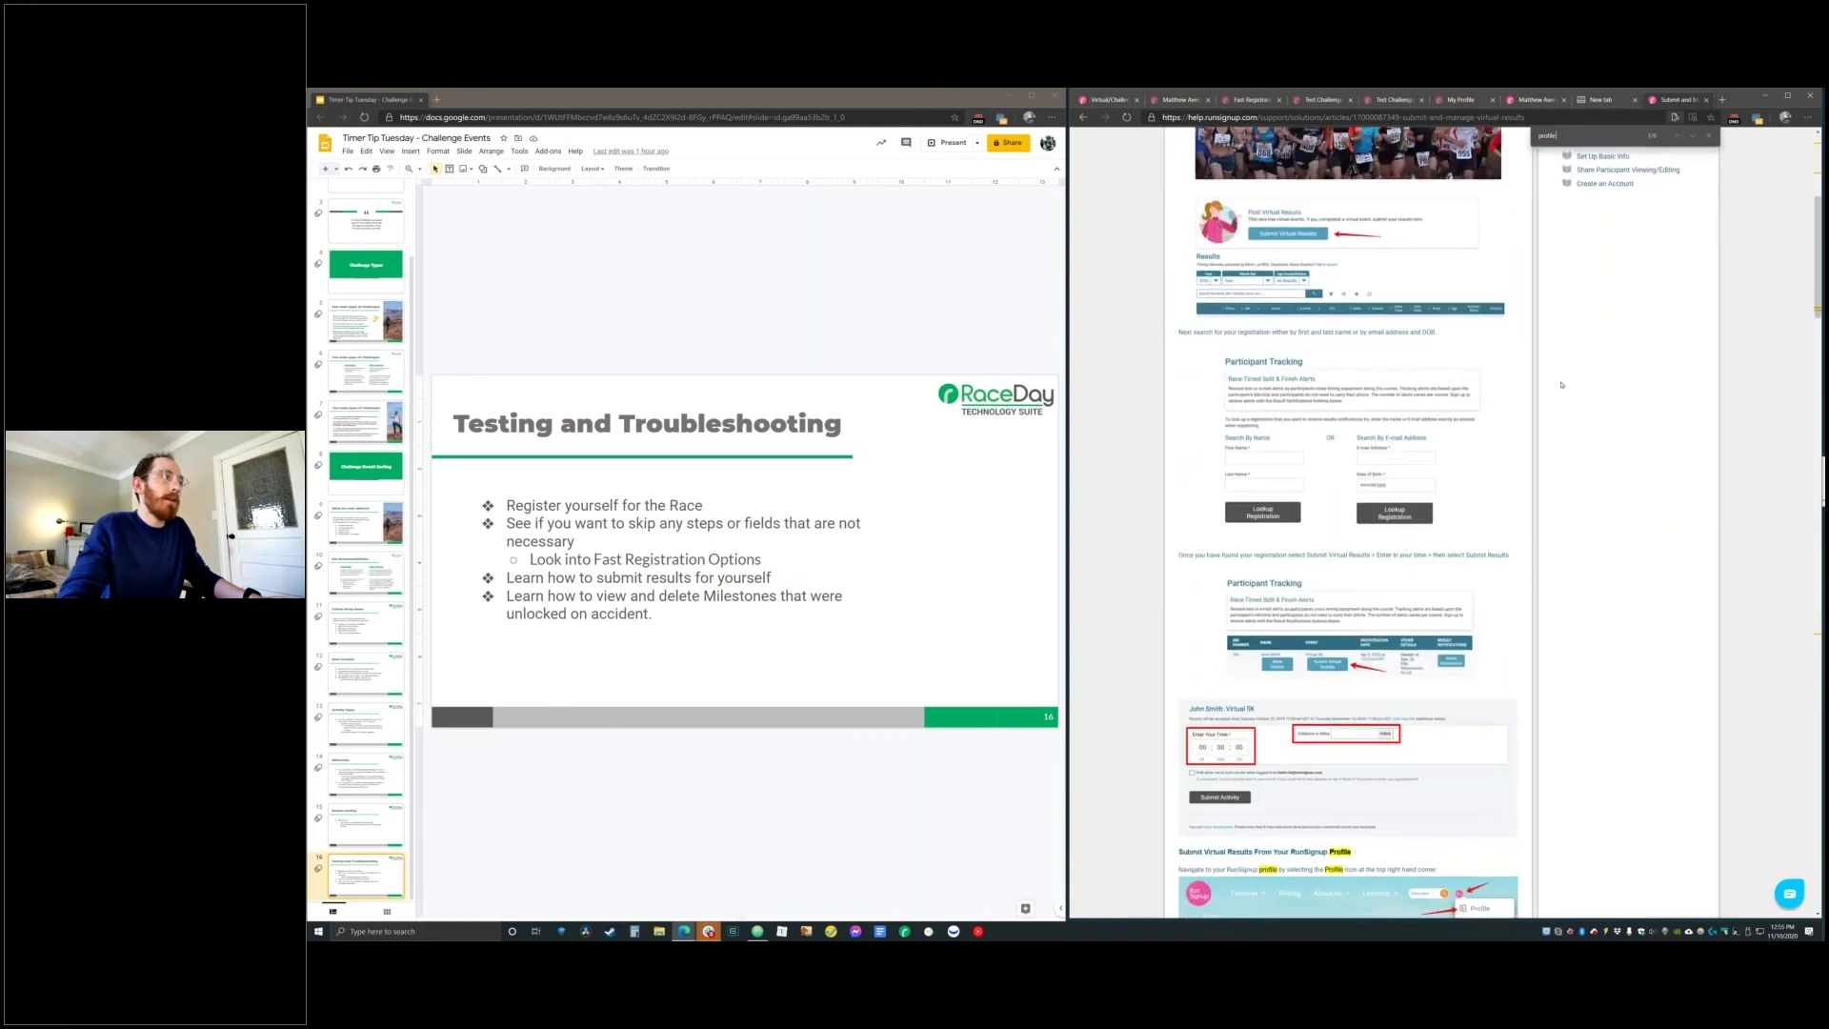
{"action": "scroll", "coordinate": [1560, 385], "scroll_direction": "down", "scroll_amount": 7}
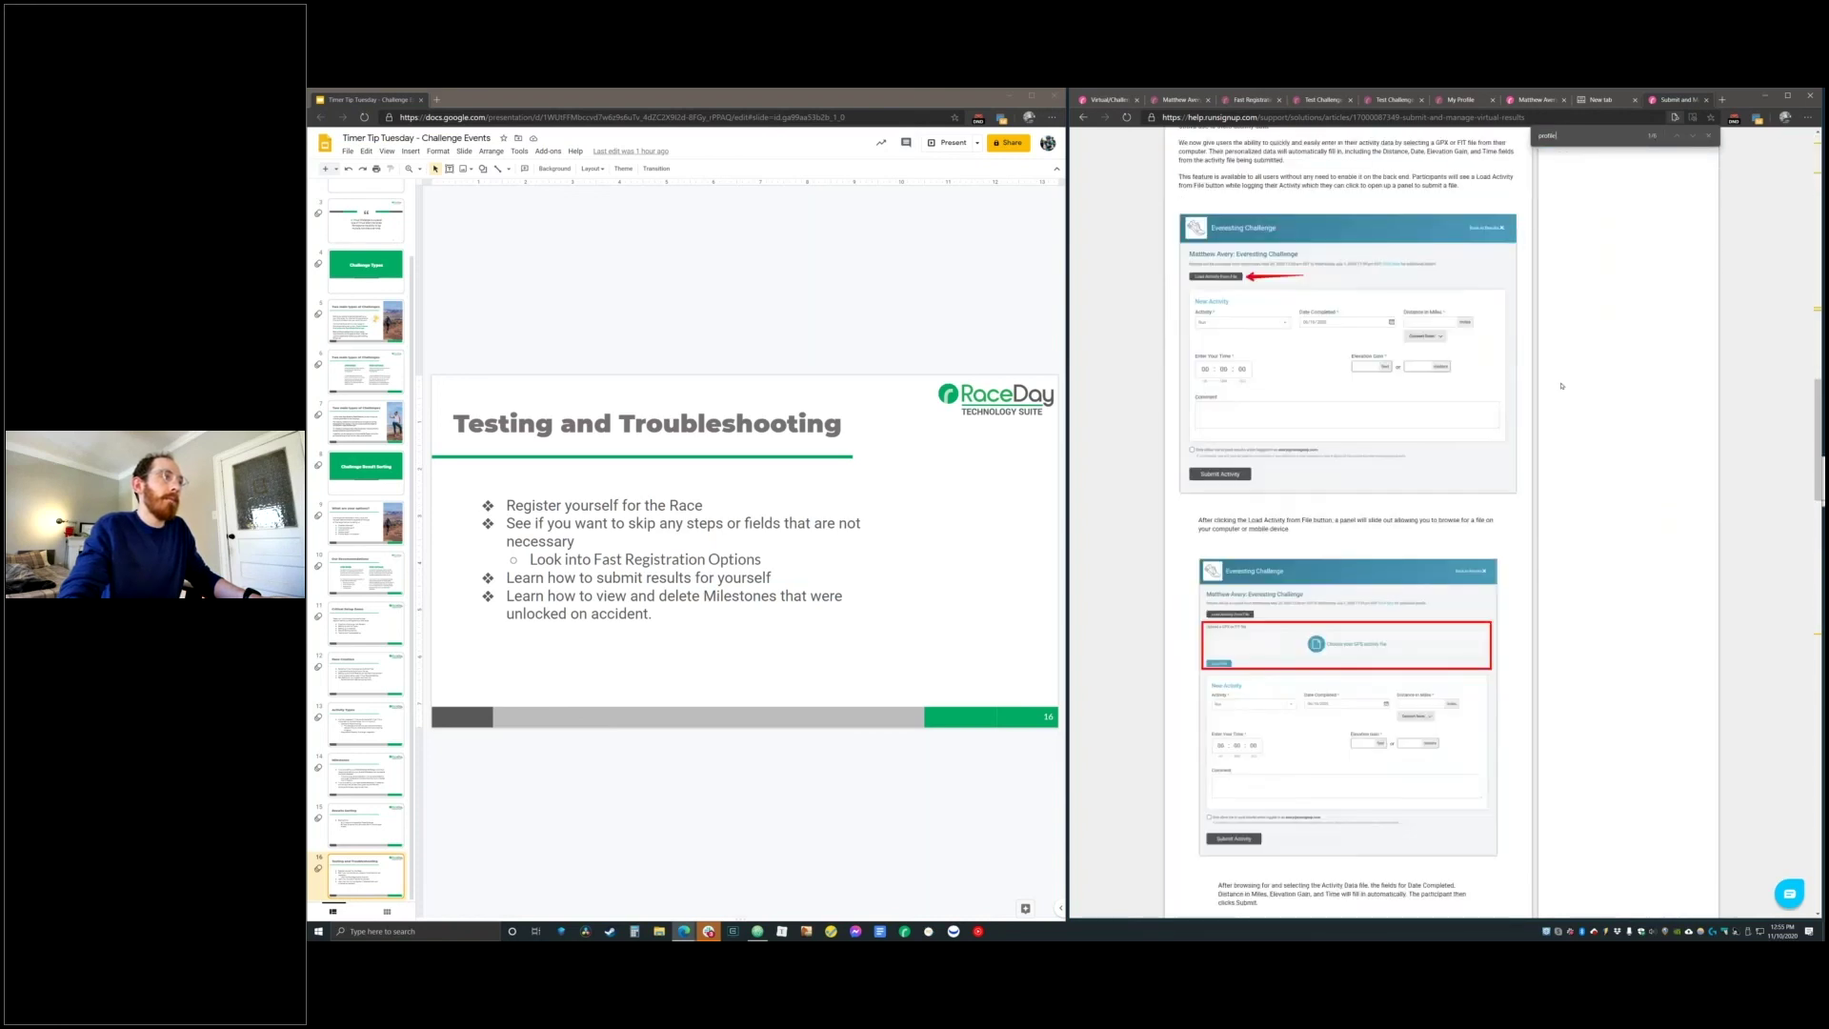
{"action": "scroll", "coordinate": [1560, 386], "scroll_direction": "down", "scroll_amount": 5}
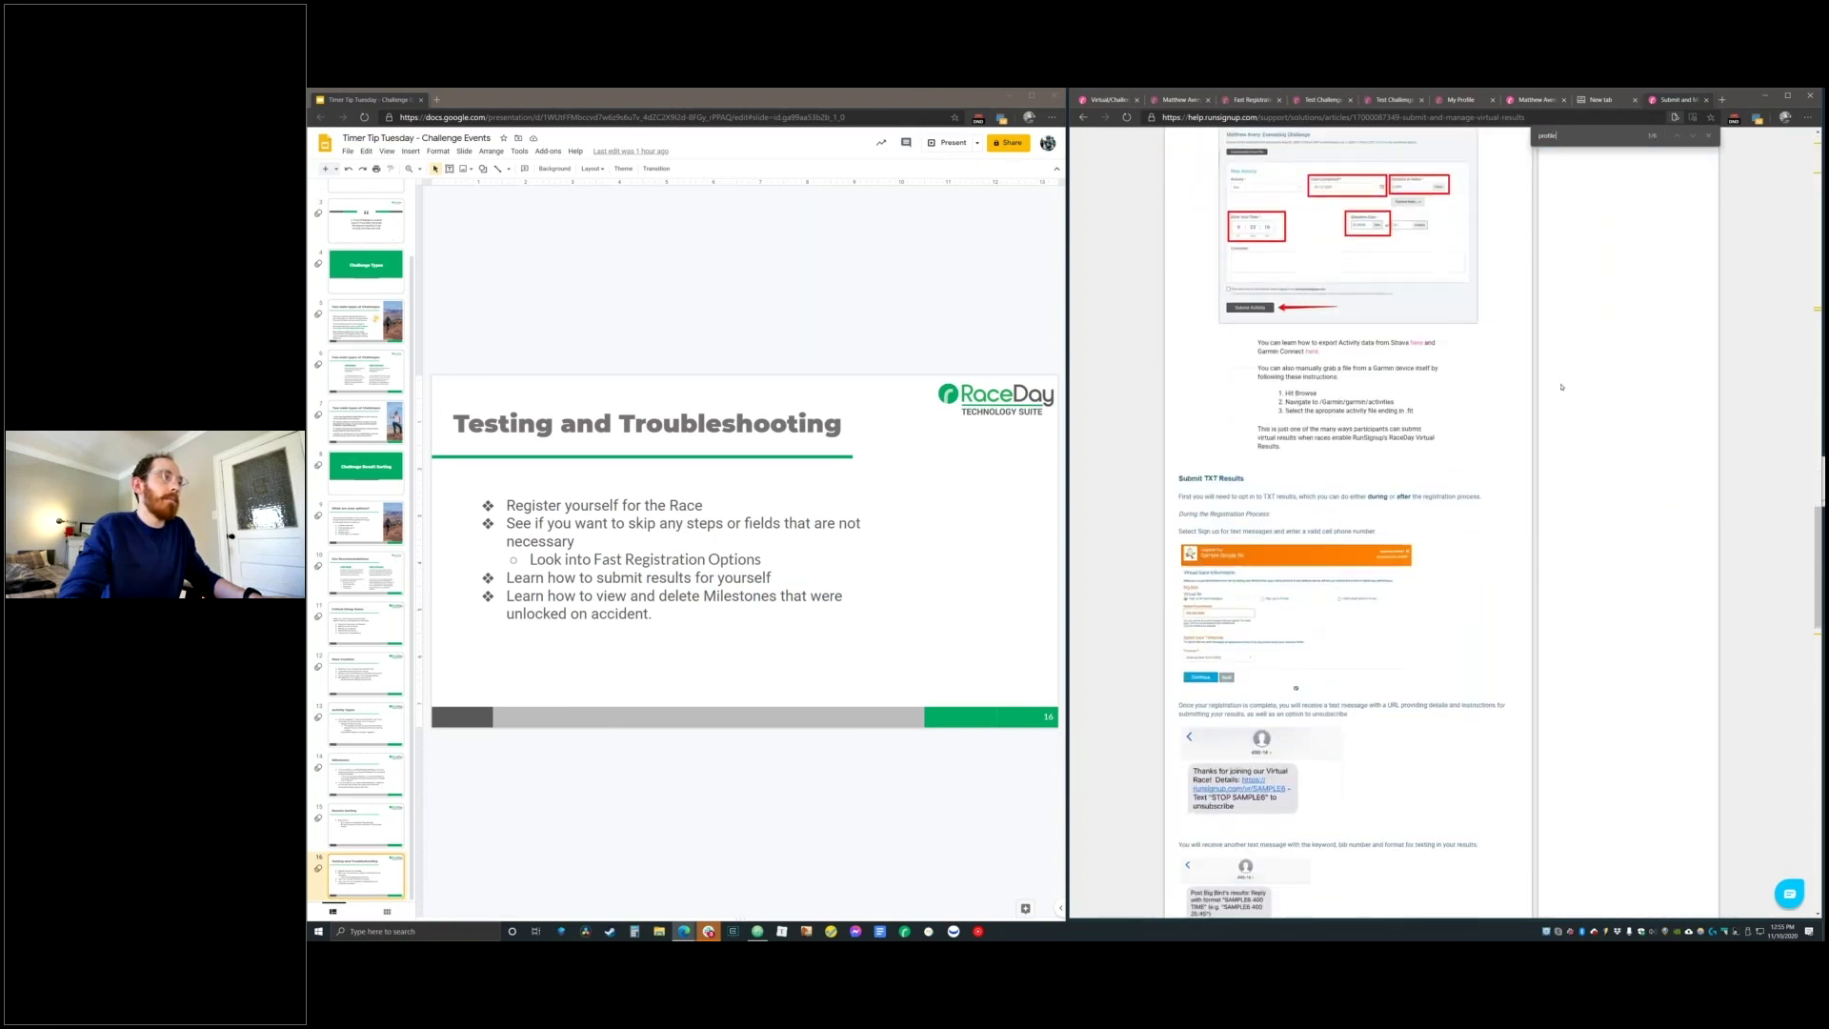
{"action": "scroll", "coordinate": [1561, 386], "scroll_direction": "down", "scroll_amount": 4}
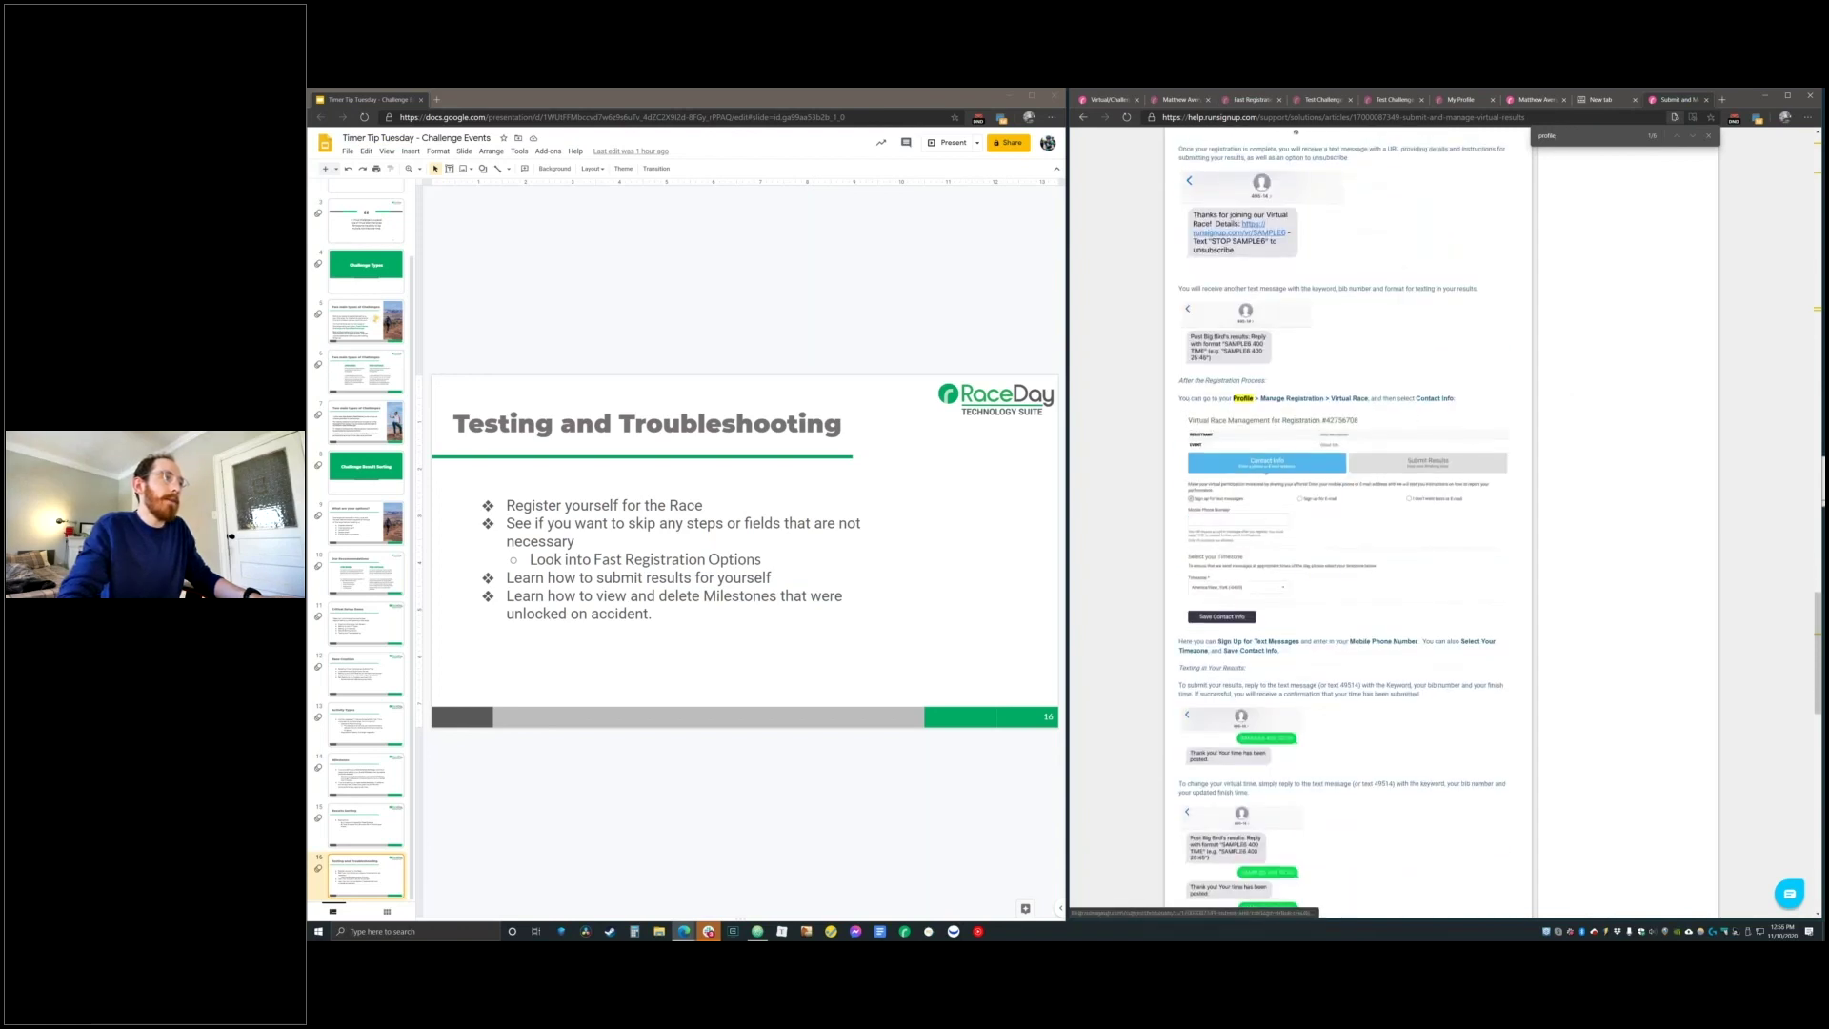
{"action": "scroll", "coordinate": [1542, 410], "scroll_direction": "down", "scroll_amount": 8}
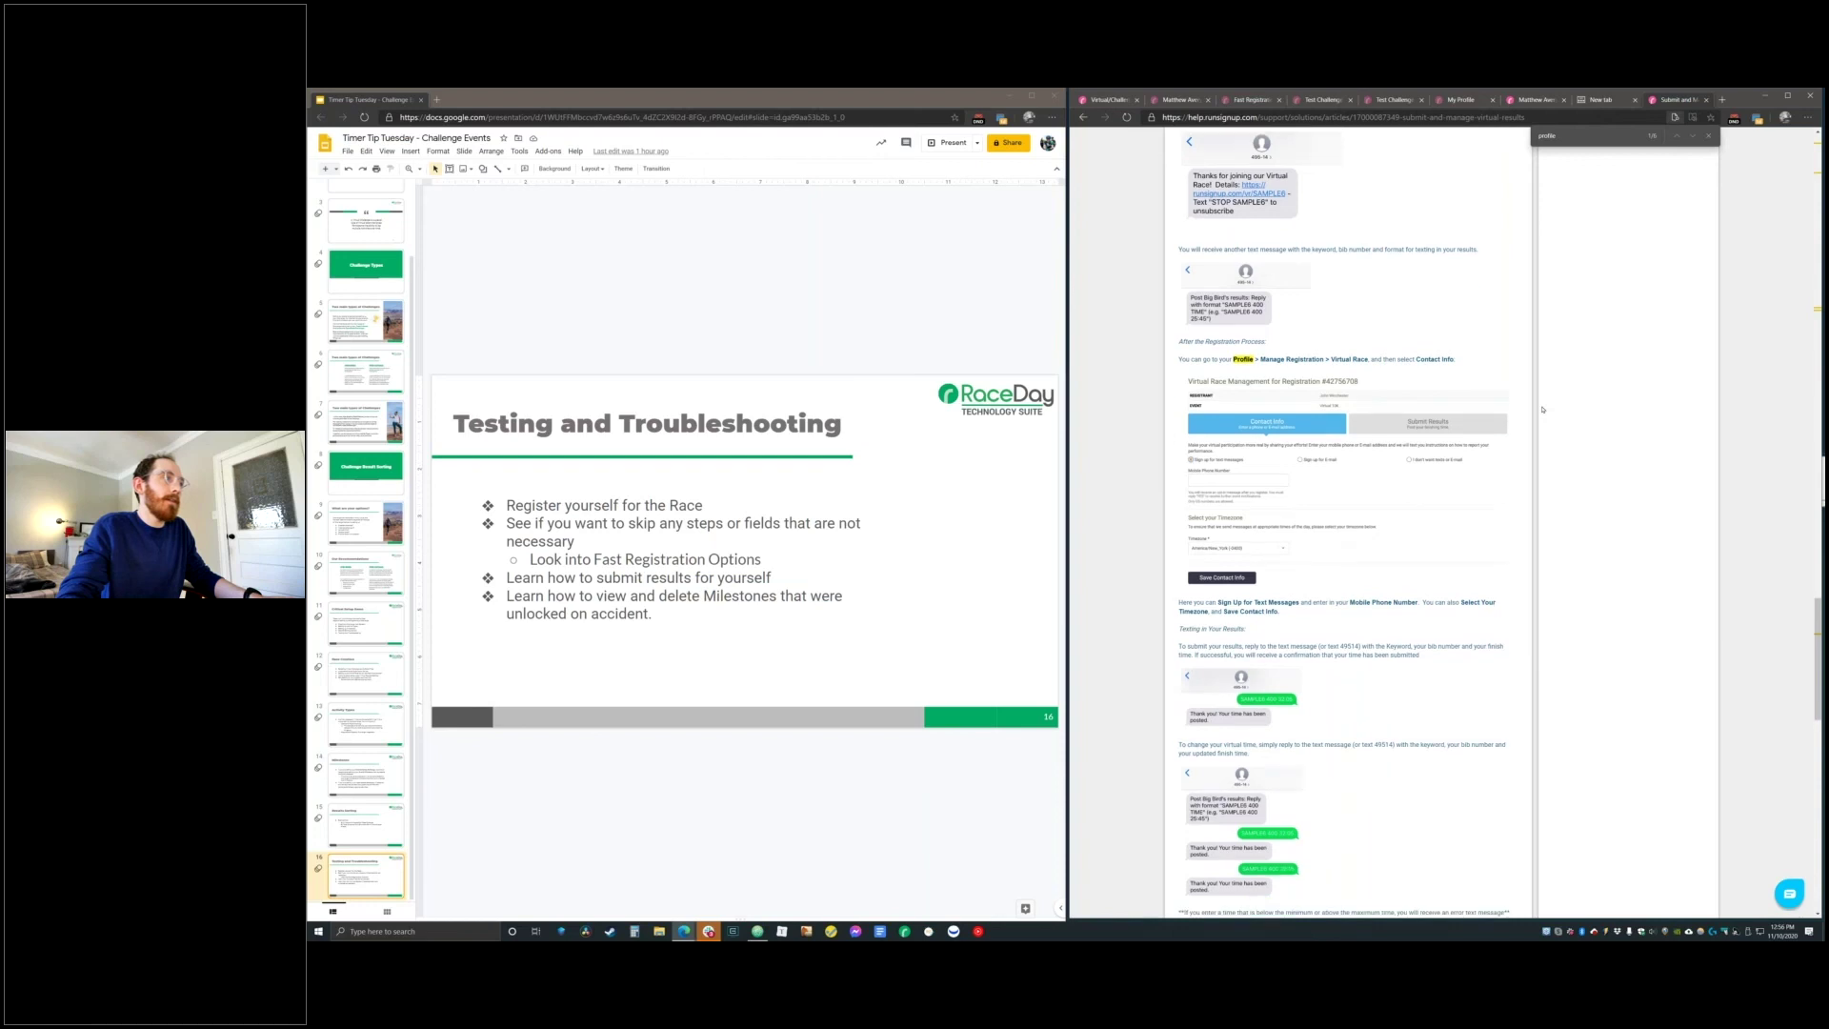
{"action": "scroll", "coordinate": [1542, 409], "scroll_direction": "down", "scroll_amount": 15}
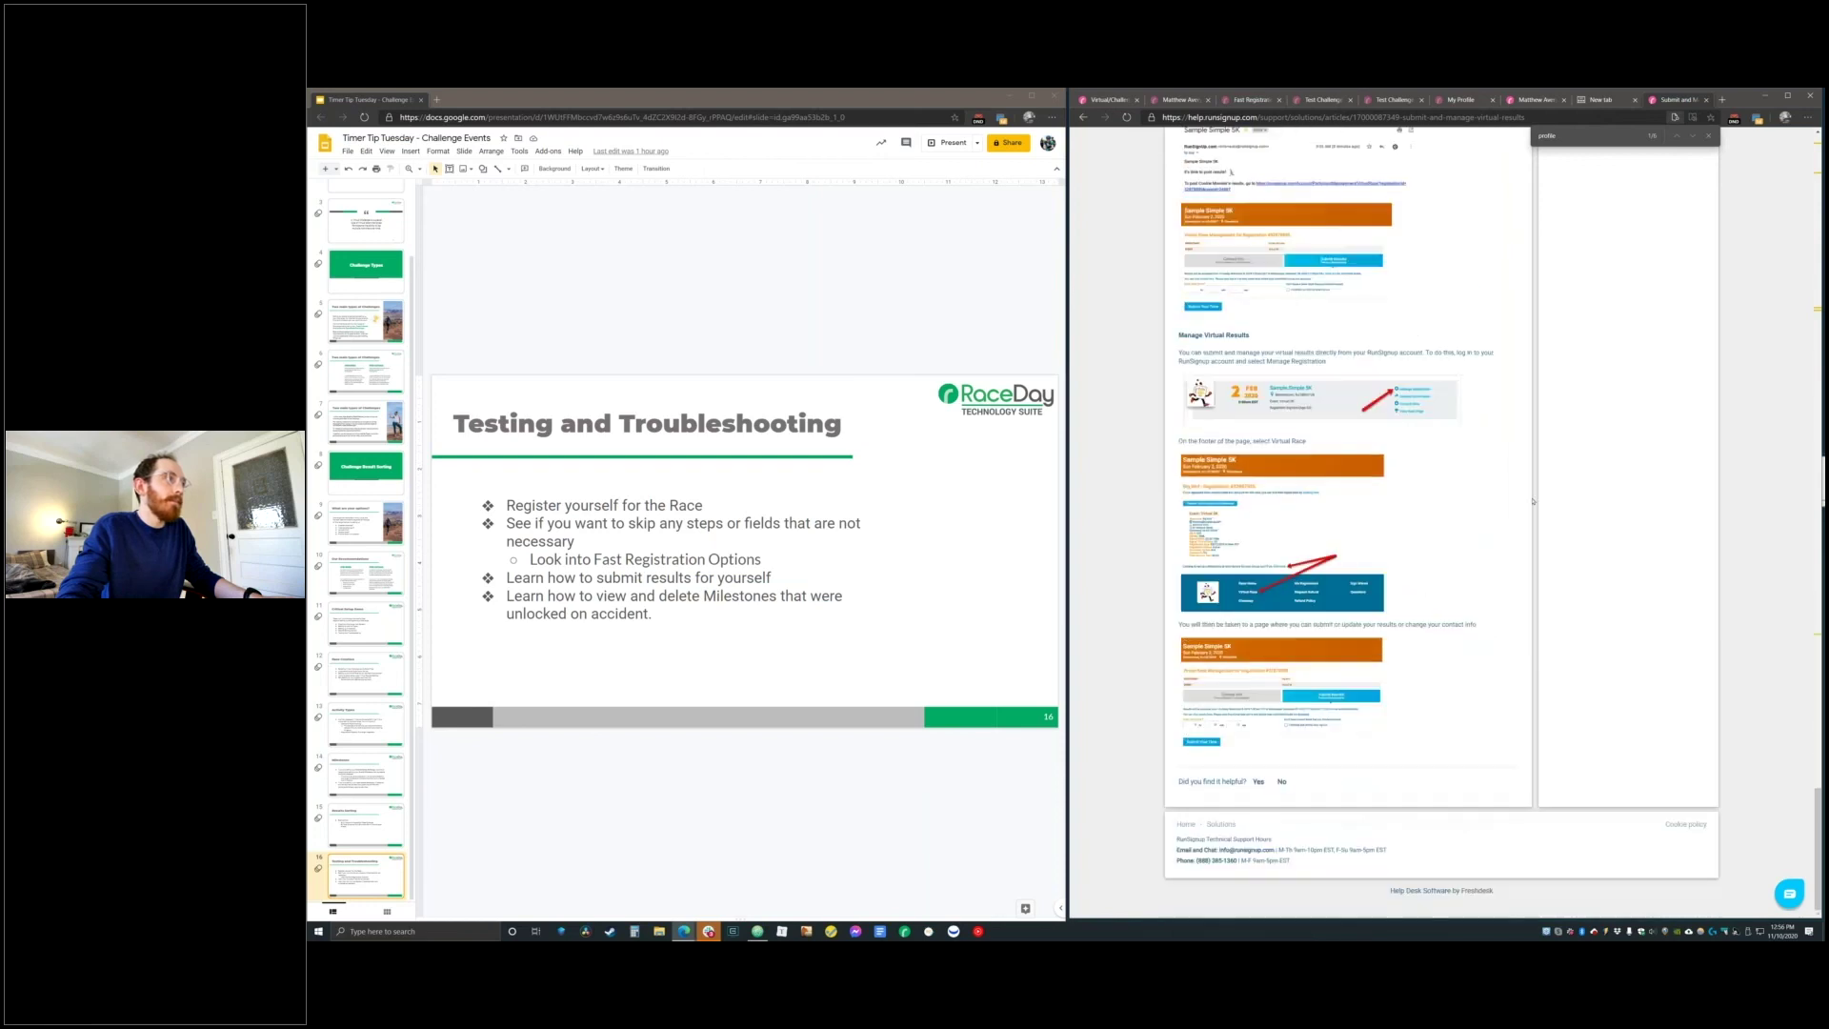
{"action": "scroll", "coordinate": [1532, 499], "scroll_direction": "up", "scroll_amount": 12}
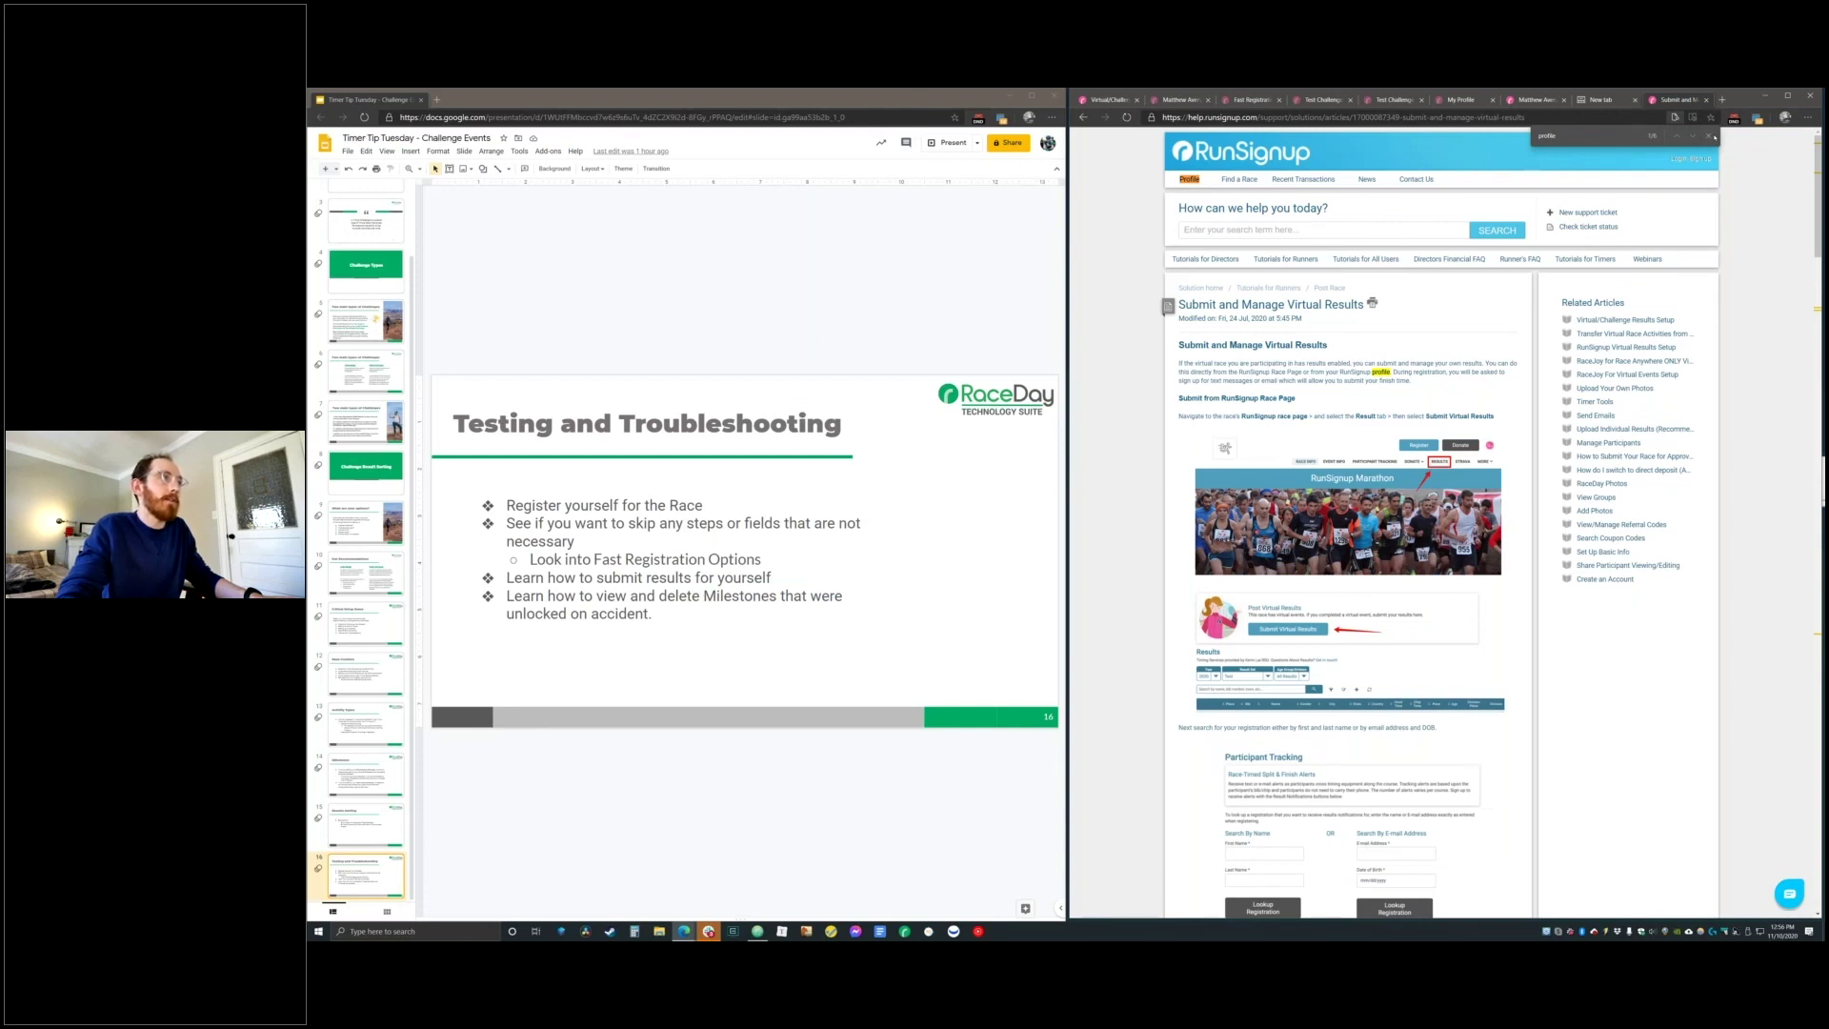
{"action": "left_click", "coordinate": [1713, 136]}
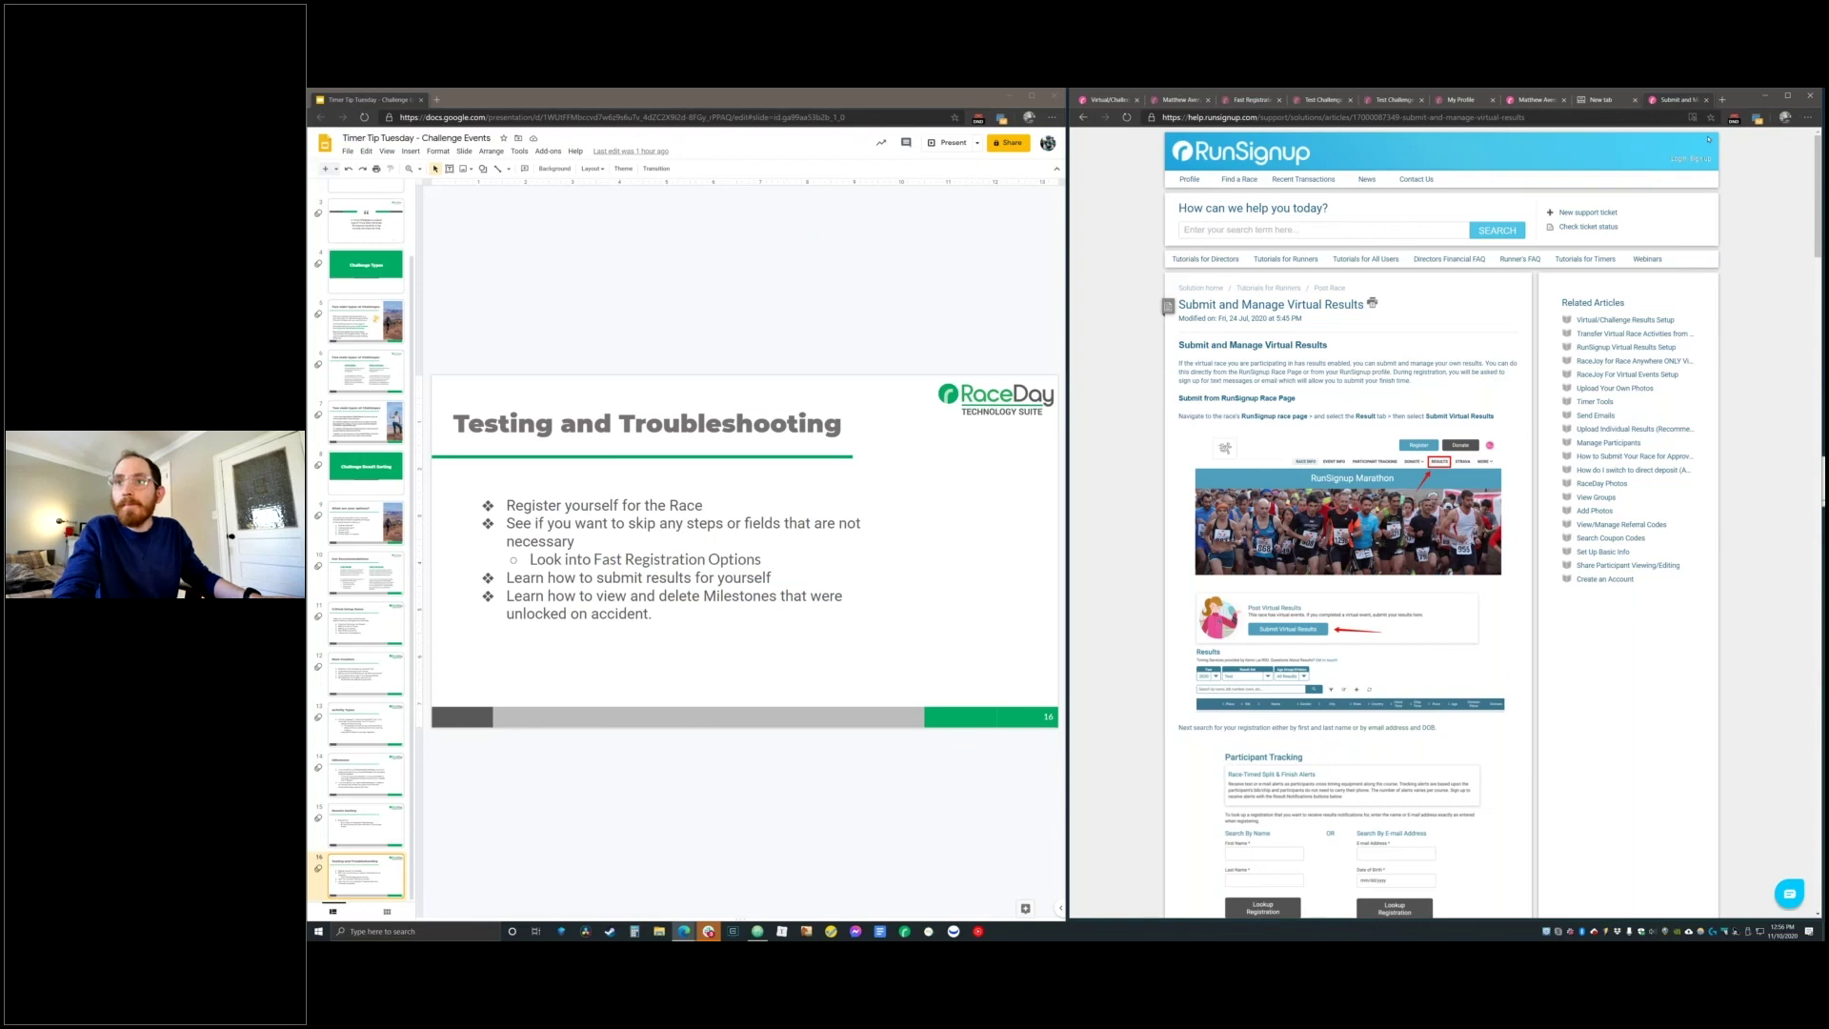